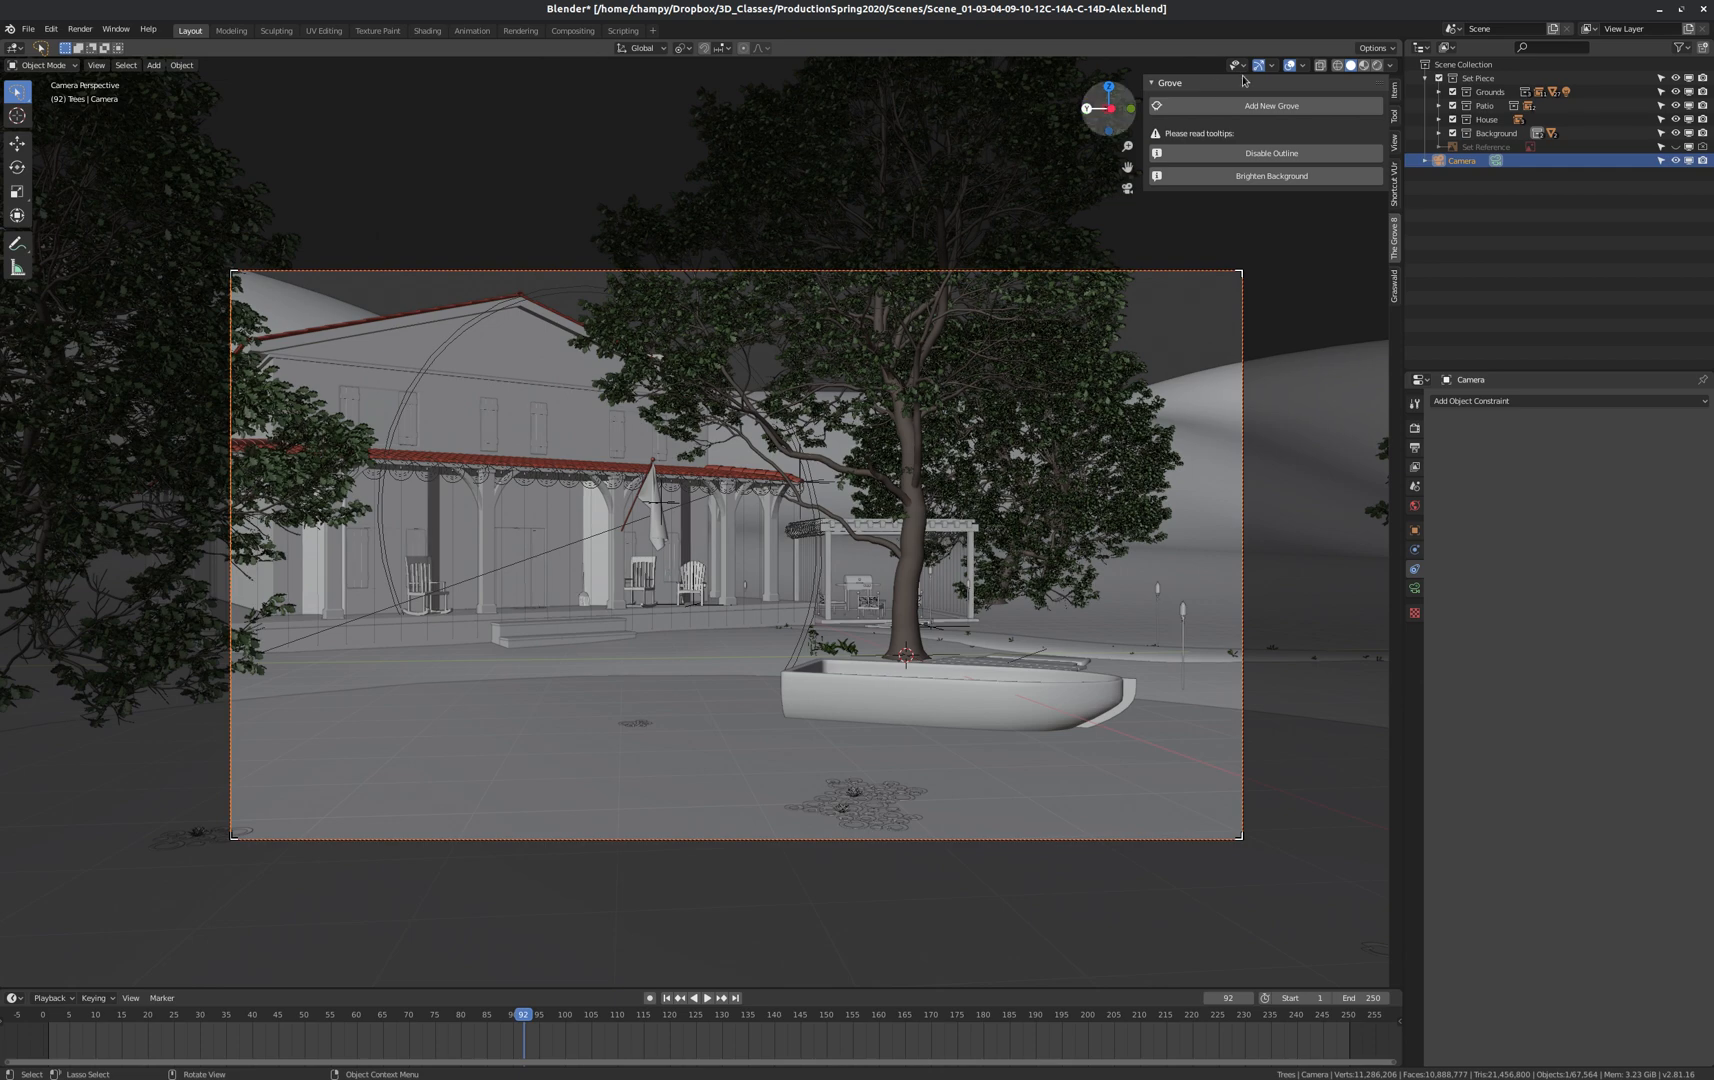
Rename the current scene to Scene_BG.
{"action": "double_click", "coordinate": [1490, 29]}
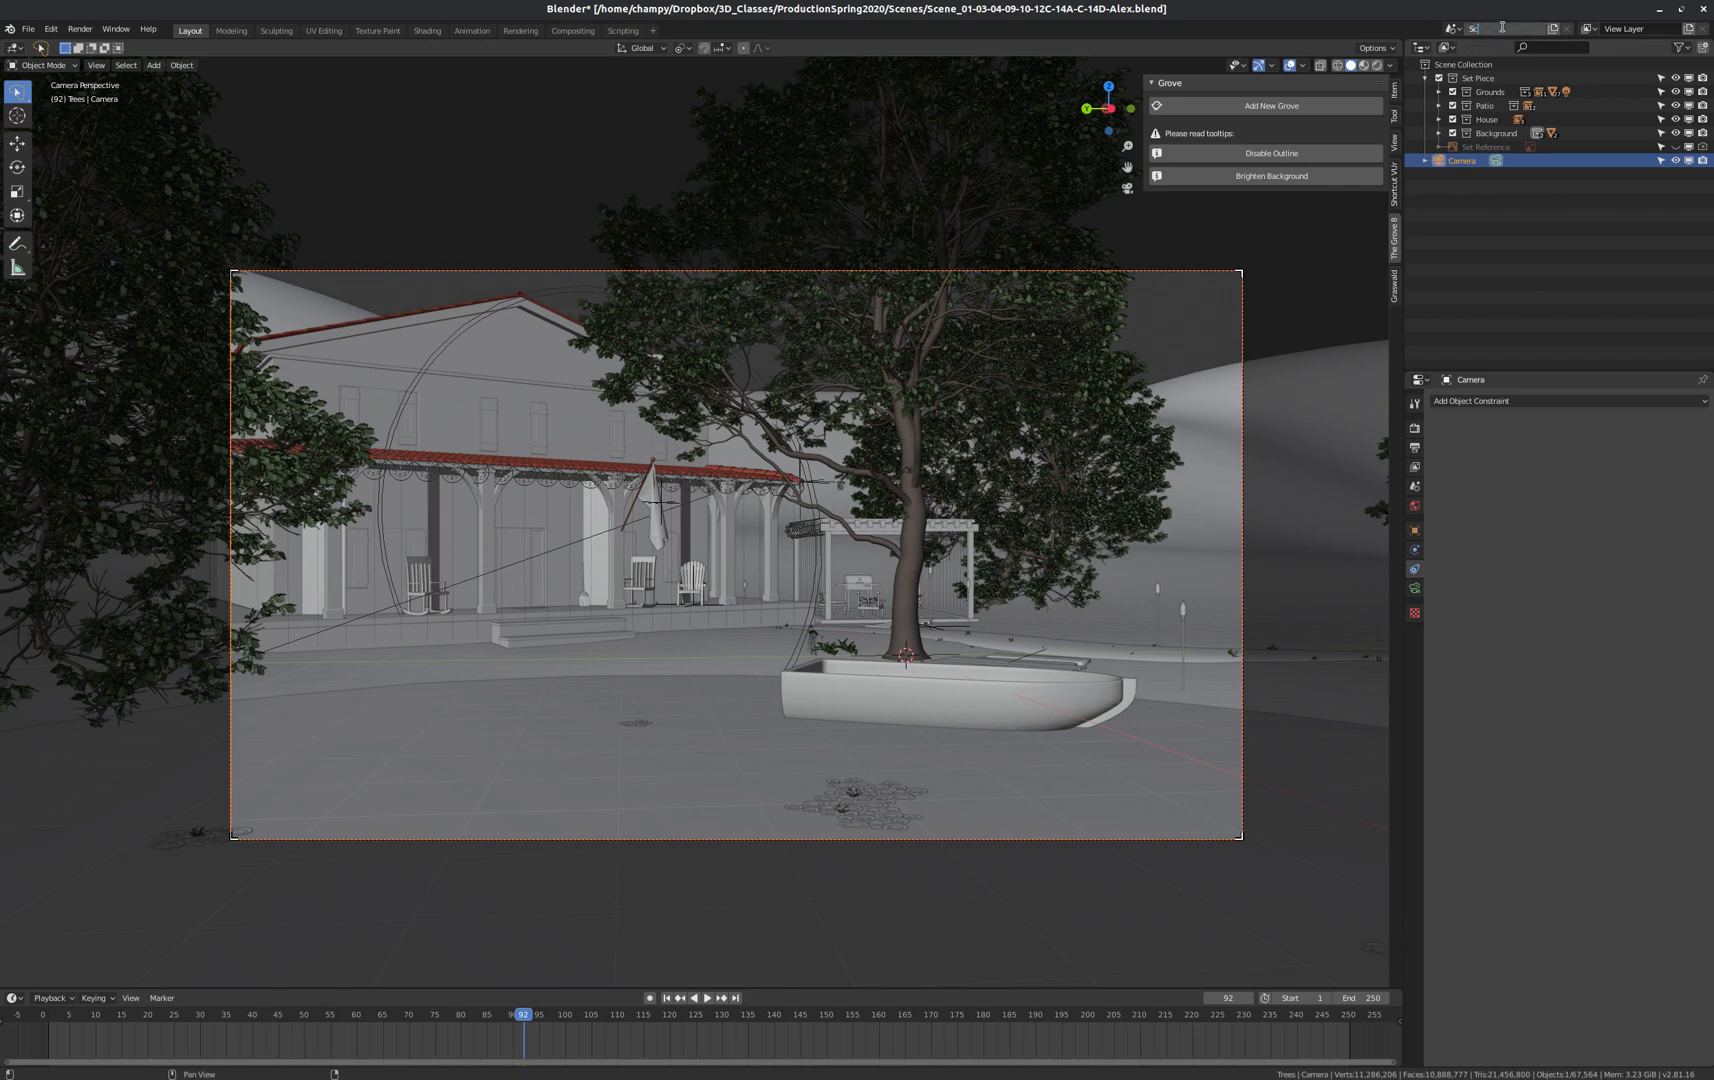
{"action": "type", "text": "_BG"}
{"action": "key", "text": "Return"}
Create a new scene with copied settings and assign Scene_BG as its background scene.
{"action": "left_click", "coordinate": [1552, 31]}
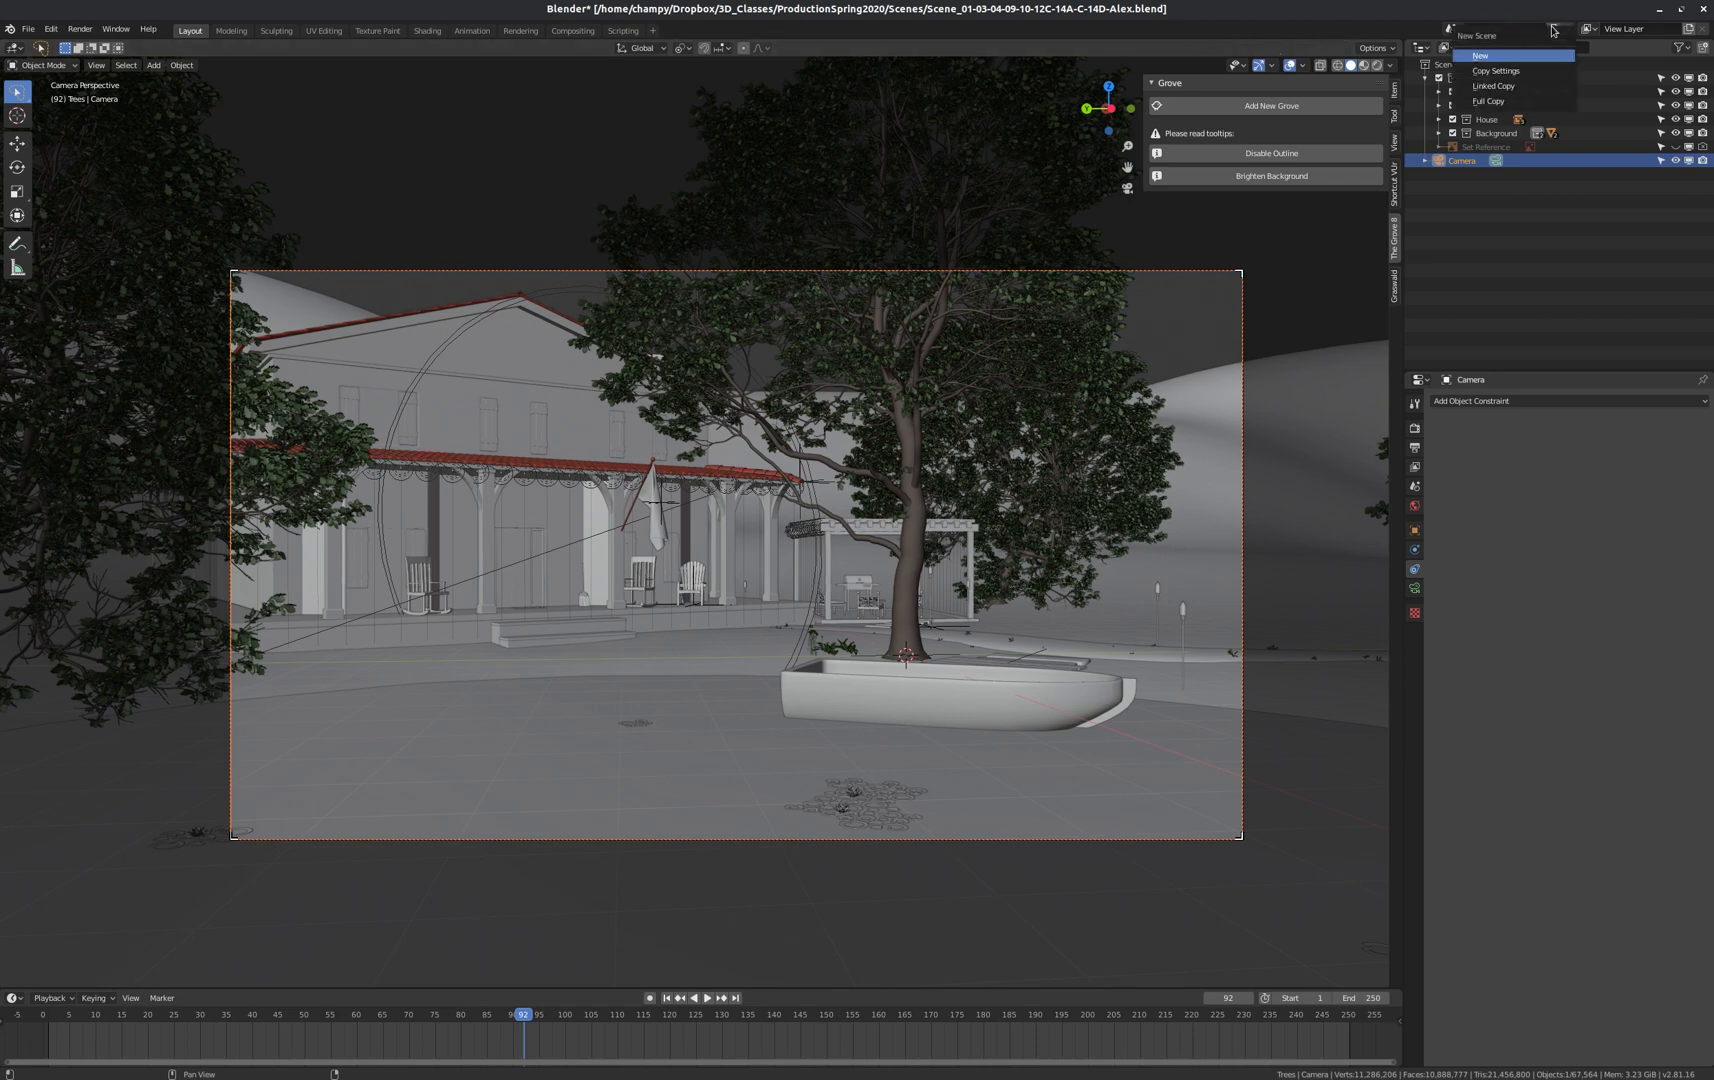
{"action": "left_click", "coordinate": [1507, 73]}
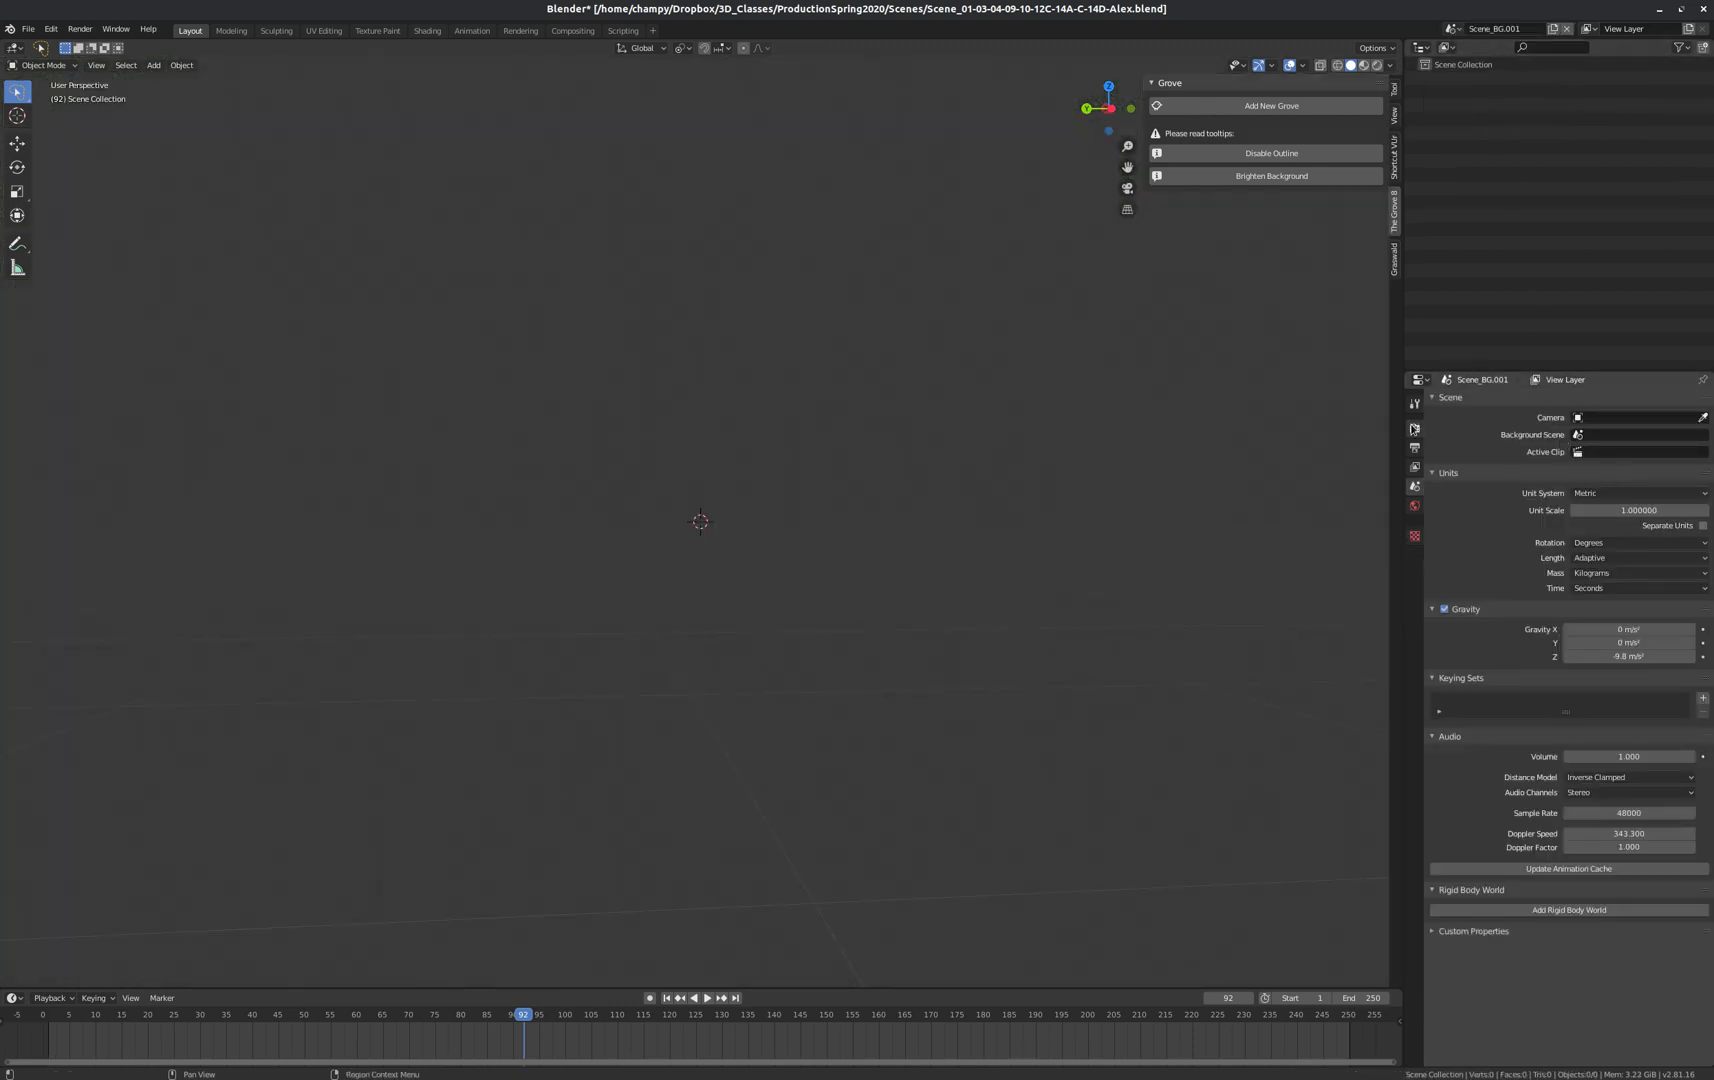
{"action": "scroll", "coordinate": [1657, 420], "scroll_direction": "up", "scroll_amount": 3, "text": "ctrl"}
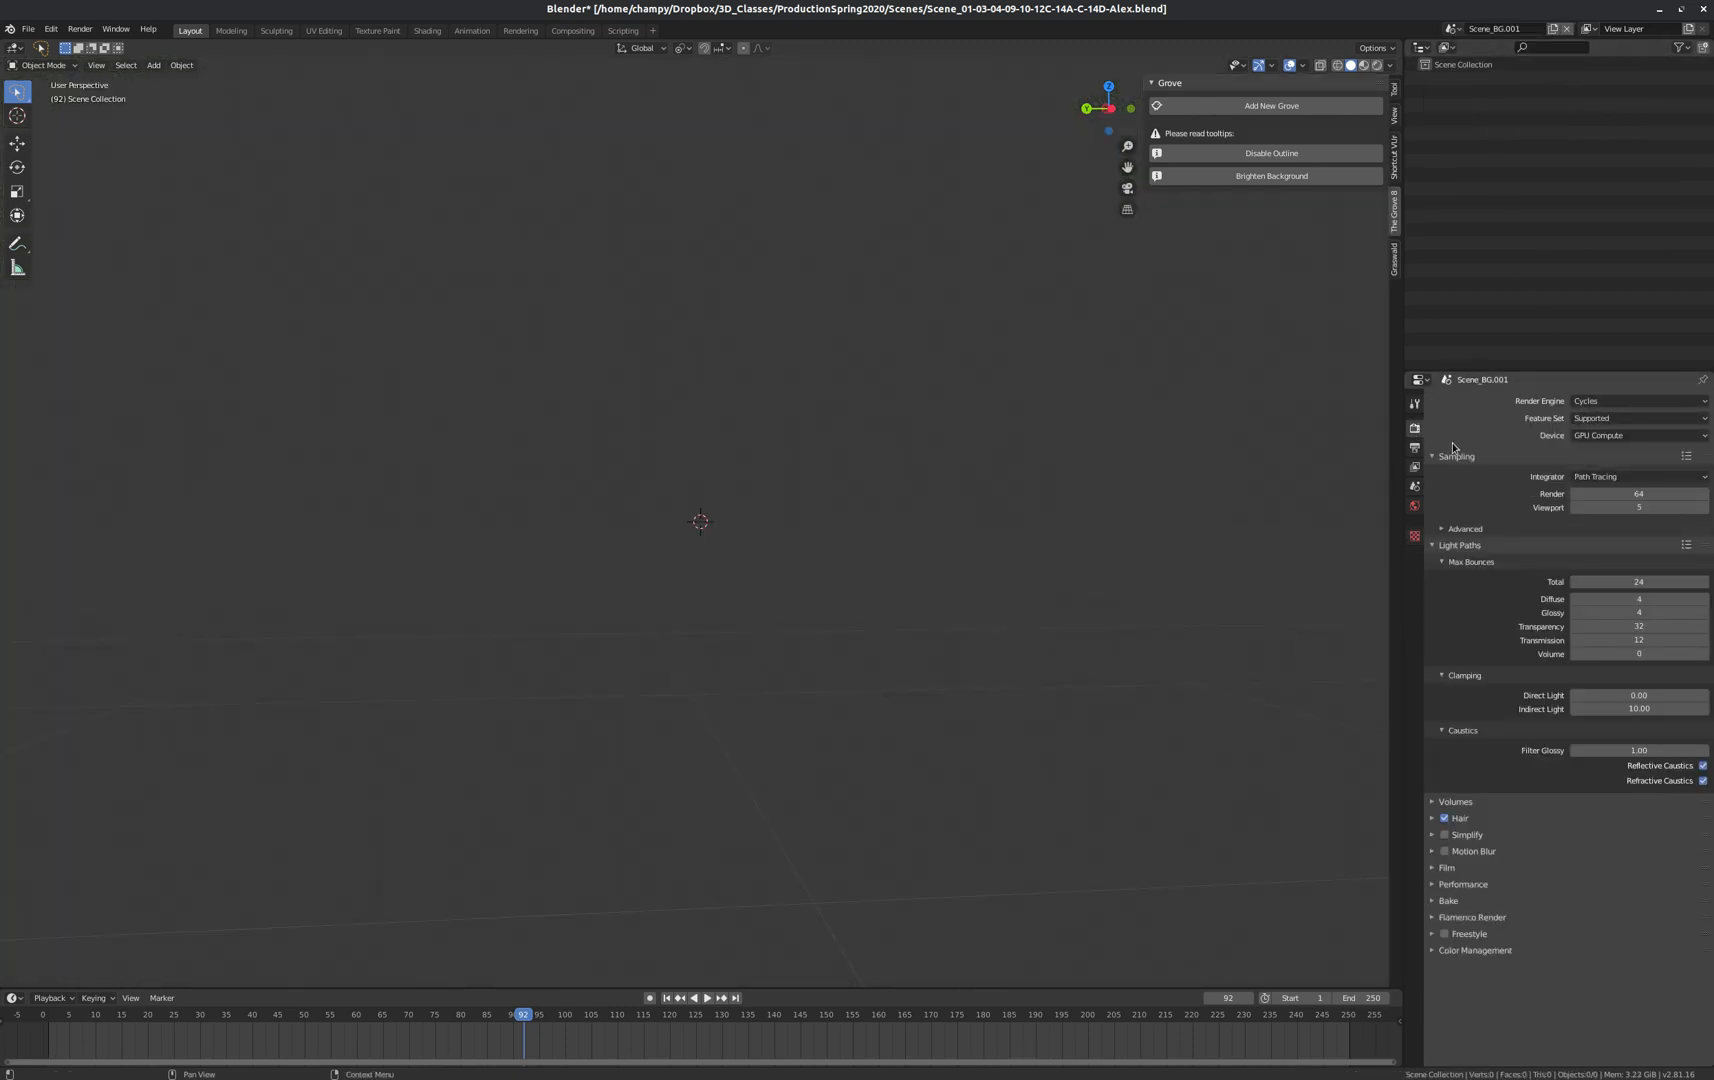
{"action": "left_click", "coordinate": [1412, 489]}
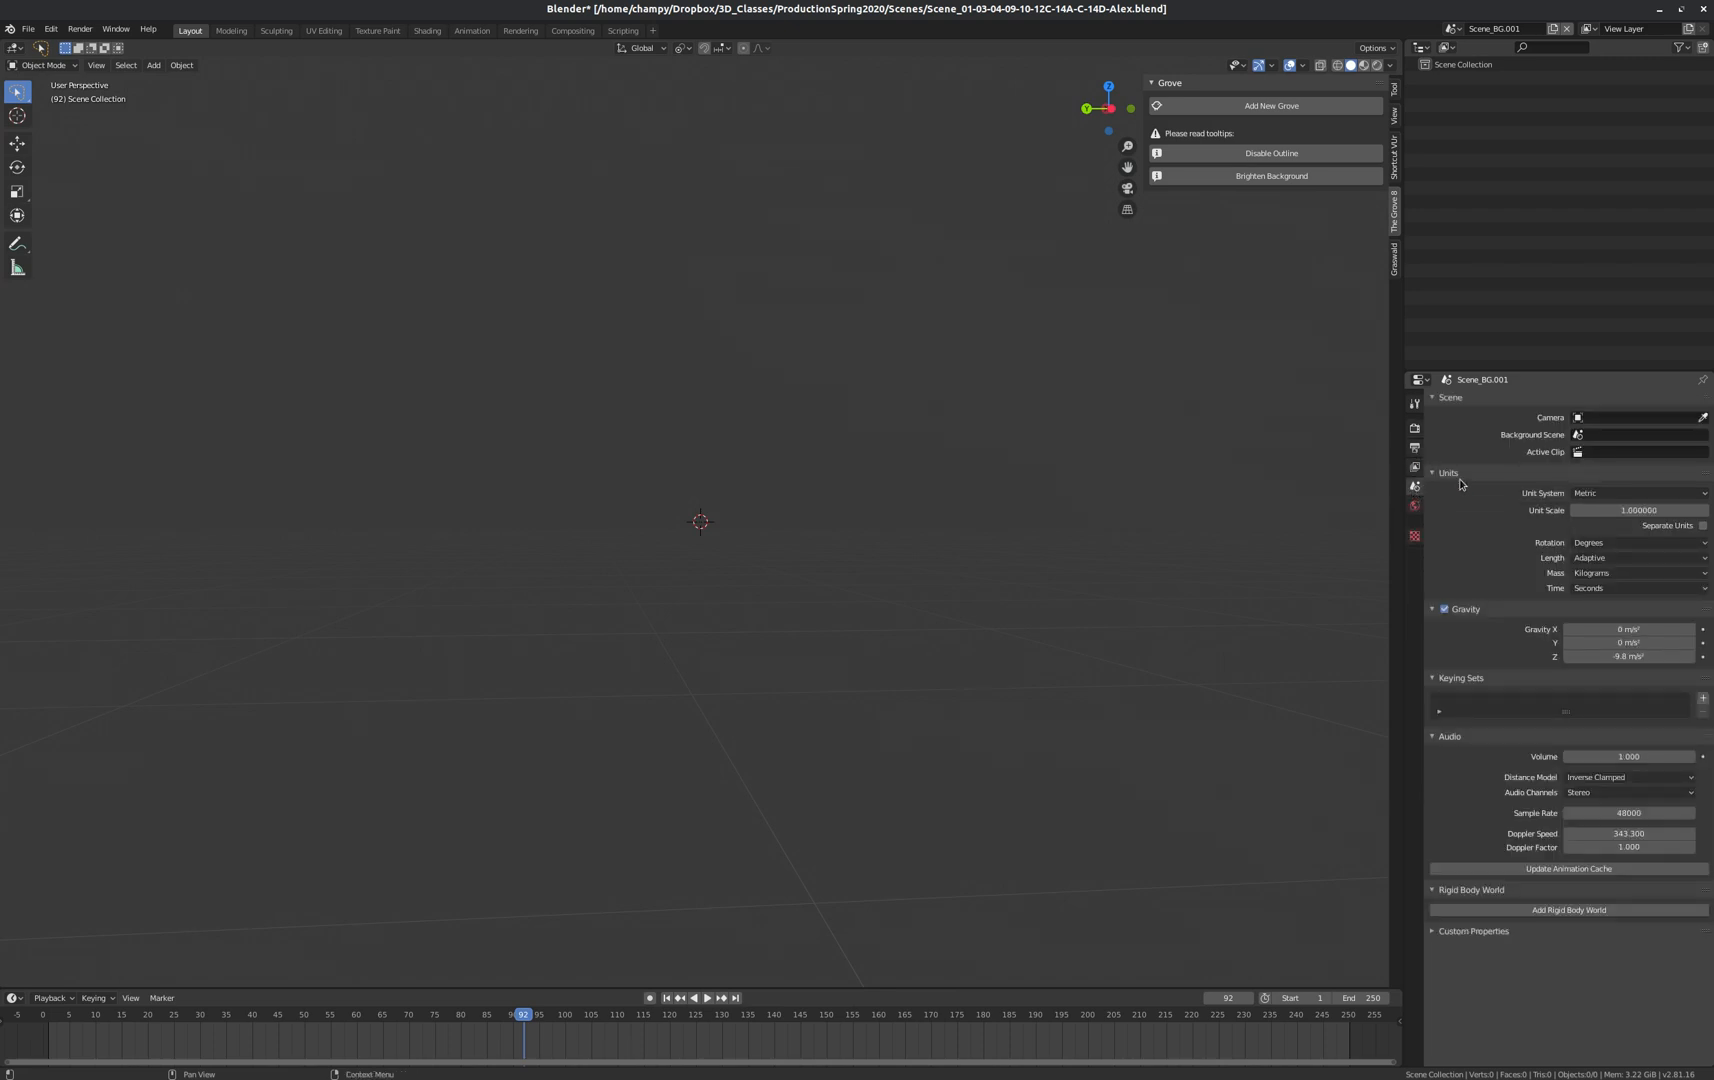
{"action": "left_click", "coordinate": [1620, 436]}
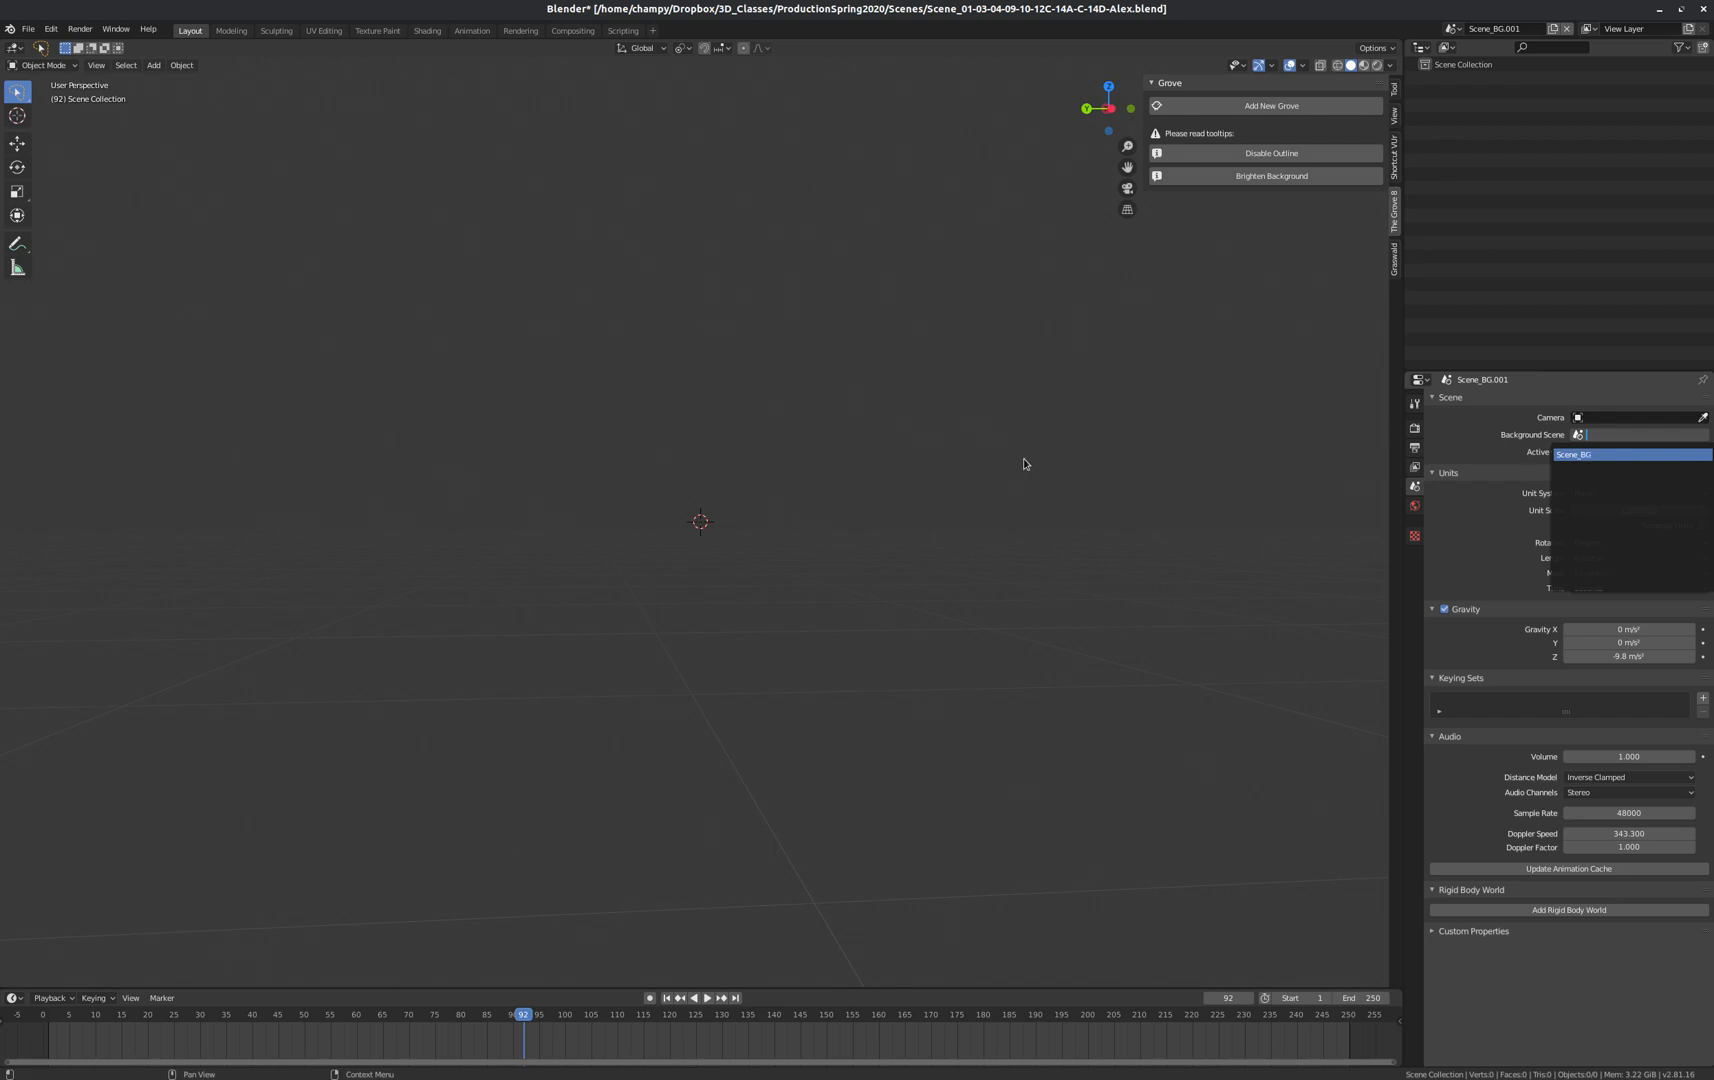
{"action": "key", "text": "Return"}
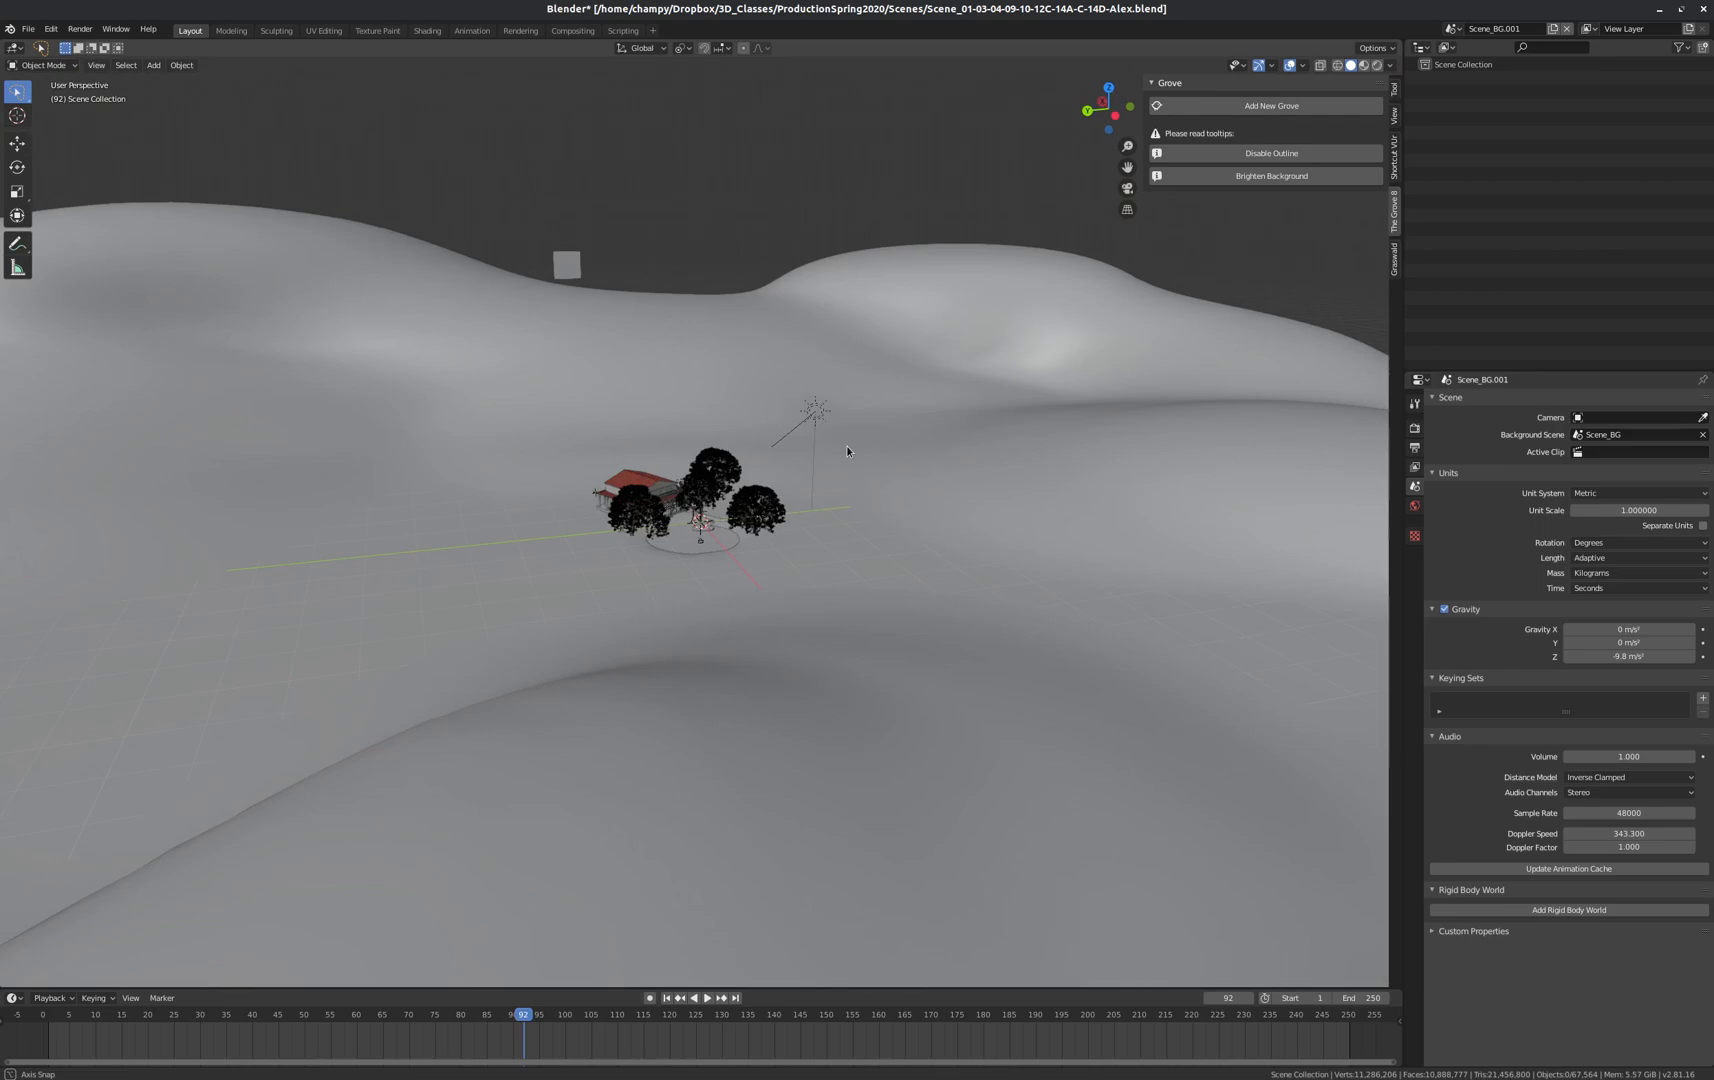
Switch to the Scene_BG scene and delete its camera.
{"action": "middle_click_drag", "start_coordinate": [847, 446], "coordinate": [860, 440]}
{"action": "scroll", "coordinate": [698, 525], "scroll_direction": "up", "scroll_amount": 12}
{"action": "scroll", "coordinate": [698, 528], "scroll_direction": "down", "scroll_amount": 5}
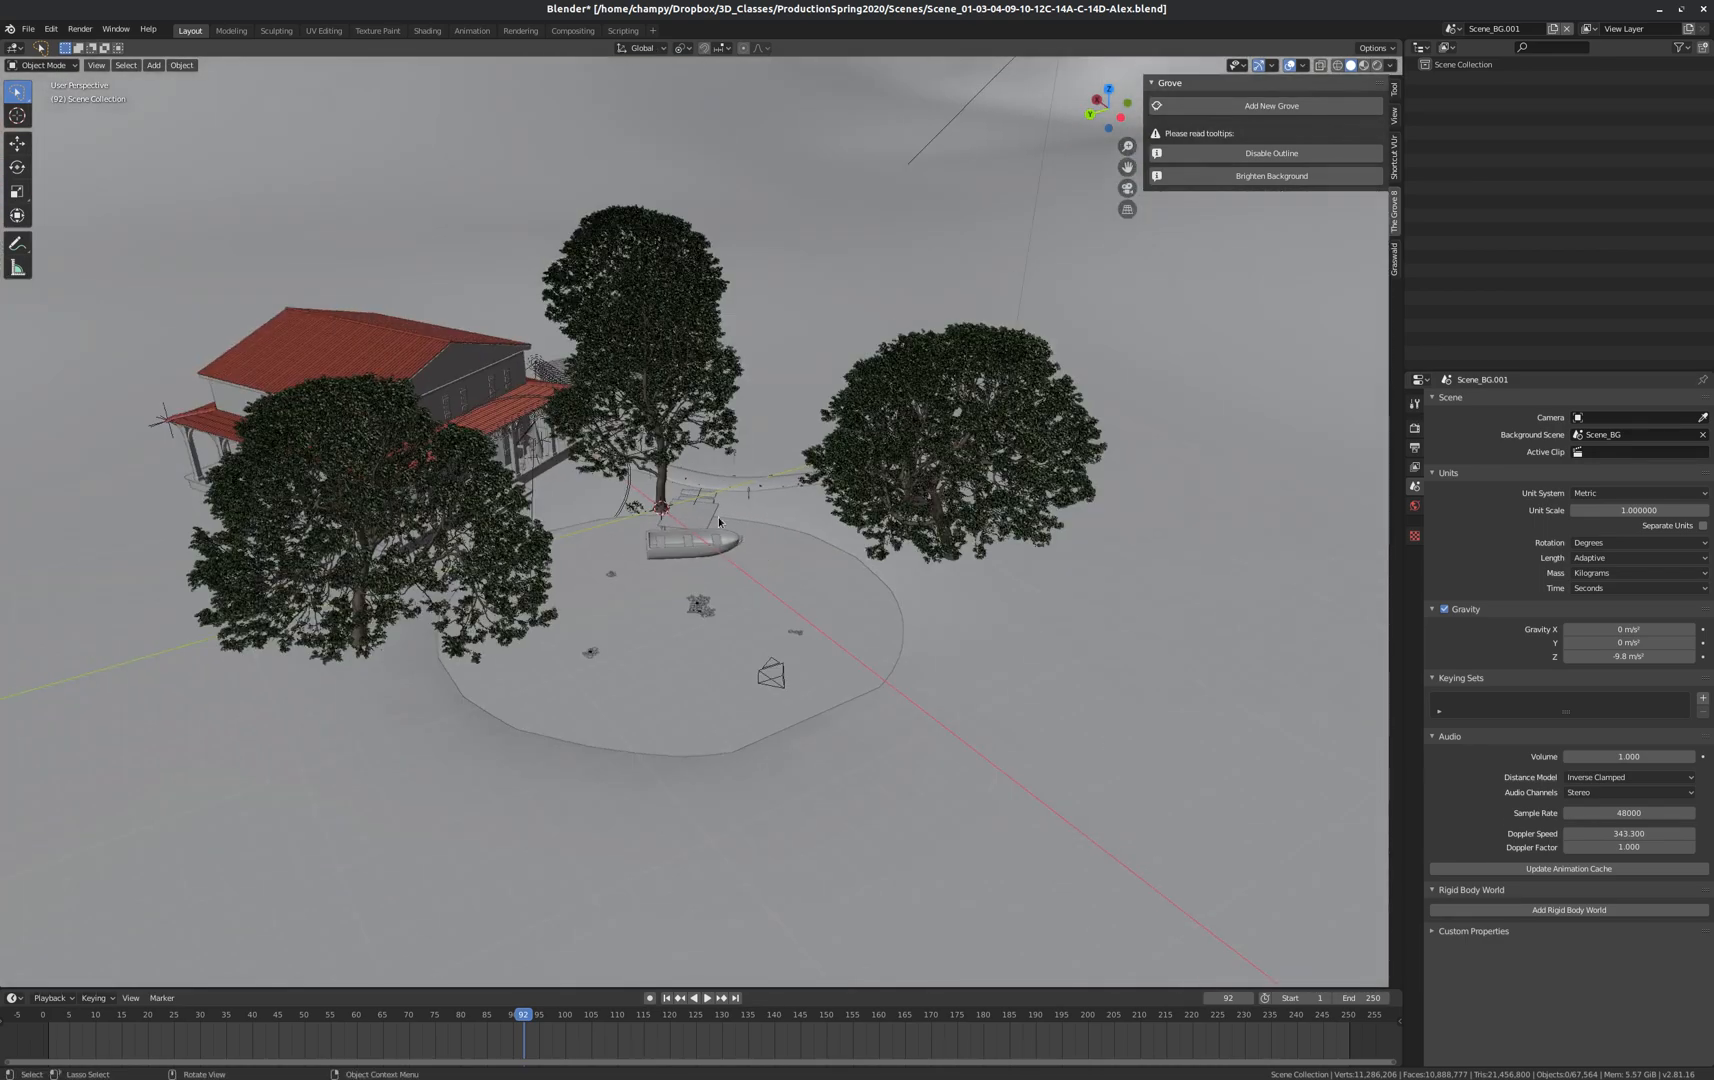
{"action": "scroll", "coordinate": [770, 669], "scroll_direction": "up", "scroll_amount": 9}
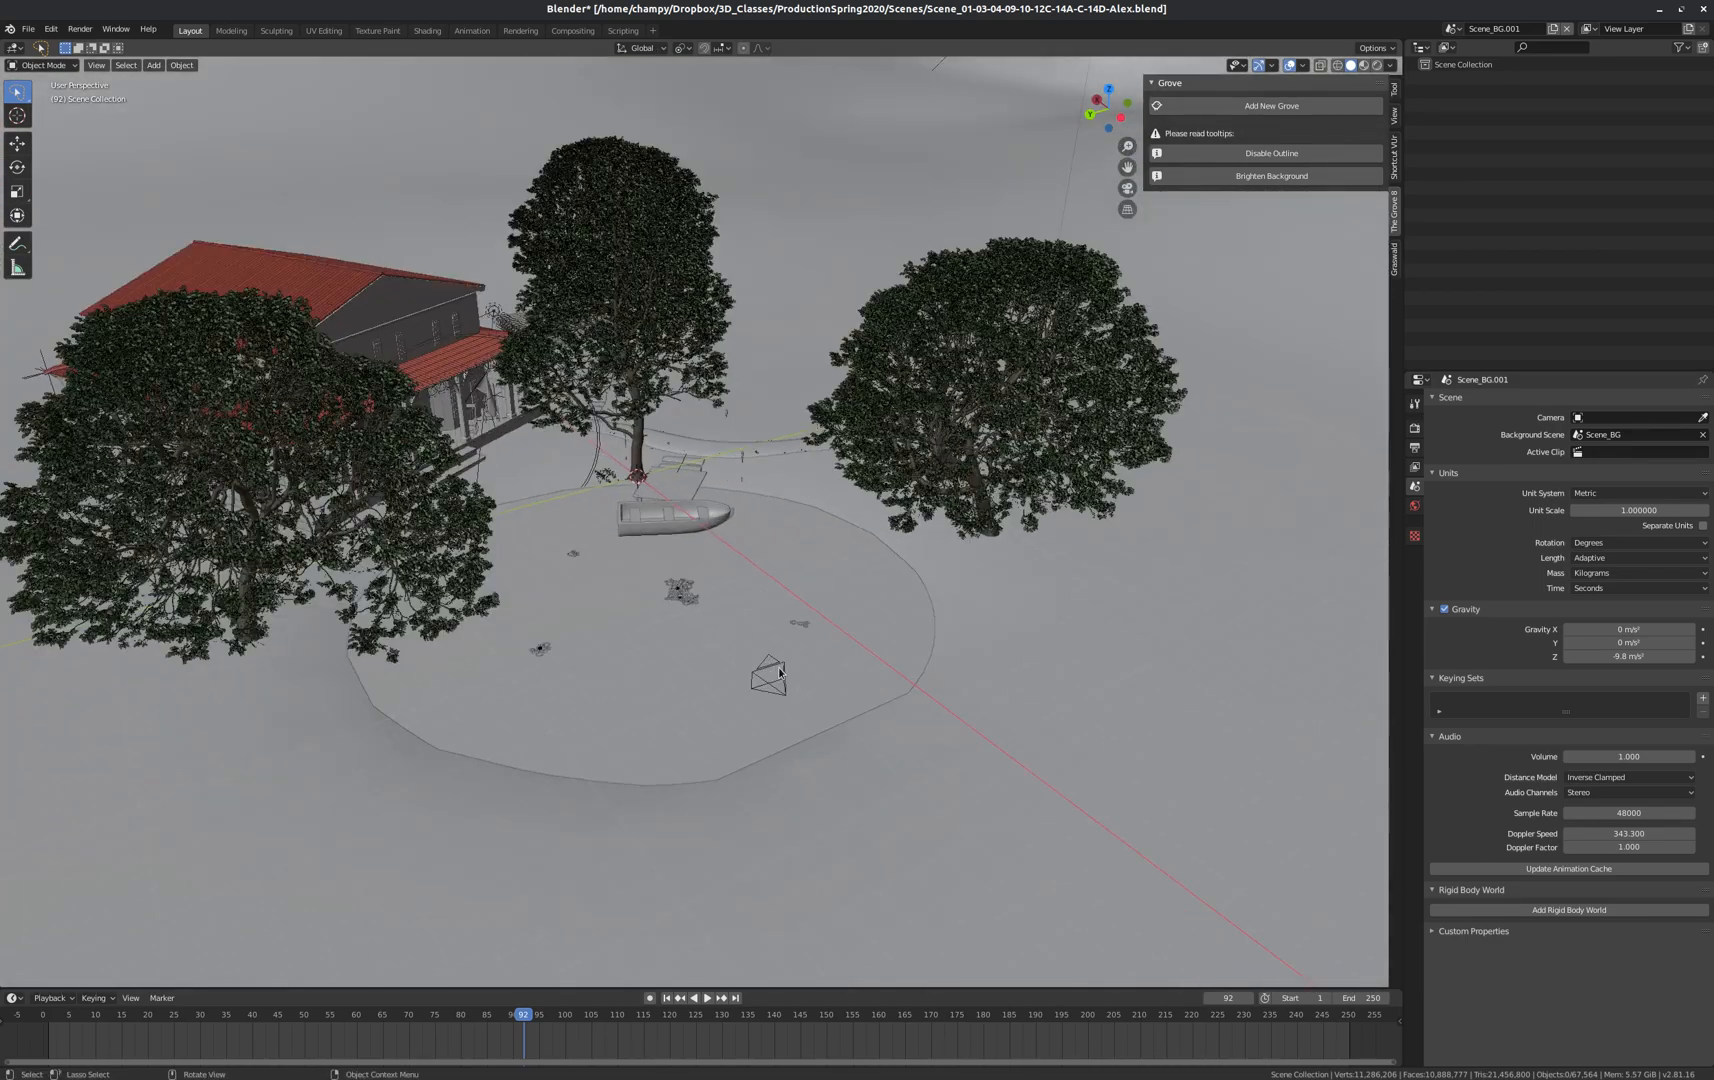
{"action": "scroll", "coordinate": [736, 641], "scroll_direction": "down", "scroll_amount": 5}
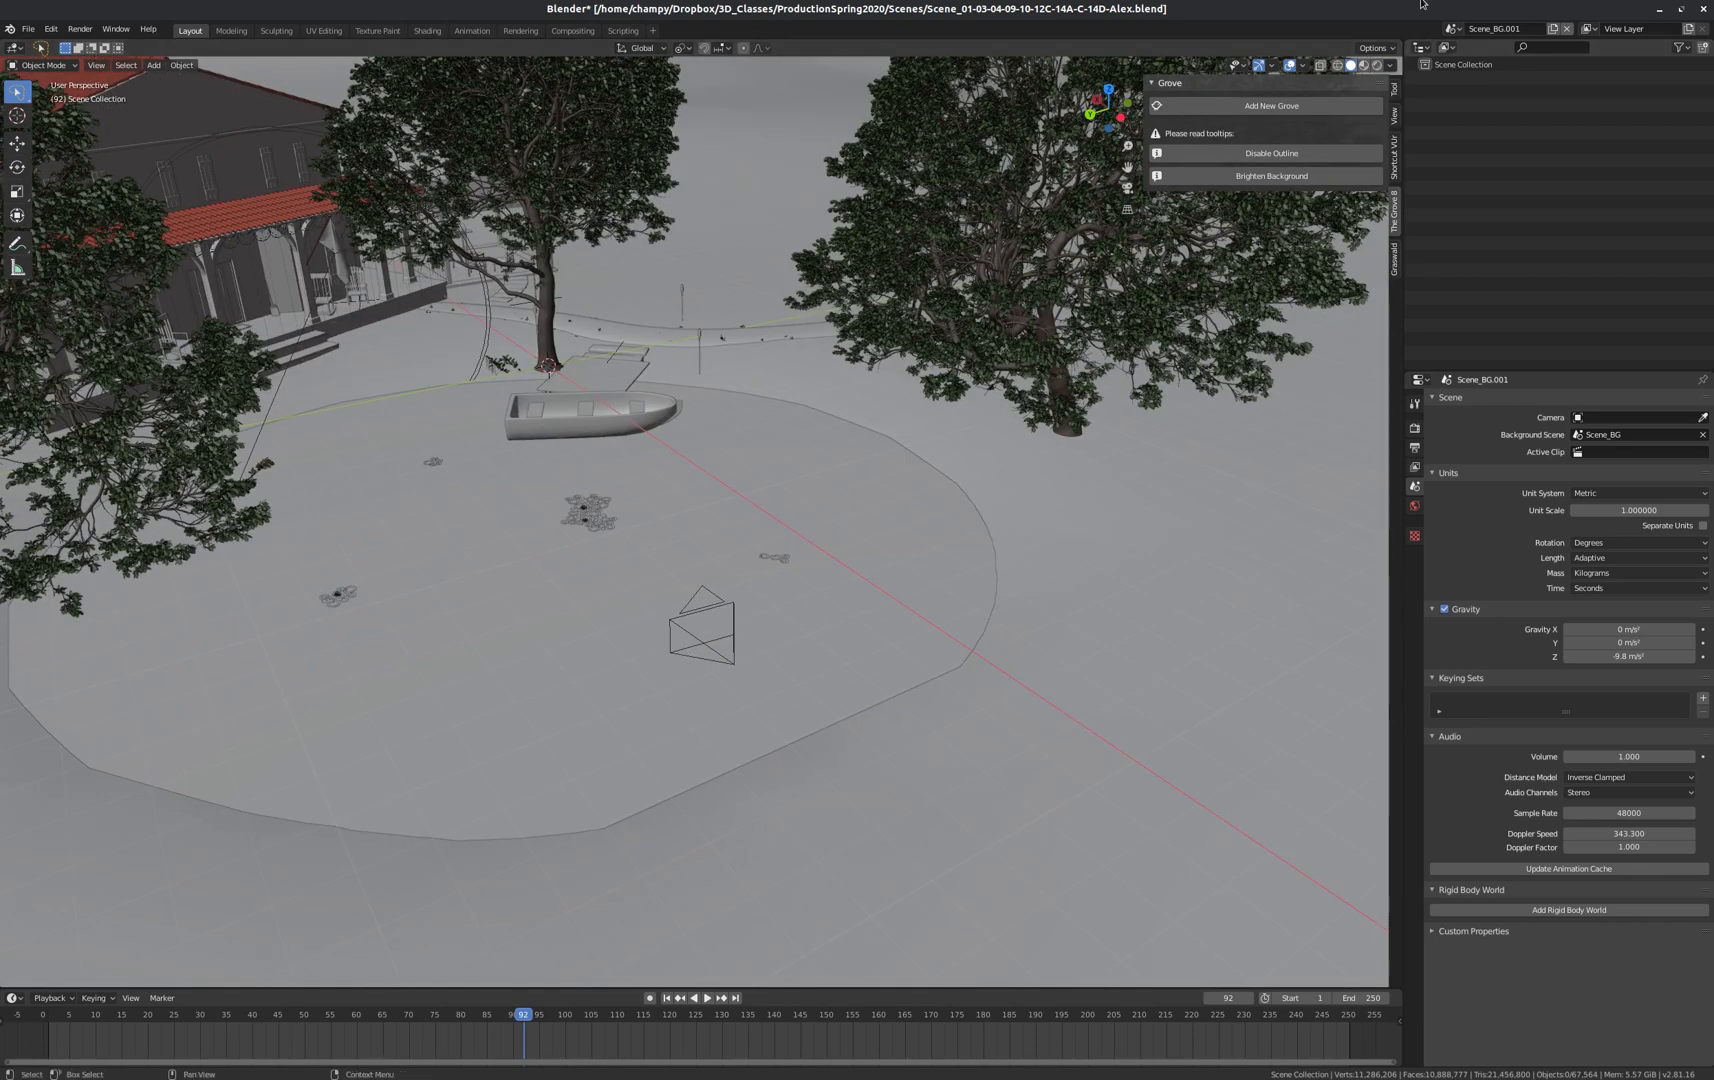
{"action": "left_click", "coordinate": [1452, 28]}
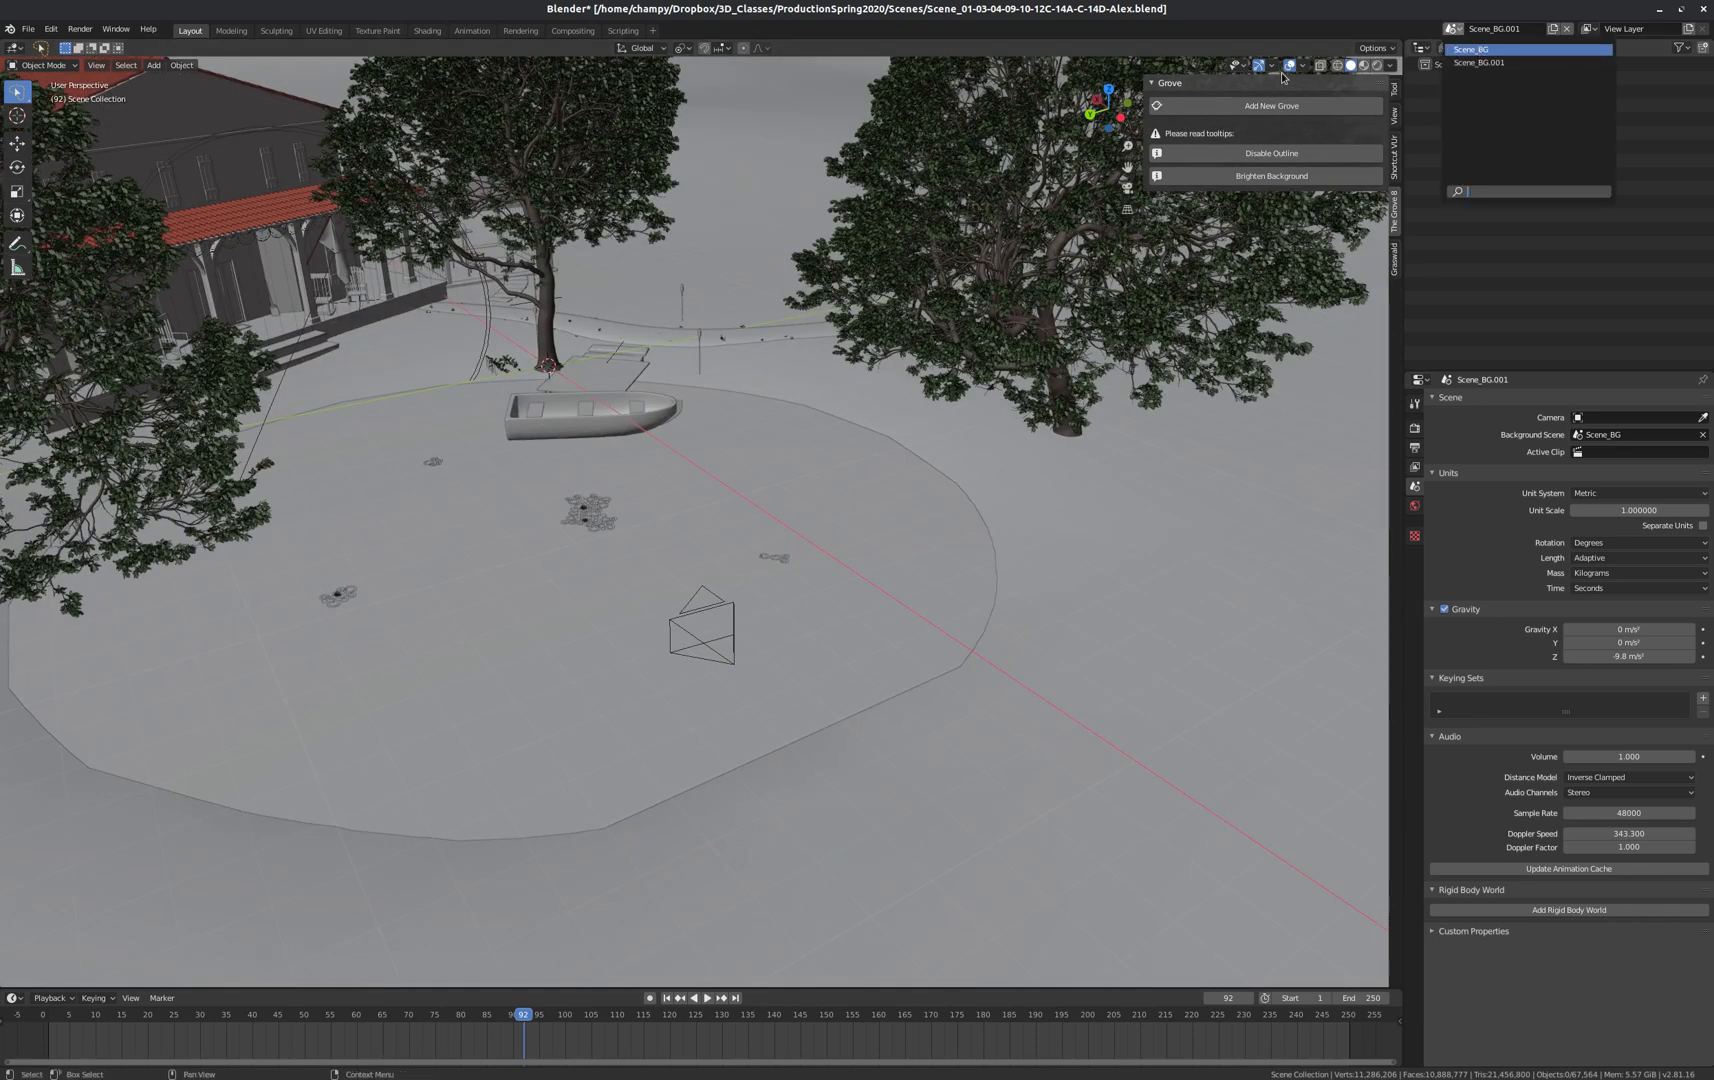
{"action": "left_click", "coordinate": [1481, 52]}
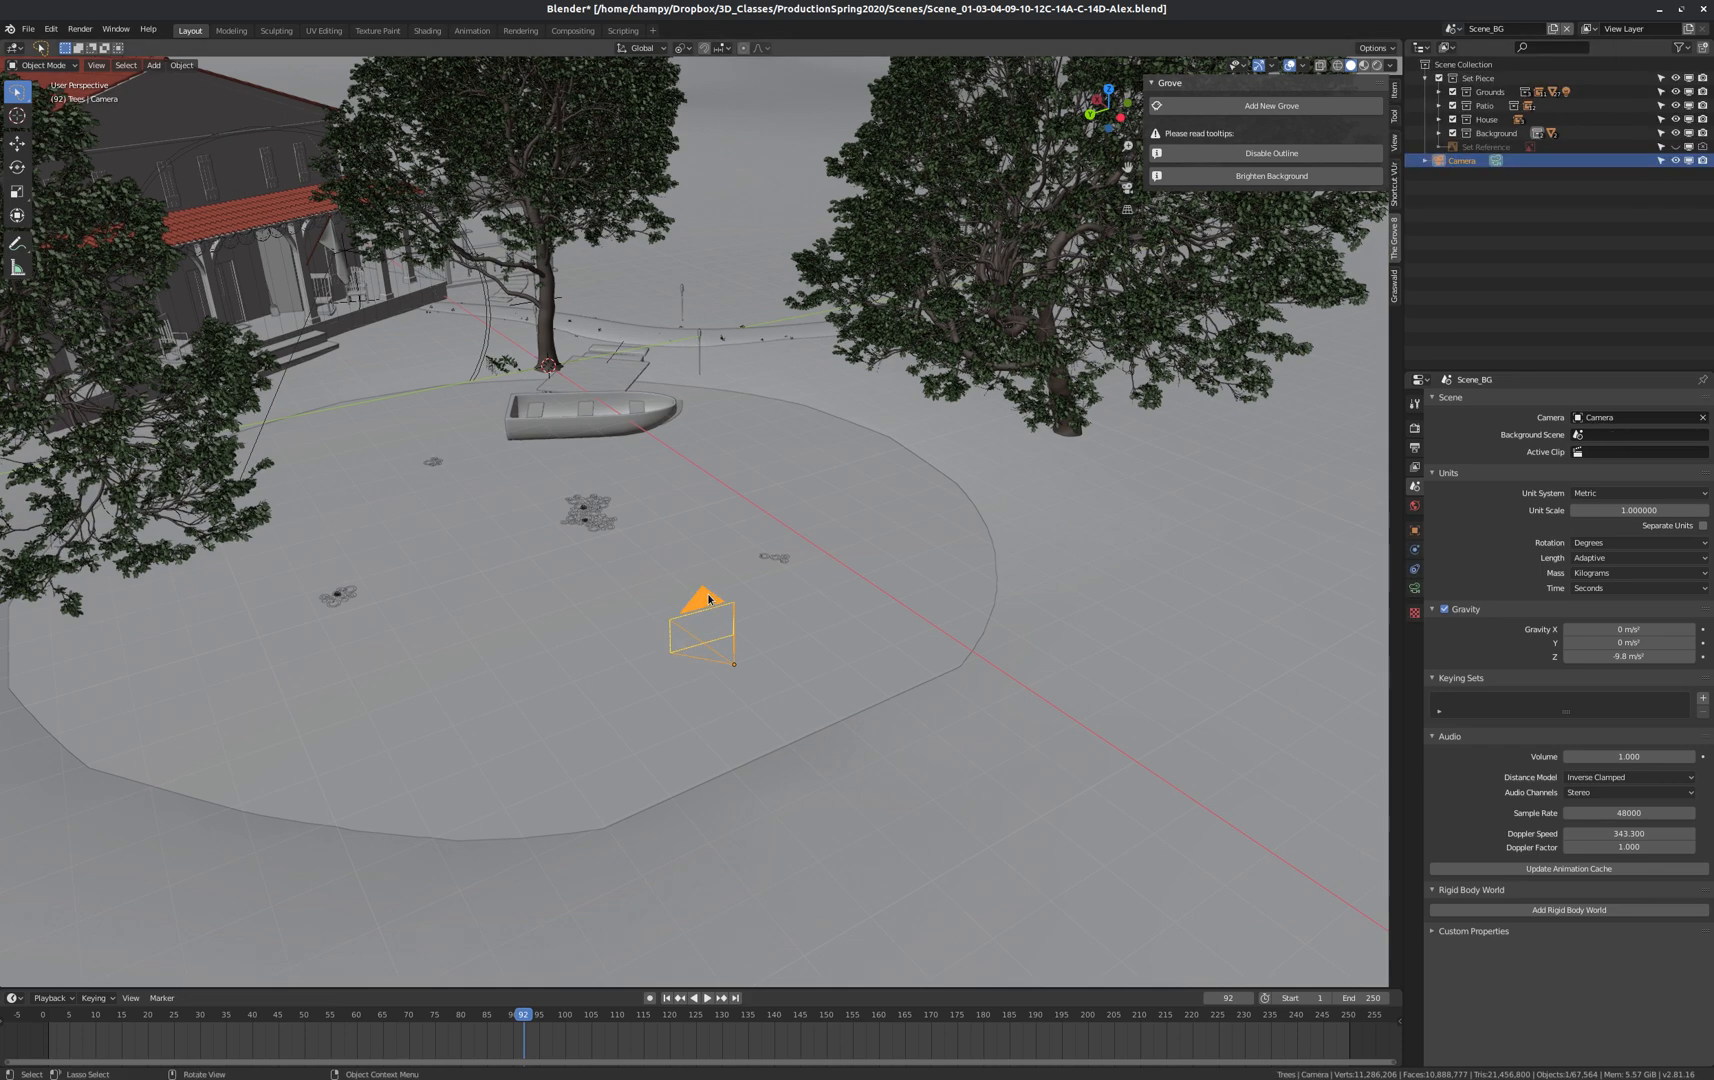
{"action": "key", "text": "Delete"}
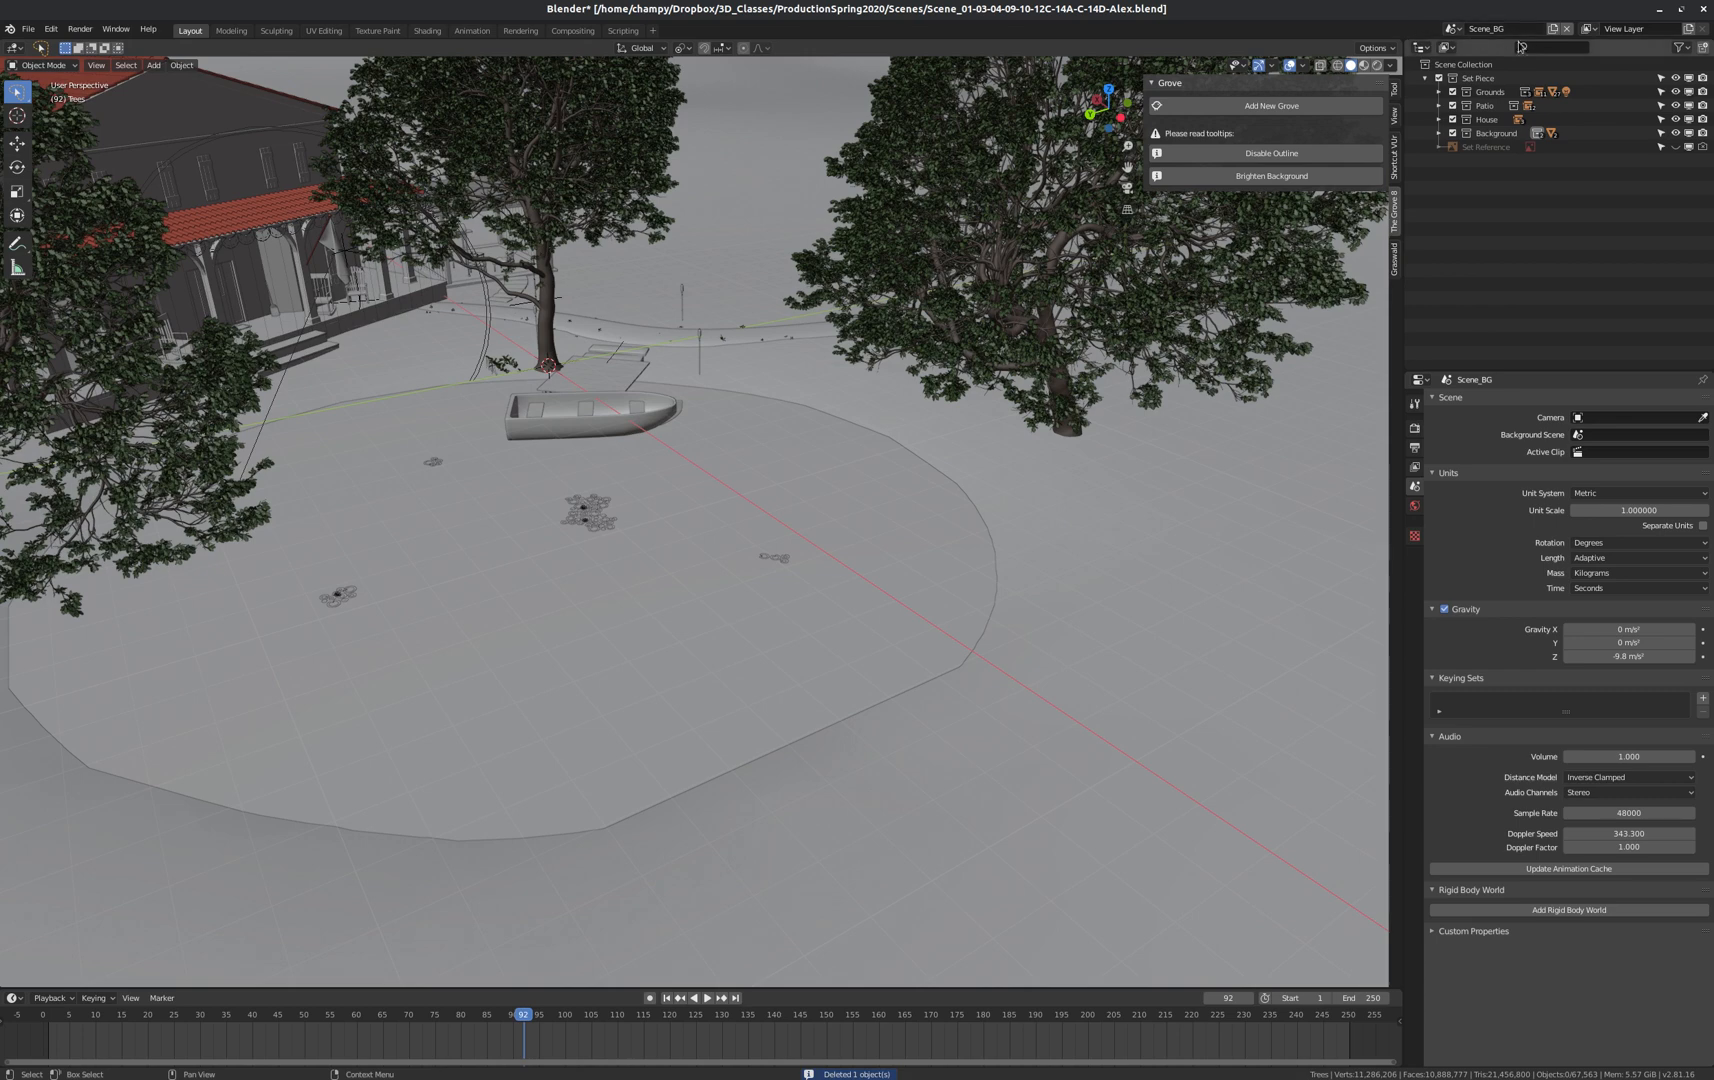
Return to the Scene_BG.001 scene and rename it to Scene_0X.
{"action": "left_click", "coordinate": [1459, 31]}
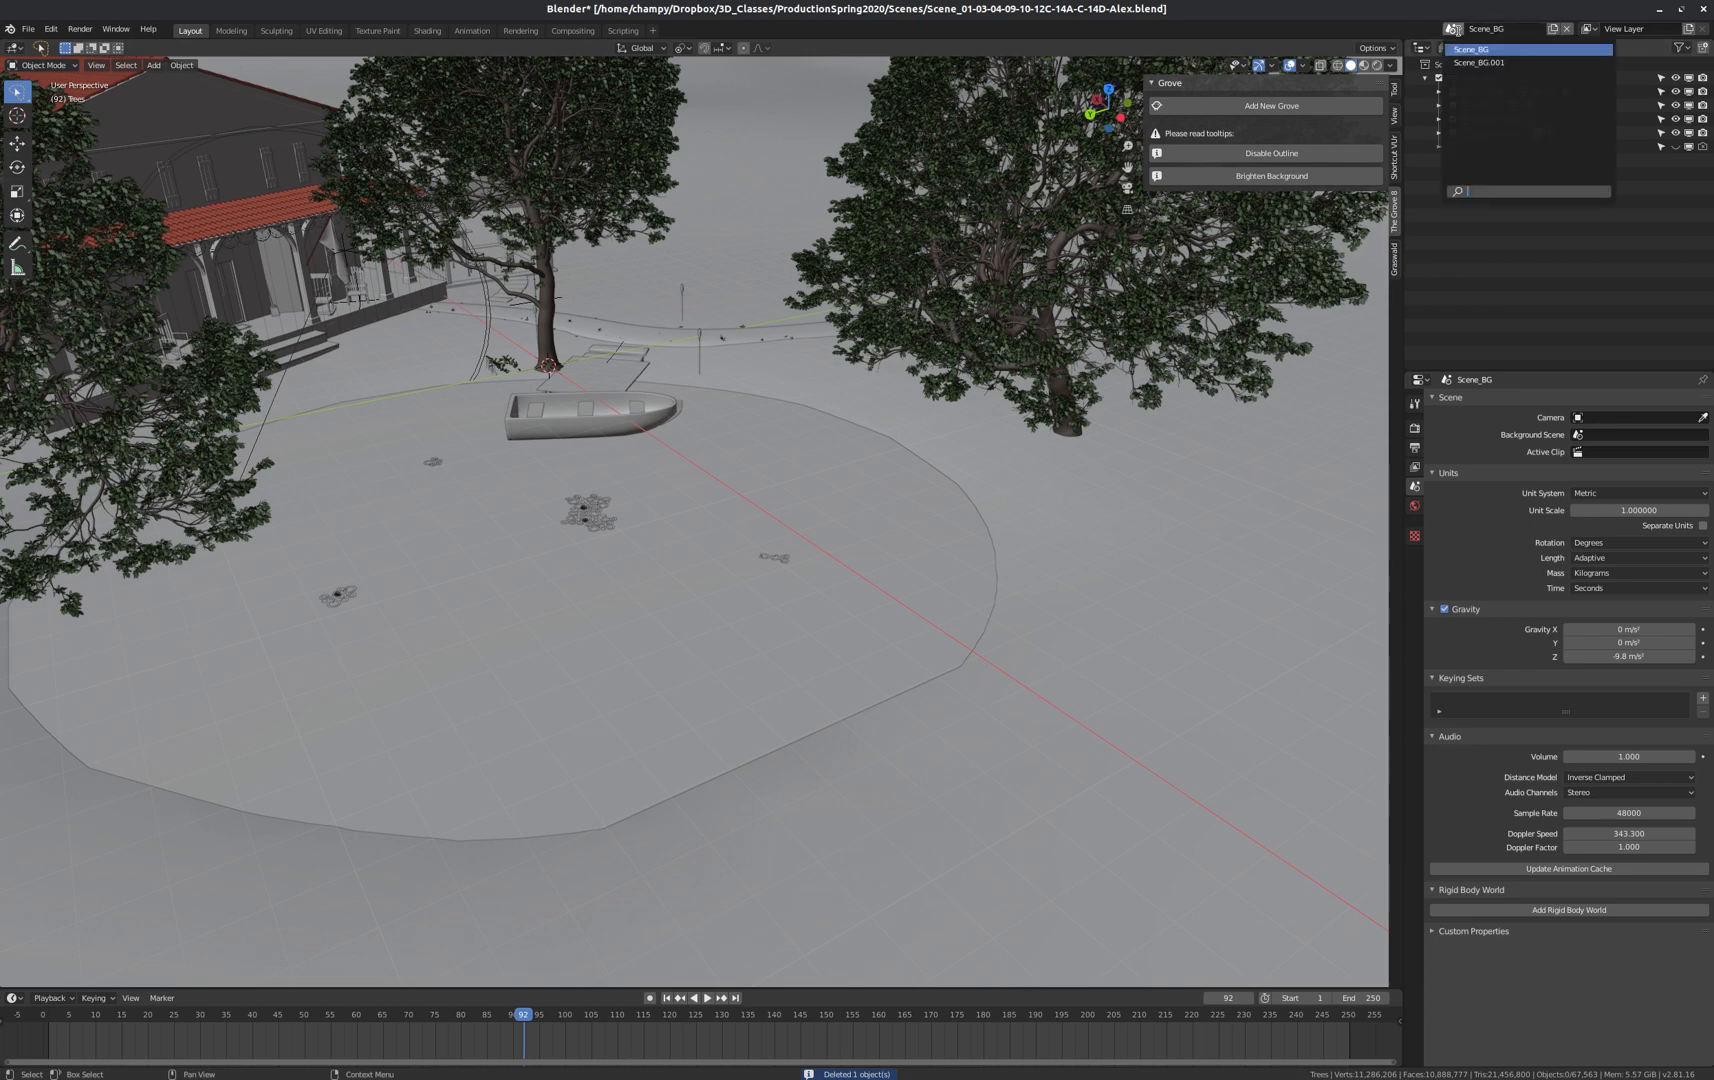
{"action": "left_click", "coordinate": [1514, 61]}
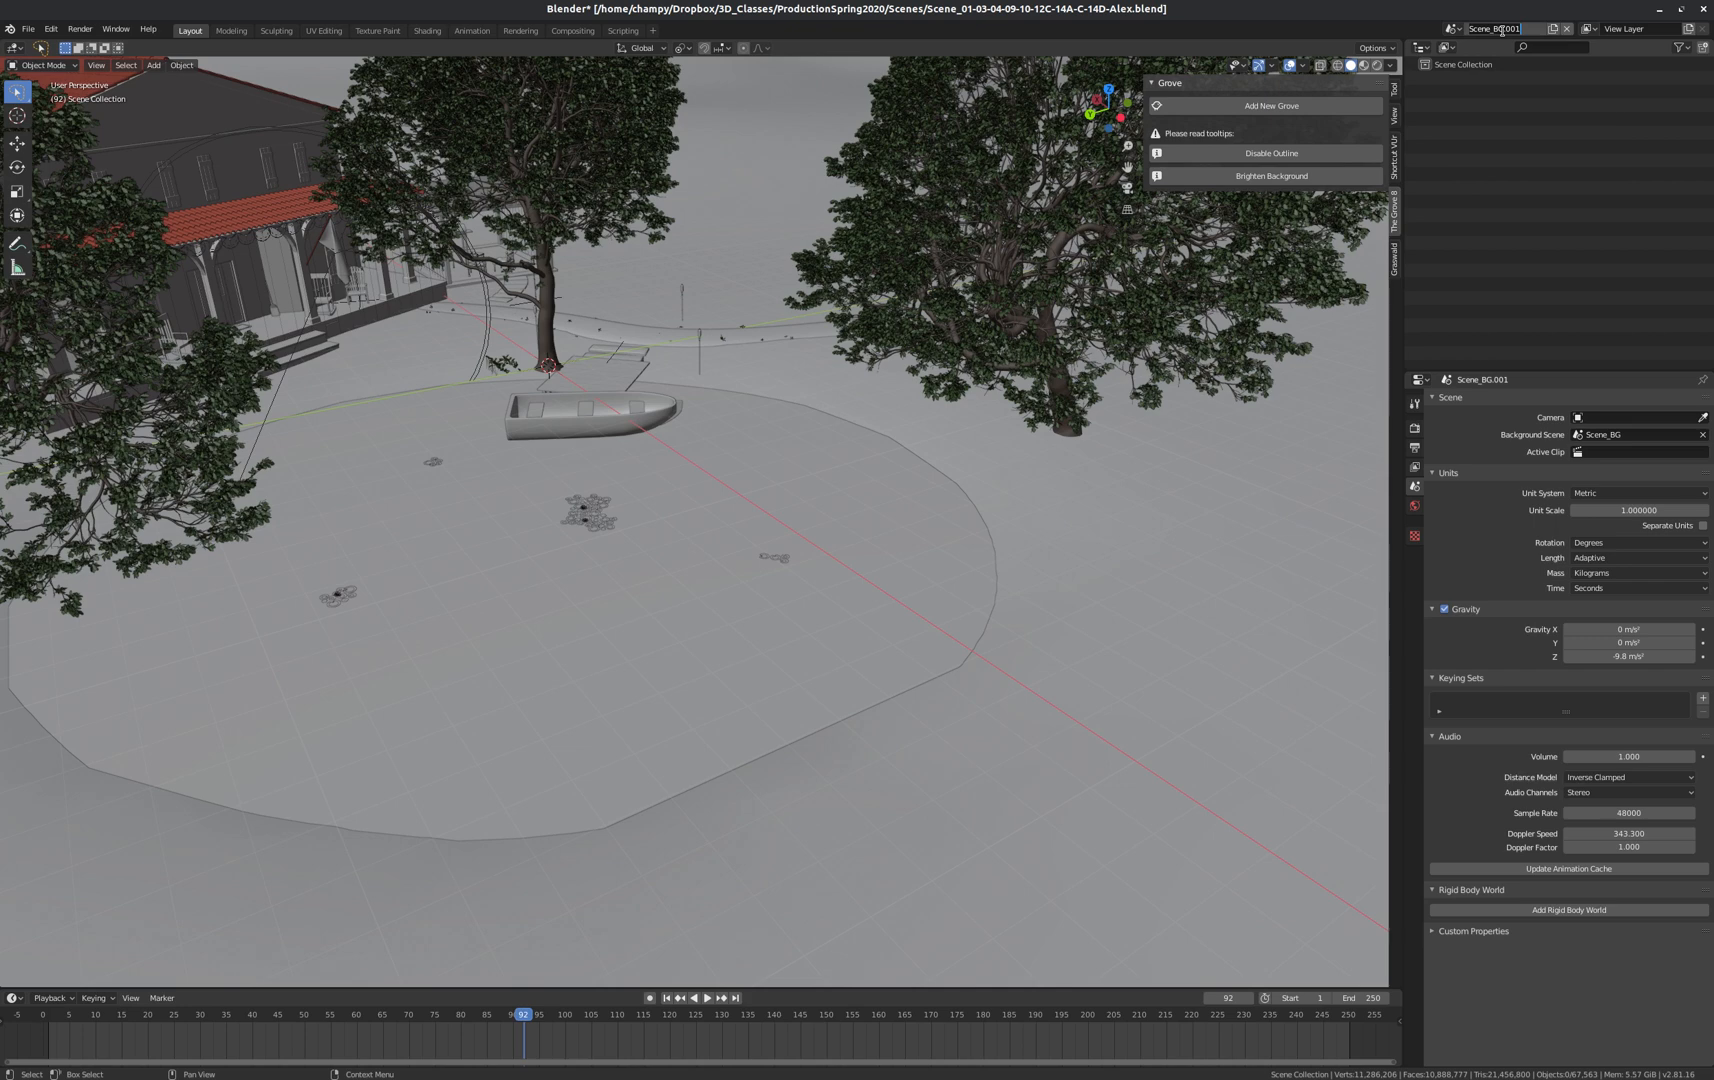
{"action": "type", "text": "Scene"}
{"action": "key", "text": "Return"}
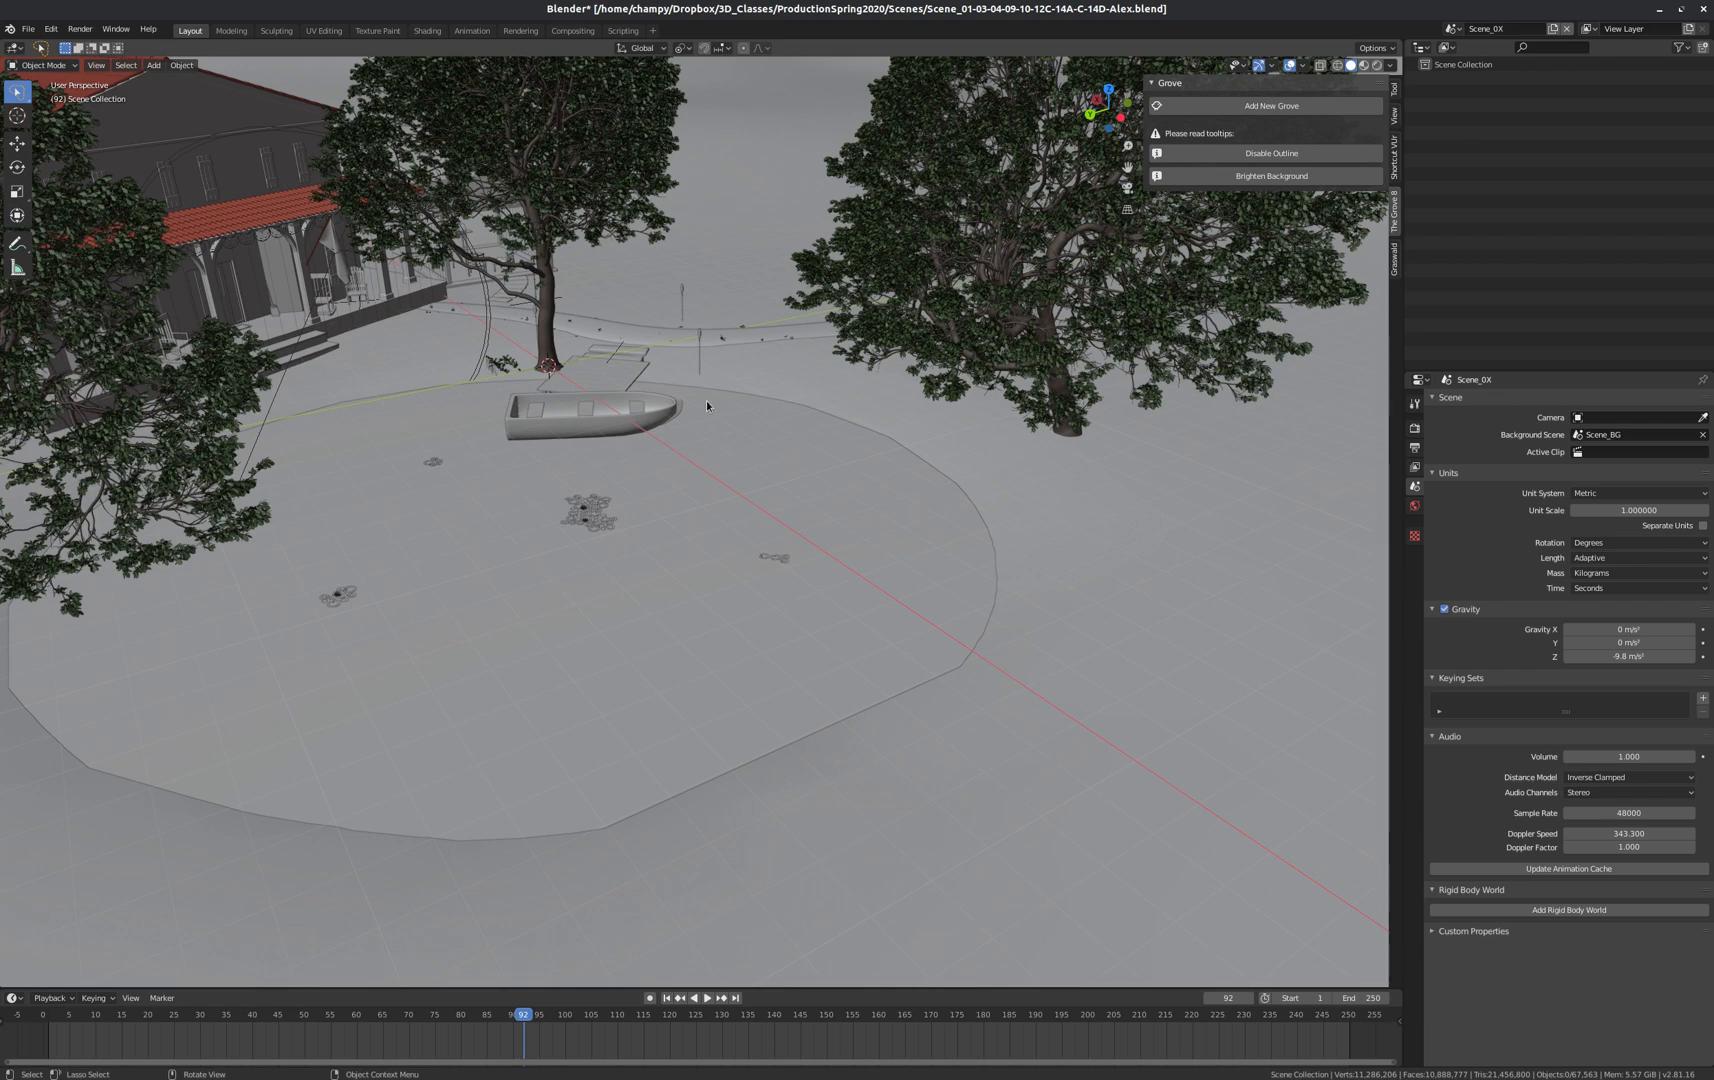
Add a camera to the Scene_0X scene.
{"action": "scroll", "coordinate": [670, 447], "scroll_direction": "down", "scroll_amount": 6}
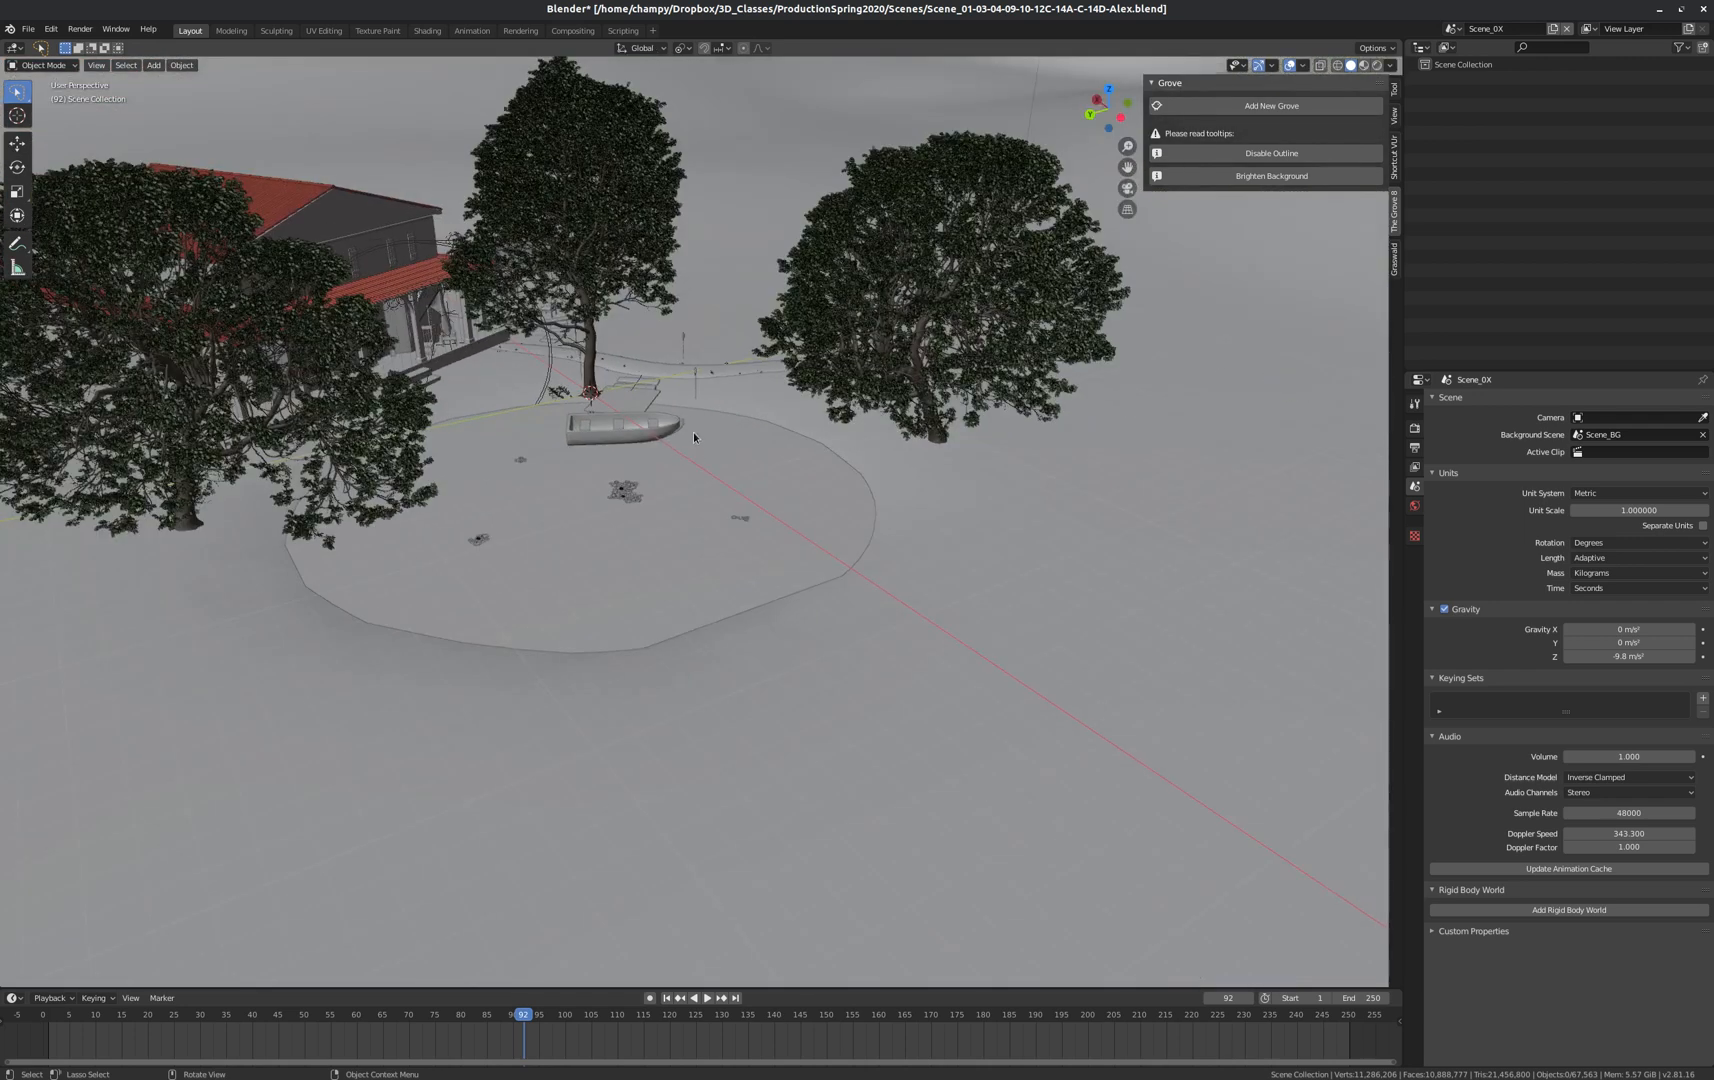
{"action": "key", "text": "shift+a"}
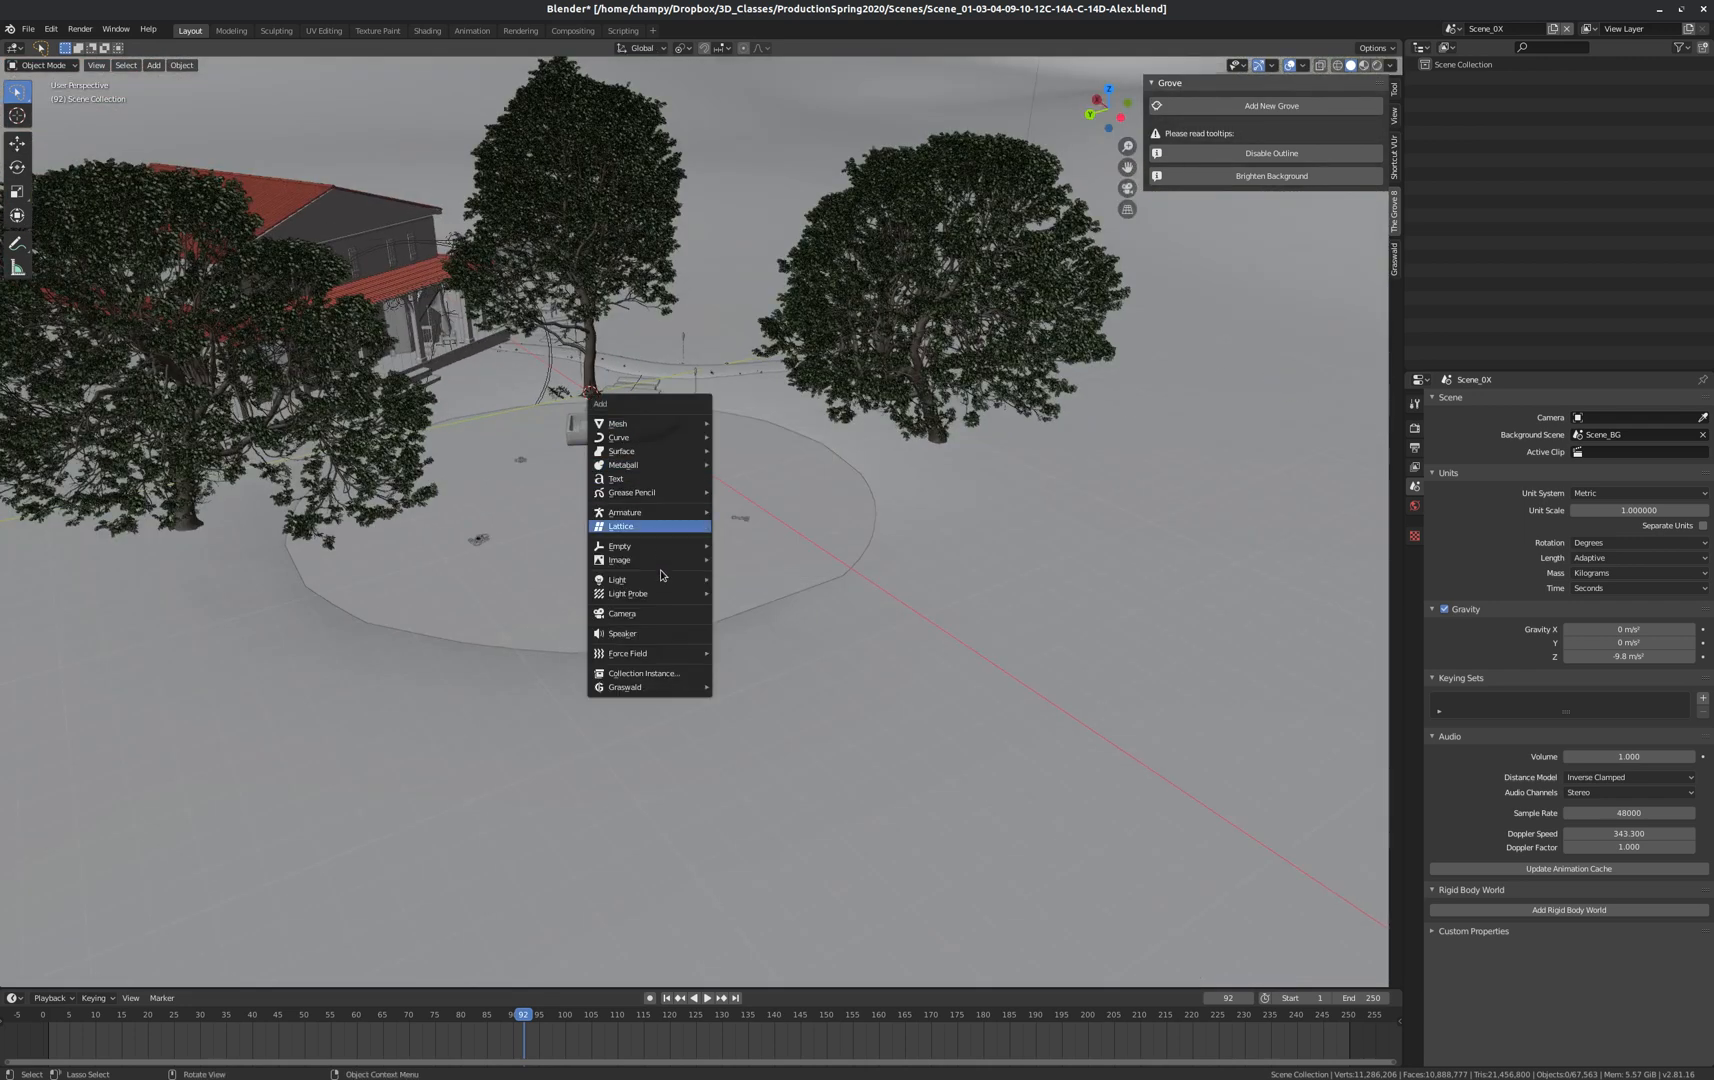
{"action": "left_click", "coordinate": [641, 614]}
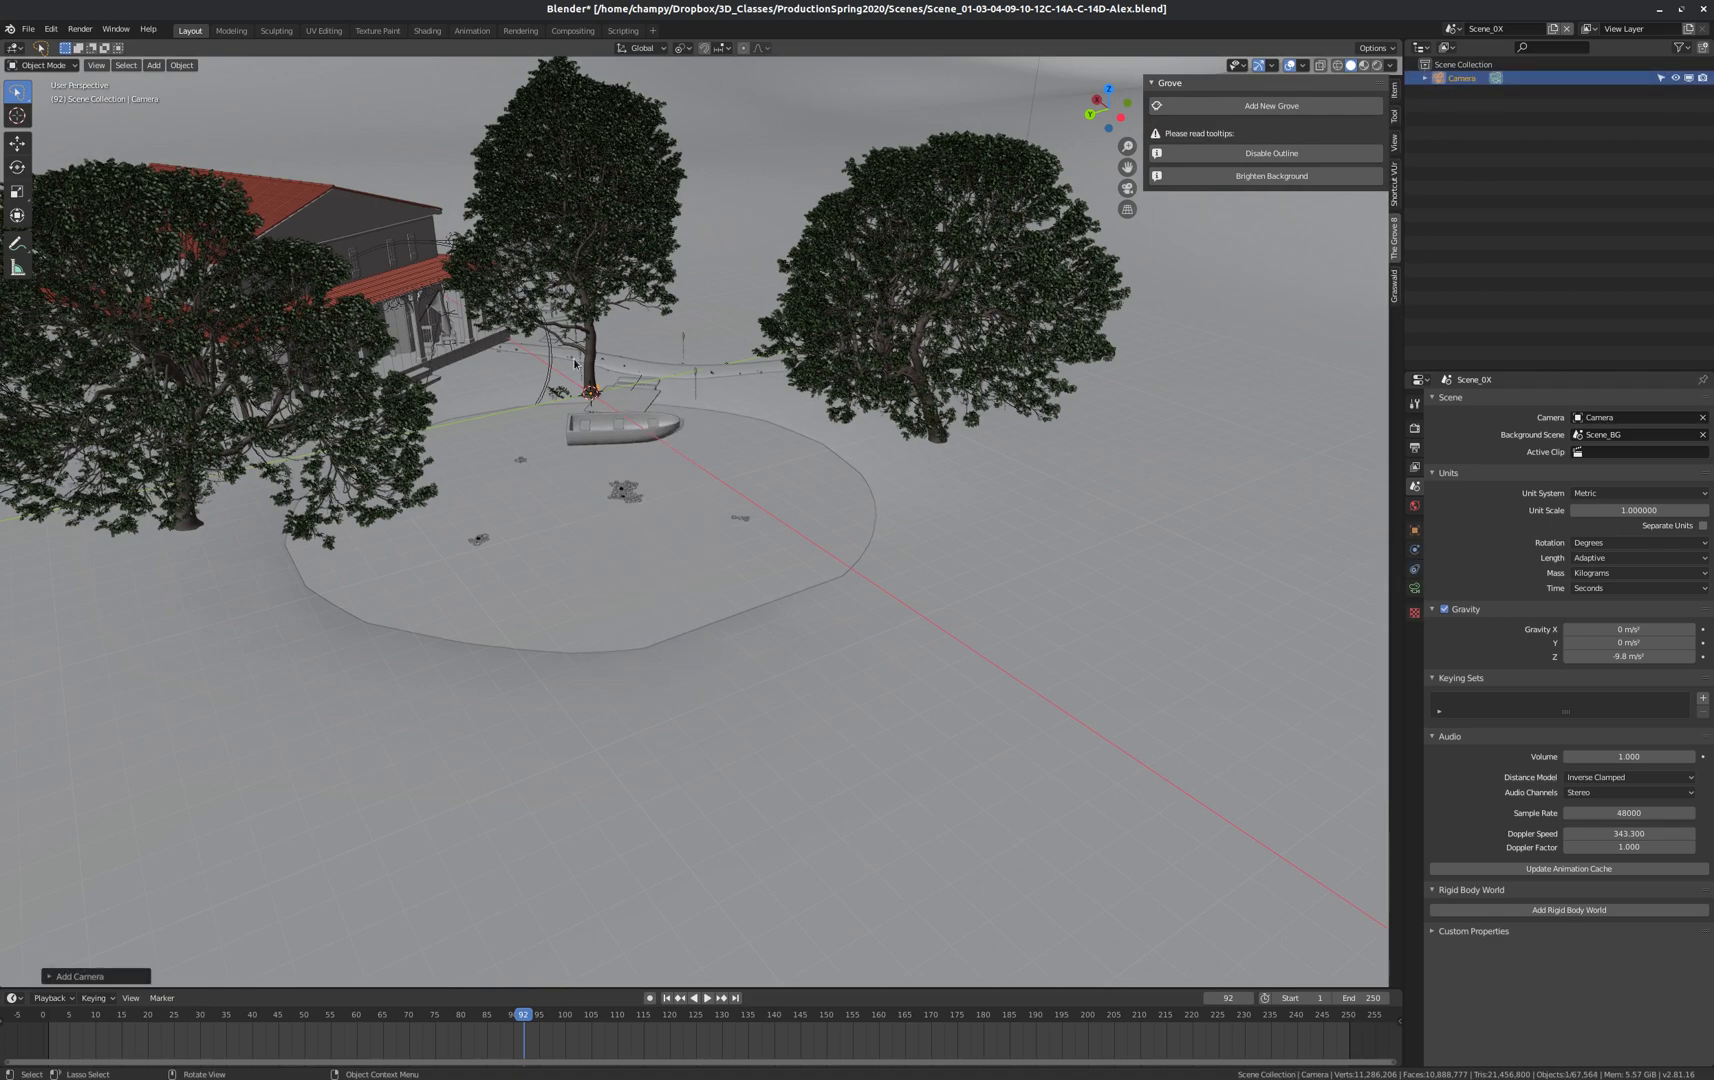
{"action": "scroll", "coordinate": [575, 363], "scroll_direction": "up", "scroll_amount": 5}
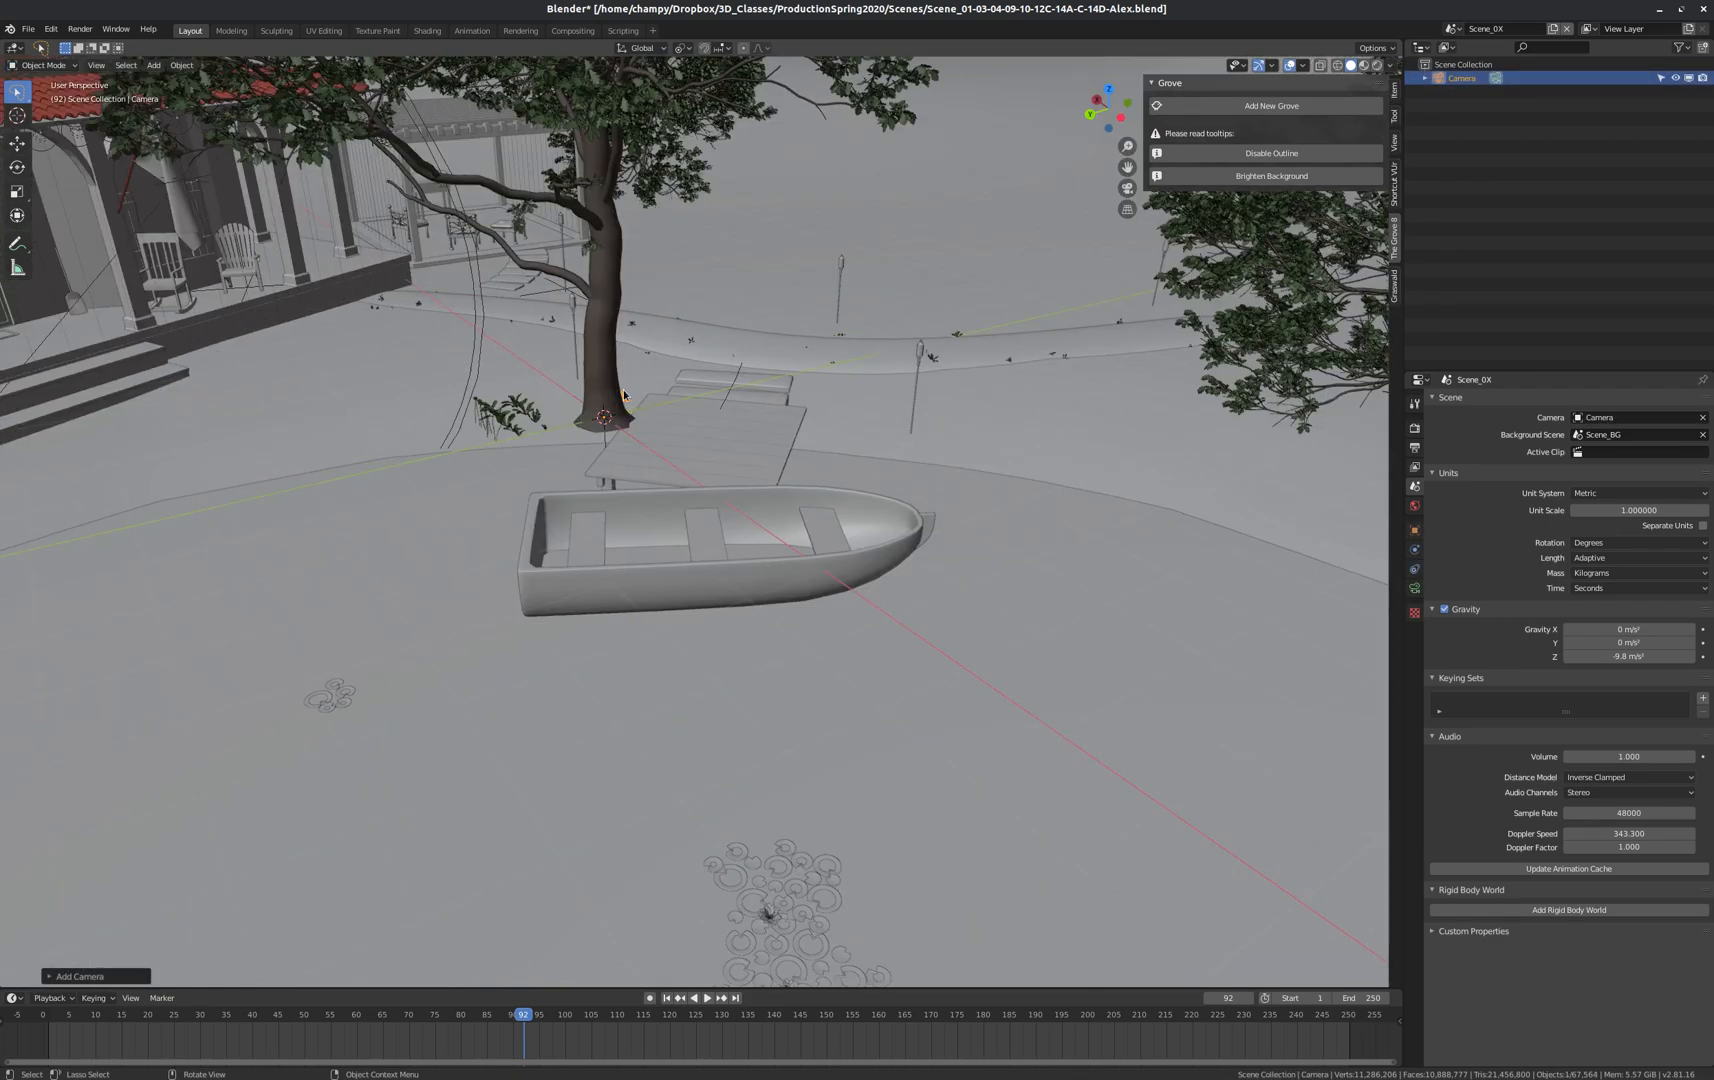
From above, move the new camera out beside the lily pads, rotate it towards the house, and look through it.
{"action": "key", "text": "KP_7"}
{"action": "key", "text": "g"}
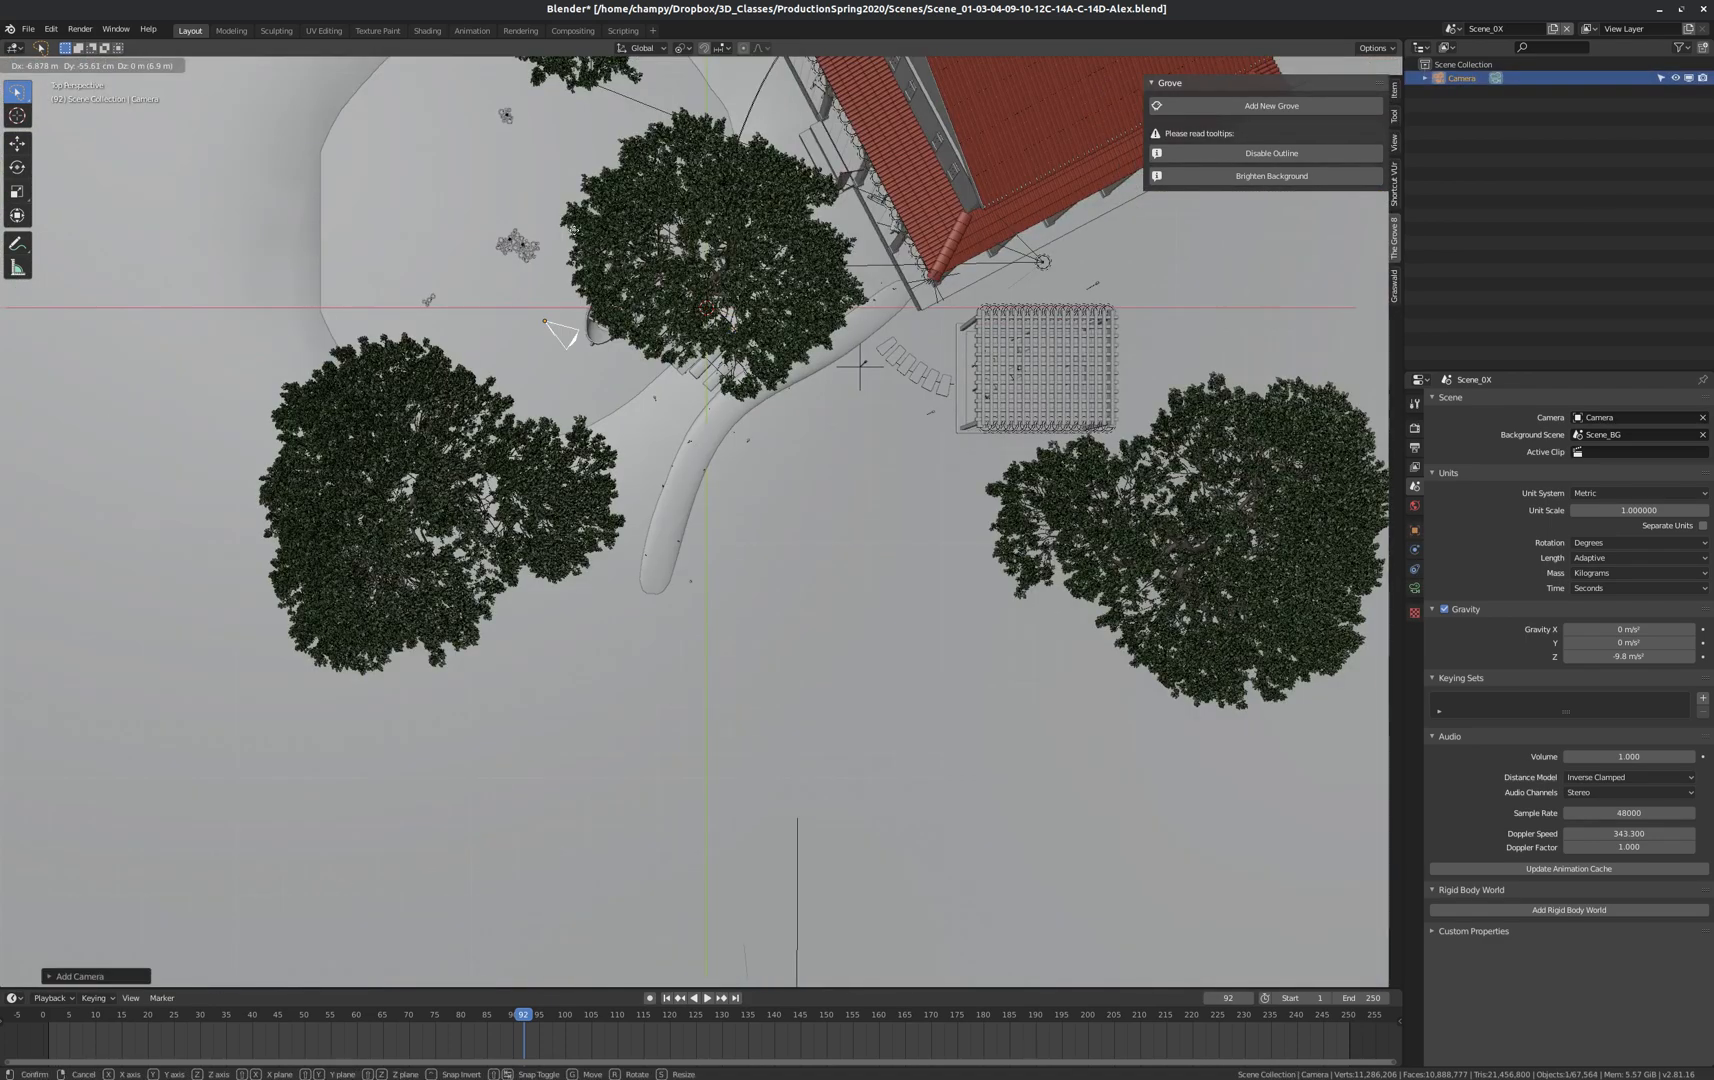
{"action": "left_click", "coordinate": [560, 200]}
{"action": "key", "text": "r"}
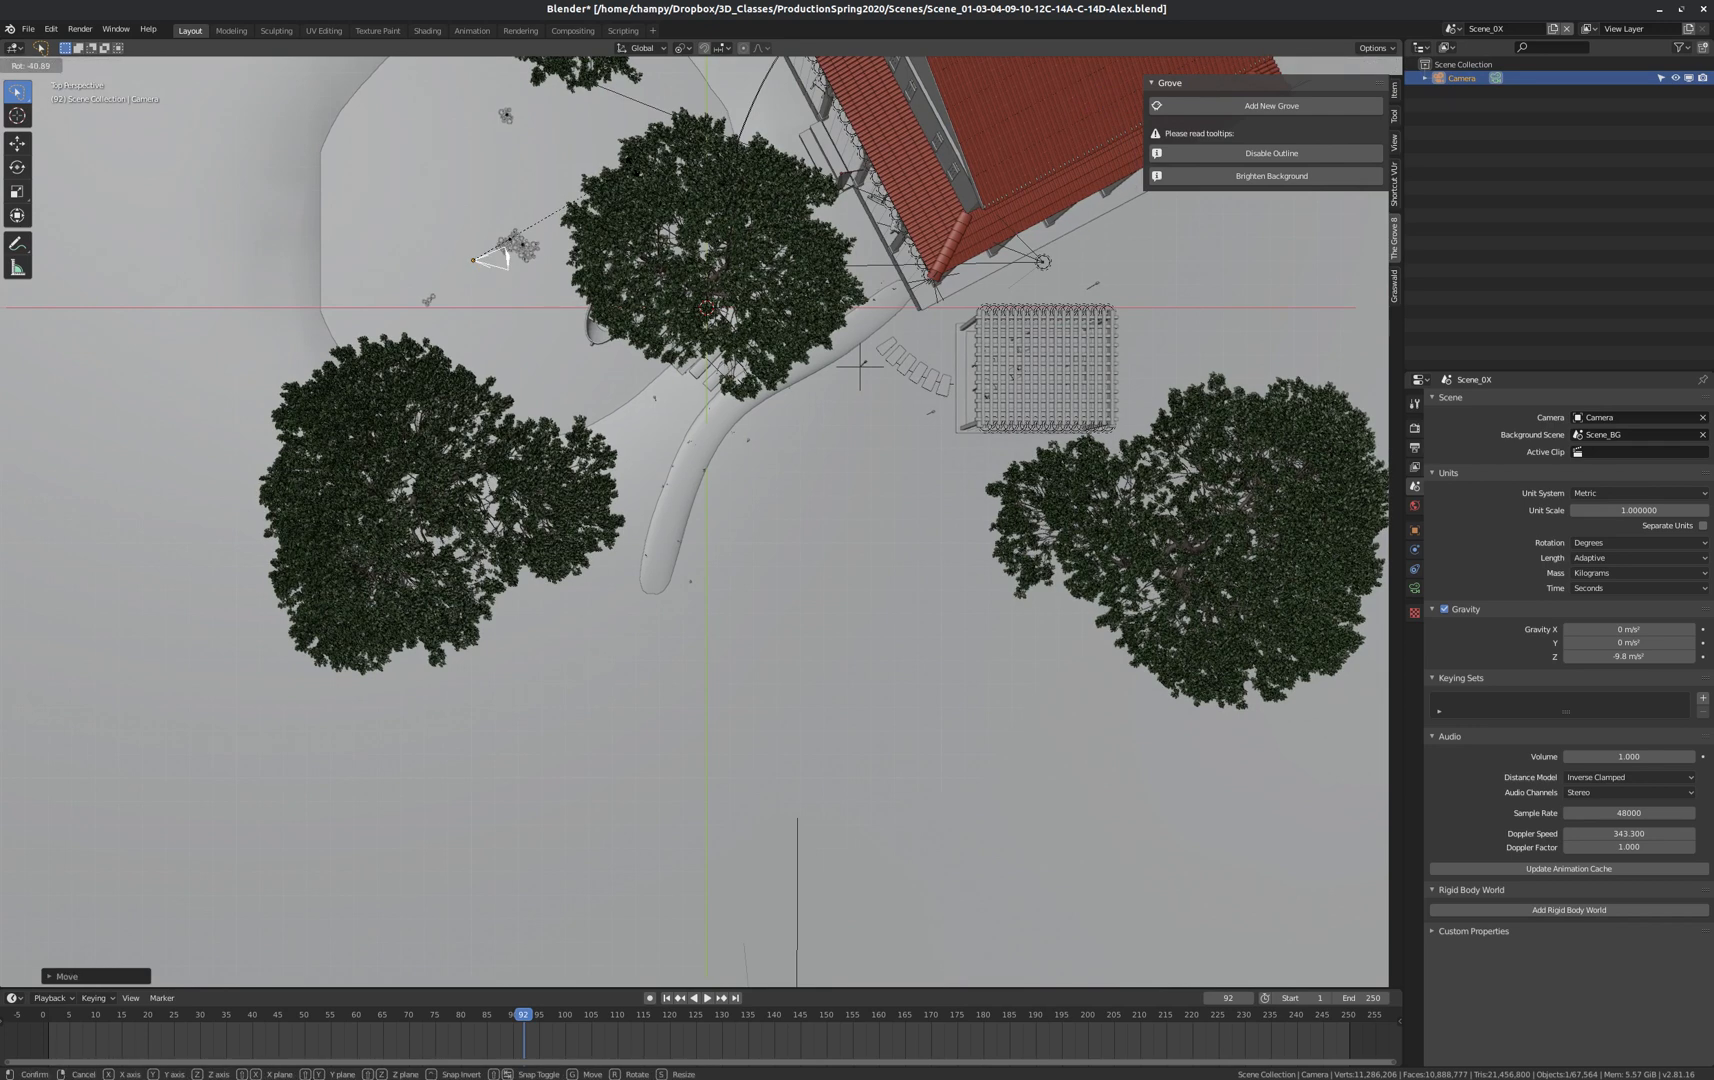
{"action": "left_click", "coordinate": [632, 180]}
{"action": "key", "text": "KP_0"}
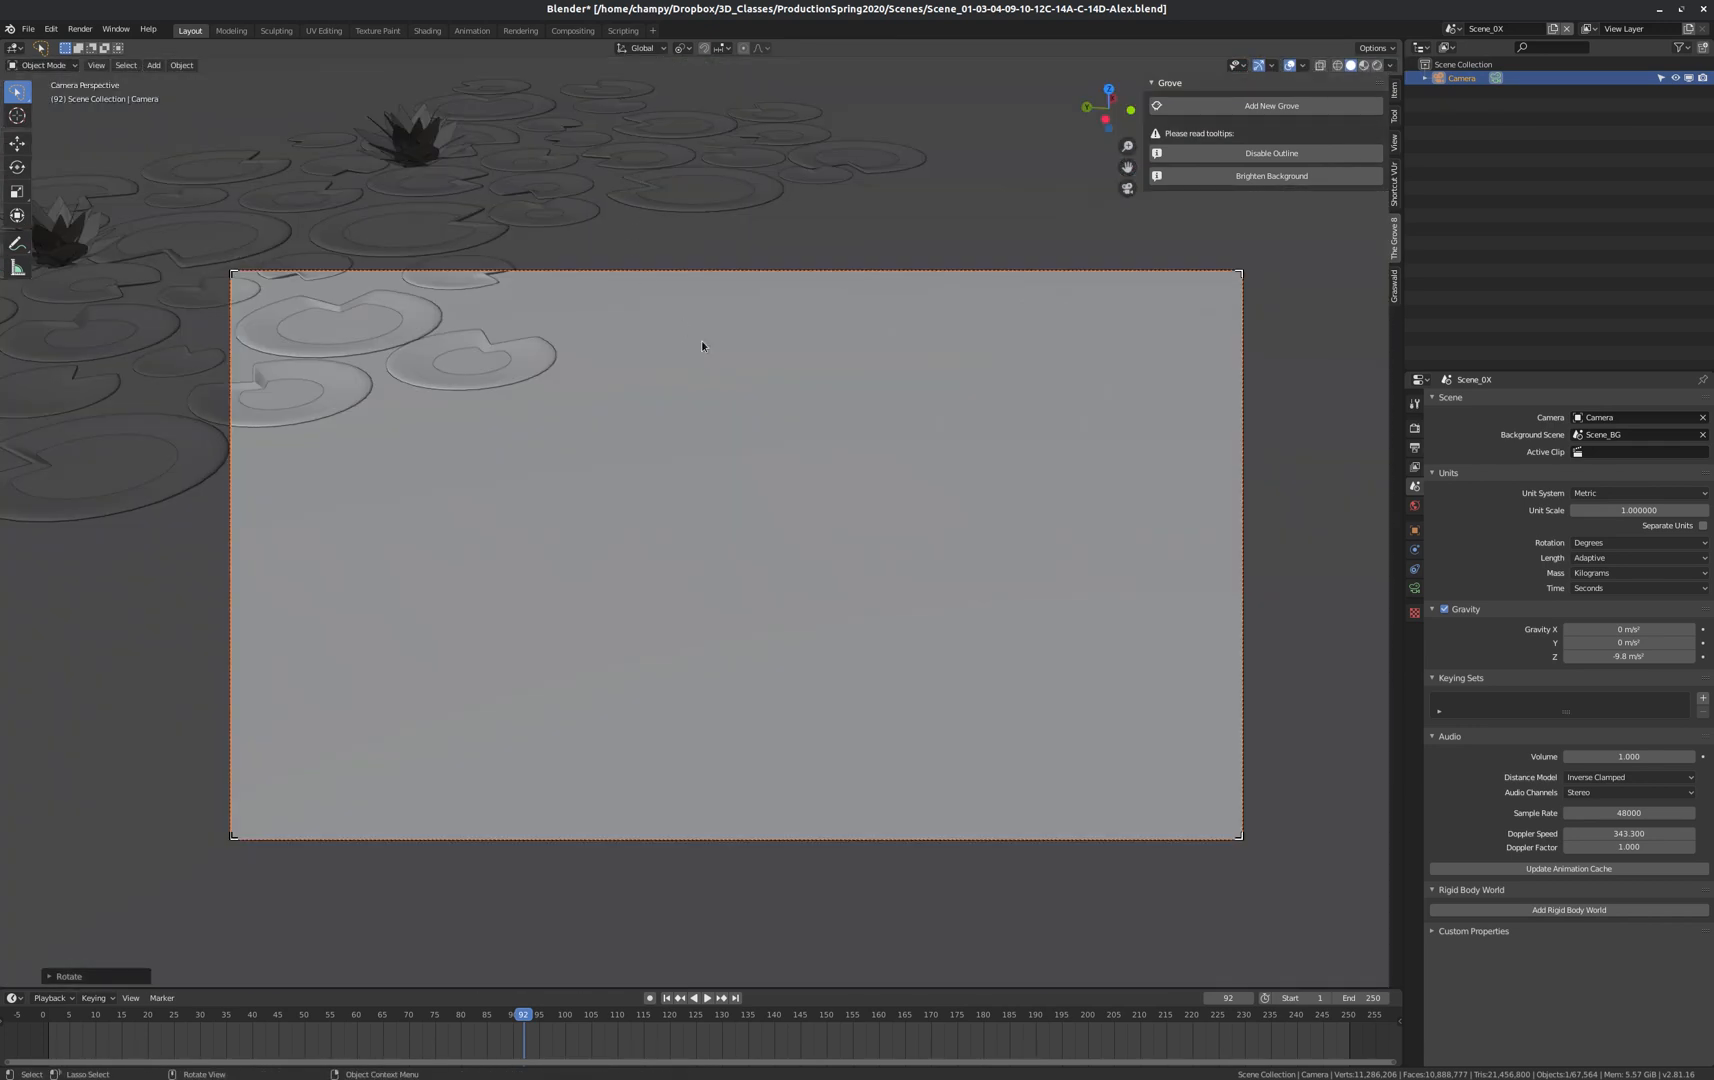
Use walk navigation to frame the porch, tree and part of the boat through the camera, and deselect the camera.
{"action": "key", "text": "shift+grave"}
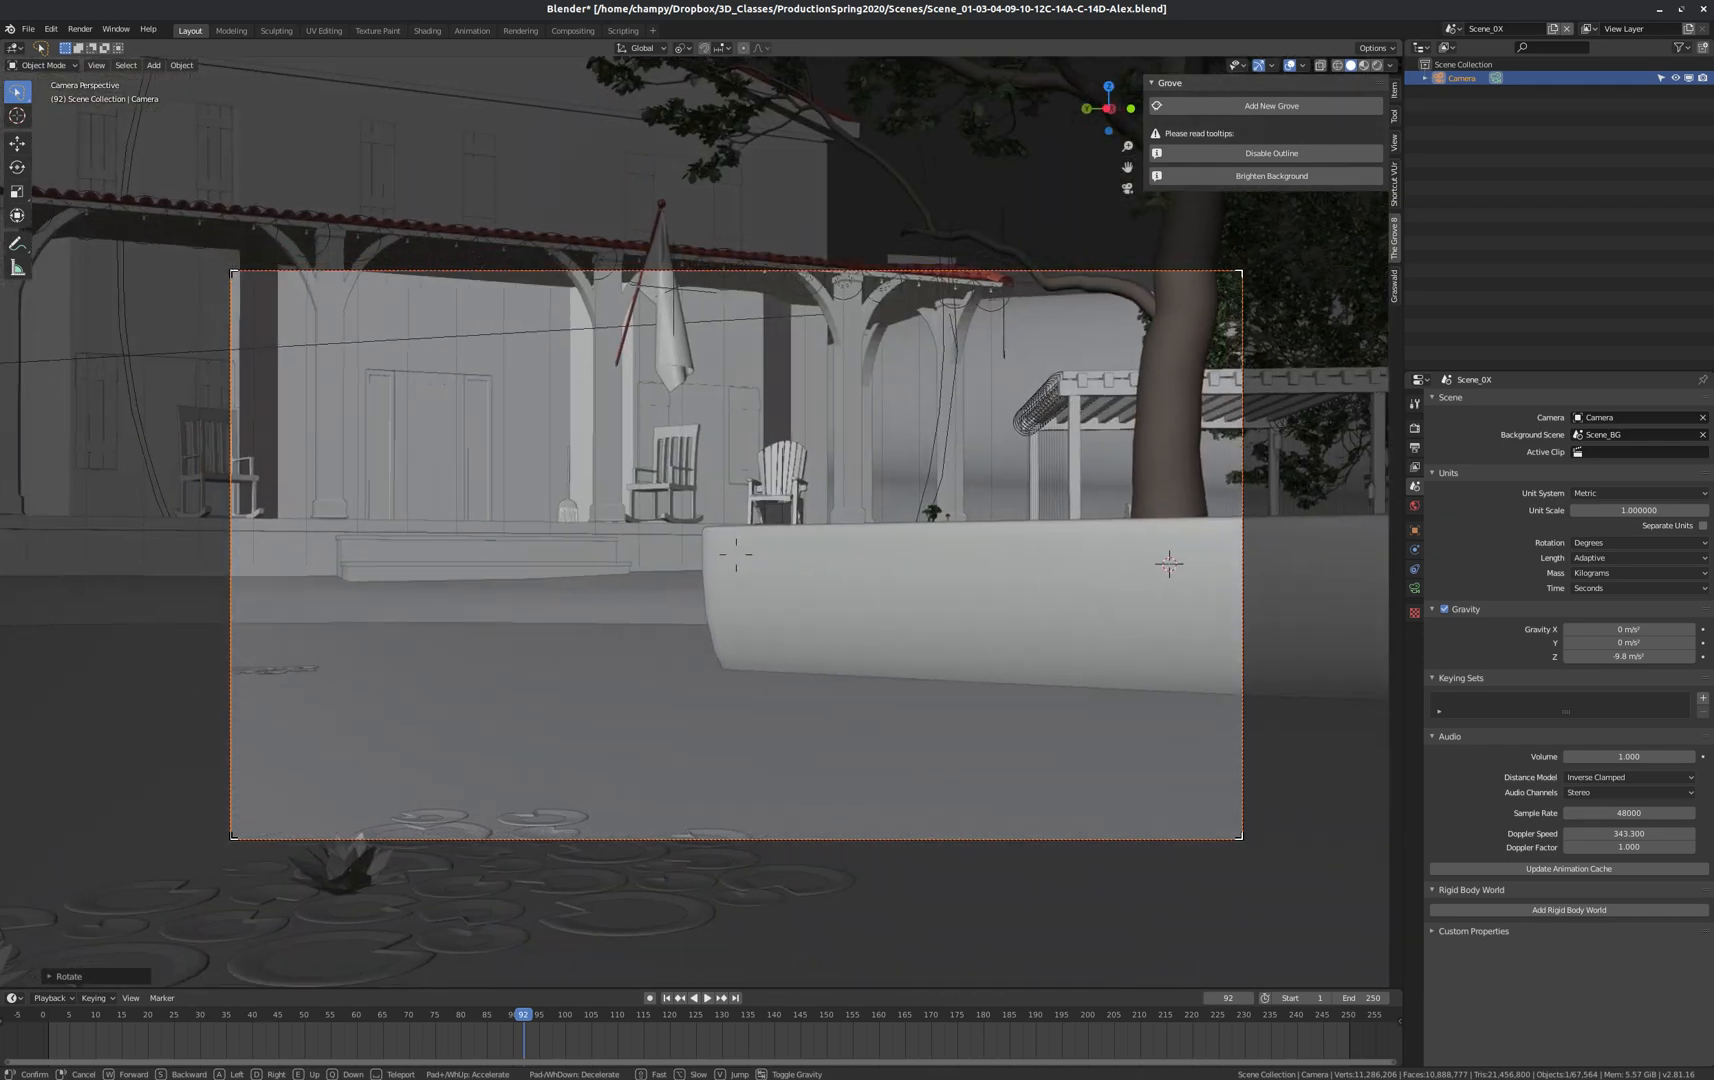
{"action": "key", "text": "s"}
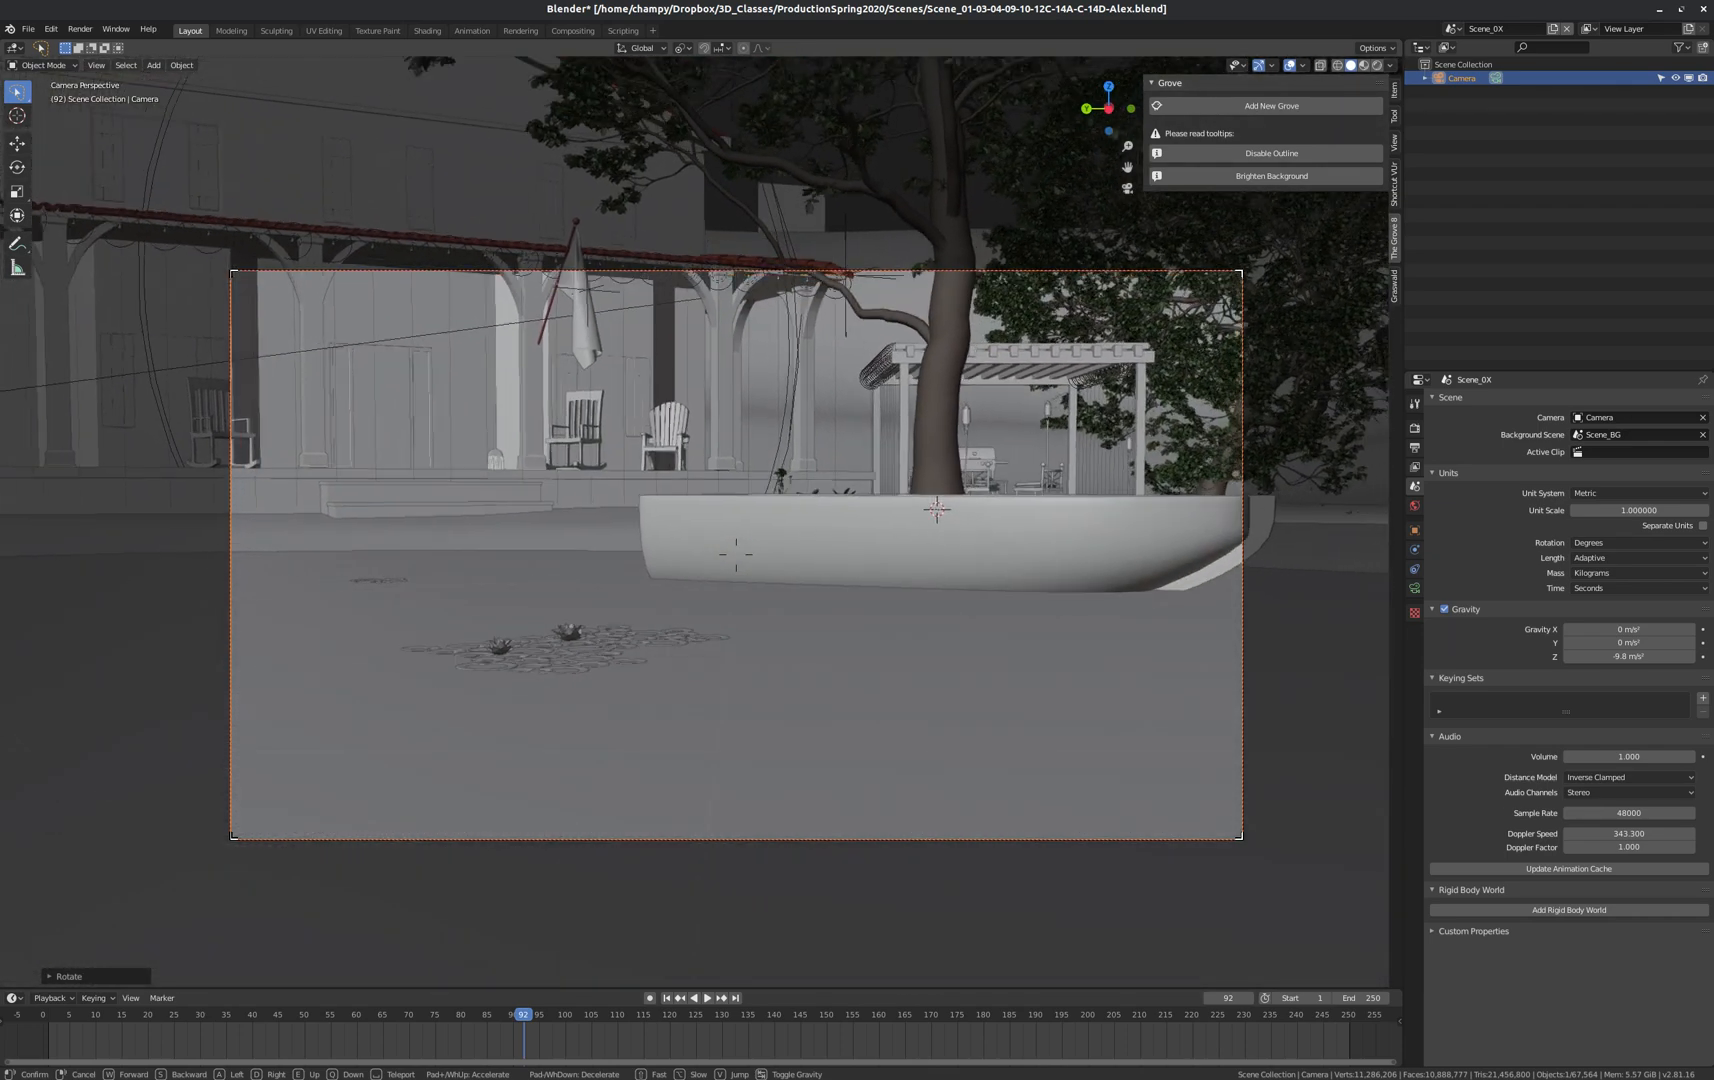
{"action": "key", "text": "e"}
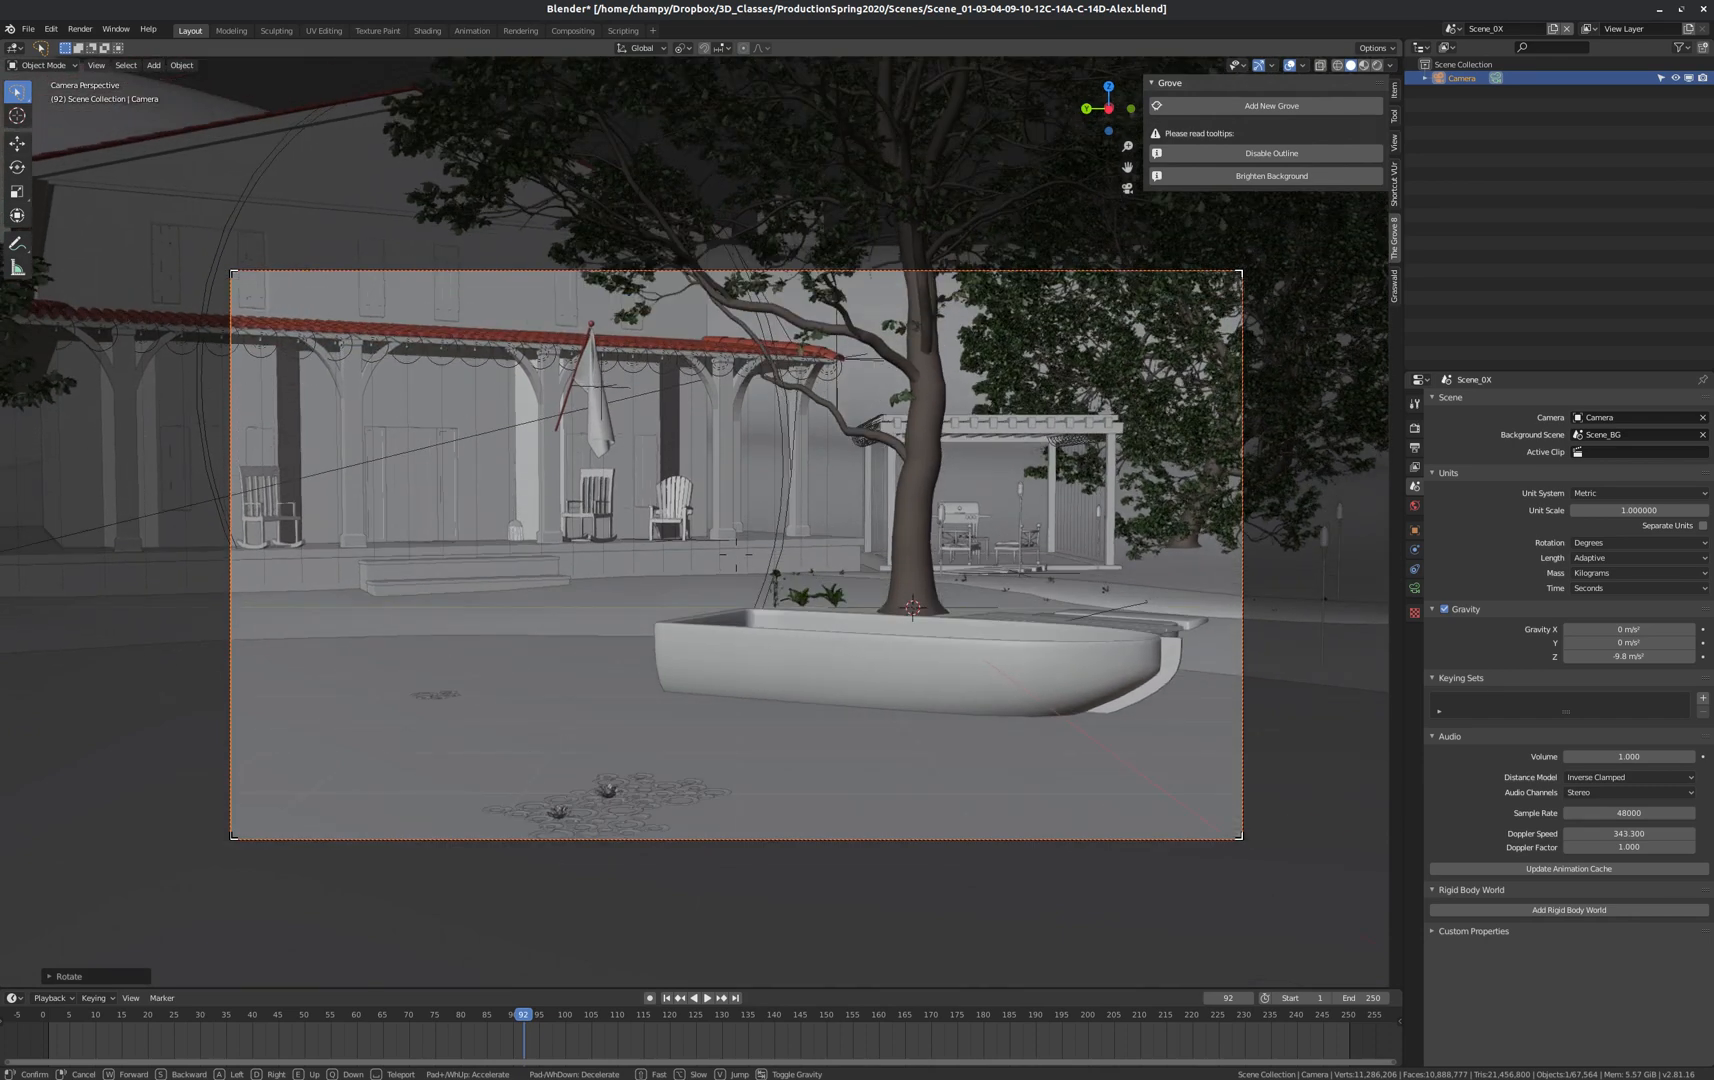
{"action": "key", "text": "q"}
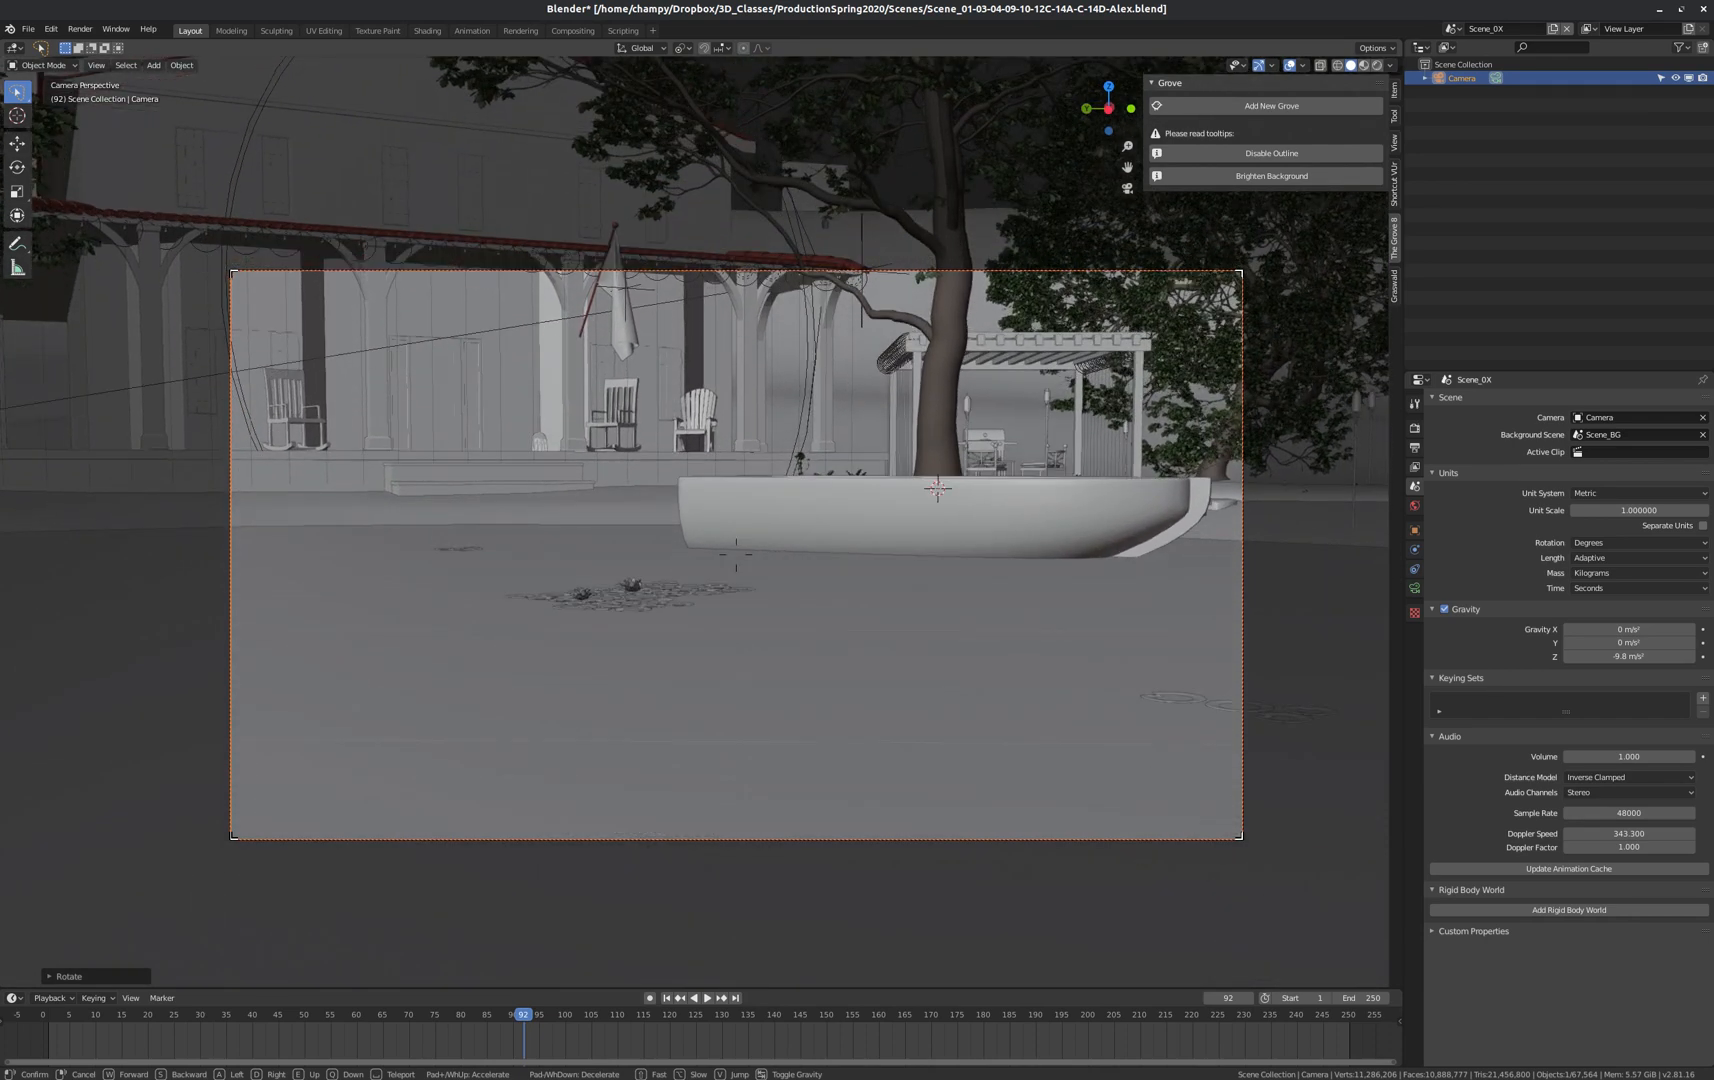
{"action": "key", "text": "a"}
{"action": "key", "text": "e"}
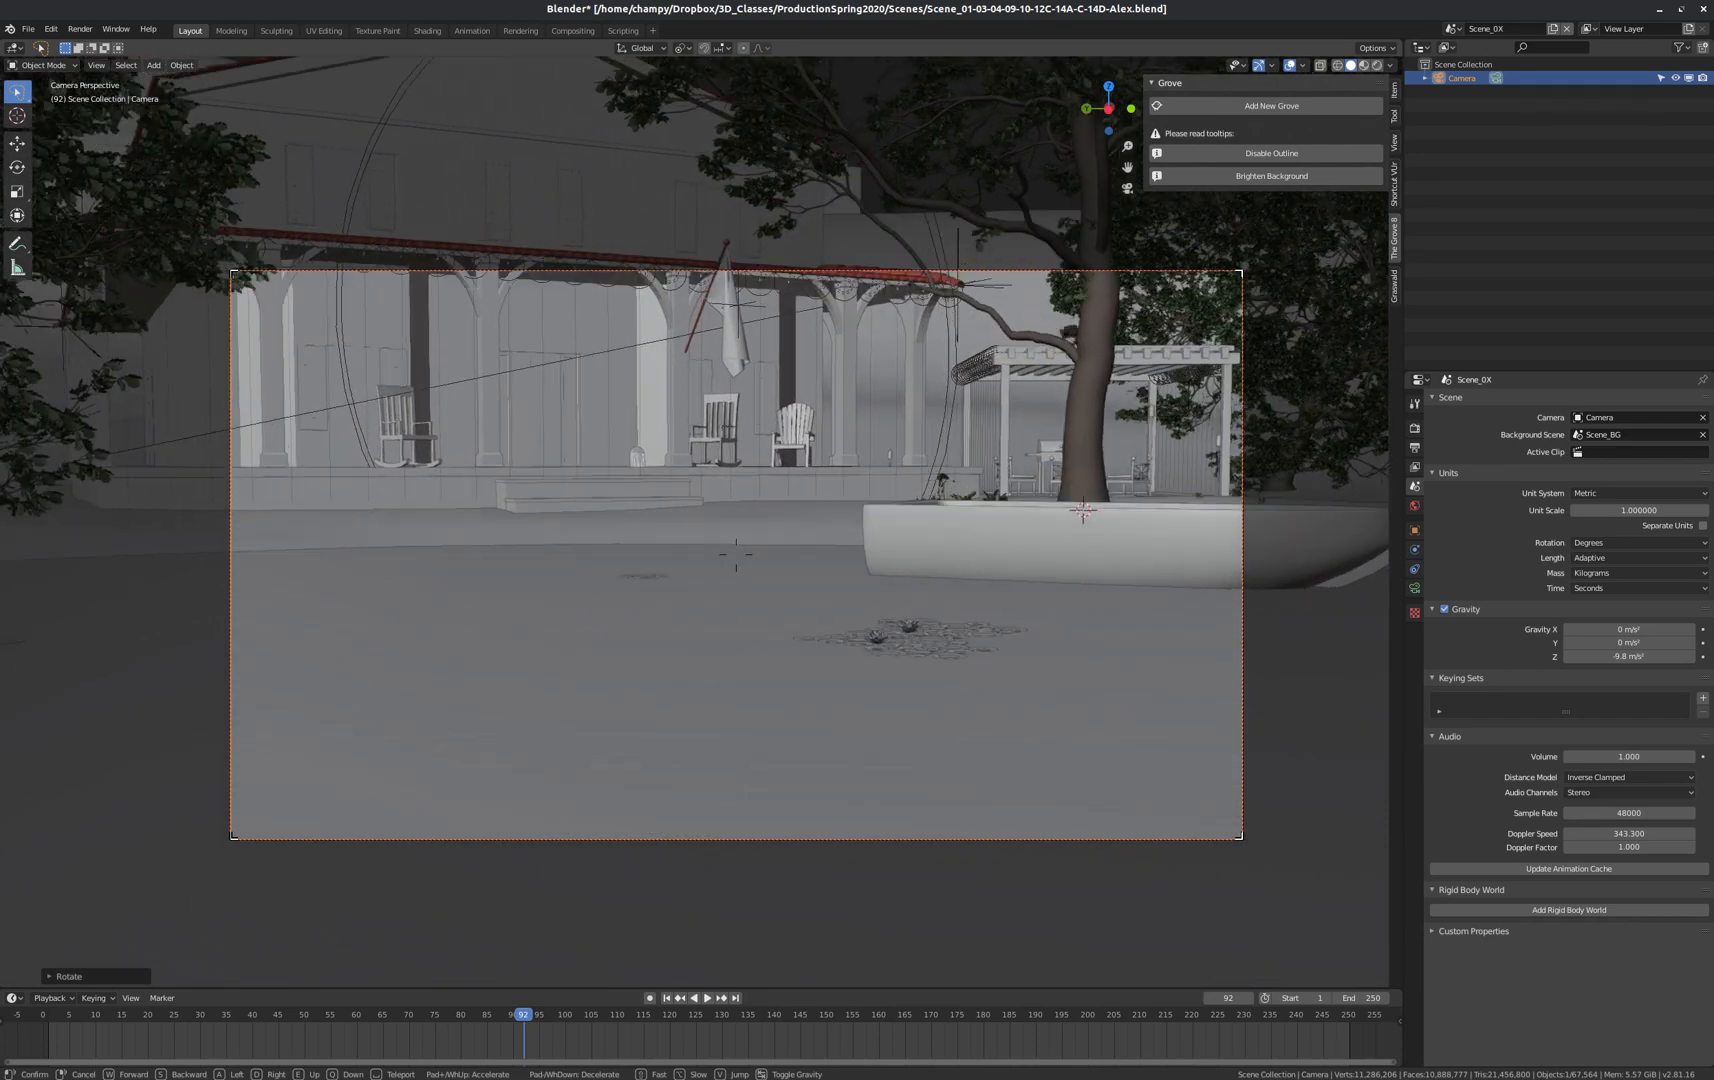
{"action": "key", "text": "e"}
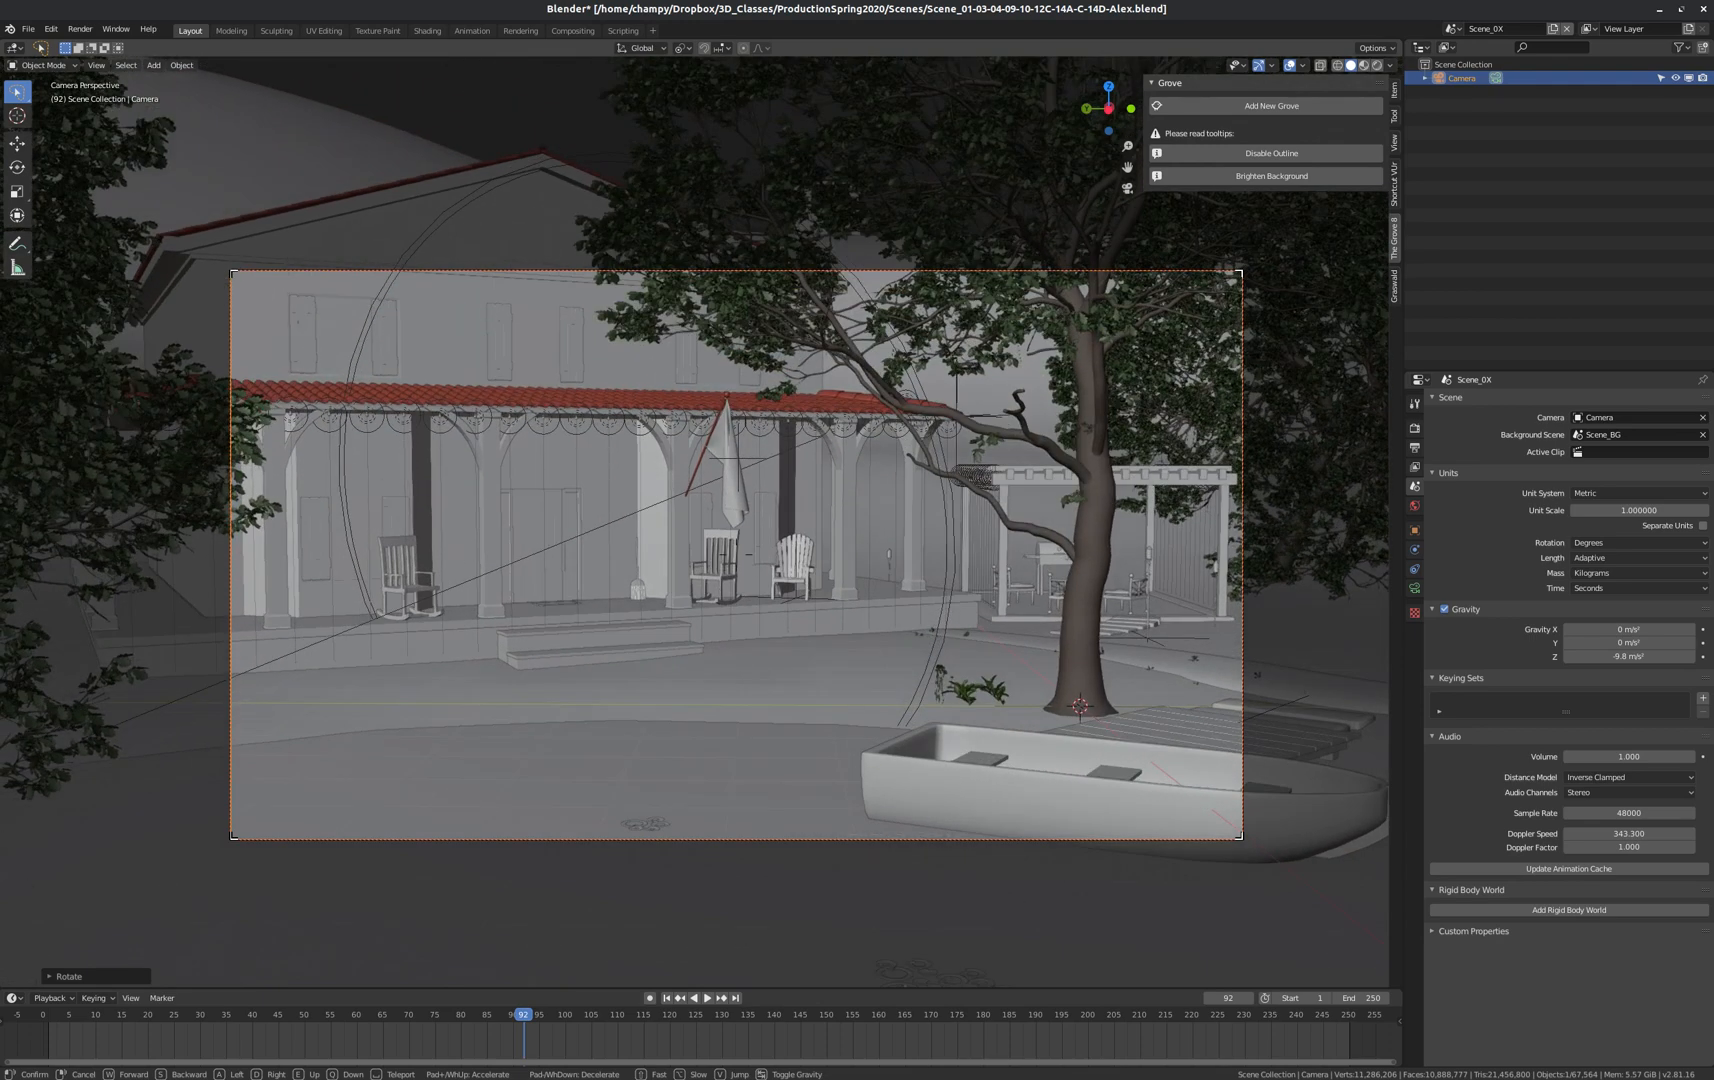
{"action": "key", "text": "w"}
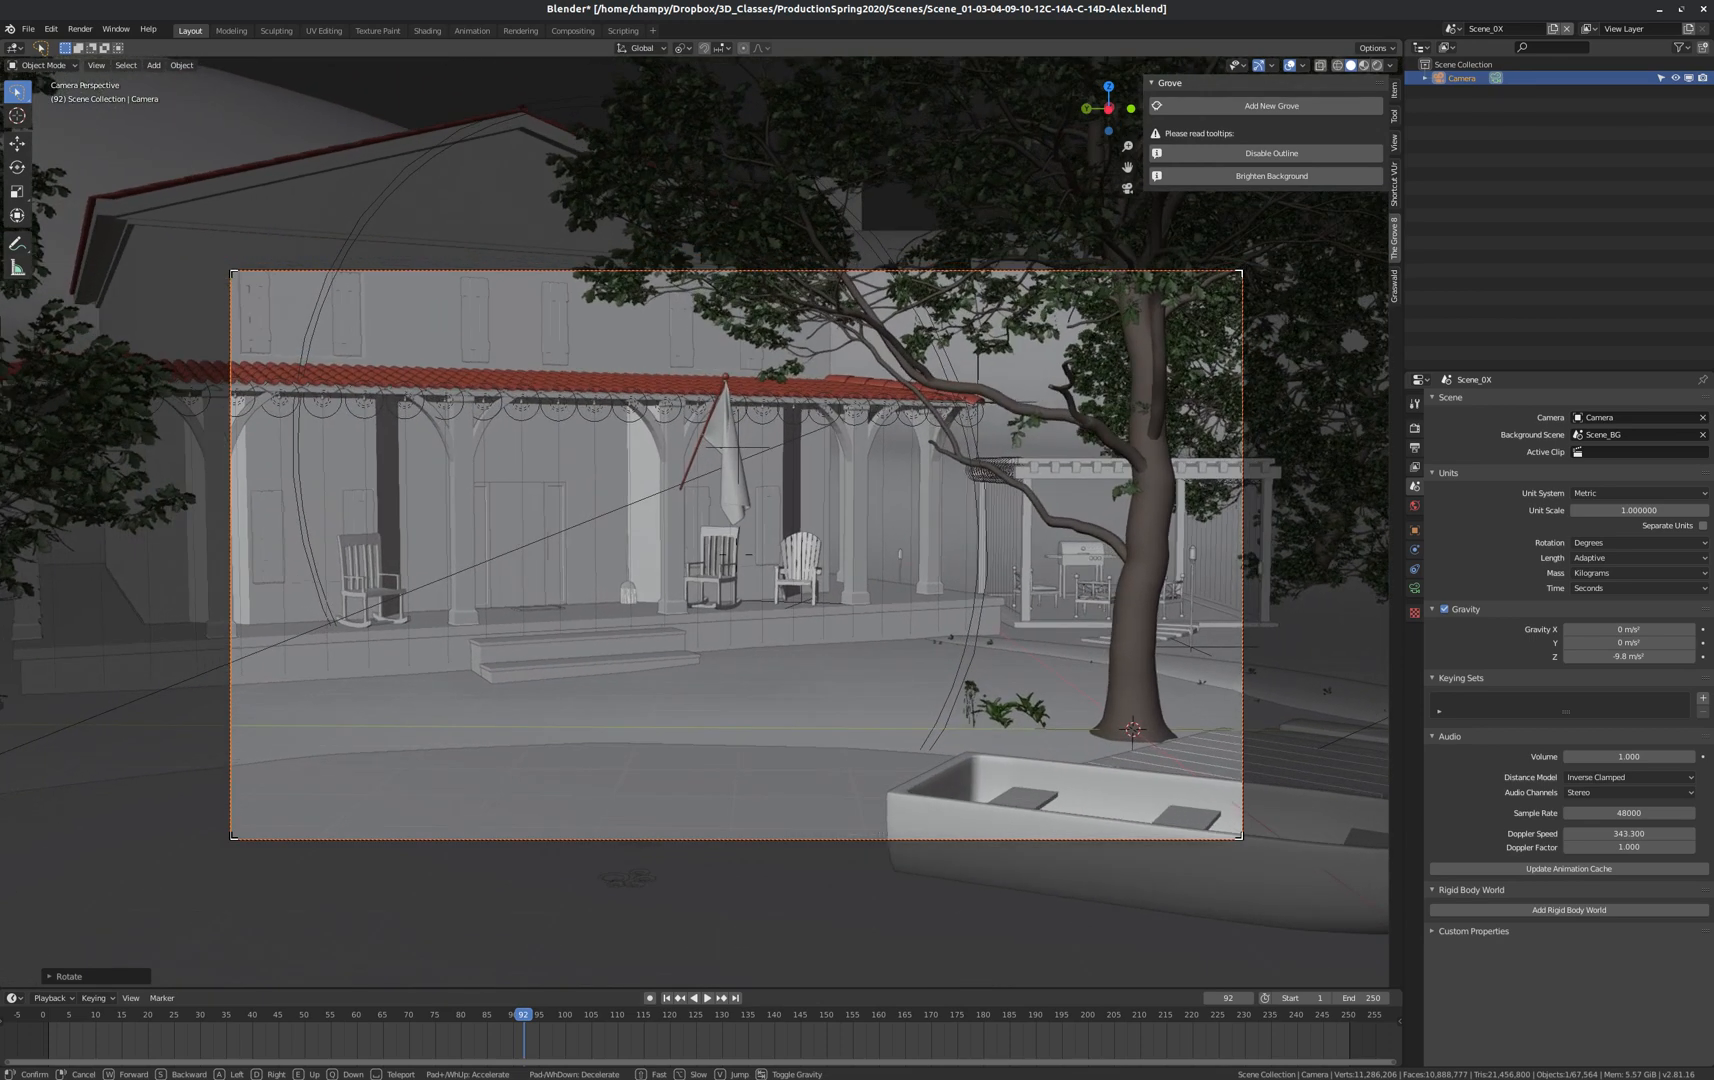
{"action": "key", "text": "w"}
{"action": "left_click", "coordinate": [510, 462]}
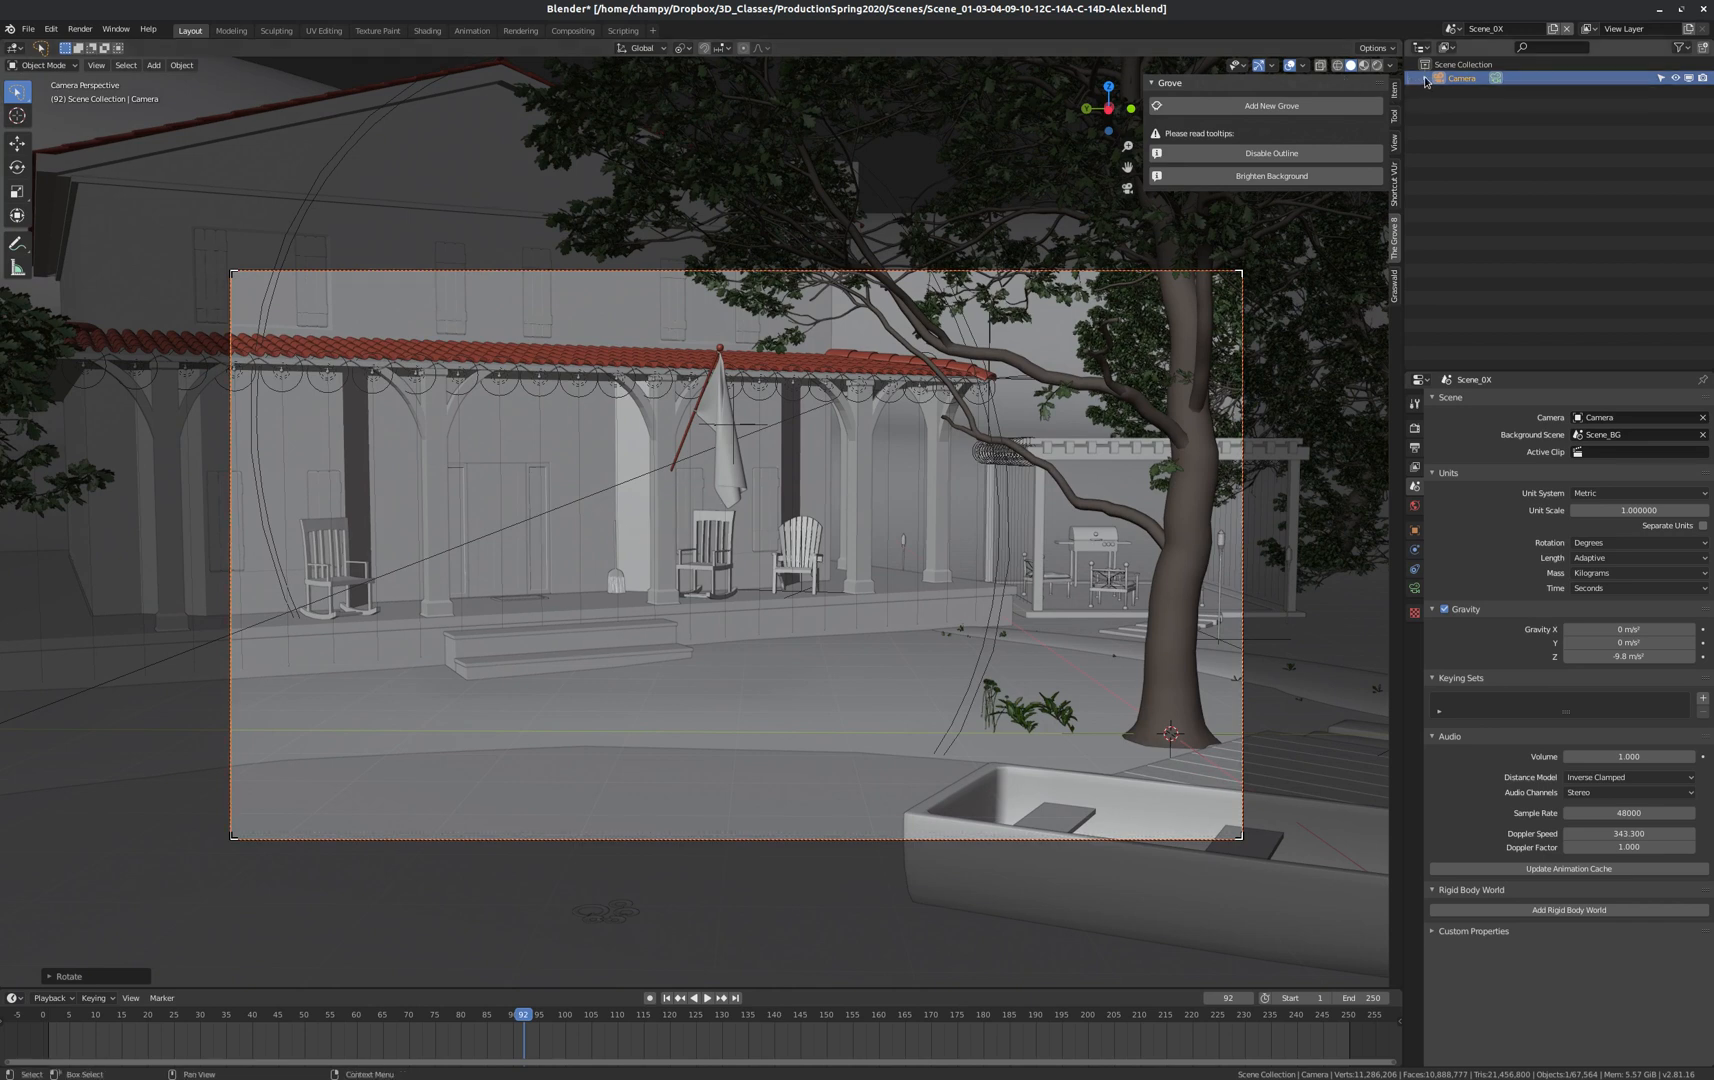
{"action": "left_click", "coordinate": [1475, 96]}
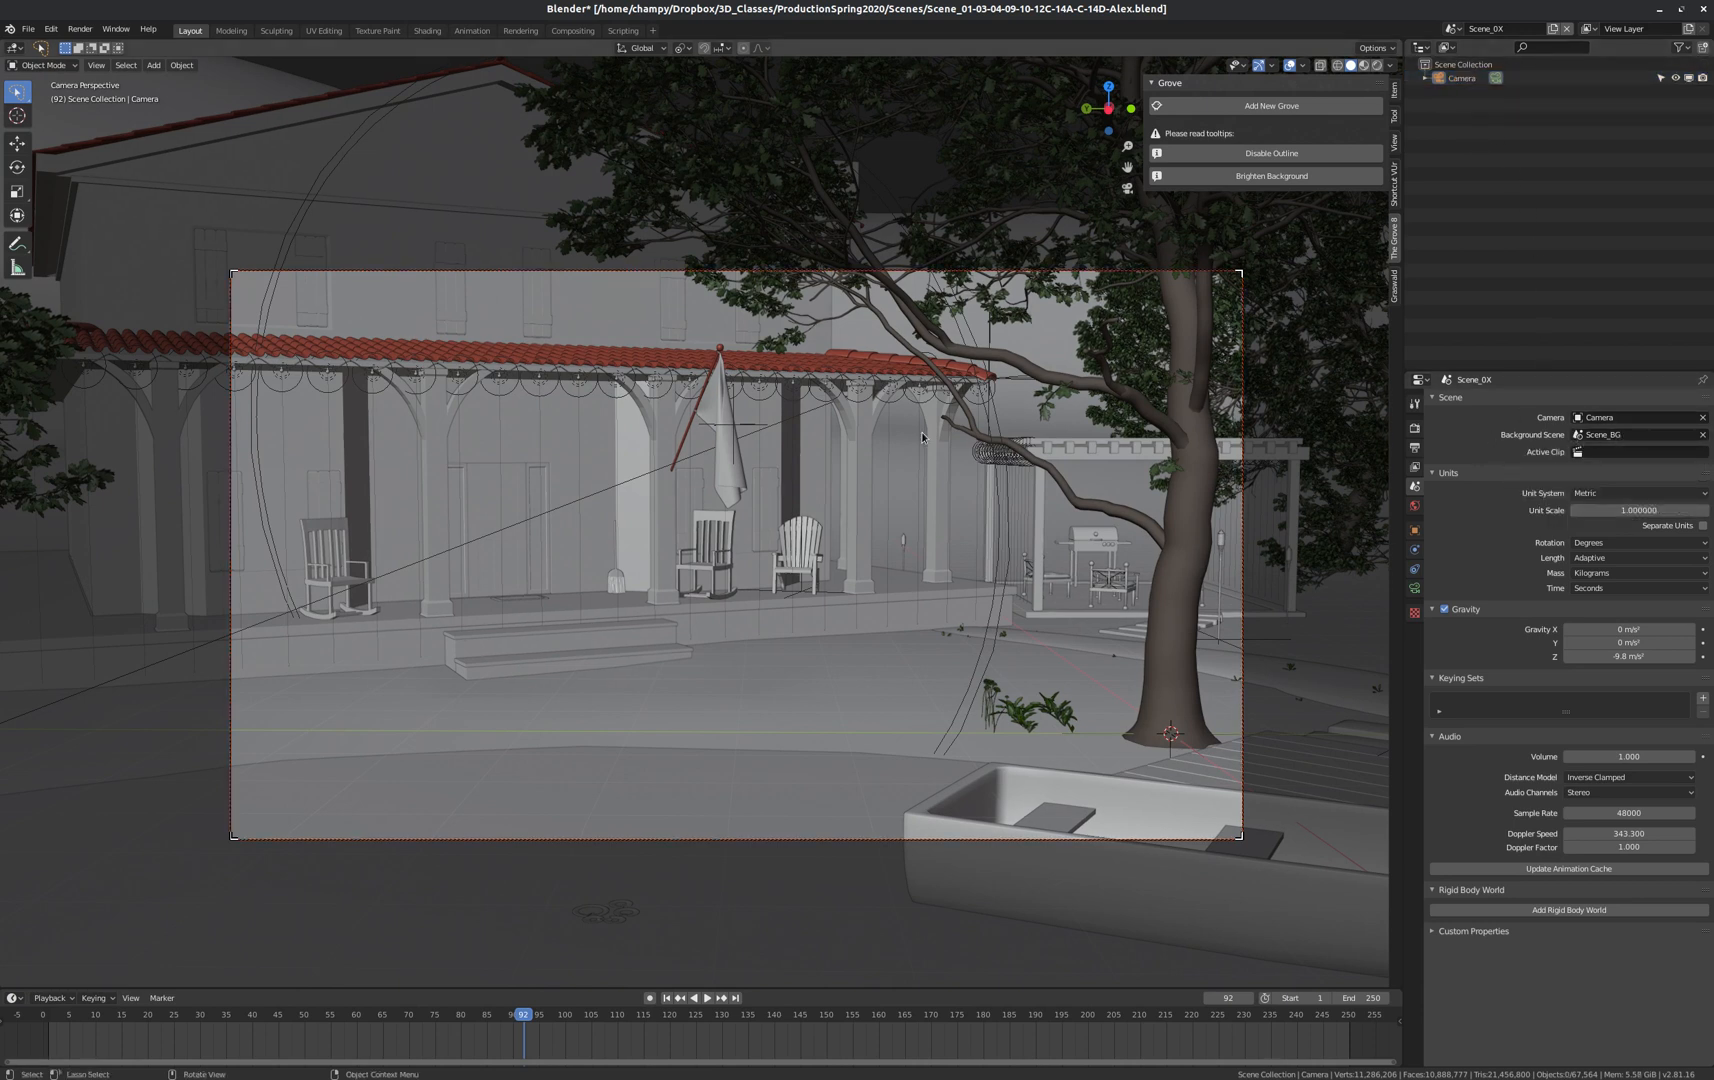
From above, place the 3D cursor in front of the porch steps and return to the camera view.
{"action": "scroll", "coordinate": [767, 428], "scroll_direction": "up", "scroll_amount": 2}
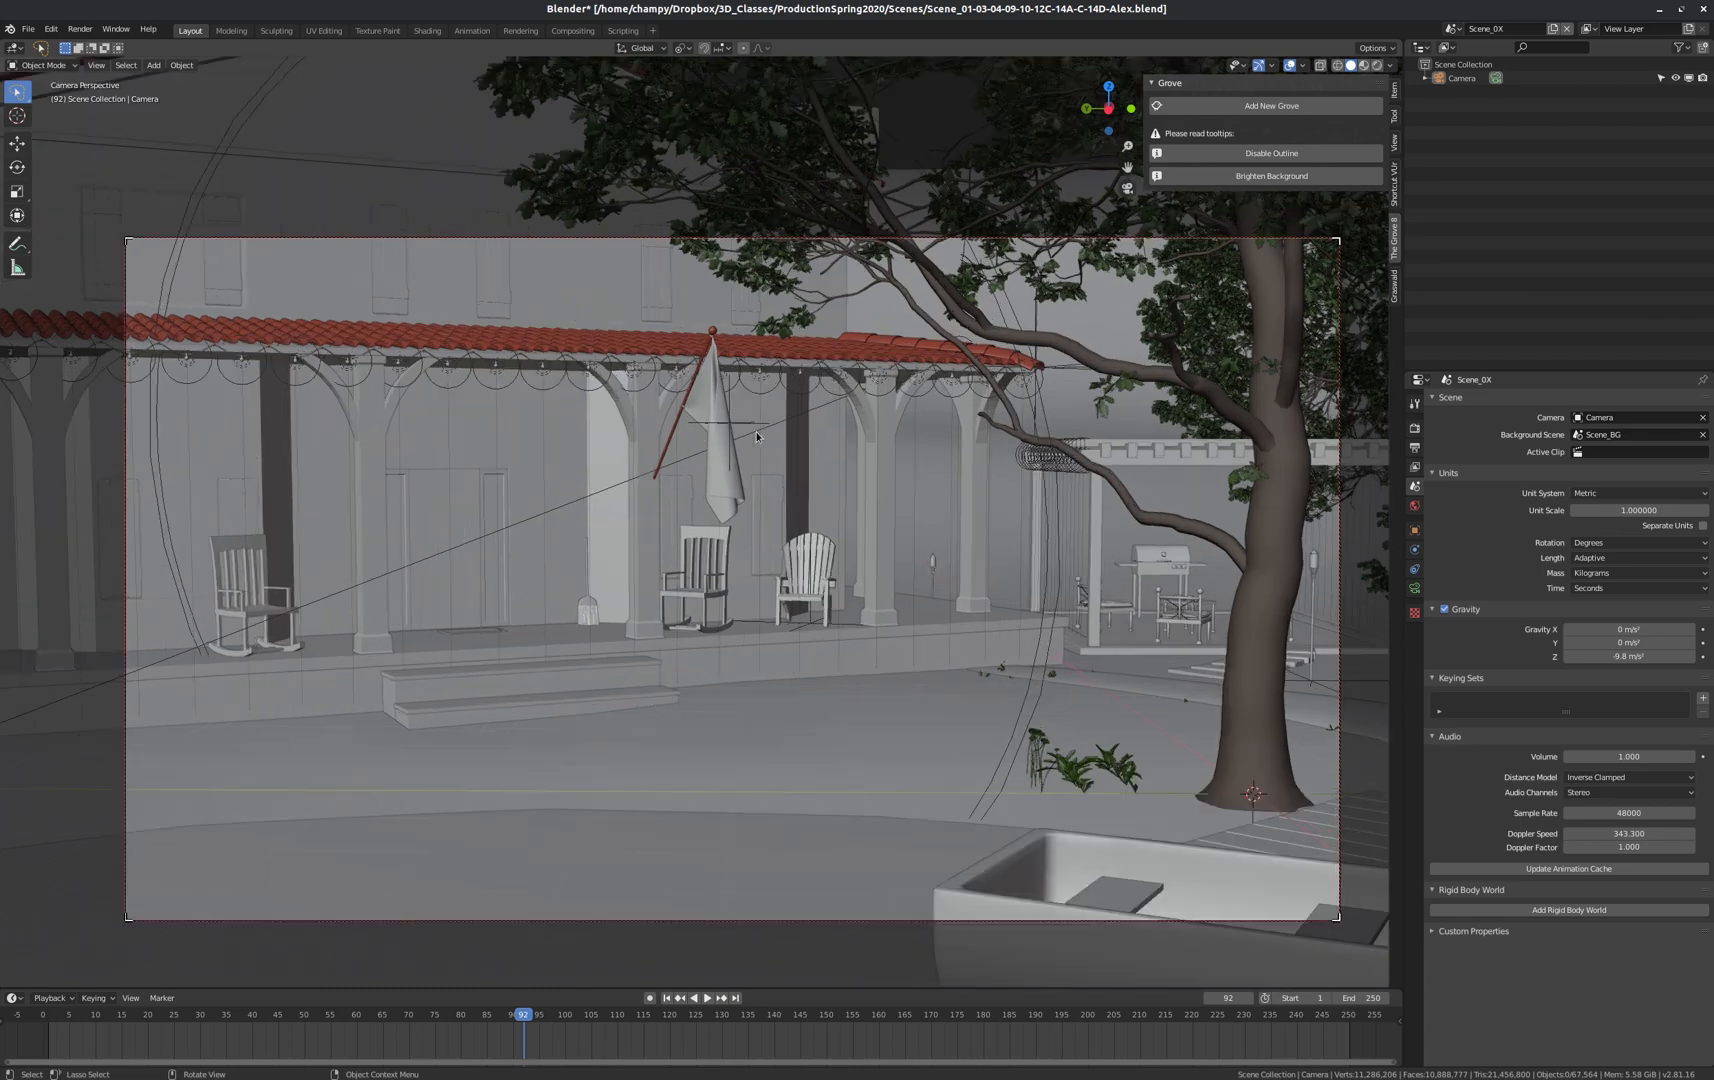
{"action": "scroll", "coordinate": [758, 430], "scroll_direction": "down", "scroll_amount": 1}
{"action": "scroll", "coordinate": [892, 427], "scroll_direction": "up", "scroll_amount": 1}
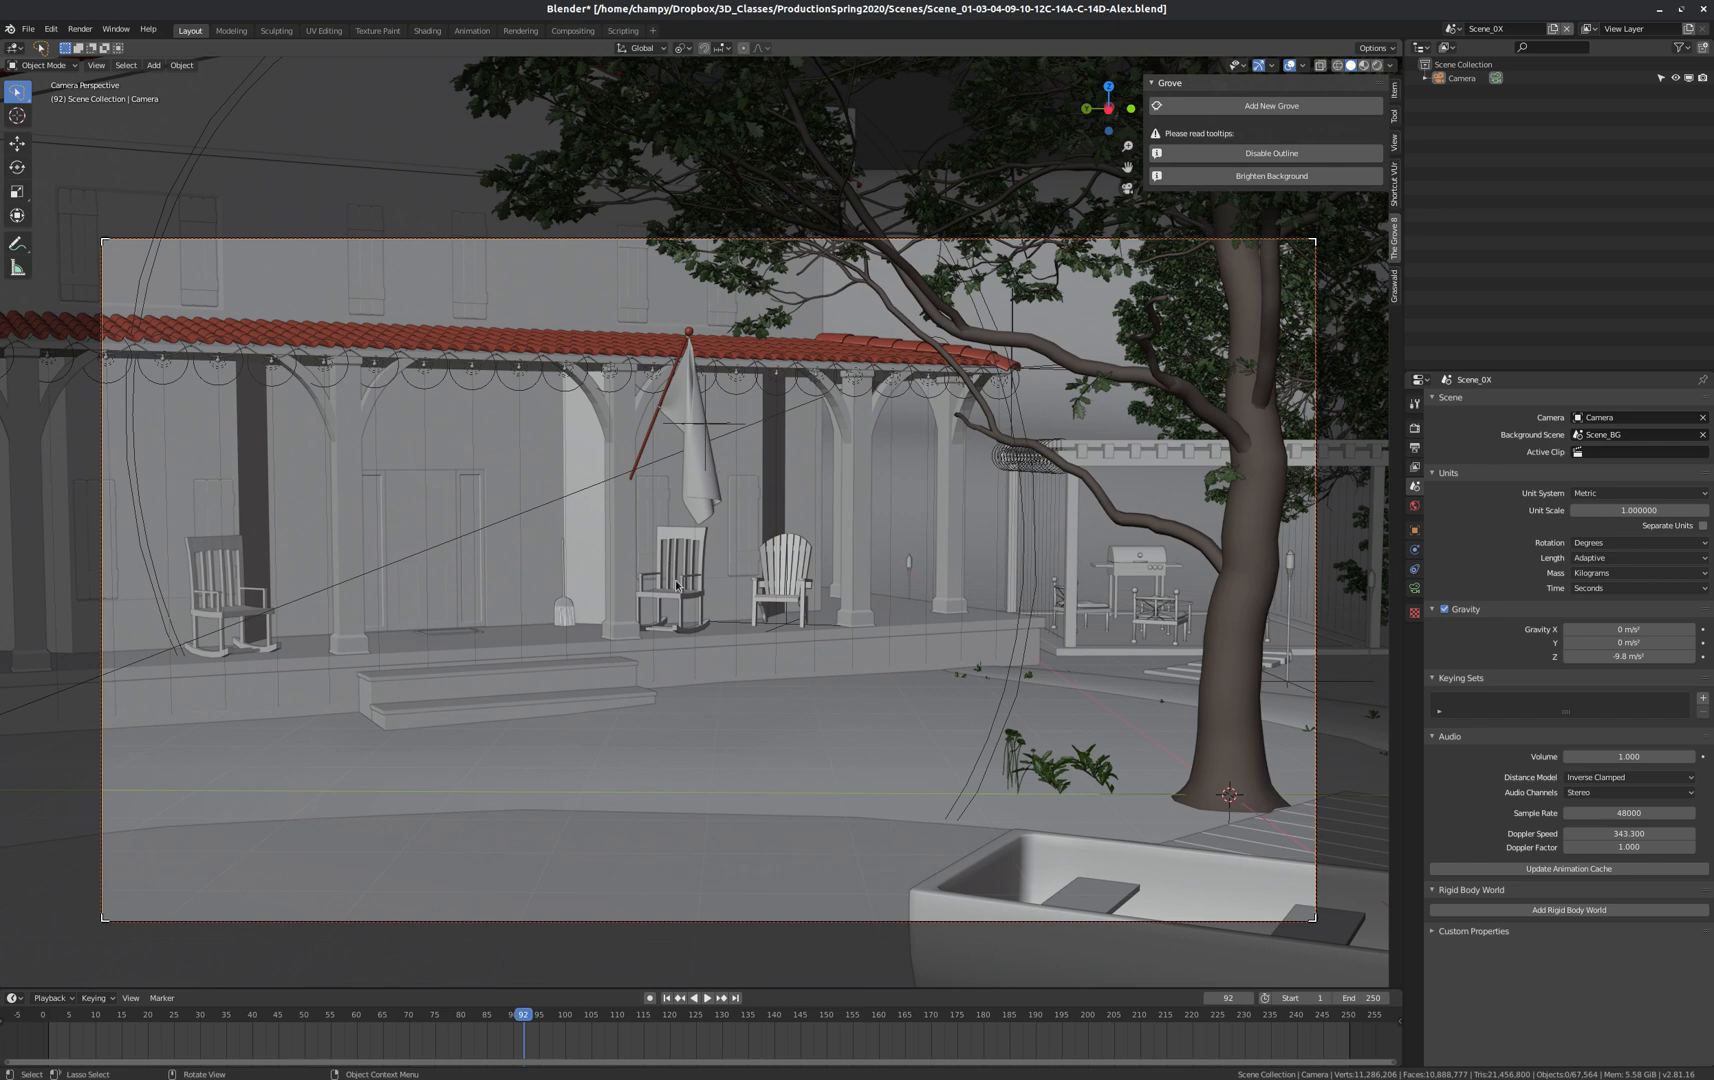
{"action": "key", "text": "KP_7"}
{"action": "scroll", "coordinate": [675, 485], "scroll_direction": "up", "scroll_amount": 6}
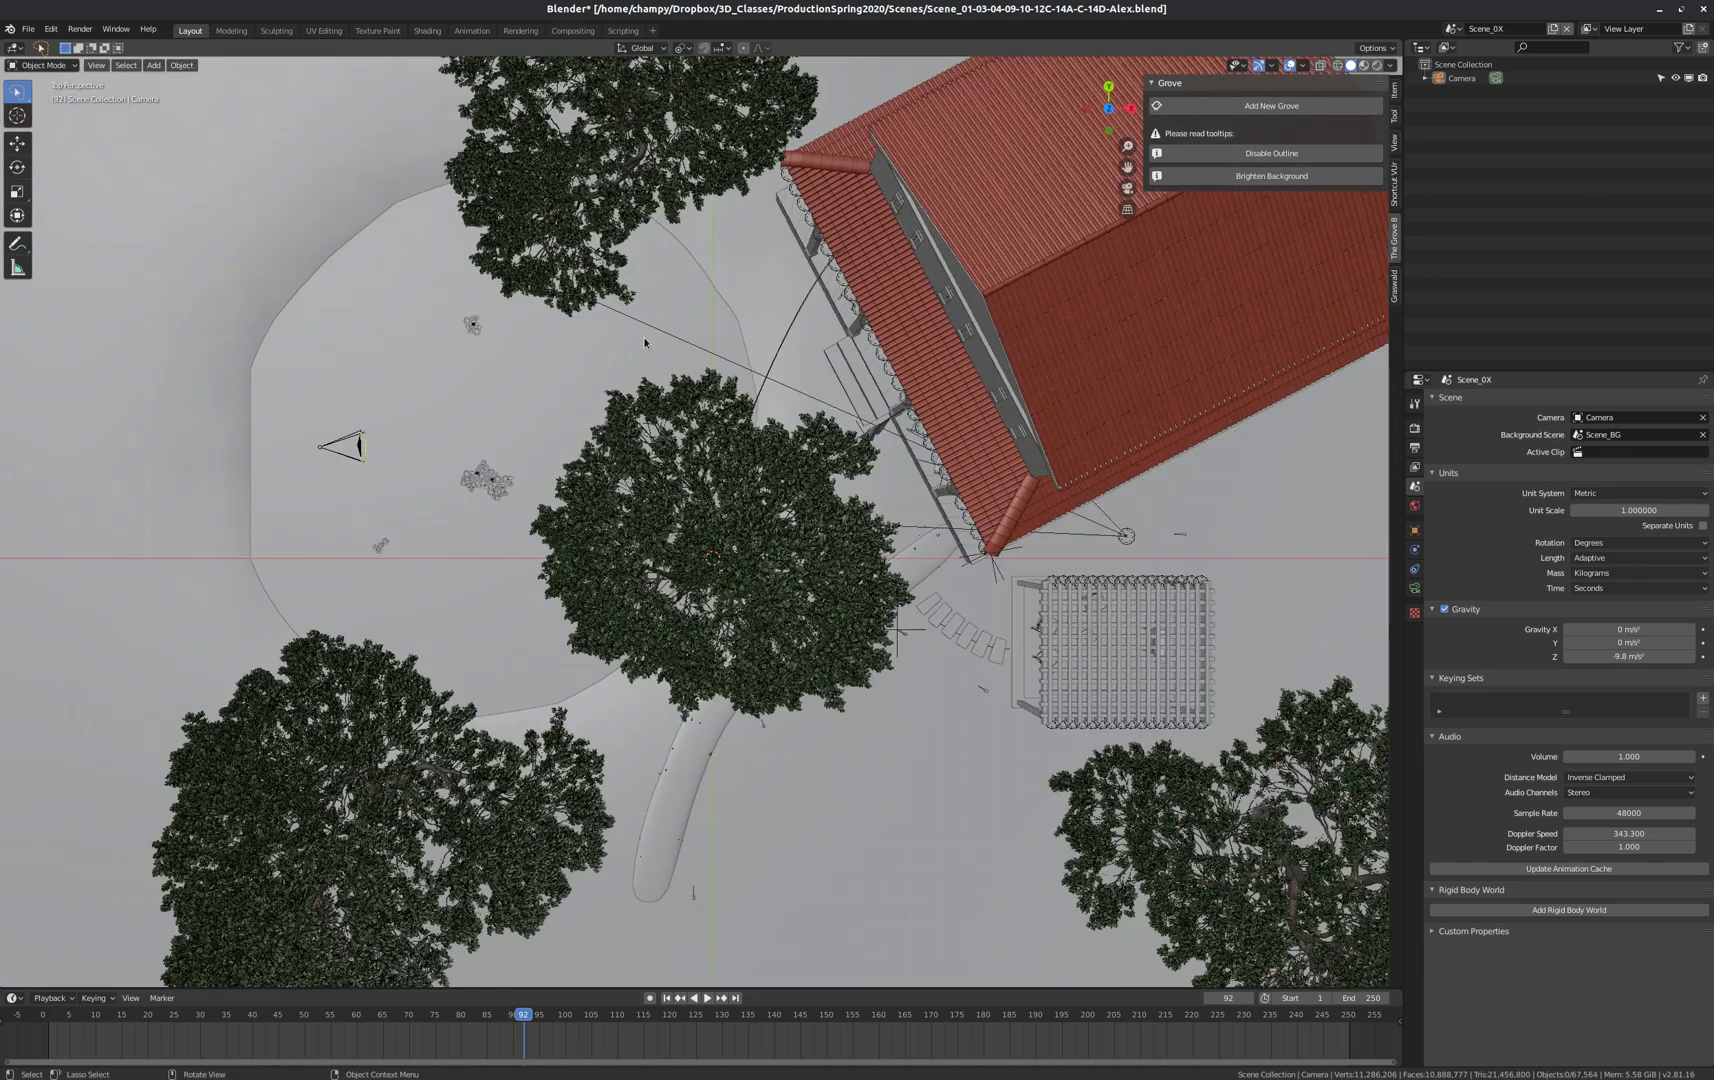
{"action": "scroll", "coordinate": [734, 479], "scroll_direction": "down", "scroll_amount": 2}
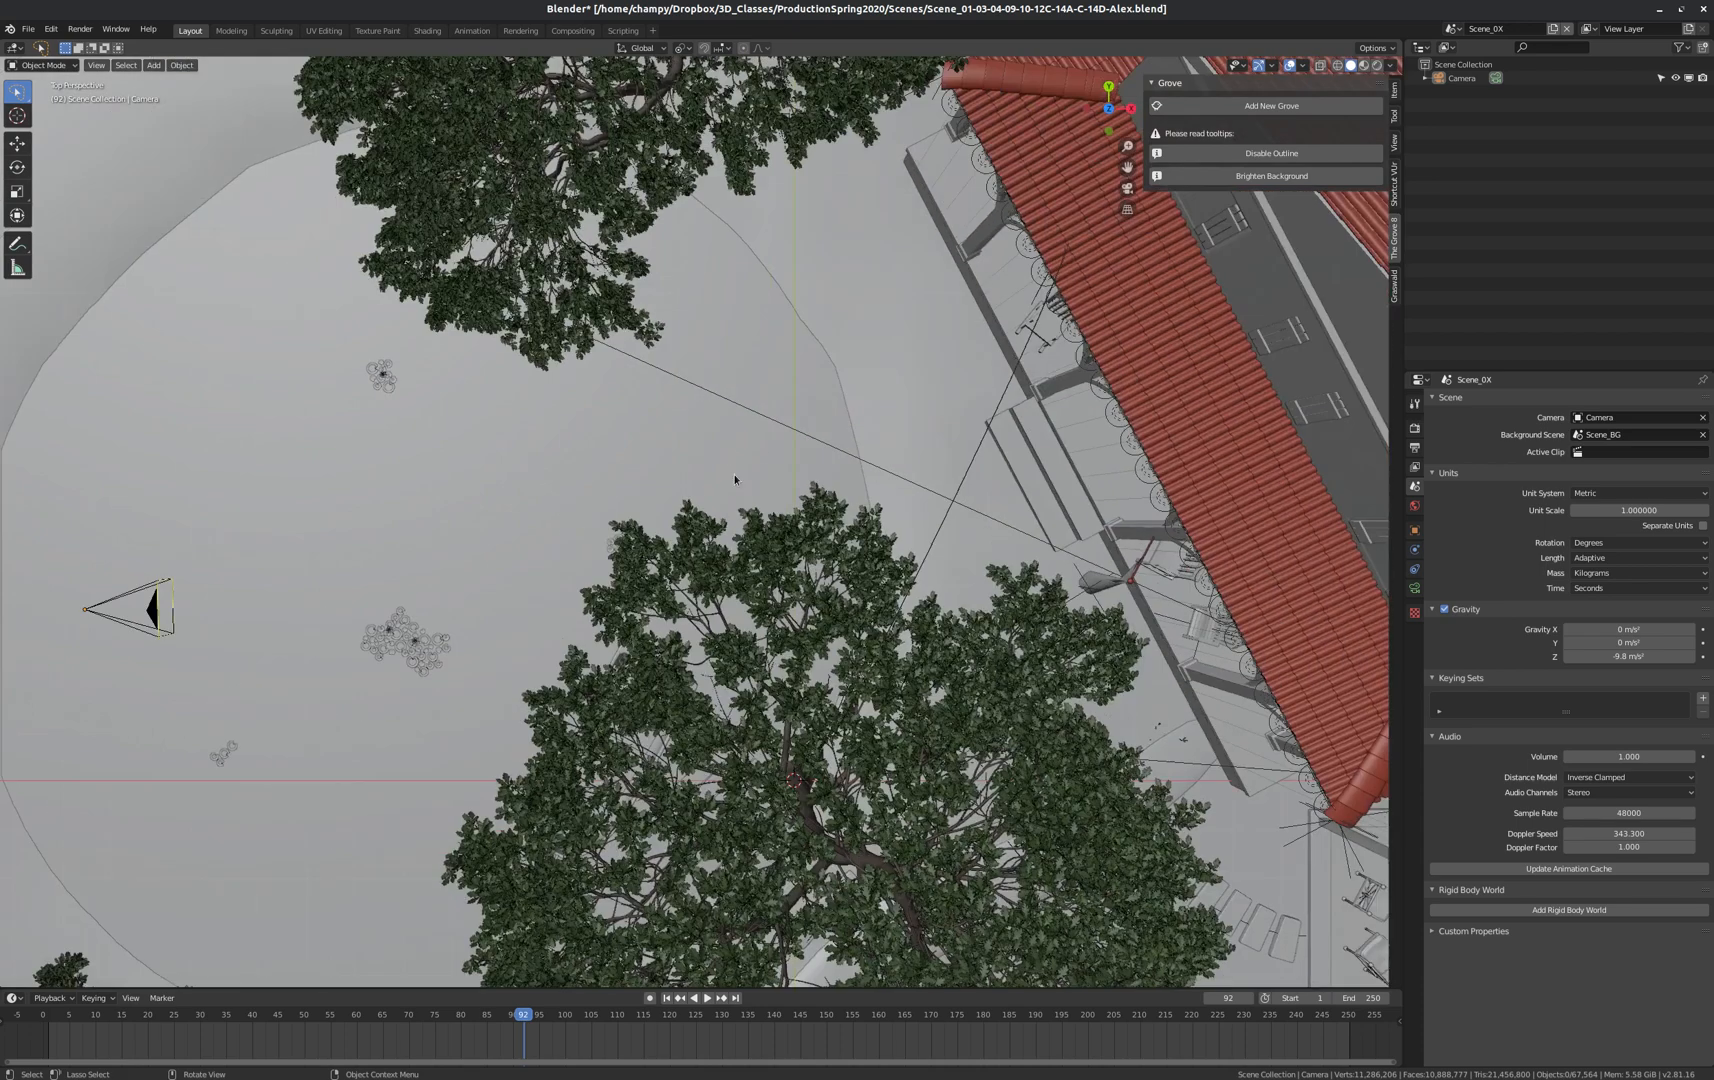
{"action": "right_click", "coordinate": [893, 391]}
{"action": "key", "text": "Escape"}
{"action": "key", "text": "KP_0"}
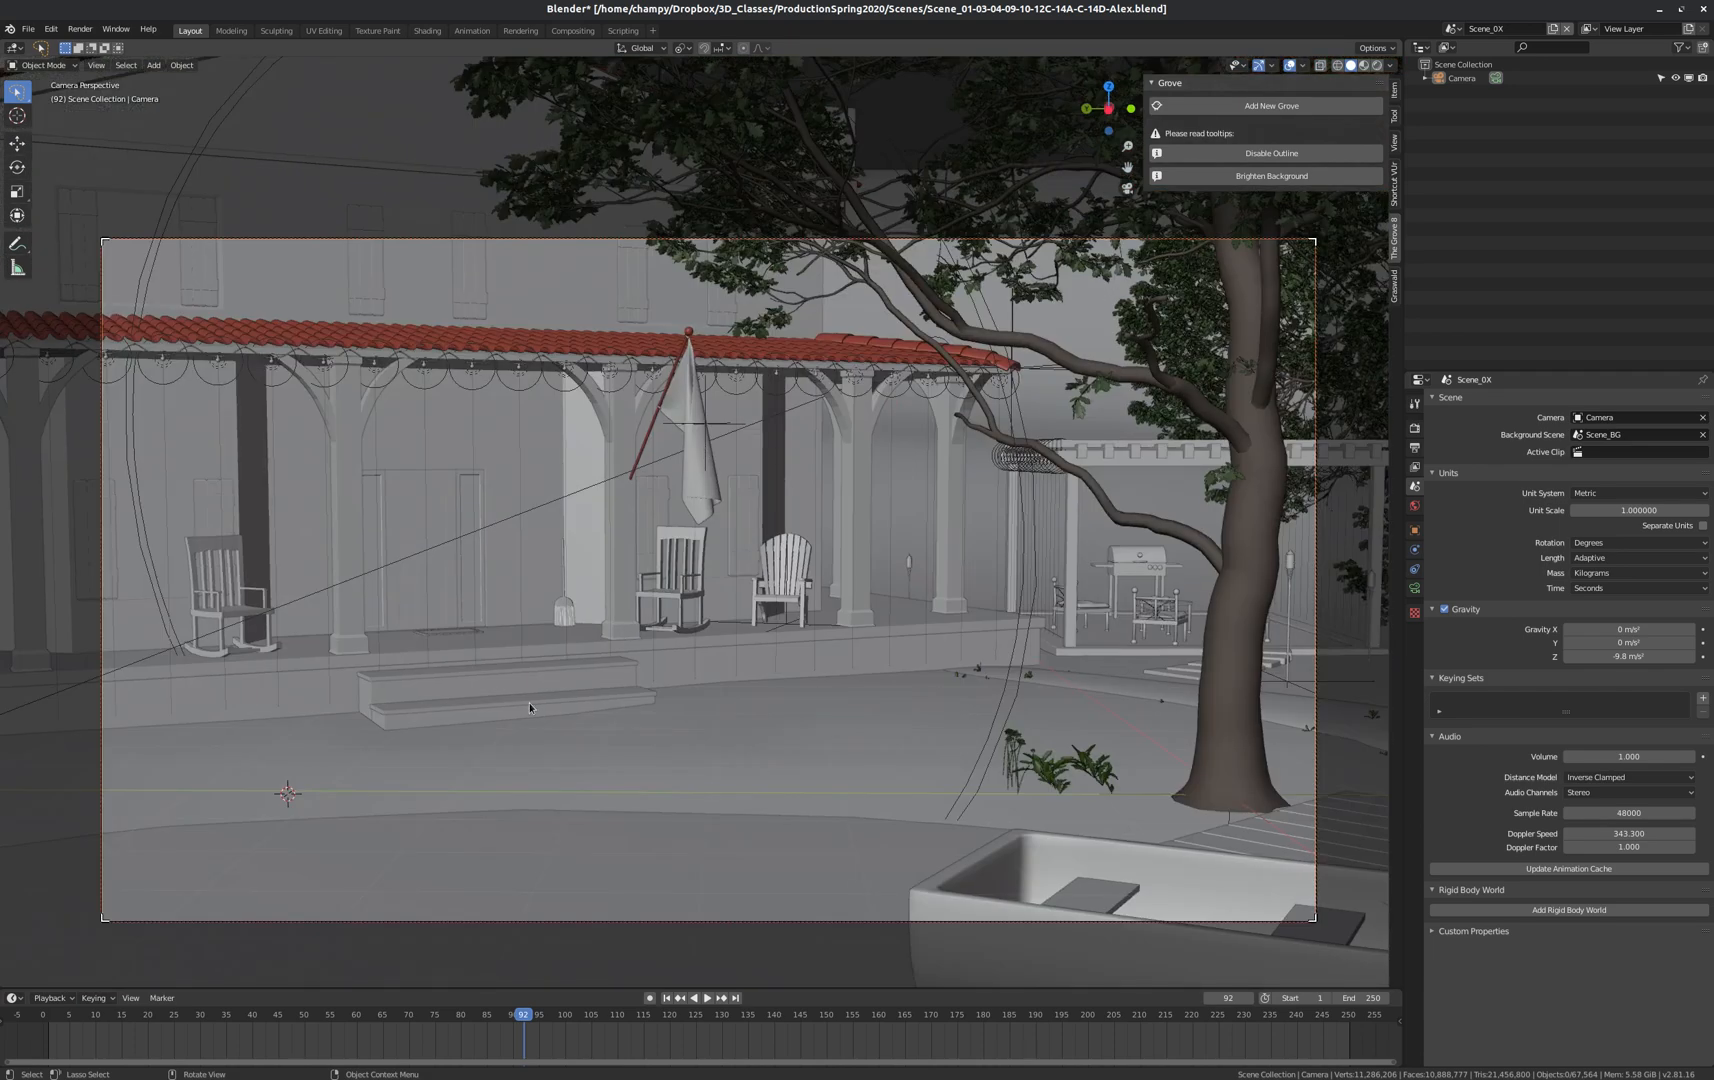
Move the 3D cursor onto the porch at about X 4.068 m, Y 6.474 m, Z 1.836 m.
{"action": "left_click", "coordinate": [1395, 116]}
{"action": "left_click", "coordinate": [1397, 144]}
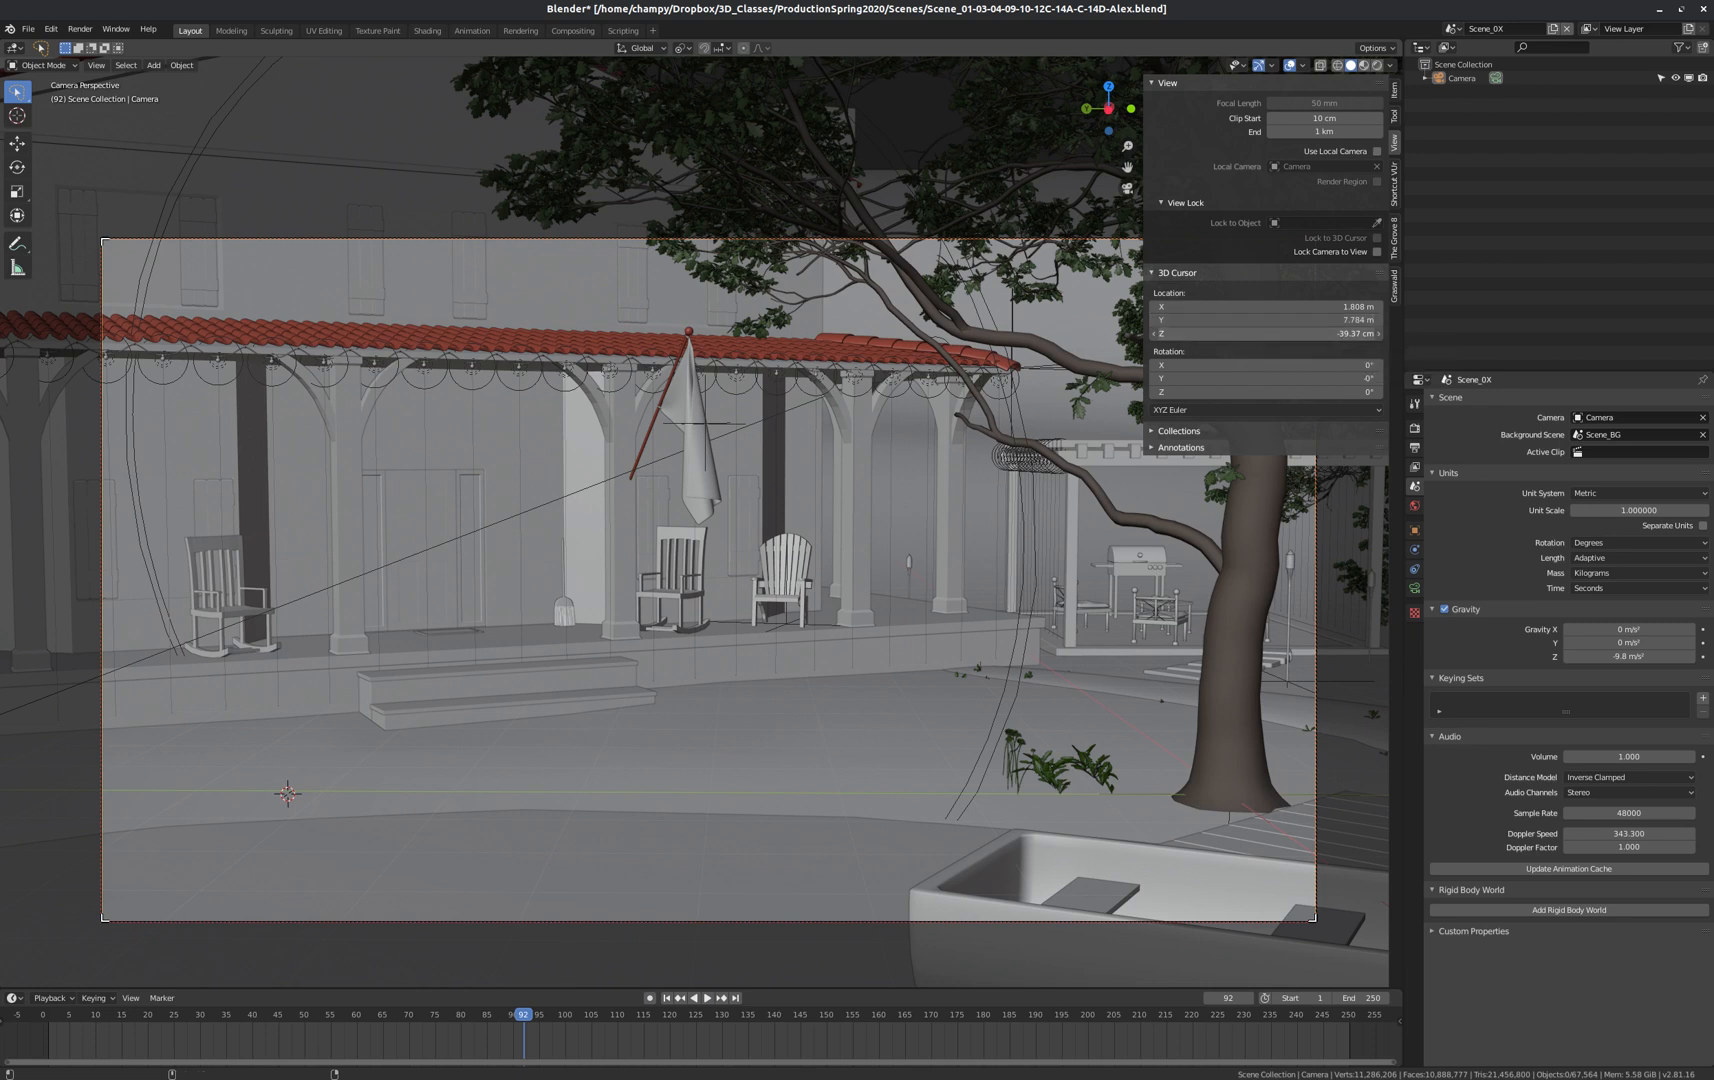
{"action": "left_click_drag", "start_coordinate": [1262, 334], "coordinate": [1470, 334]}
{"action": "left_click_drag", "start_coordinate": [1262, 306], "coordinate": [1472, 306]}
{"action": "left_click_drag", "start_coordinate": [1216, 320], "coordinate": [1087, 320]}
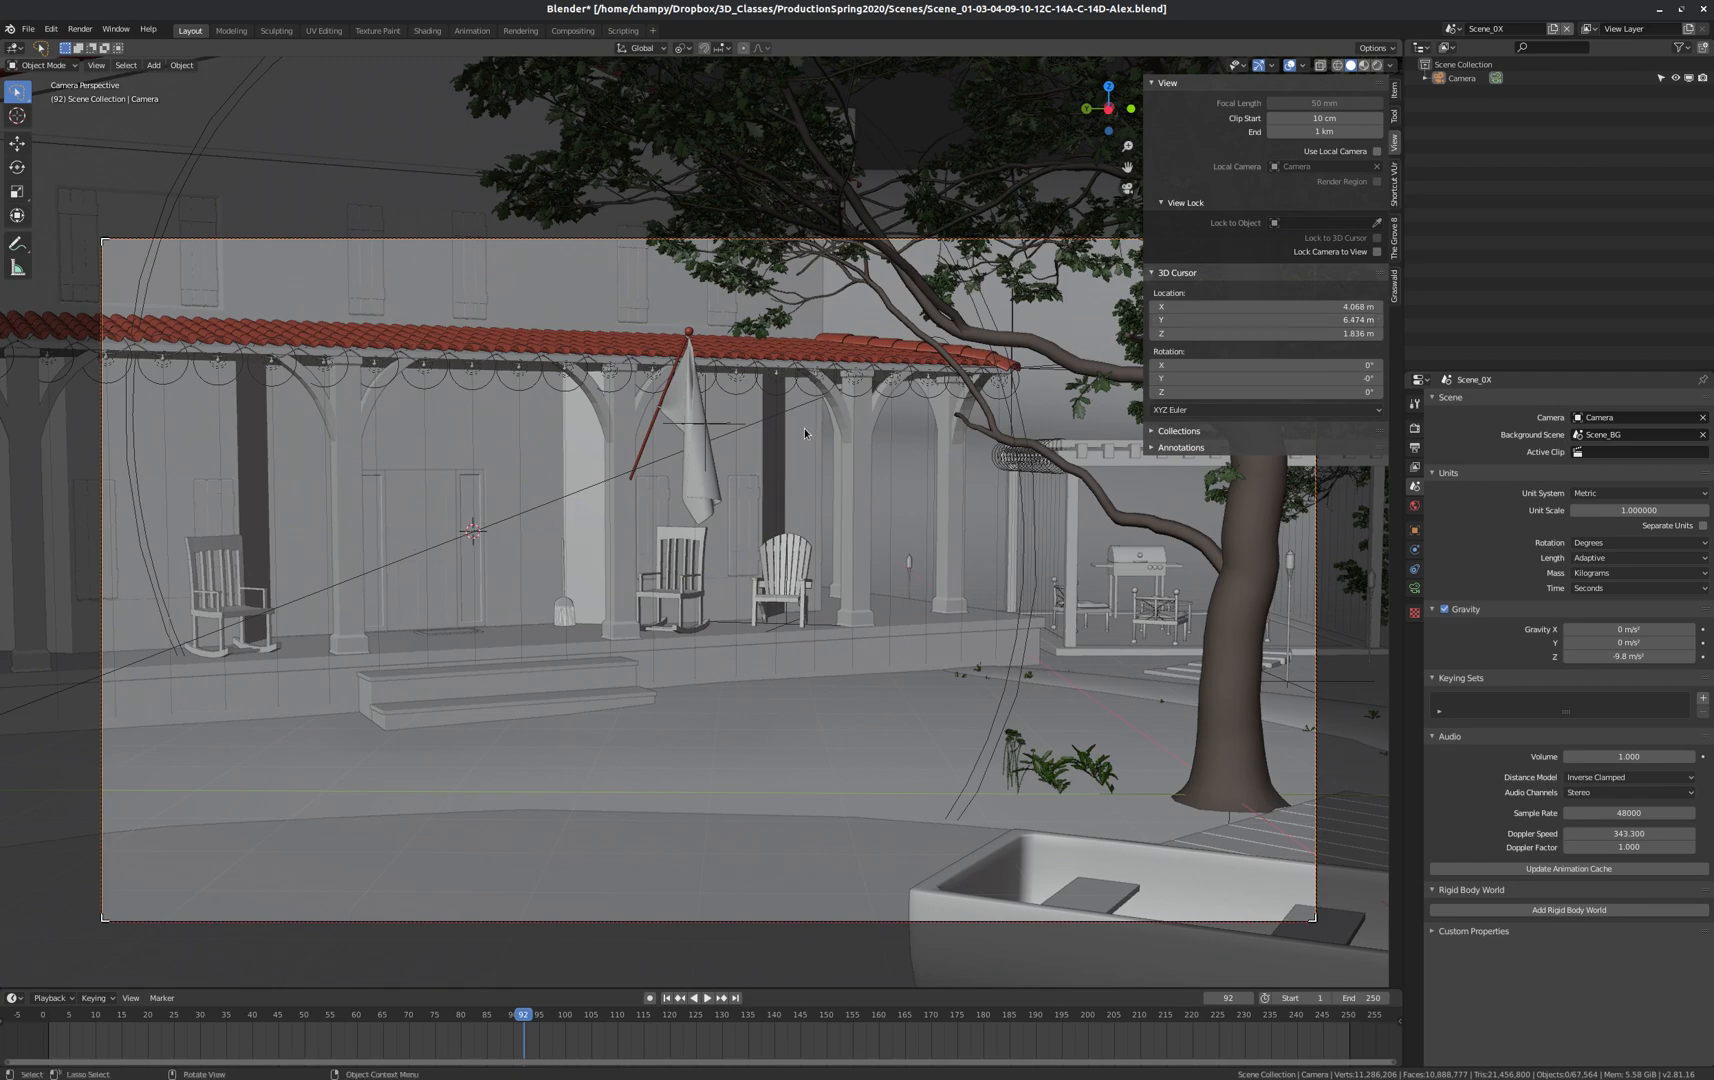
Check the 3D cursor's position on the porch from above, through the camera and in a close-up near the broom.
{"action": "key", "text": "KP_7"}
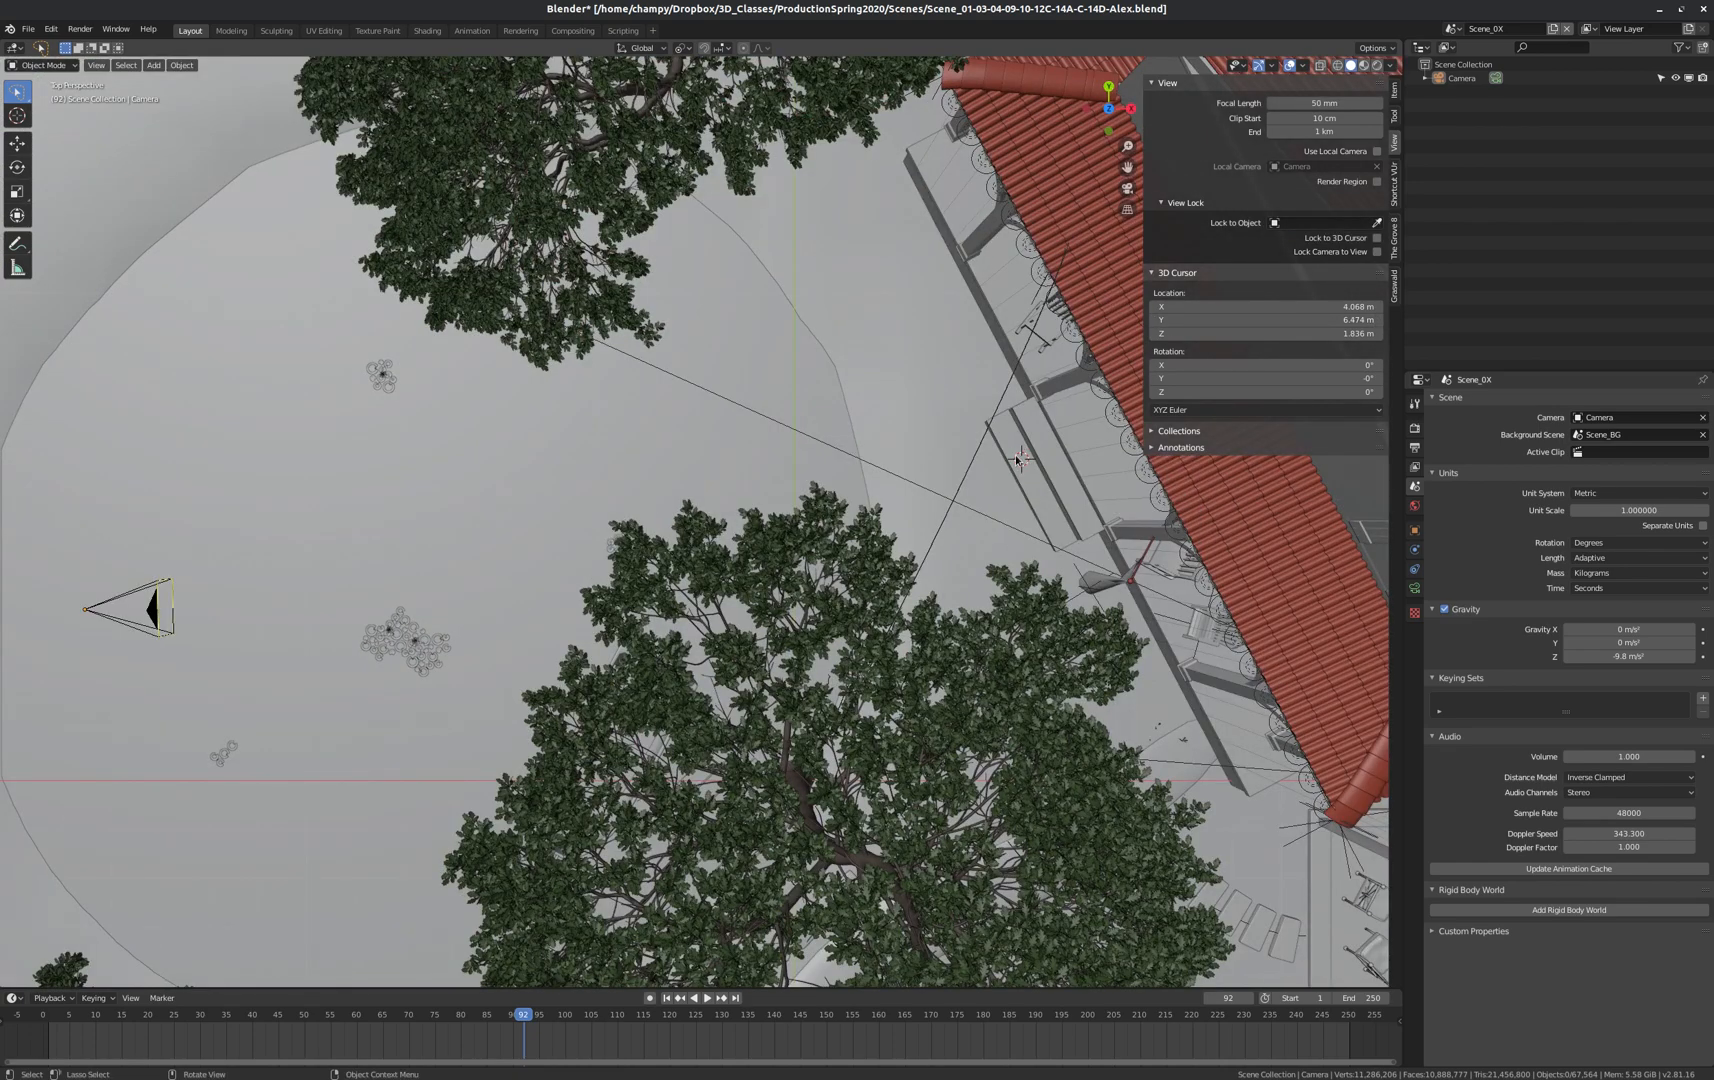
{"action": "key", "text": "KP_0"}
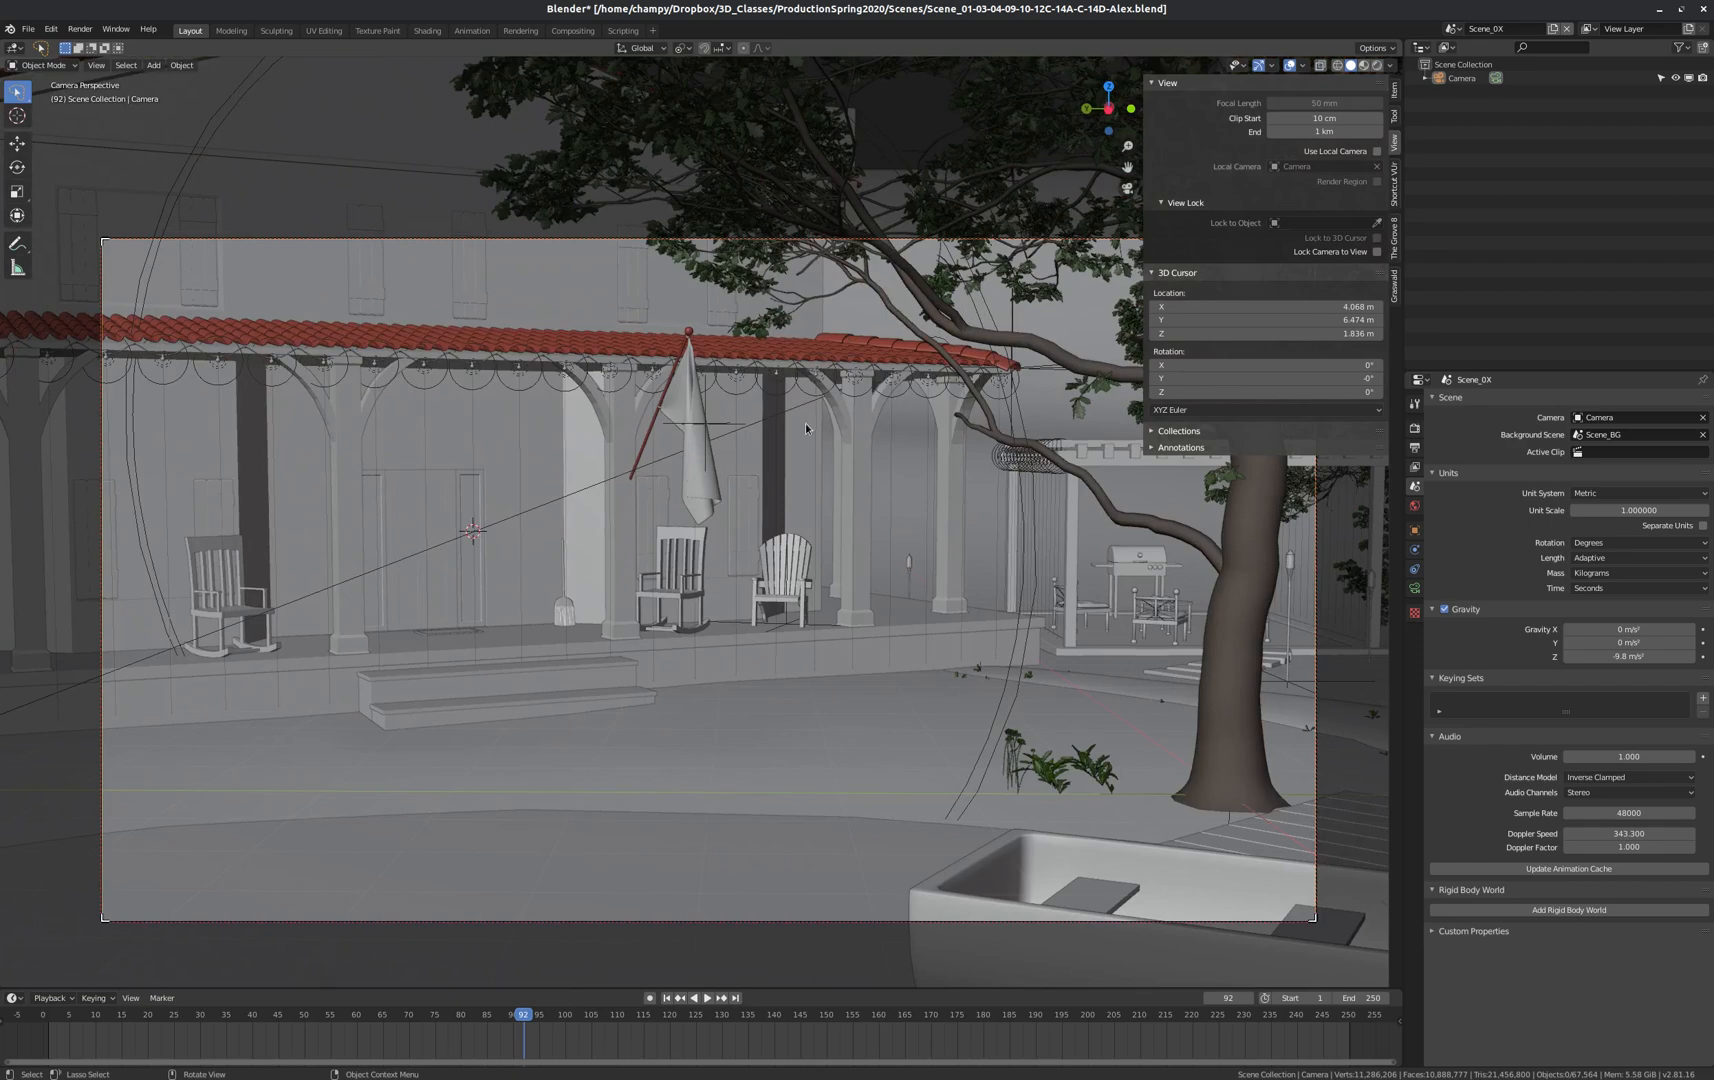
{"action": "middle_click_drag", "start_coordinate": [805, 422], "coordinate": [379, 497]}
{"action": "scroll", "coordinate": [450, 490], "scroll_direction": "up", "scroll_amount": 5}
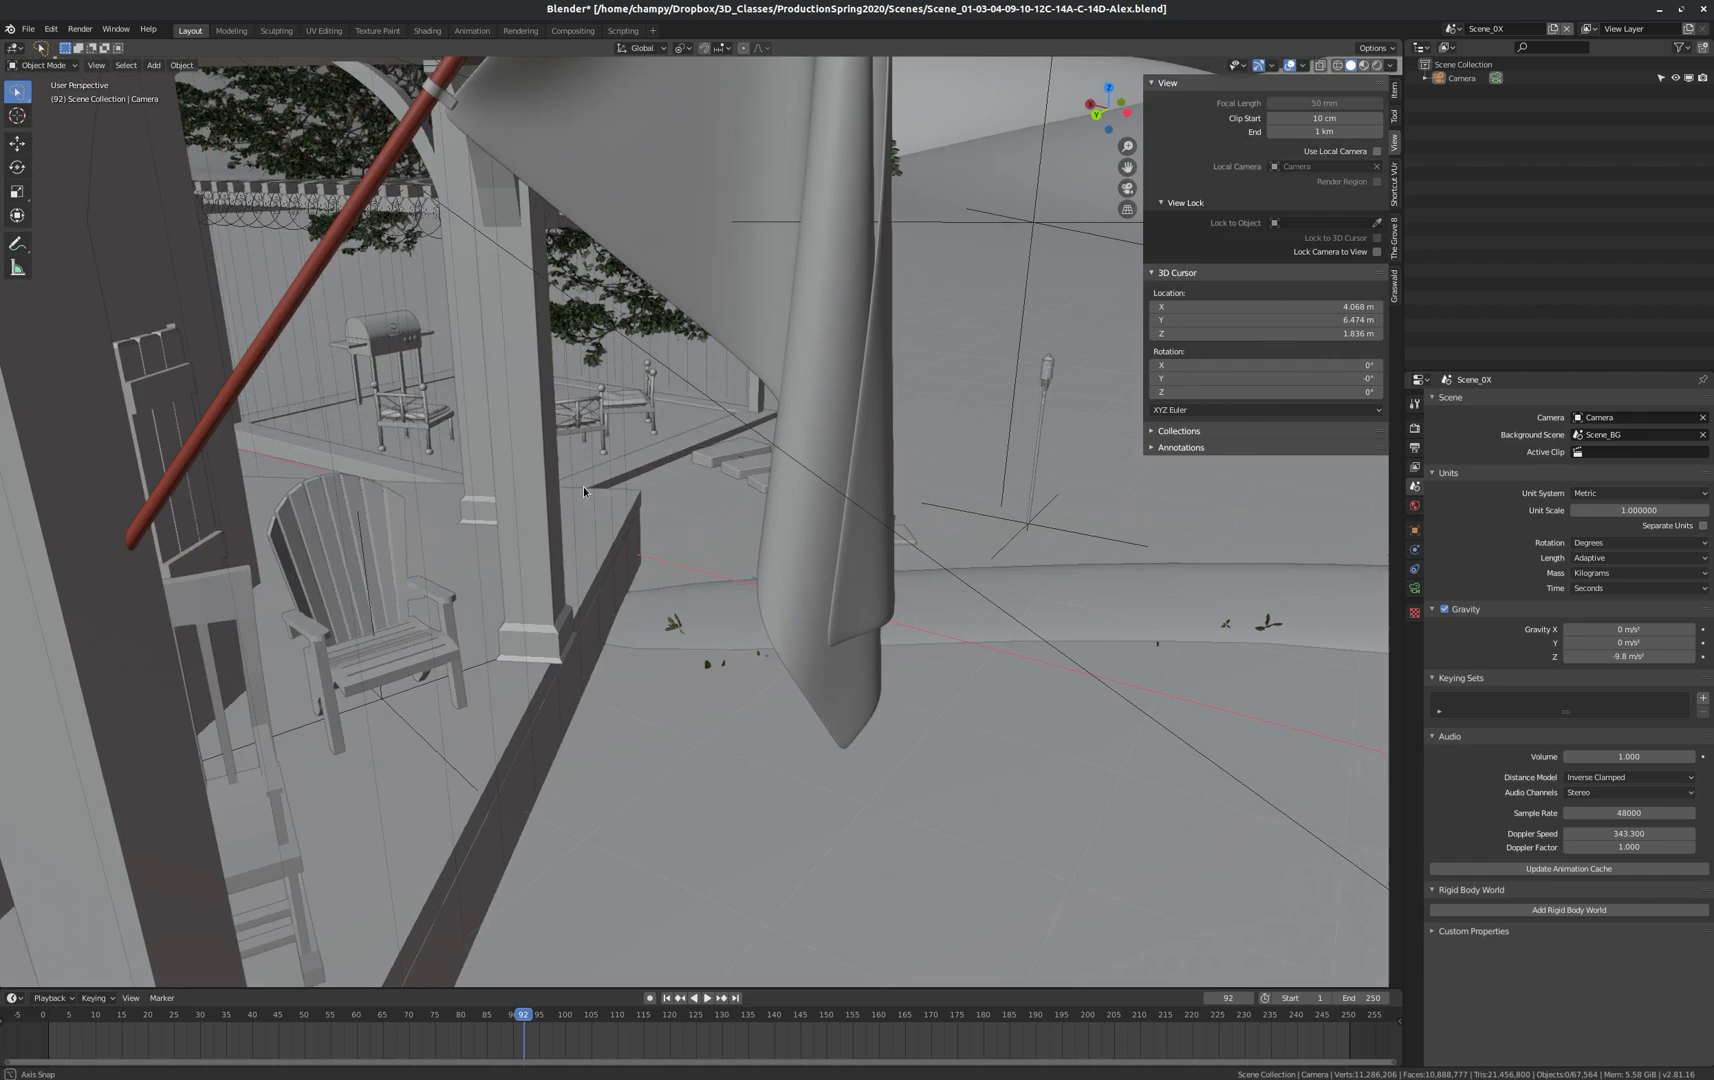
{"action": "middle_click_drag", "start_coordinate": [584, 490], "coordinate": [727, 487]}
{"action": "scroll", "coordinate": [749, 542], "scroll_direction": "down", "scroll_amount": 6}
{"action": "scroll", "coordinate": [727, 371], "scroll_direction": "up", "scroll_amount": 3}
{"action": "scroll", "coordinate": [700, 560], "scroll_direction": "up", "scroll_amount": 5}
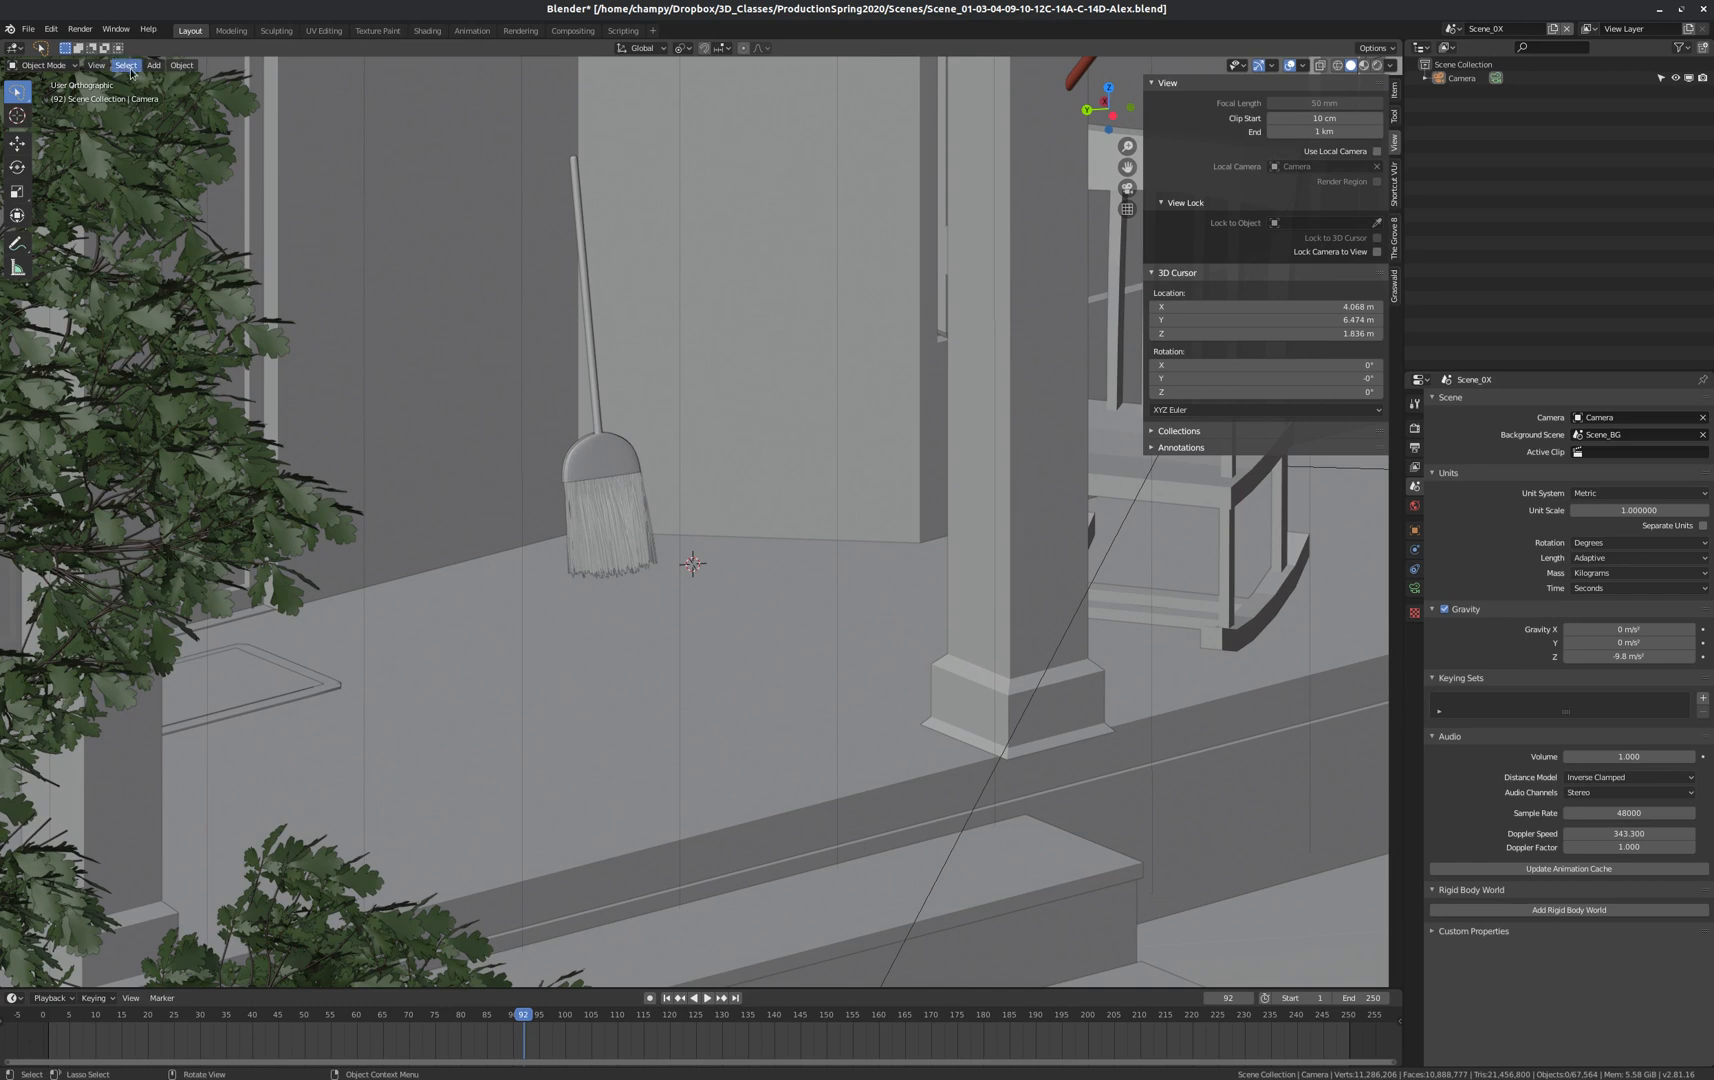
Start linking from another blend file and browse to the 3D_Classes/ProductionSpring2020/Linked/char folder.
{"action": "left_click", "coordinate": [30, 30]}
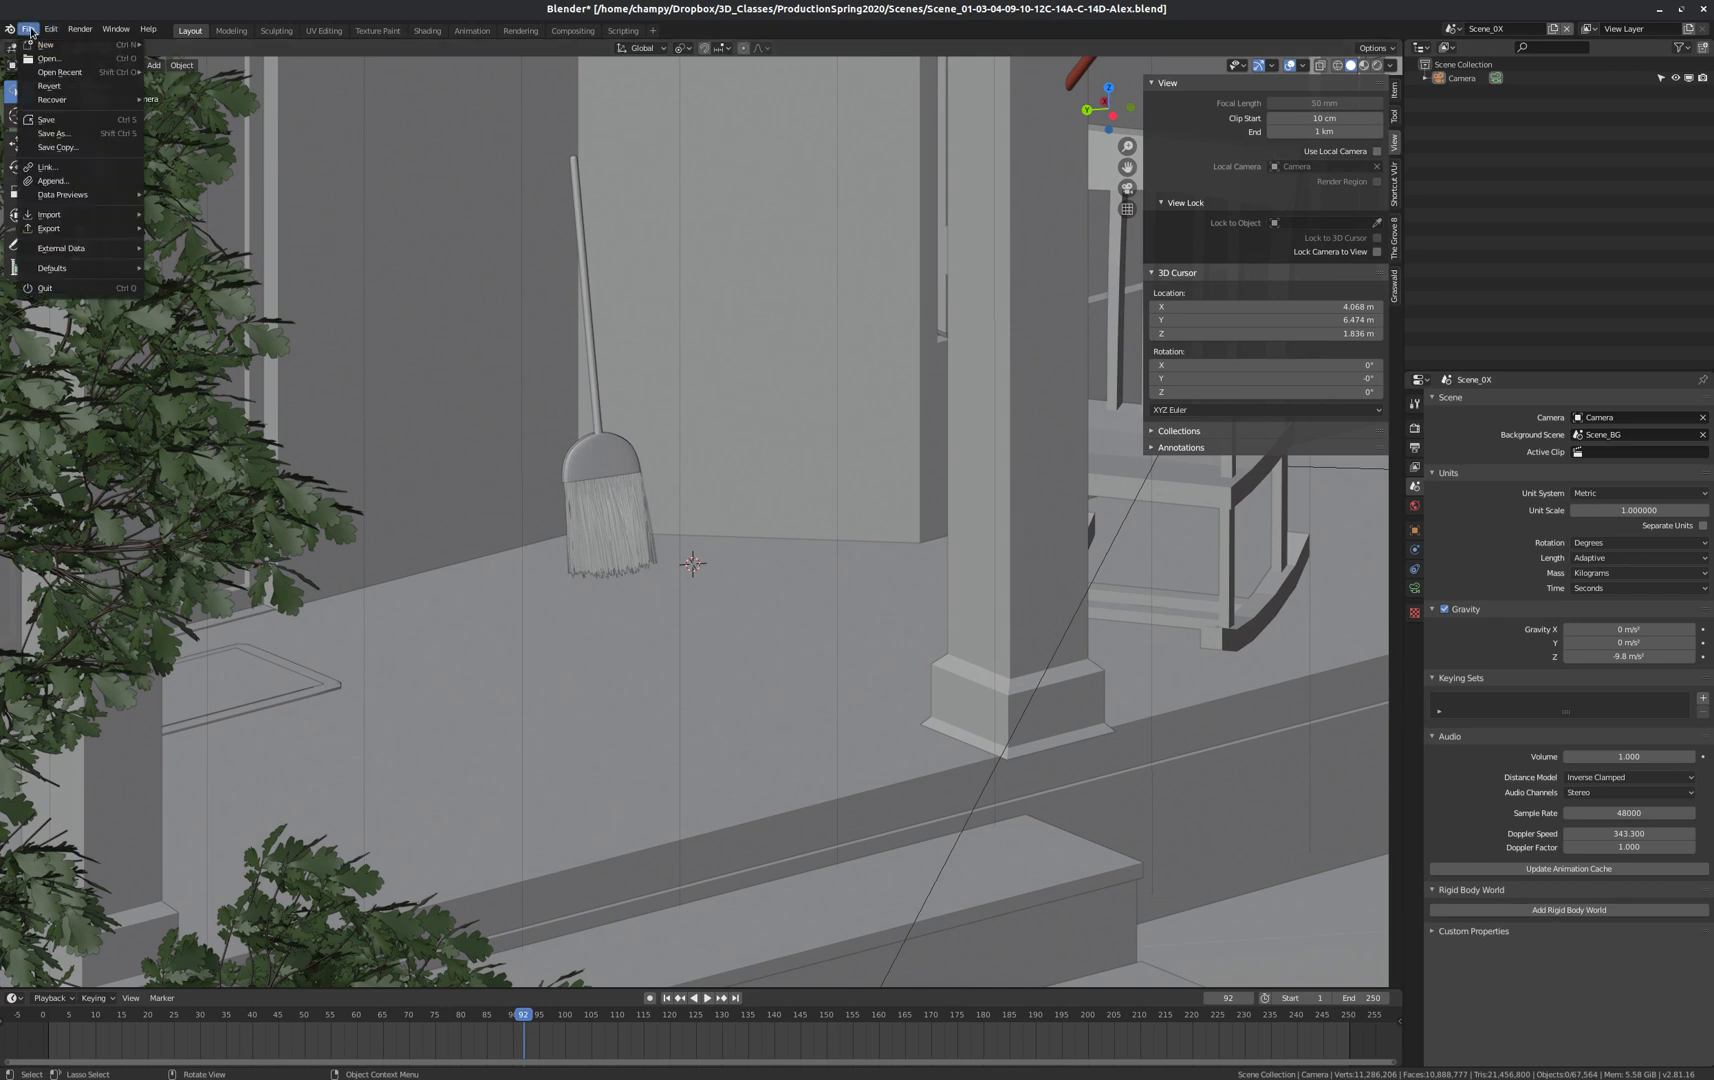
{"action": "left_click", "coordinate": [50, 166]}
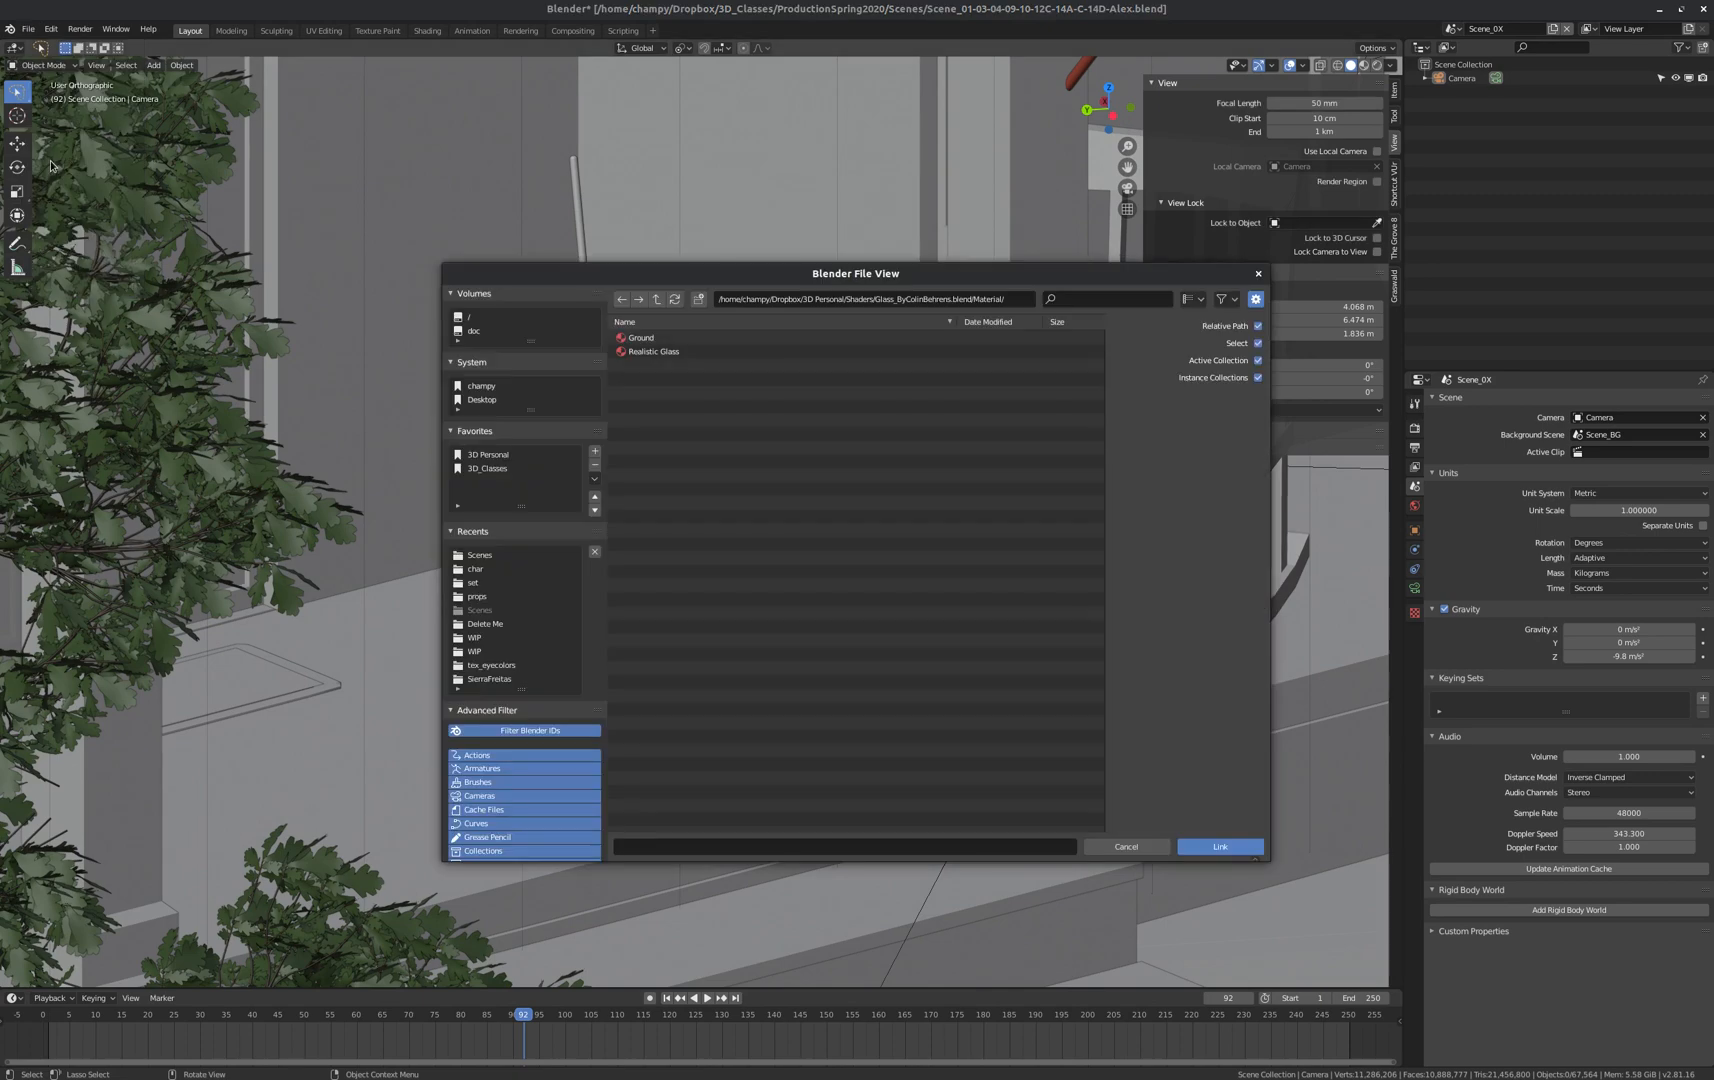
{"action": "left_click", "coordinate": [659, 299]}
{"action": "left_click", "coordinate": [659, 299]}
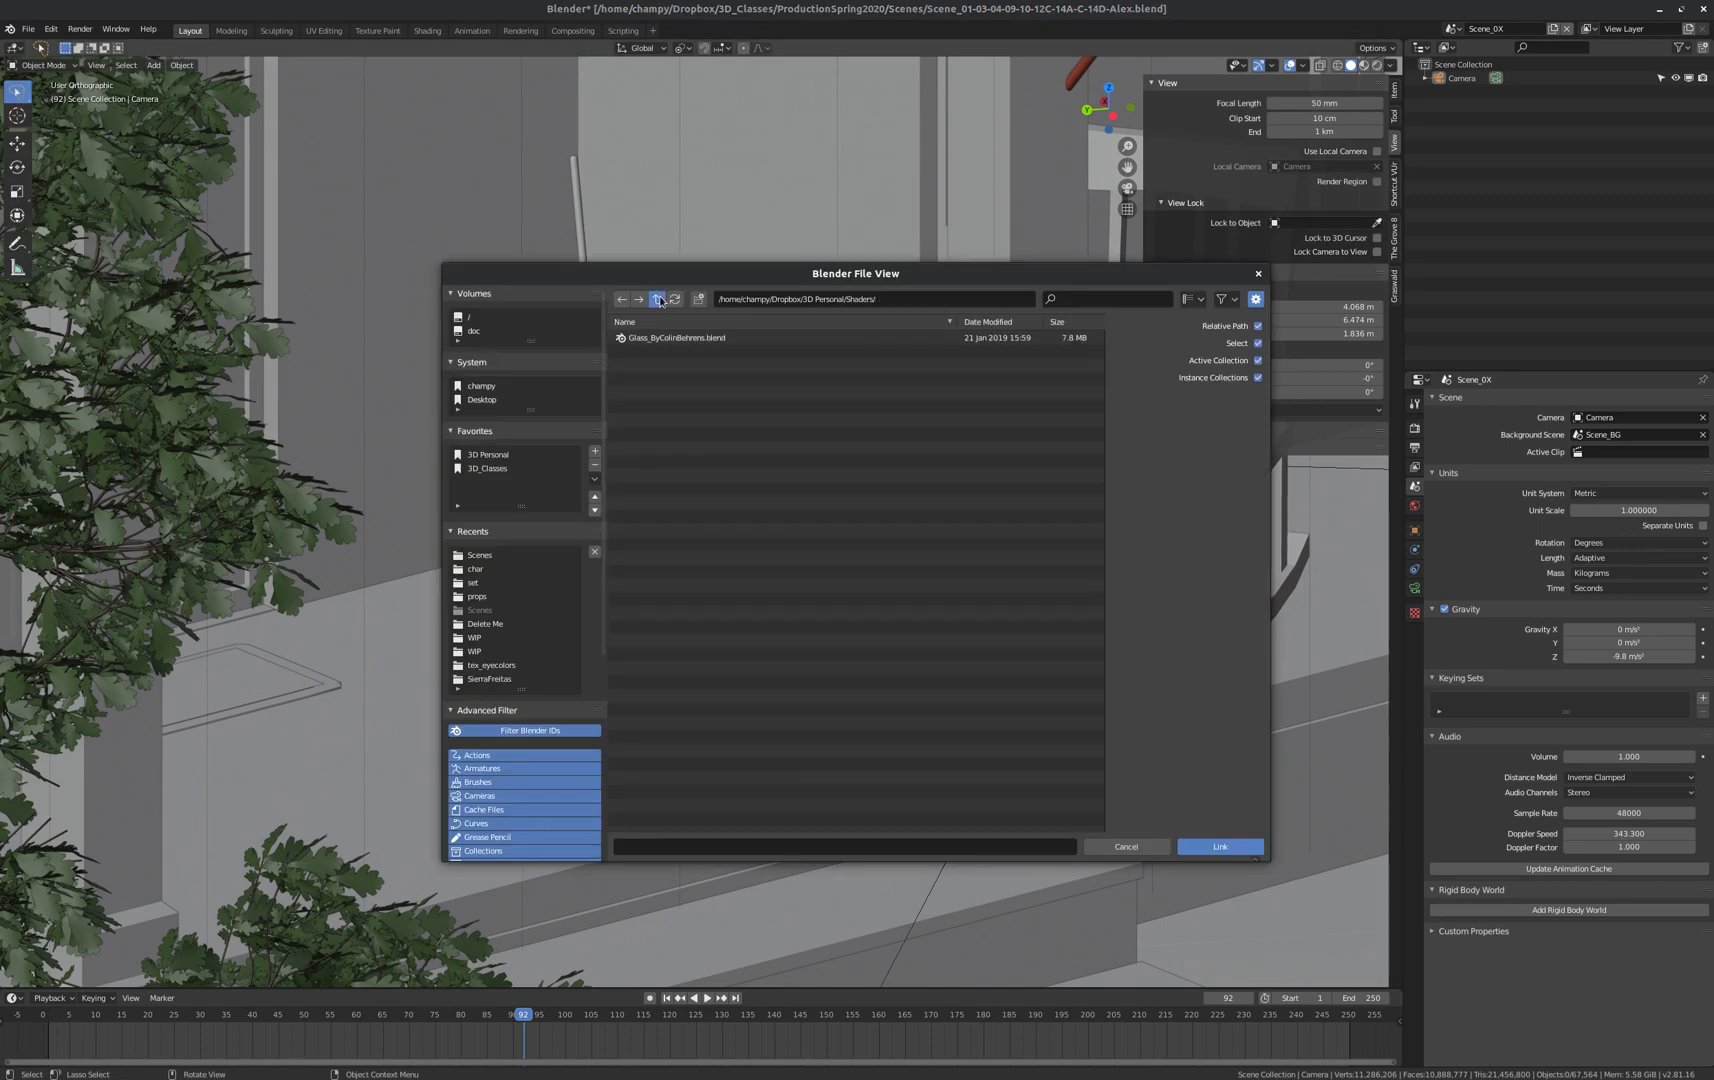
{"action": "left_click", "coordinate": [659, 299]}
{"action": "left_click", "coordinate": [660, 299]}
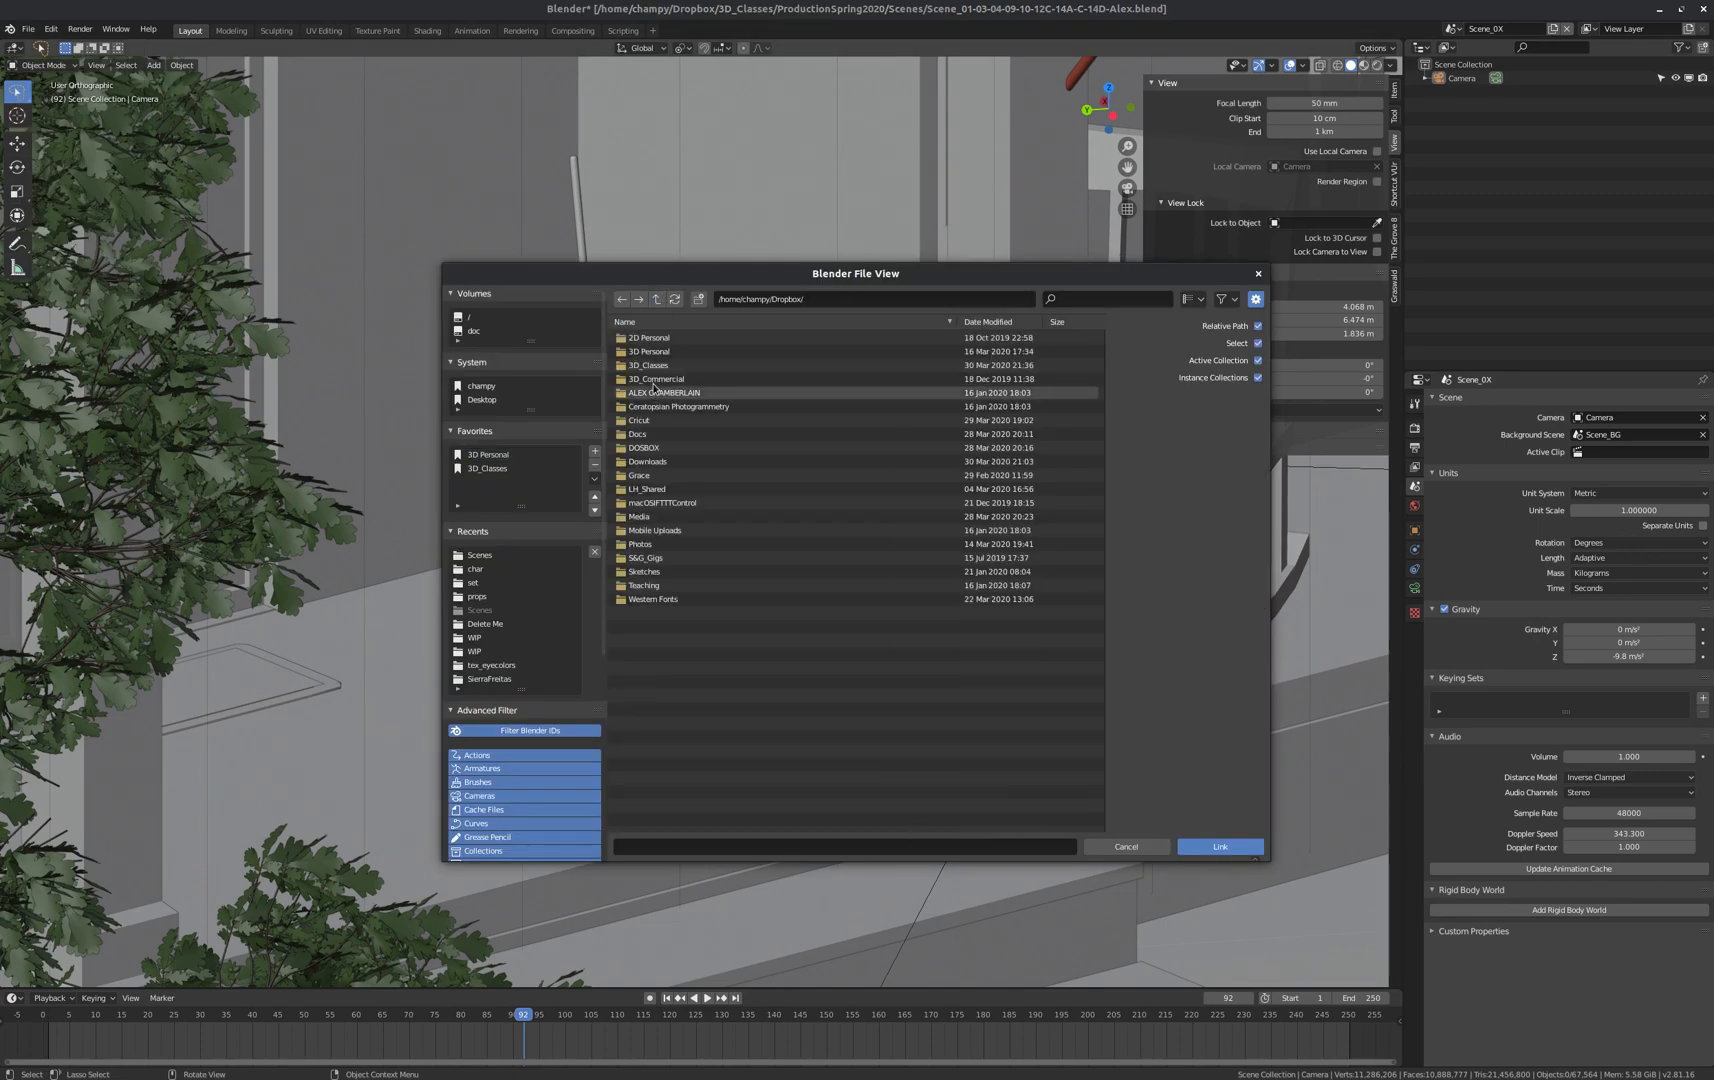
{"action": "left_click", "coordinate": [655, 365]}
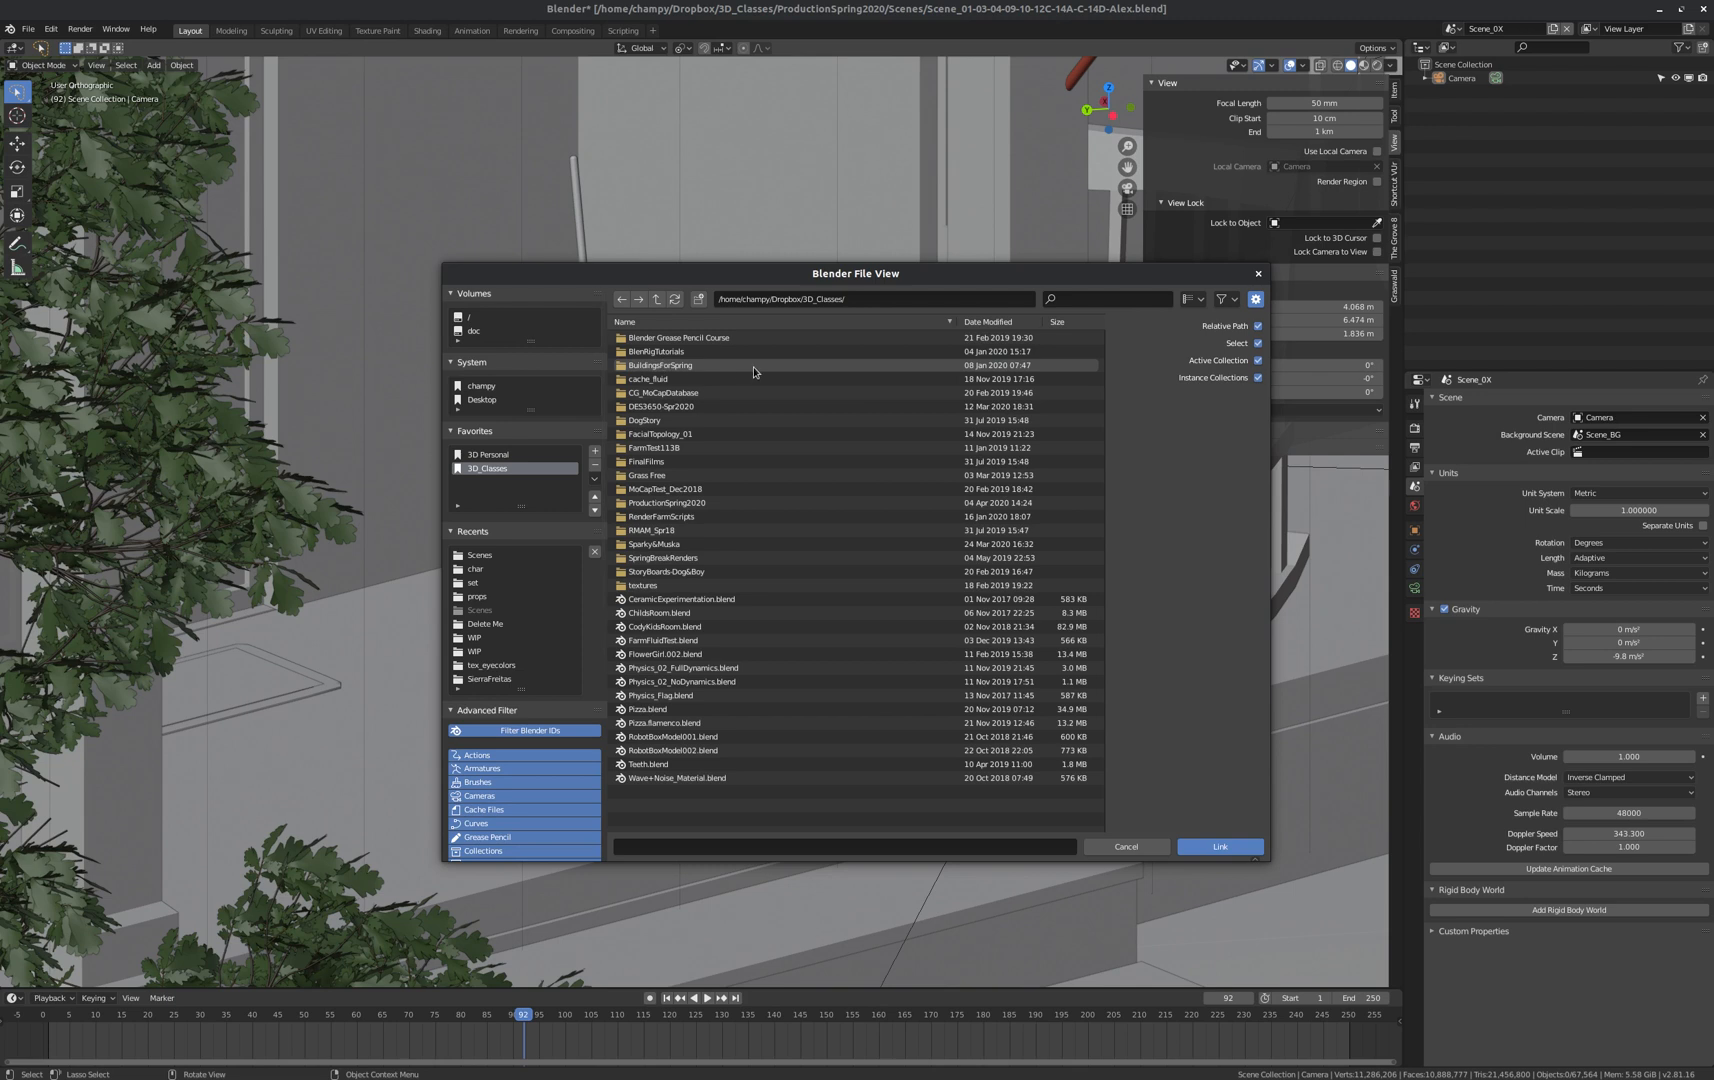
{"action": "double_click", "coordinate": [721, 502]}
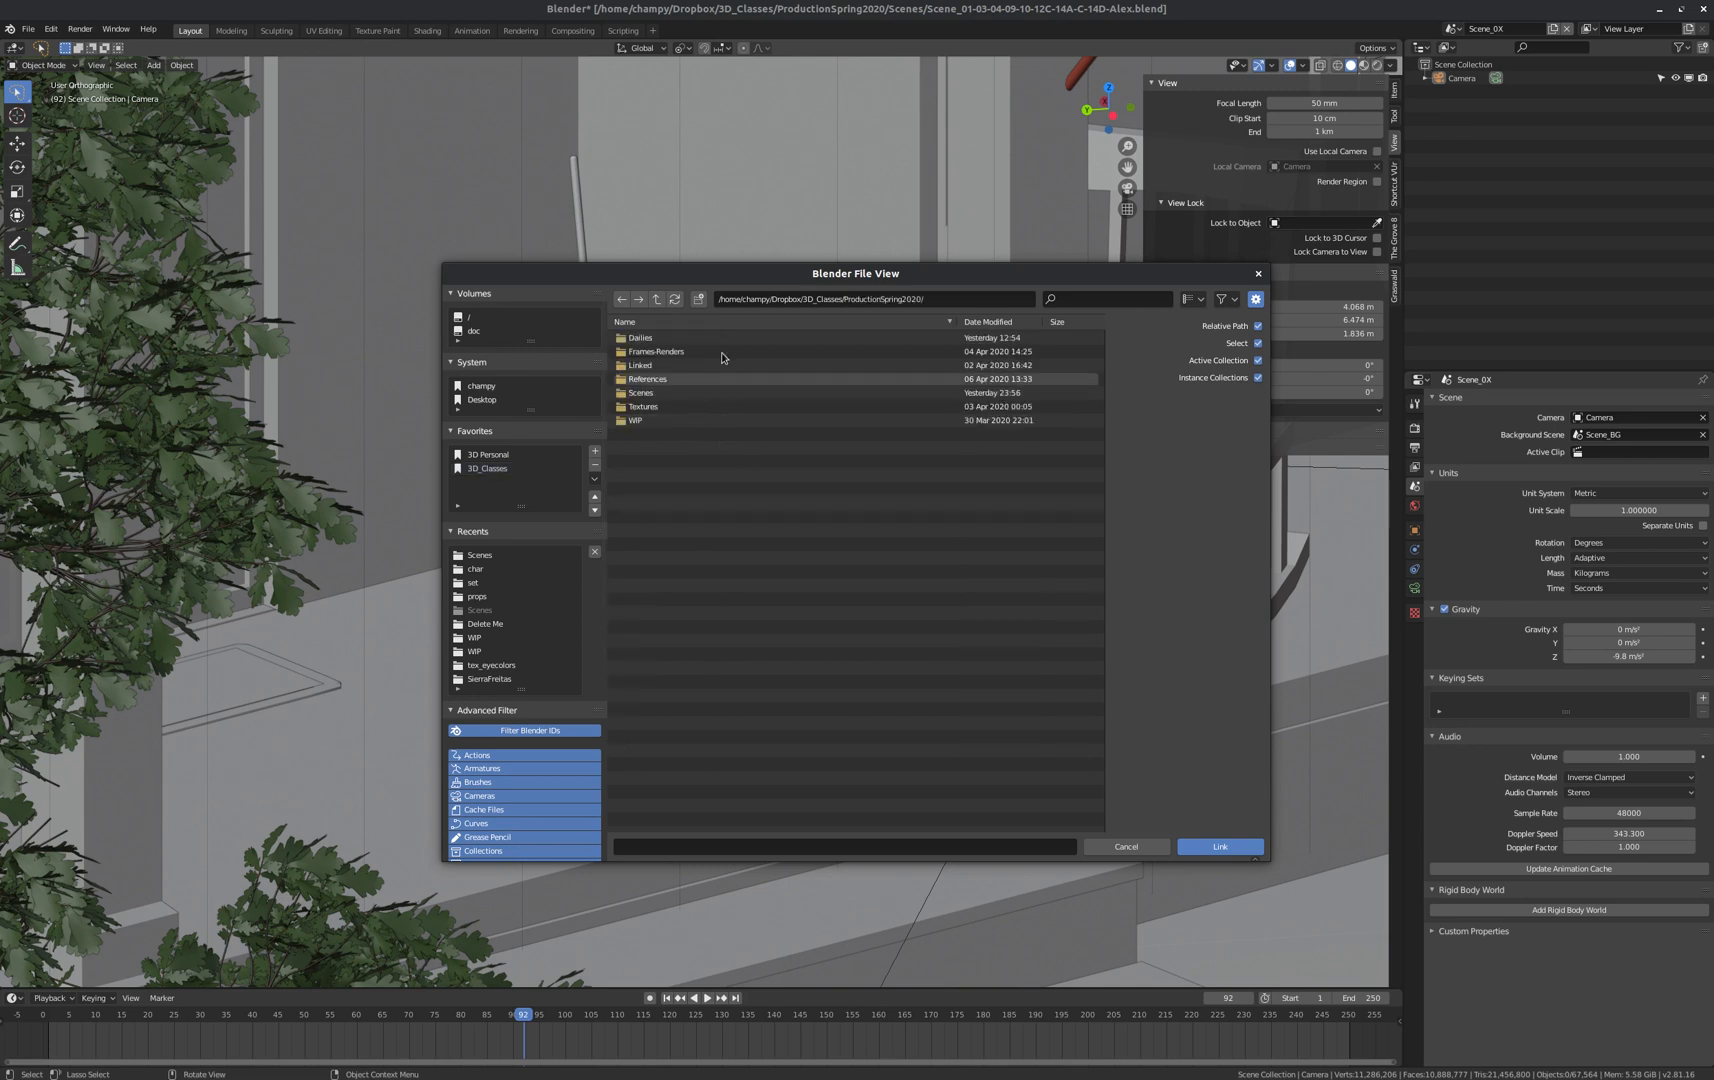
{"action": "double_click", "coordinate": [641, 365]}
{"action": "double_click", "coordinate": [637, 340]}
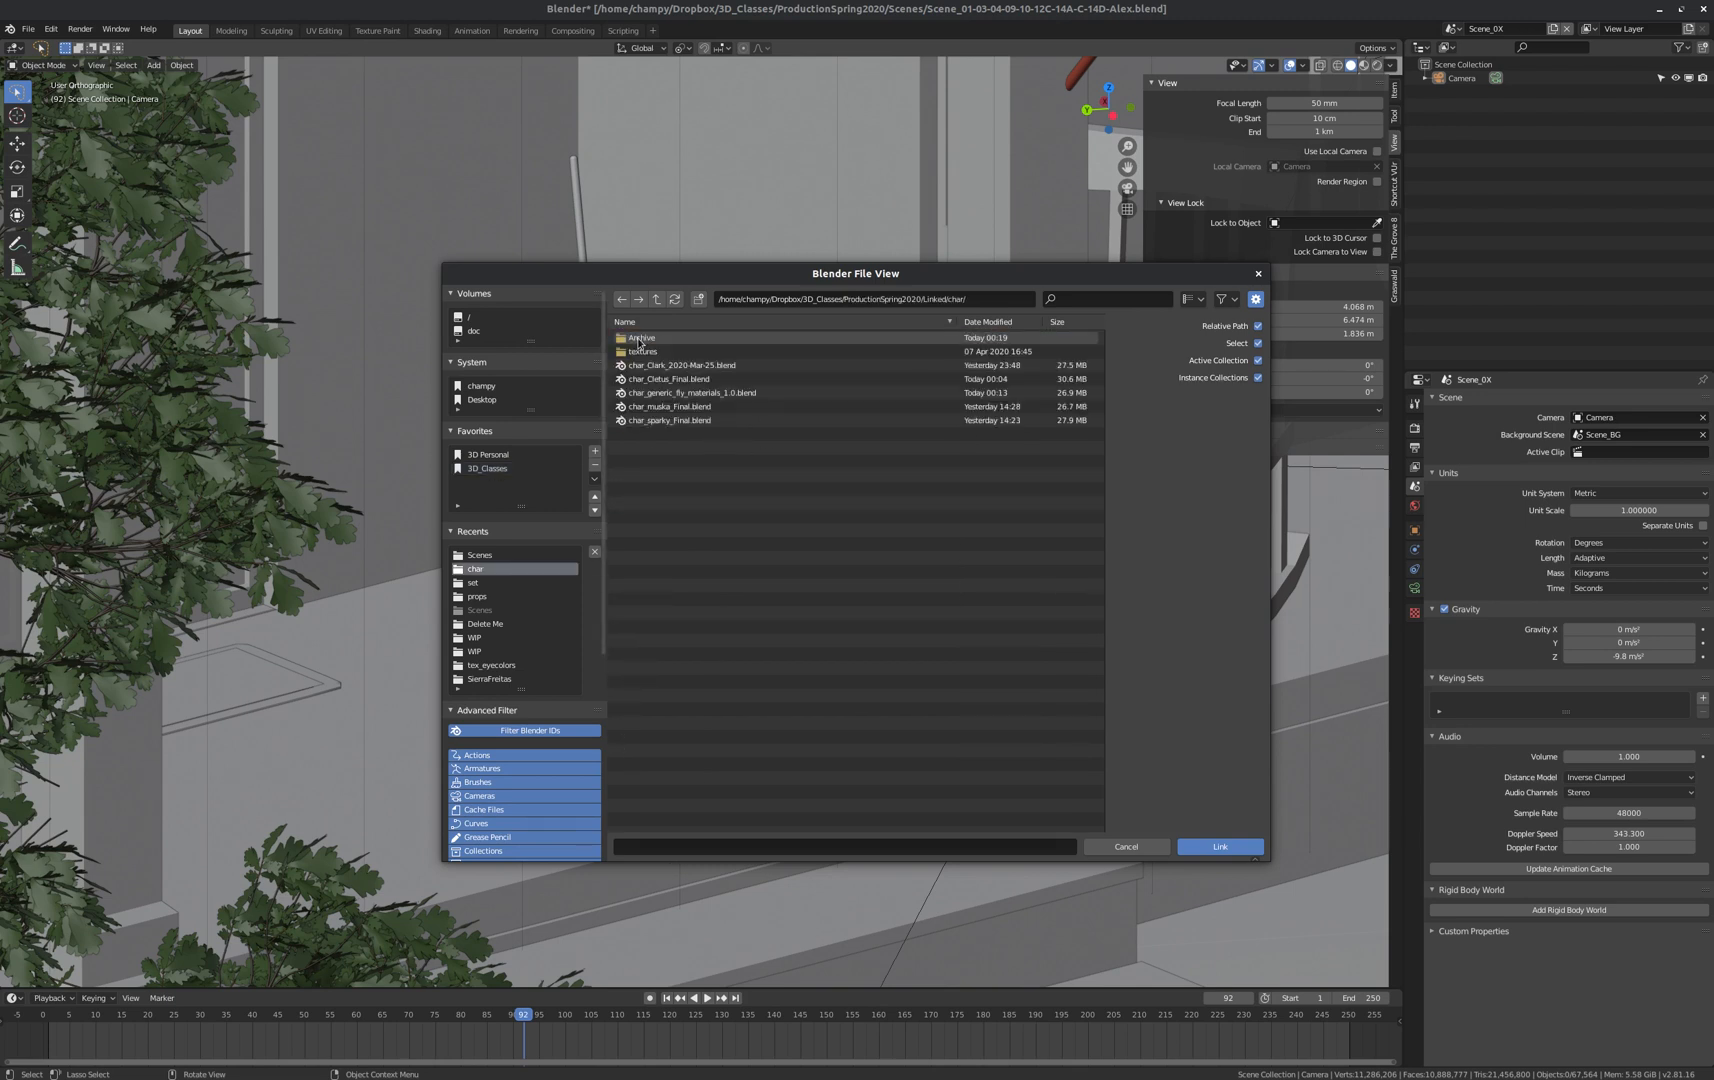
Link the char_muska collection from char_muska_Final.blend into the scene.
{"action": "double_click", "coordinate": [631, 407]}
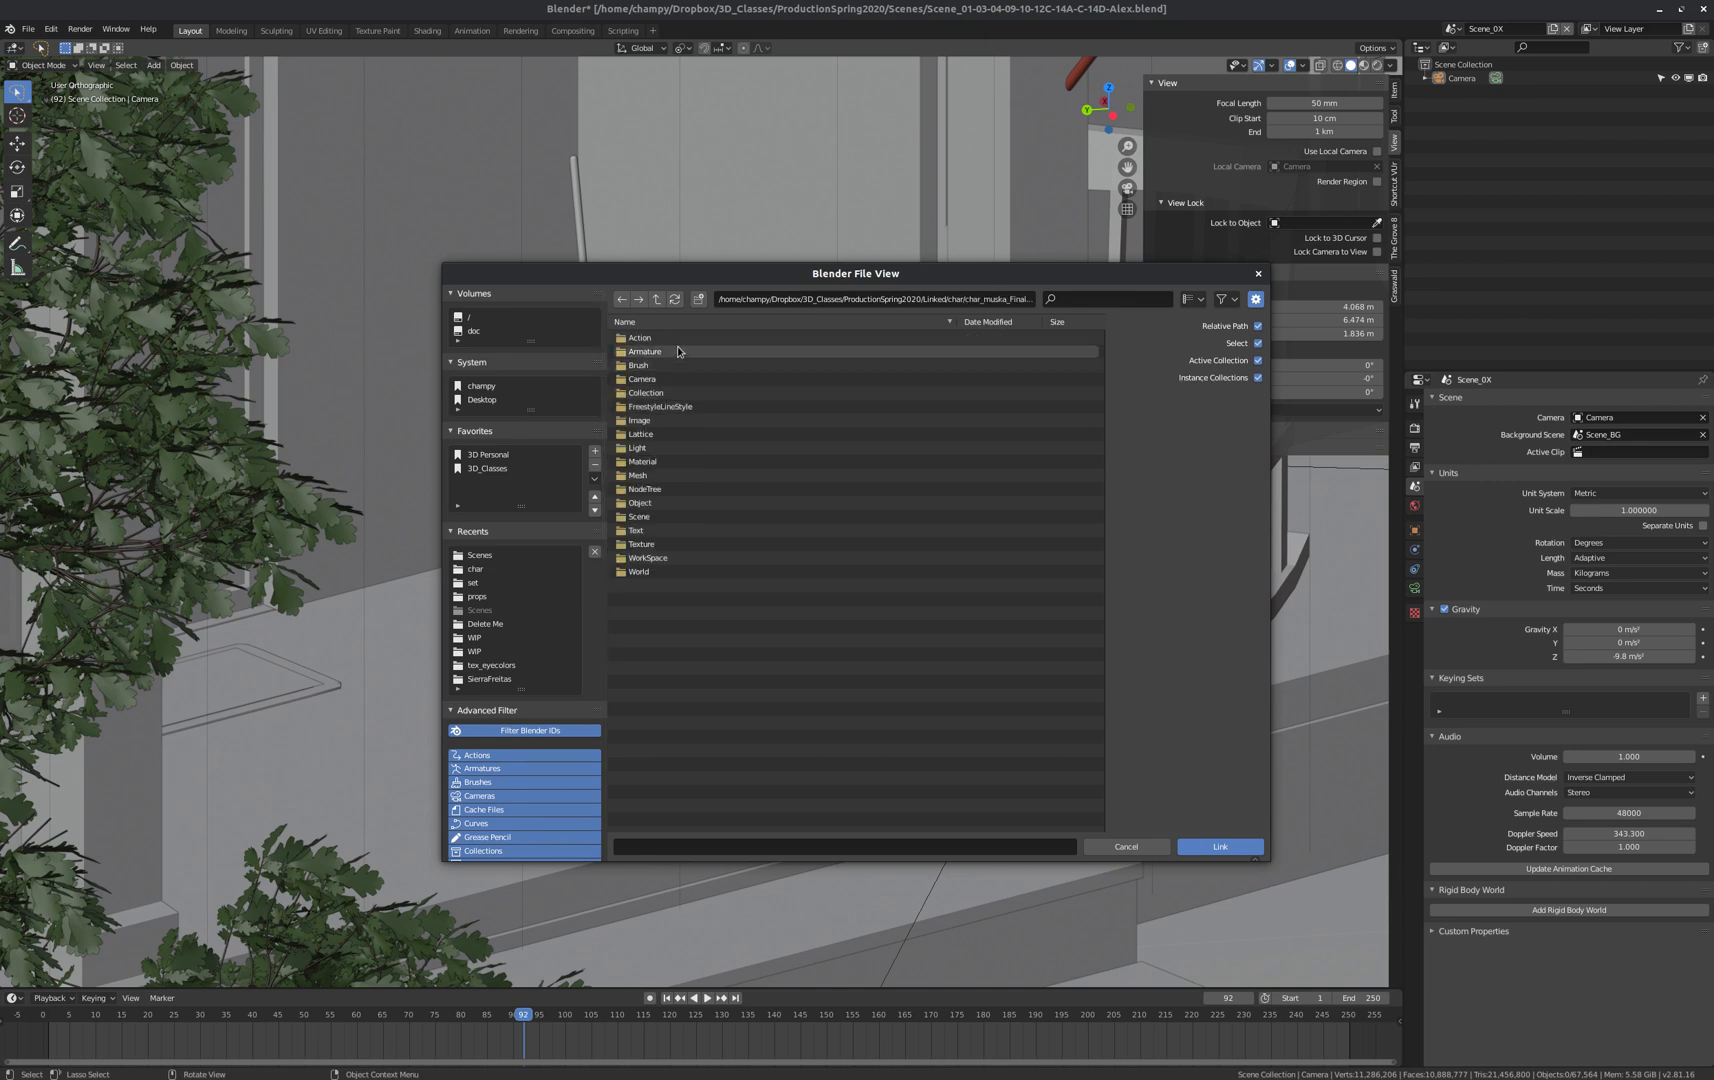
{"action": "double_click", "coordinate": [652, 393]}
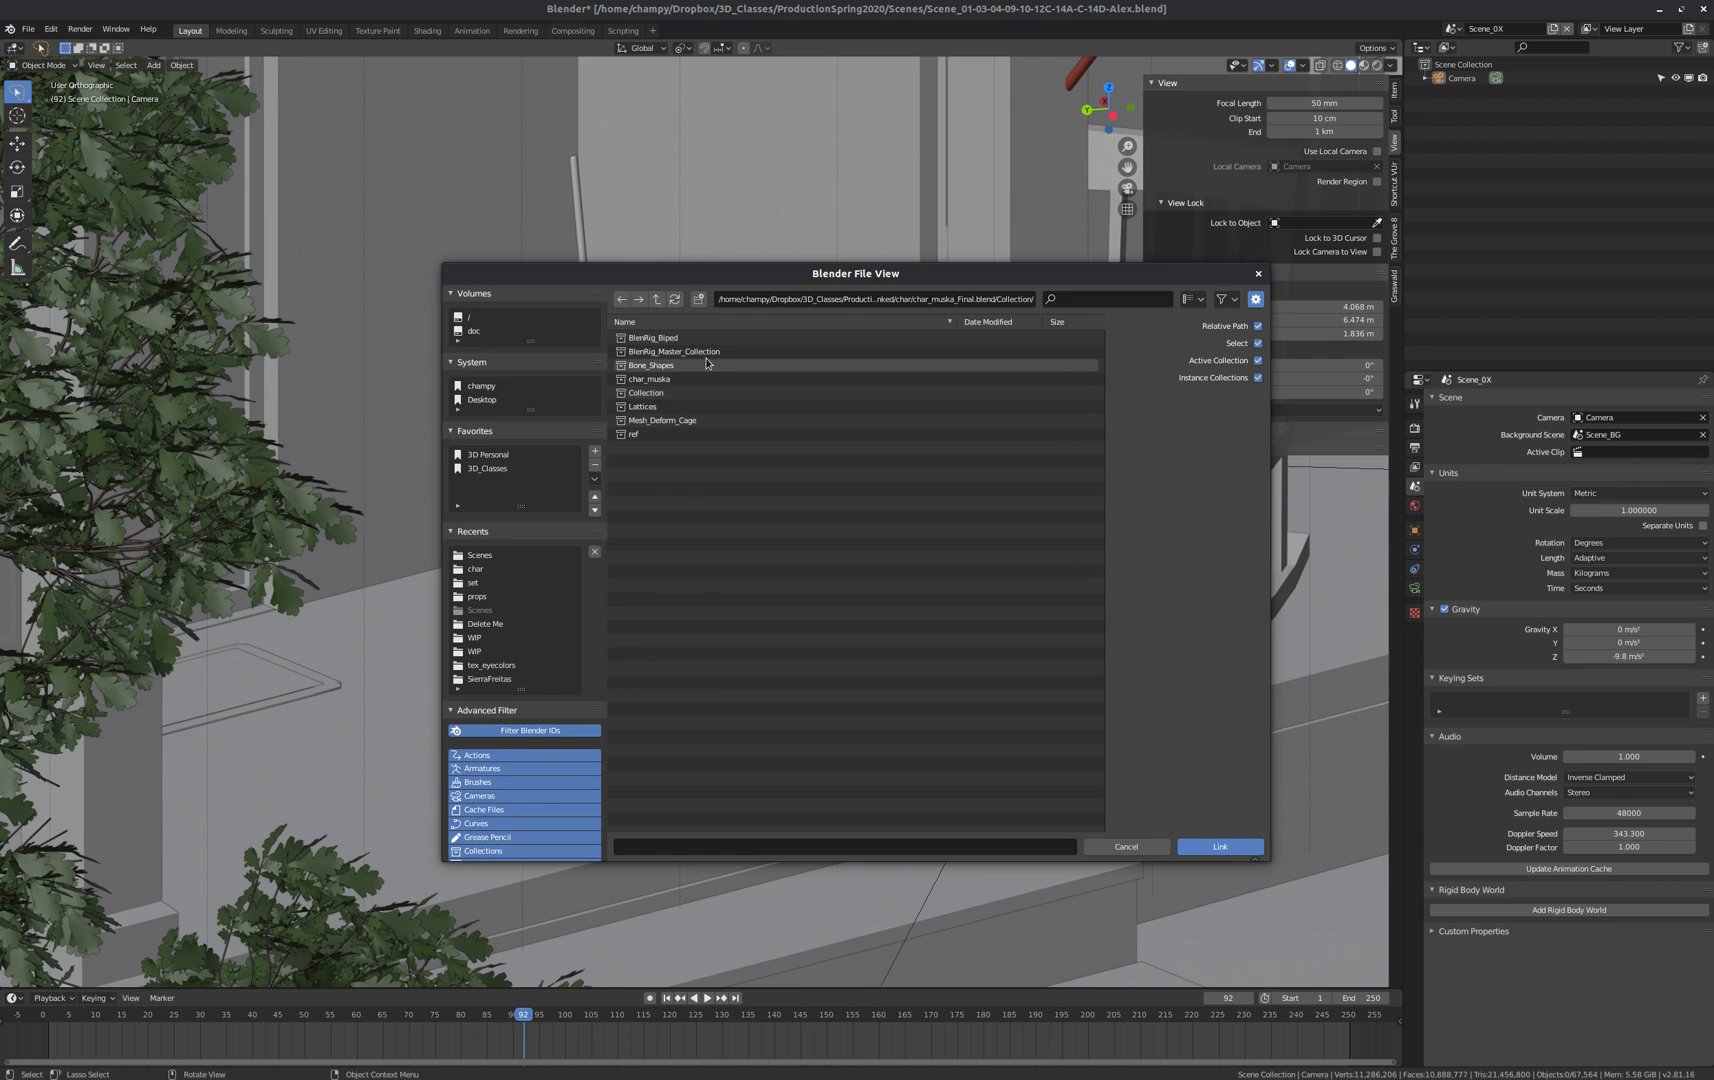
{"action": "left_click", "coordinate": [640, 380]}
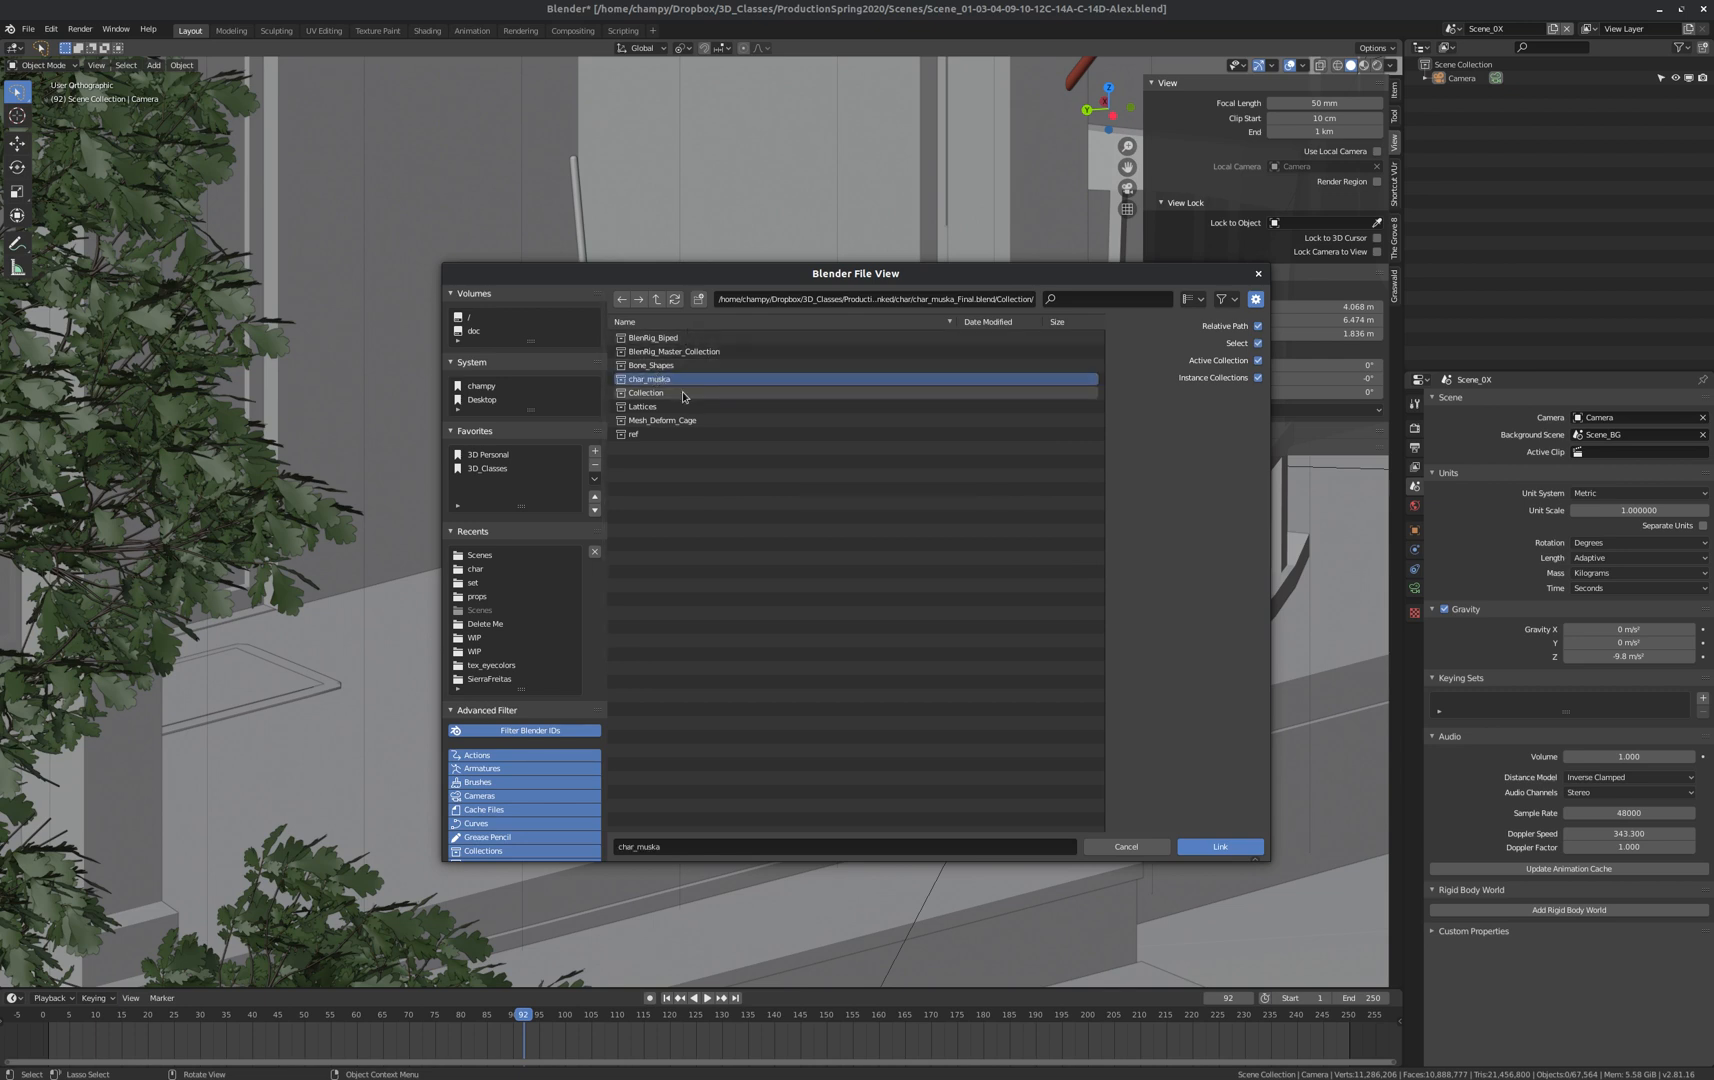
{"action": "double_click", "coordinate": [623, 380]}
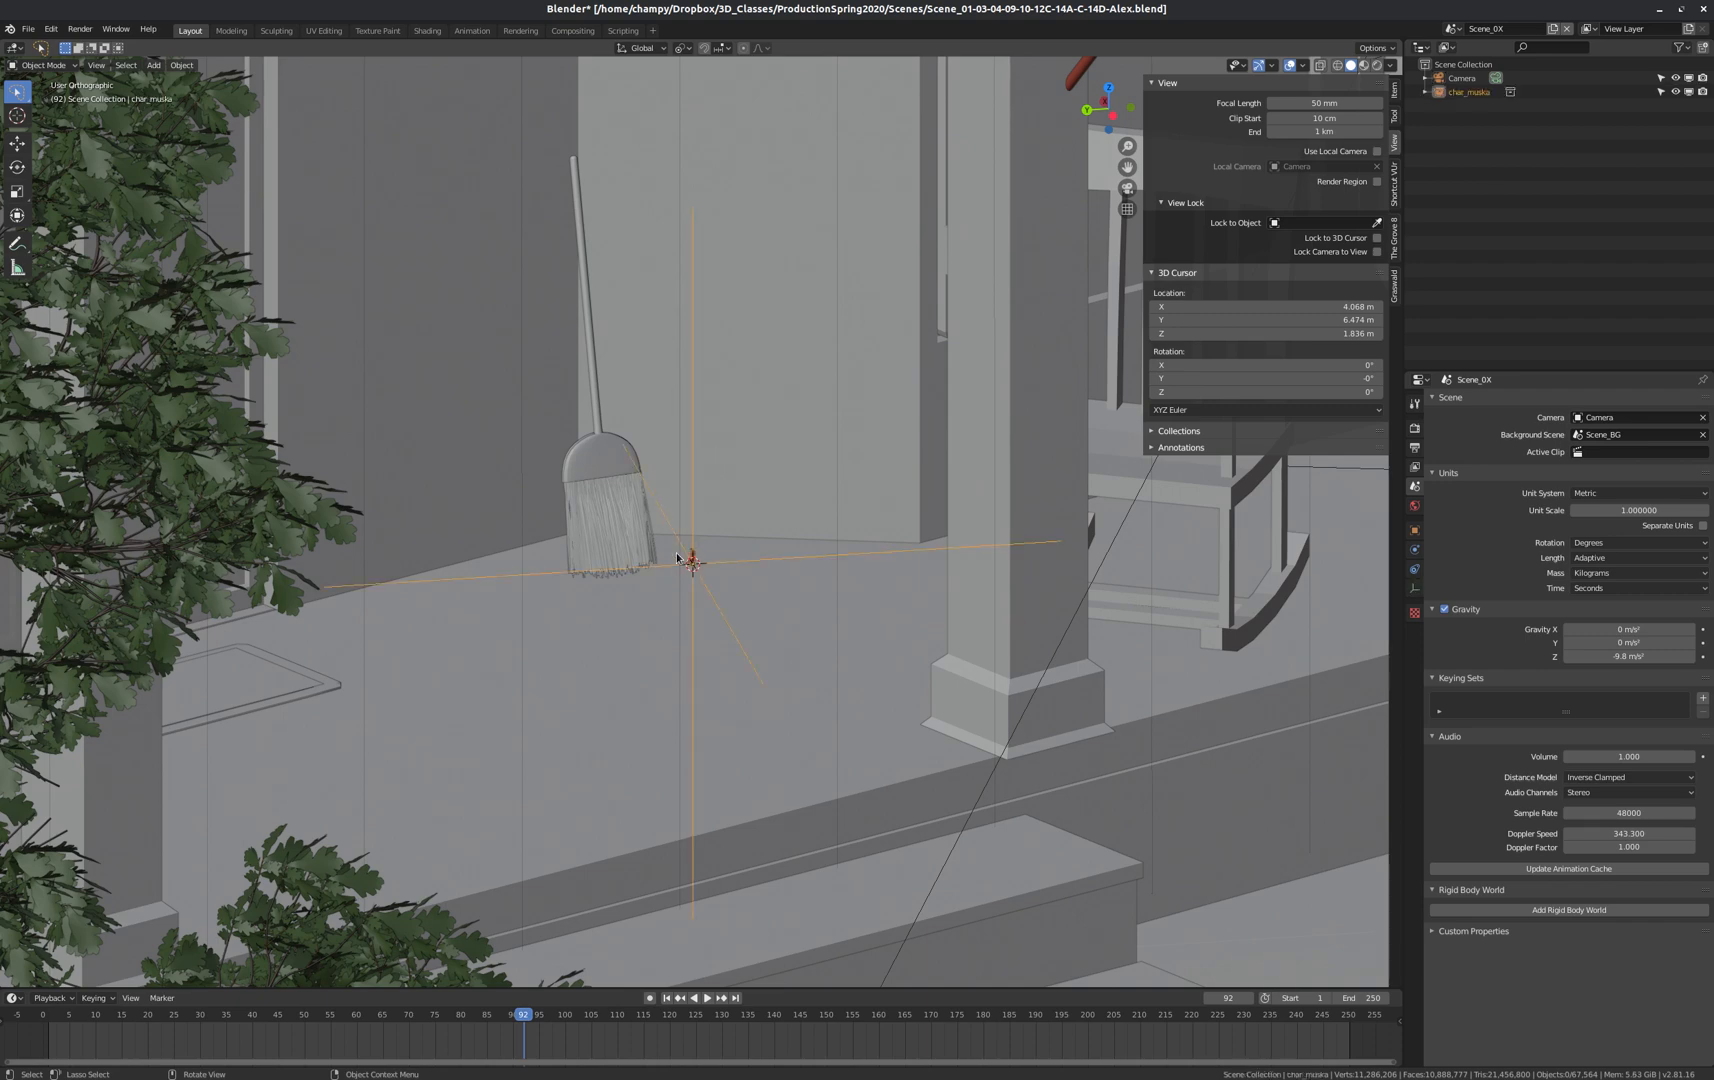
Examine the linked char_muska character up close and compare its size with the broom and the porch.
{"action": "scroll", "coordinate": [677, 557], "scroll_direction": "up", "scroll_amount": 10}
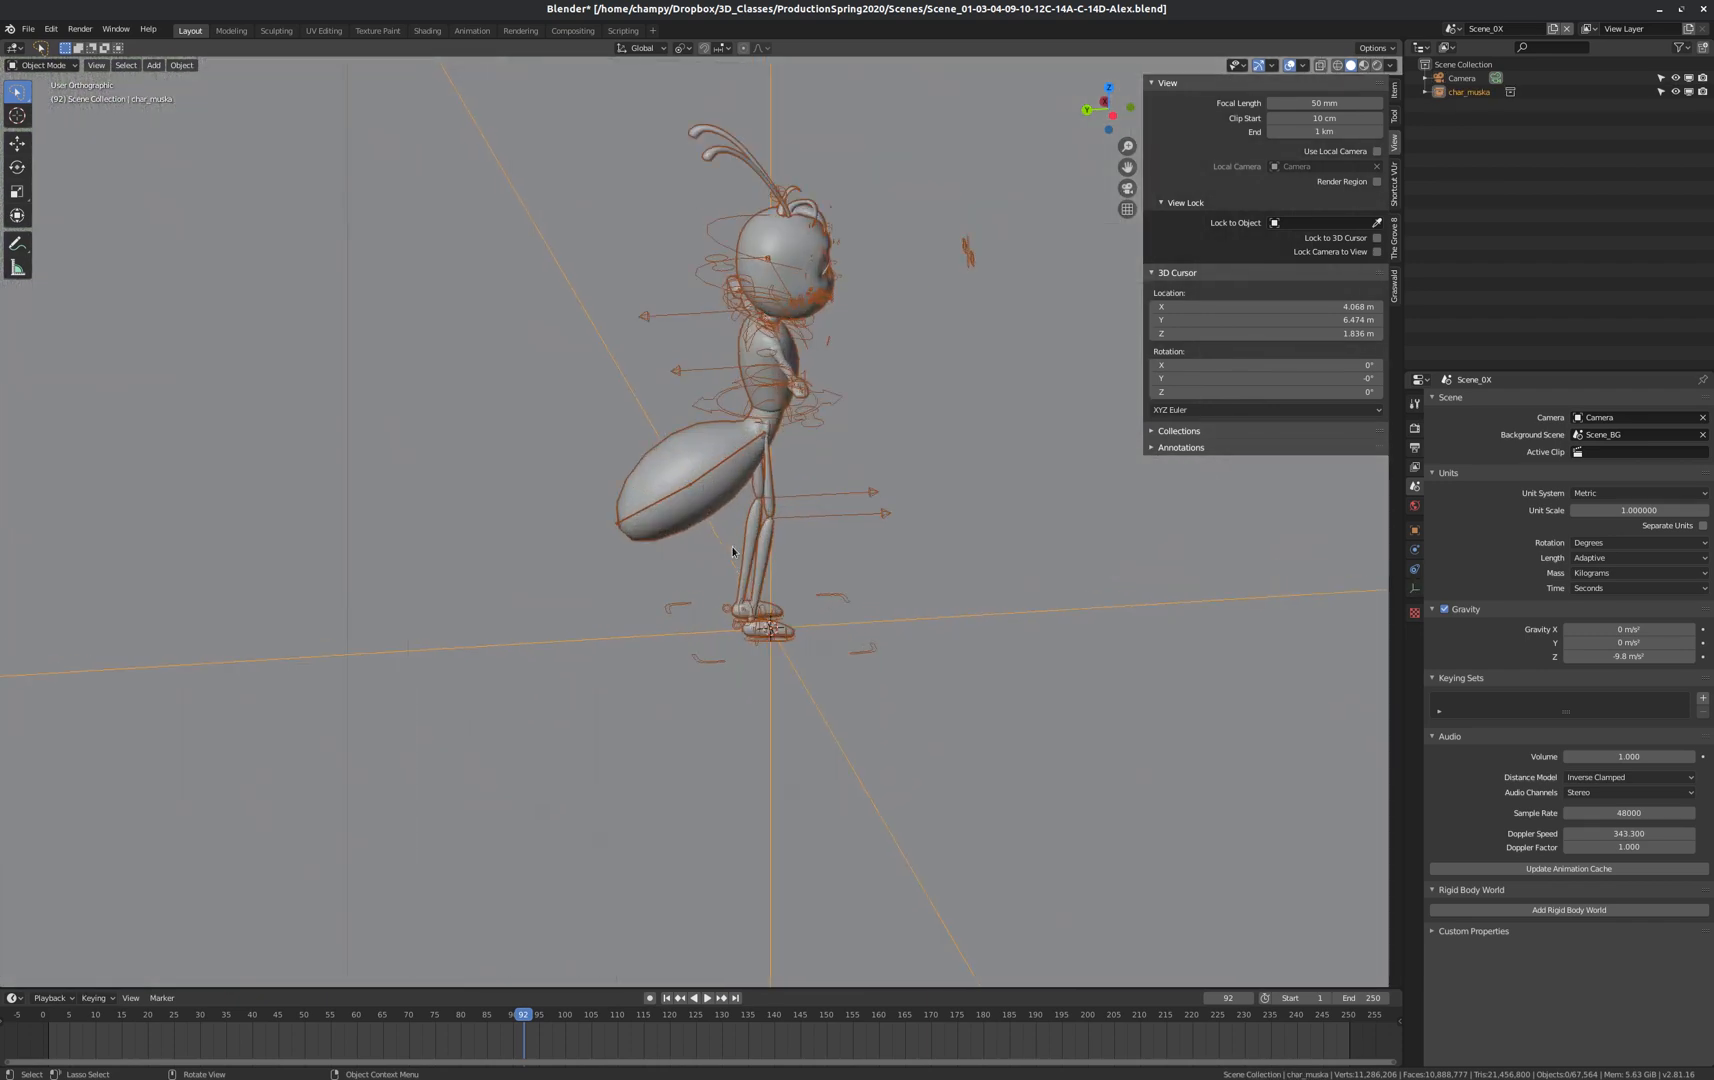
{"action": "scroll", "coordinate": [725, 550], "scroll_direction": "down", "scroll_amount": 15}
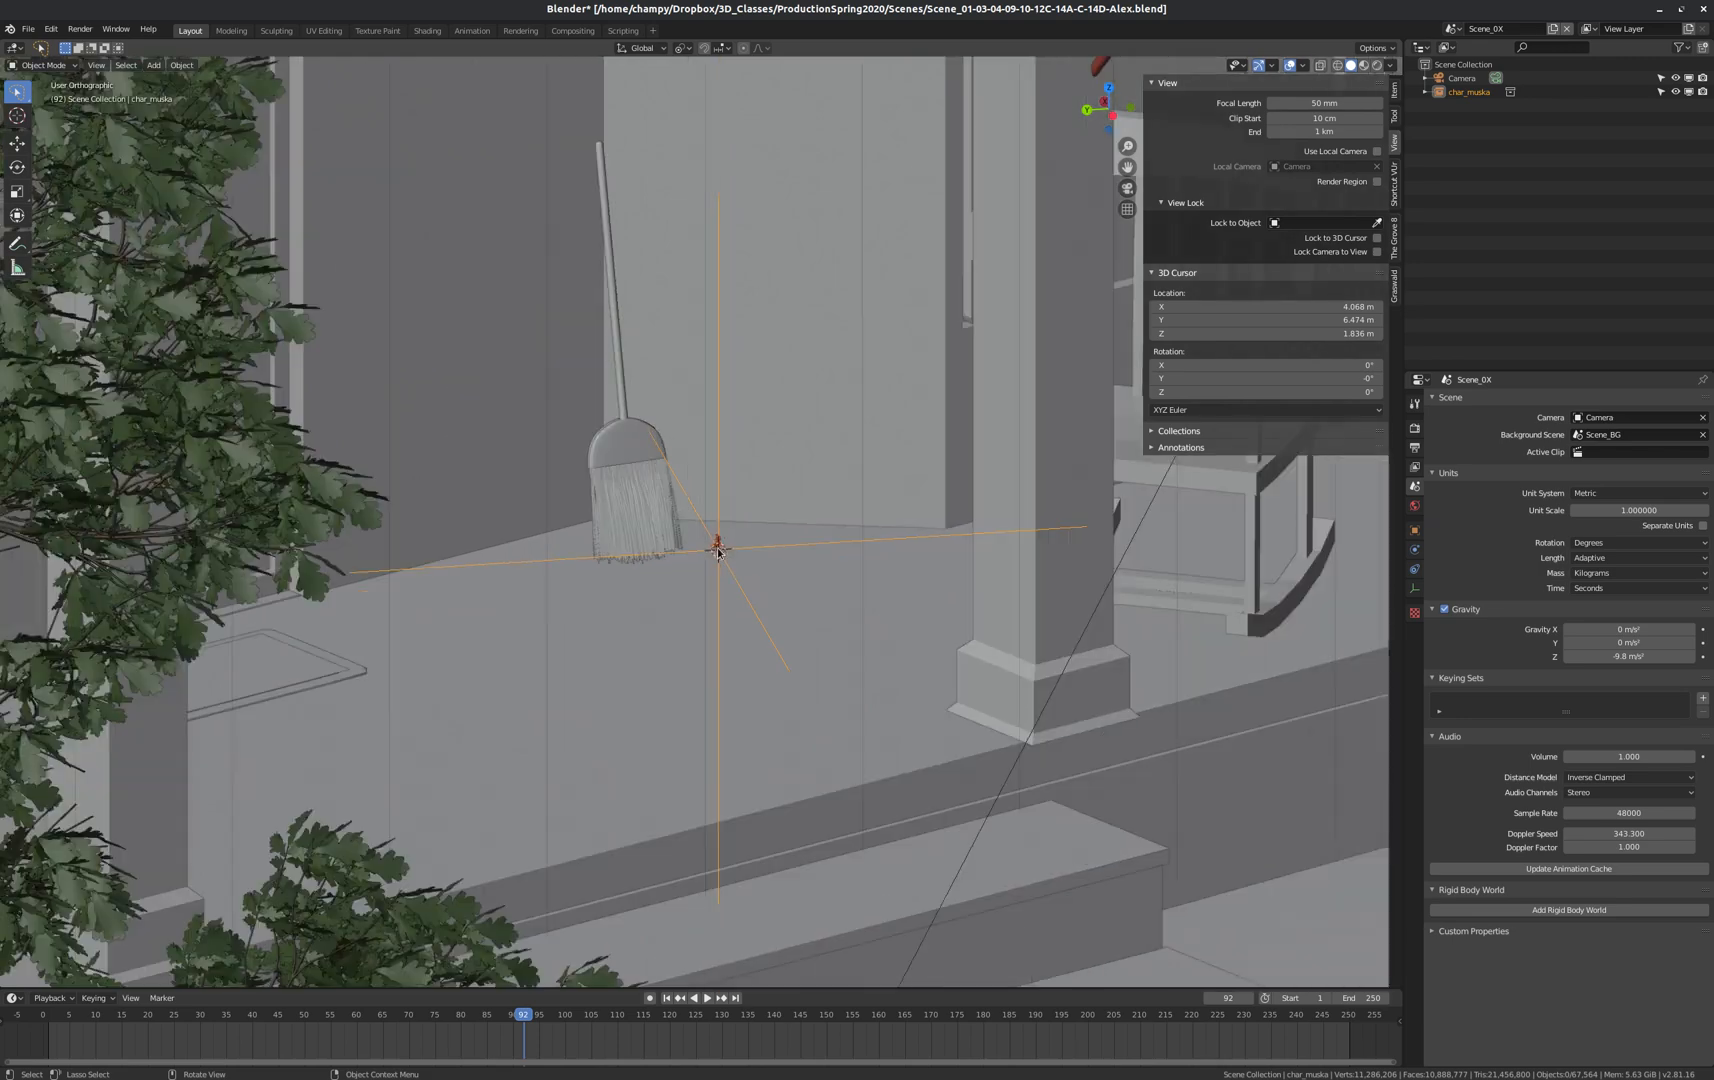
{"action": "middle_click_drag", "start_coordinate": [718, 551], "coordinate": [747, 552]}
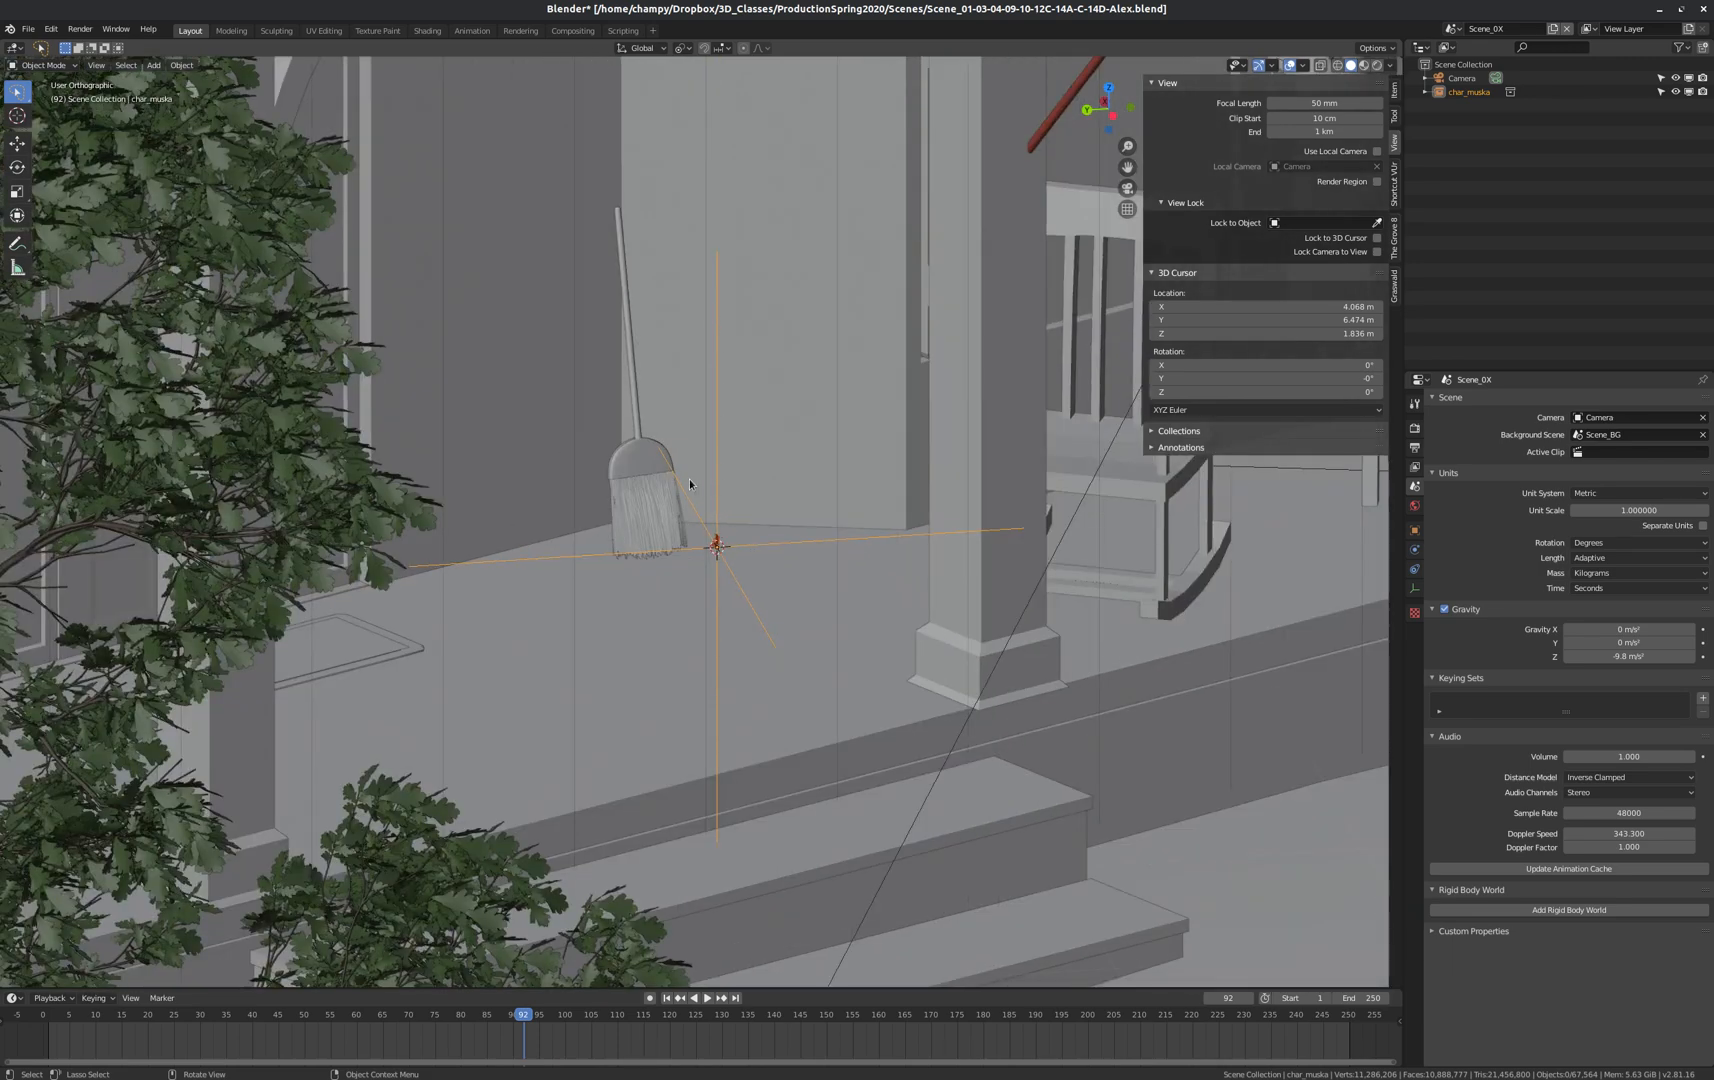
{"action": "middle_click_drag", "start_coordinate": [655, 545], "coordinate": [739, 549]}
{"action": "scroll", "coordinate": [735, 562], "scroll_direction": "up", "scroll_amount": 6}
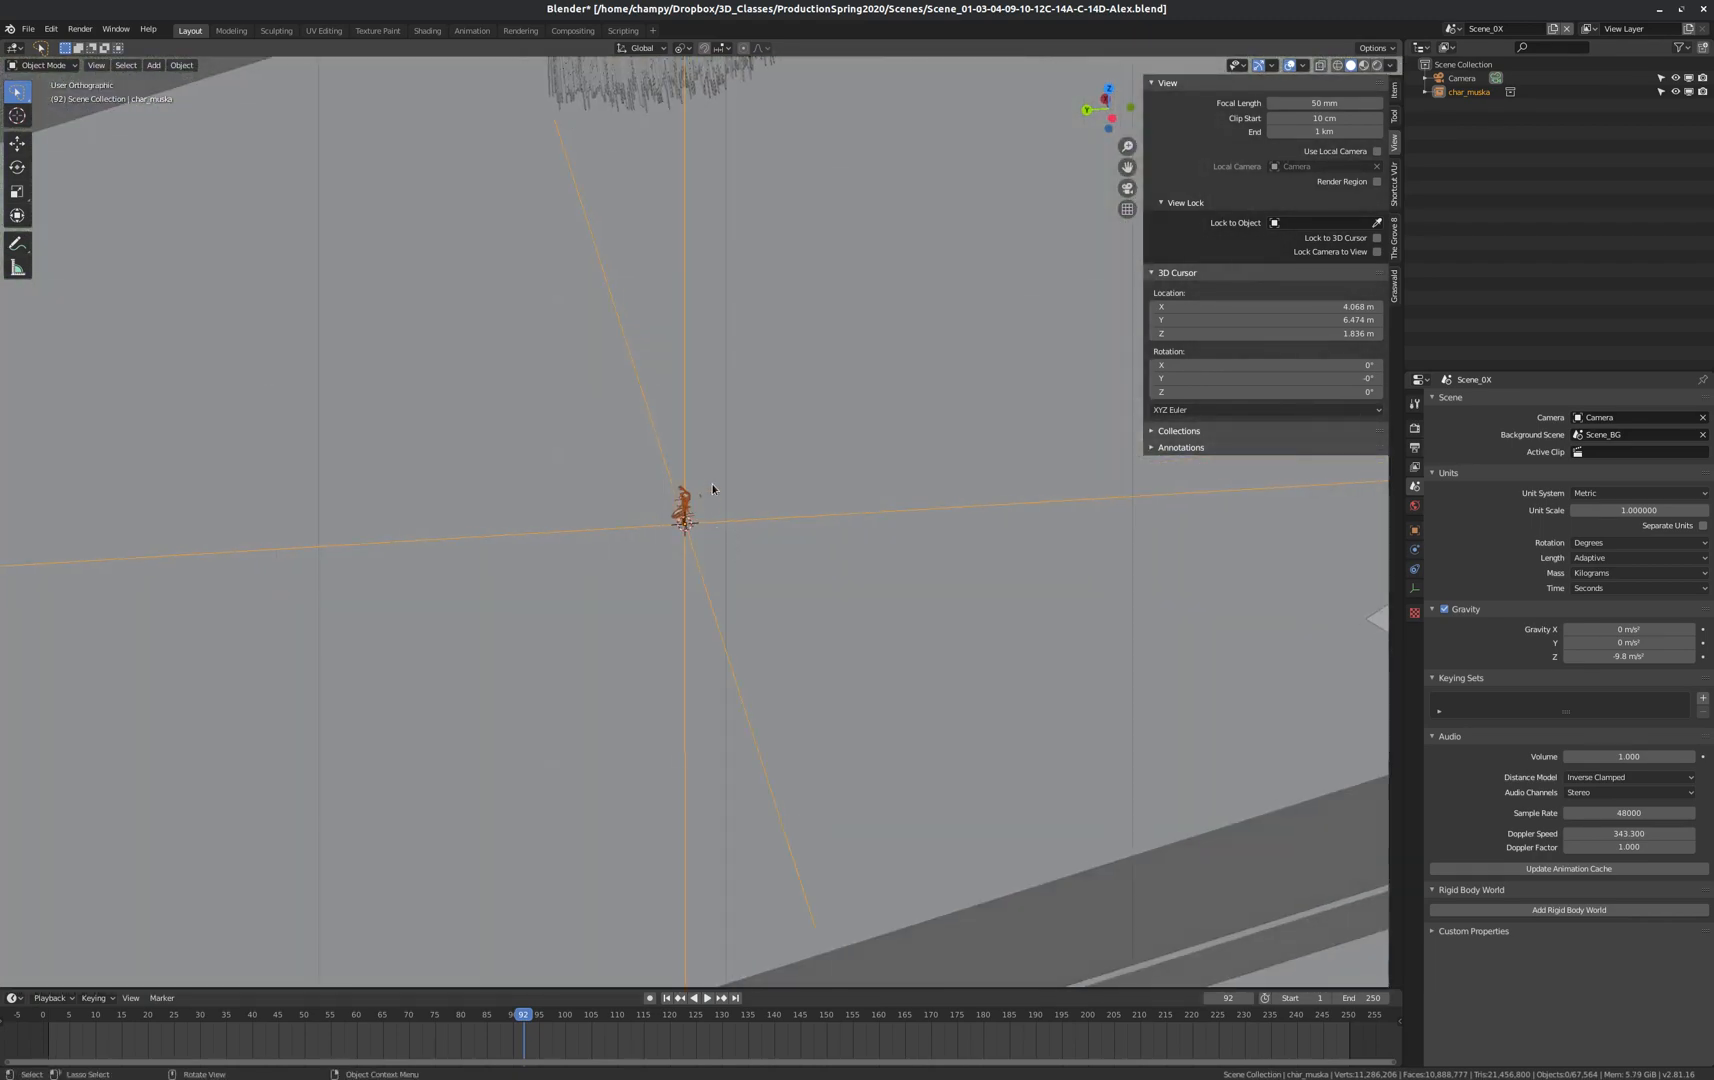
{"action": "scroll", "coordinate": [714, 452], "scroll_direction": "down", "scroll_amount": 4}
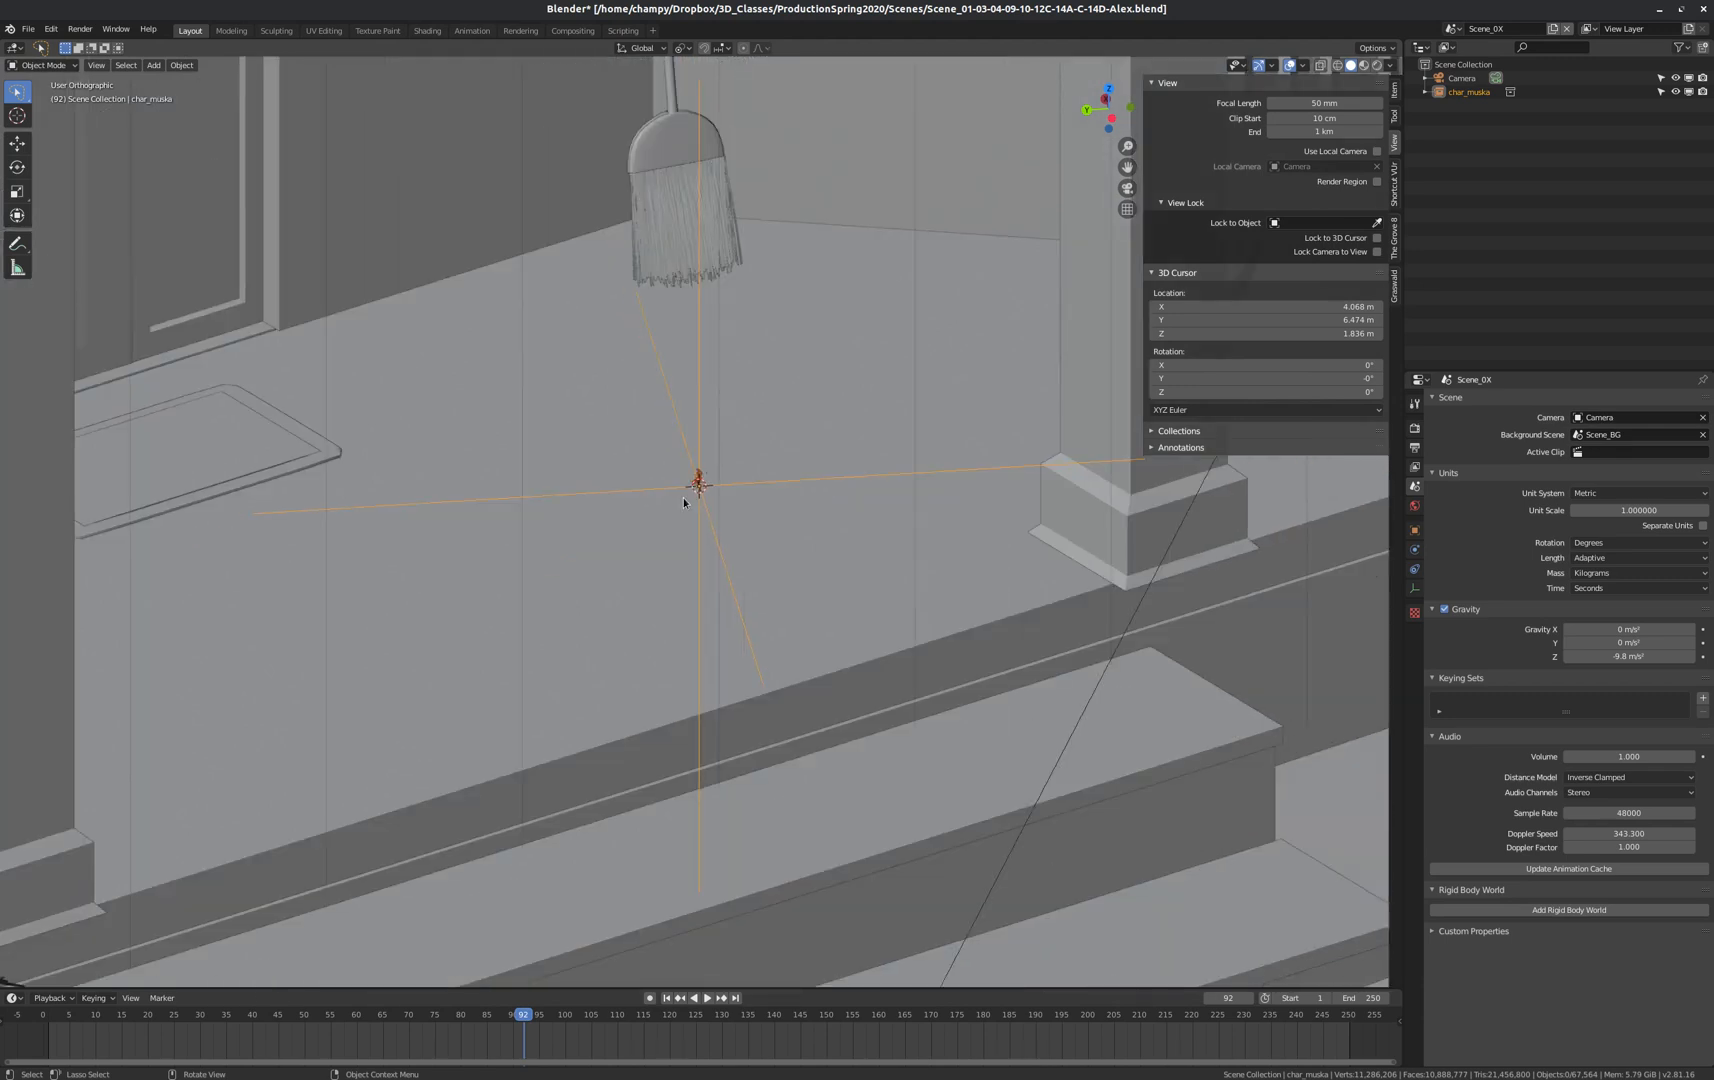
{"action": "scroll", "coordinate": [712, 465], "scroll_direction": "up", "scroll_amount": 5}
{"action": "scroll", "coordinate": [714, 478], "scroll_direction": "down", "scroll_amount": 4}
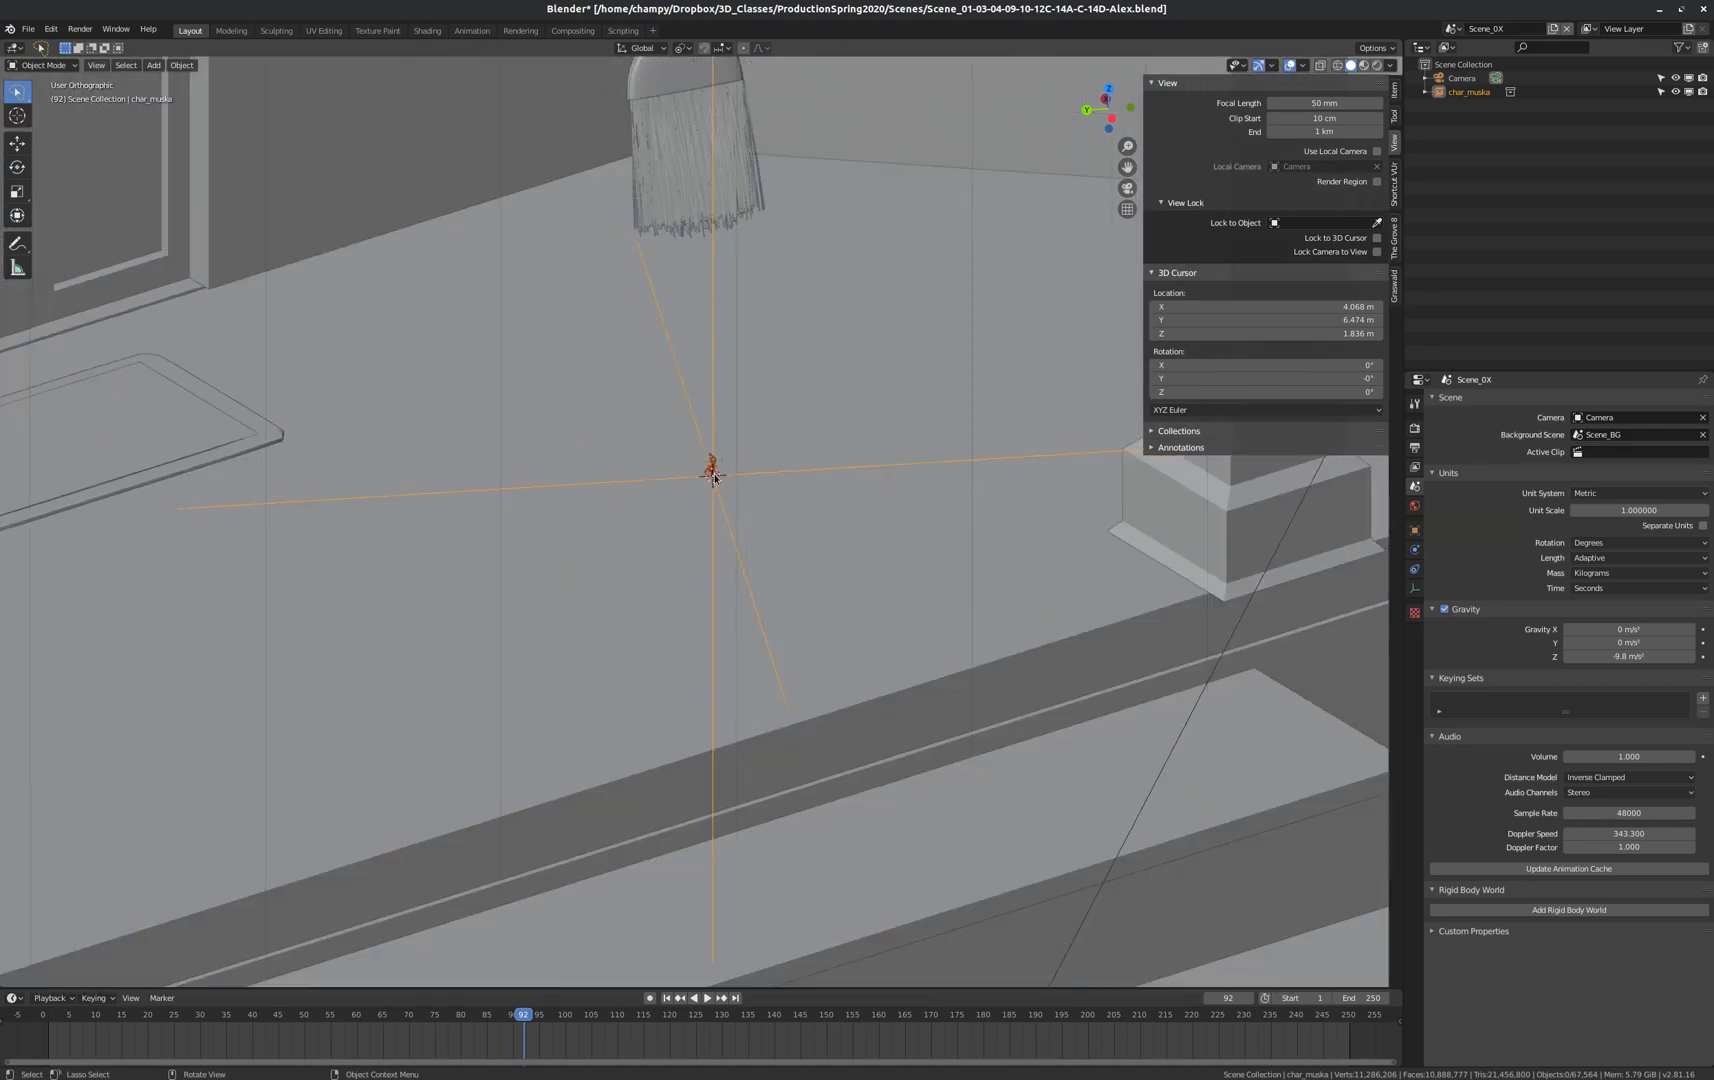
{"action": "middle_click_drag", "start_coordinate": [714, 475], "coordinate": [719, 471]}
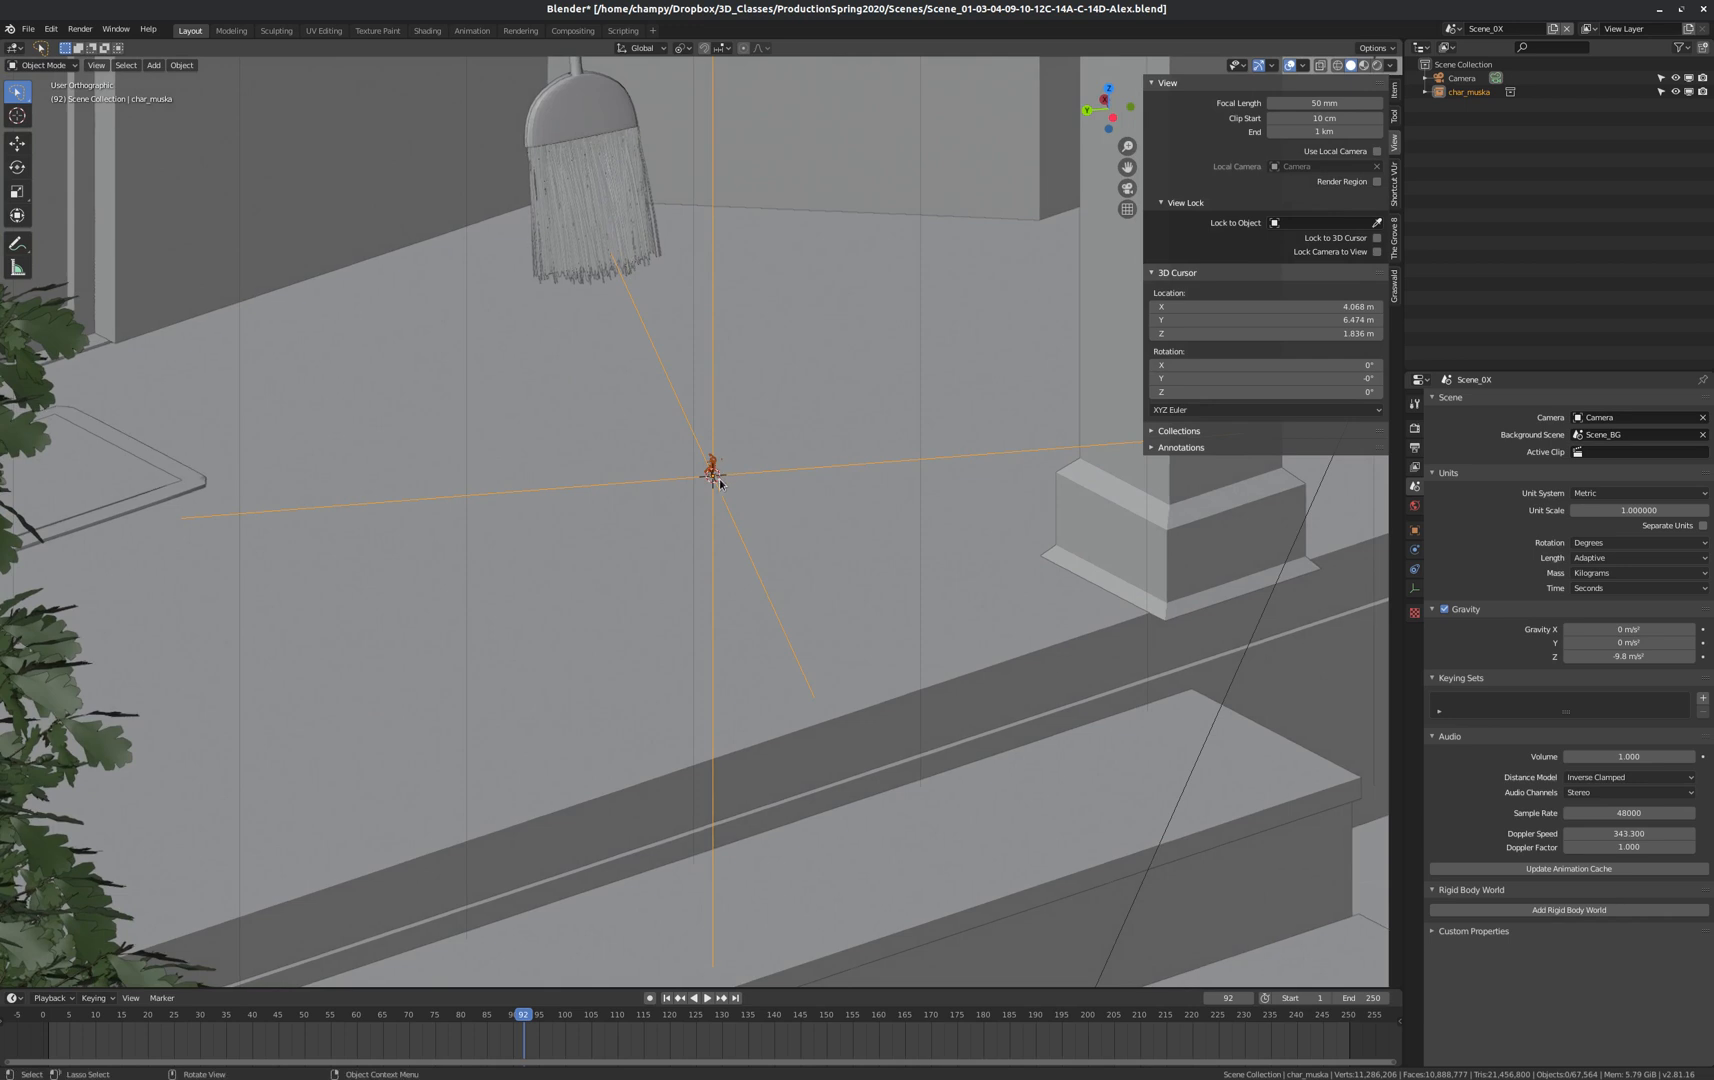
Set the display size of the char_muska empty to 5 cm.
{"action": "left_click", "coordinate": [1414, 591]}
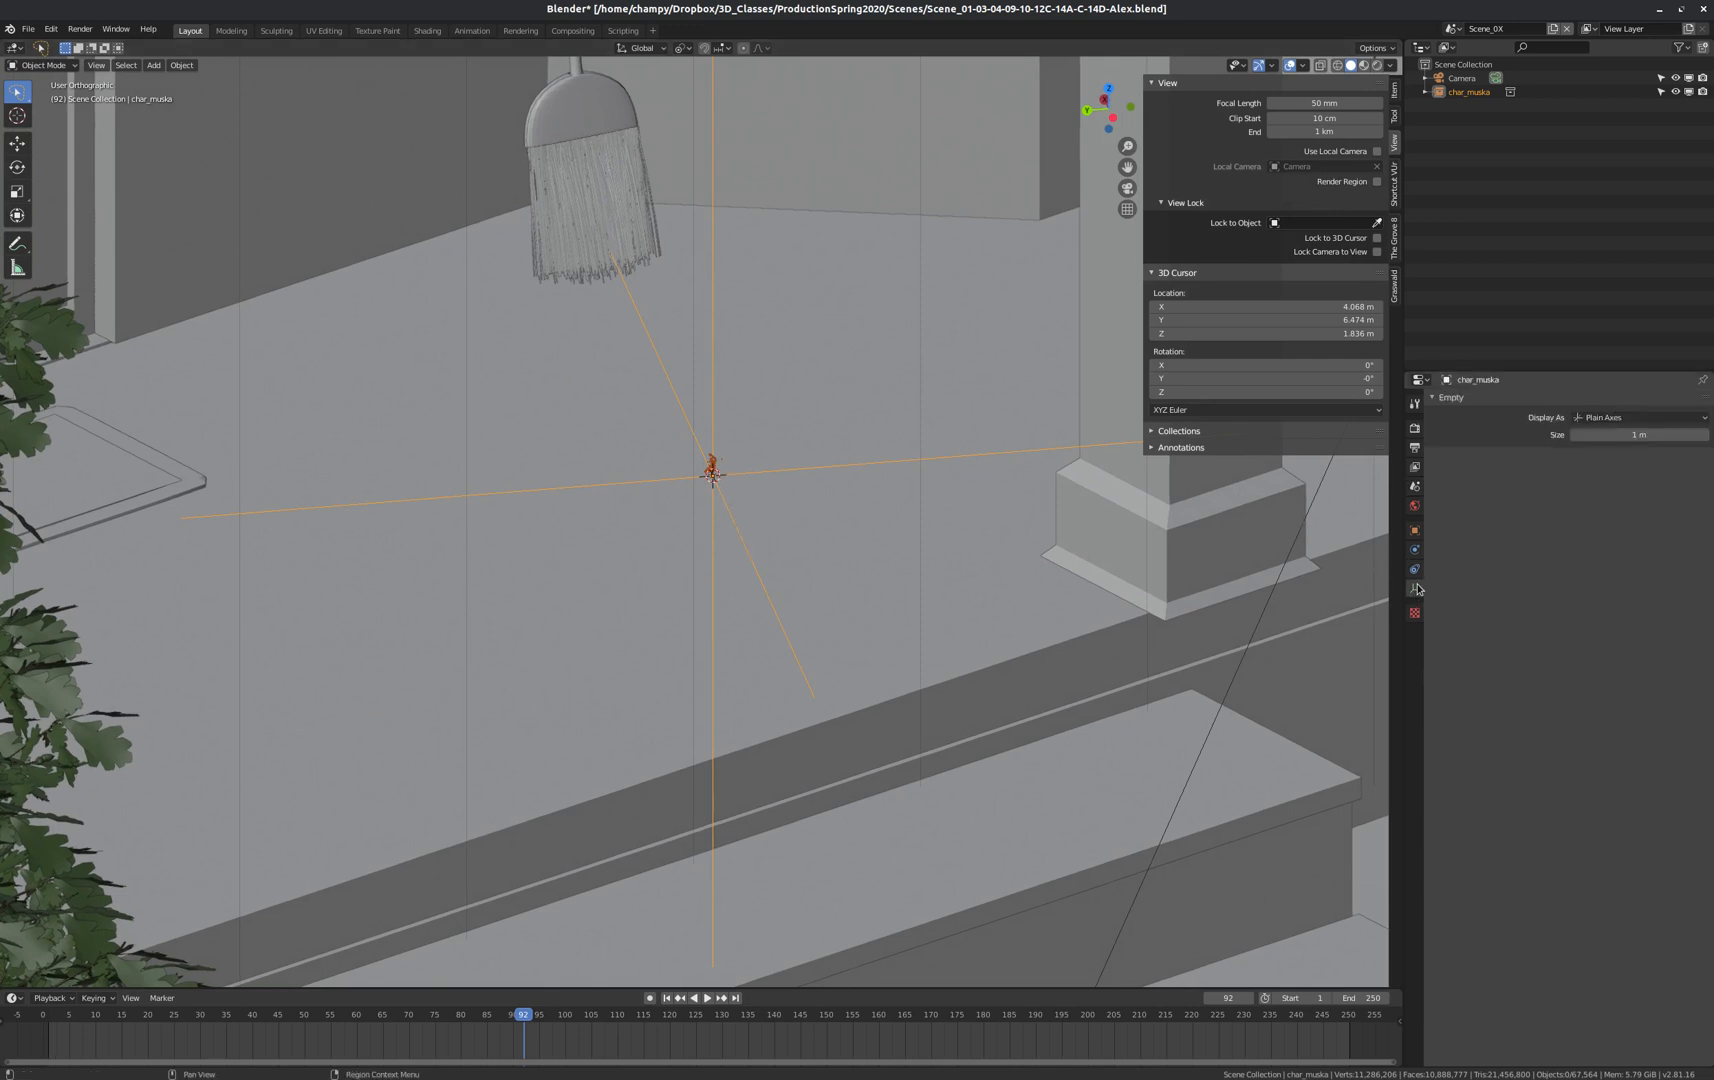
{"action": "left_click", "coordinate": [1630, 435]}
{"action": "type", "text": "5 cm"}
{"action": "key", "text": "Return"}
Frame char_muska and examine the character together with its resized empty axes, from close up and from farther away.
{"action": "key", "text": "KP_Decimal"}
{"action": "scroll", "coordinate": [712, 472], "scroll_direction": "up", "scroll_amount": 7}
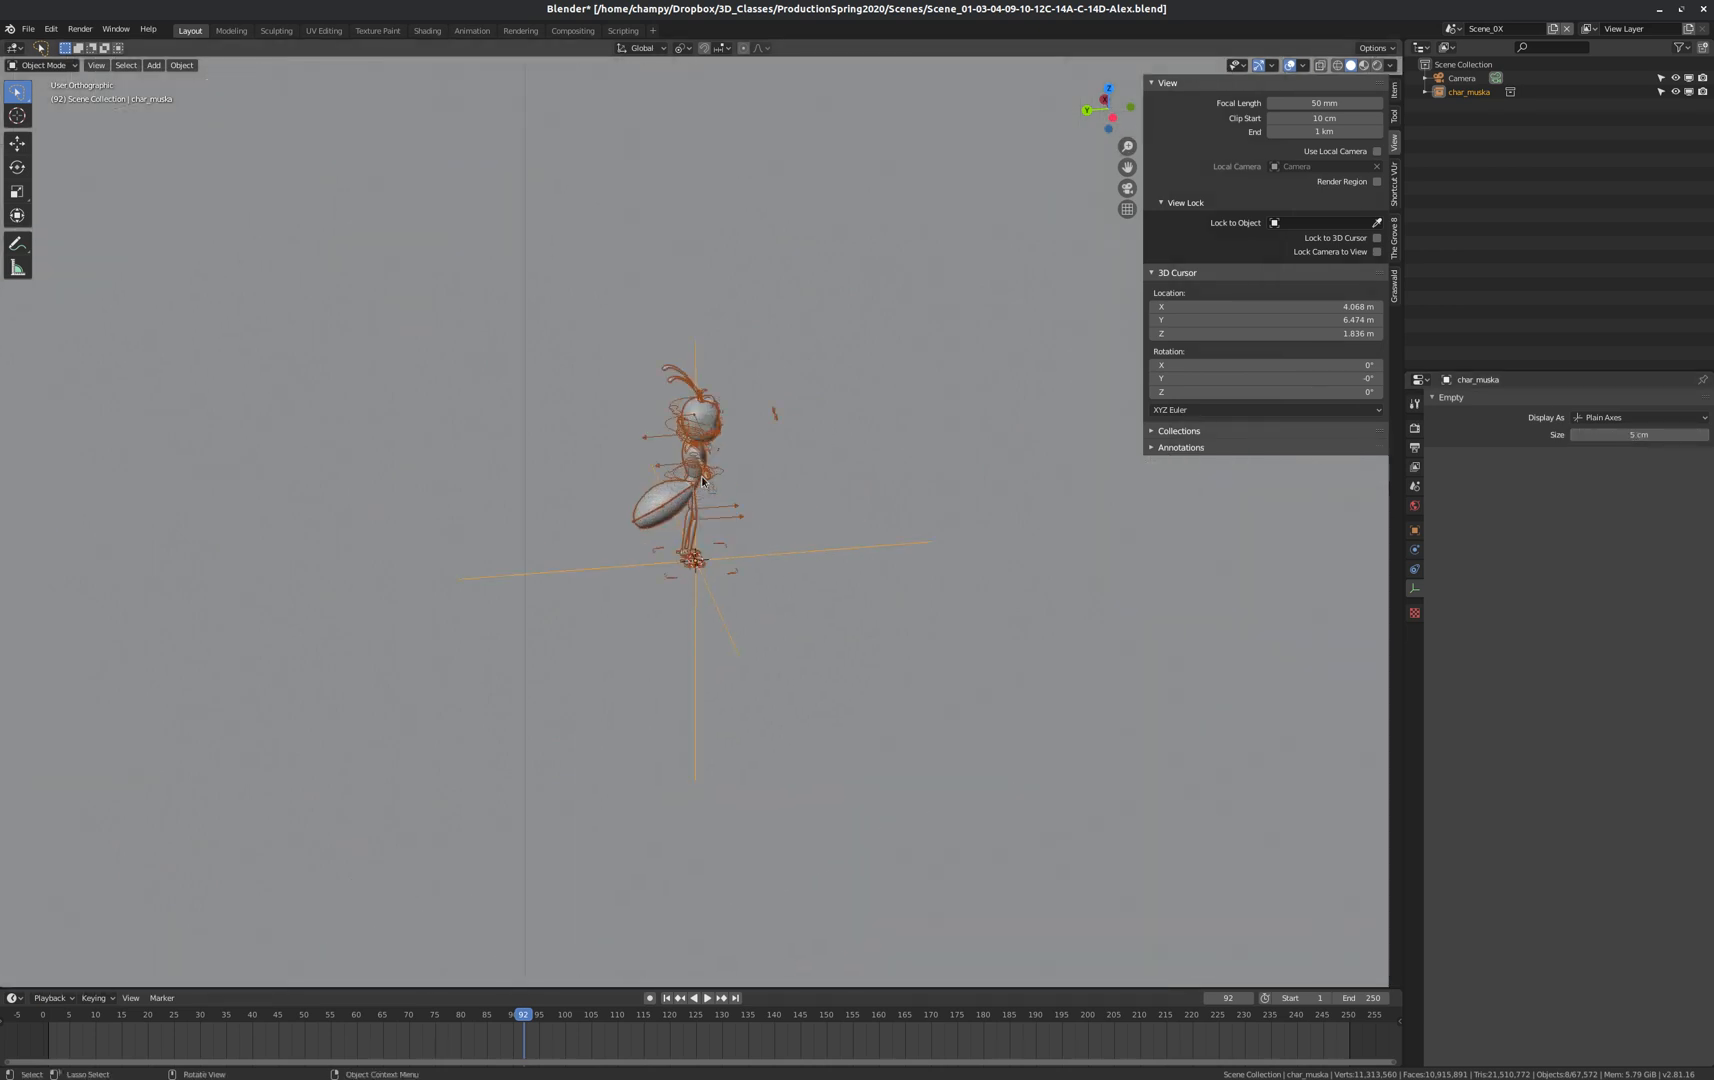
{"action": "scroll", "coordinate": [745, 498], "scroll_direction": "down", "scroll_amount": 12}
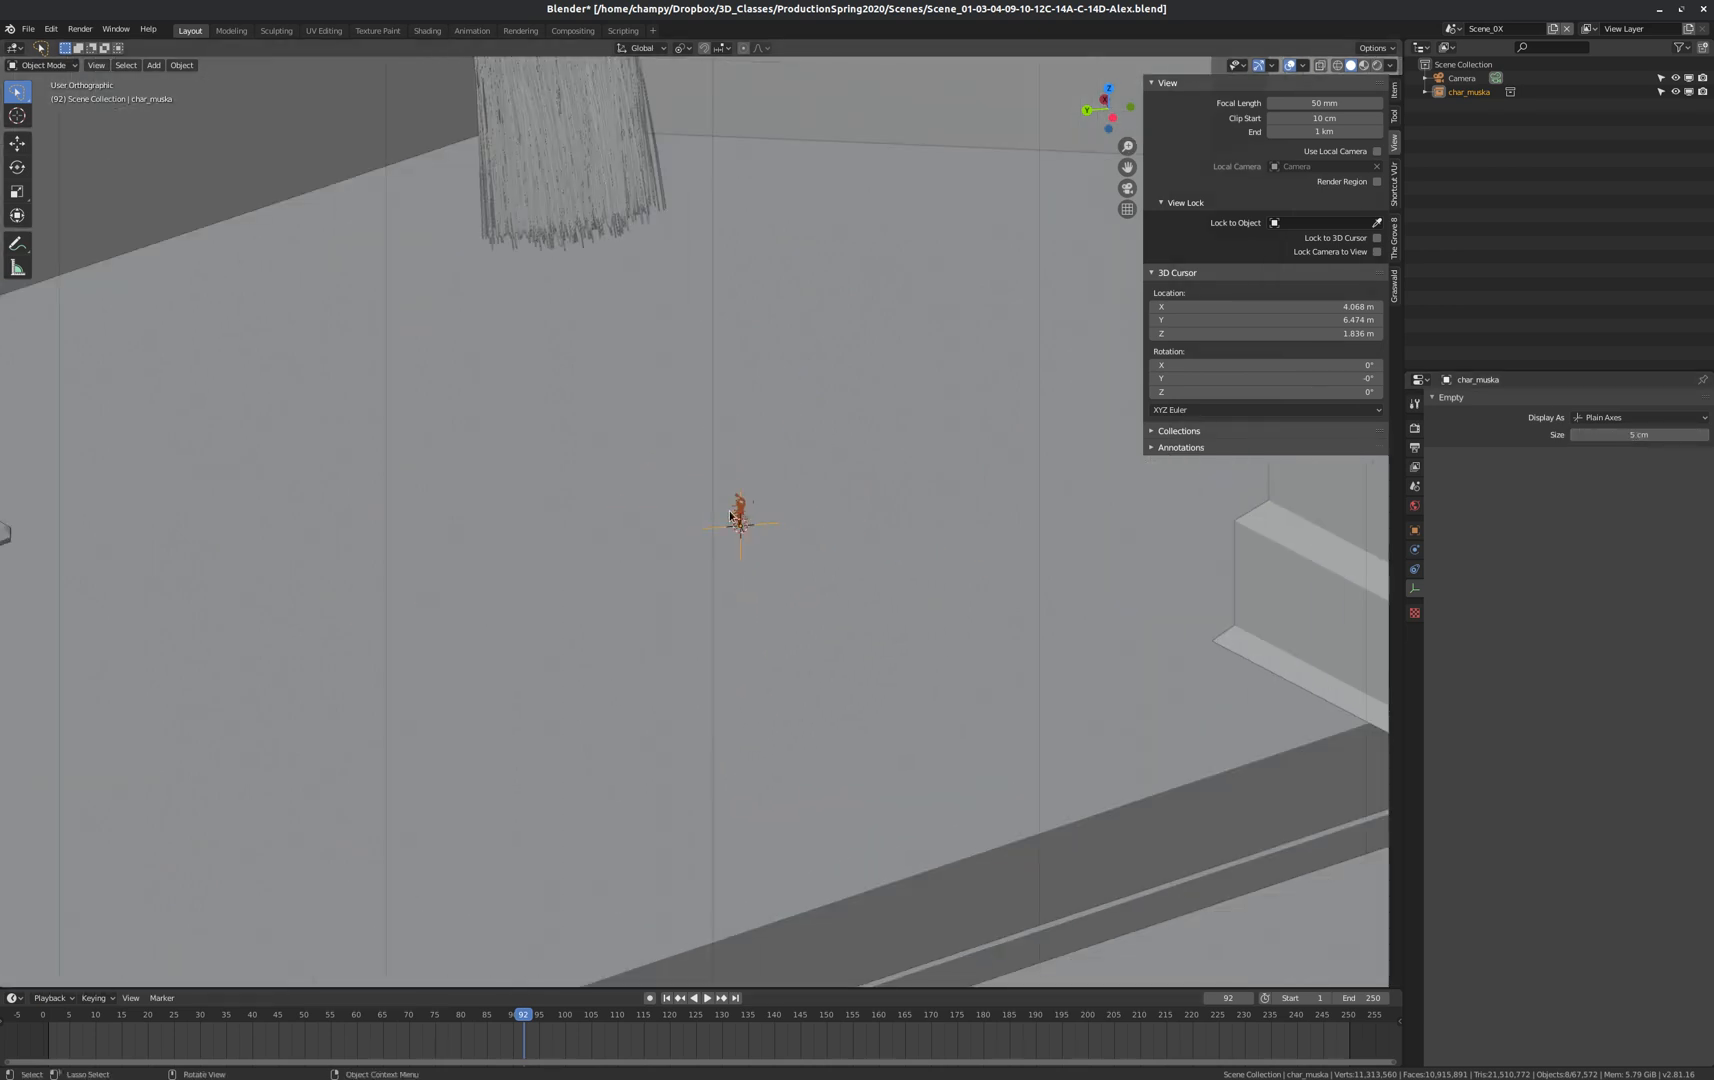
{"action": "scroll", "coordinate": [735, 514], "scroll_direction": "up", "scroll_amount": 5}
{"action": "scroll", "coordinate": [800, 507], "scroll_direction": "down", "scroll_amount": 4}
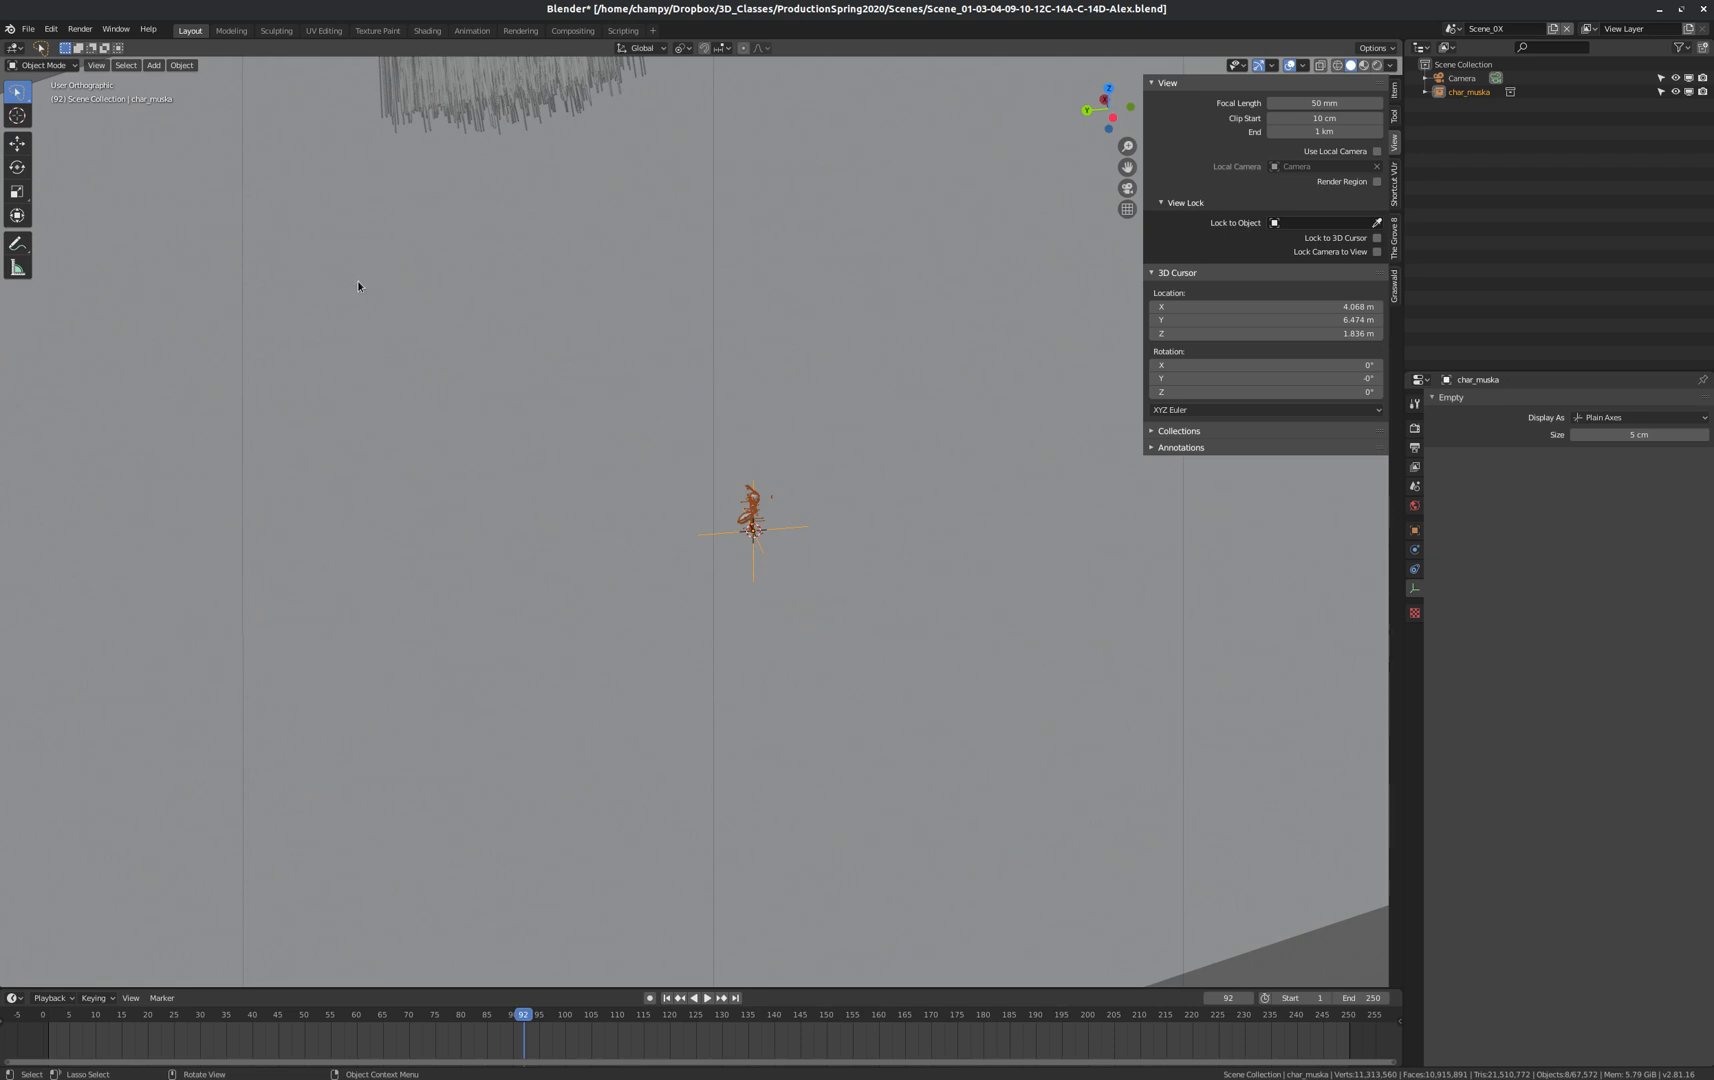
{"action": "scroll", "coordinate": [358, 283], "scroll_direction": "down", "scroll_amount": 1}
{"action": "scroll", "coordinate": [704, 464], "scroll_direction": "up", "scroll_amount": 12}
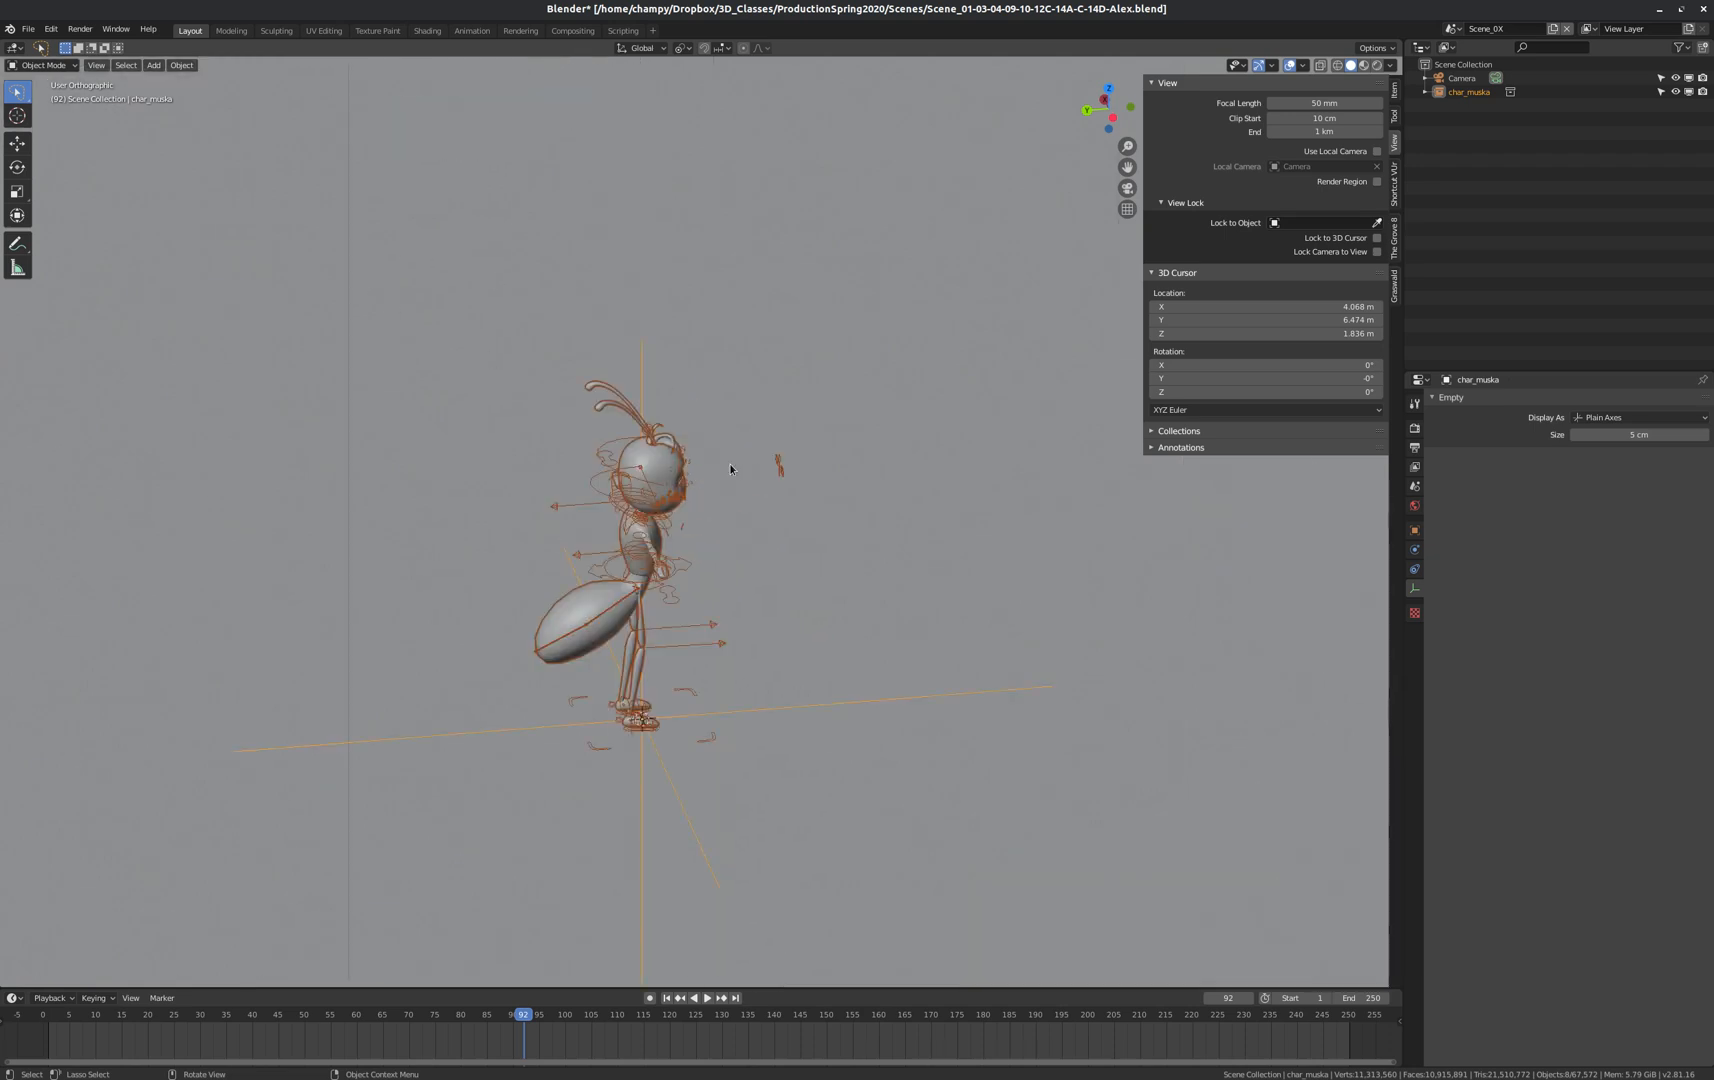
{"action": "mouse_move", "coordinate": [730, 468]}
{"action": "middle_mouse_down"}
{"action": "mouse_move", "coordinate": [620, 458]}
{"action": "mouse_move", "coordinate": [716, 454]}
{"action": "middle_mouse_up"}
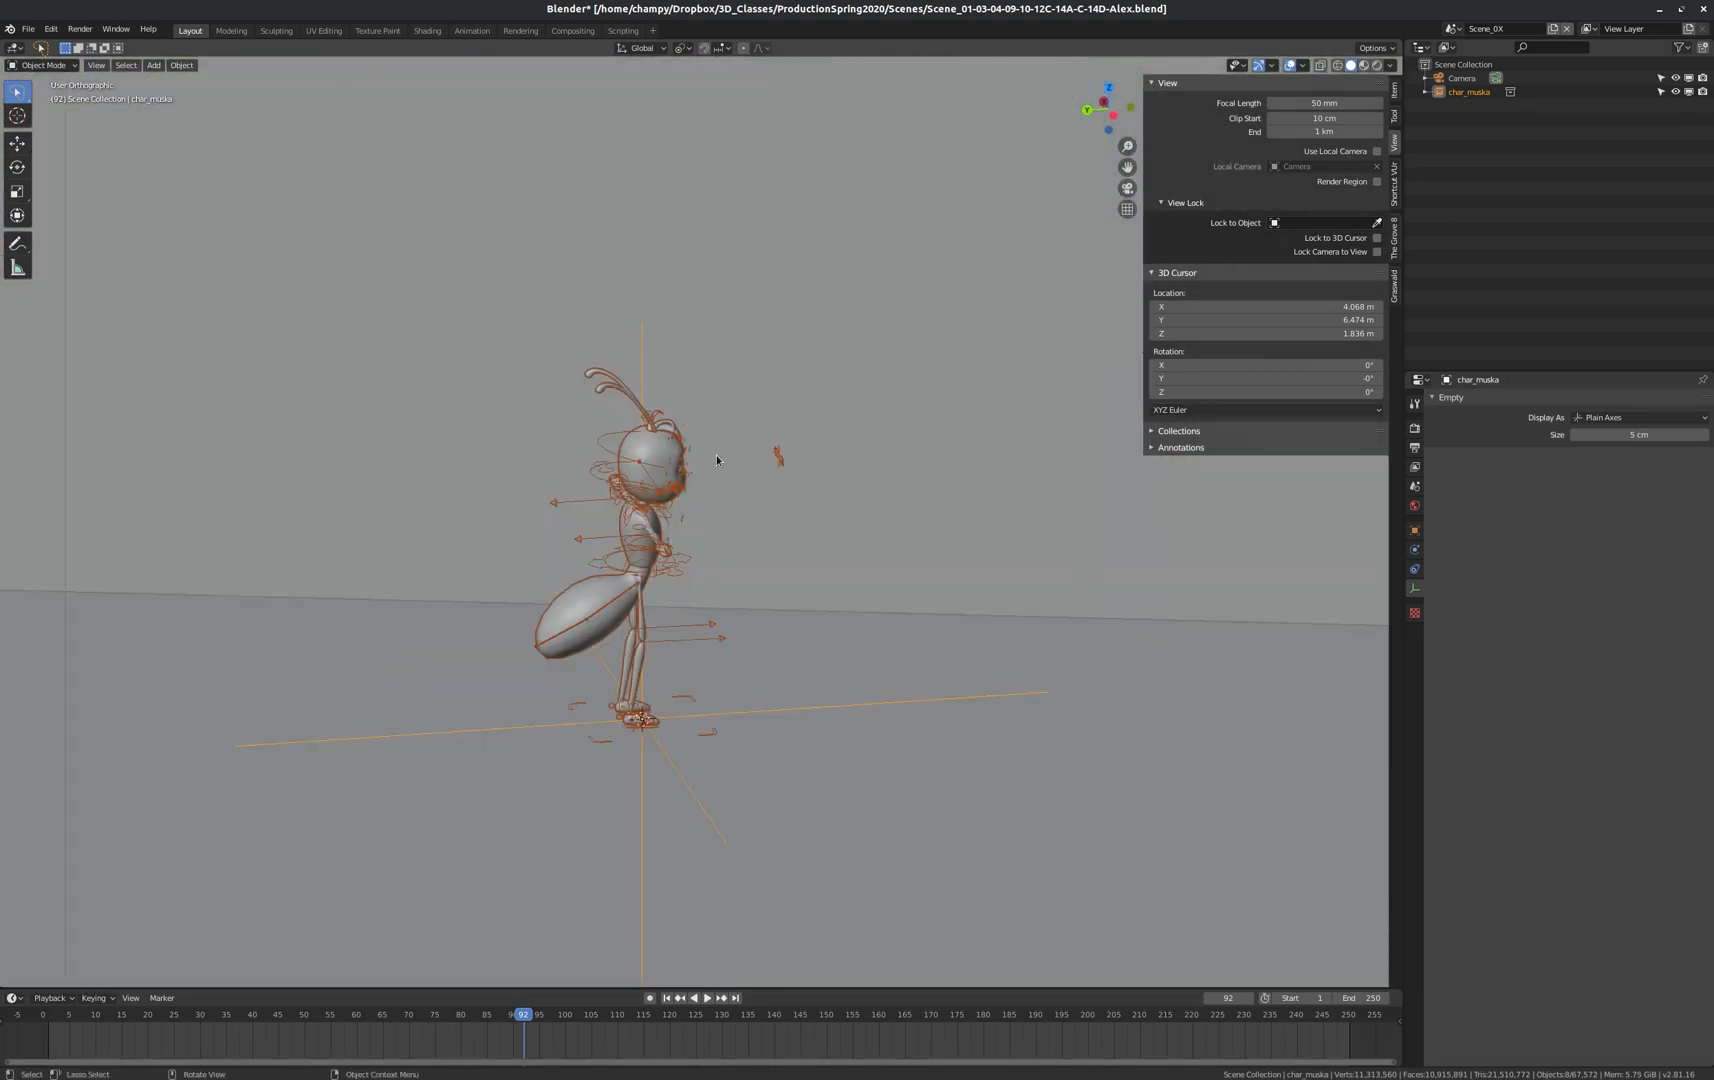
Switch to Scene_BG and turn off viewport display for the Grove and Grove.001 collections inside Grounds.
{"action": "scroll", "coordinate": [715, 458], "scroll_direction": "down", "scroll_amount": 10}
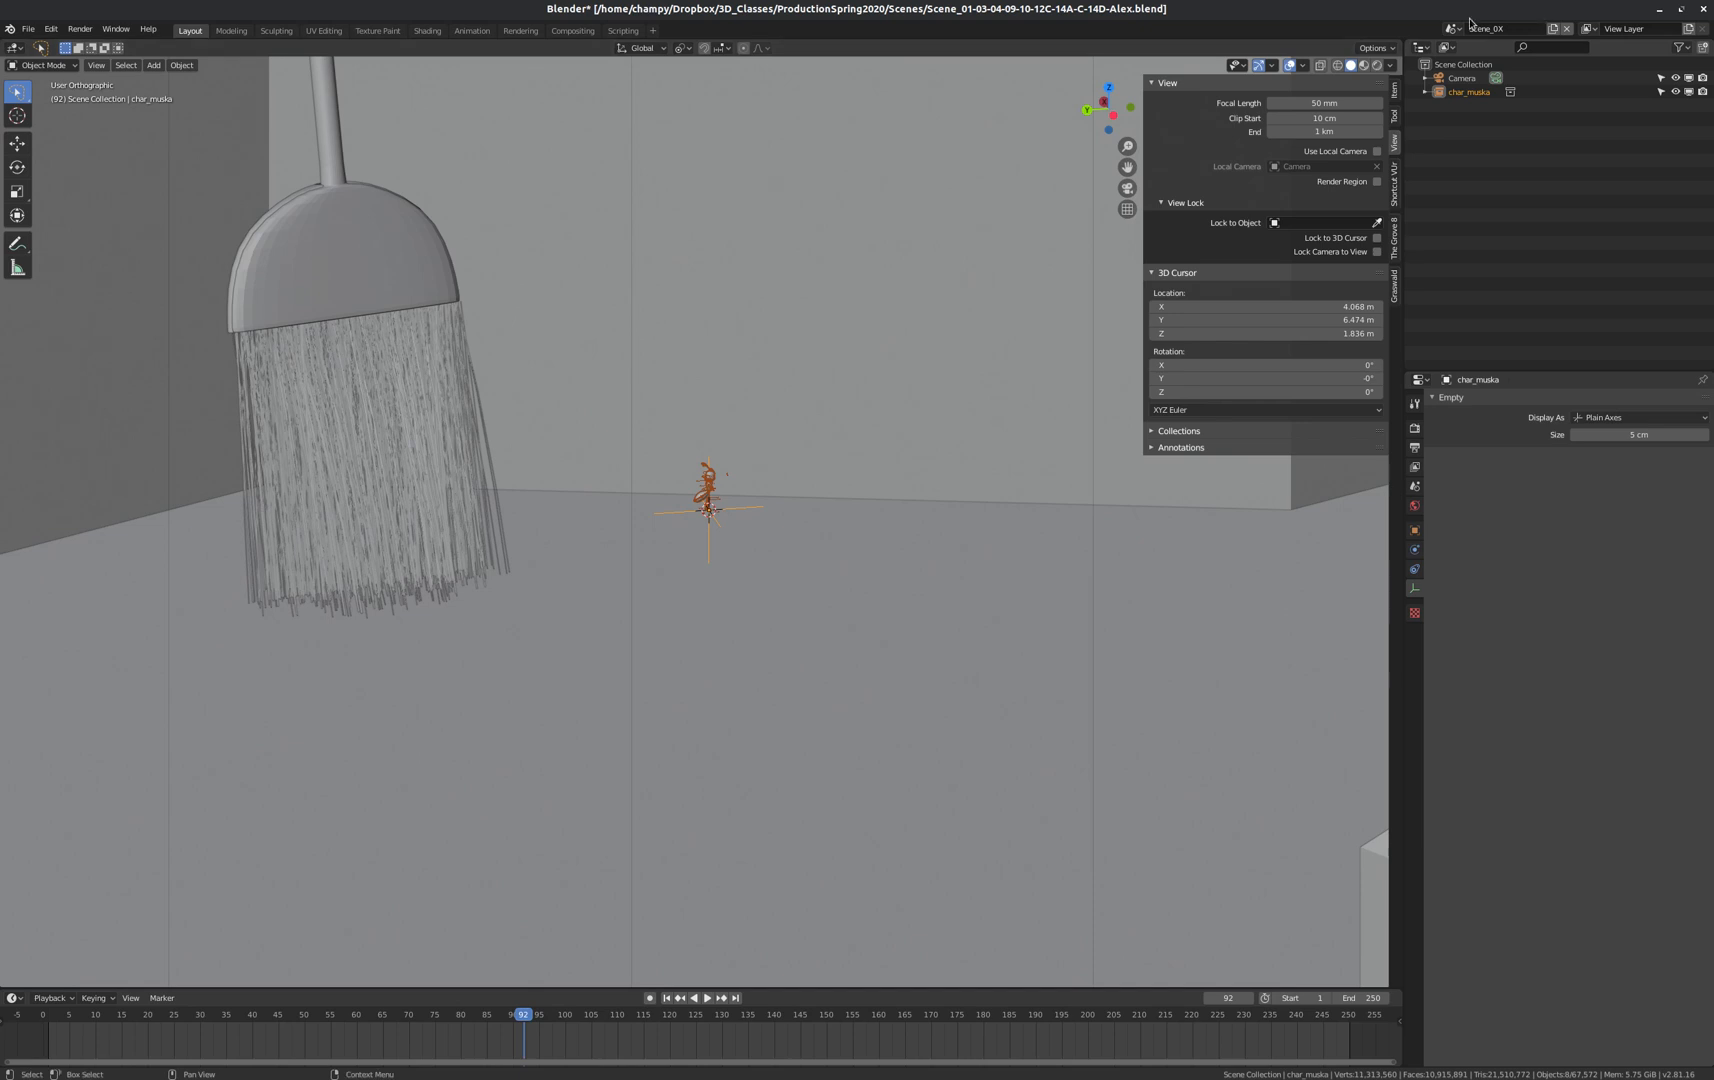
{"action": "left_click", "coordinate": [1453, 28]}
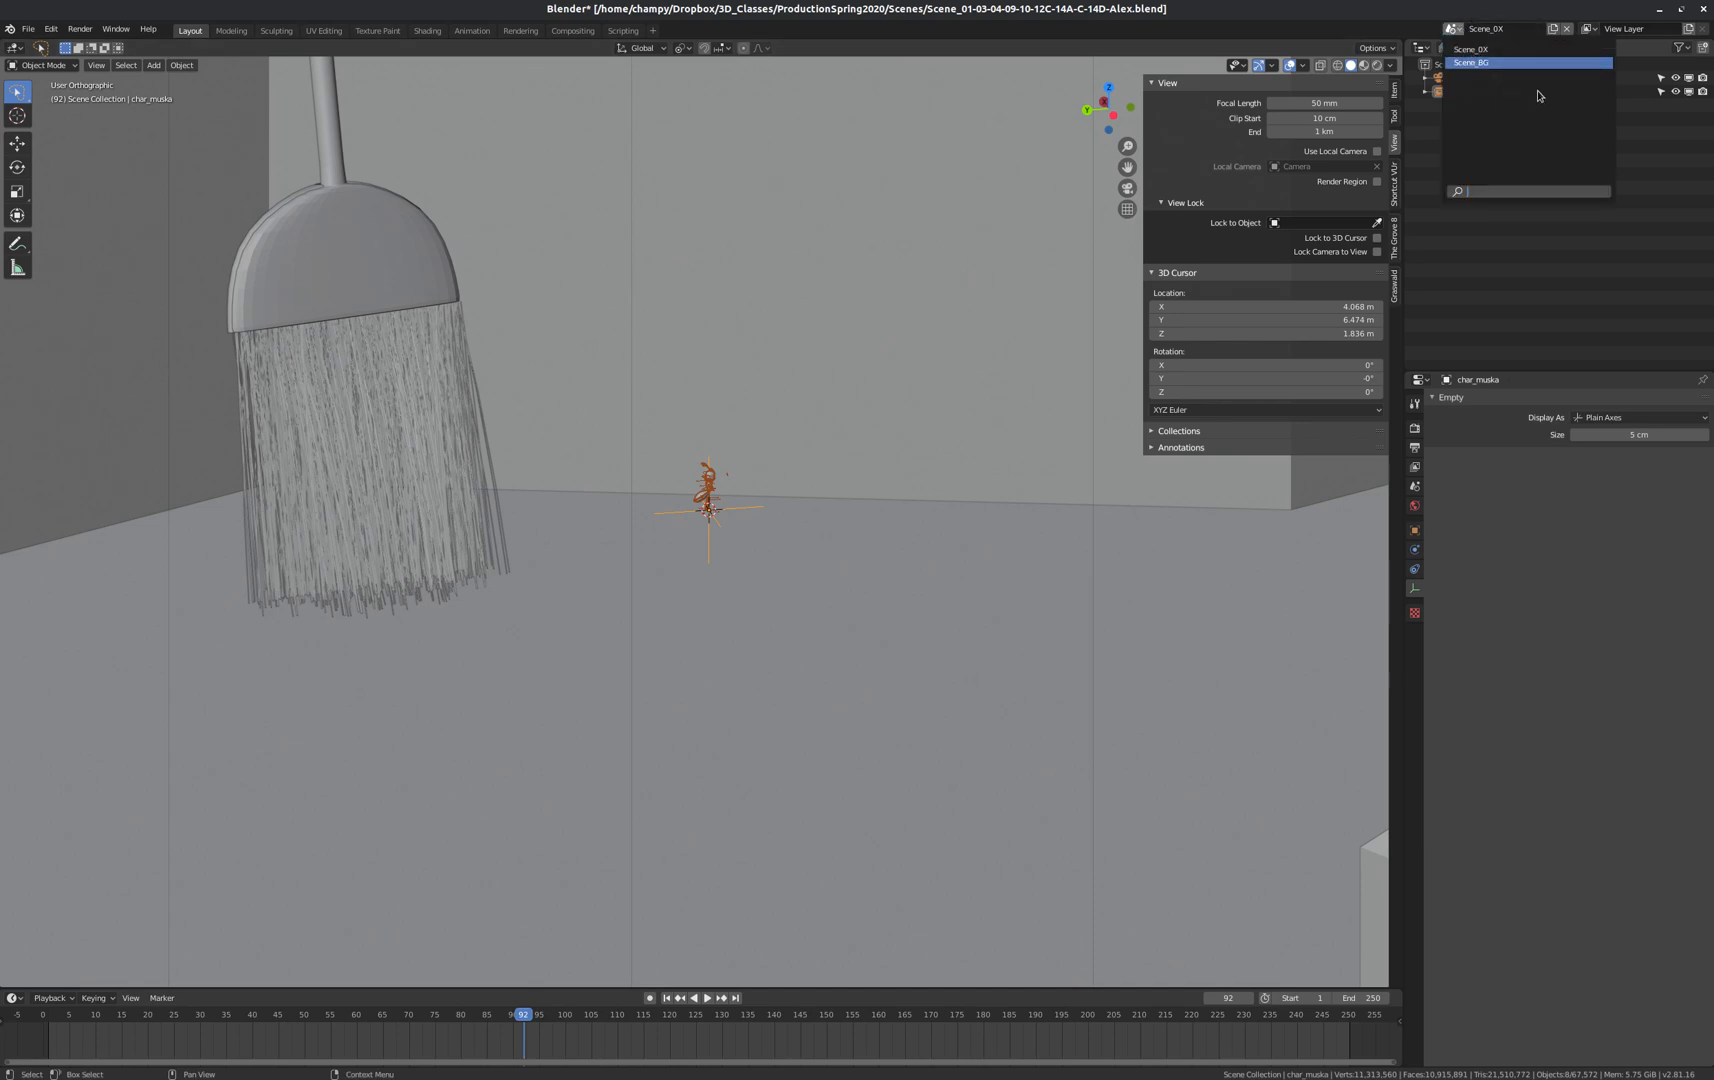
{"action": "key", "text": "Return"}
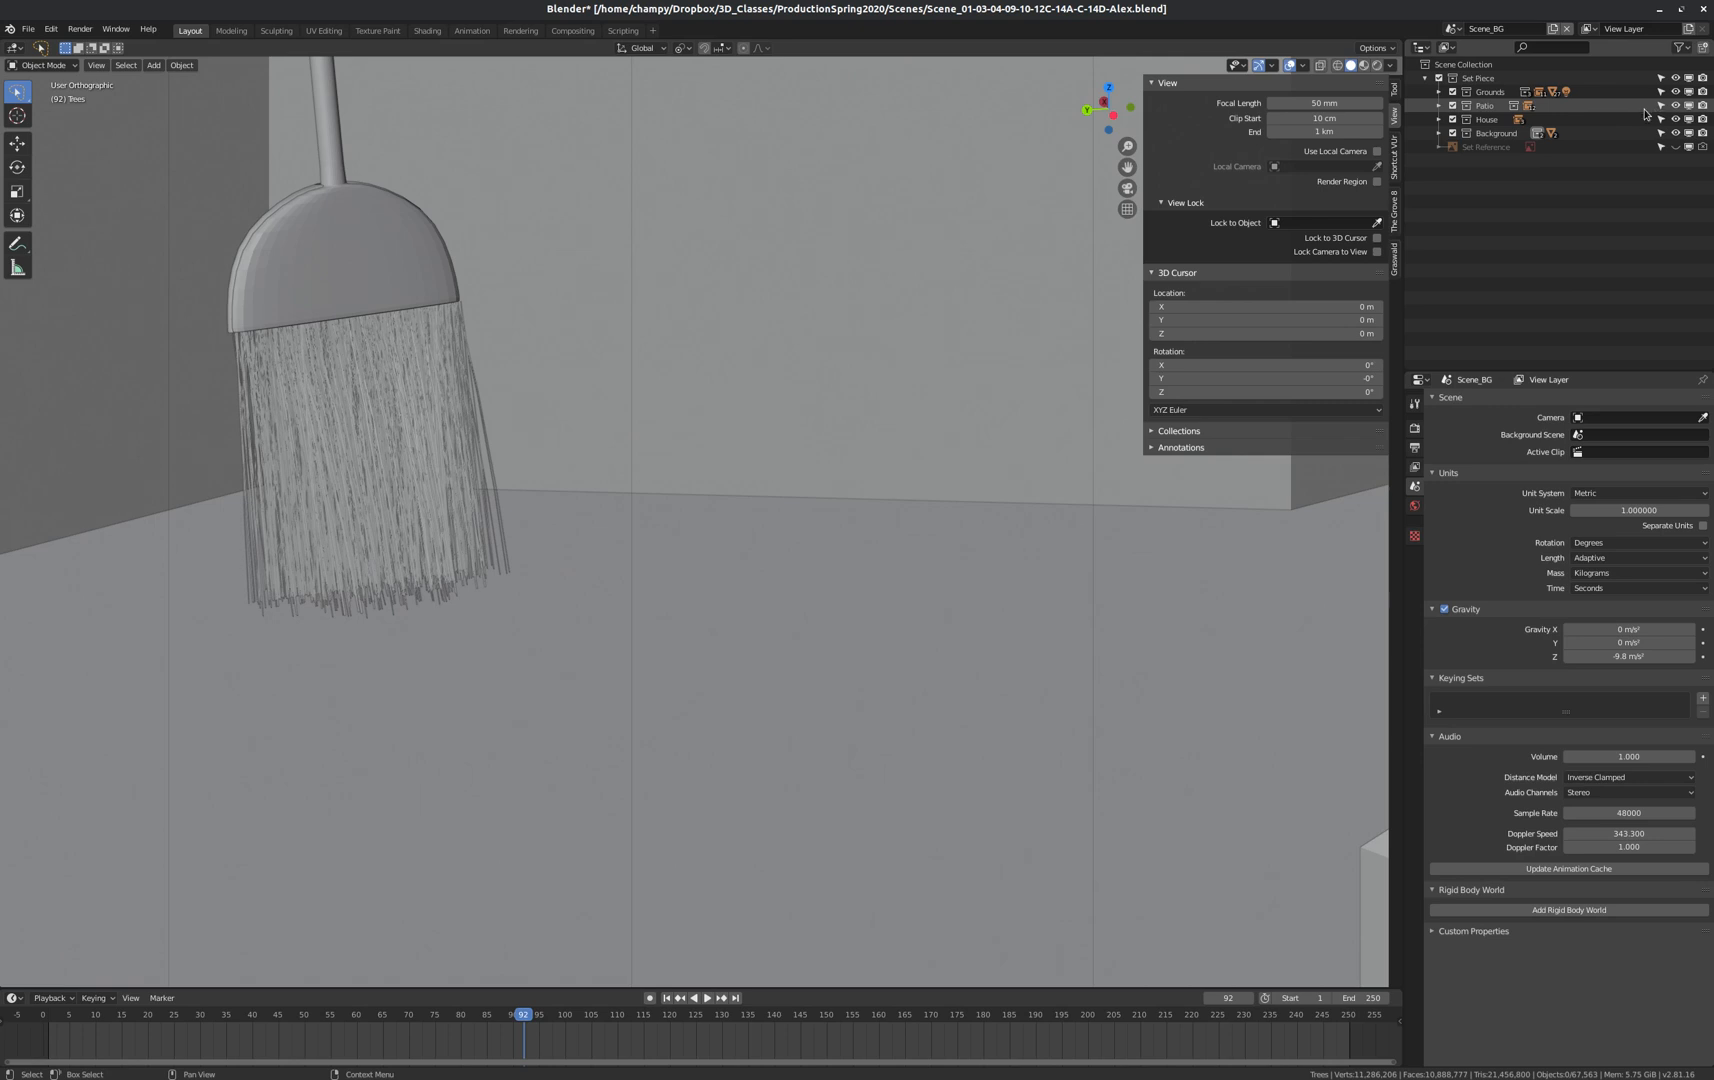
{"action": "left_click", "coordinate": [1439, 91]}
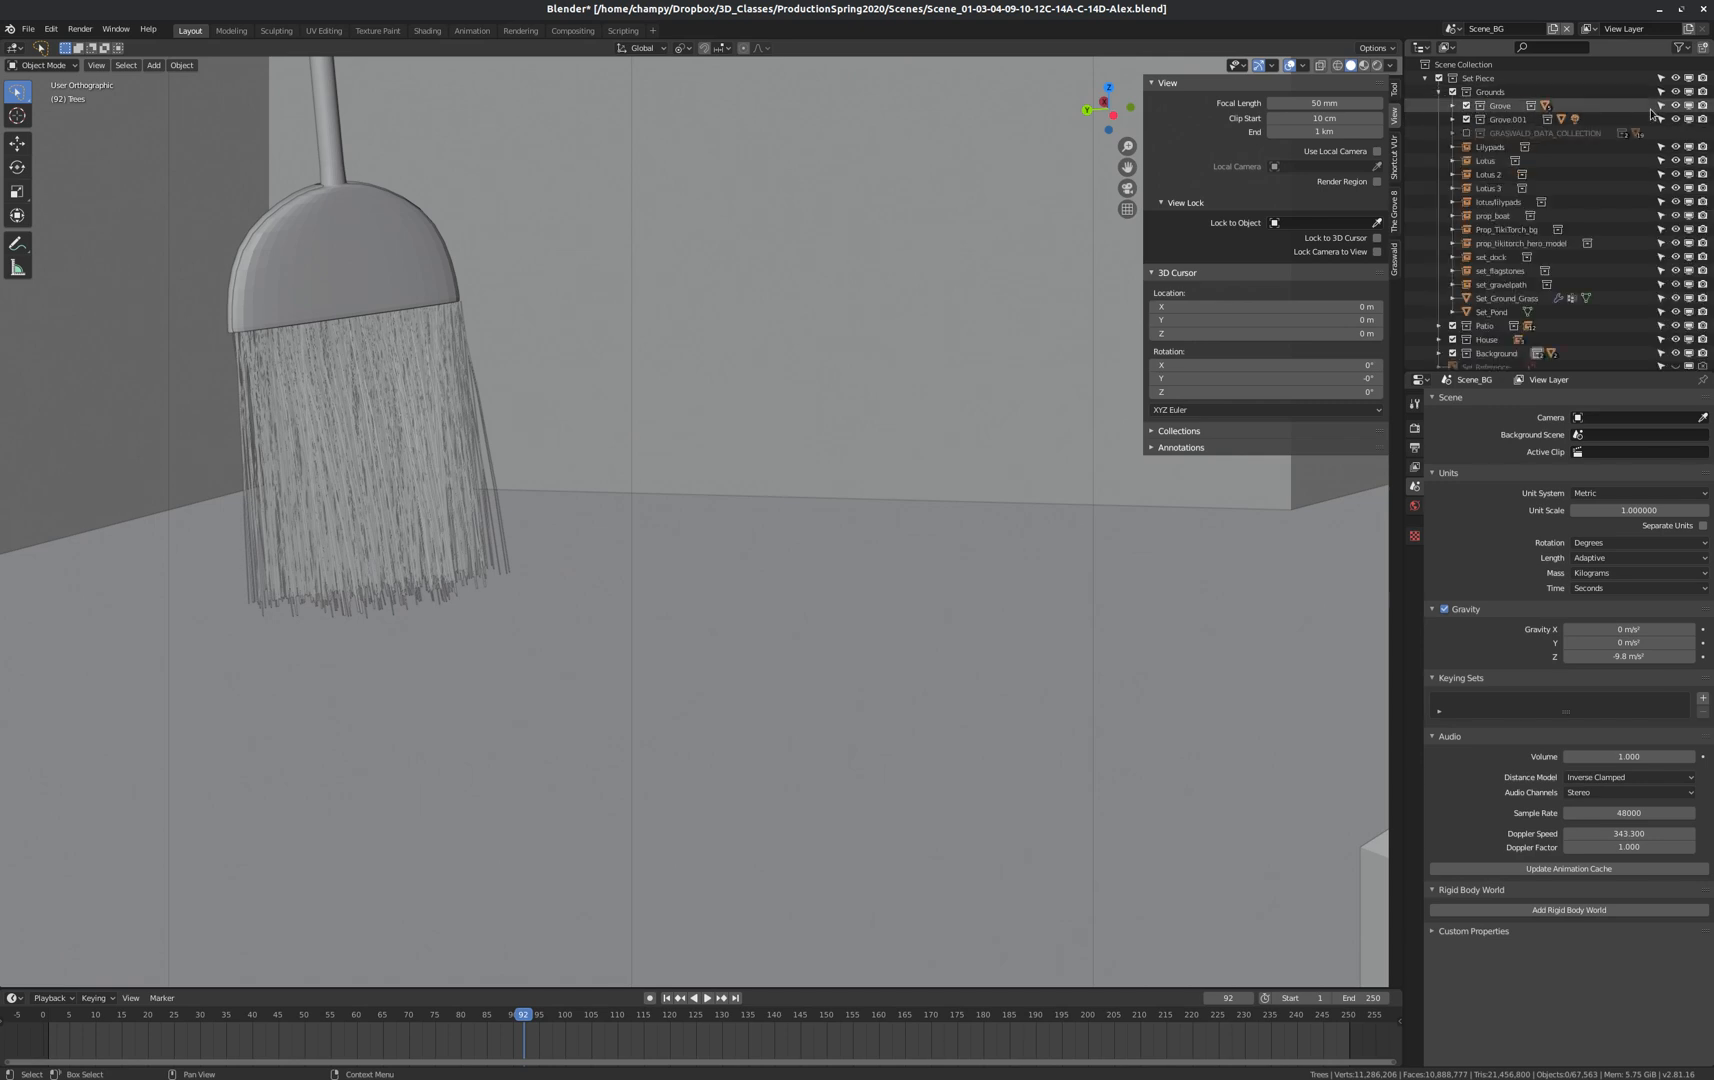
{"action": "left_click", "coordinate": [1689, 105]}
{"action": "left_click", "coordinate": [1689, 119]}
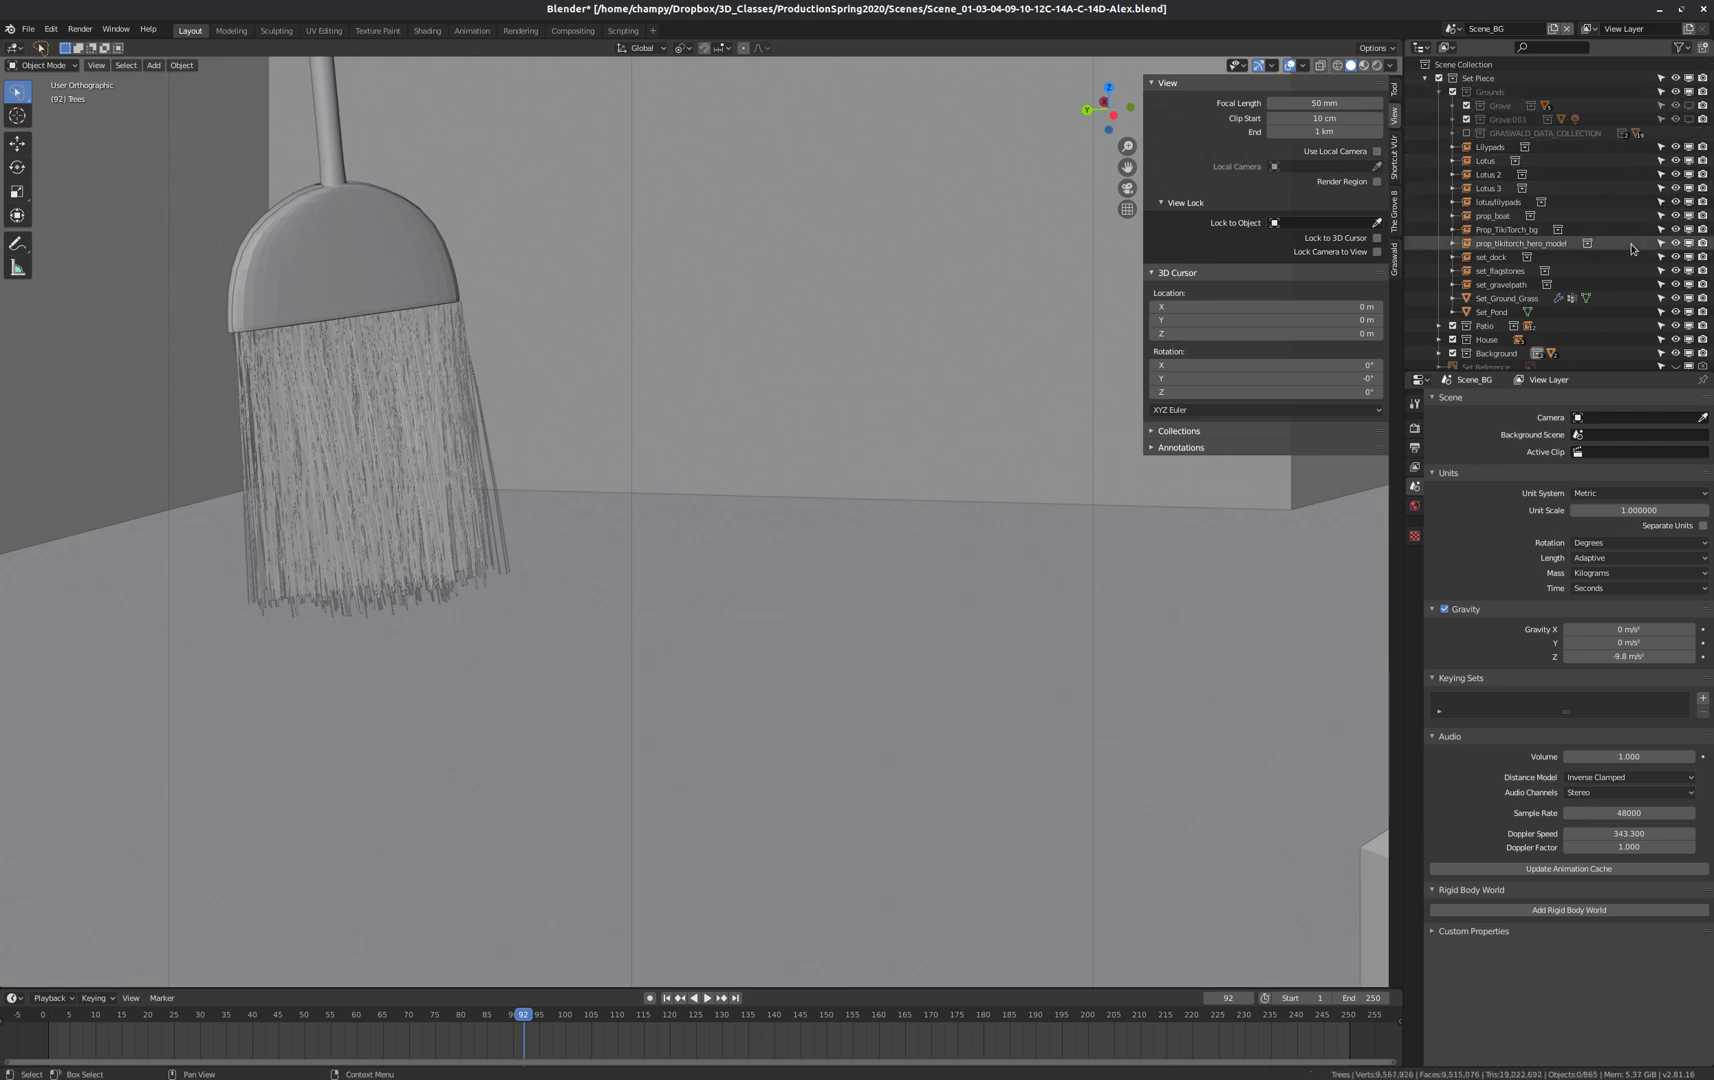
Collapse the Grounds and Set Piece collections and switch back to Scene_0X.
{"action": "left_click", "coordinate": [1436, 92]}
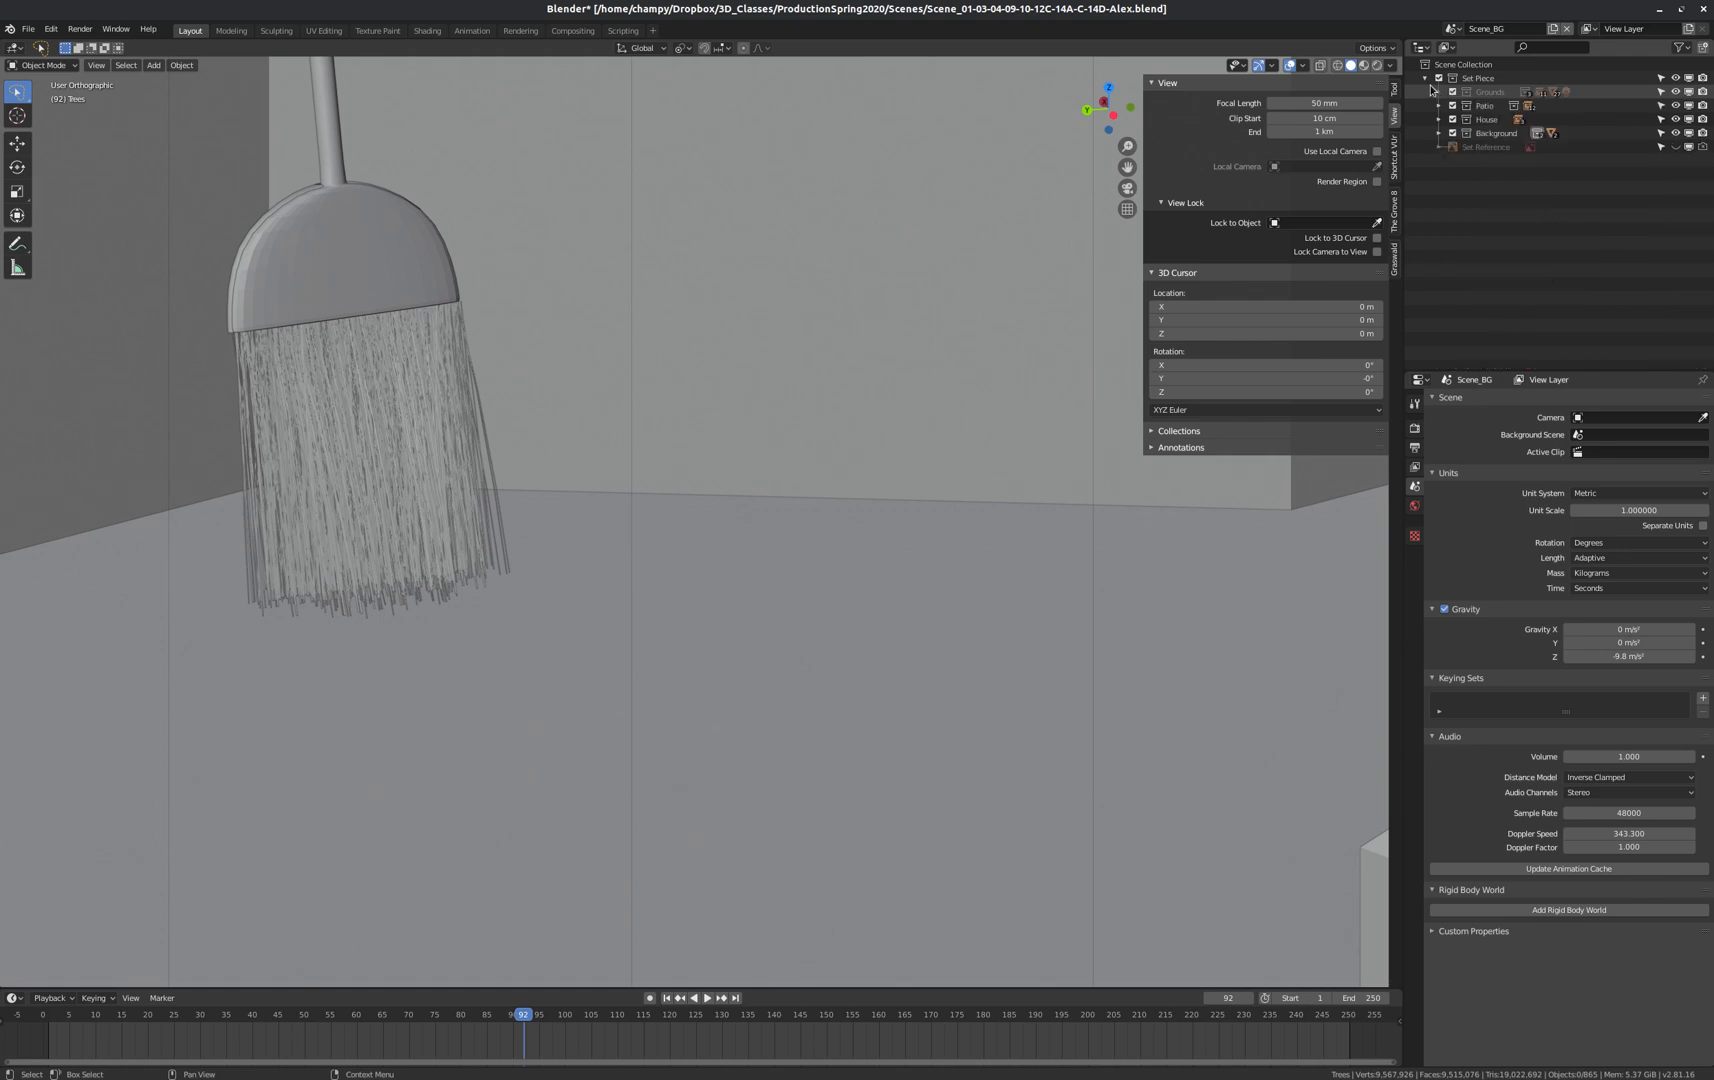
{"action": "left_click", "coordinate": [1425, 78]}
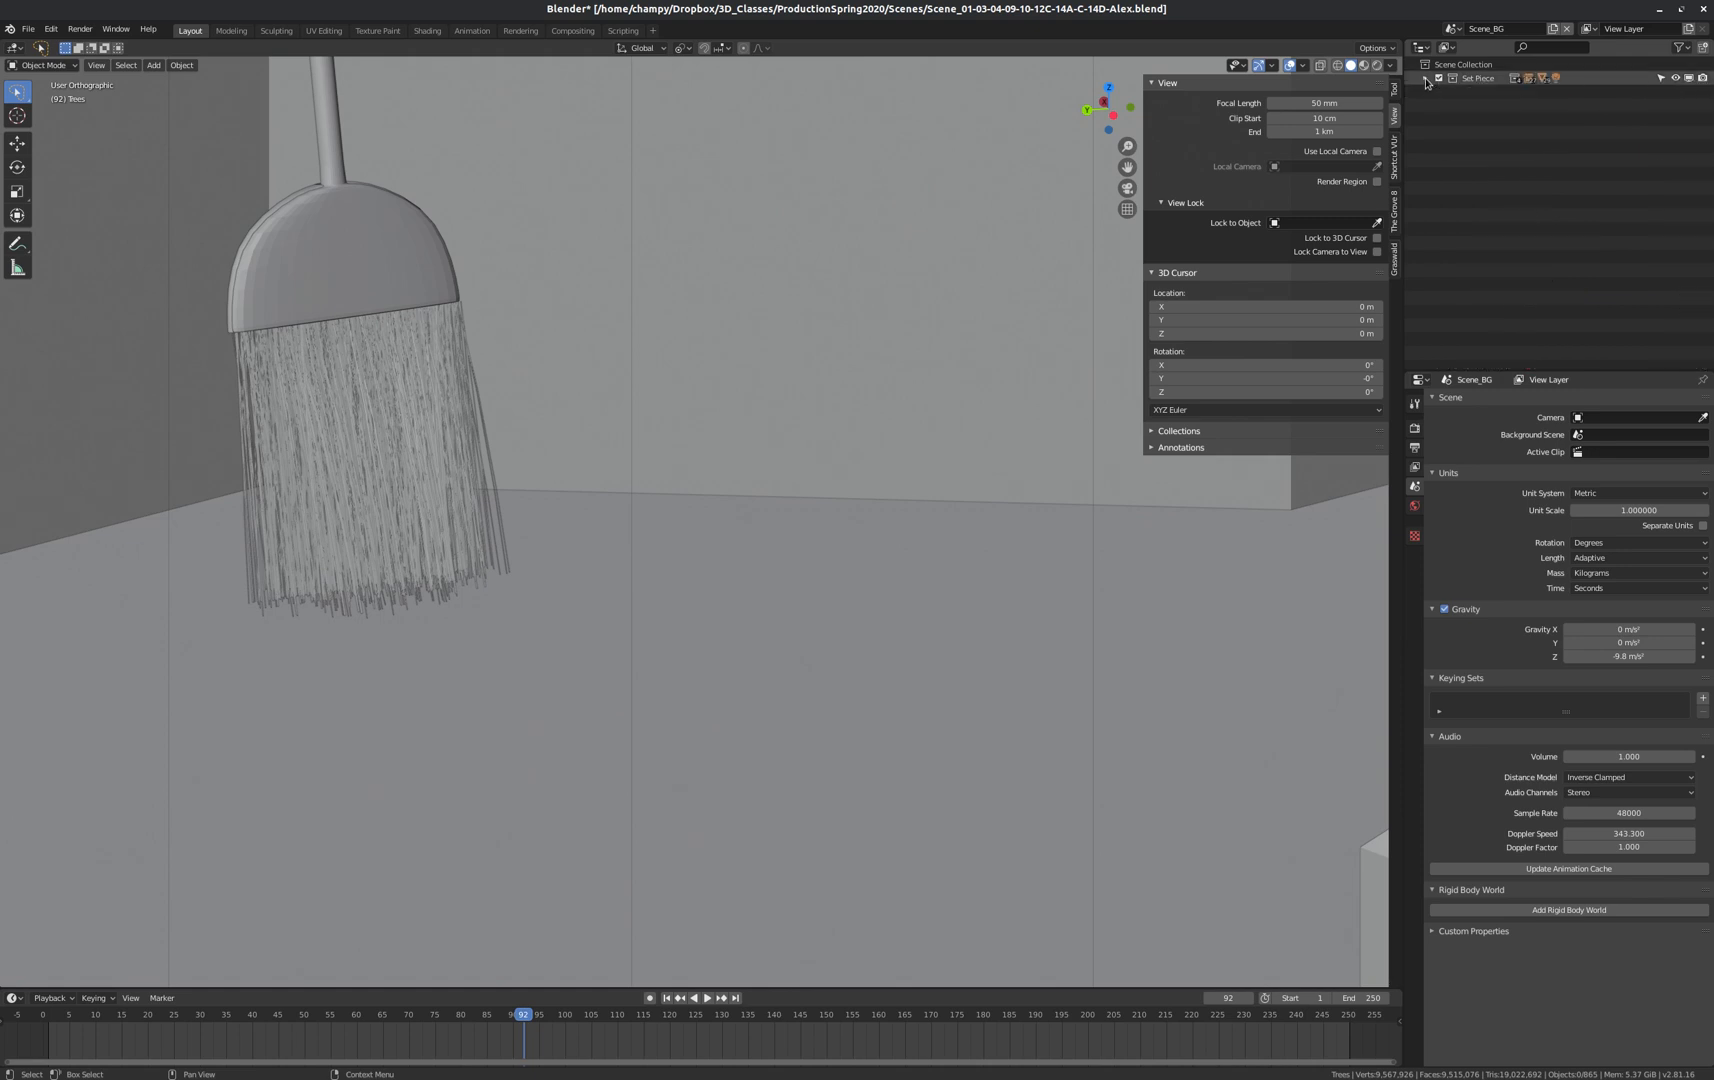
{"action": "left_click", "coordinate": [1452, 28]}
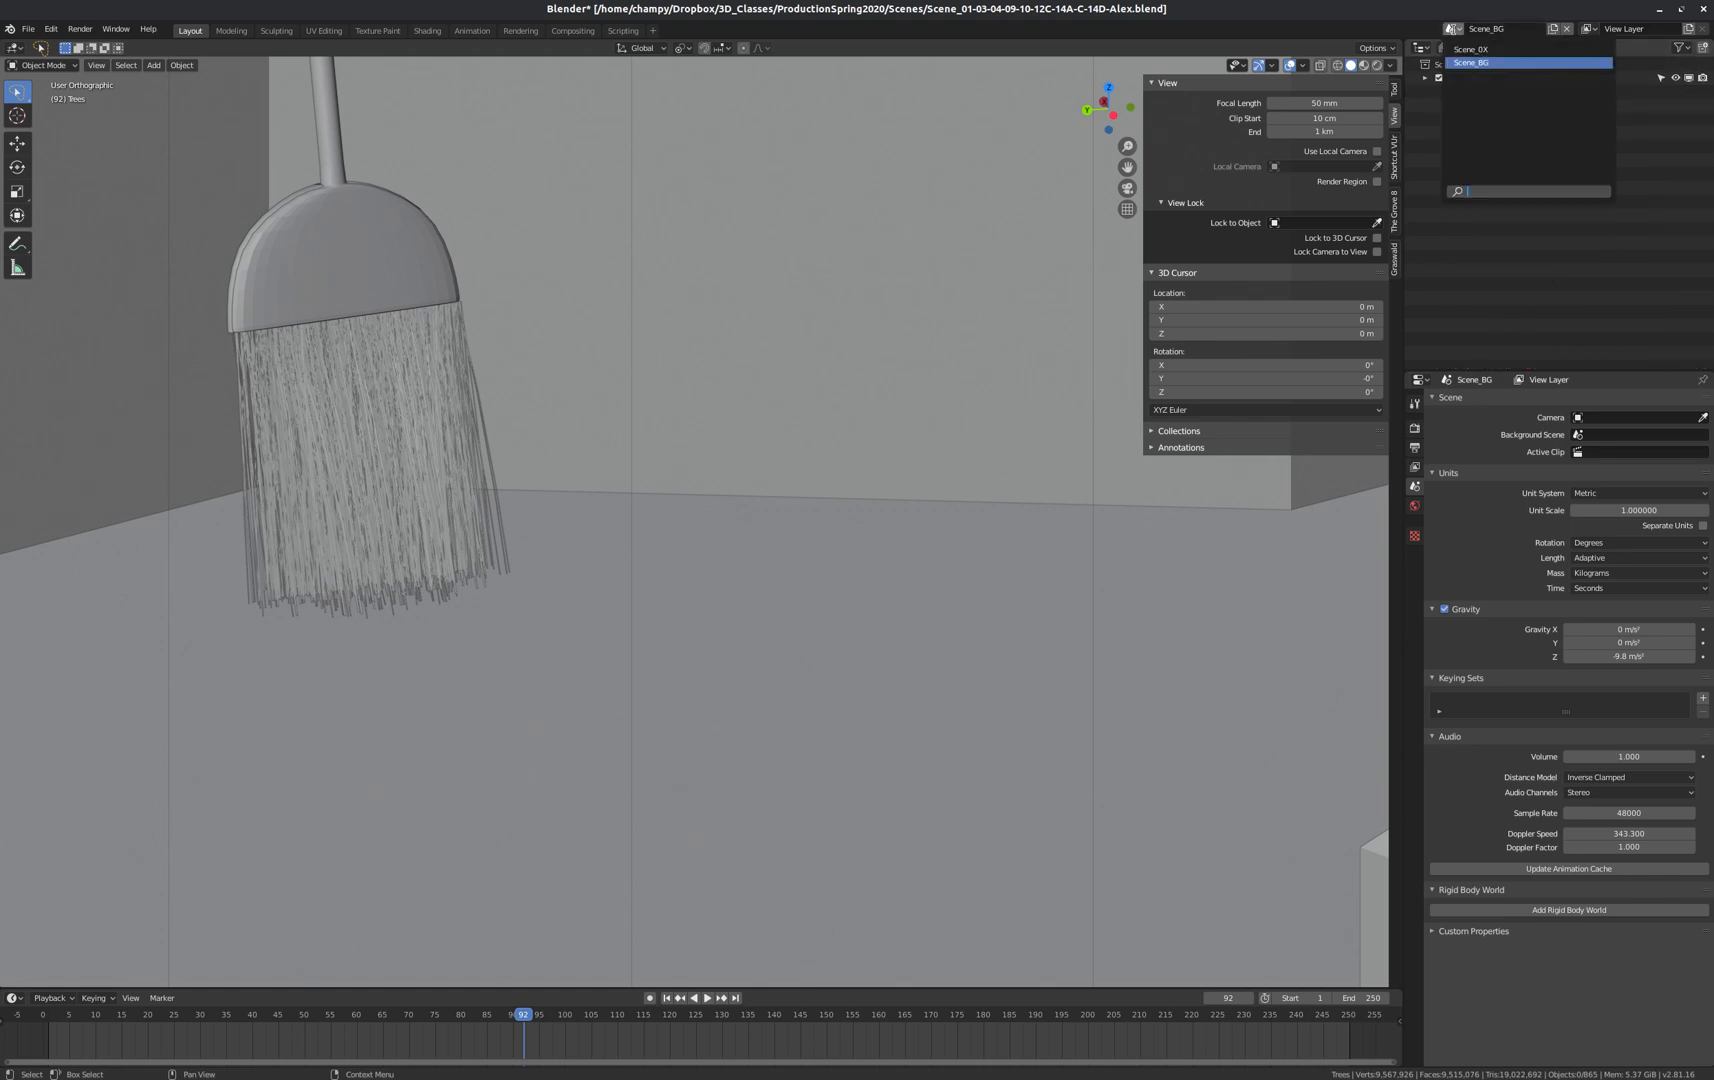
{"action": "left_click", "coordinate": [1497, 48]}
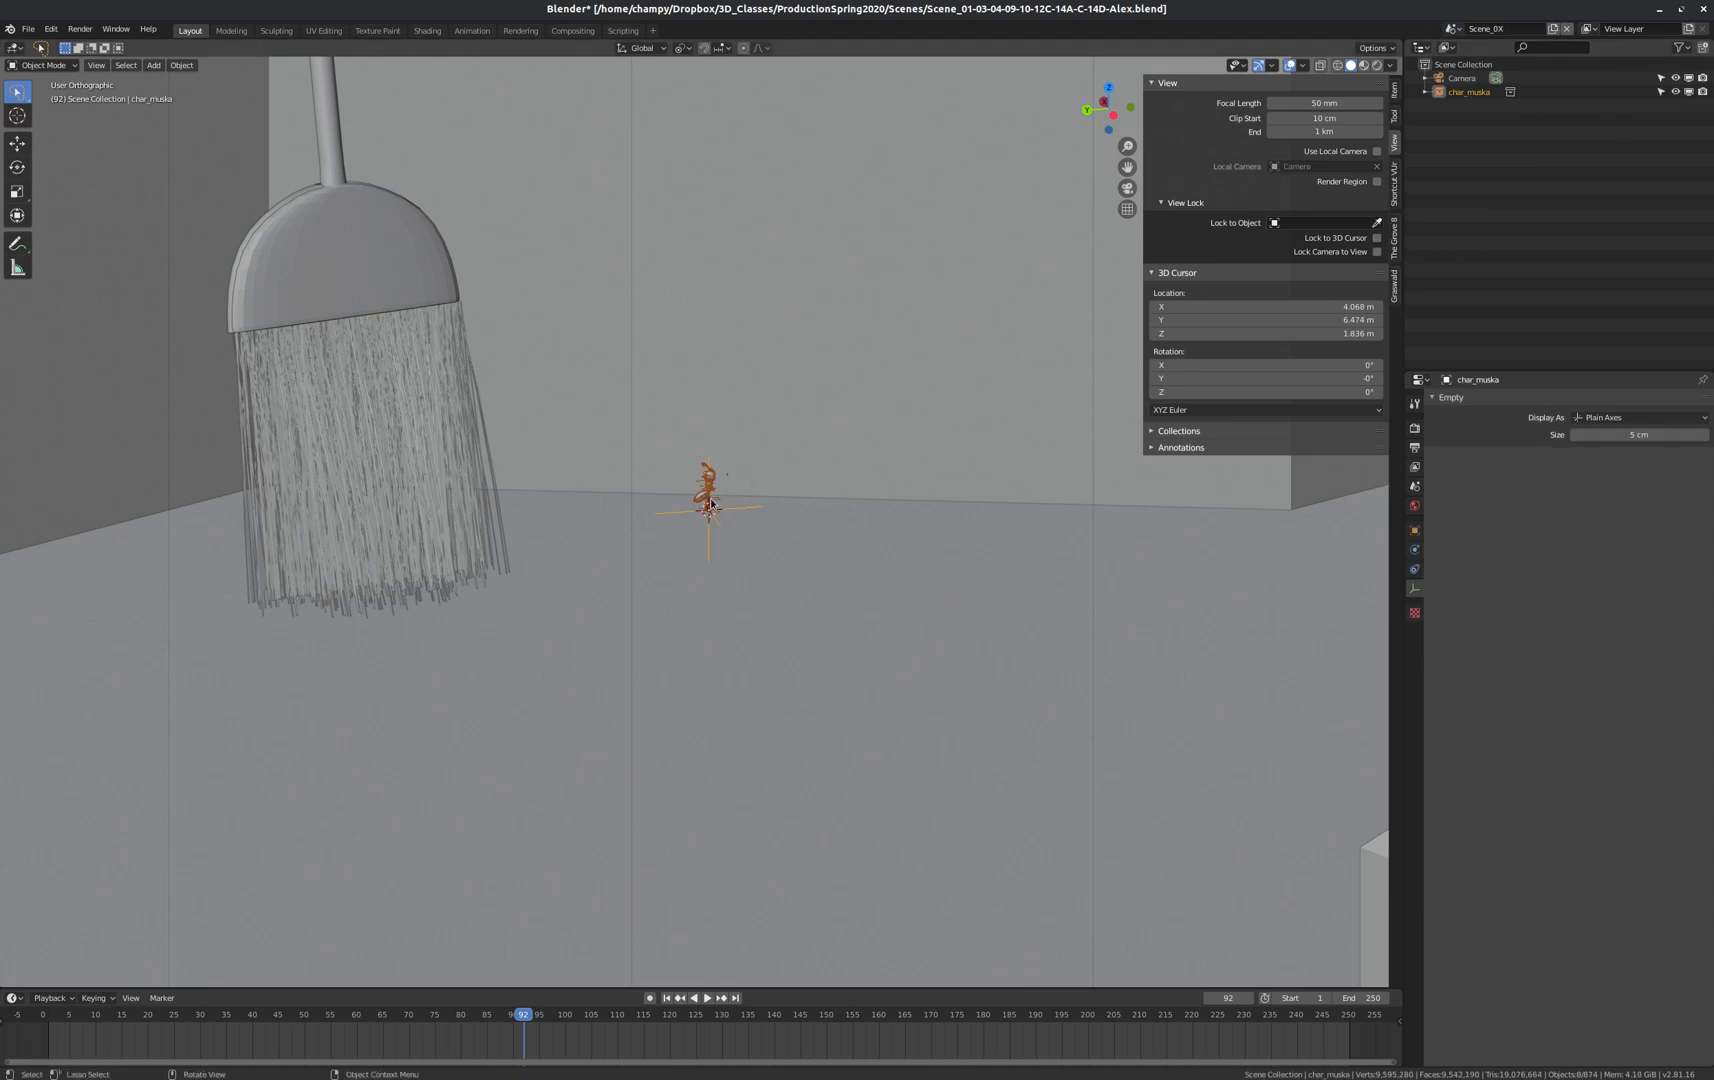
Make a proxy of the linked char_muska character from its biped_blenrig armature.
{"action": "scroll", "coordinate": [711, 504], "scroll_direction": "up", "scroll_amount": 5}
{"action": "mouse_move", "coordinate": [759, 461]}
{"action": "middle_mouse_down"}
{"action": "mouse_move", "coordinate": [636, 449]}
{"action": "mouse_move", "coordinate": [710, 426]}
{"action": "mouse_move", "coordinate": [757, 472]}
{"action": "middle_mouse_up"}
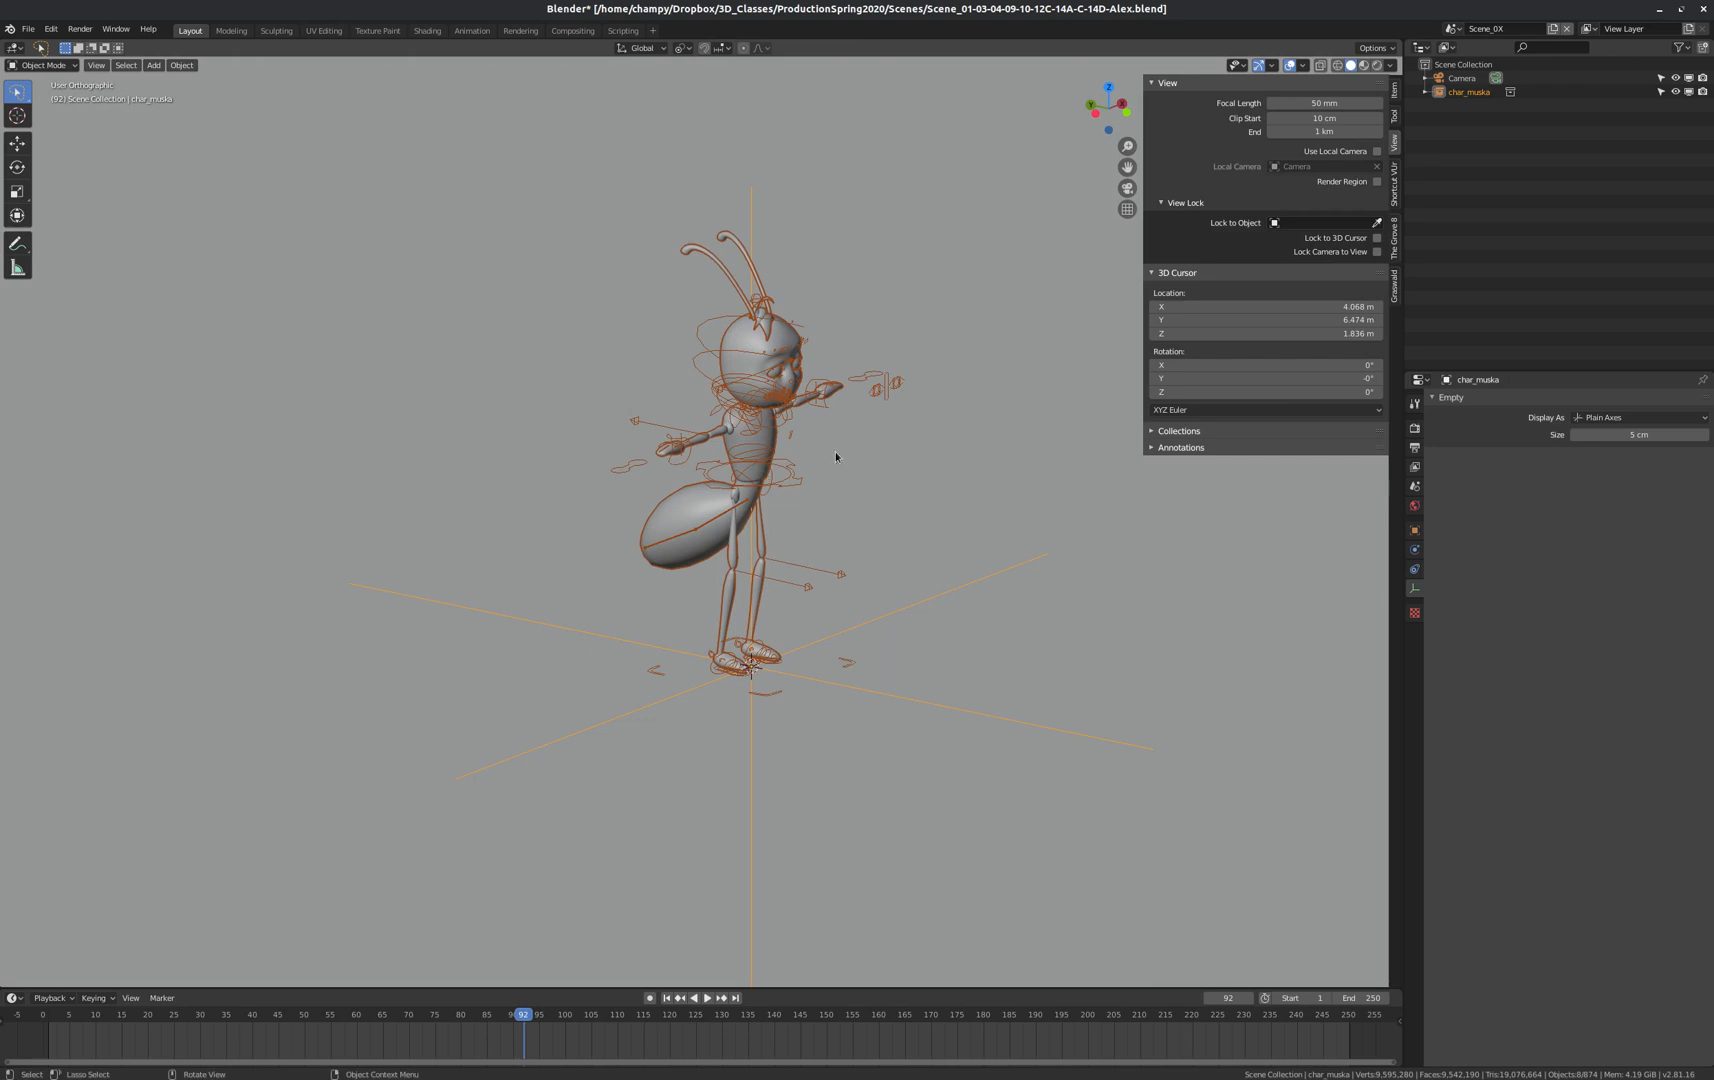
{"action": "left_click", "coordinate": [182, 66]}
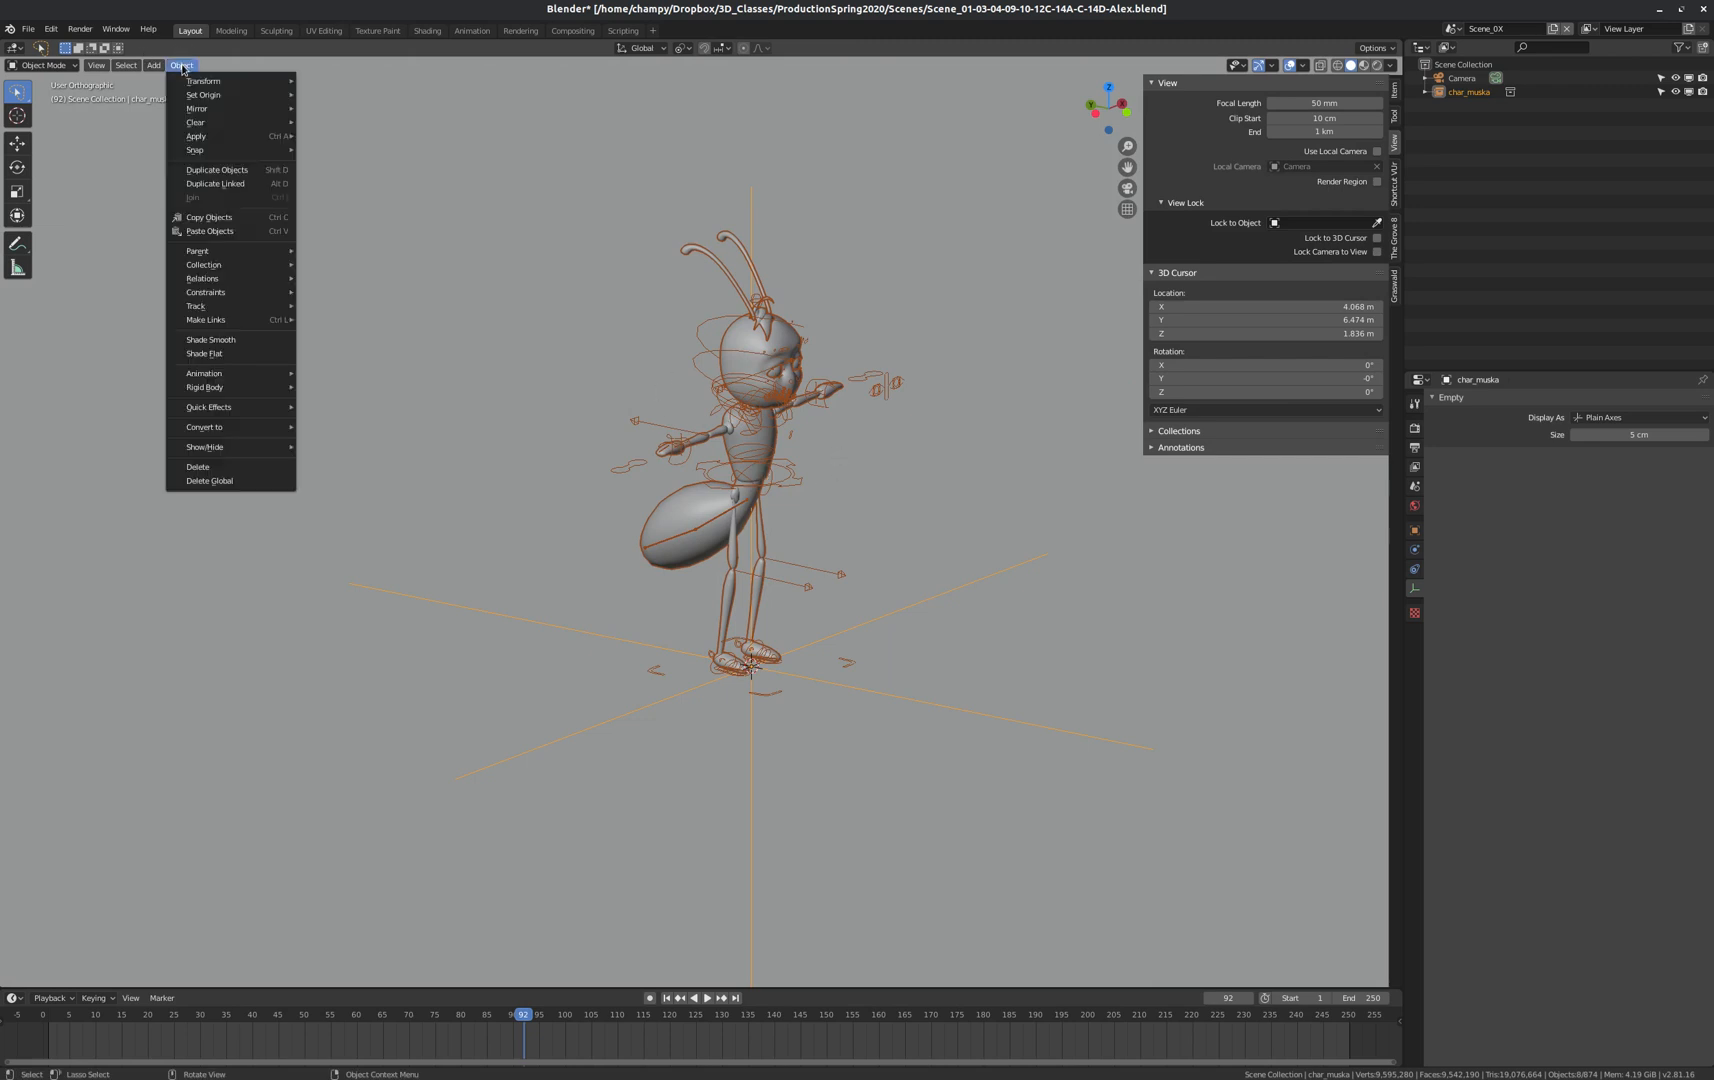
{"action": "mouse_move", "coordinate": [229, 278]}
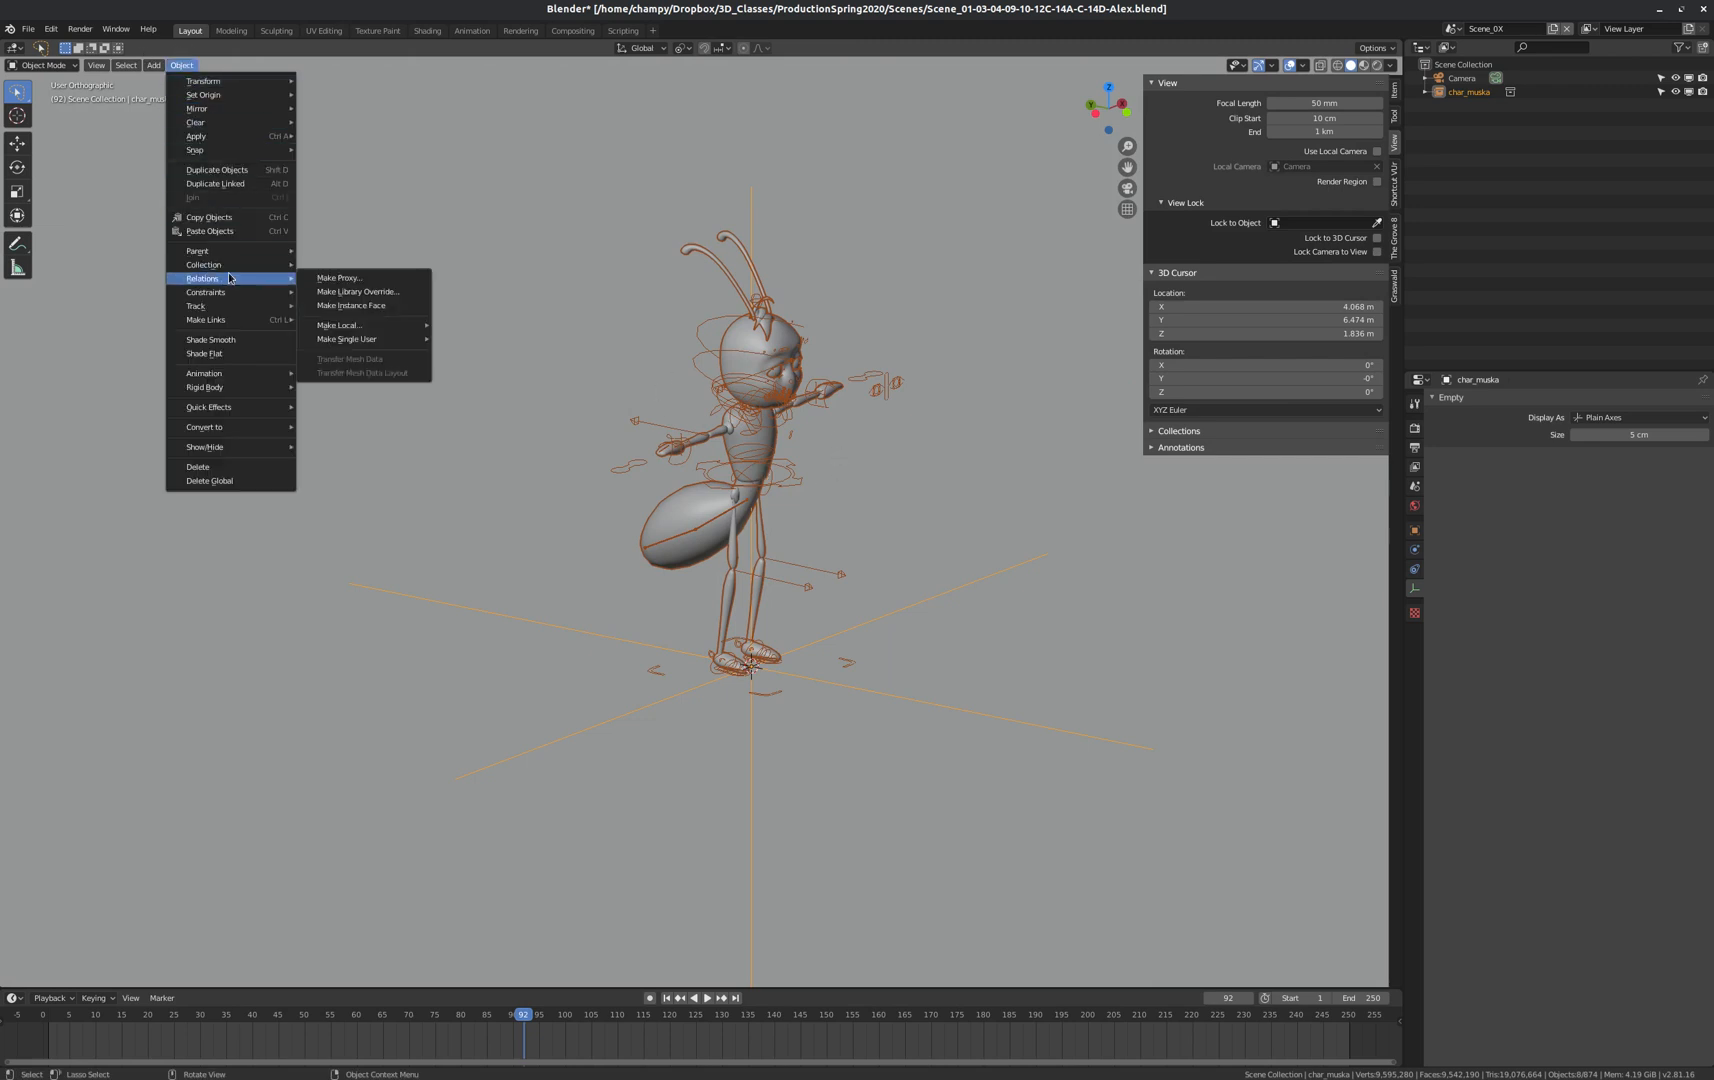
{"action": "left_click", "coordinate": [340, 278]}
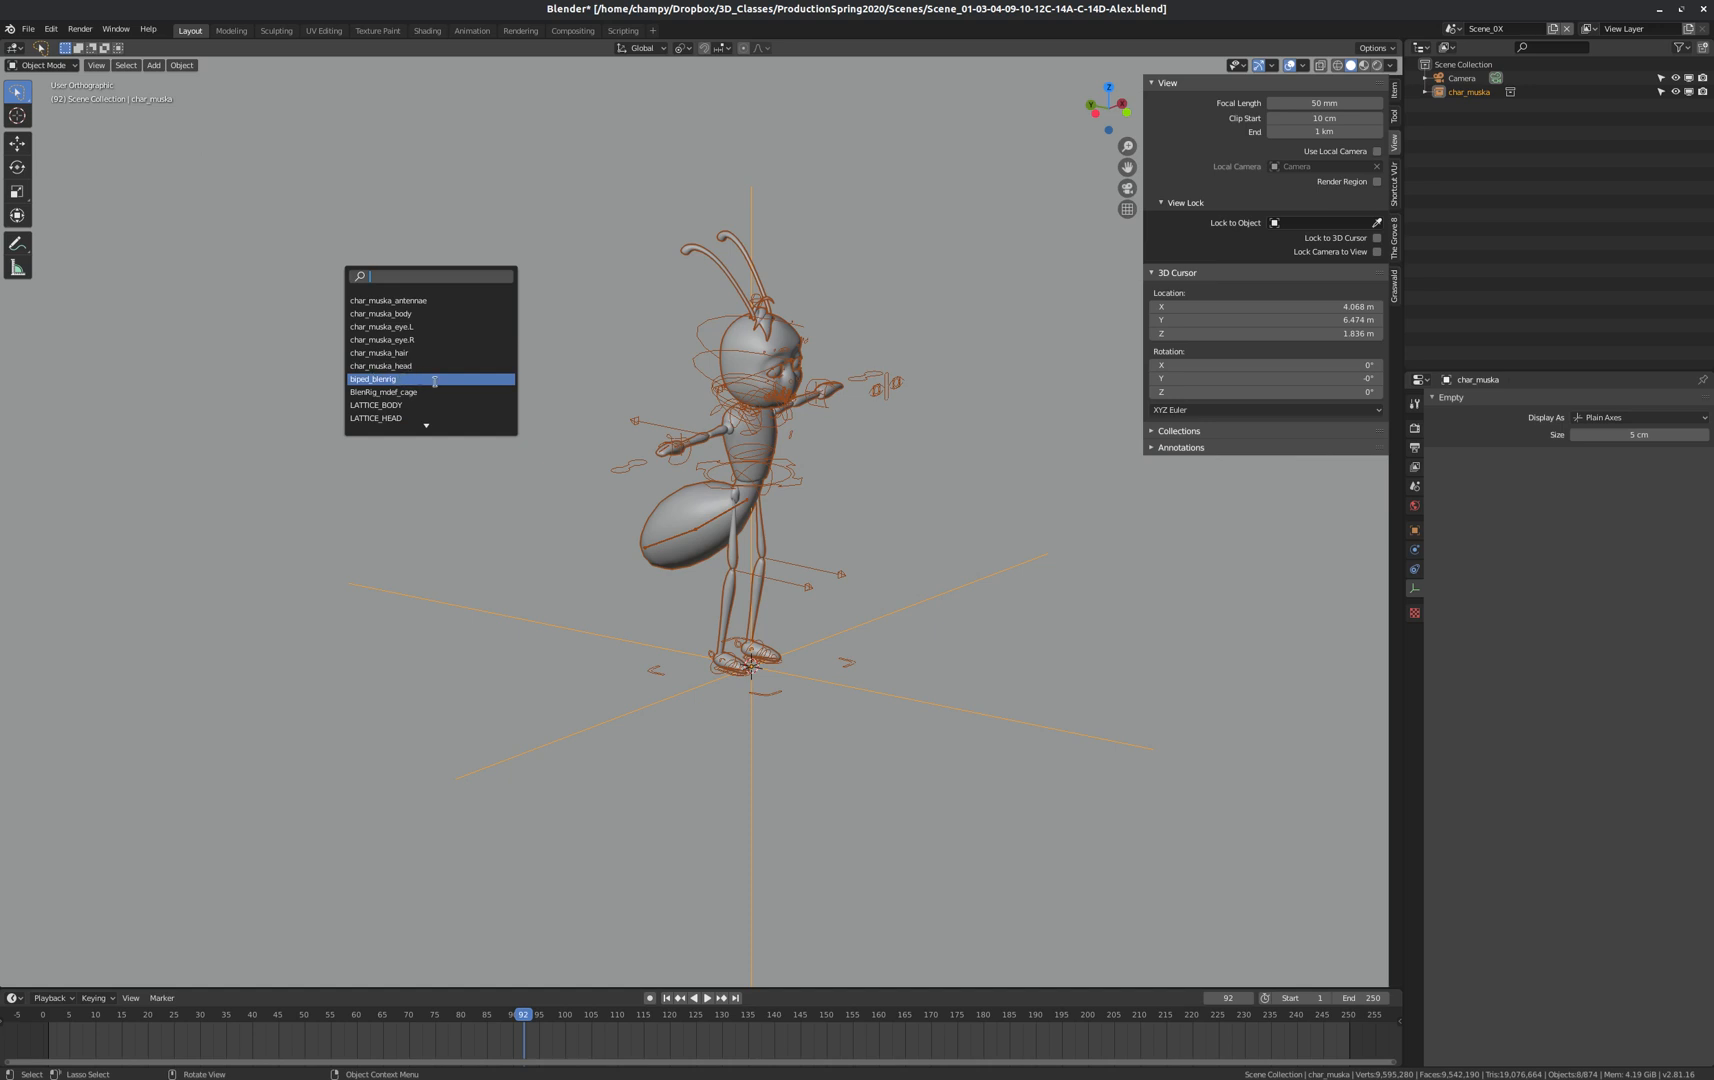
{"action": "type", "text": "rig"}
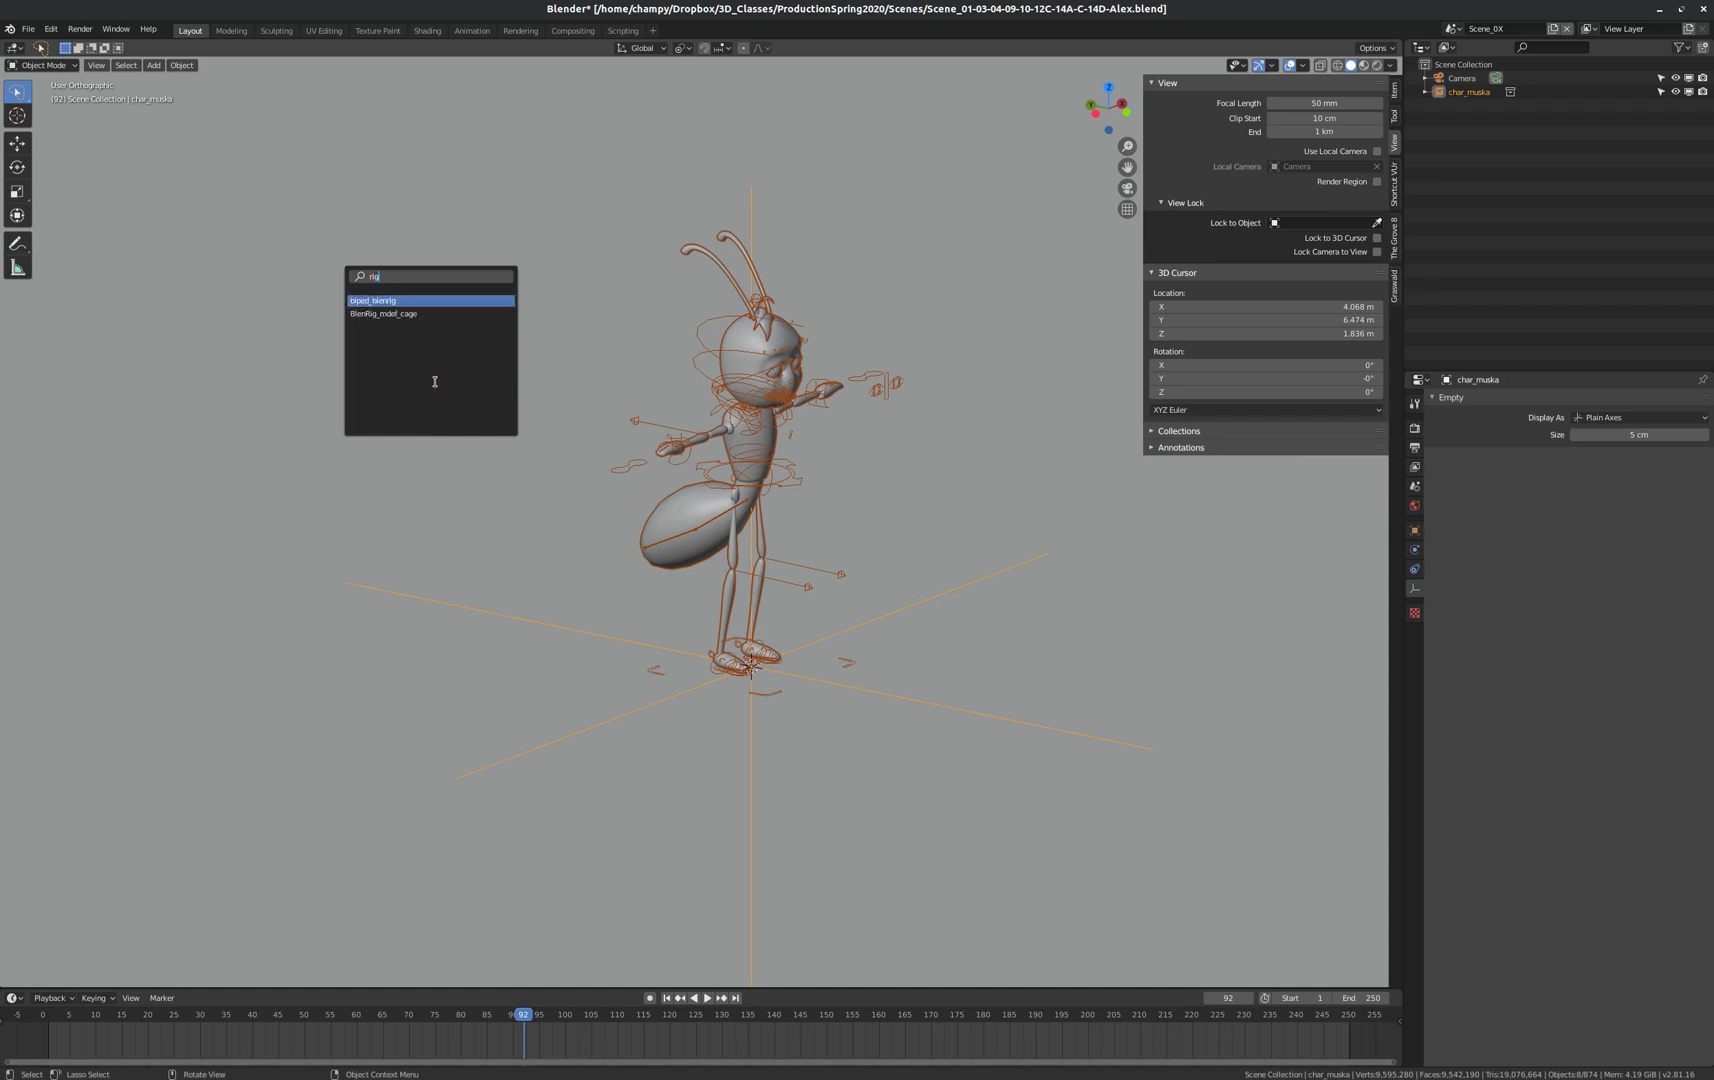
{"action": "left_click", "coordinate": [387, 303]}
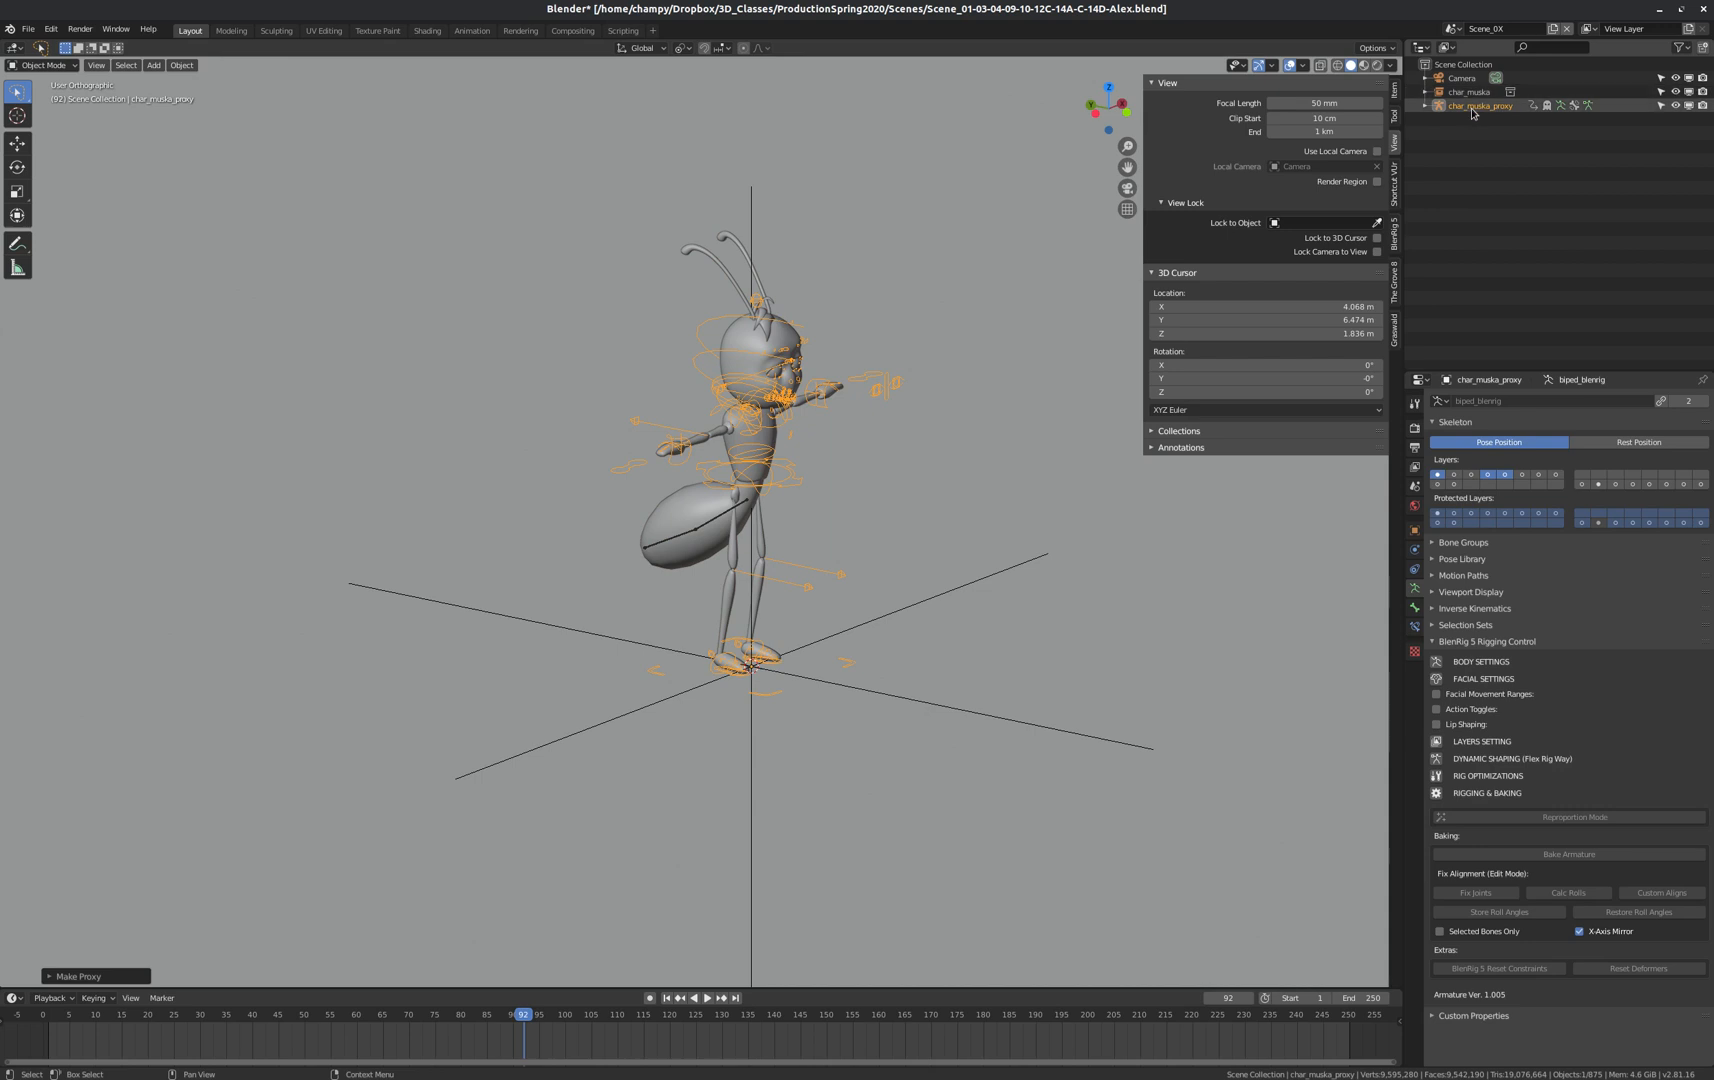
Parent char_muska_proxy to the char_muska empty using the Object option.
{"action": "scroll", "coordinate": [715, 370], "scroll_direction": "up", "scroll_amount": 3}
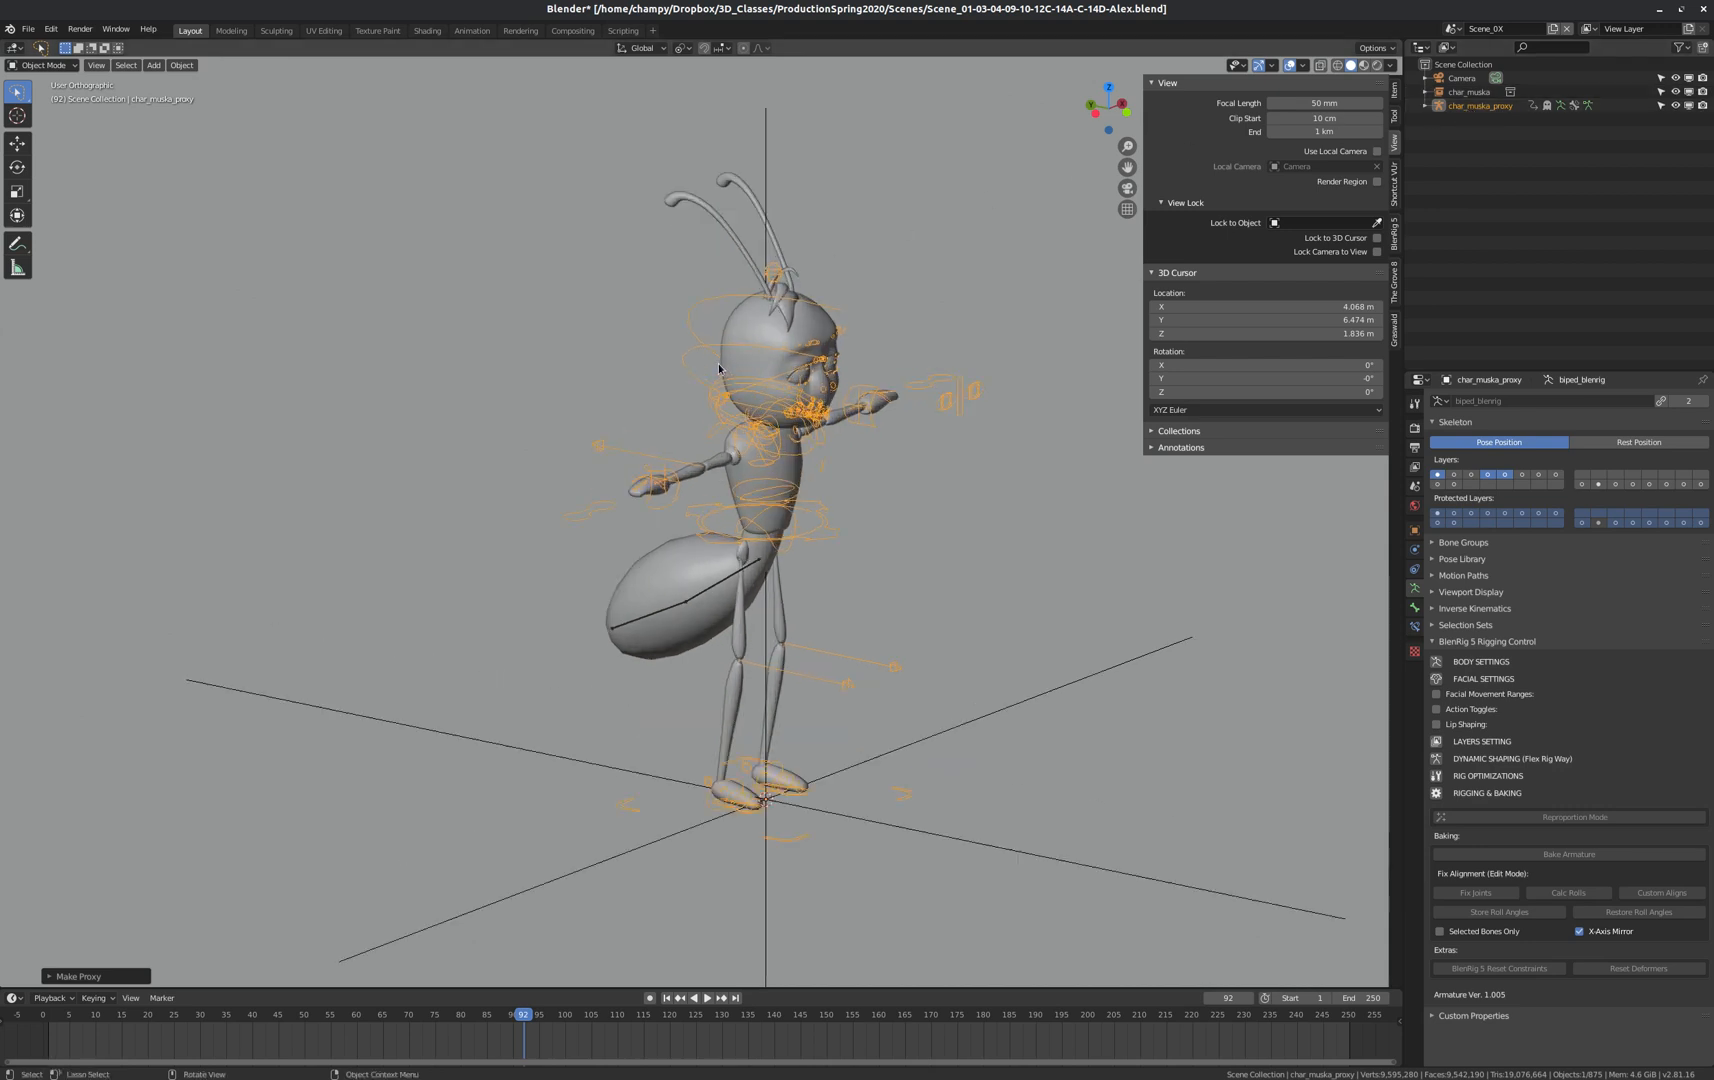
{"action": "mouse_move", "coordinate": [742, 385]}
{"action": "middle_mouse_down"}
{"action": "mouse_move", "coordinate": [719, 379]}
{"action": "mouse_move", "coordinate": [739, 380]}
{"action": "middle_mouse_up"}
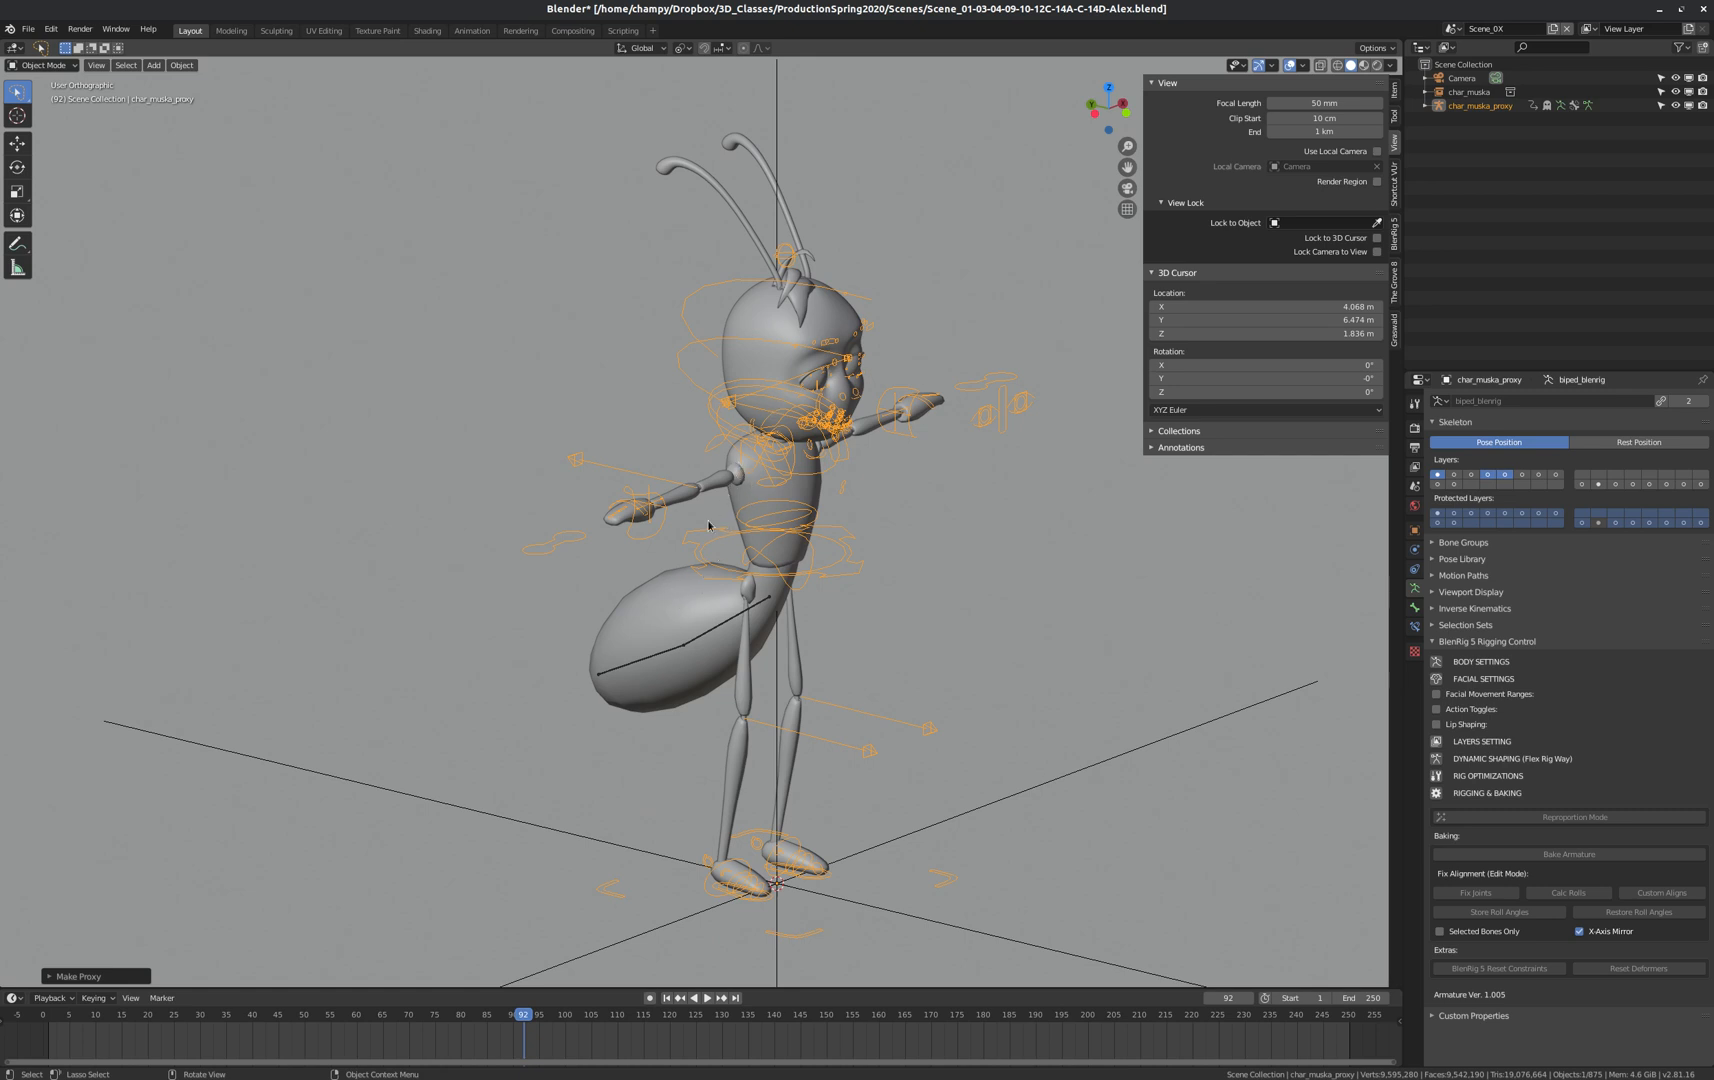
{"action": "left_click", "coordinate": [668, 612], "text": "shift"}
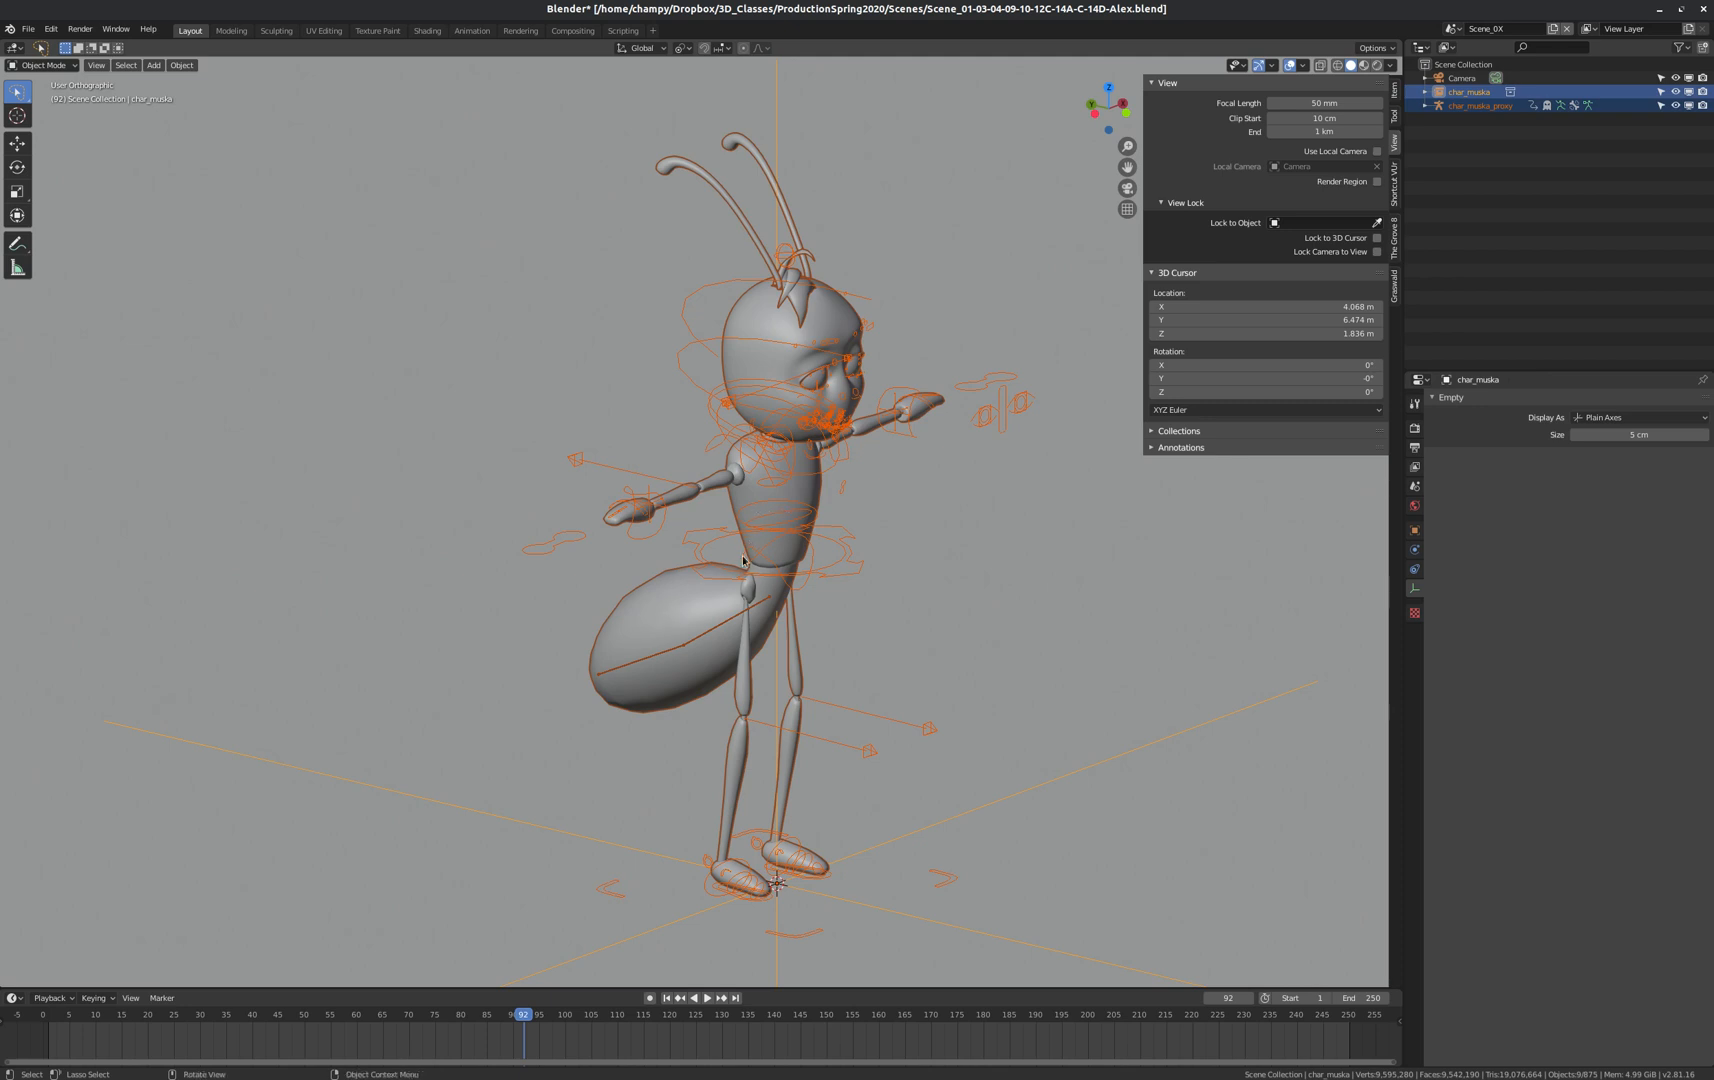
{"action": "key", "text": "ctrl+p"}
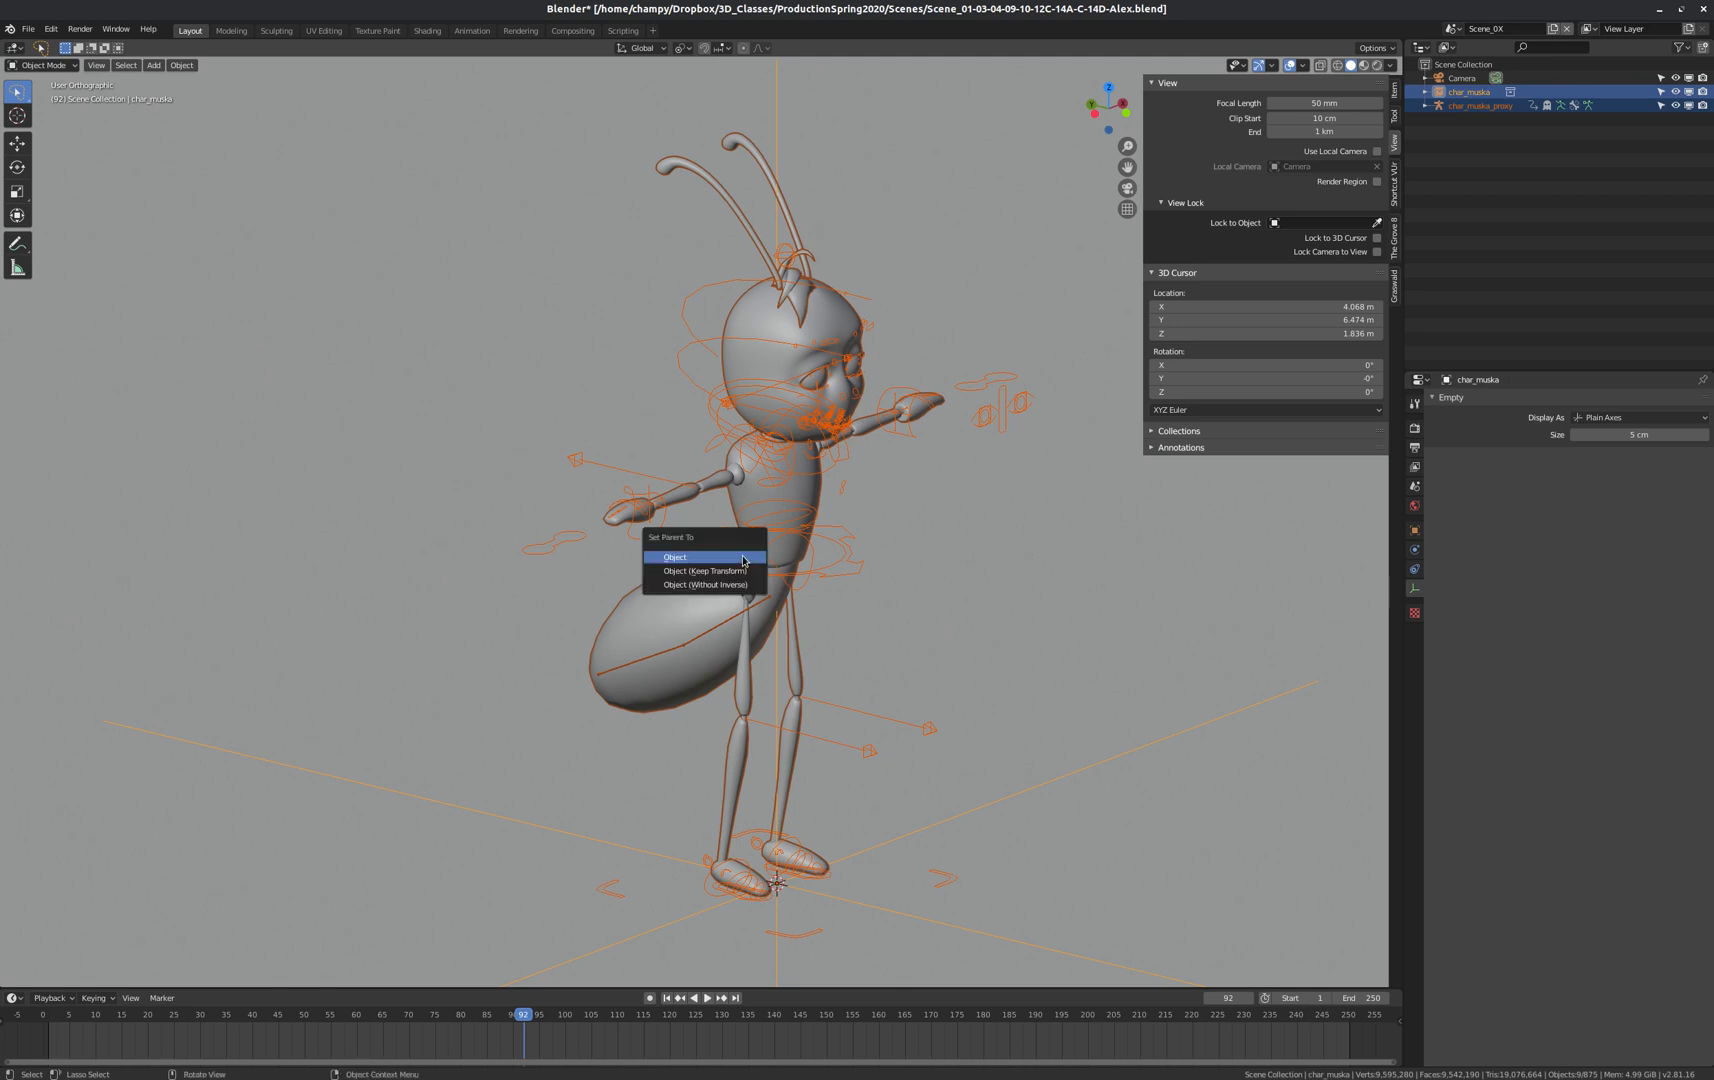
{"action": "left_click", "coordinate": [696, 558]}
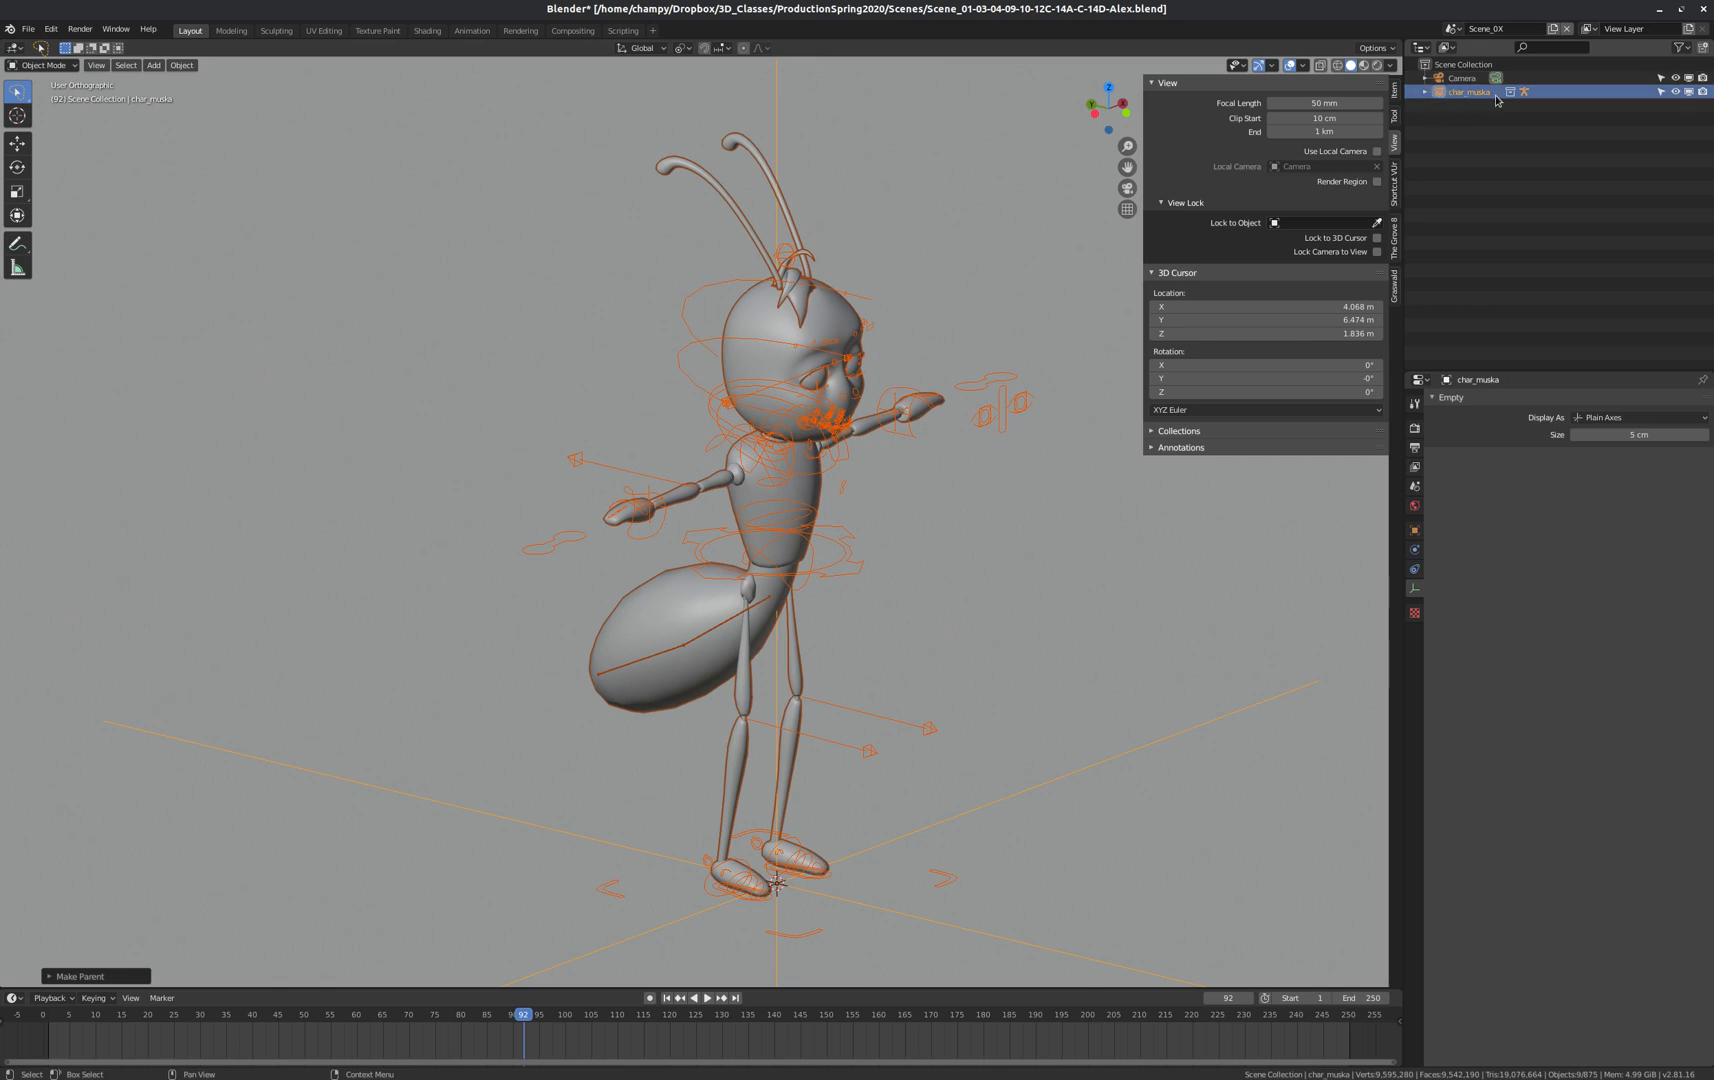
Expand char_muska's hierarchy and select the proxy and the empty in turn to check their parenting.
{"action": "left_click", "coordinate": [1424, 92]}
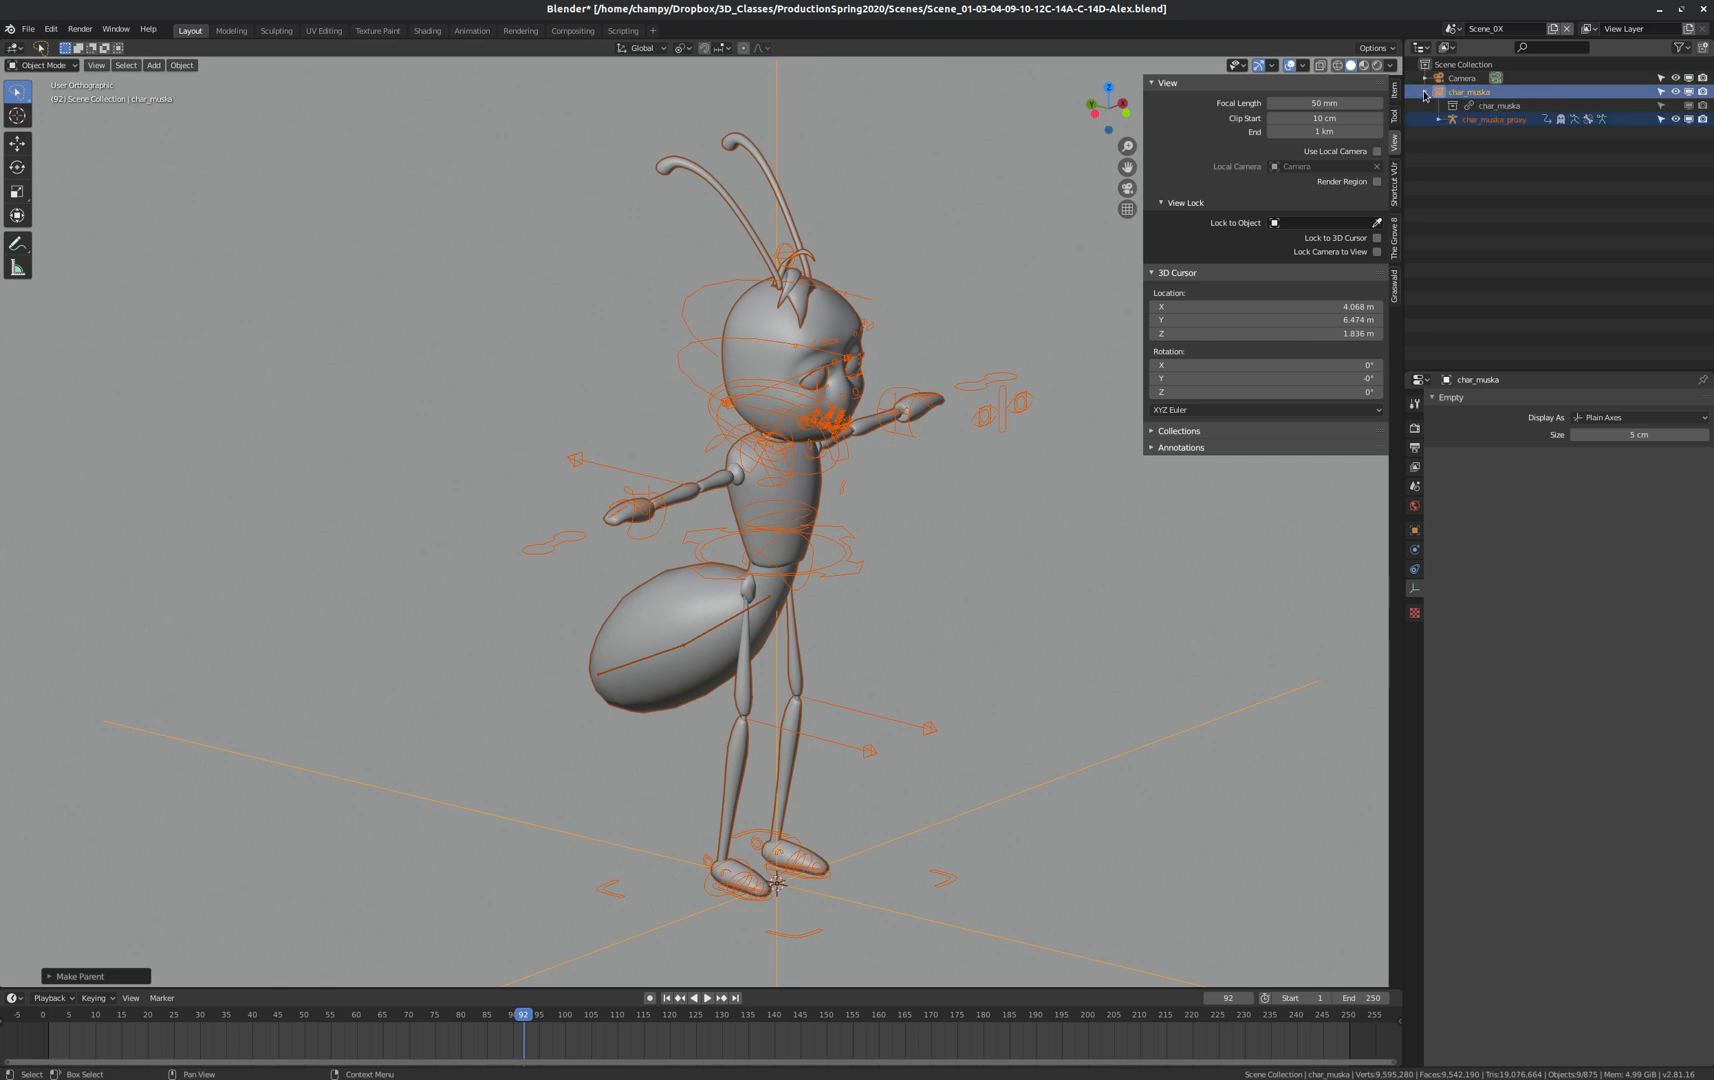
{"action": "left_click", "coordinate": [1492, 120]}
{"action": "left_click", "coordinate": [1463, 95]}
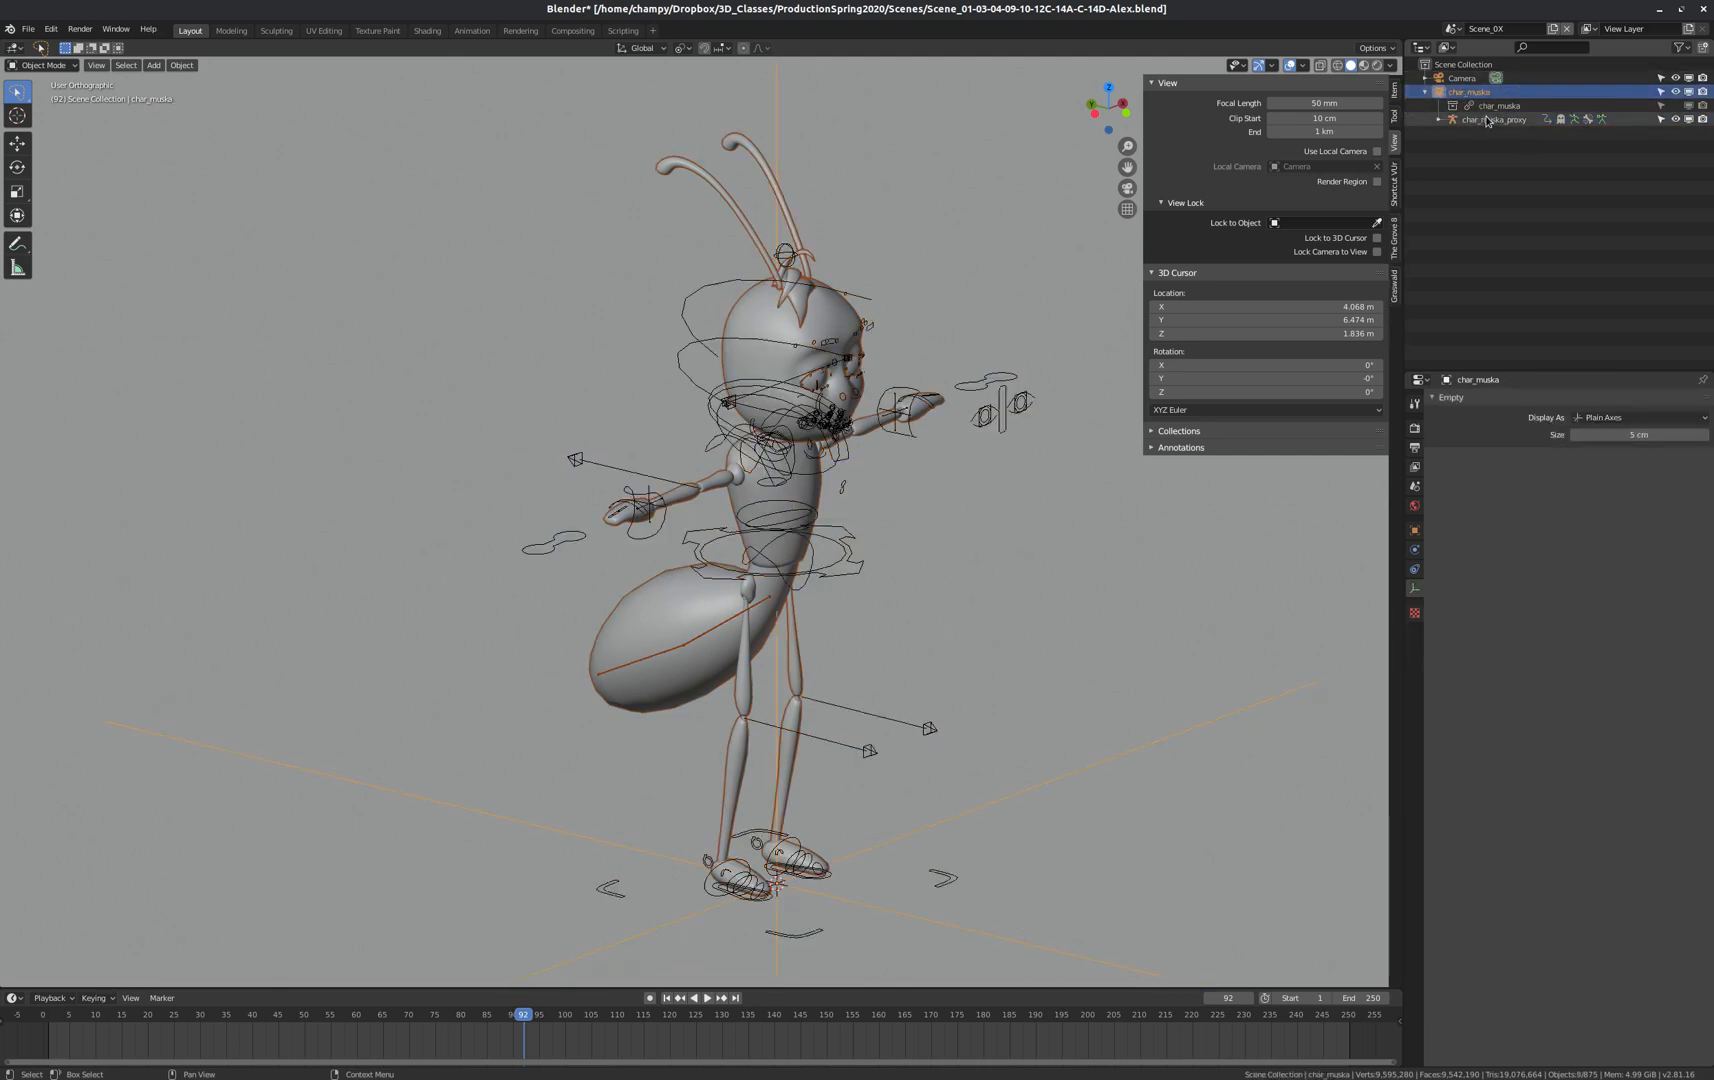
Select char_muska_proxy and put it in Pose Mode.
{"action": "left_click", "coordinate": [1479, 120]}
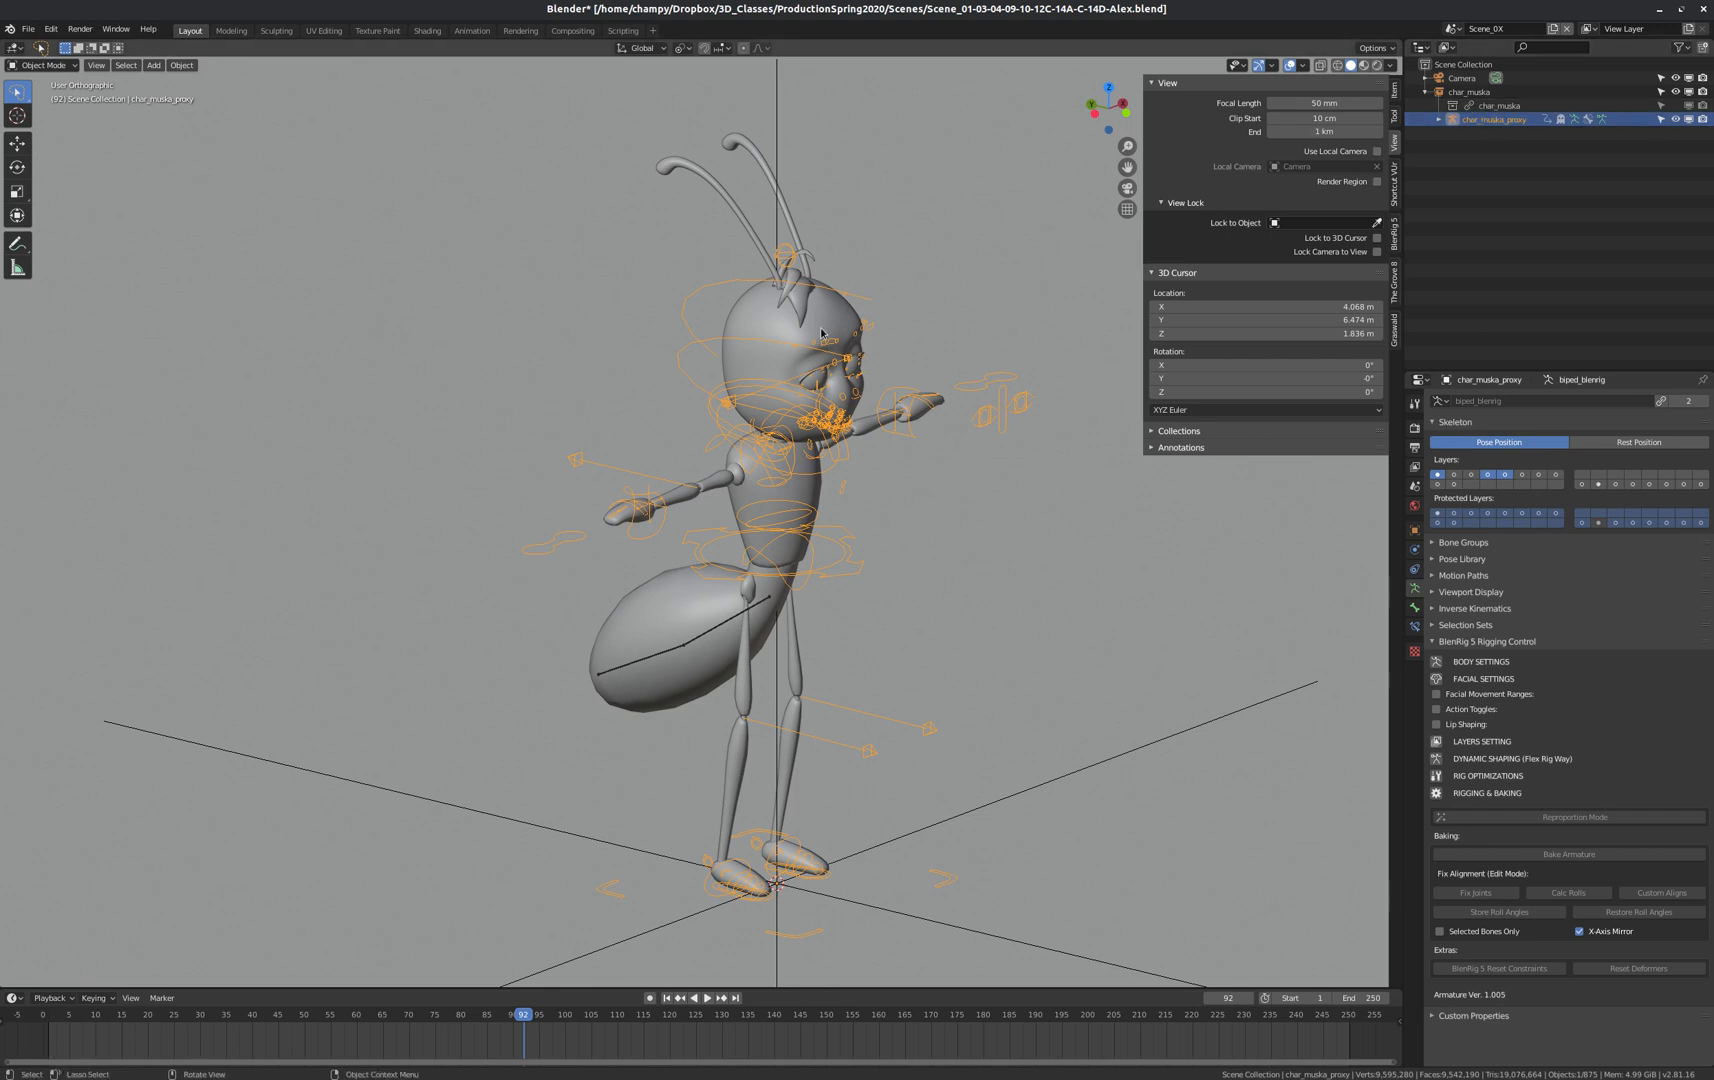
{"action": "scroll", "coordinate": [901, 357], "scroll_direction": "down", "scroll_amount": 5}
{"action": "scroll", "coordinate": [742, 415], "scroll_direction": "up", "scroll_amount": 4}
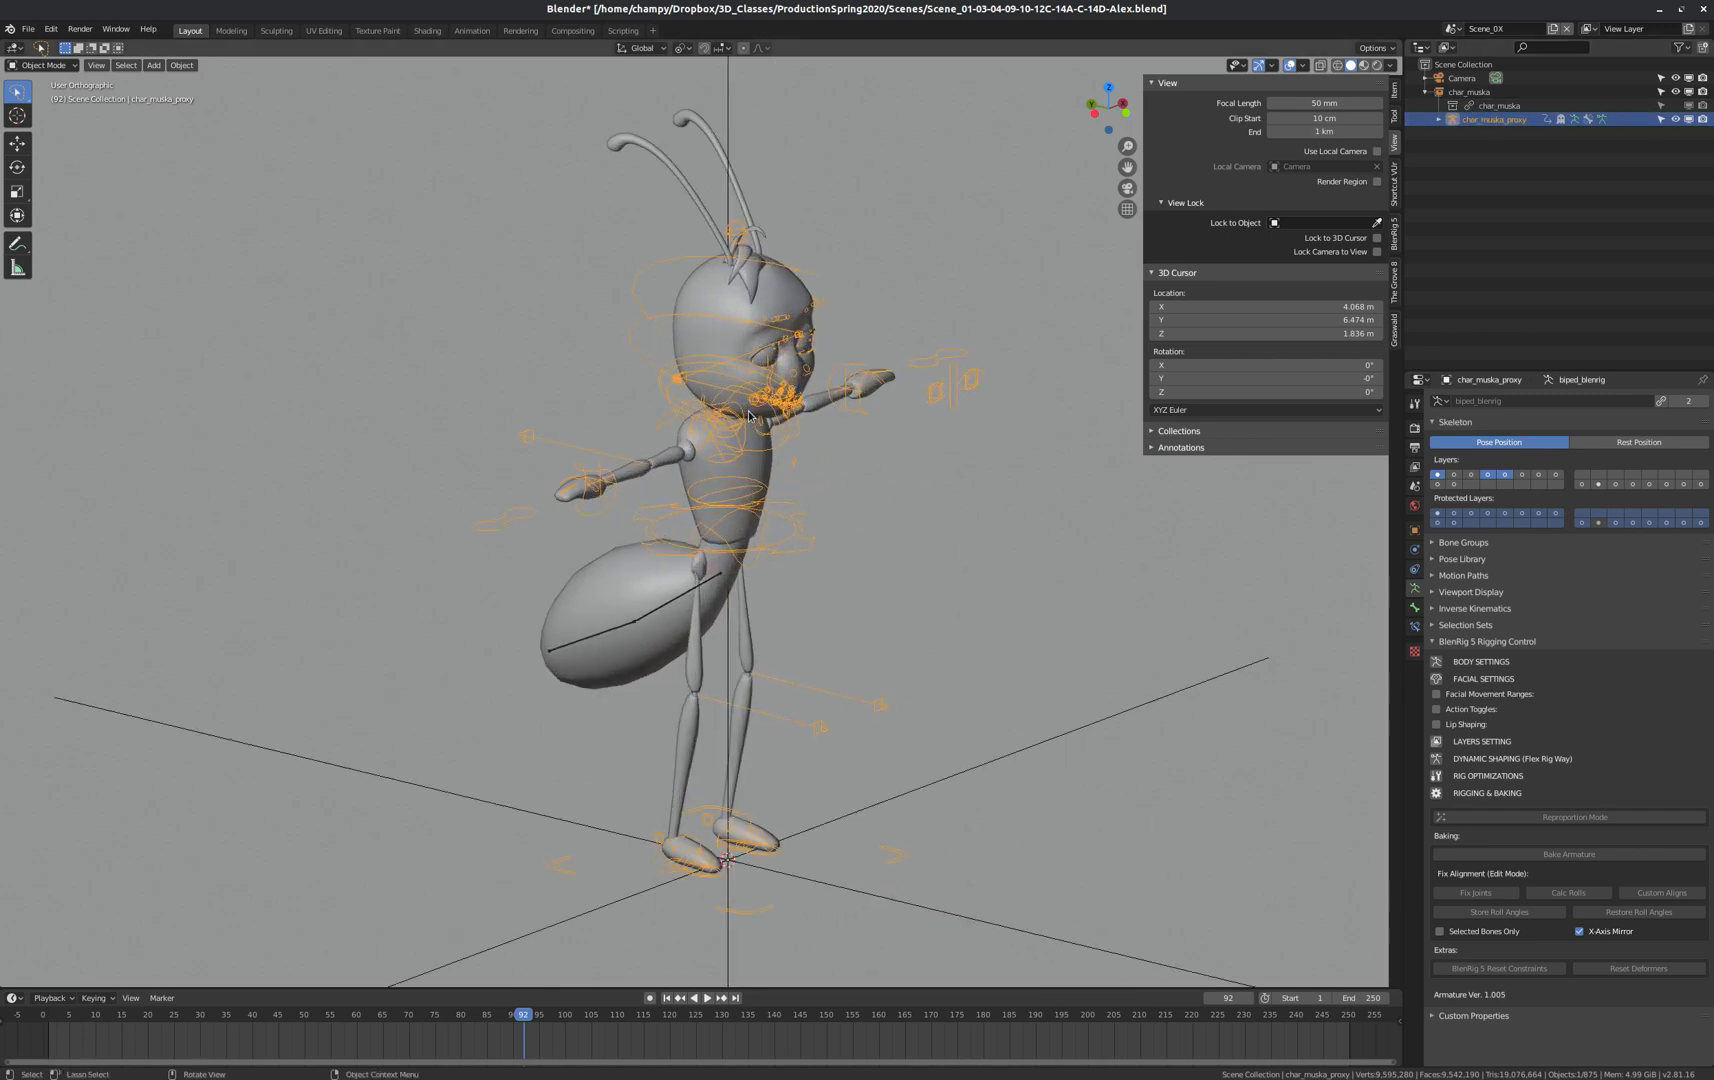
{"action": "scroll", "coordinate": [742, 415], "scroll_direction": "down", "scroll_amount": 2}
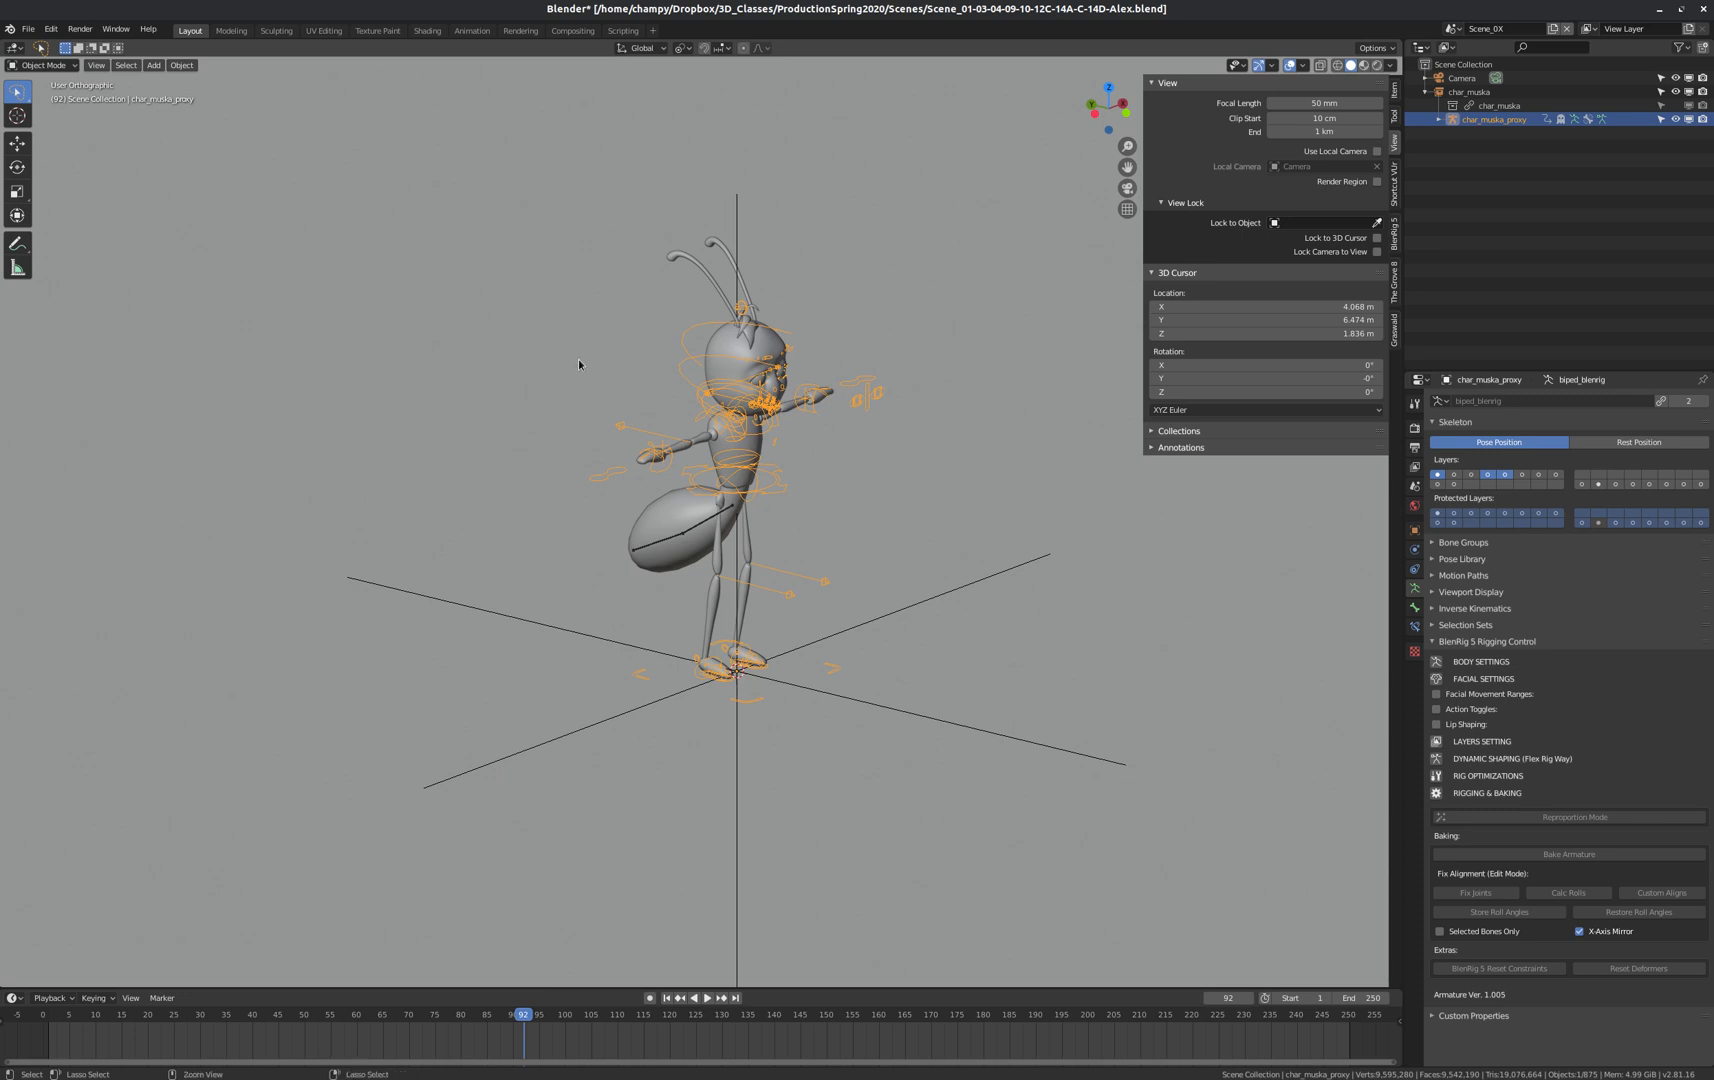
{"action": "left_click", "coordinate": [42, 65]}
{"action": "left_click", "coordinate": [63, 112]}
{"action": "scroll", "coordinate": [762, 490], "scroll_direction": "up", "scroll_amount": 5}
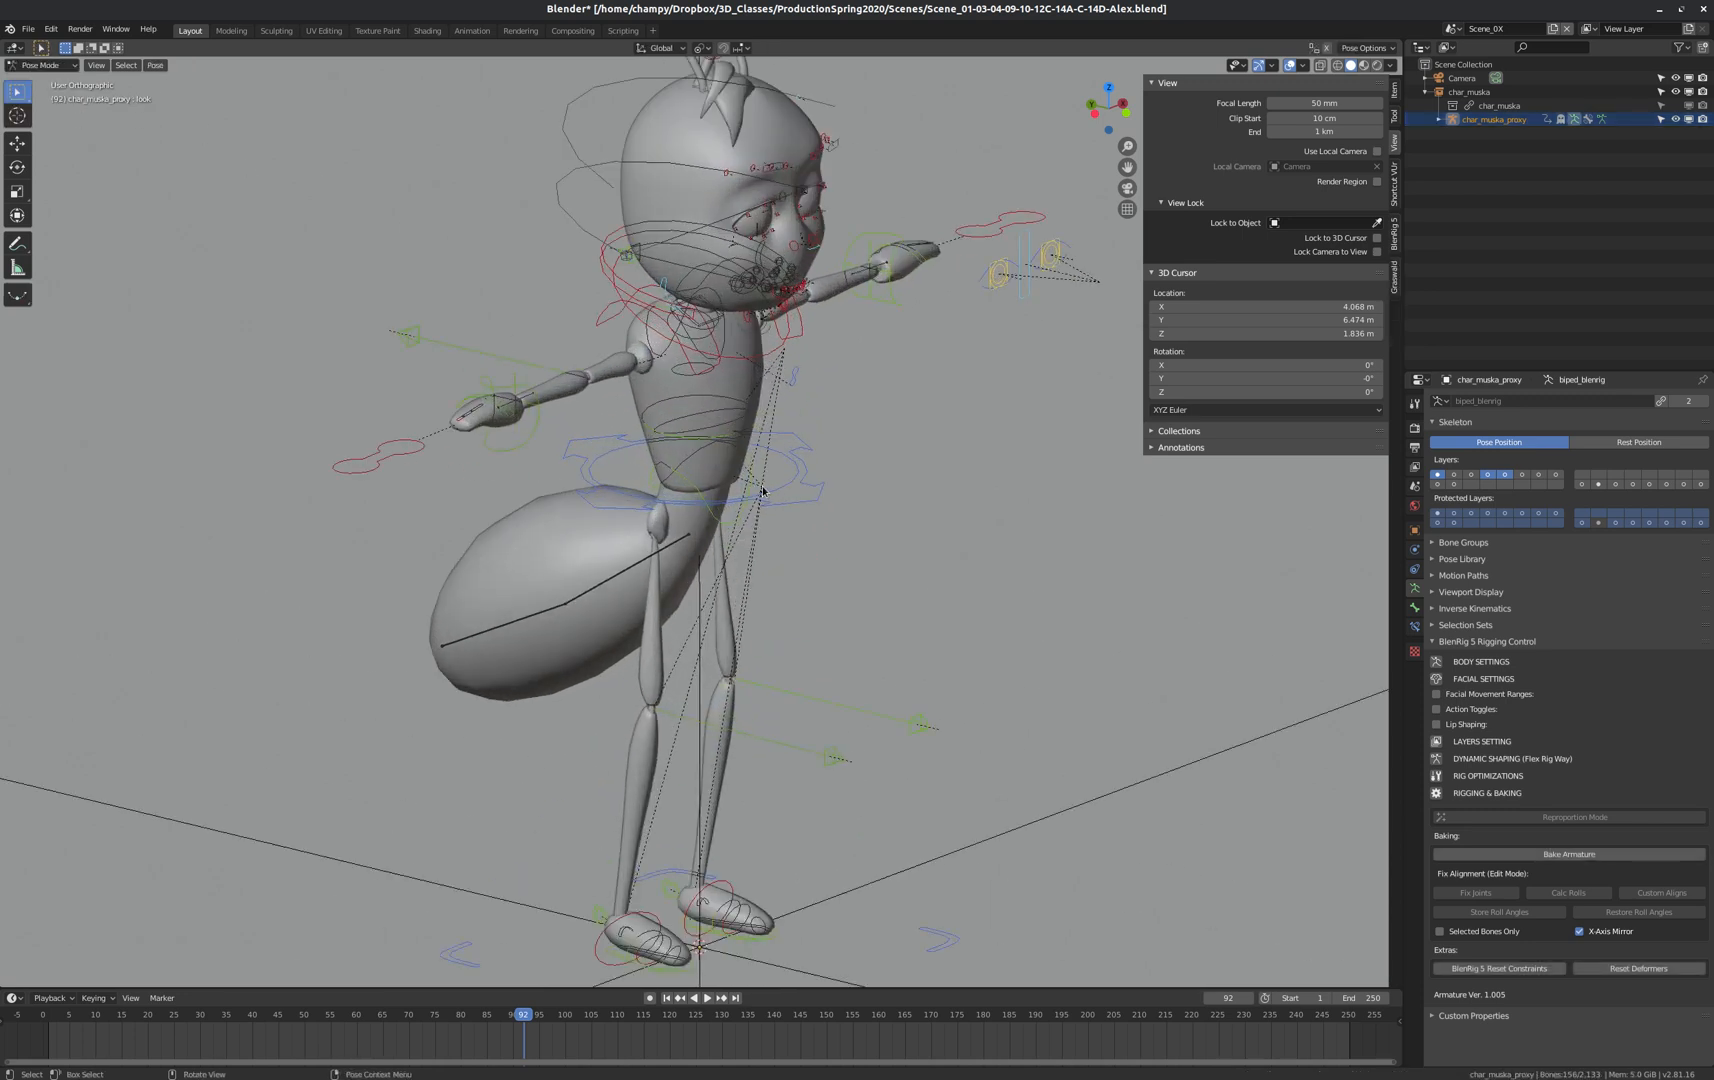
Try moving the master torso control and scaling the right hand's close control to test the proxy rig.
{"action": "left_click", "coordinate": [784, 483]}
{"action": "key", "text": "g"}
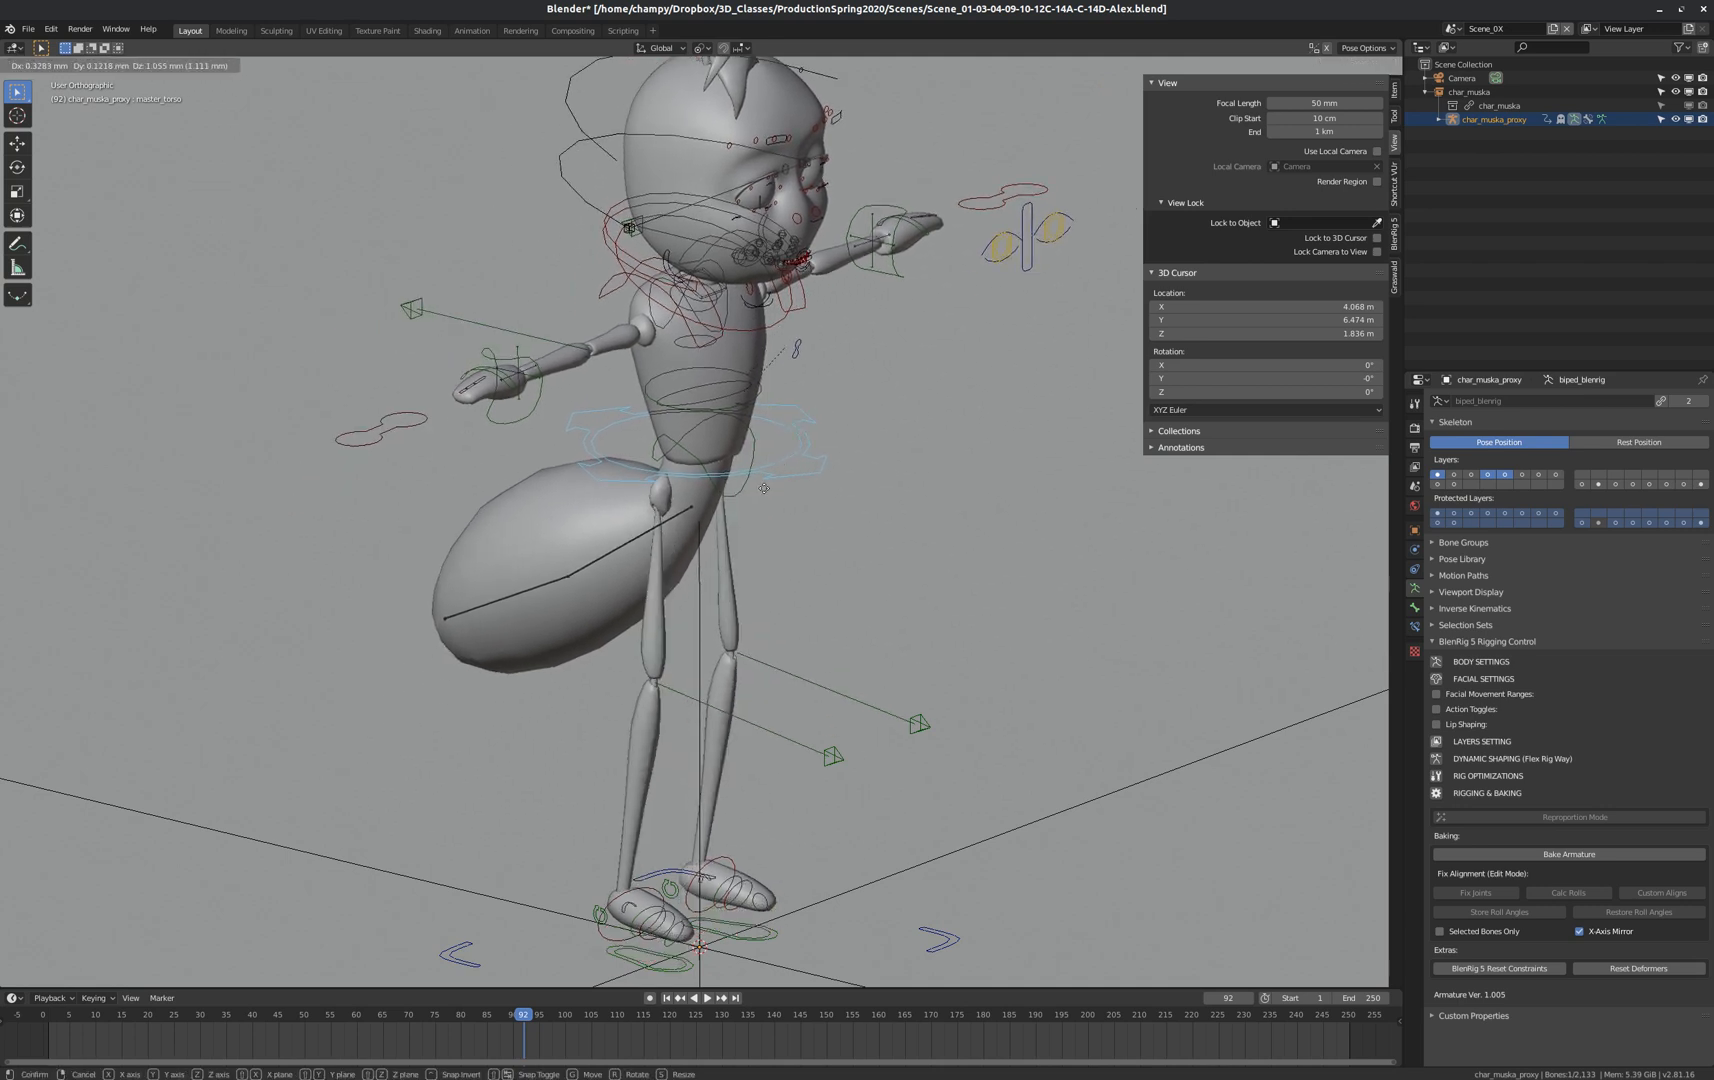
{"action": "right_click", "coordinate": [579, 479]}
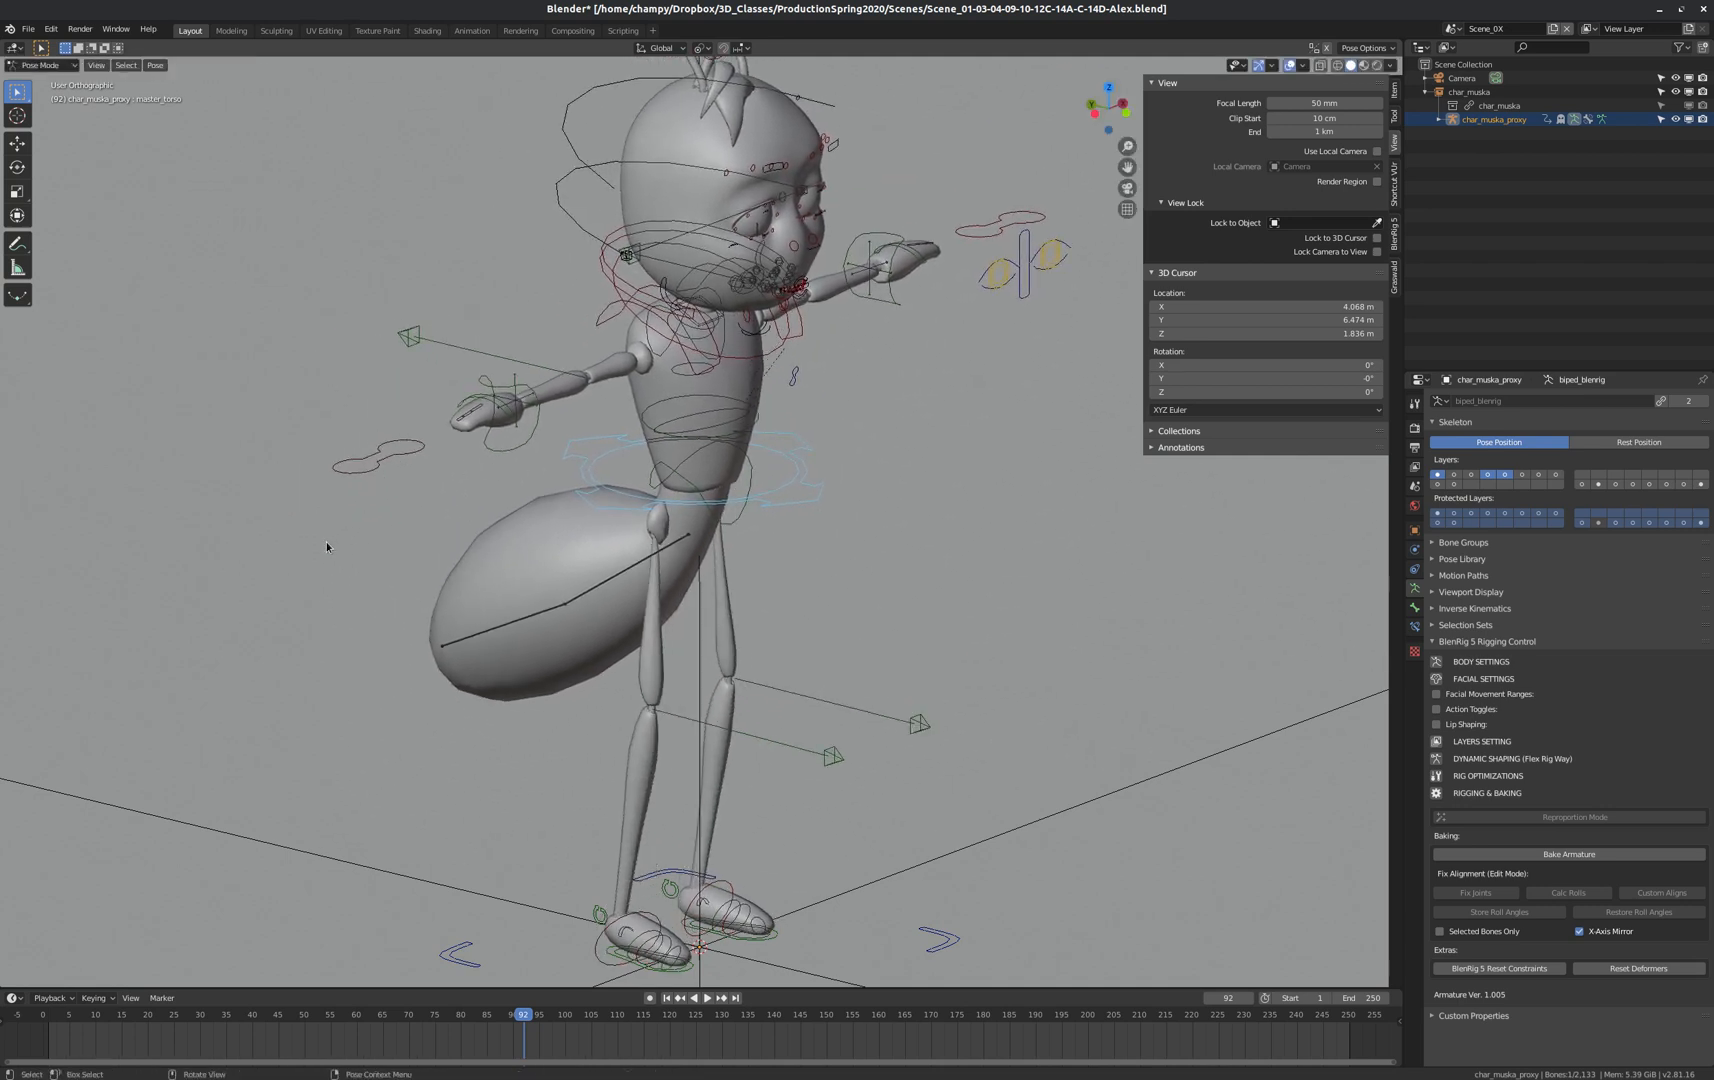
{"action": "left_click", "coordinate": [399, 458]}
{"action": "key", "text": "s"}
{"action": "right_click", "coordinate": [313, 540]}
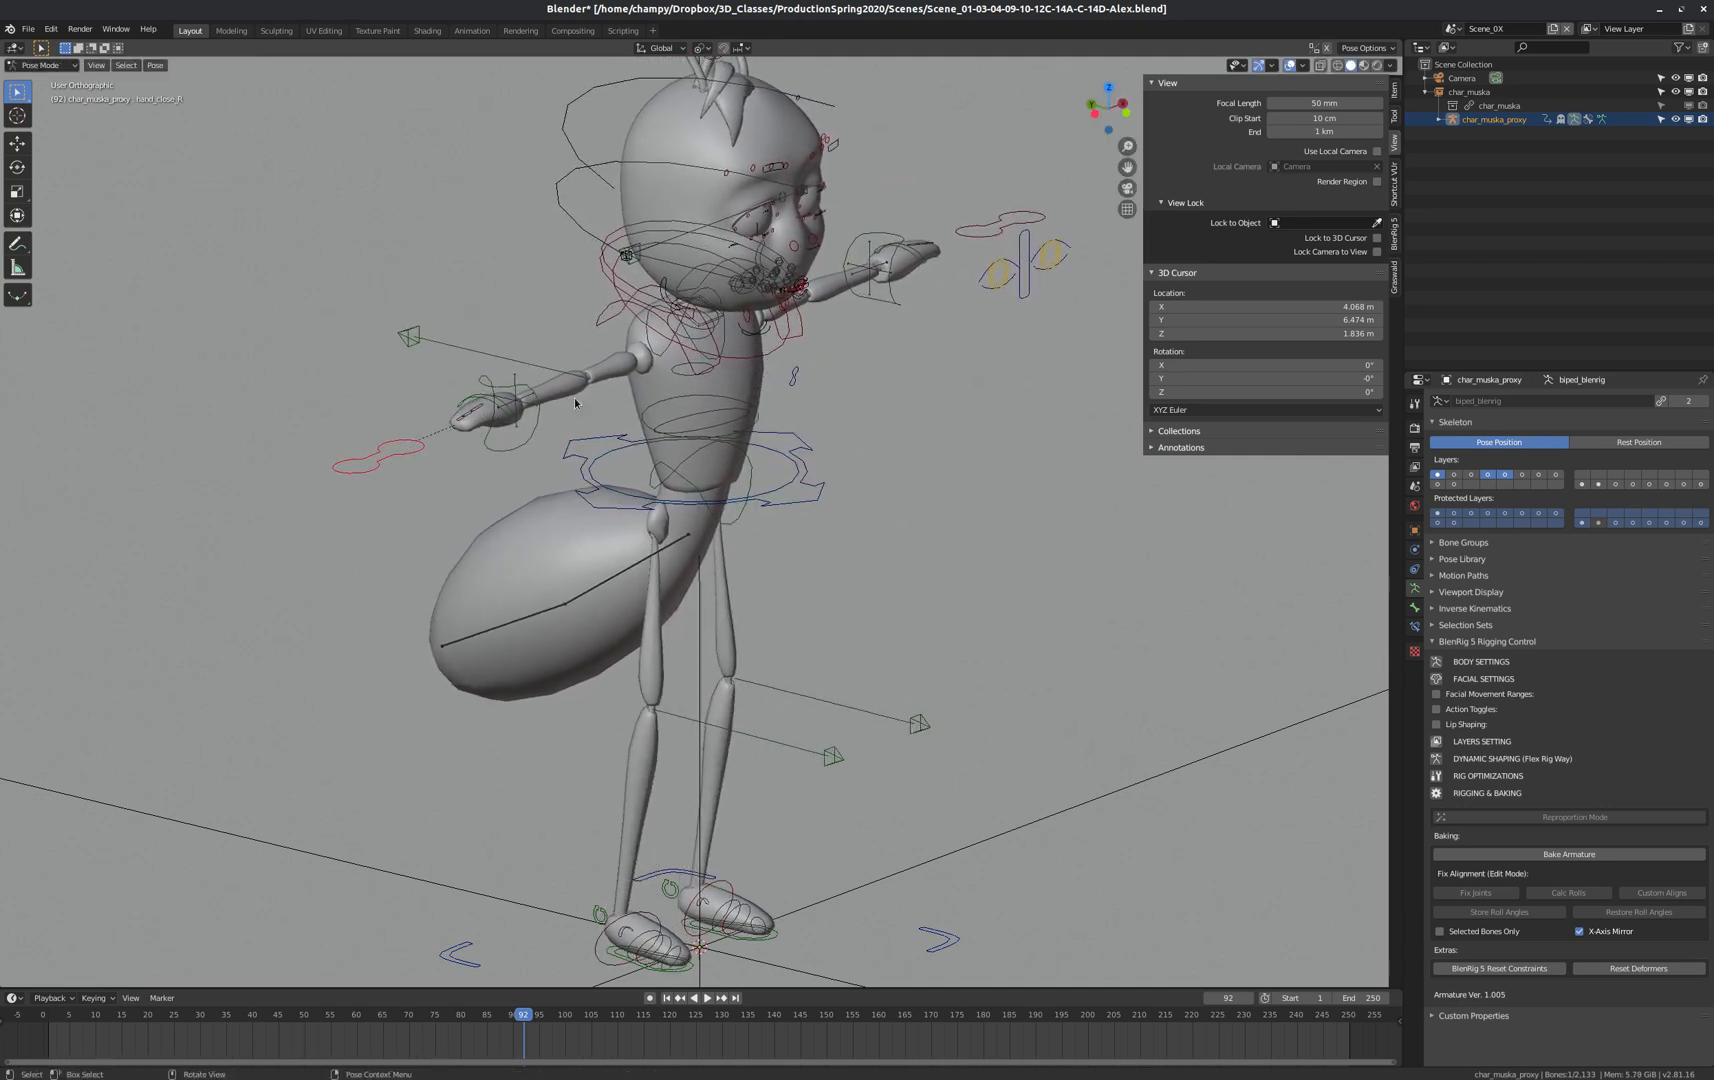
Return to Object Mode and select the char_muska empty.
{"action": "scroll", "coordinate": [686, 420], "scroll_direction": "down", "scroll_amount": 4}
{"action": "scroll", "coordinate": [686, 420], "scroll_direction": "up", "scroll_amount": 2}
{"action": "scroll", "coordinate": [686, 420], "scroll_direction": "down", "scroll_amount": 2}
{"action": "scroll", "coordinate": [686, 420], "scroll_direction": "up", "scroll_amount": 2}
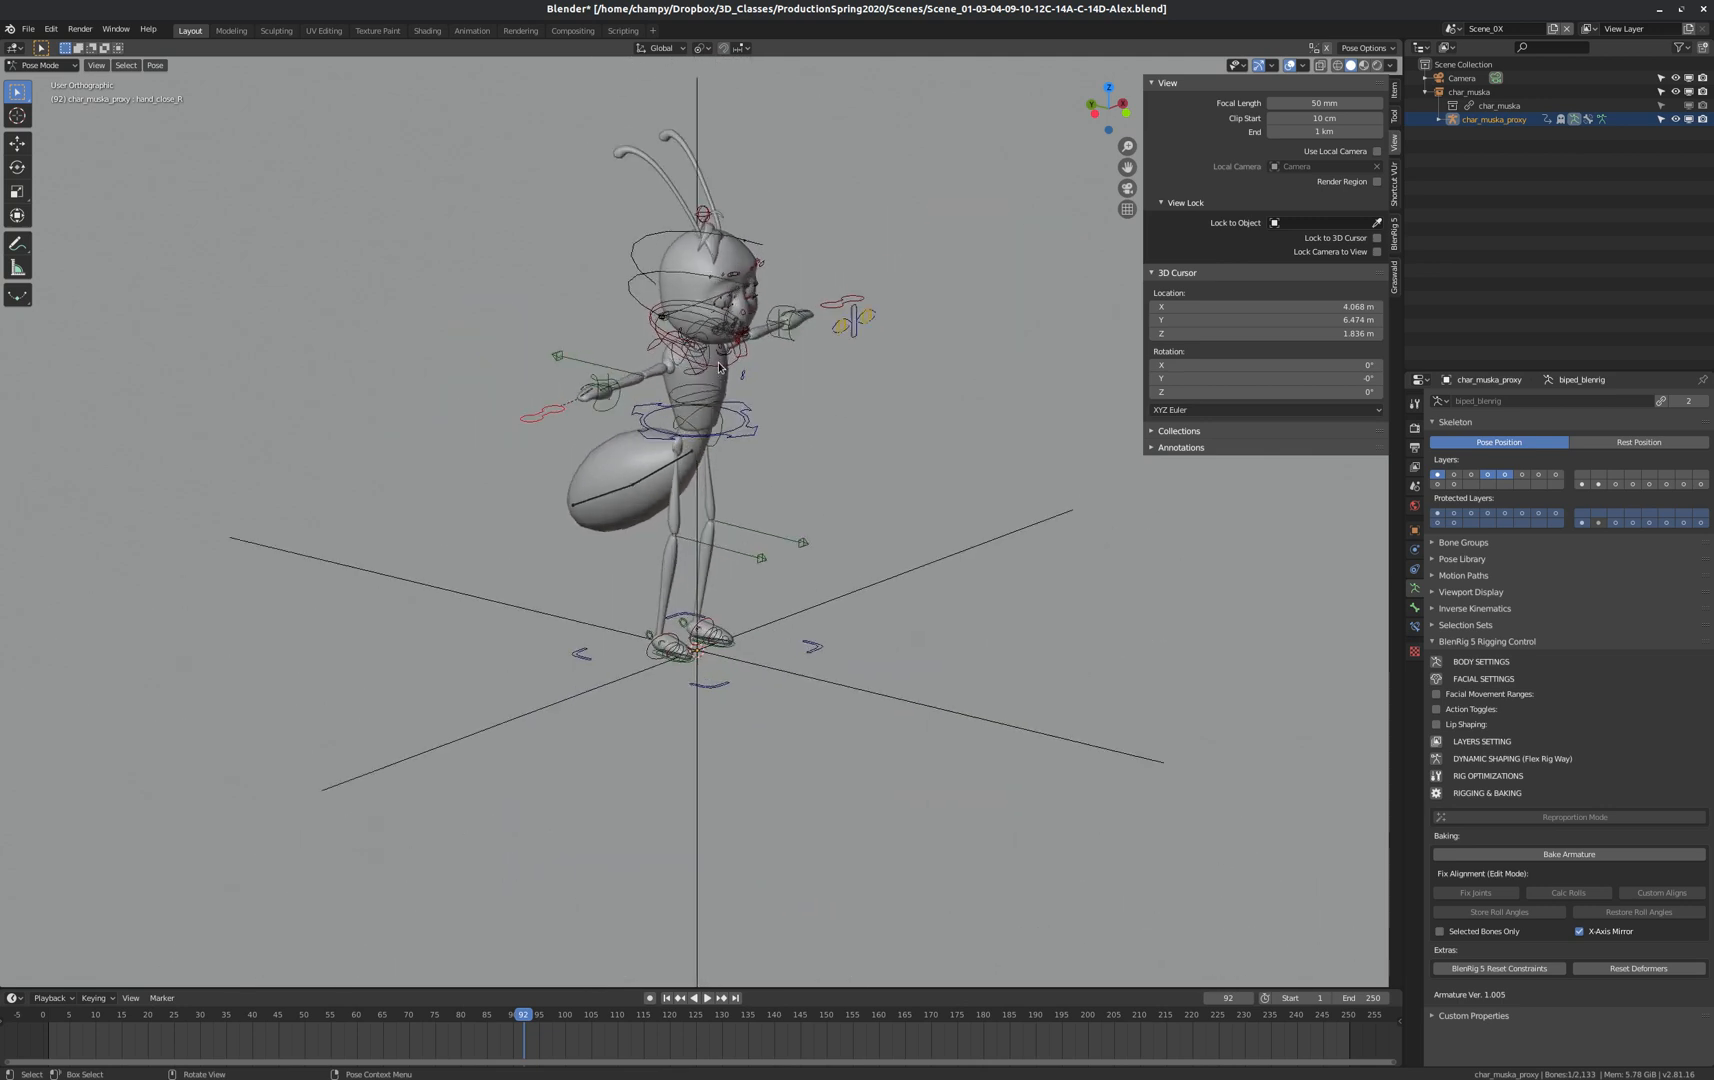
{"action": "scroll", "coordinate": [686, 420], "scroll_direction": "down", "scroll_amount": 1}
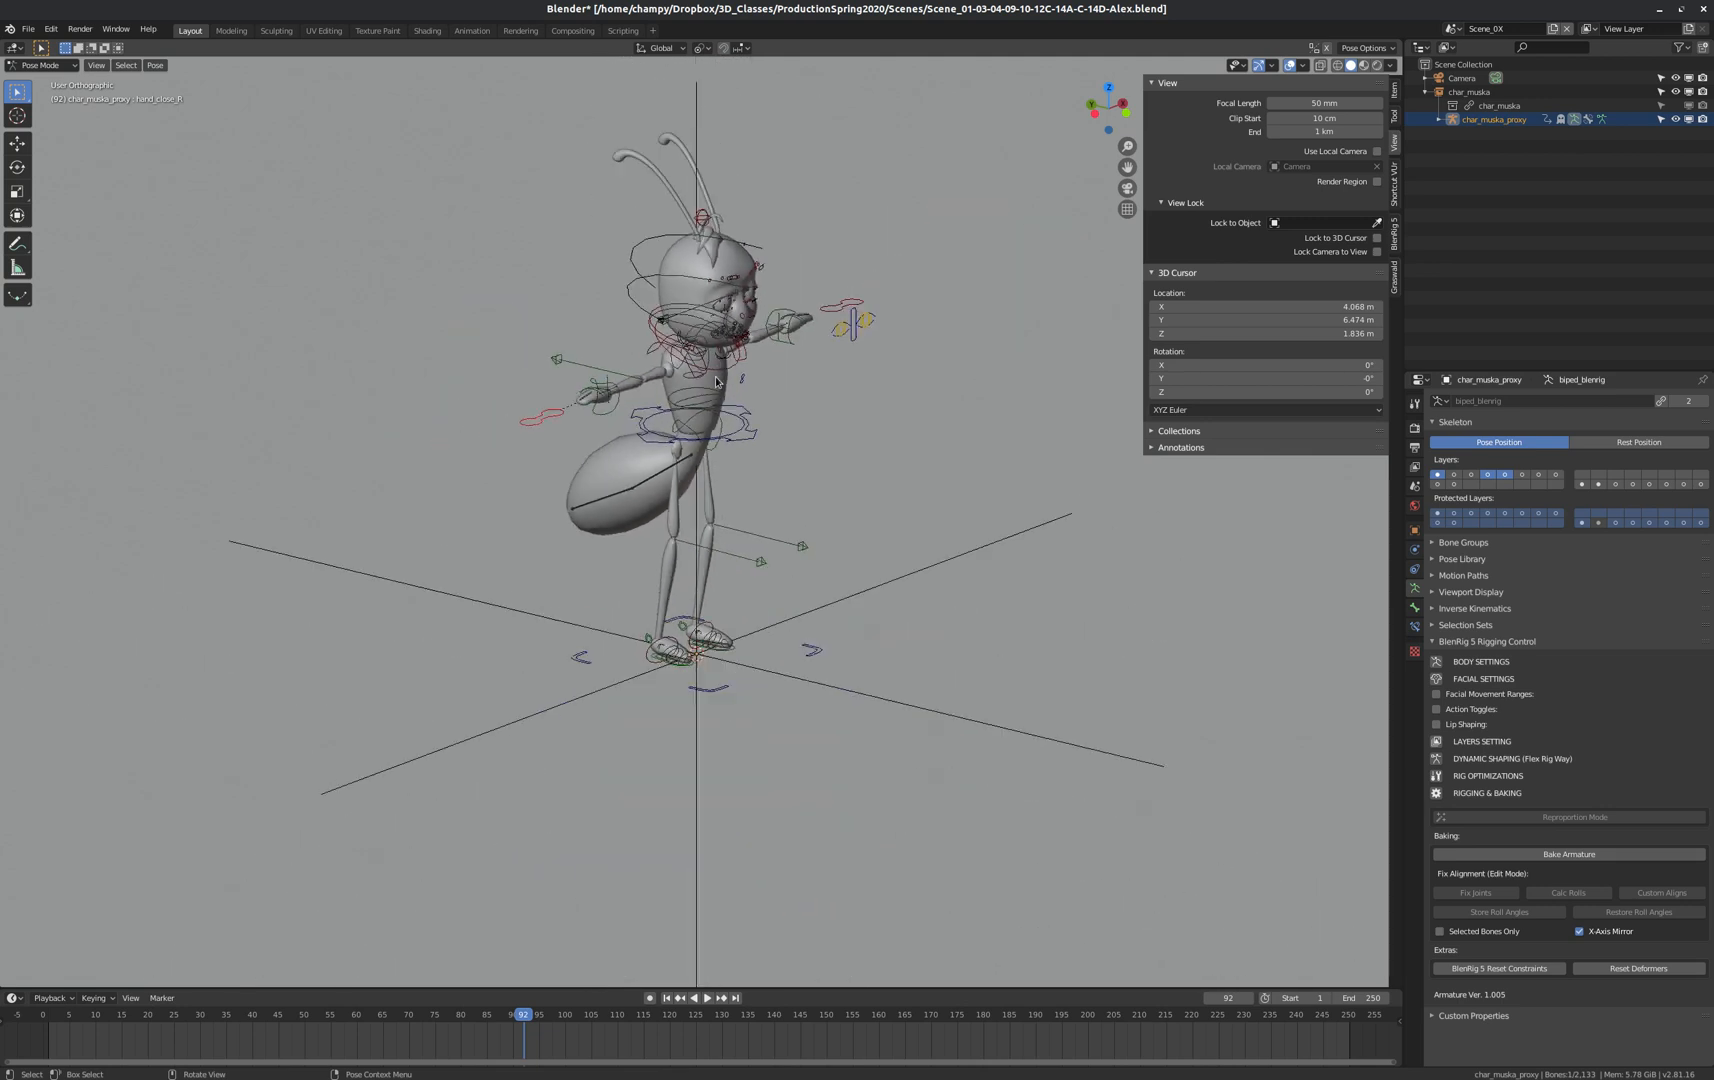
{"action": "left_click", "coordinate": [1487, 90]}
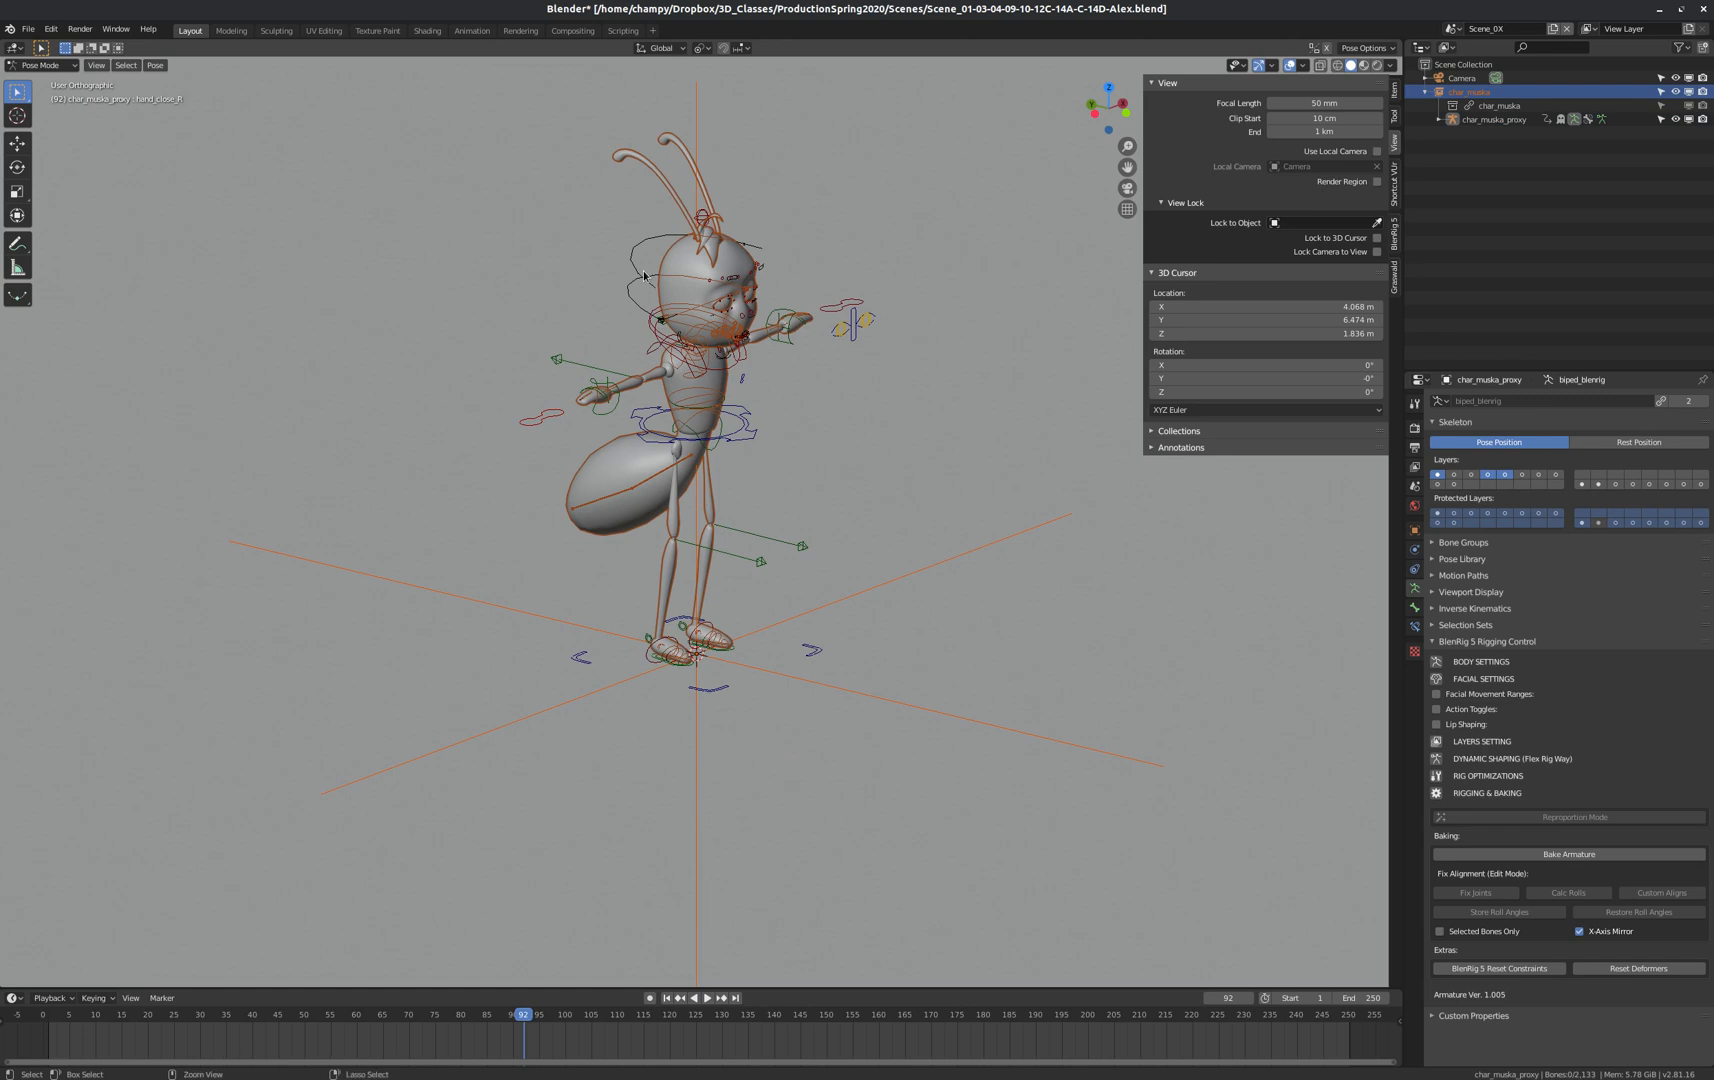
{"action": "key", "text": "ctrl+Tab"}
{"action": "left_click", "coordinate": [1466, 92]}
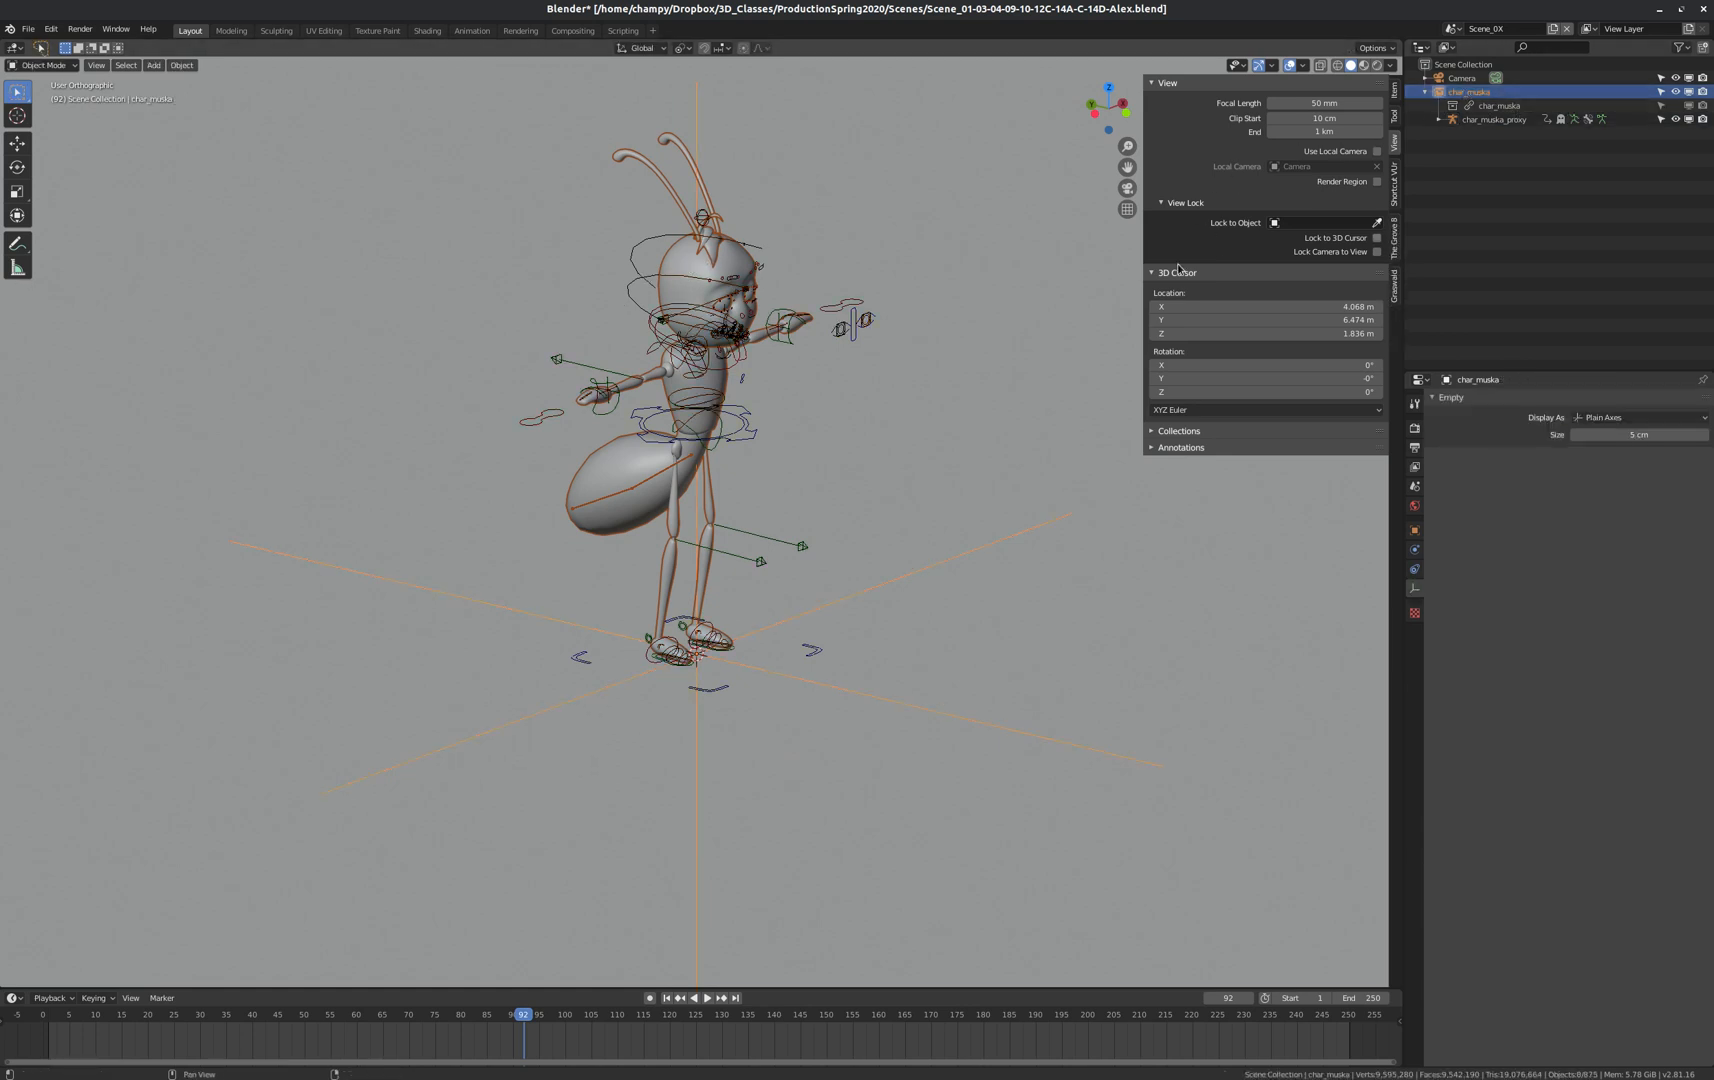
Try moving the char_muska empty to test whether the proxy rig follows it.
{"action": "scroll", "coordinate": [693, 385], "scroll_direction": "down", "scroll_amount": 2}
{"action": "scroll", "coordinate": [737, 563], "scroll_direction": "up", "scroll_amount": 3}
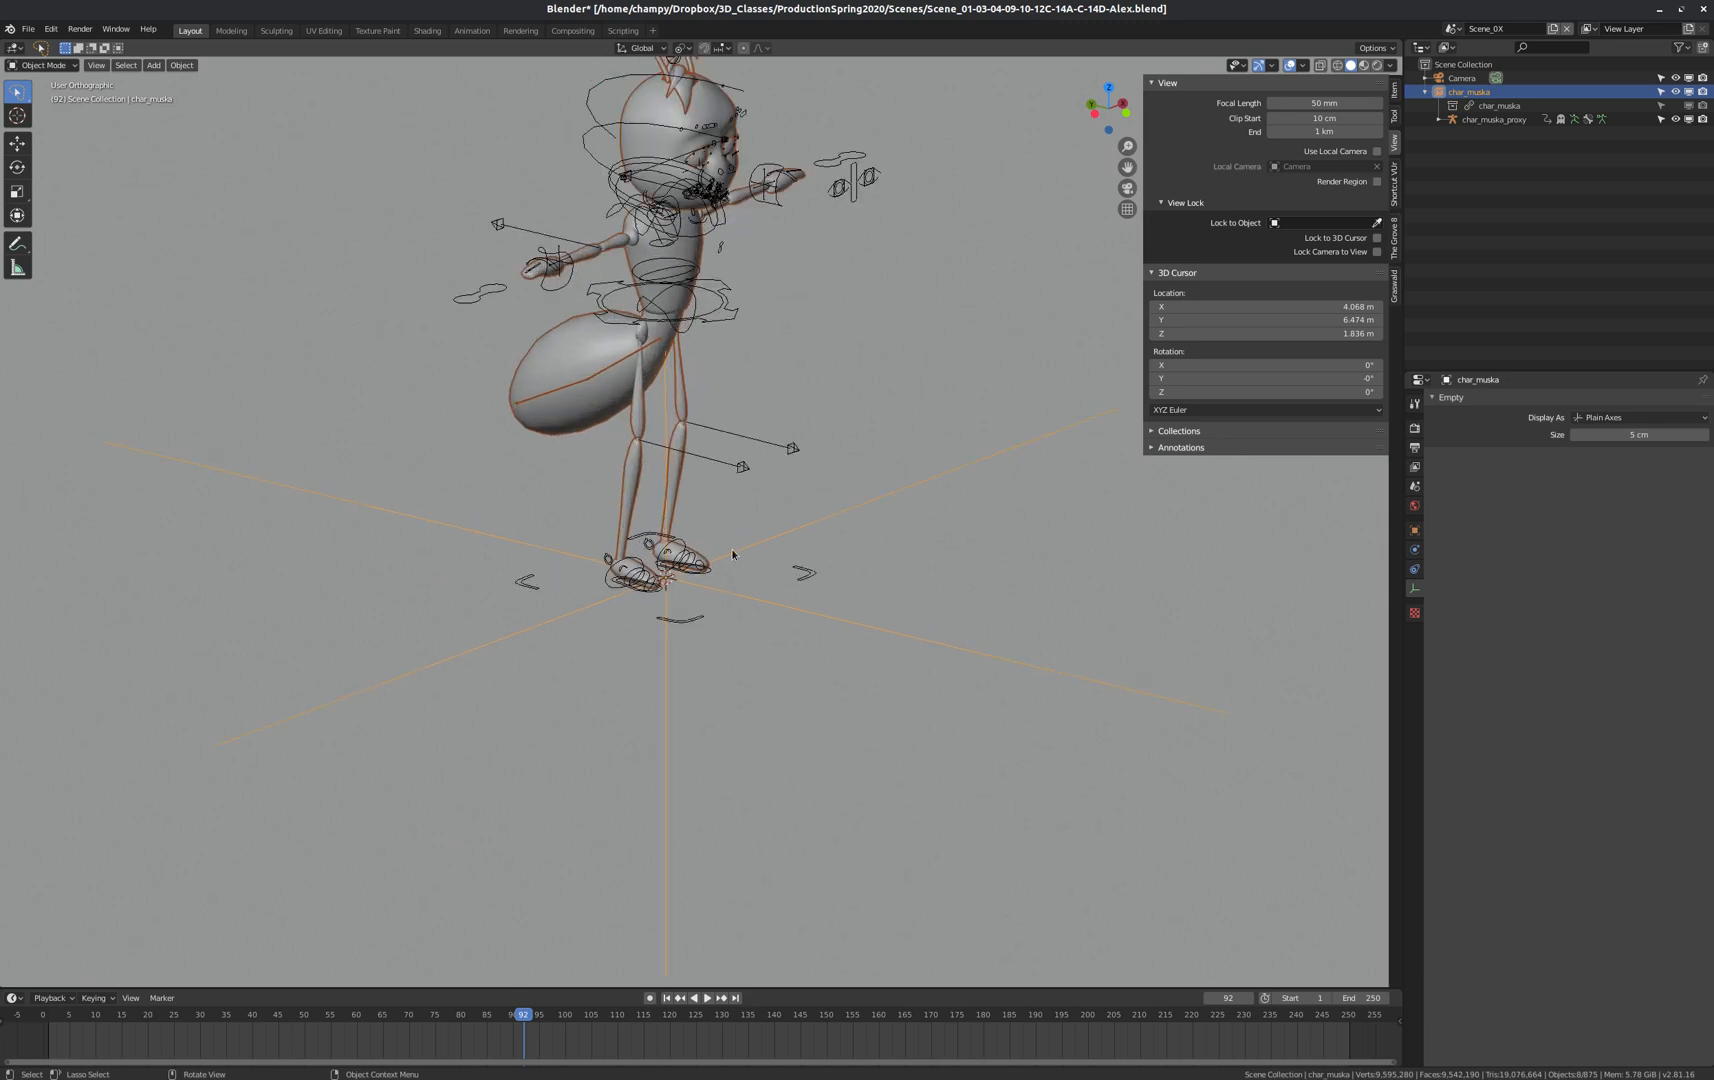
{"action": "key", "text": "g"}
{"action": "right_click", "coordinate": [742, 518]}
{"action": "scroll", "coordinate": [744, 518], "scroll_direction": "down", "scroll_amount": 4}
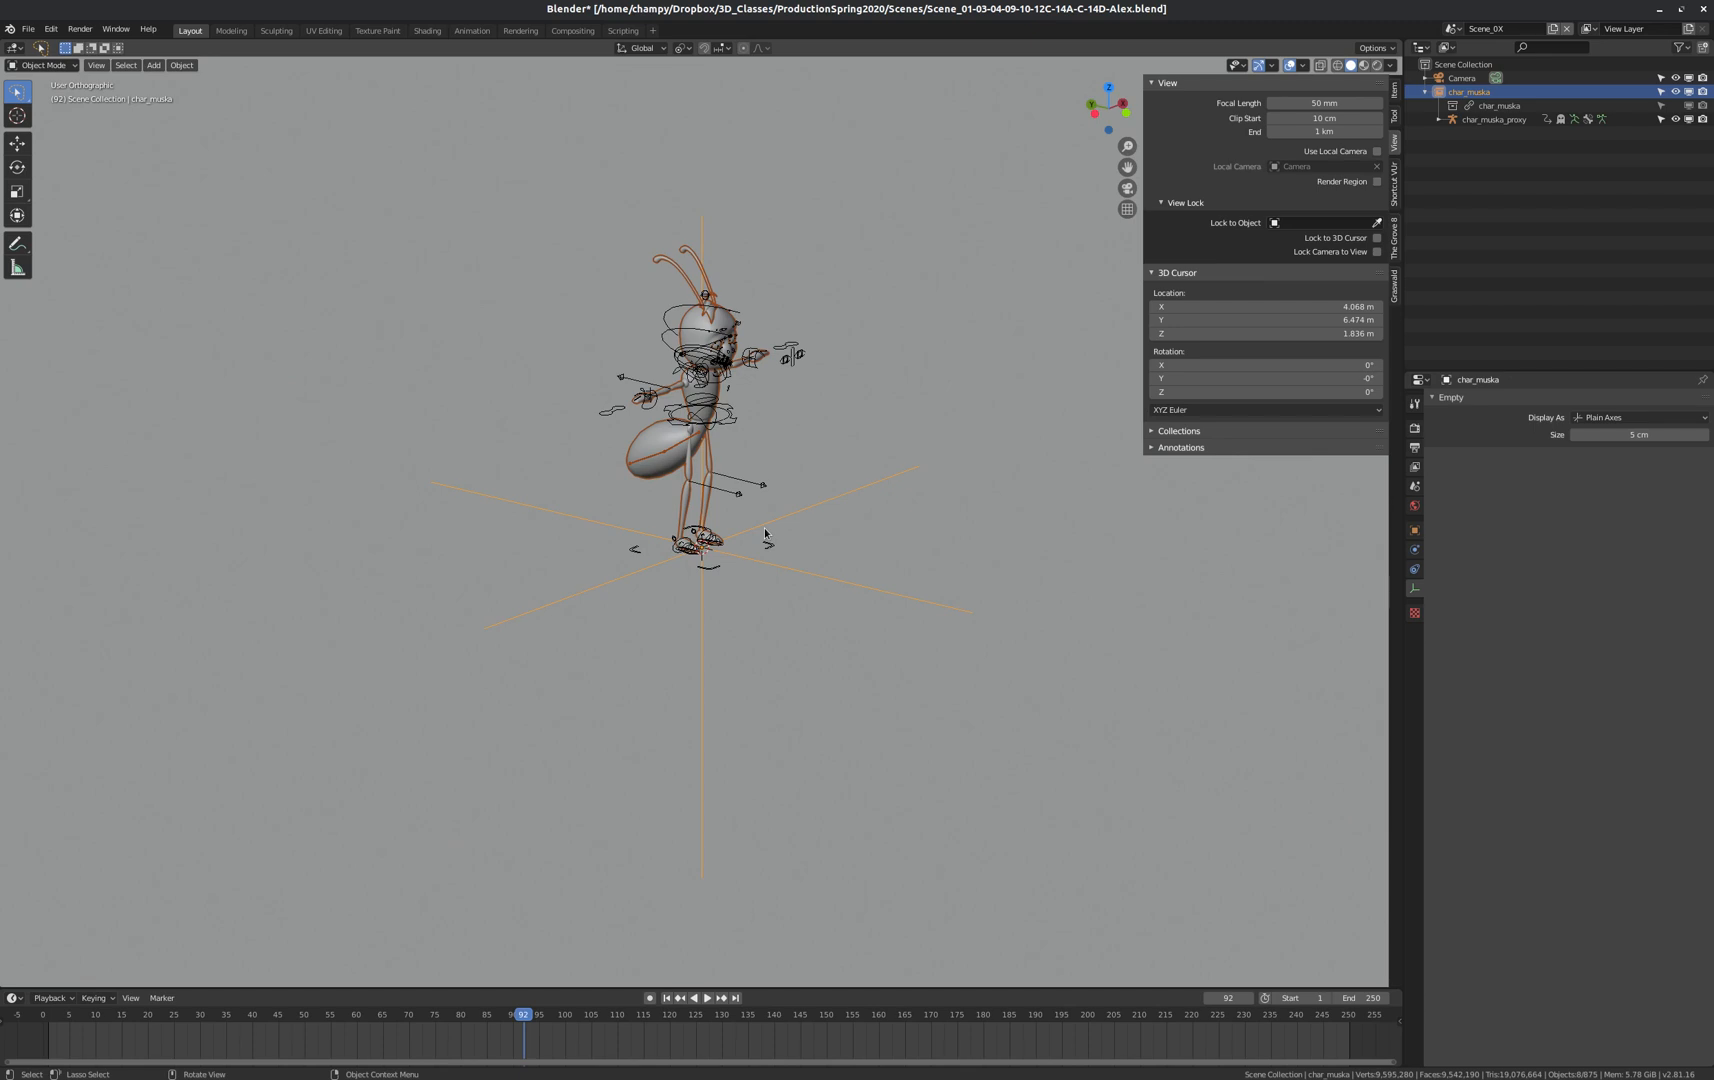
Examine the character's size and placement on the porch, both in the free view and through the shot camera.
{"action": "scroll", "coordinate": [876, 368], "scroll_direction": "down", "scroll_amount": 6}
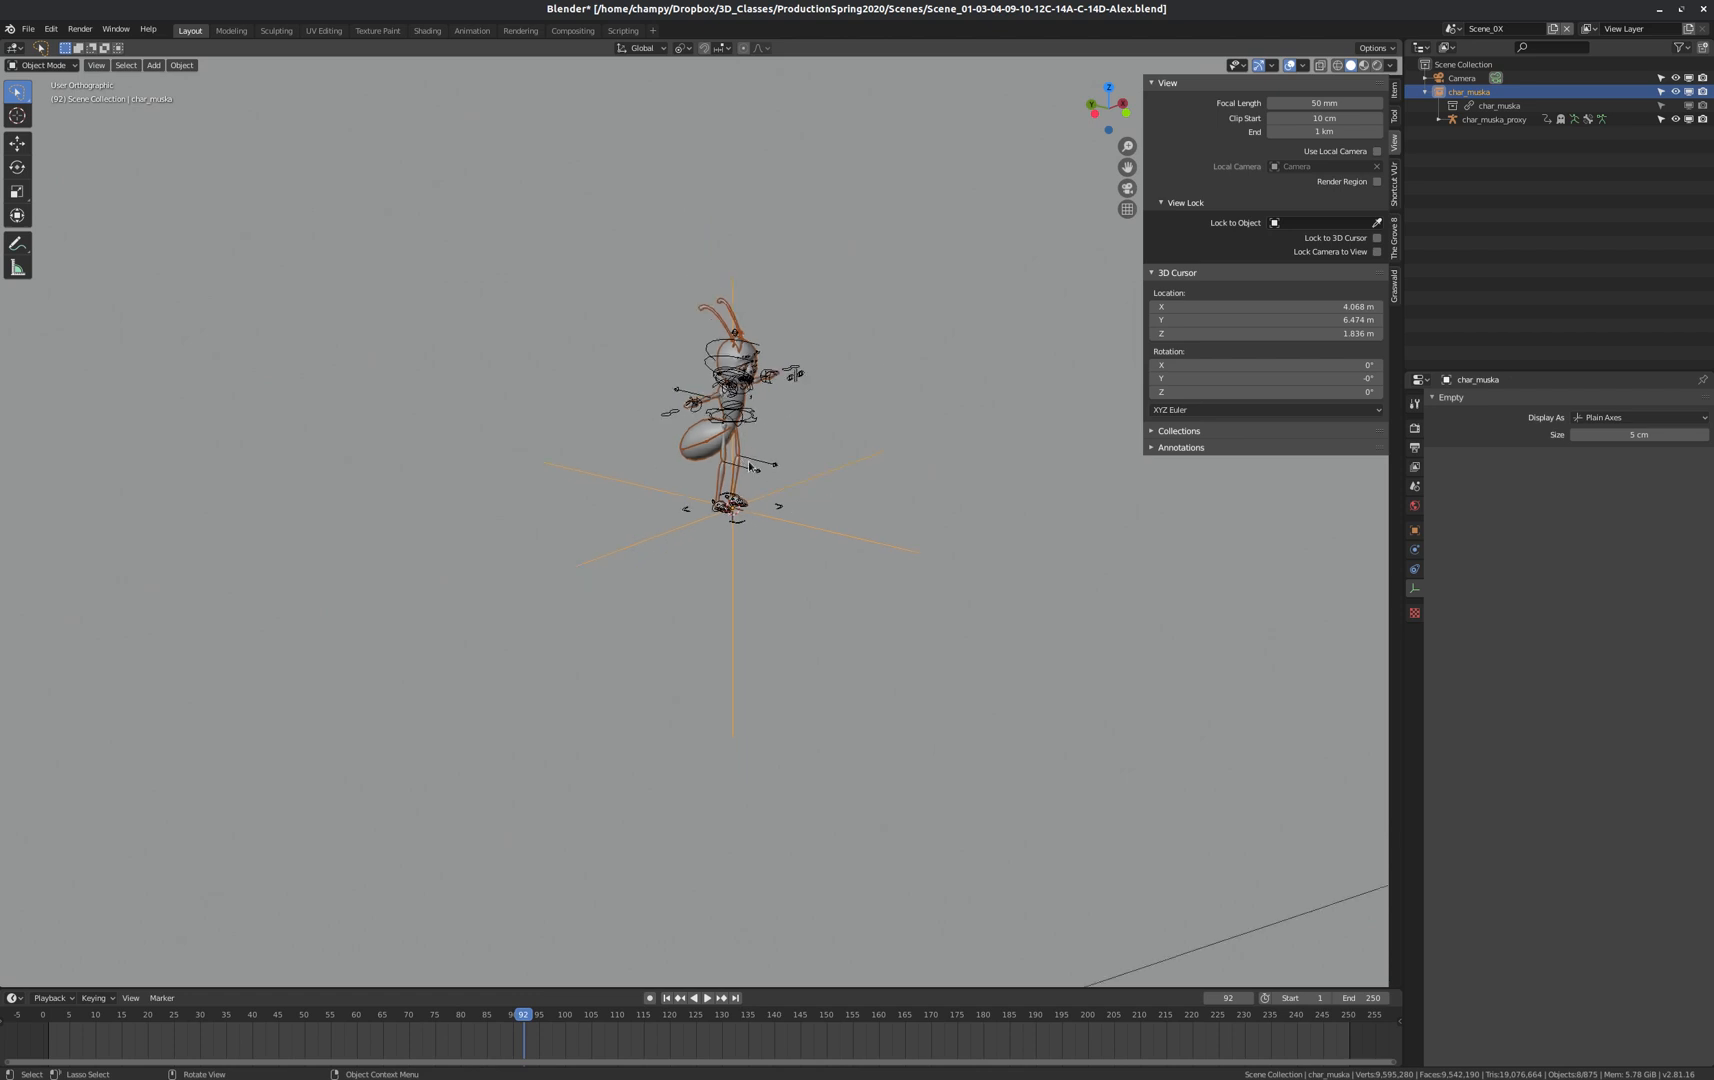
{"action": "scroll", "coordinate": [779, 421], "scroll_direction": "up", "scroll_amount": 4}
{"action": "scroll", "coordinate": [776, 420], "scroll_direction": "down", "scroll_amount": 2}
{"action": "scroll", "coordinate": [776, 422], "scroll_direction": "down", "scroll_amount": 1}
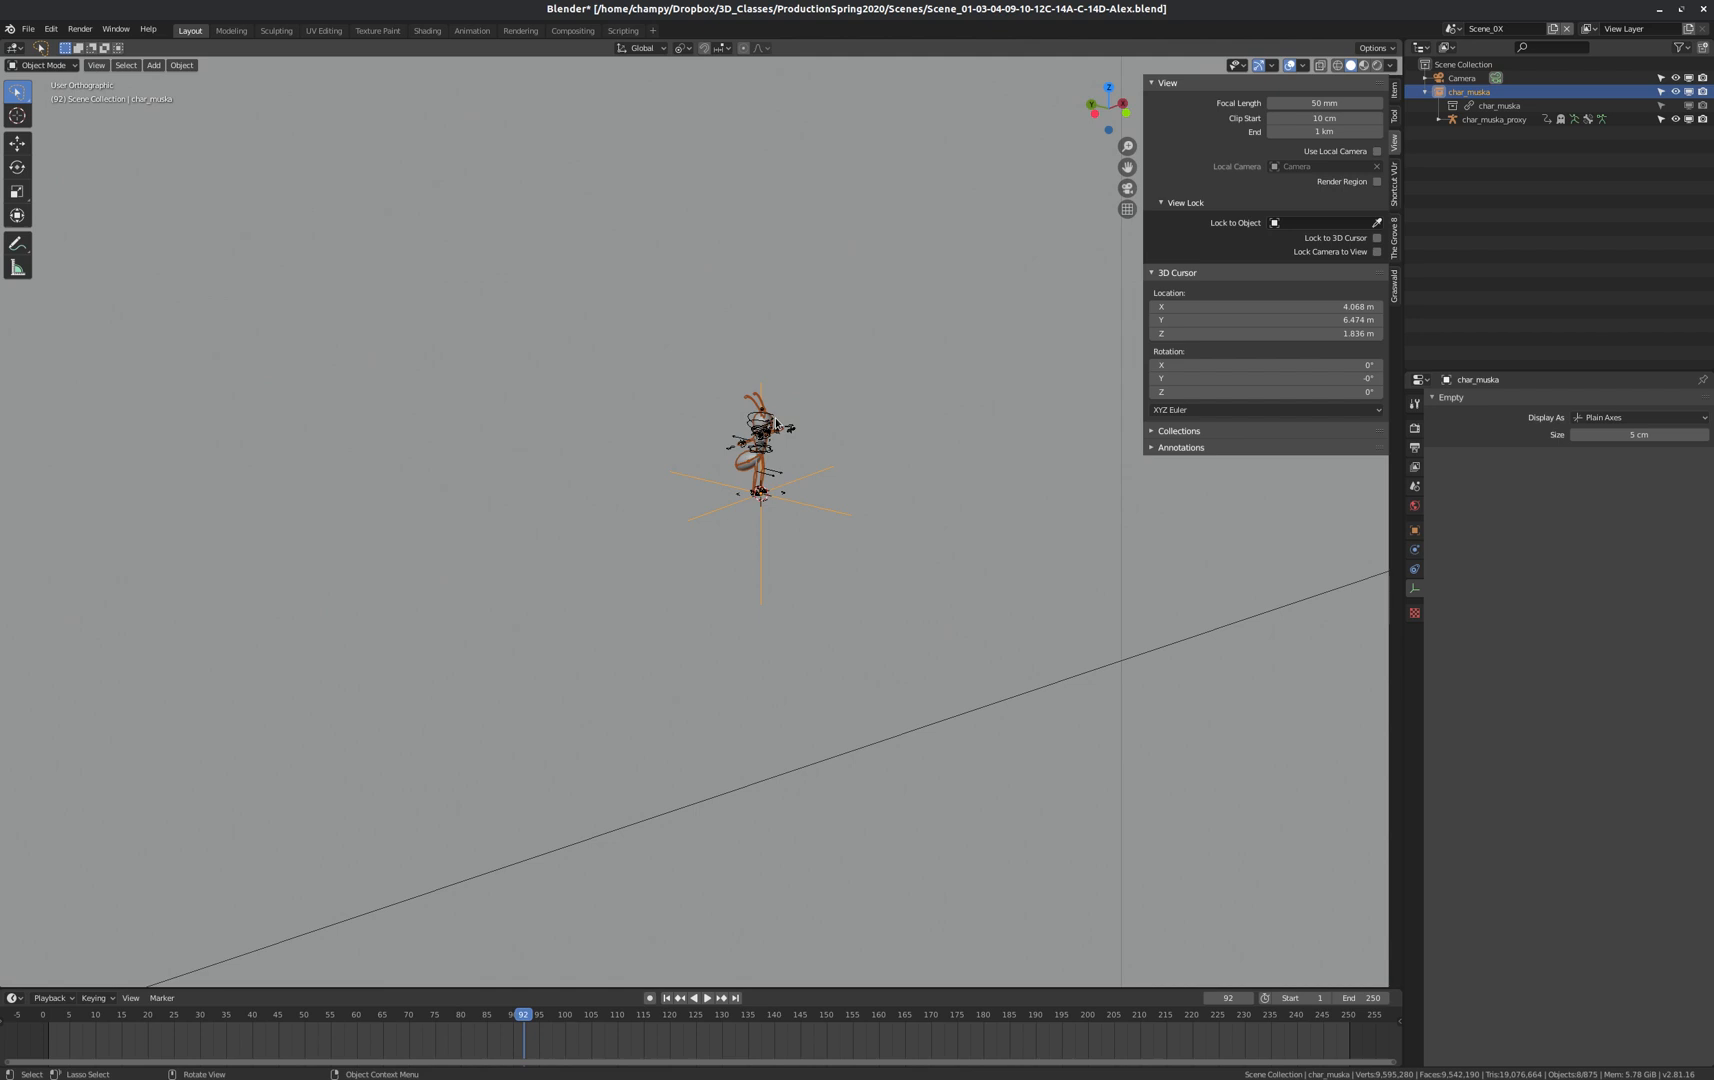
{"action": "scroll", "coordinate": [777, 424], "scroll_direction": "down", "scroll_amount": 1}
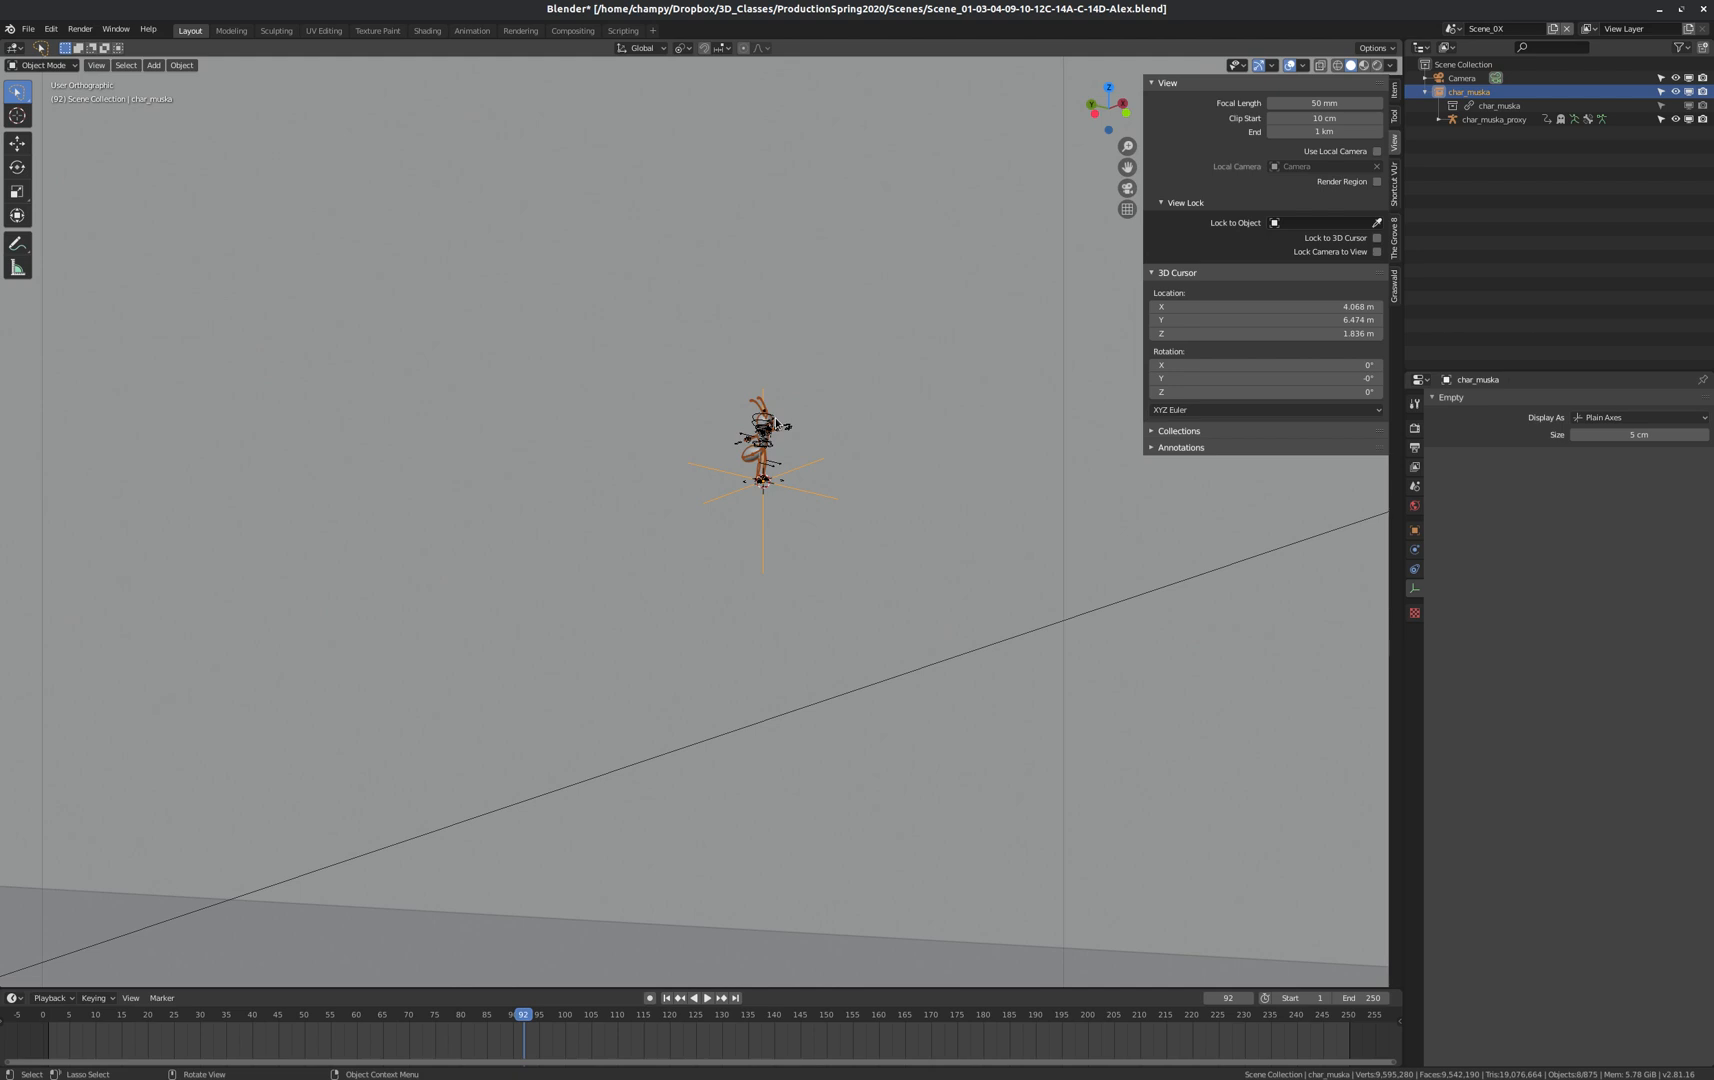
{"action": "scroll", "coordinate": [787, 423], "scroll_direction": "down", "scroll_amount": 3}
{"action": "scroll", "coordinate": [787, 423], "scroll_direction": "up", "scroll_amount": 5}
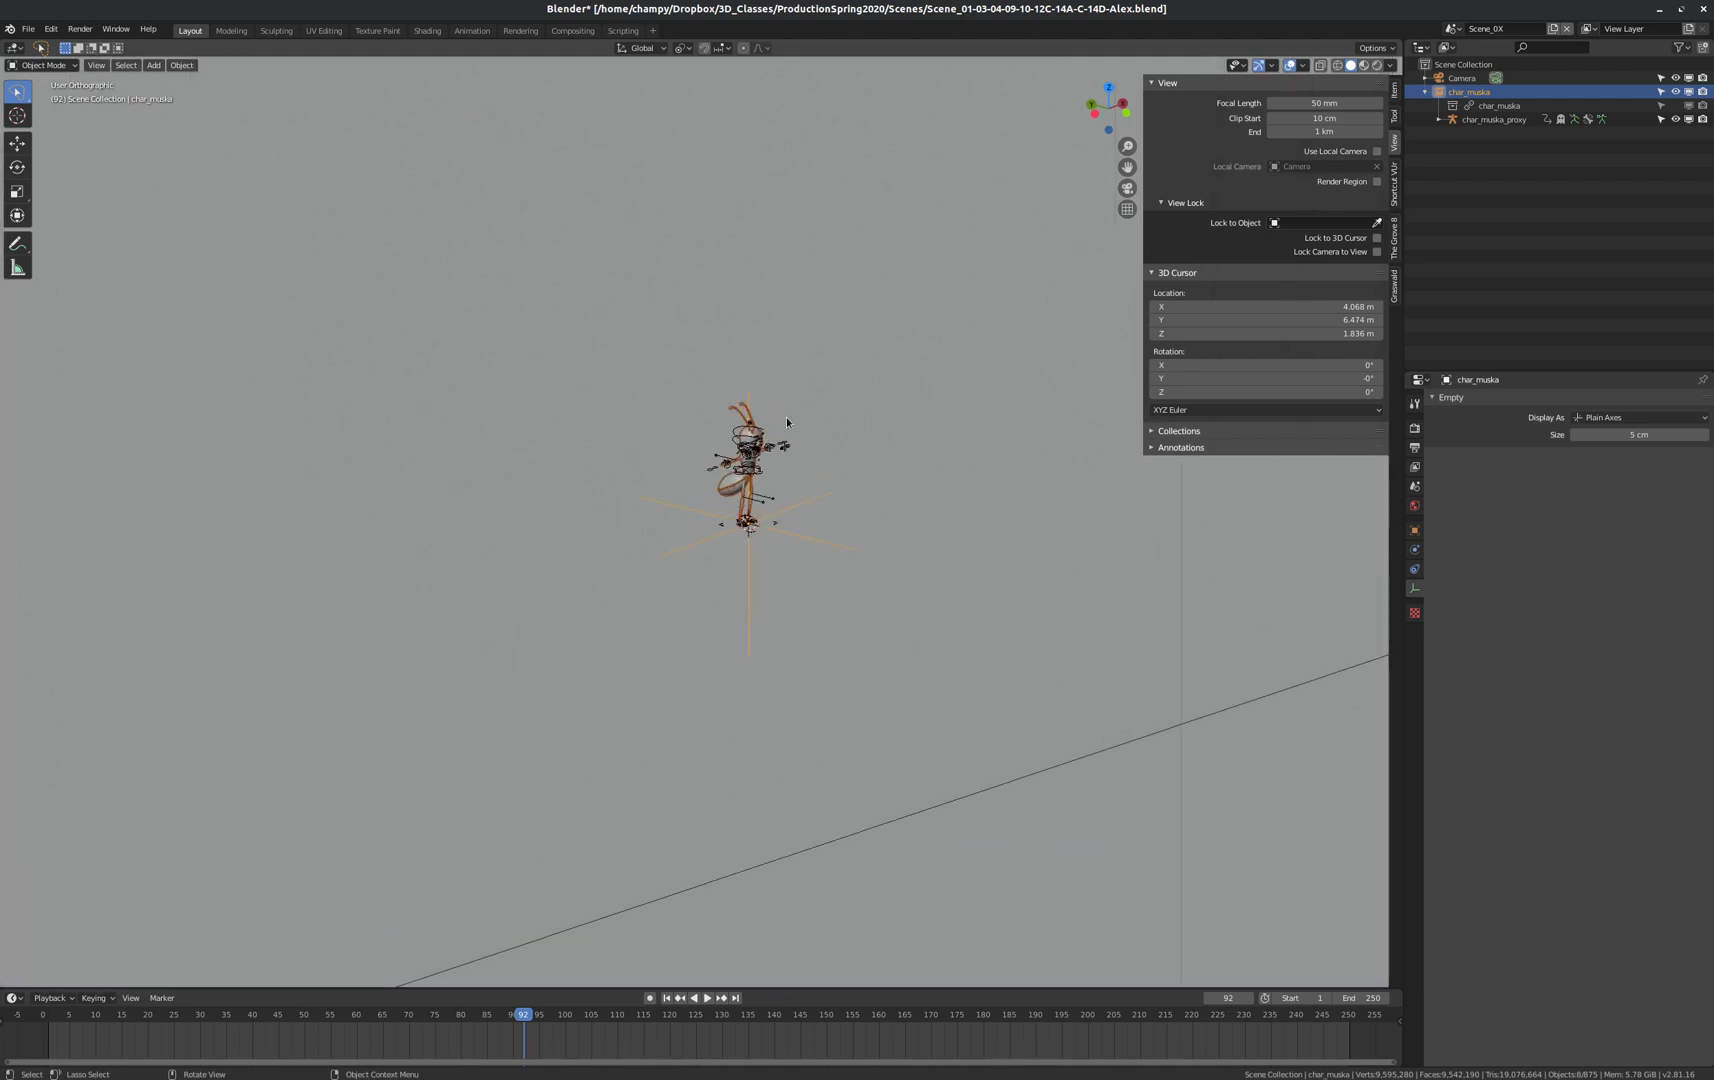
{"action": "scroll", "coordinate": [787, 423], "scroll_direction": "down", "scroll_amount": 5}
{"action": "scroll", "coordinate": [787, 423], "scroll_direction": "down", "scroll_amount": 2}
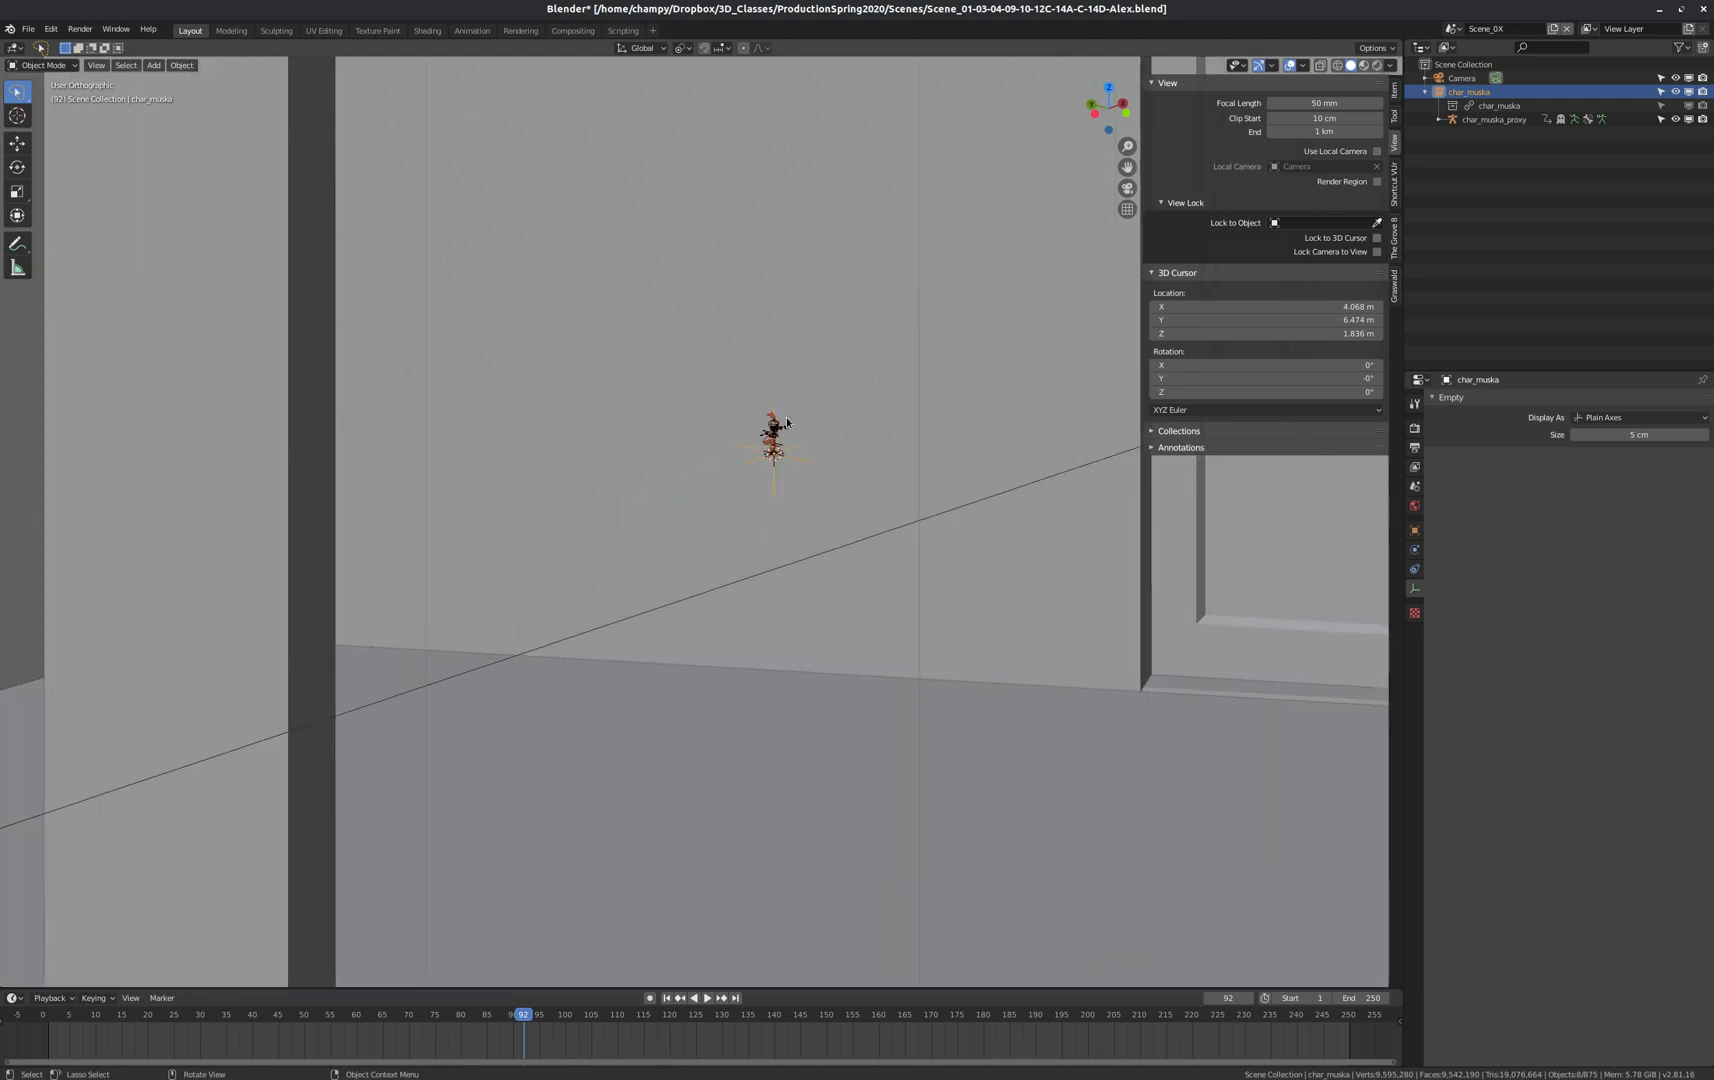
{"action": "key", "text": "KP_0"}
{"action": "scroll", "coordinate": [459, 521], "scroll_direction": "up", "scroll_amount": 5}
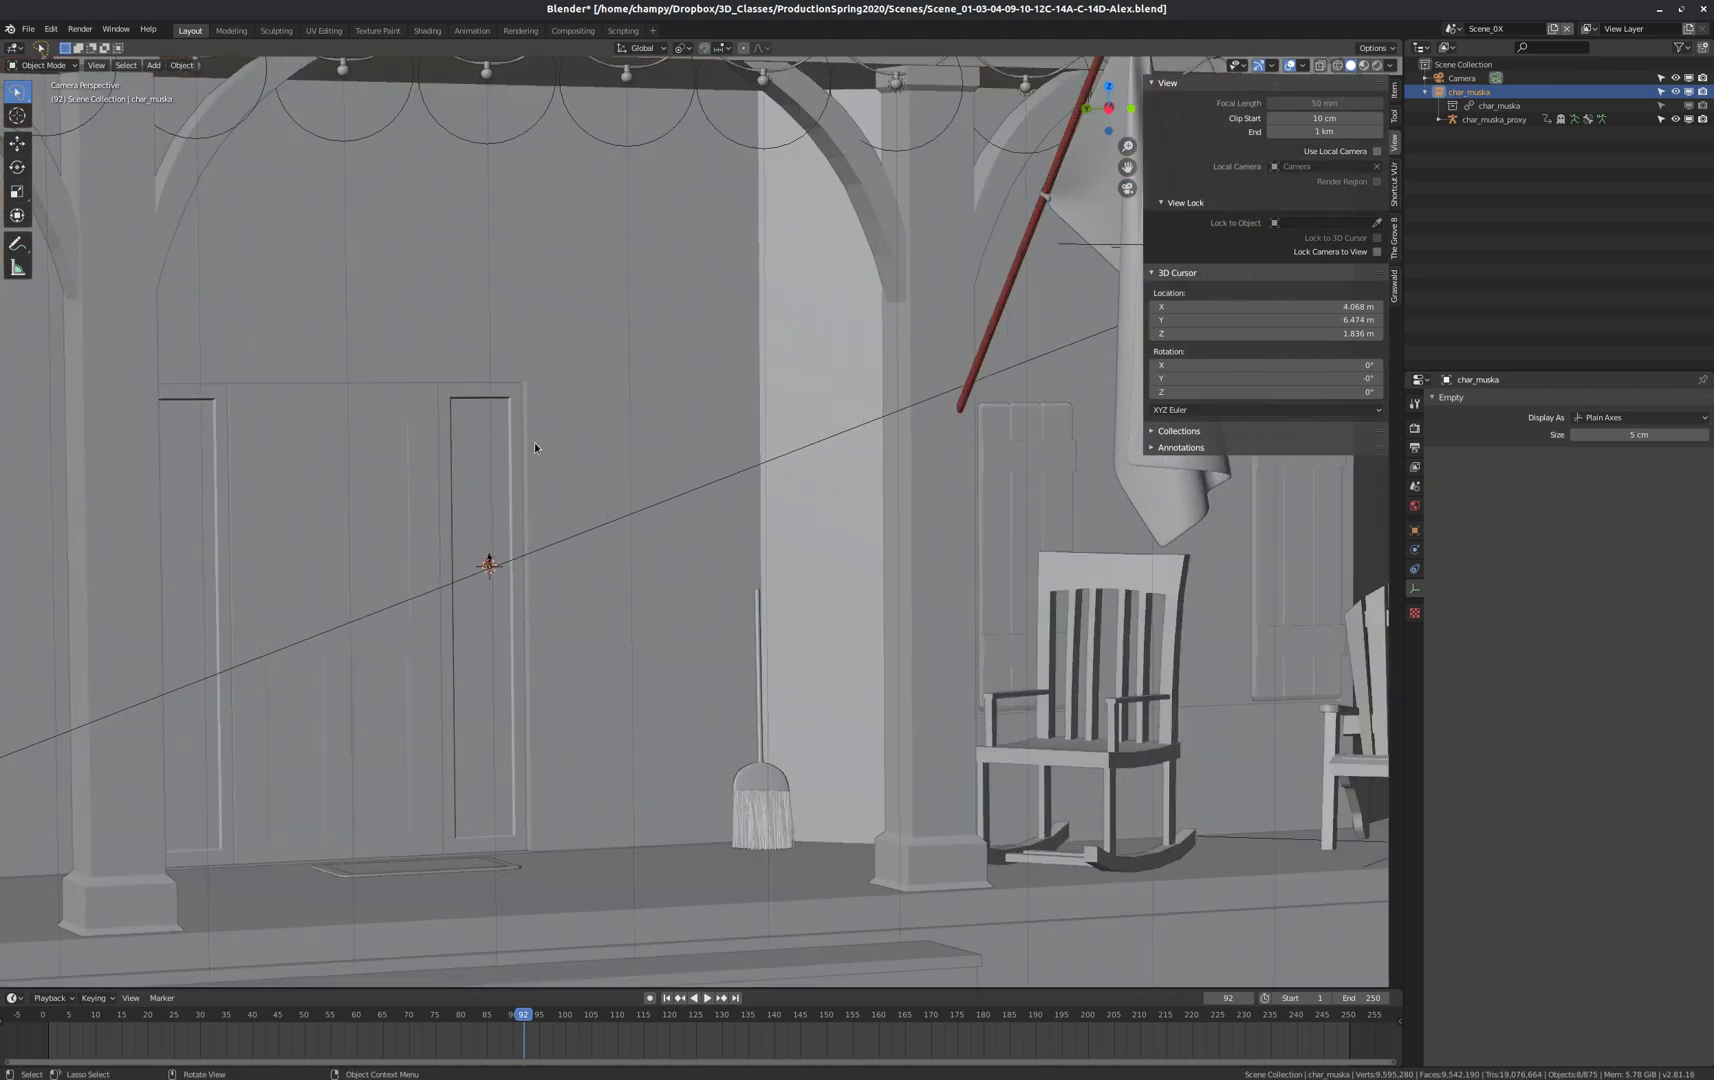
{"action": "scroll", "coordinate": [489, 563], "scroll_direction": "up", "scroll_amount": 8}
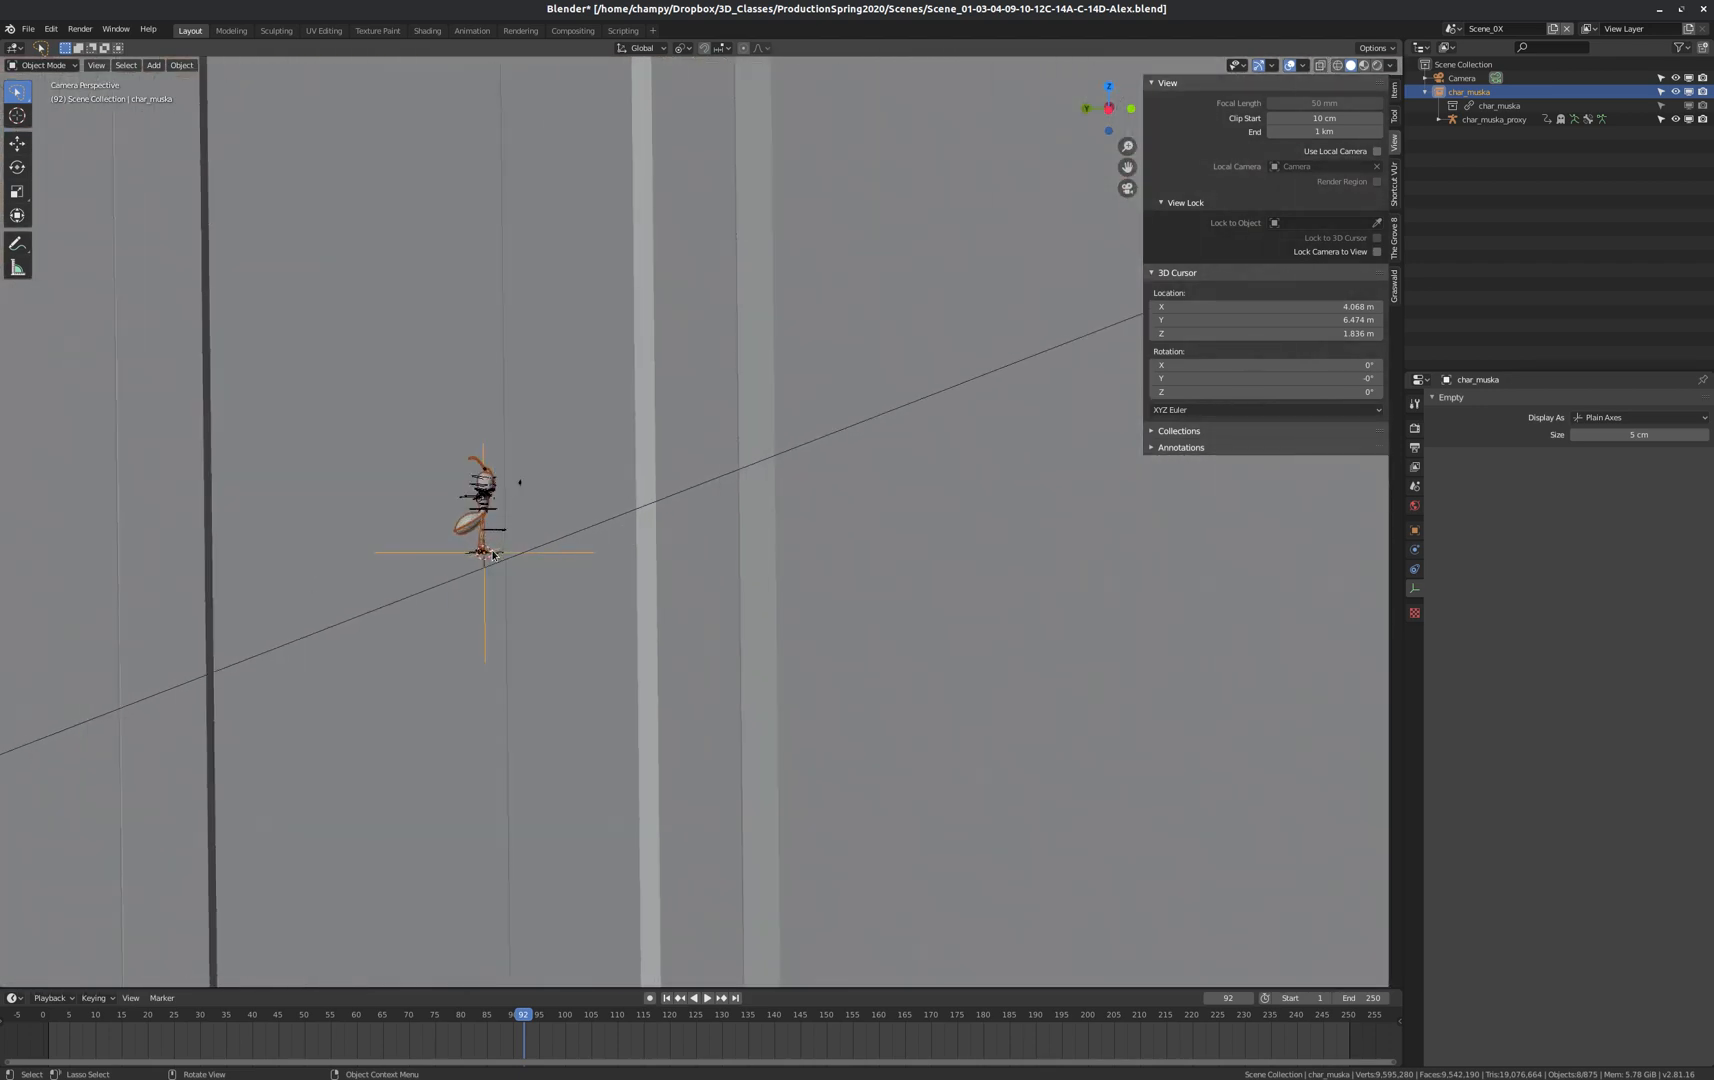
{"action": "scroll", "coordinate": [491, 494], "scroll_direction": "up", "scroll_amount": 4}
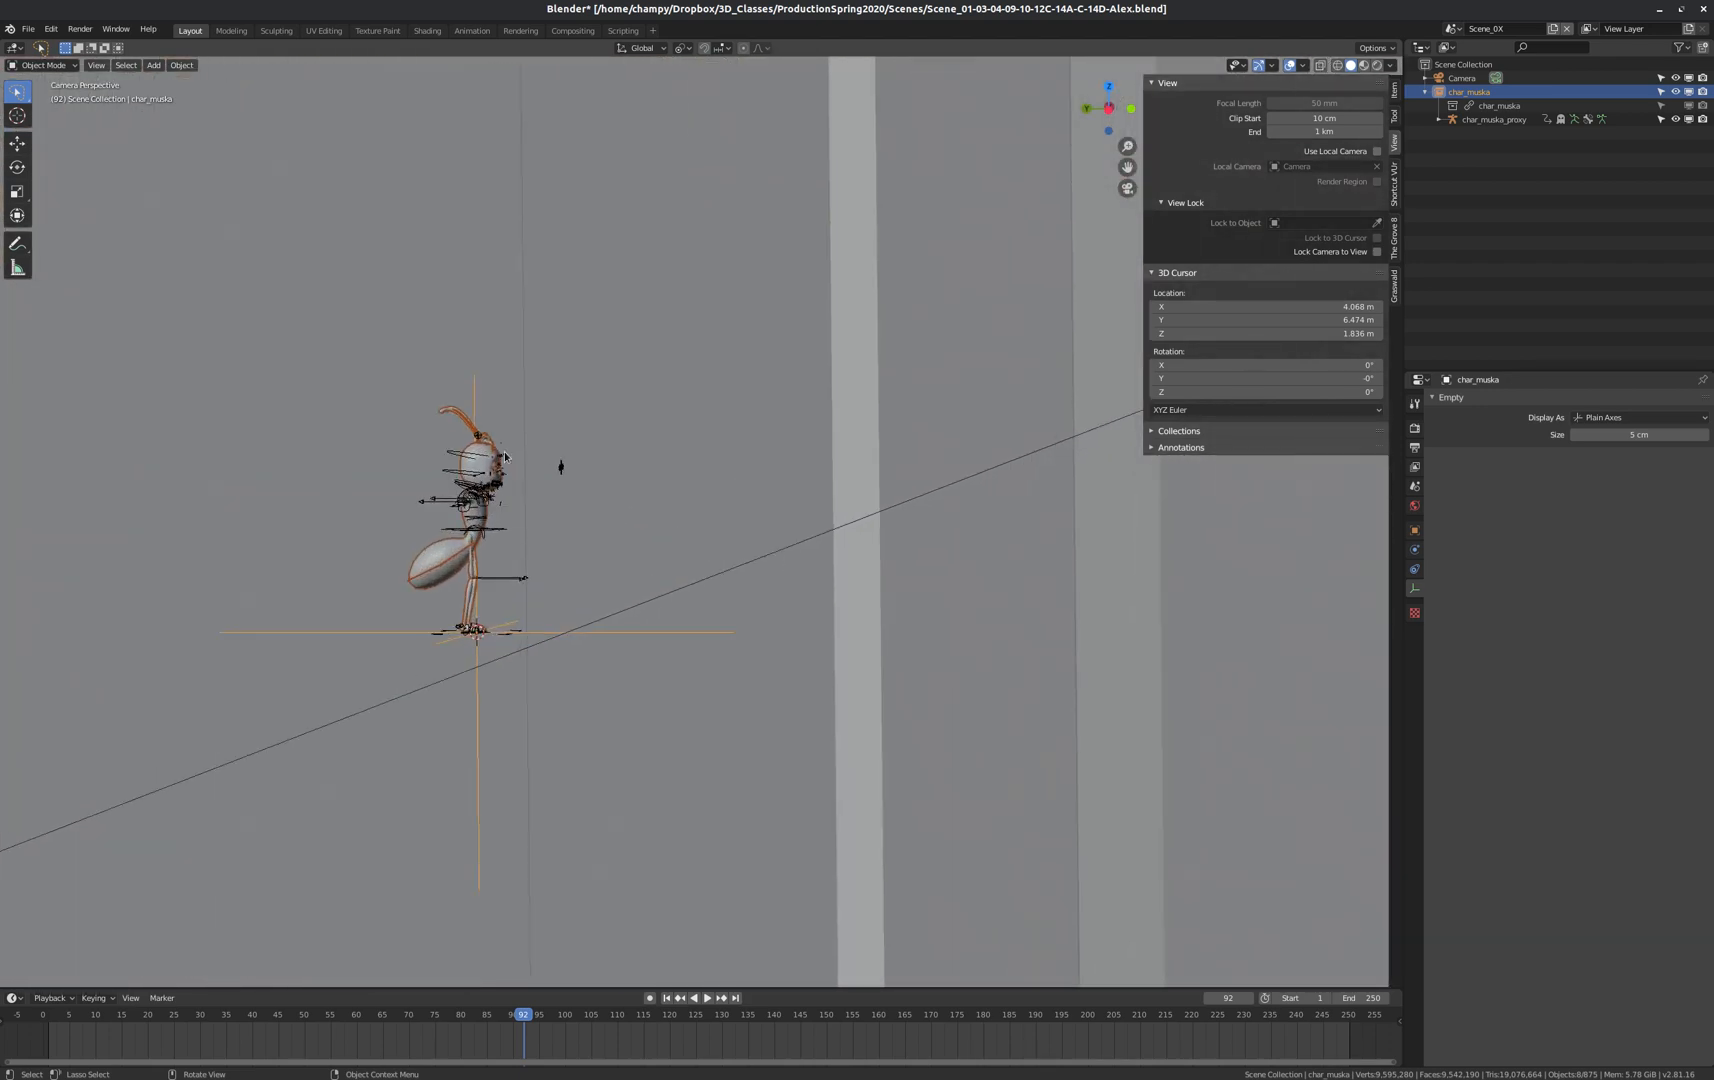
{"action": "key", "text": "r"}
{"action": "key", "text": "Escape"}
{"action": "key", "text": "KP_0"}
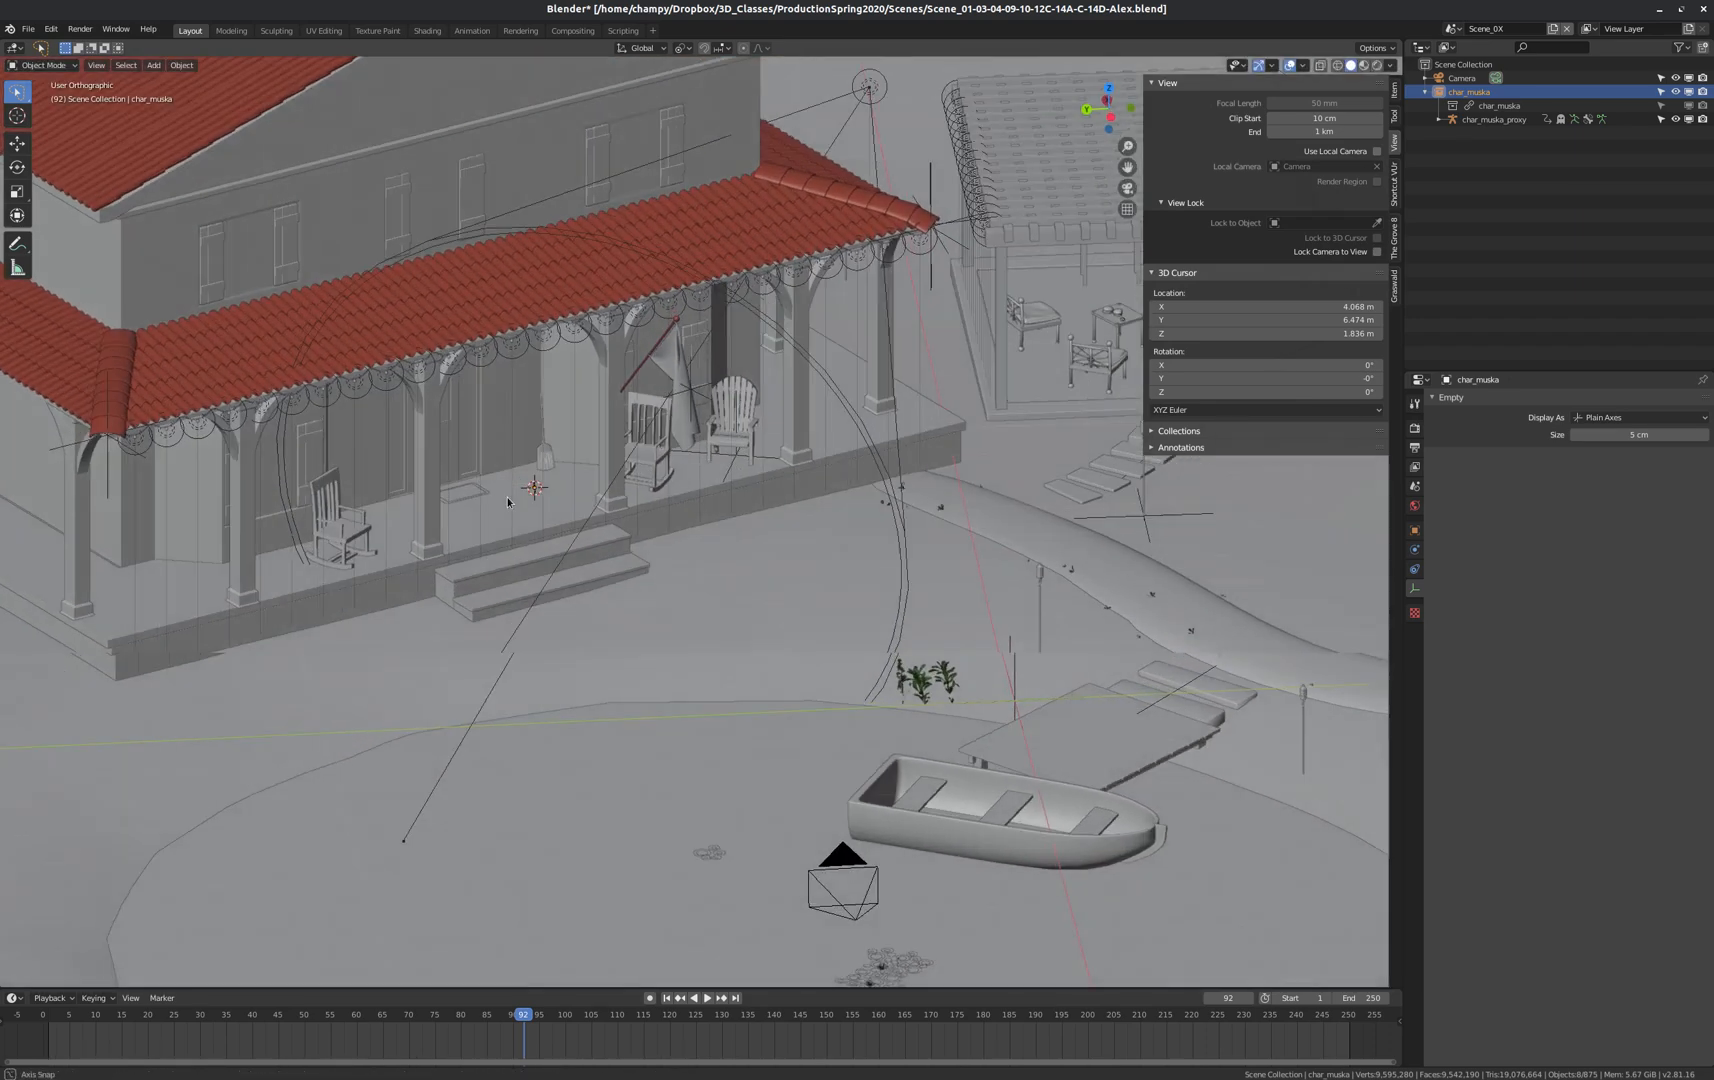
Leave the camera view for a close free view of the character and return the timeline to frame 1.
{"action": "scroll", "coordinate": [503, 490], "scroll_direction": "up", "scroll_amount": 8}
{"action": "scroll", "coordinate": [511, 510], "scroll_direction": "up", "scroll_amount": 16}
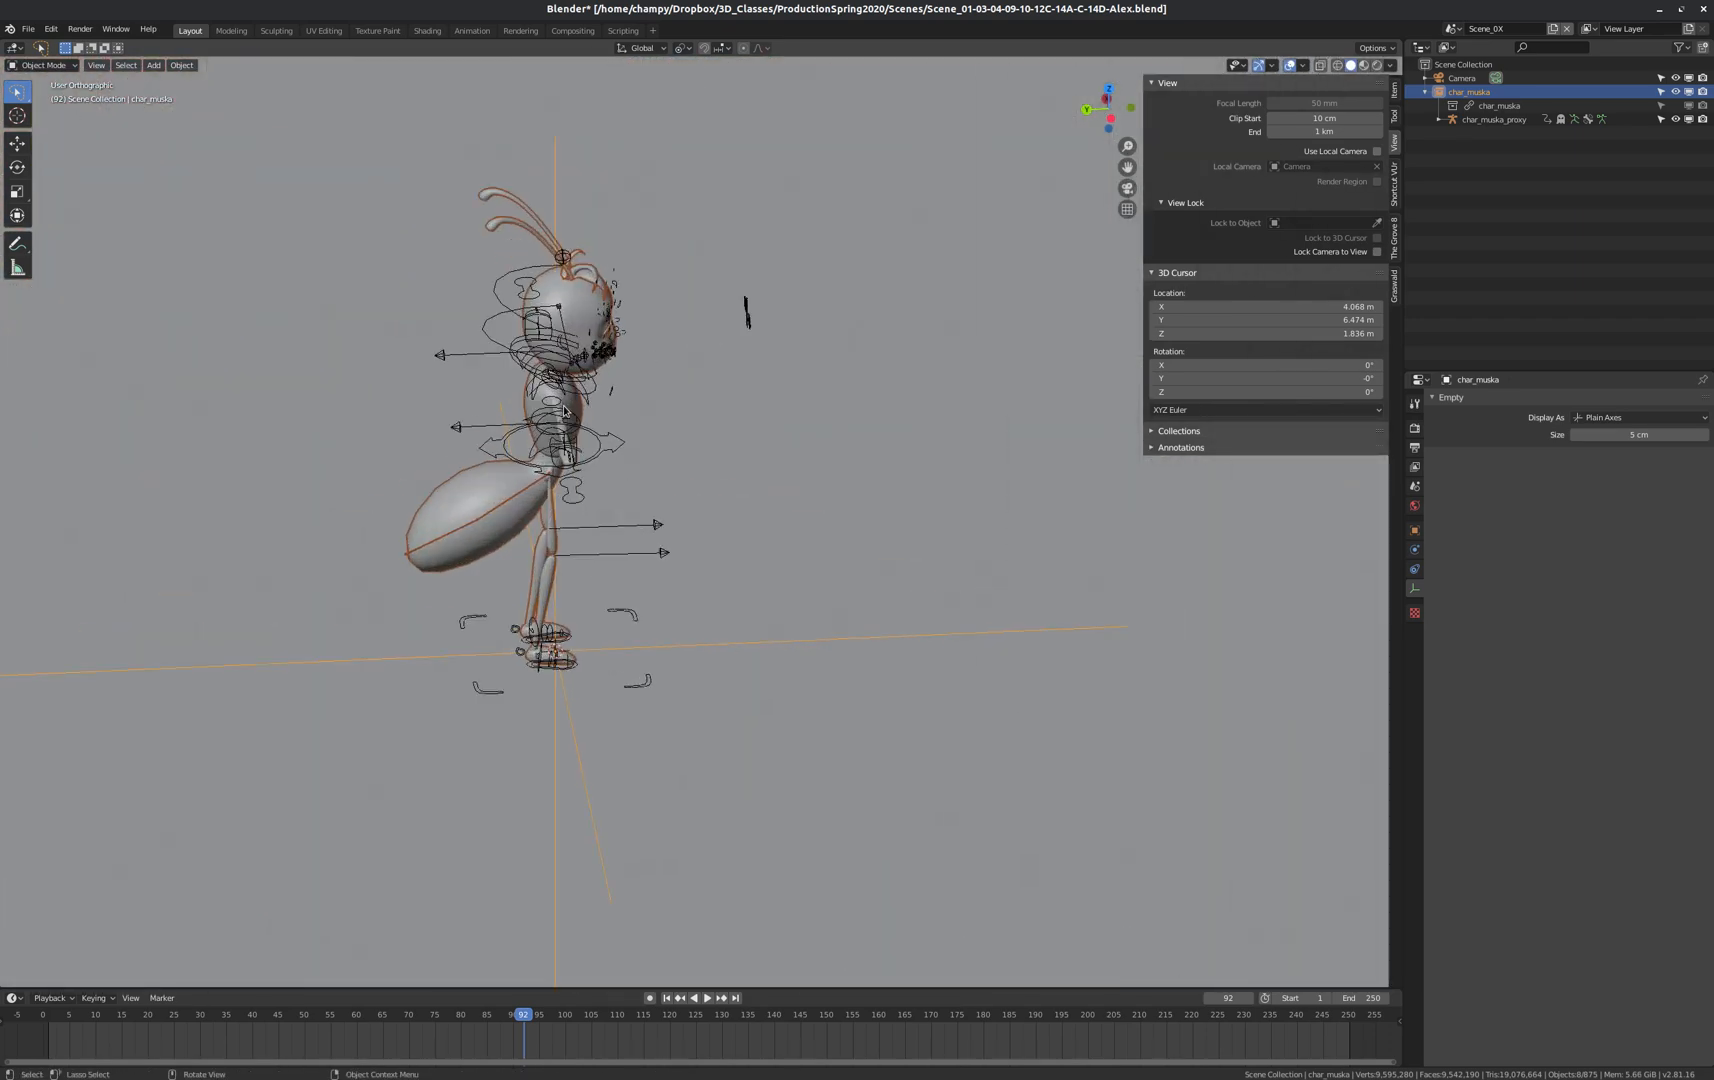
{"action": "middle_click_drag", "start_coordinate": [642, 425], "coordinate": [584, 411]}
{"action": "scroll", "coordinate": [584, 411], "scroll_direction": "down", "scroll_amount": 5}
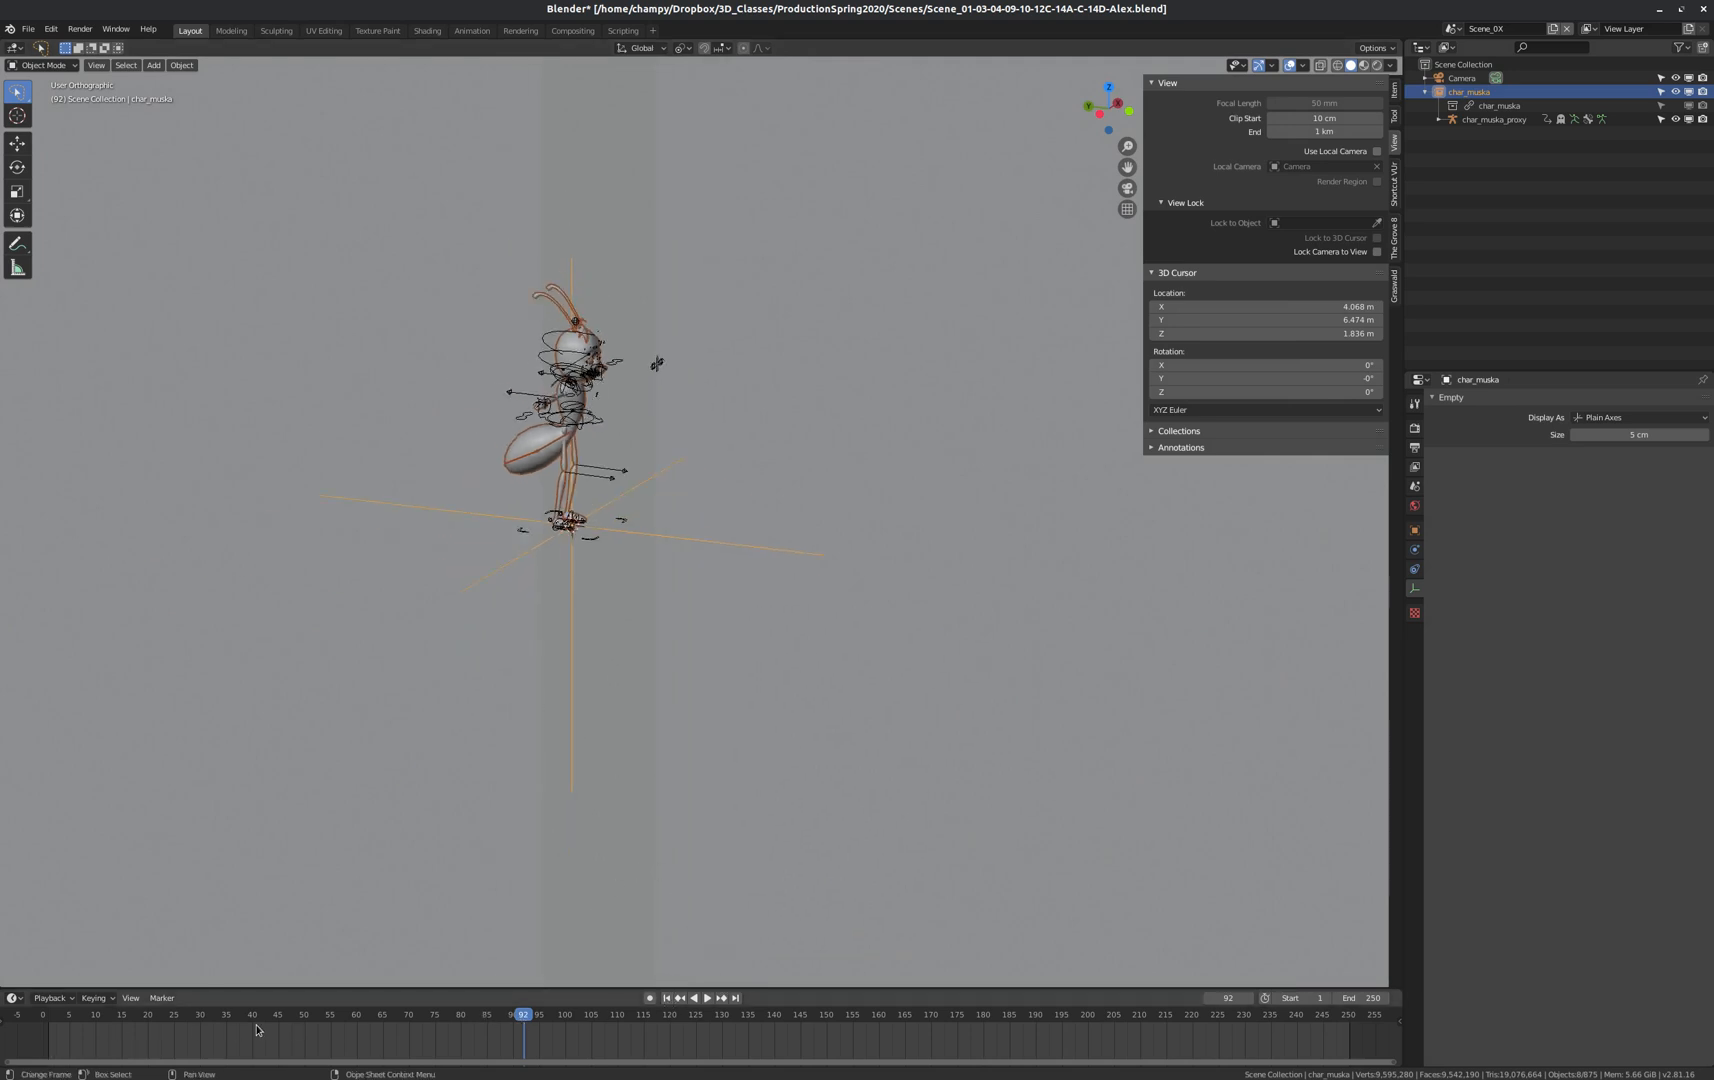
{"action": "left_click", "coordinate": [667, 998]}
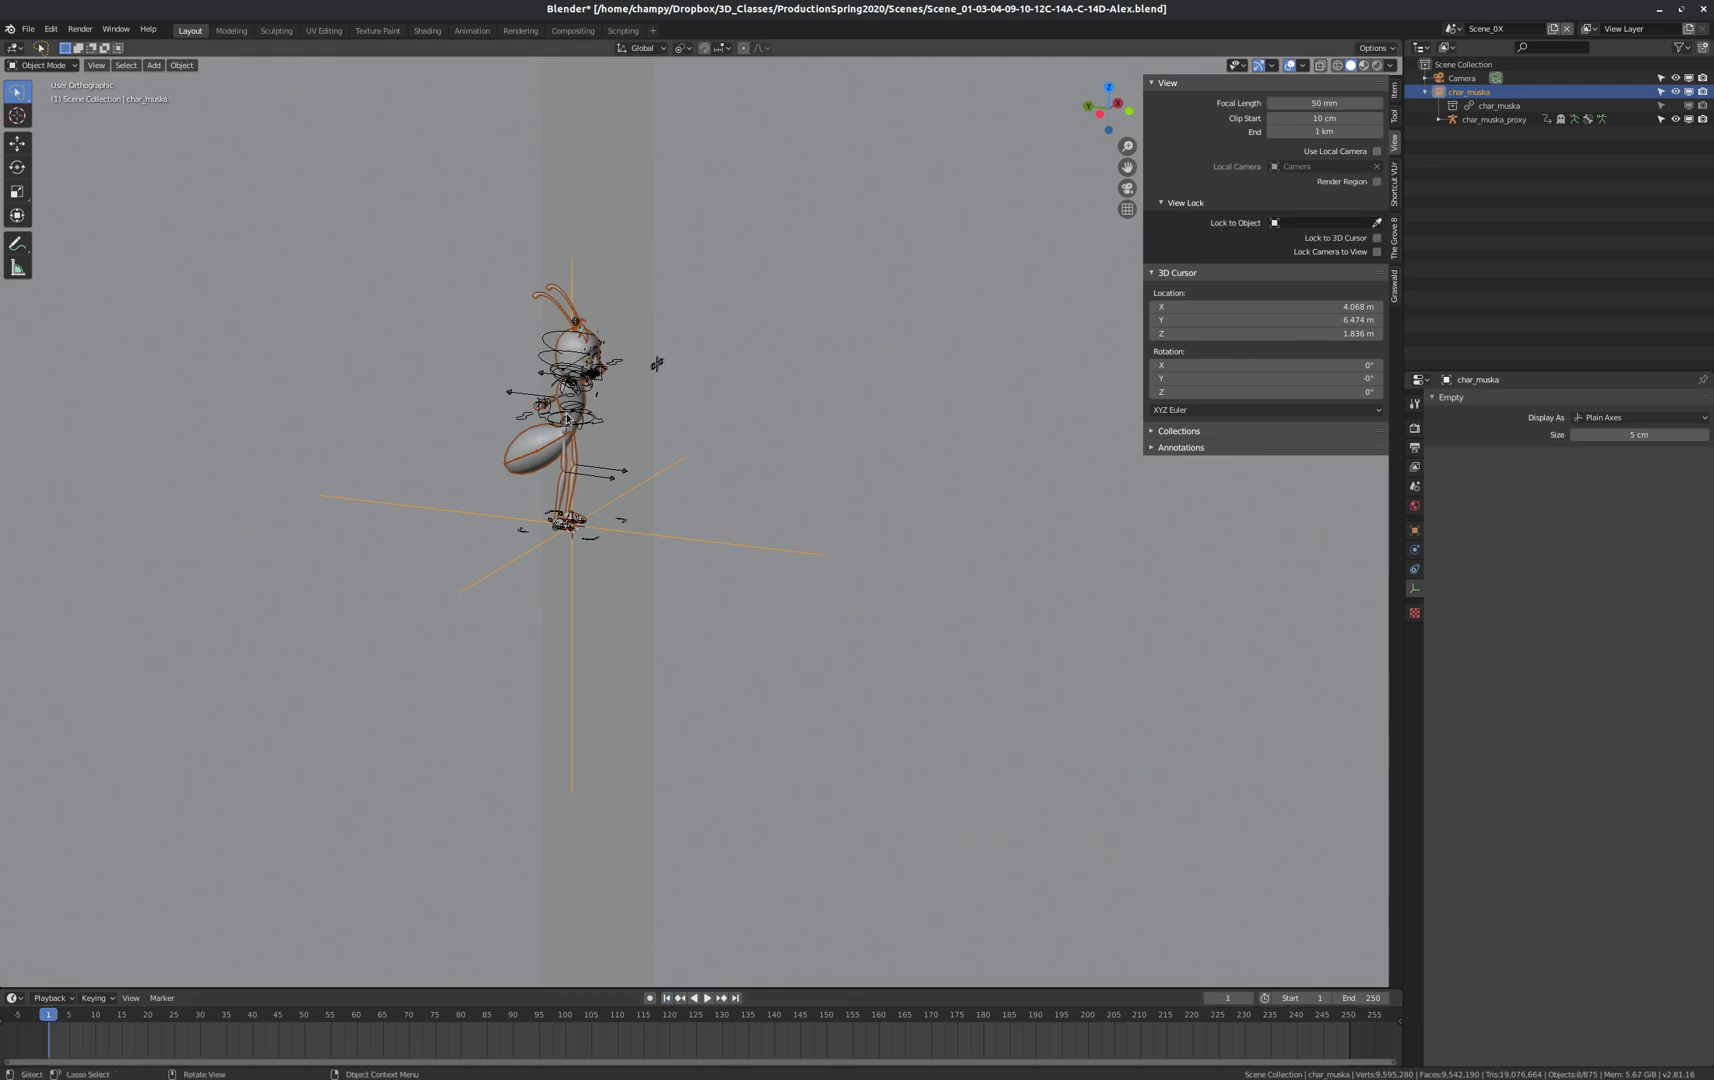
Rotate the char_muska empty about 63° around its local X axis to tilt the character into a flying pose.
{"action": "middle_click_drag", "start_coordinate": [620, 398], "coordinate": [638, 432]}
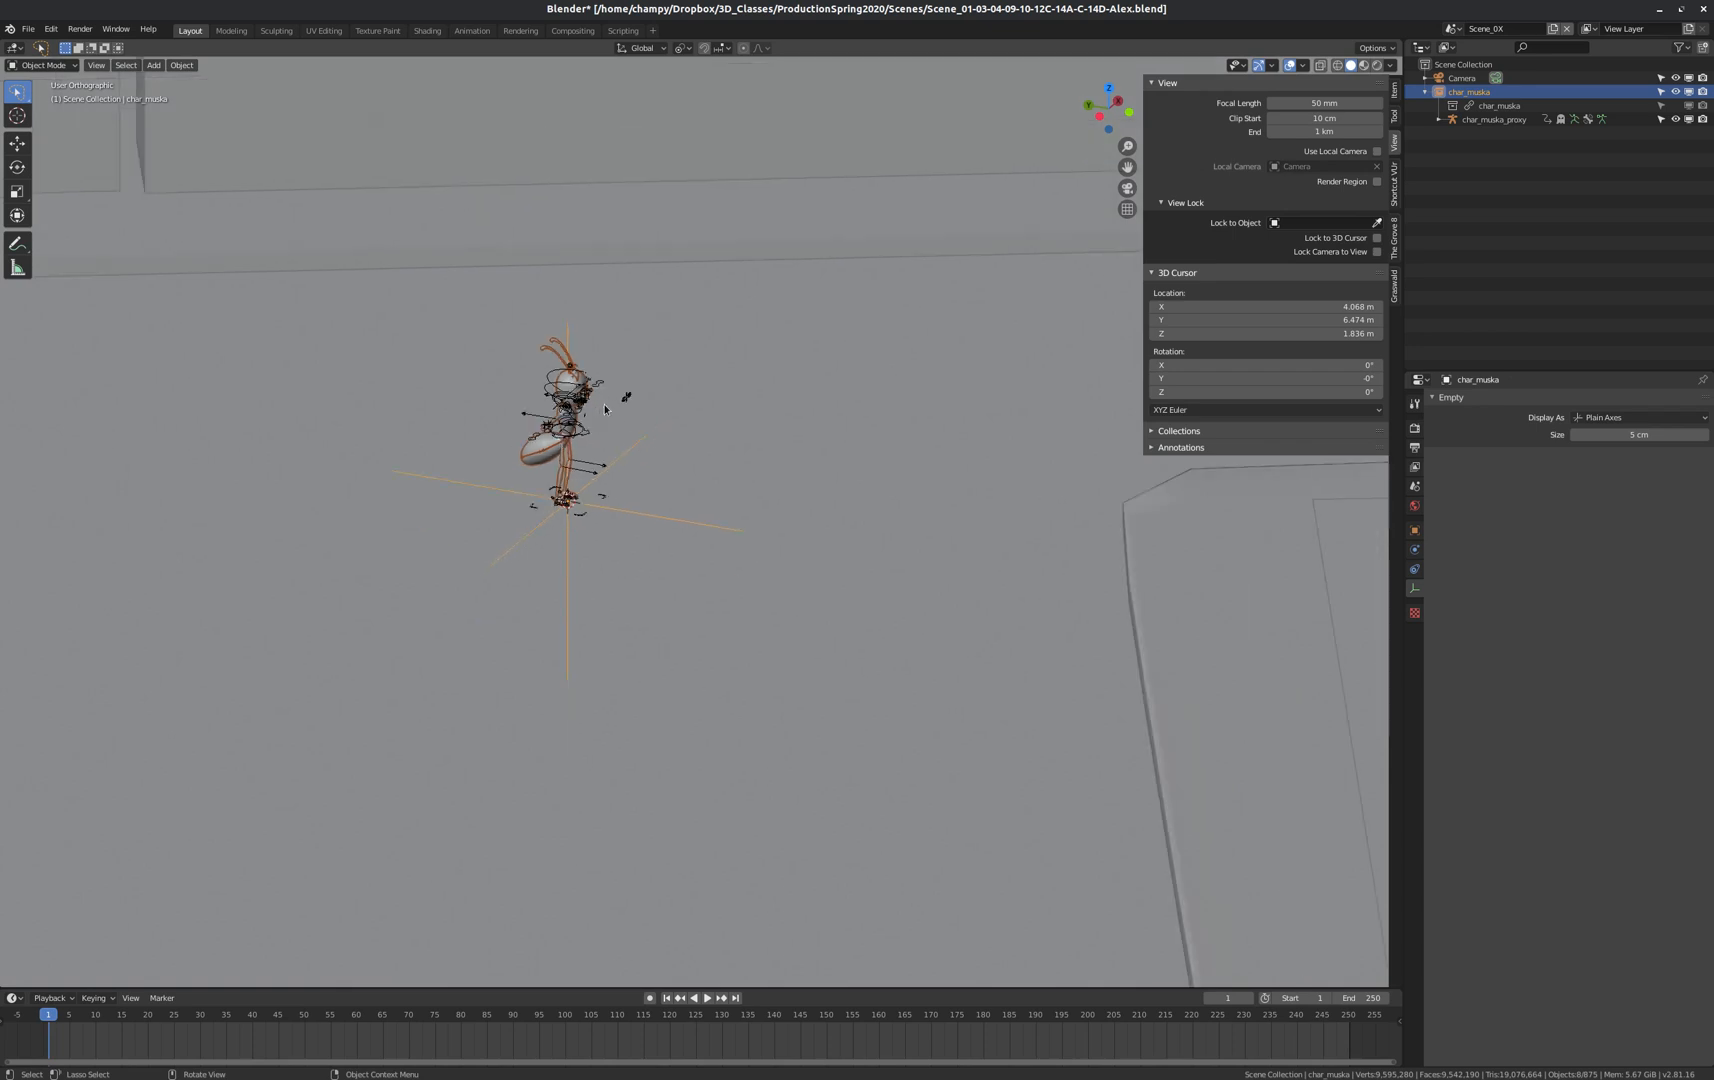
{"action": "scroll", "coordinate": [606, 405], "scroll_direction": "up", "scroll_amount": 3}
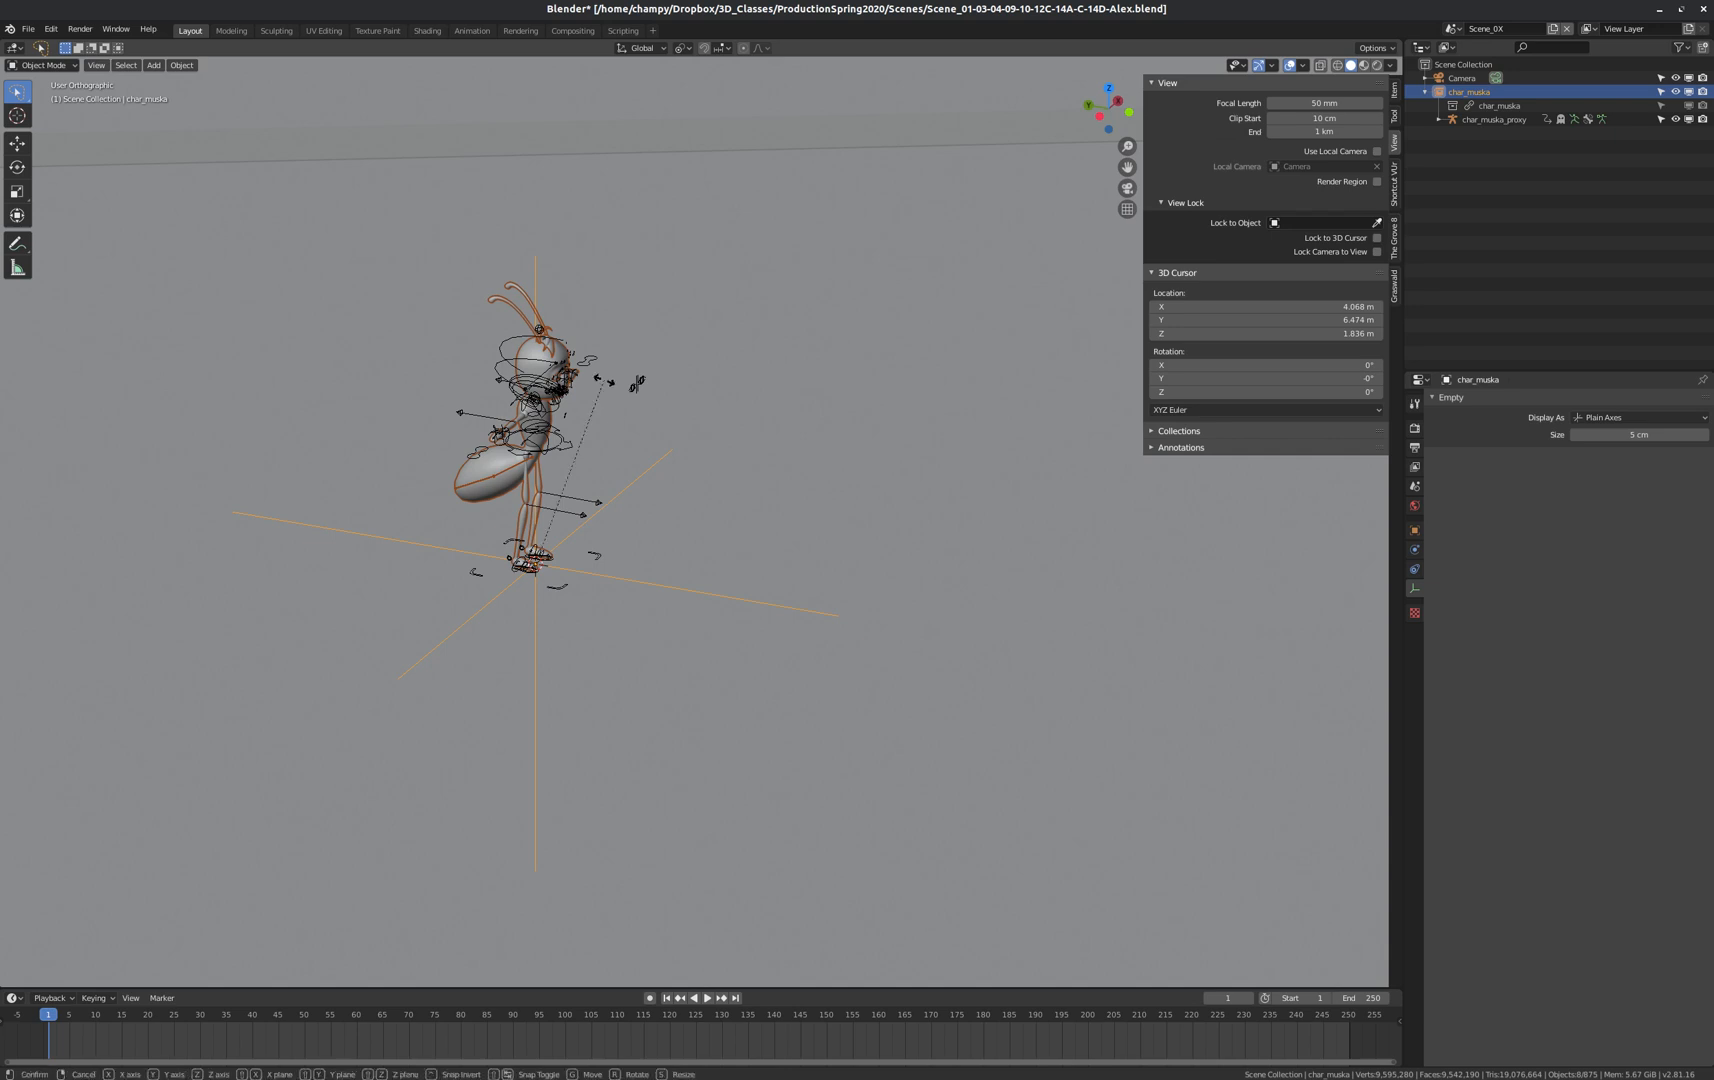
{"action": "key", "text": "r"}
{"action": "key", "text": "x"}
{"action": "key", "text": "x"}
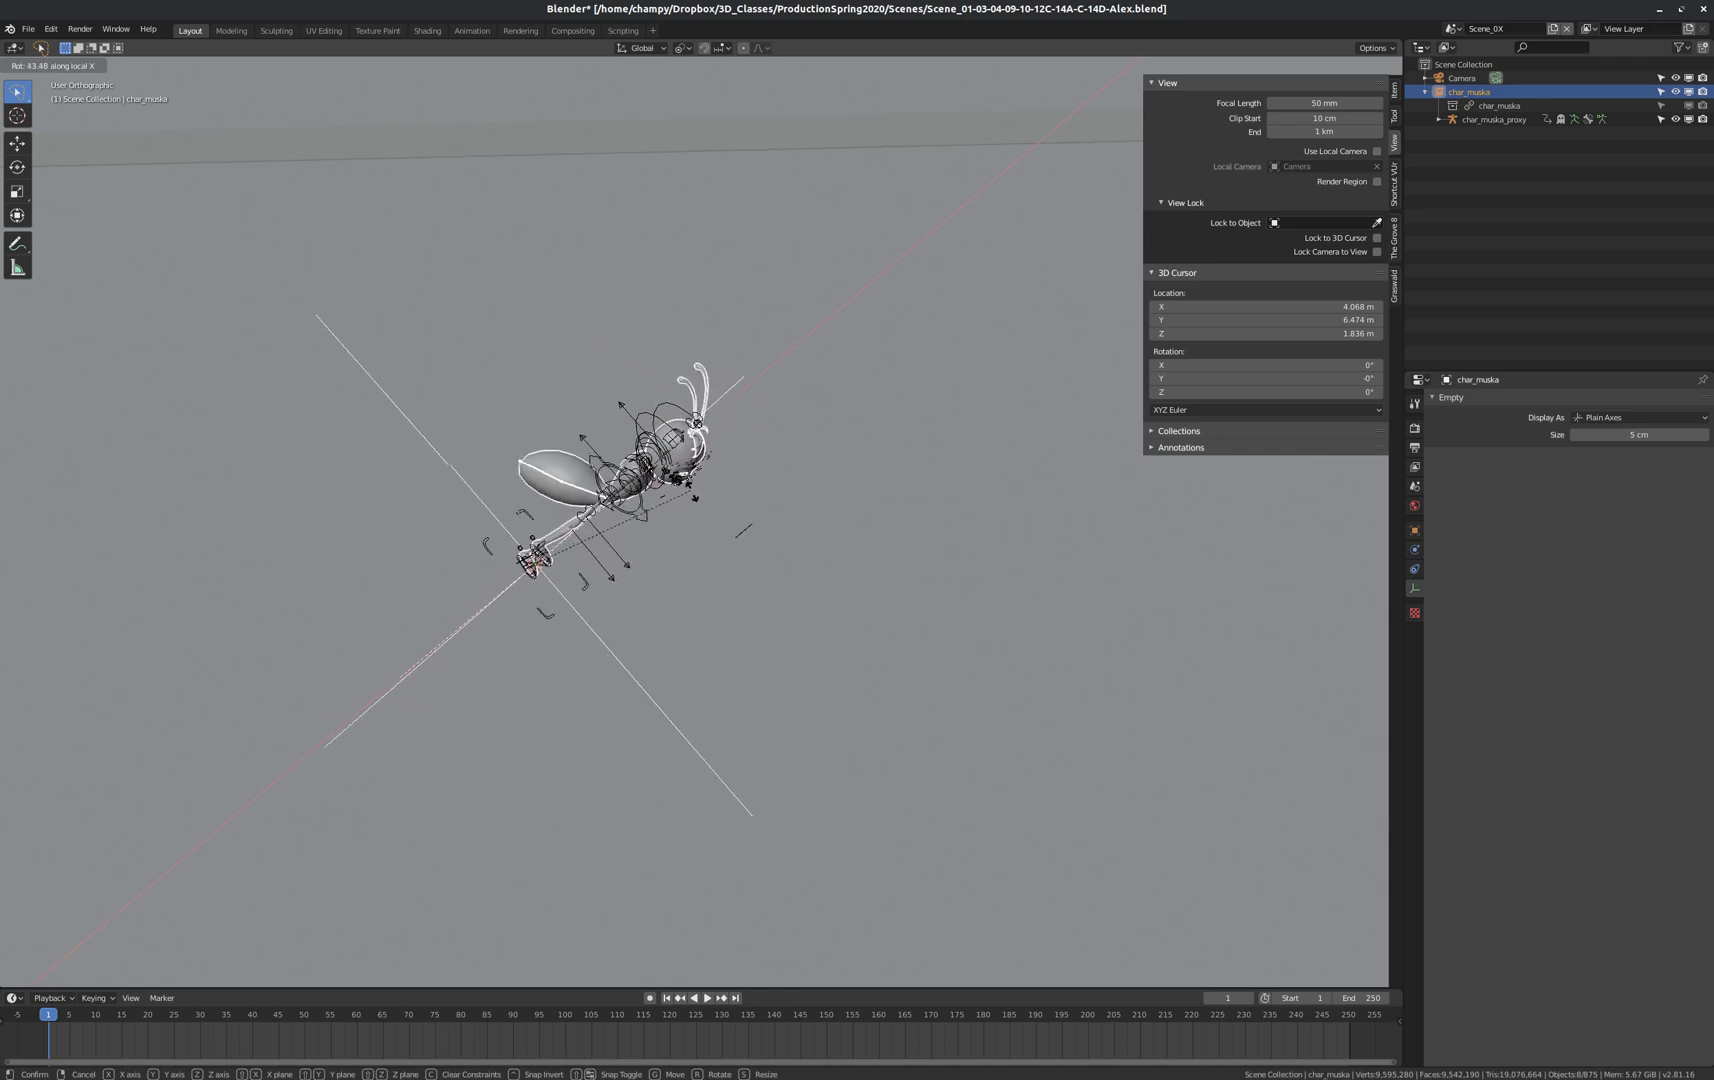
{"action": "left_click", "coordinate": [660, 477]}
Insert a LocRot keyframe for the char_muska empty at frame 1.
{"action": "middle_click_drag", "start_coordinate": [656, 430], "coordinate": [670, 459]}
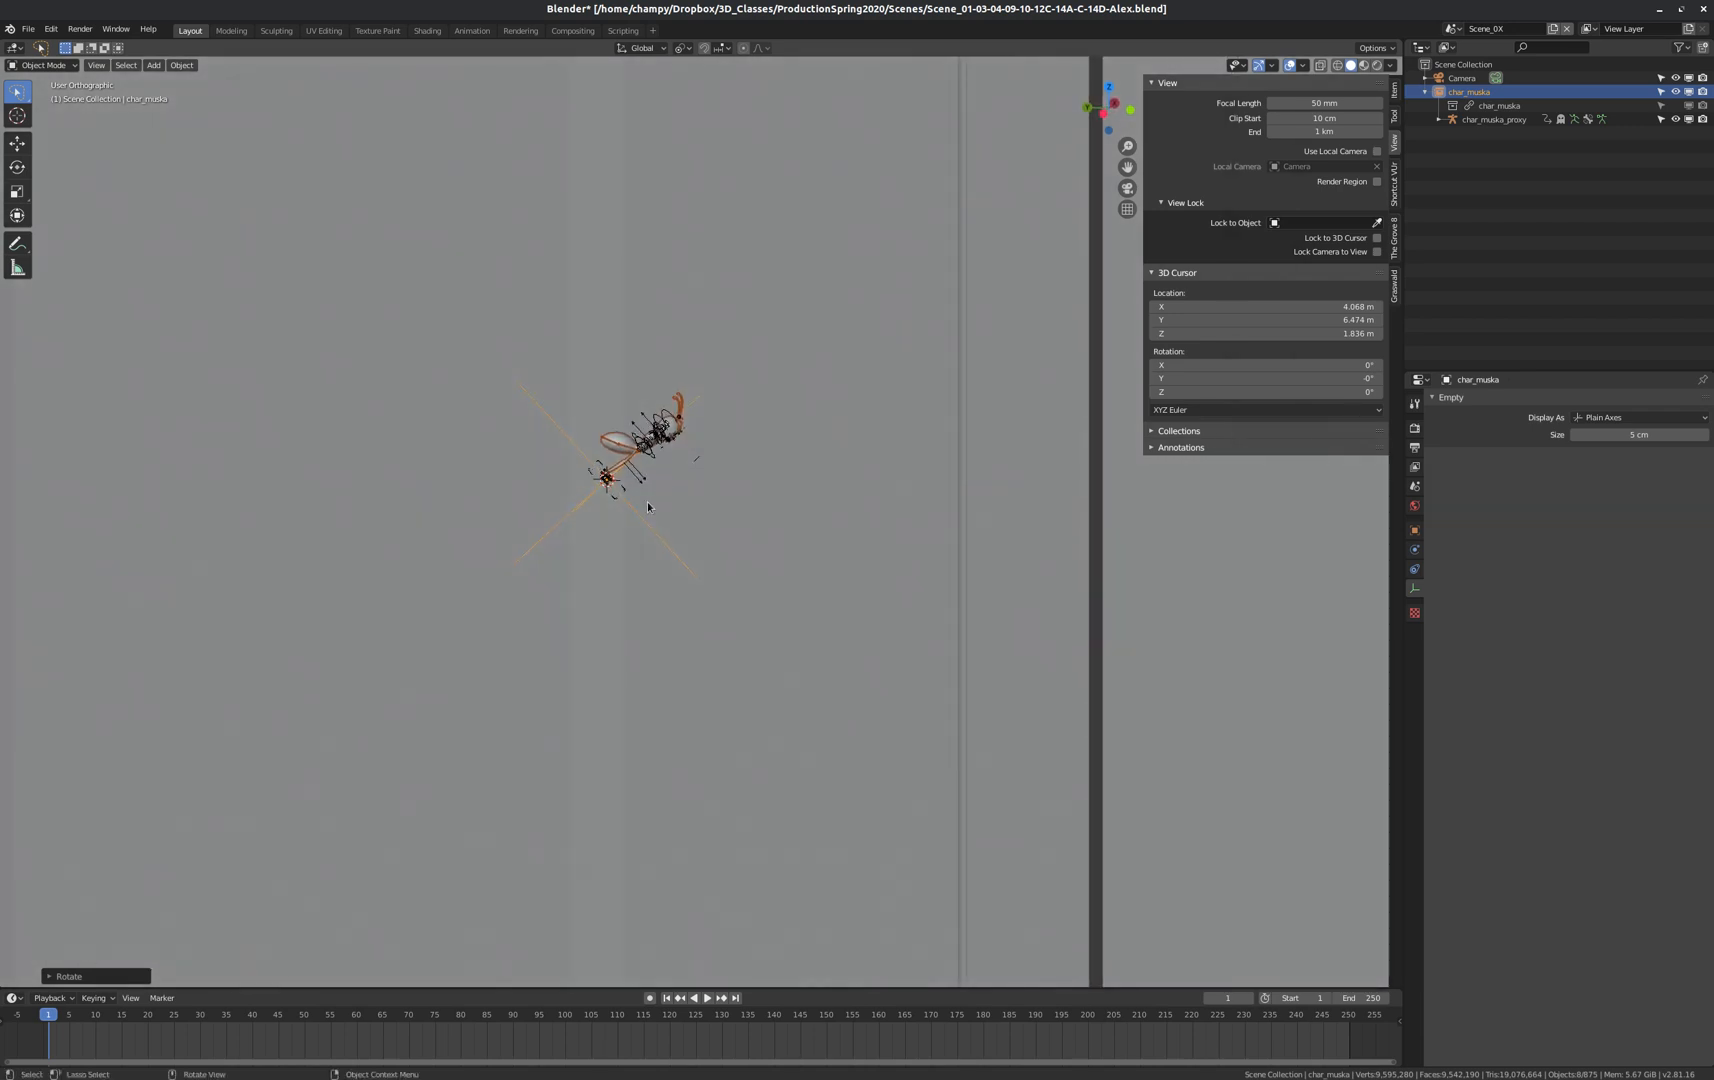
{"action": "scroll", "coordinate": [616, 518], "scroll_direction": "down", "scroll_amount": 3}
{"action": "scroll", "coordinate": [691, 516], "scroll_direction": "down", "scroll_amount": 10}
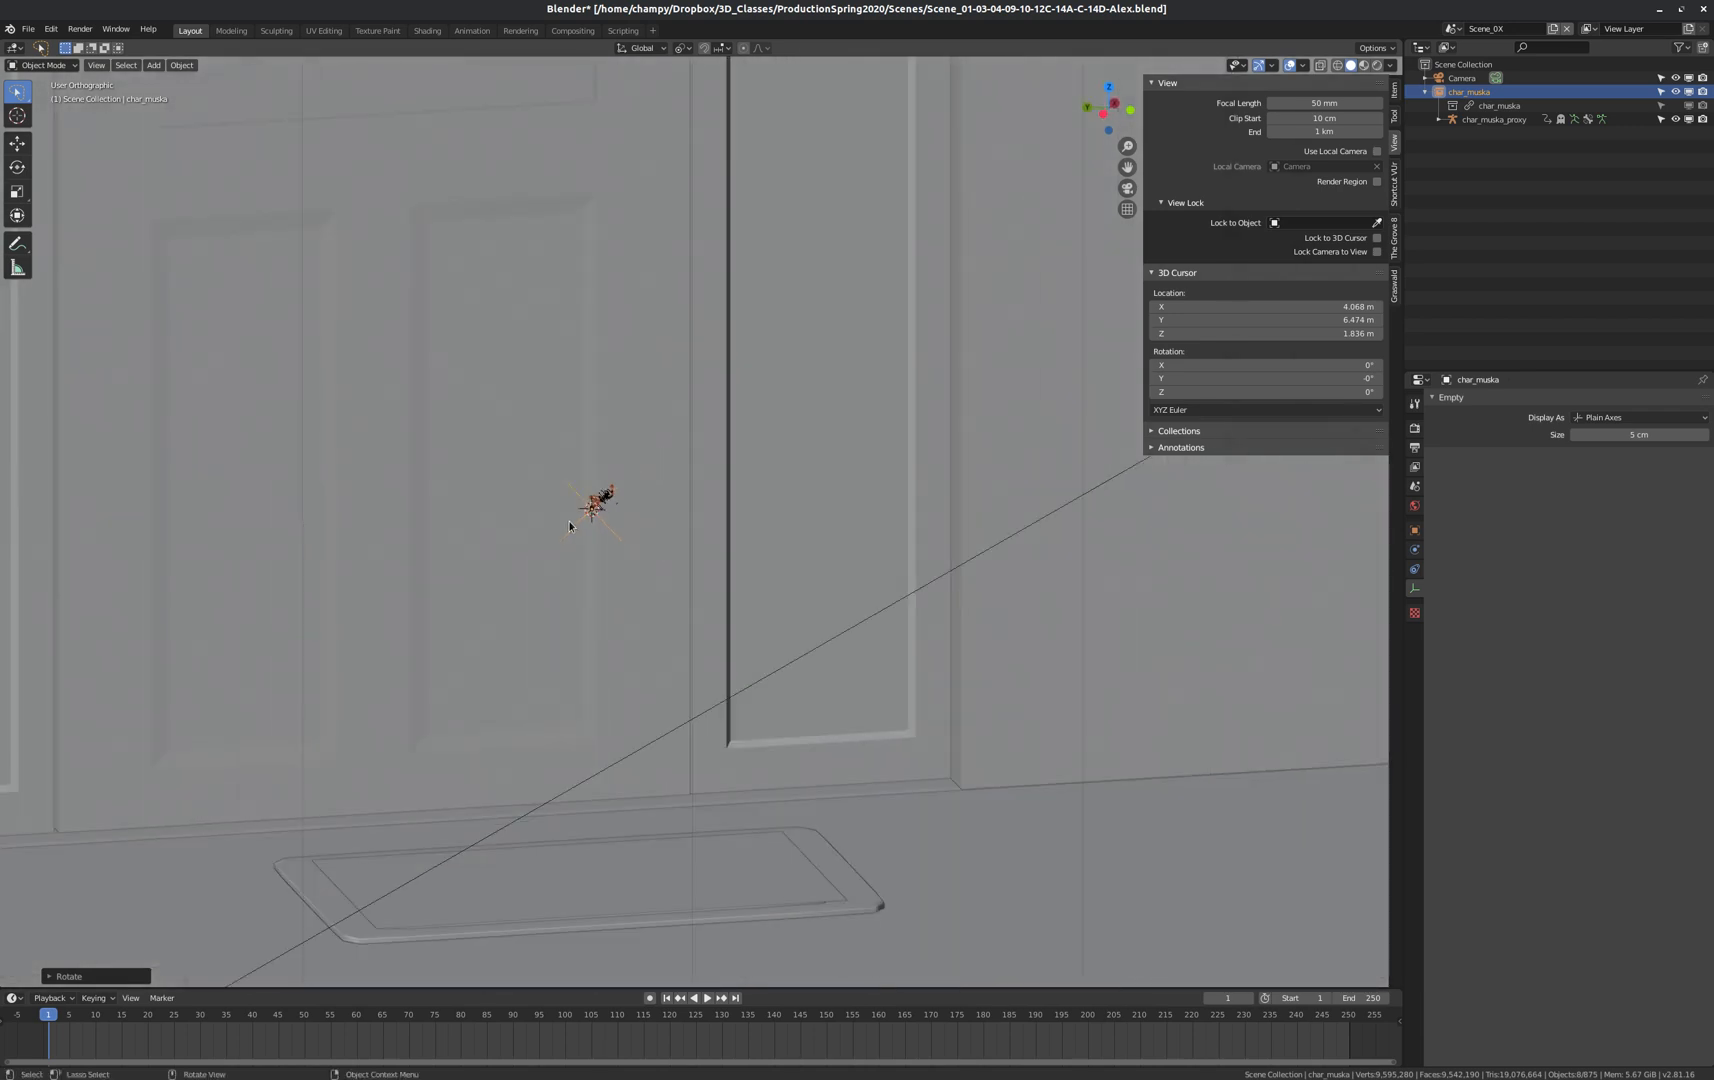
{"action": "scroll", "coordinate": [635, 505], "scroll_direction": "up", "scroll_amount": 5}
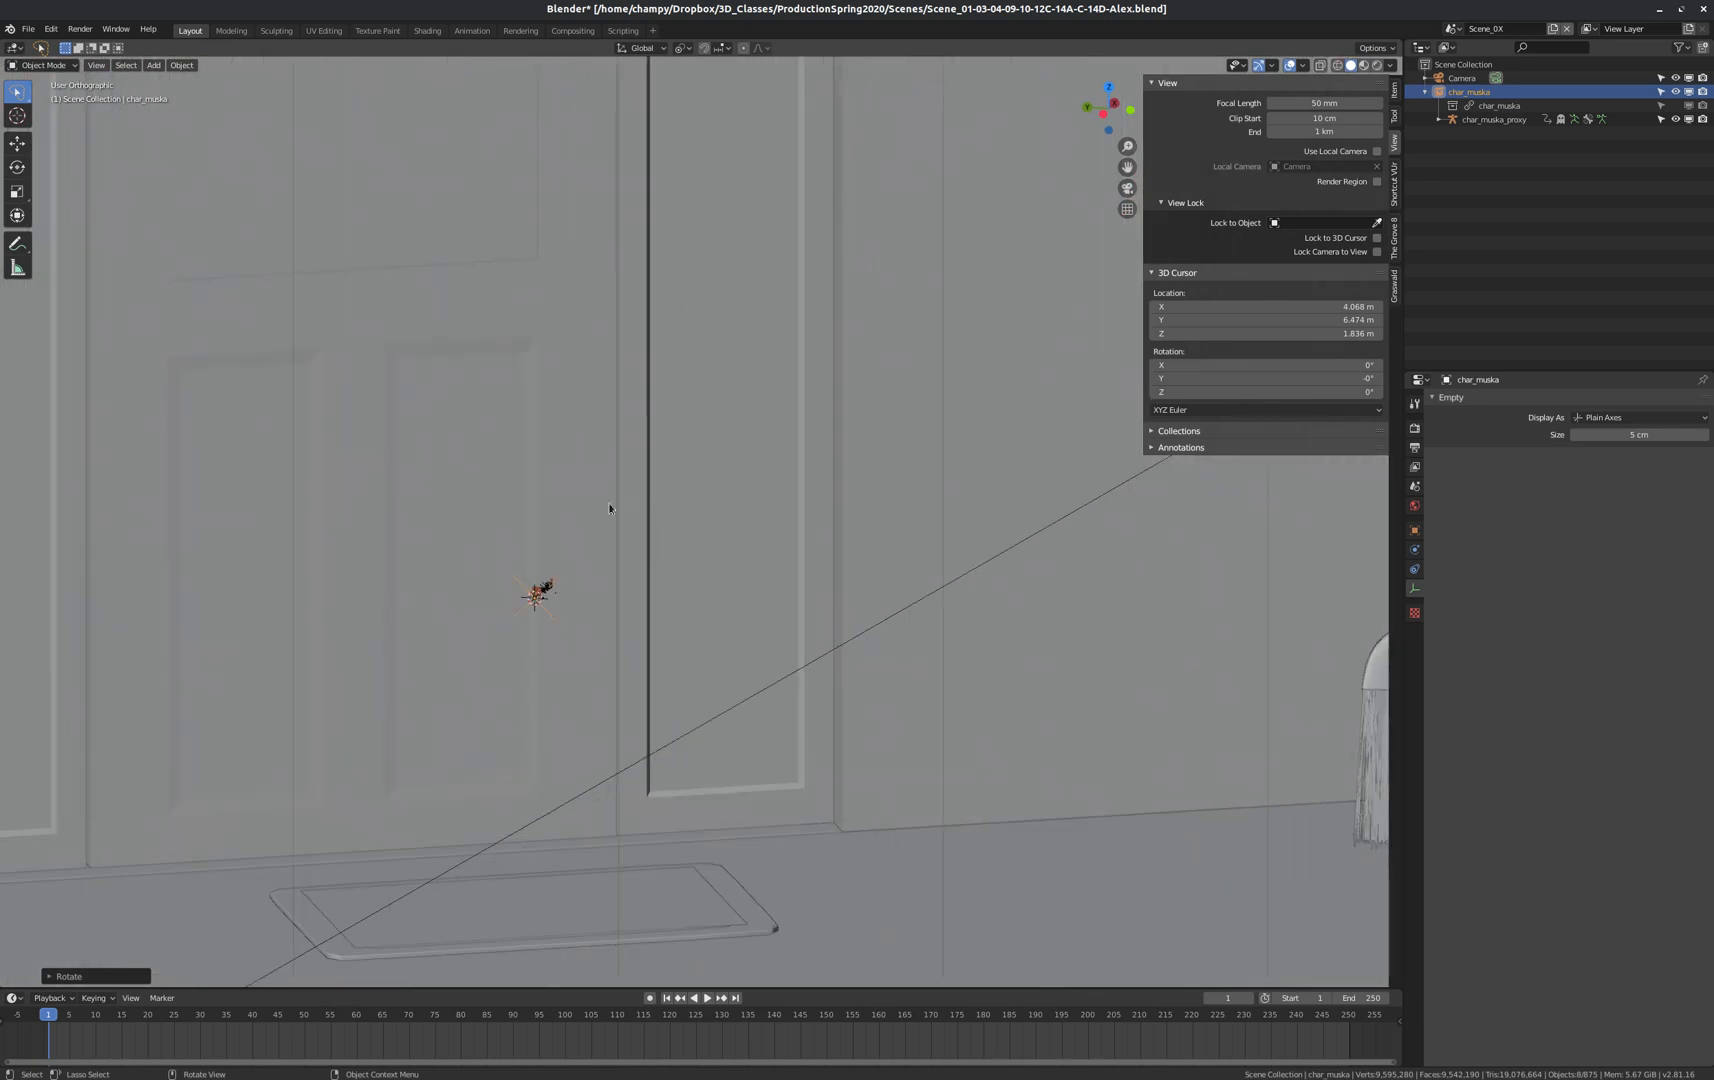
{"action": "key", "text": "i"}
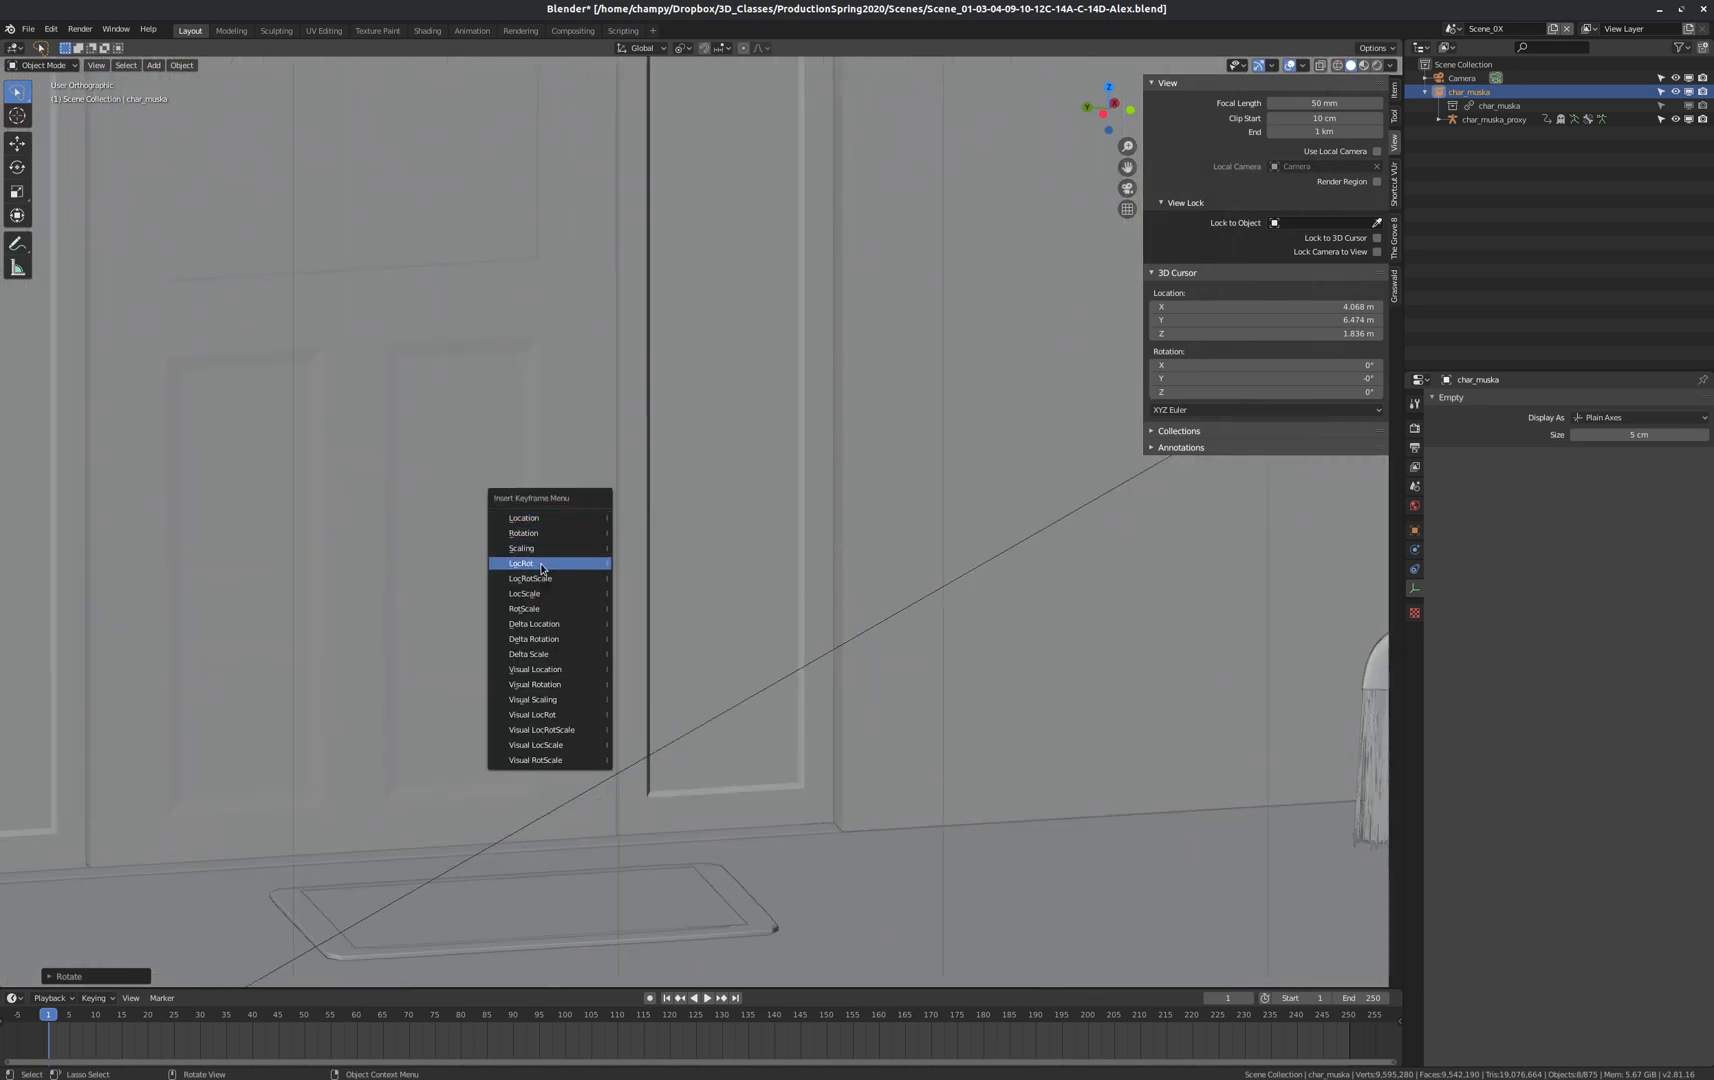
{"action": "left_click", "coordinate": [571, 566]}
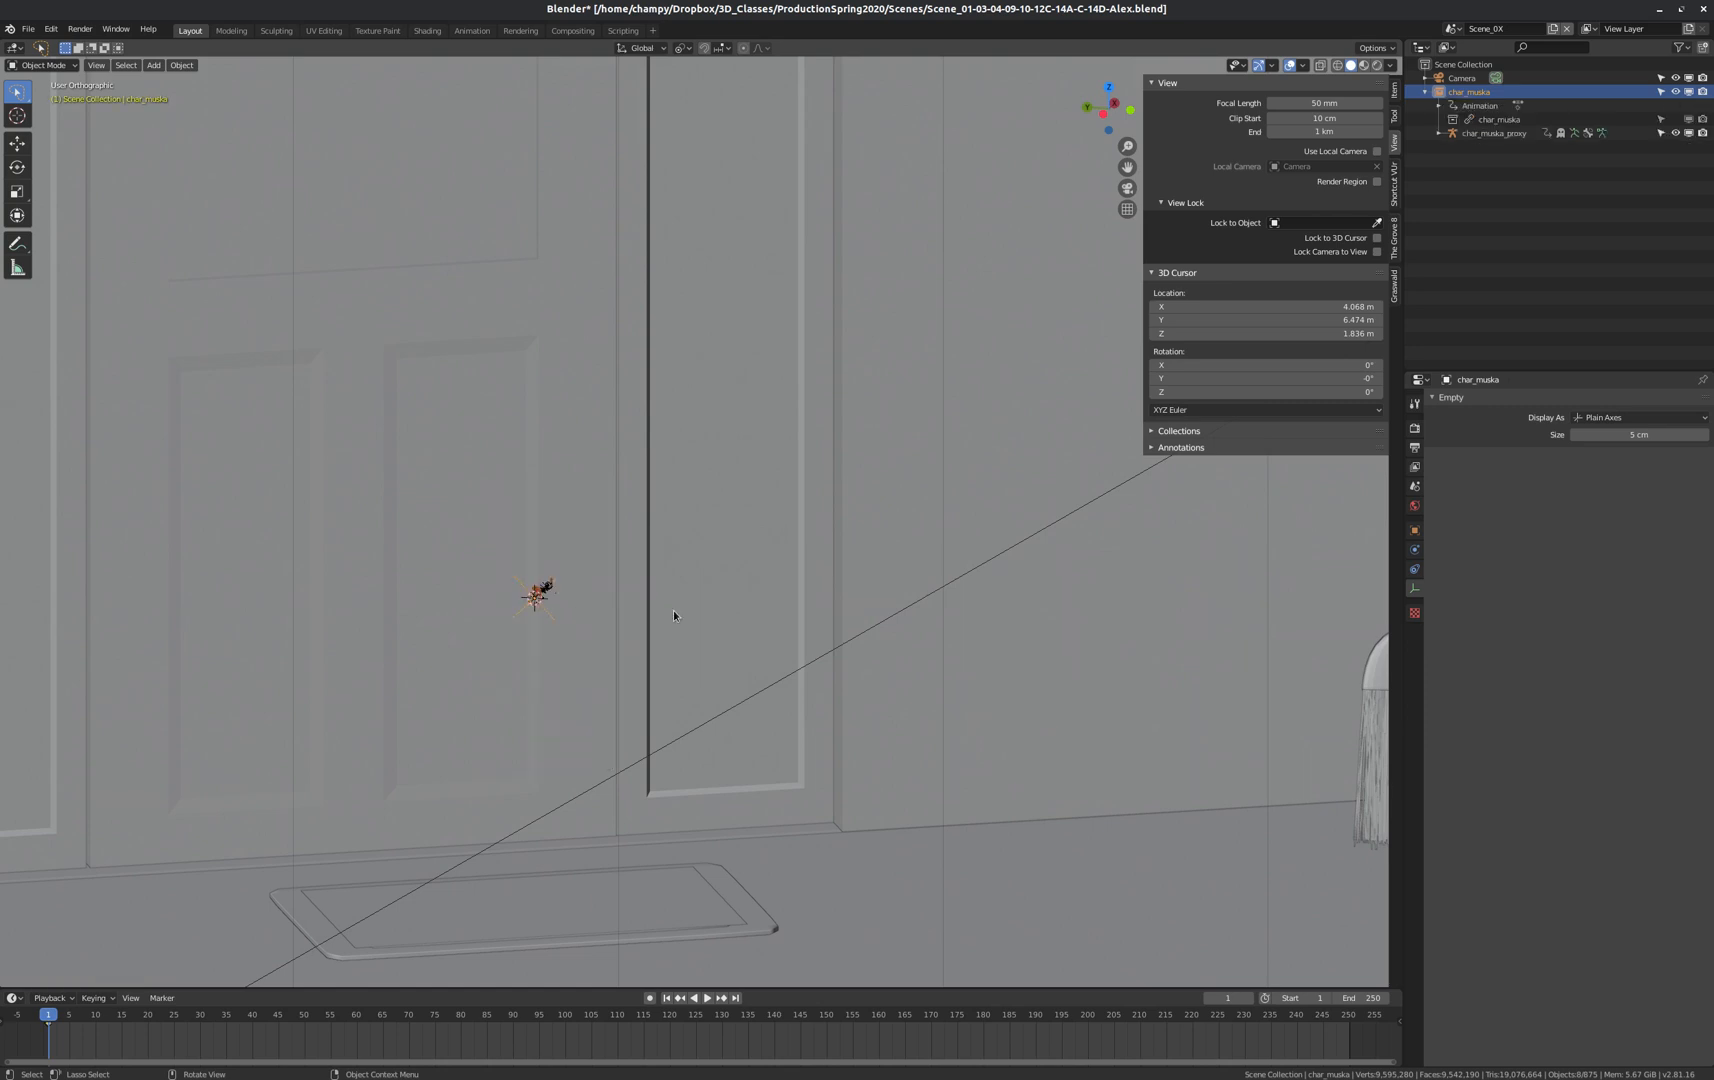
Examine the space around the character, the porch steps and the flag, mainly from the top view, to plan the flight path.
{"action": "scroll", "coordinate": [558, 495], "scroll_direction": "down", "scroll_amount": 6}
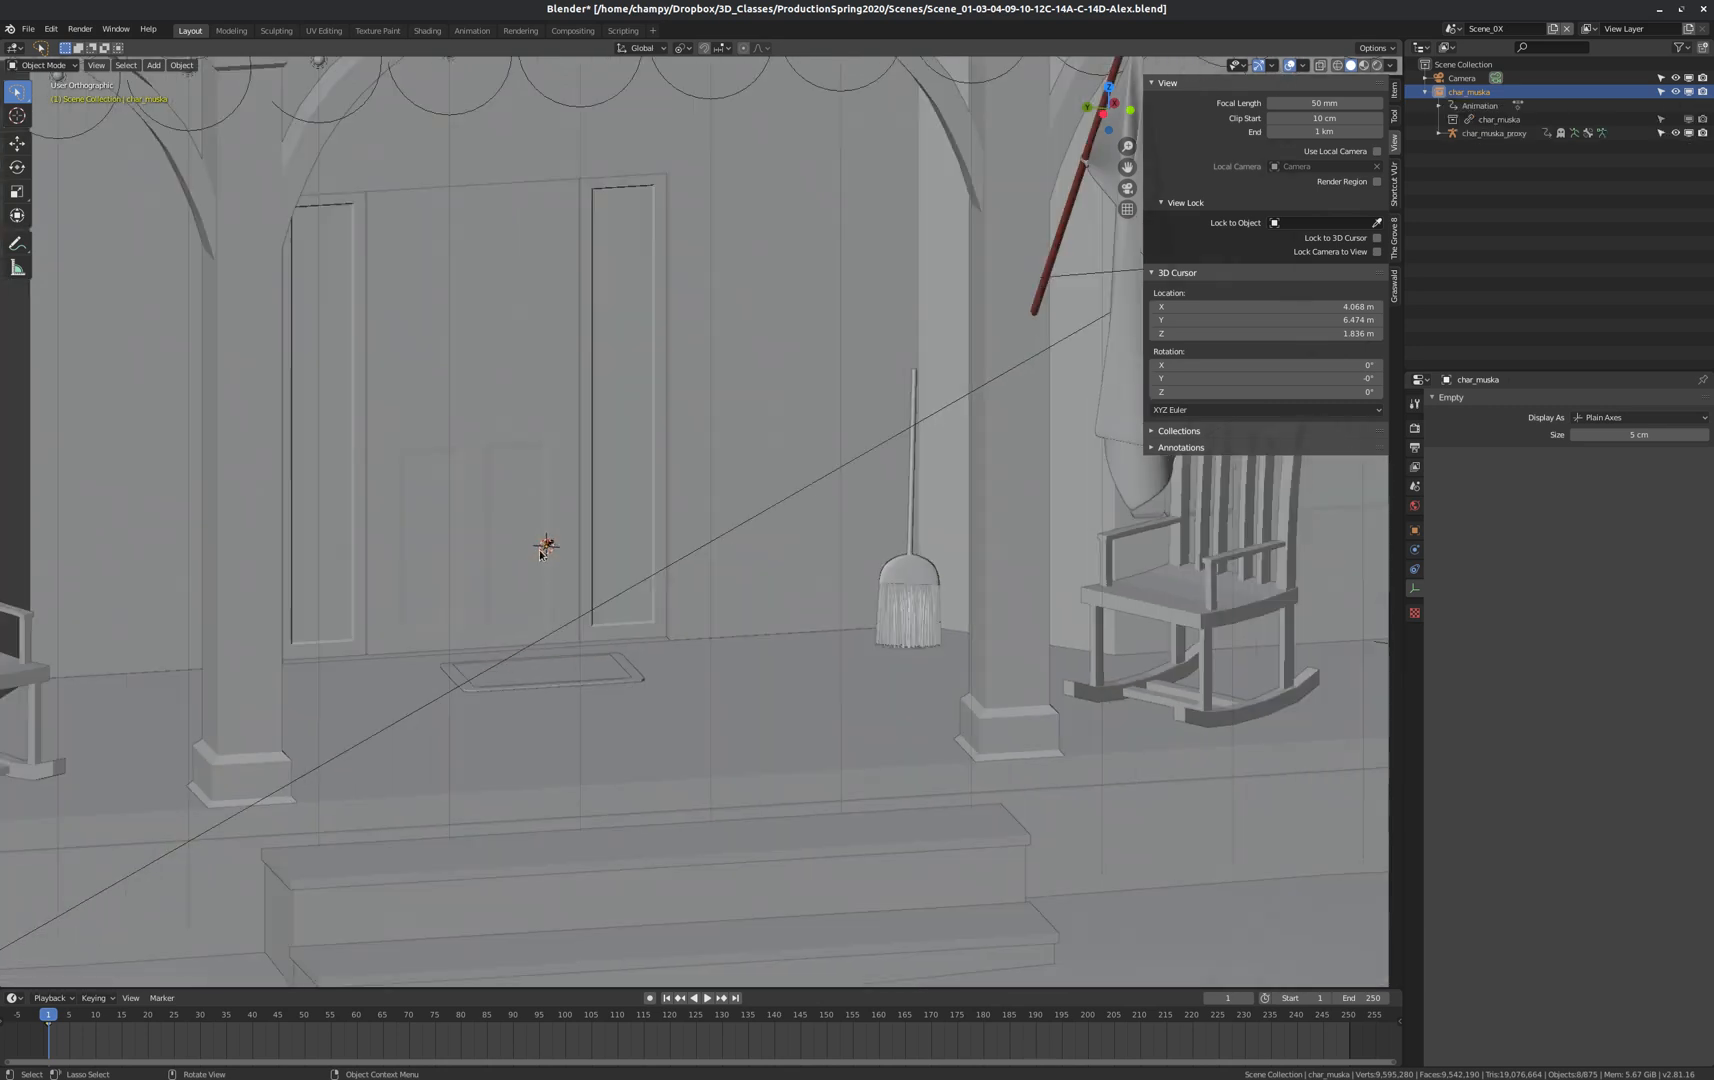
{"action": "scroll", "coordinate": [652, 545], "scroll_direction": "up", "scroll_amount": 2}
{"action": "key", "text": "KP_7"}
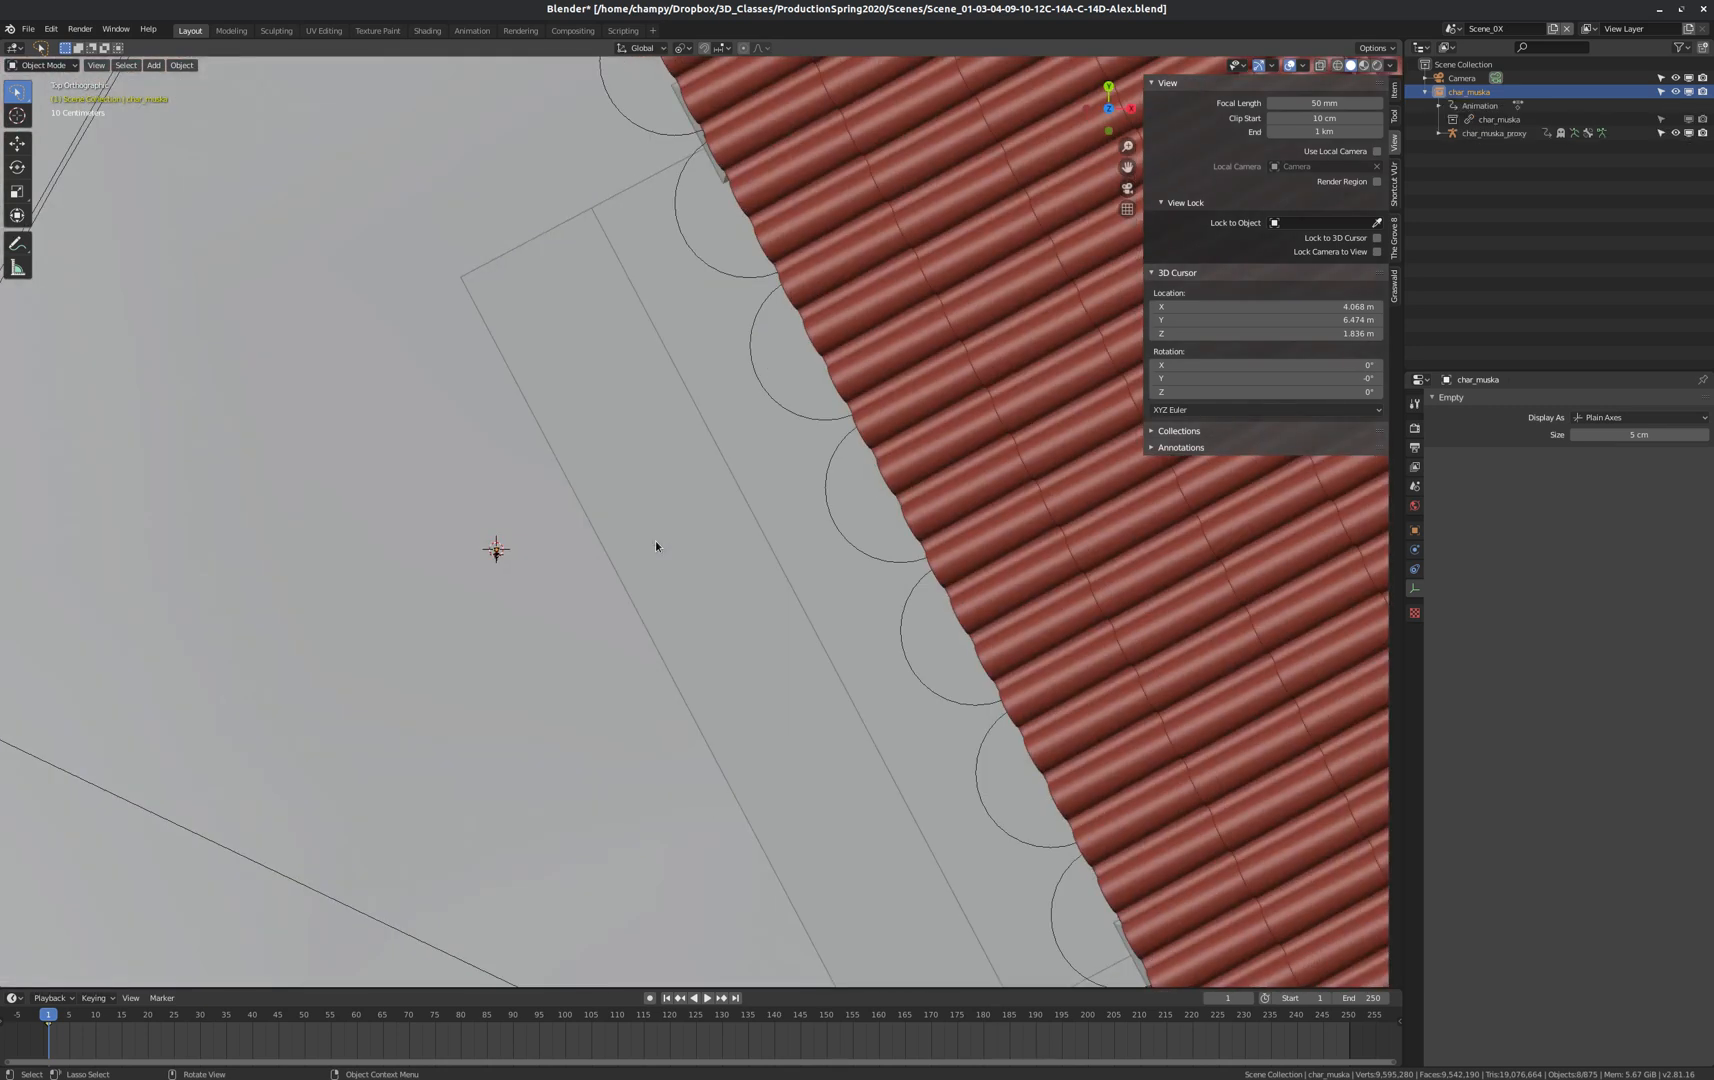
{"action": "scroll", "coordinate": [473, 564], "scroll_direction": "up", "scroll_amount": 7}
{"action": "scroll", "coordinate": [604, 411], "scroll_direction": "down", "scroll_amount": 6}
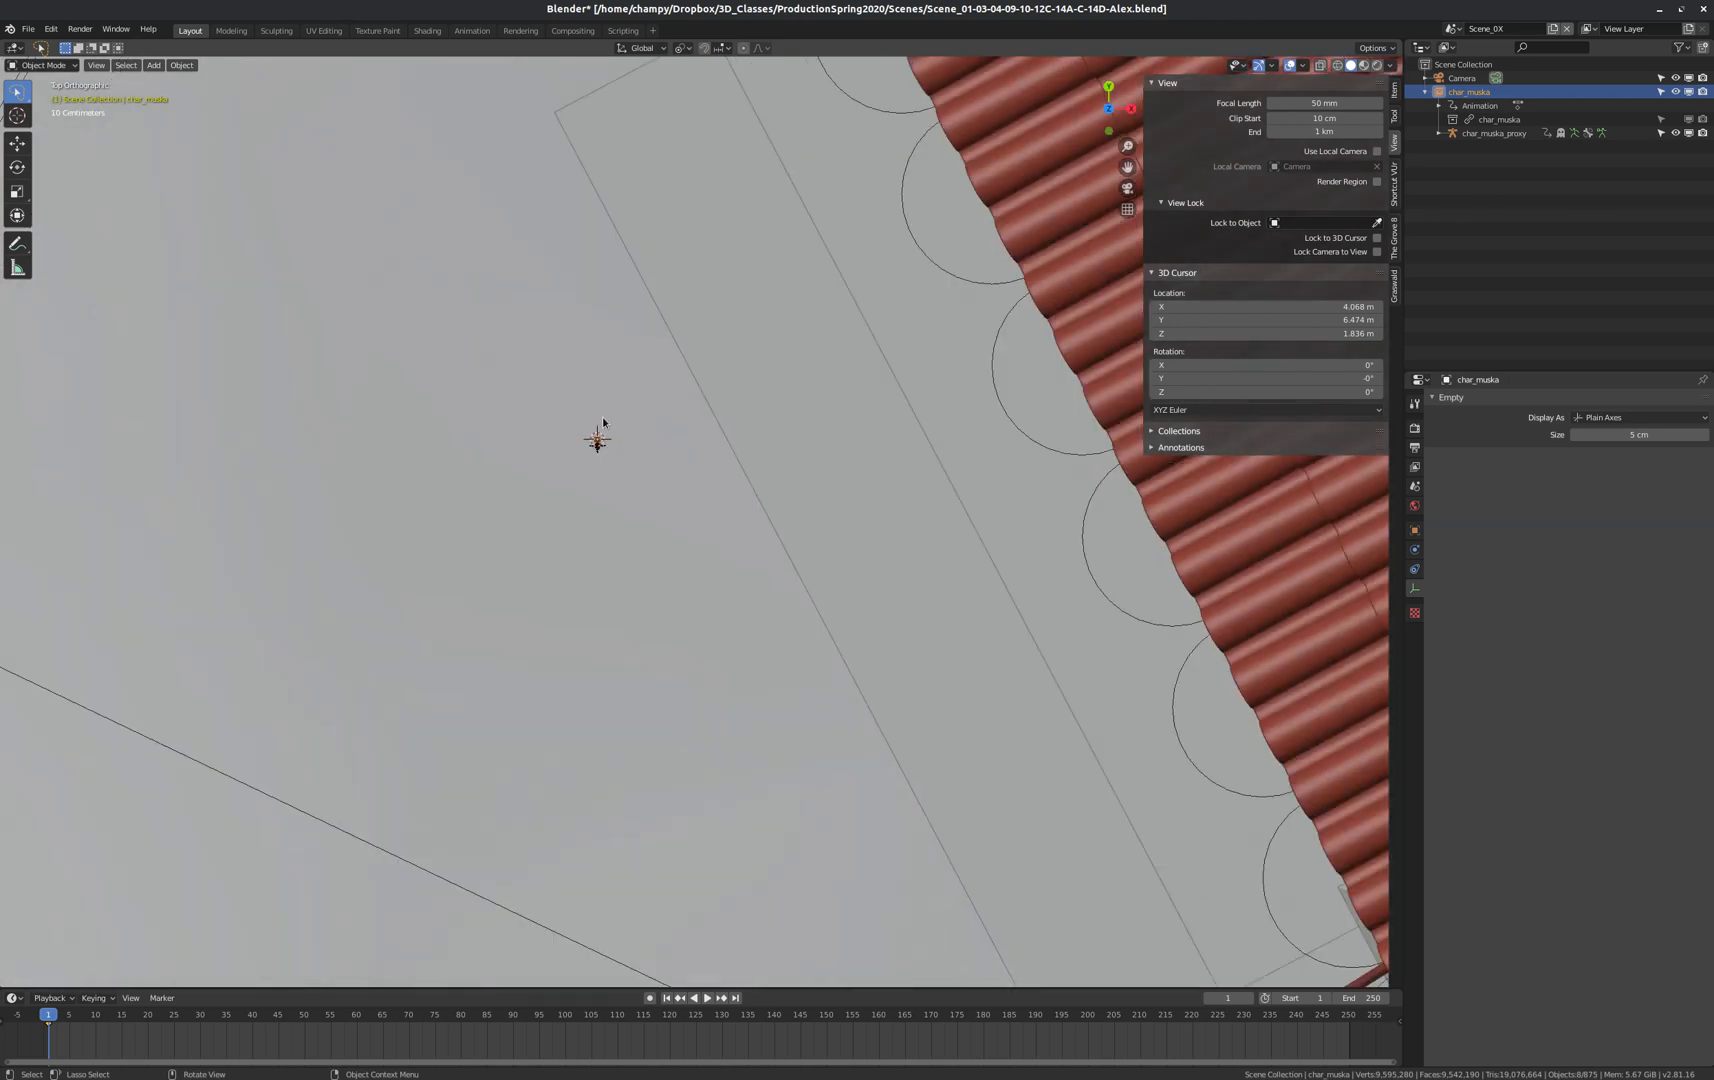
{"action": "scroll", "coordinate": [595, 453], "scroll_direction": "up", "scroll_amount": 6}
{"action": "scroll", "coordinate": [600, 337], "scroll_direction": "down", "scroll_amount": 8}
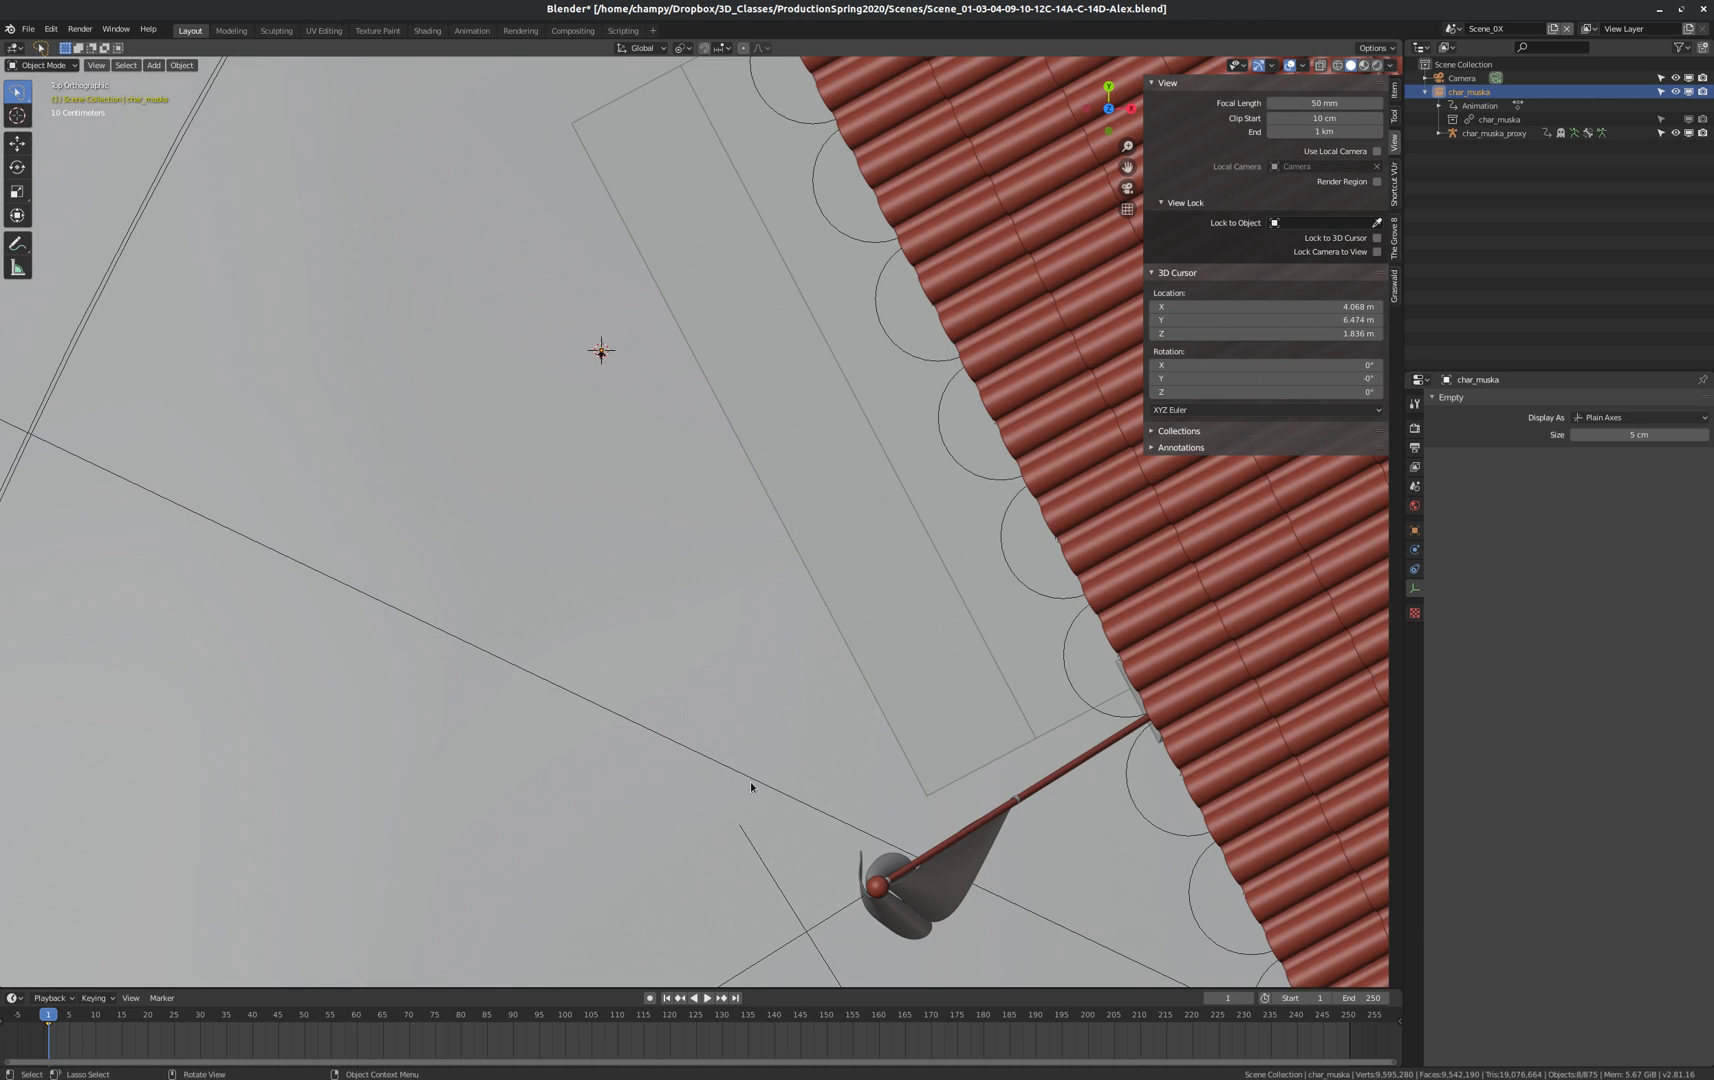
{"action": "middle_click_drag", "start_coordinate": [753, 779], "coordinate": [765, 608]}
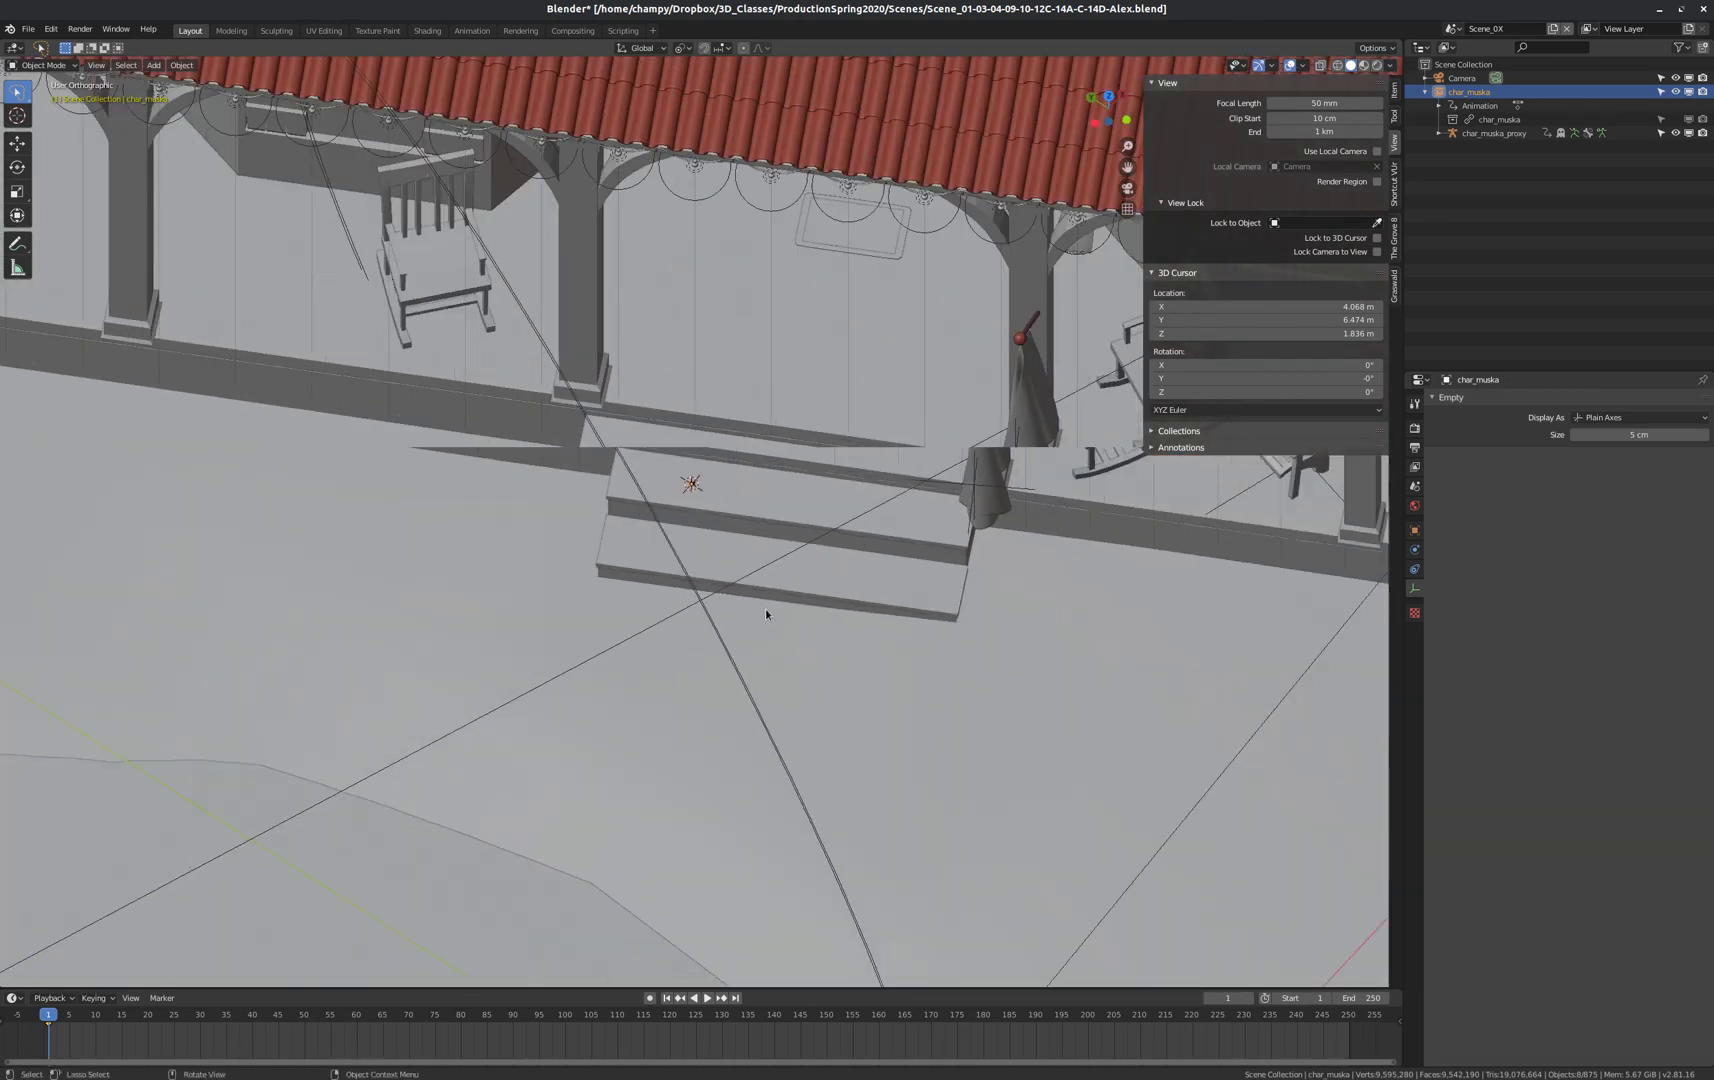
{"action": "scroll", "coordinate": [766, 612], "scroll_direction": "down", "scroll_amount": 1}
{"action": "scroll", "coordinate": [1043, 400], "scroll_direction": "up", "scroll_amount": 4}
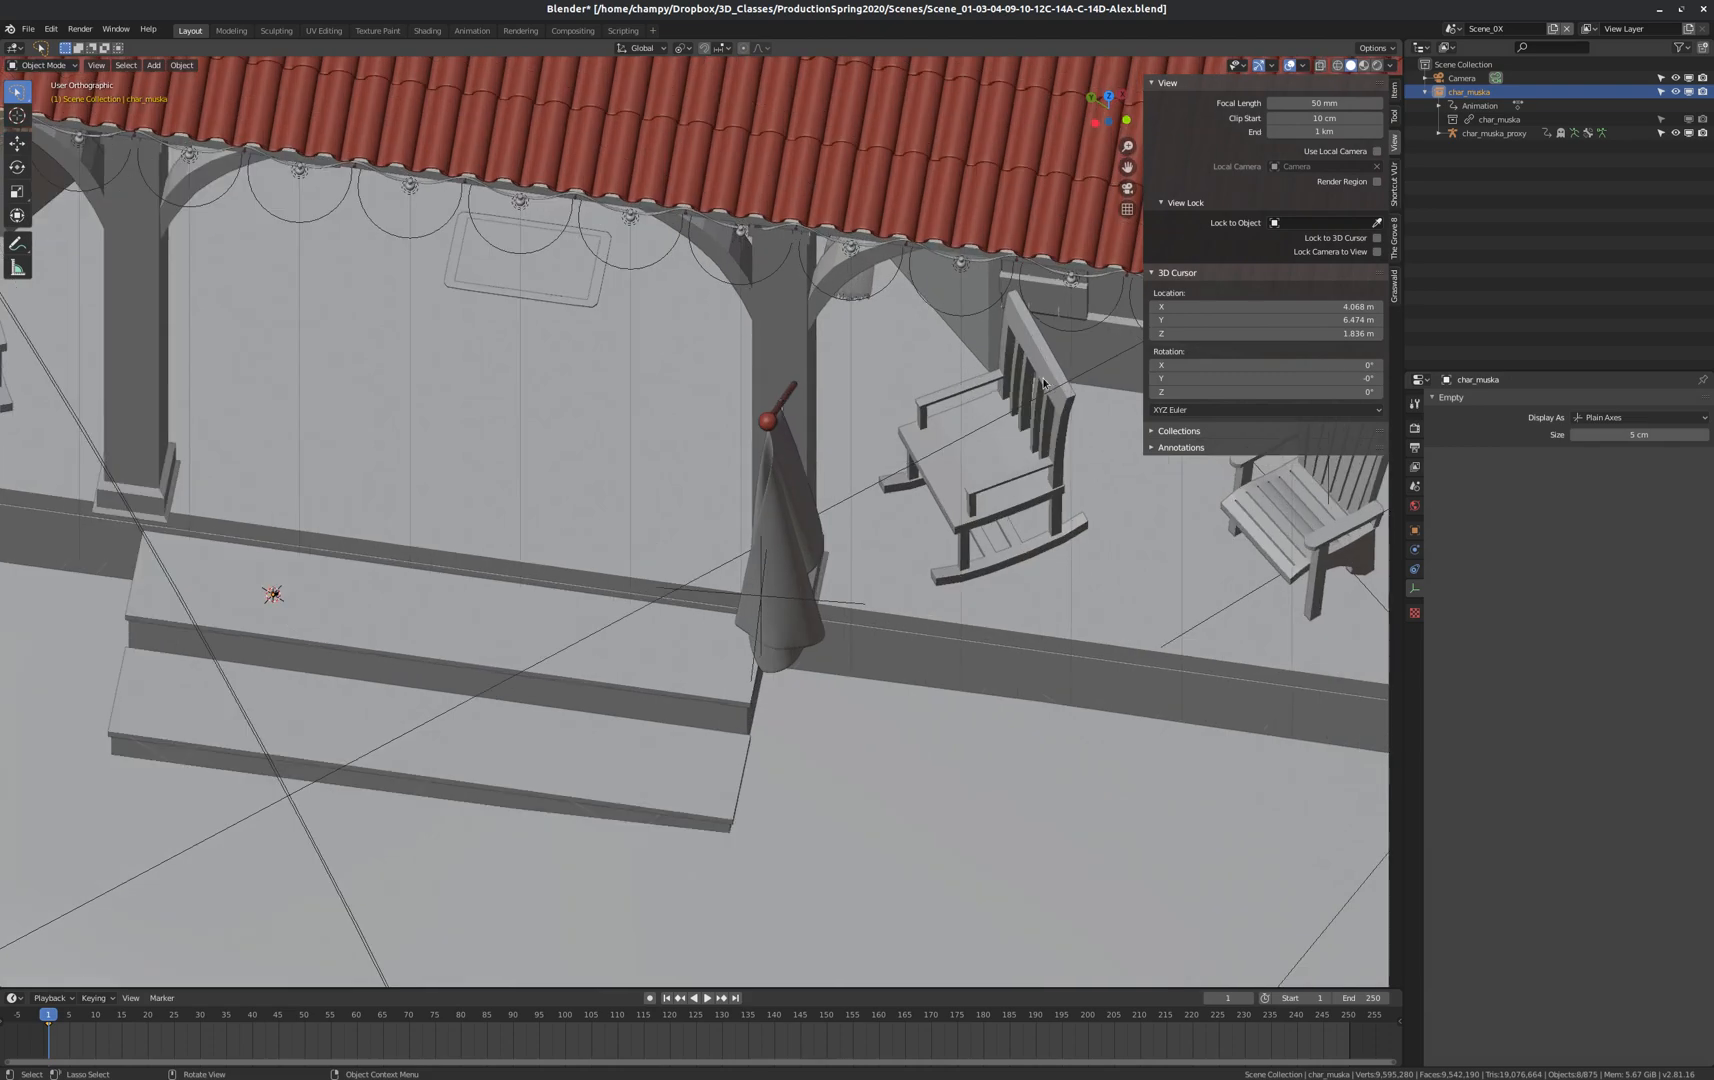
{"action": "middle_click_drag", "start_coordinate": [791, 547], "coordinate": [757, 566]}
{"action": "key", "text": "KP_7"}
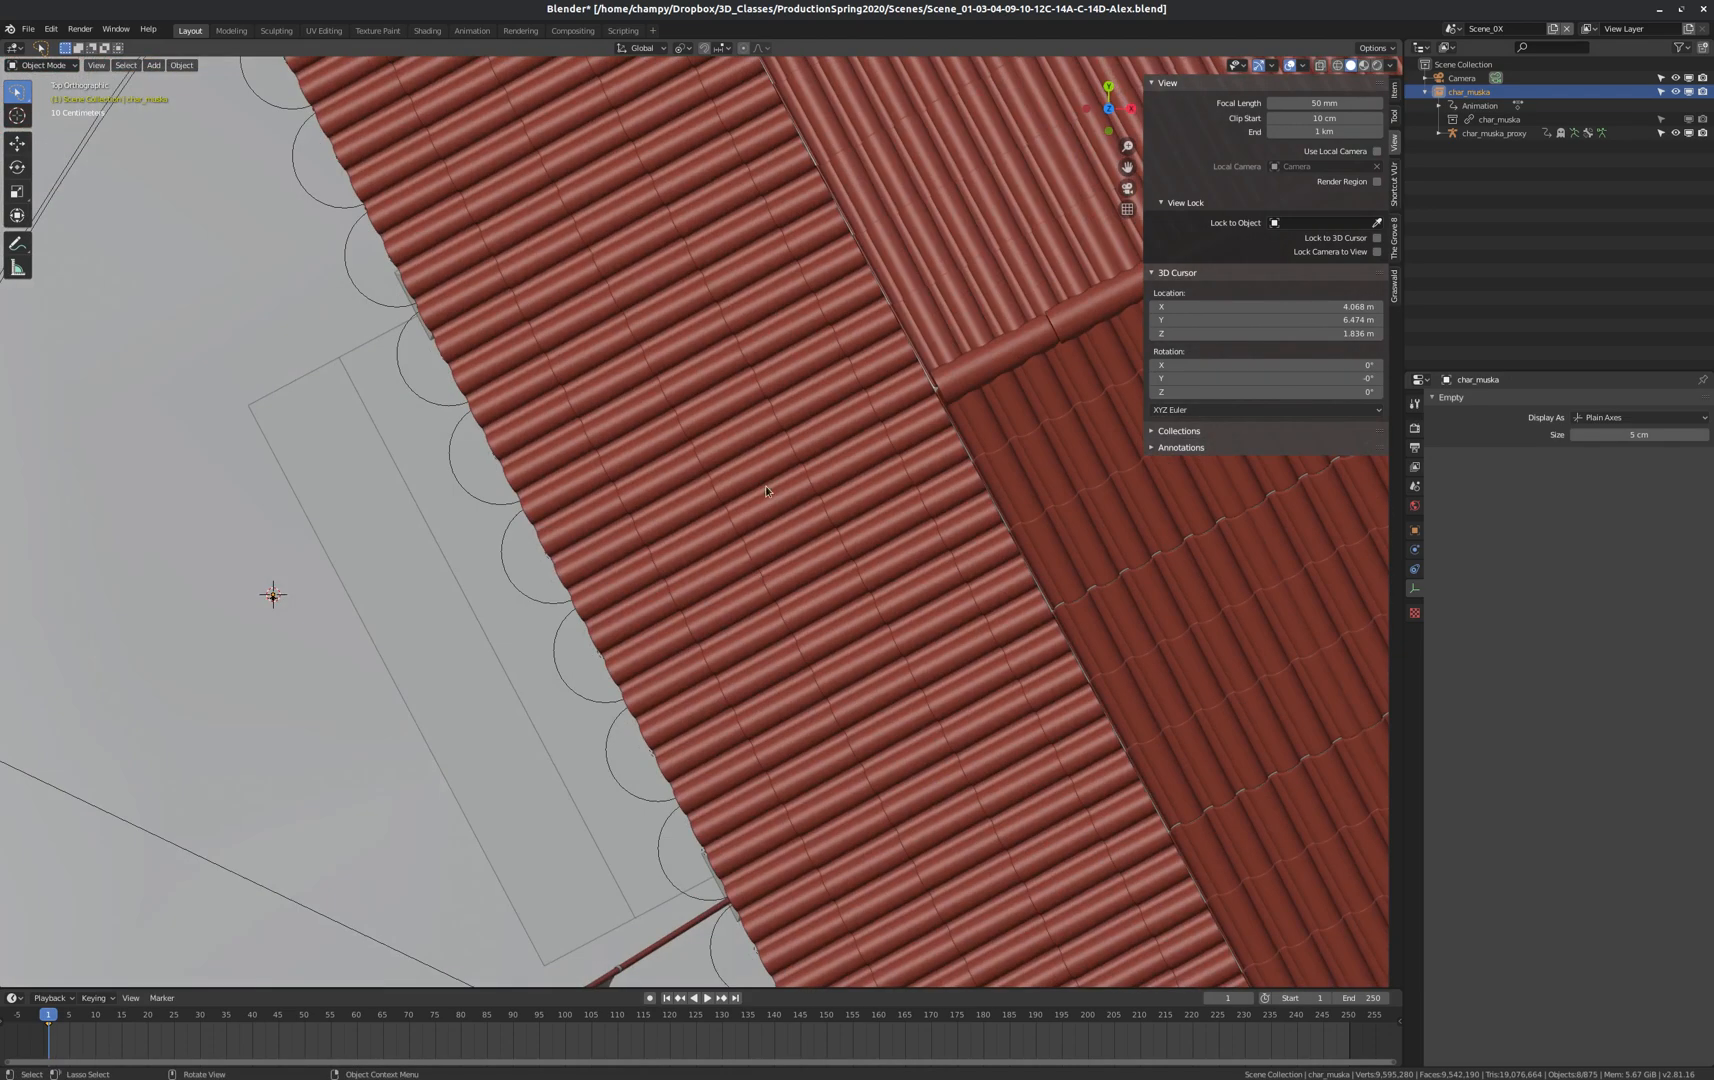
{"action": "scroll", "coordinate": [806, 421], "scroll_direction": "down", "scroll_amount": 6}
{"action": "scroll", "coordinate": [635, 572], "scroll_direction": "up", "scroll_amount": 6}
{"action": "scroll", "coordinate": [655, 460], "scroll_direction": "down", "scroll_amount": 2}
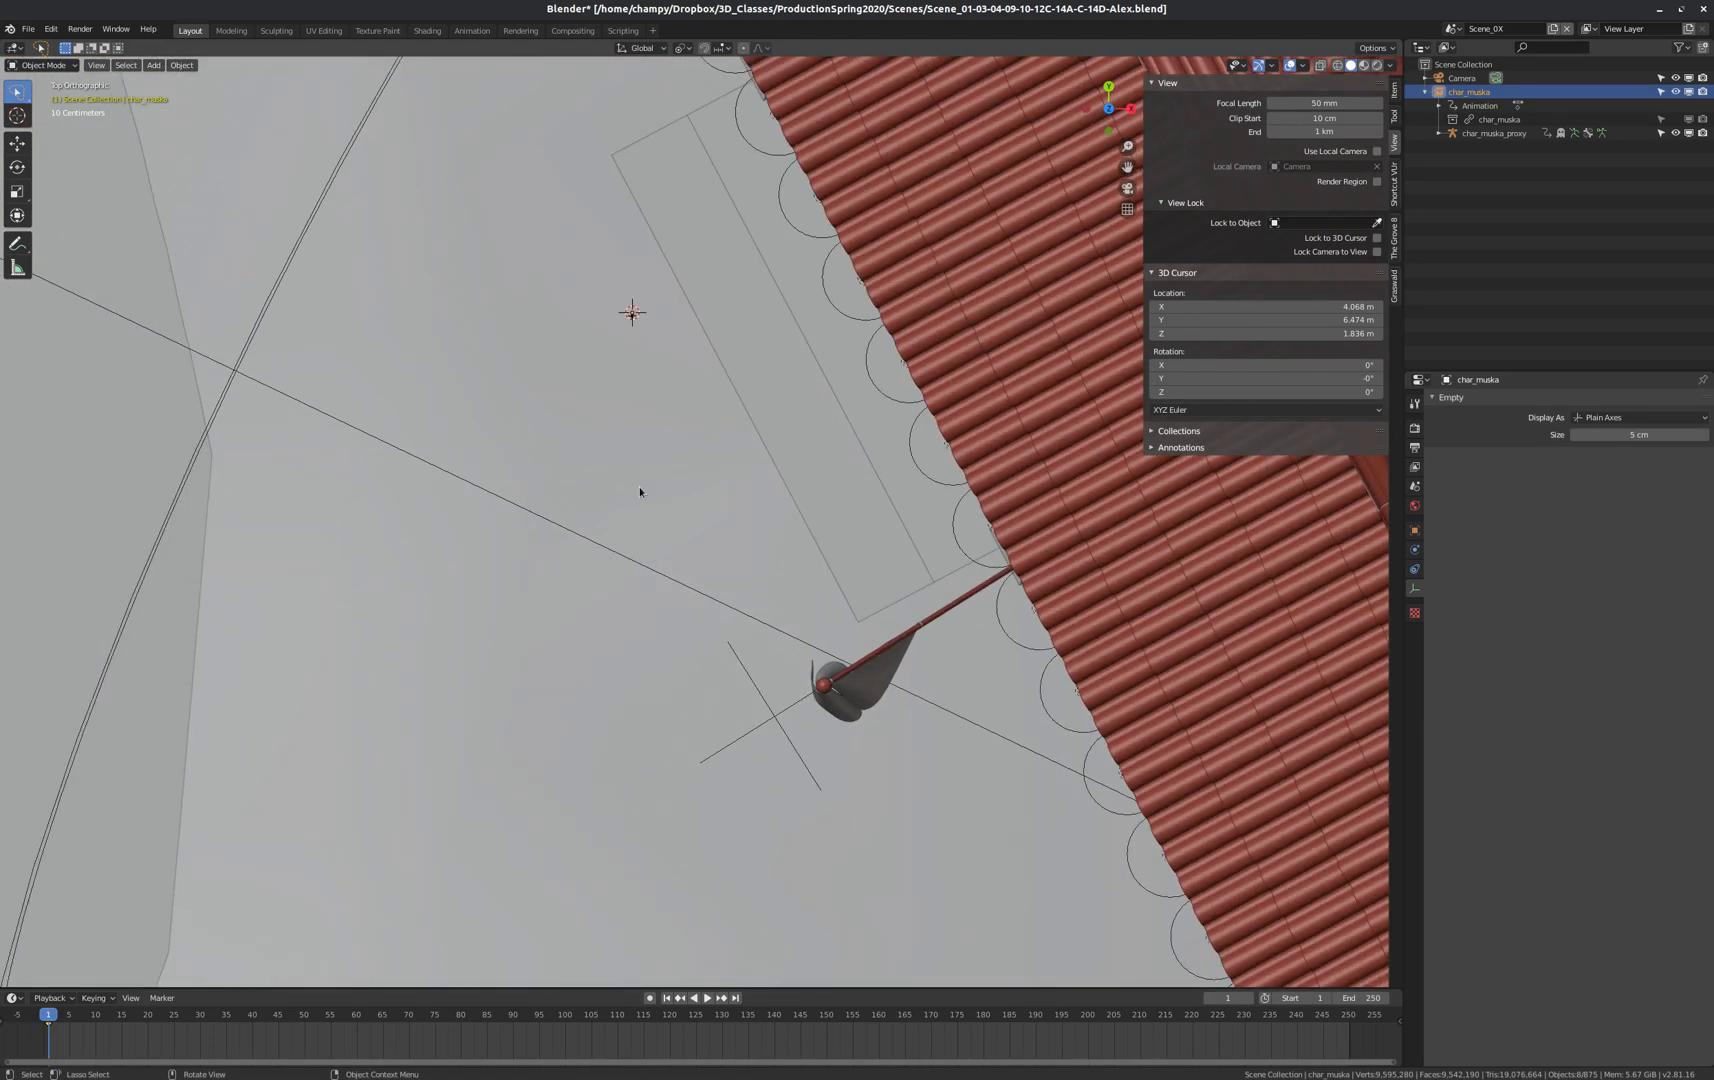
{"action": "scroll", "coordinate": [639, 488], "scroll_direction": "up", "scroll_amount": 2}
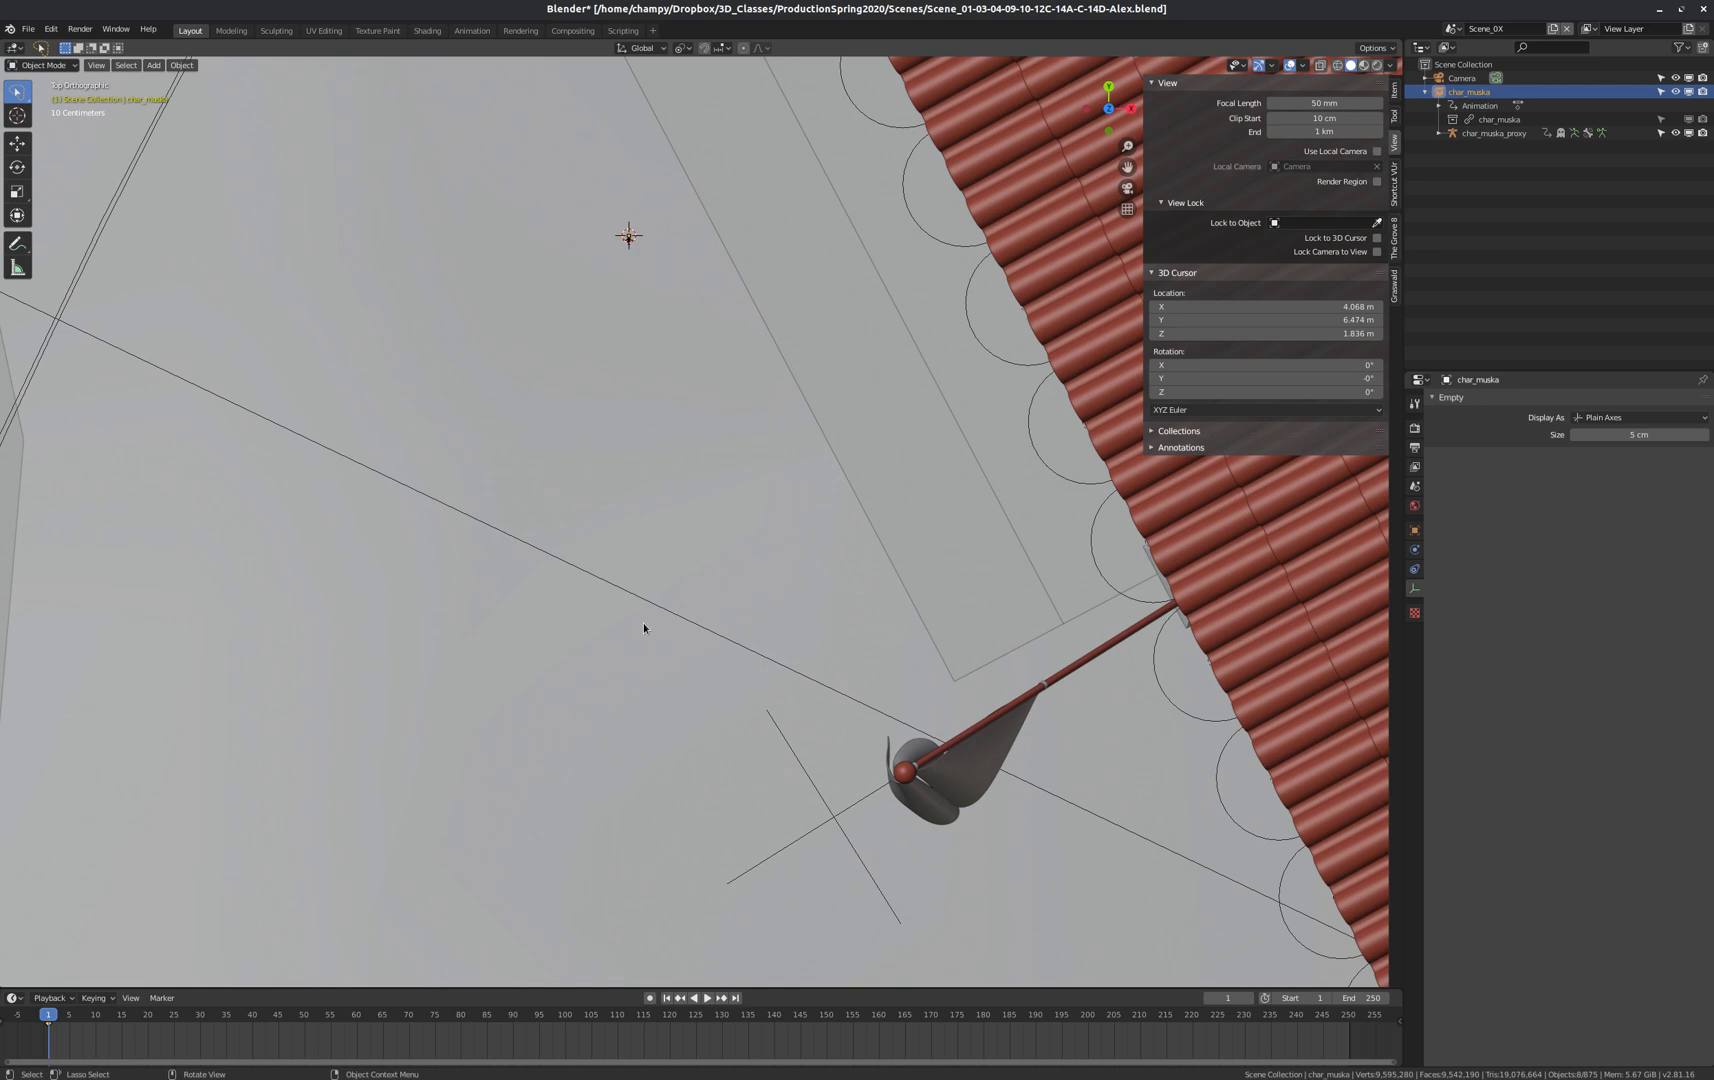
Set the current frame to 24*4.7, which is frame 113.
{"action": "left_click", "coordinate": [1229, 1000]}
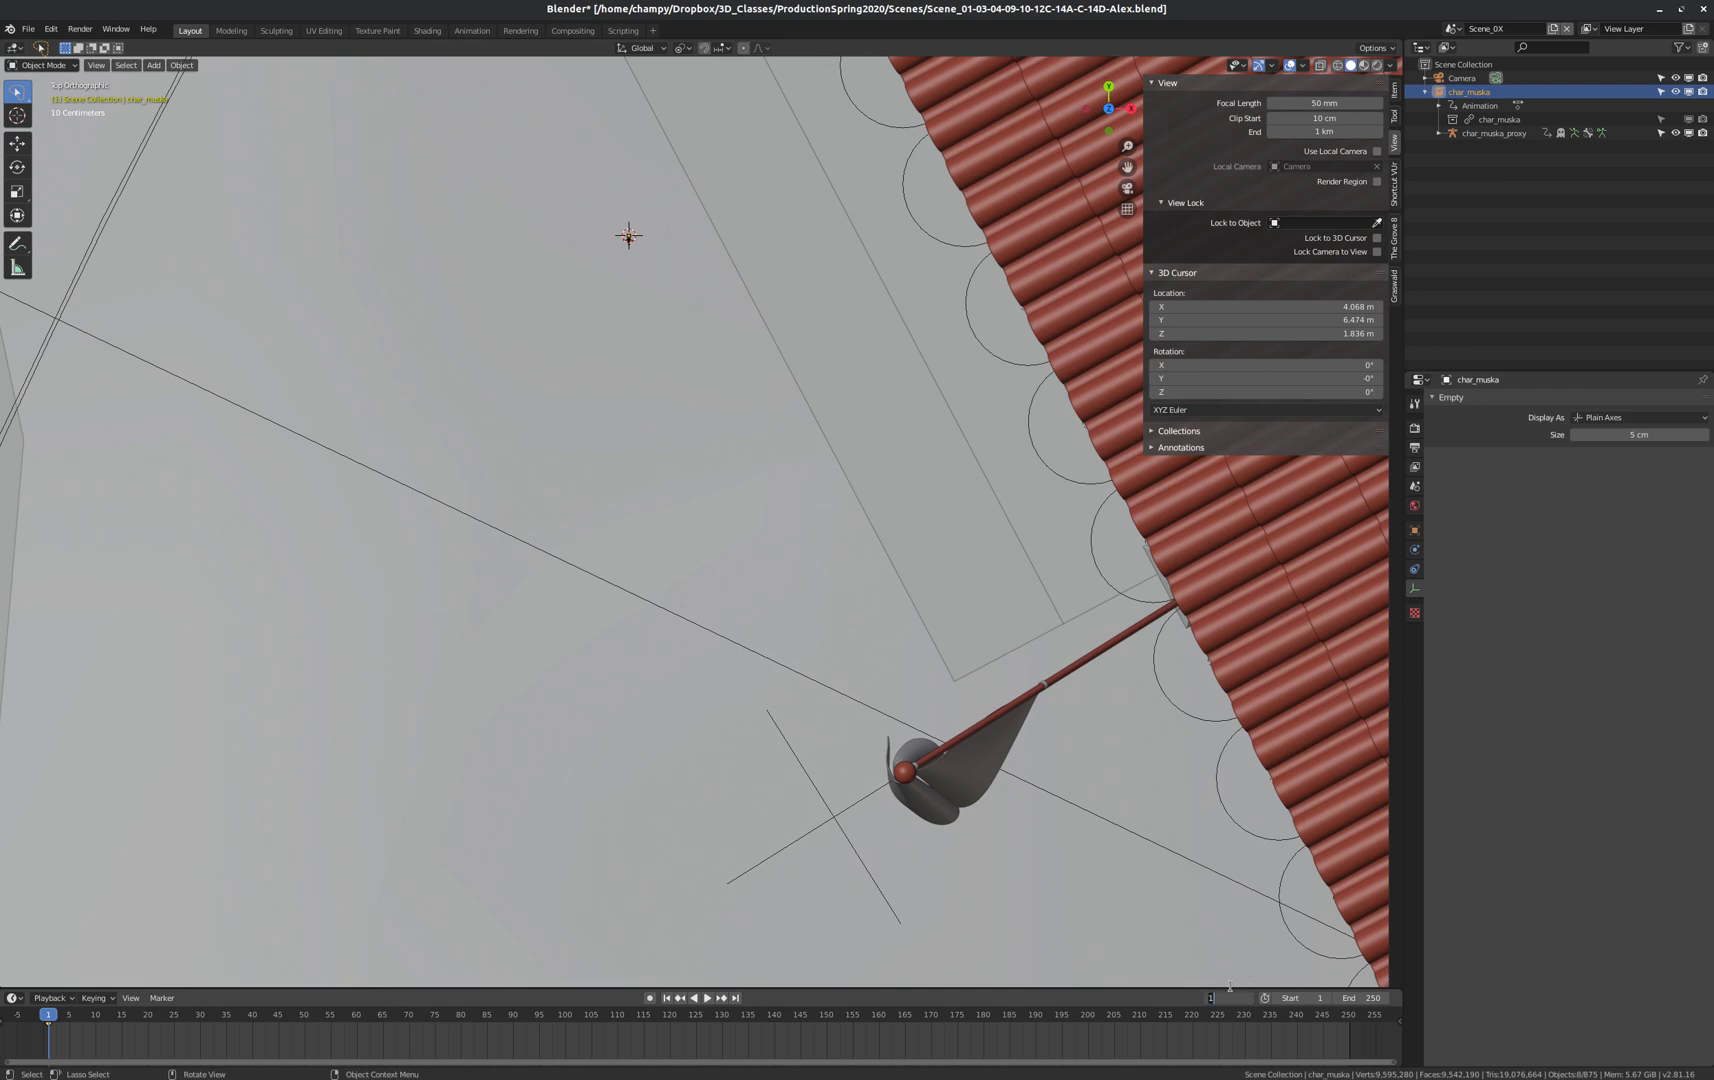
{"action": "type", "text": "24*4.7"}
{"action": "key", "text": "Return"}
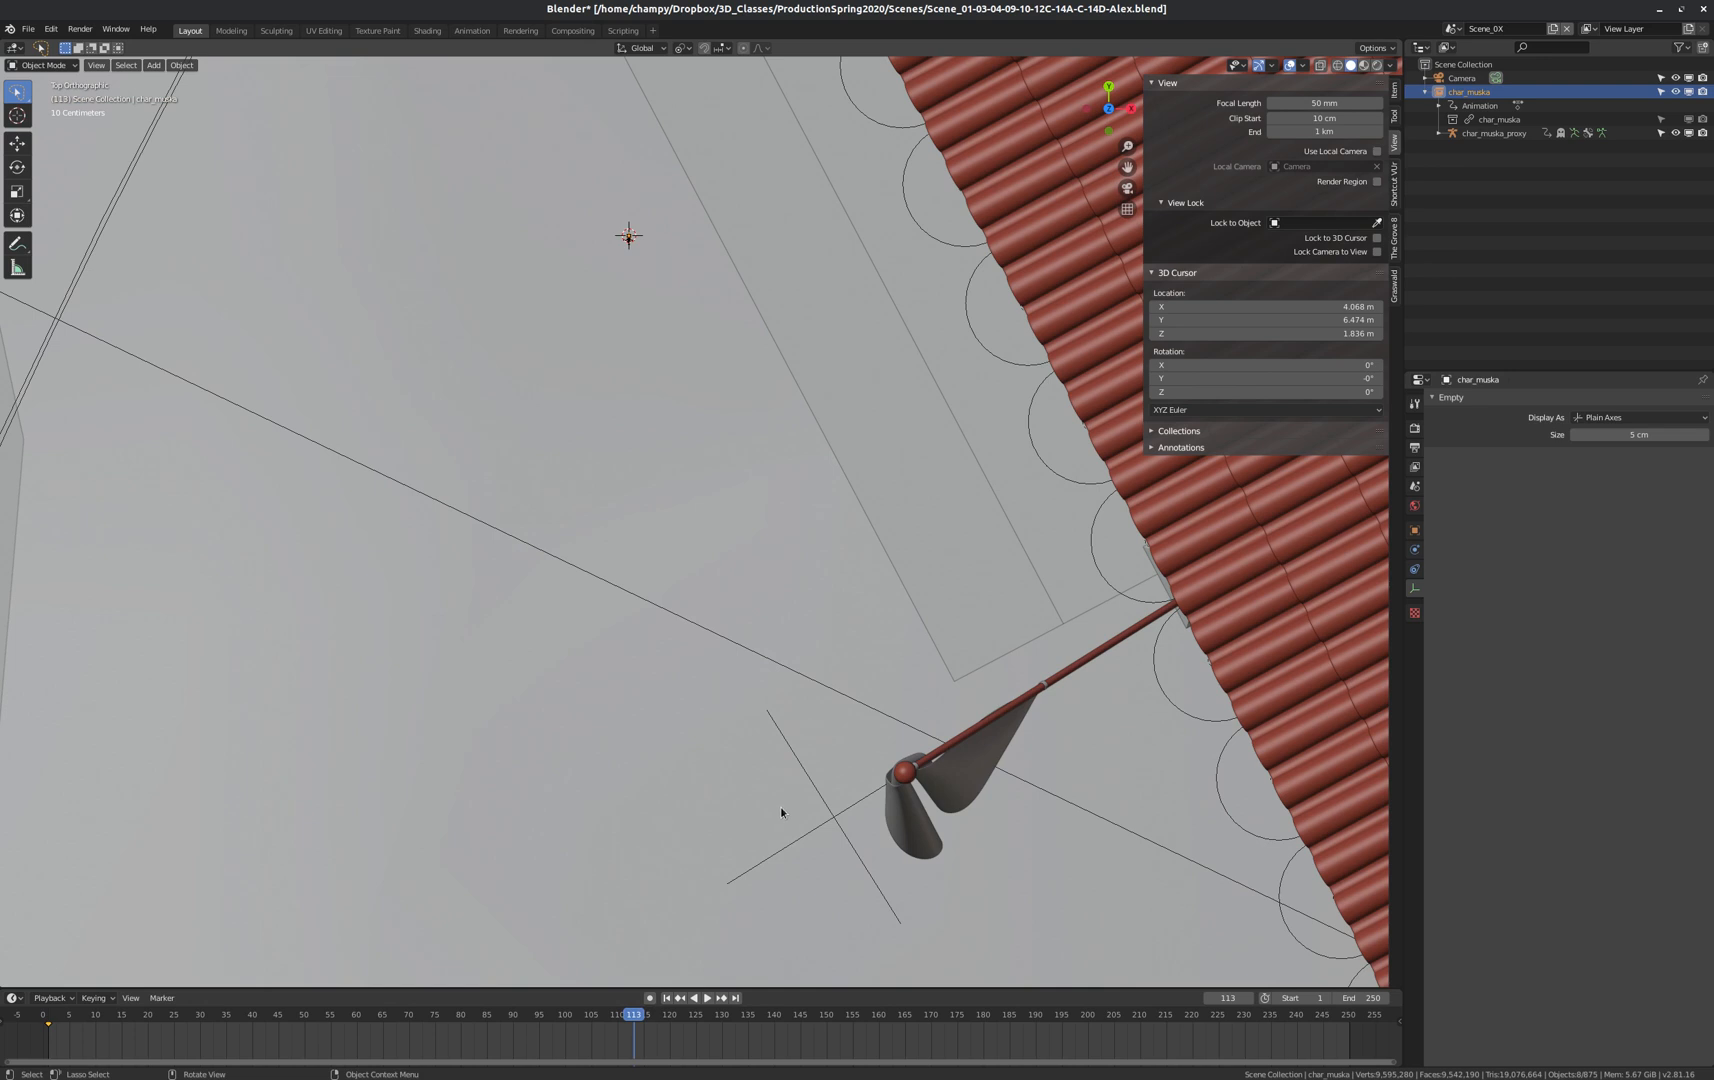
In the top view, move the char_muska empty about 3.7 m in the negative direction along its local Y axis, past the flag.
{"action": "scroll", "coordinate": [661, 331], "scroll_direction": "down", "scroll_amount": 2}
{"action": "scroll", "coordinate": [733, 597], "scroll_direction": "up", "scroll_amount": 2}
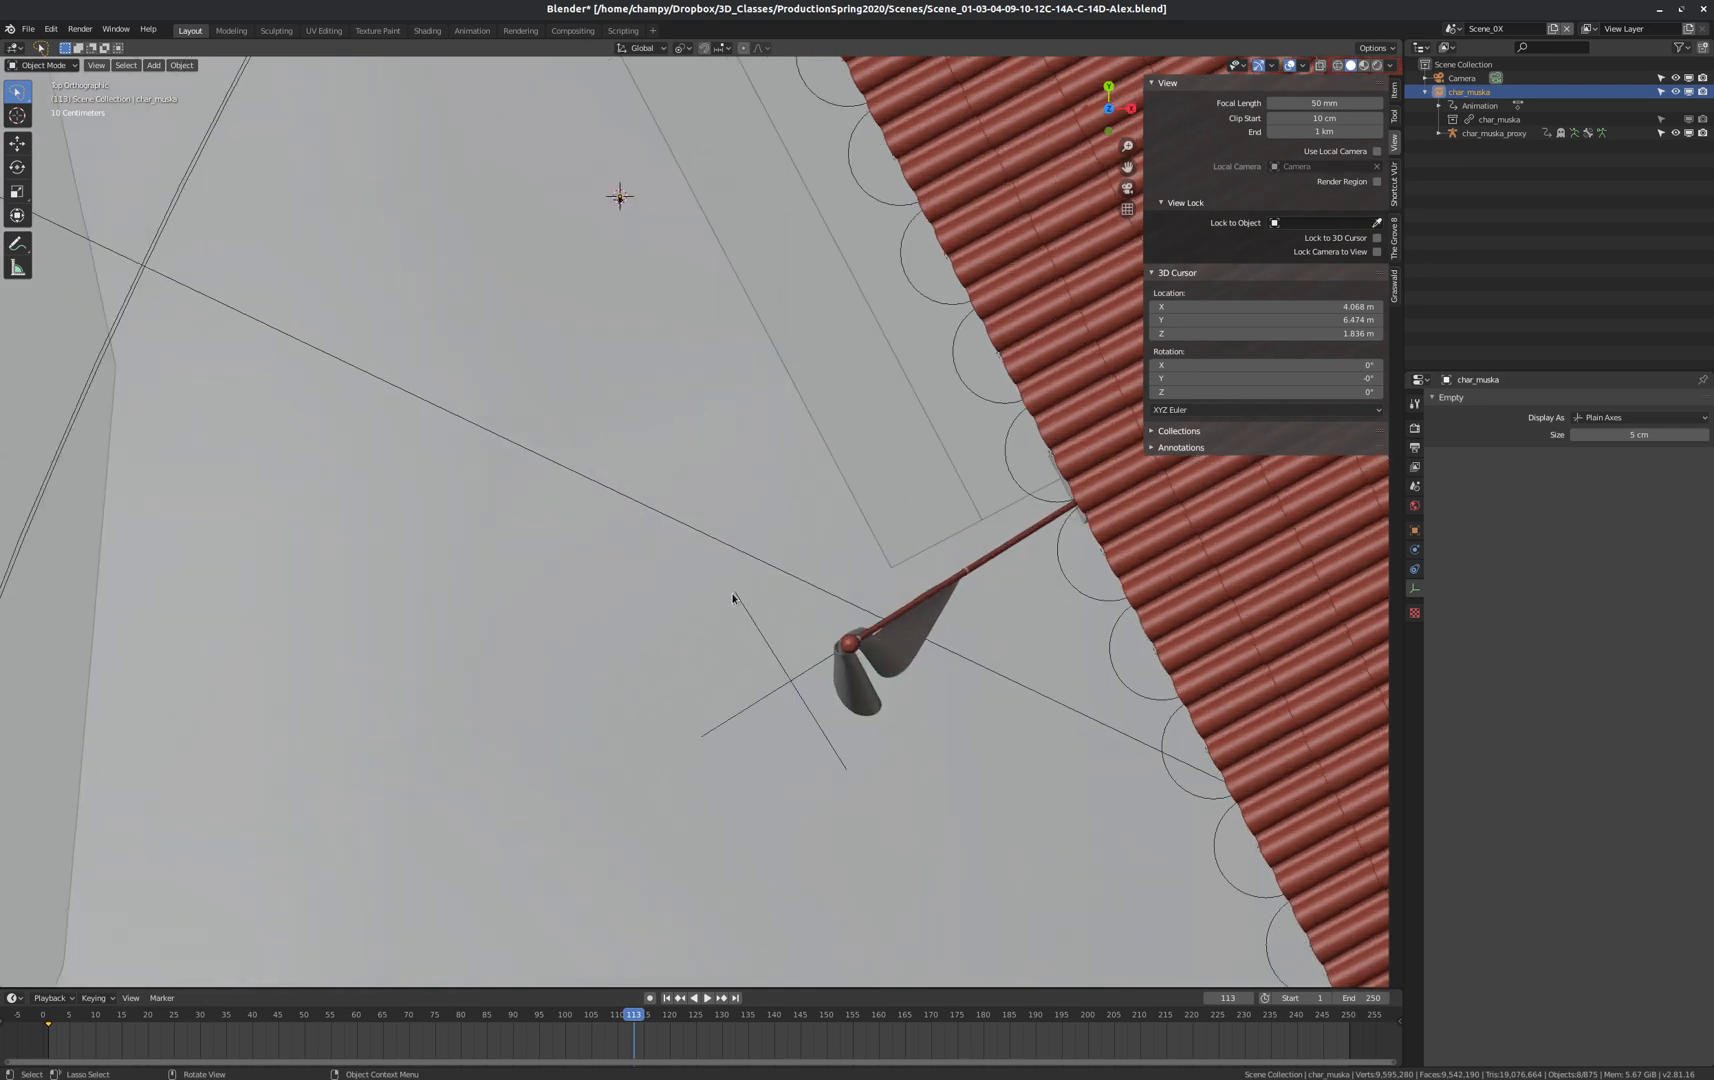
{"action": "scroll", "coordinate": [733, 597], "scroll_direction": "down", "scroll_amount": 1}
{"action": "key", "text": "g"}
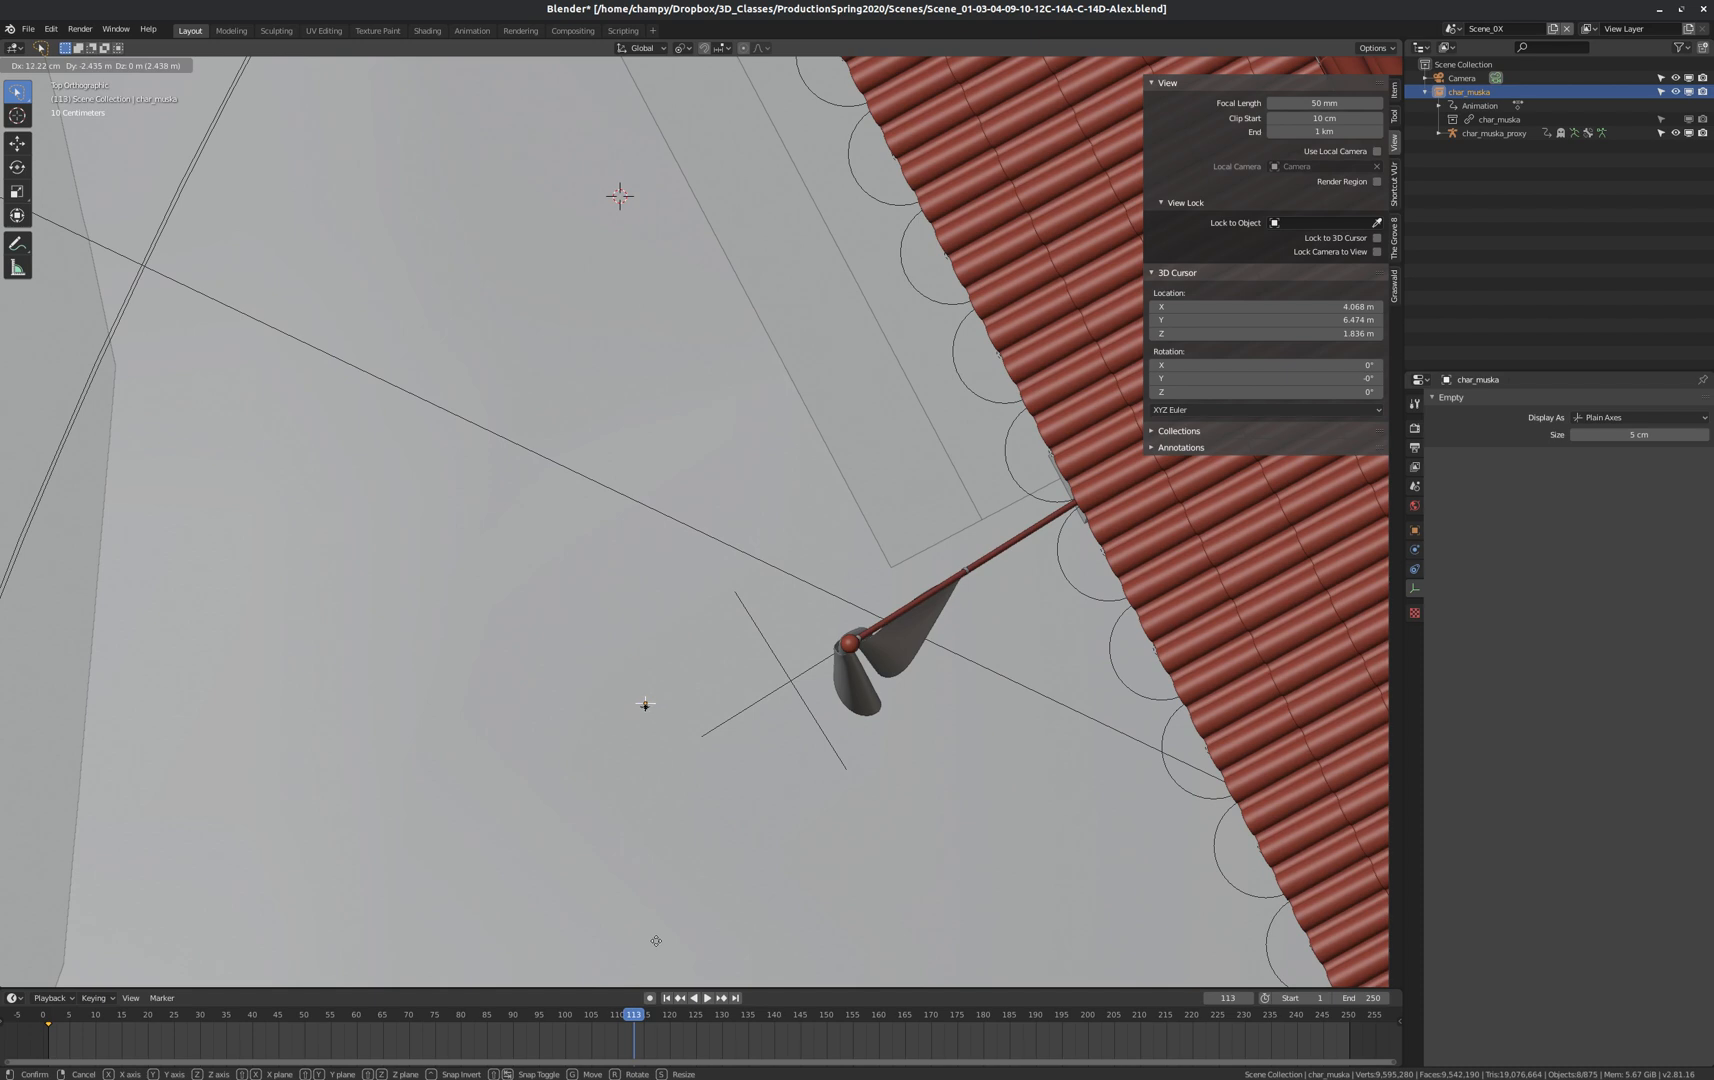
{"action": "key", "text": "y"}
{"action": "key", "text": "y"}
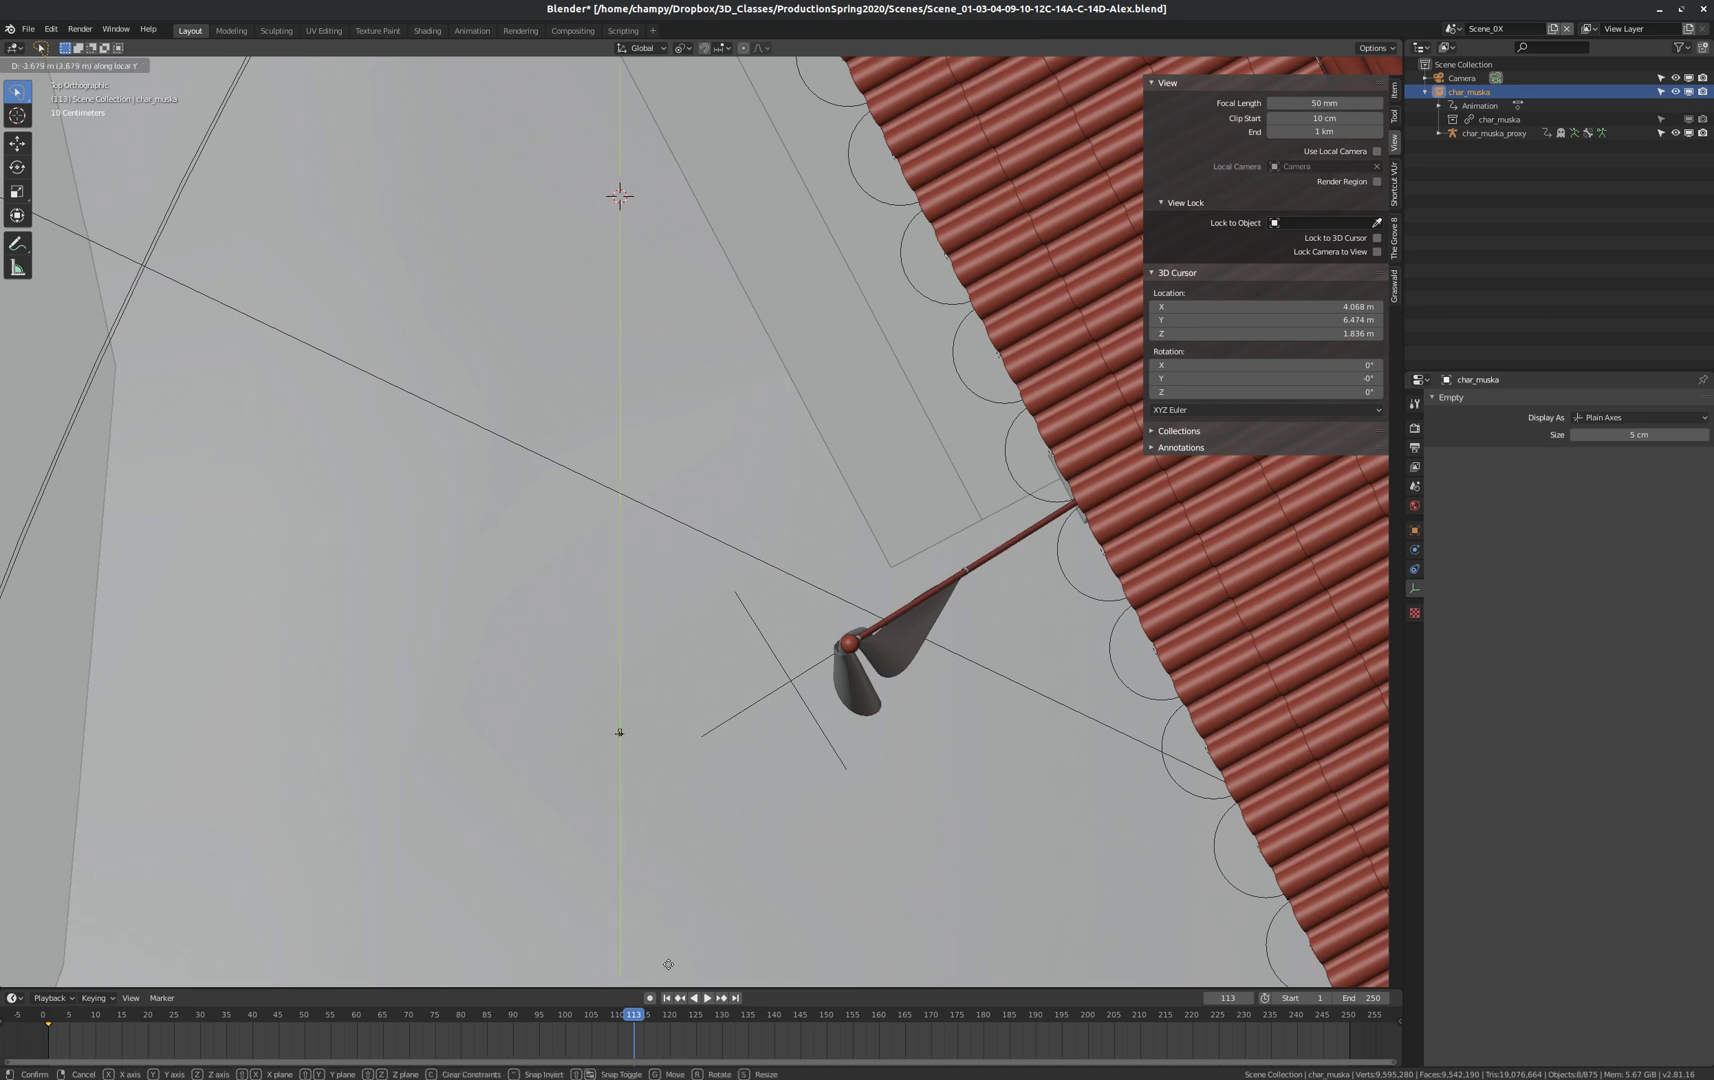
{"action": "left_click", "coordinate": [669, 962]}
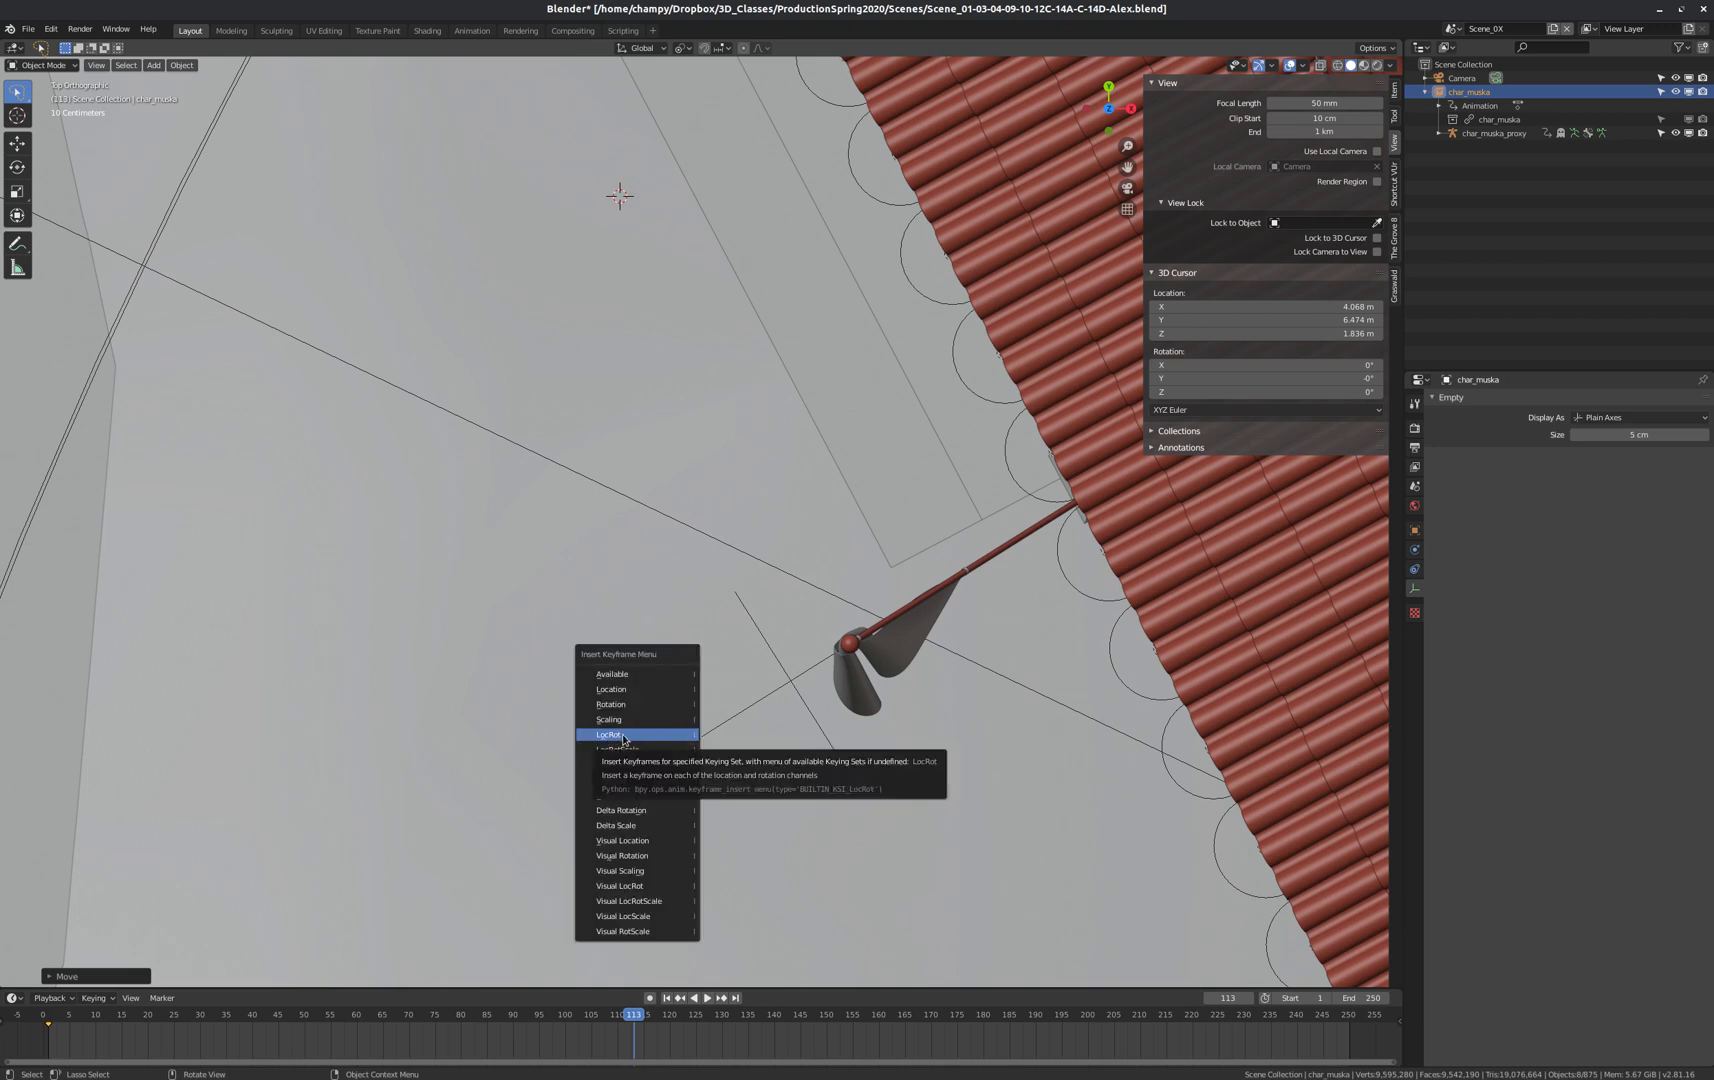
Insert a LocRot keyframe for the char_muska empty at frame 113 and check its placement through the camera.
{"action": "left_click", "coordinate": [624, 736]}
{"action": "middle_click_drag", "start_coordinate": [661, 719], "coordinate": [704, 630]}
{"action": "key", "text": "KP_0"}
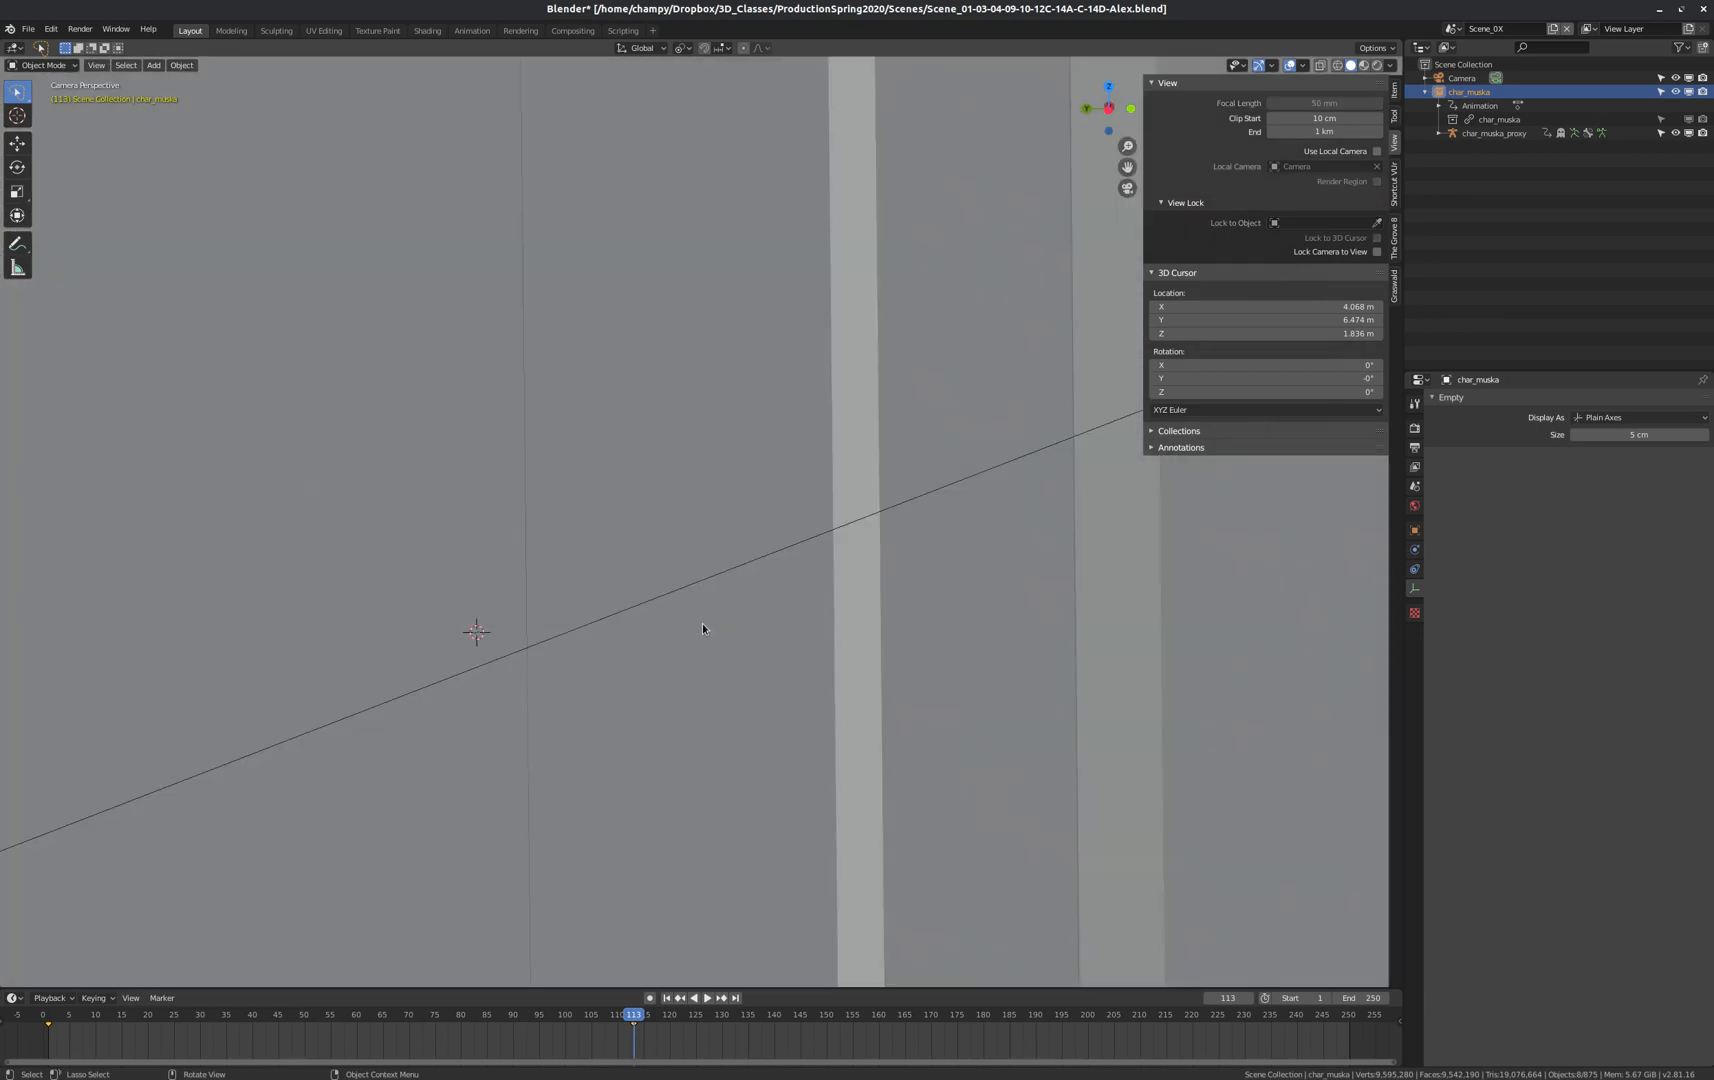
{"action": "scroll", "coordinate": [745, 662], "scroll_direction": "down", "scroll_amount": 5}
{"action": "scroll", "coordinate": [740, 640], "scroll_direction": "down", "scroll_amount": 4}
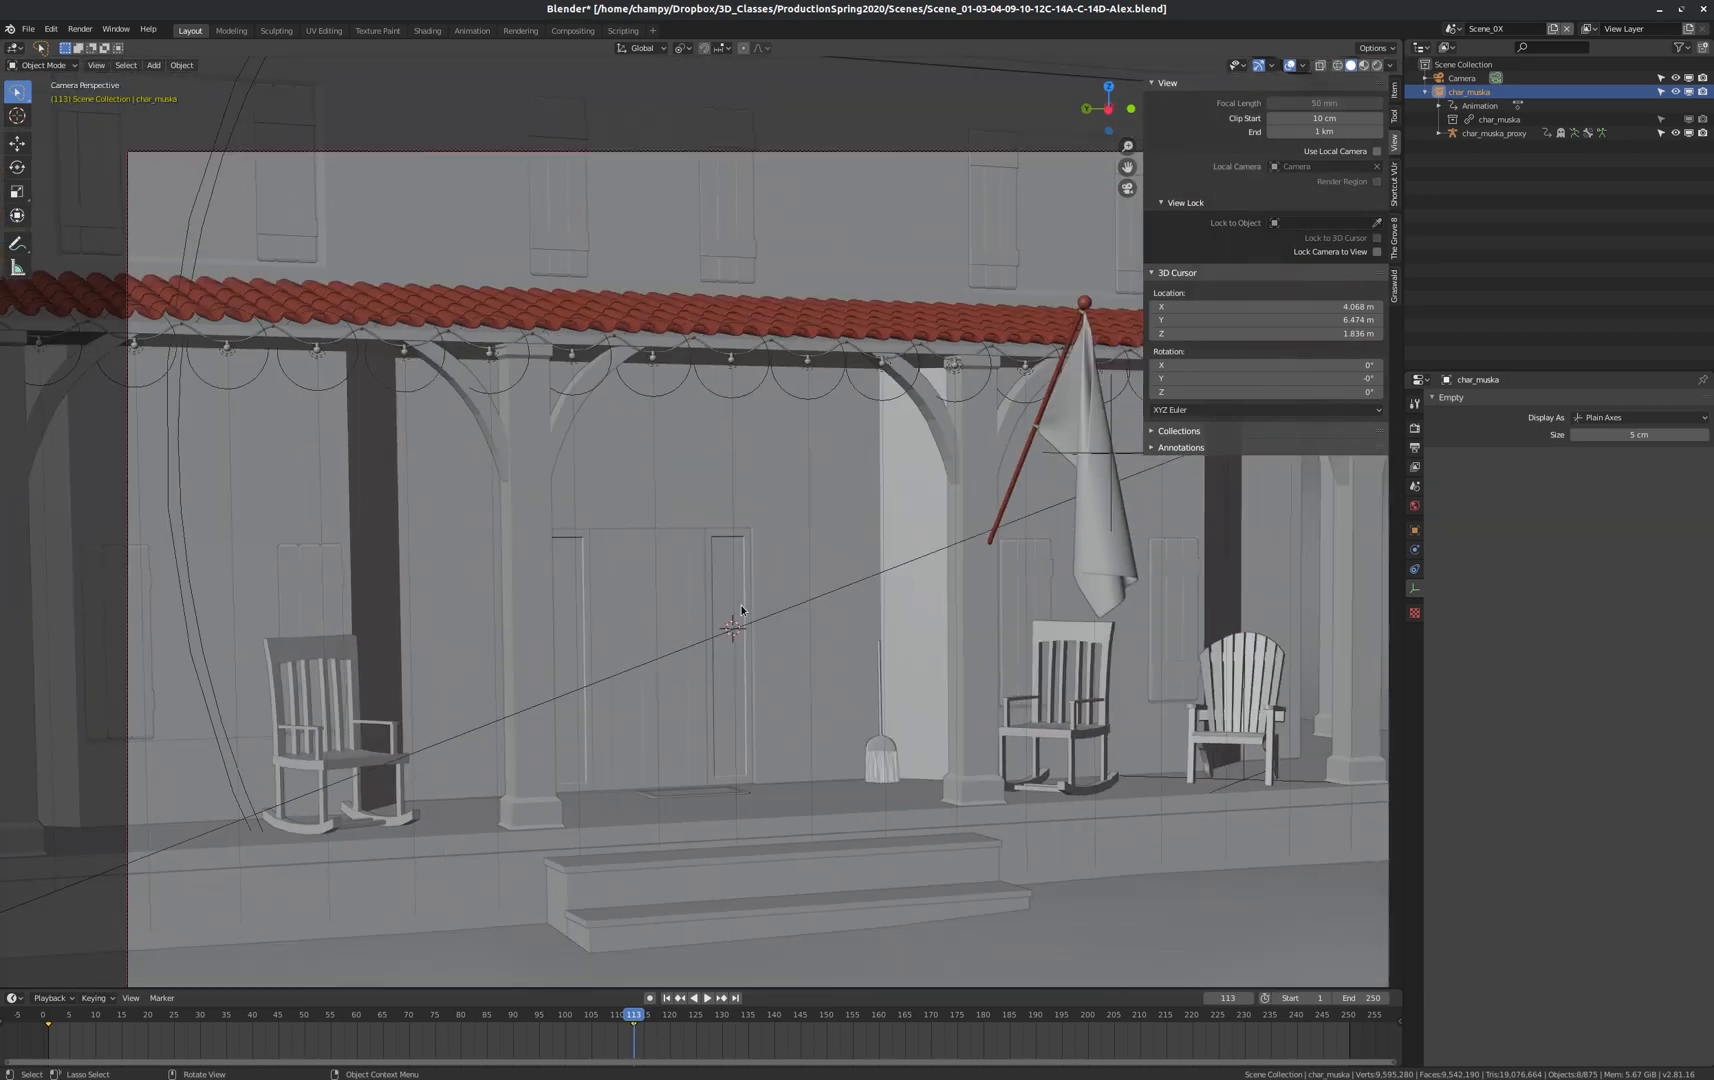
{"action": "scroll", "coordinate": [745, 615], "scroll_direction": "up", "scroll_amount": 4}
{"action": "scroll", "coordinate": [762, 582], "scroll_direction": "down", "scroll_amount": 10}
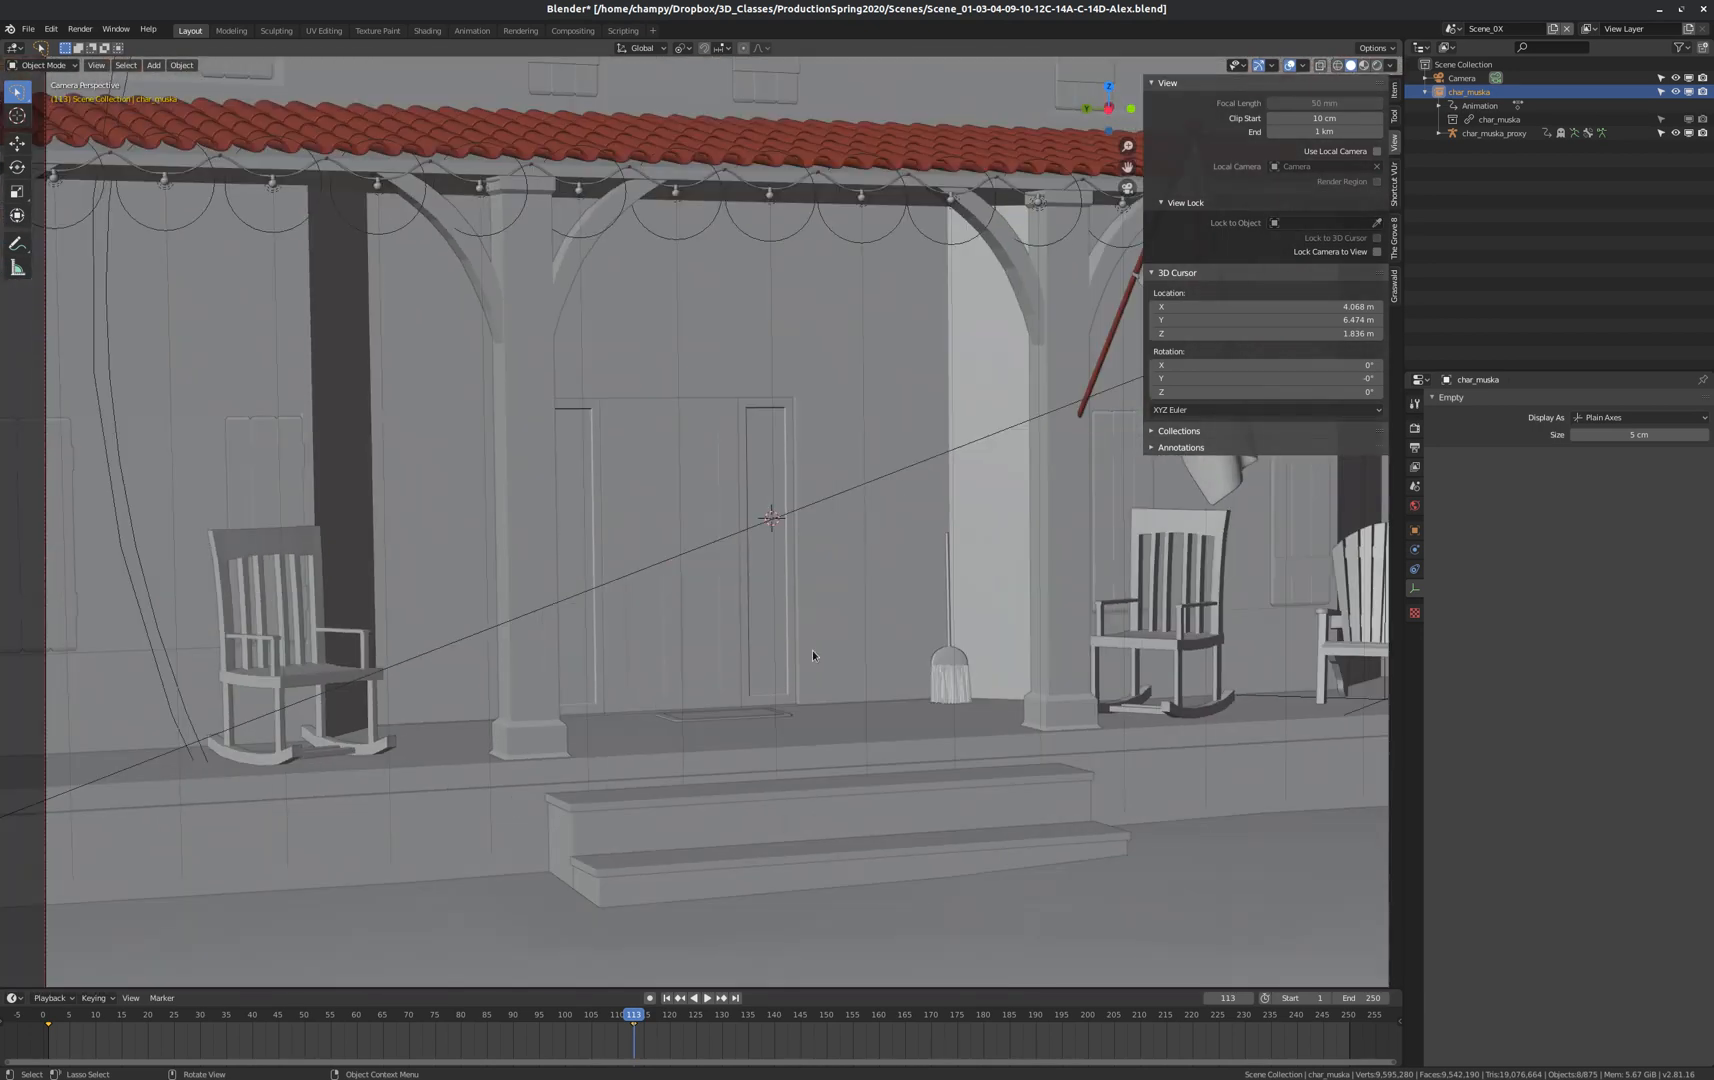
{"action": "scroll", "coordinate": [874, 767], "scroll_direction": "up", "scroll_amount": 3}
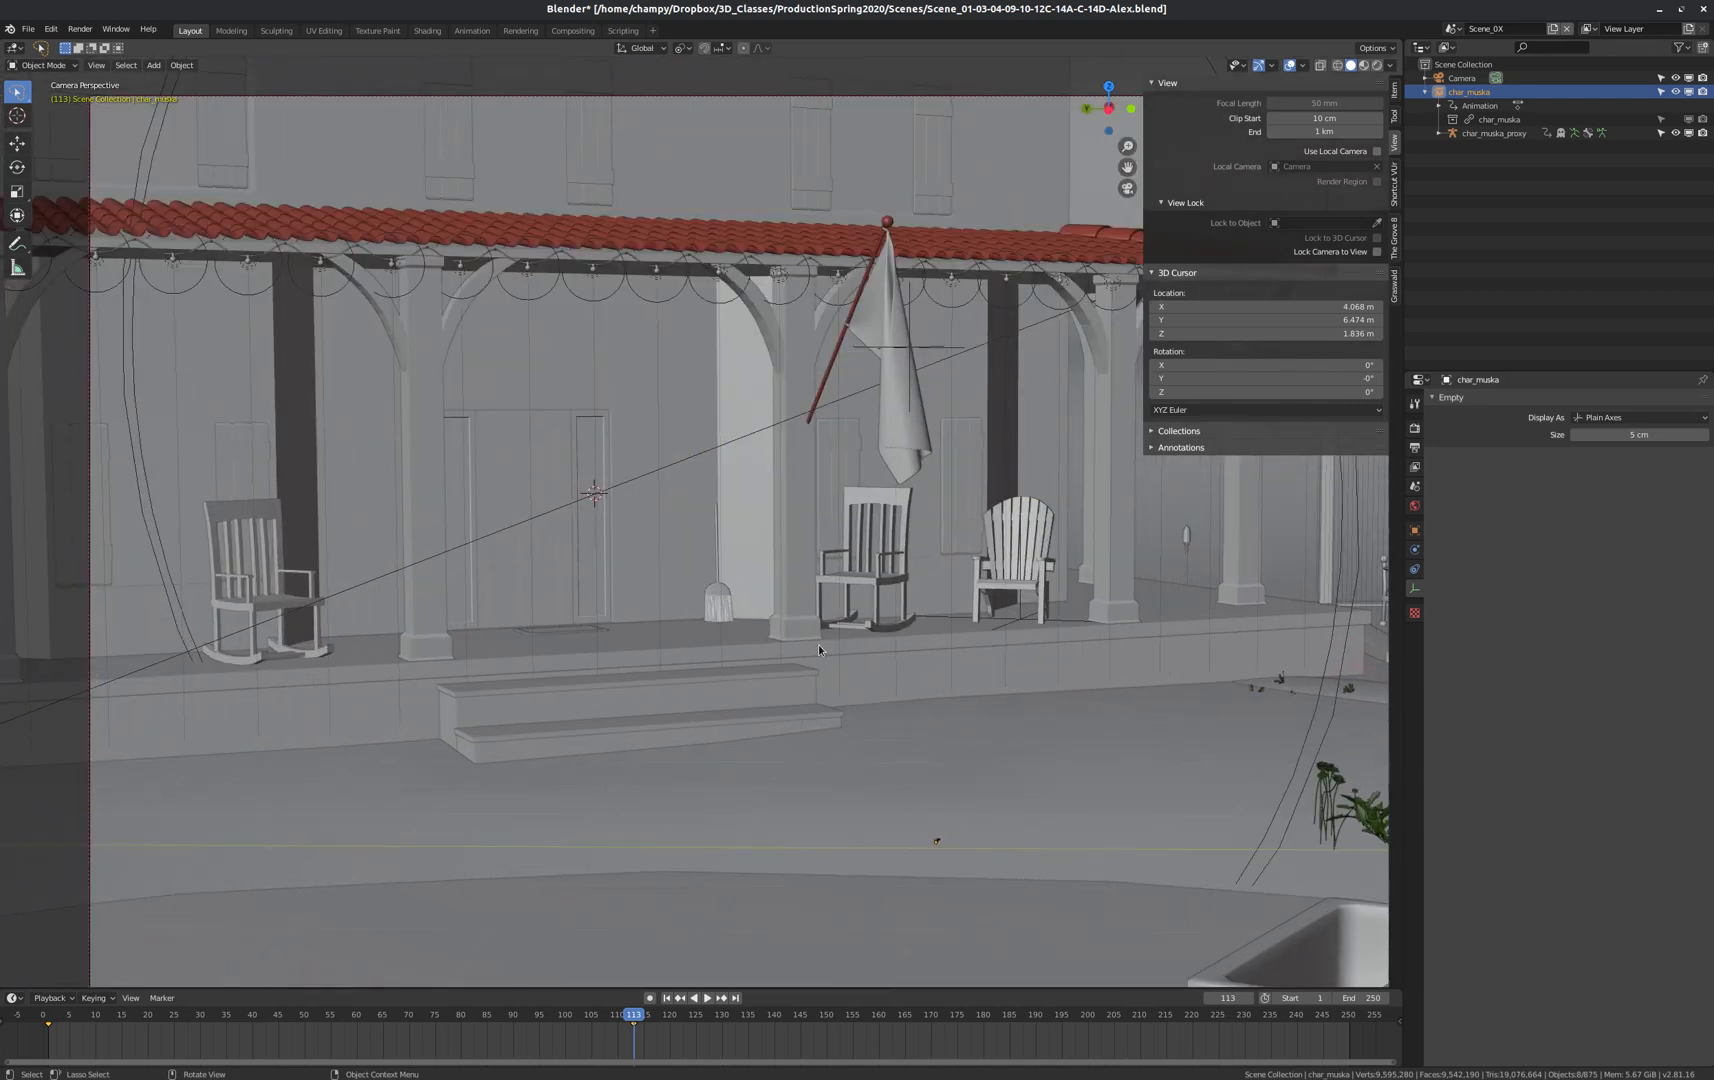
Raise the char_muska empty along global Z to just below the flag's lower tip and insert a LocRot keyframe at frame 113.
{"action": "key", "text": "g"}
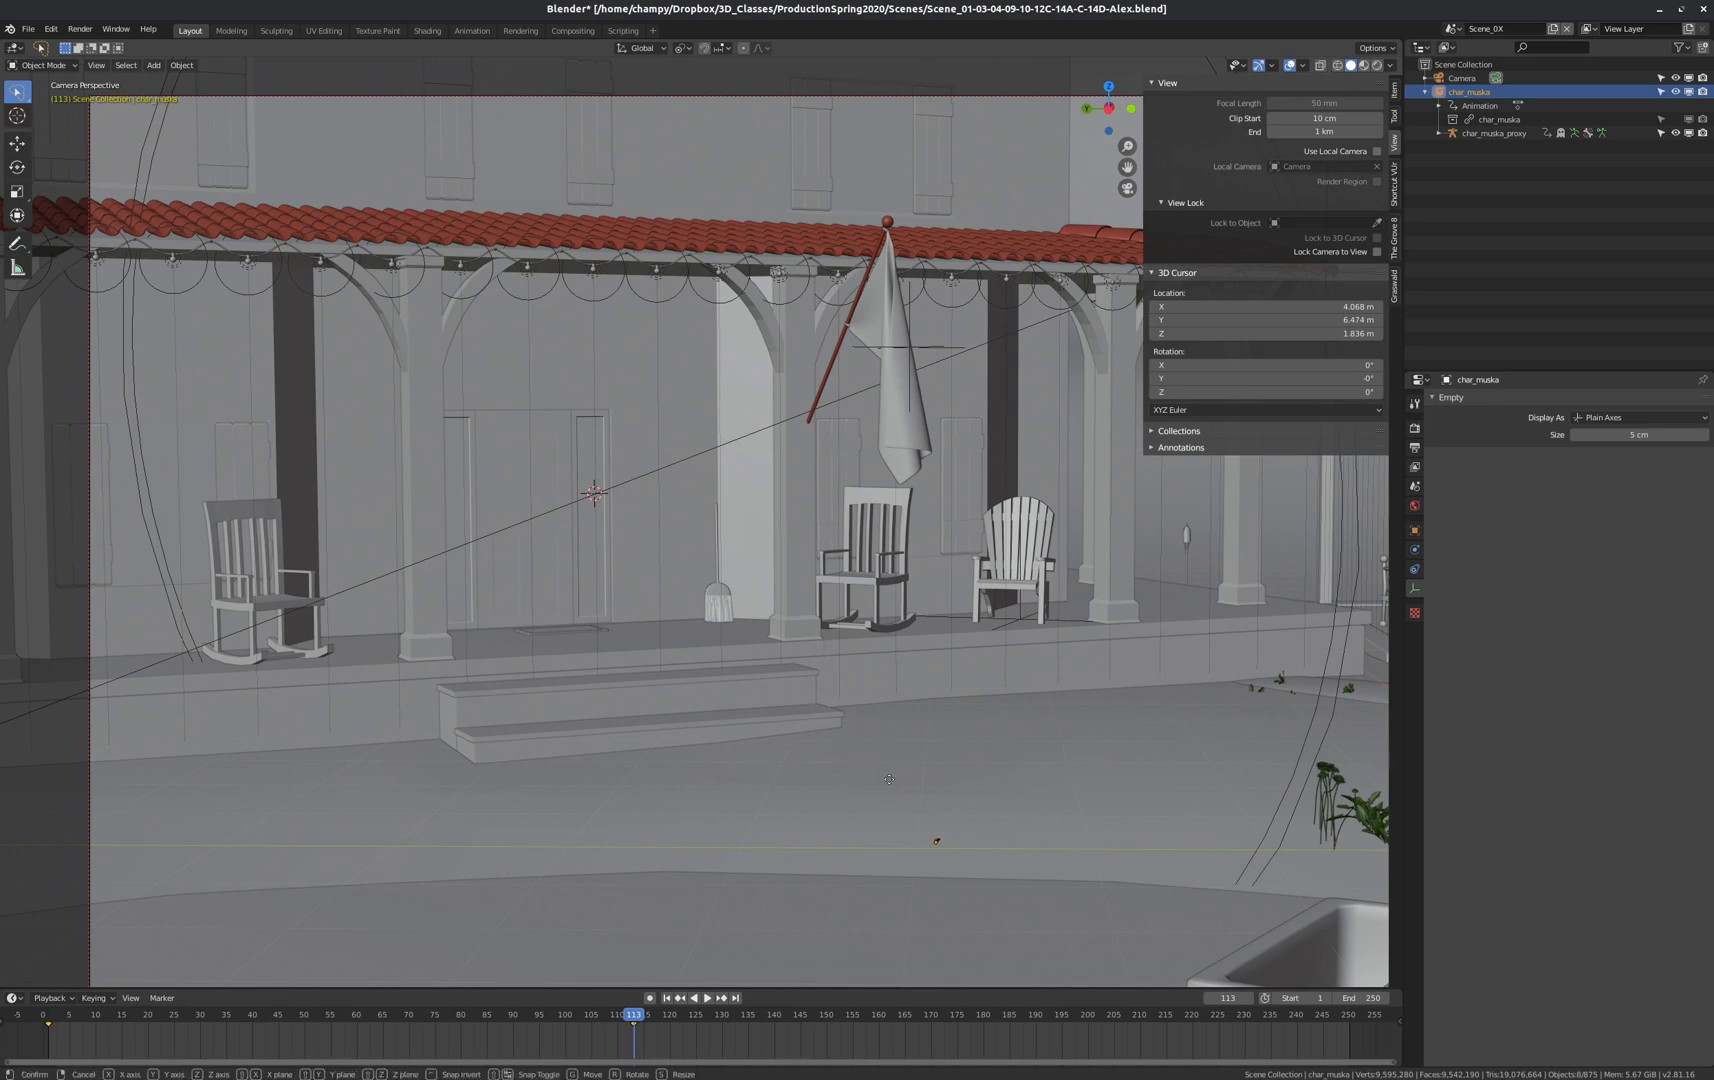
{"action": "key", "text": "z"}
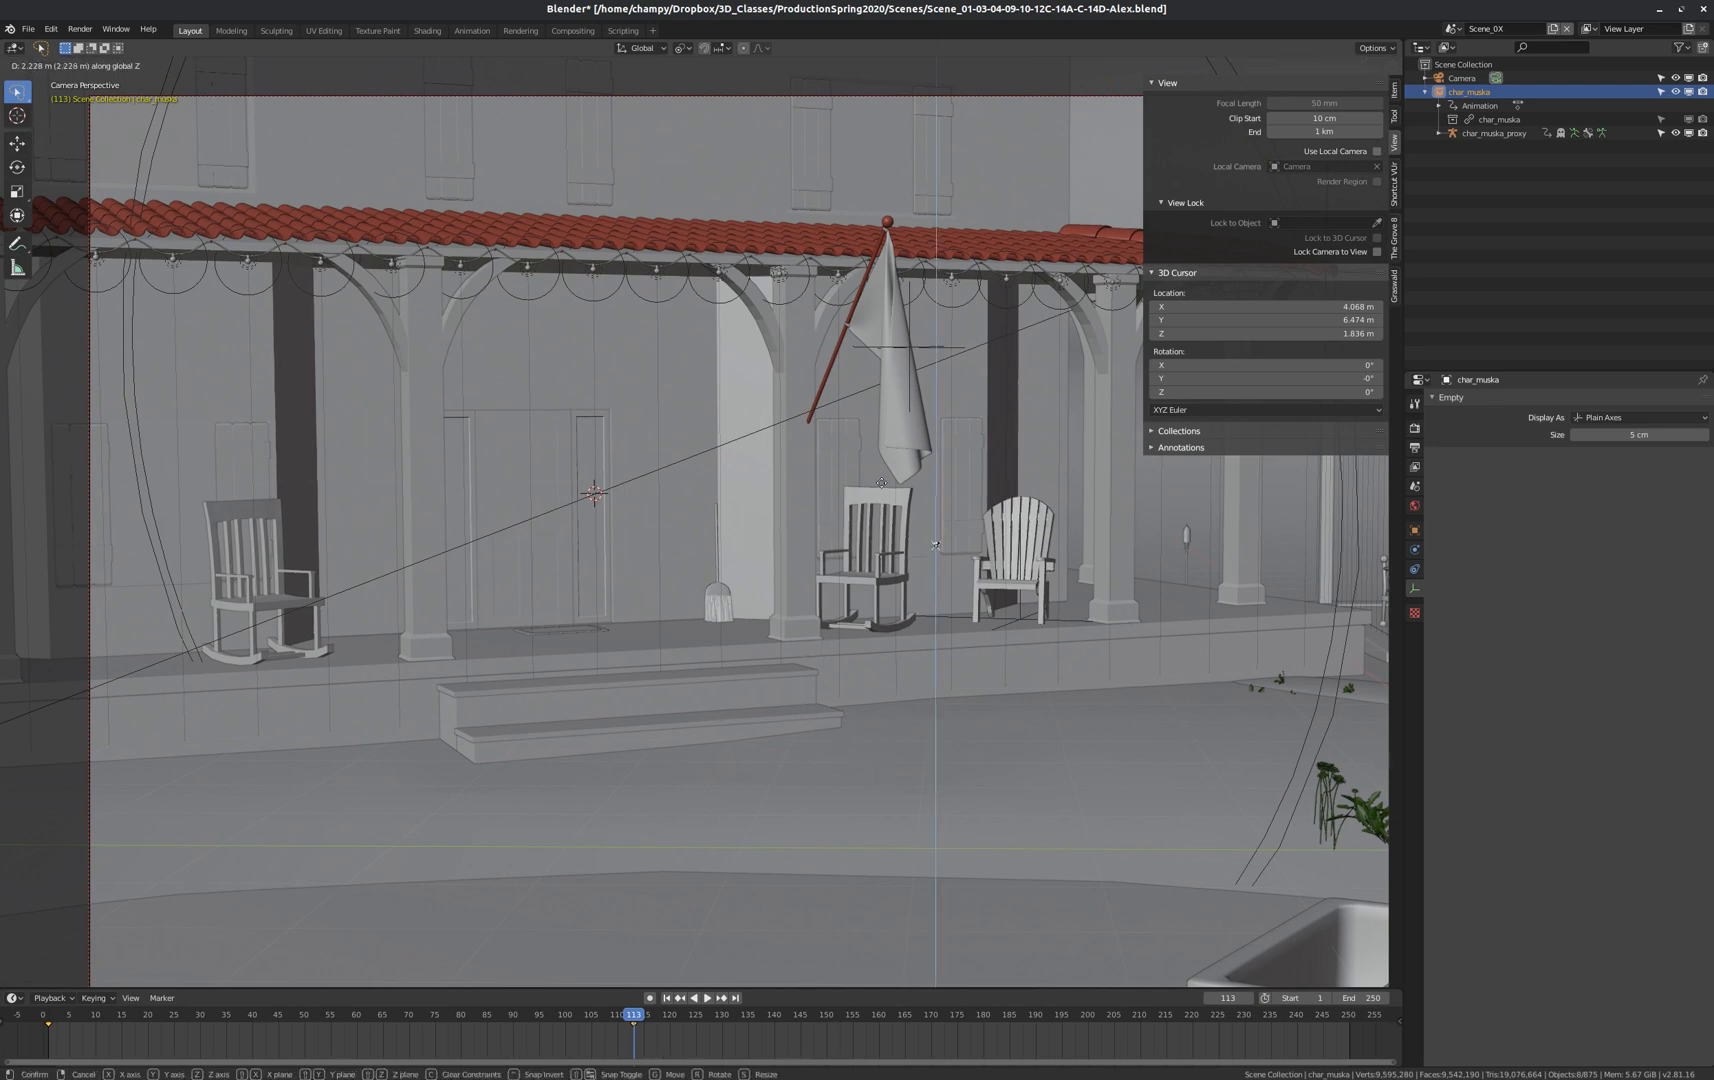
{"action": "left_click", "coordinate": [878, 450]}
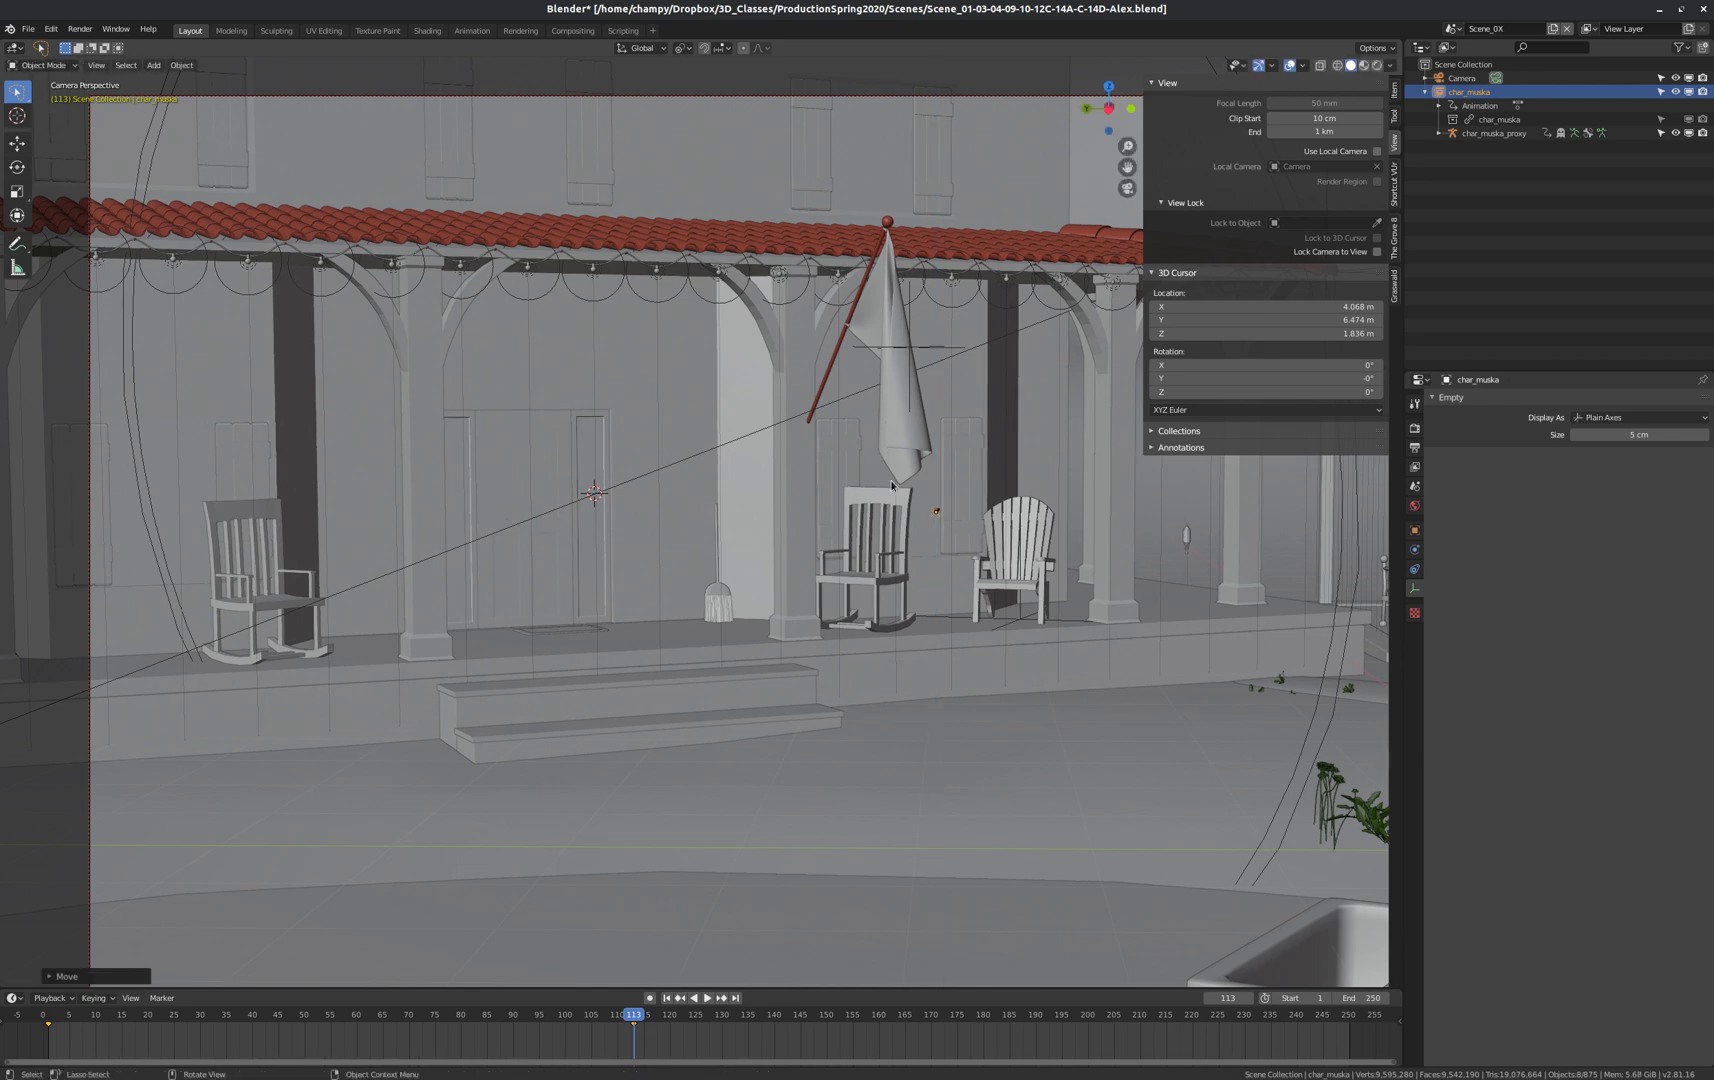
{"action": "key", "text": "i"}
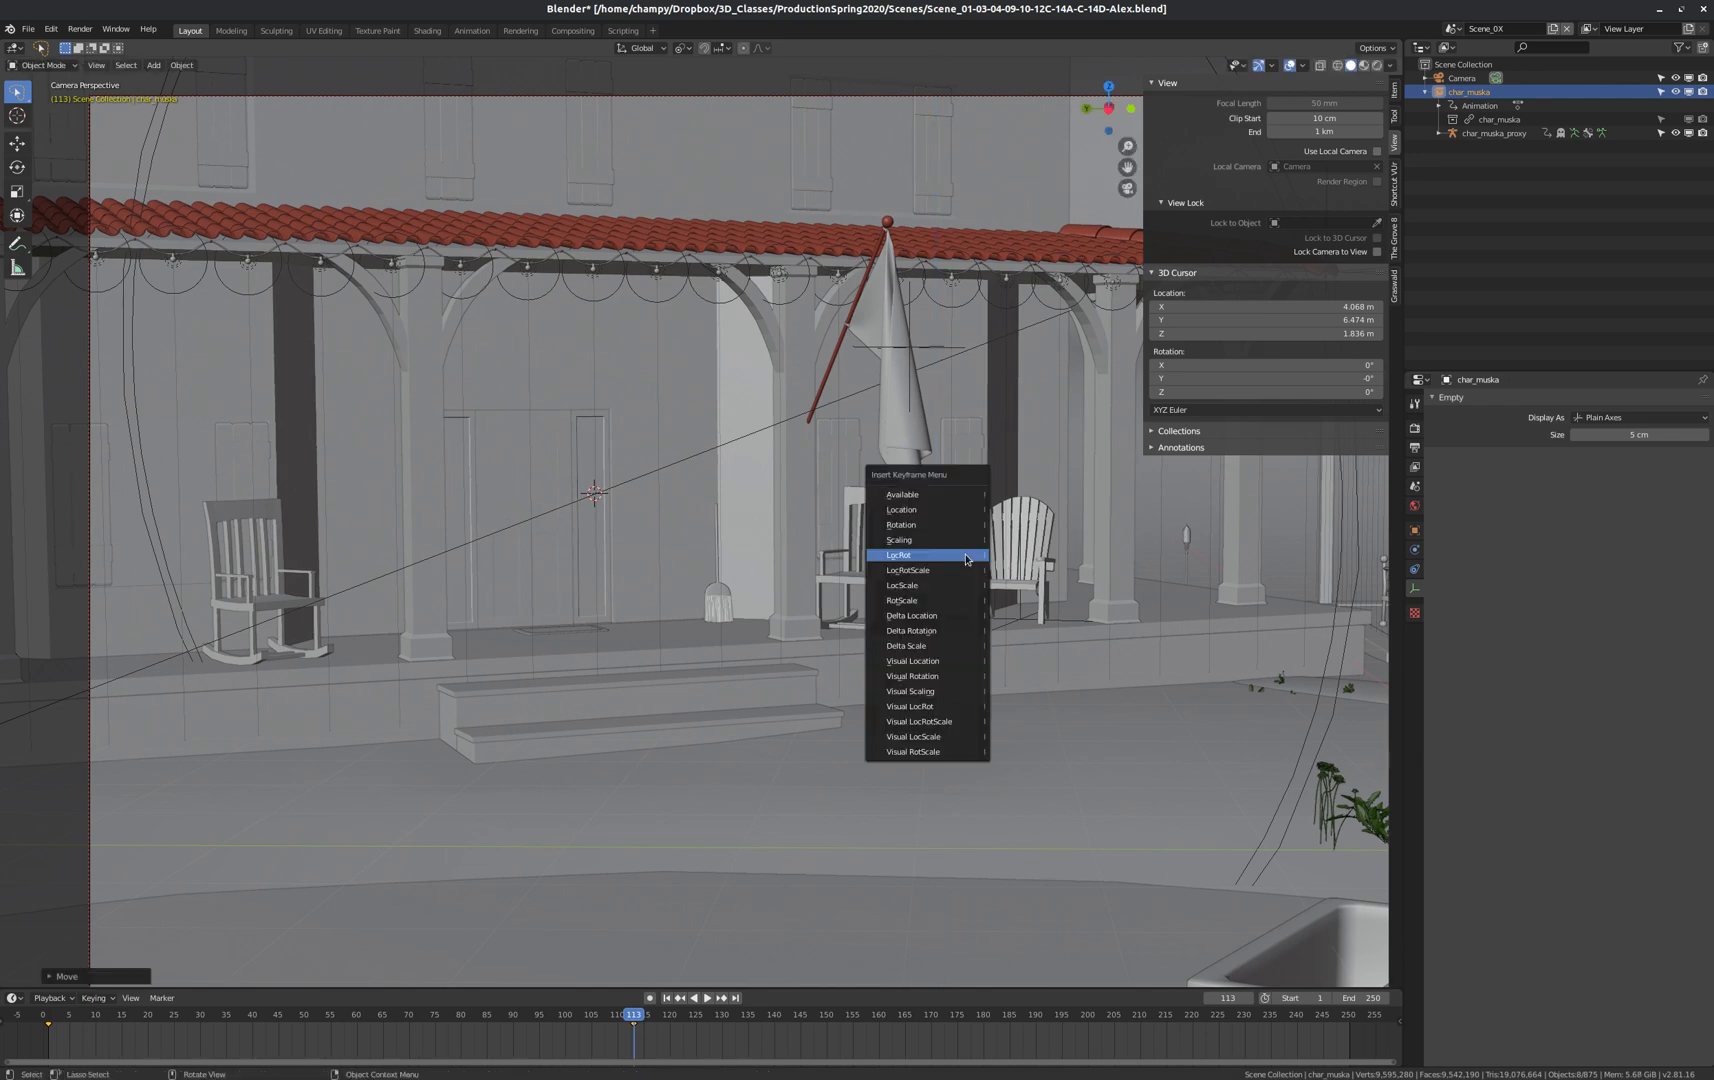
{"action": "left_click", "coordinate": [934, 560]}
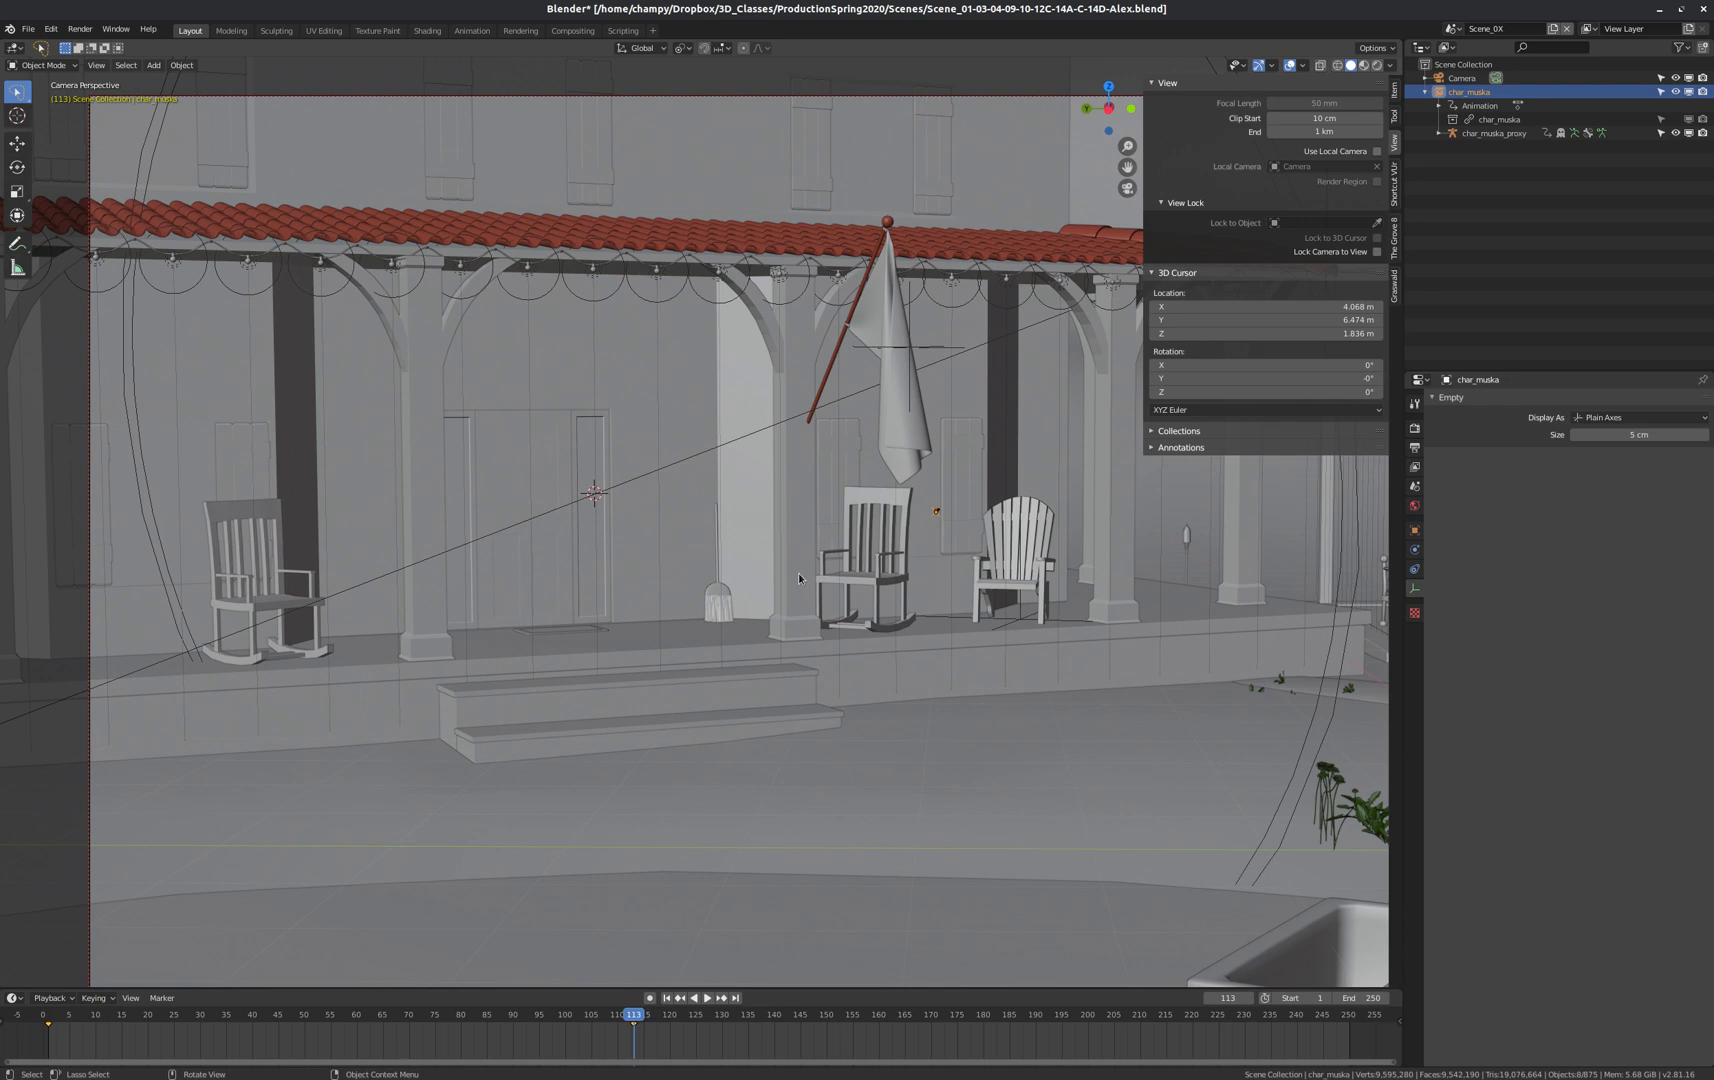
Play the animation from frame 1 through the camera to review the character's flight past the flag.
{"action": "left_click", "coordinate": [667, 998]}
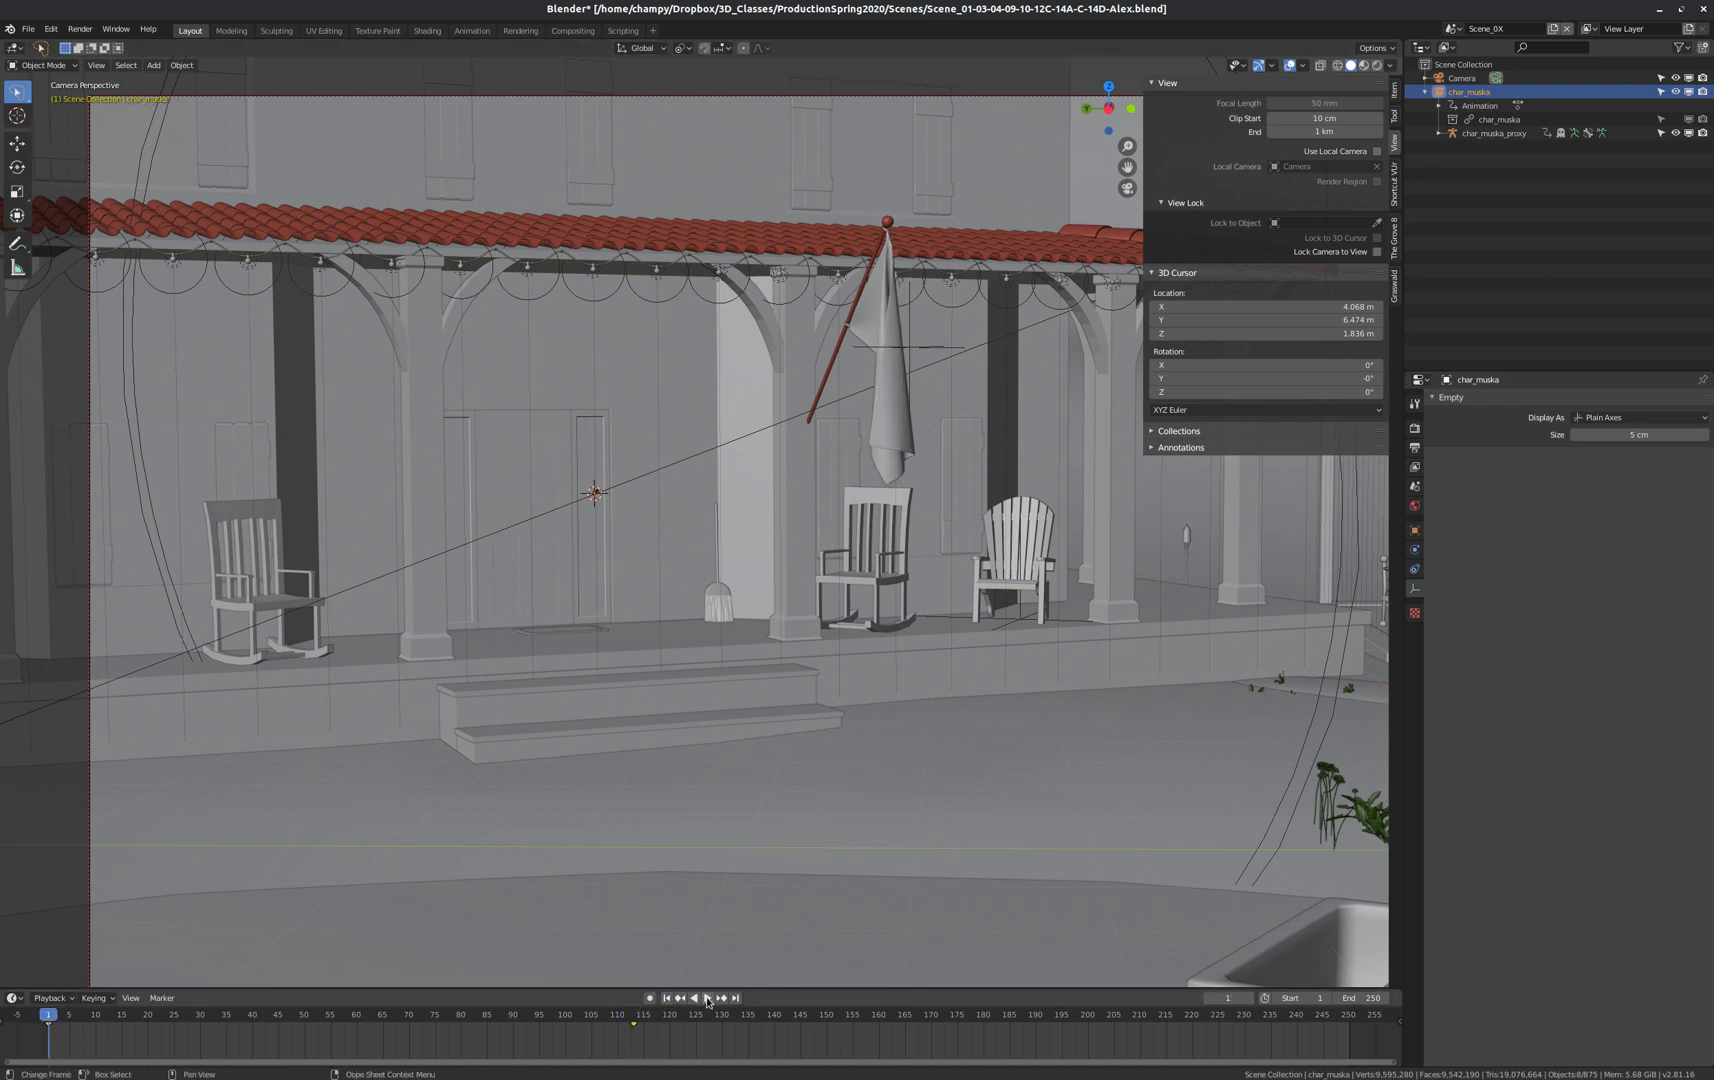
{"action": "left_click", "coordinate": [707, 998]}
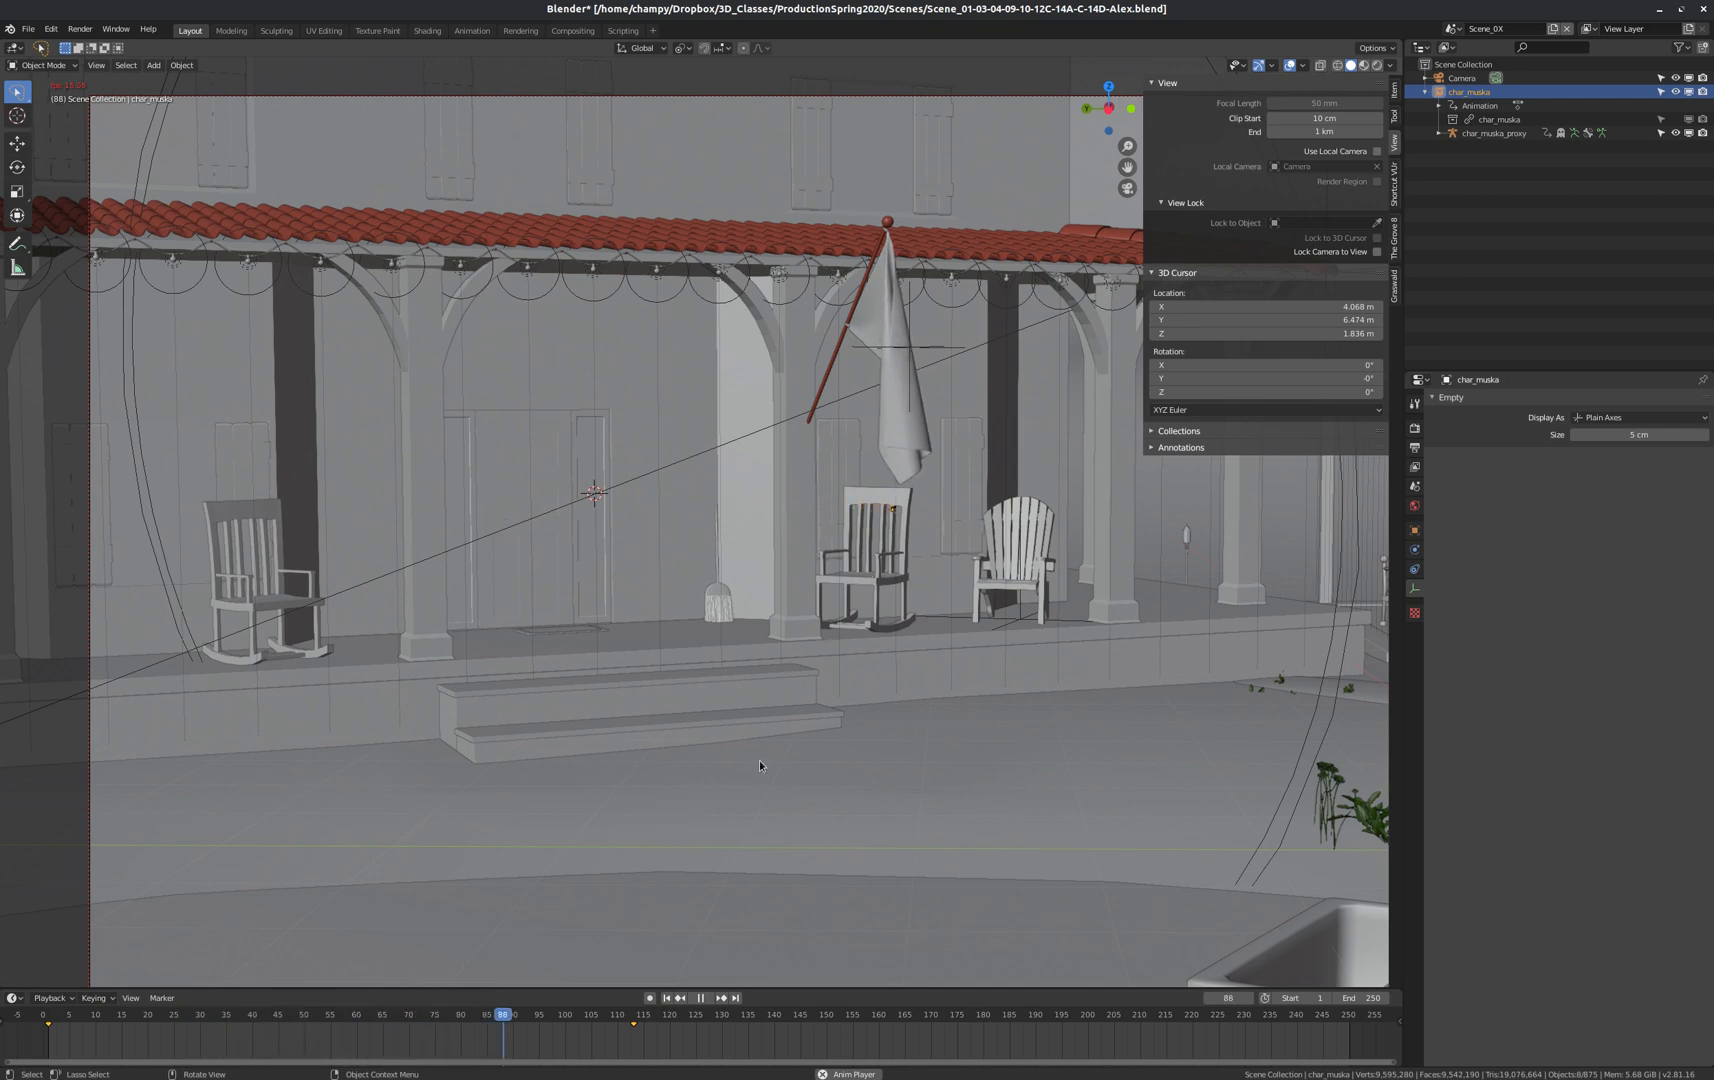
{"action": "left_click", "coordinate": [700, 998]}
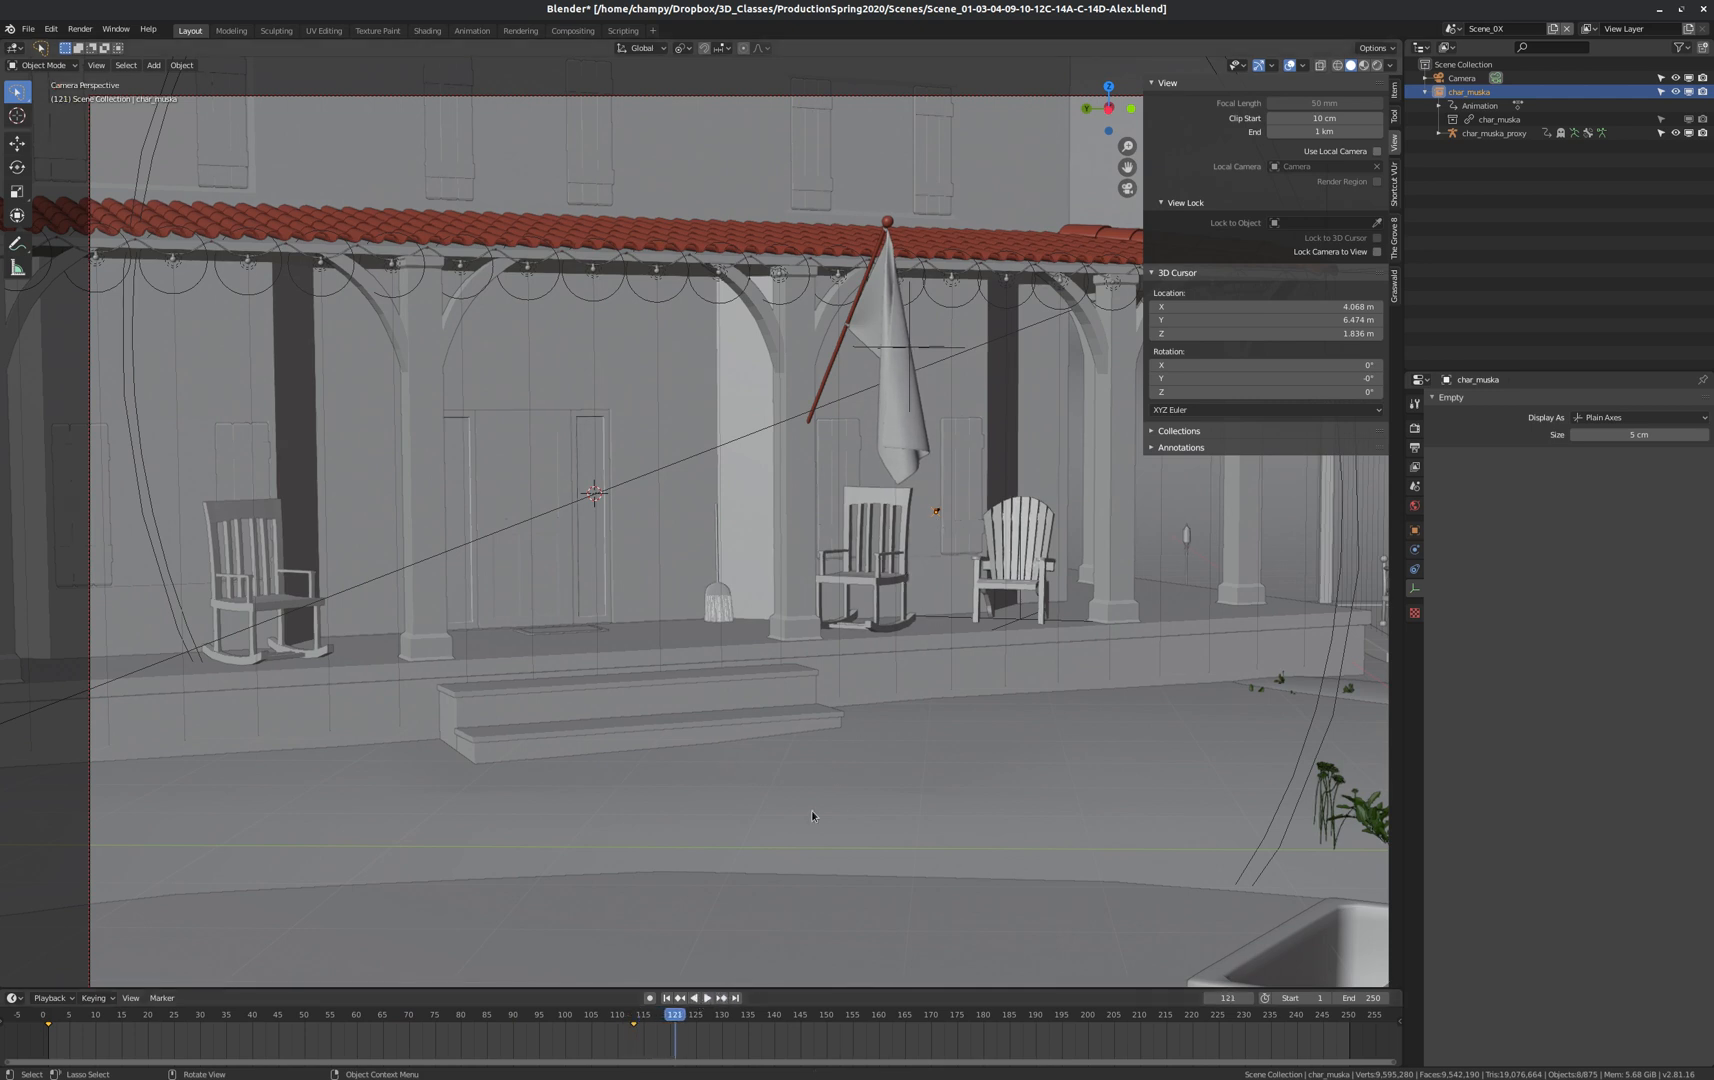
Go back to the keyframe at frame 113 and advance the current frame by 2.5 seconds to frame 173.
{"action": "left_click_drag", "start_coordinate": [677, 1017], "coordinate": [628, 1016]}
{"action": "left_click", "coordinate": [634, 1021]}
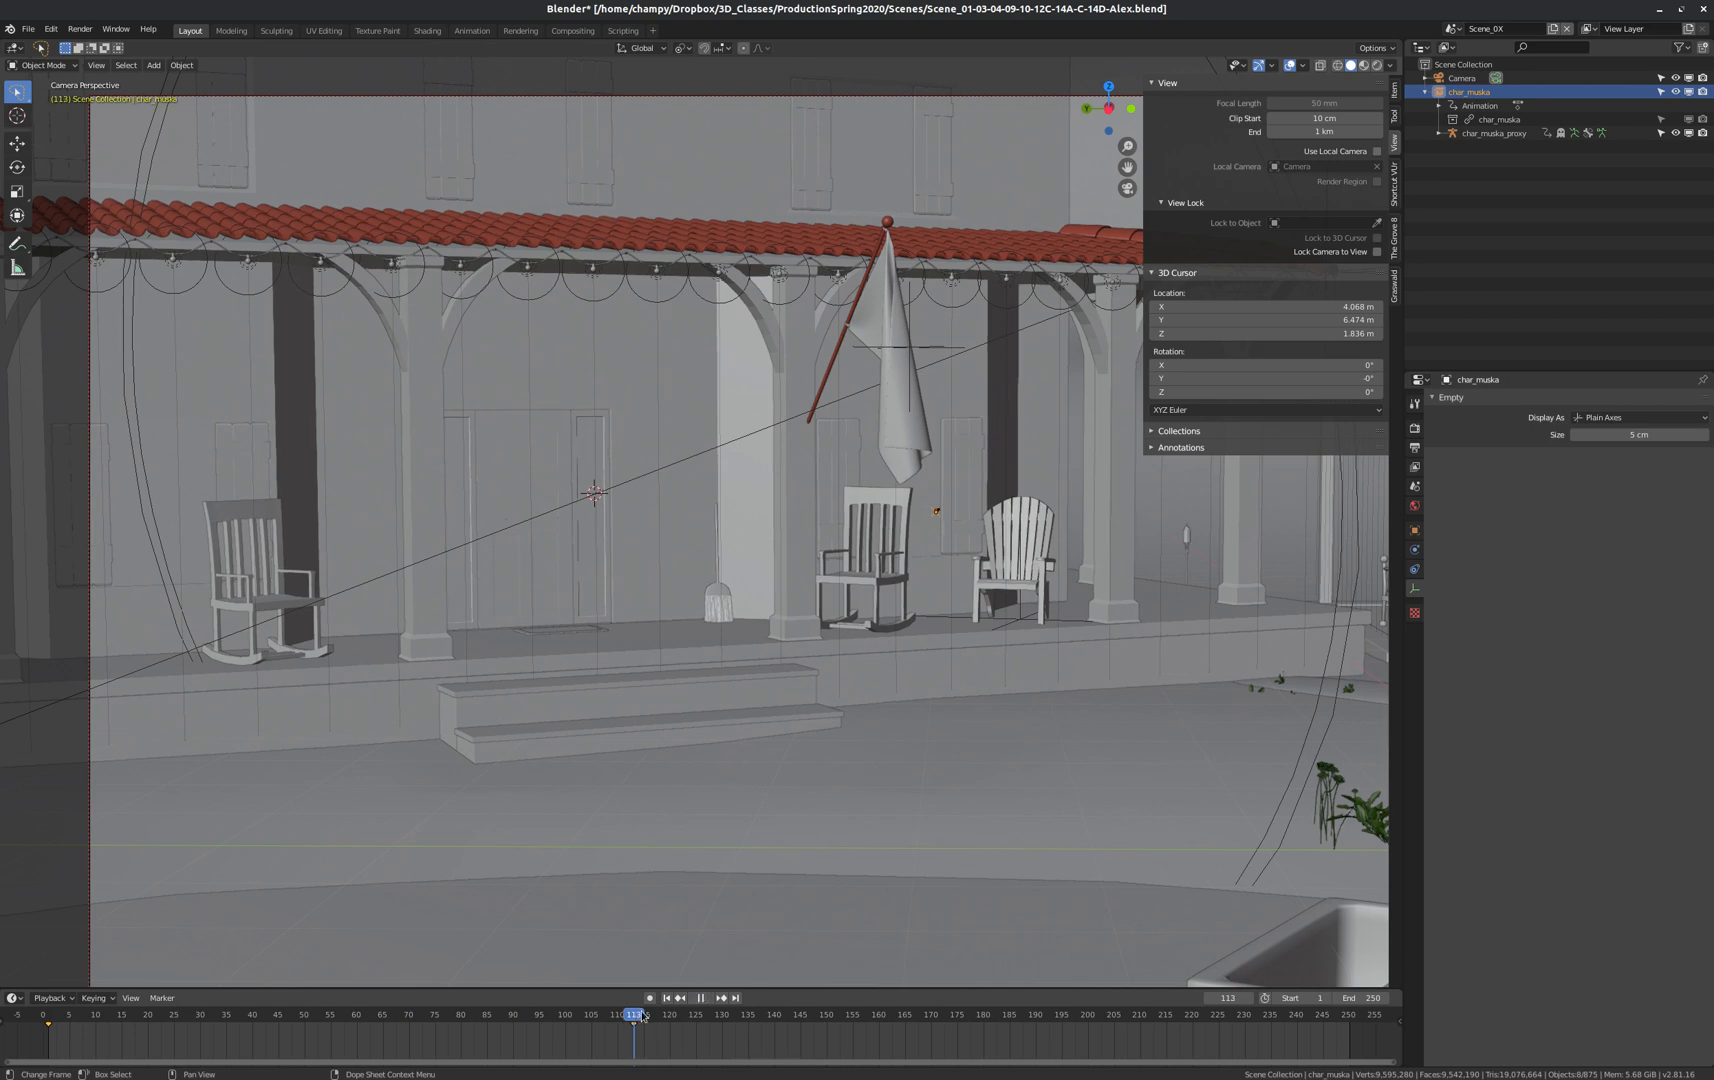
{"action": "left_click", "coordinate": [1228, 998]}
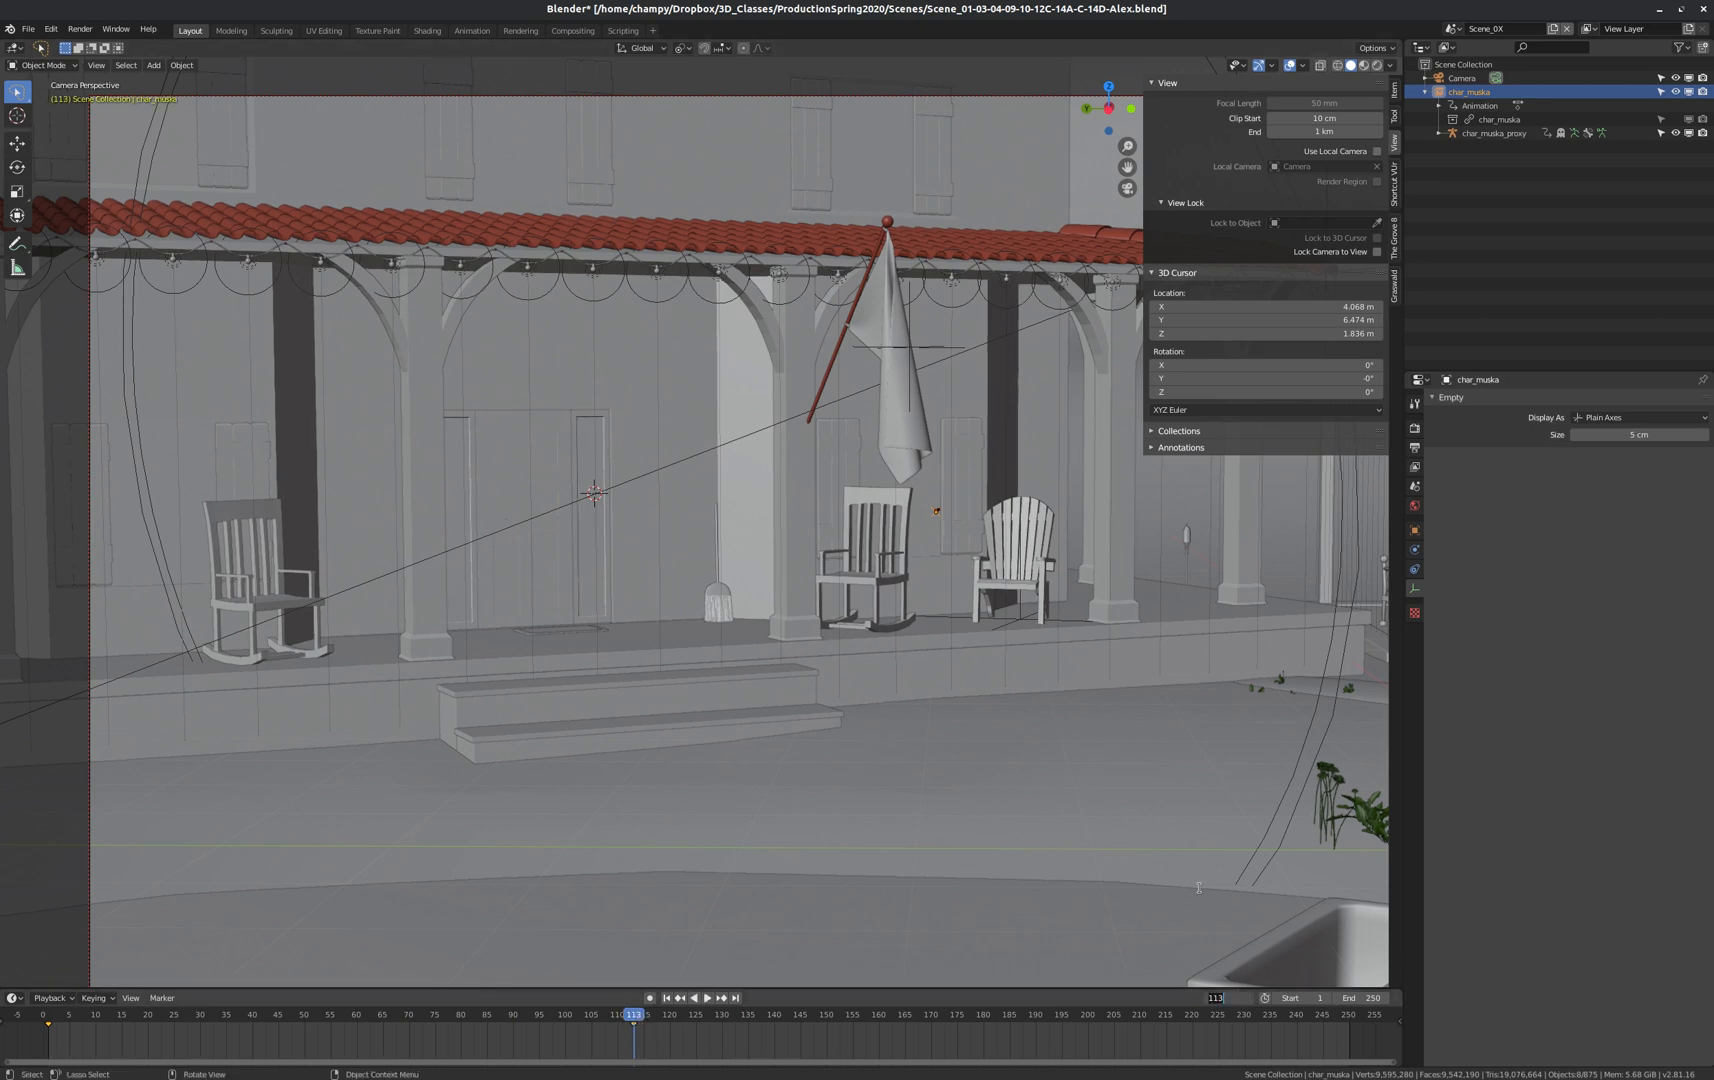
{"action": "left_click", "coordinate": [1225, 999]}
{"action": "type", "text": "2.5"}
{"action": "key", "text": "Return"}
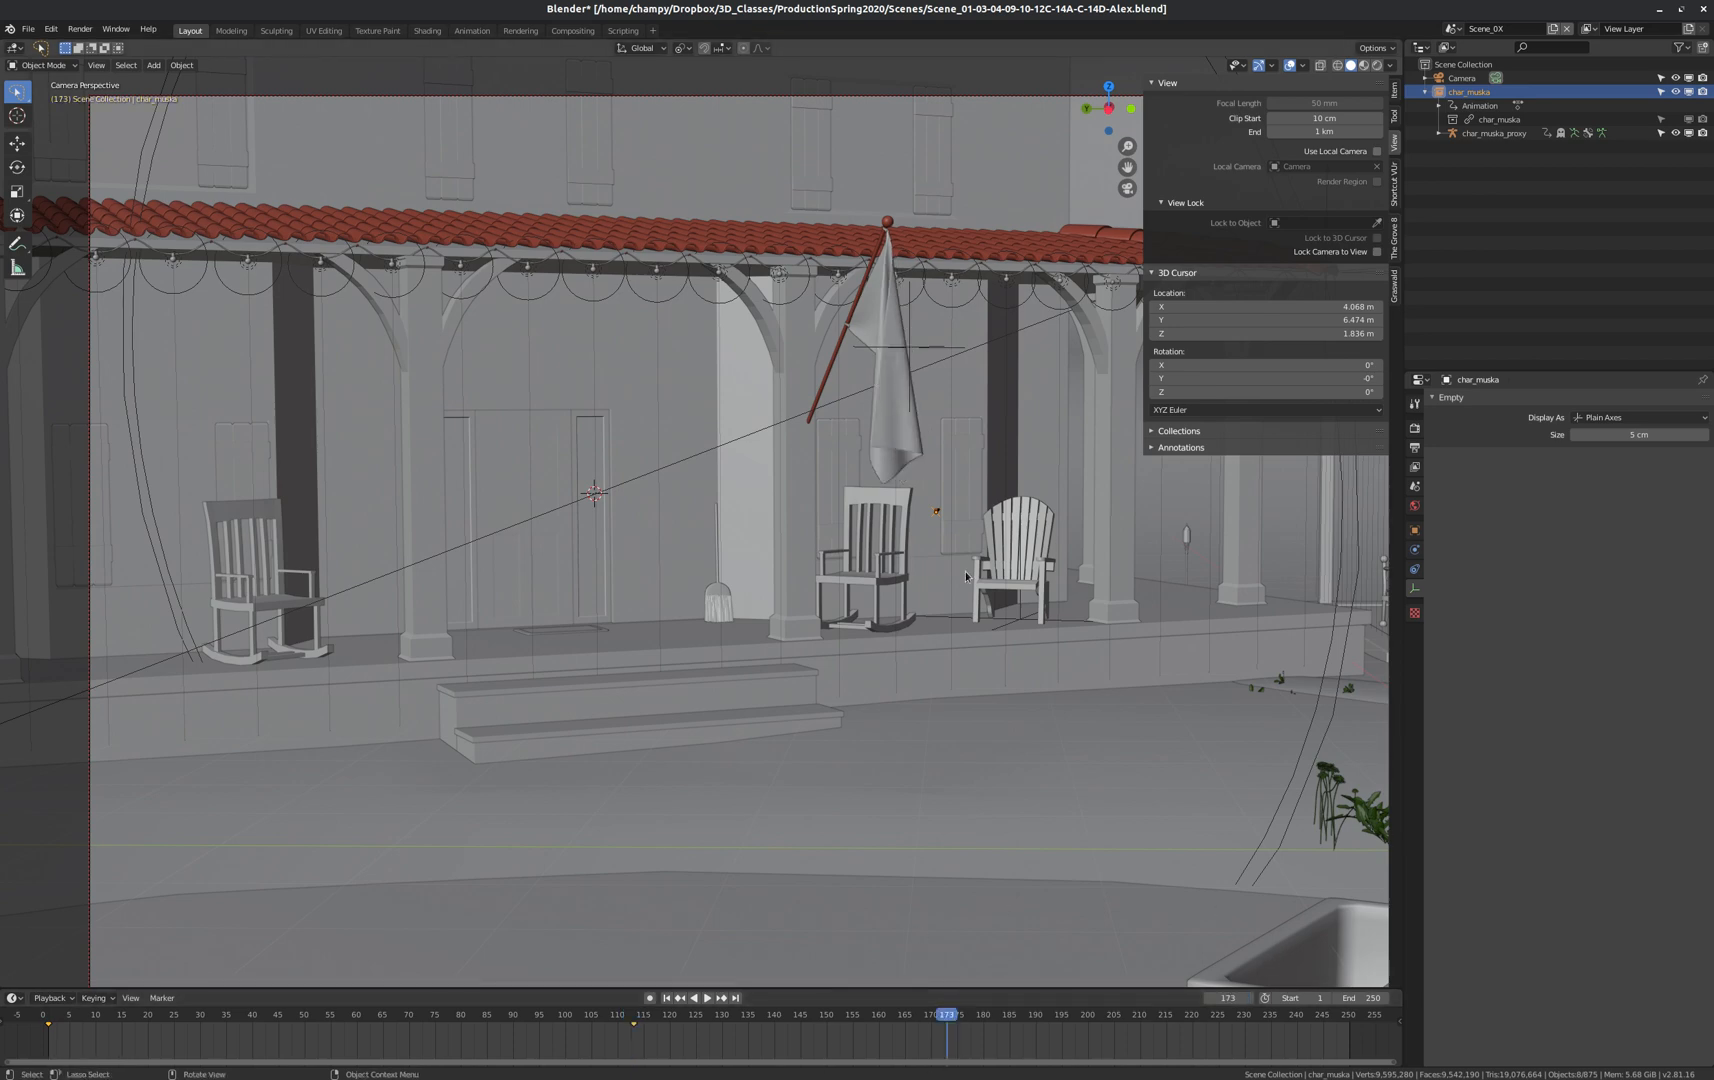
Show the flag area from the top view in wireframe shading.
{"action": "scroll", "coordinate": [932, 598], "scroll_direction": "down", "scroll_amount": 1}
{"action": "scroll", "coordinate": [955, 619], "scroll_direction": "up", "scroll_amount": 1}
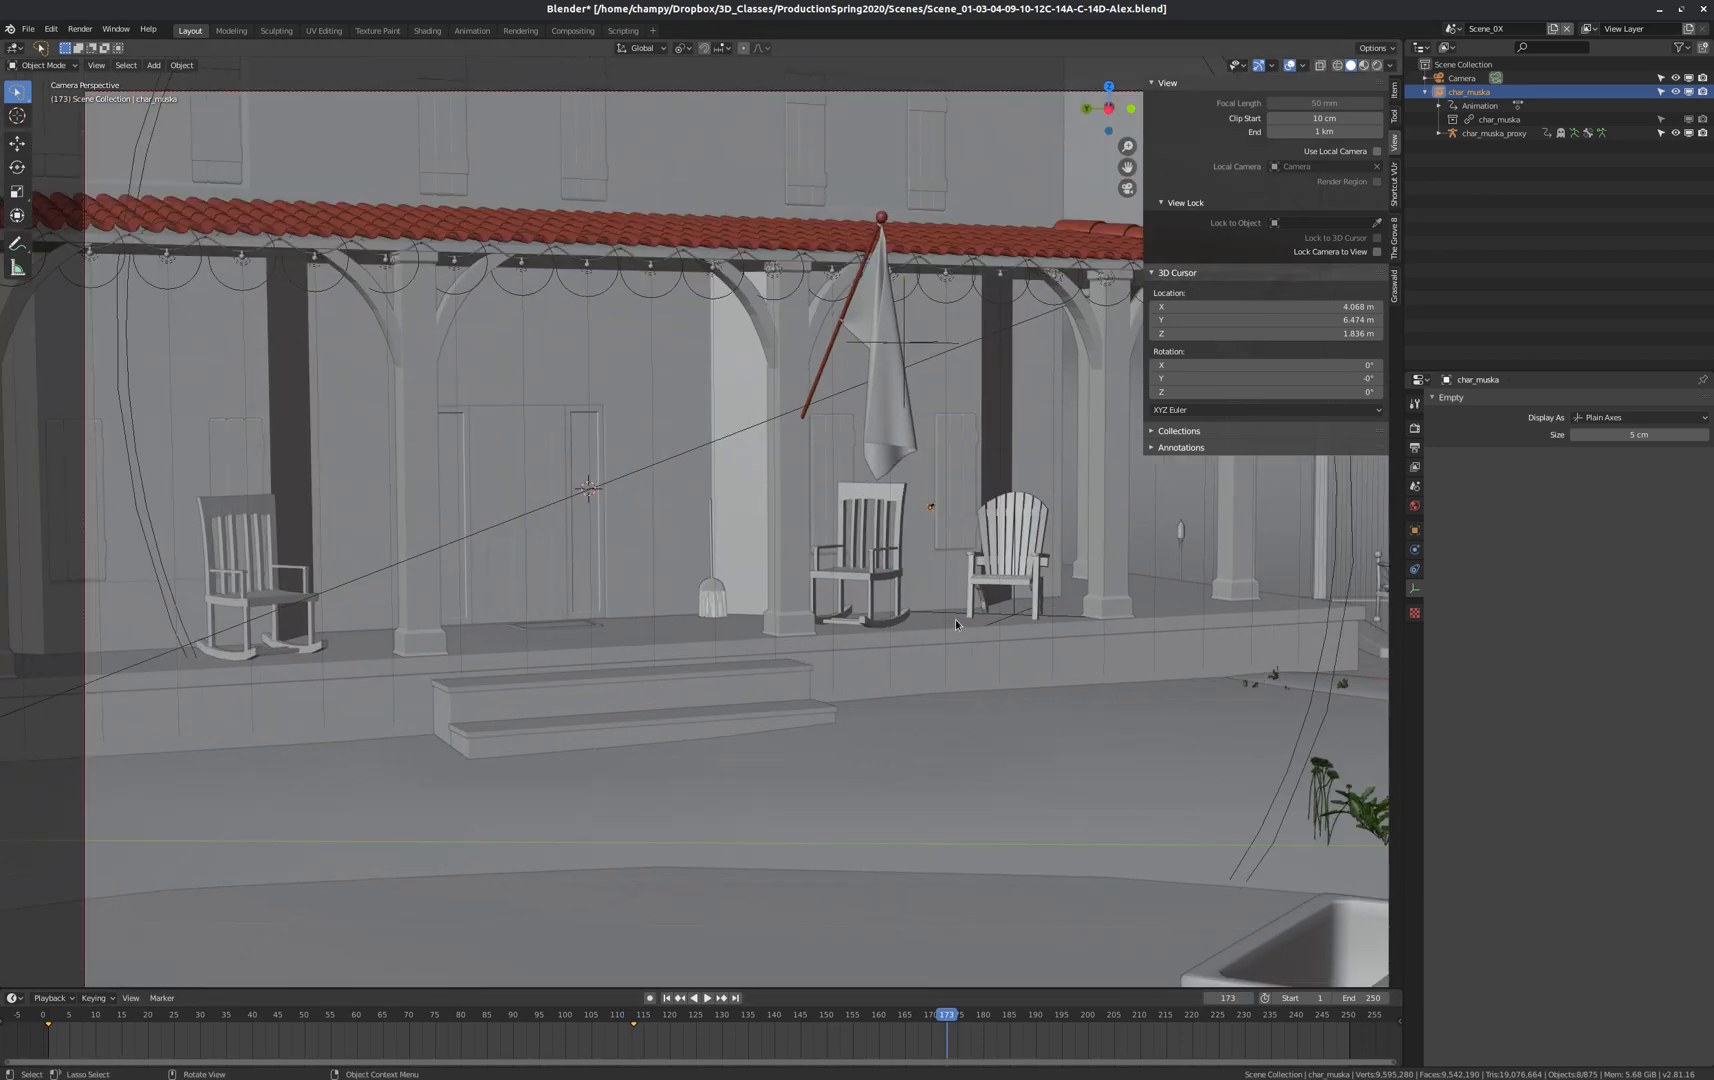
{"action": "key", "text": "KP_7"}
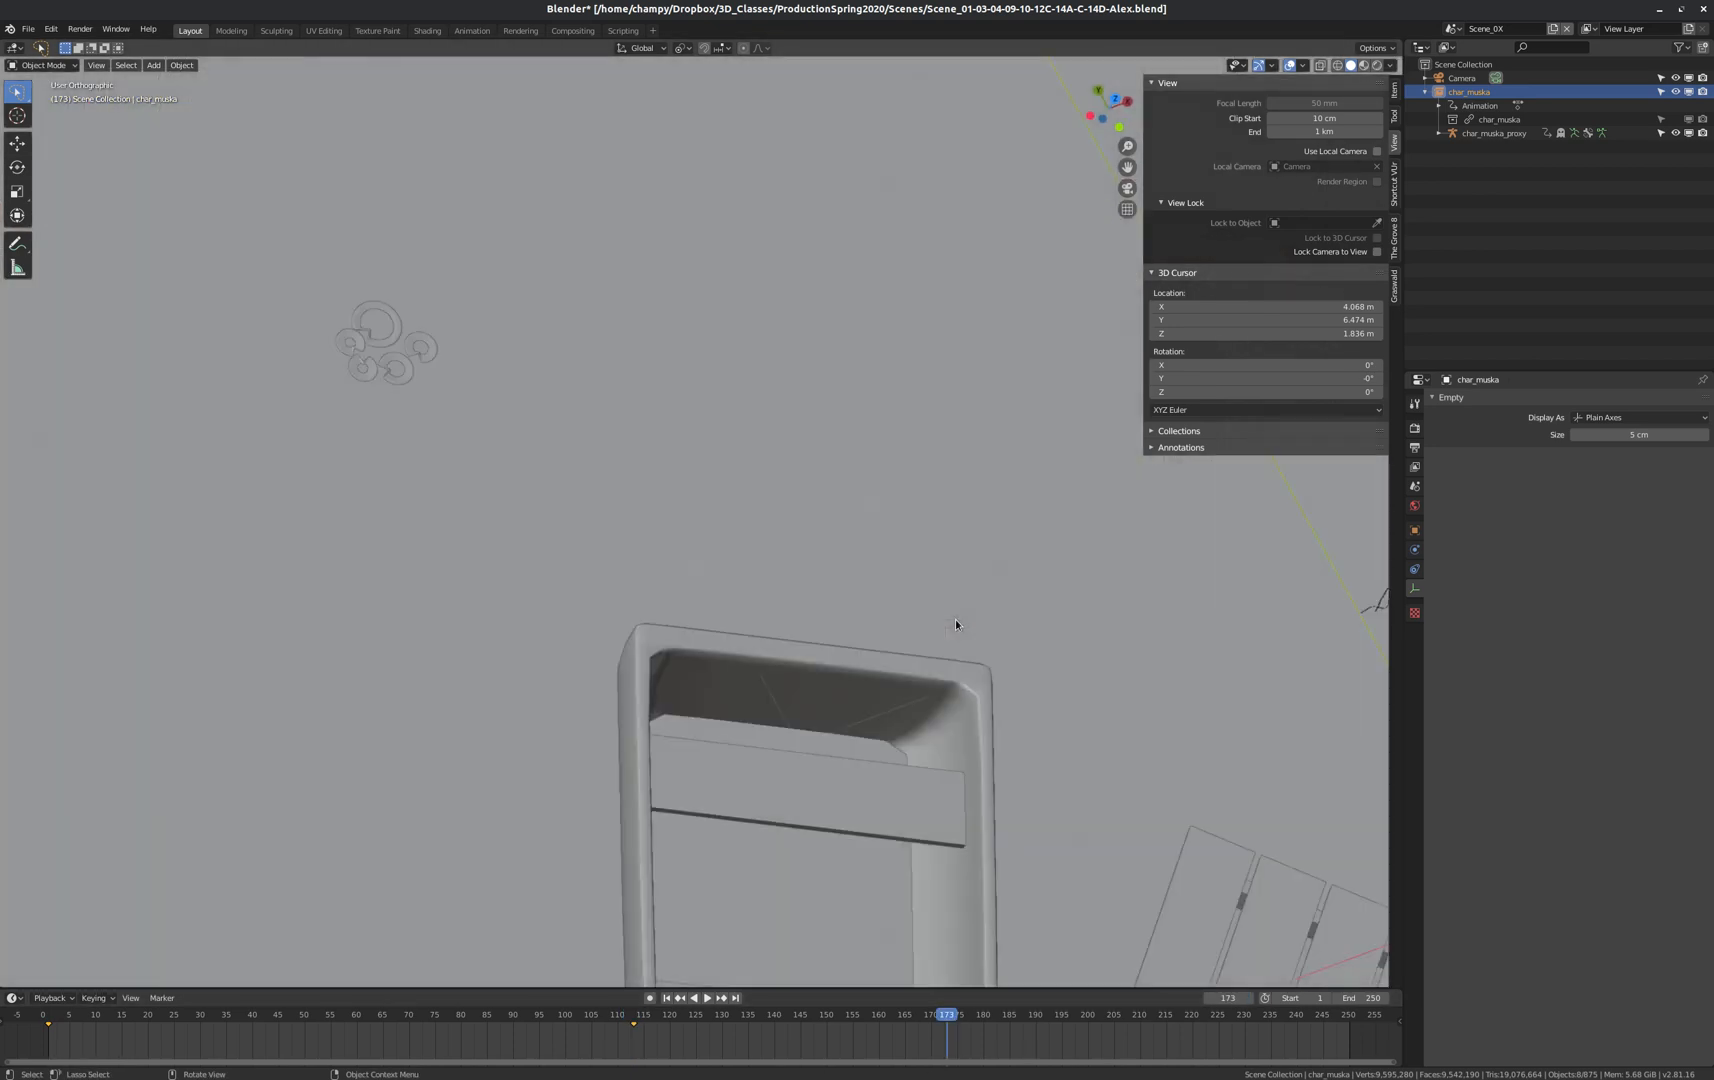
{"action": "middle_click_drag", "start_coordinate": [955, 619], "coordinate": [754, 516], "text": "shift"}
{"action": "scroll", "coordinate": [710, 584], "scroll_direction": "down", "scroll_amount": 6}
{"action": "scroll", "coordinate": [753, 522], "scroll_direction": "down", "scroll_amount": 4}
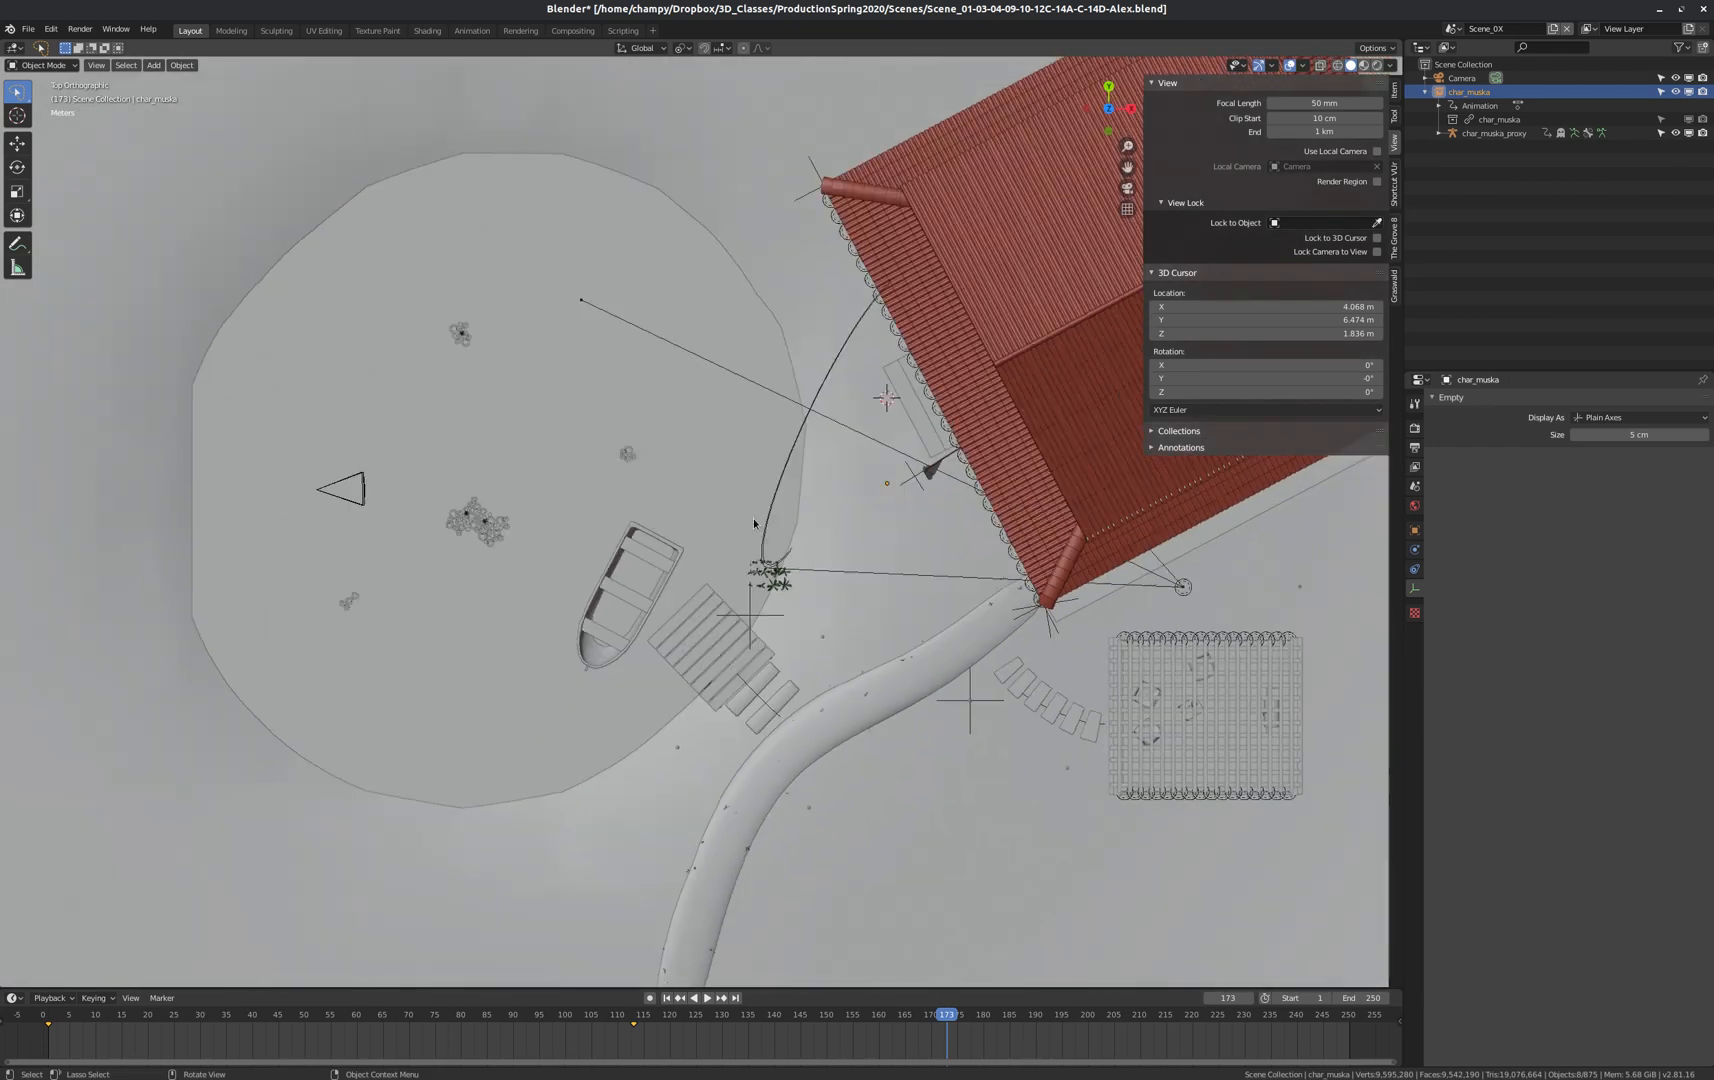
{"action": "scroll", "coordinate": [940, 450], "scroll_direction": "up", "scroll_amount": 9}
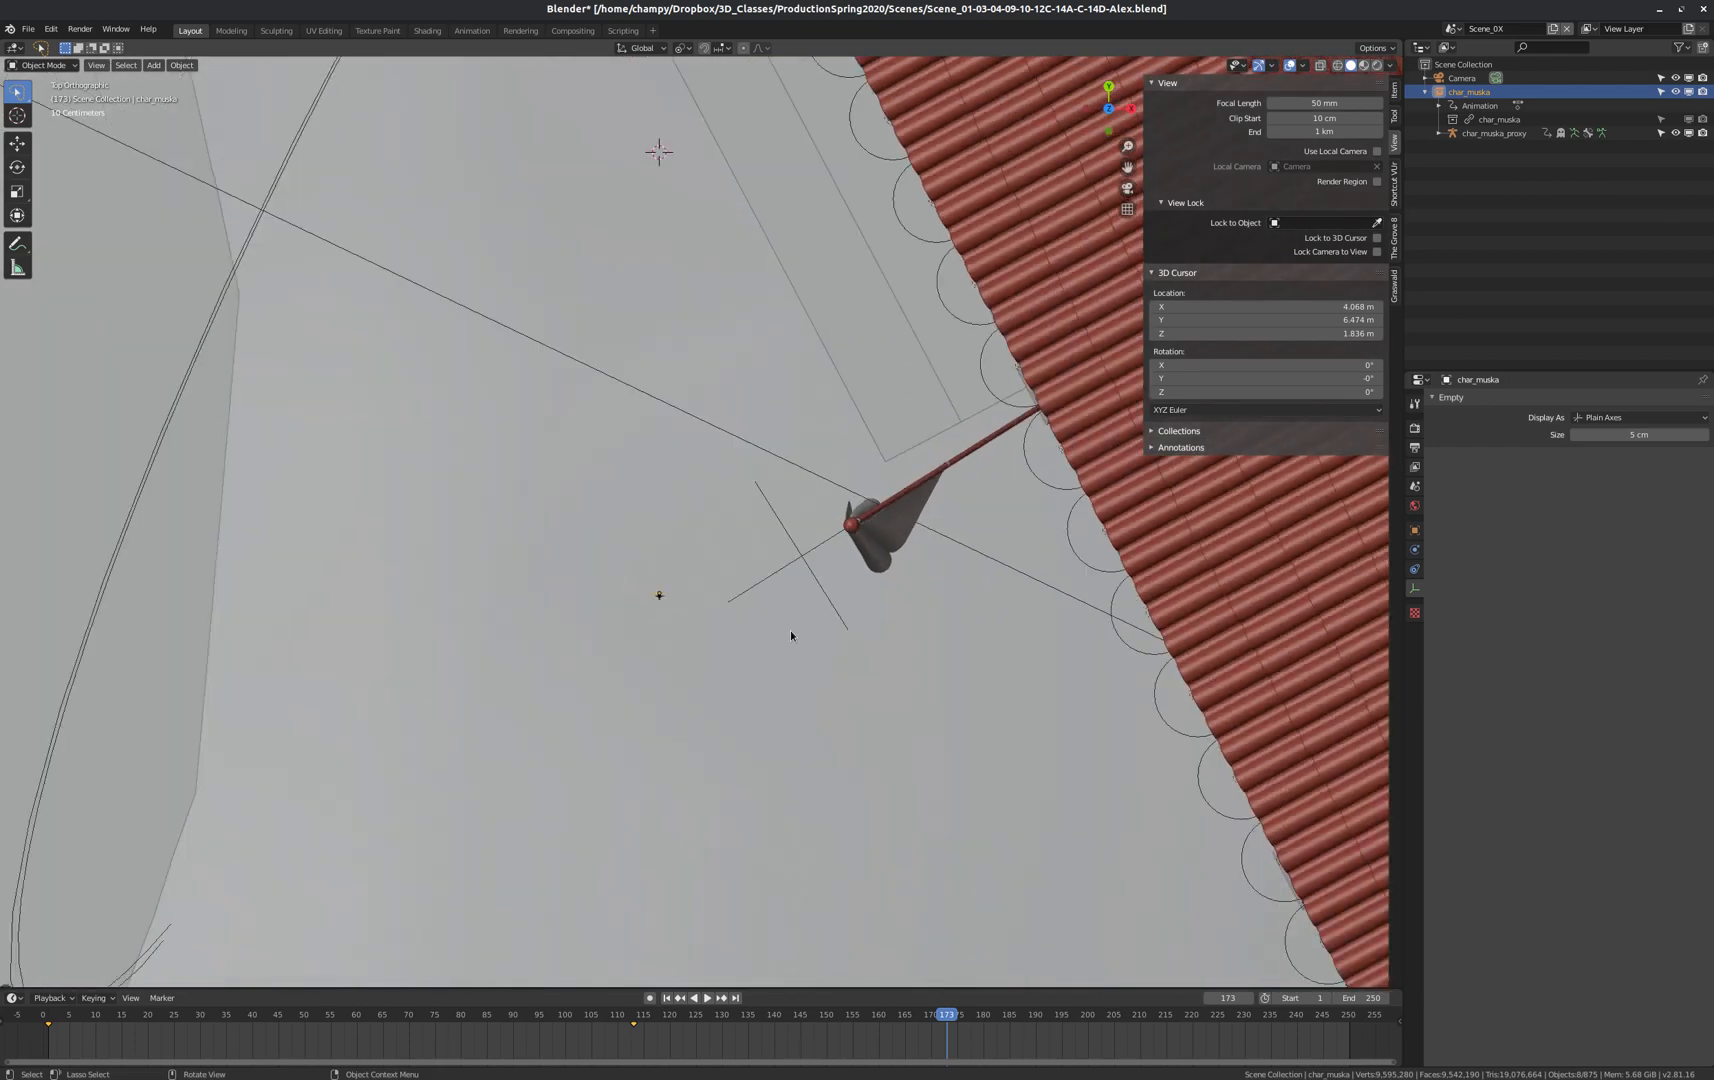
{"action": "key", "text": "z"}
{"action": "left_click", "coordinate": [672, 637]}
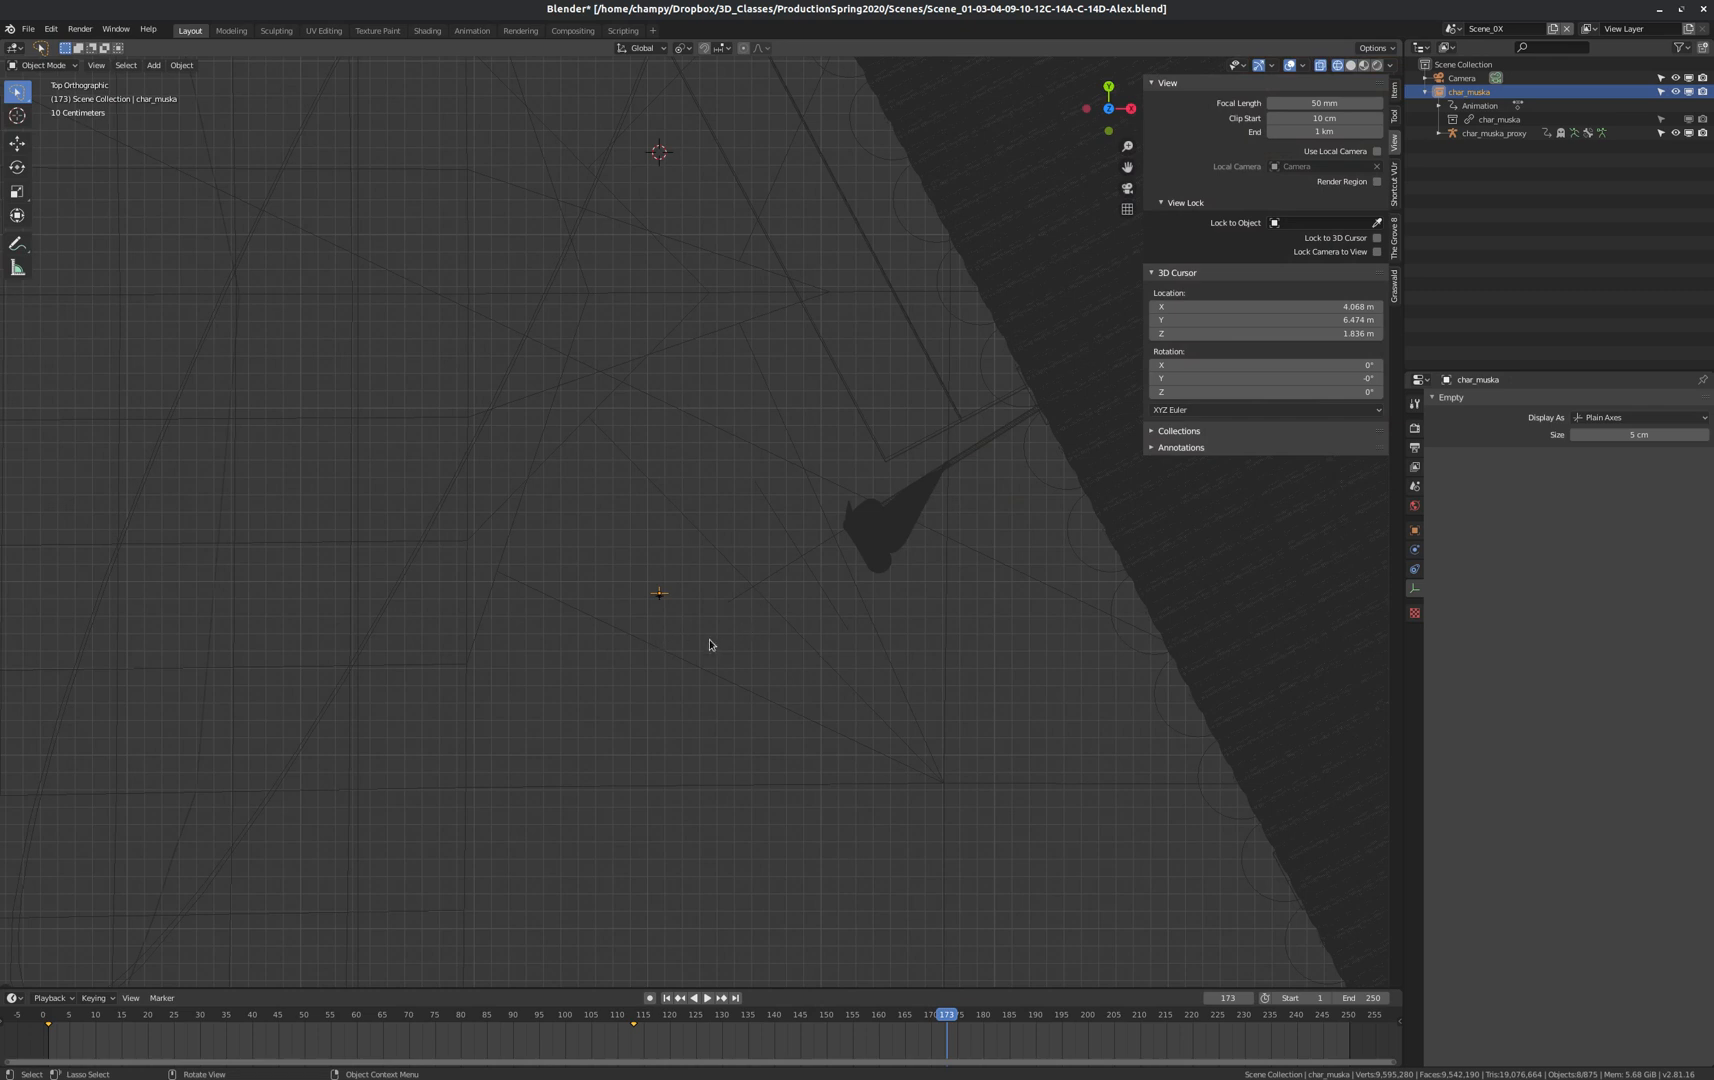
Rotate the char_muska empty by about 60° in the top view so the character turns towards the house.
{"action": "scroll", "coordinate": [715, 630], "scroll_direction": "down", "scroll_amount": 3}
{"action": "scroll", "coordinate": [1125, 562], "scroll_direction": "up", "scroll_amount": 10}
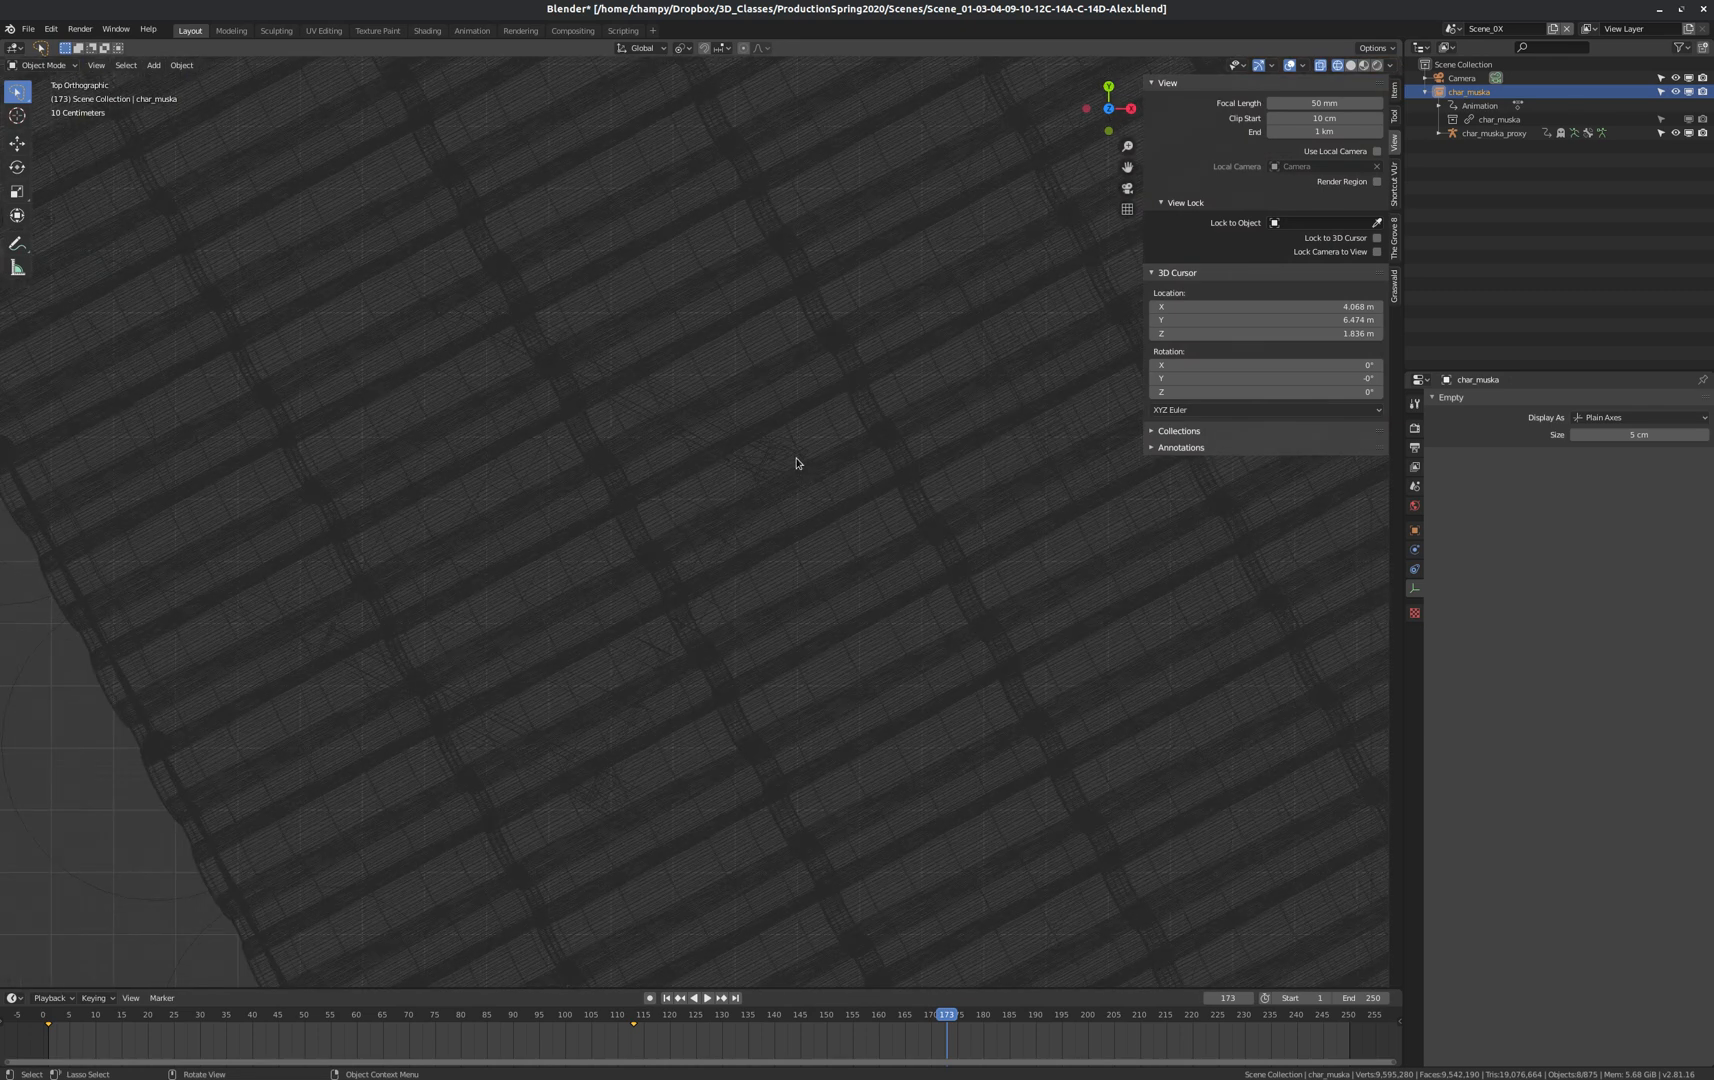
{"action": "scroll", "coordinate": [880, 470], "scroll_direction": "down", "scroll_amount": 5}
{"action": "scroll", "coordinate": [969, 471], "scroll_direction": "down", "scroll_amount": 4}
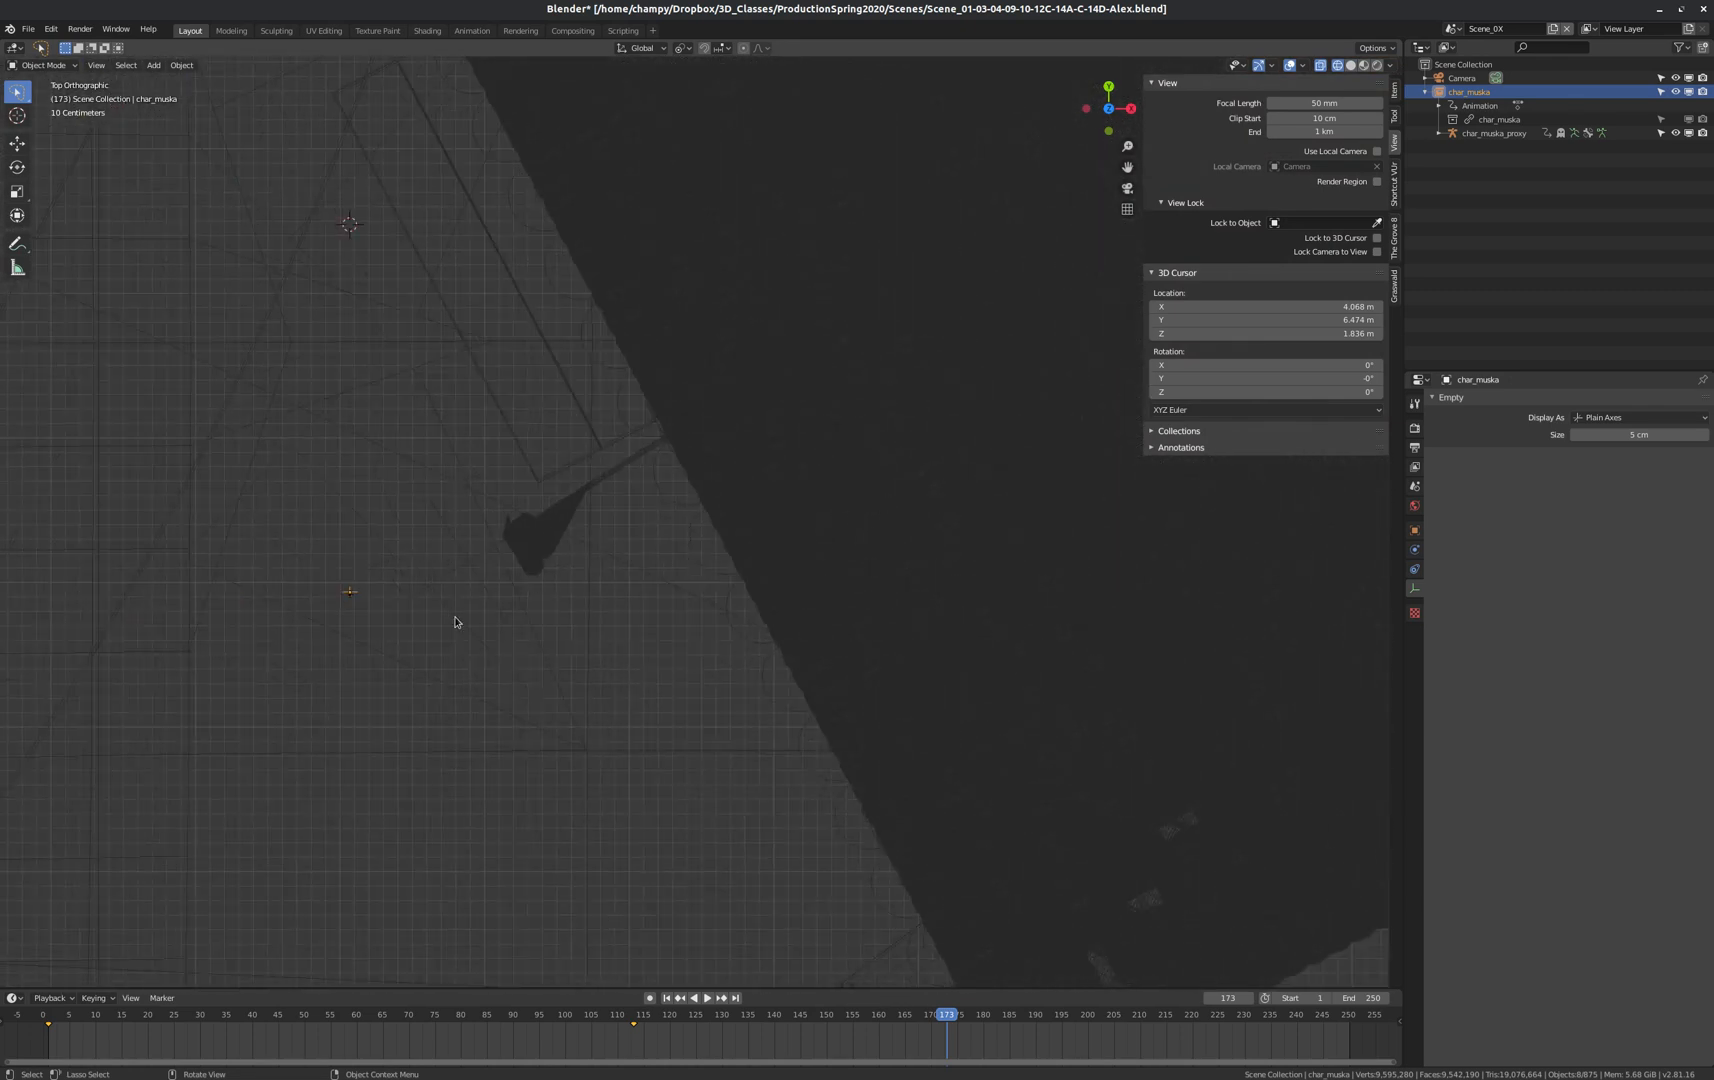
{"action": "scroll", "coordinate": [506, 690], "scroll_direction": "up", "scroll_amount": 1}
{"action": "key", "text": "r"}
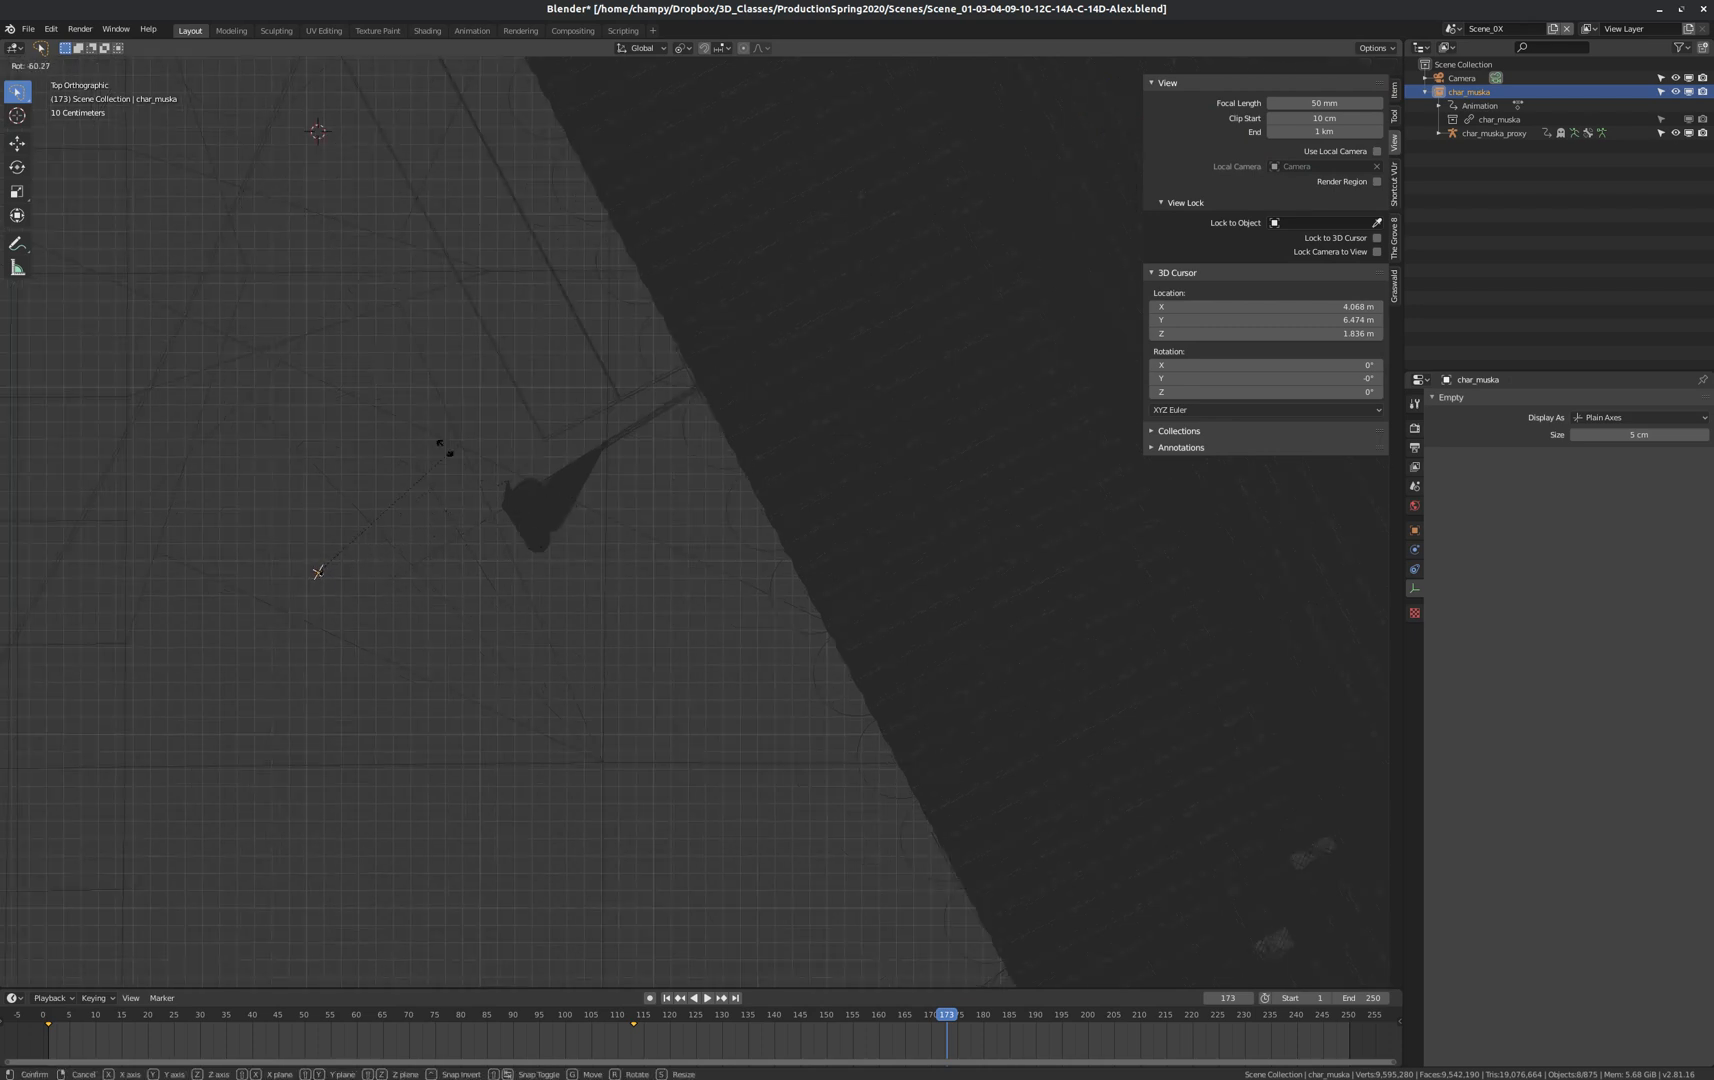
{"action": "left_click", "coordinate": [405, 443]}
Move the char_muska empty across to just in front of the roof edge near the flag, adjusting its rotation in the top view.
{"action": "key", "text": "g"}
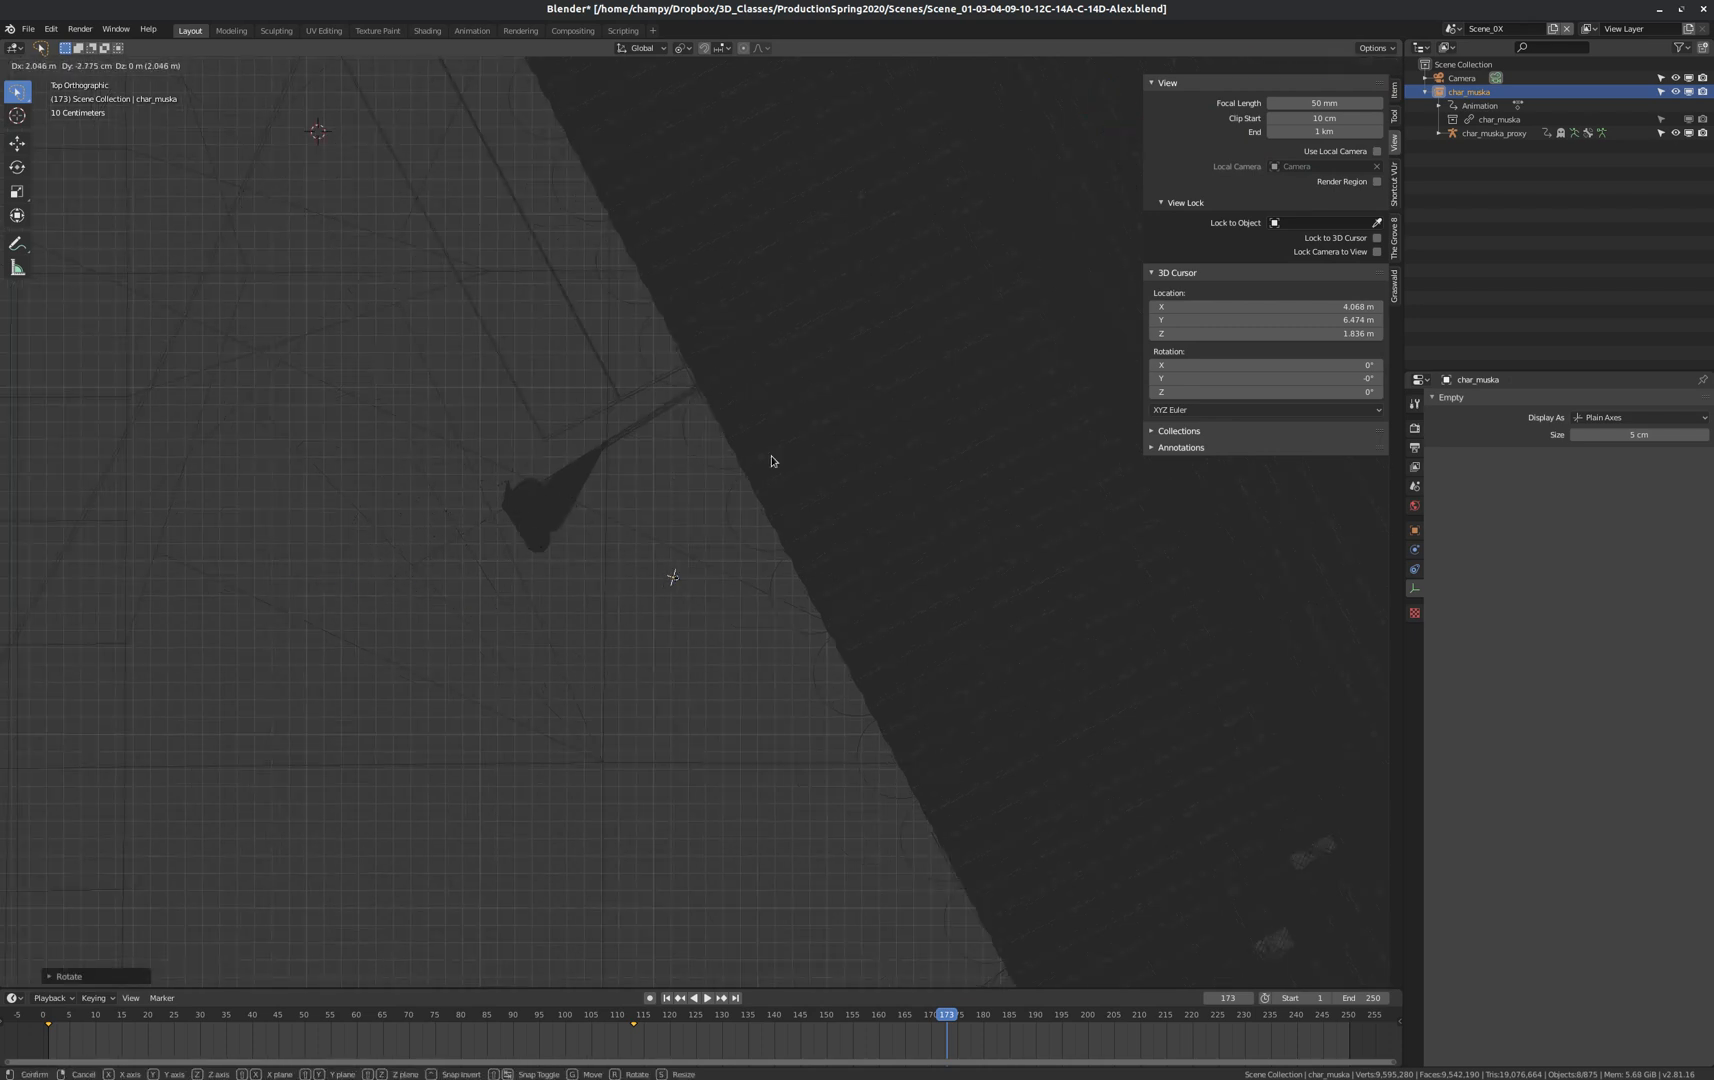
{"action": "left_click", "coordinate": [775, 461]}
{"action": "key", "text": "r"}
{"action": "key", "text": "g"}
{"action": "left_click", "coordinate": [800, 206]}
{"action": "scroll", "coordinate": [770, 540], "scroll_direction": "up", "scroll_amount": 8}
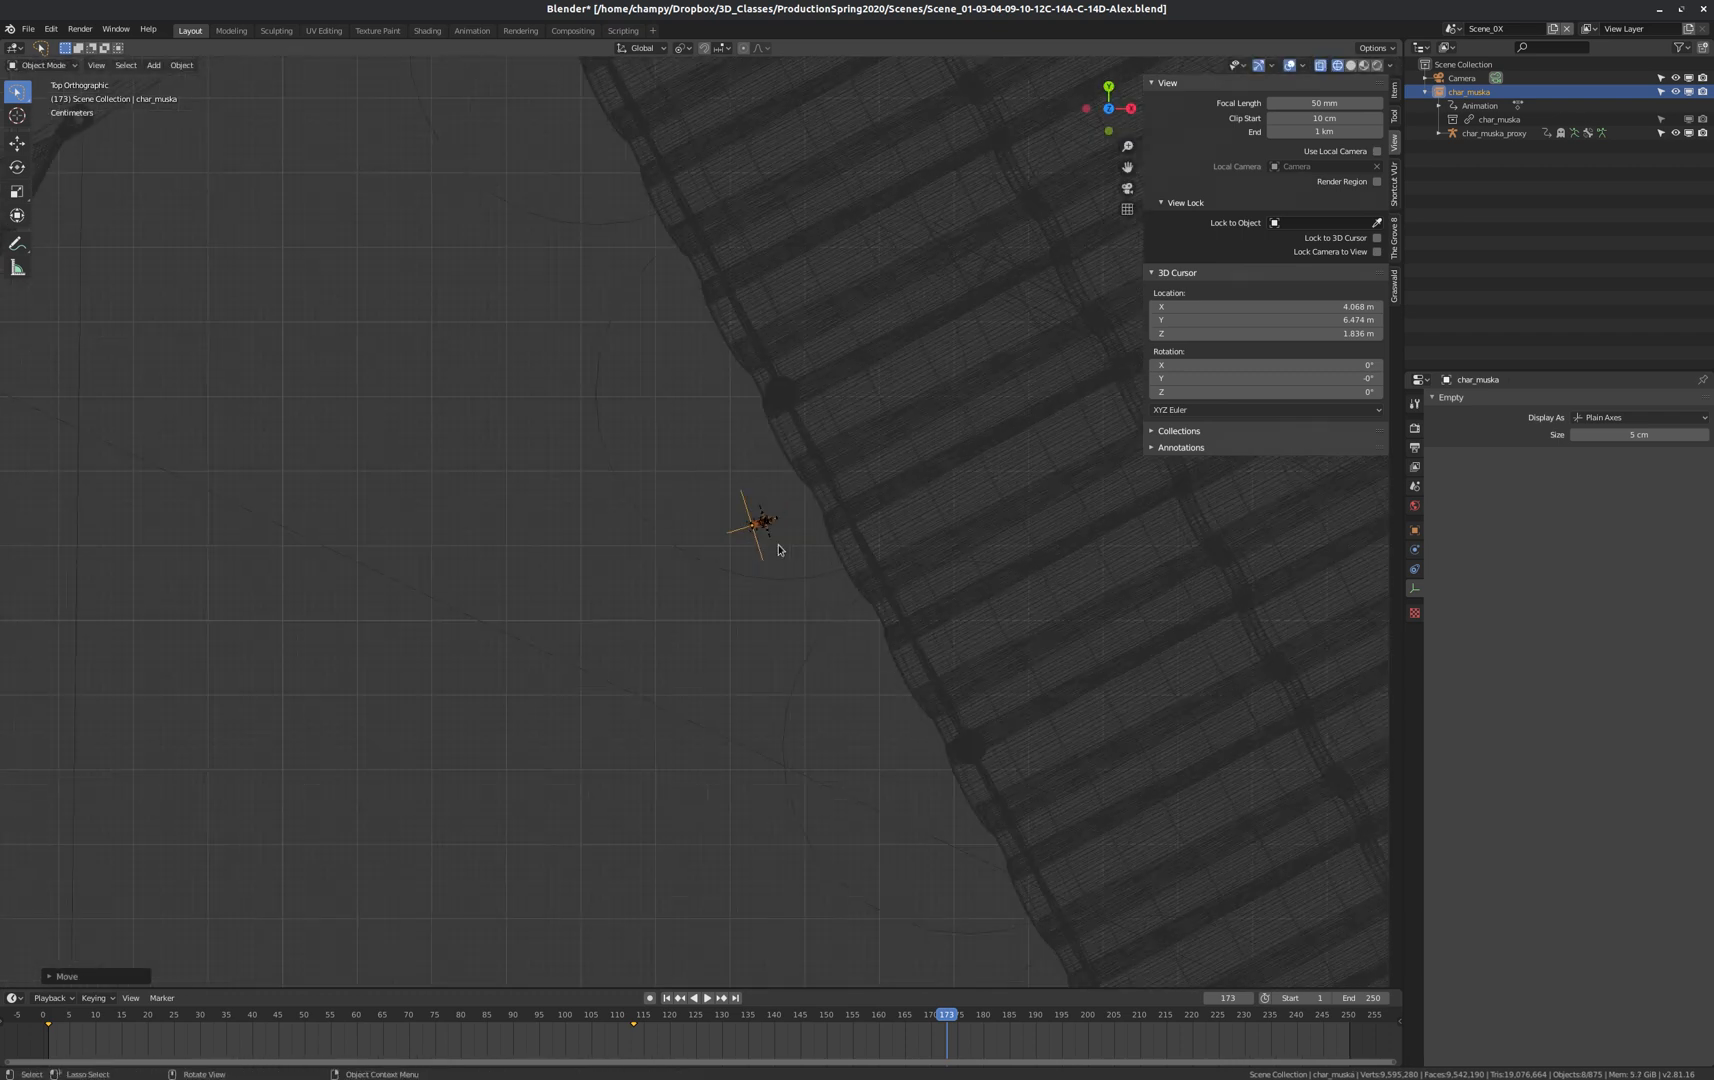
{"action": "scroll", "coordinate": [779, 550], "scroll_direction": "down", "scroll_amount": 3}
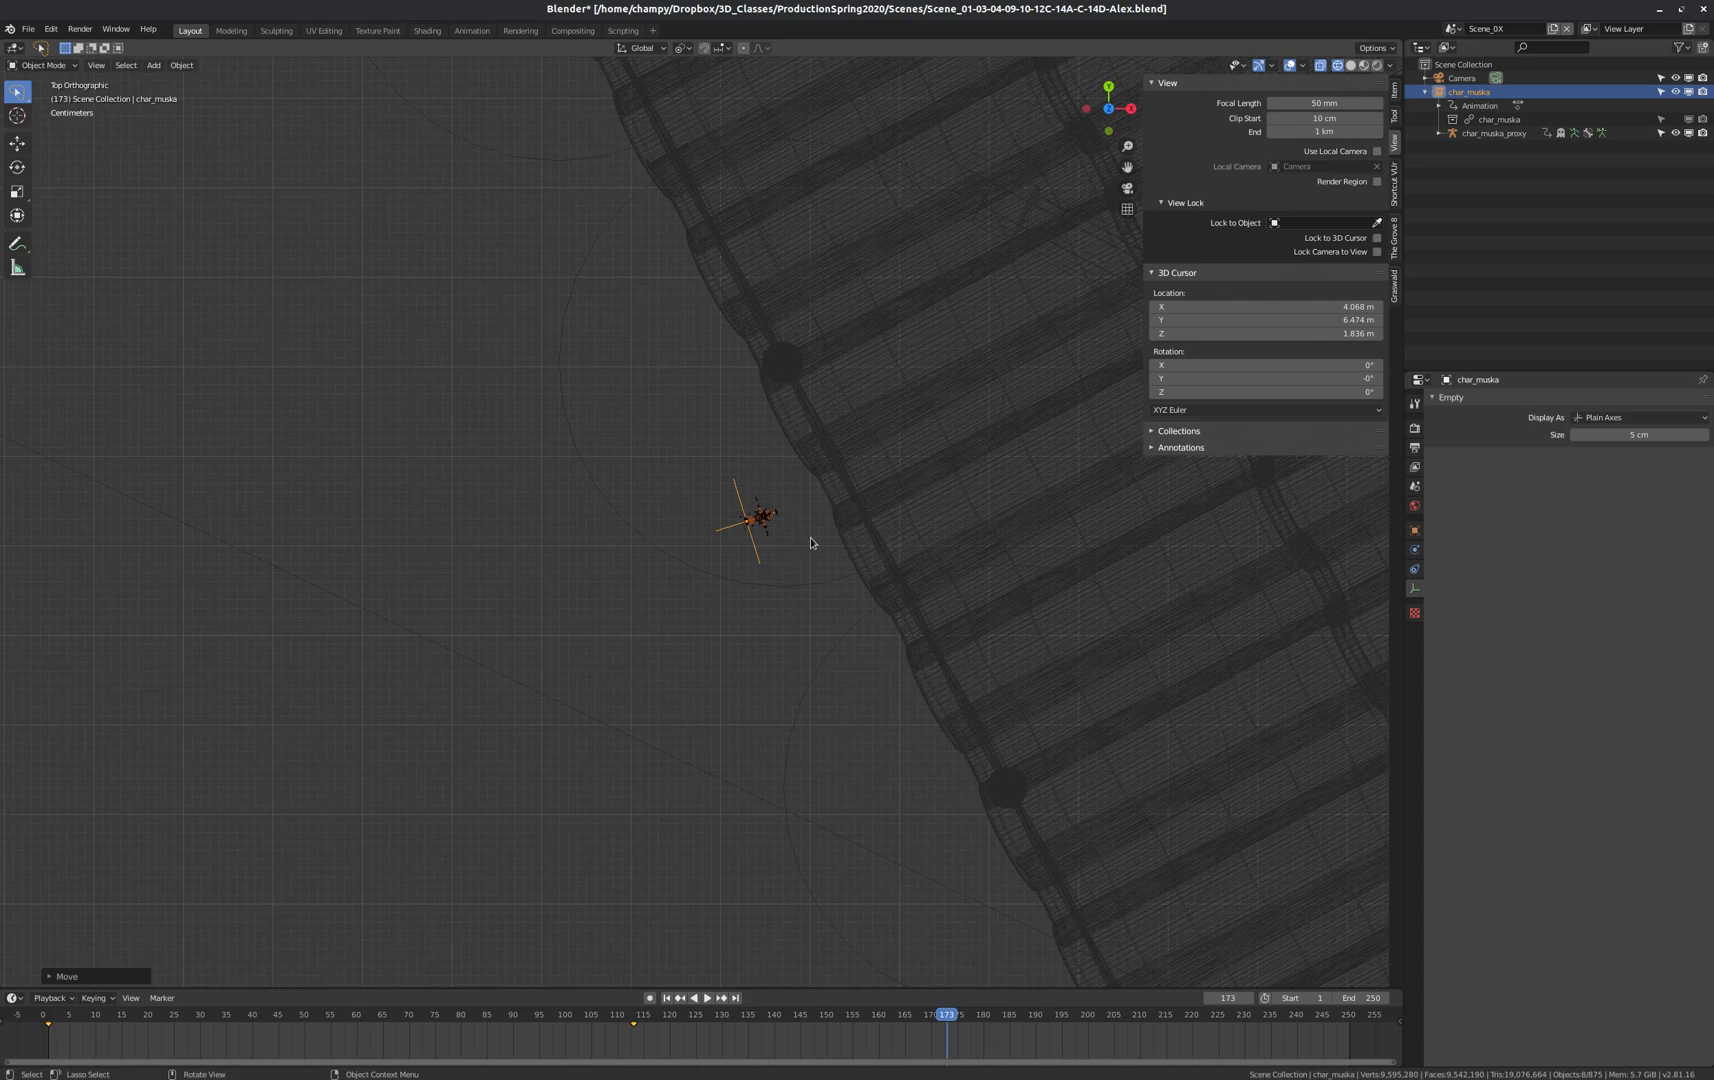
Insert a LocRot keyframe for the char_muska empty at frame 173 and return to the camera view in solid shading.
{"action": "key", "text": "i"}
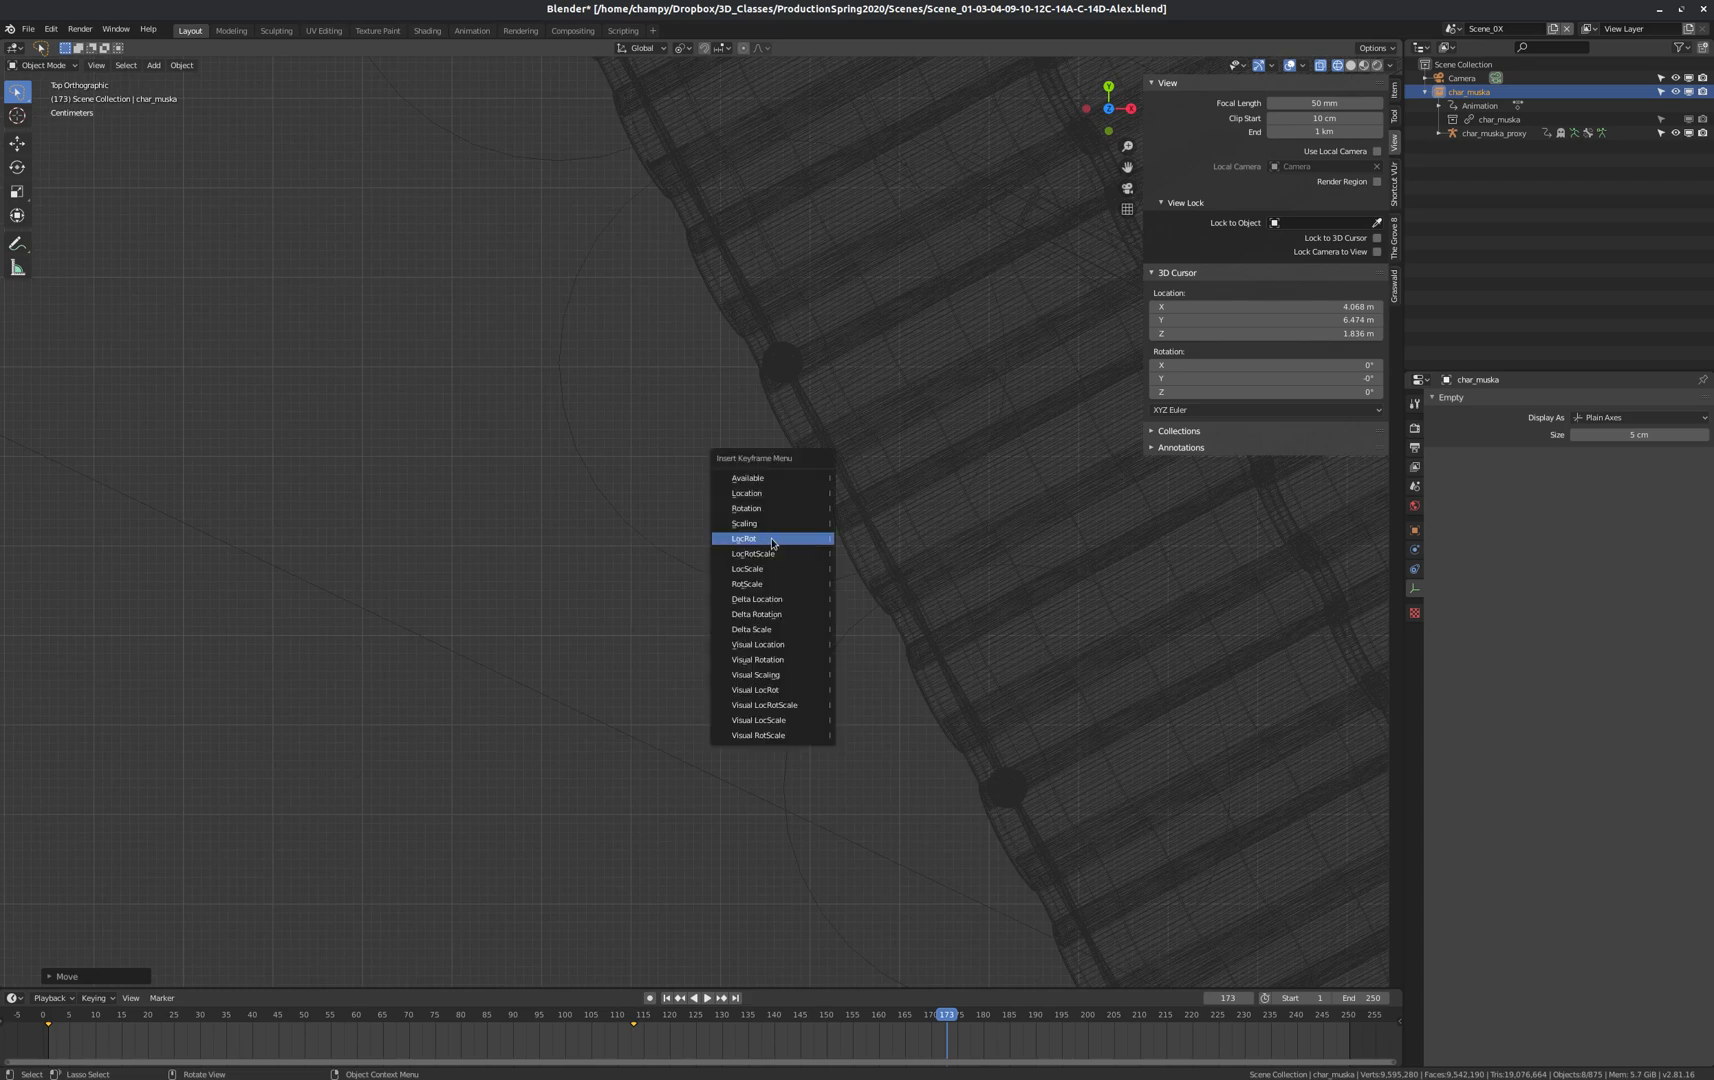
{"action": "left_click", "coordinate": [772, 541]}
{"action": "key", "text": "KP_0"}
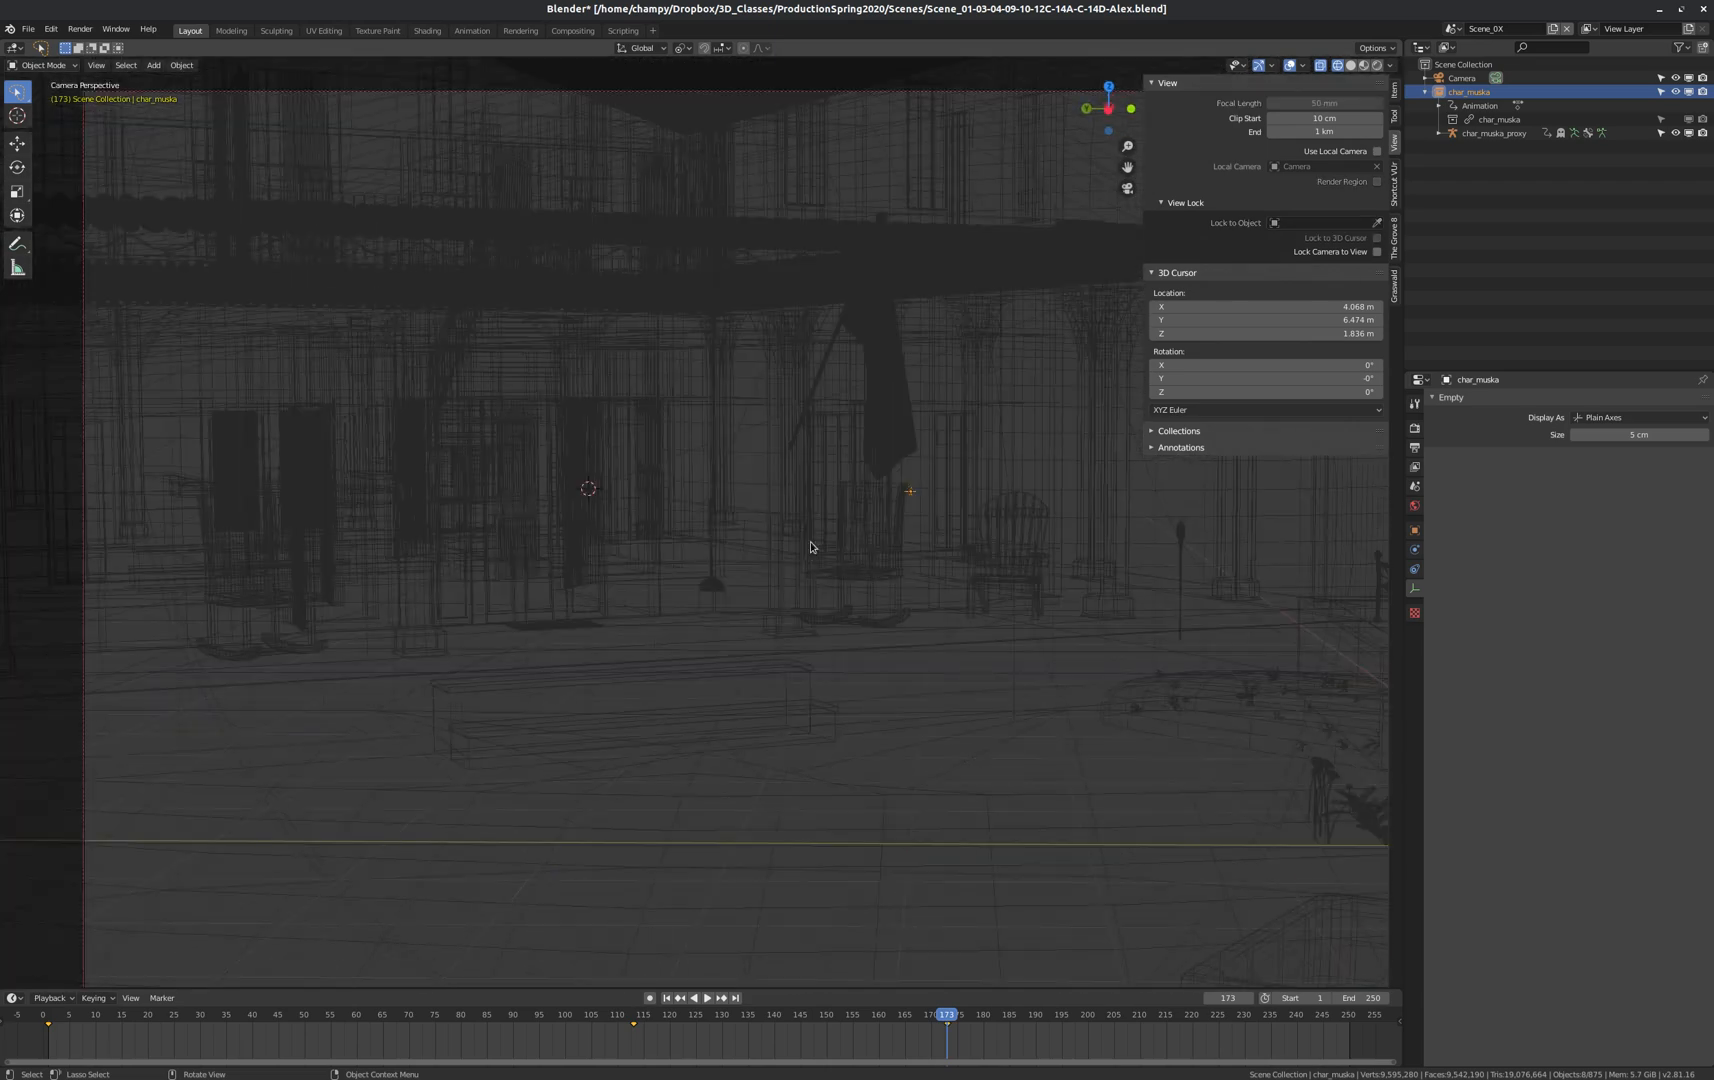
{"action": "key", "text": "z"}
{"action": "left_click", "coordinate": [891, 543]}
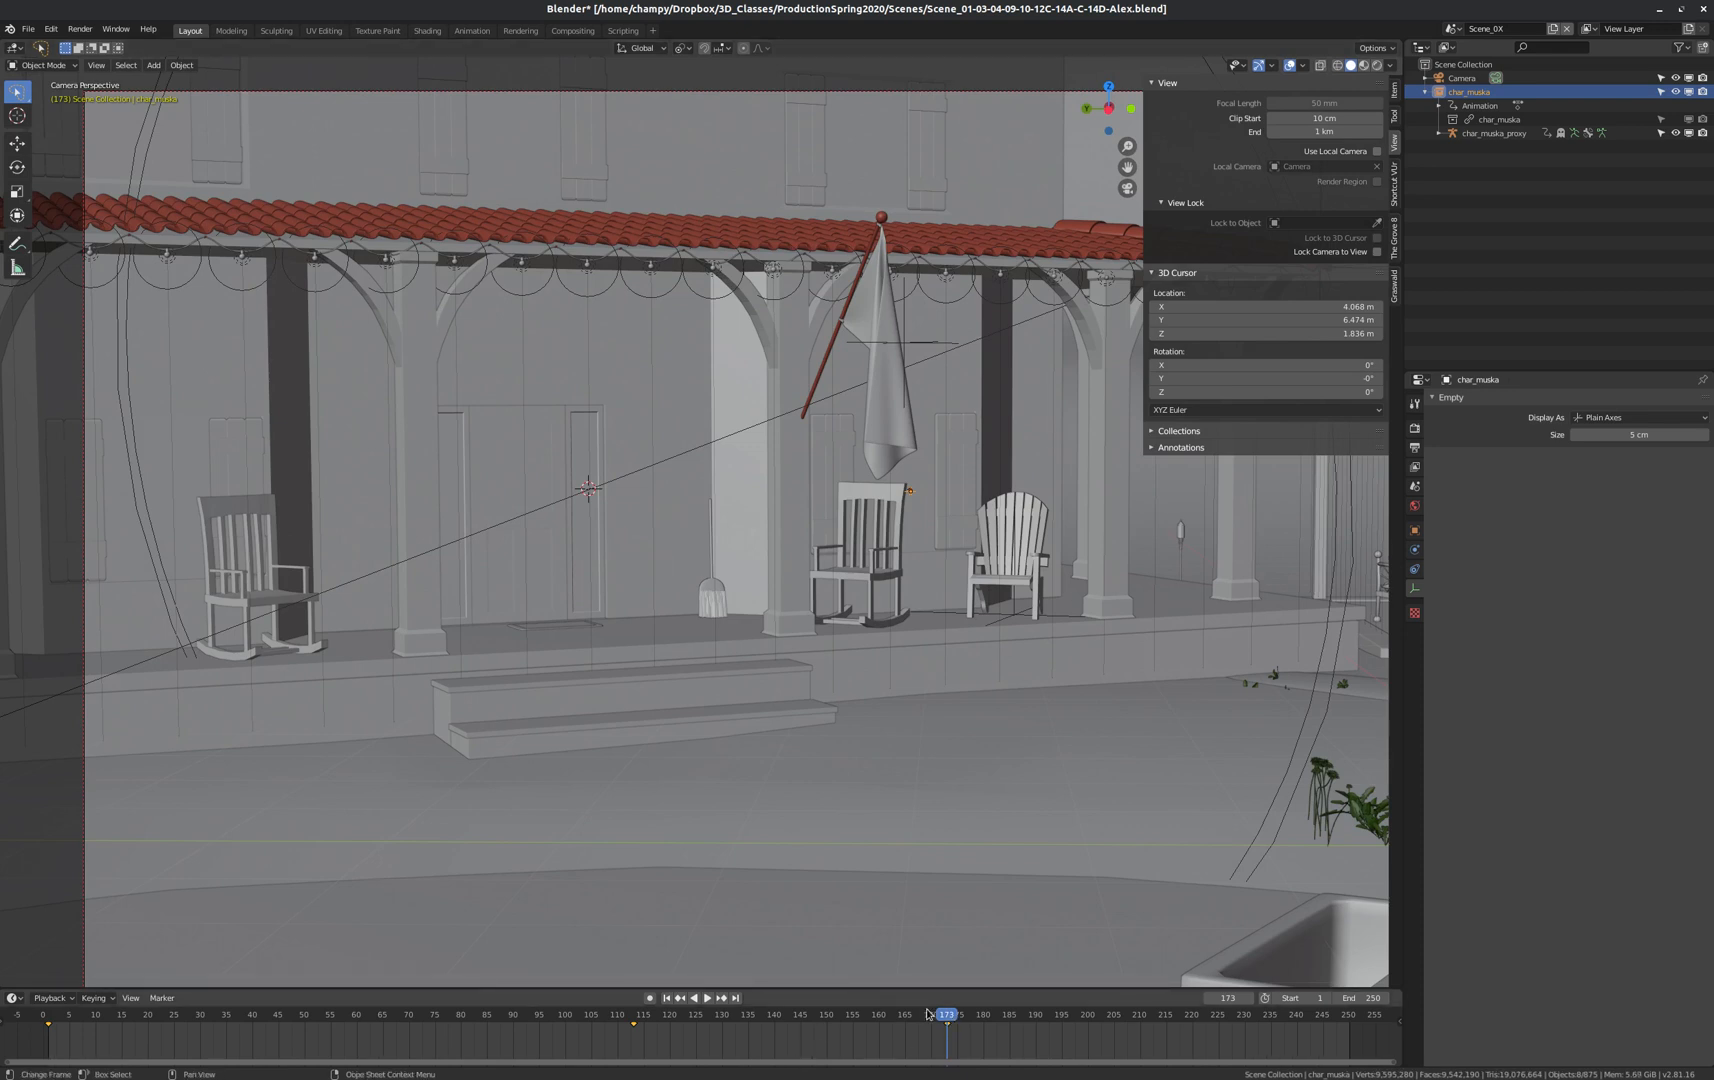
Play and scrub the animation through the camera to review the flight past the flag and the turn towards the house.
{"action": "left_click", "coordinate": [694, 998]}
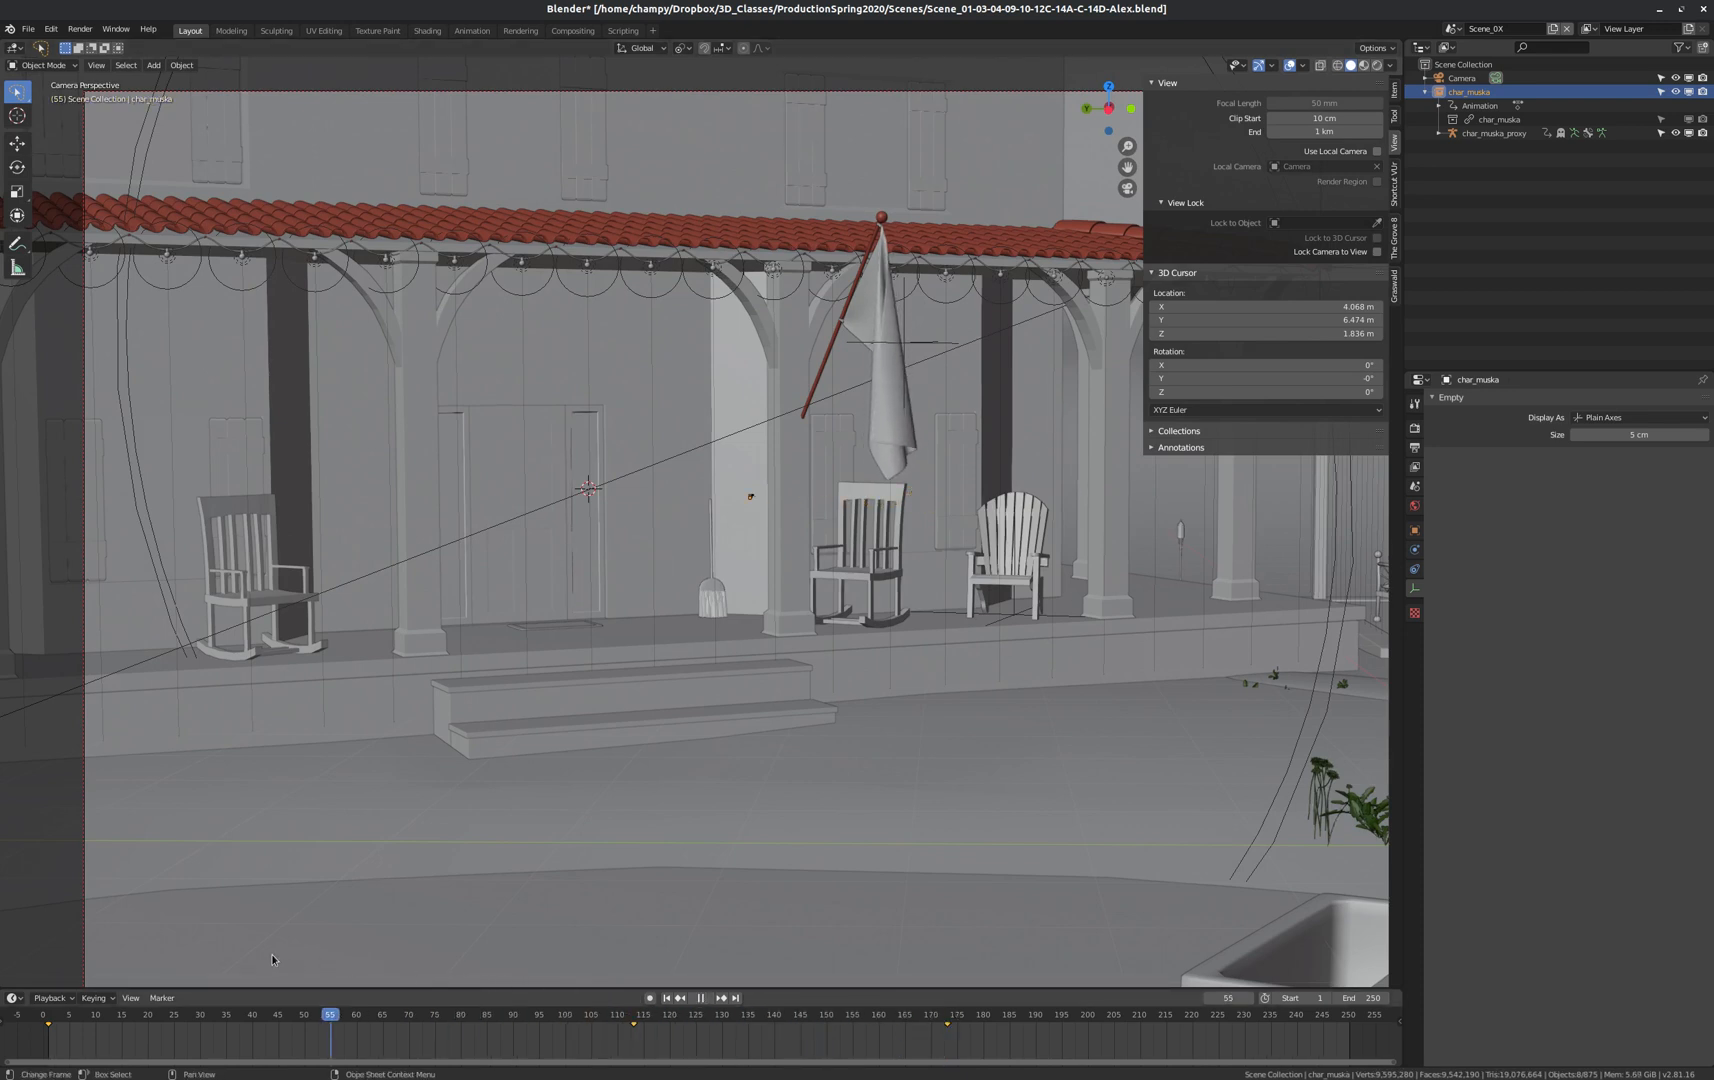
{"action": "key", "text": "space"}
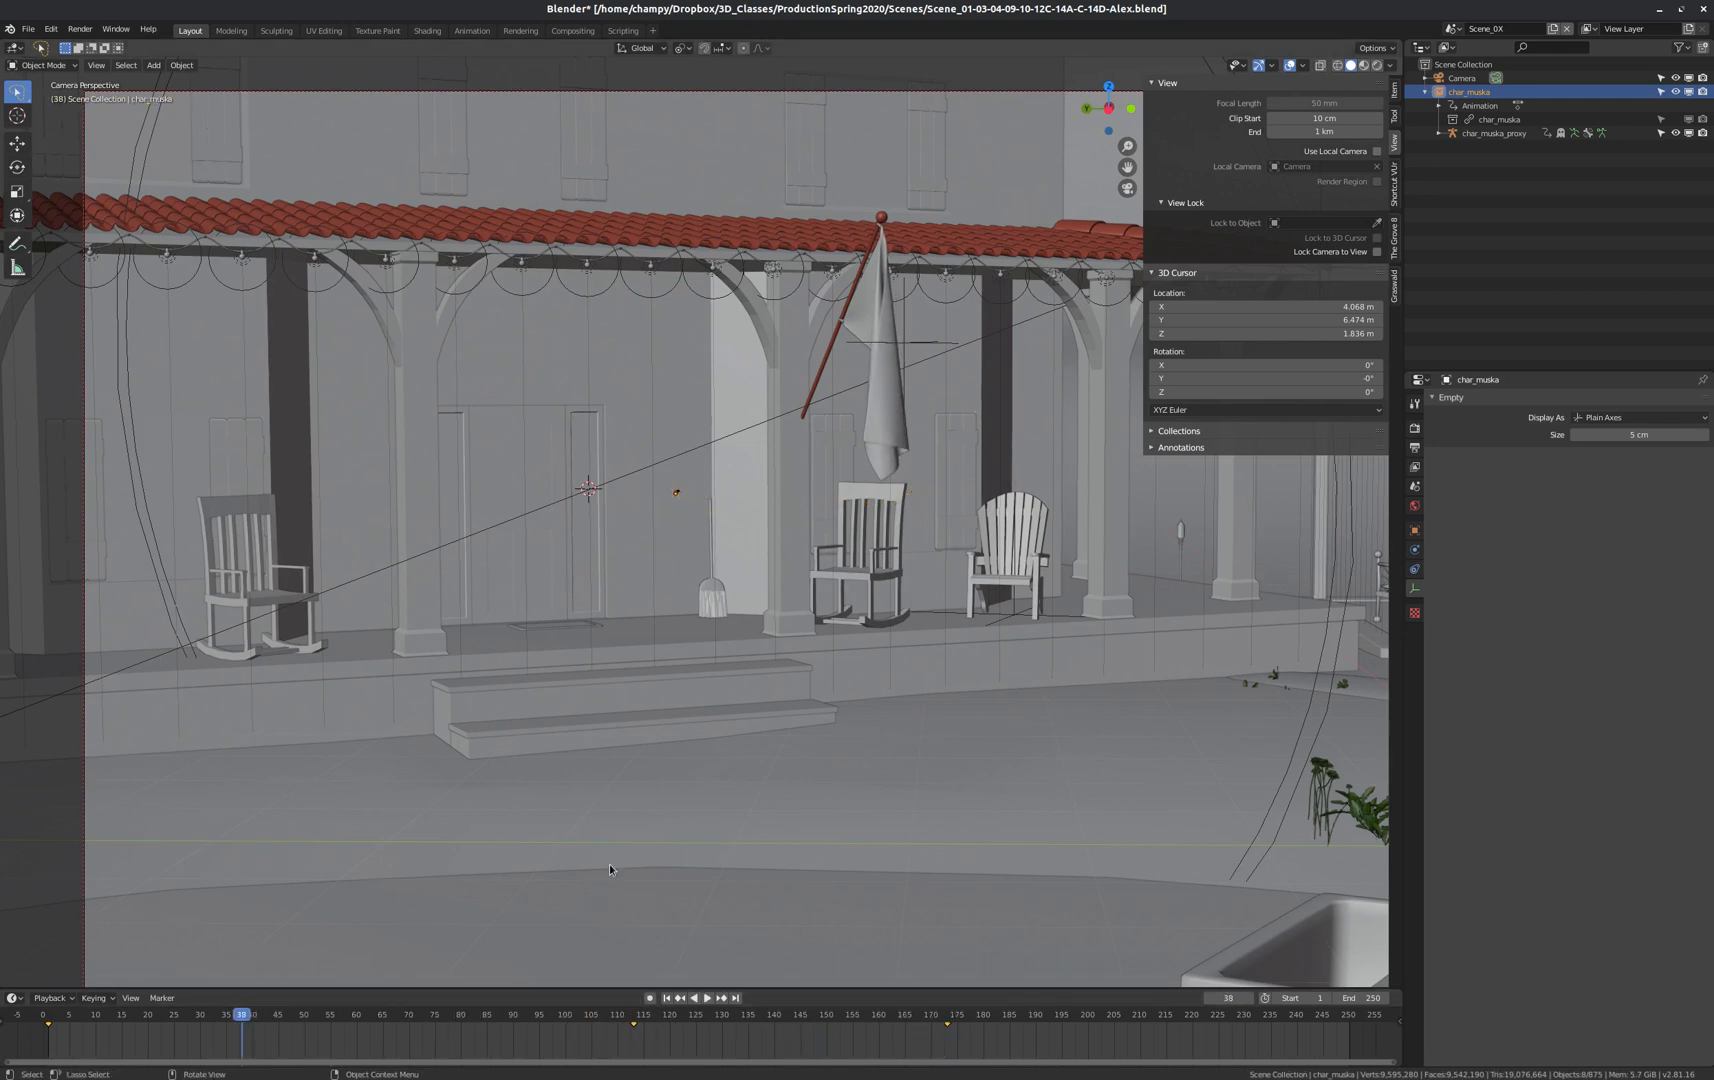
{"action": "left_click", "coordinate": [708, 998]}
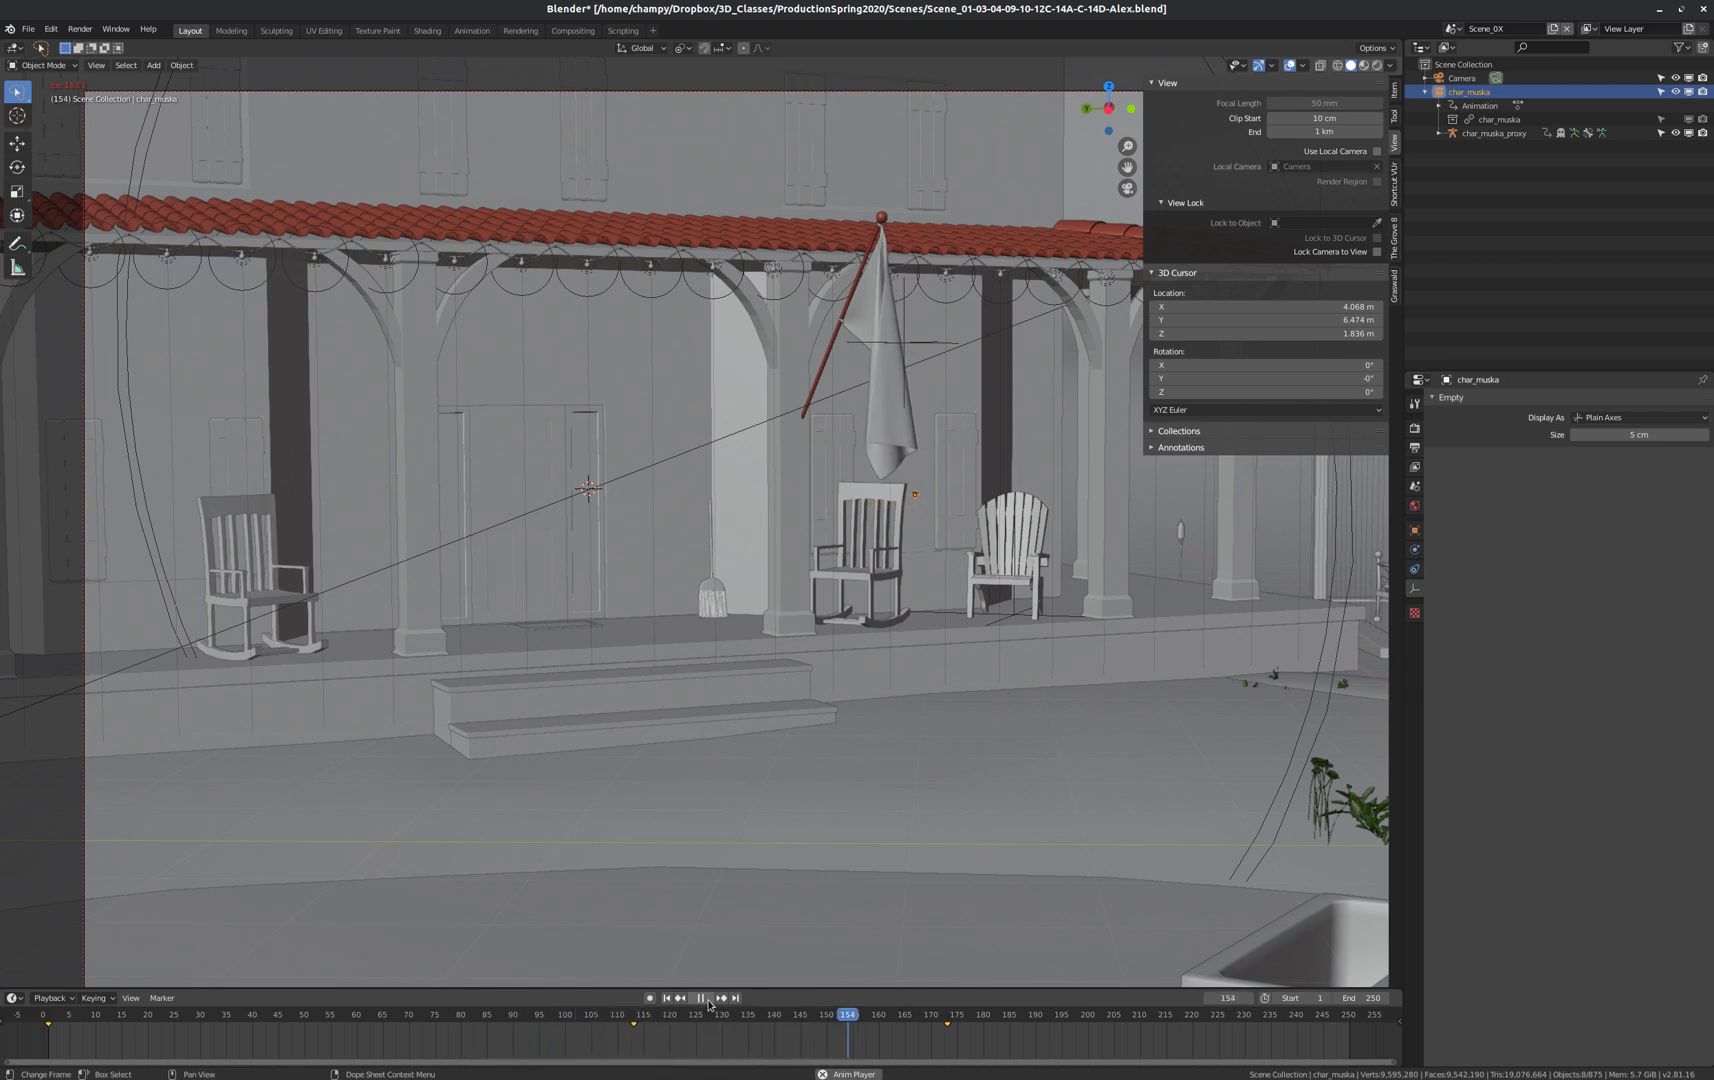
{"action": "left_click", "coordinate": [701, 998]}
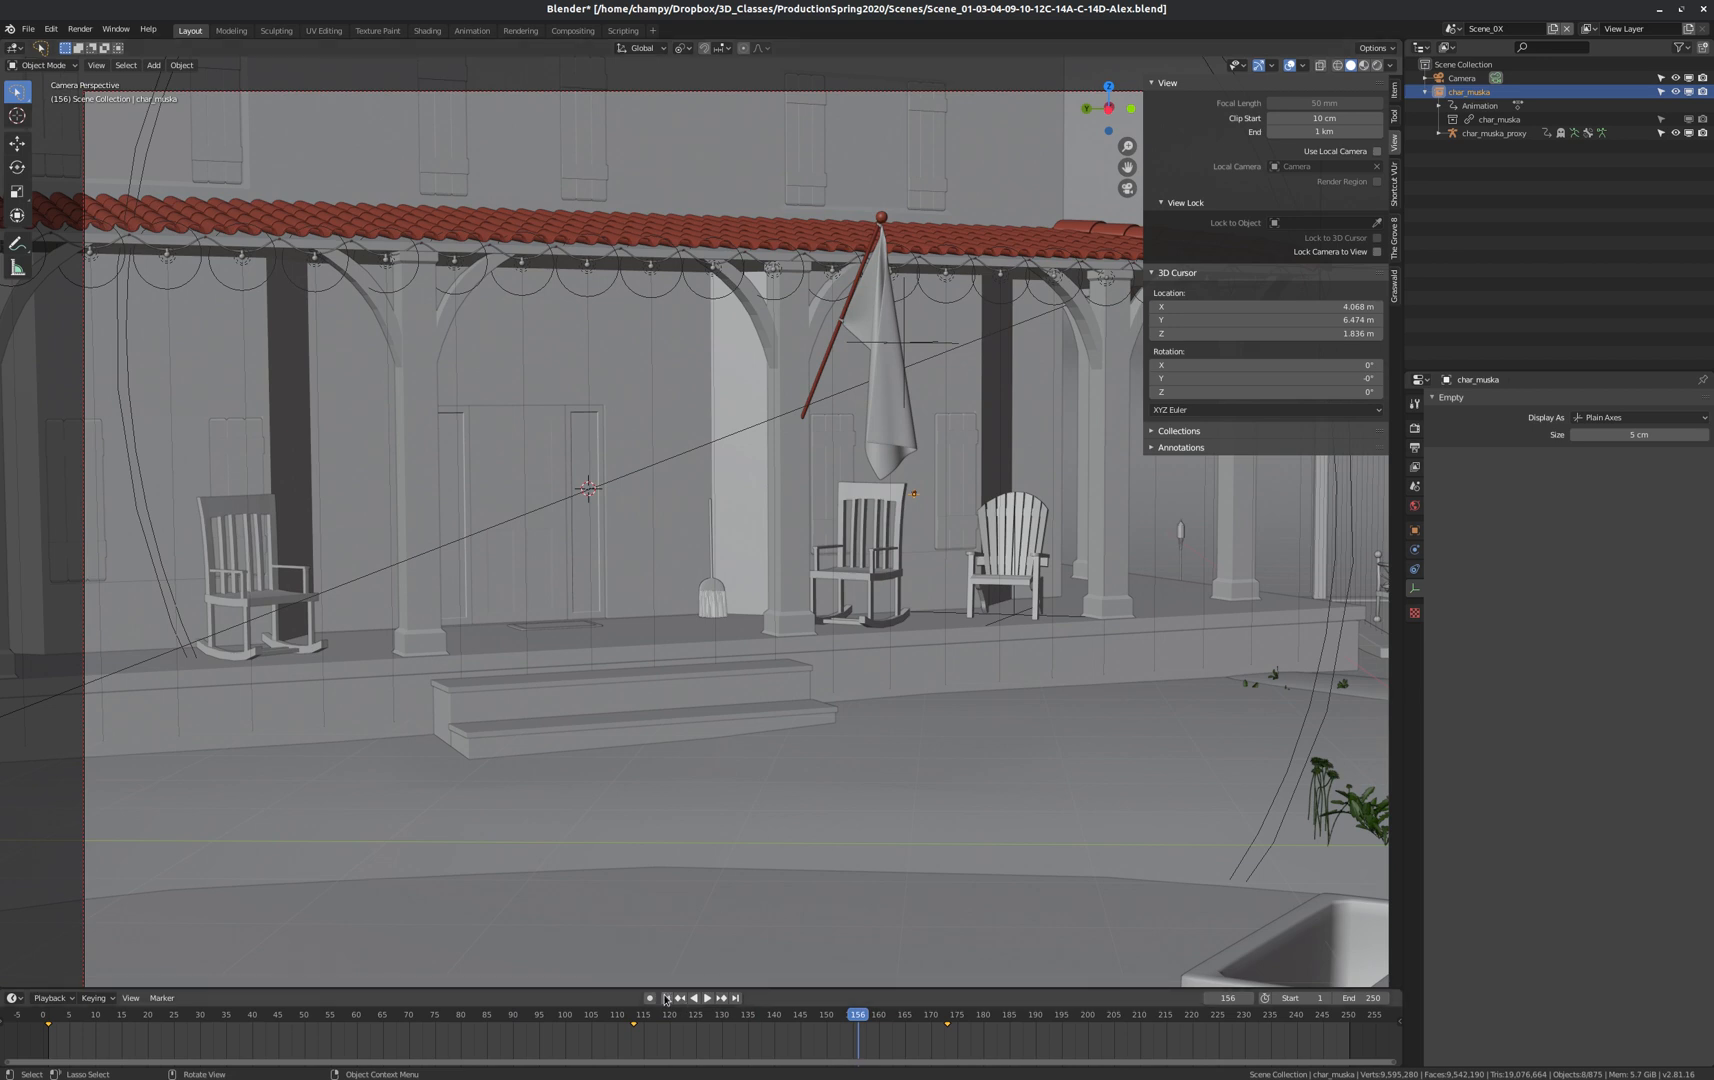
{"action": "left_click_drag", "start_coordinate": [857, 1018], "coordinate": [240, 970]}
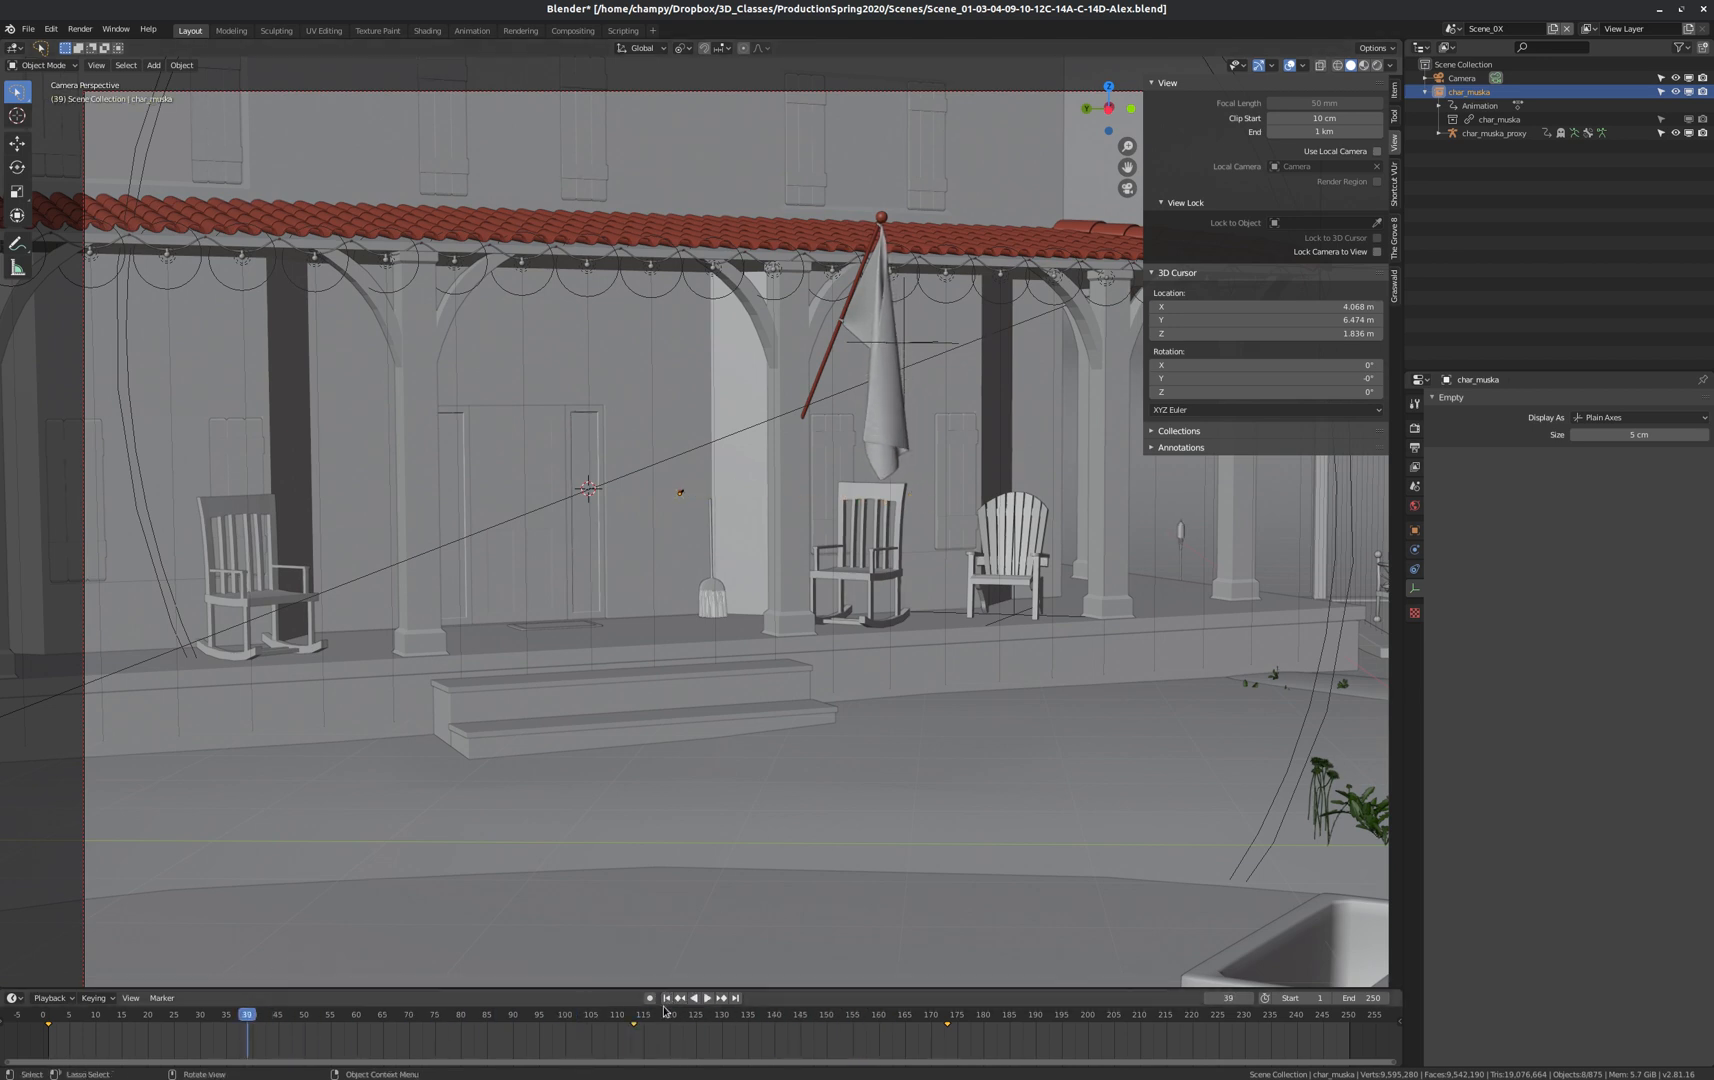
{"action": "left_click", "coordinate": [708, 998]}
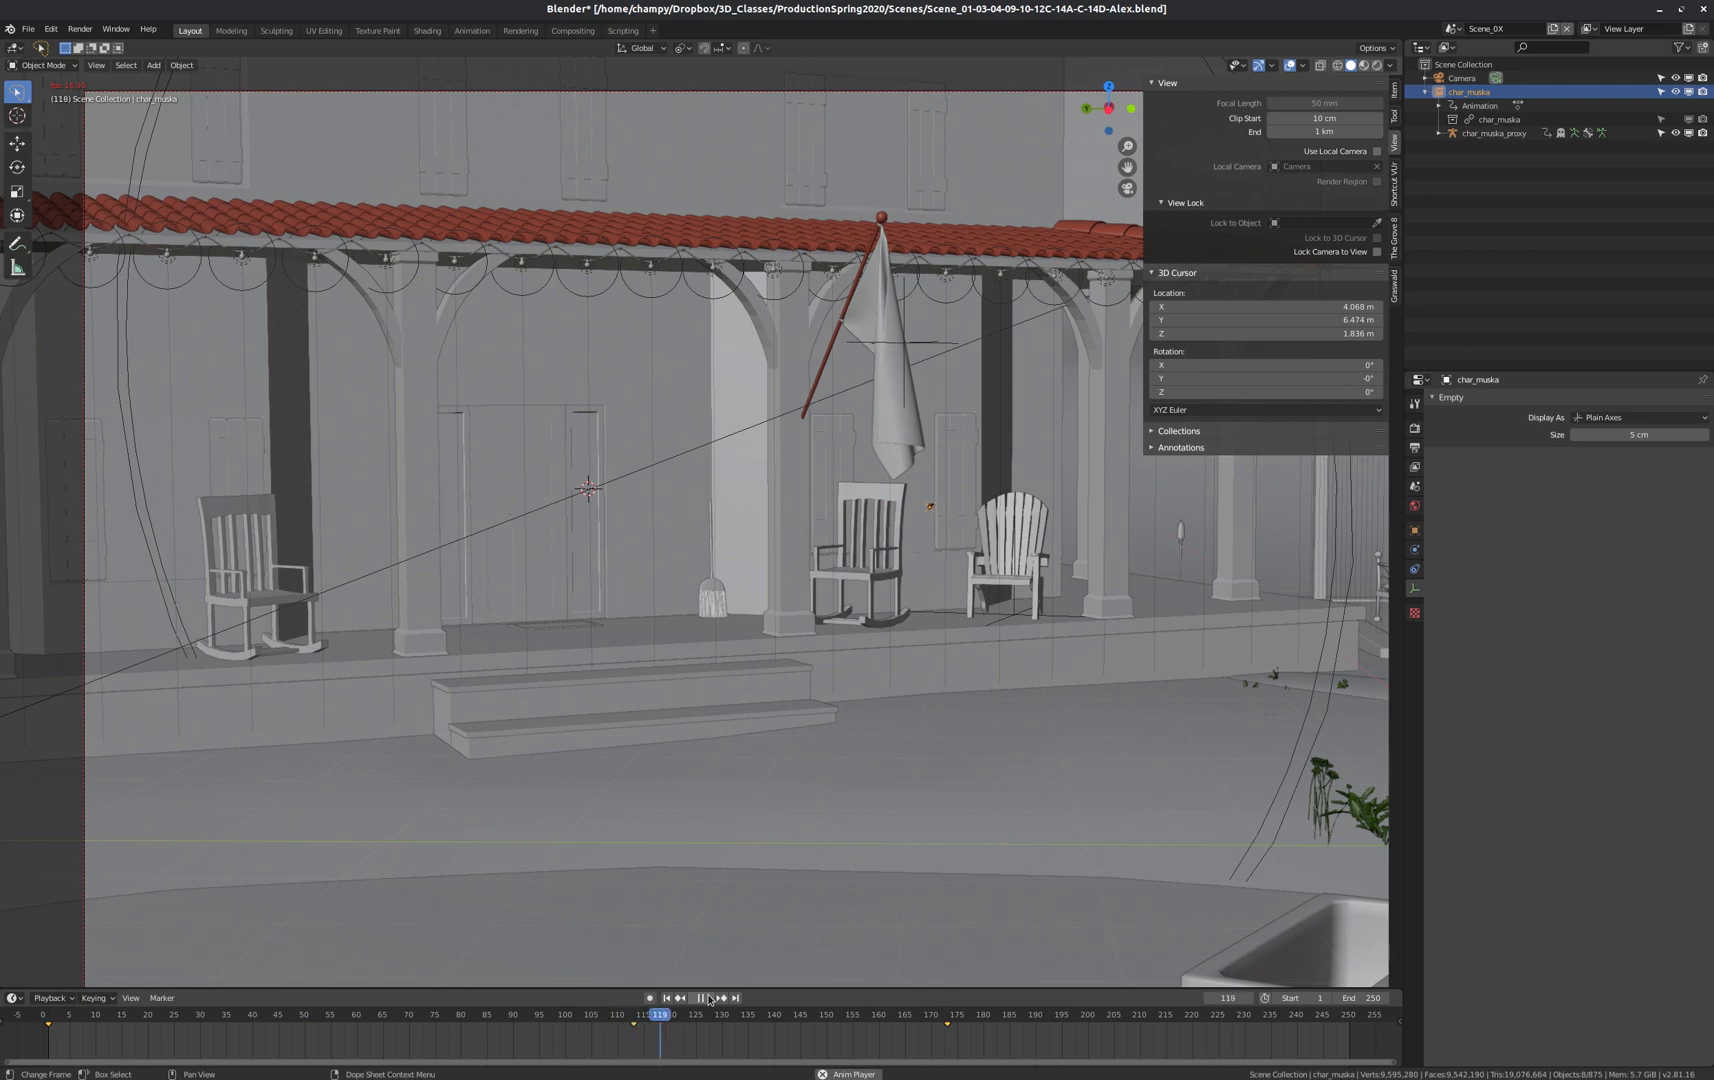
Stop the camera playback, then play and scrub the flight in the top view to check the path and turn near the flag.
{"action": "left_click", "coordinate": [701, 998]}
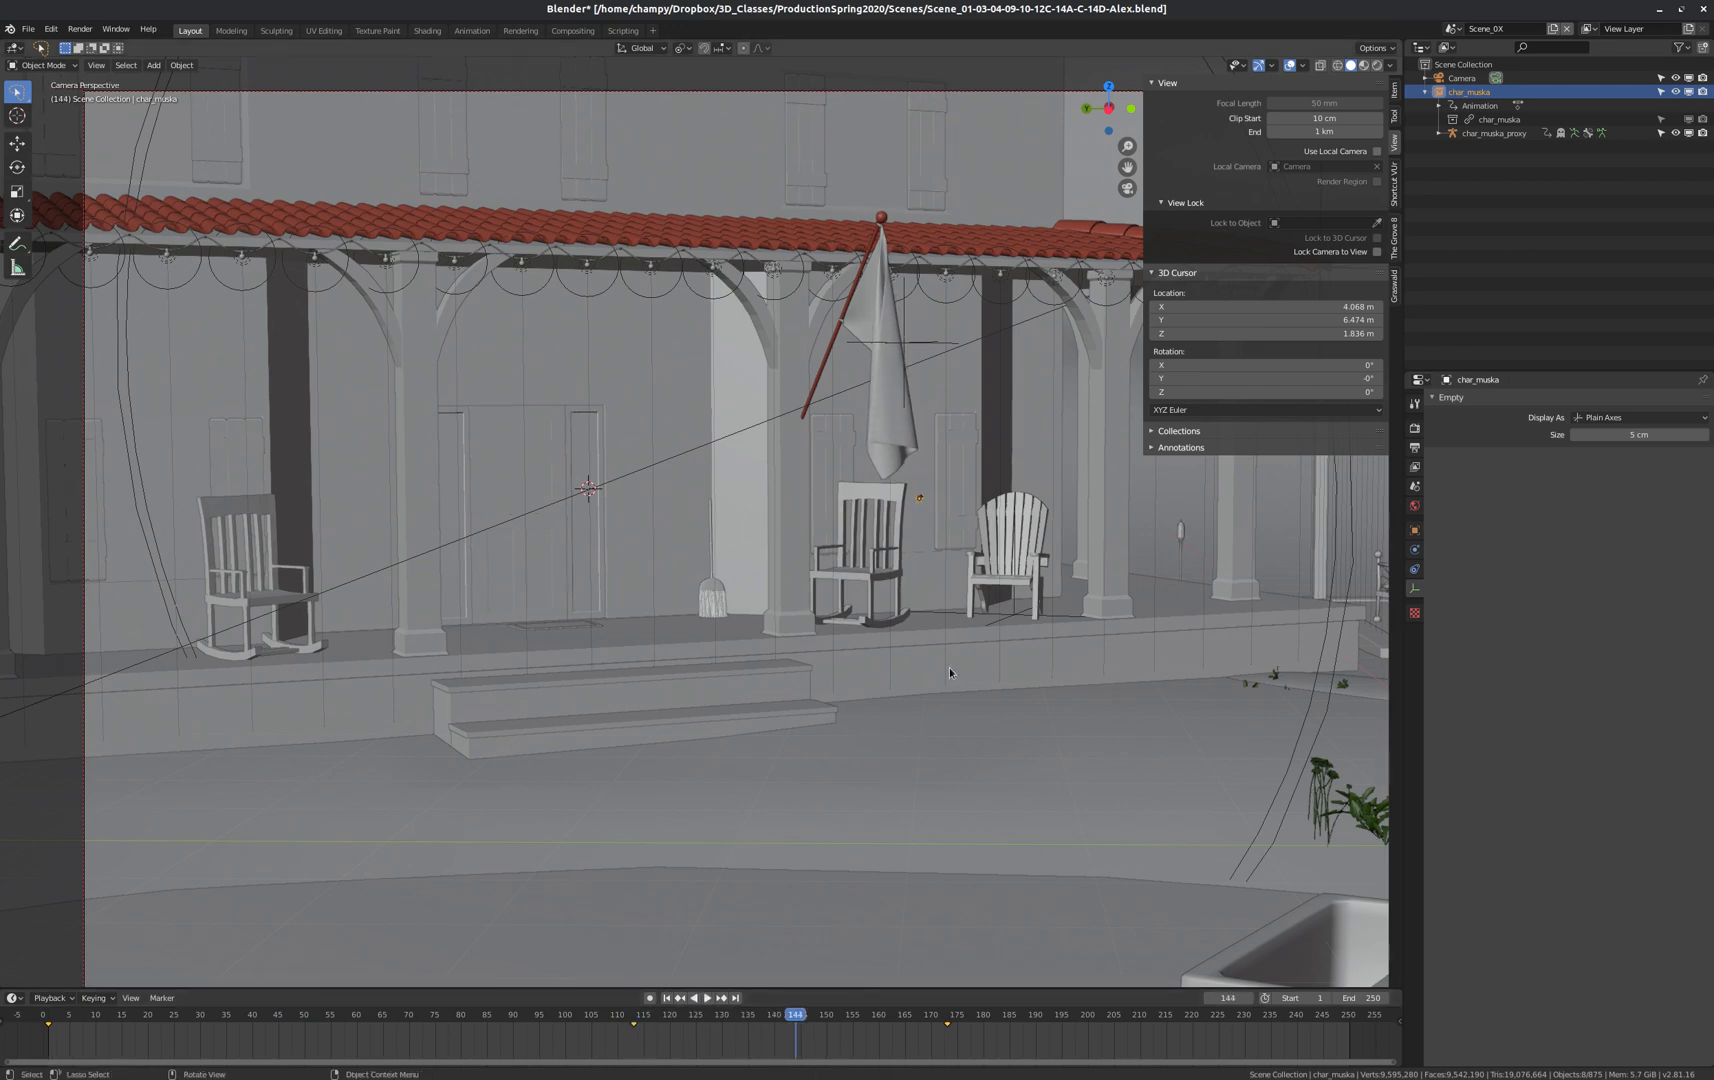
{"action": "key", "text": "KP_7"}
{"action": "scroll", "coordinate": [990, 491], "scroll_direction": "down", "scroll_amount": 5}
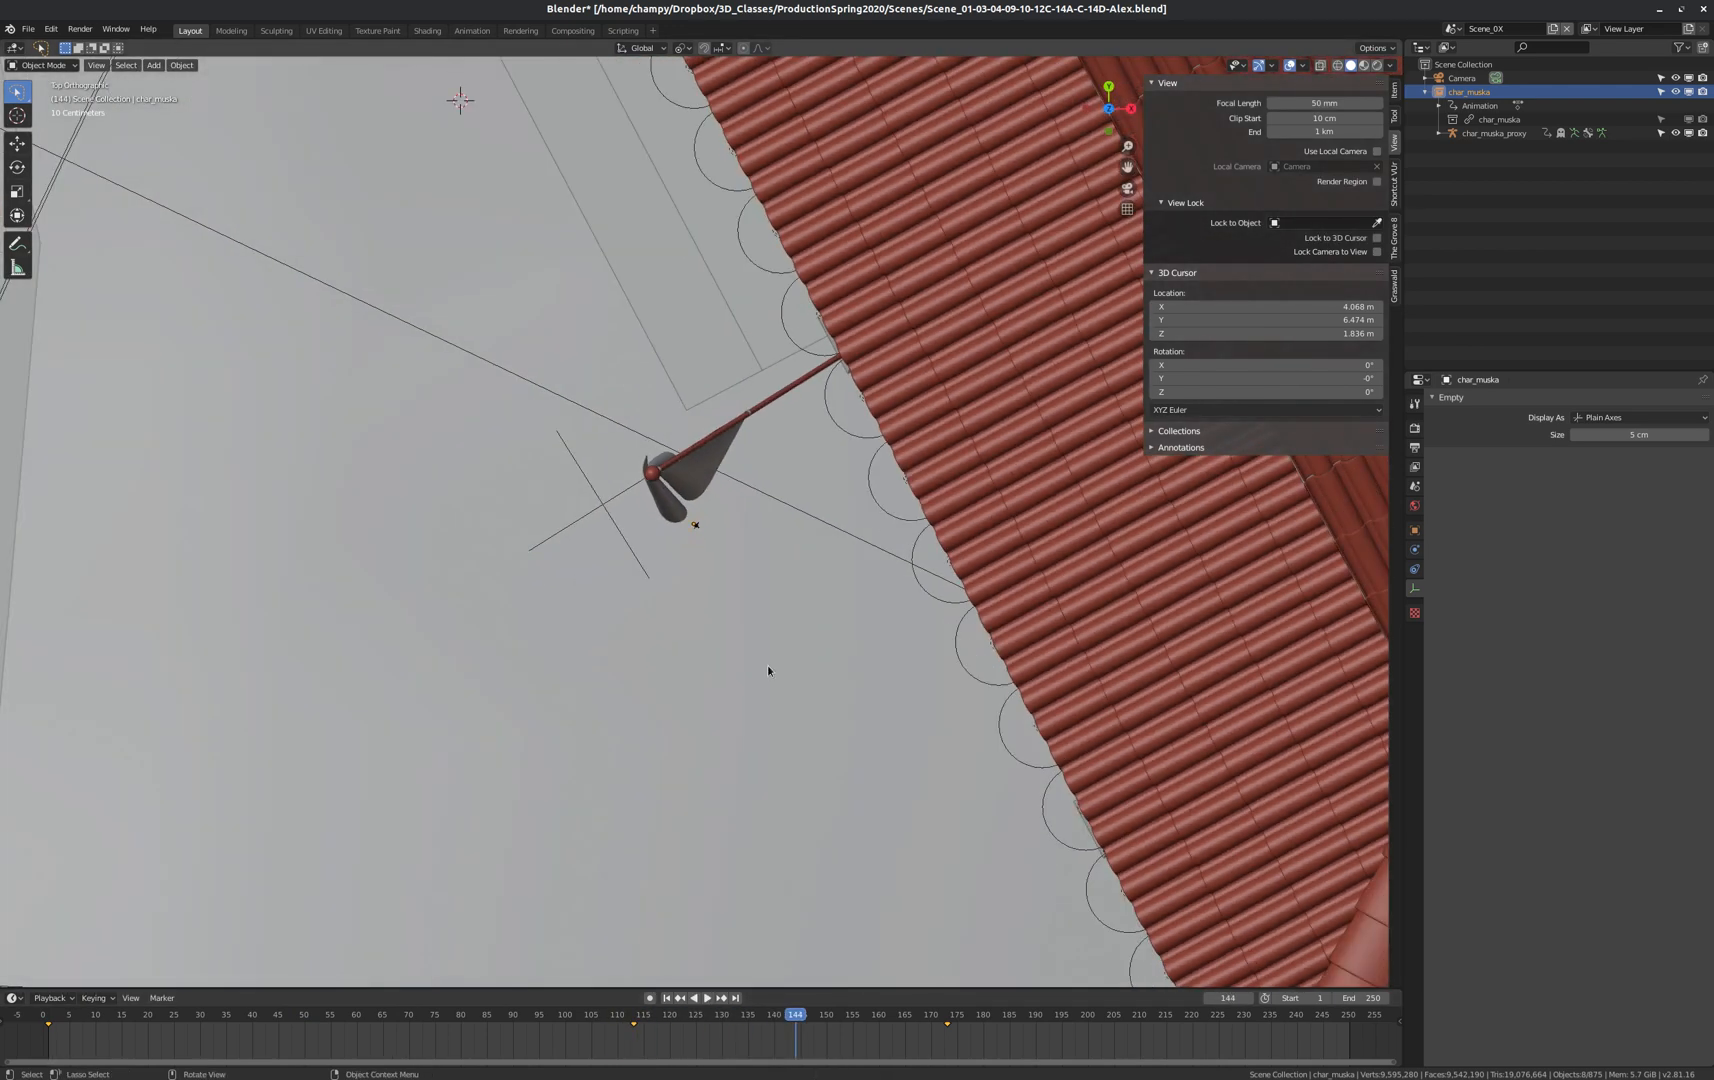
{"action": "left_click", "coordinate": [403, 1018]}
{"action": "left_click", "coordinate": [707, 998]}
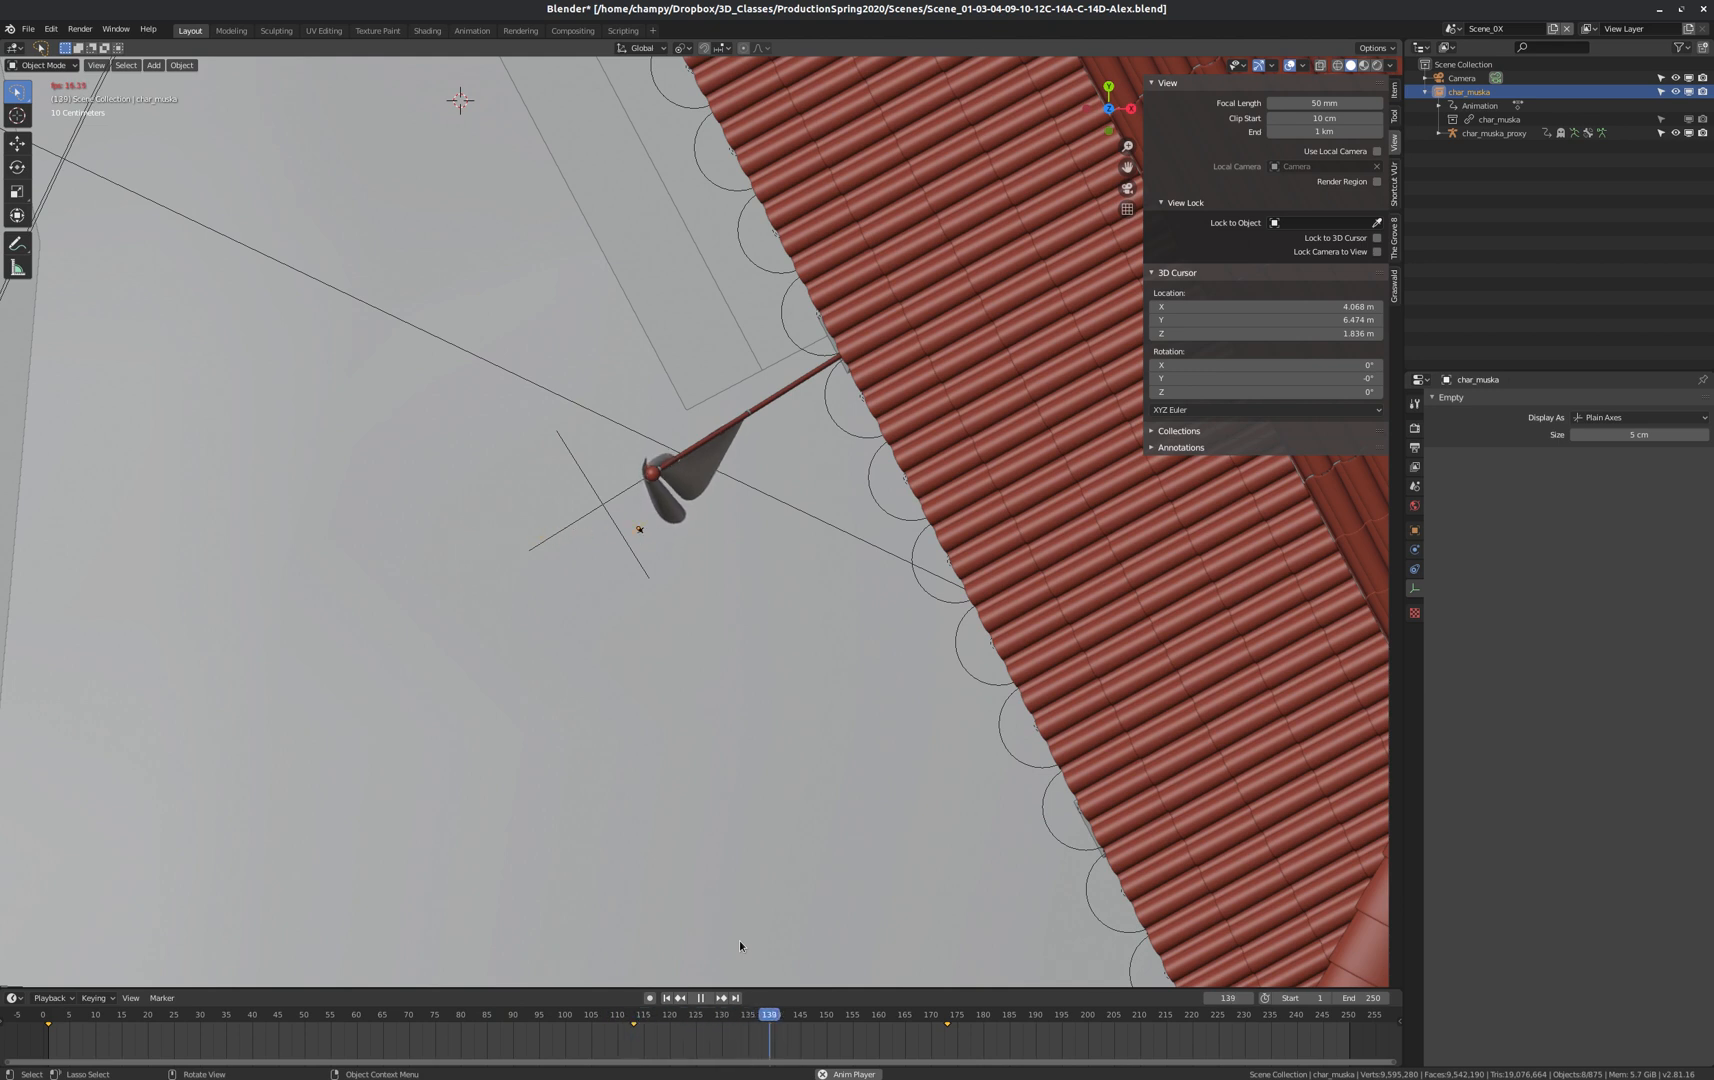
{"action": "left_click", "coordinate": [700, 998]}
{"action": "left_click_drag", "start_coordinate": [956, 1020], "coordinate": [513, 1020]}
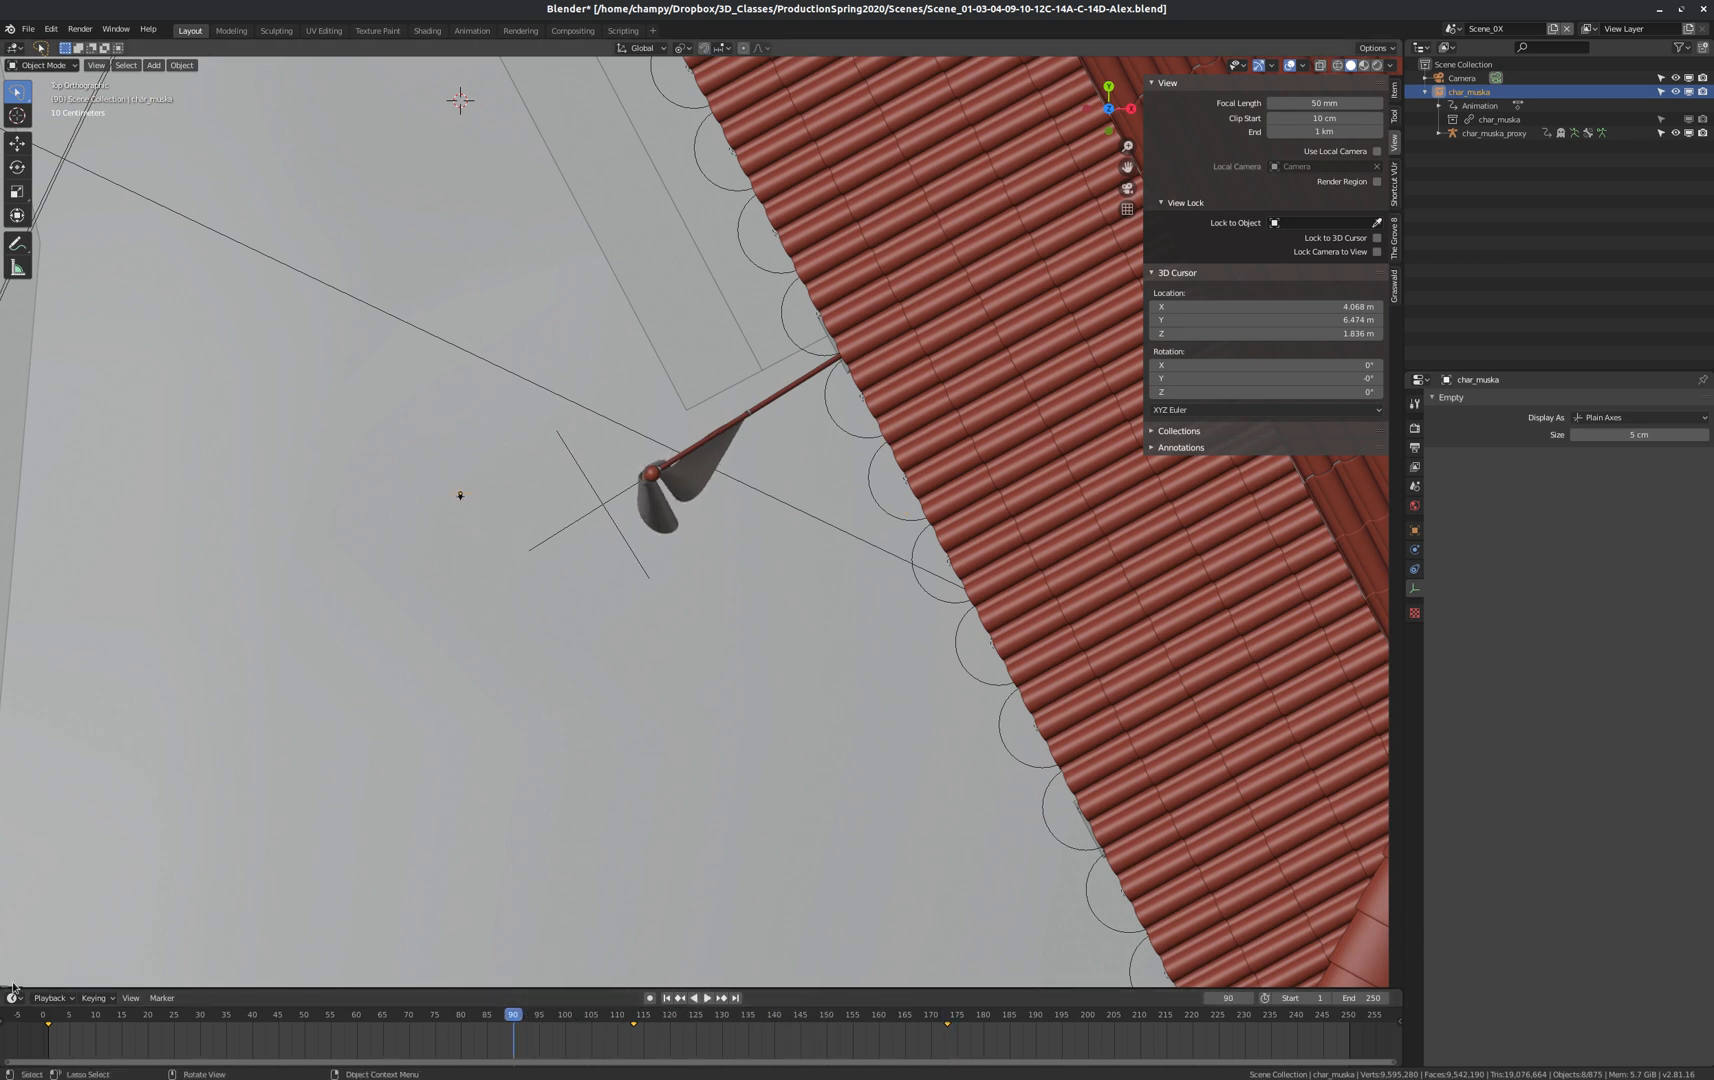
Split off a lower area from the 3D viewport as a Dope Sheet and expand char_muska's Object Transforms channels.
{"action": "left_click_drag", "start_coordinate": [3, 981], "coordinate": [27, 653]}
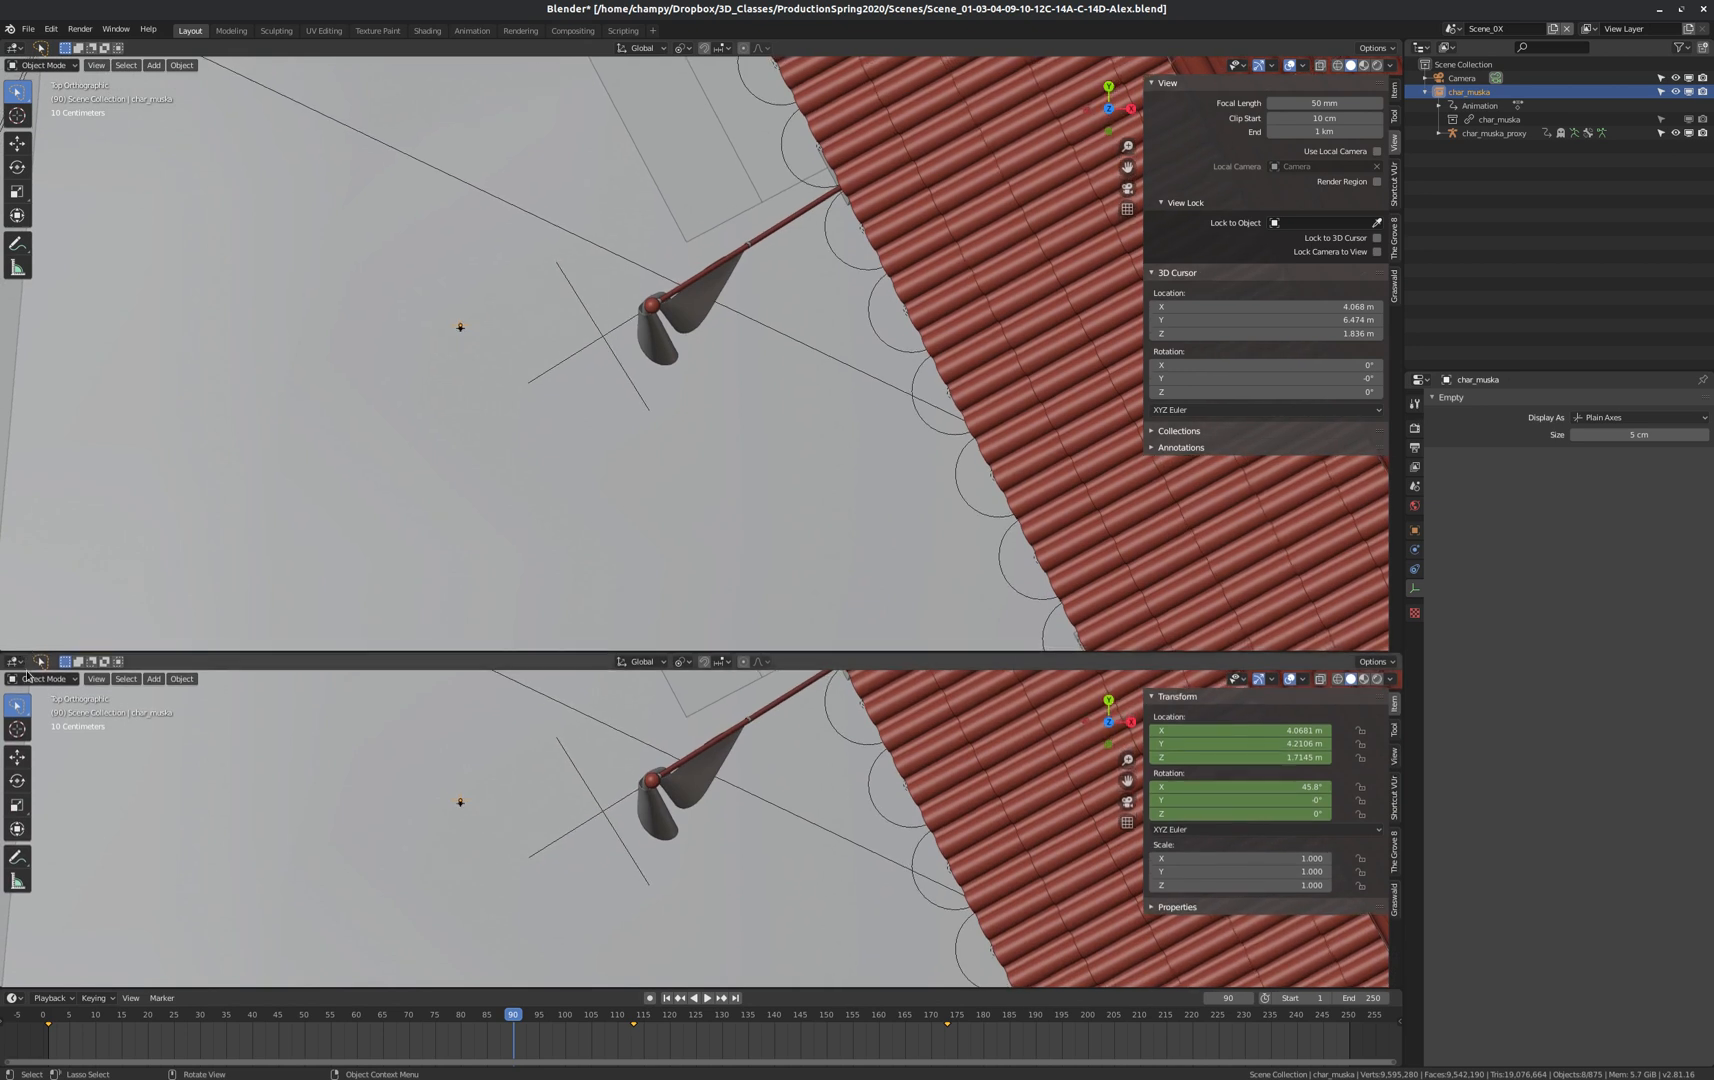
{"action": "left_click", "coordinate": [15, 661]}
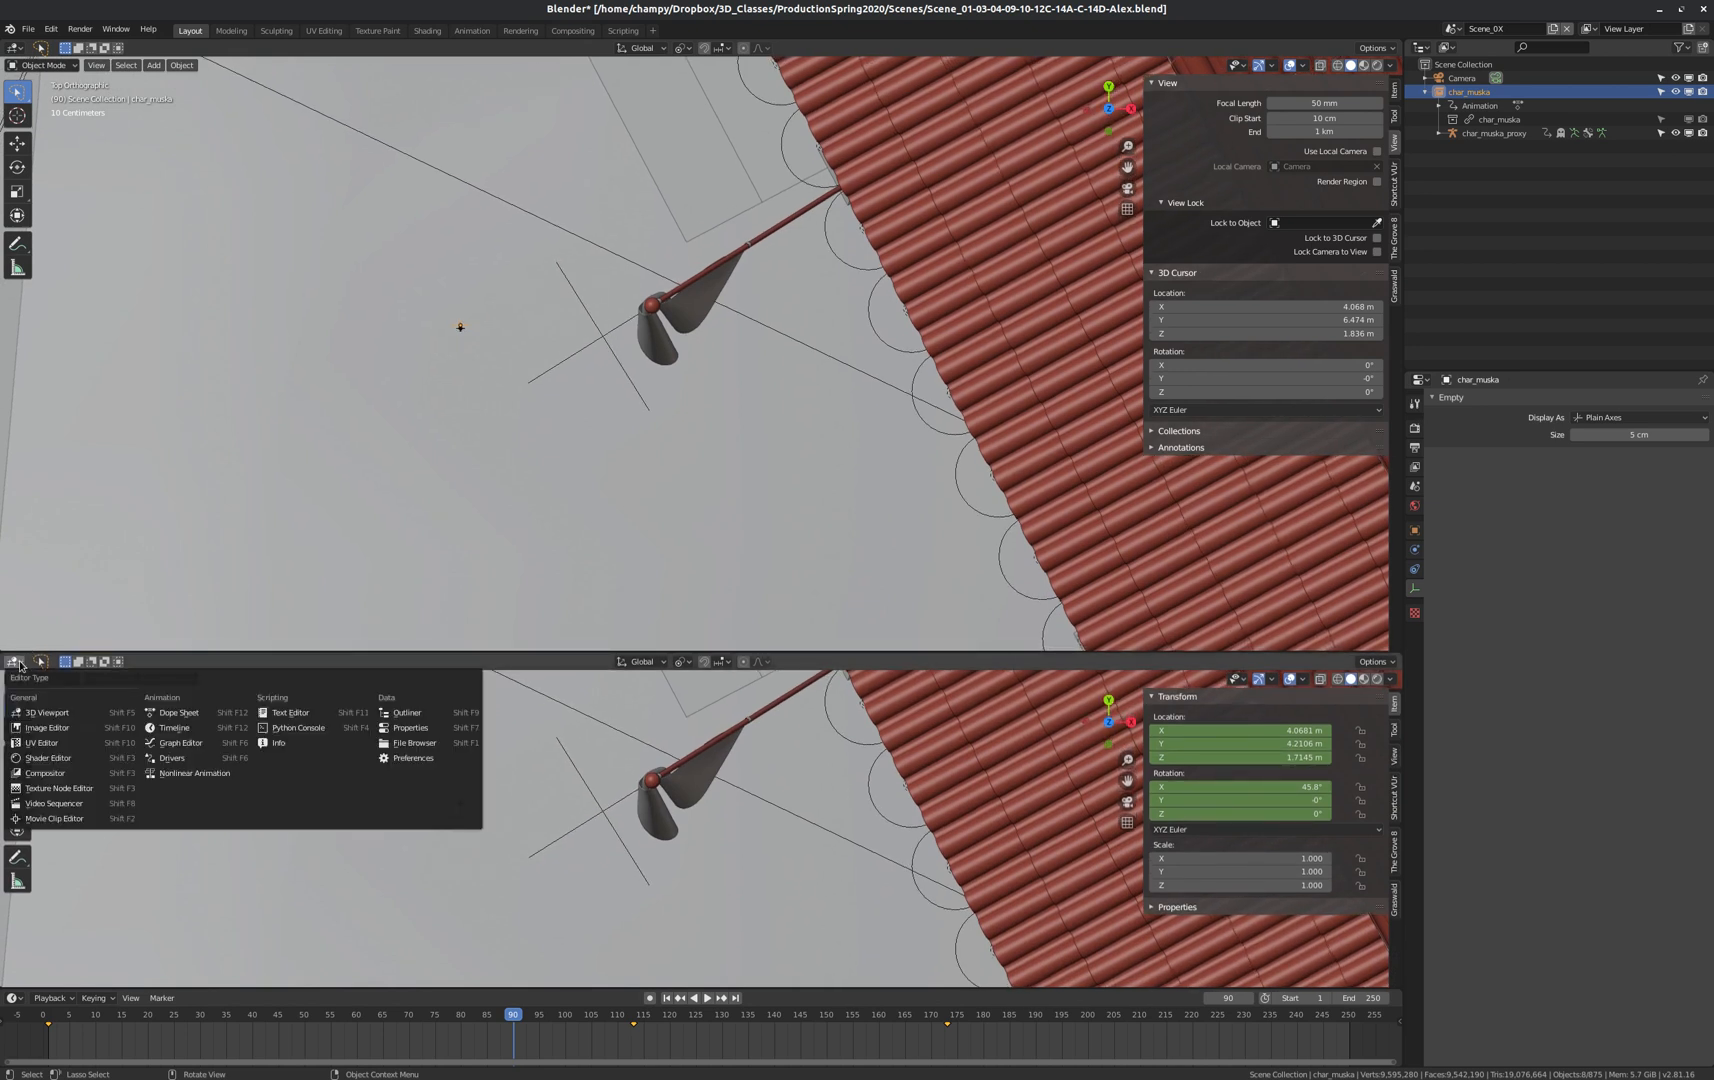
{"action": "left_click", "coordinate": [180, 713]}
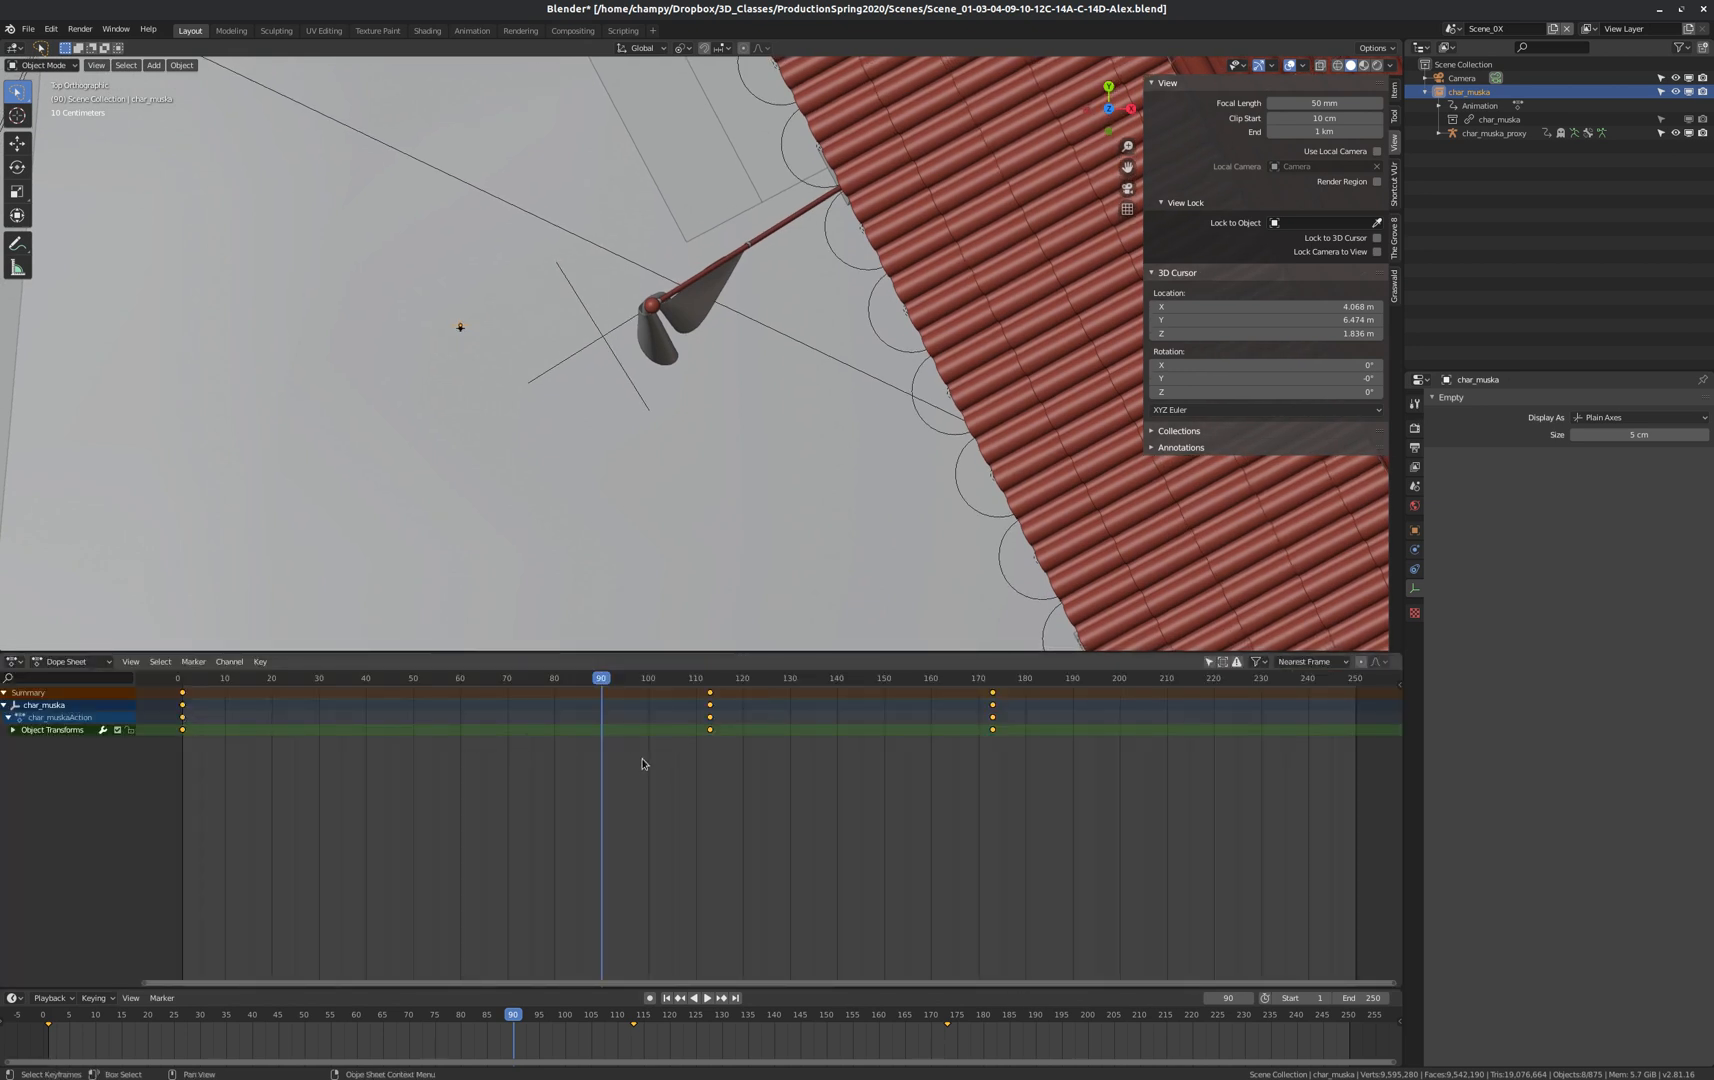
{"action": "left_click", "coordinate": [13, 730]}
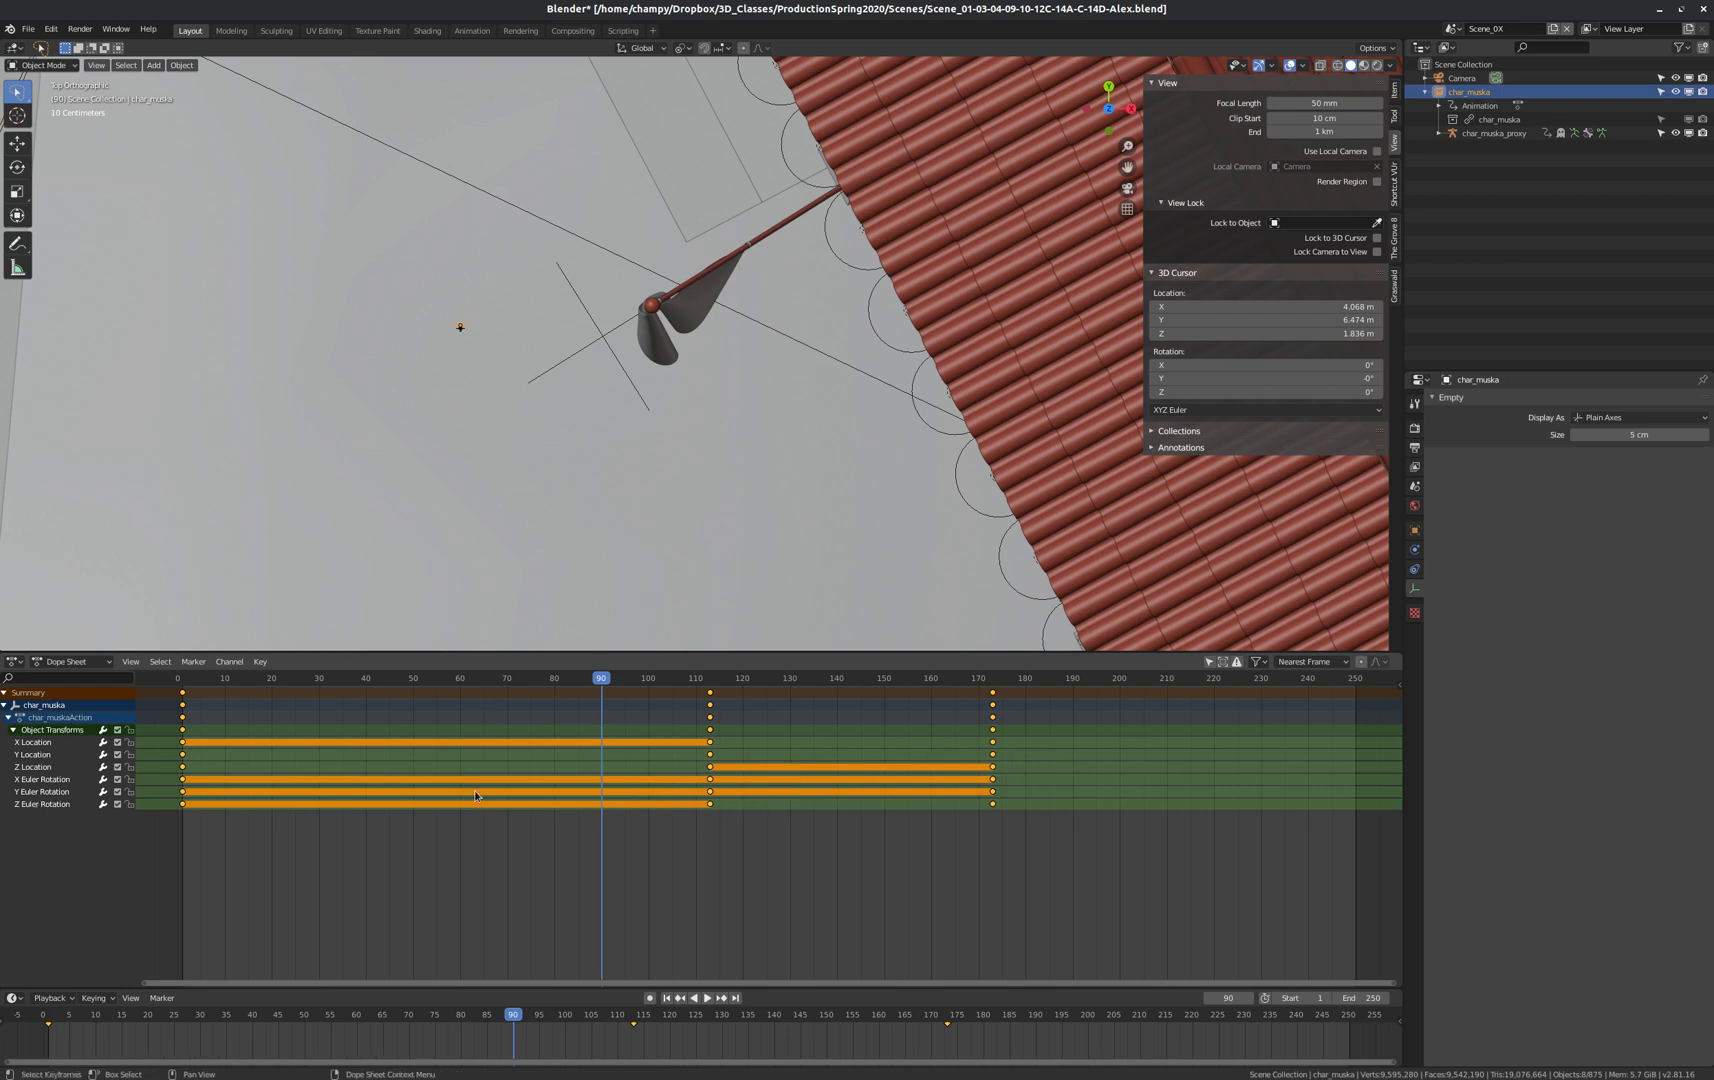
Select all char_muska keyframes in the Dope Sheet and set their interpolation mode to Linear.
{"action": "left_click", "coordinate": [1010, 827]}
{"action": "left_click_drag", "start_coordinate": [1033, 822], "coordinate": [175, 736]}
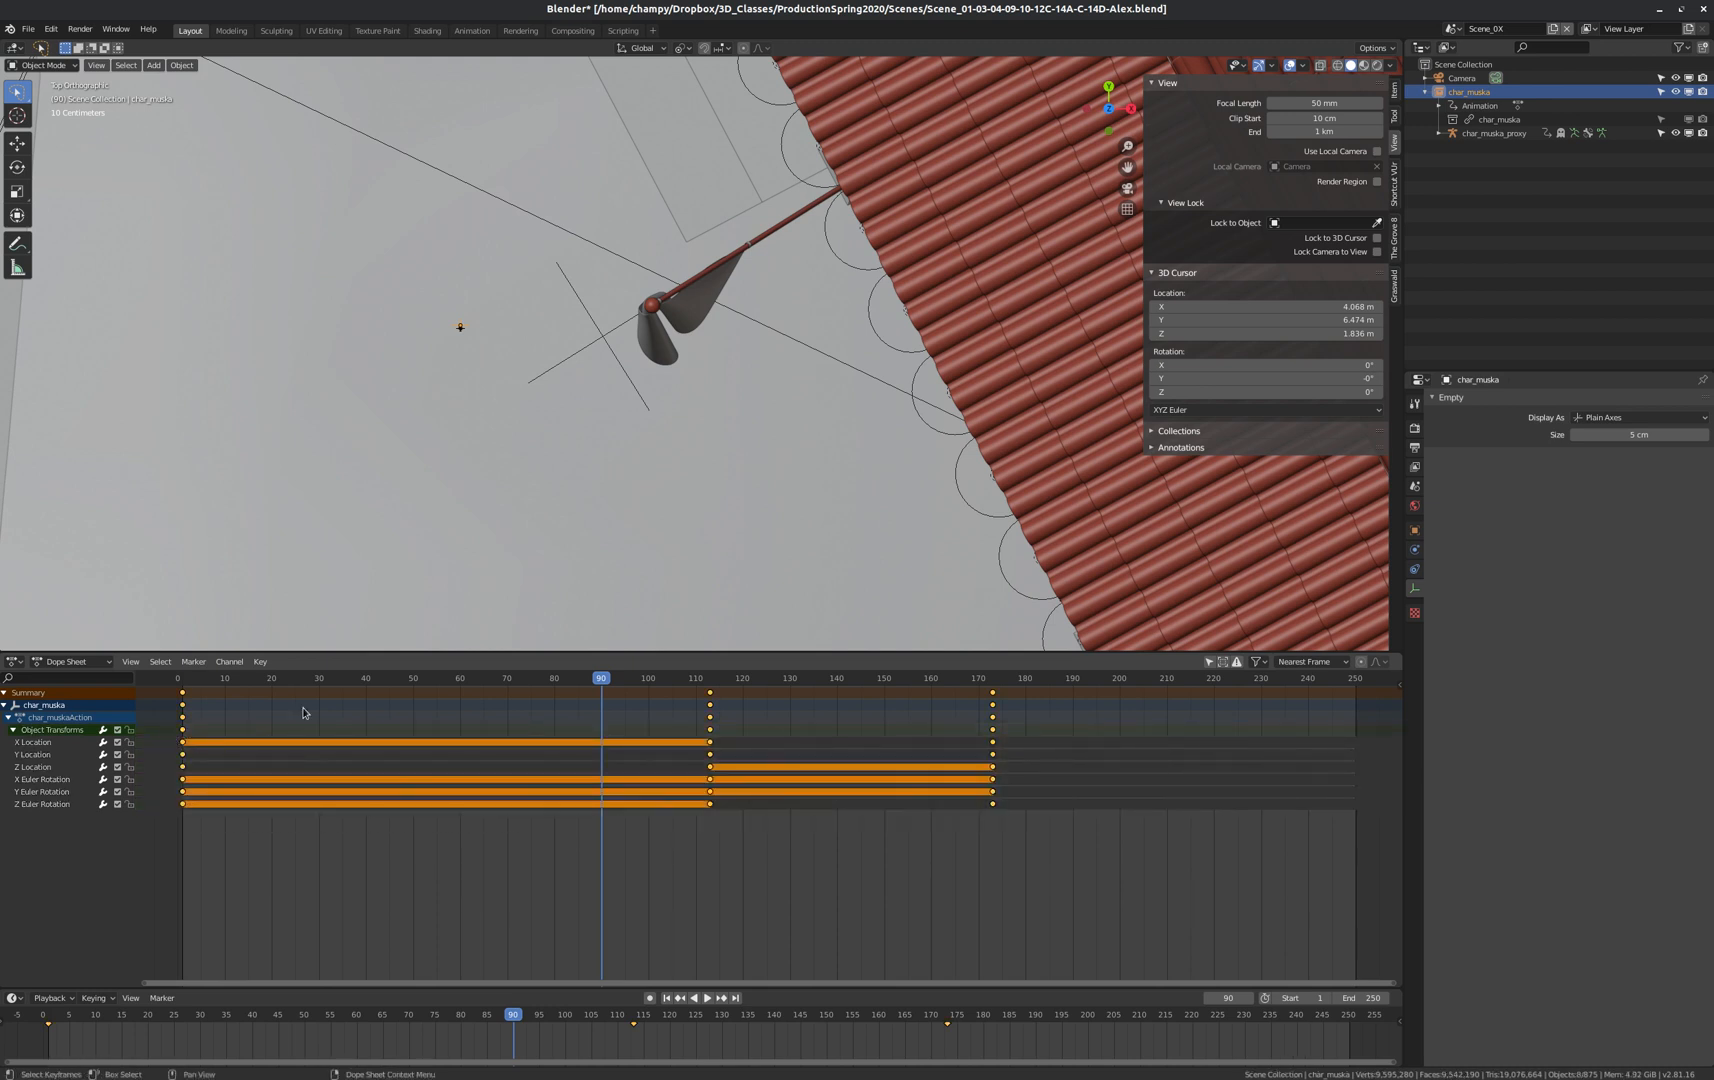
{"action": "left_click", "coordinate": [261, 662]}
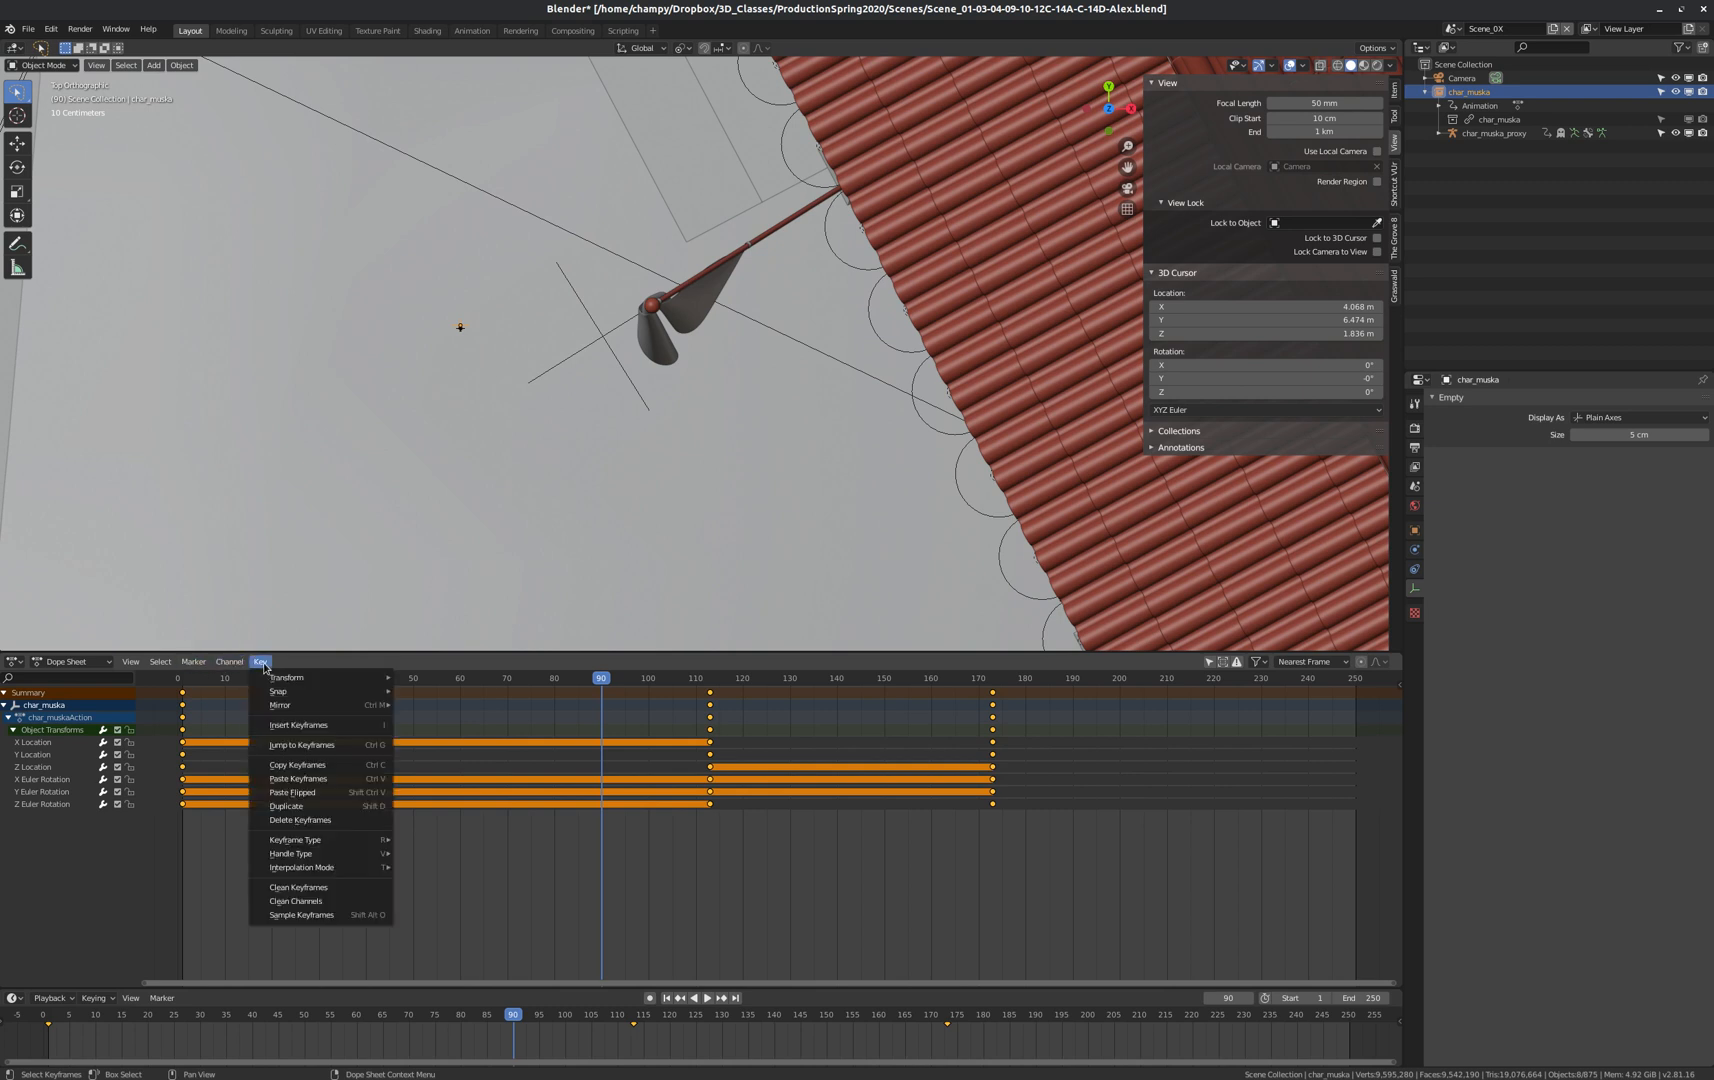
{"action": "mouse_move", "coordinate": [322, 869]}
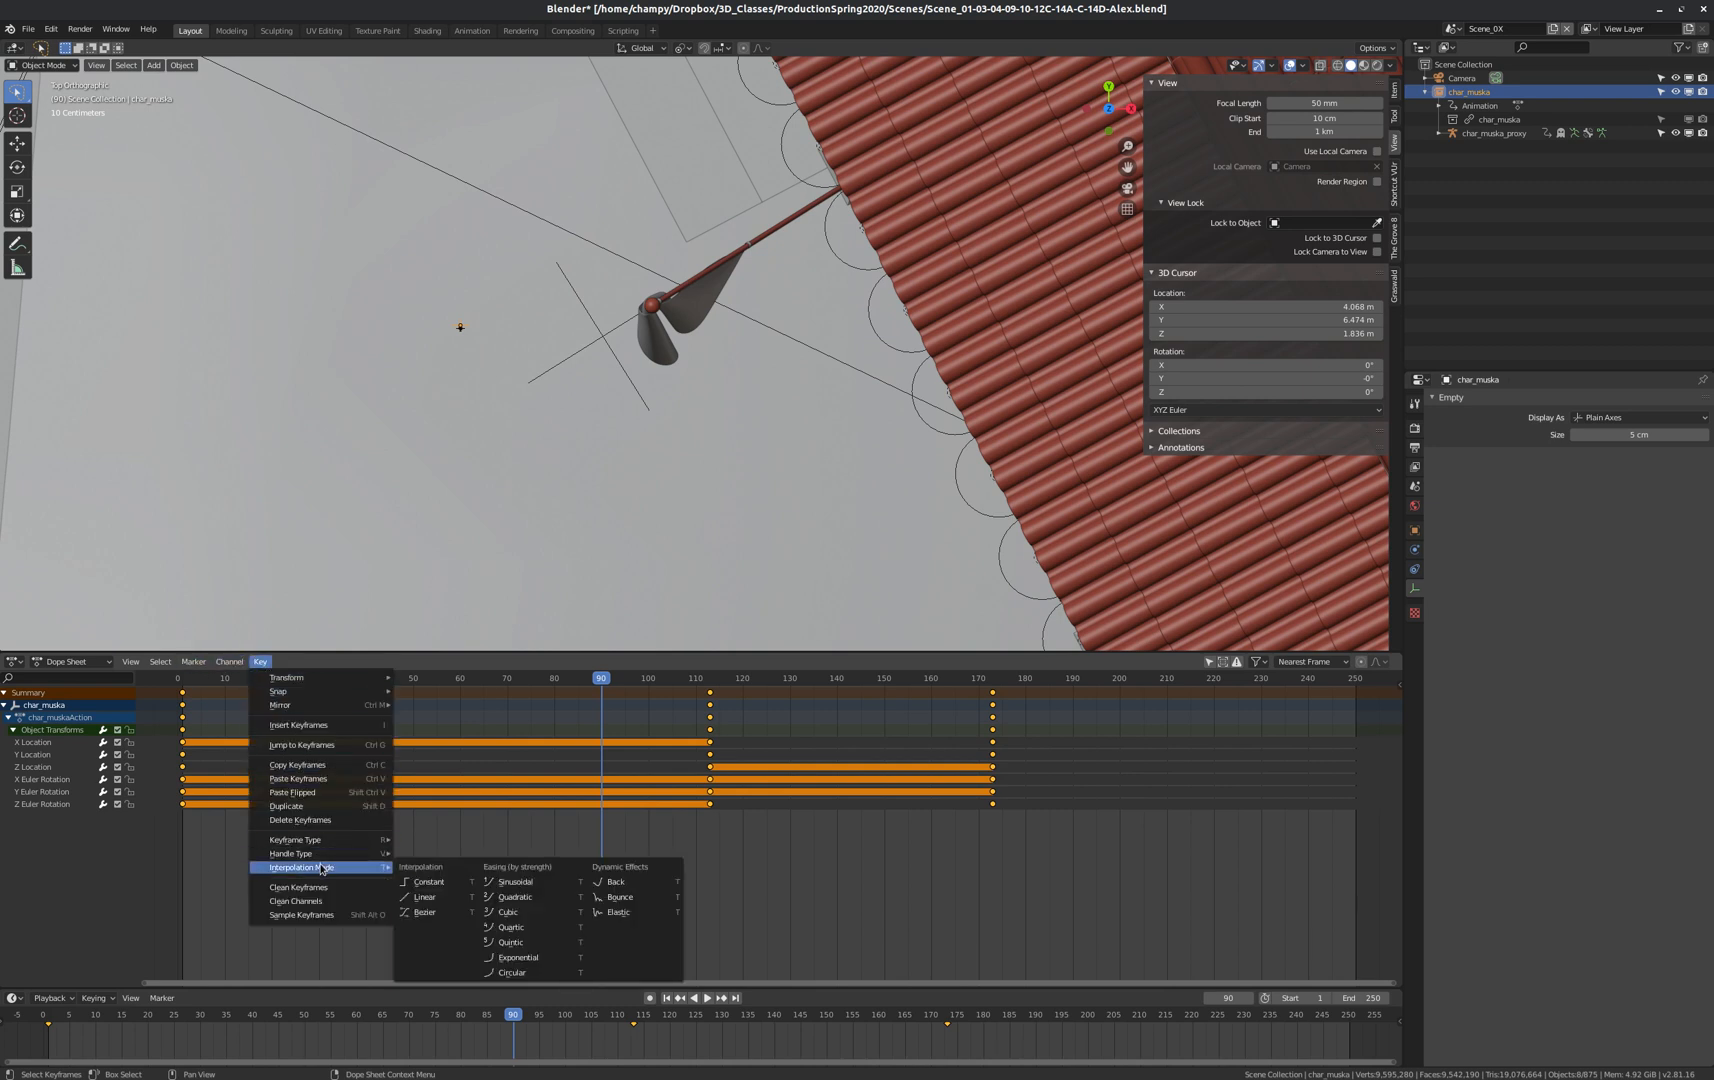
{"action": "left_click", "coordinate": [428, 898]}
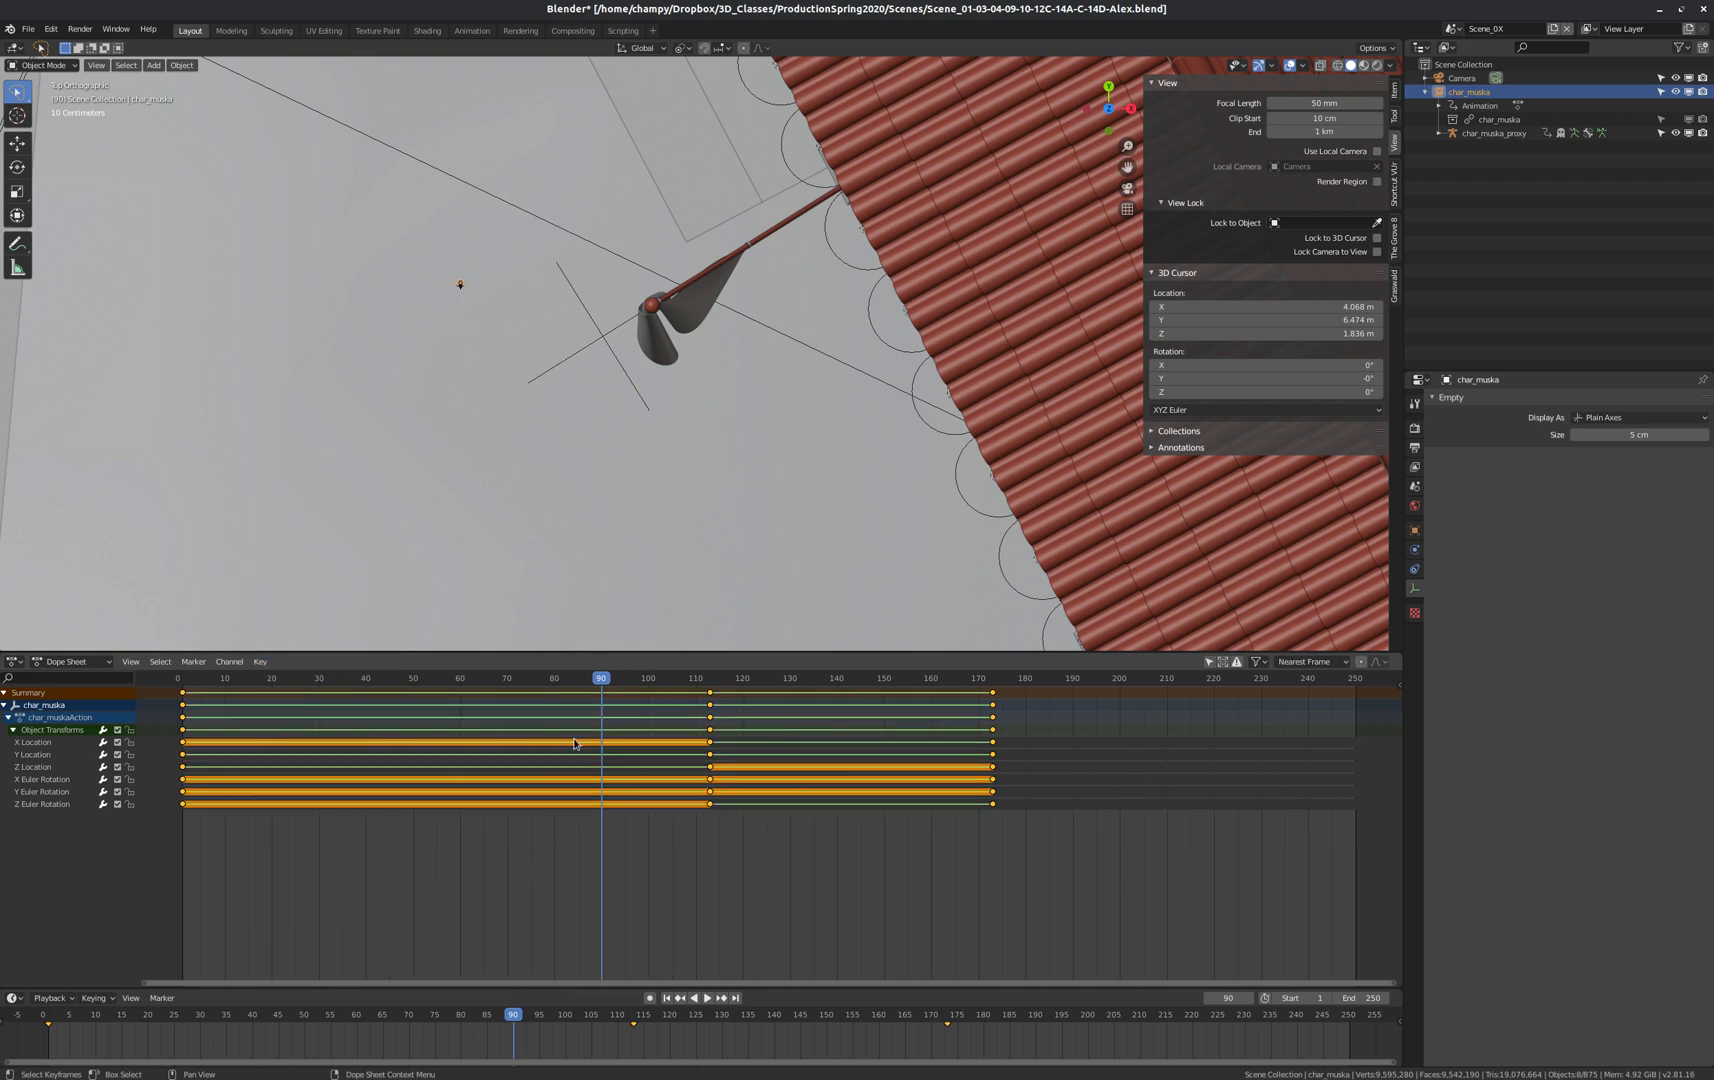
Play and scrub the animation from frame 1 in the top view to review the character's linear motion and rotation.
{"action": "left_click", "coordinate": [670, 998]}
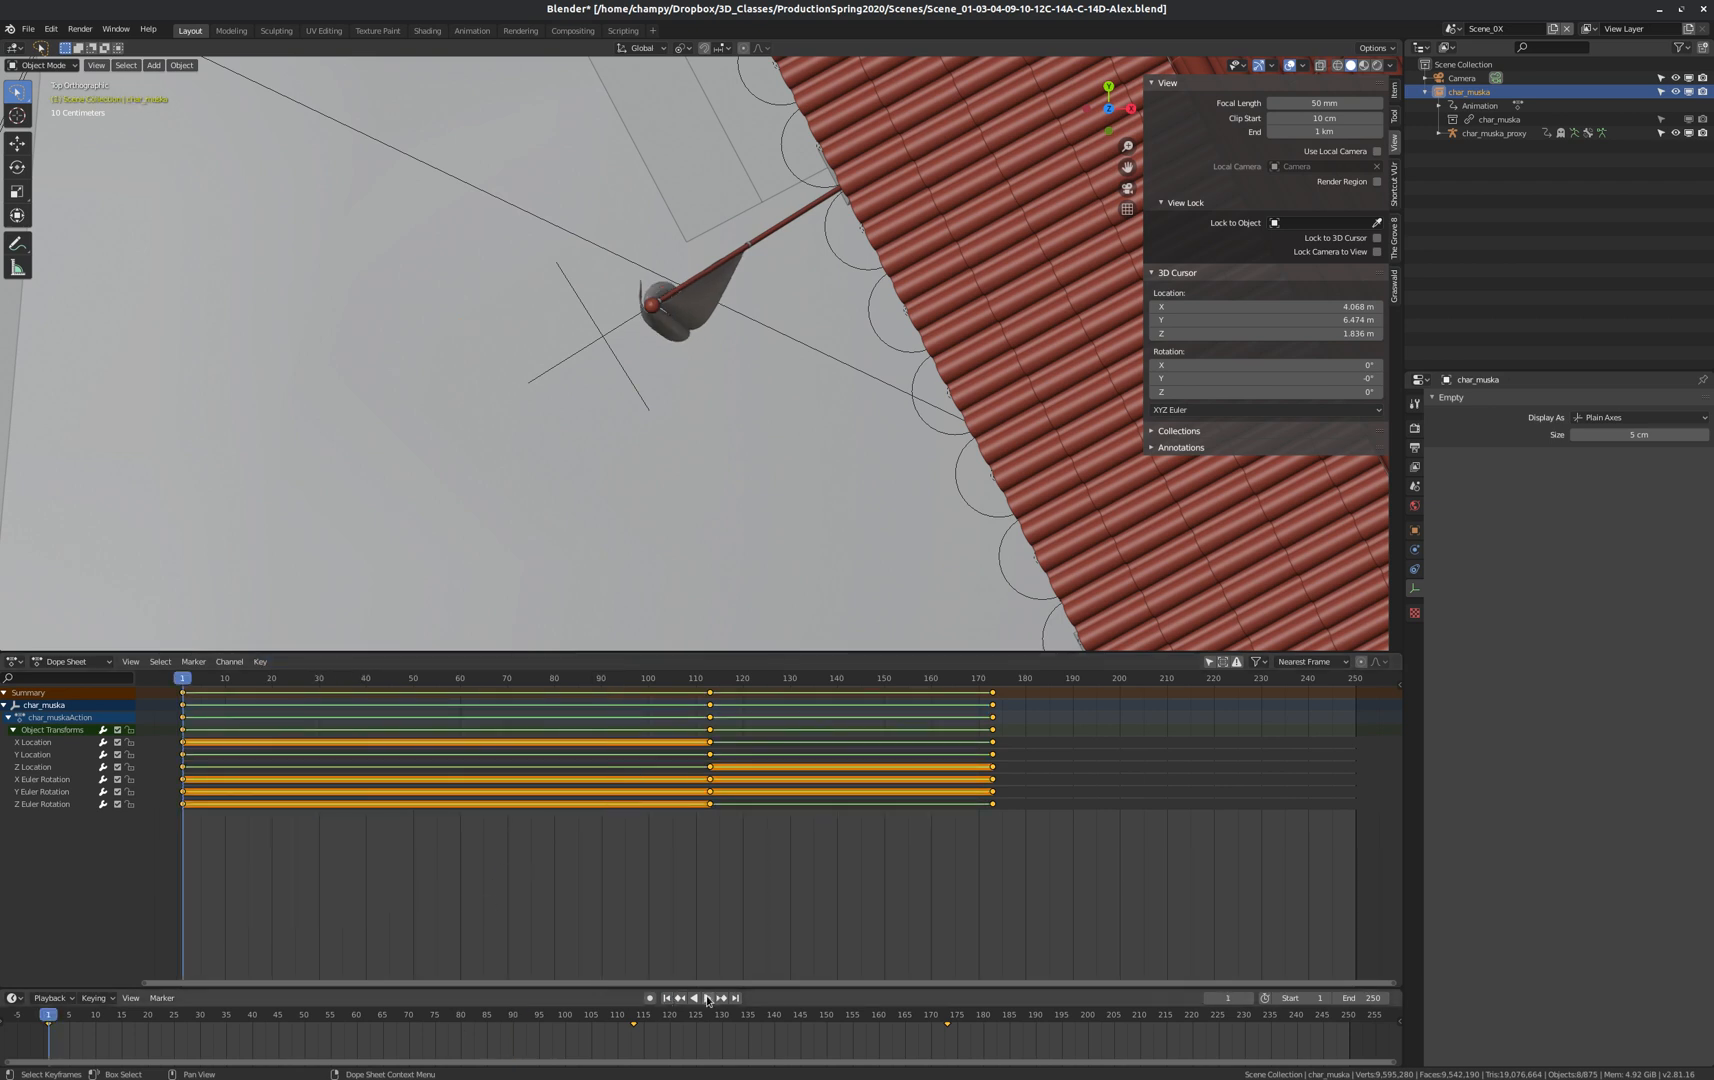
{"action": "left_click", "coordinate": [707, 998]}
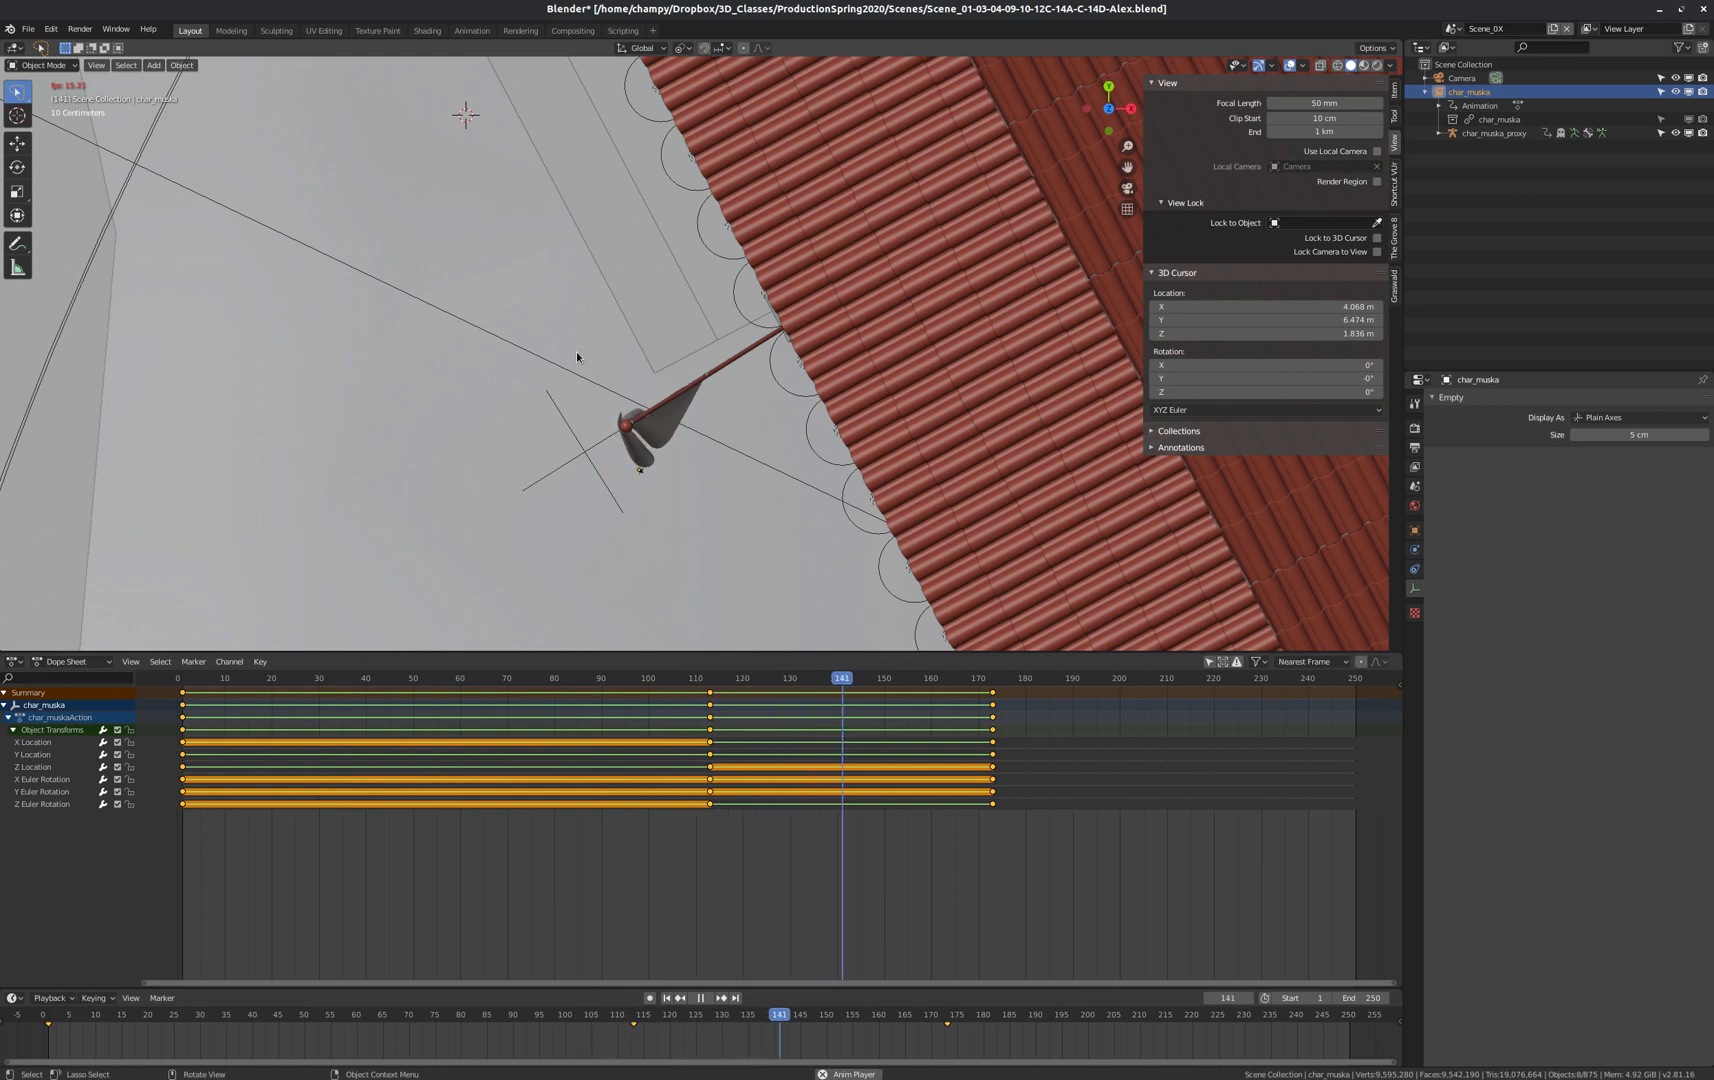
{"action": "left_click", "coordinate": [705, 998]}
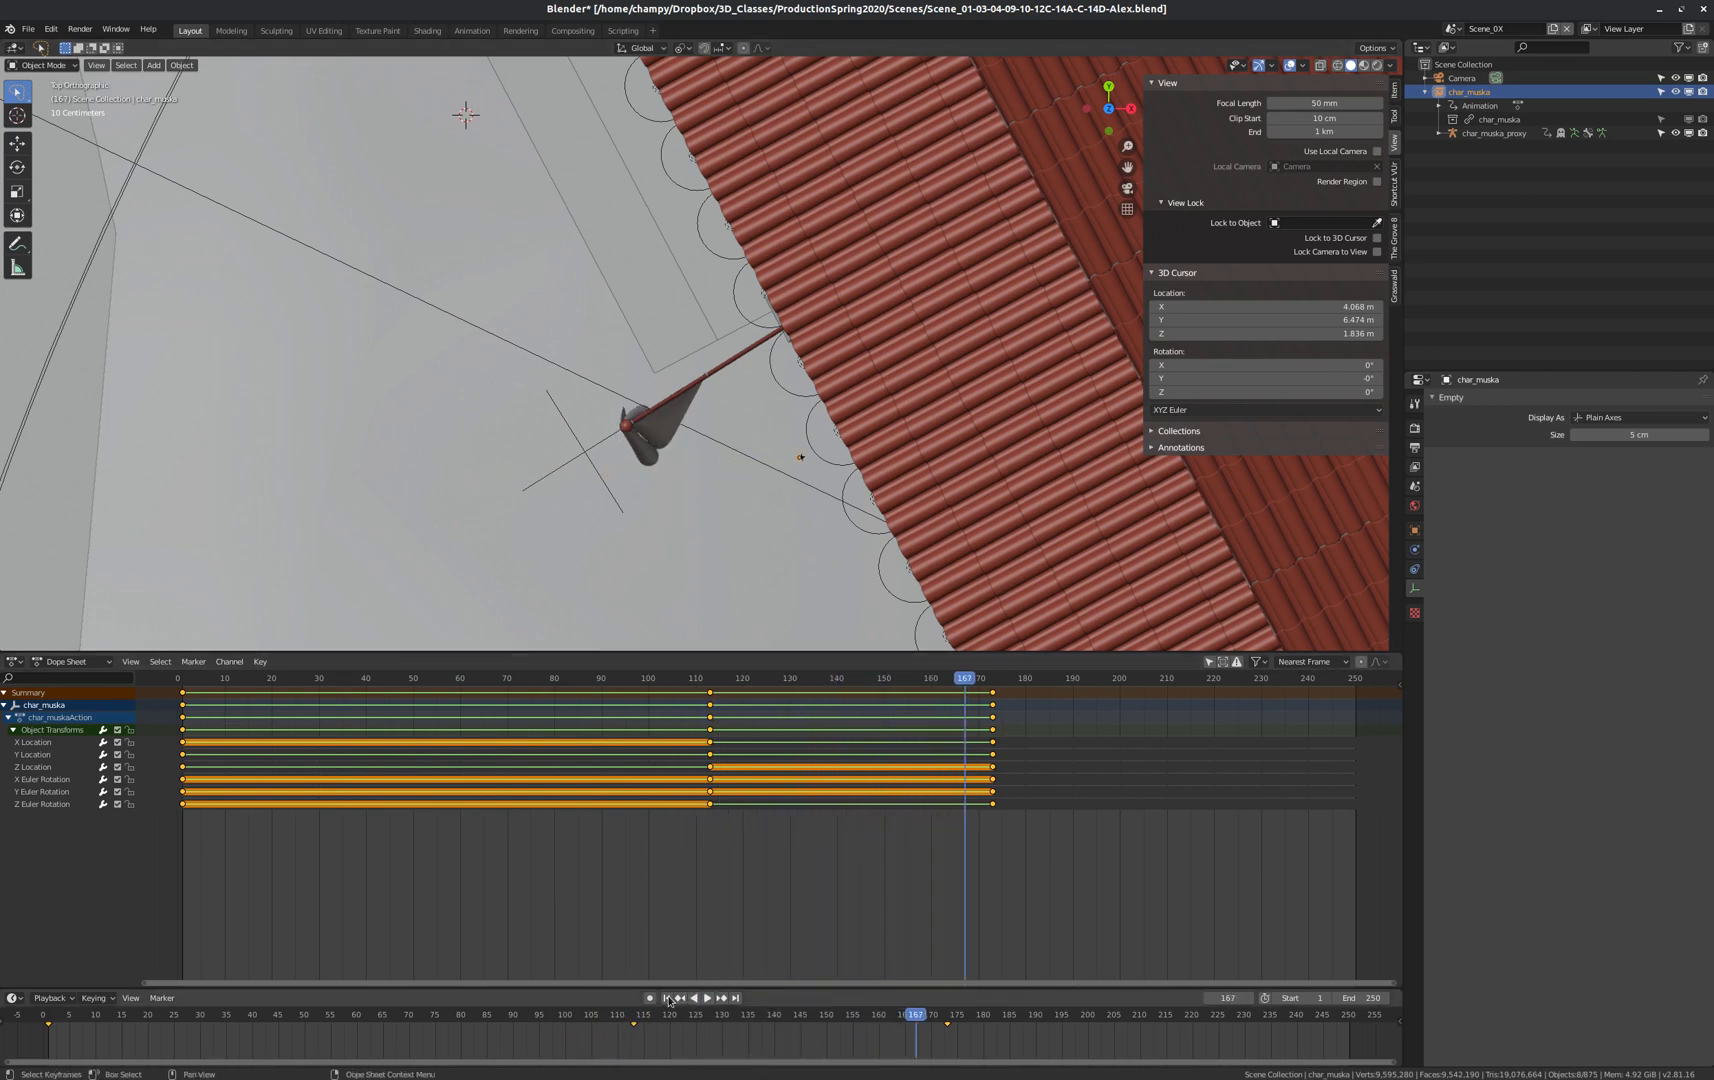
{"action": "left_click", "coordinate": [667, 998]}
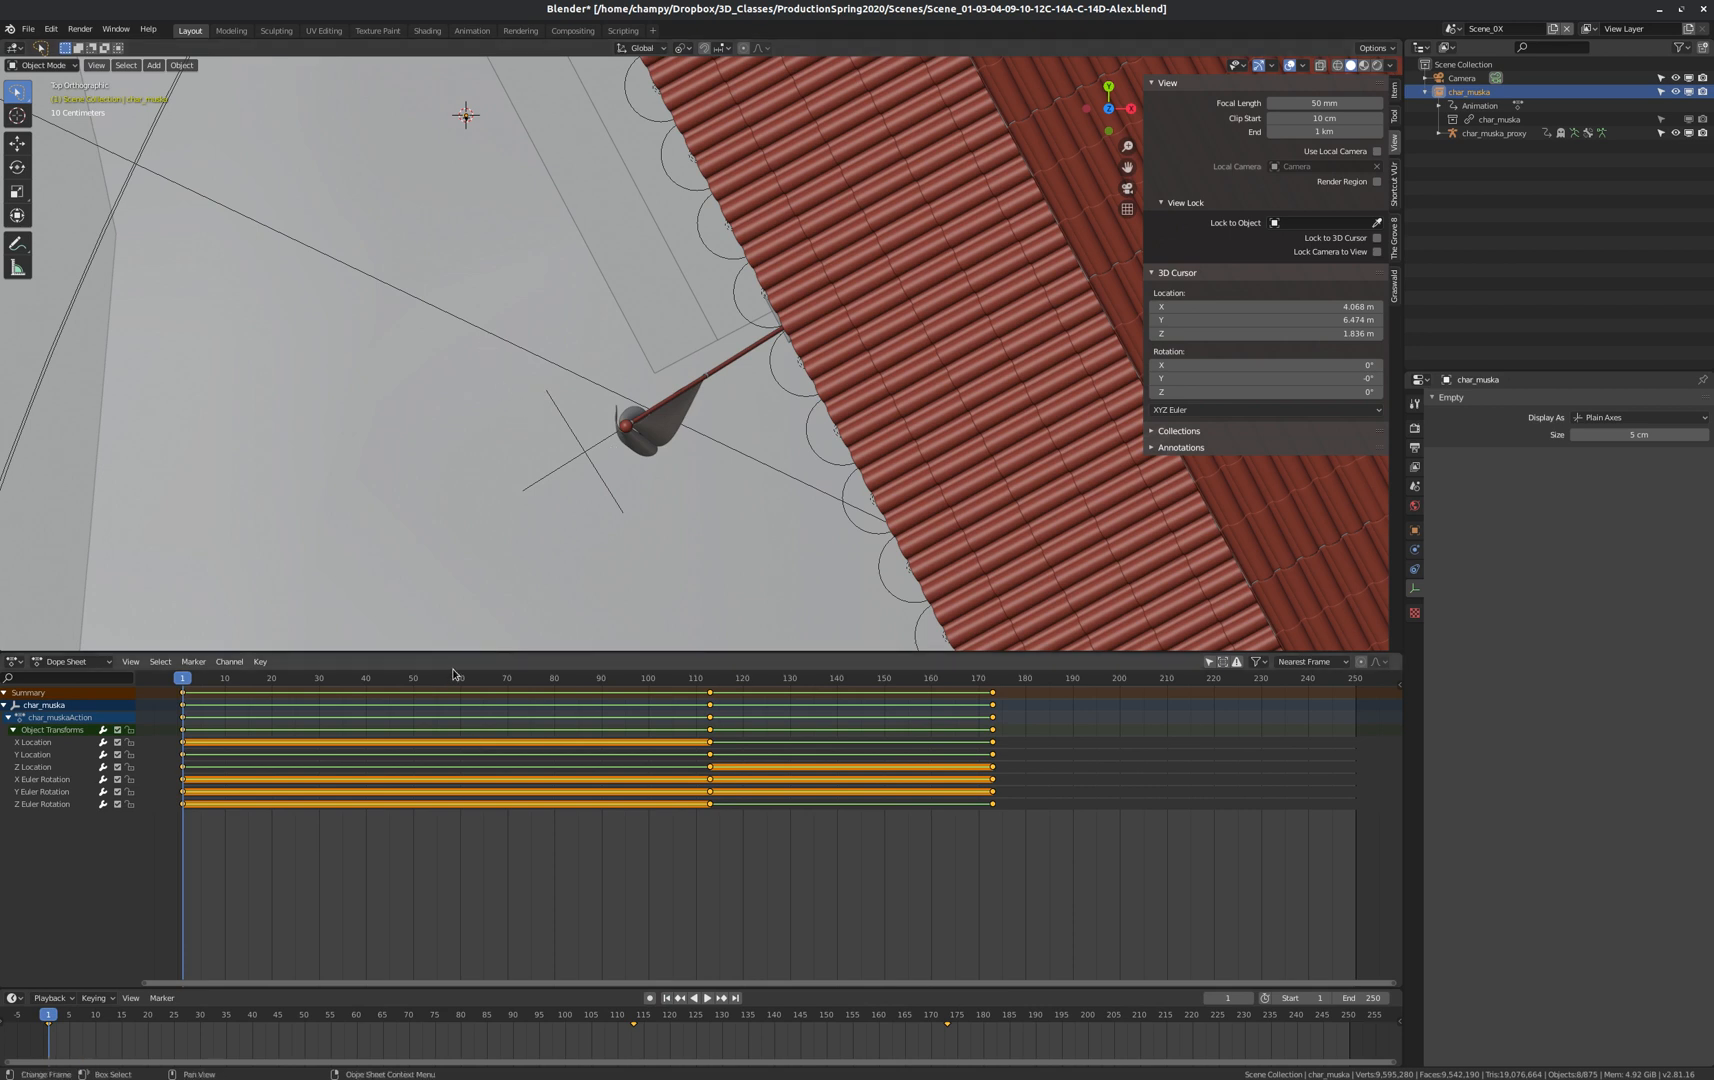
{"action": "left_click_drag", "start_coordinate": [467, 684], "coordinate": [557, 704]}
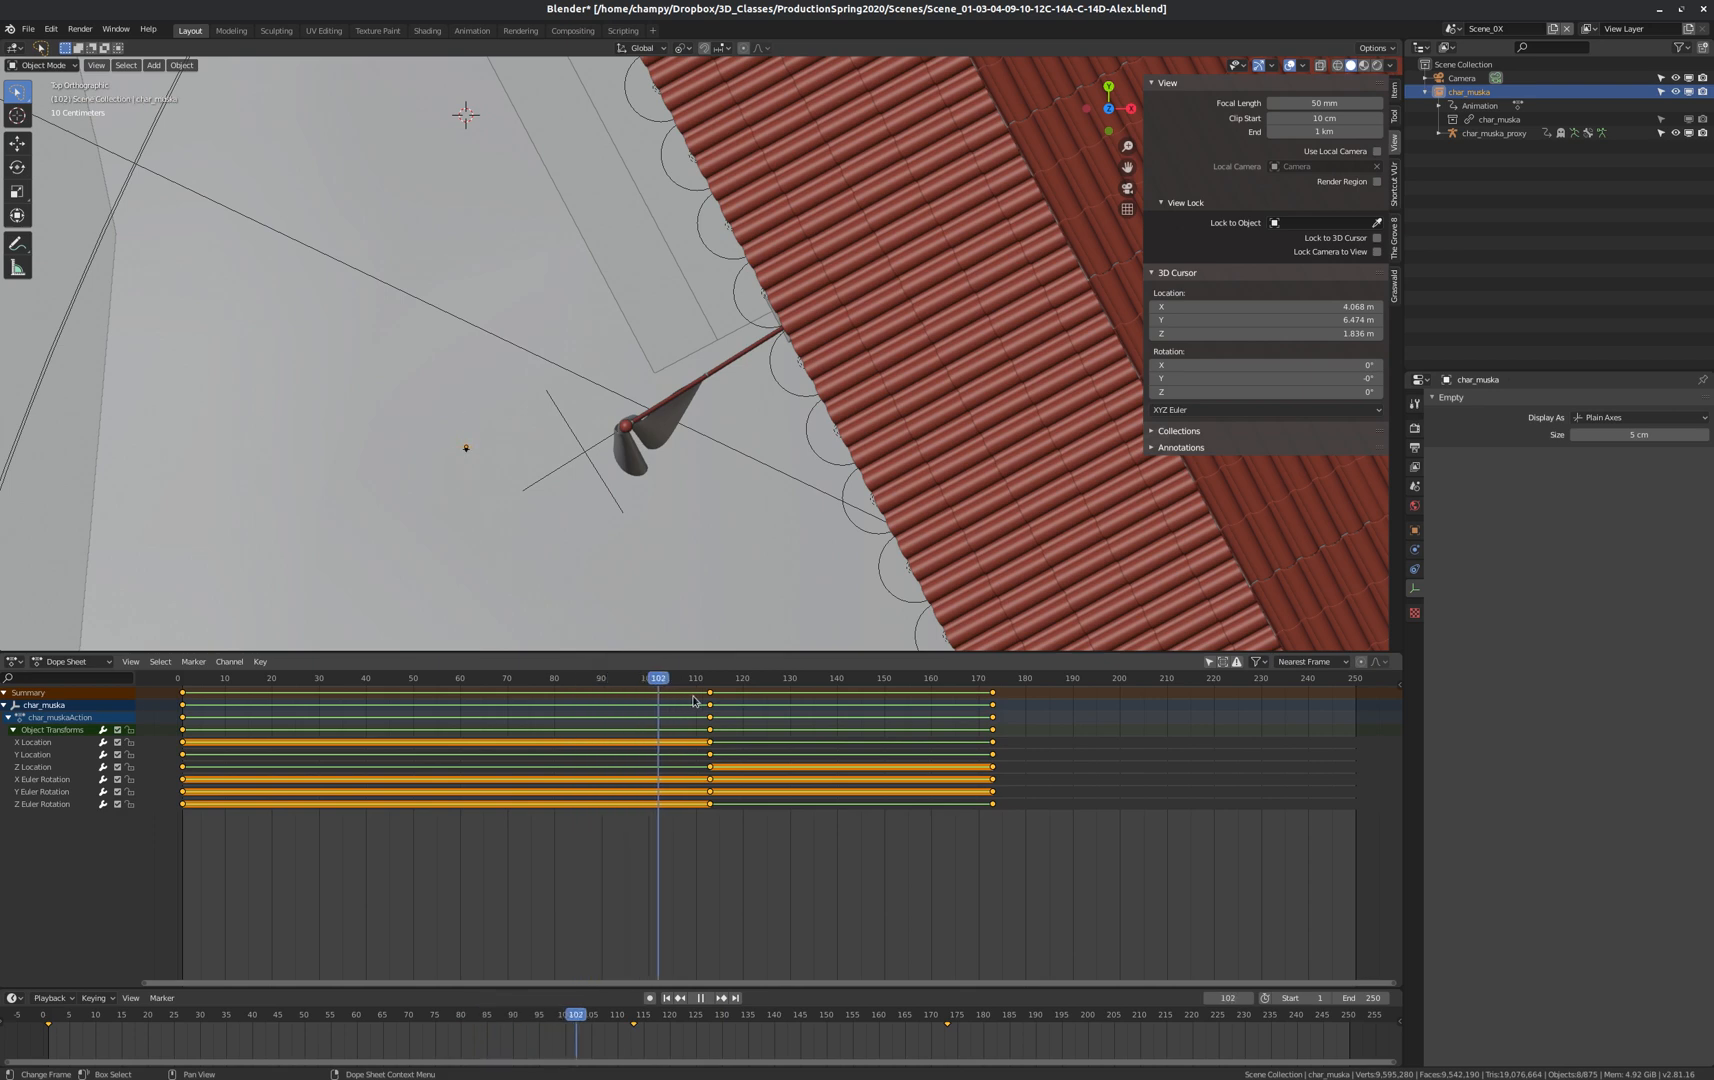
{"action": "key", "text": "space"}
{"action": "scroll", "coordinate": [457, 470], "scroll_direction": "up", "scroll_amount": 6}
{"action": "scroll", "coordinate": [475, 480], "scroll_direction": "up", "scroll_amount": 2}
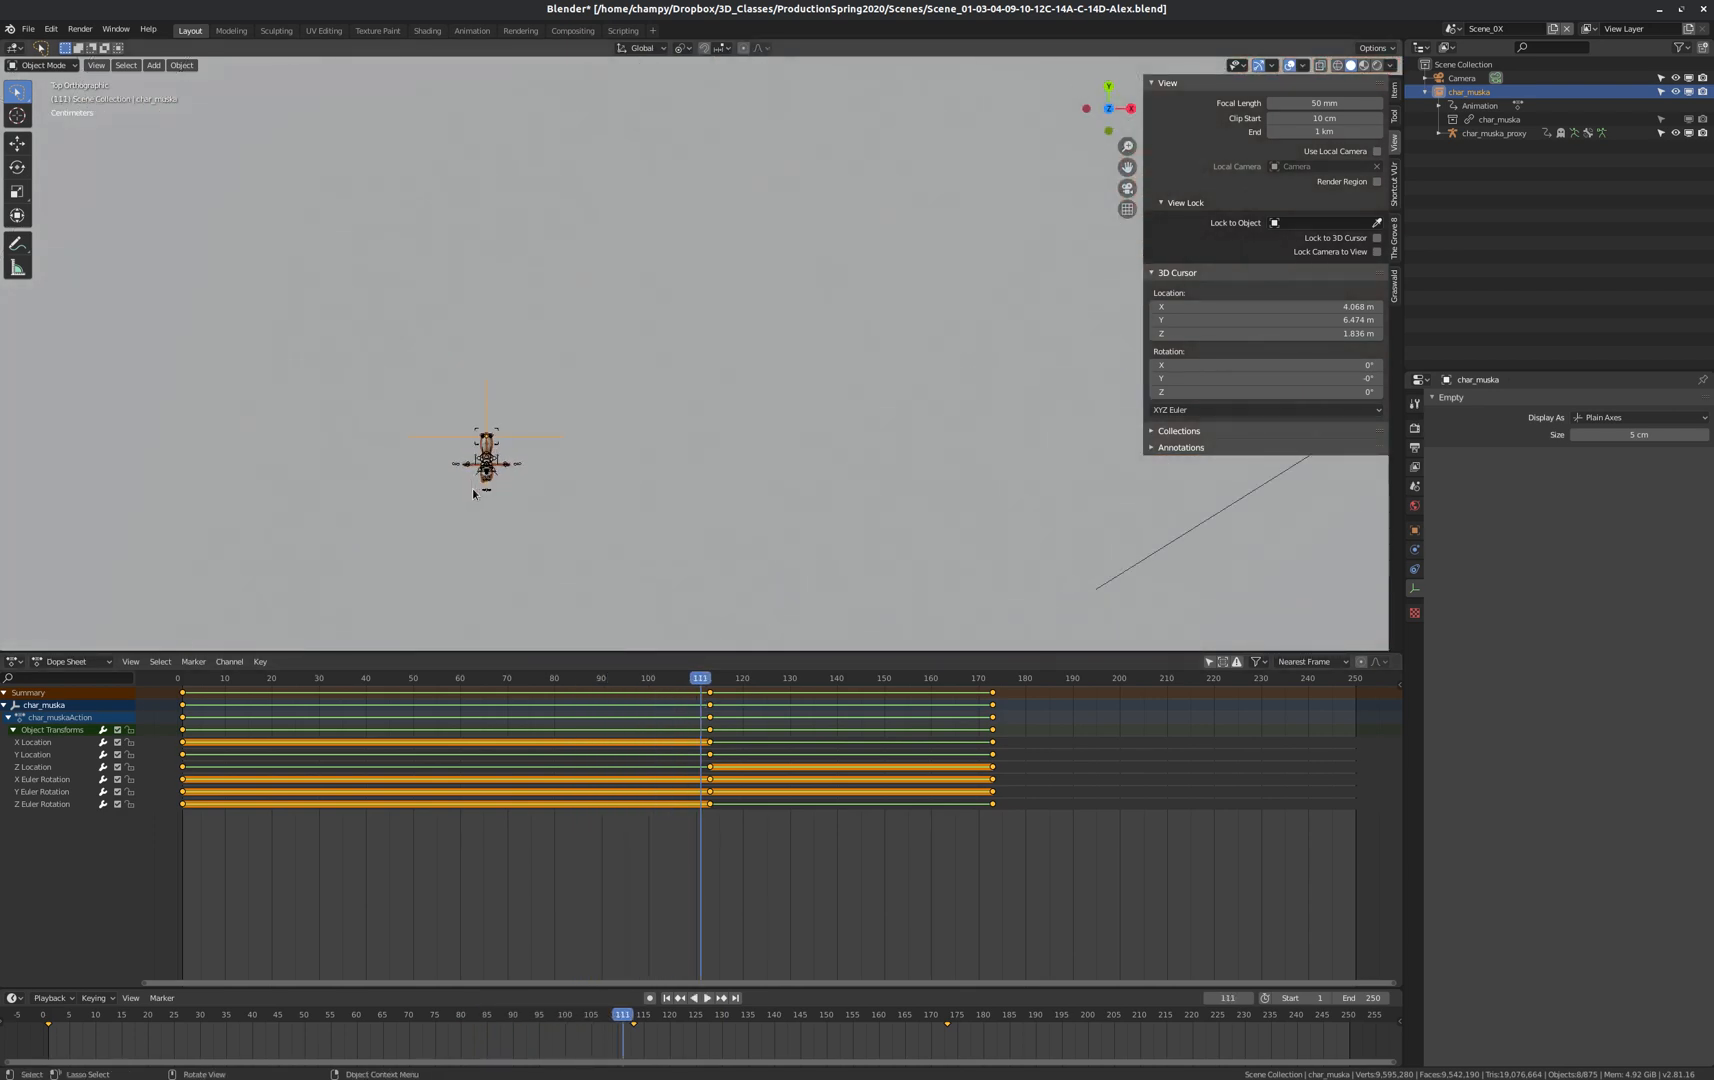
{"action": "scroll", "coordinate": [478, 465], "scroll_direction": "down", "scroll_amount": 8}
{"action": "scroll", "coordinate": [480, 465], "scroll_direction": "up", "scroll_amount": 2}
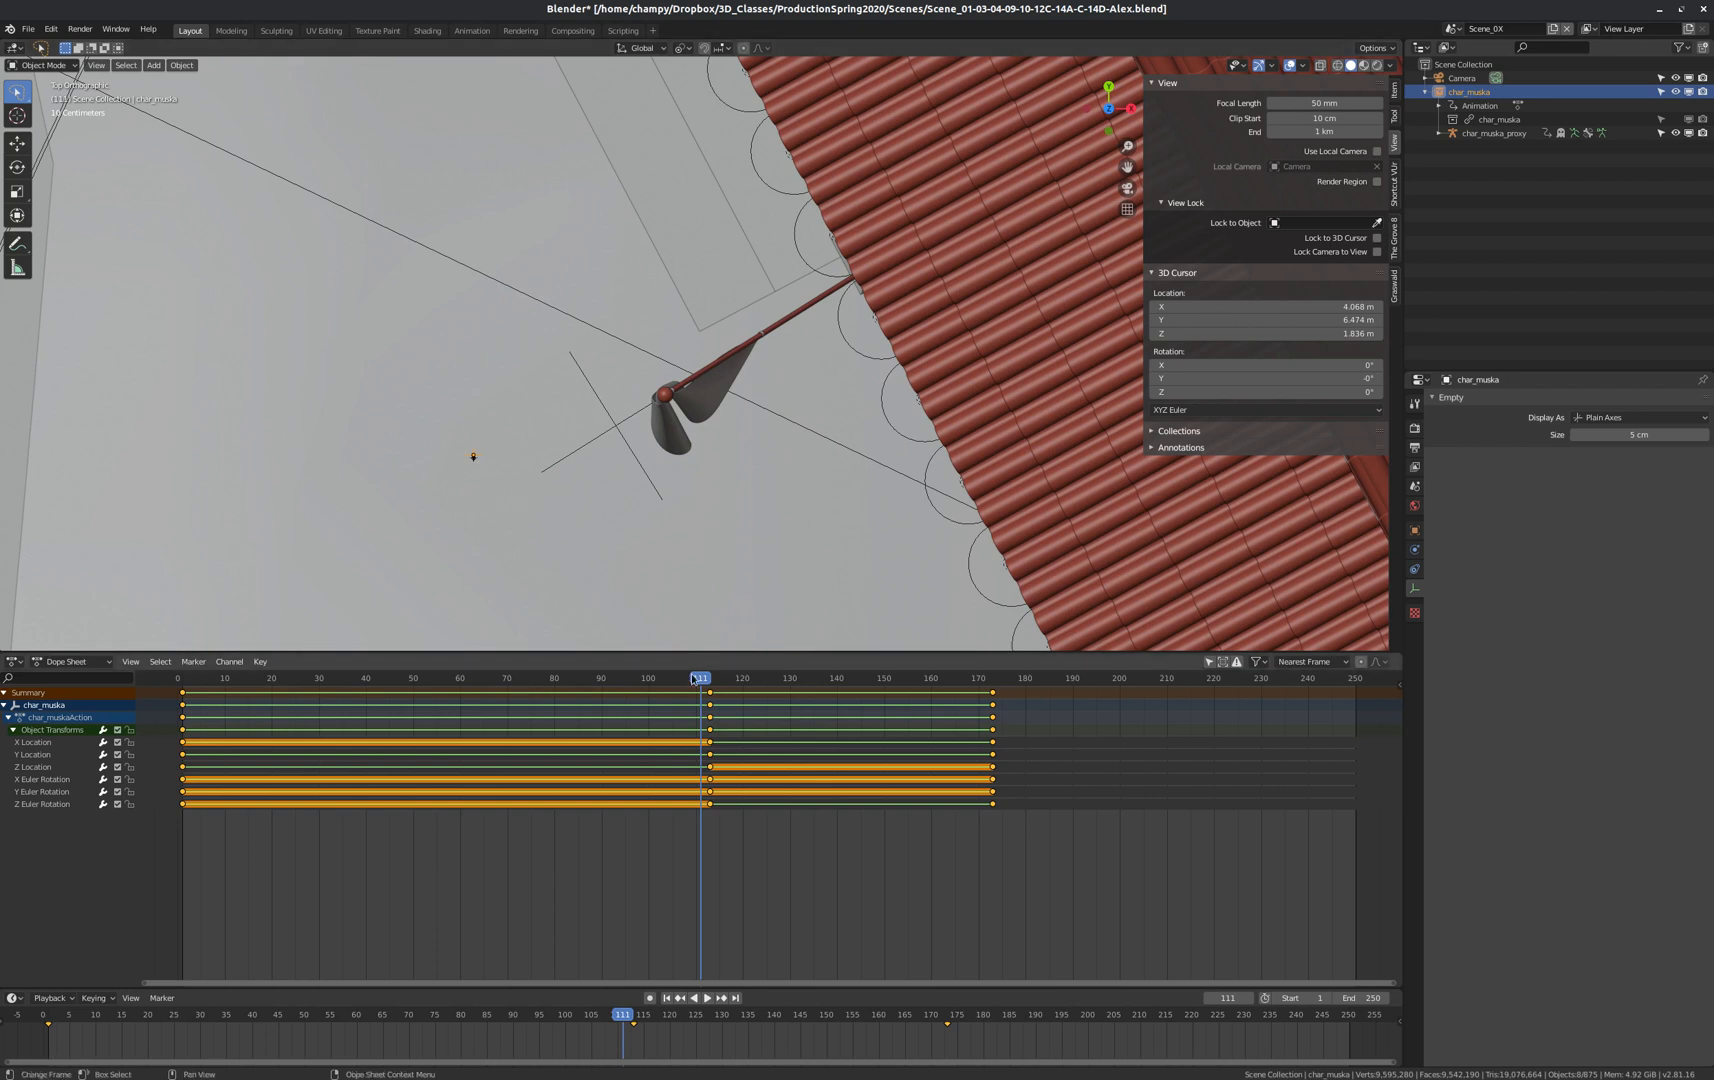
{"action": "left_click_drag", "start_coordinate": [700, 682], "coordinate": [531, 682]}
{"action": "key", "text": "space"}
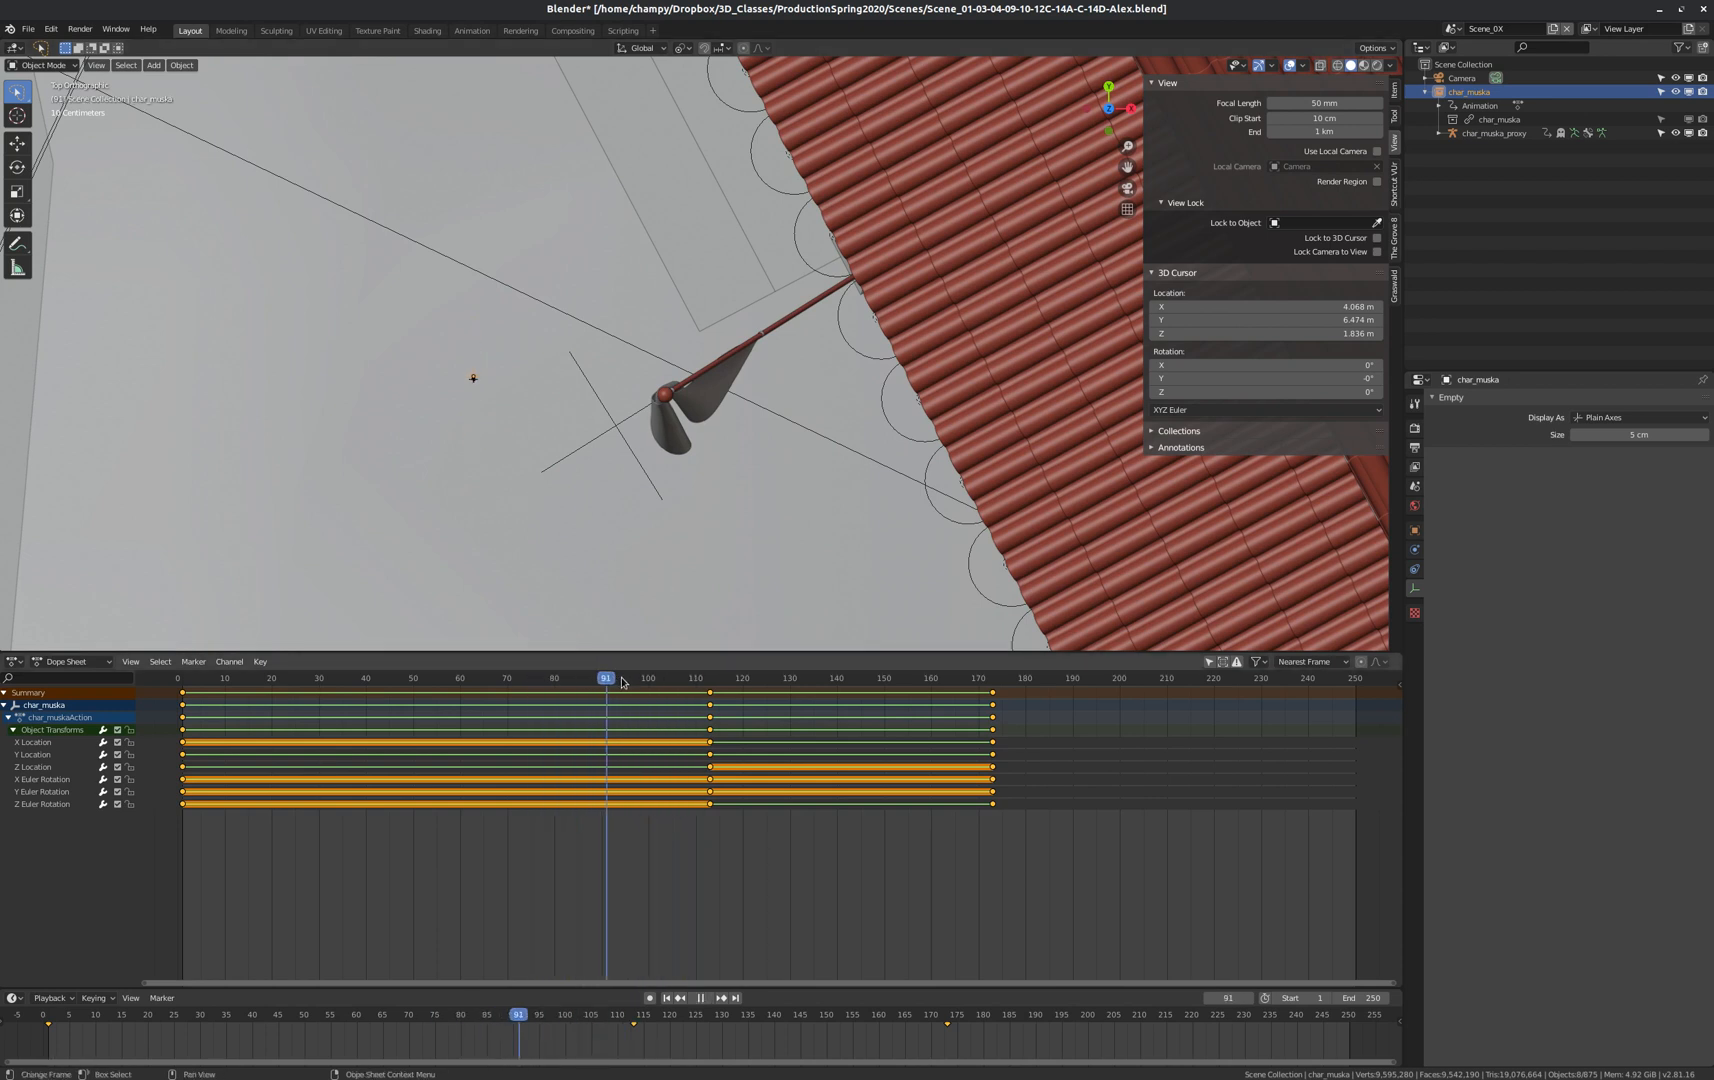
{"action": "left_click_drag", "start_coordinate": [663, 684], "coordinate": [557, 686]}
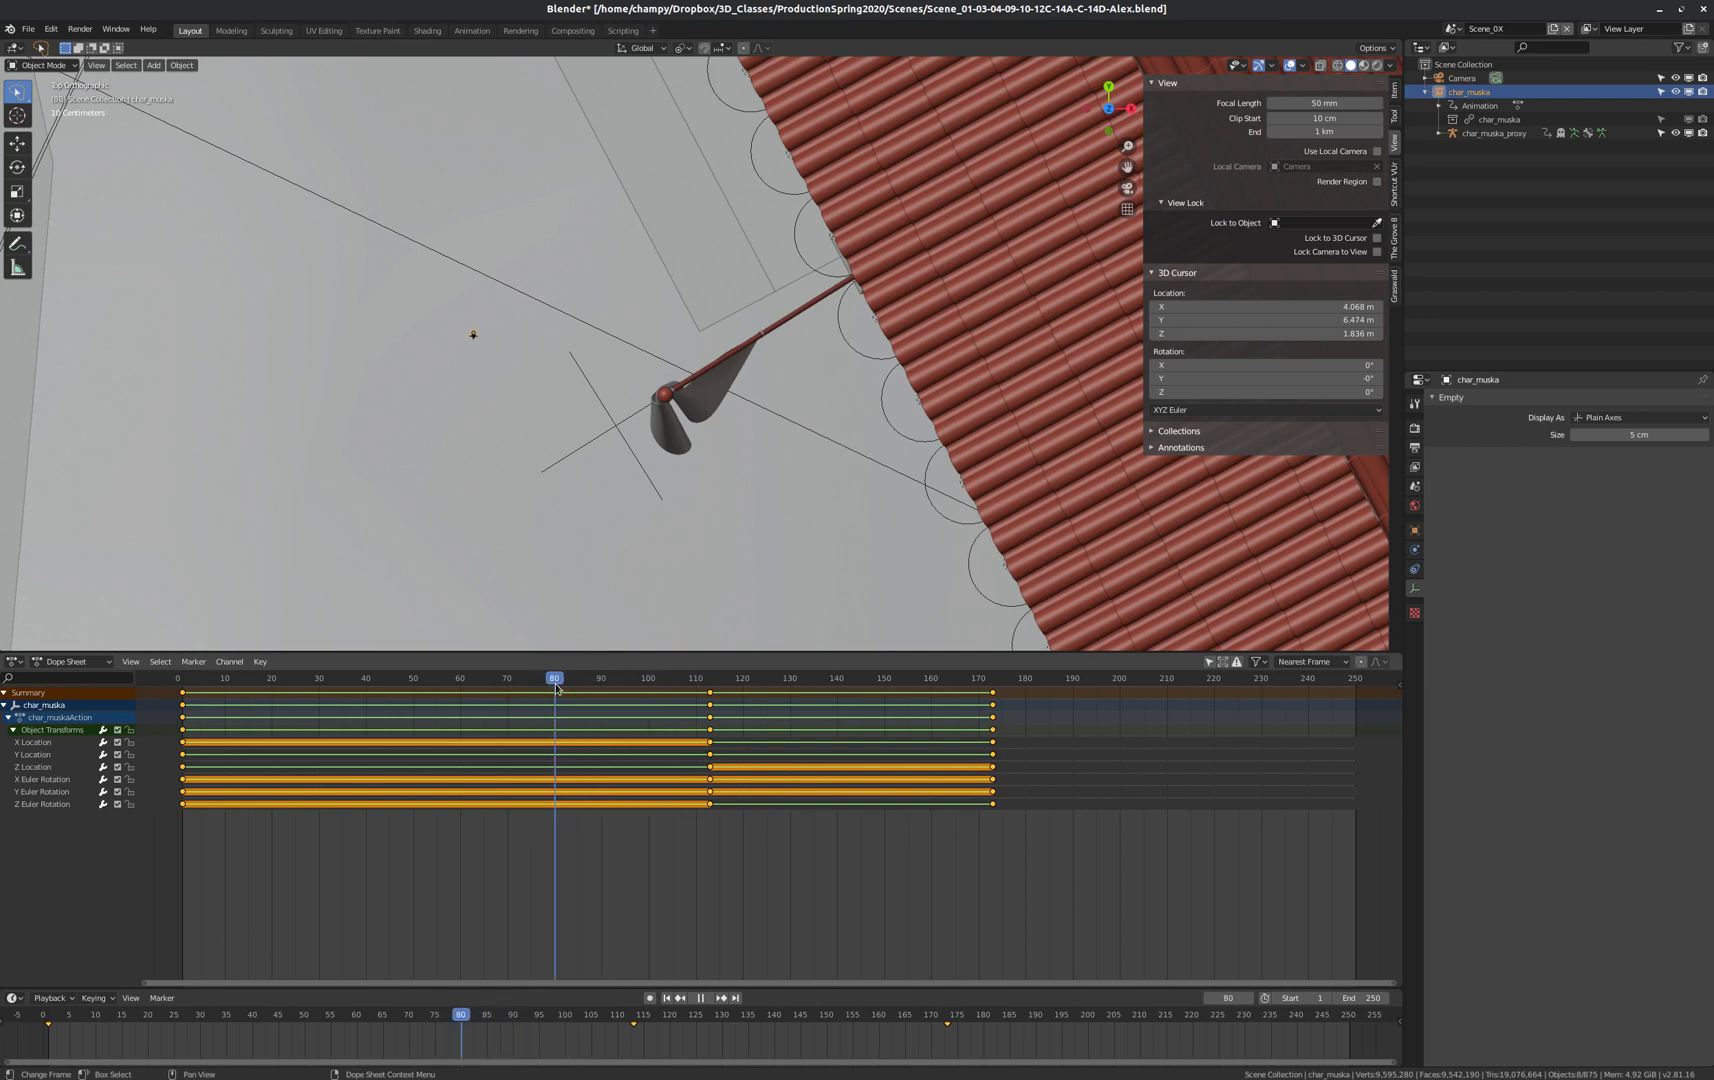
Move the Z Euler Rotation keyframe at frame 113 back to about frame 44 so the turn starts earlier.
{"action": "left_click", "coordinate": [709, 805]}
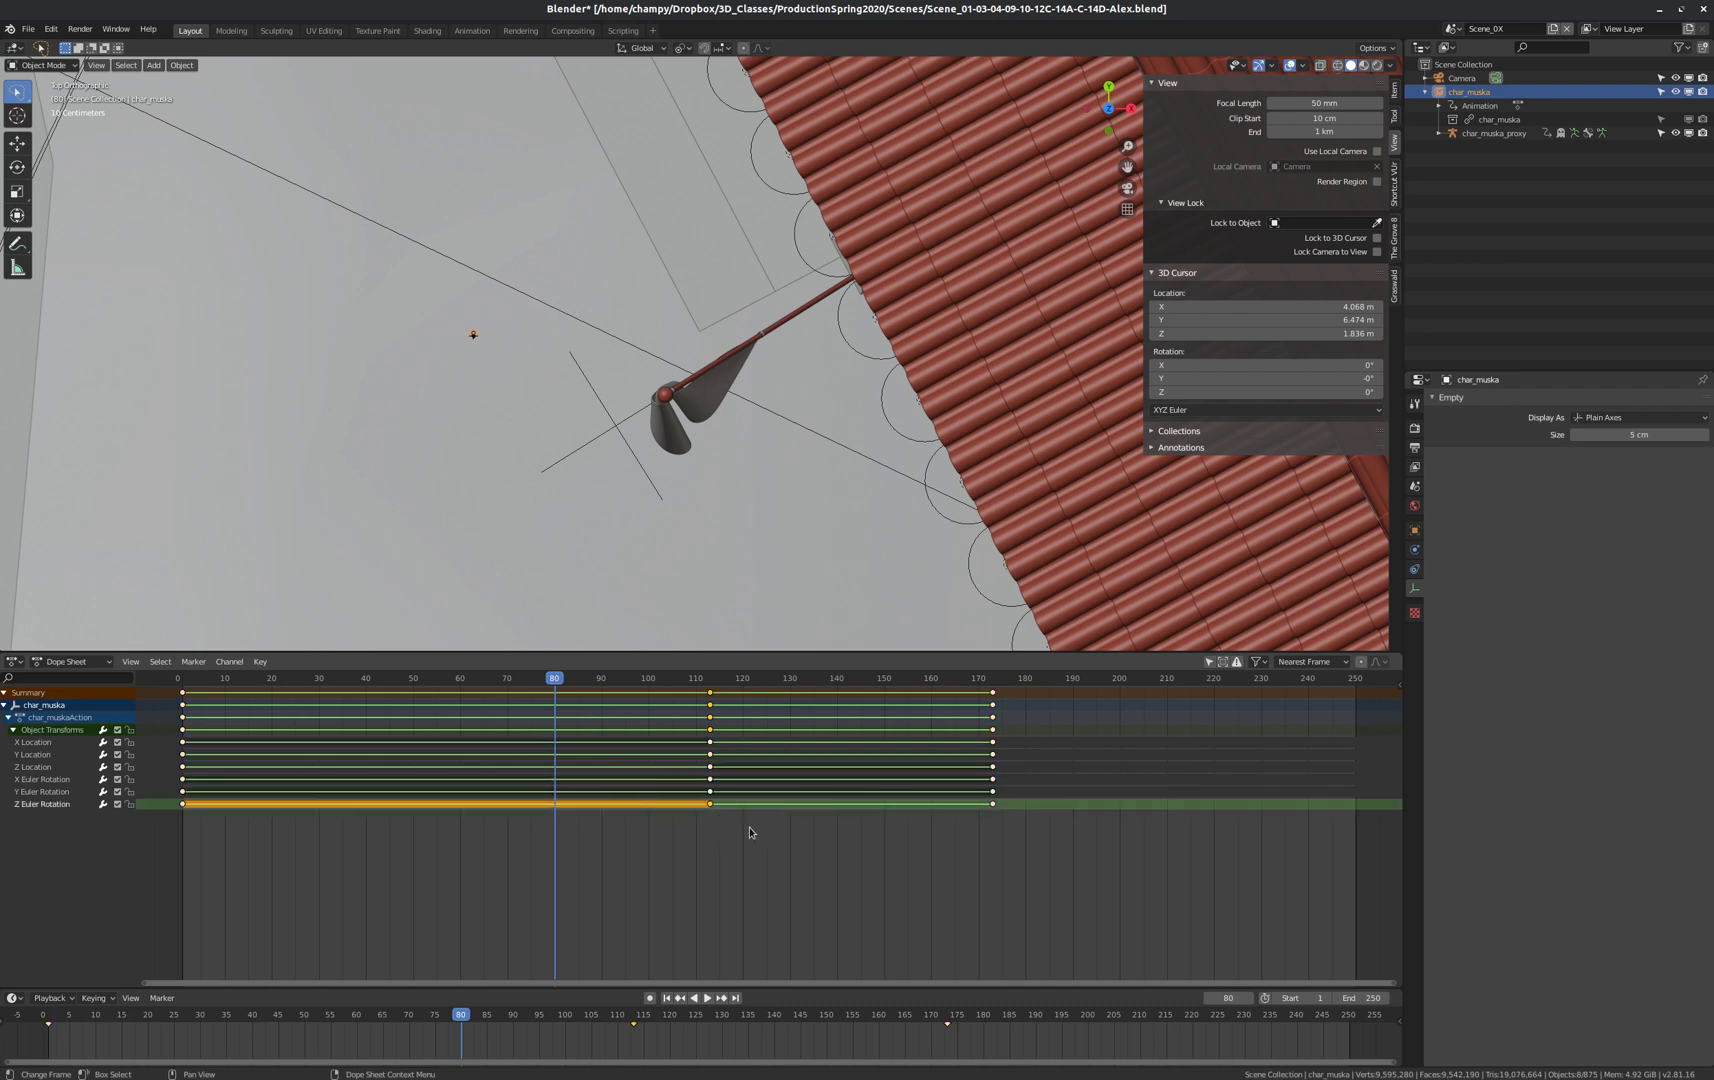
{"action": "key", "text": "g"}
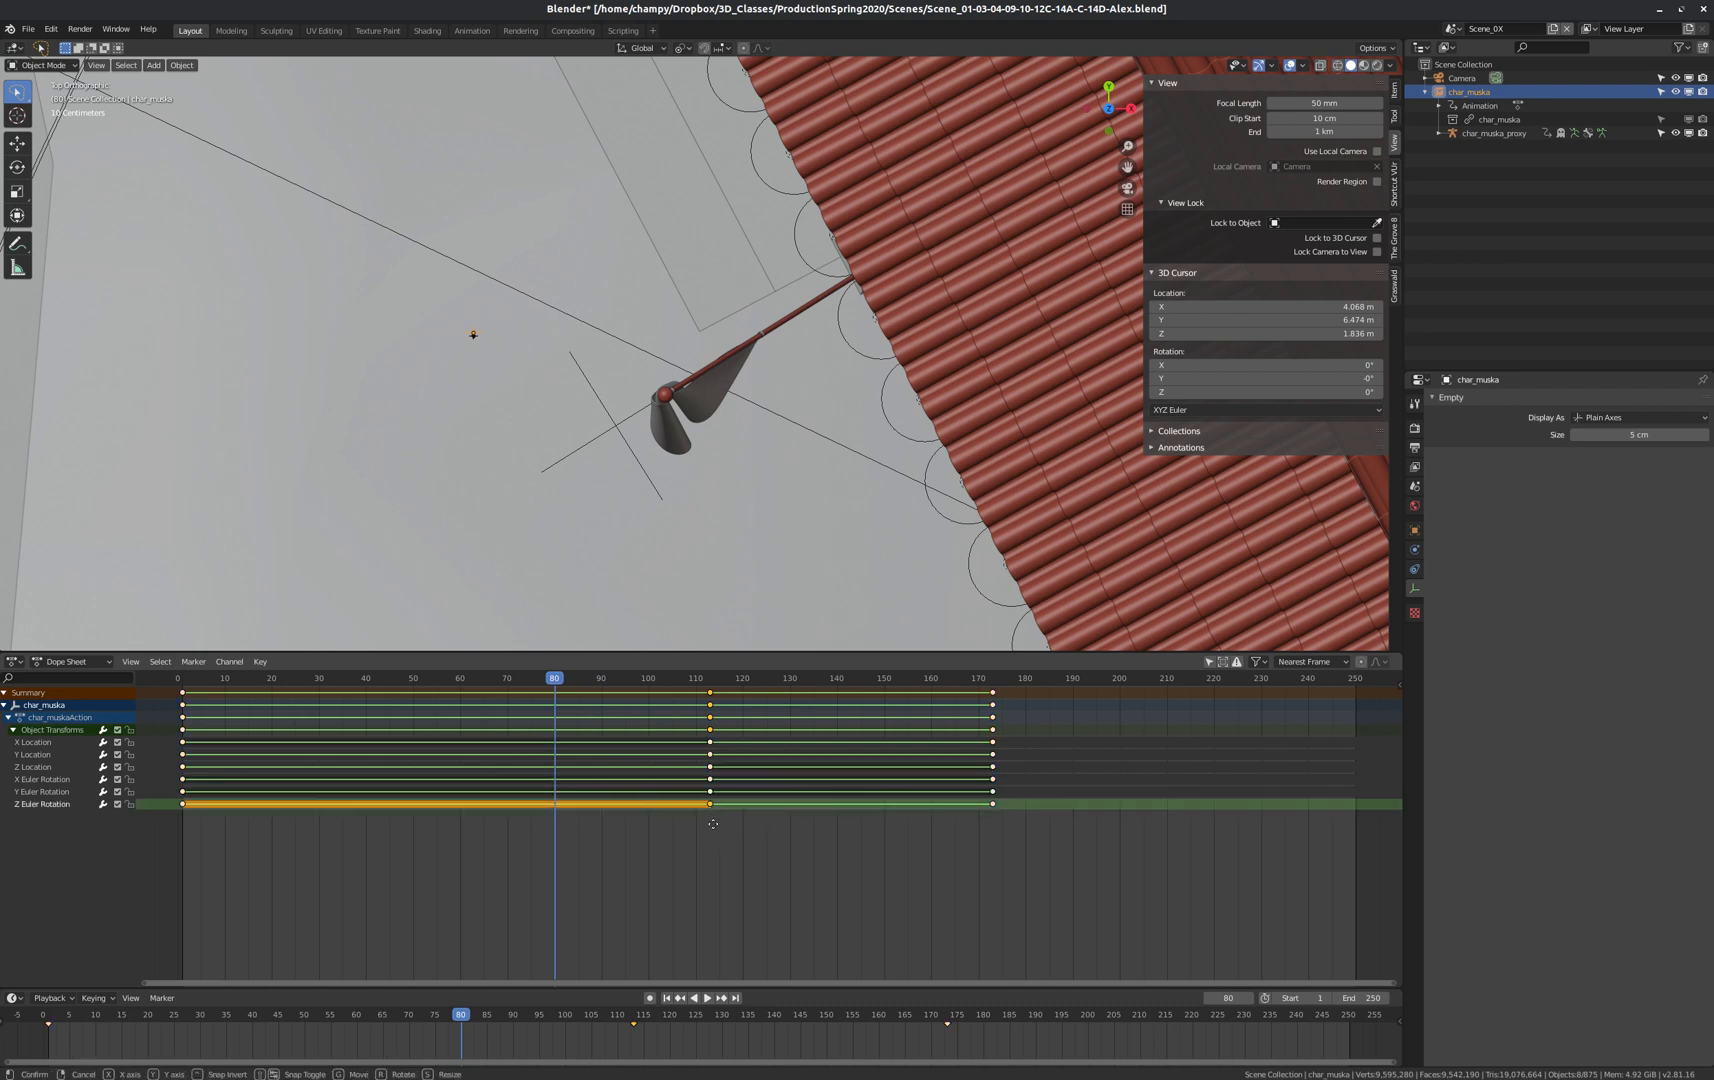
{"action": "left_click", "coordinate": [549, 826]}
{"action": "key", "text": "space"}
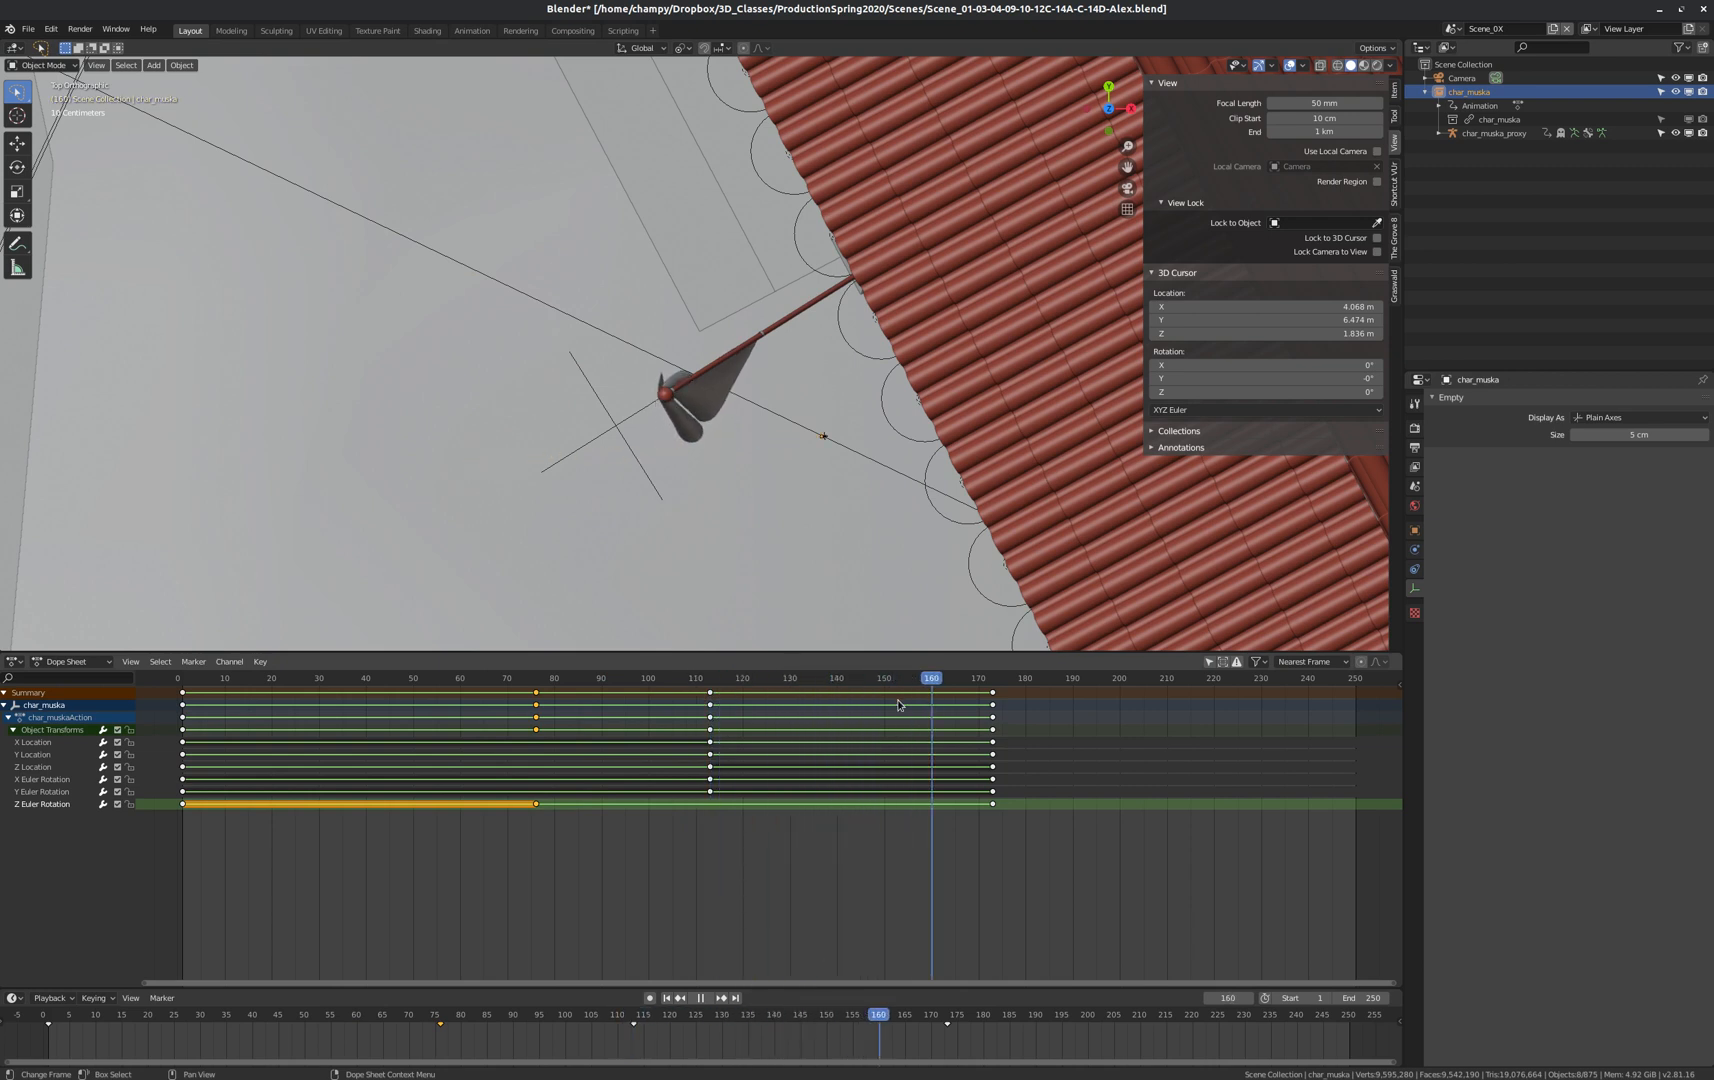
{"action": "left_click_drag", "start_coordinate": [899, 702], "coordinate": [562, 703]}
{"action": "key", "text": "g"}
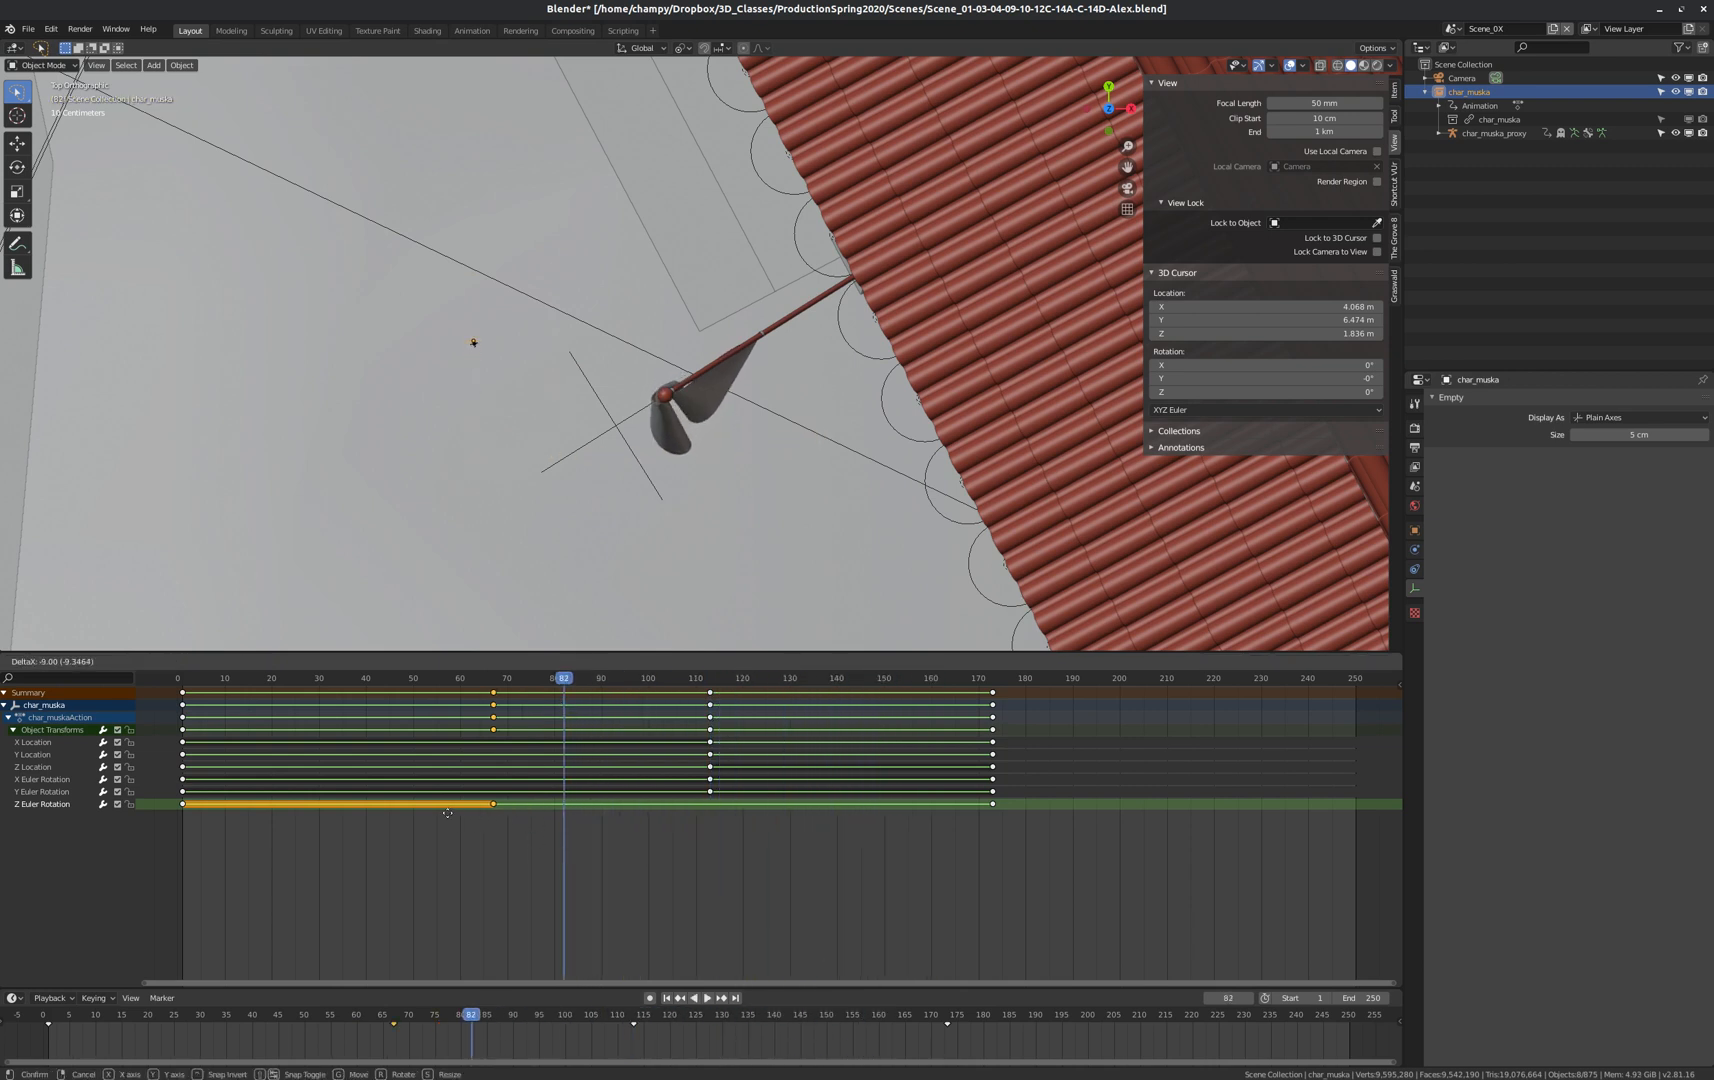
{"action": "left_click", "coordinate": [360, 808]}
Scrub and play the animation in the top view to check the character's turn between frame 44 and the flag.
{"action": "left_click_drag", "start_coordinate": [249, 676], "coordinate": [366, 678]}
{"action": "scroll", "coordinate": [488, 236], "scroll_direction": "up", "scroll_amount": 4}
{"action": "scroll", "coordinate": [467, 197], "scroll_direction": "down", "scroll_amount": 1}
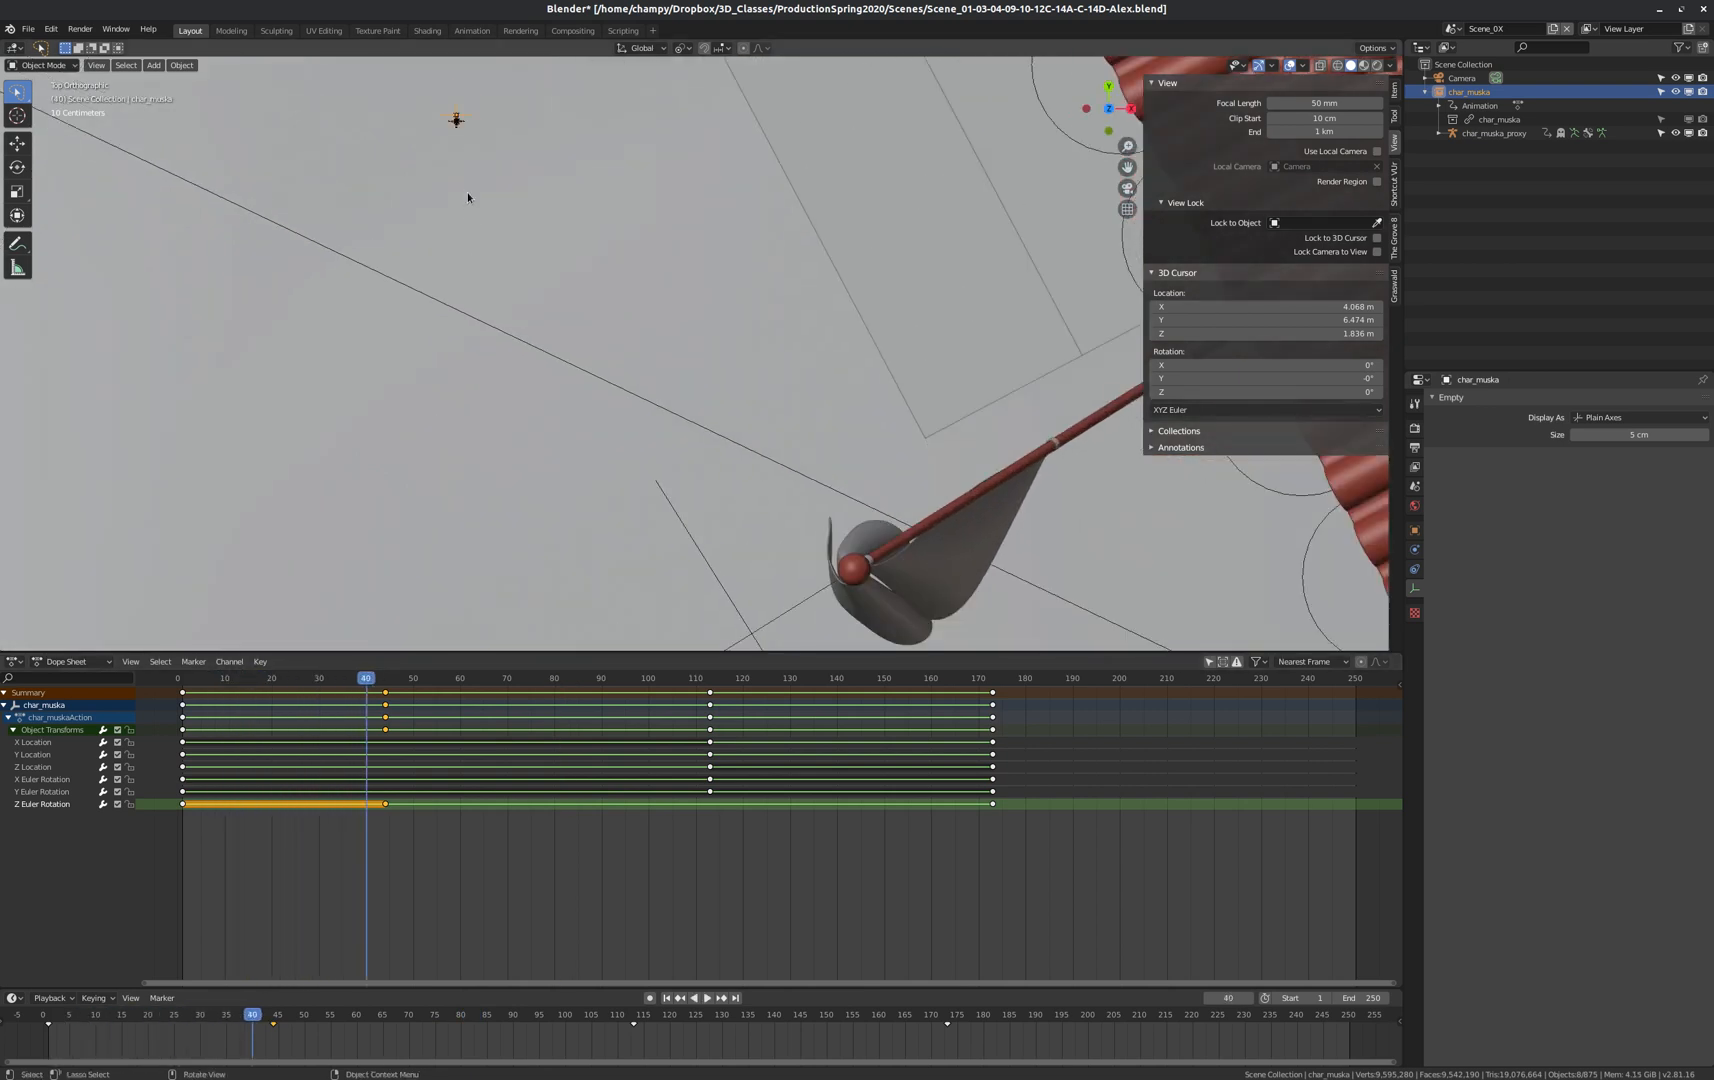
{"action": "key", "text": "space"}
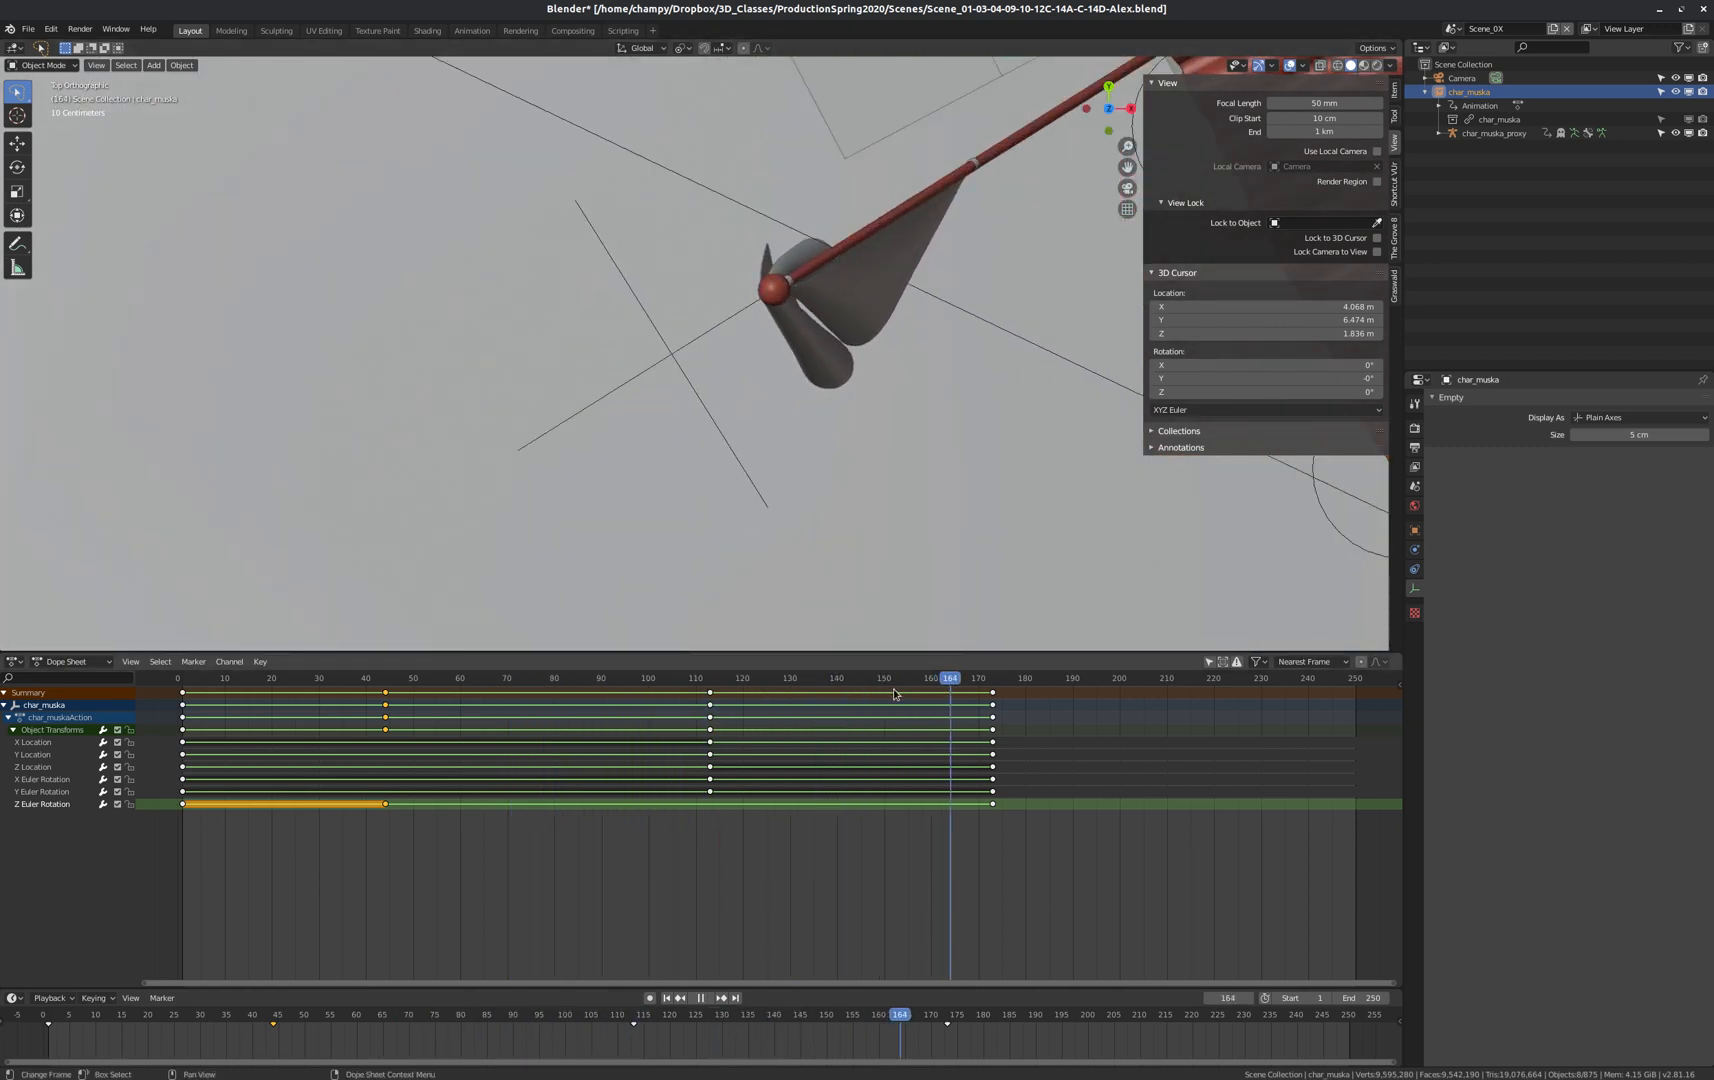
{"action": "left_click", "coordinate": [800, 686]}
{"action": "left_click_drag", "start_coordinate": [800, 686], "coordinate": [625, 693]}
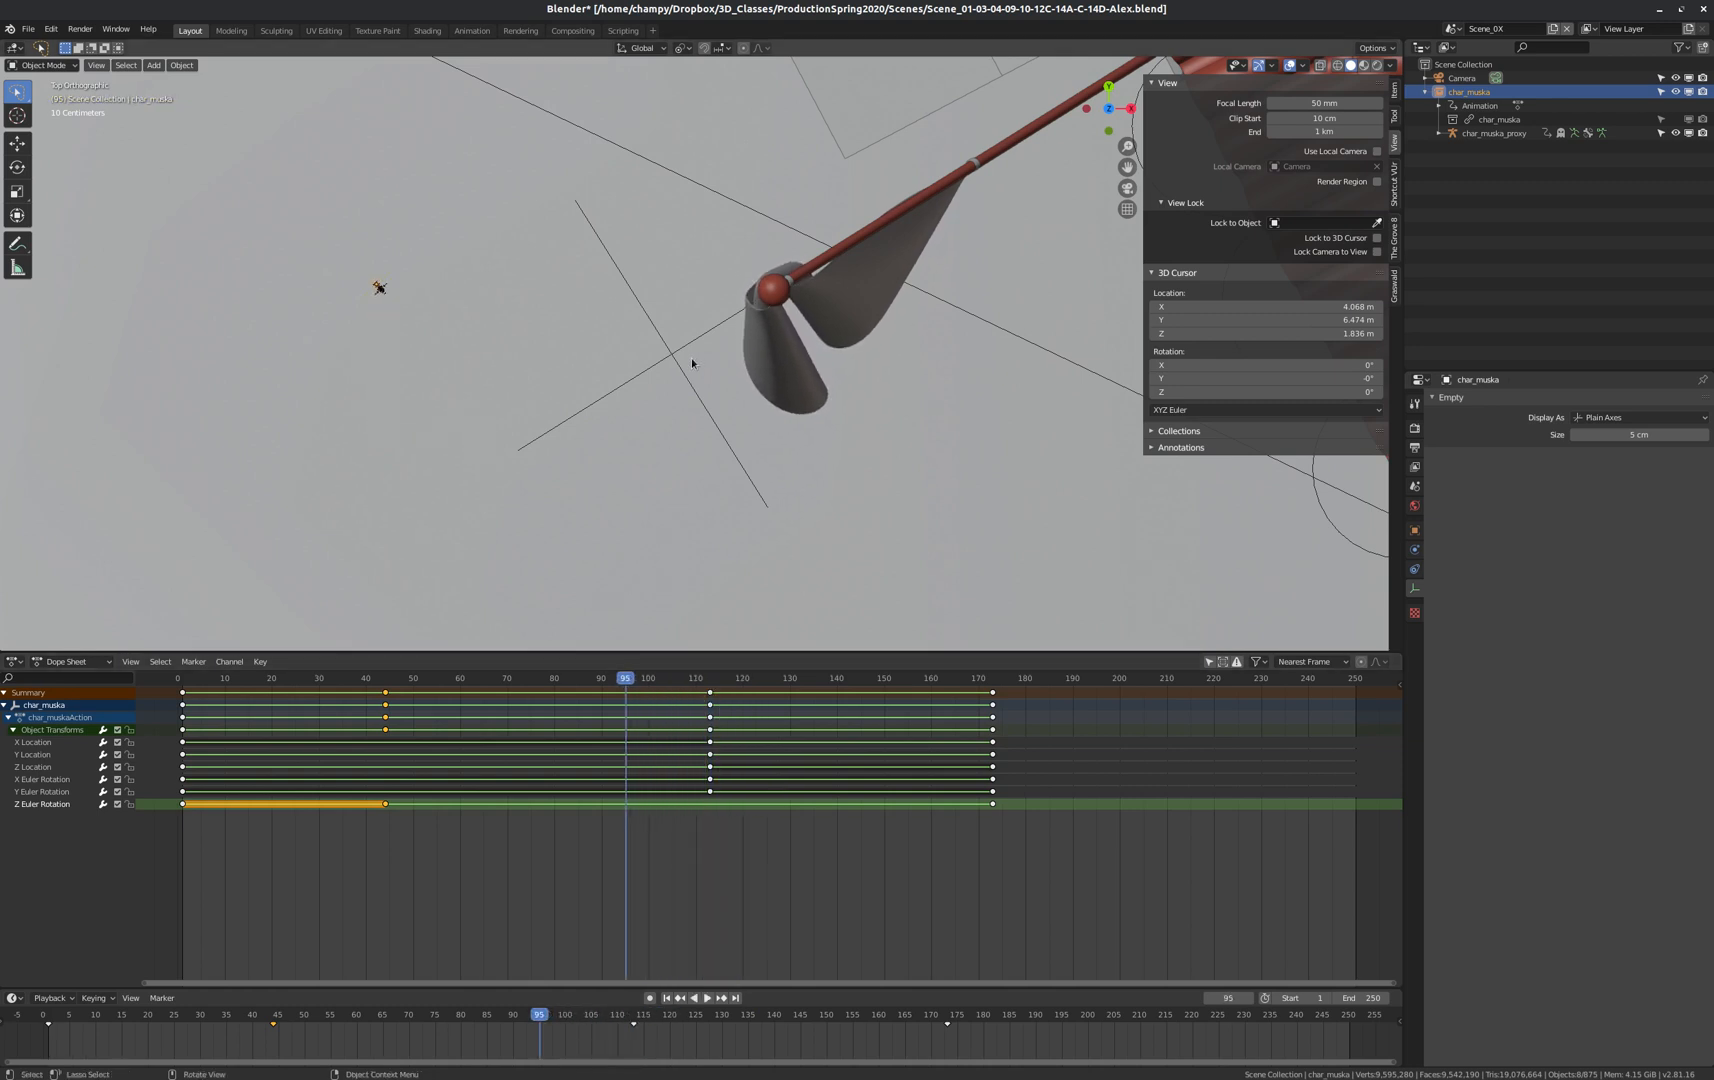
{"action": "scroll", "coordinate": [692, 363], "scroll_direction": "down", "scroll_amount": 8}
{"action": "scroll", "coordinate": [661, 257], "scroll_direction": "up", "scroll_amount": 5}
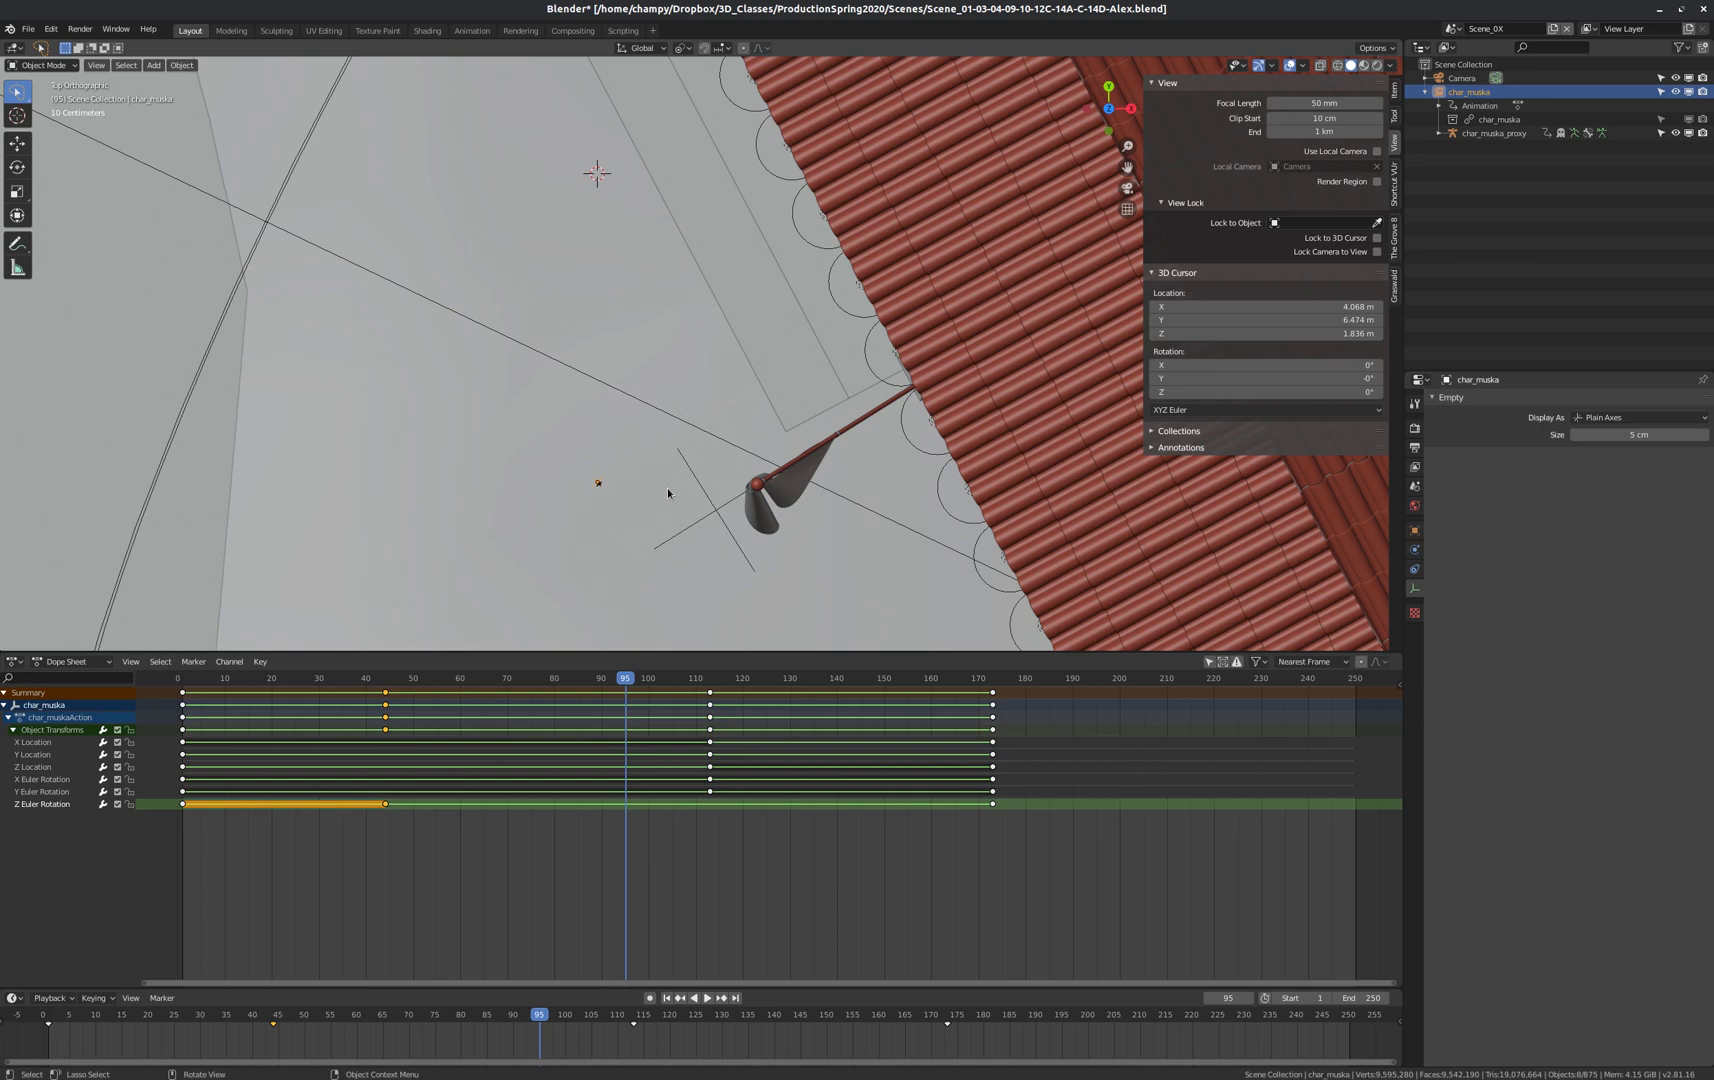
Play the animation from an angled view of the porch to review the flight past the flag towards the house.
{"action": "middle_click_drag", "start_coordinate": [607, 498], "coordinate": [645, 345]}
{"action": "key", "text": "space"}
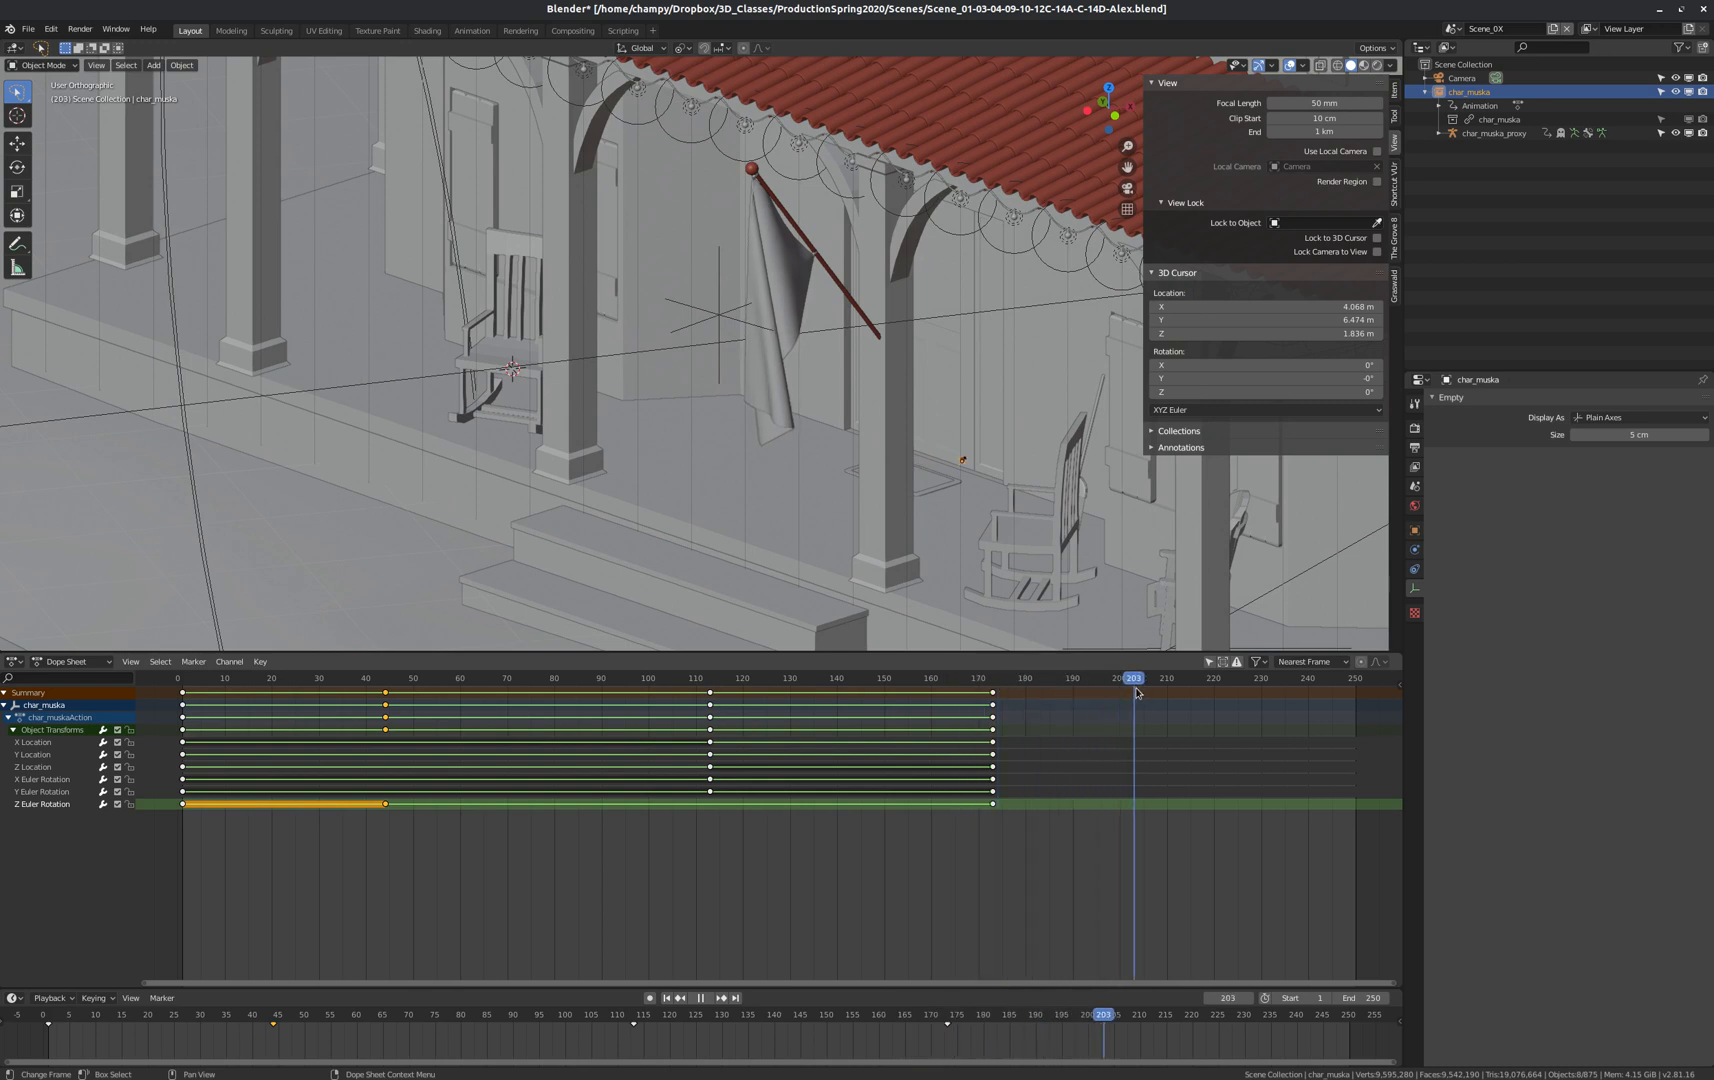
{"action": "mouse_move", "coordinate": [1147, 690]}
{"action": "left_mouse_down"}
{"action": "mouse_move", "coordinate": [1175, 694]}
{"action": "mouse_move", "coordinate": [1158, 697]}
{"action": "left_mouse_up"}
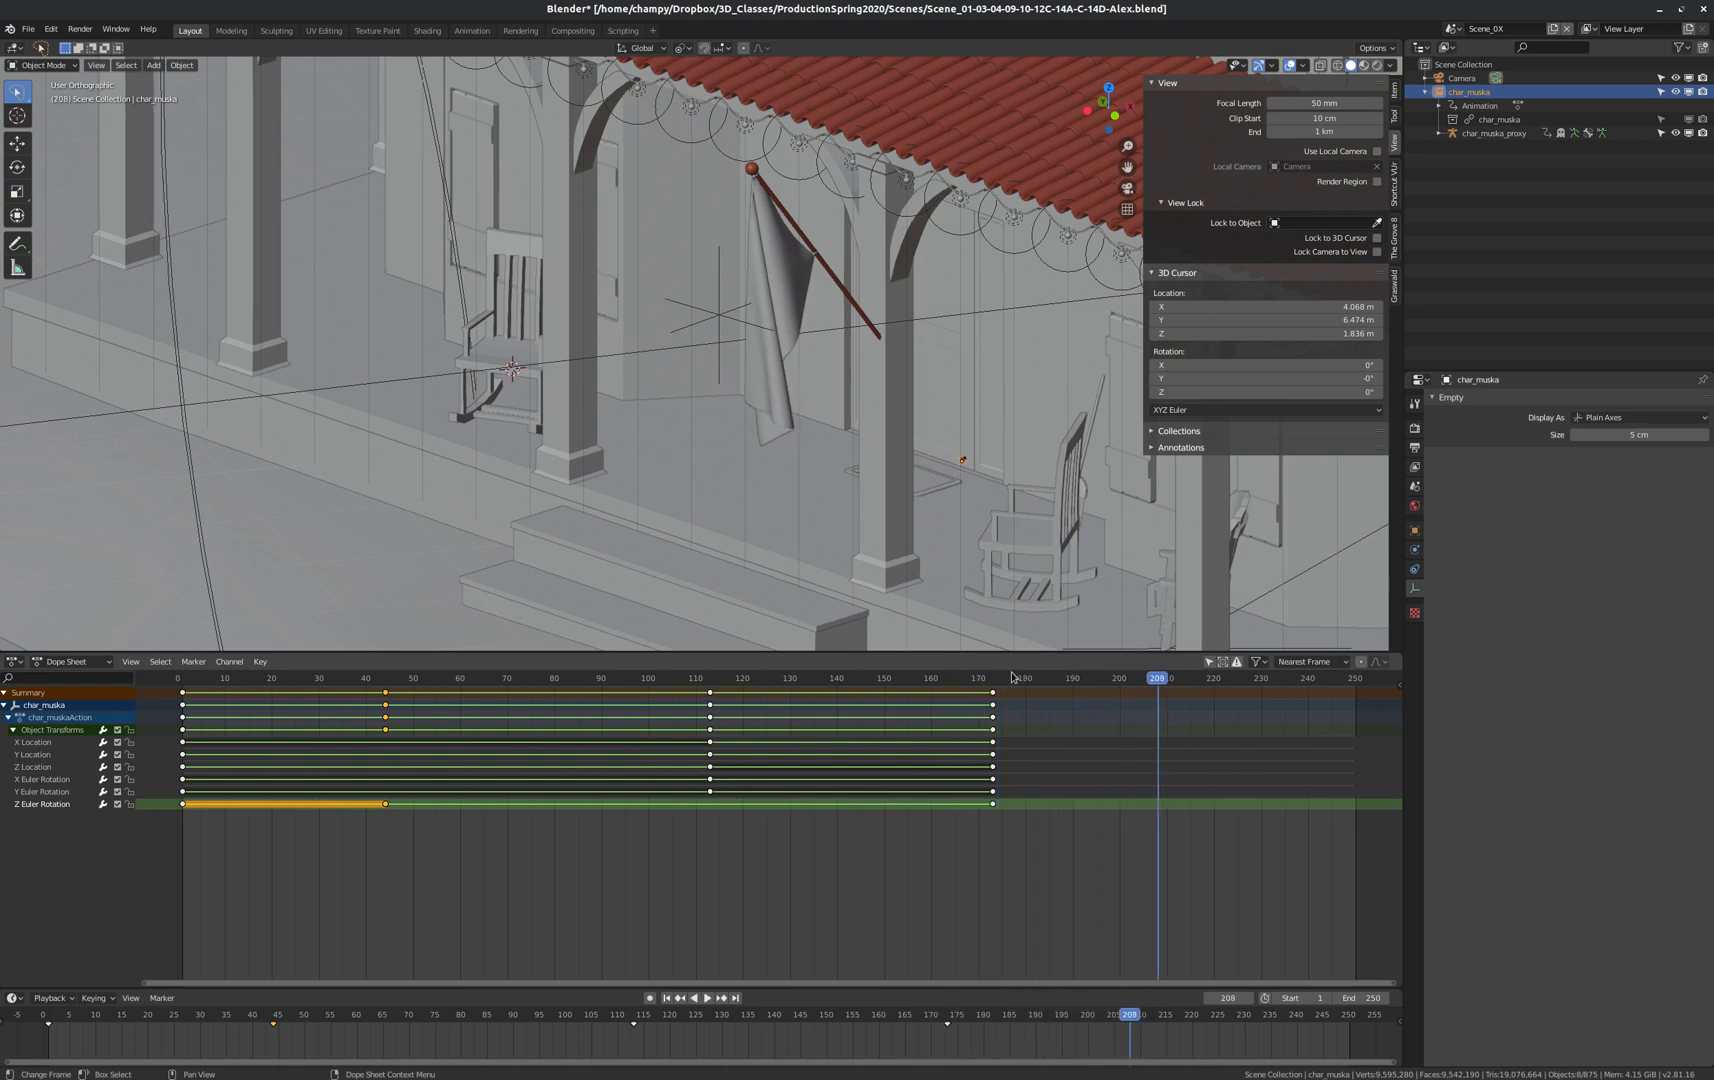
{"action": "left_click", "coordinate": [201, 683]}
{"action": "key", "text": "space"}
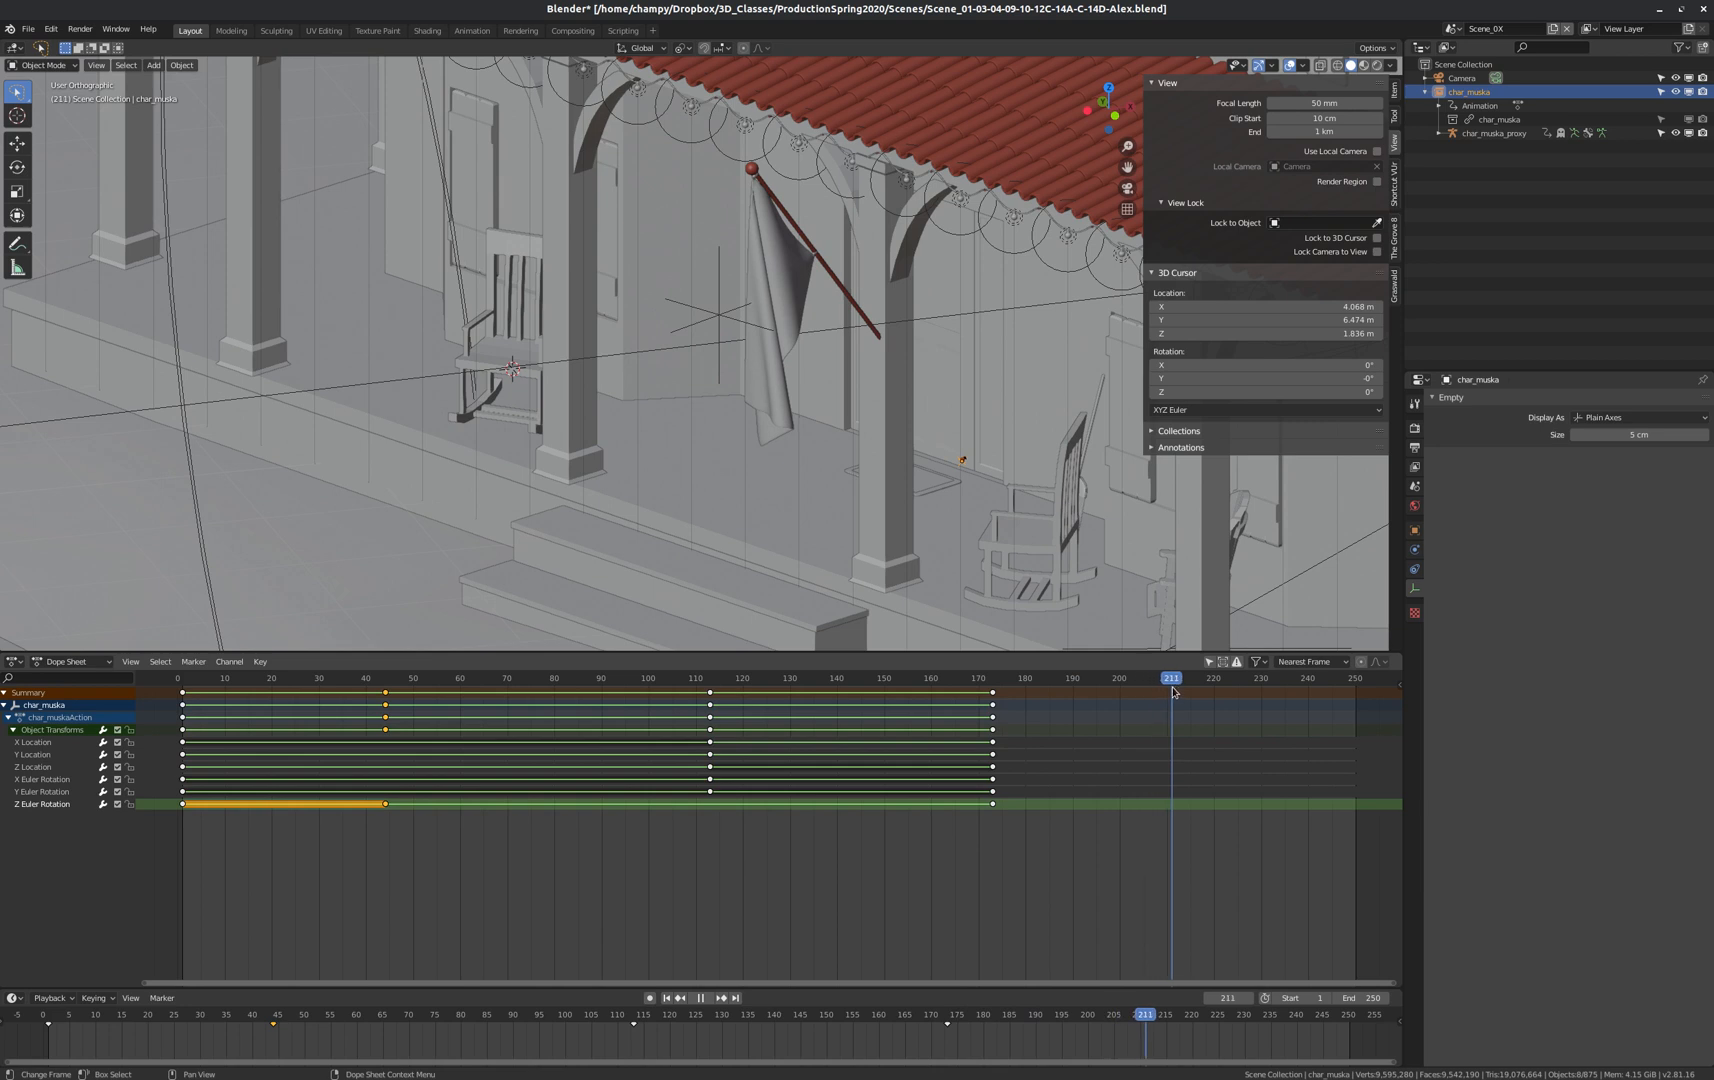
At frame 250, move char_muska in the wireframe top view over towards the rocking chair on the porch.
{"action": "left_click_drag", "start_coordinate": [1173, 690], "coordinate": [1355, 683]}
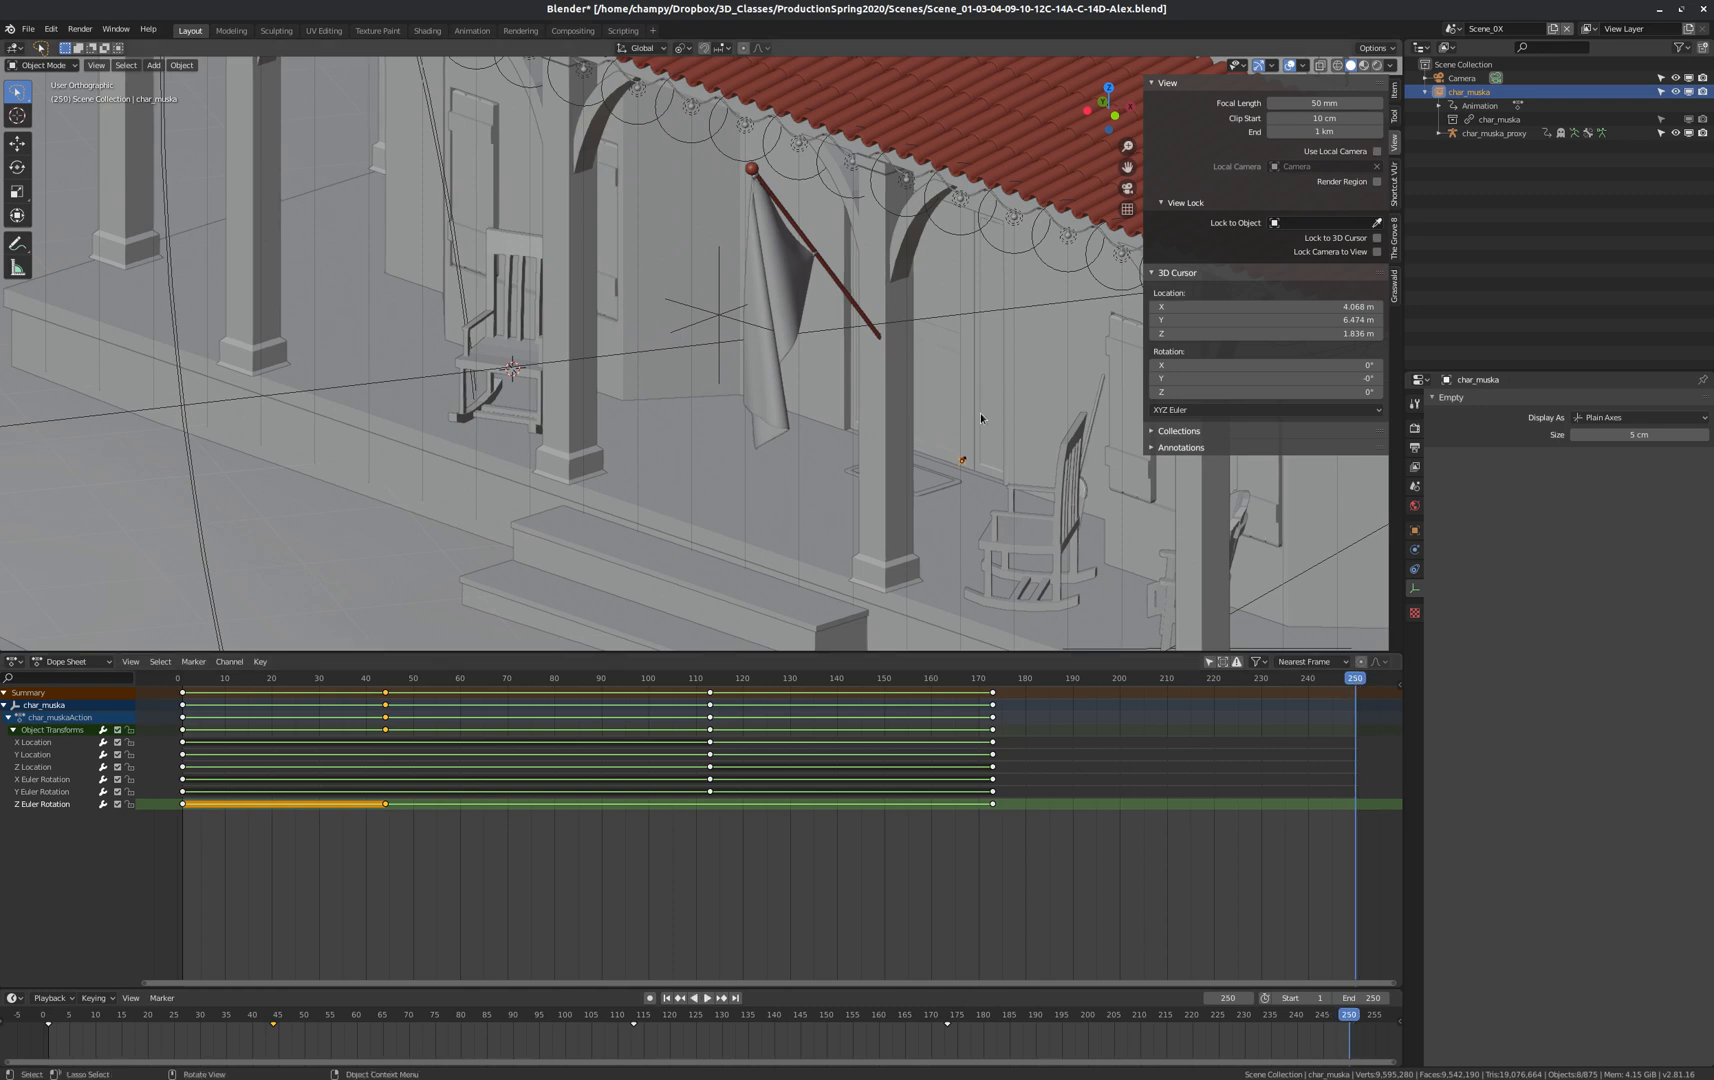
{"action": "scroll", "coordinate": [1036, 463], "scroll_direction": "up", "scroll_amount": 7}
{"action": "scroll", "coordinate": [866, 456], "scroll_direction": "down", "scroll_amount": 6}
{"action": "scroll", "coordinate": [943, 447], "scroll_direction": "up", "scroll_amount": 6}
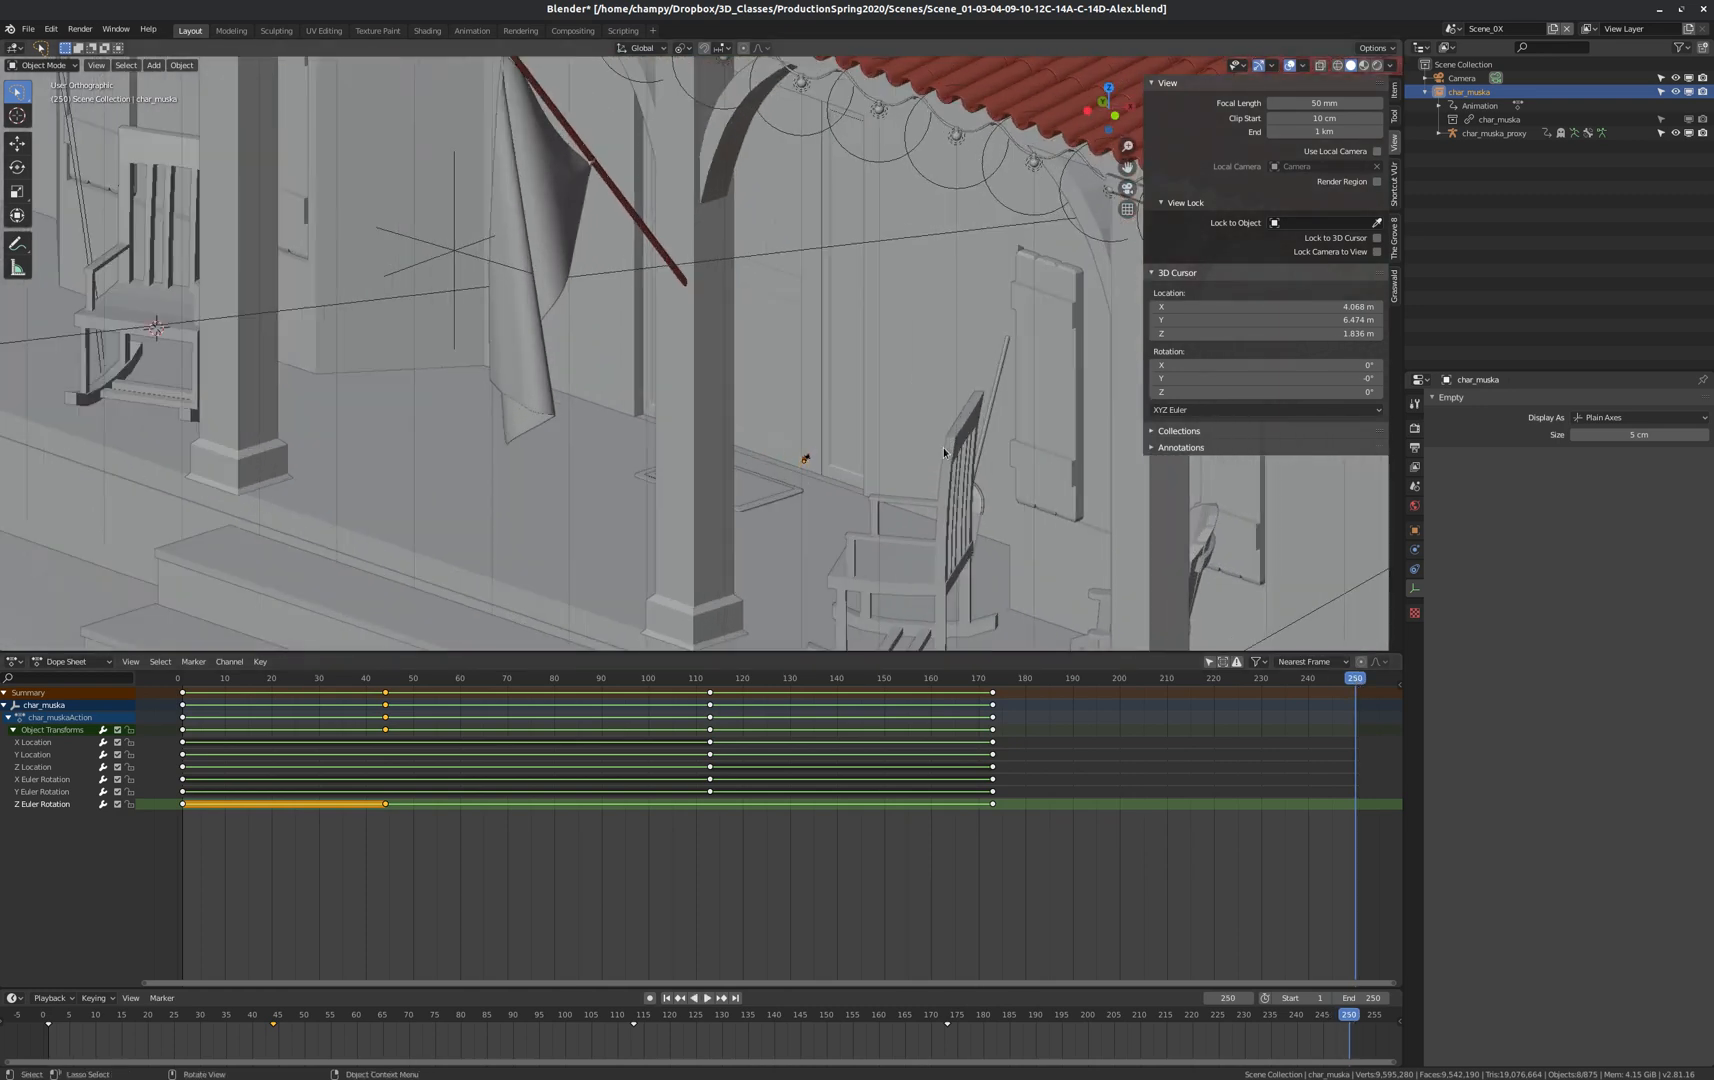
{"action": "key", "text": "KP_7"}
{"action": "key", "text": "shift+z"}
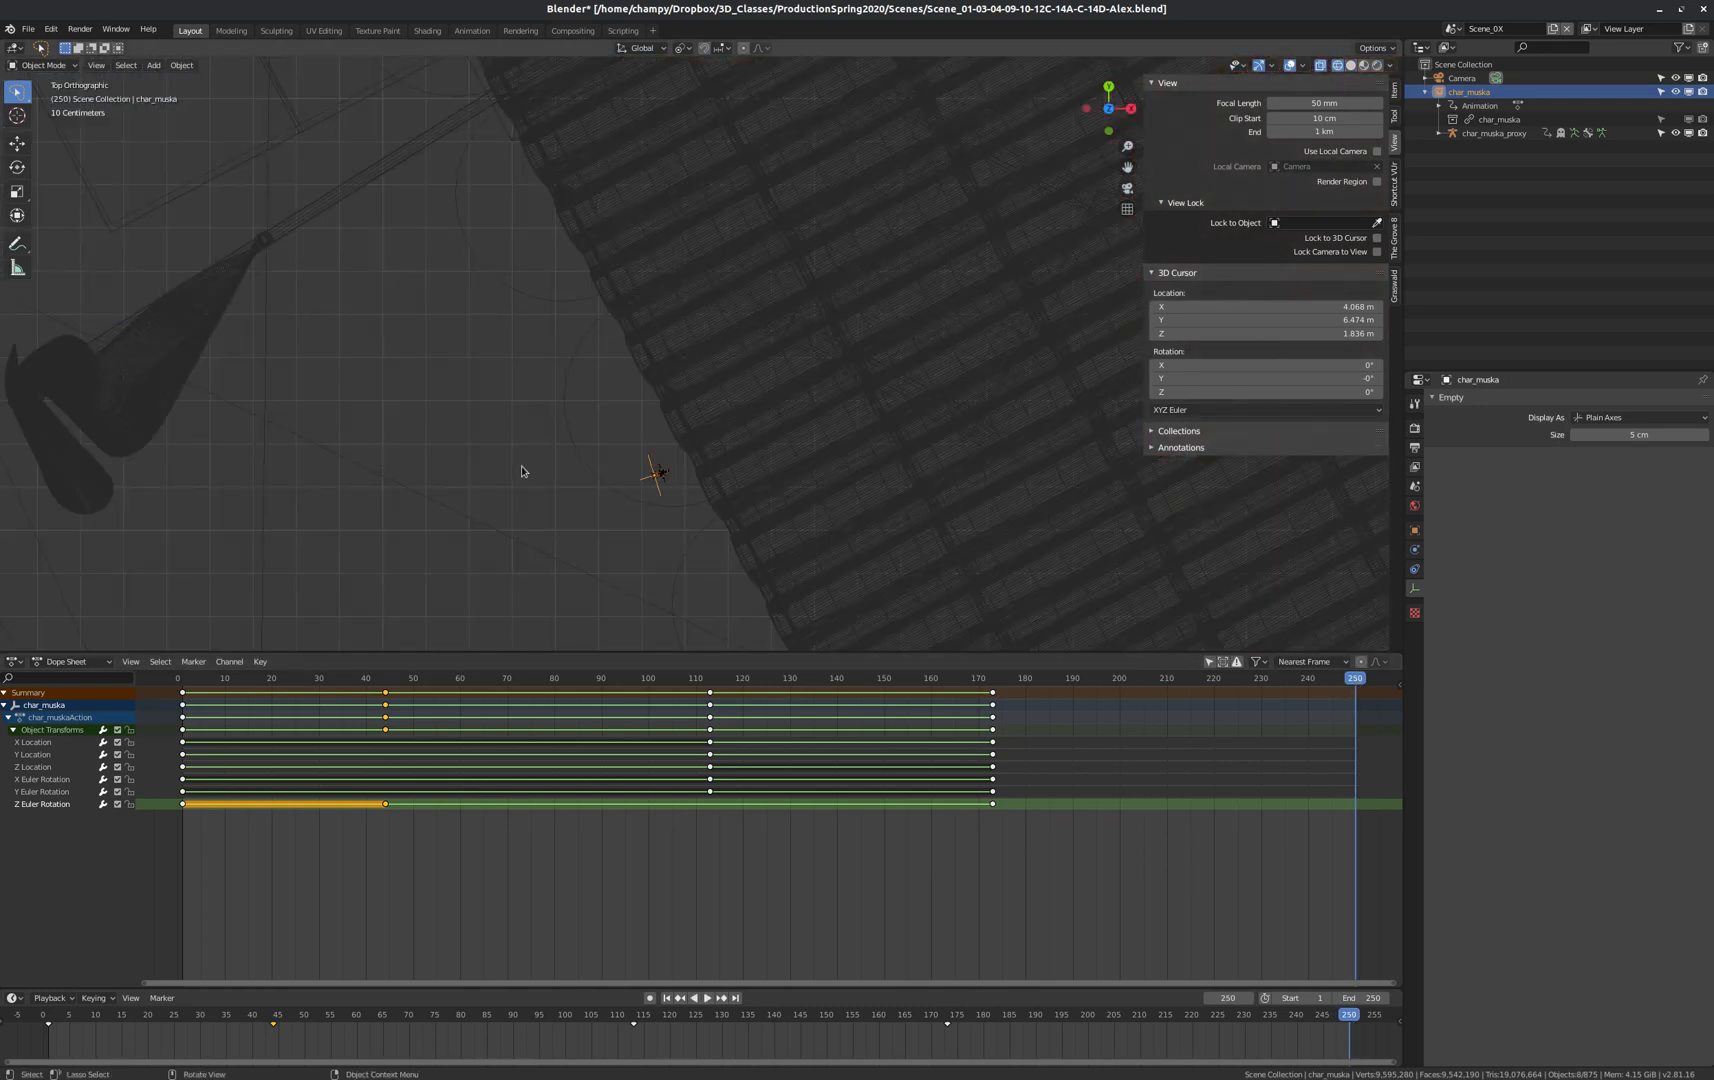
{"action": "scroll", "coordinate": [593, 440], "scroll_direction": "up", "scroll_amount": 4}
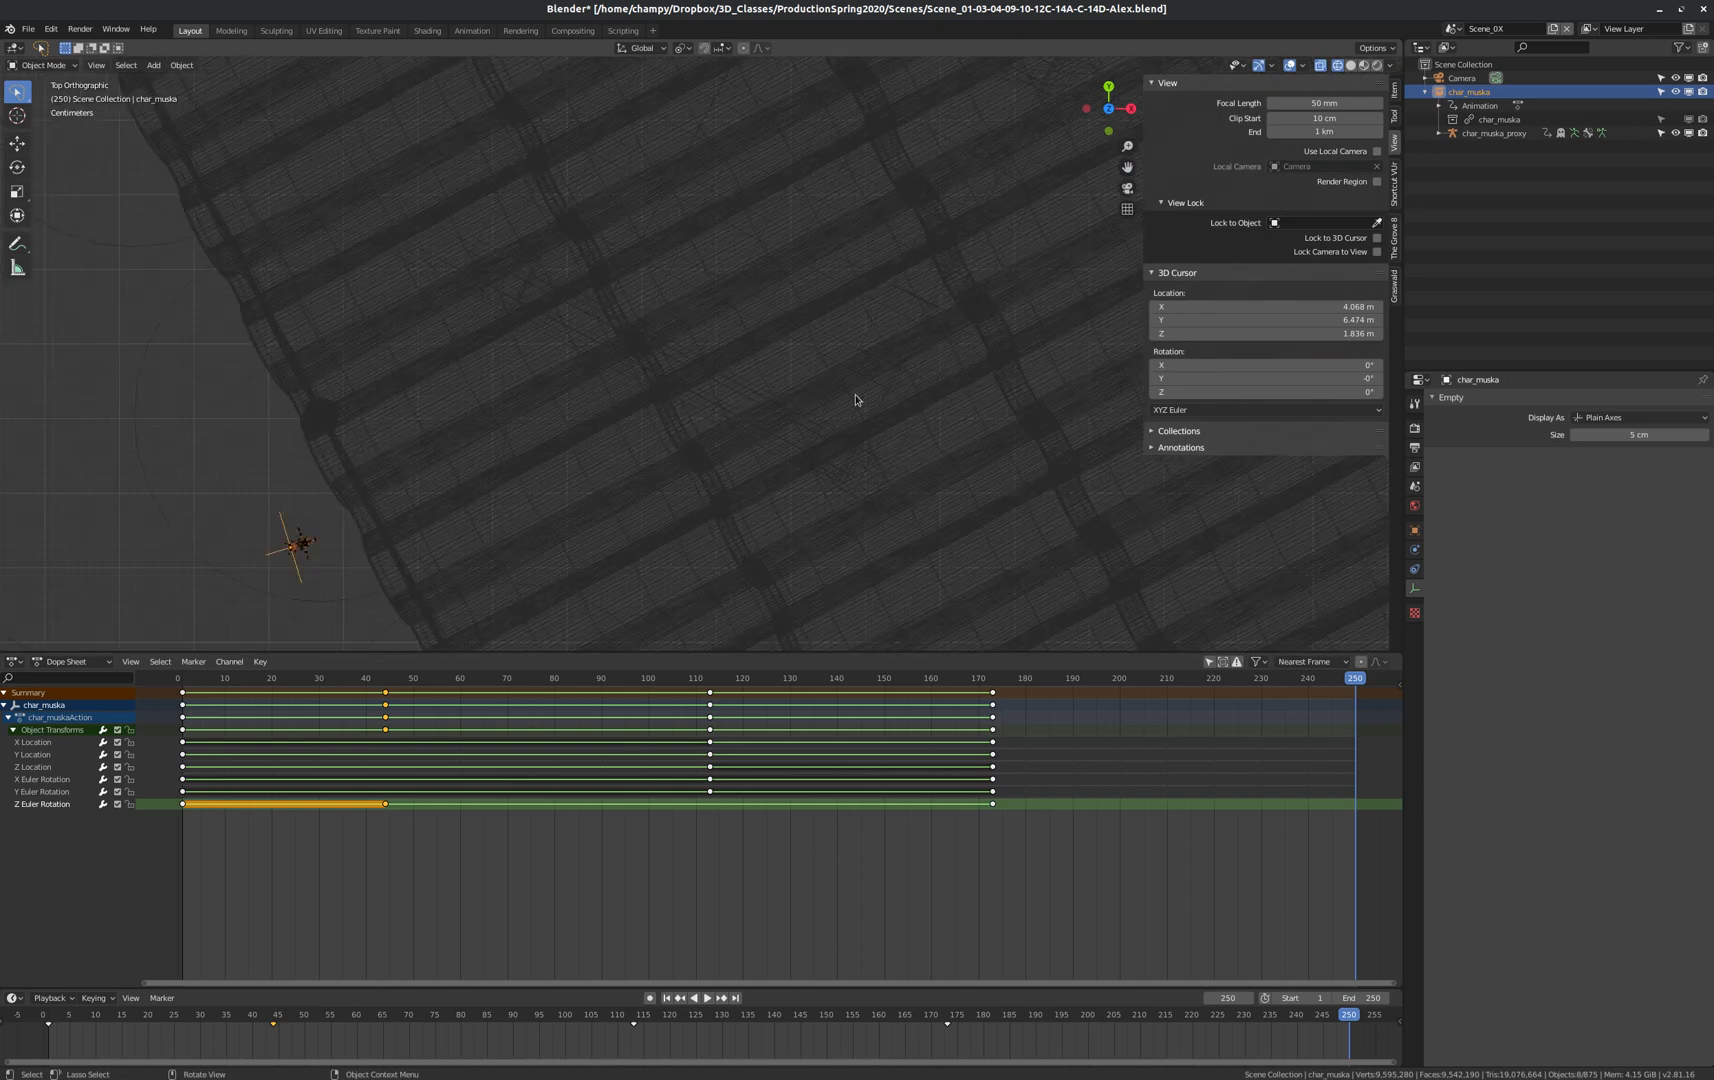
{"action": "key", "text": "g"}
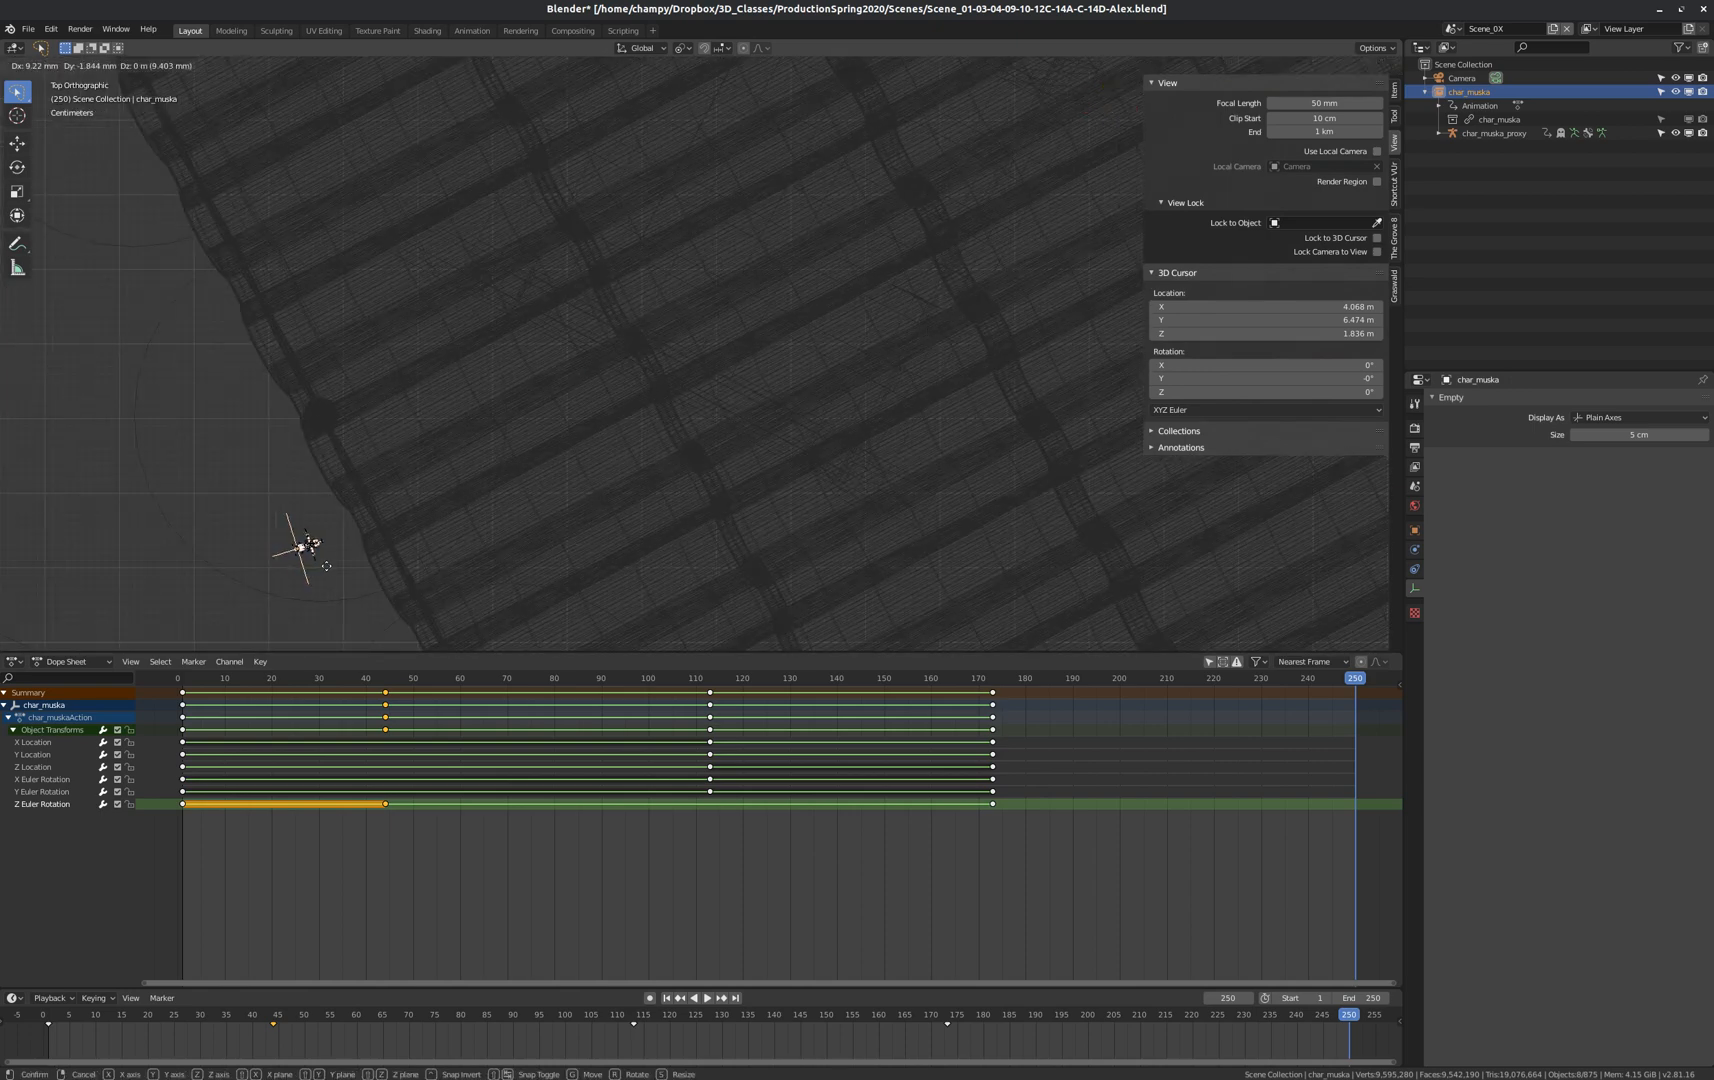
{"action": "left_click", "coordinate": [985, 289]}
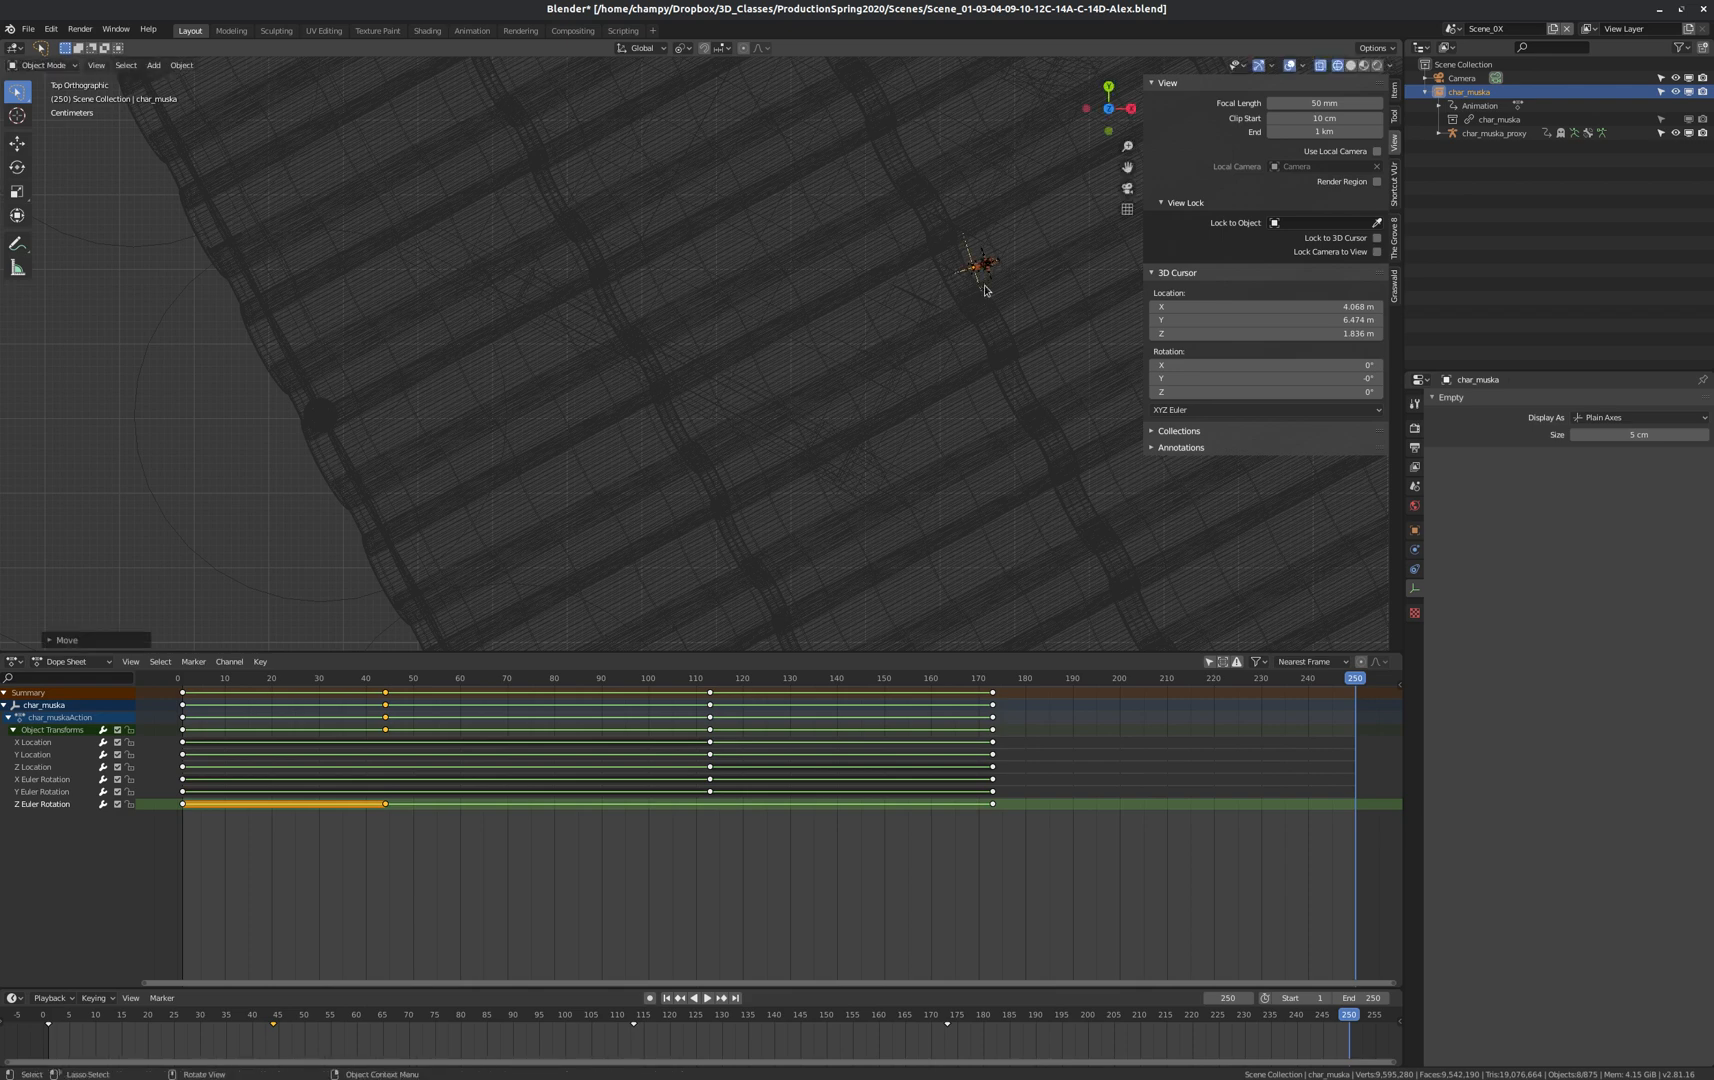
Raise char_muska along Z by about 3 cm onto the rocking chair's backrest and insert a LocRot keyframe at frame 250.
{"action": "key", "text": "KP_1"}
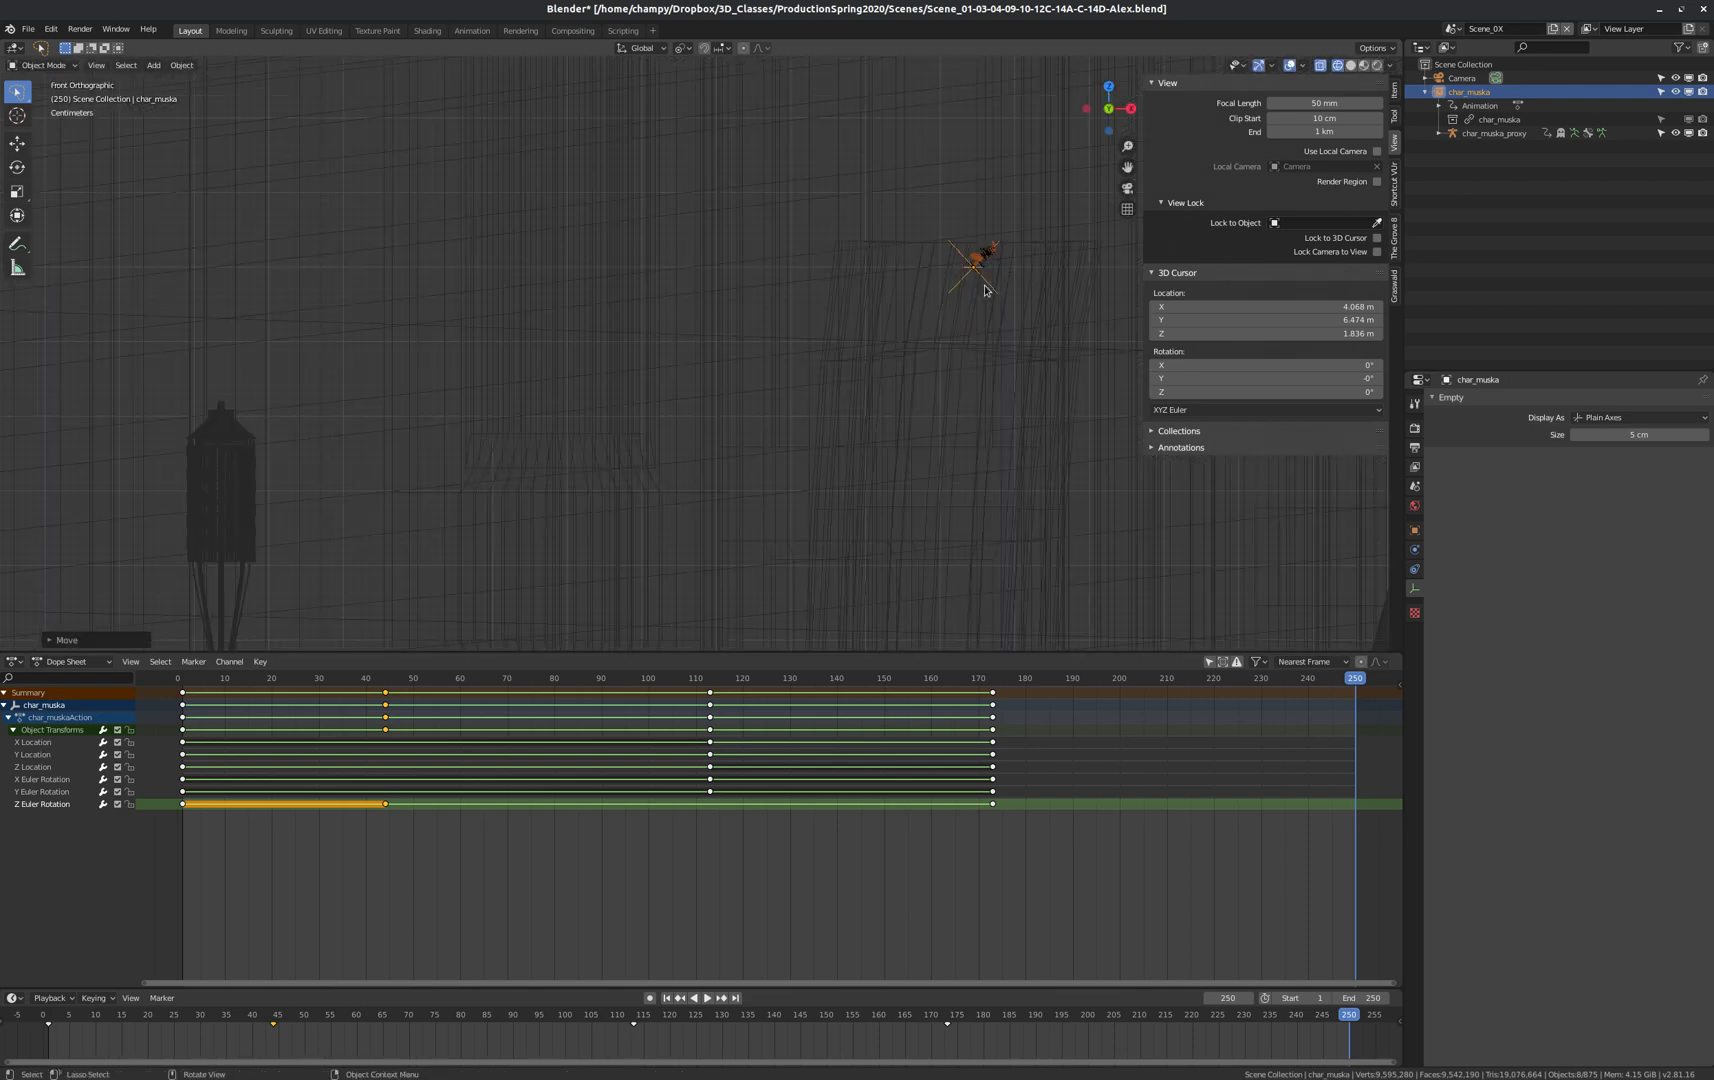
{"action": "key", "text": "z"}
{"action": "left_click", "coordinate": [868, 342]}
{"action": "middle_click_drag", "start_coordinate": [845, 466], "coordinate": [901, 431]}
{"action": "scroll", "coordinate": [876, 427], "scroll_direction": "up", "scroll_amount": 15}
{"action": "key", "text": "g"}
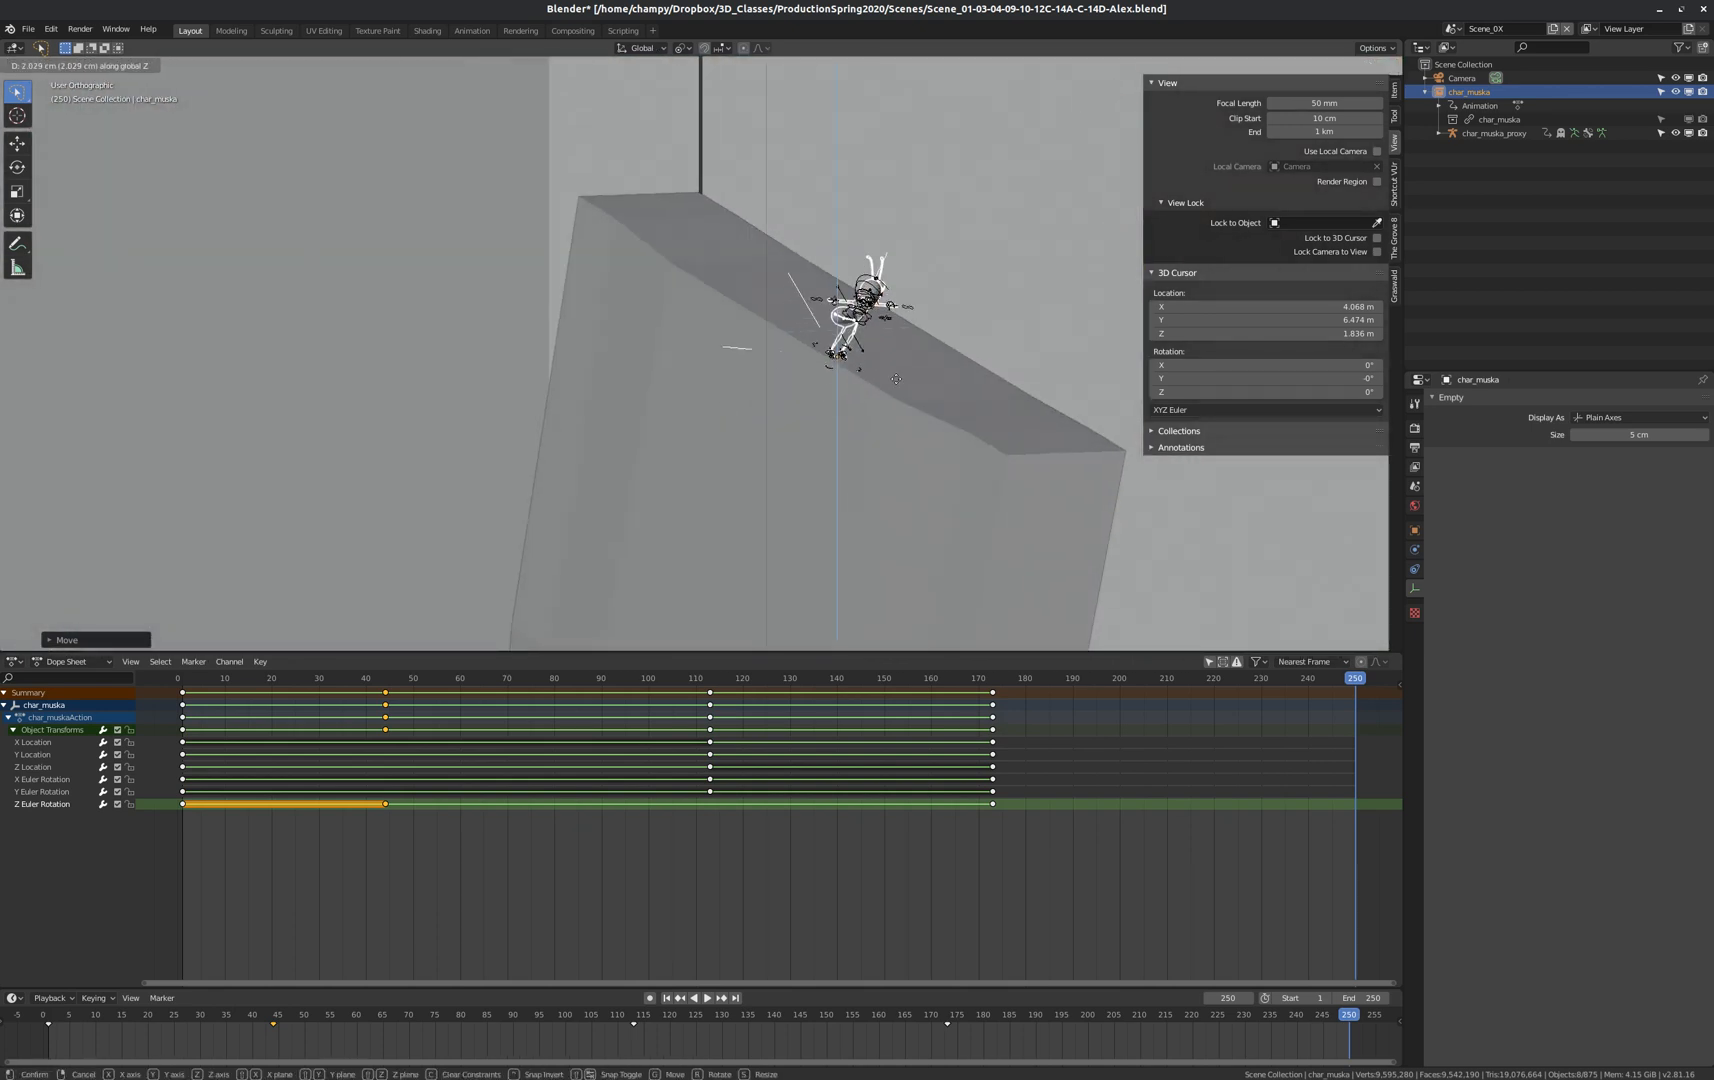
{"action": "key", "text": "z"}
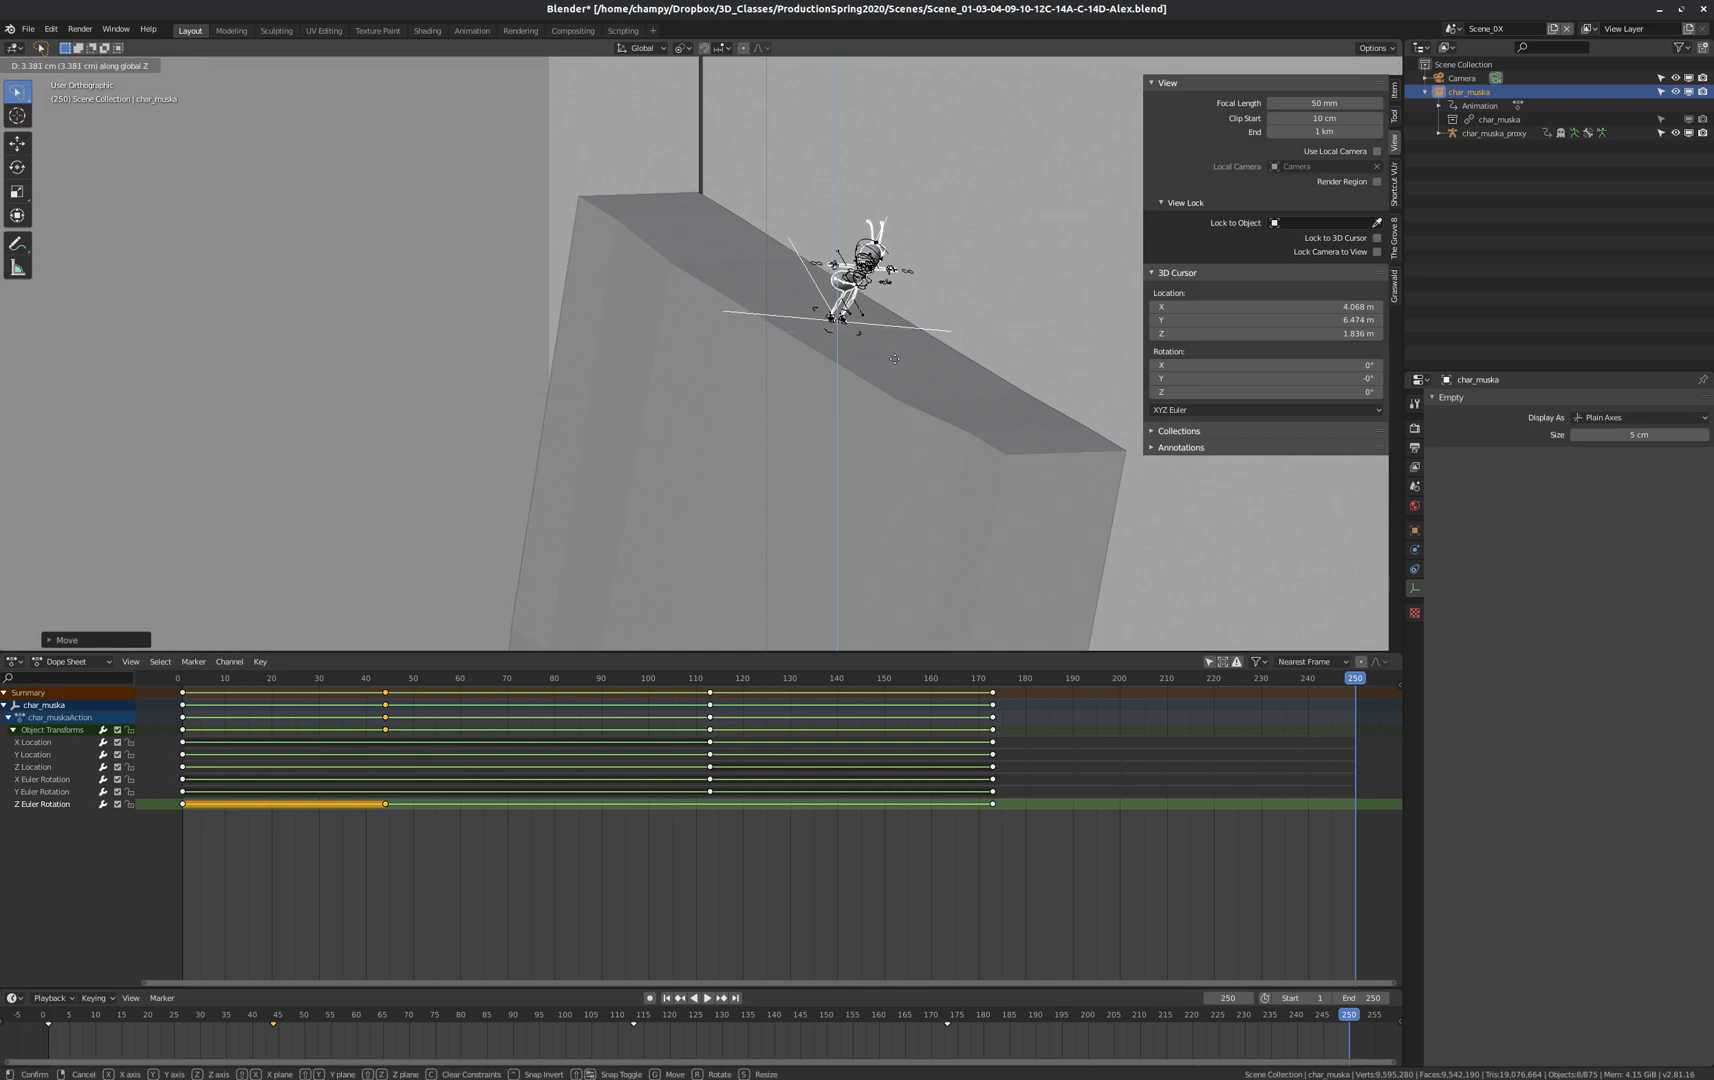
{"action": "left_click", "coordinate": [896, 366]}
{"action": "middle_click_drag", "start_coordinate": [896, 366], "coordinate": [880, 352]}
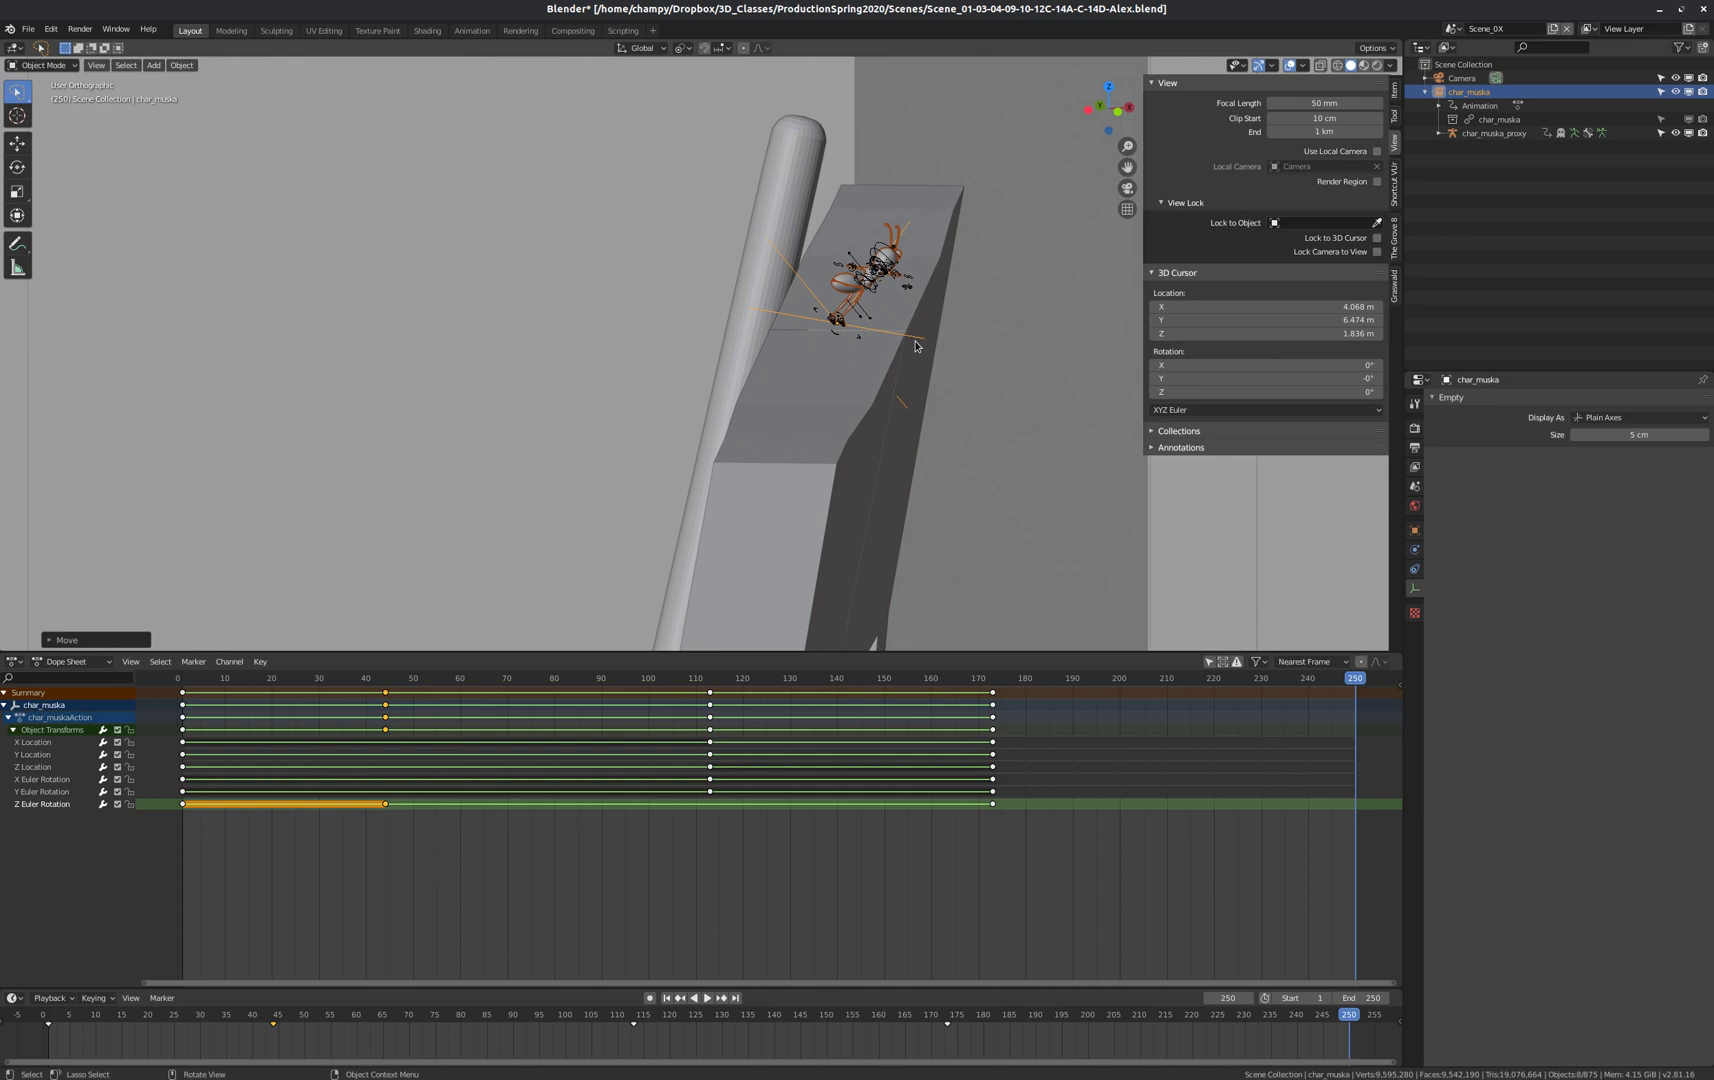
{"action": "key", "text": "i"}
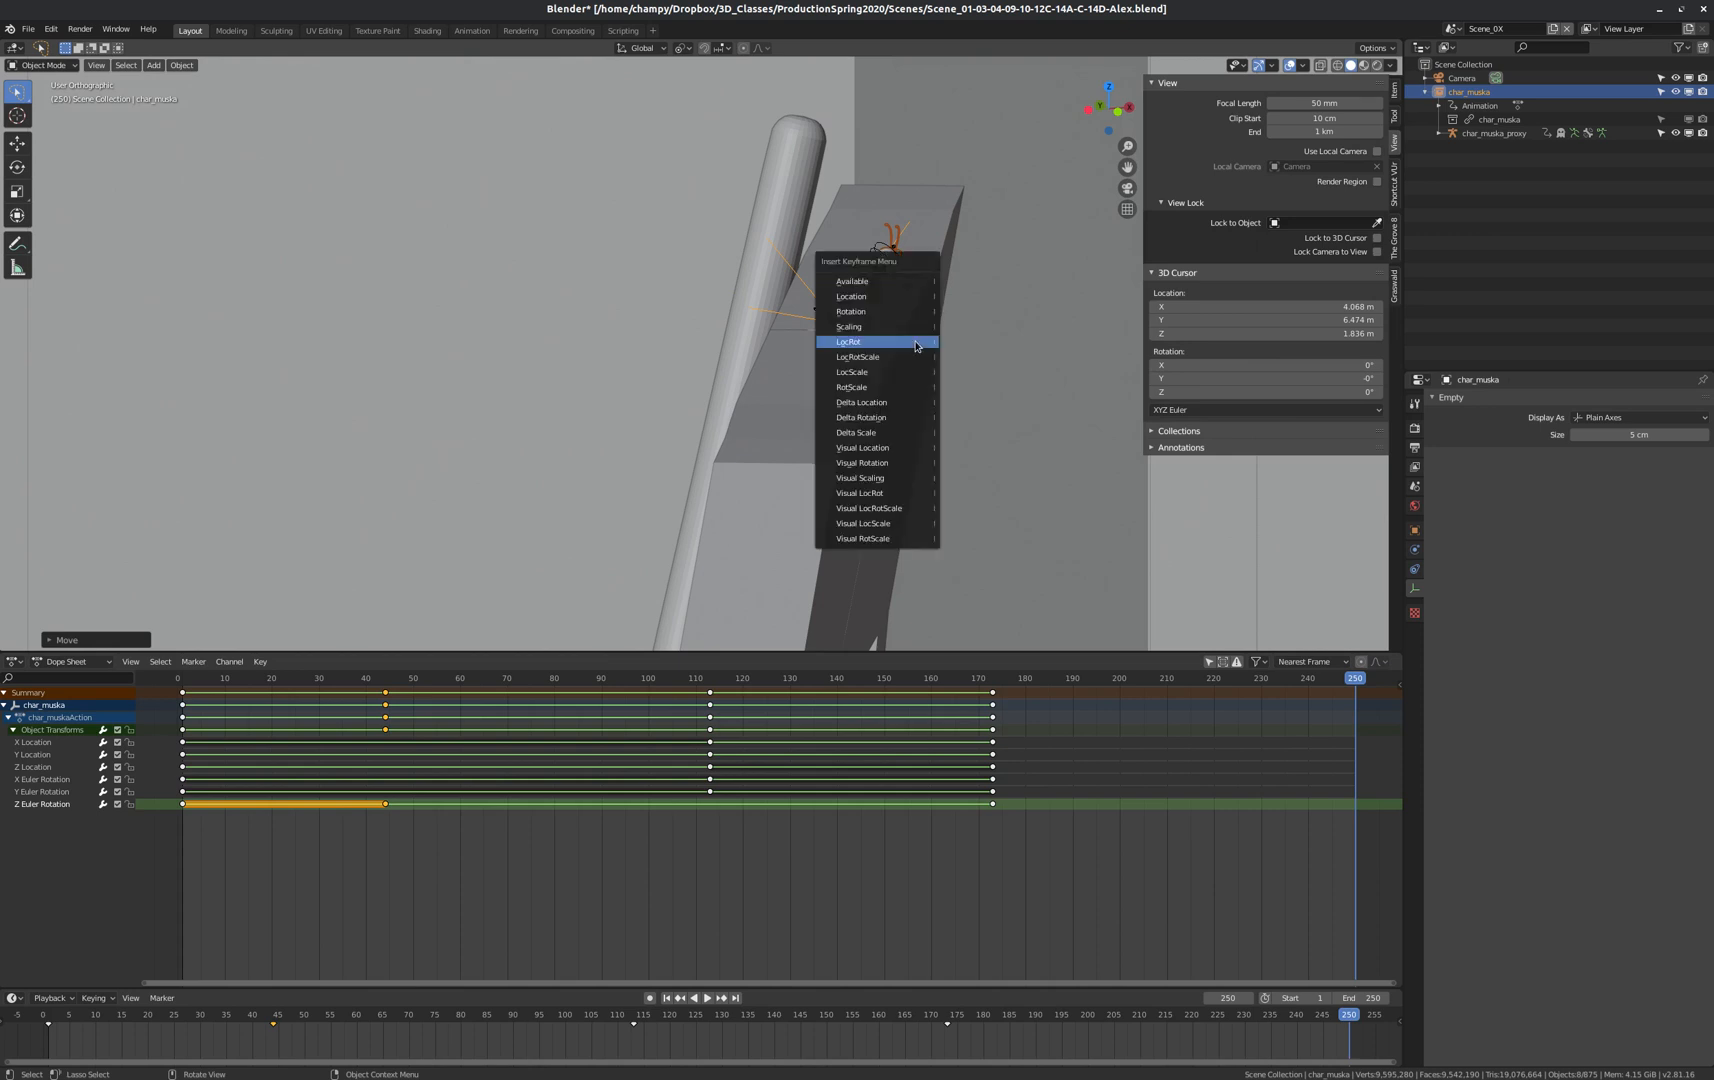
{"action": "left_click", "coordinate": [848, 342]}
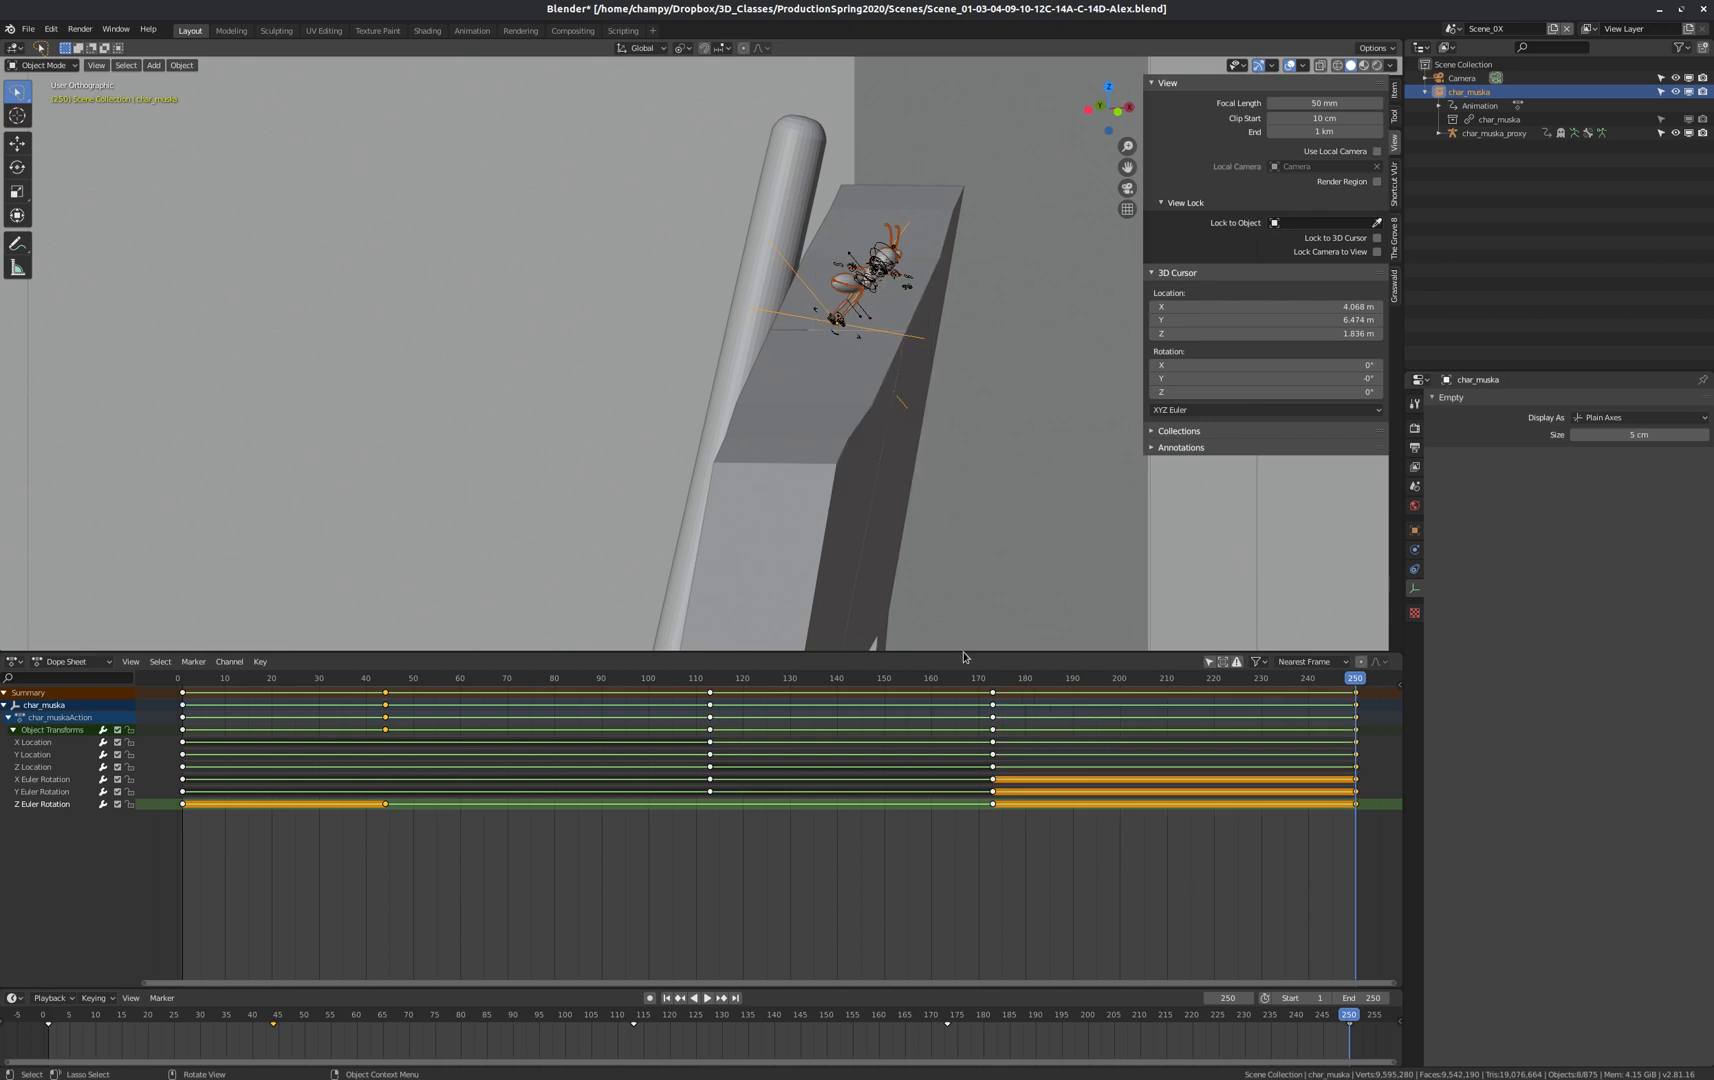
Play the animation from frame 173 to review char_muska's approach to the rocking chair.
{"action": "scroll", "coordinate": [1180, 767], "scroll_direction": "down", "scroll_amount": 6}
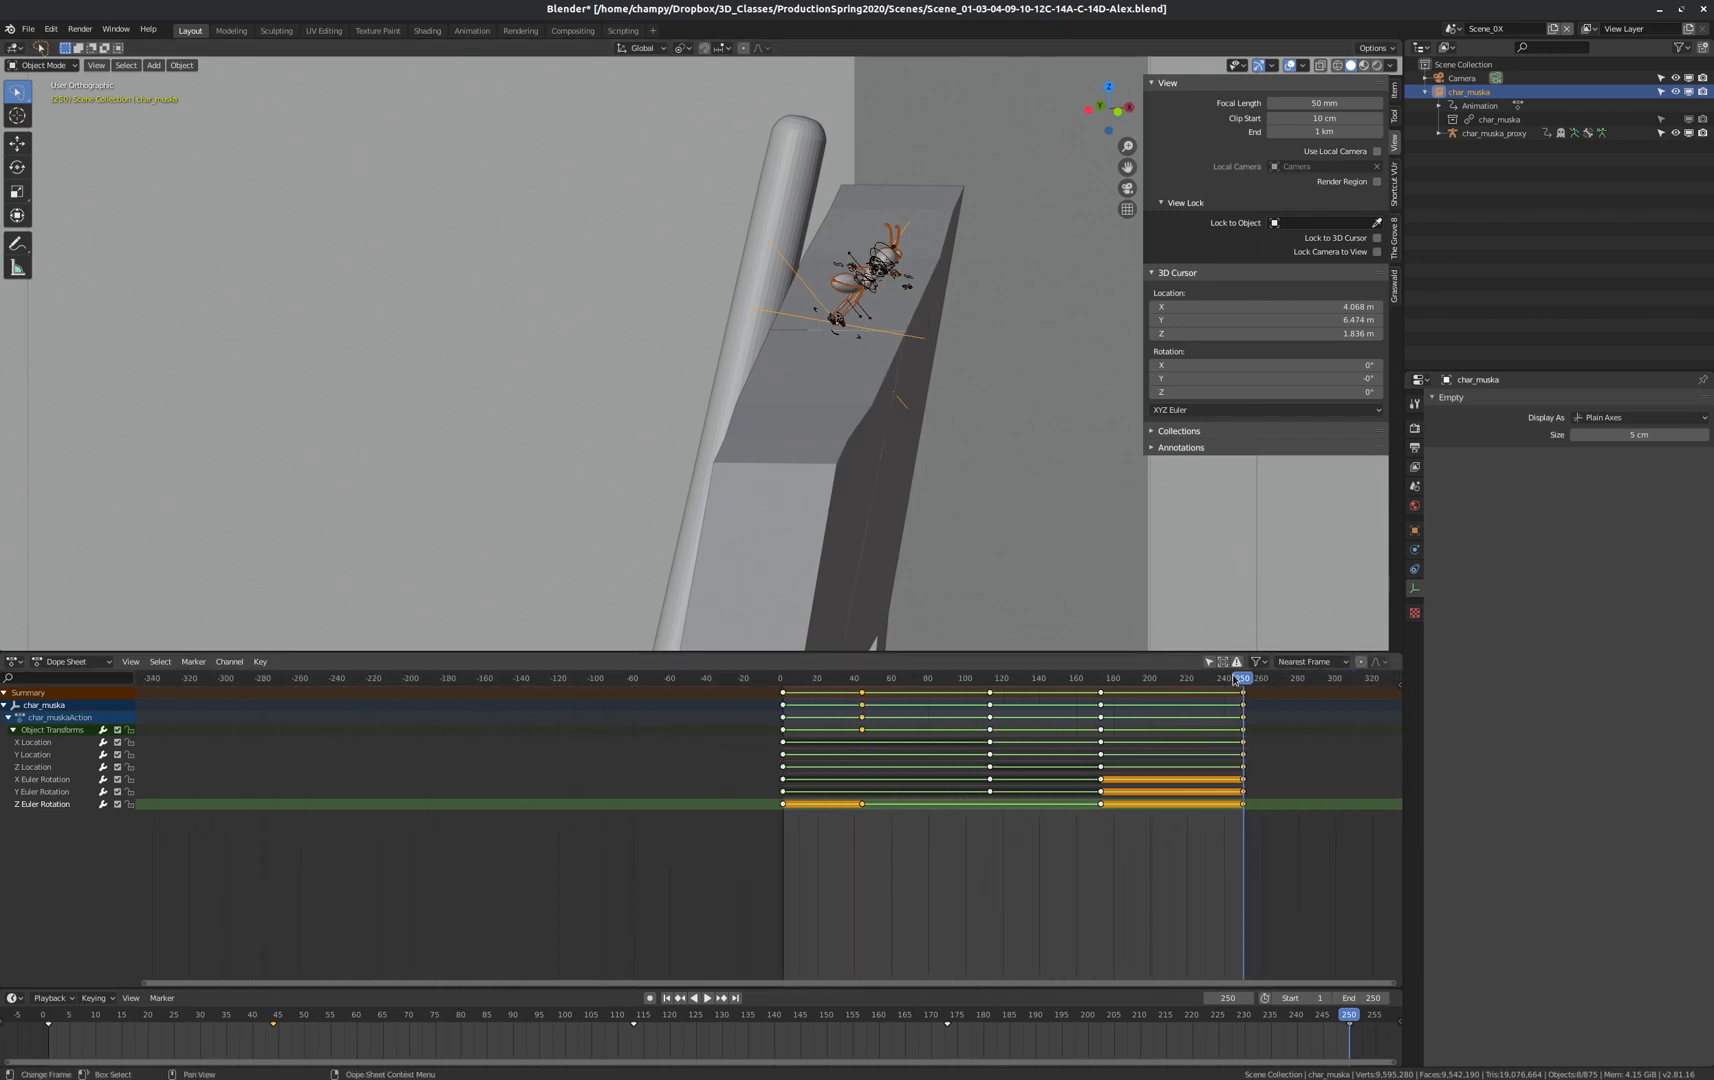
{"action": "key", "text": "shift+ctrl+space"}
{"action": "scroll", "coordinate": [329, 780], "scroll_direction": "down", "scroll_amount": 3}
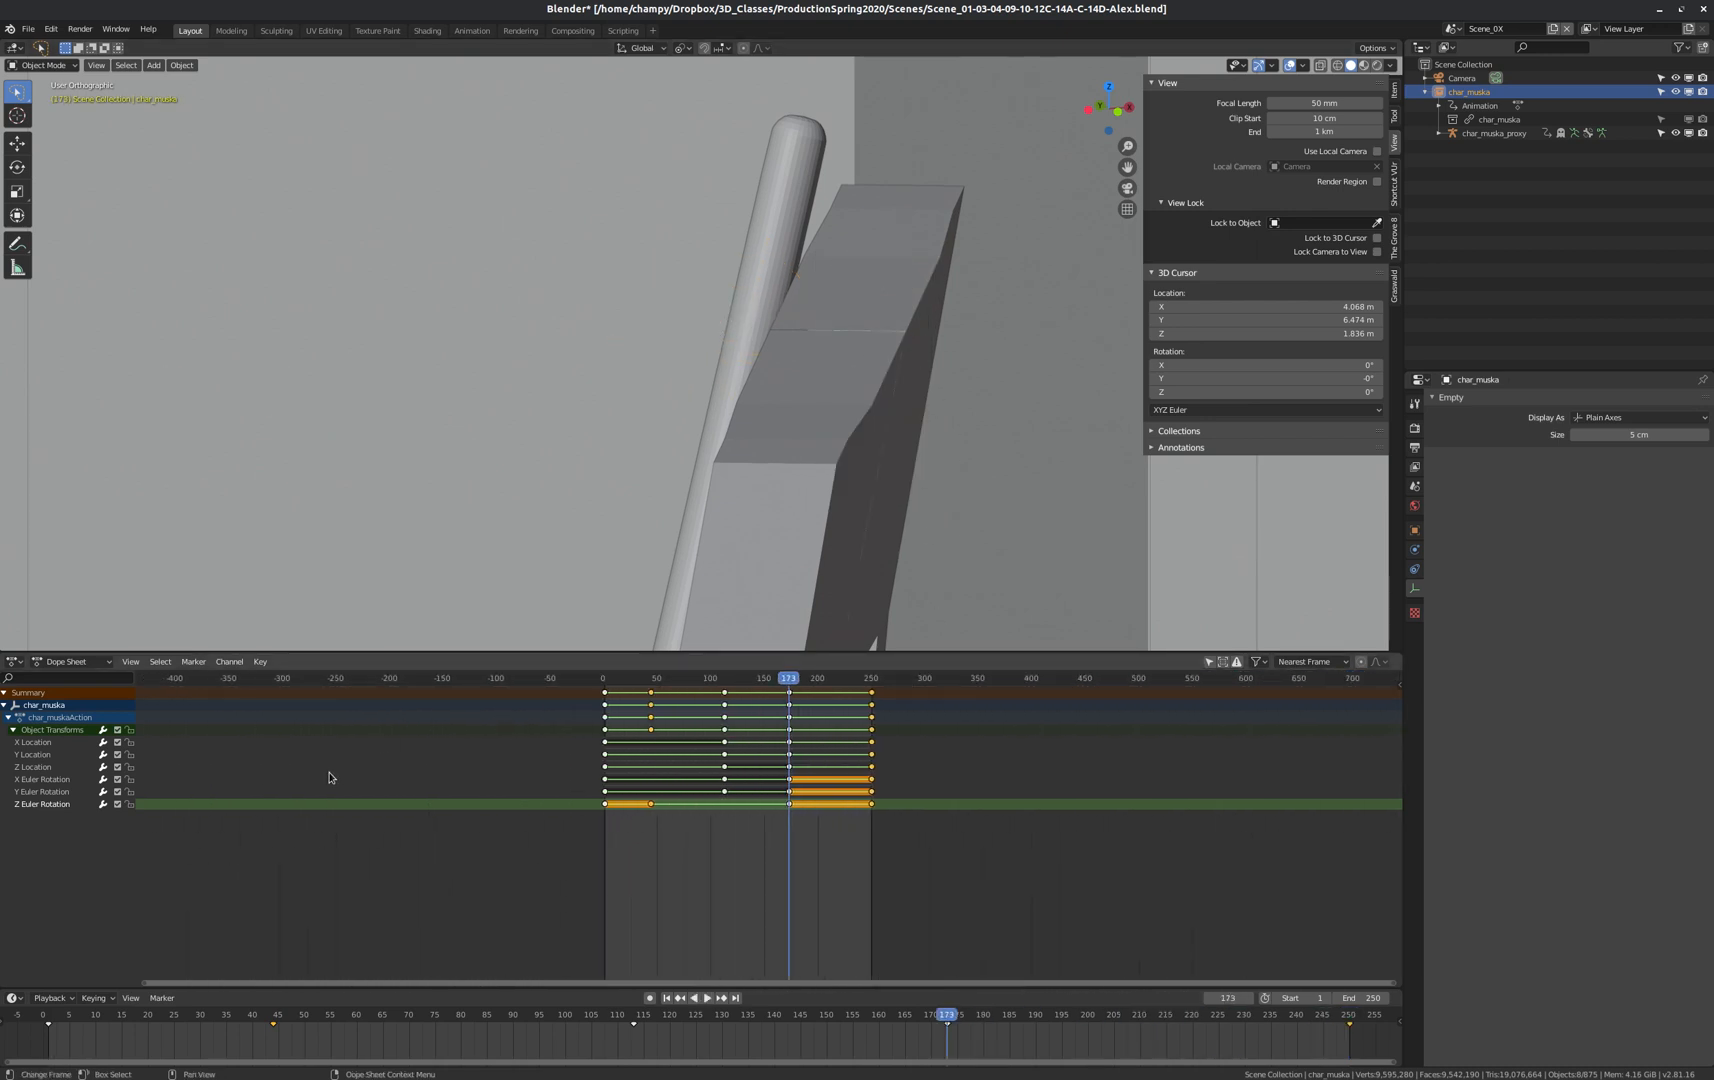
{"action": "scroll", "coordinate": [886, 473], "scroll_direction": "down", "scroll_amount": 6}
{"action": "scroll", "coordinate": [811, 454], "scroll_direction": "up", "scroll_amount": 4}
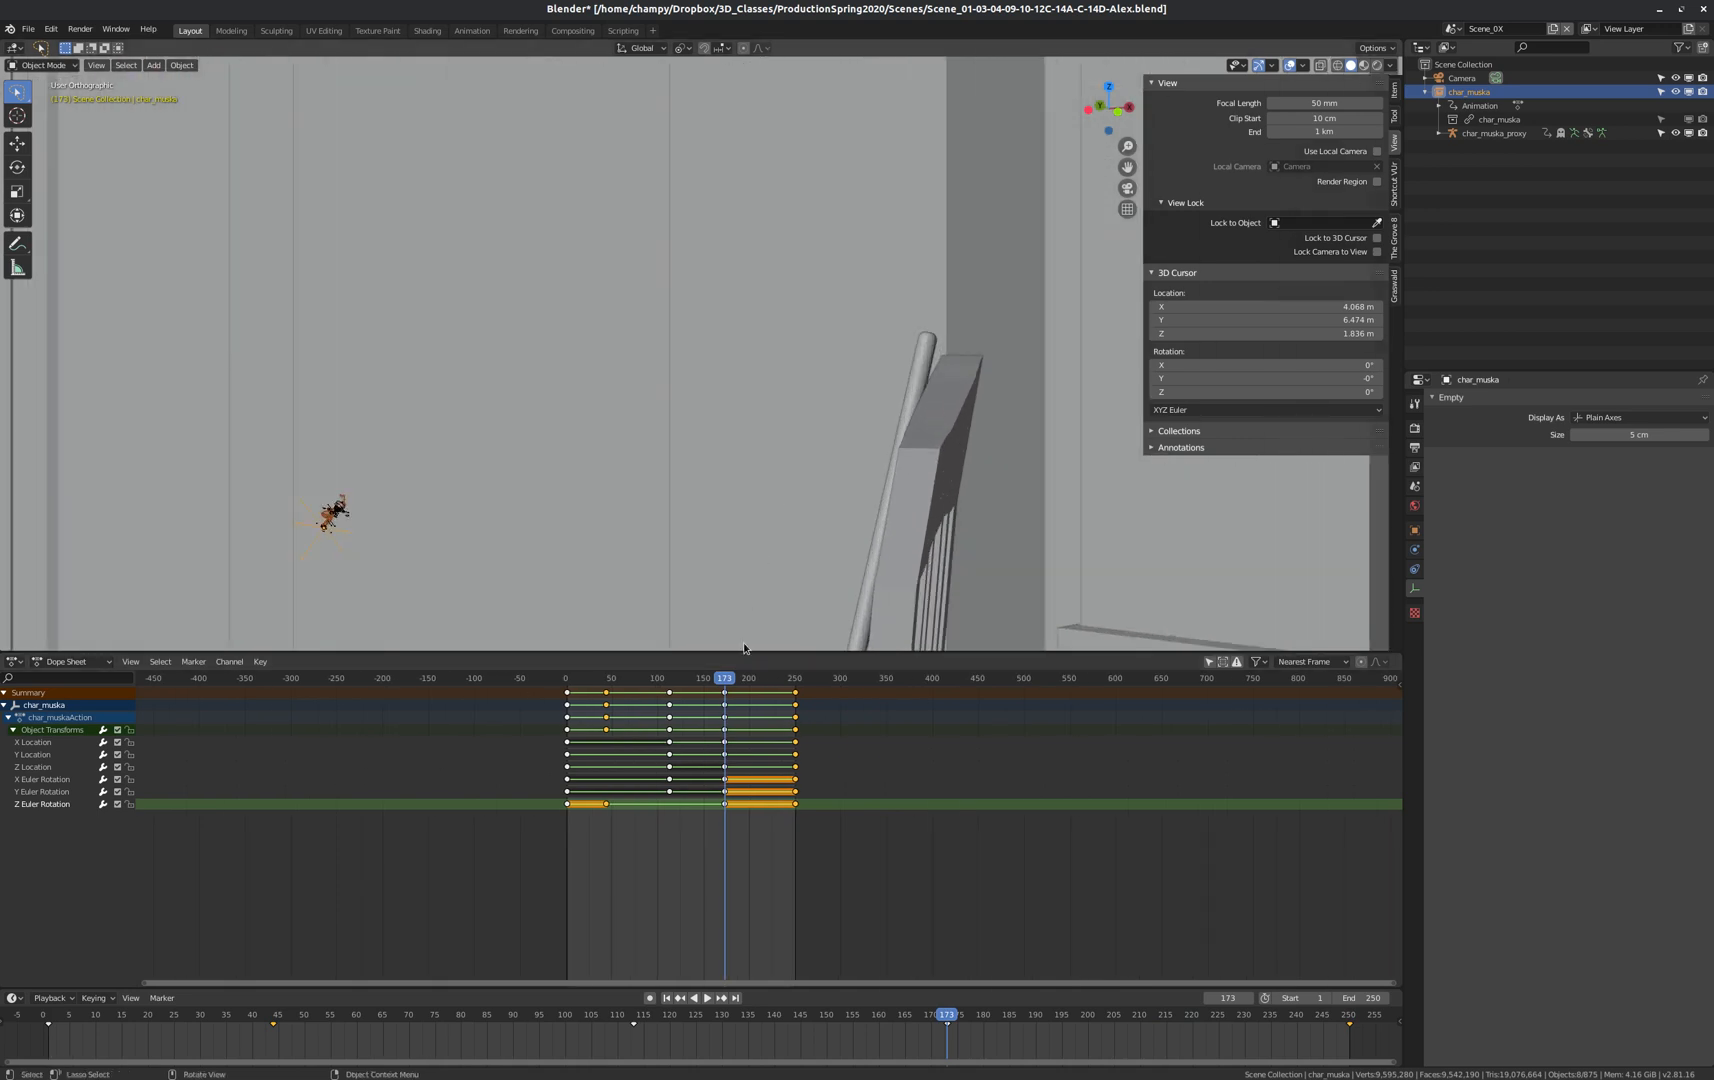
{"action": "scroll", "coordinate": [750, 753], "scroll_direction": "up", "scroll_amount": 3}
{"action": "key", "text": "space"}
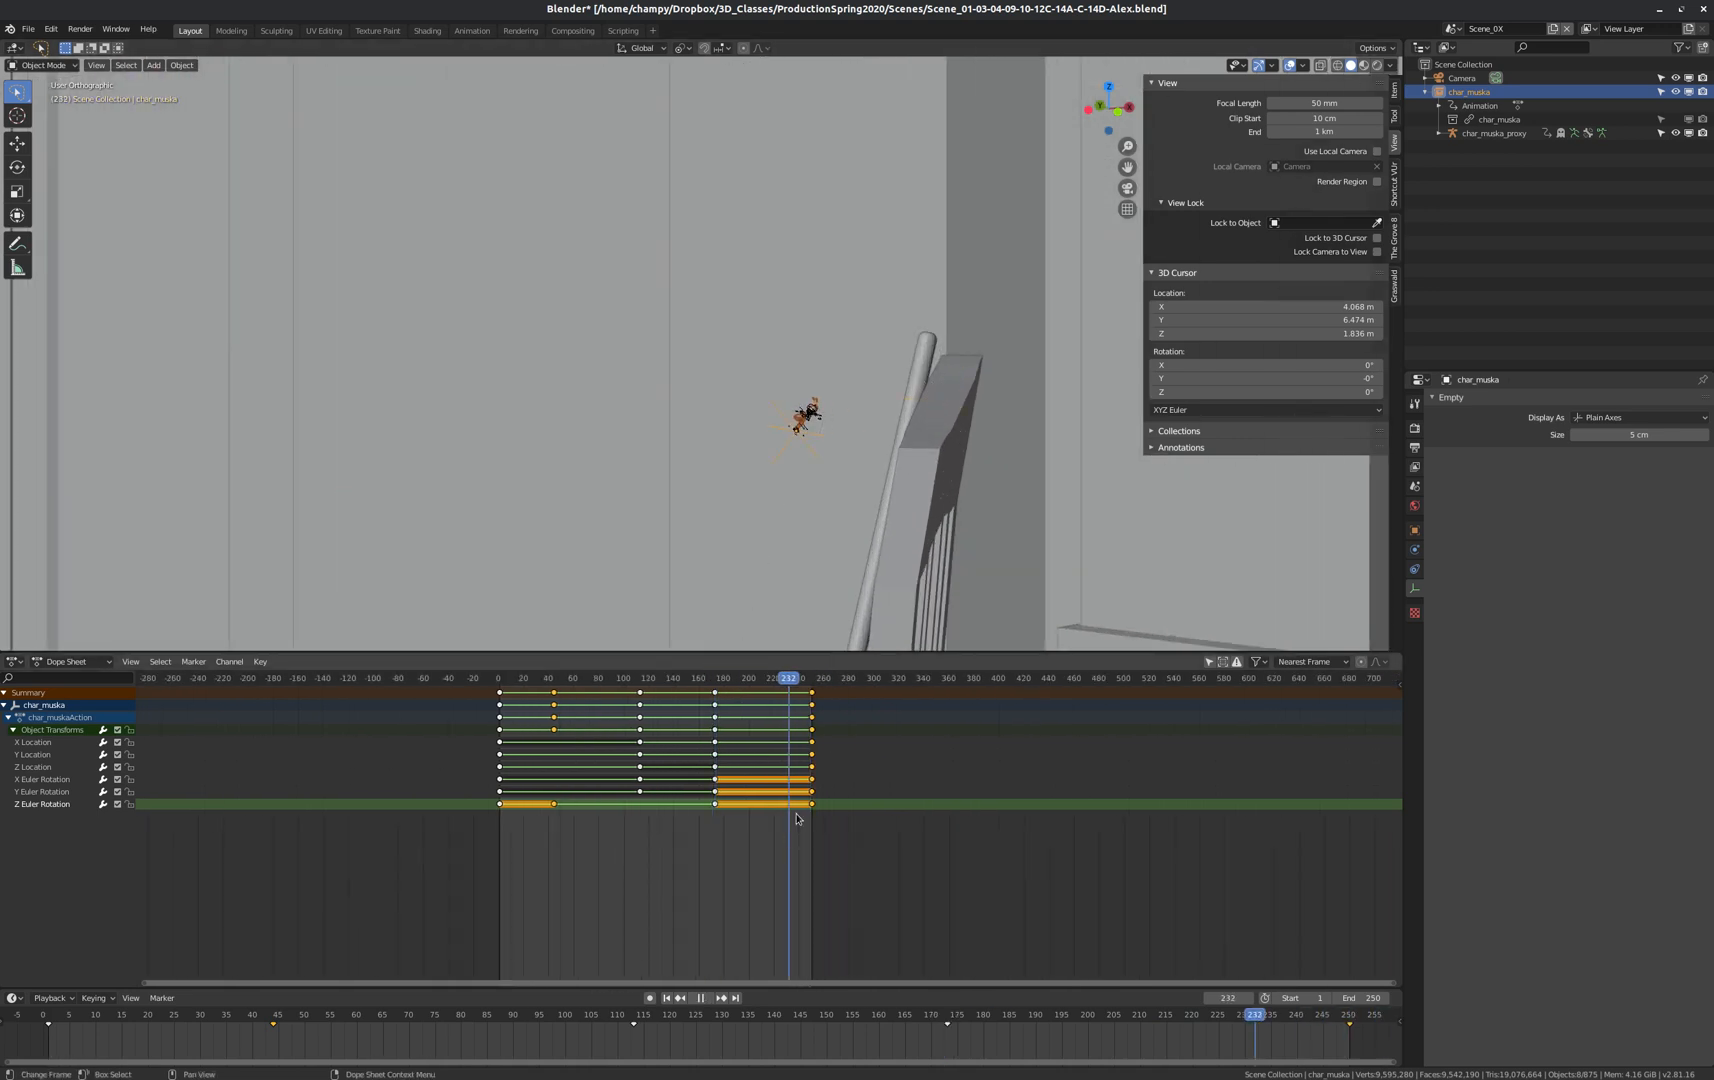
Set the interpolation mode of all char_muska keyframes at frame 250 to Bezier.
{"action": "left_click_drag", "start_coordinate": [844, 838], "coordinate": [717, 671]}
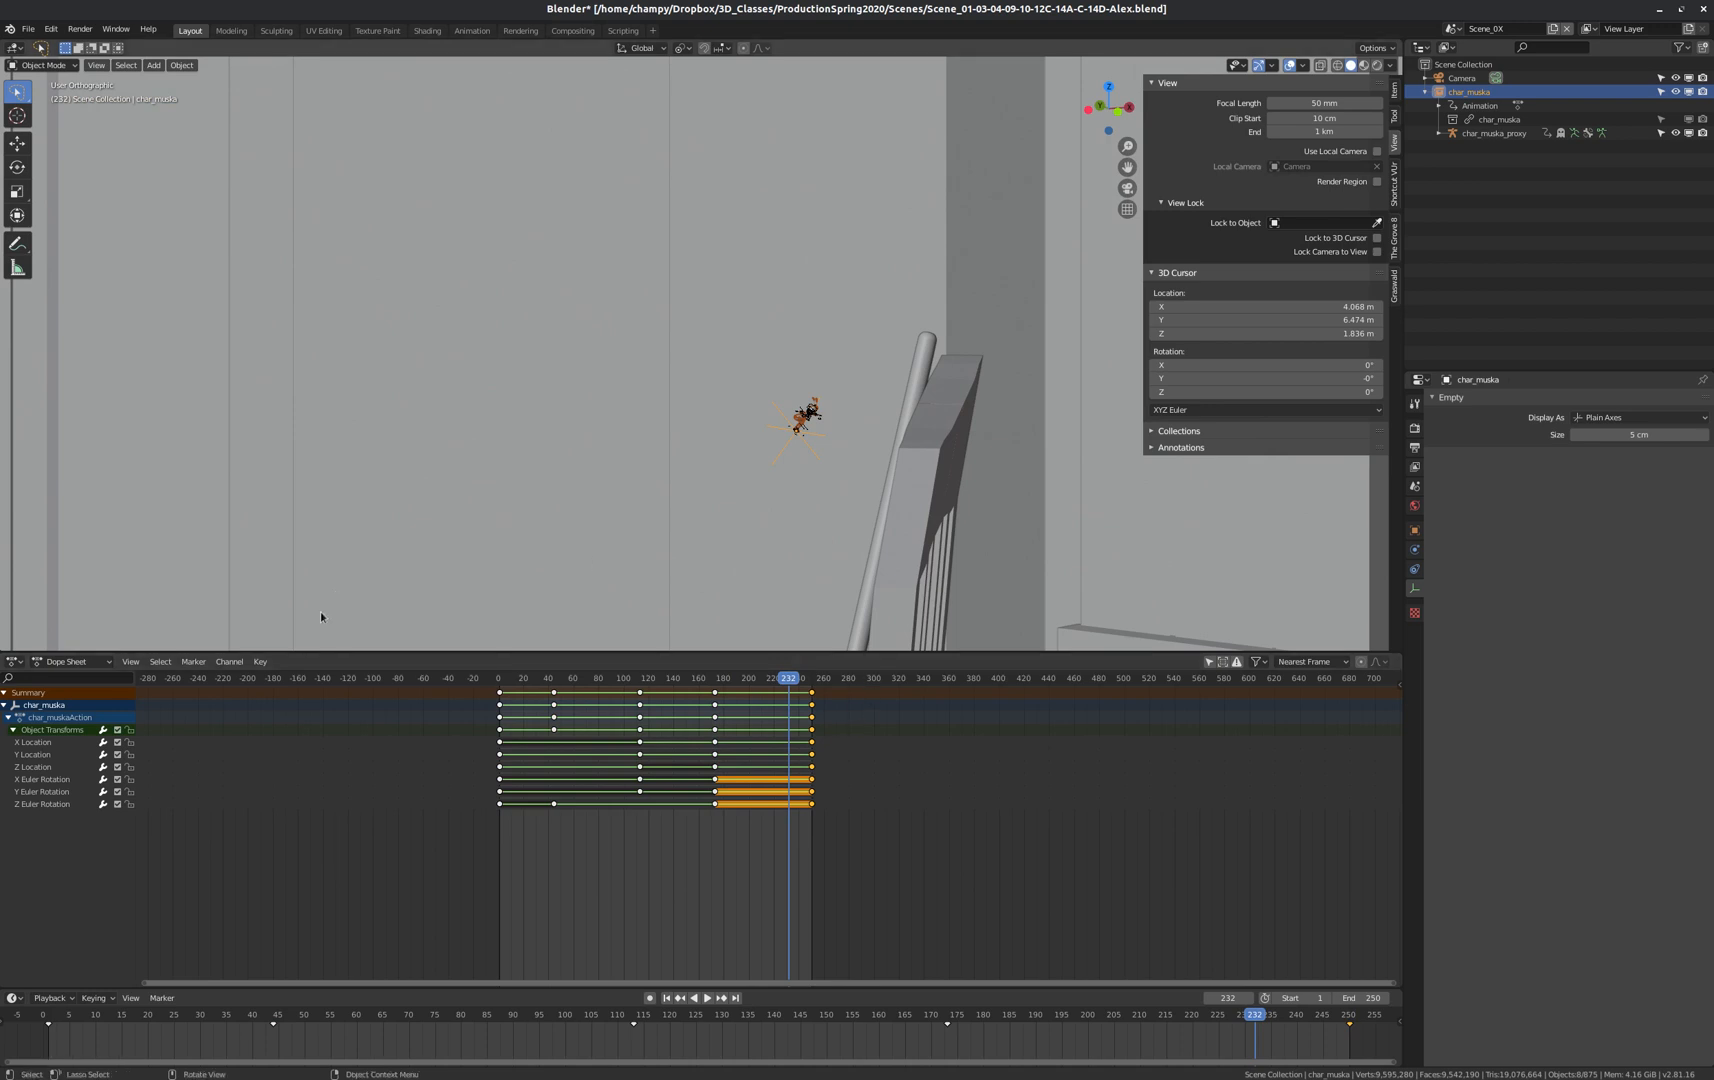
{"action": "left_click", "coordinate": [260, 663]}
{"action": "mouse_move", "coordinate": [328, 872]}
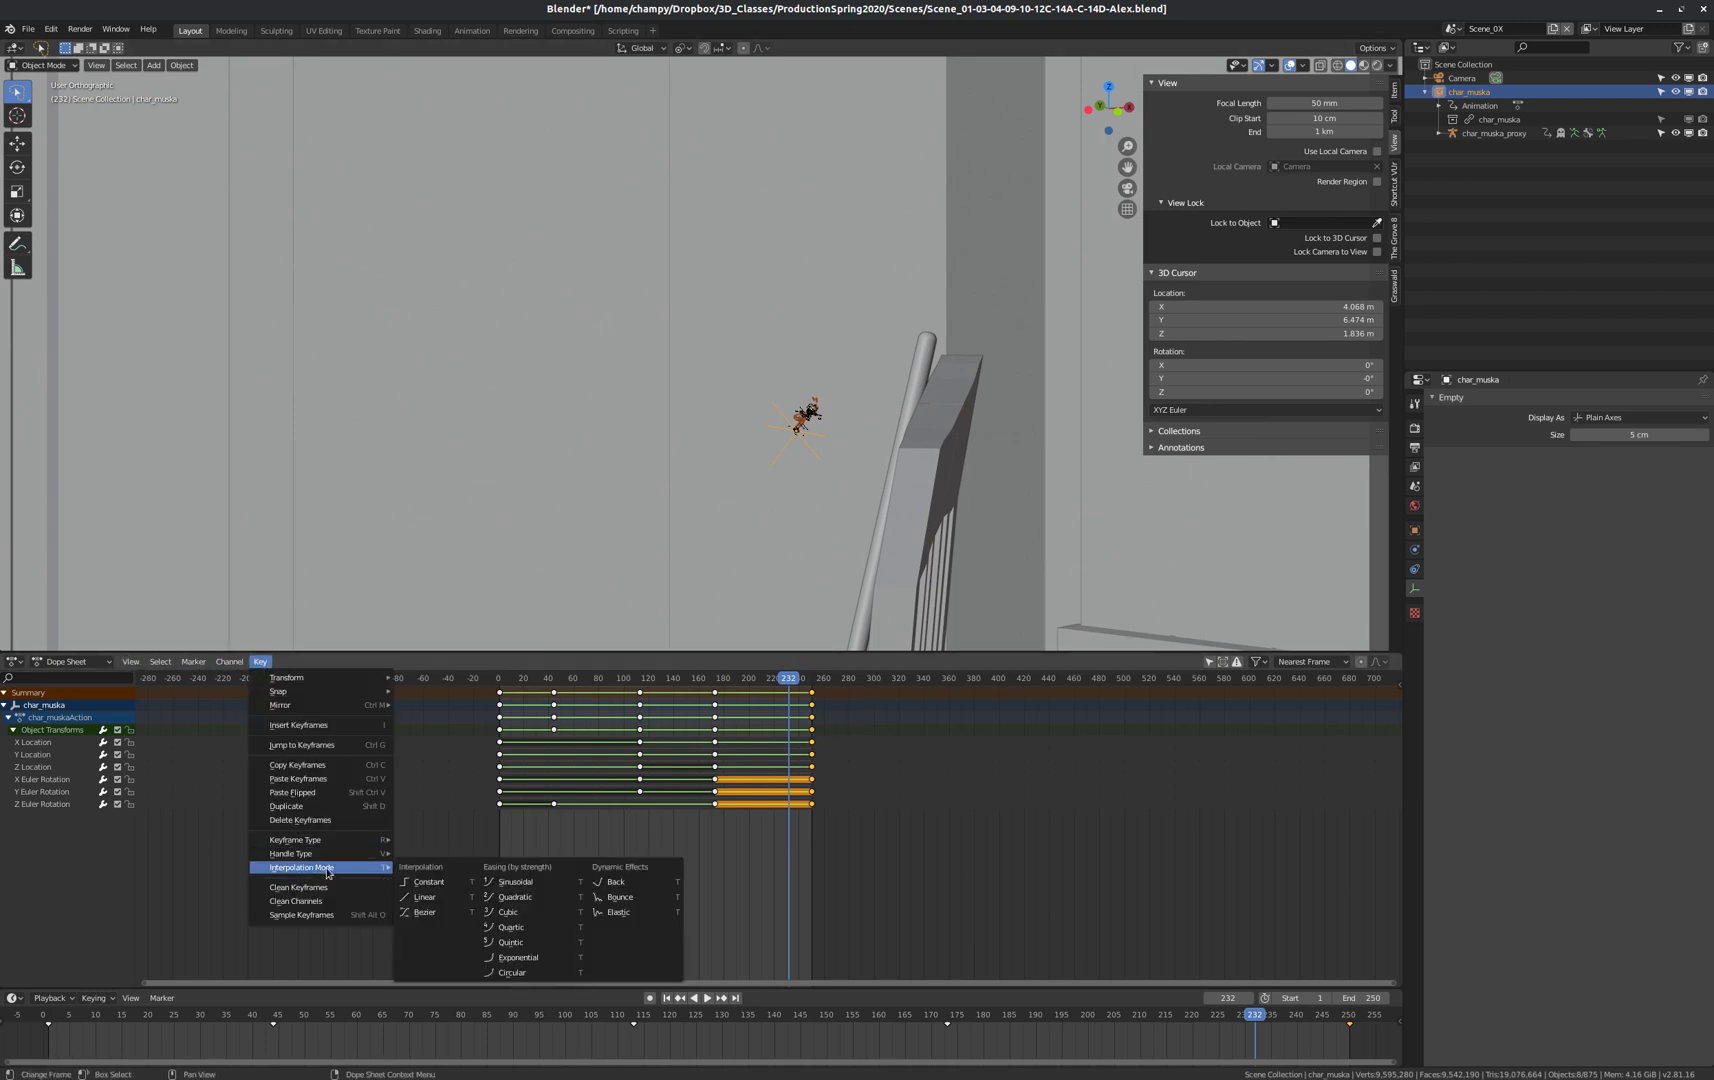
{"action": "left_click", "coordinate": [432, 912]}
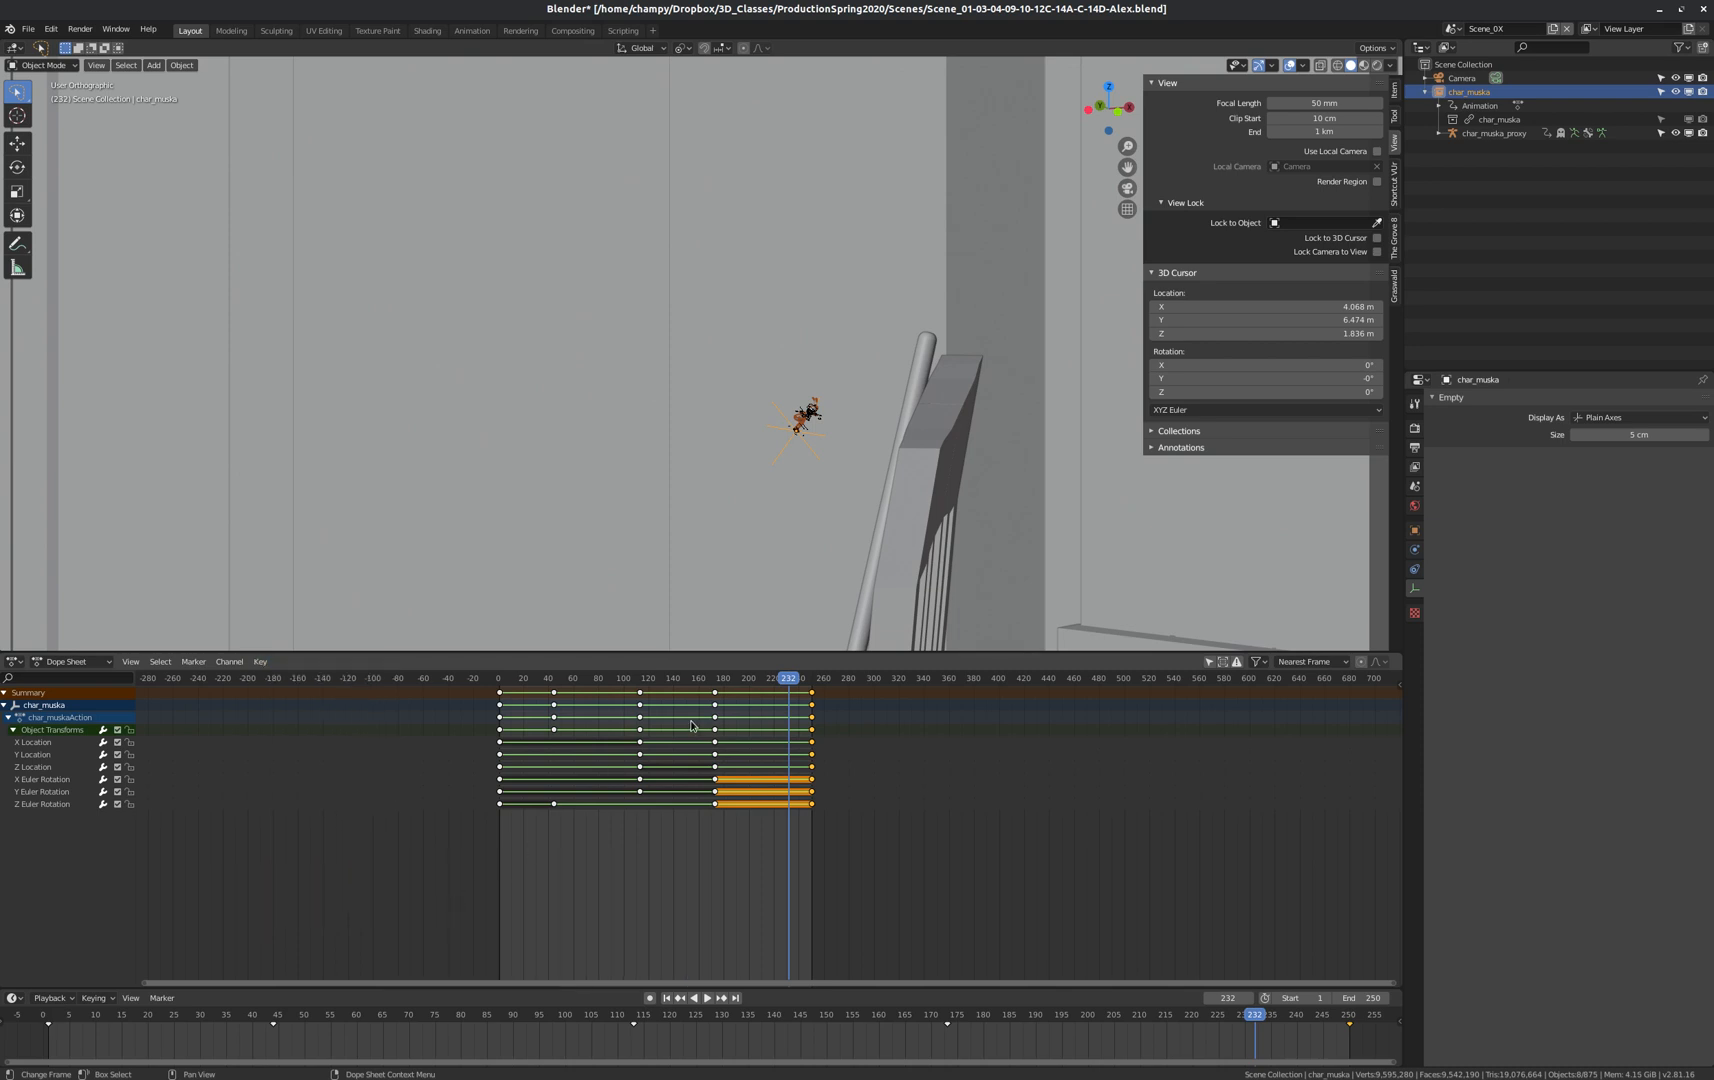
Select char_muska's keyframes at frames 173 and 250 and set their interpolation mode to Bezier.
{"action": "left_click_drag", "start_coordinate": [846, 688], "coordinate": [721, 801]}
{"action": "left_click_drag", "start_coordinate": [859, 845], "coordinate": [638, 686]}
{"action": "left_click", "coordinate": [260, 661]}
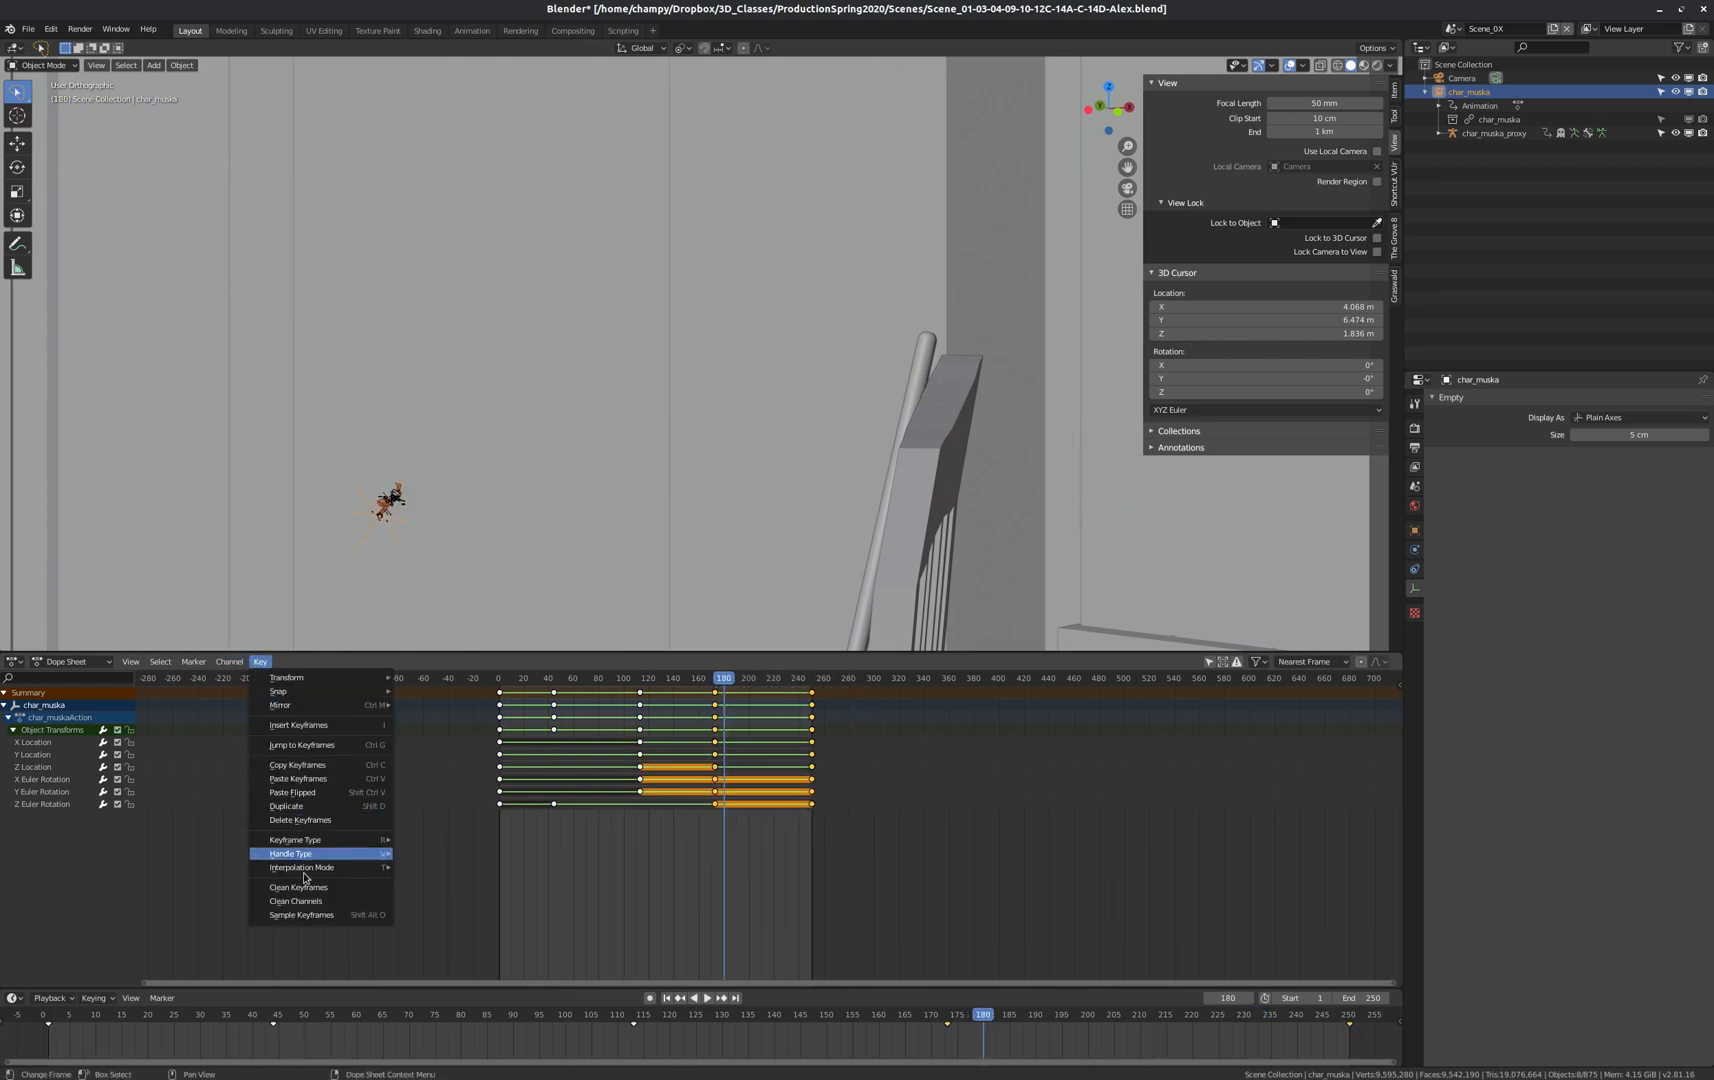
{"action": "mouse_move", "coordinate": [316, 867]}
{"action": "left_click", "coordinate": [451, 911]}
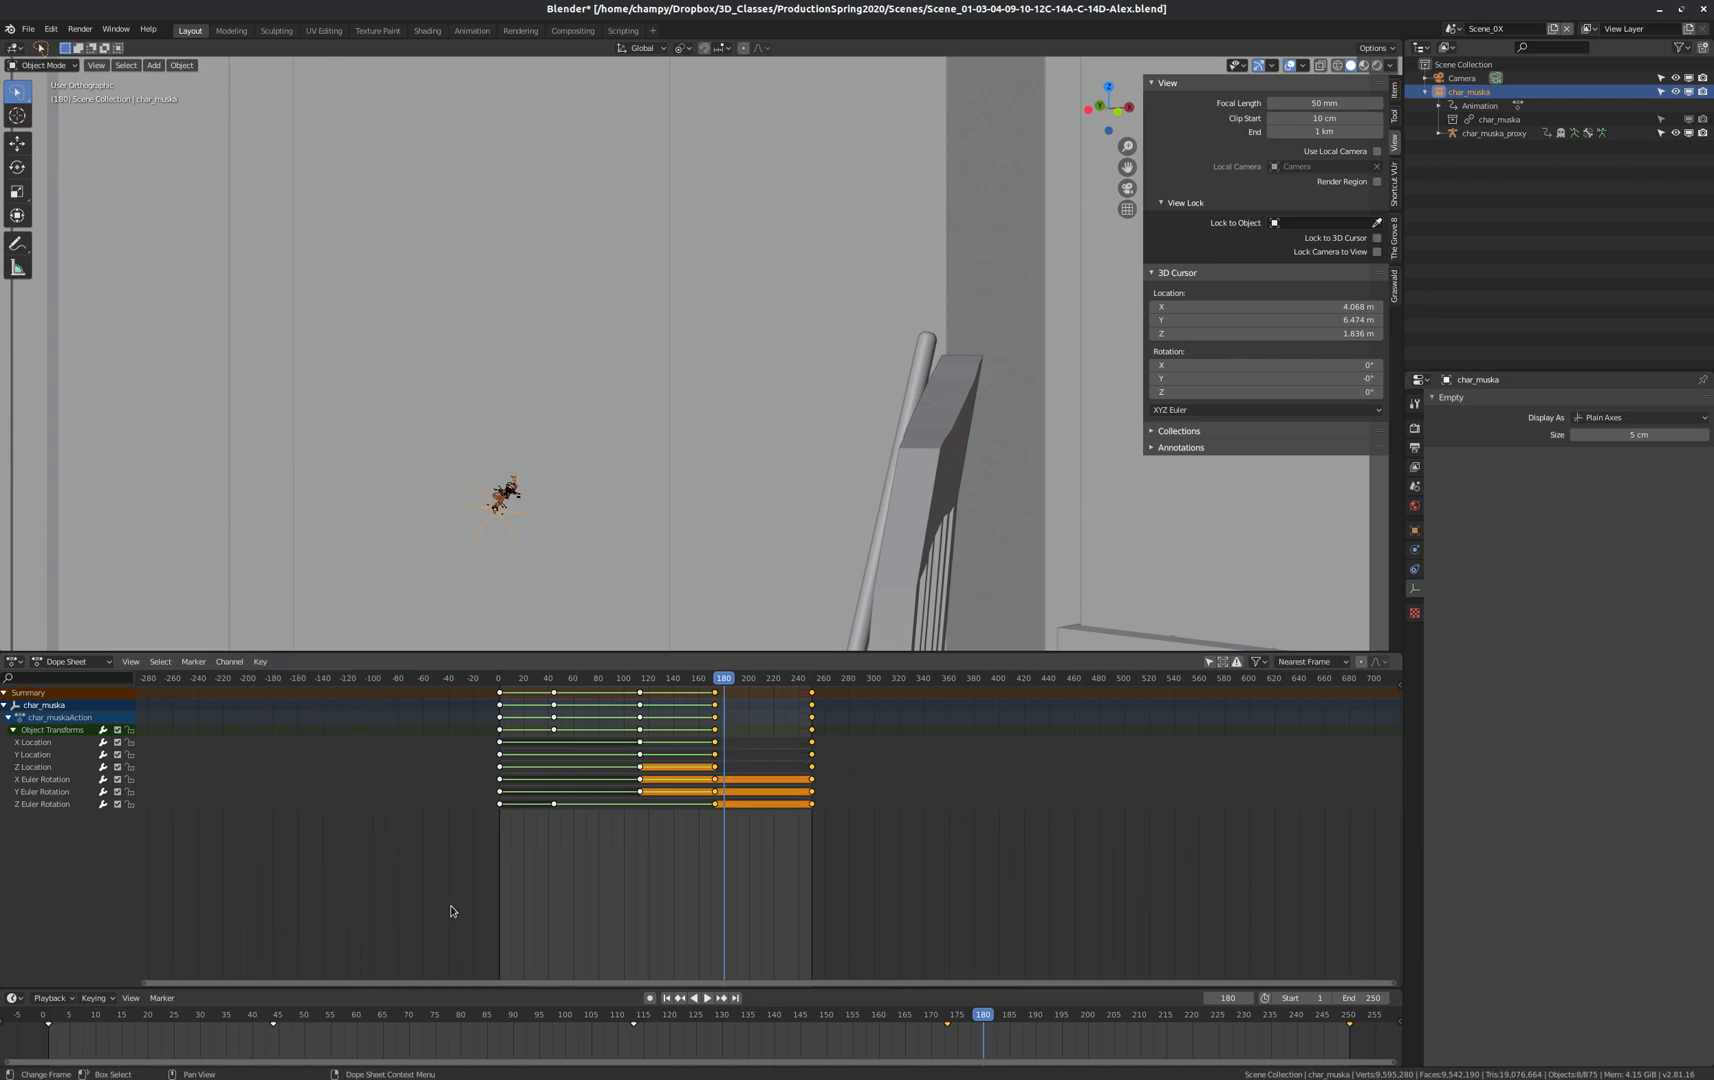
Play and scrub the animation between frames 173 and 250 to check the eased approach to the chair.
{"action": "scroll", "coordinate": [722, 690], "scroll_direction": "up", "scroll_amount": 3}
{"action": "left_click", "coordinate": [640, 680]}
{"action": "key", "text": "space"}
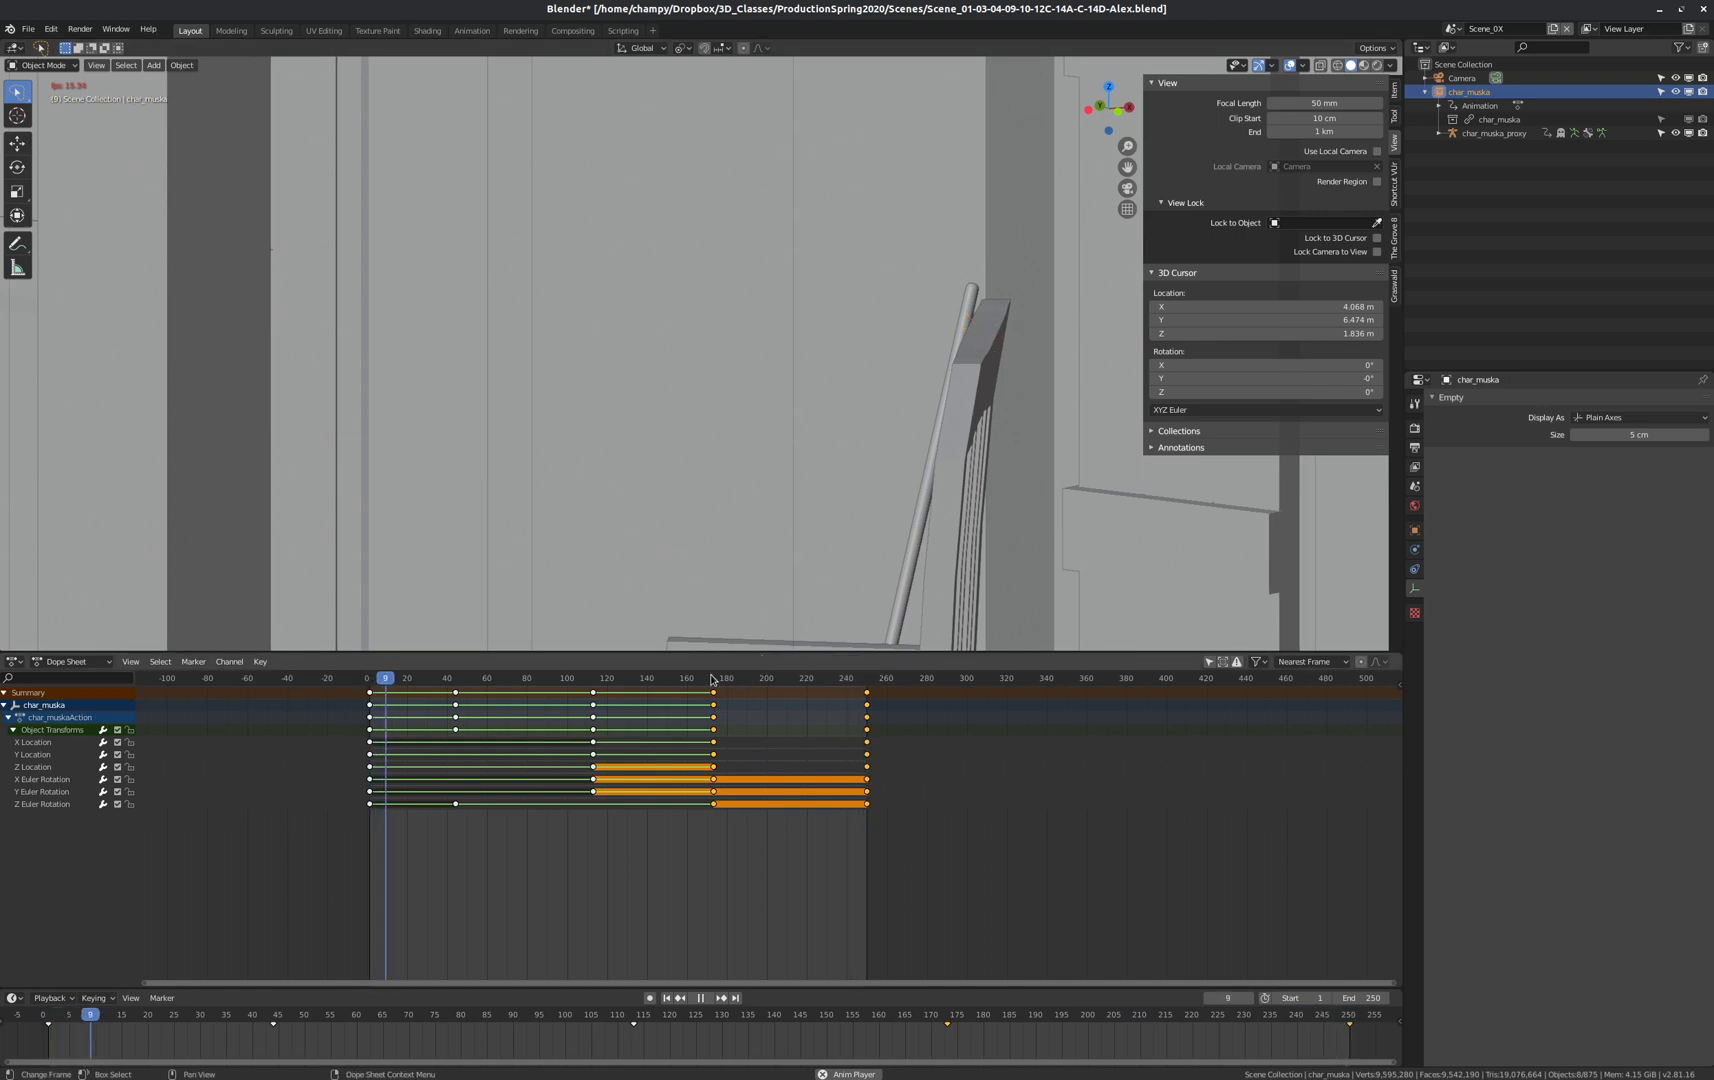
{"action": "key", "text": "space"}
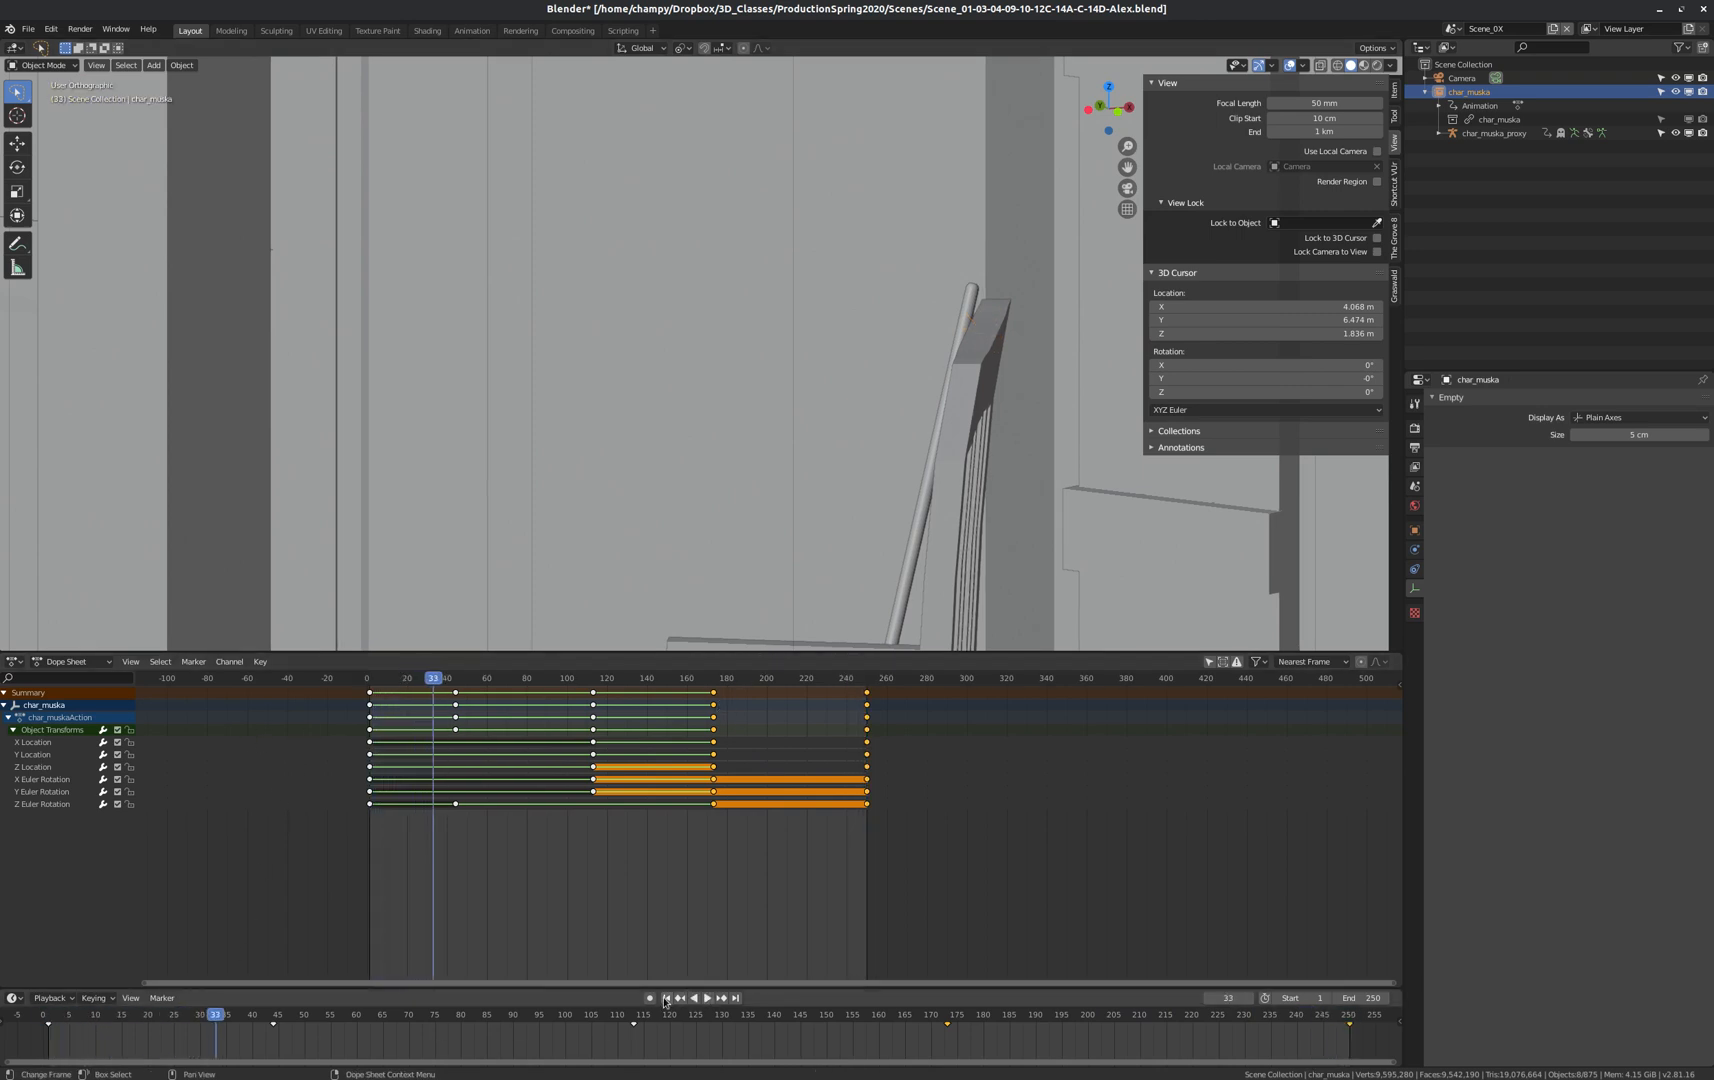
{"action": "left_click_drag", "start_coordinate": [704, 690], "coordinate": [768, 678]}
{"action": "scroll", "coordinate": [968, 349], "scroll_direction": "up", "scroll_amount": 7}
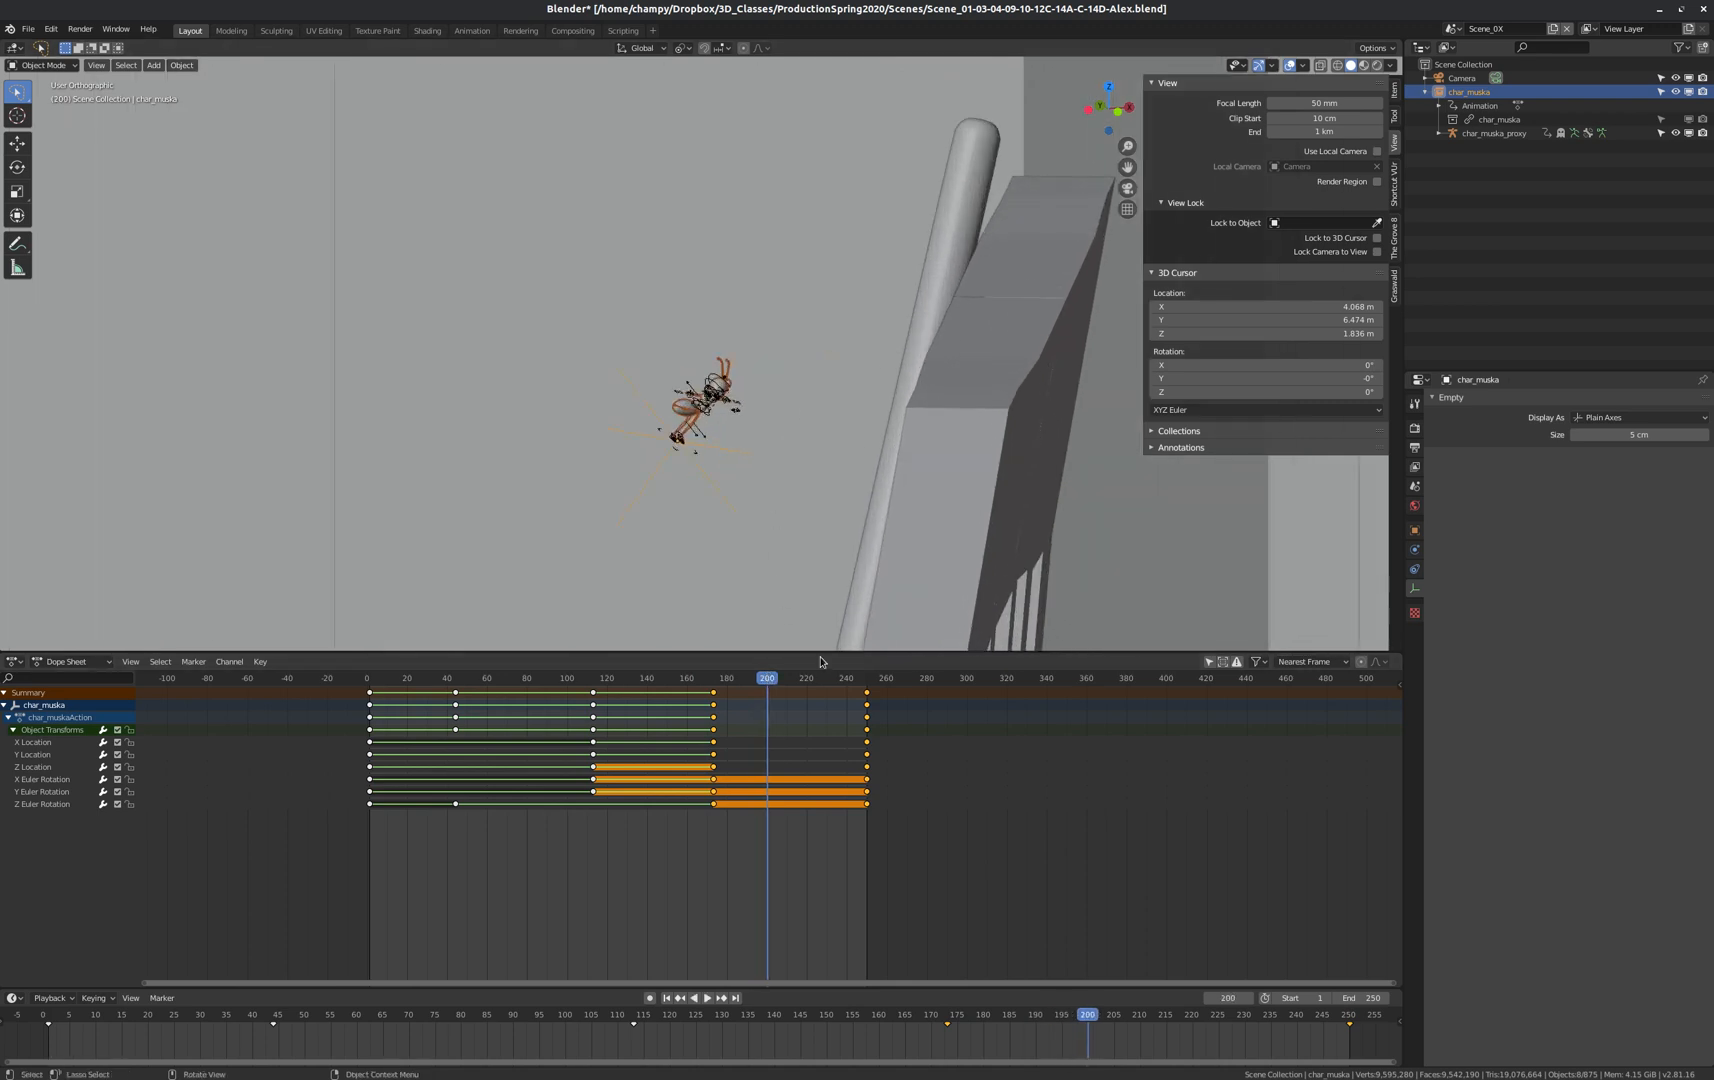
{"action": "scroll", "coordinate": [799, 447], "scroll_direction": "up", "scroll_amount": 1}
{"action": "scroll", "coordinate": [687, 689], "scroll_direction": "down", "scroll_amount": 1}
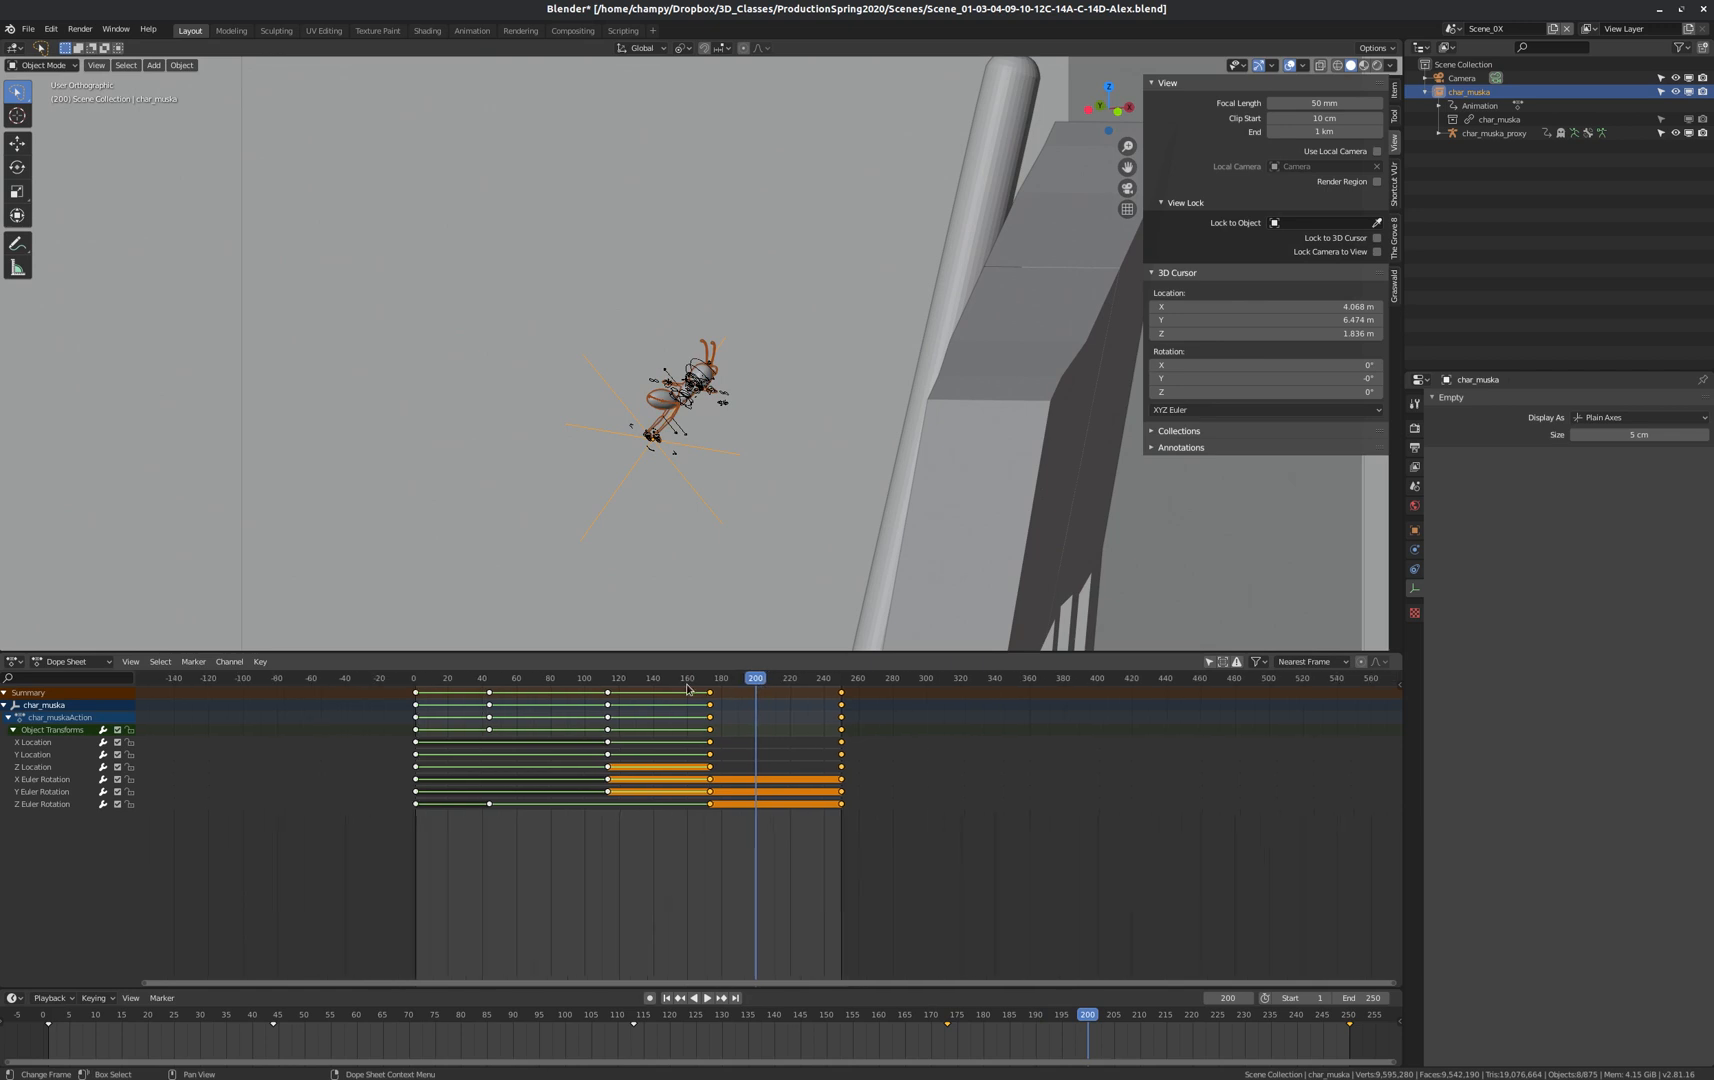
{"action": "scroll", "coordinate": [687, 689], "scroll_direction": "down", "scroll_amount": 1}
{"action": "mouse_move", "coordinate": [740, 689]}
{"action": "left_mouse_down"}
{"action": "mouse_move", "coordinate": [711, 689]}
{"action": "mouse_move", "coordinate": [737, 680]}
{"action": "left_mouse_up"}
{"action": "scroll", "coordinate": [820, 497], "scroll_direction": "down", "scroll_amount": 2}
{"action": "scroll", "coordinate": [820, 497], "scroll_direction": "down", "scroll_amount": 3}
{"action": "scroll", "coordinate": [629, 514], "scroll_direction": "up", "scroll_amount": 1}
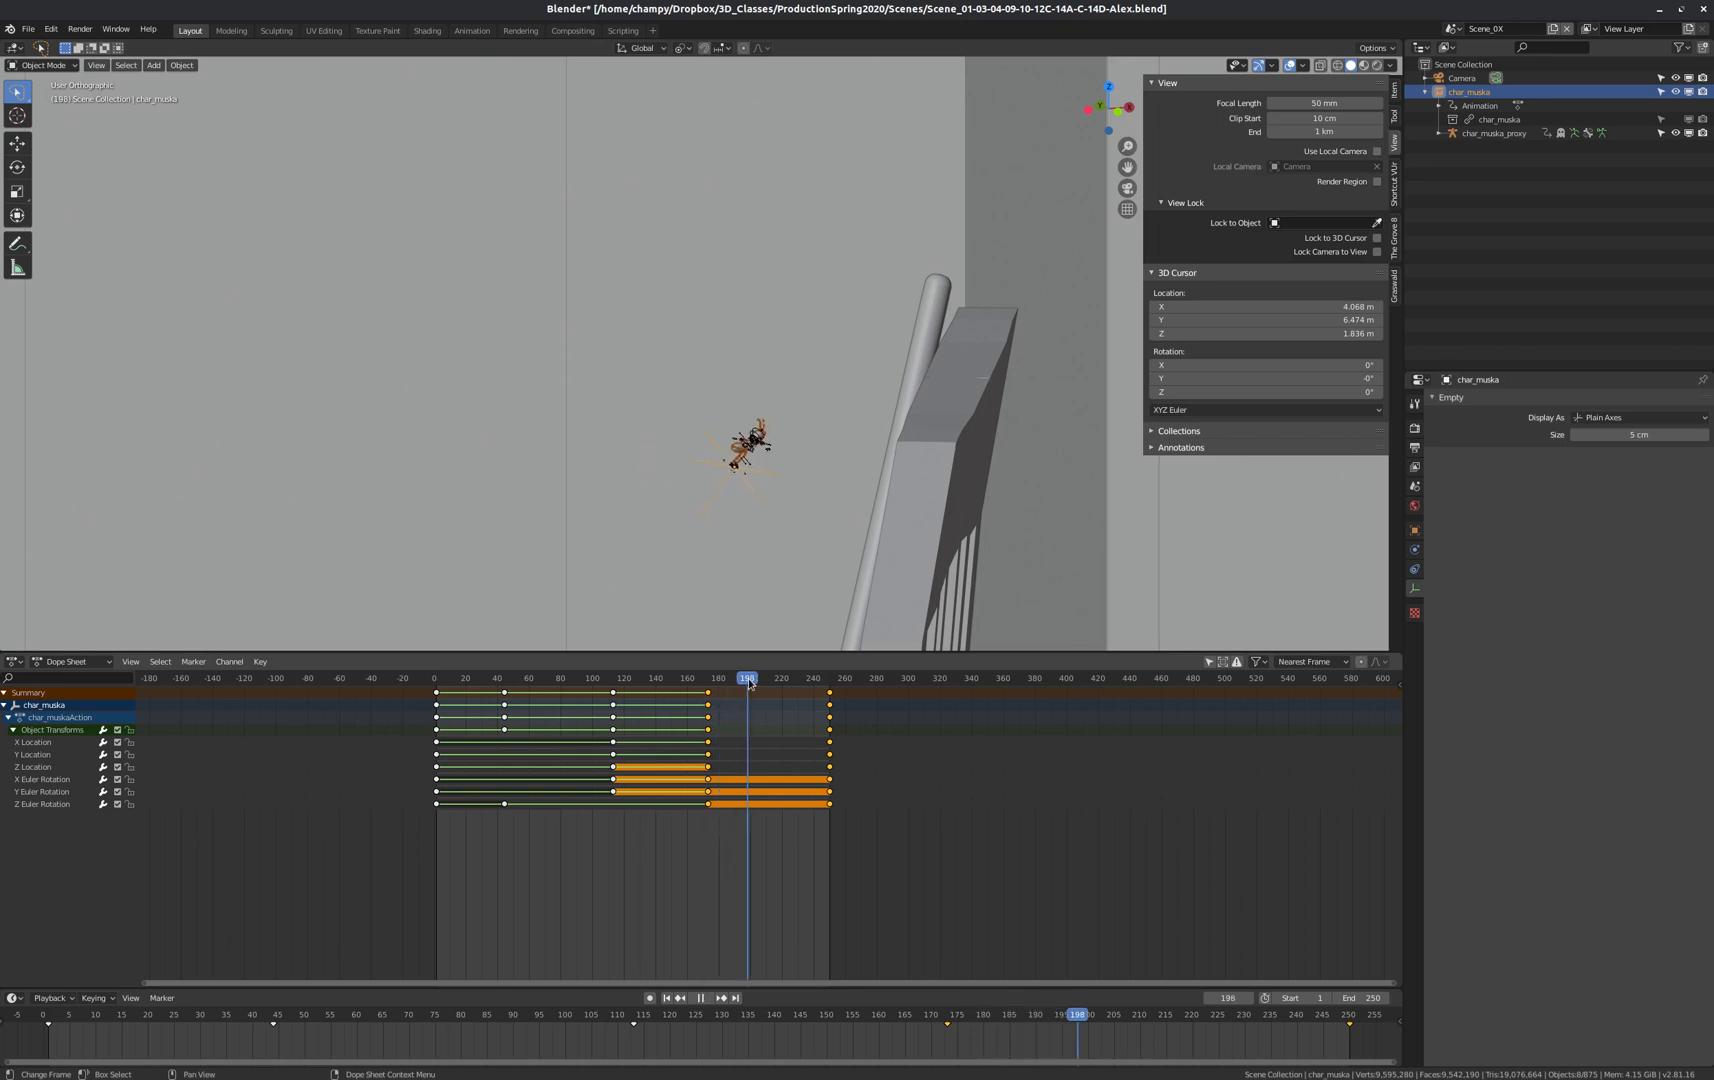
{"action": "key", "text": "space"}
At frame 205, raise char_muska along Z by about 9 cm and insert a LocRot keyframe.
{"action": "scroll", "coordinate": [868, 410], "scroll_direction": "up", "scroll_amount": 2}
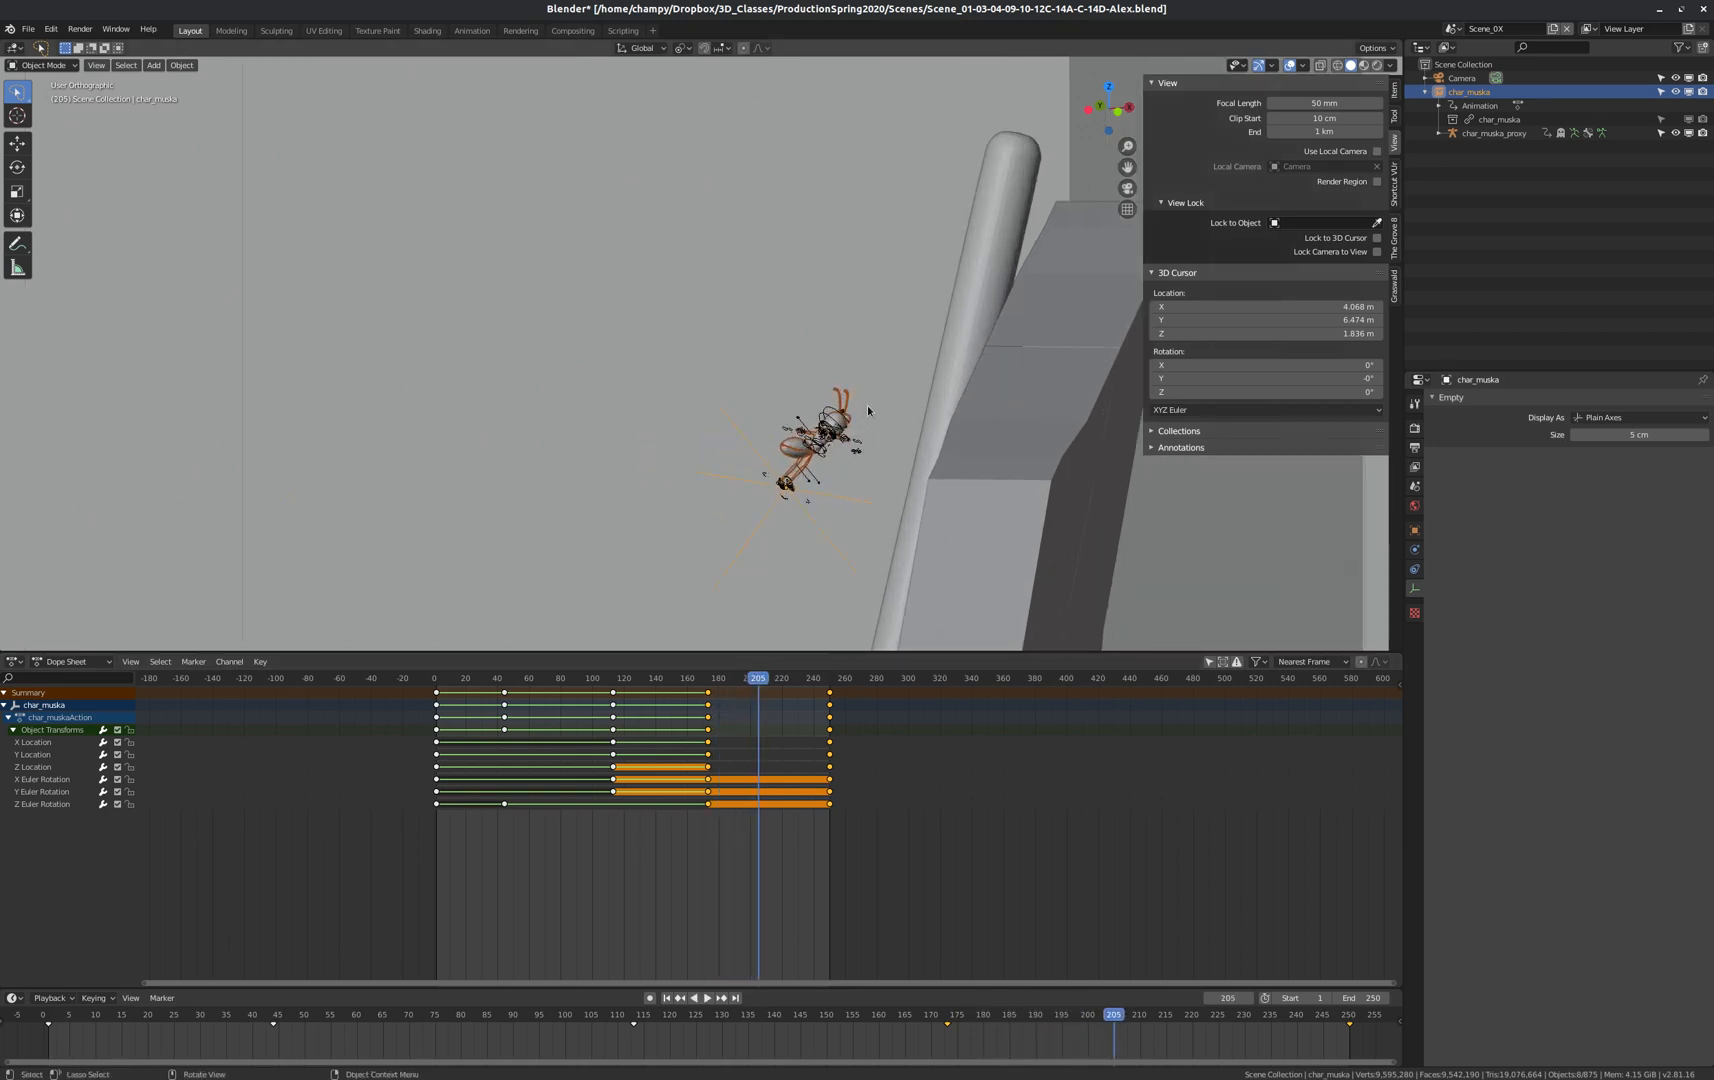
{"action": "scroll", "coordinate": [841, 434], "scroll_direction": "up", "scroll_amount": 2}
{"action": "scroll", "coordinate": [763, 475], "scroll_direction": "down", "scroll_amount": 2}
{"action": "scroll", "coordinate": [899, 485], "scroll_direction": "up", "scroll_amount": 2}
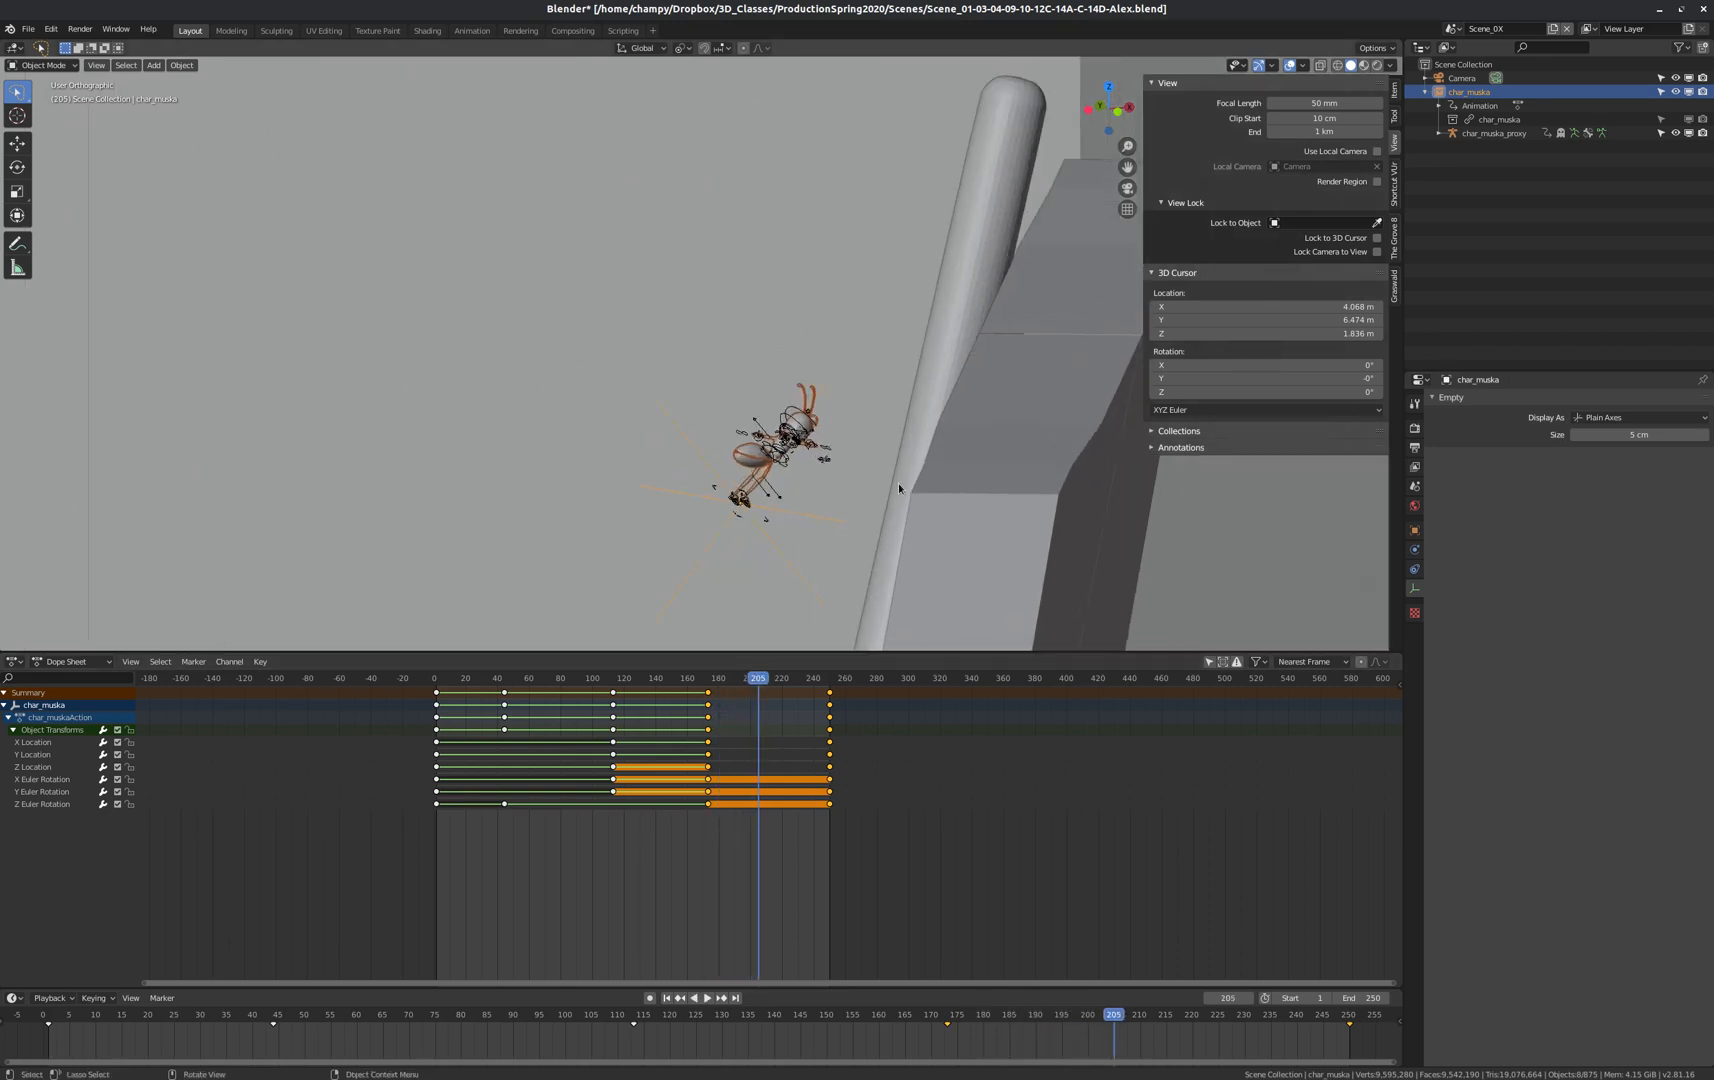
{"action": "scroll", "coordinate": [782, 512], "scroll_direction": "down", "scroll_amount": 2}
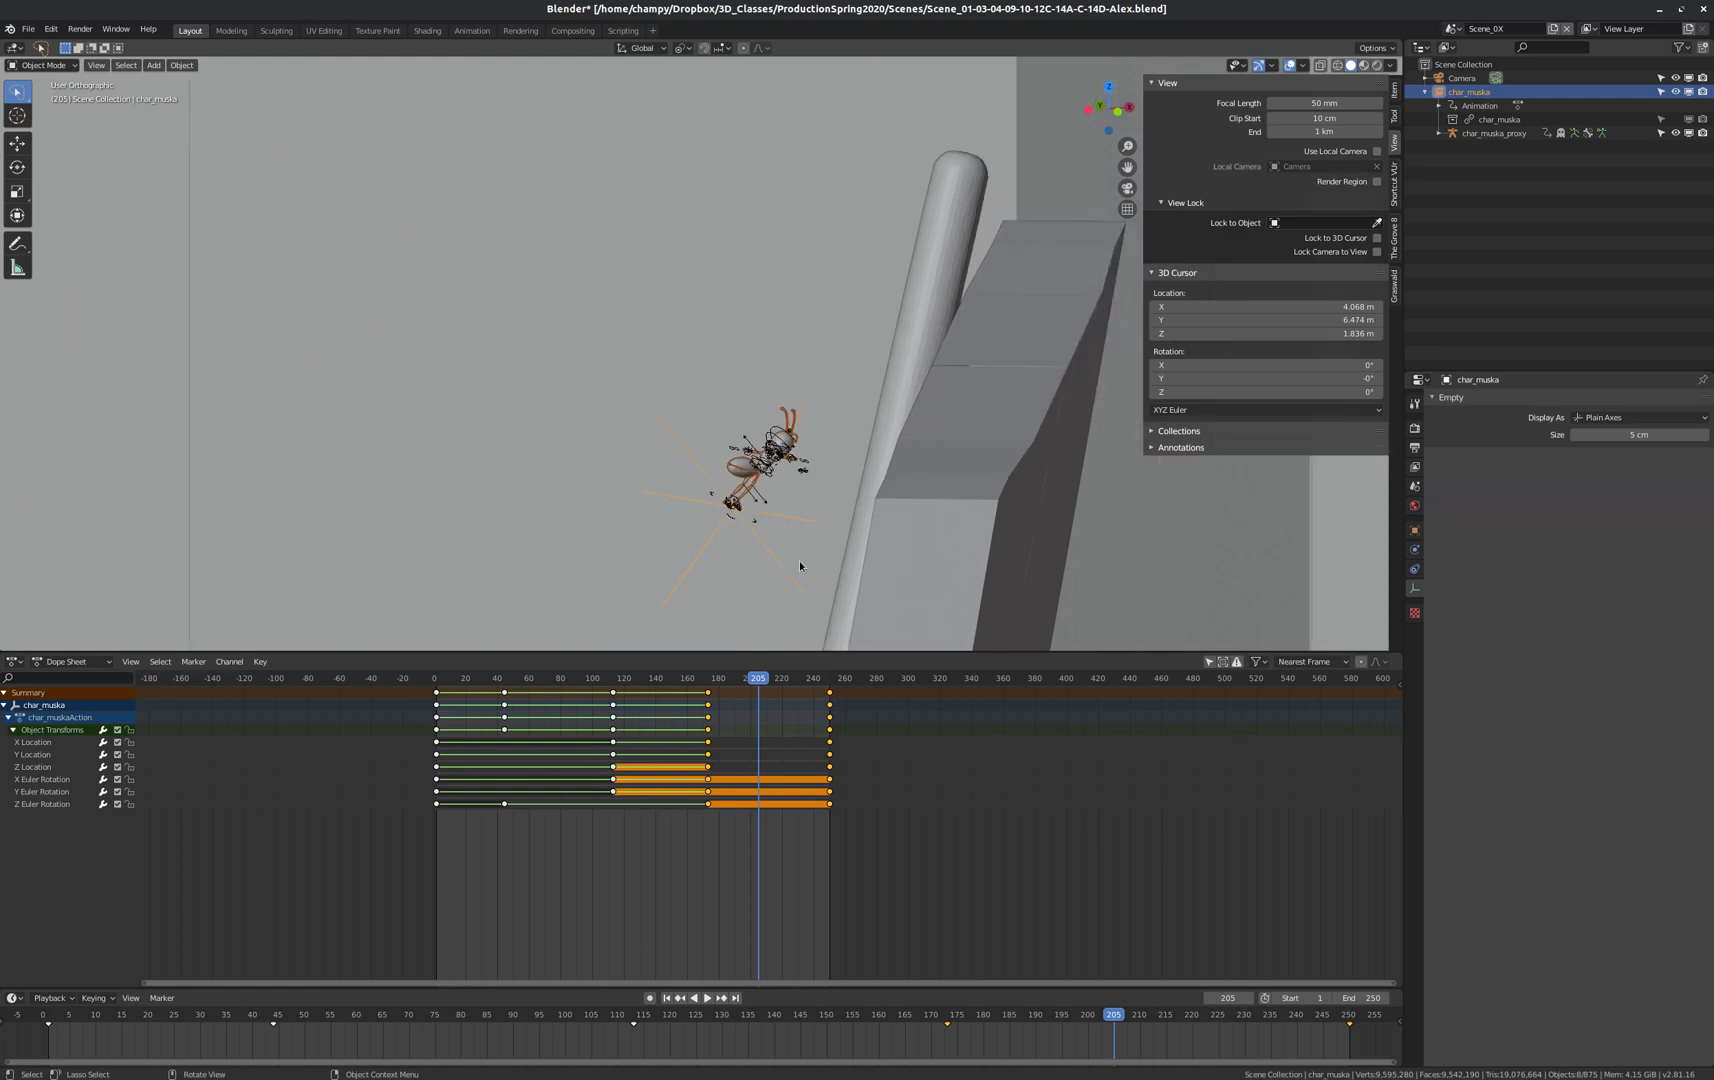
{"action": "key", "text": "g"}
{"action": "key", "text": "z"}
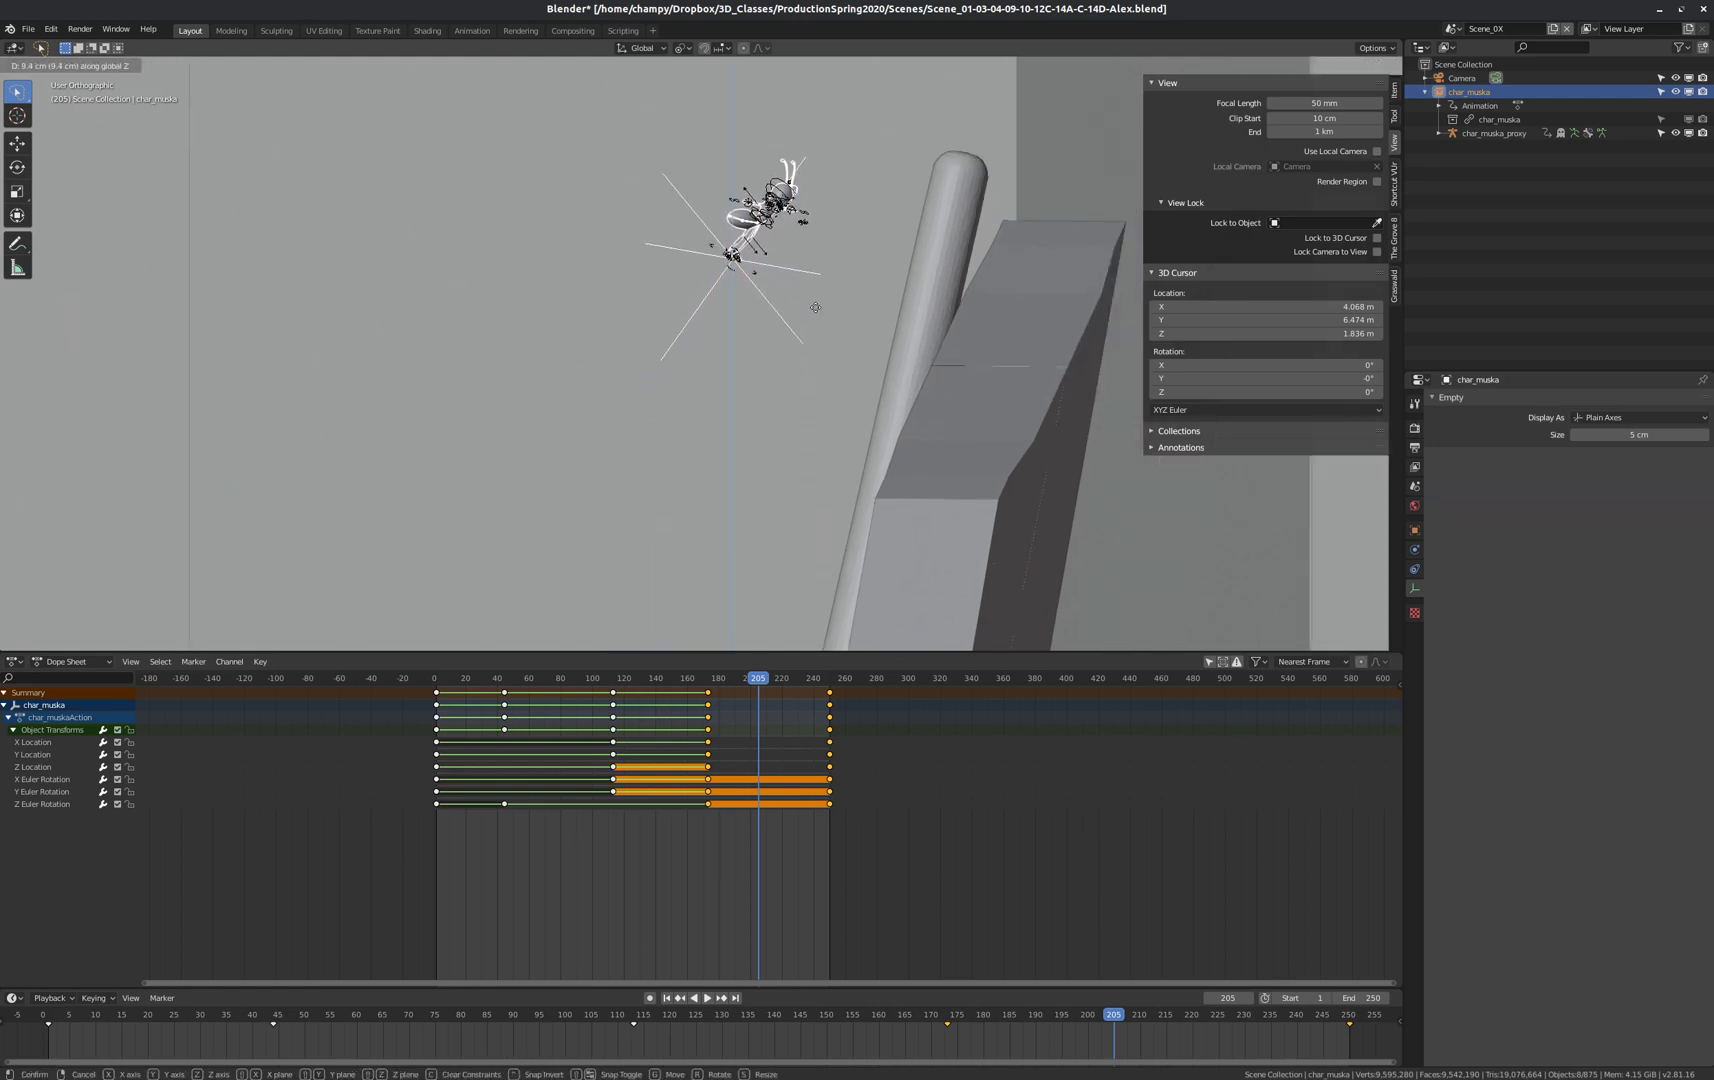
{"action": "left_click", "coordinate": [816, 291]}
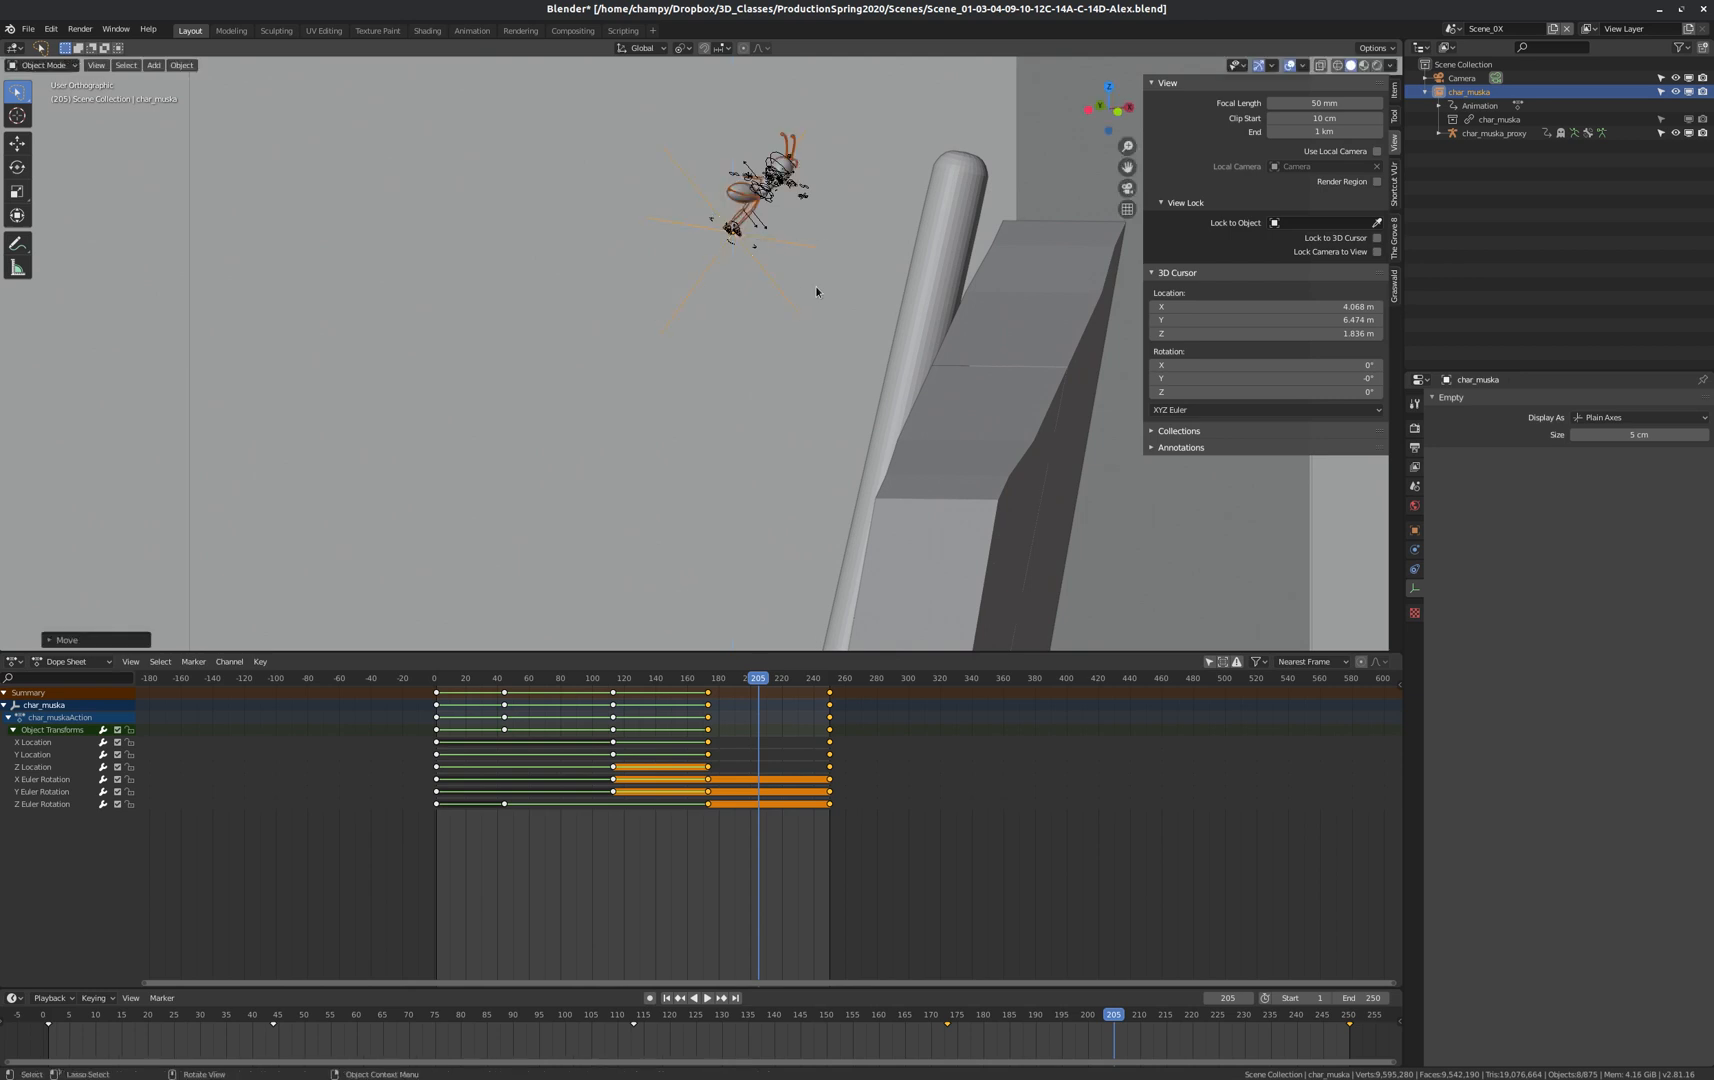
{"action": "key", "text": "i"}
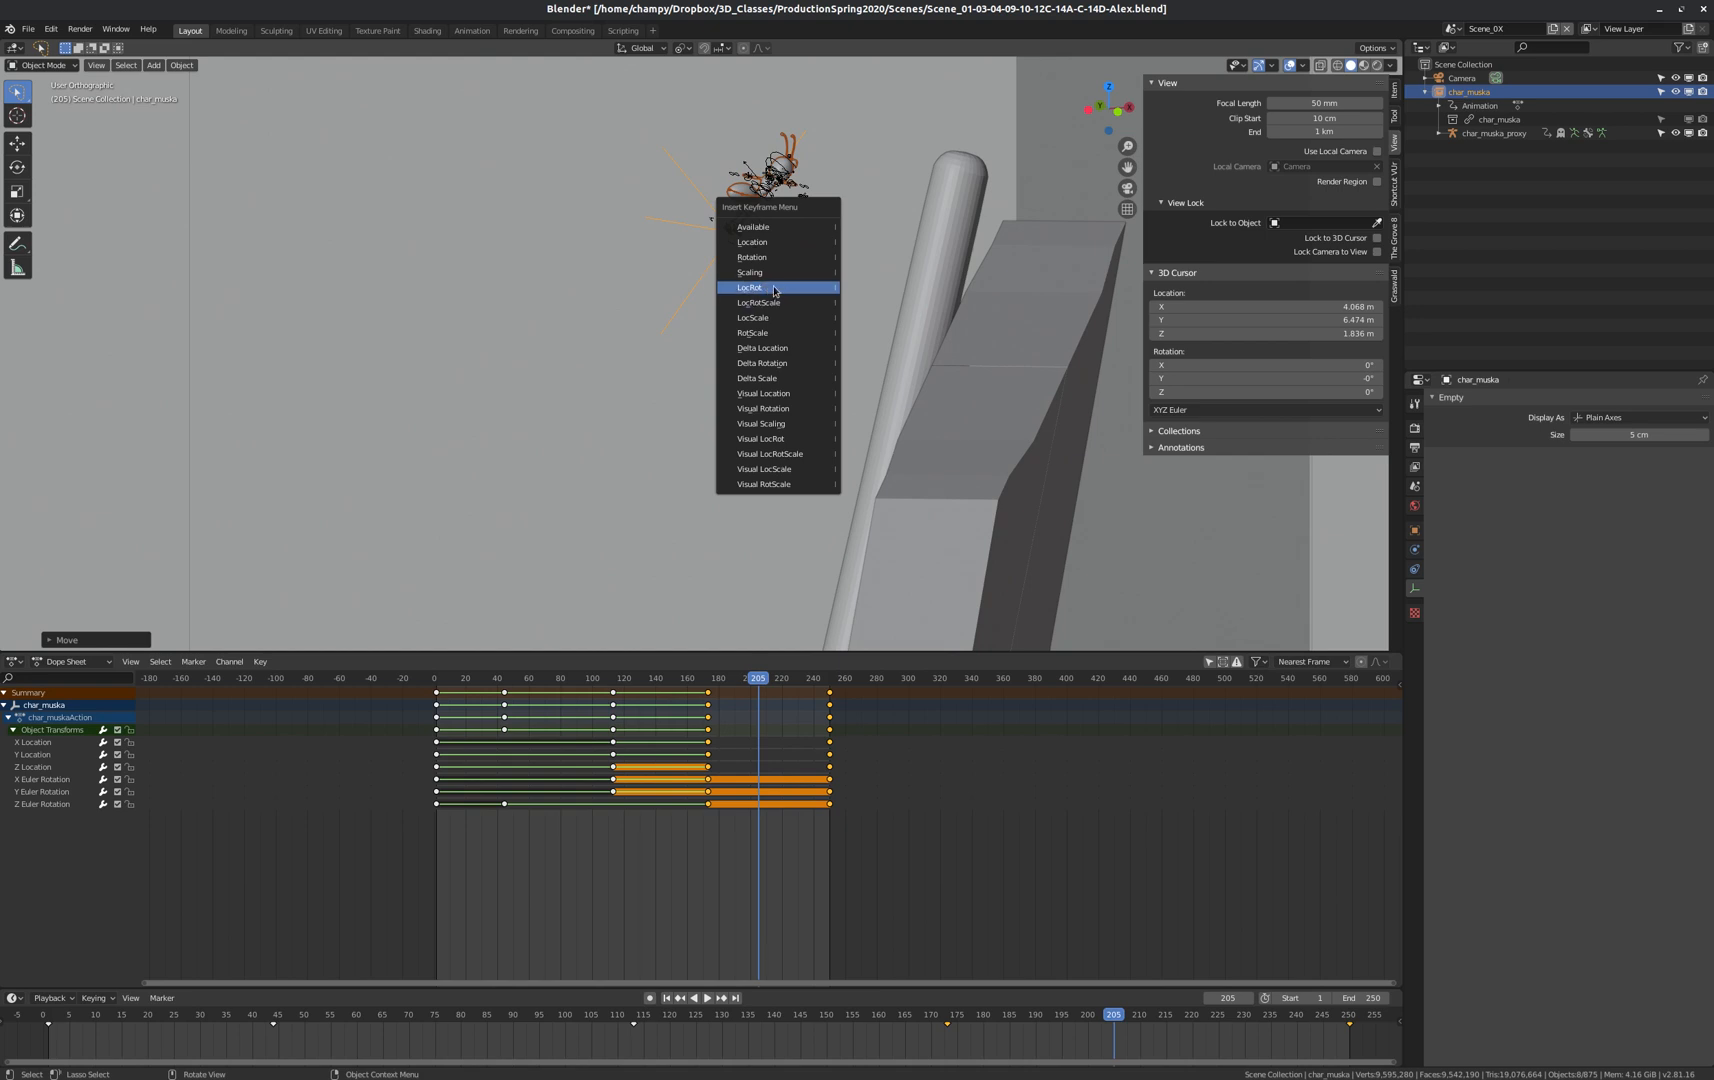
{"action": "left_click", "coordinate": [776, 289]}
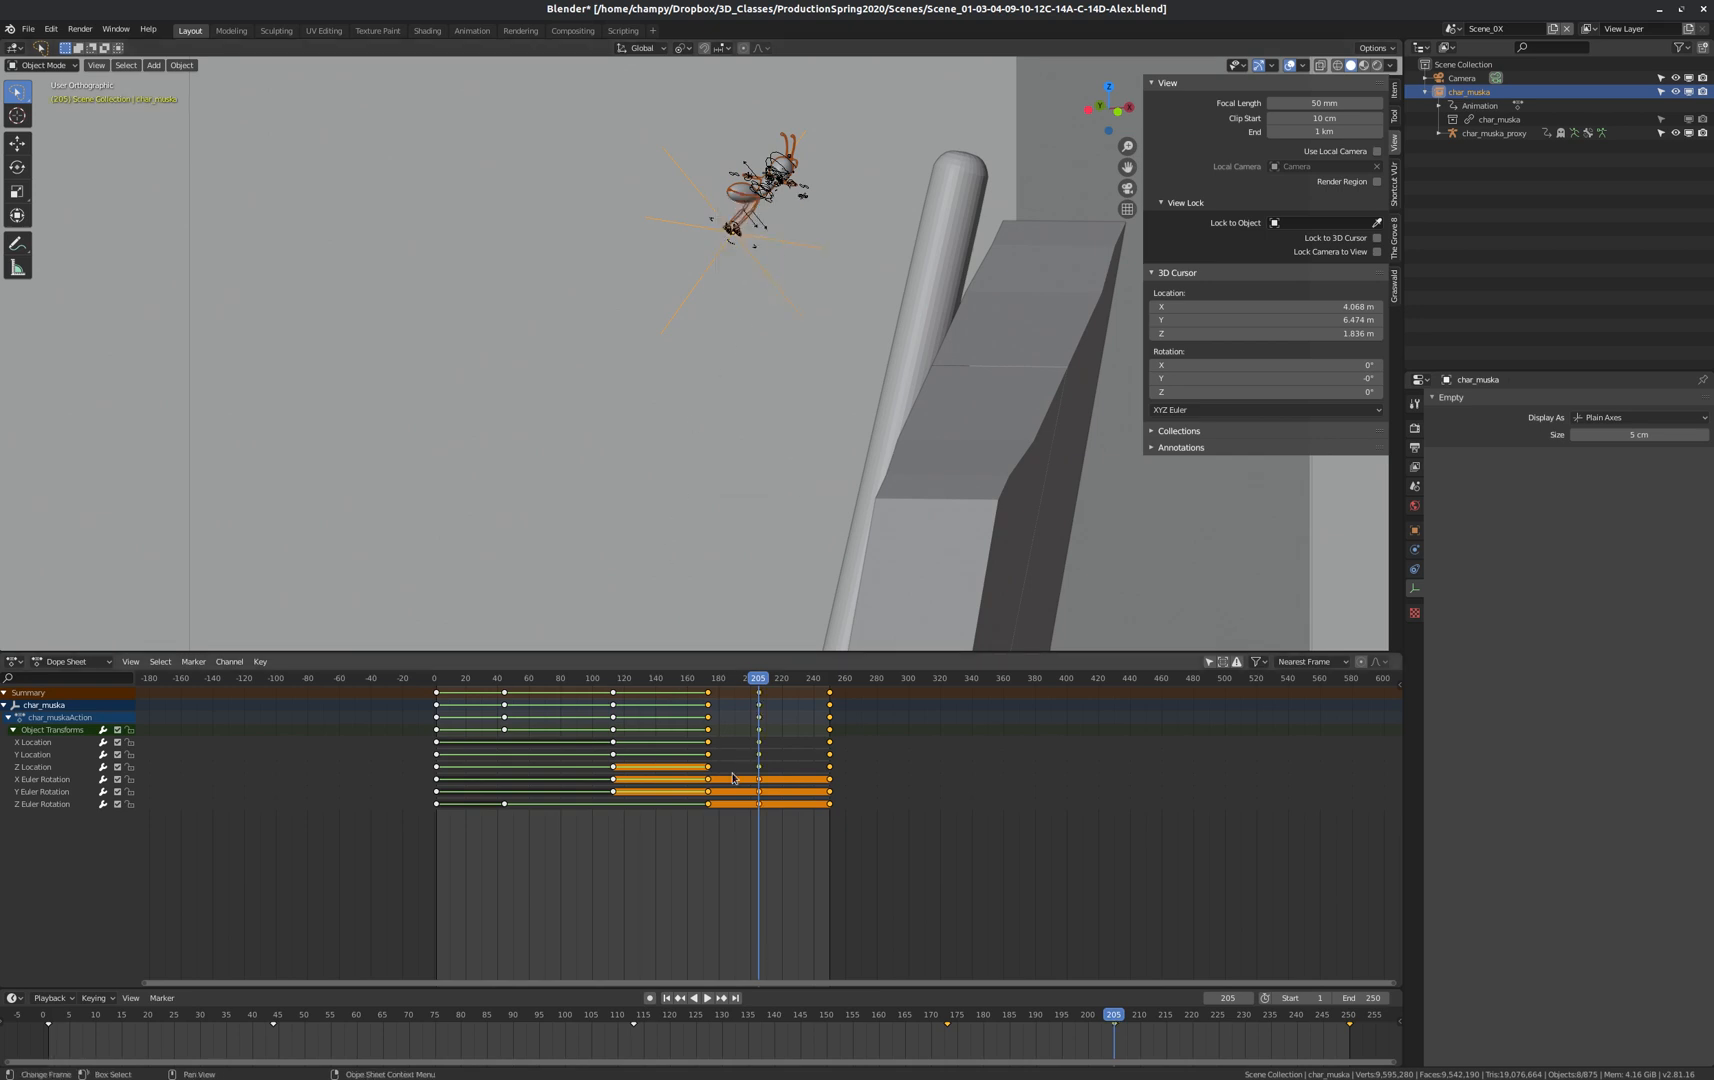
Delete char_muska's X Location and Y Location keyframes at frame 205.
{"action": "scroll", "coordinate": [746, 783], "scroll_direction": "up", "scroll_amount": 4}
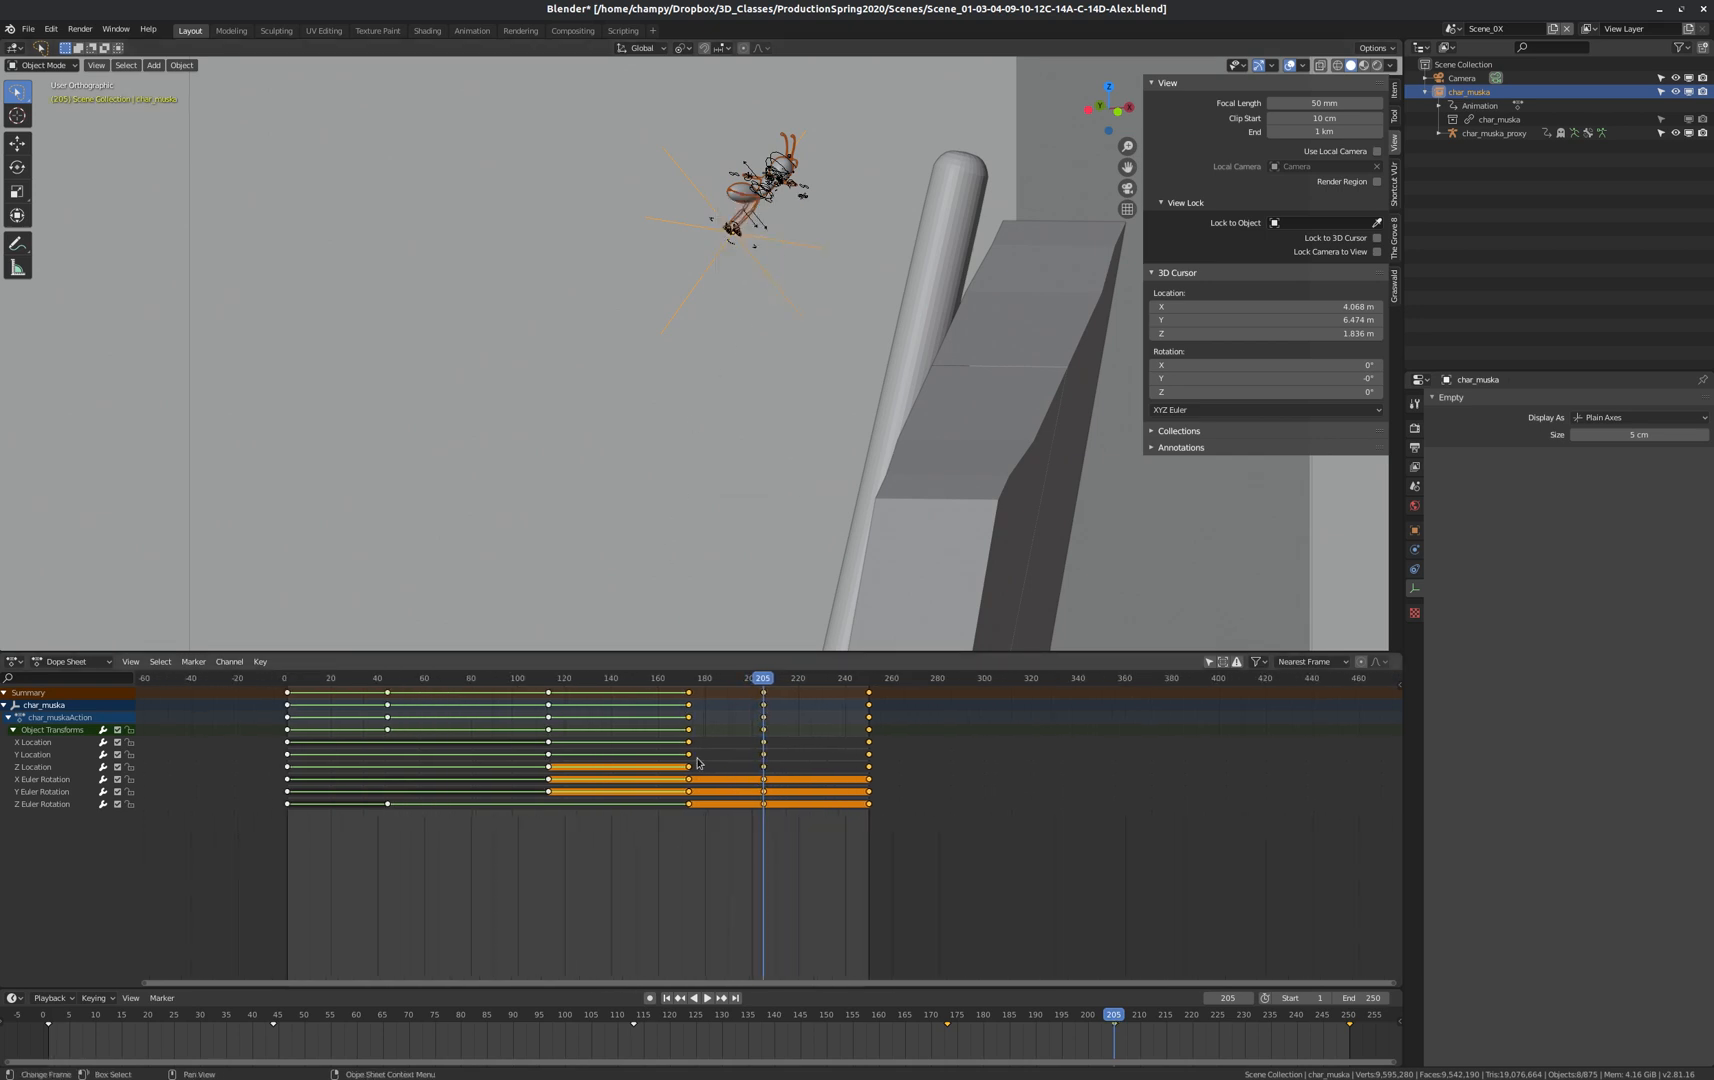
{"action": "left_click", "coordinate": [763, 756]}
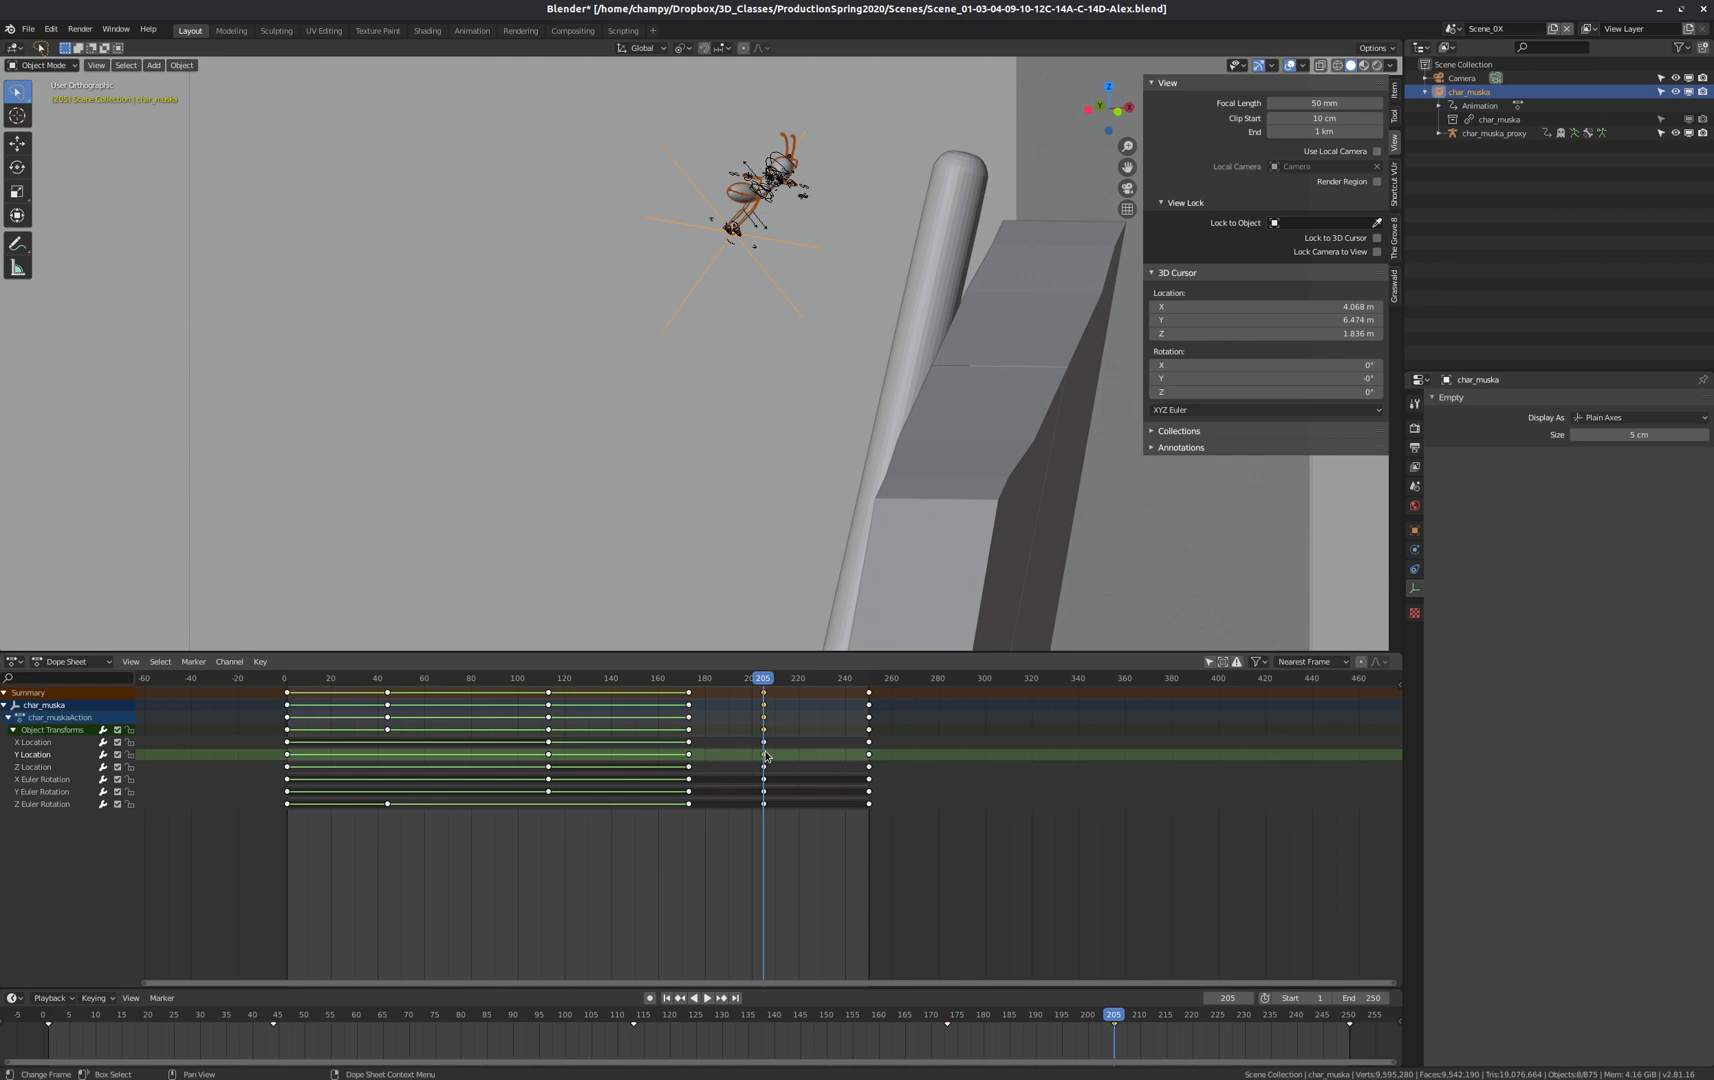
{"action": "right_click", "coordinate": [766, 756]}
{"action": "left_click", "coordinate": [761, 752]}
{"action": "left_click", "coordinate": [764, 742]}
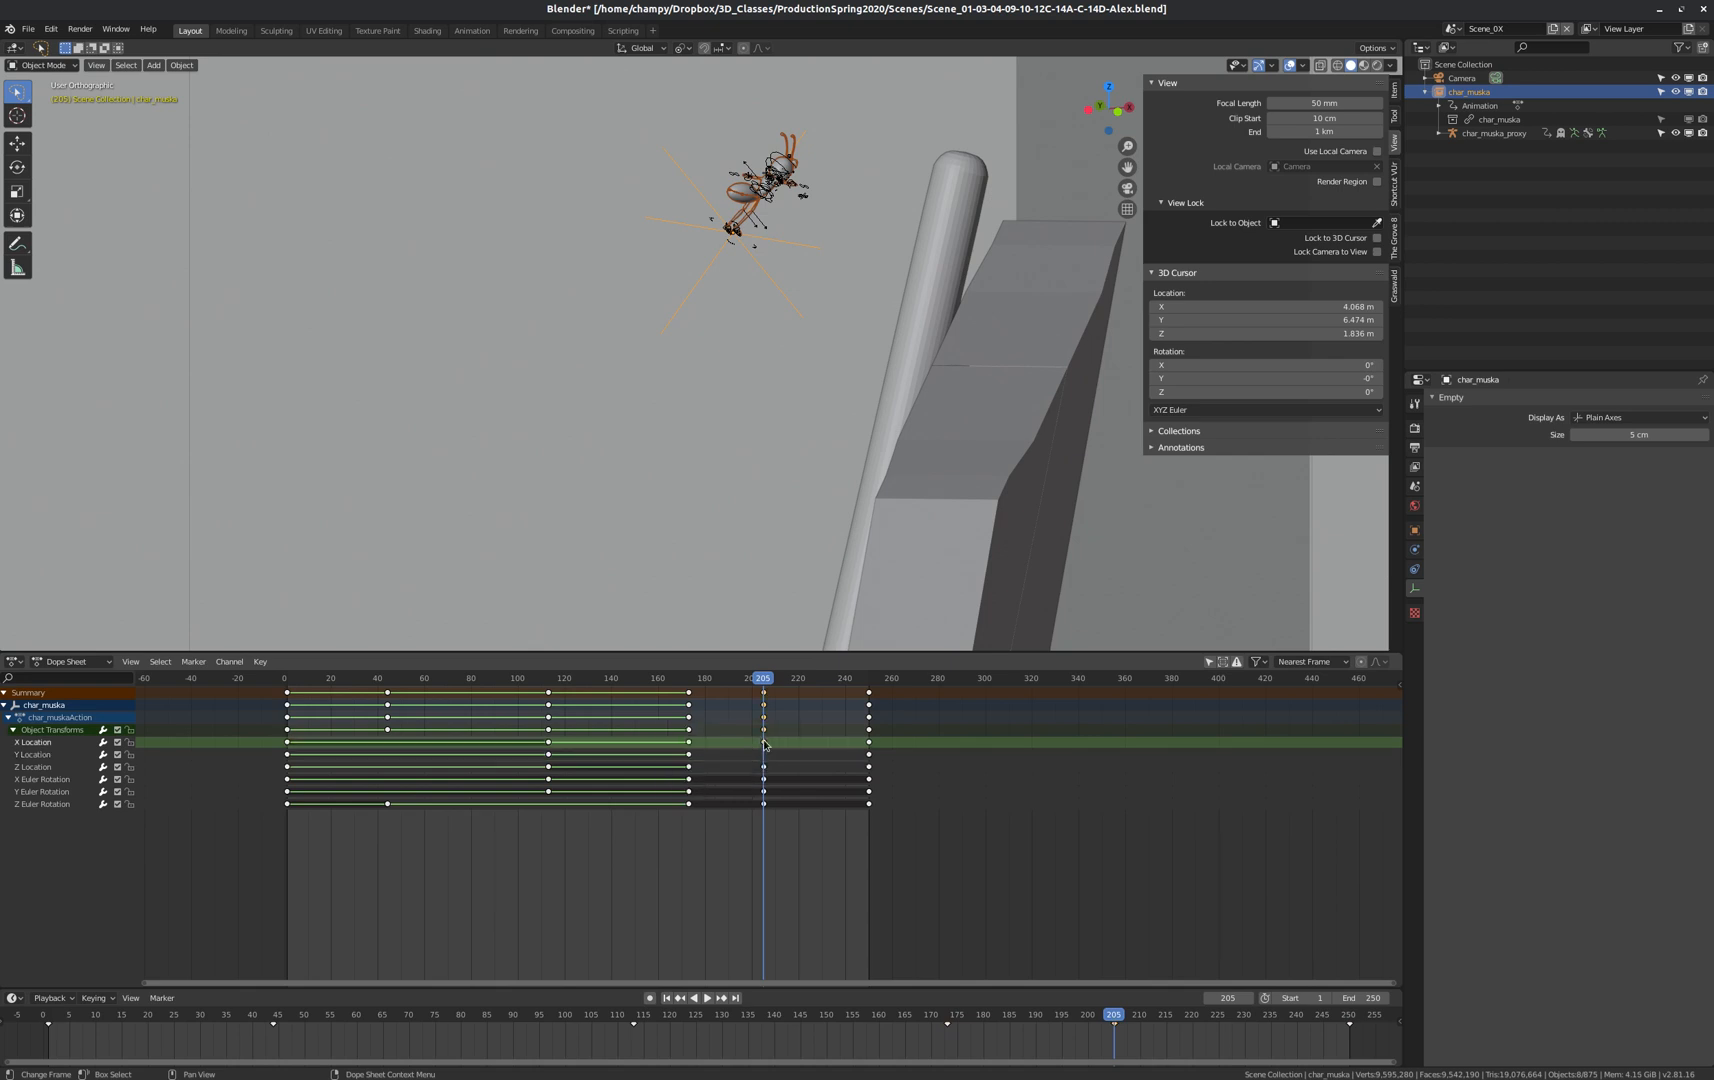
{"action": "right_click", "coordinate": [764, 743]}
{"action": "left_click", "coordinate": [764, 741]}
Scrub to frame 146 and play the animation to check char_muska's flight towards the chair.
{"action": "left_click_drag", "start_coordinate": [601, 676], "coordinate": [626, 677]}
{"action": "scroll", "coordinate": [821, 499], "scroll_direction": "down", "scroll_amount": 5}
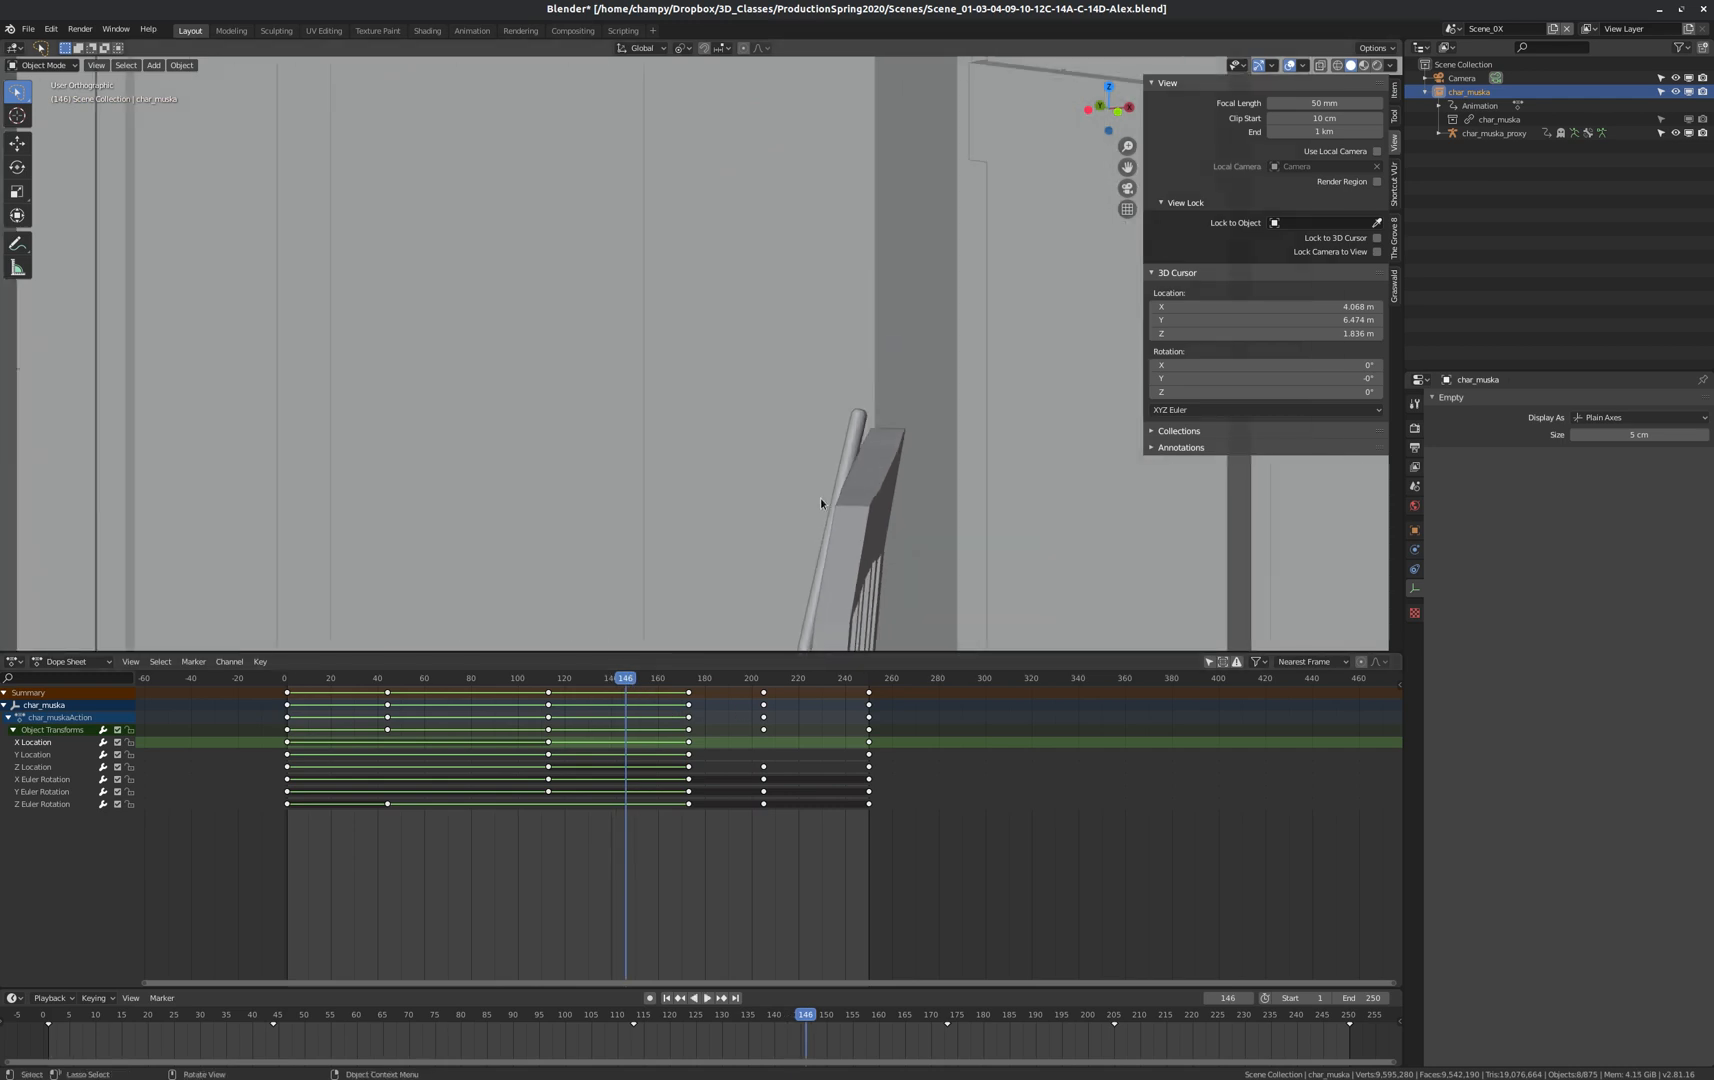
{"action": "scroll", "coordinate": [818, 501], "scroll_direction": "down", "scroll_amount": 3}
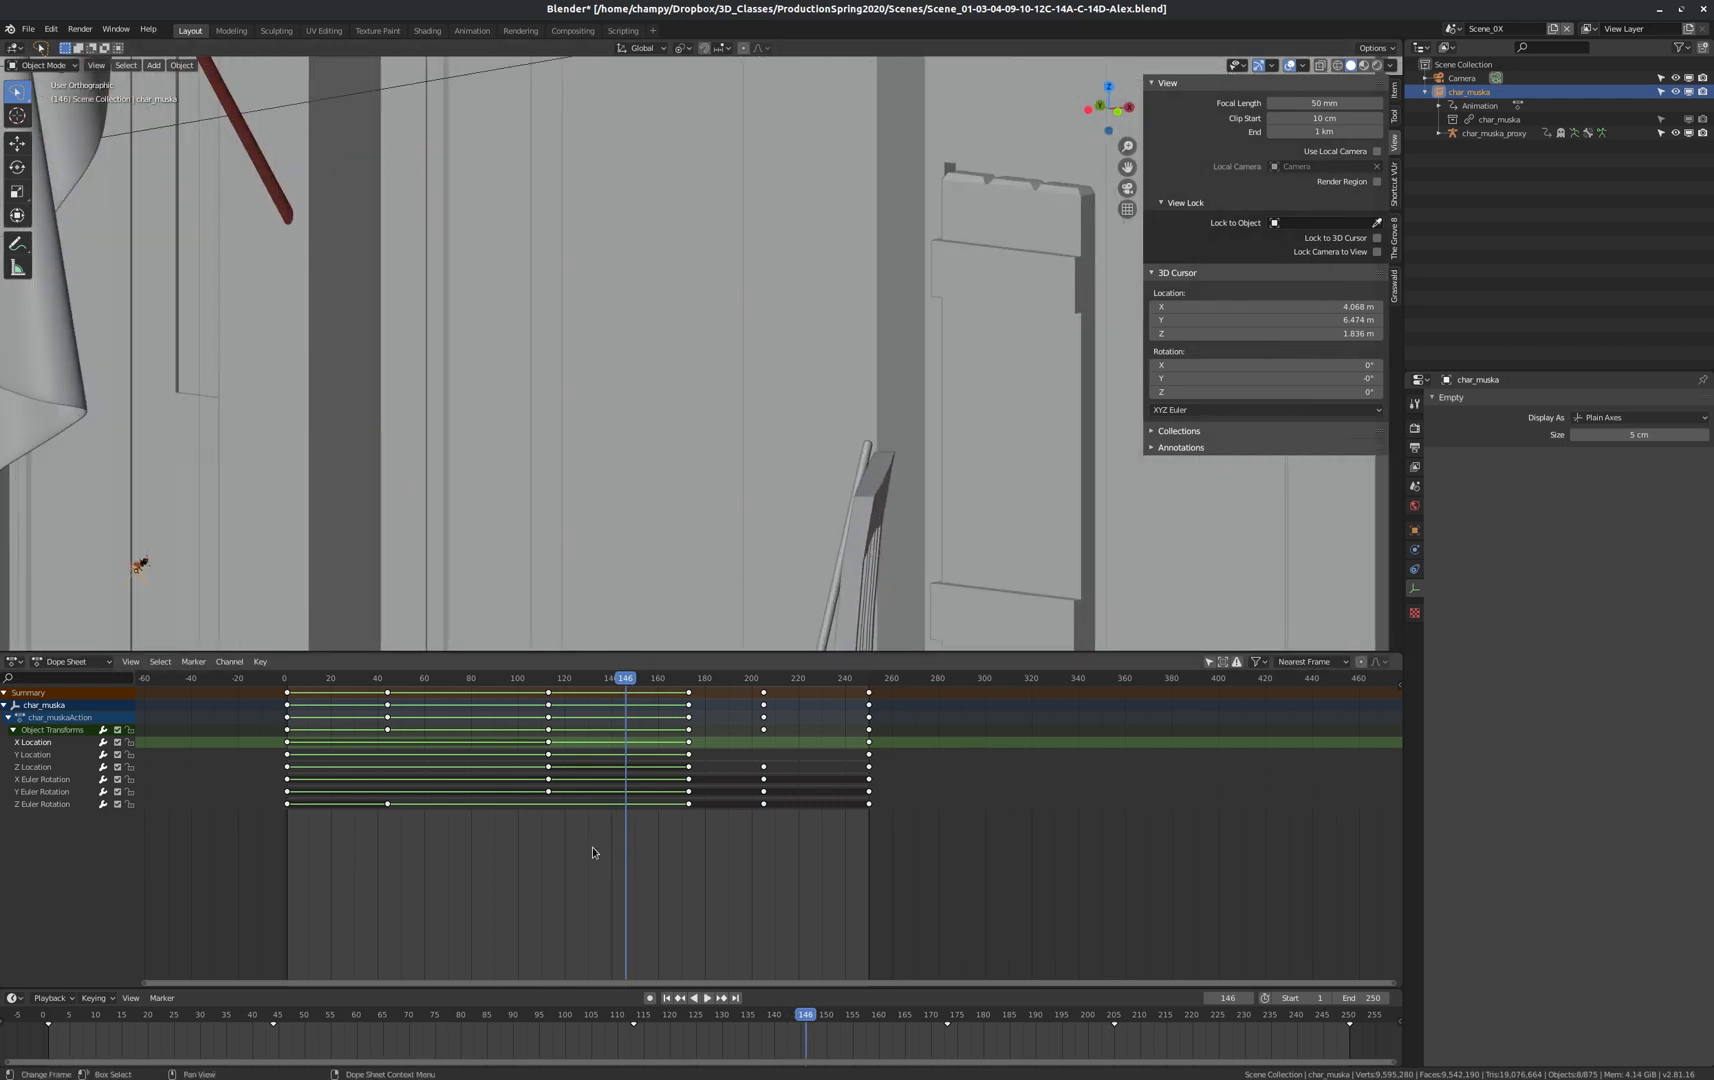
{"action": "left_click", "coordinate": [707, 997]}
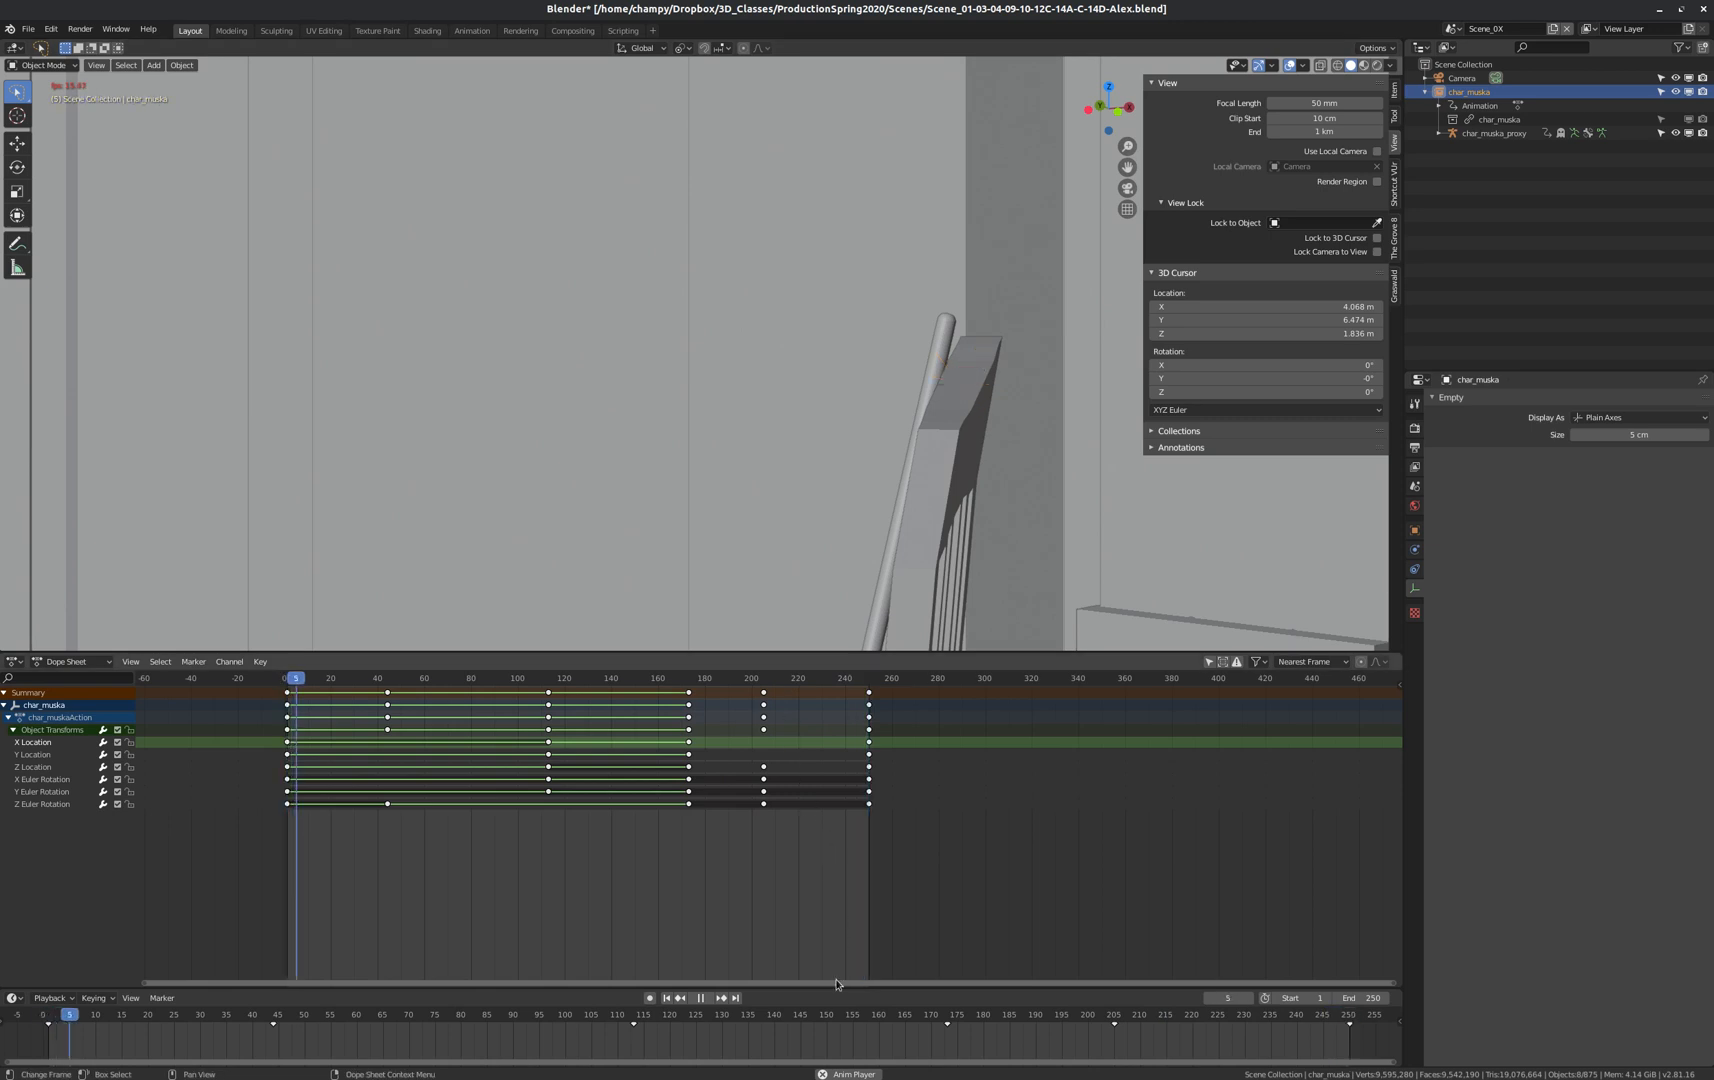
{"action": "key", "text": "space"}
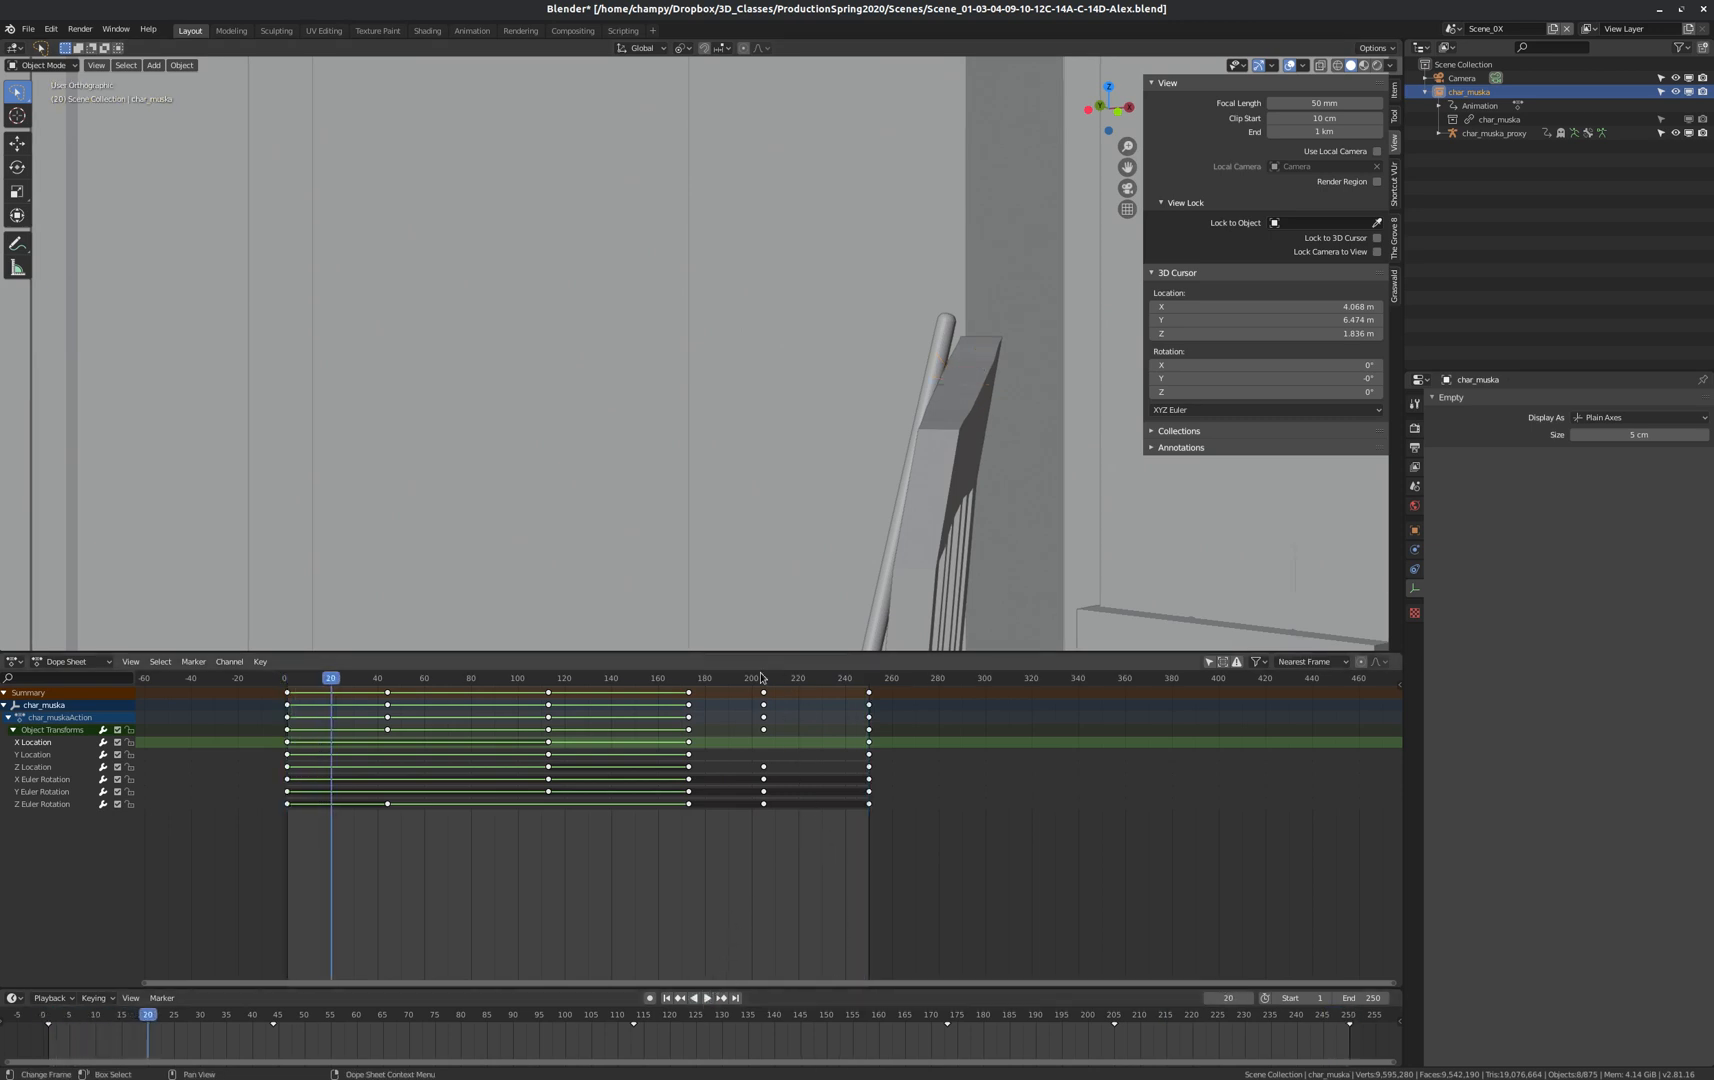
Go to frame 250 and frame the view on char_muska at its landing spot on the rocking chair.
{"action": "left_click_drag", "start_coordinate": [740, 678], "coordinate": [868, 678]}
{"action": "key", "text": "KP_Decimal"}
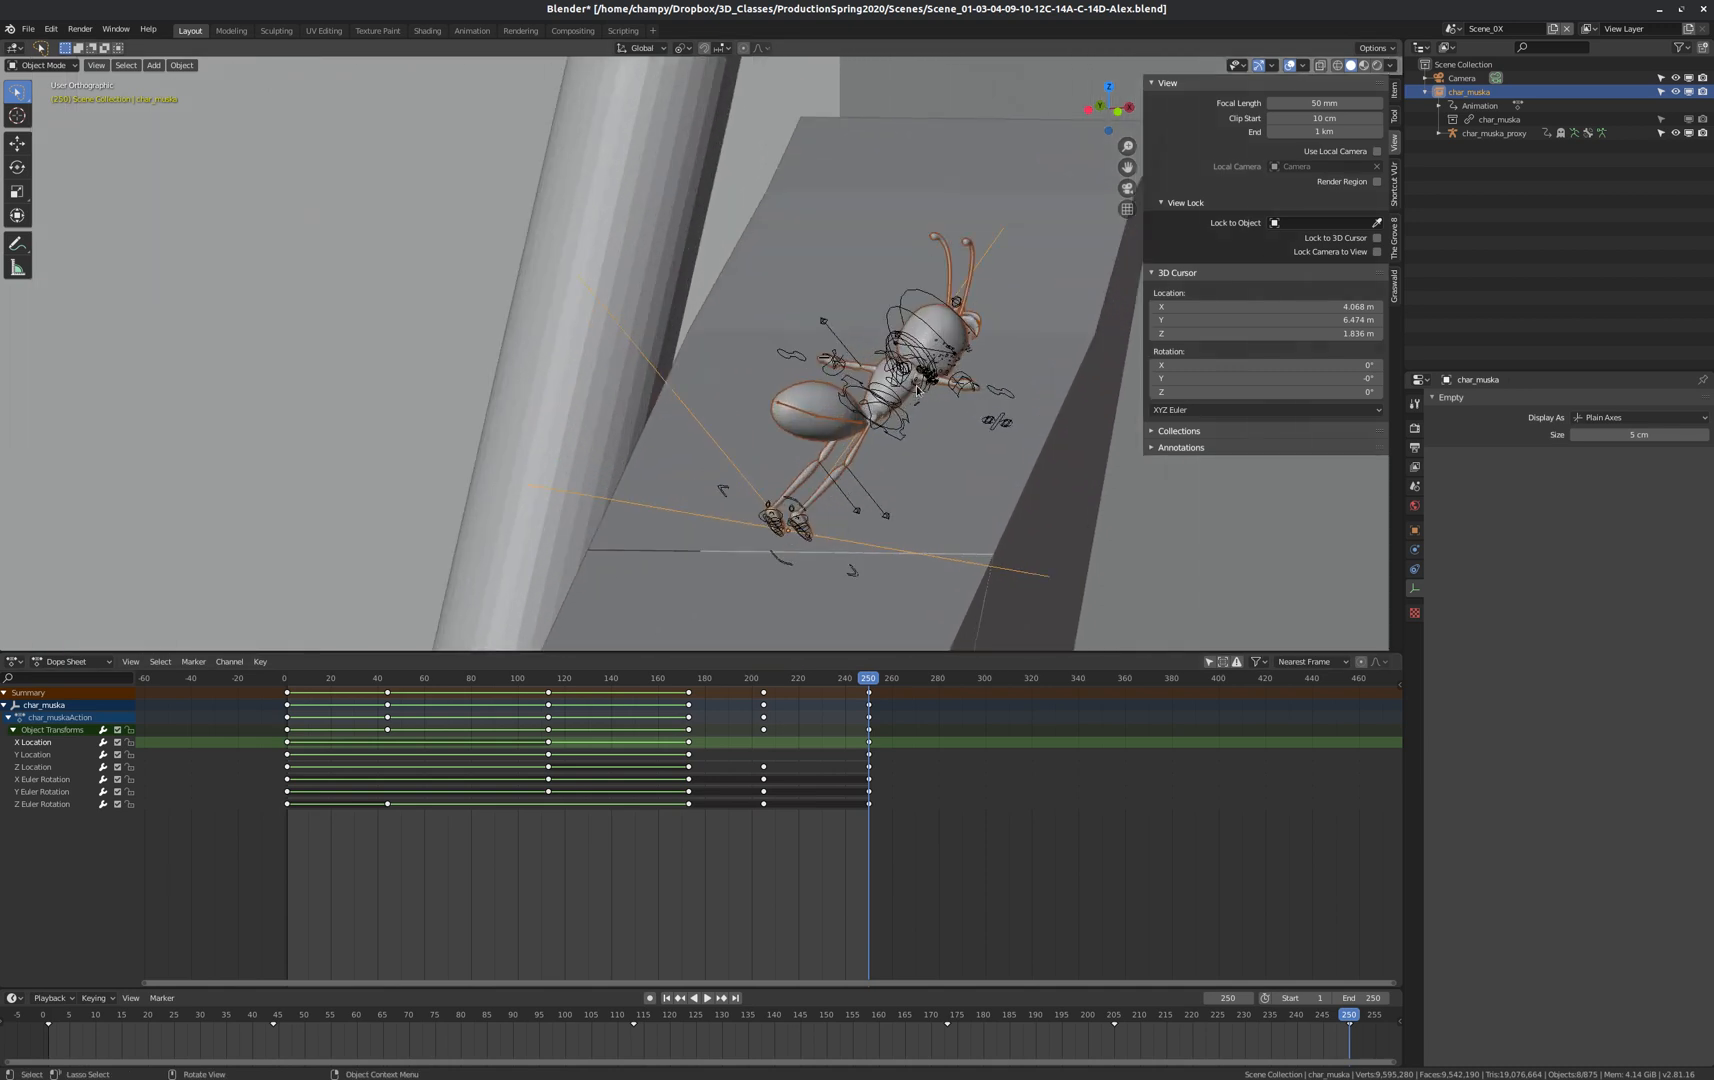
{"action": "scroll", "coordinate": [885, 360], "scroll_direction": "down", "scroll_amount": 2}
{"action": "scroll", "coordinate": [900, 399], "scroll_direction": "up", "scroll_amount": 2}
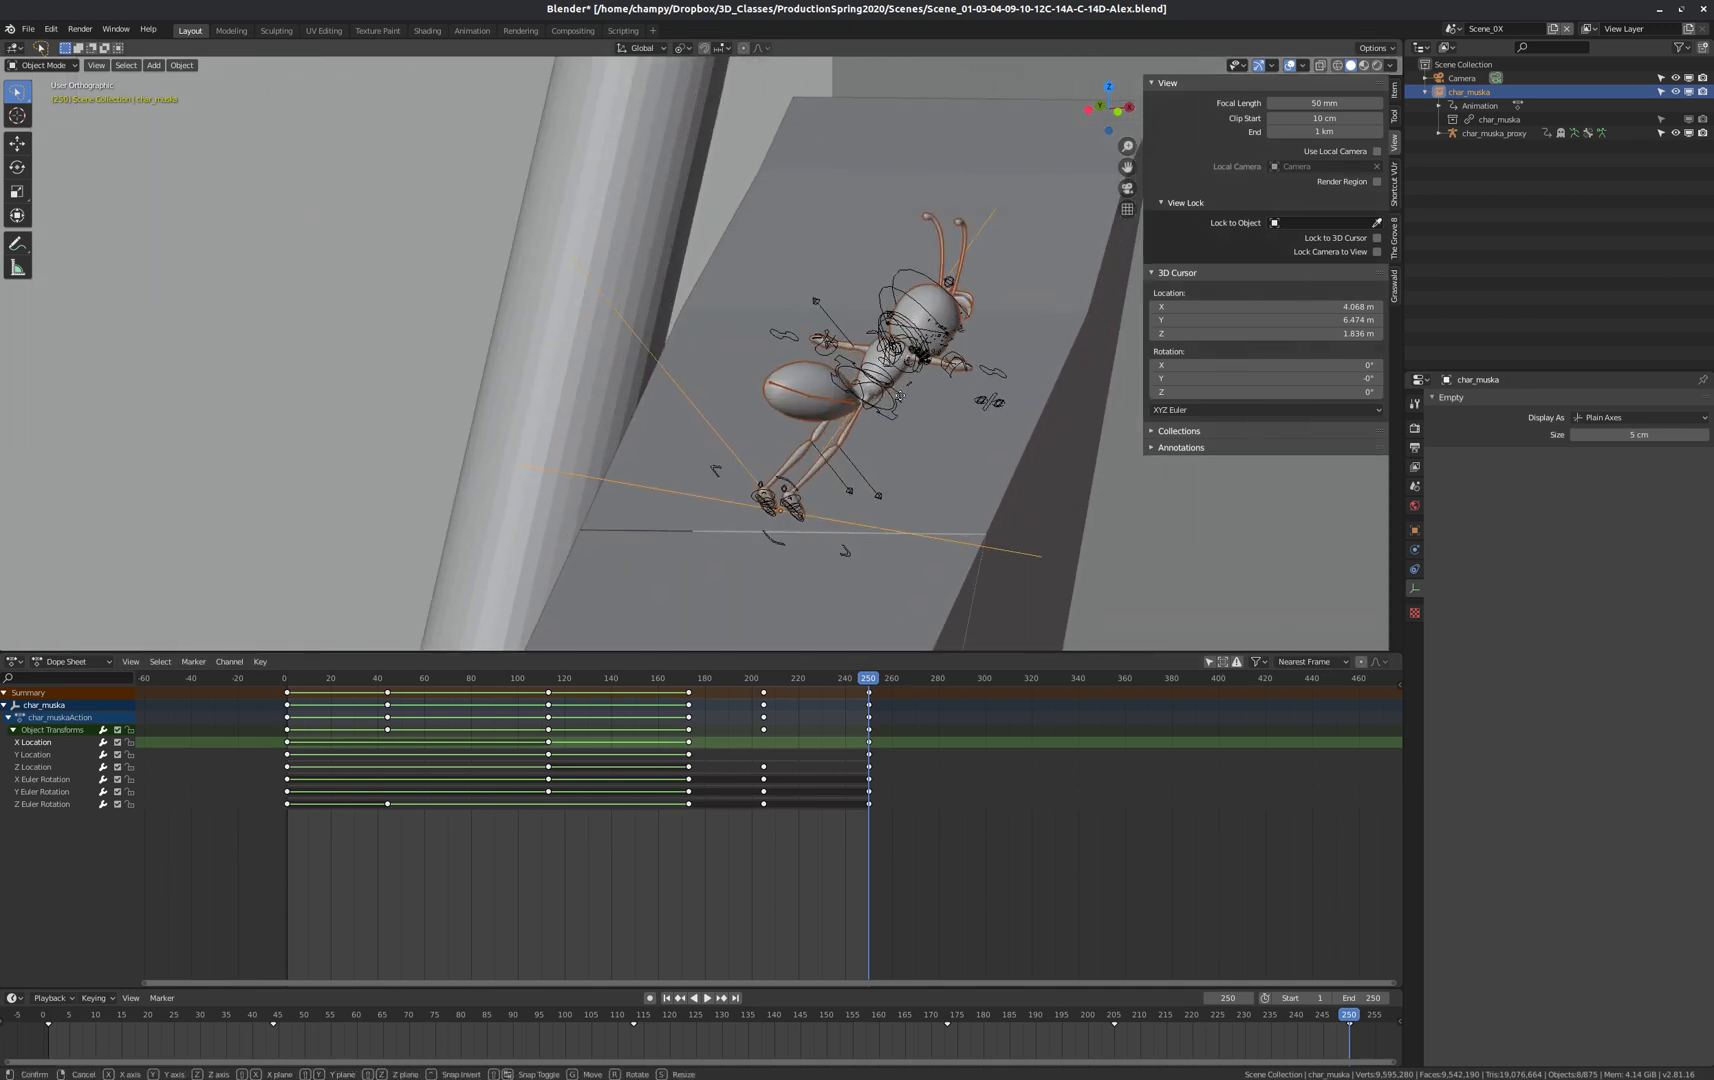
{"action": "key", "text": "g"}
{"action": "key", "text": "x"}
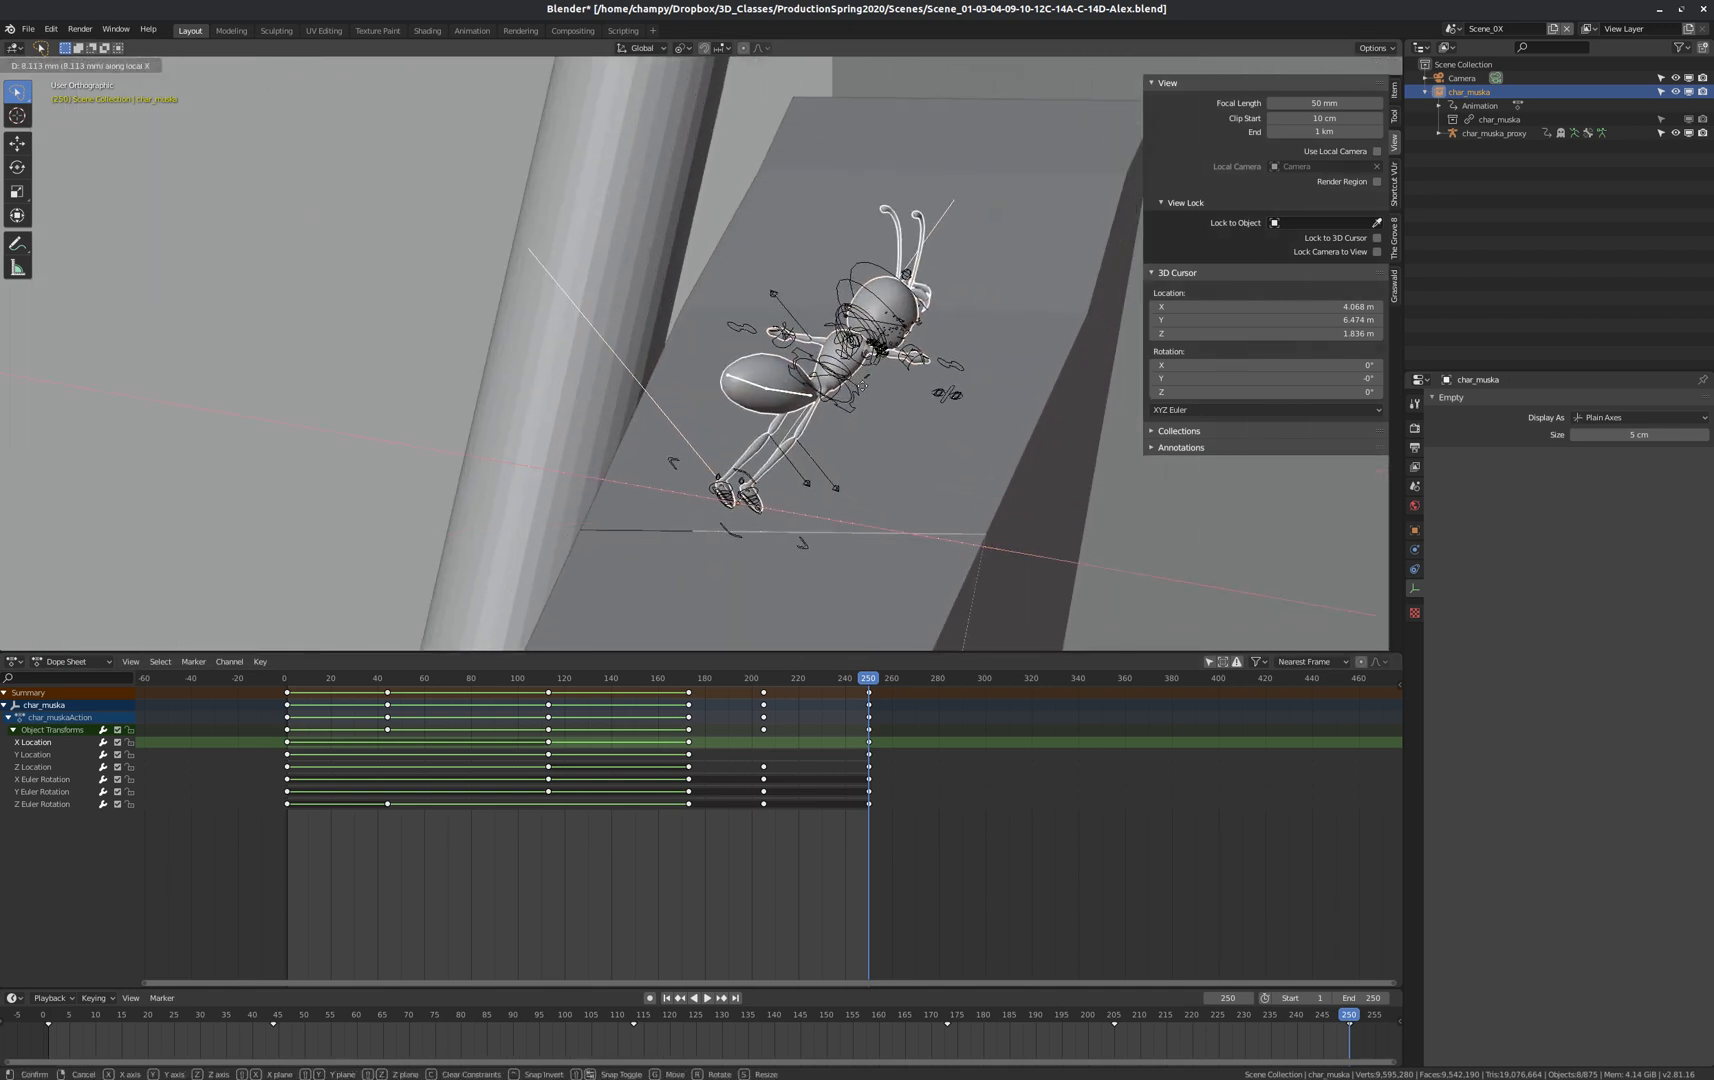
{"action": "right_click", "coordinate": [908, 390]}
At frame 250, rotate char_muska upright by about -52° around its local X axis and insert a Rotation keyframe.
{"action": "key", "text": "r"}
{"action": "key", "text": "x"}
{"action": "key", "text": "x"}
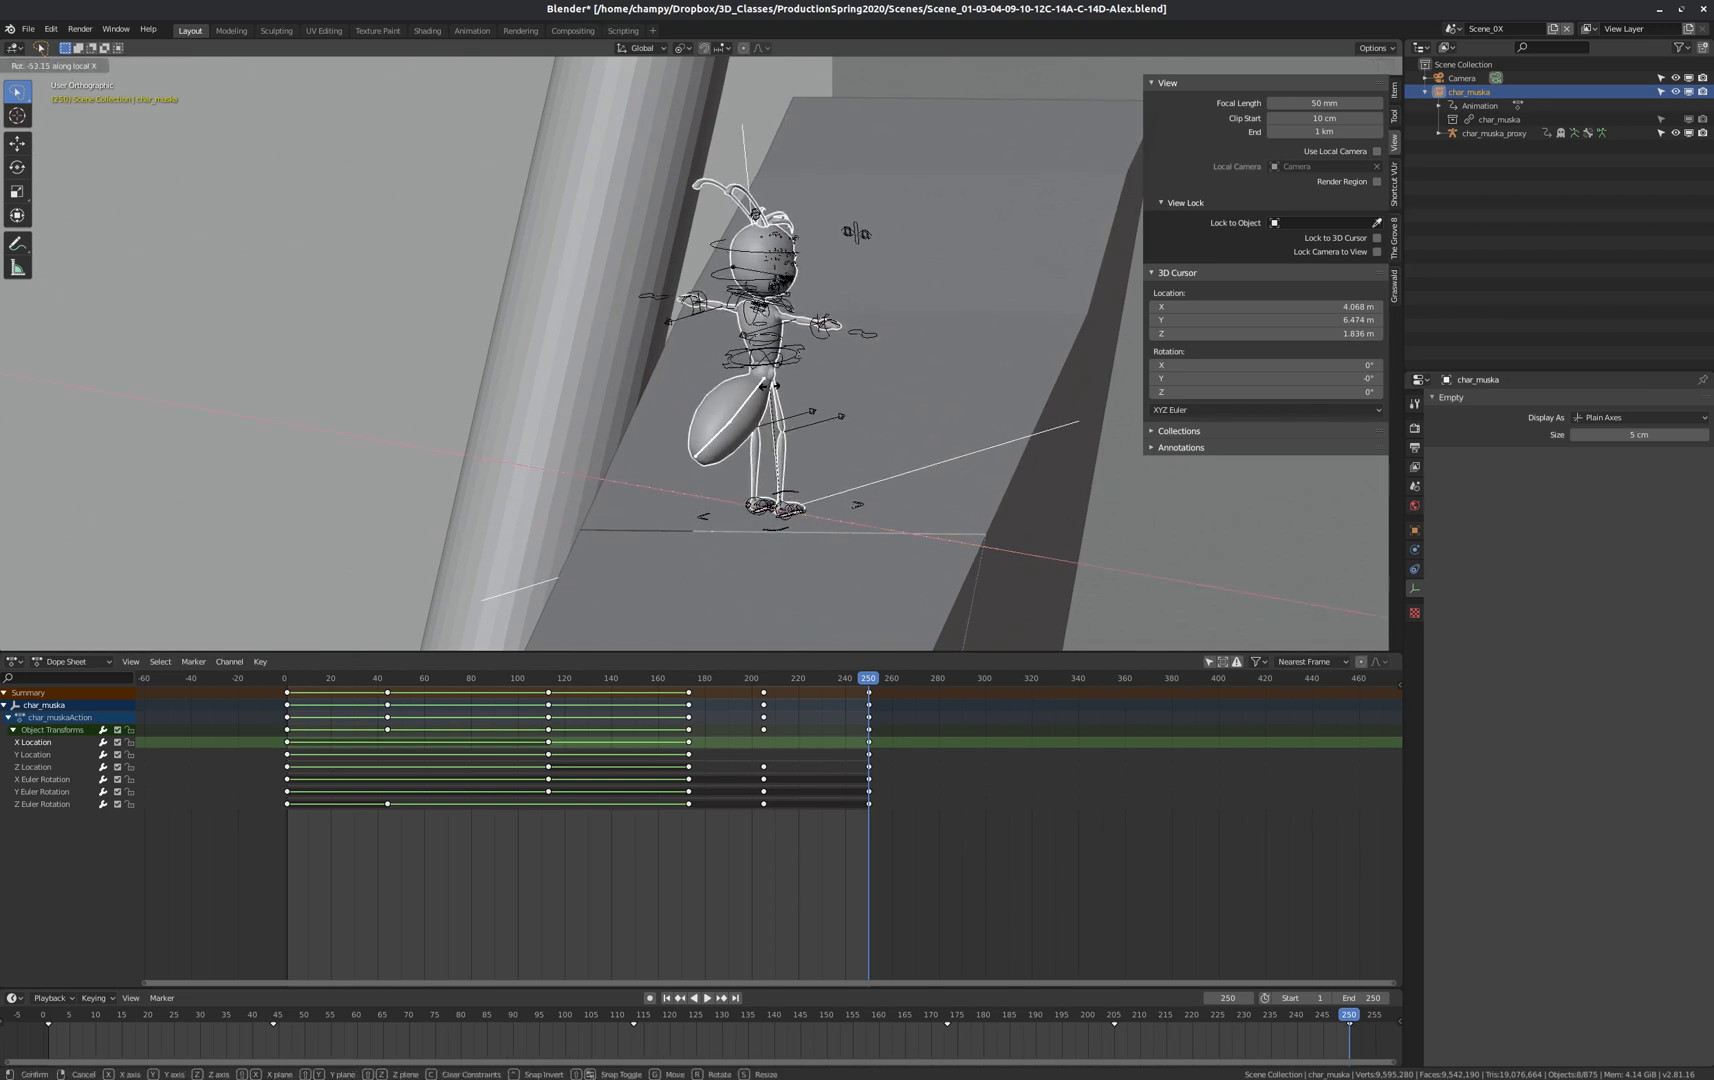
{"action": "left_click", "coordinate": [771, 390]}
{"action": "scroll", "coordinate": [768, 389], "scroll_direction": "down", "scroll_amount": 6}
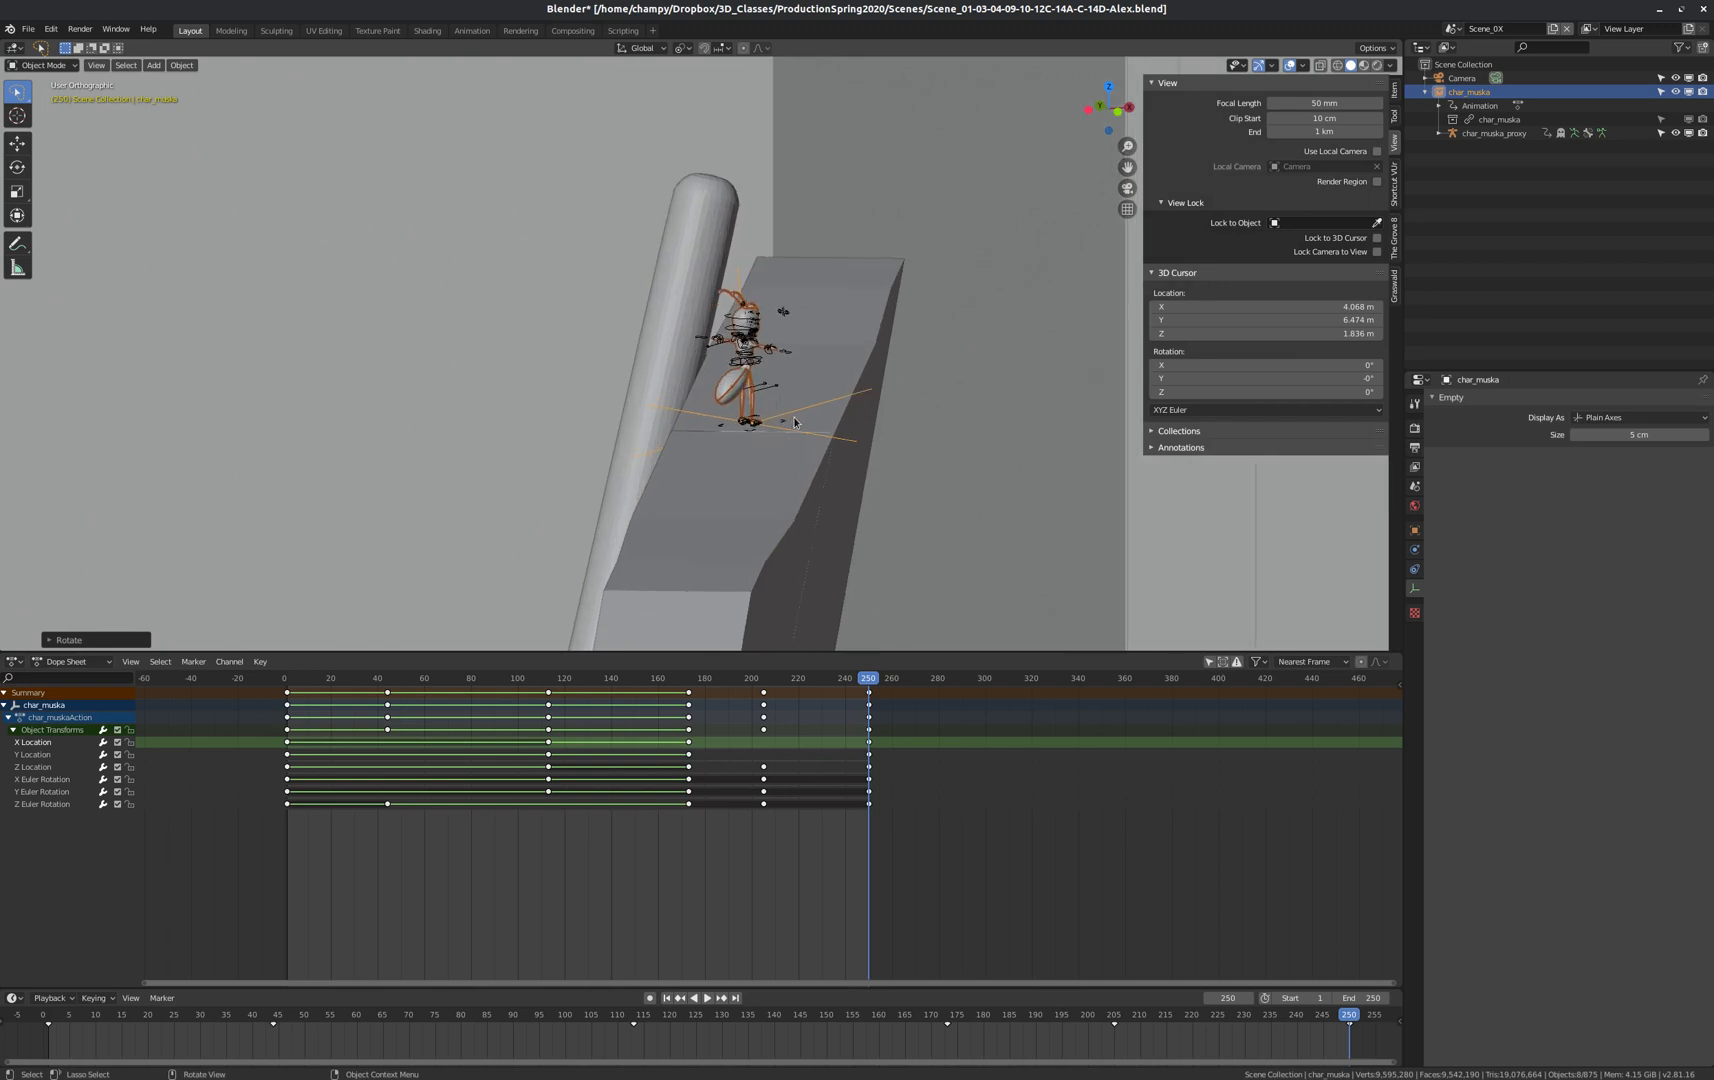
{"action": "scroll", "coordinate": [782, 416], "scroll_direction": "up", "scroll_amount": 6}
{"action": "scroll", "coordinate": [732, 418], "scroll_direction": "up", "scroll_amount": 1}
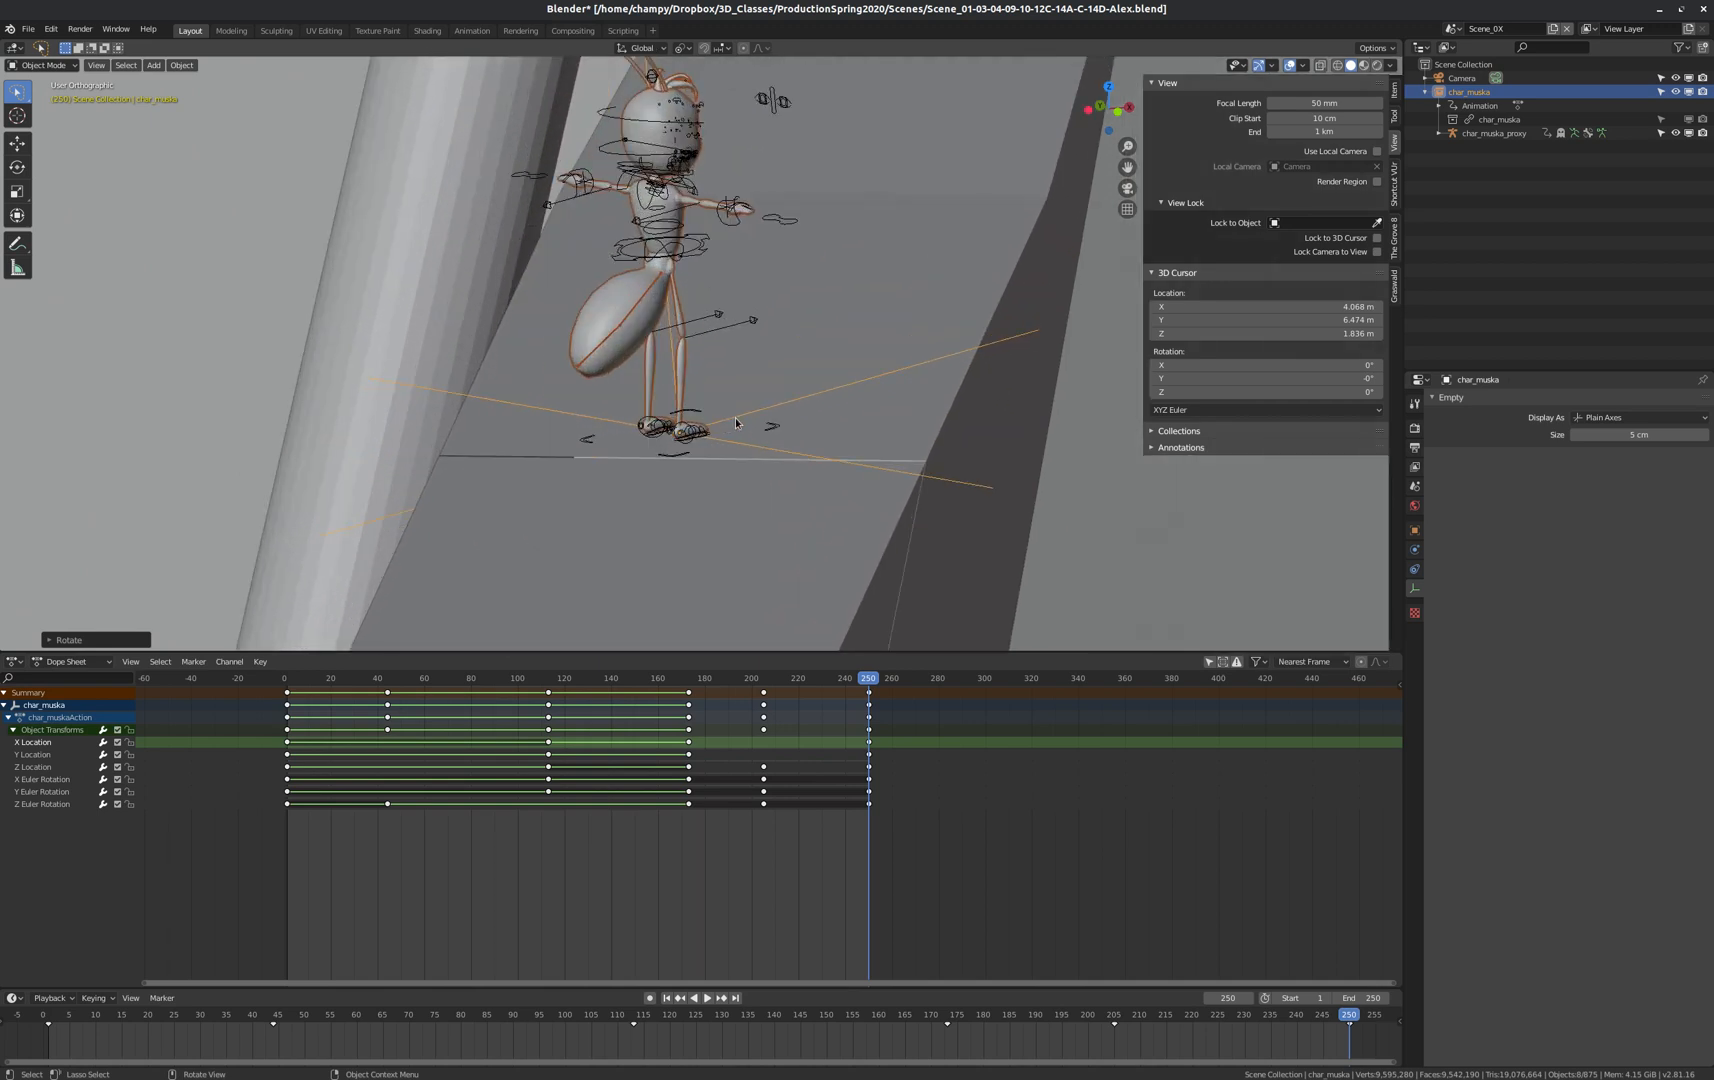
{"action": "scroll", "coordinate": [735, 421], "scroll_direction": "down", "scroll_amount": 1}
{"action": "key", "text": "i"}
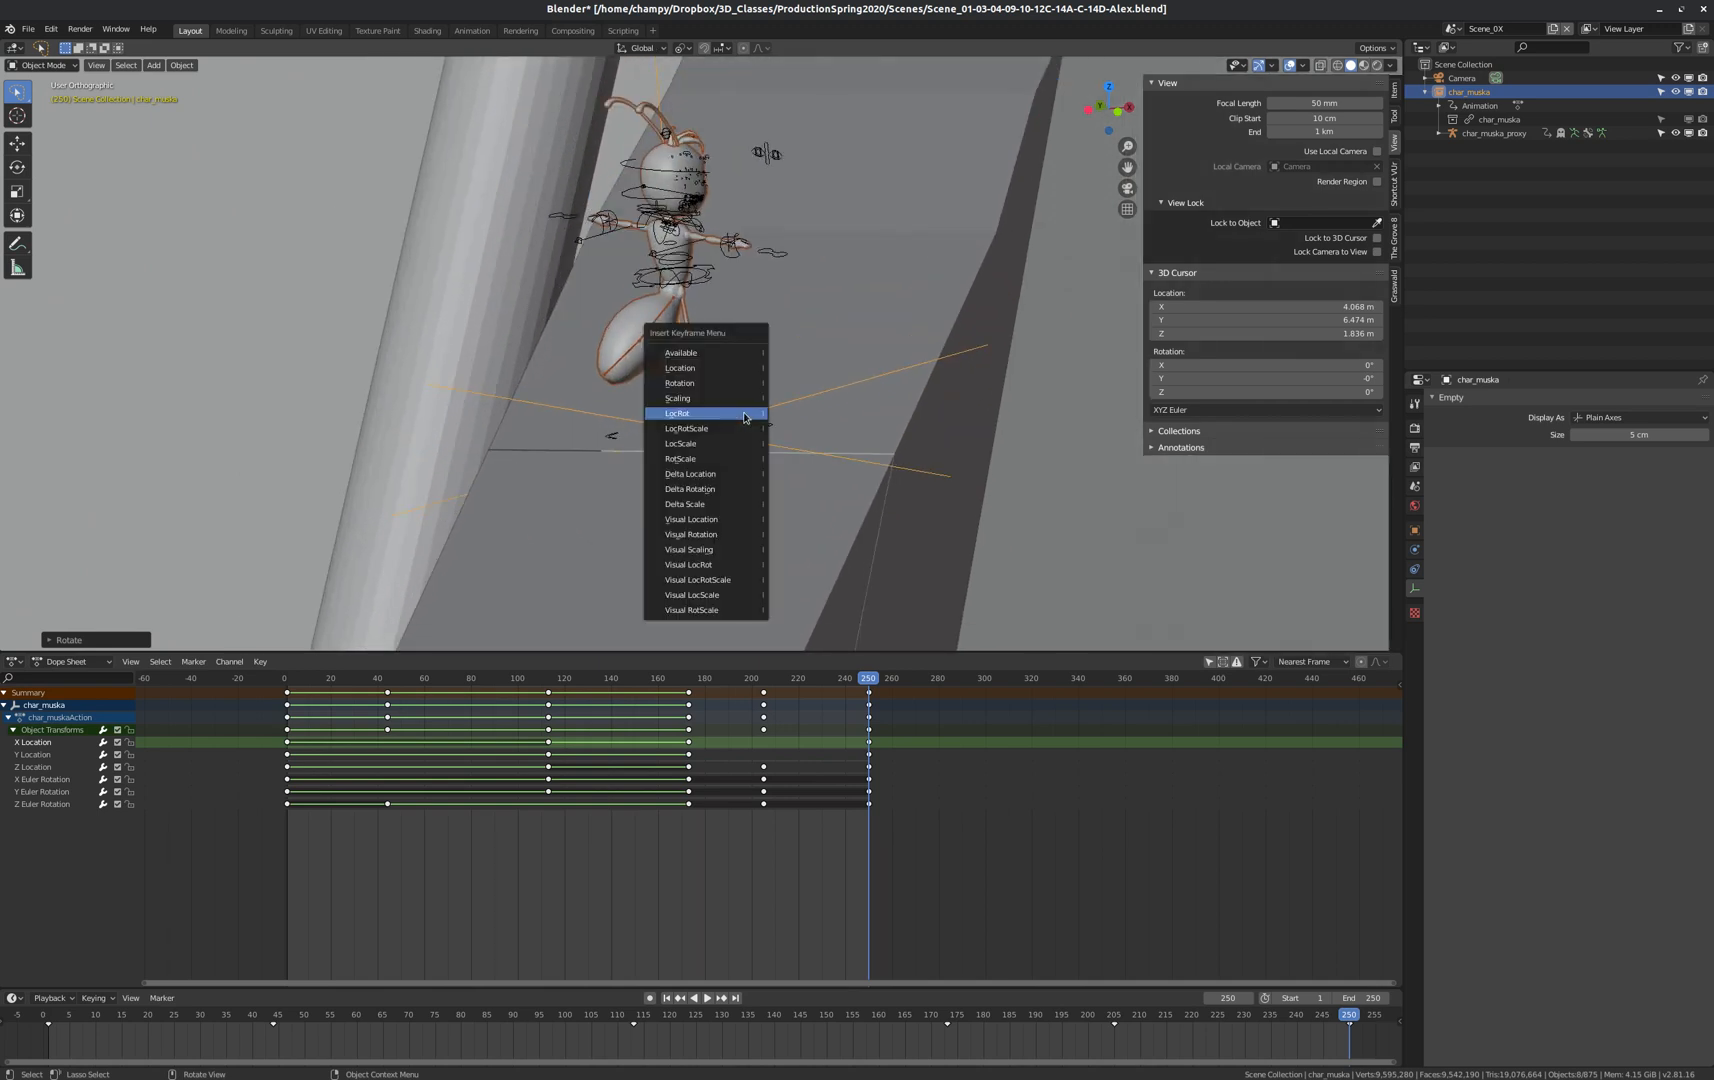
{"action": "left_click", "coordinate": [745, 383]}
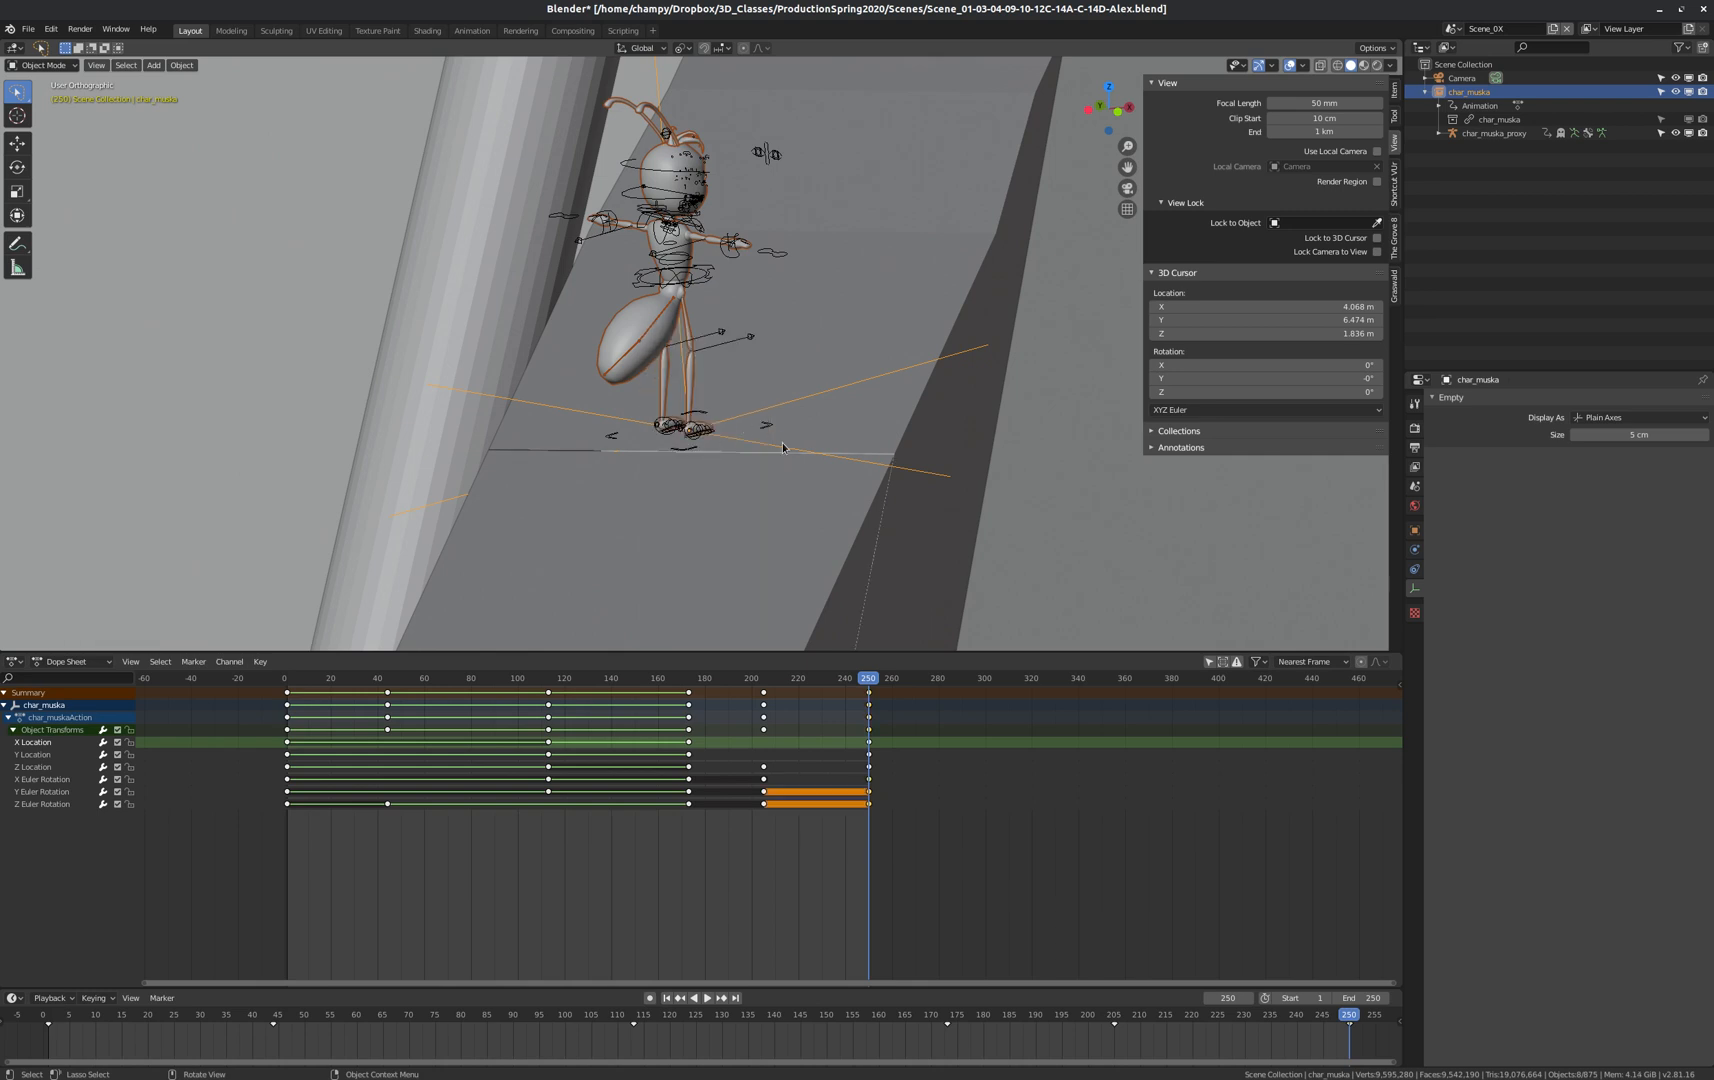
Select all of char_muska's landing keyframes at frame 250 and move them to frame 240.
{"action": "scroll", "coordinate": [805, 396], "scroll_direction": "down", "scroll_amount": 5}
{"action": "mouse_move", "coordinate": [868, 679]}
{"action": "left_mouse_down"}
{"action": "mouse_move", "coordinate": [708, 680]}
{"action": "mouse_move", "coordinate": [859, 665]}
{"action": "left_mouse_up"}
{"action": "scroll", "coordinate": [854, 725], "scroll_direction": "up", "scroll_amount": 3}
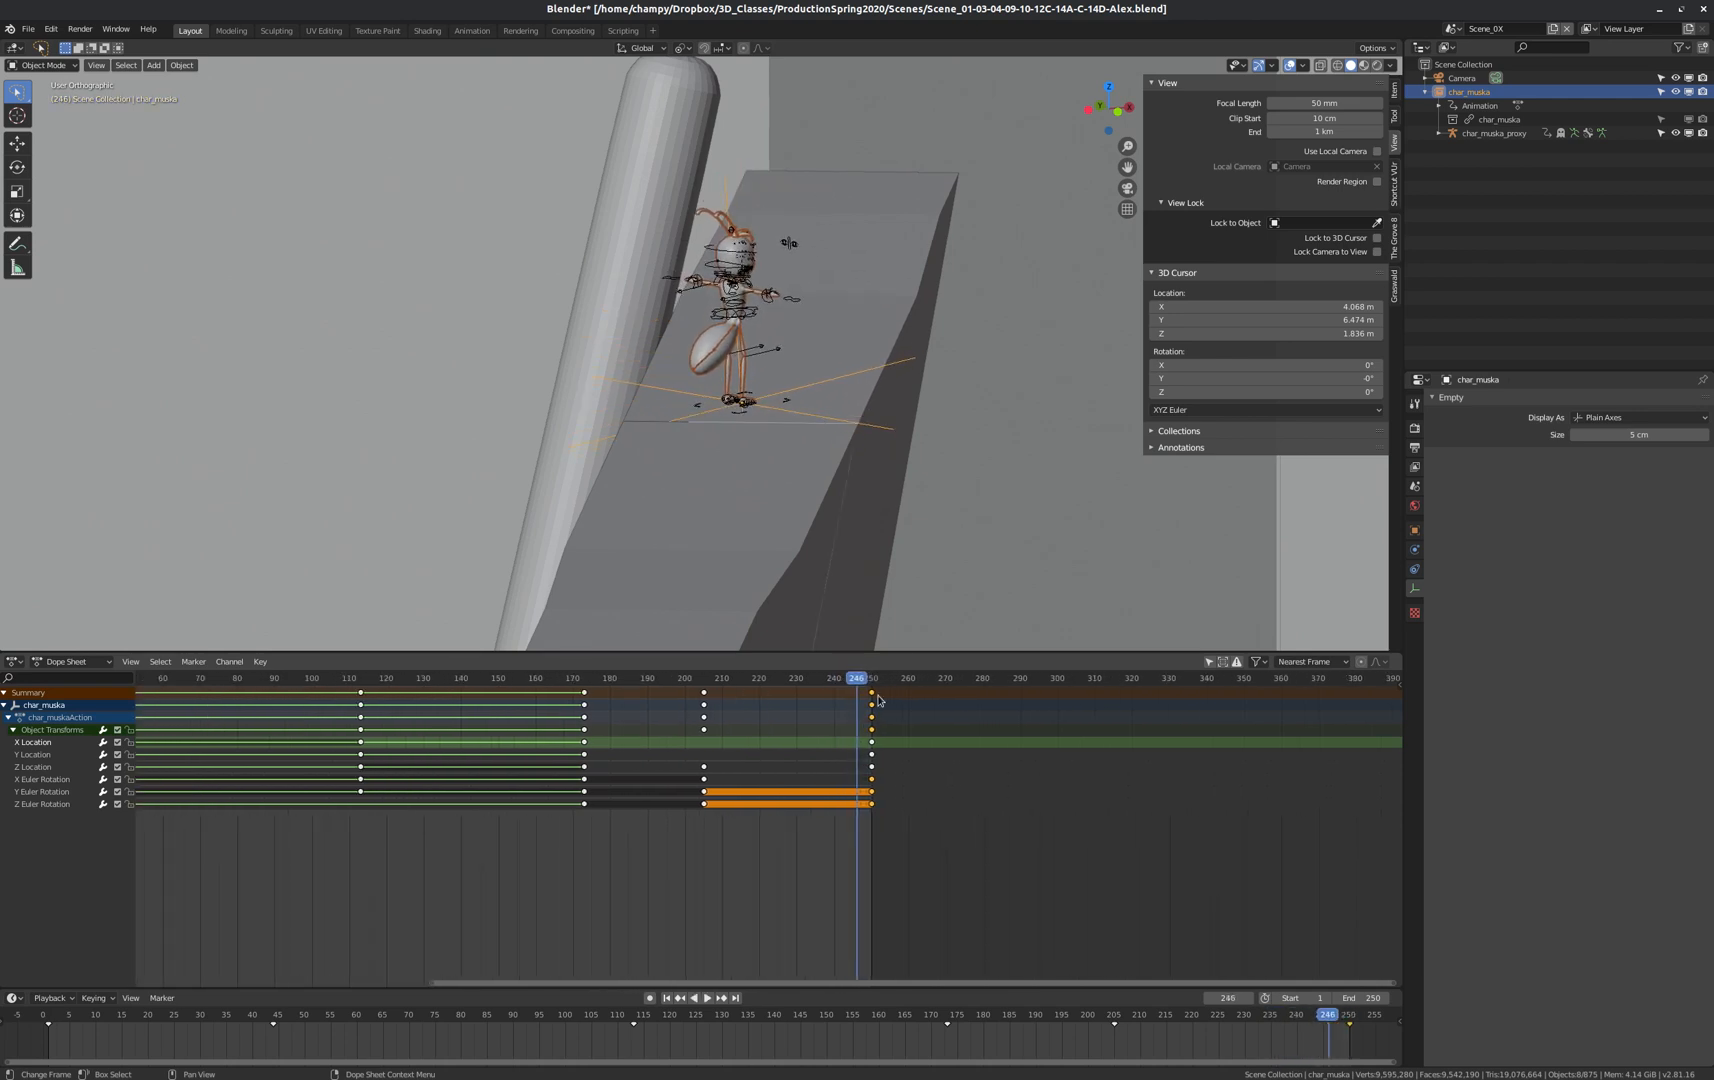
{"action": "scroll", "coordinate": [863, 711], "scroll_direction": "up", "scroll_amount": 2}
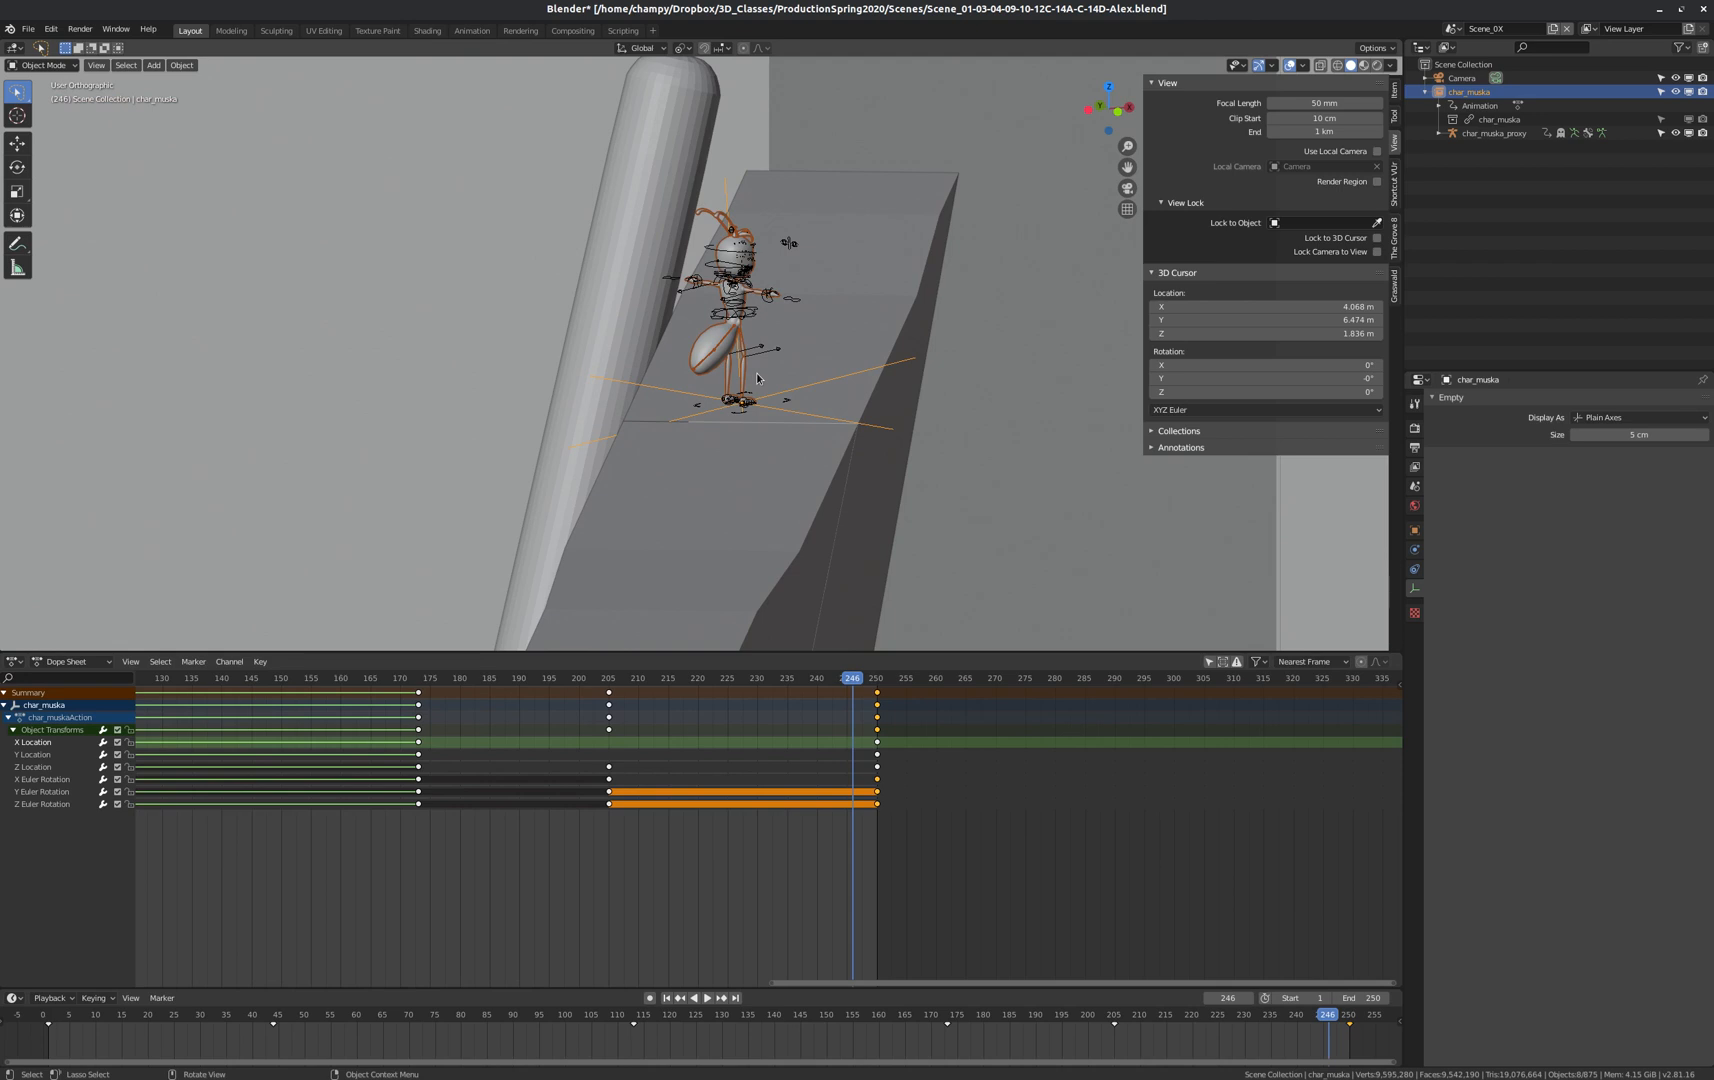
{"action": "left_click_drag", "start_coordinate": [891, 690], "coordinate": [868, 826]}
{"action": "key", "text": "g"}
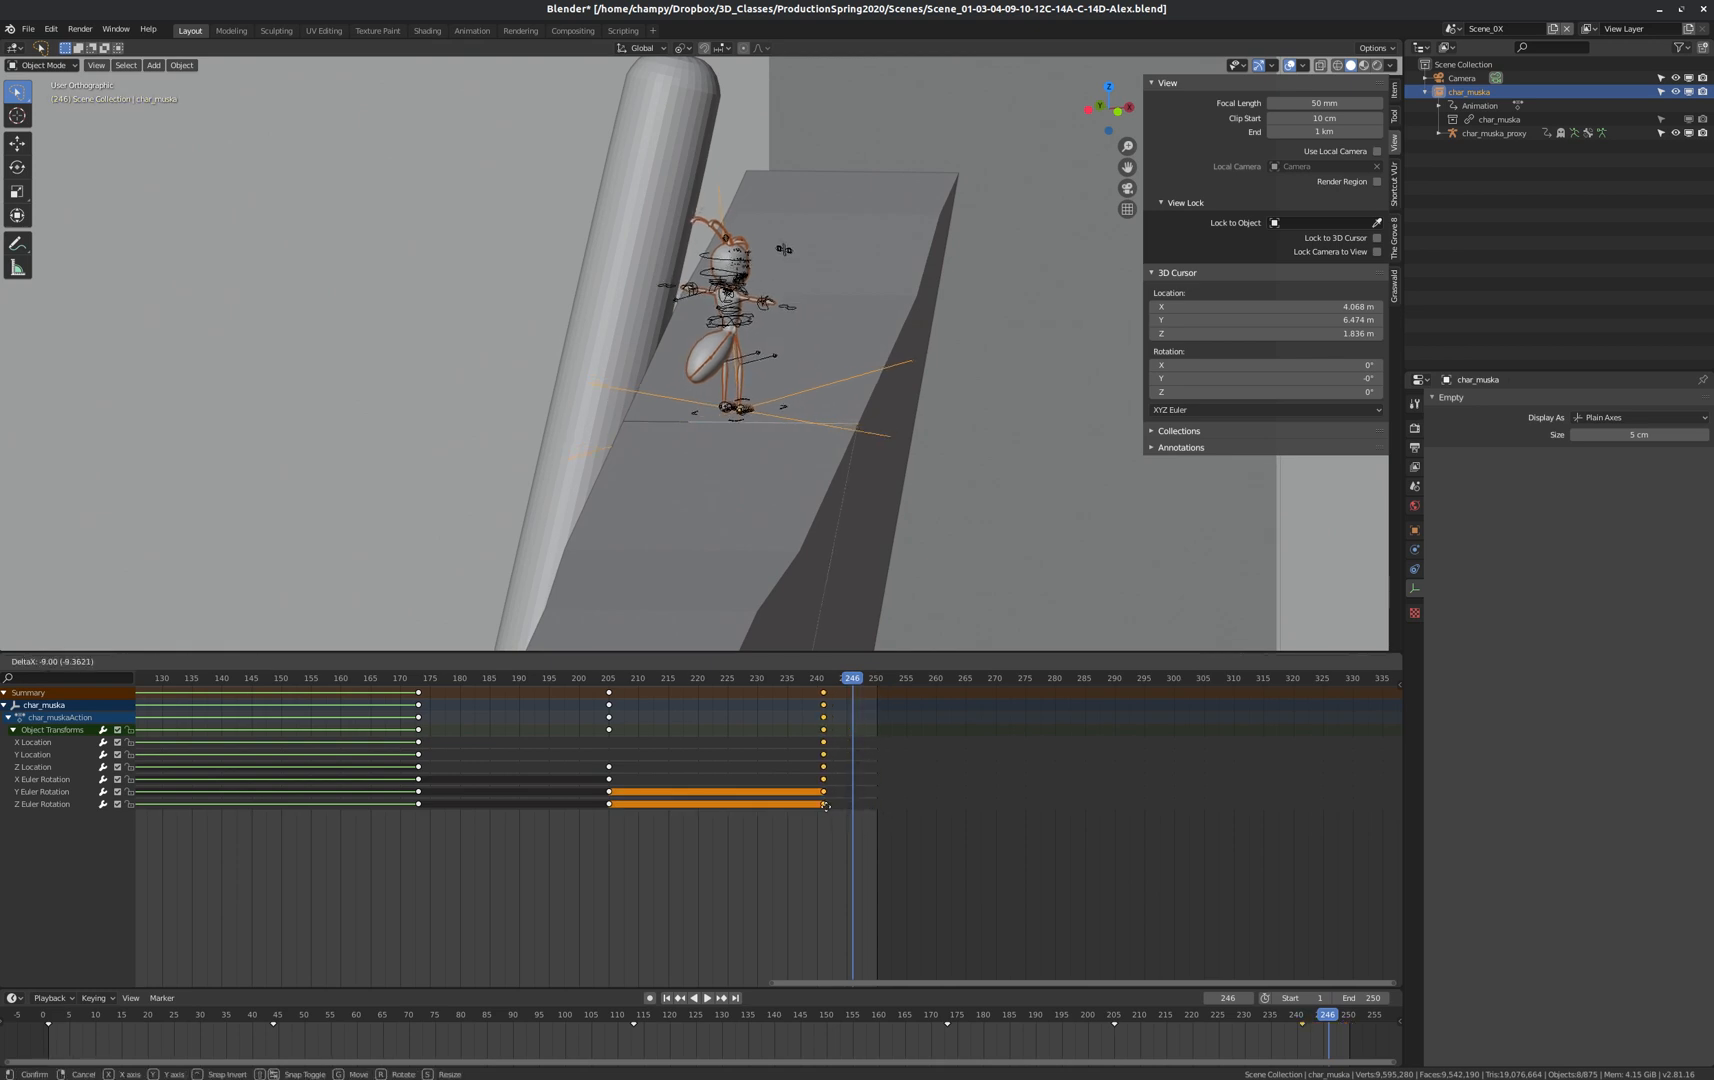
{"action": "left_click", "coordinate": [822, 806]}
Scrub through the landing up to frame 250 and play the animation in a wider view of the porch to check the timing.
{"action": "left_click_drag", "start_coordinate": [849, 678], "coordinate": [727, 698]}
{"action": "scroll", "coordinate": [969, 566], "scroll_direction": "down", "scroll_amount": 8}
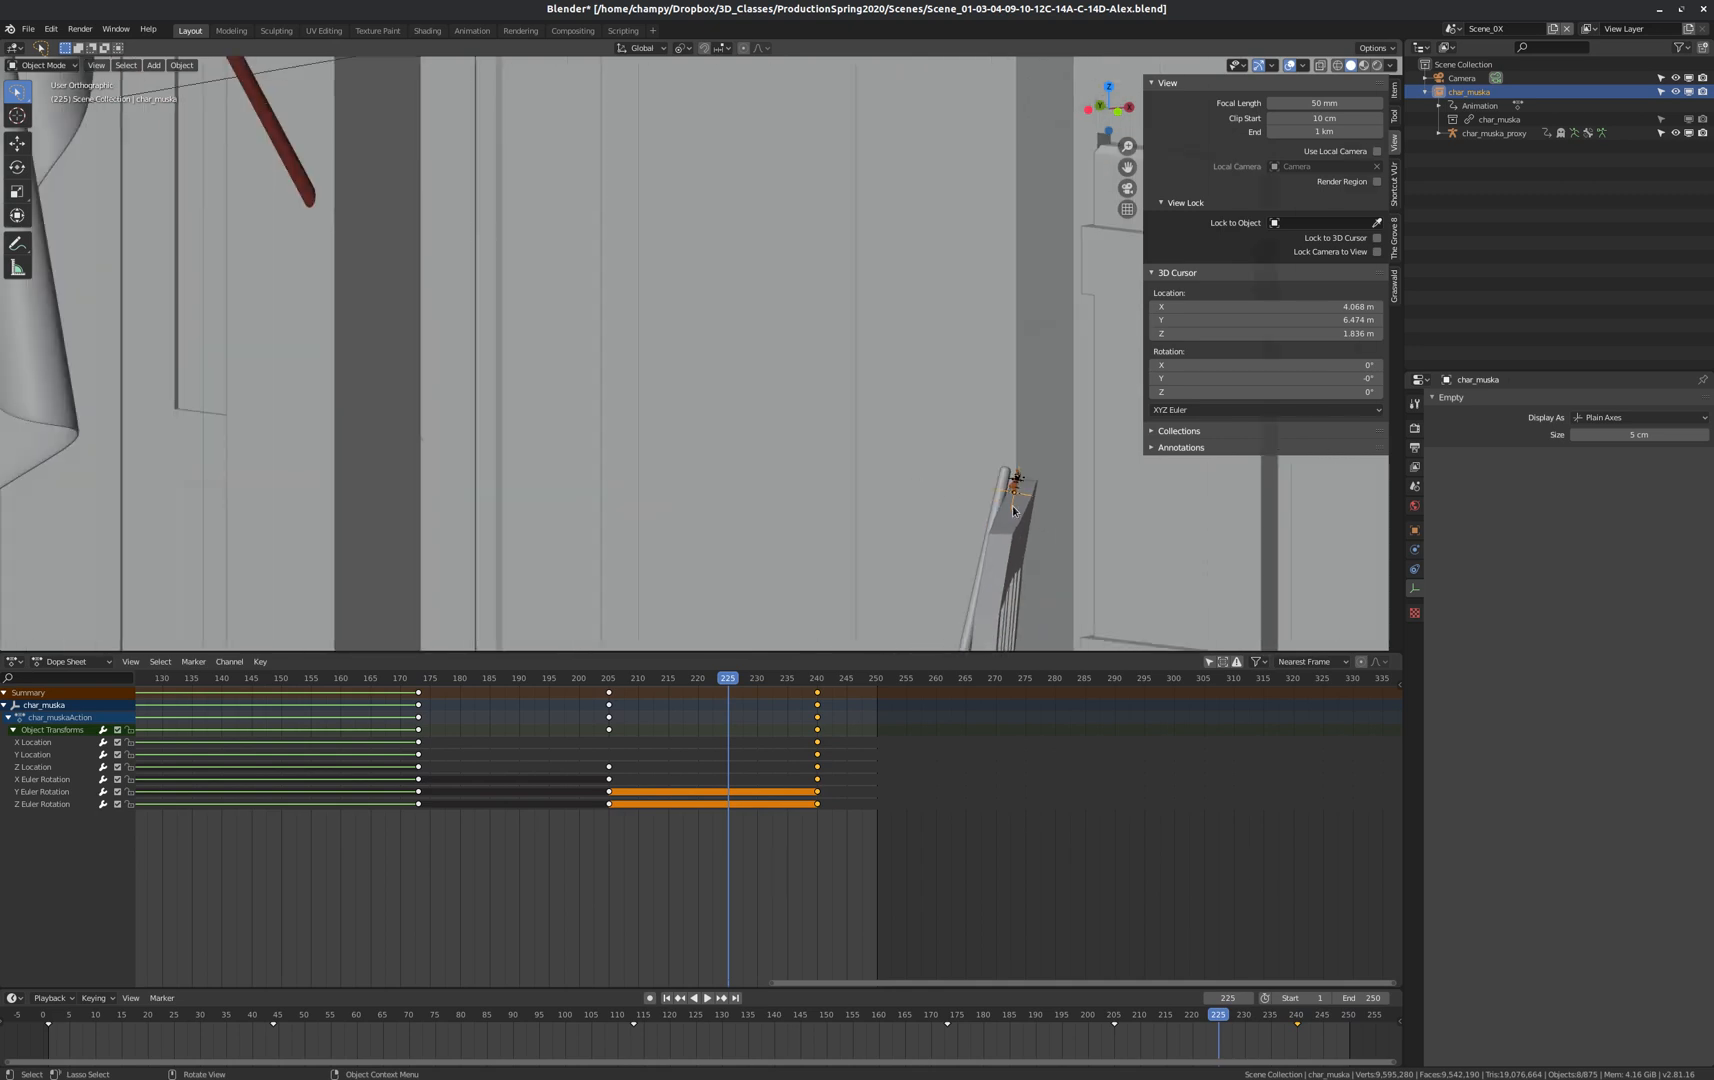
{"action": "scroll", "coordinate": [1013, 510], "scroll_direction": "down", "scroll_amount": 5}
{"action": "left_click_drag", "start_coordinate": [728, 680], "coordinate": [874, 666]}
{"action": "scroll", "coordinate": [1015, 463], "scroll_direction": "down", "scroll_amount": 5}
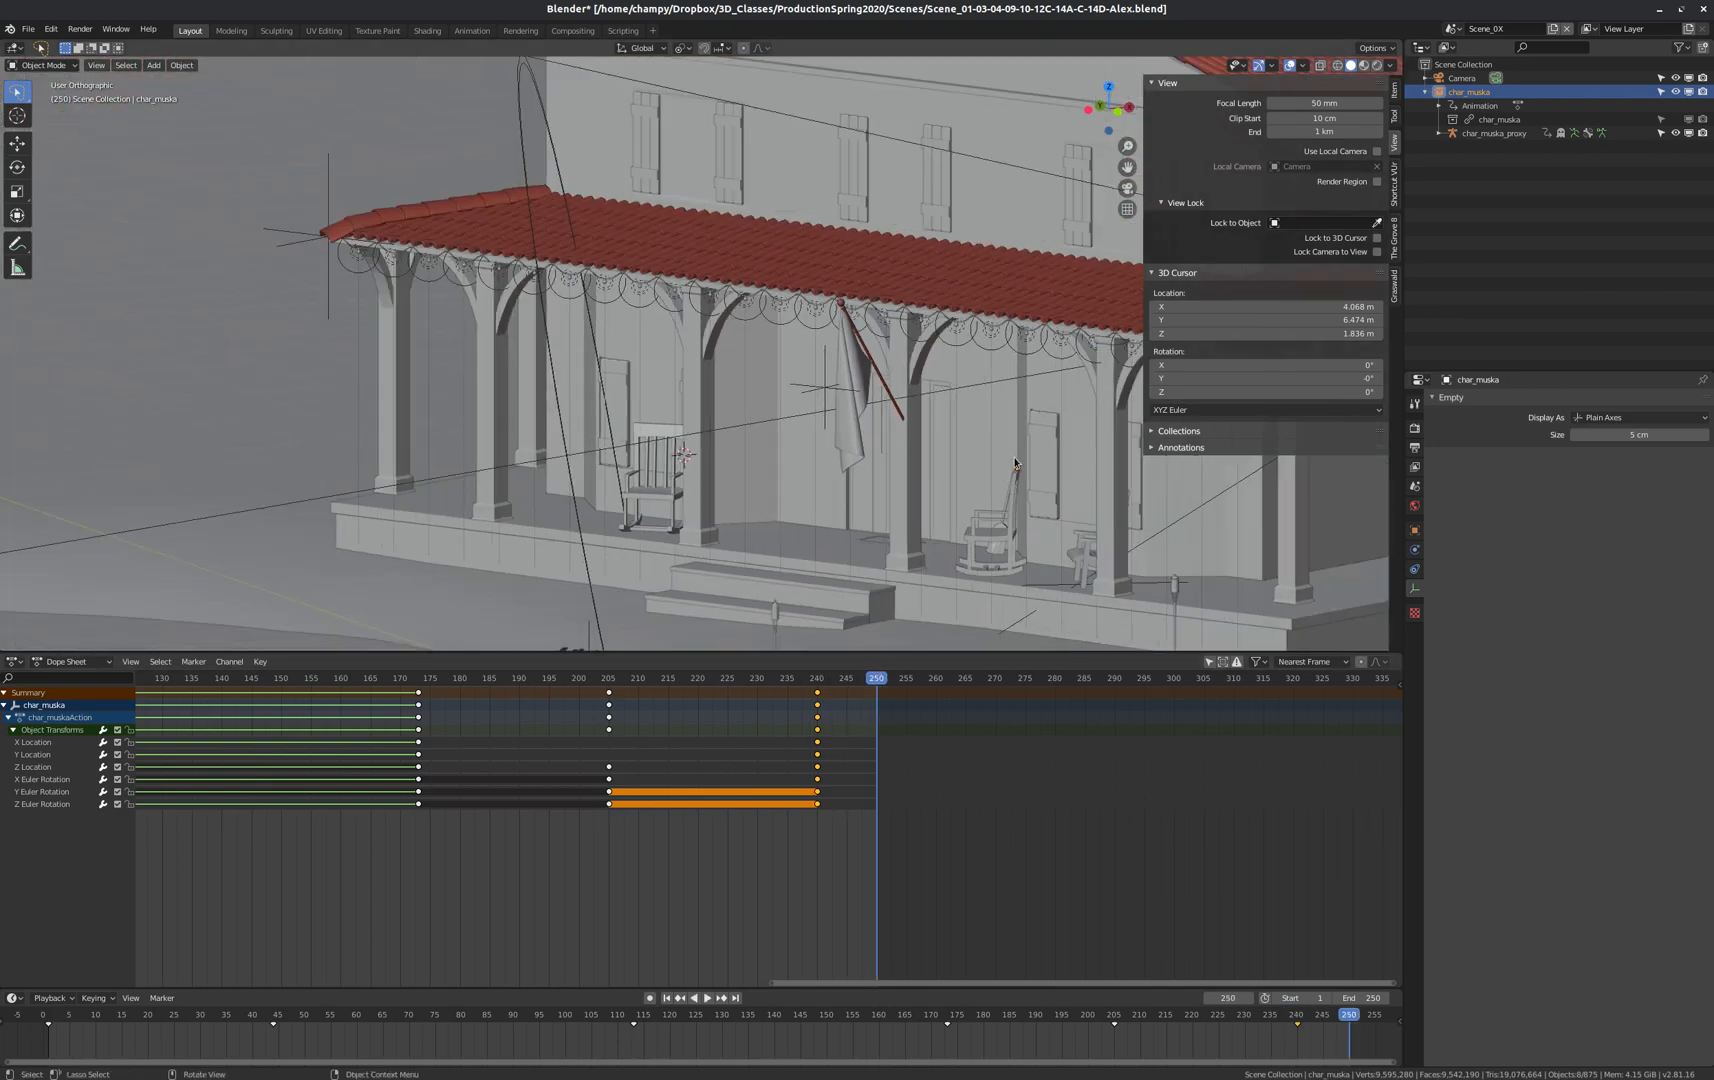
{"action": "scroll", "coordinate": [1015, 463], "scroll_direction": "up", "scroll_amount": 6}
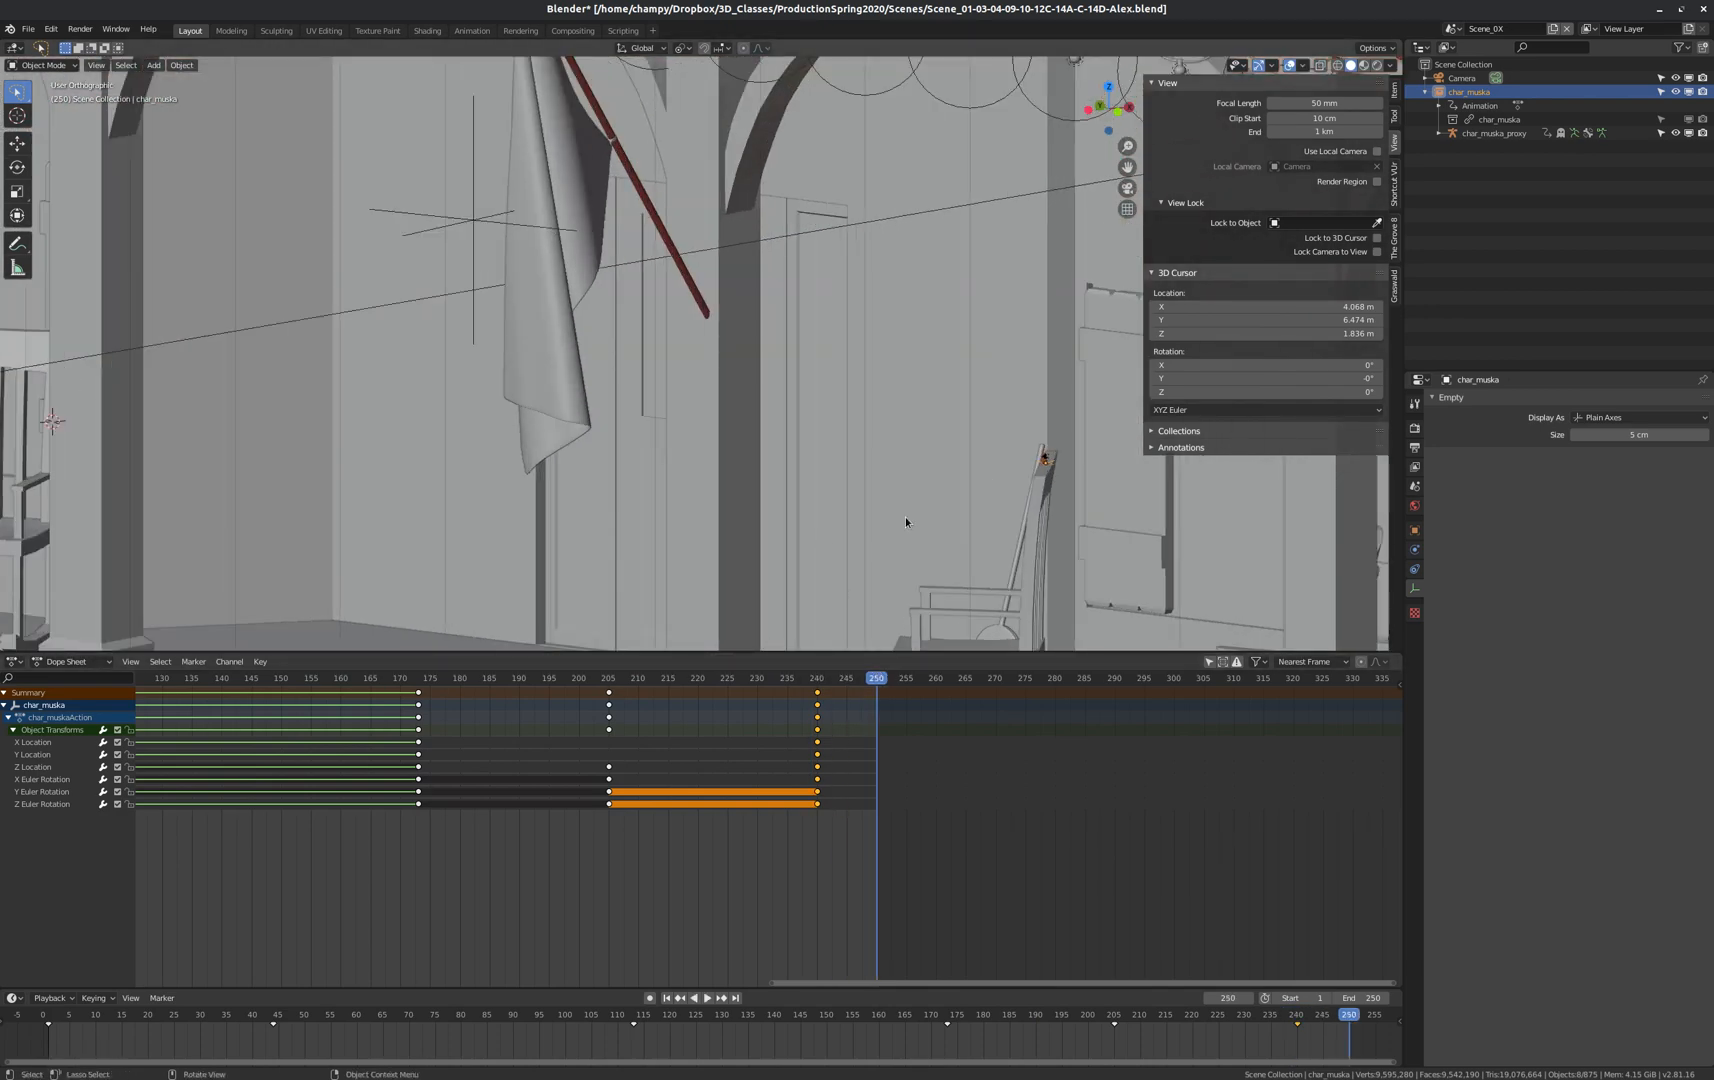
{"action": "scroll", "coordinate": [905, 521], "scroll_direction": "down", "scroll_amount": 5}
{"action": "scroll", "coordinate": [731, 760], "scroll_direction": "down", "scroll_amount": 4}
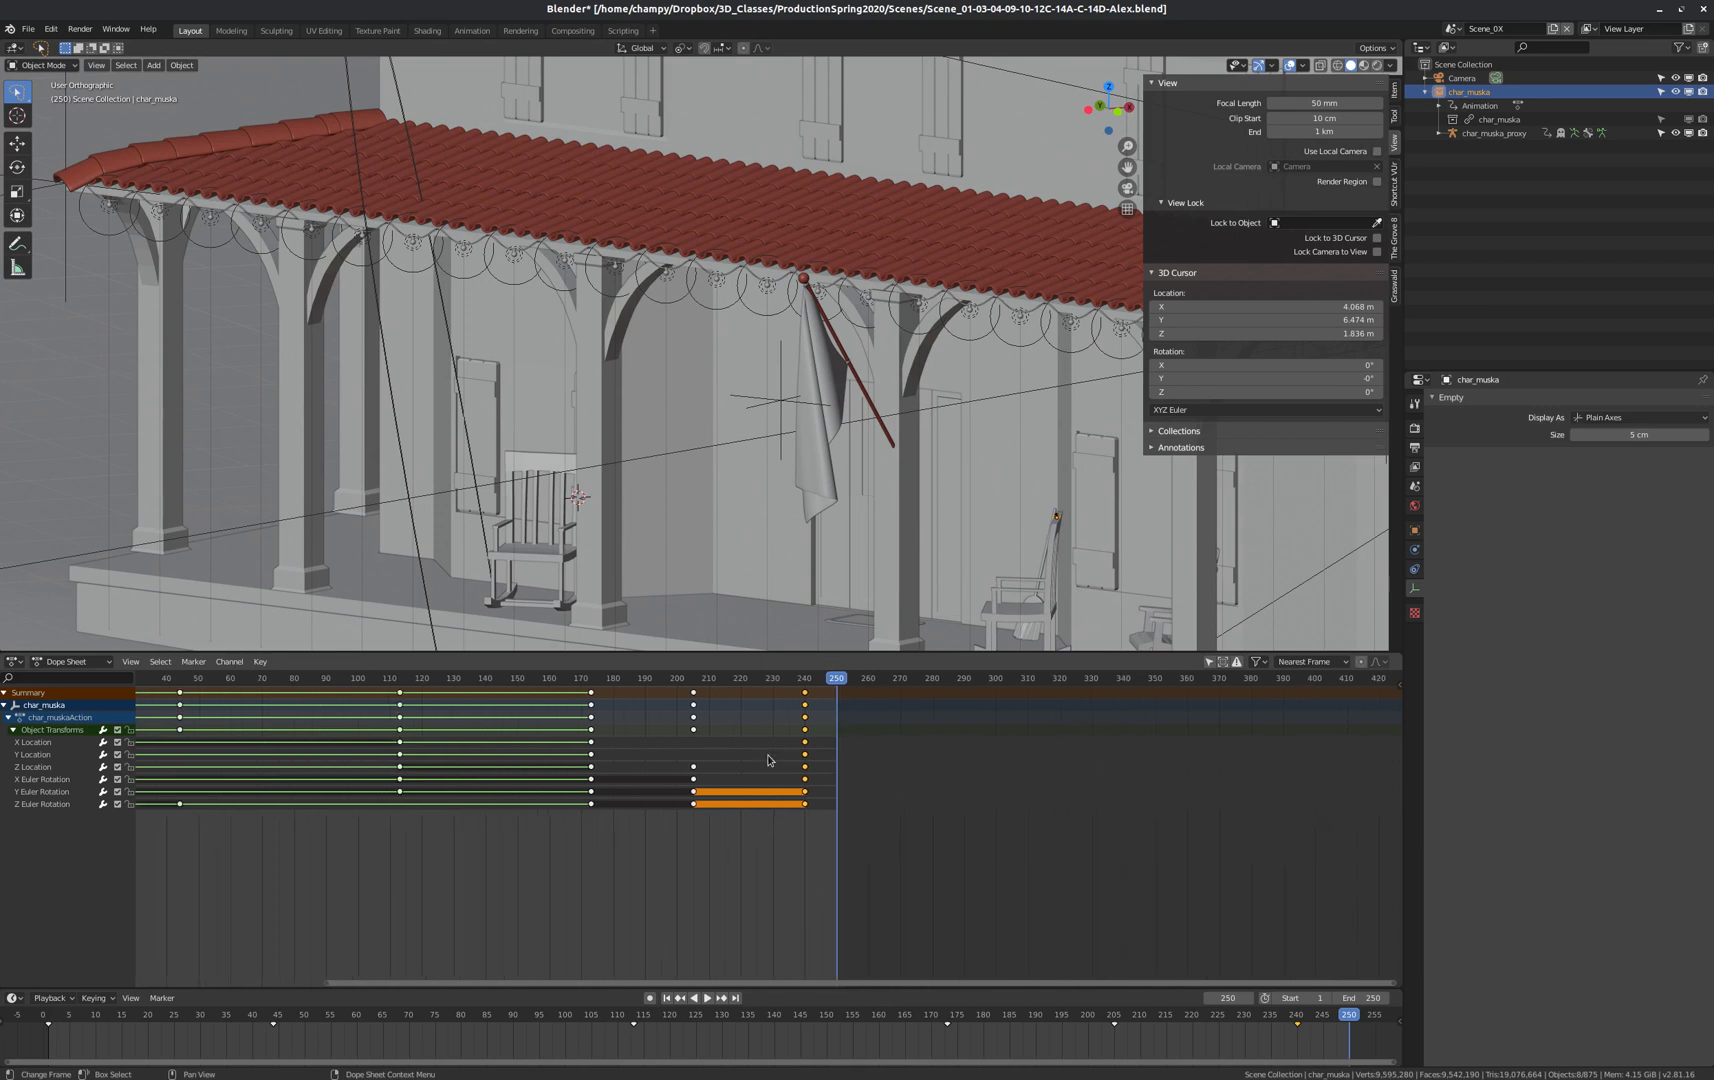
{"action": "scroll", "coordinate": [737, 753], "scroll_direction": "down", "scroll_amount": 3}
{"action": "scroll", "coordinate": [300, 686], "scroll_direction": "up", "scroll_amount": 3}
{"action": "key", "text": "space"}
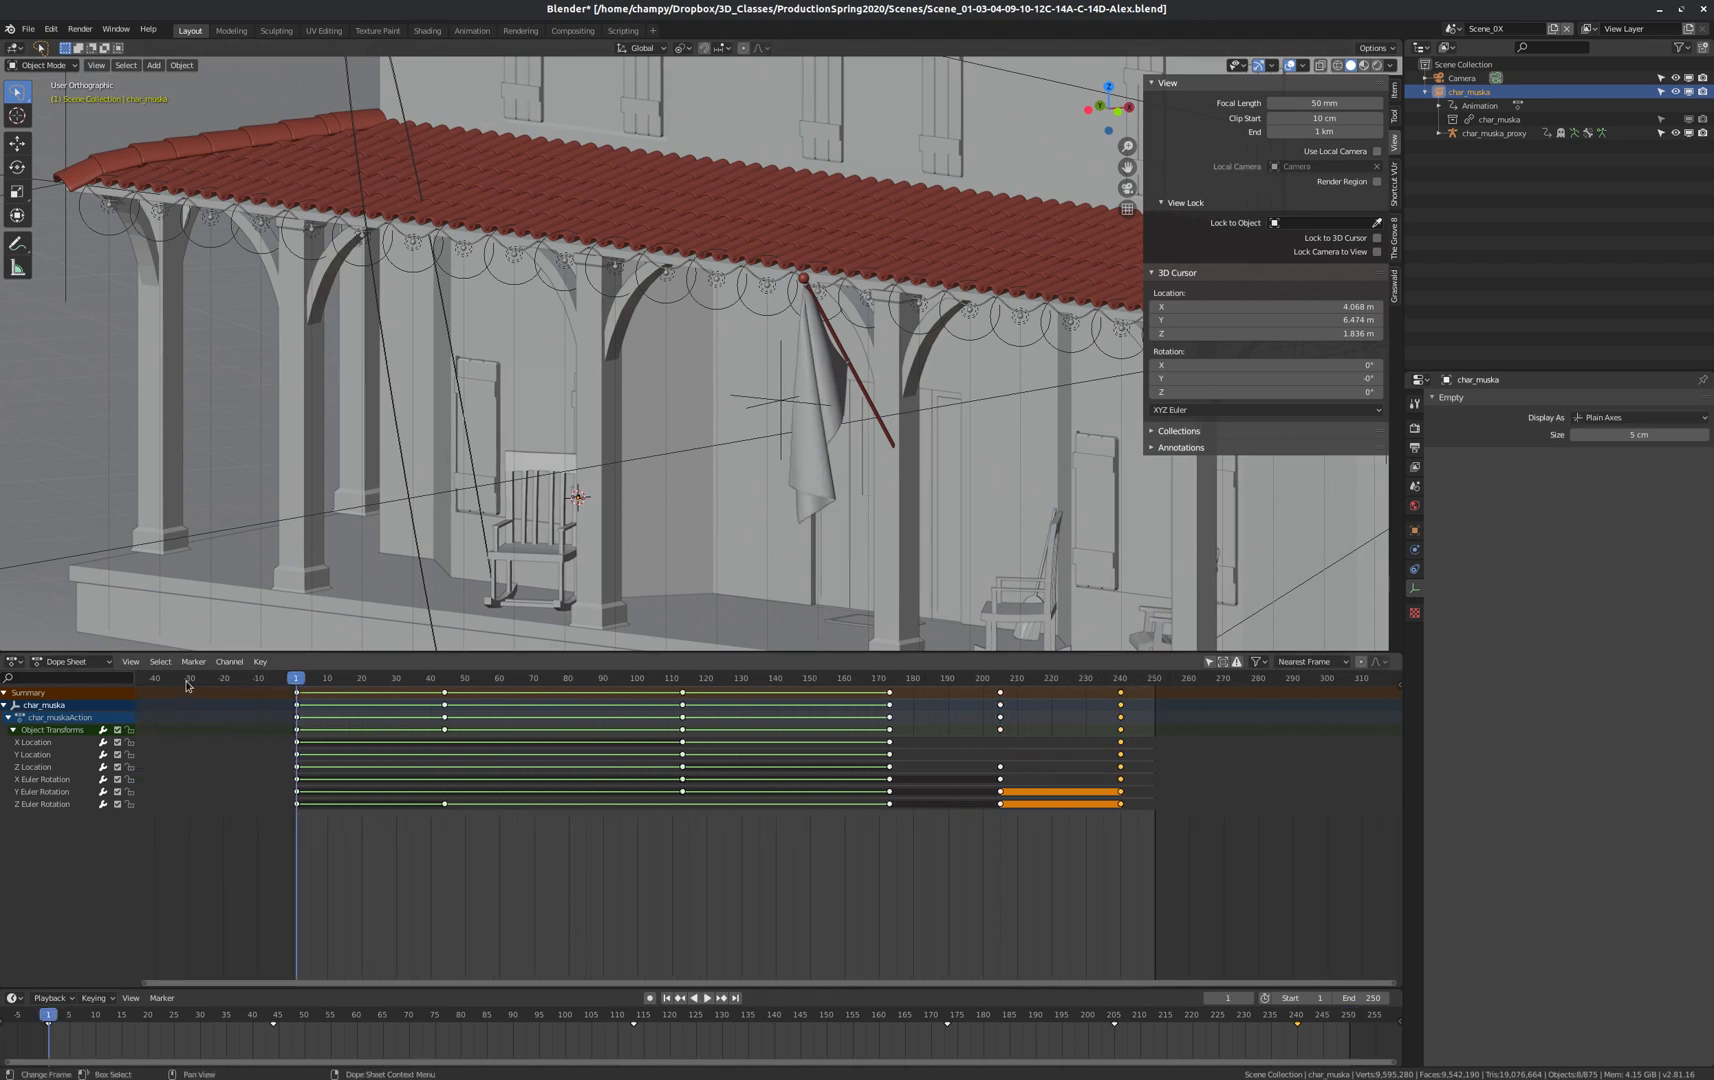
Enlarge the 3D viewport by shrinking the Dope Sheet, and make the Timeline area taller.
{"action": "left_click_drag", "start_coordinate": [172, 653], "coordinate": [300, 836]}
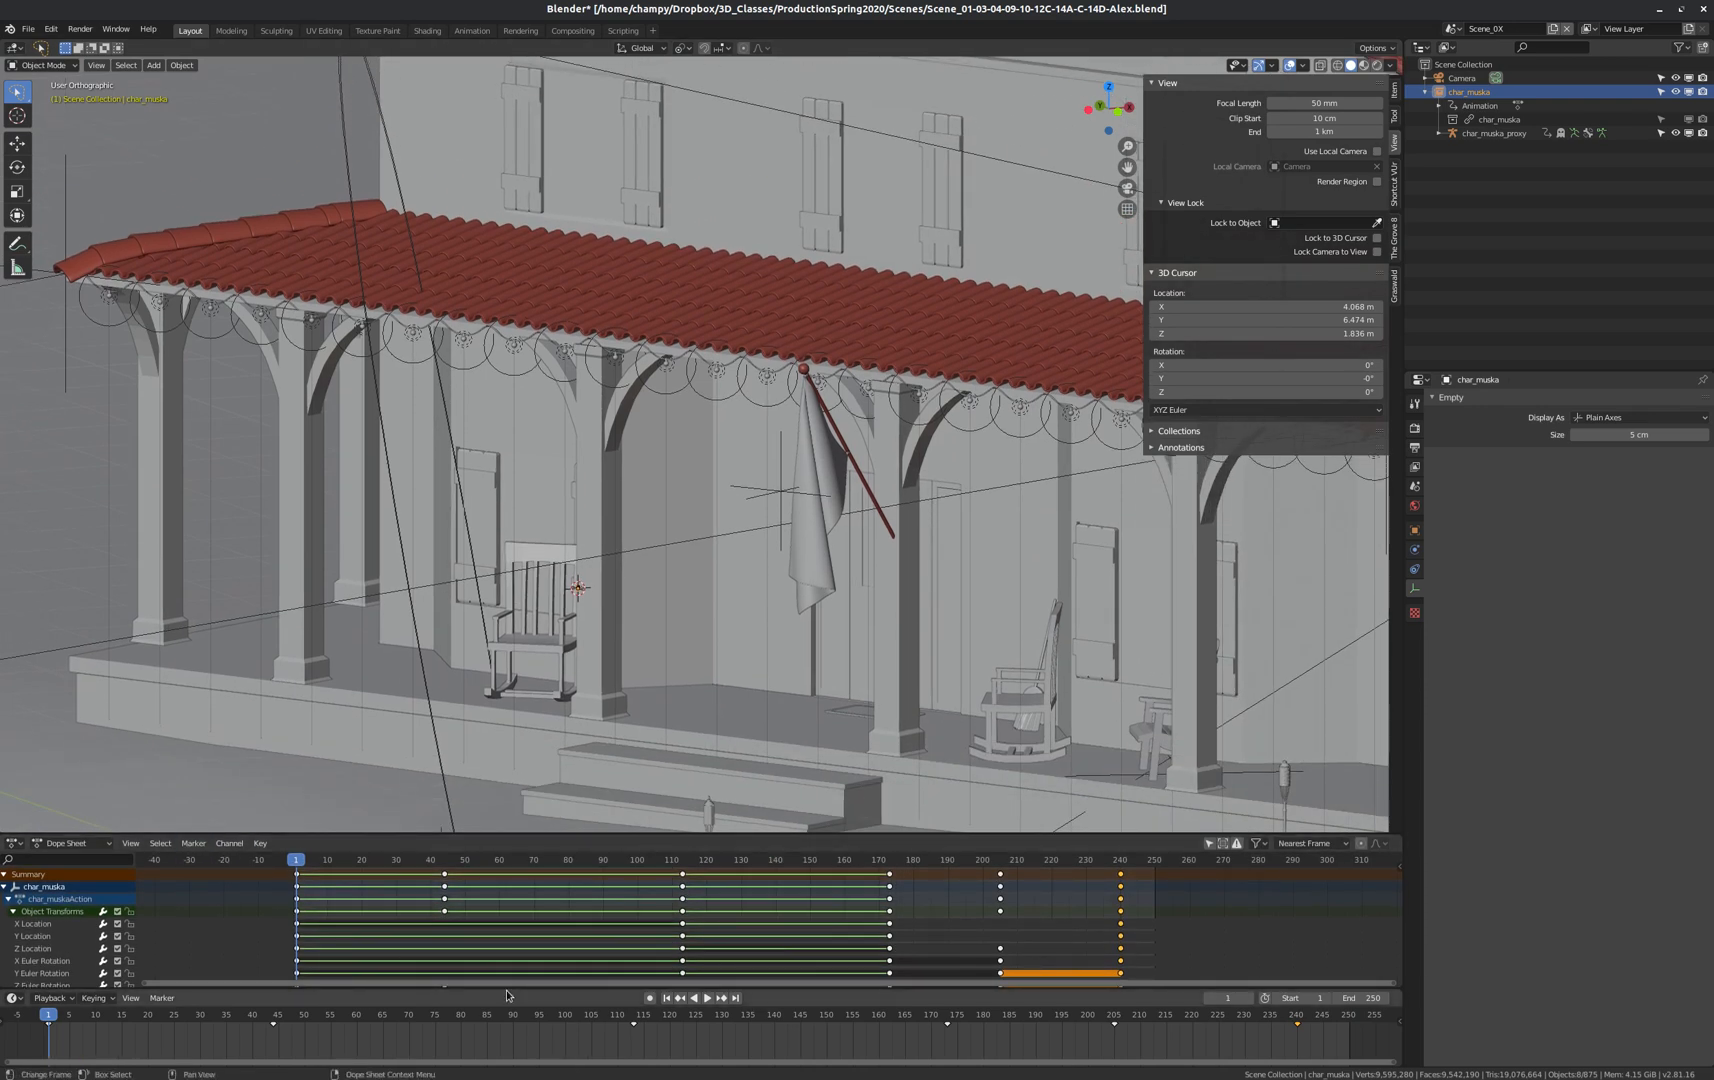
{"action": "left_click_drag", "start_coordinate": [508, 993], "coordinate": [507, 953]}
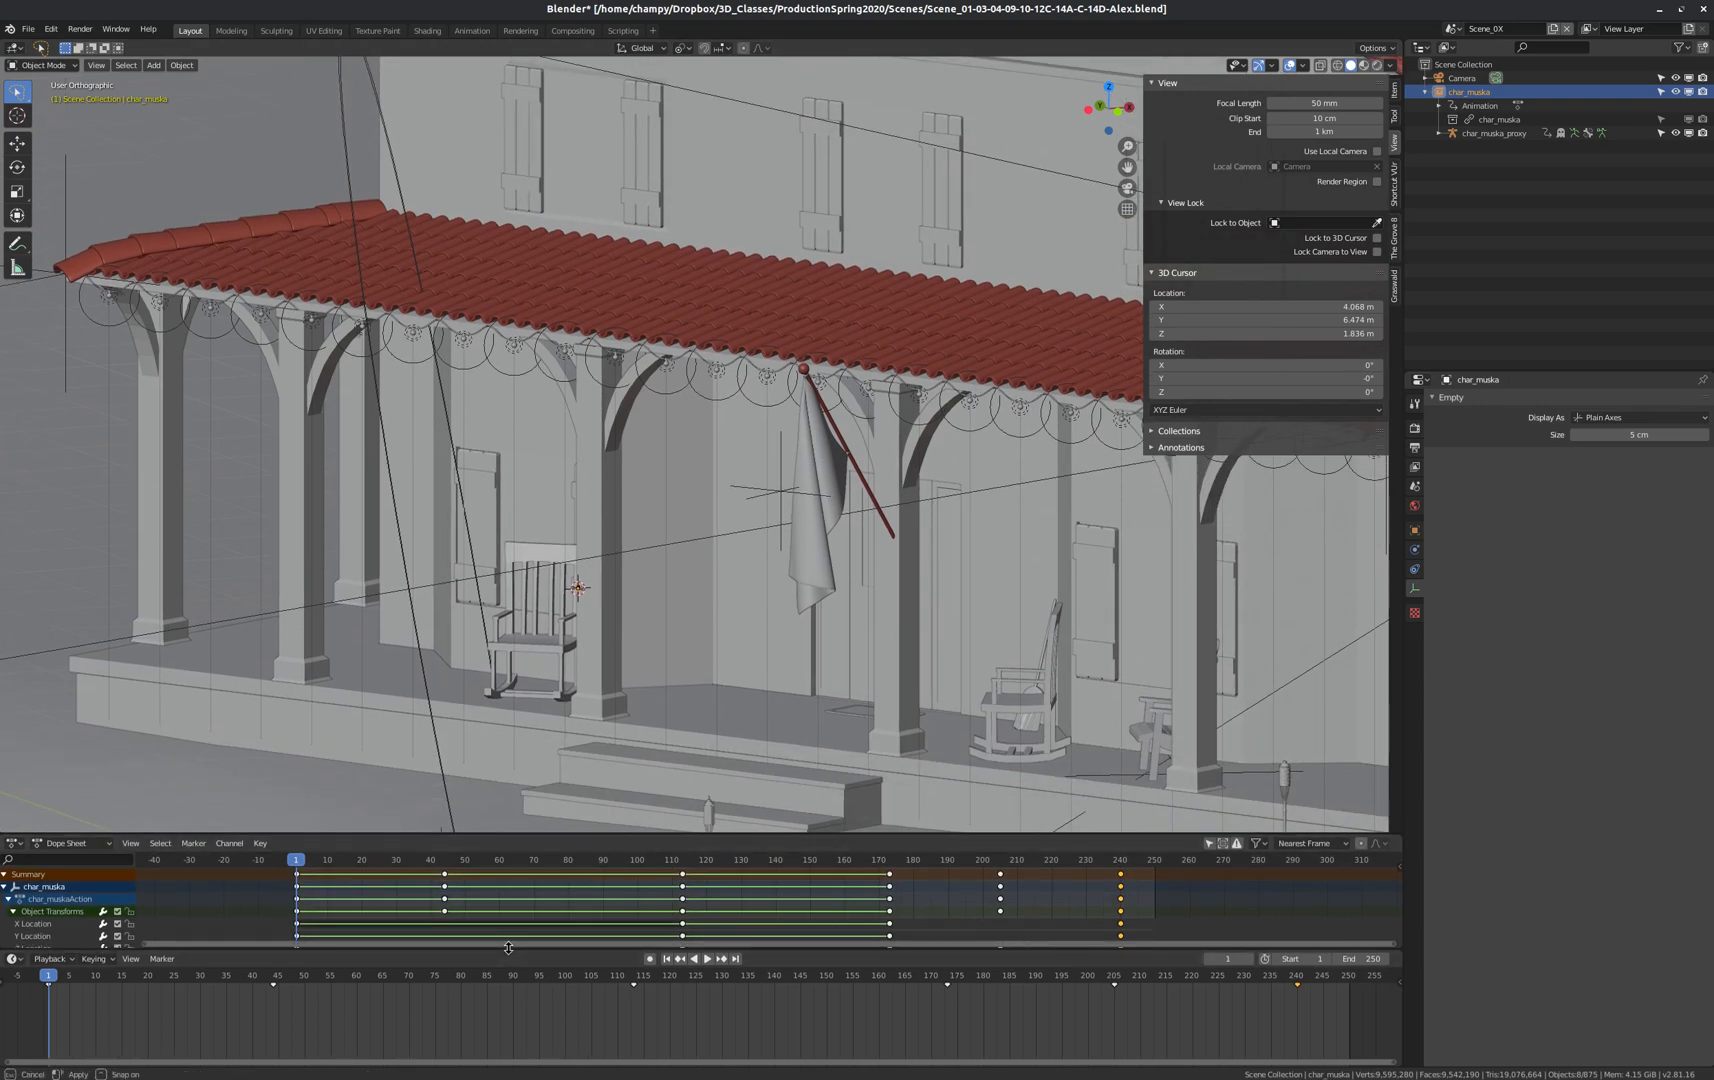
{"action": "scroll", "coordinate": [1058, 604], "scroll_direction": "down", "scroll_amount": 5}
{"action": "scroll", "coordinate": [919, 568], "scroll_direction": "up", "scroll_amount": 7}
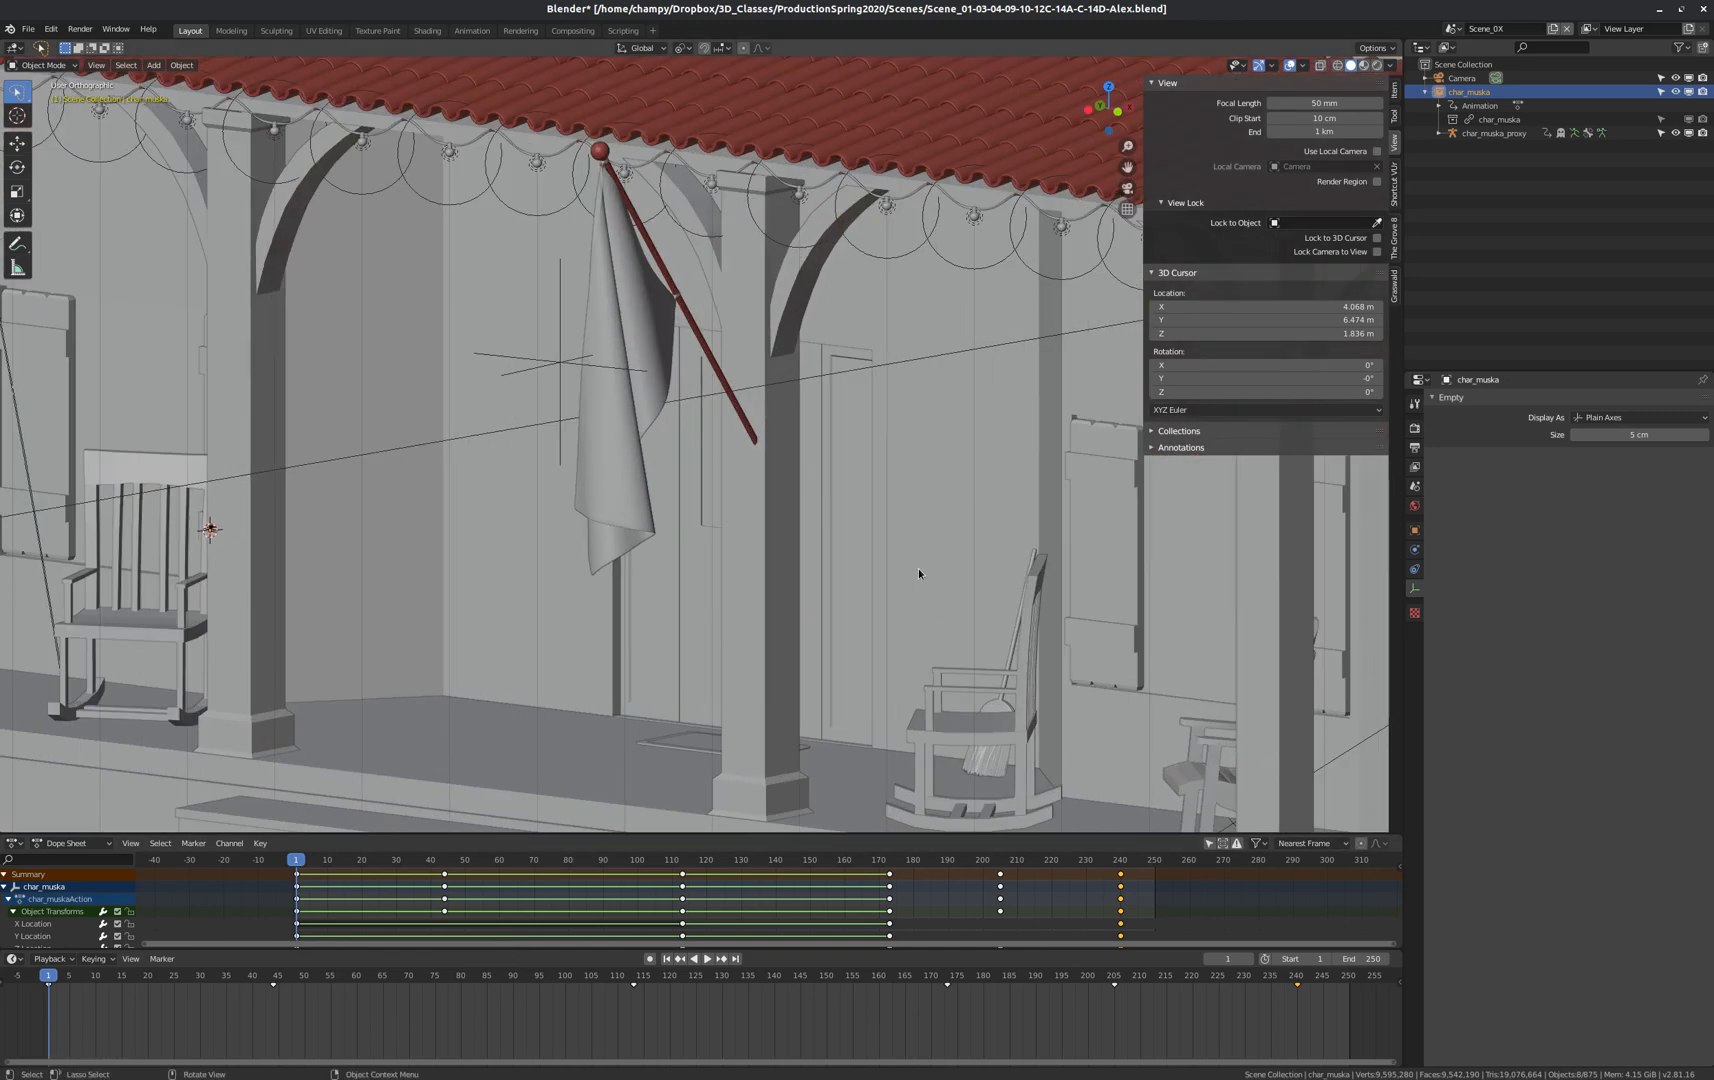
Go to frame 47 close up on the character, select the char_muska_proxy armature and switch it to Pose Mode.
{"action": "left_click_drag", "start_coordinate": [300, 862], "coordinate": [455, 862]}
{"action": "scroll", "coordinate": [300, 575], "scroll_direction": "up", "scroll_amount": 10}
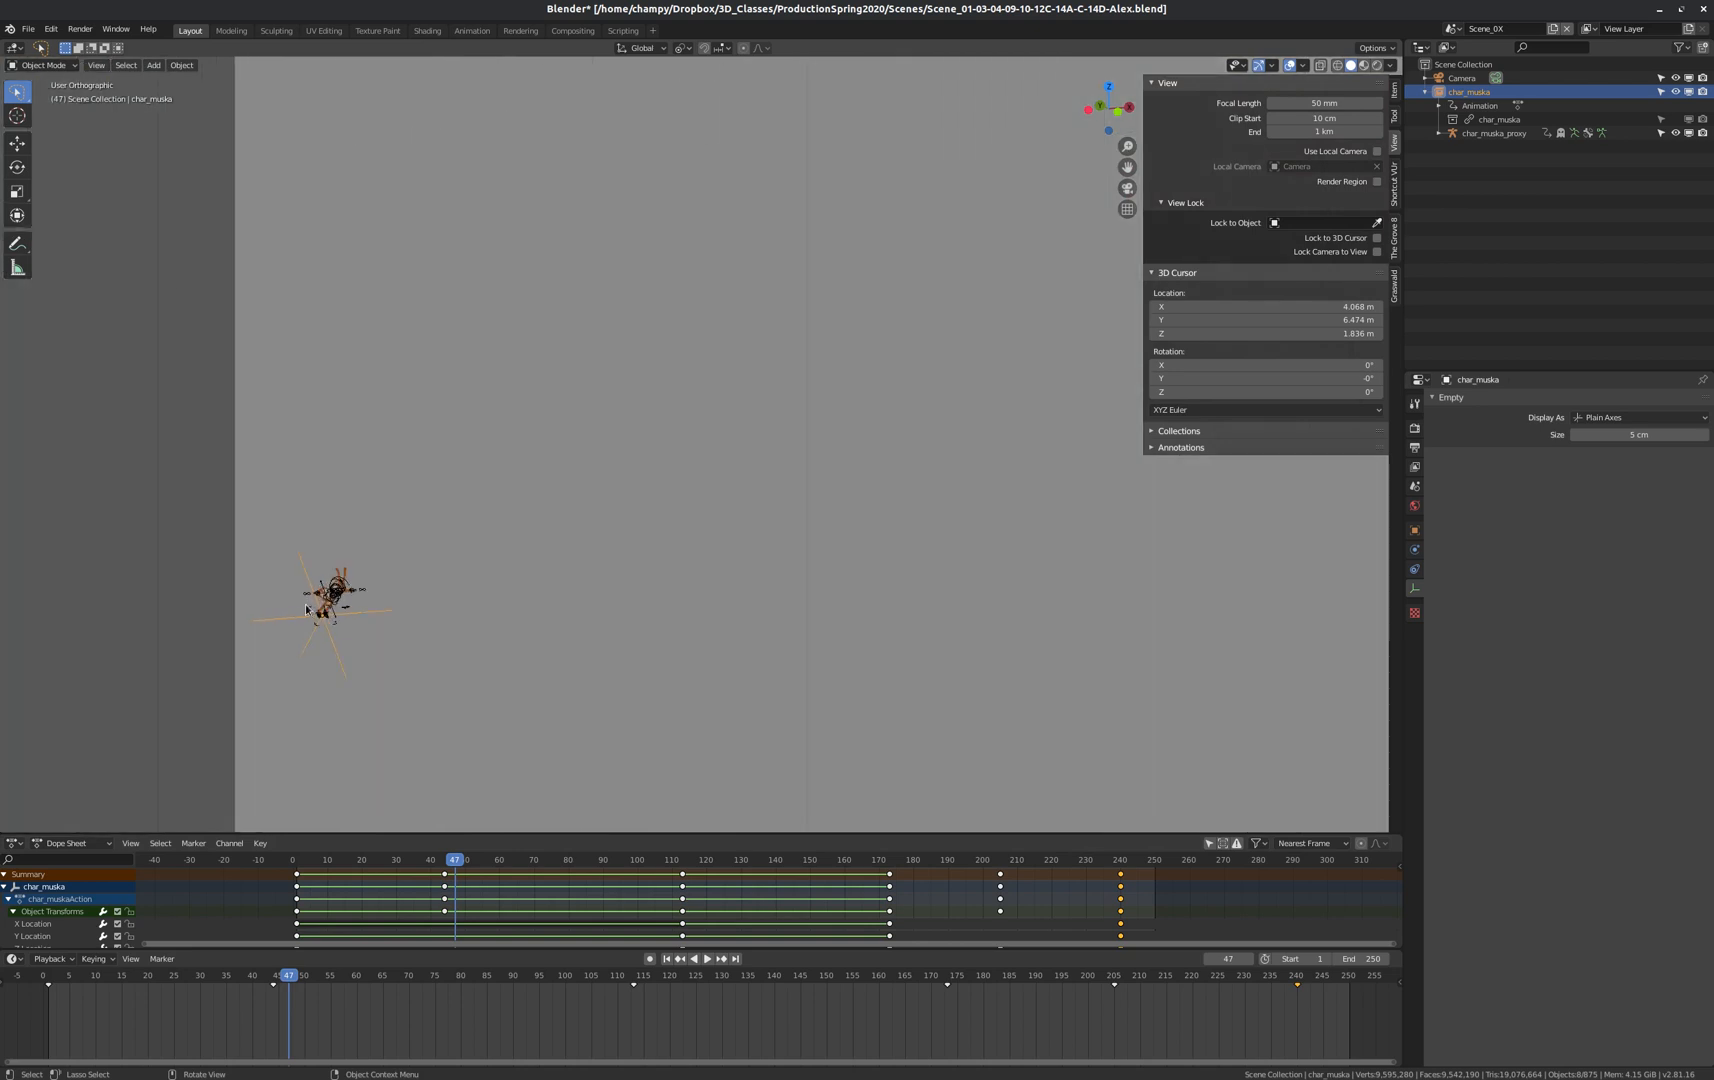
{"action": "scroll", "coordinate": [348, 592], "scroll_direction": "up", "scroll_amount": 3}
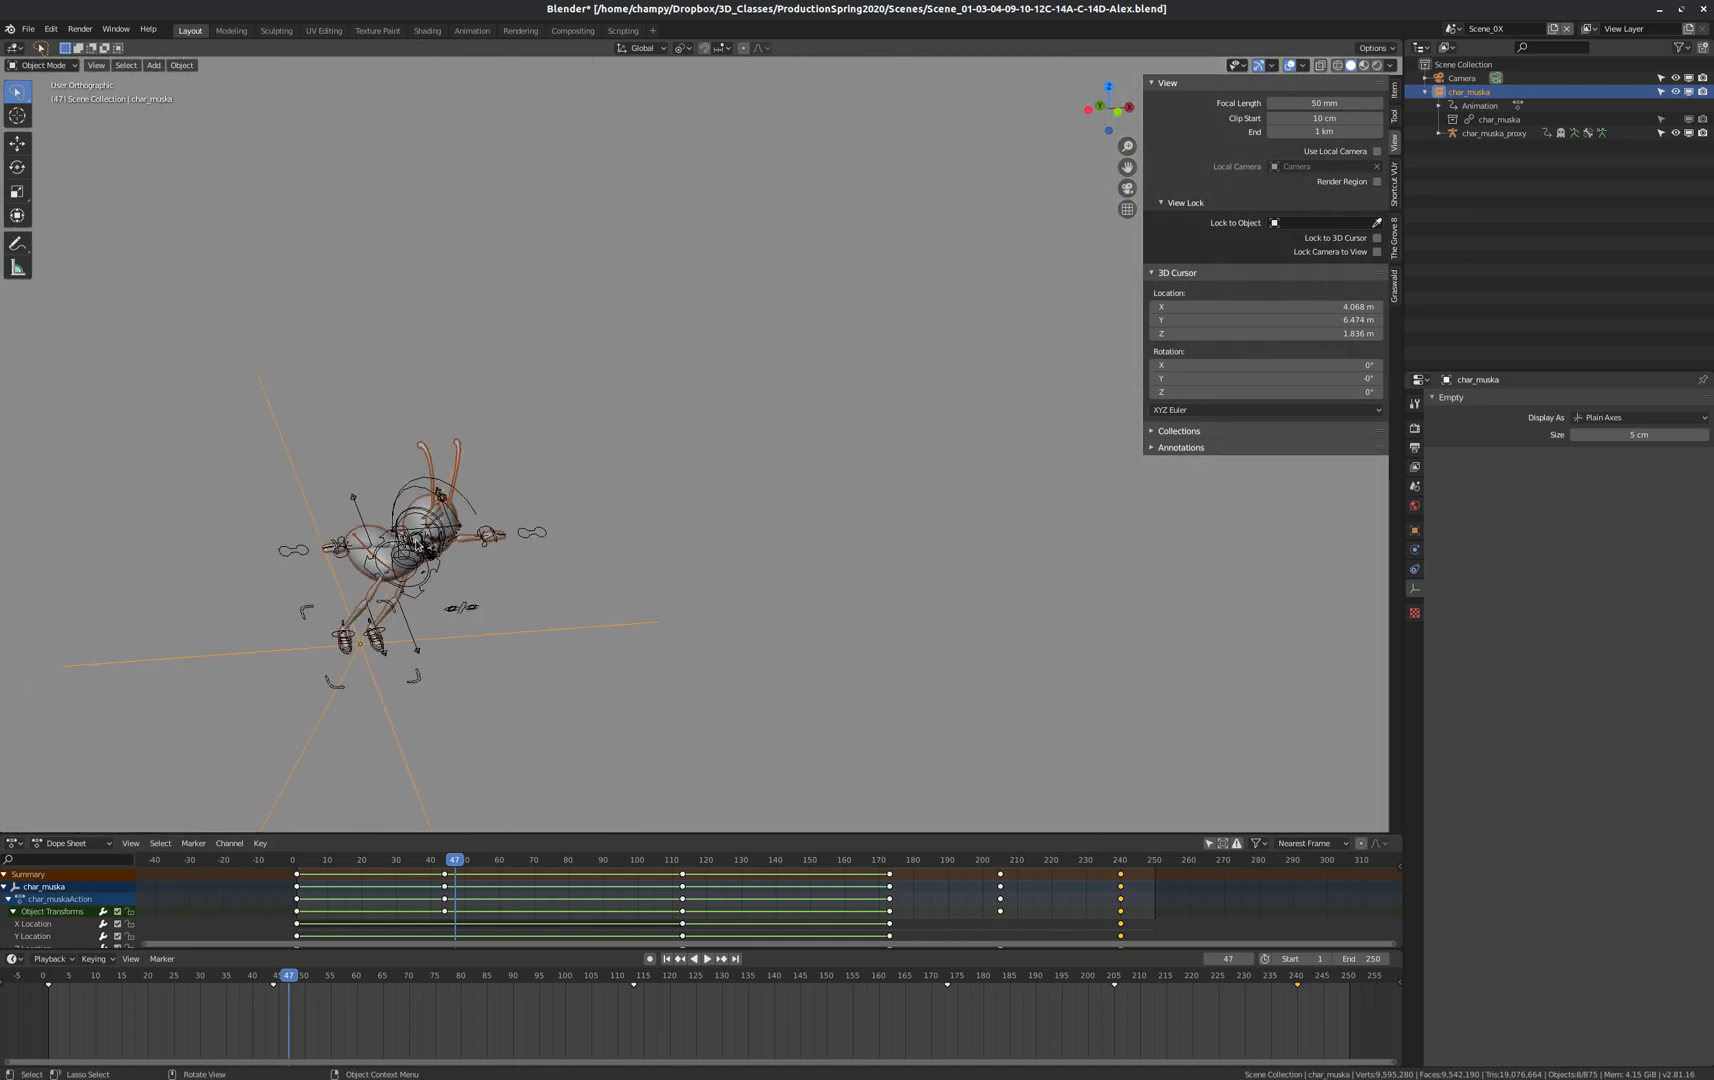
{"action": "scroll", "coordinate": [368, 560], "scroll_direction": "up", "scroll_amount": 4}
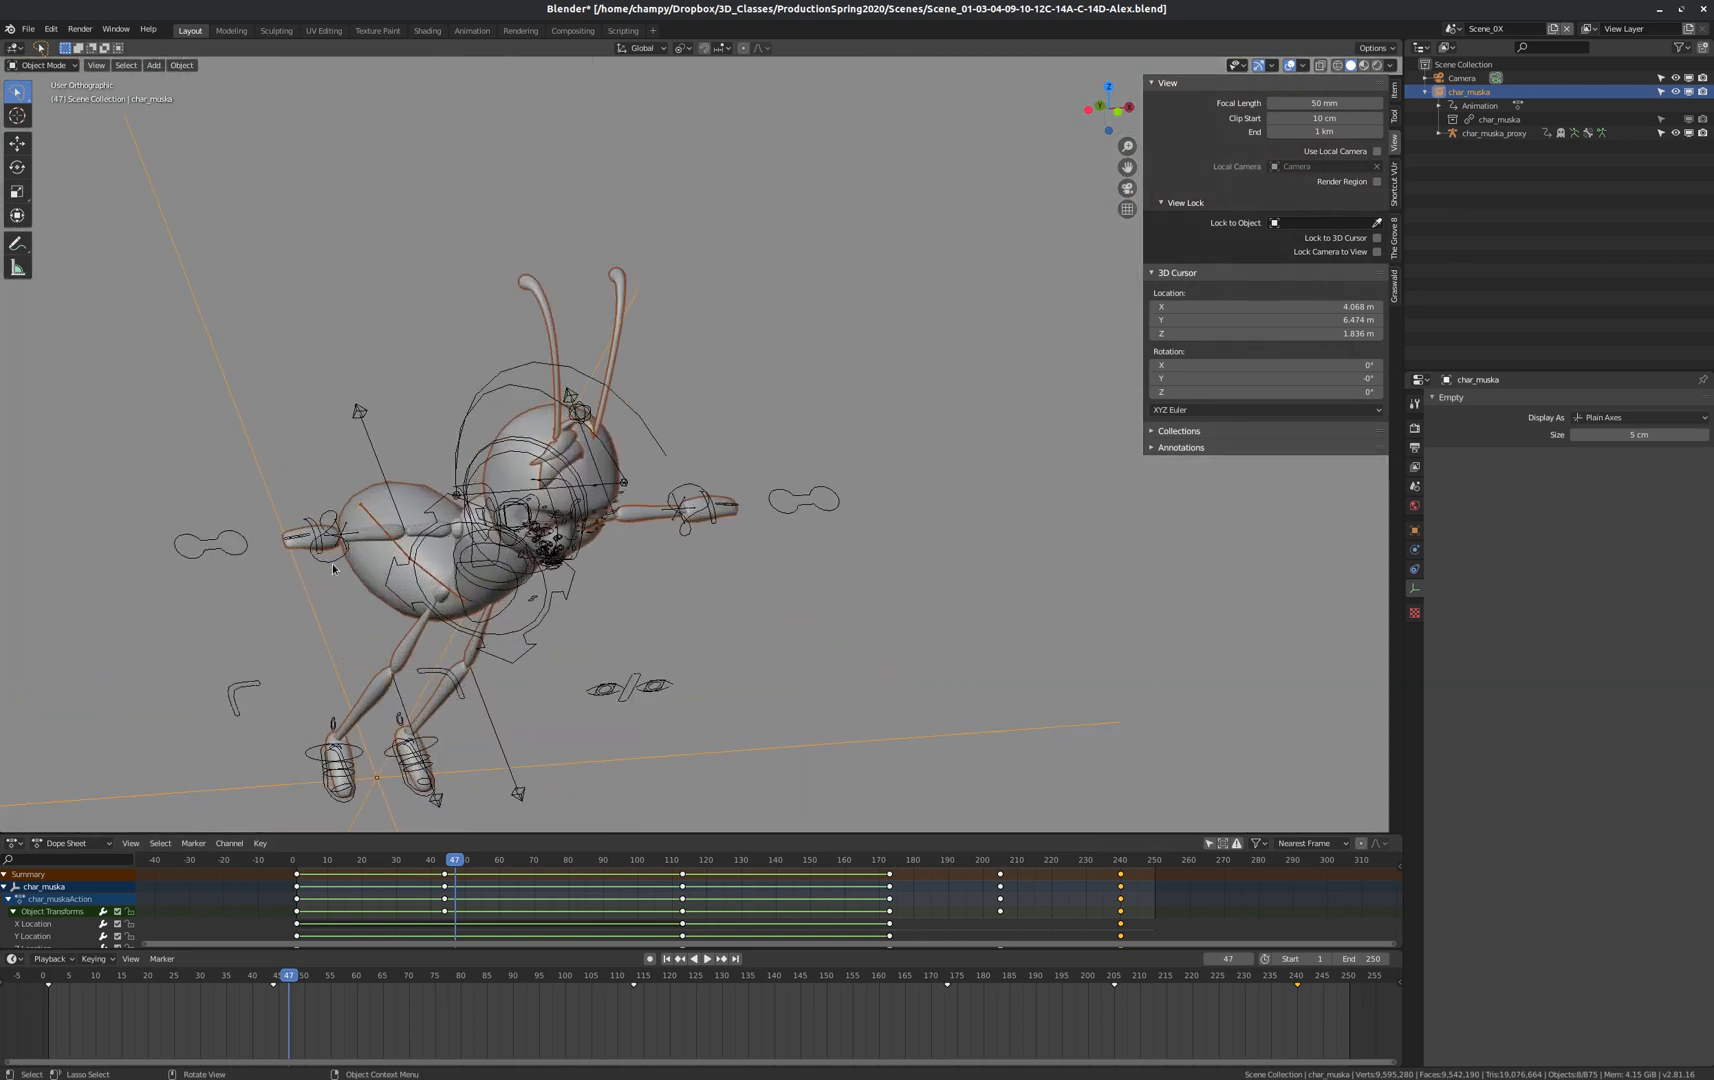
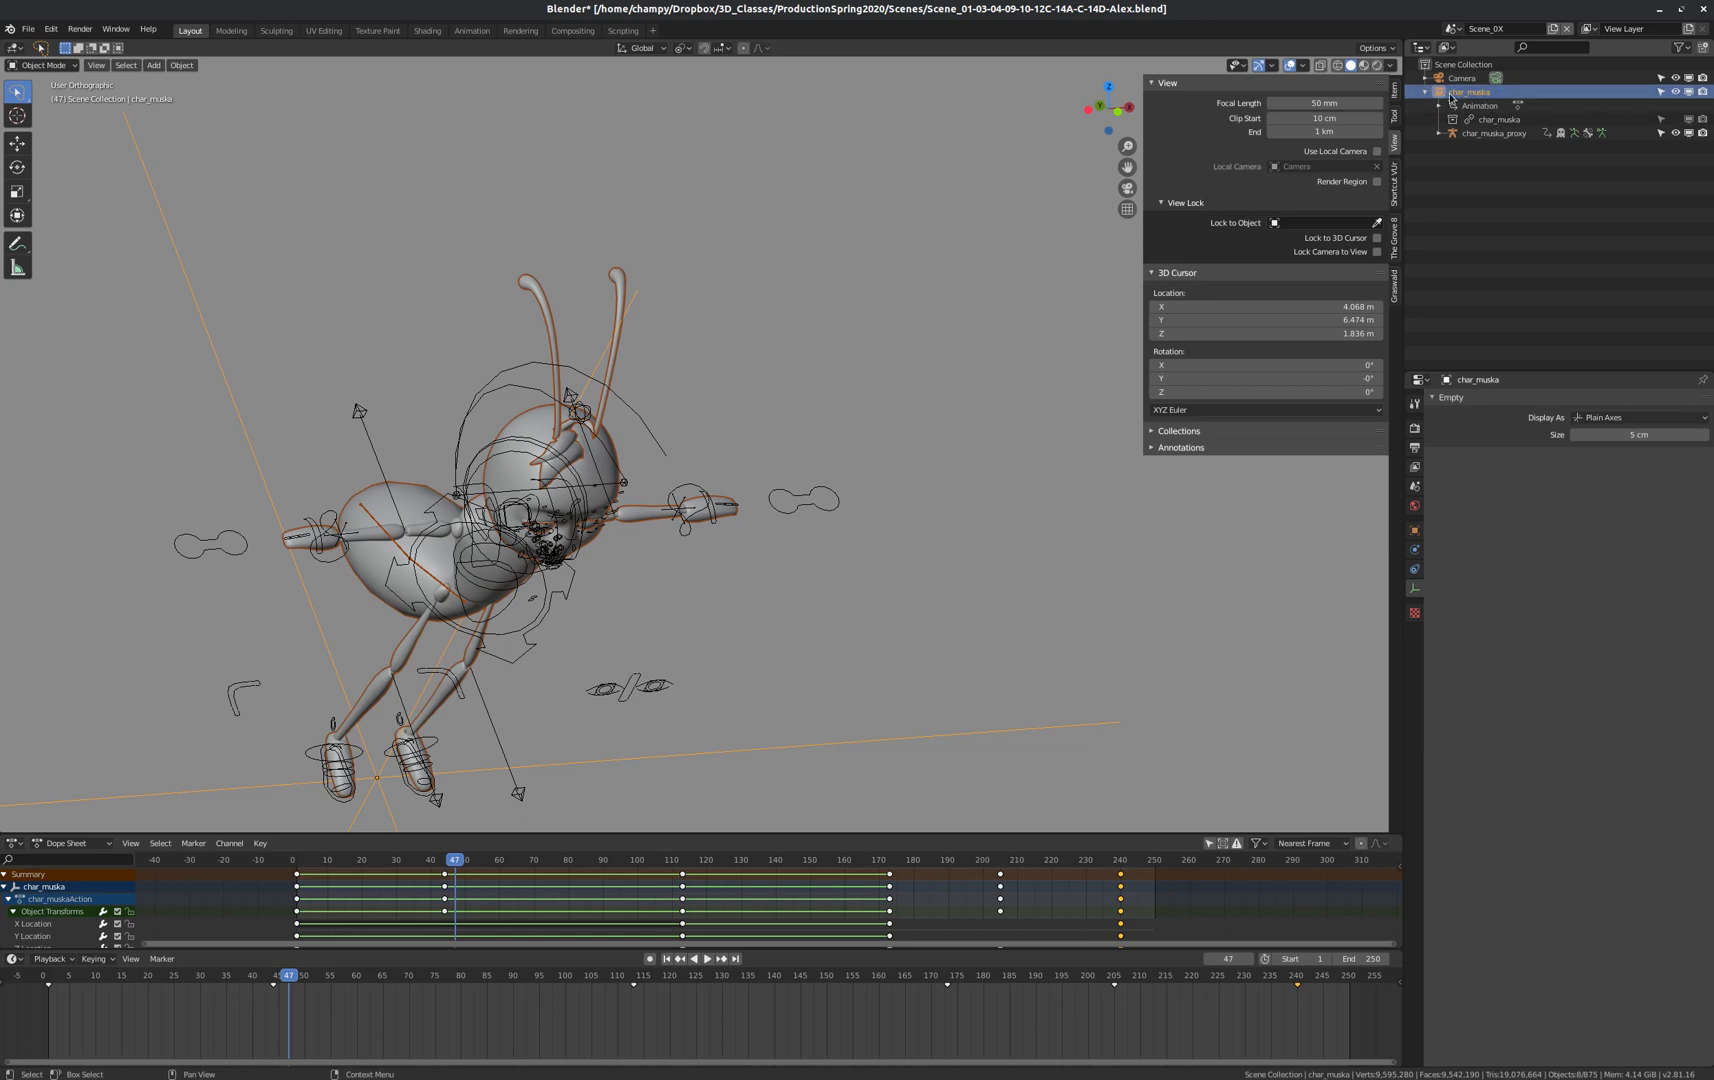
{"action": "left_click", "coordinate": [1425, 92]}
{"action": "left_click", "coordinate": [1425, 92]}
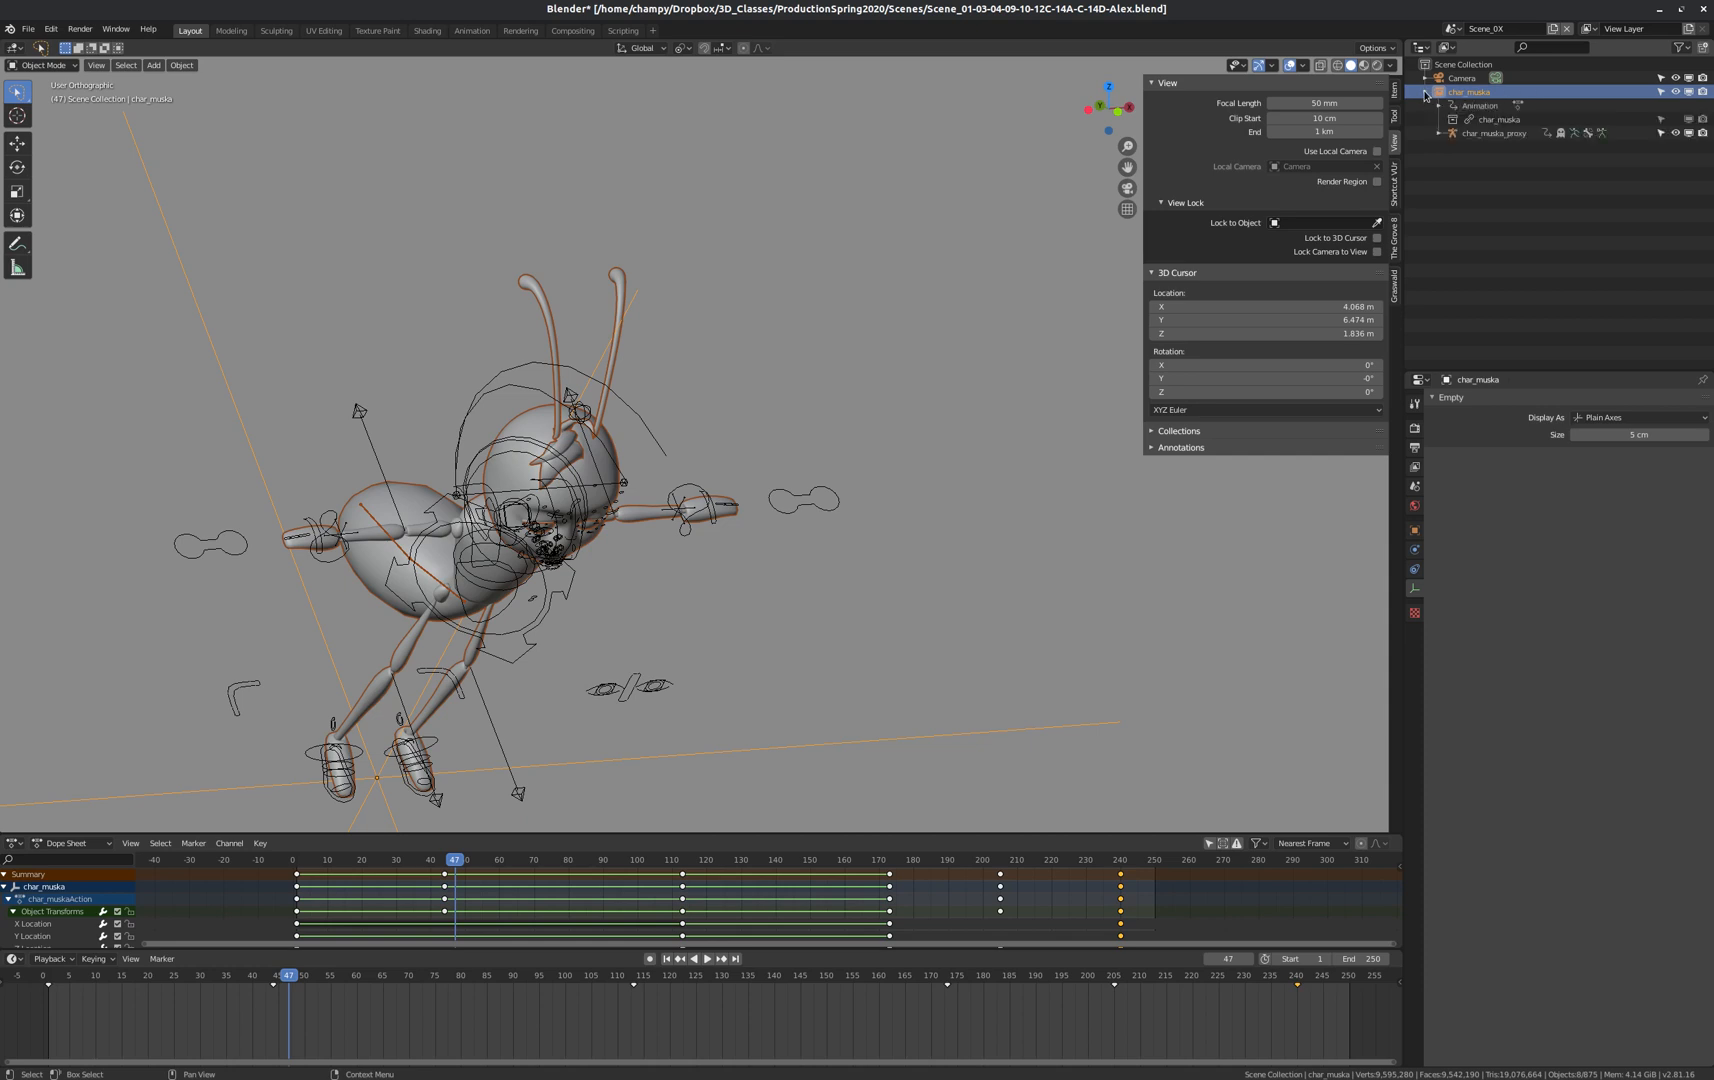
{"action": "left_click", "coordinate": [1490, 134]}
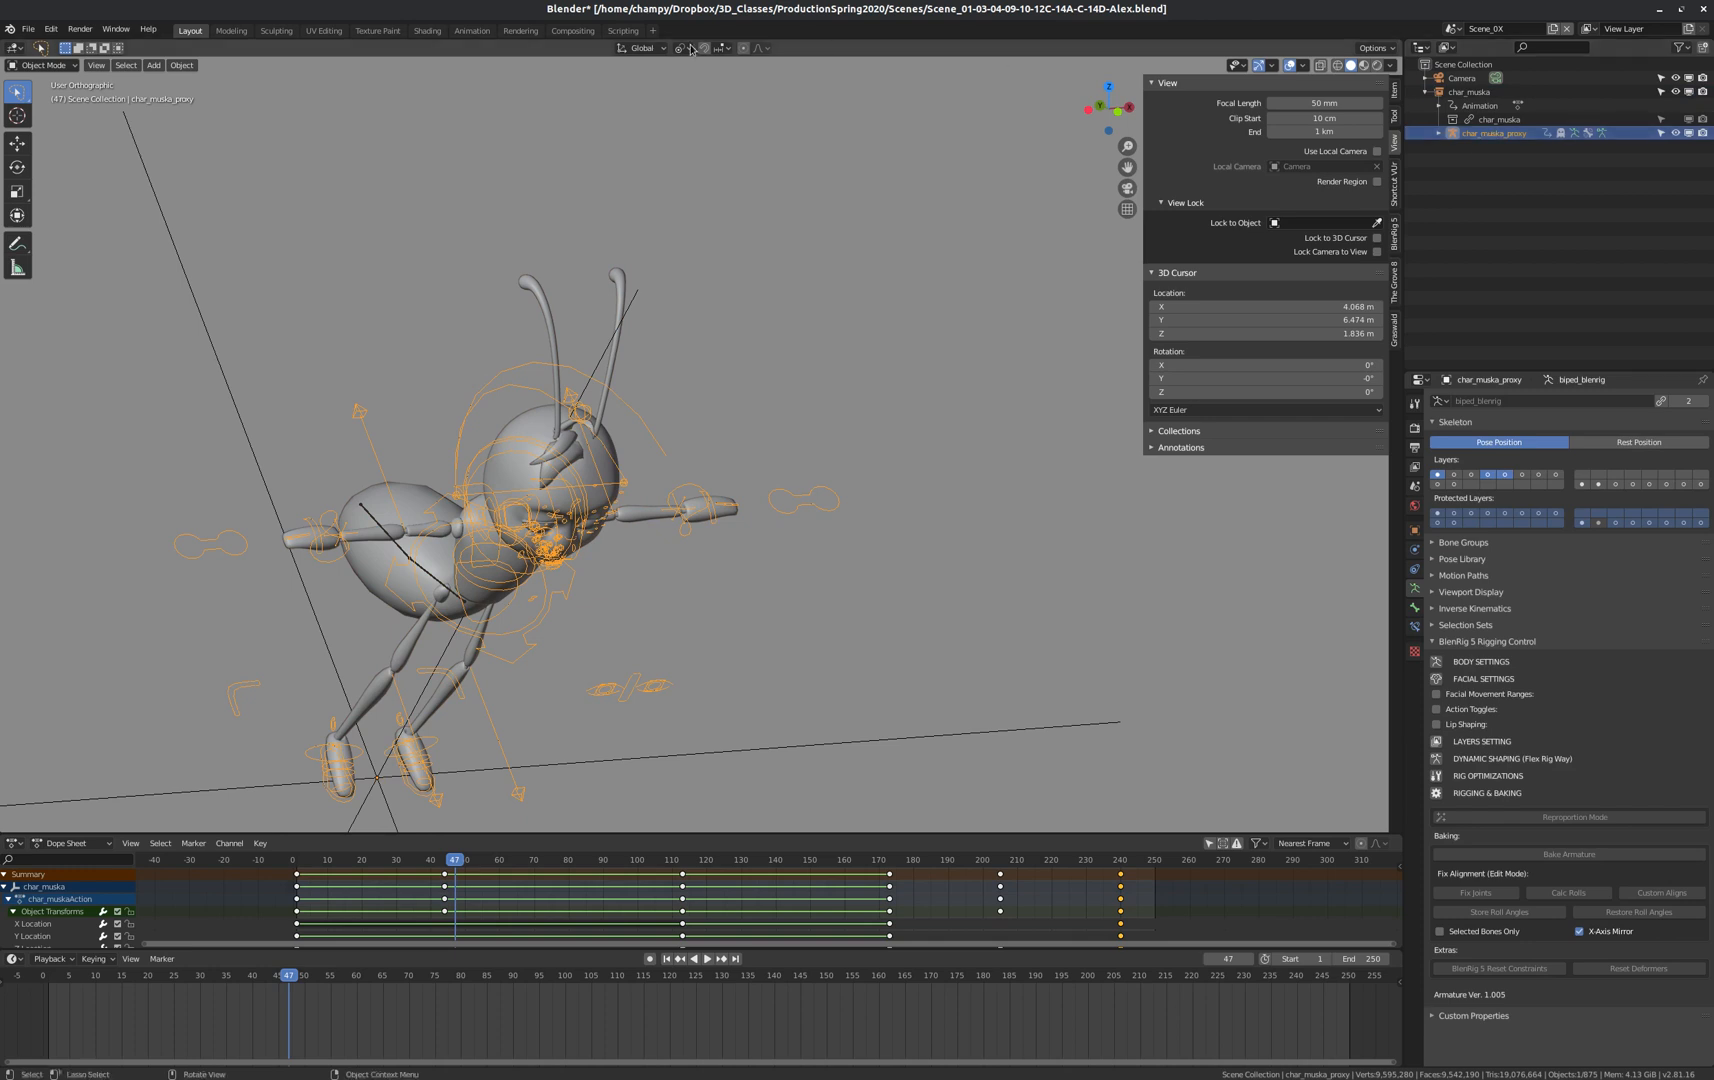
{"action": "left_click", "coordinate": [63, 66]}
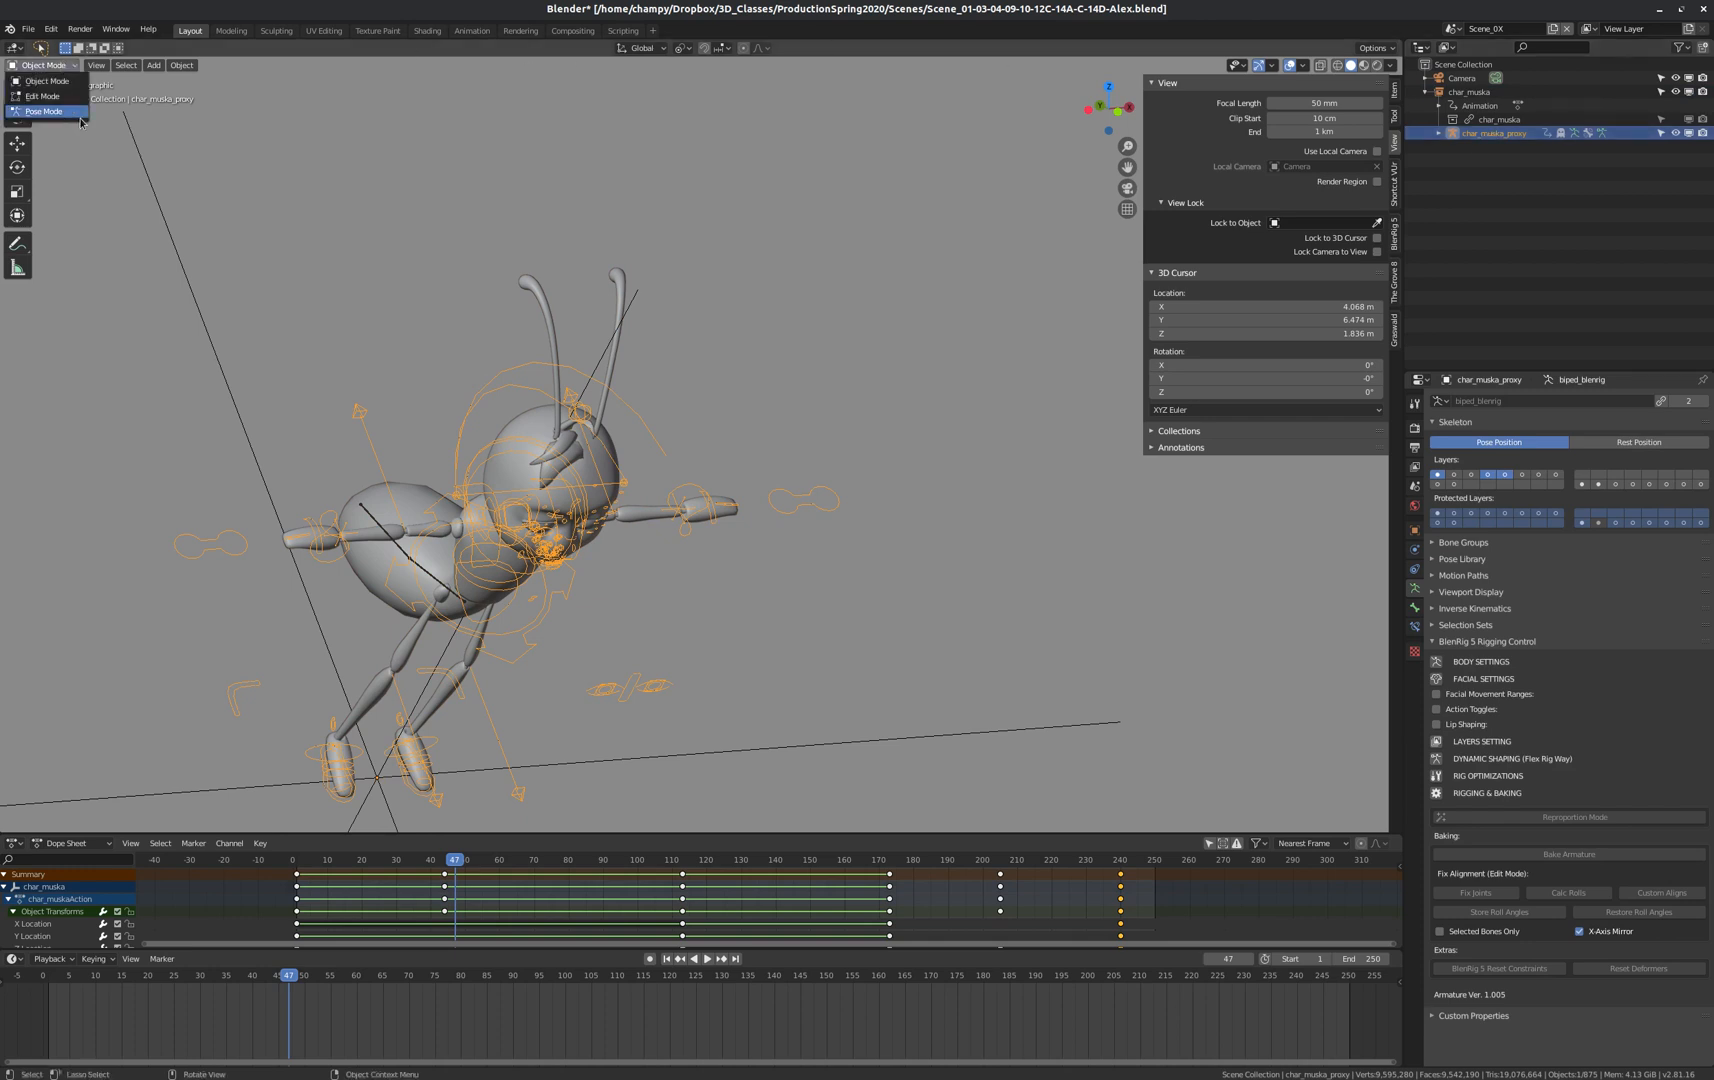
{"action": "left_click", "coordinate": [47, 111]}
Lower the right hand's IK control beside the waist and rotate it so the hand points down.
{"action": "left_click", "coordinate": [332, 565]}
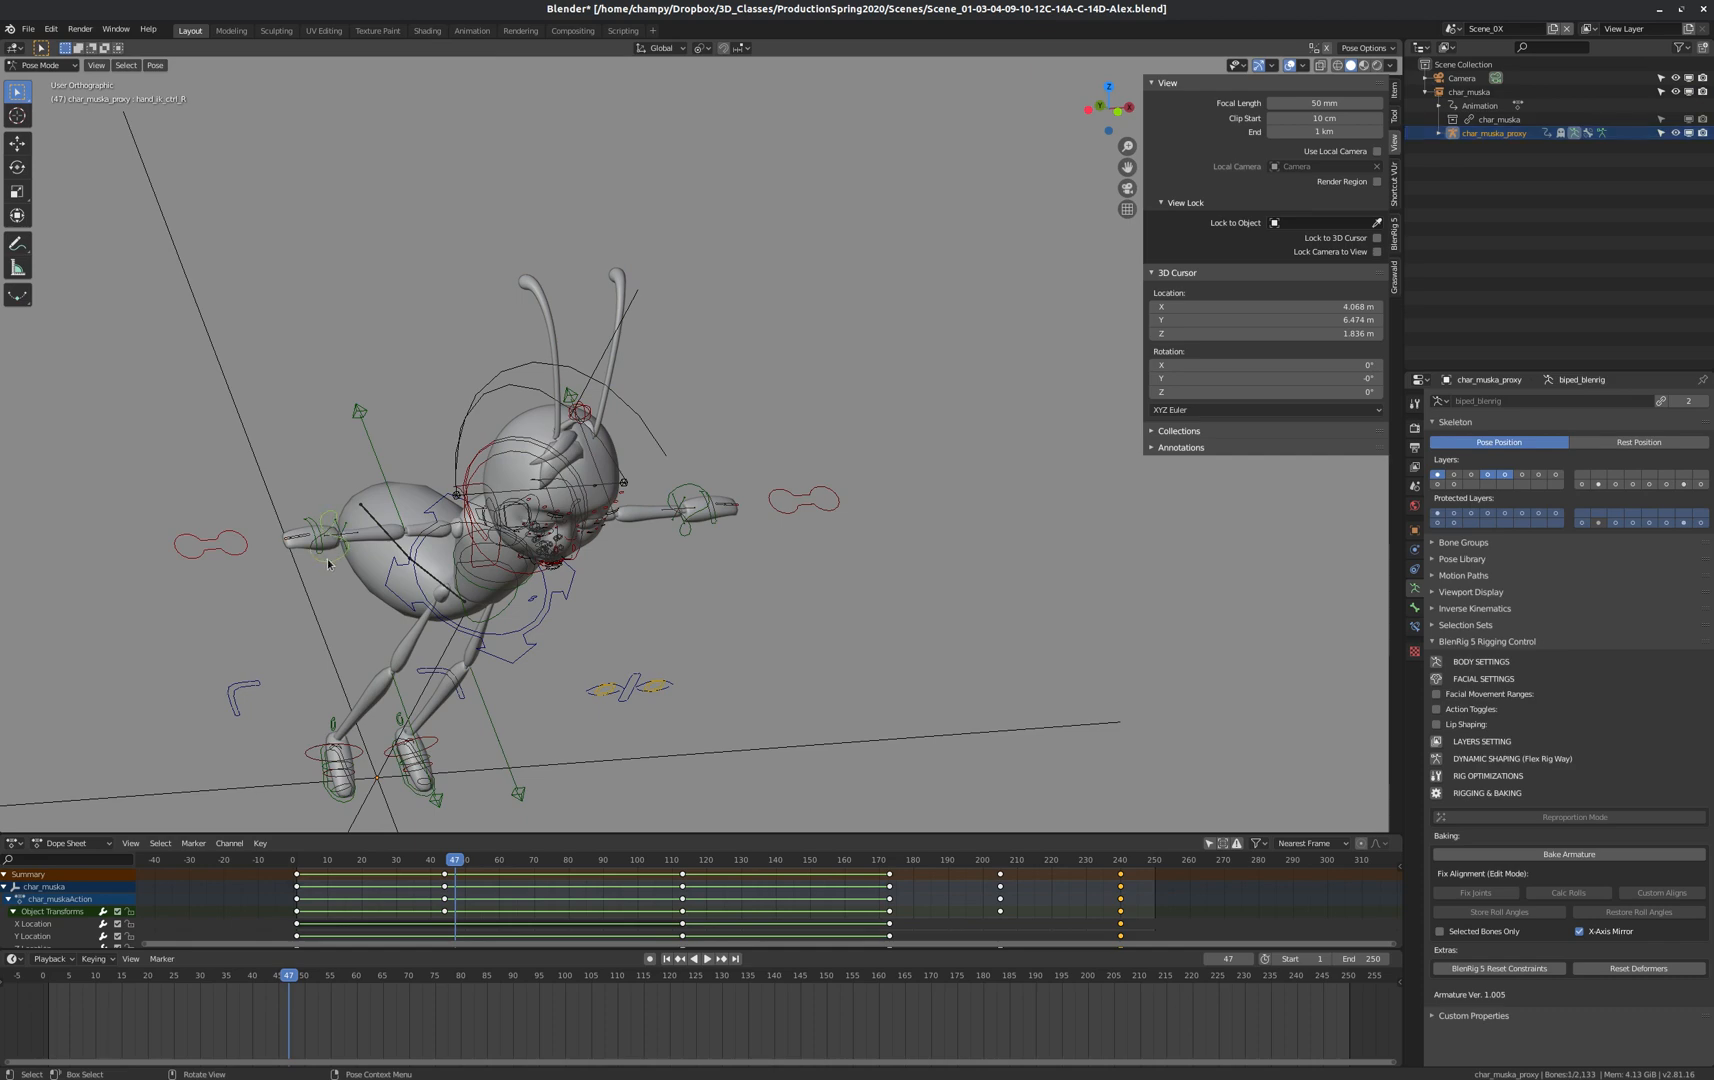
{"action": "middle_click_drag", "start_coordinate": [332, 565], "coordinate": [595, 607]}
{"action": "key", "text": "r"}
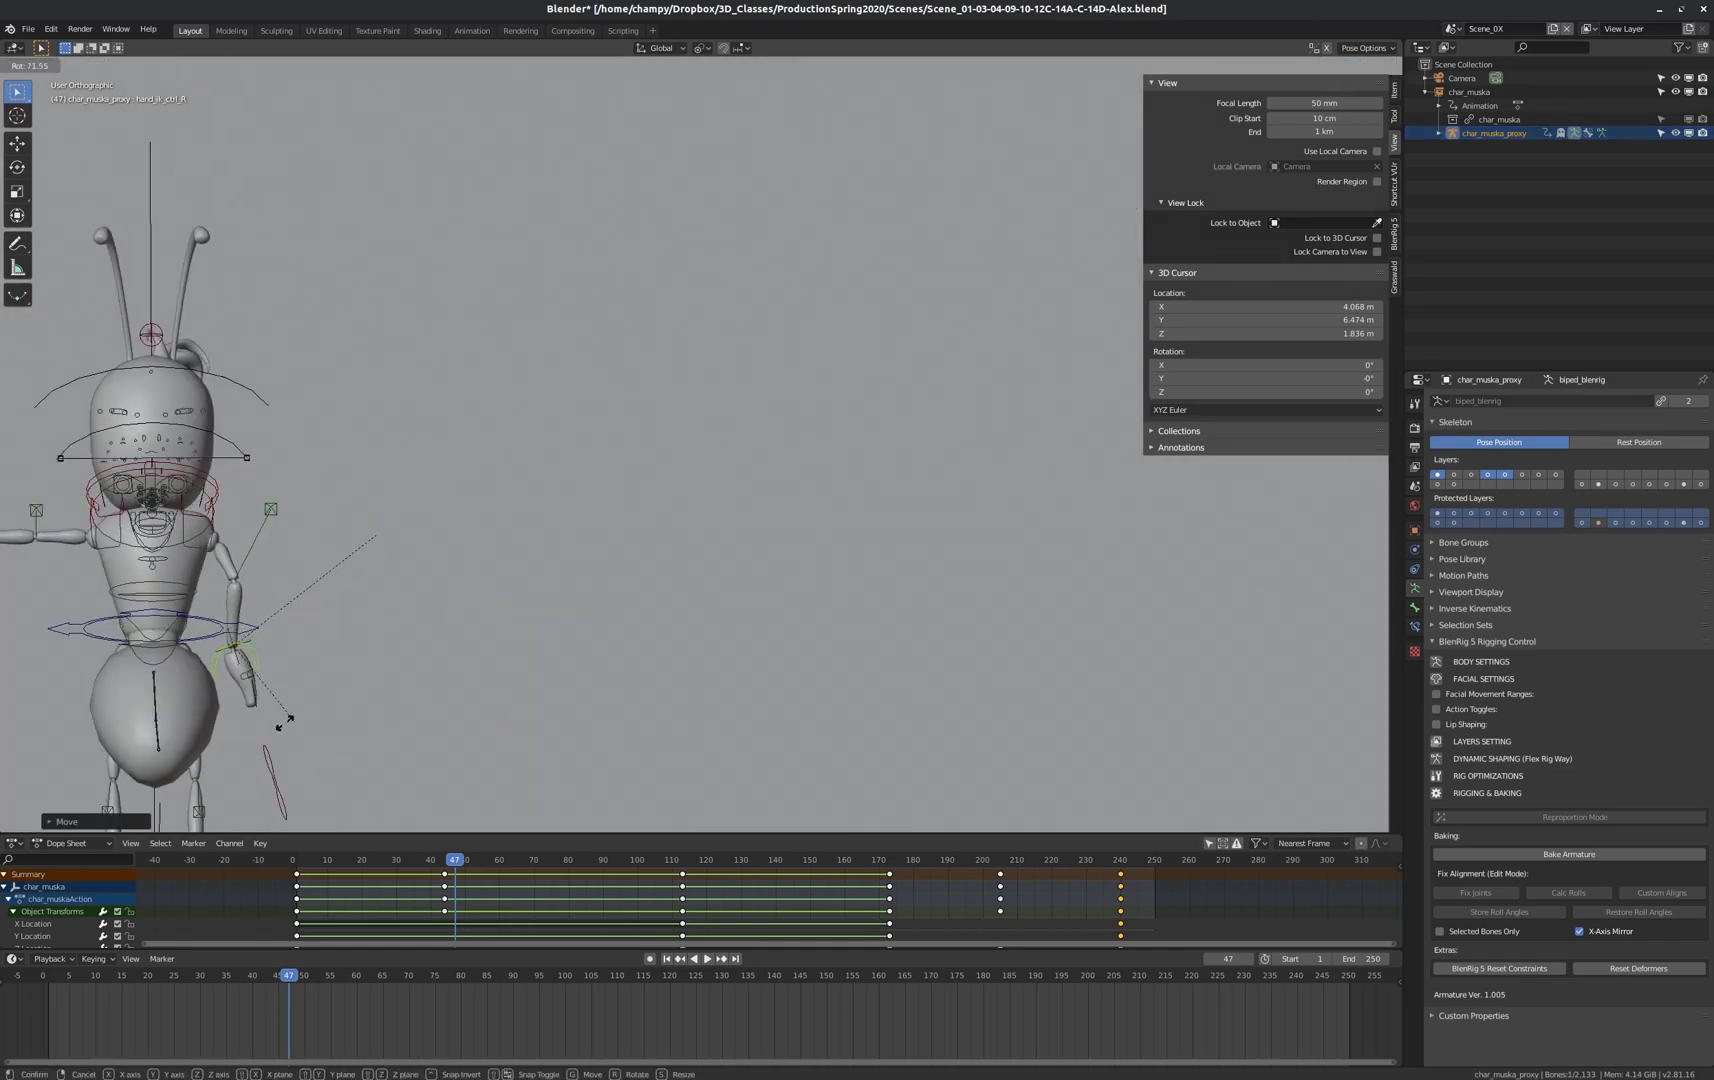
{"action": "left_click", "coordinate": [256, 712]}
Move the left hand's IK control down beside the waist and rotate it to mirror the lowered right hand.
{"action": "scroll", "coordinate": [474, 547], "scroll_direction": "down", "scroll_amount": 3}
{"action": "scroll", "coordinate": [177, 548], "scroll_direction": "up", "scroll_amount": 3}
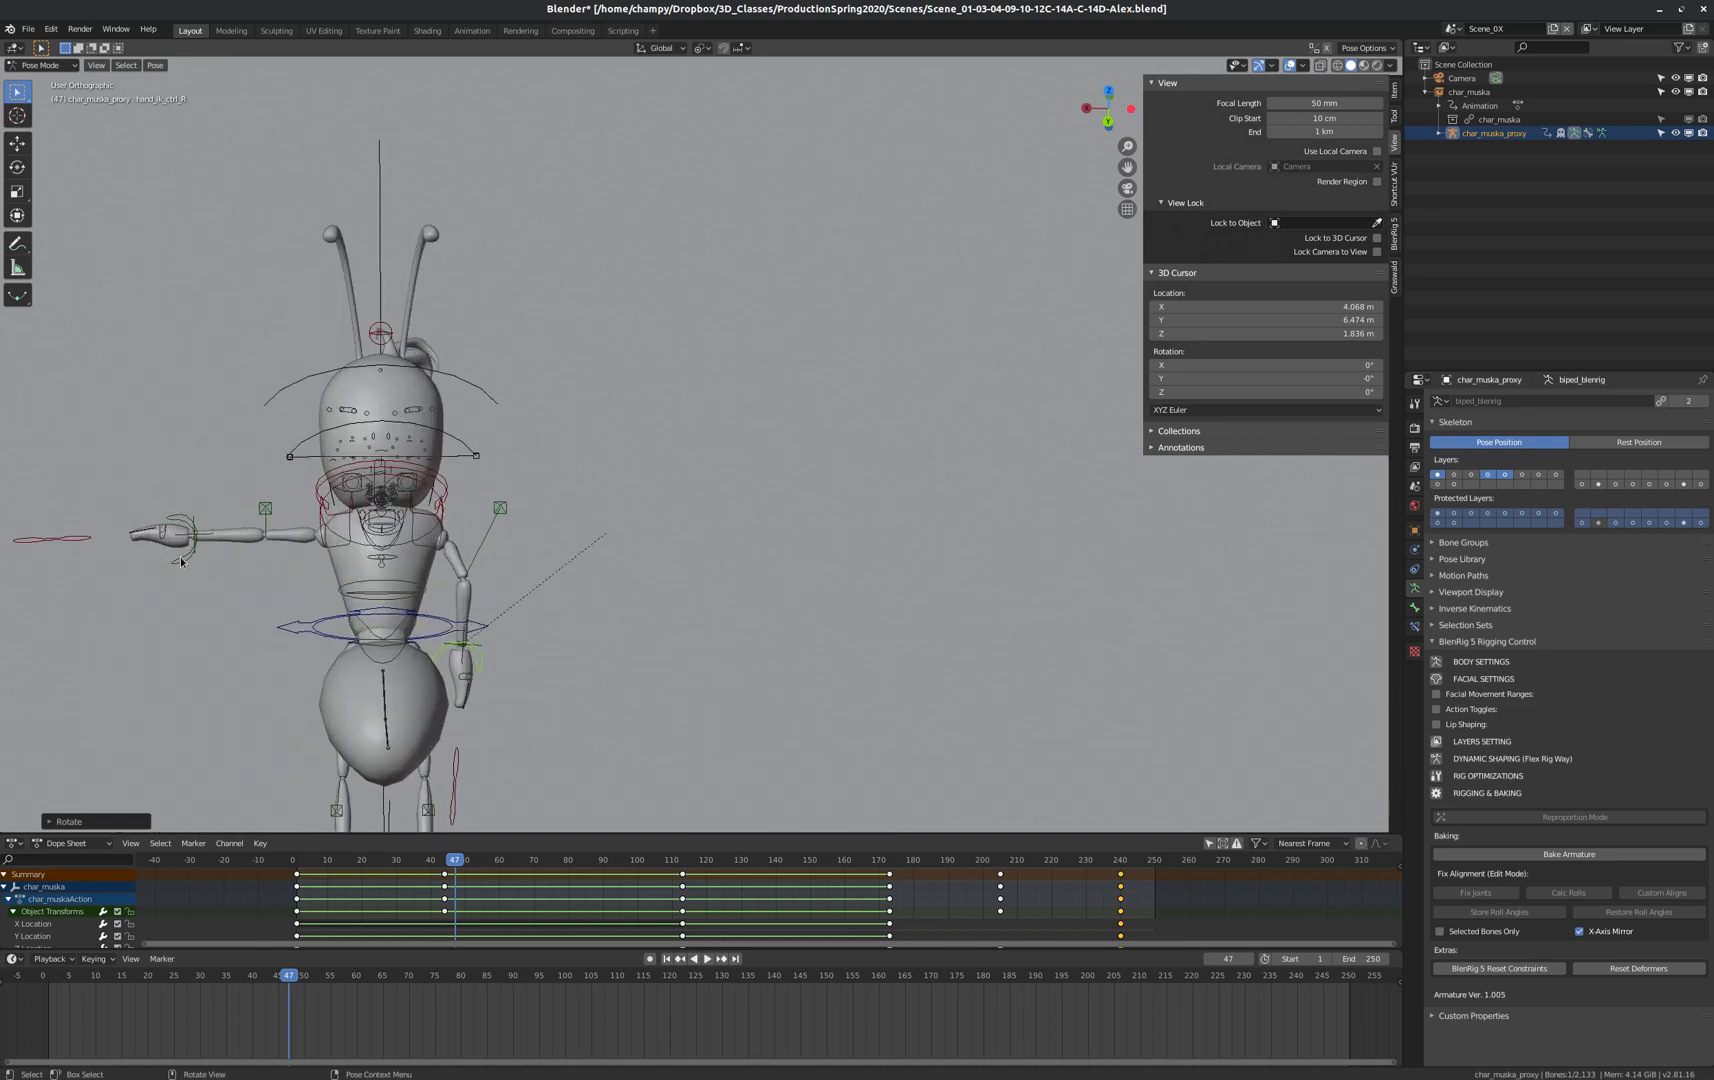
{"action": "key", "text": "g"}
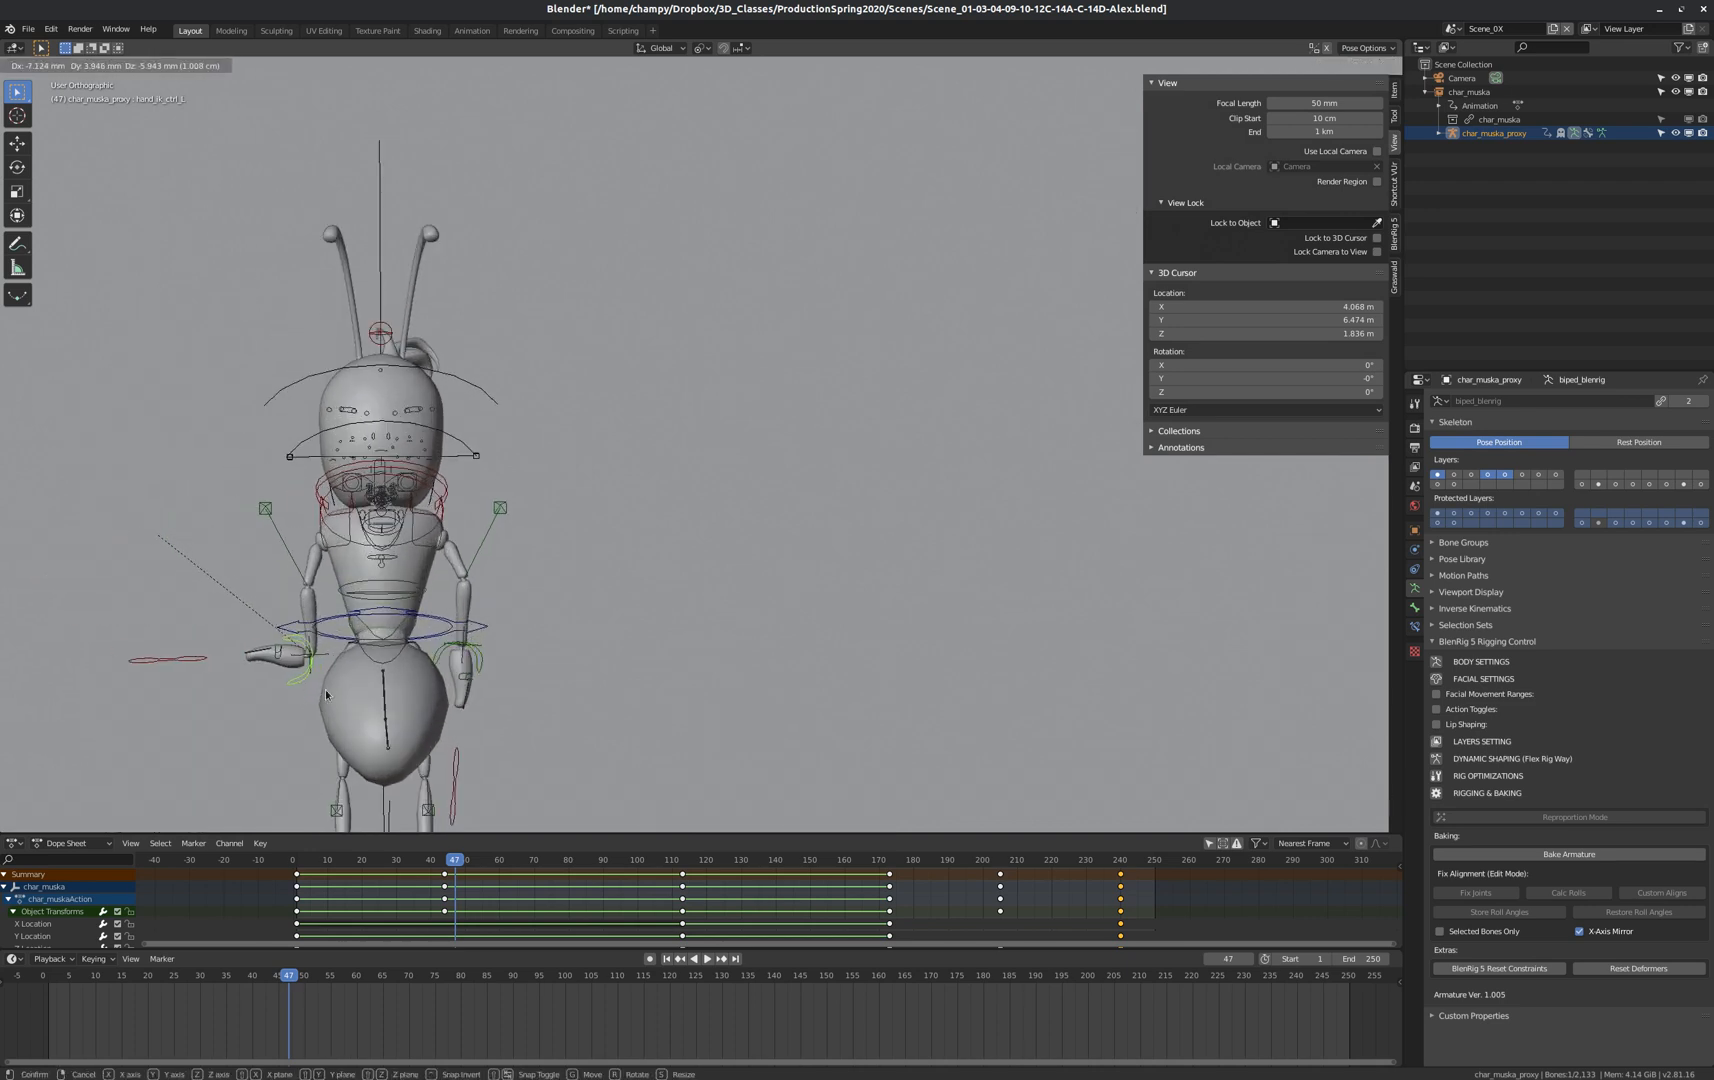
{"action": "left_click", "coordinate": [312, 665]}
{"action": "key", "text": "r"}
{"action": "left_click", "coordinate": [221, 566]}
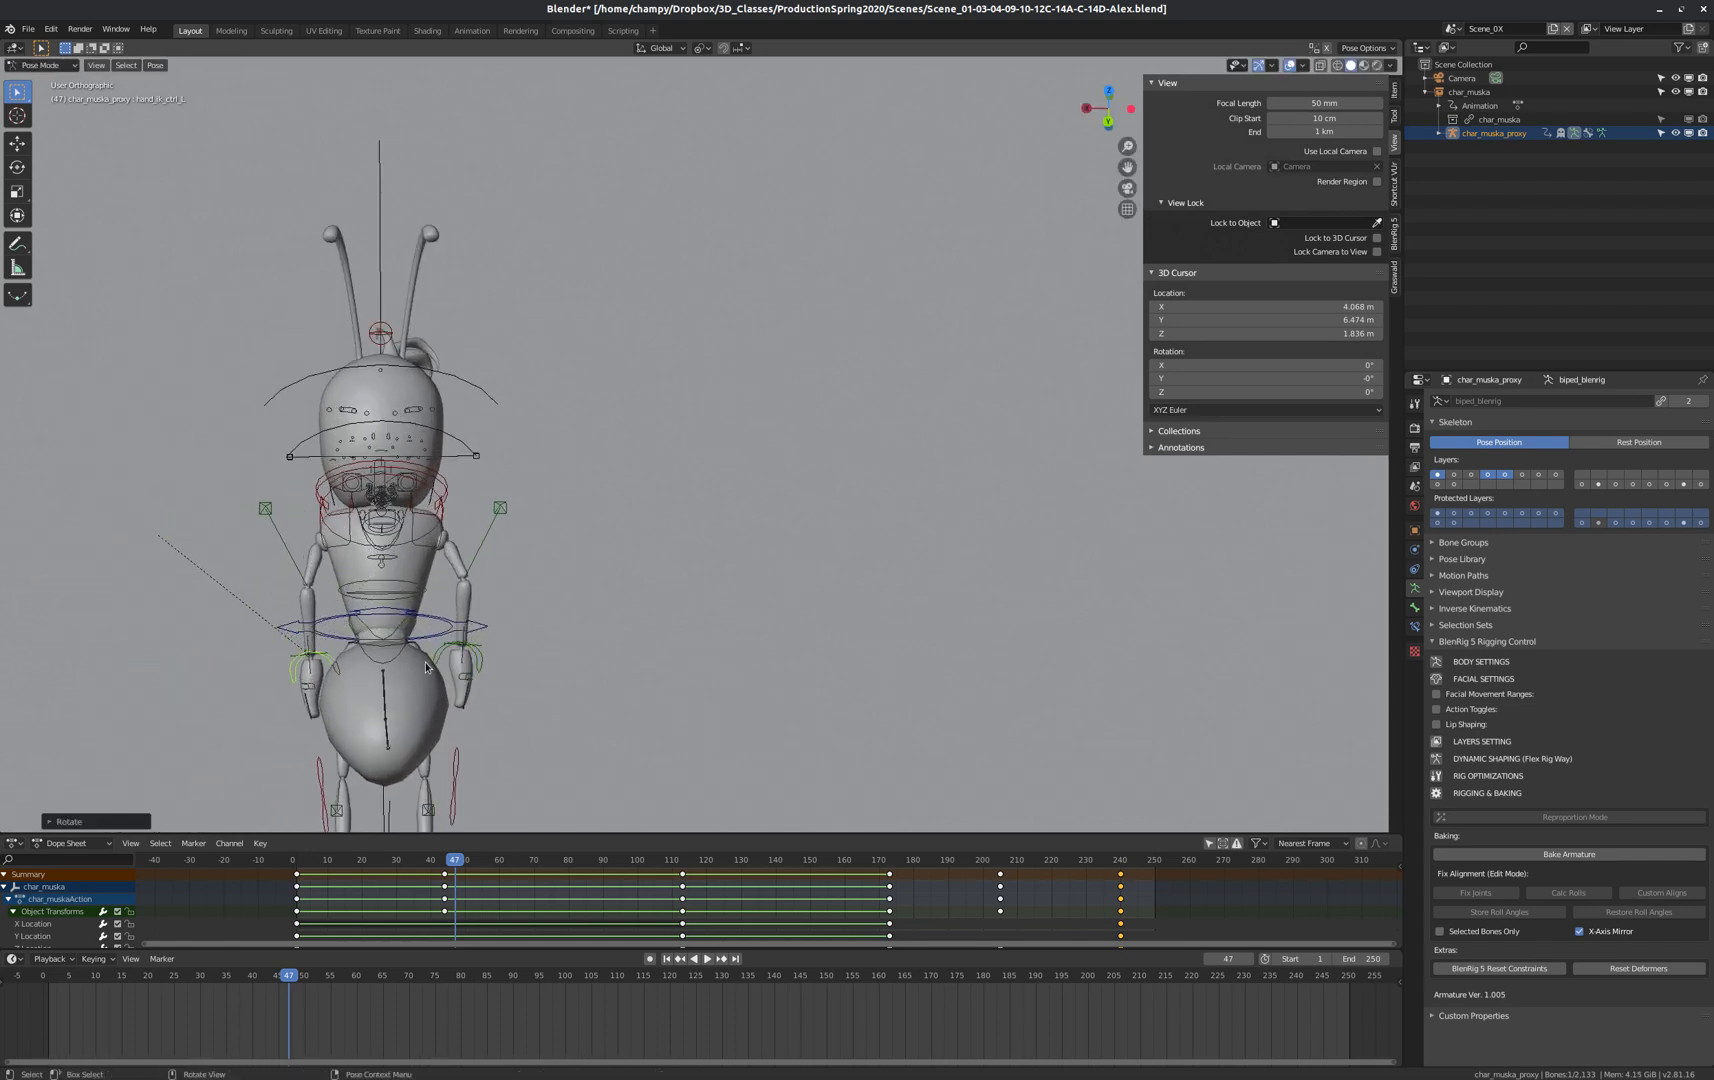
Rotate the abdomen bone downward so the abdomen trails roughly horizontally behind the body.
{"action": "middle_click_drag", "start_coordinate": [221, 568], "coordinate": [336, 548]}
{"action": "scroll", "coordinate": [312, 593], "scroll_direction": "down", "scroll_amount": 5}
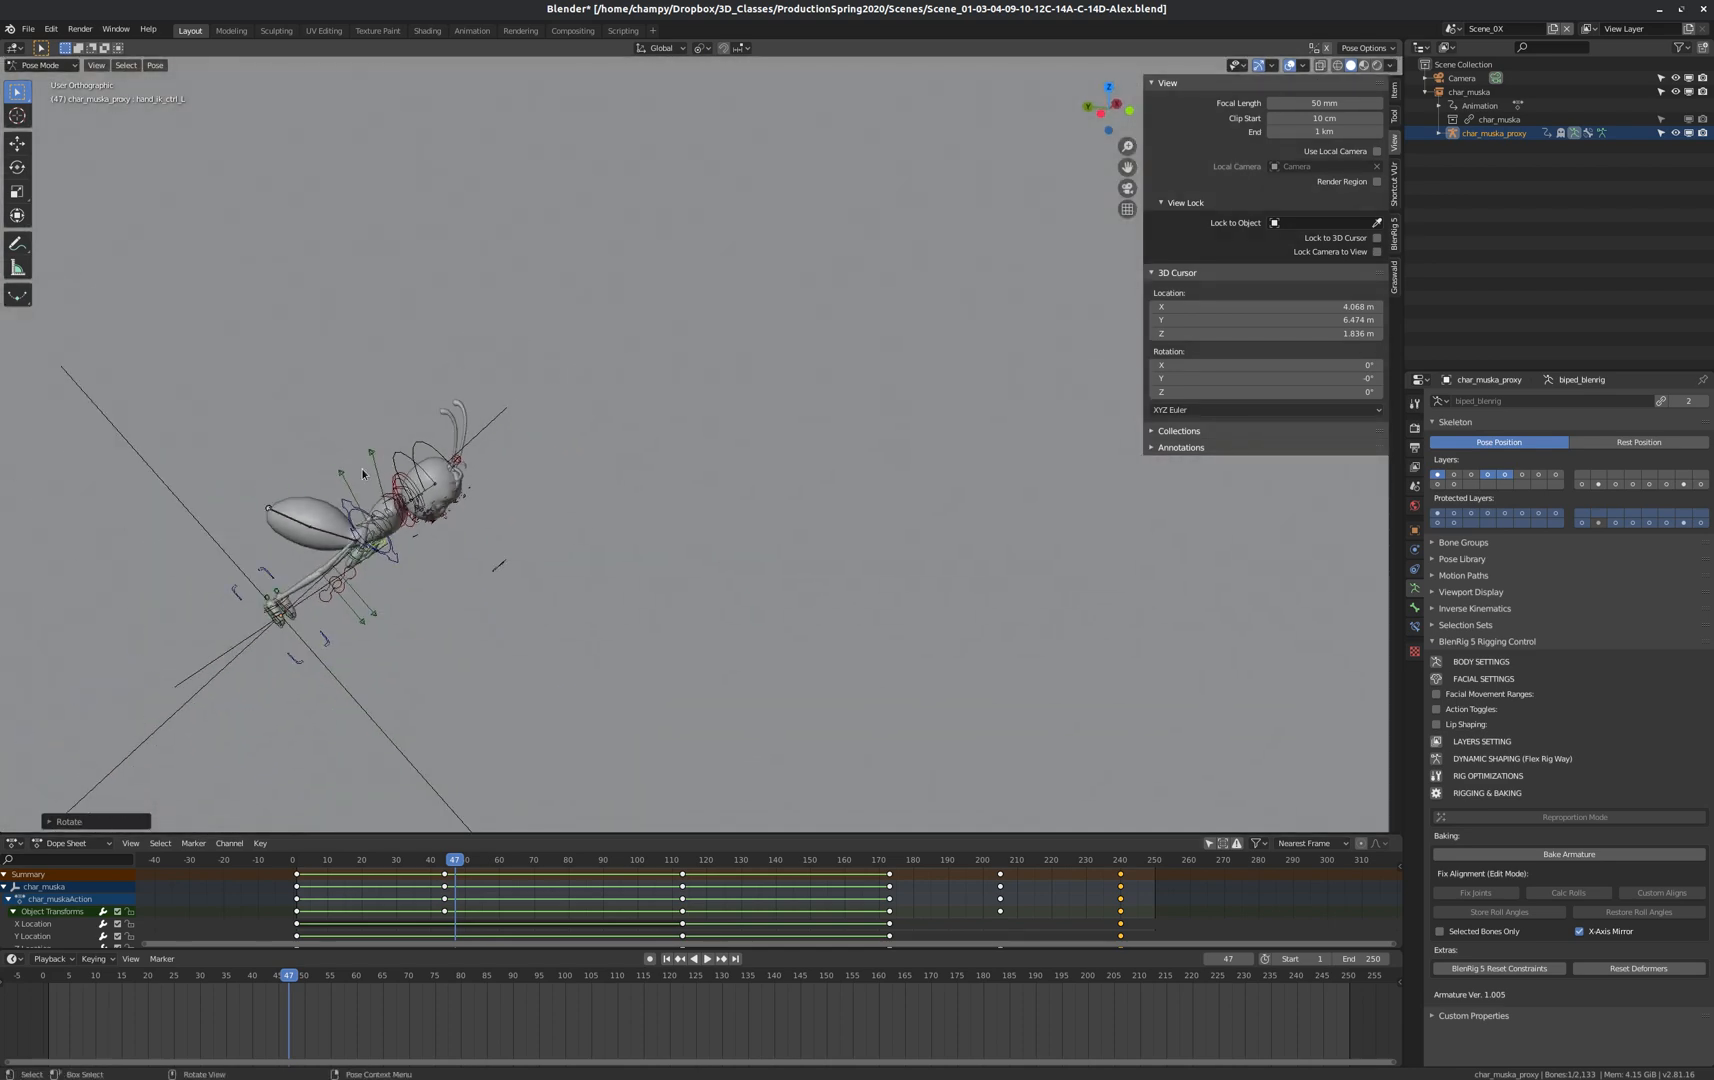
{"action": "scroll", "coordinate": [331, 548], "scroll_direction": "up", "scroll_amount": 7}
{"action": "left_click", "coordinate": [276, 486]}
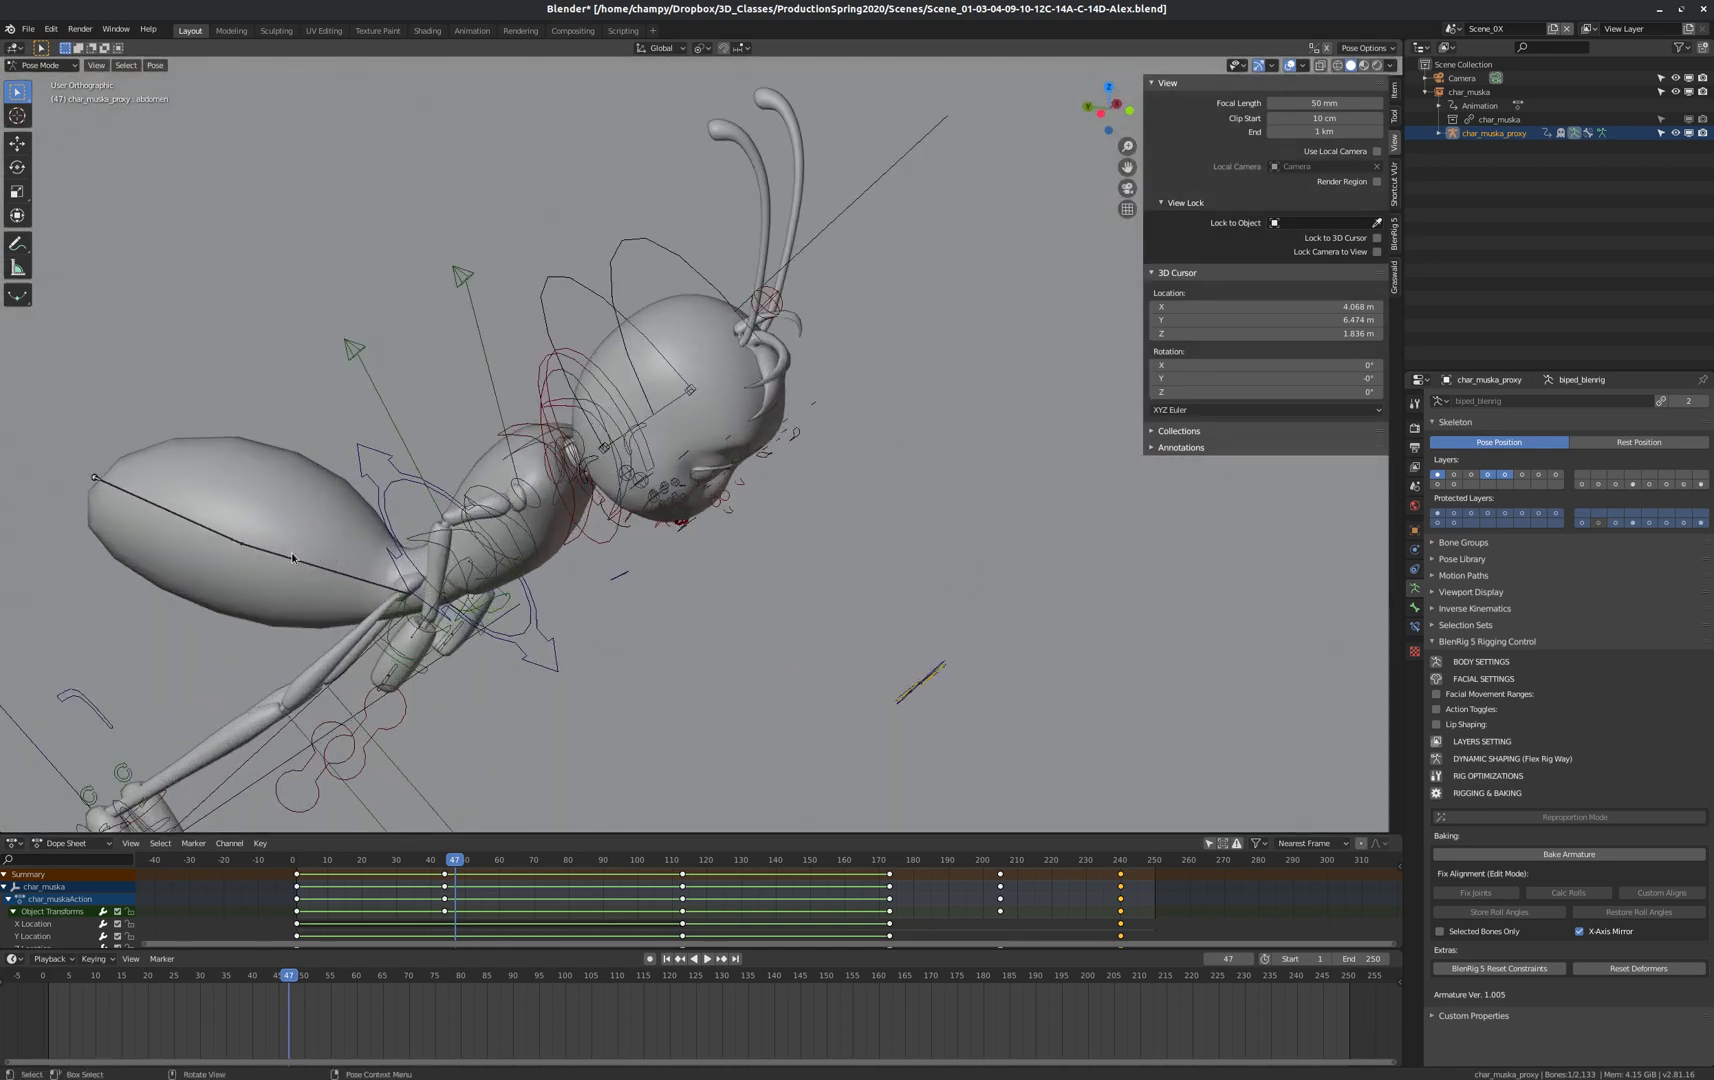
{"action": "key", "text": "r"}
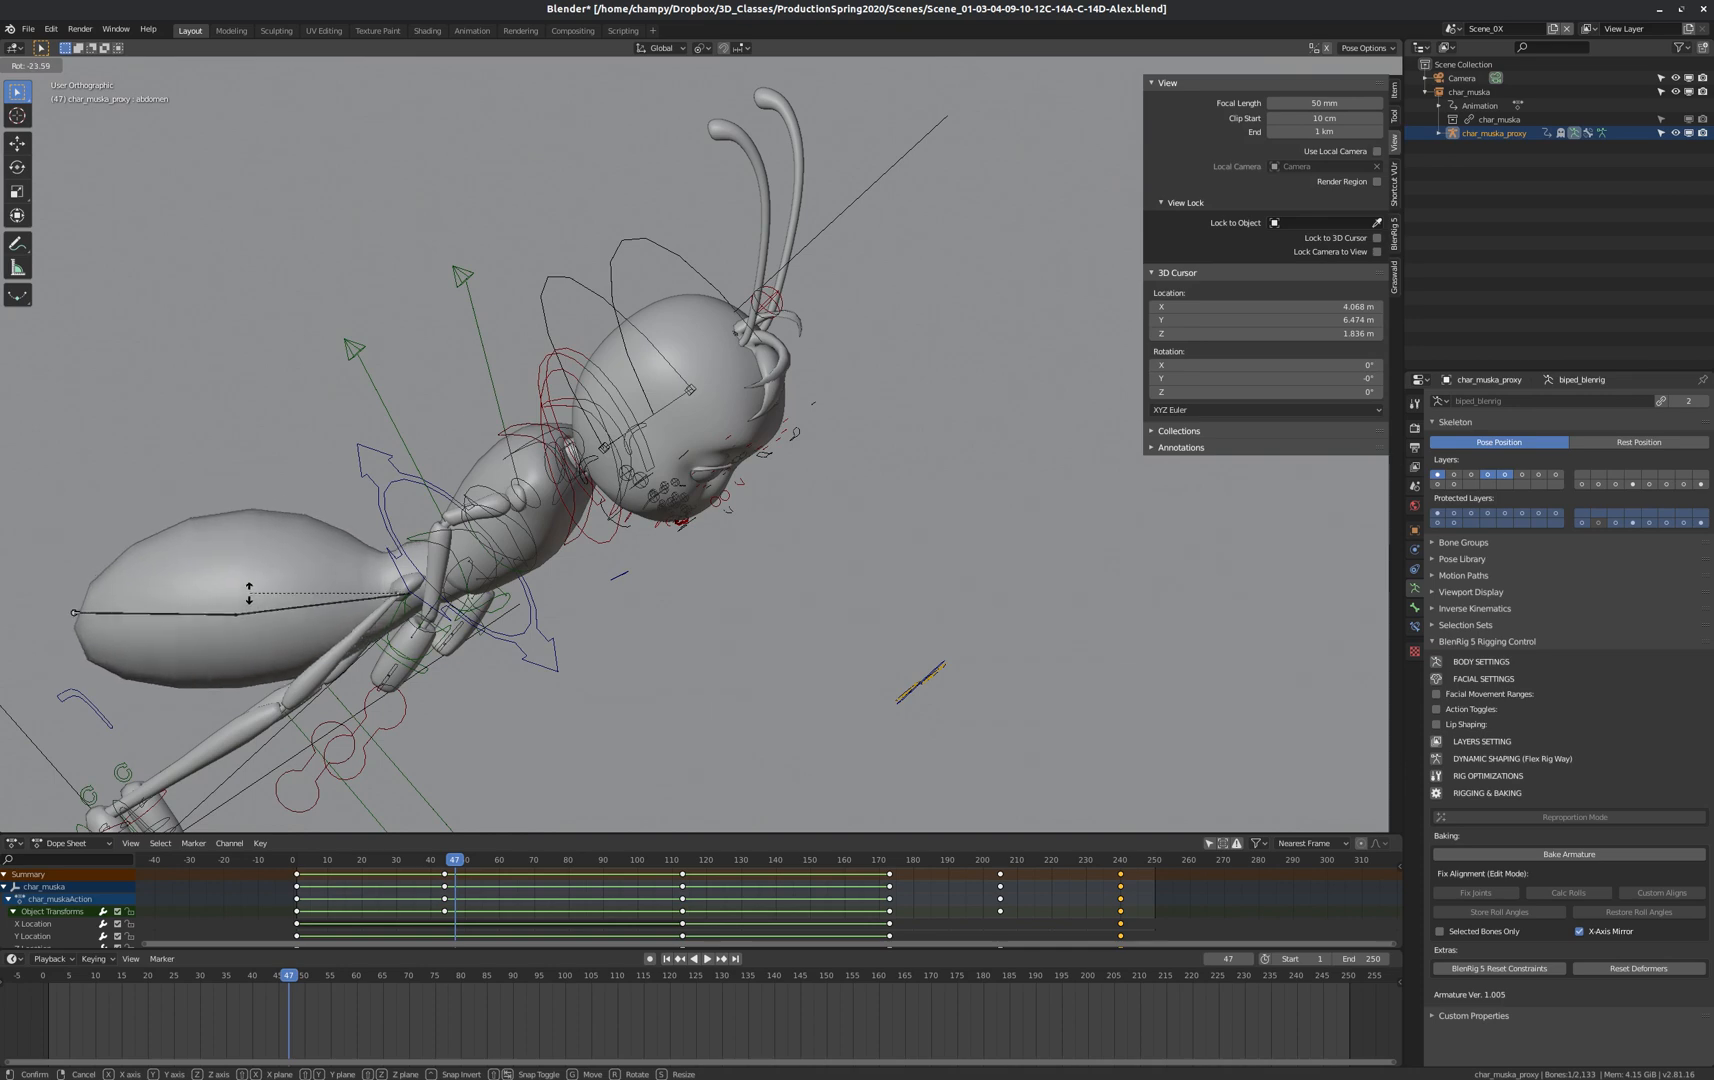
{"action": "left_click", "coordinate": [476, 422]}
Rotate the head control about its local X axis to tilt the face up toward the flight direction.
{"action": "scroll", "coordinate": [477, 422], "scroll_direction": "down", "scroll_amount": 5}
{"action": "middle_click_drag", "start_coordinate": [503, 412], "coordinate": [620, 302]}
{"action": "scroll", "coordinate": [473, 475], "scroll_direction": "up", "scroll_amount": 5}
{"action": "left_click", "coordinate": [605, 245]}
{"action": "key", "text": "r"}
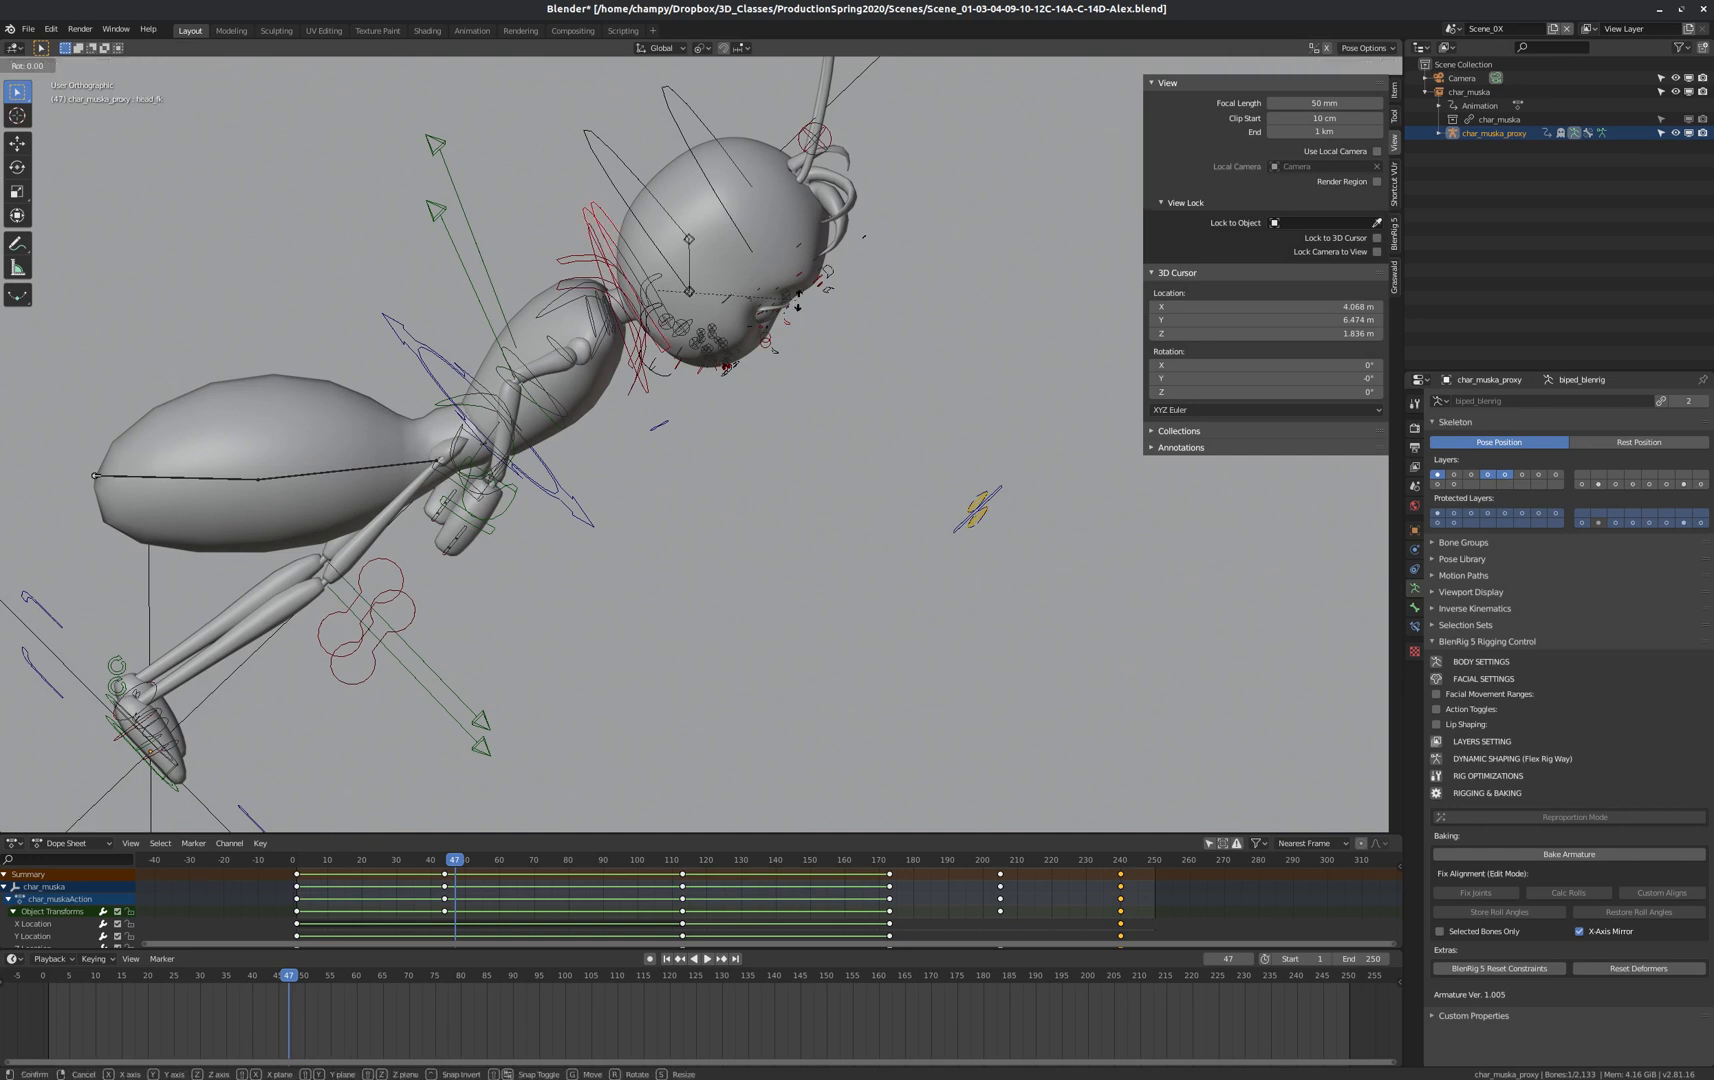
{"action": "key", "text": "x"}
{"action": "key", "text": "x"}
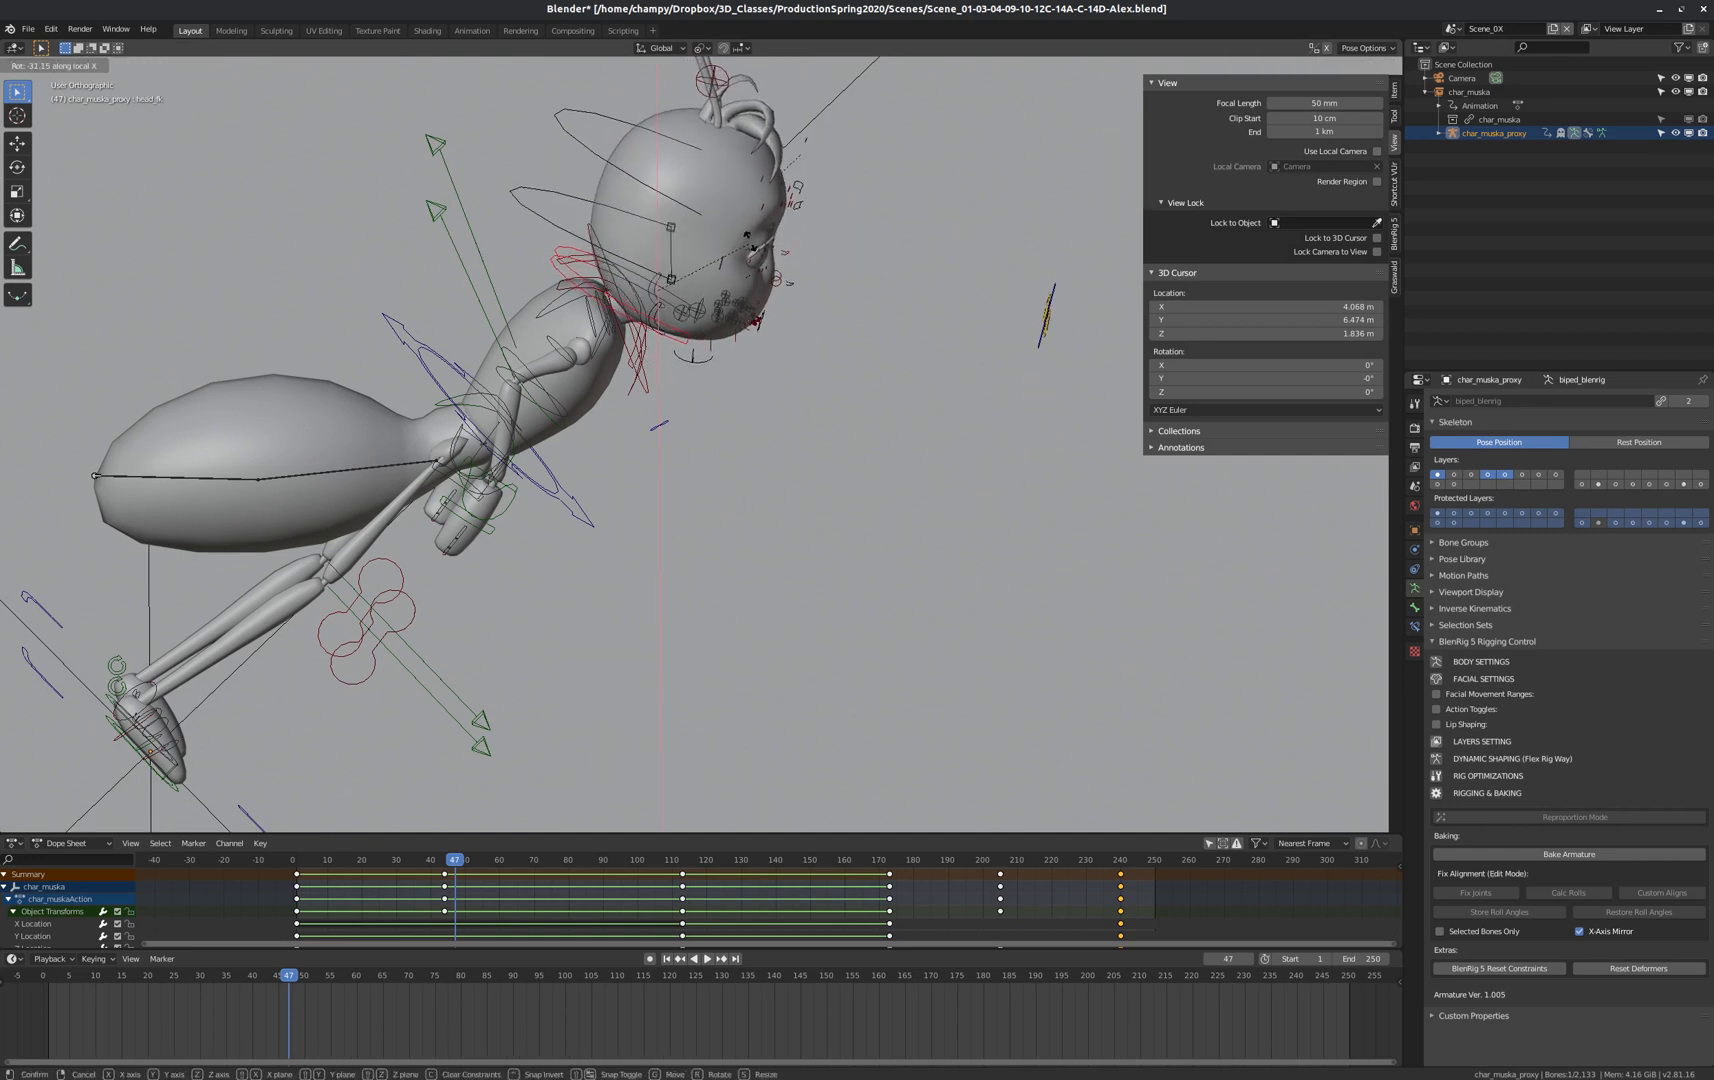
{"action": "left_click", "coordinate": [623, 343]}
Move the right foot's sole control forward to bend the knee, and rotate it so the toes point down.
{"action": "scroll", "coordinate": [573, 358], "scroll_direction": "down", "scroll_amount": 4}
{"action": "scroll", "coordinate": [515, 437], "scroll_direction": "up", "scroll_amount": 5}
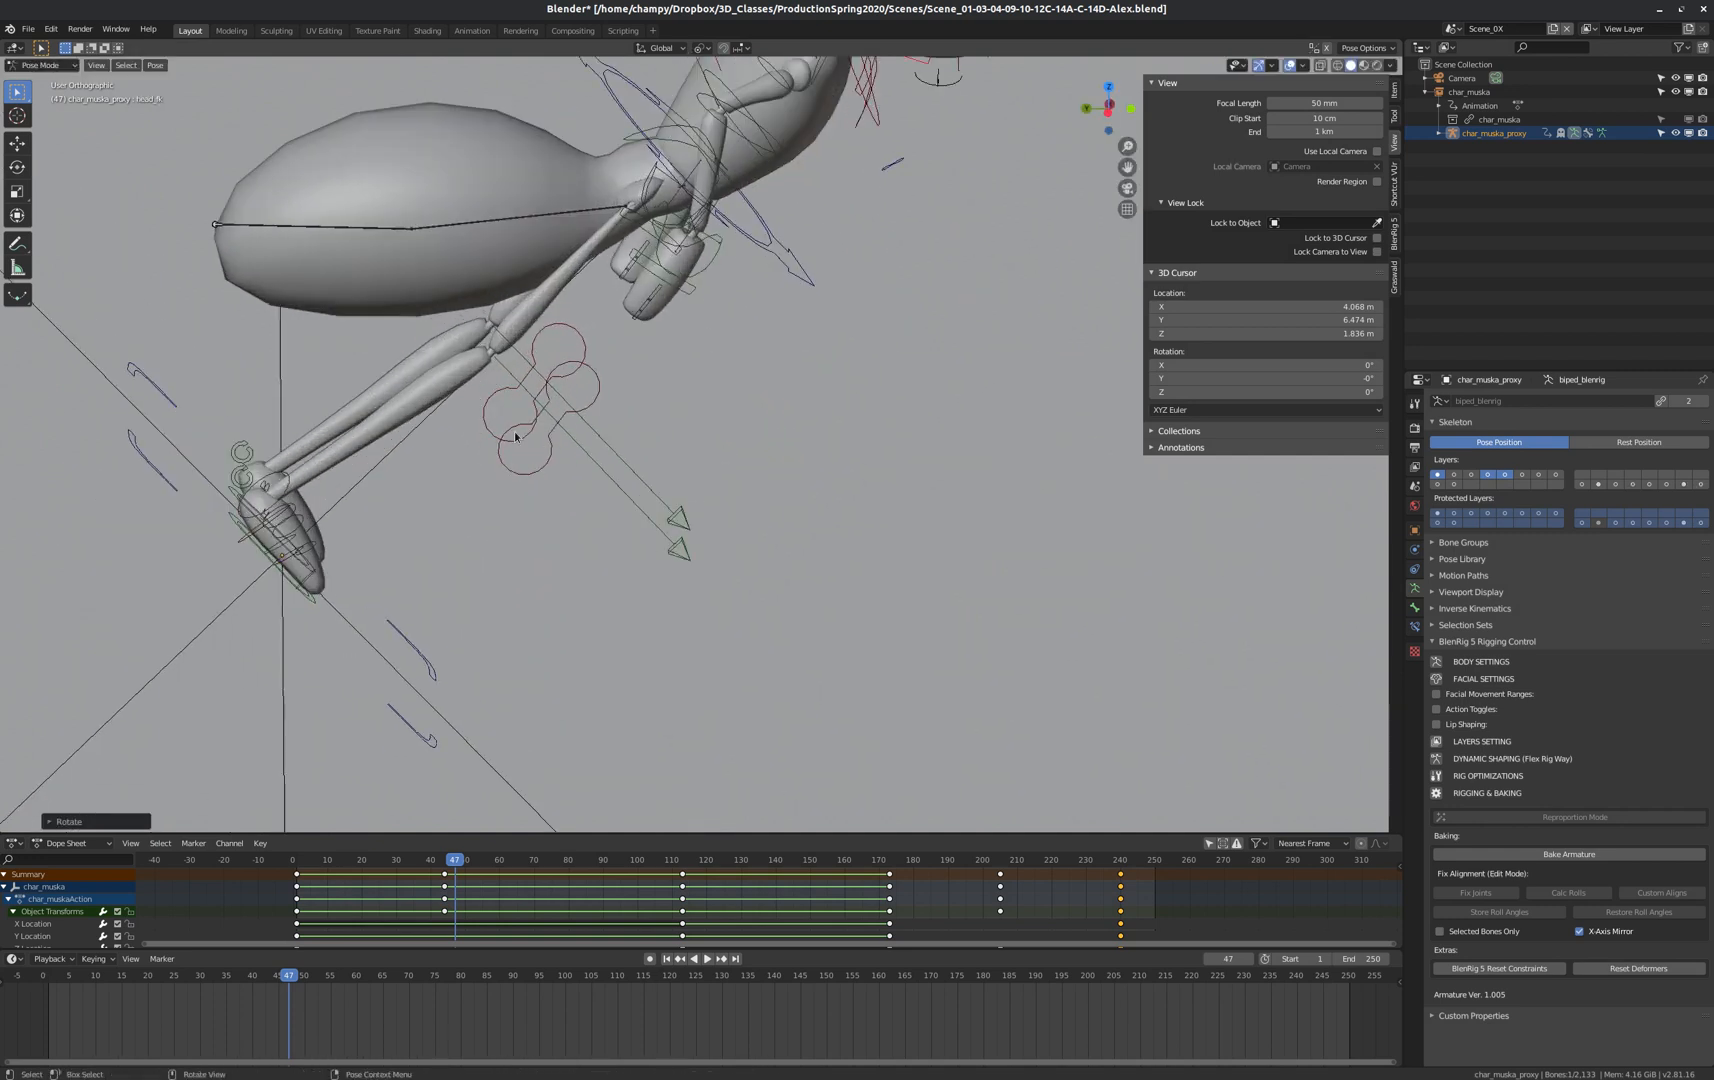
{"action": "left_click", "coordinate": [286, 580]}
{"action": "key", "text": "g"}
{"action": "left_click", "coordinate": [457, 505]}
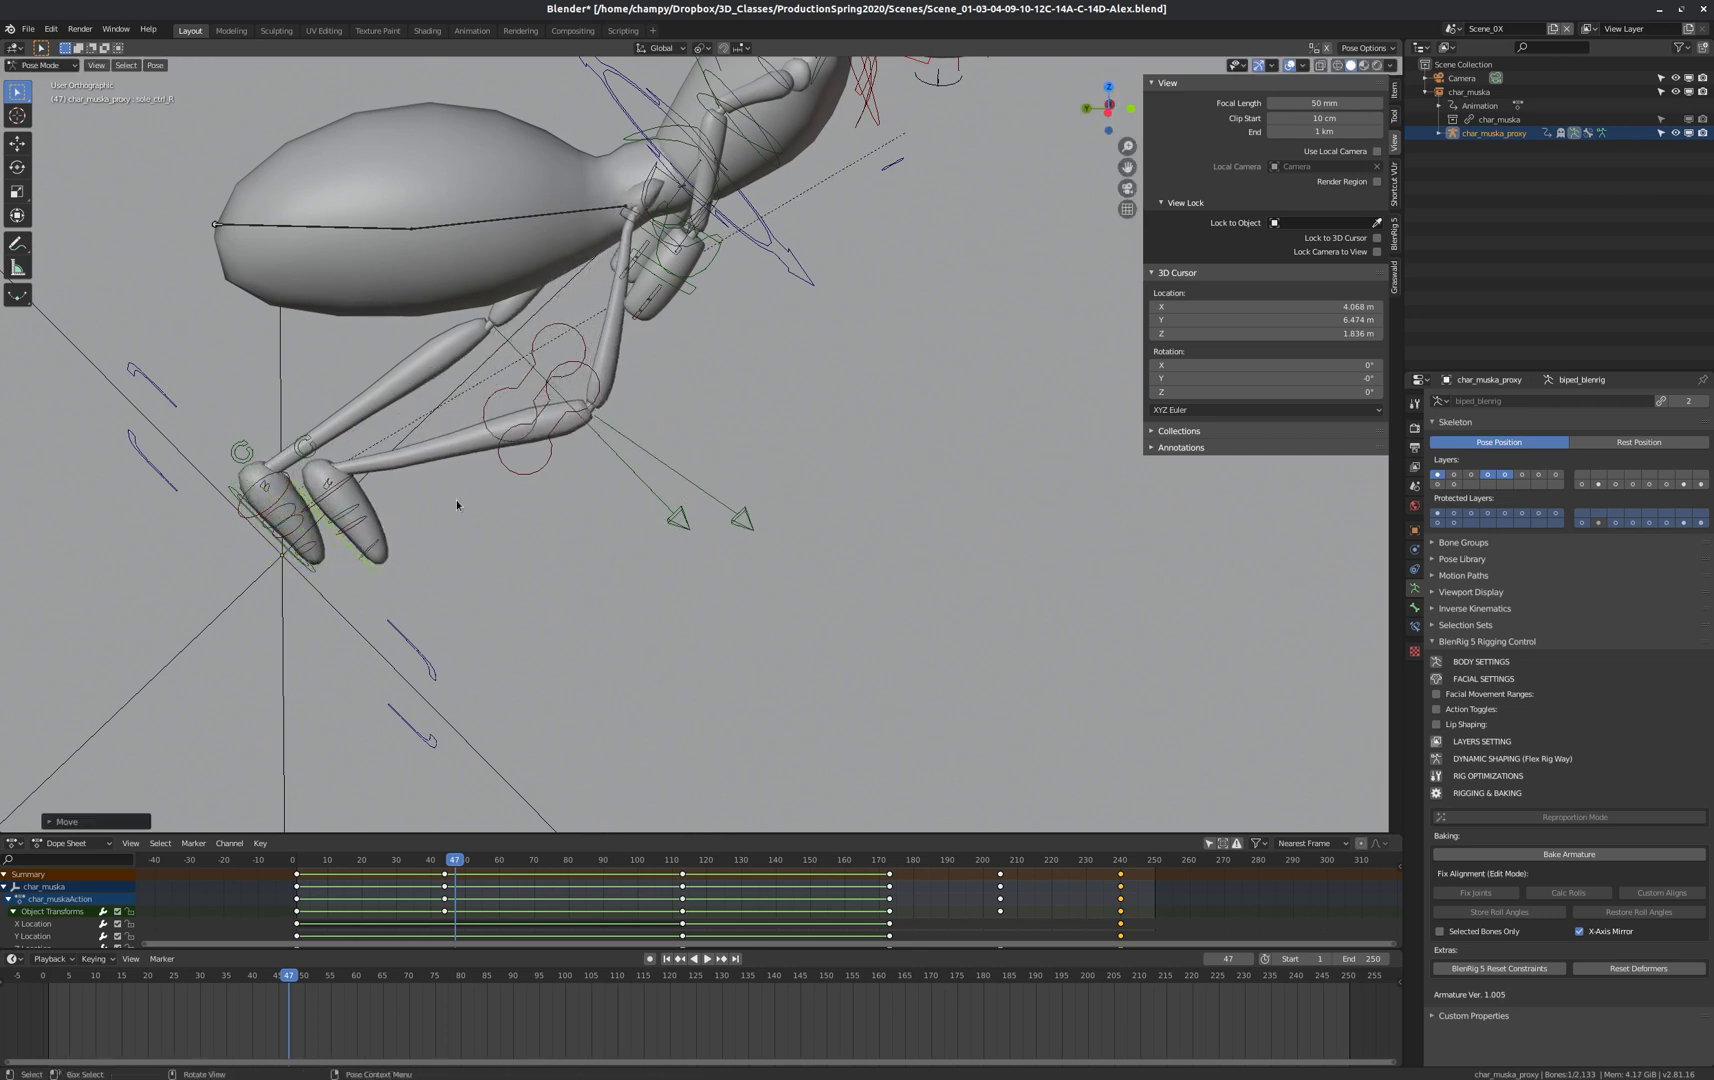
{"action": "key", "text": "r"}
{"action": "left_click", "coordinate": [257, 527]}
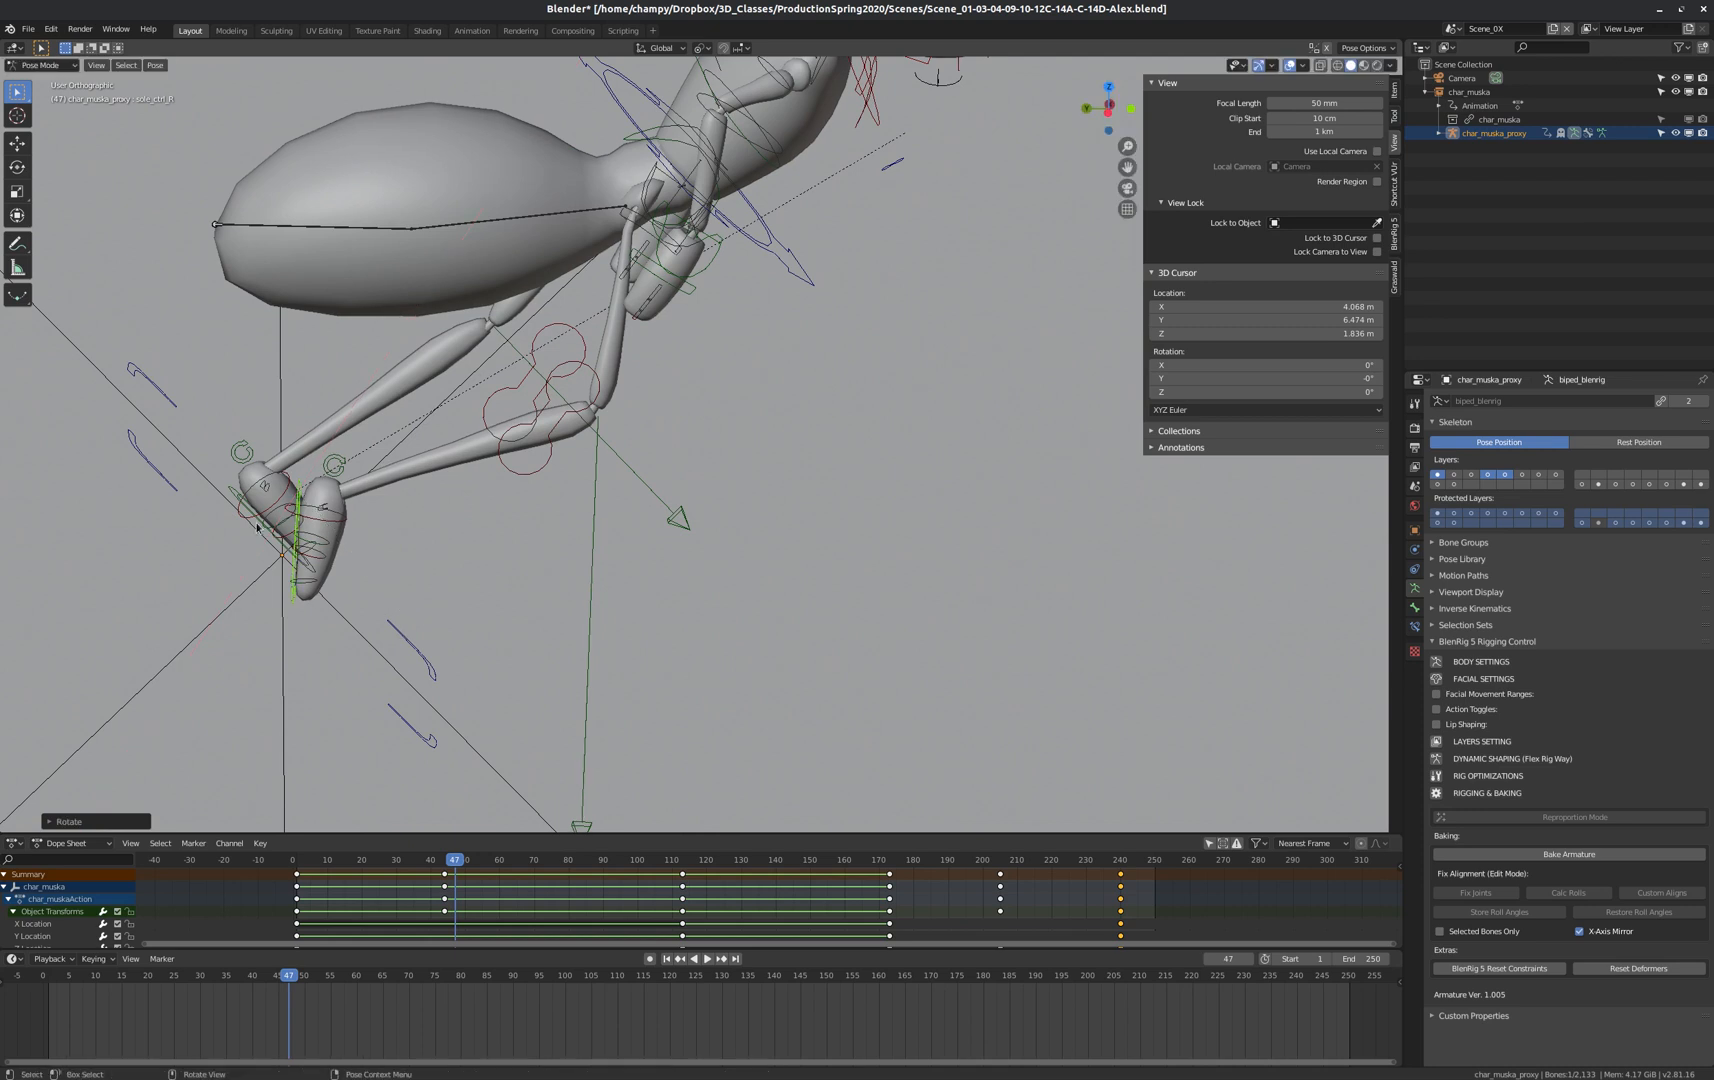
Bend the left leg with its sole control, rotate the foot toes-down about global X, and place it slightly behind and above the right foot.
{"action": "left_click", "coordinate": [258, 521]}
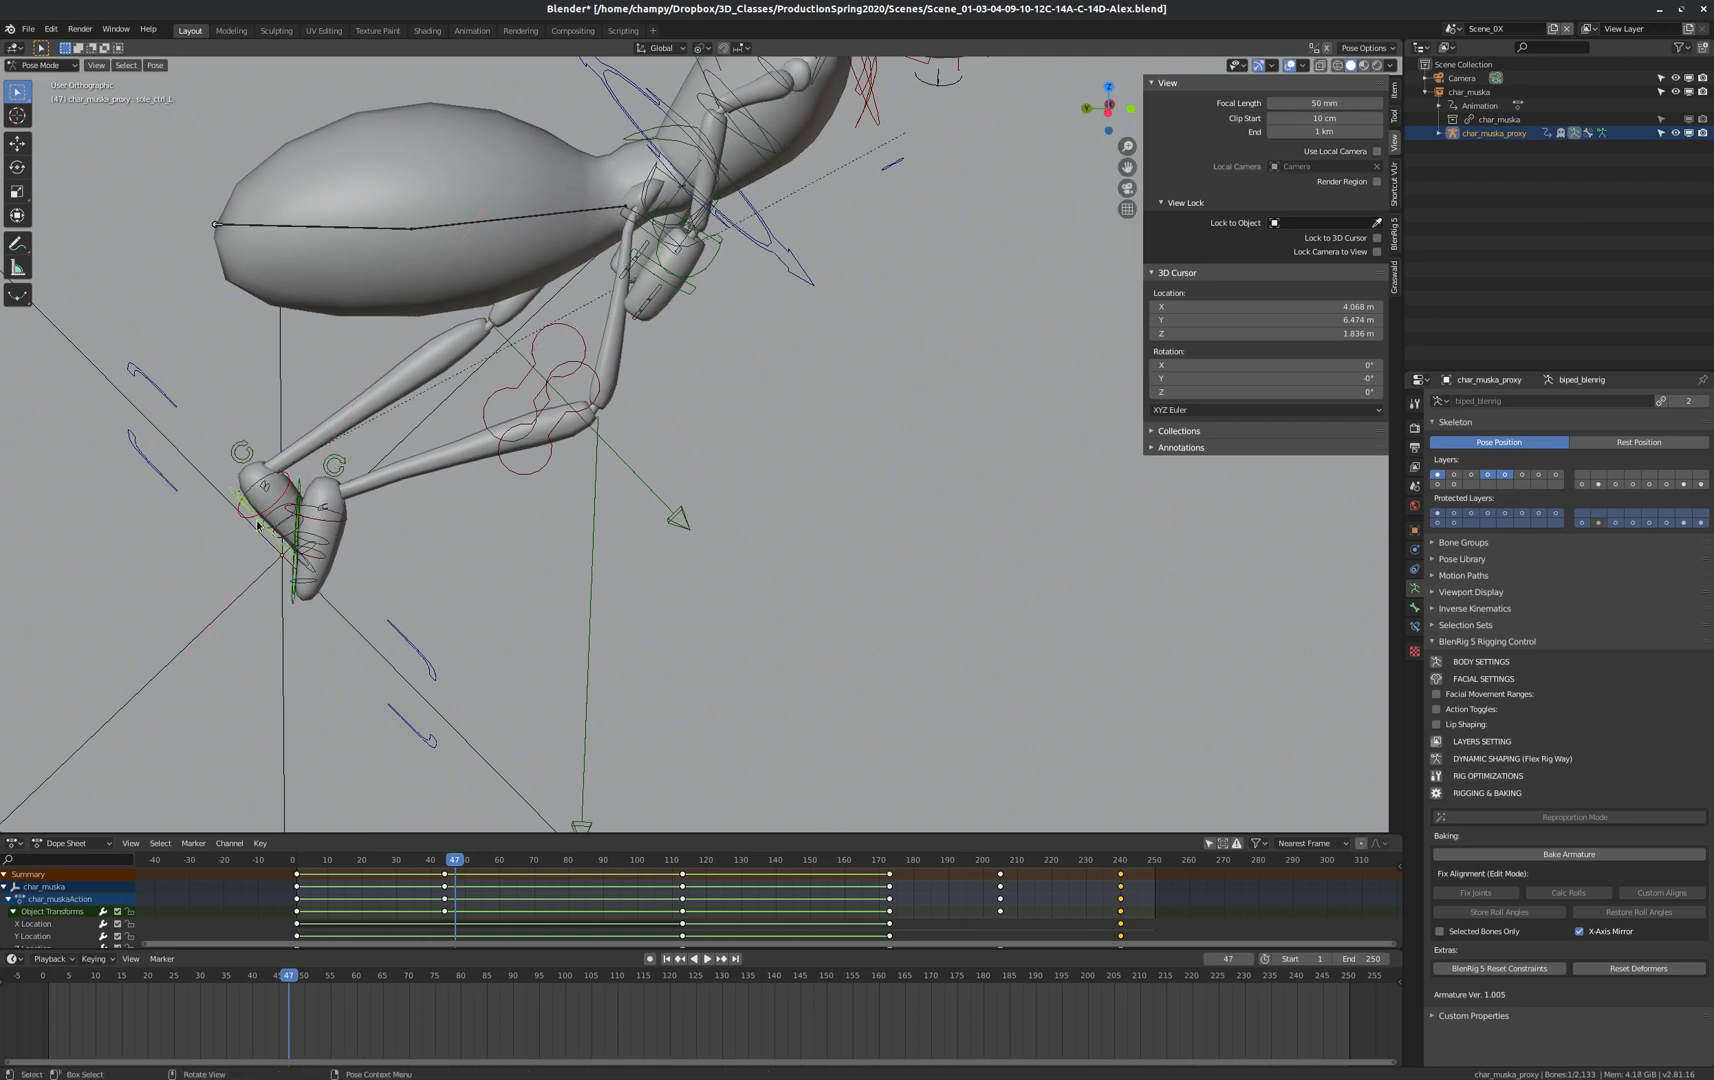
{"action": "key", "text": "g"}
{"action": "left_click", "coordinate": [400, 437]}
{"action": "key", "text": "r"}
{"action": "key", "text": "x"}
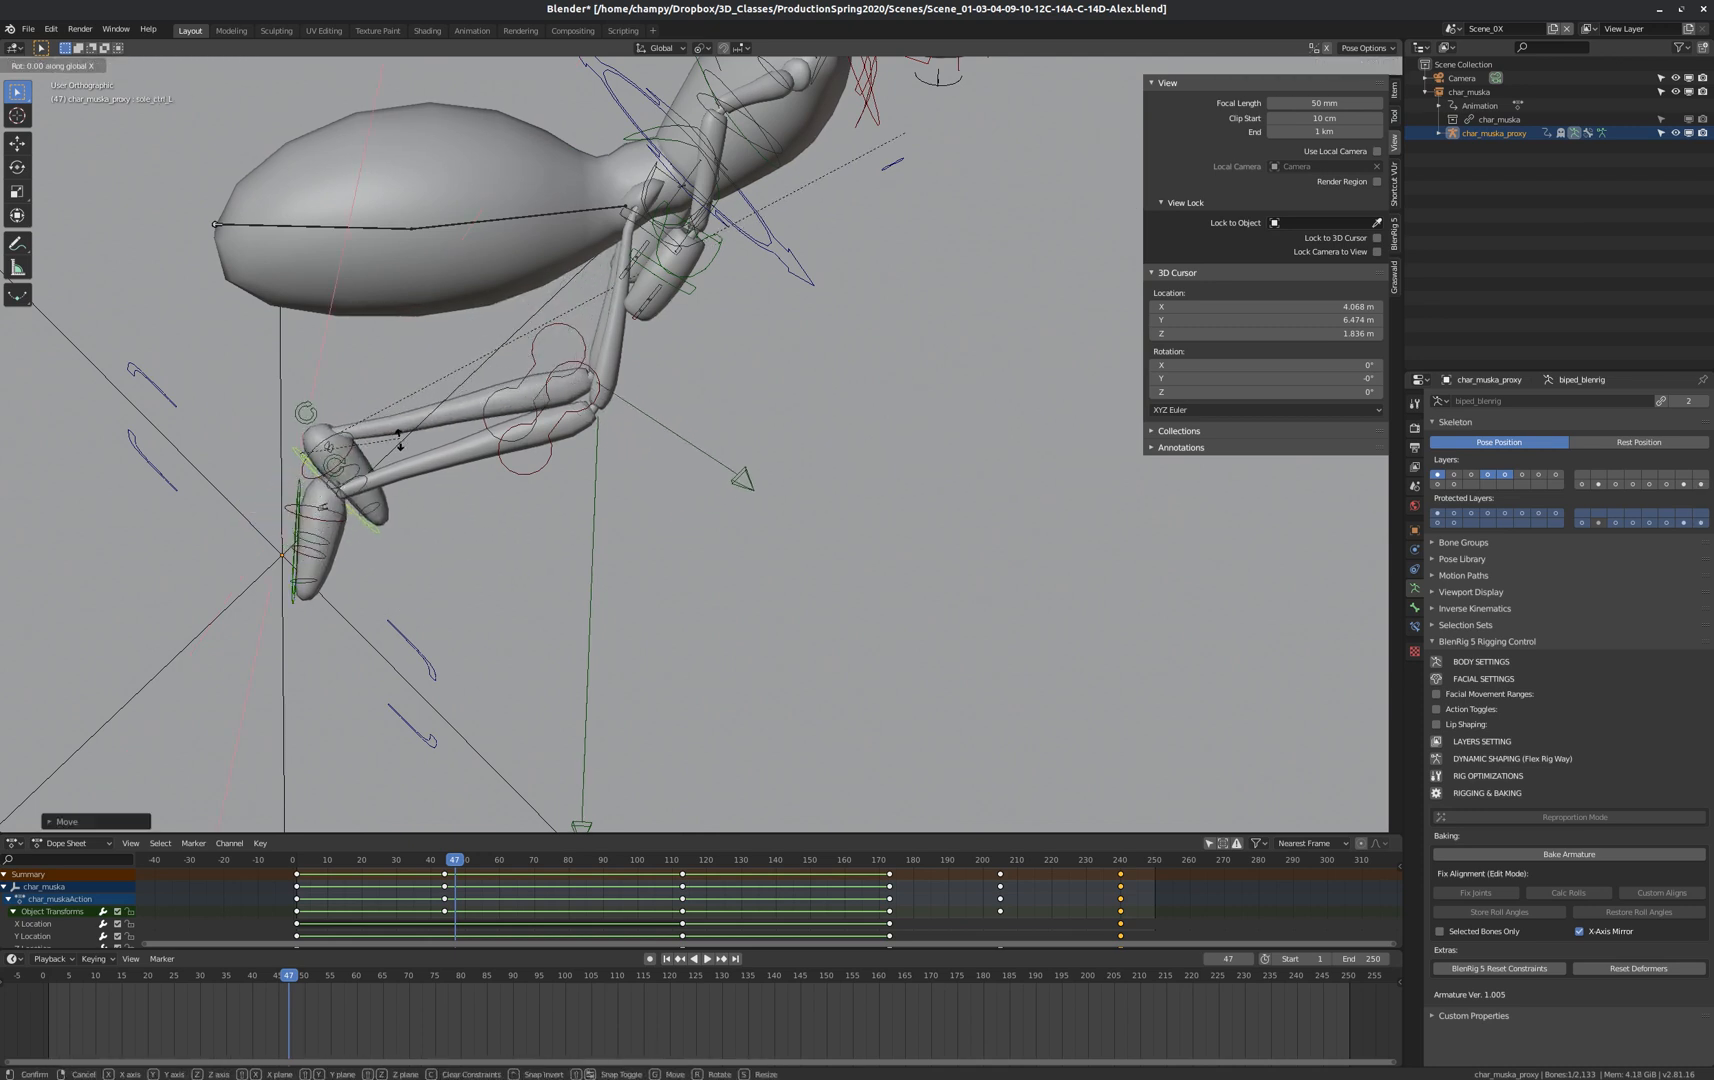
{"action": "left_click", "coordinate": [375, 539]}
{"action": "key", "text": "g"}
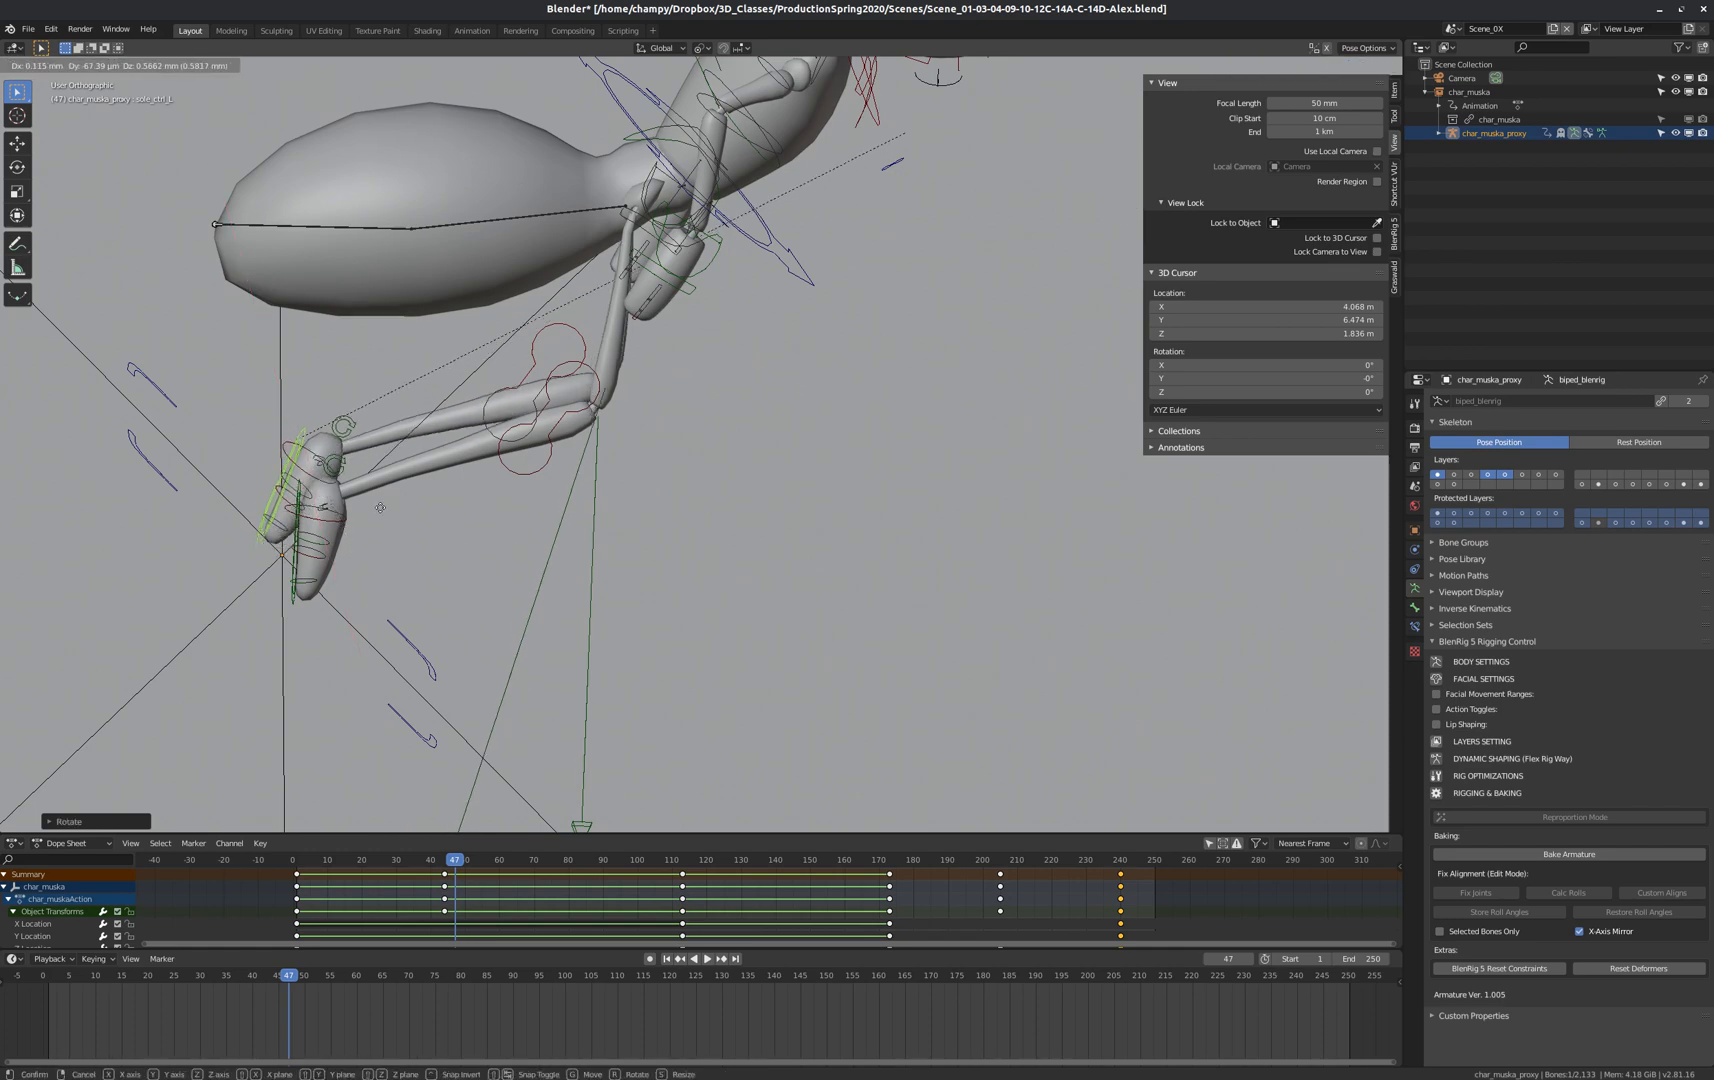
{"action": "left_click", "coordinate": [347, 488]}
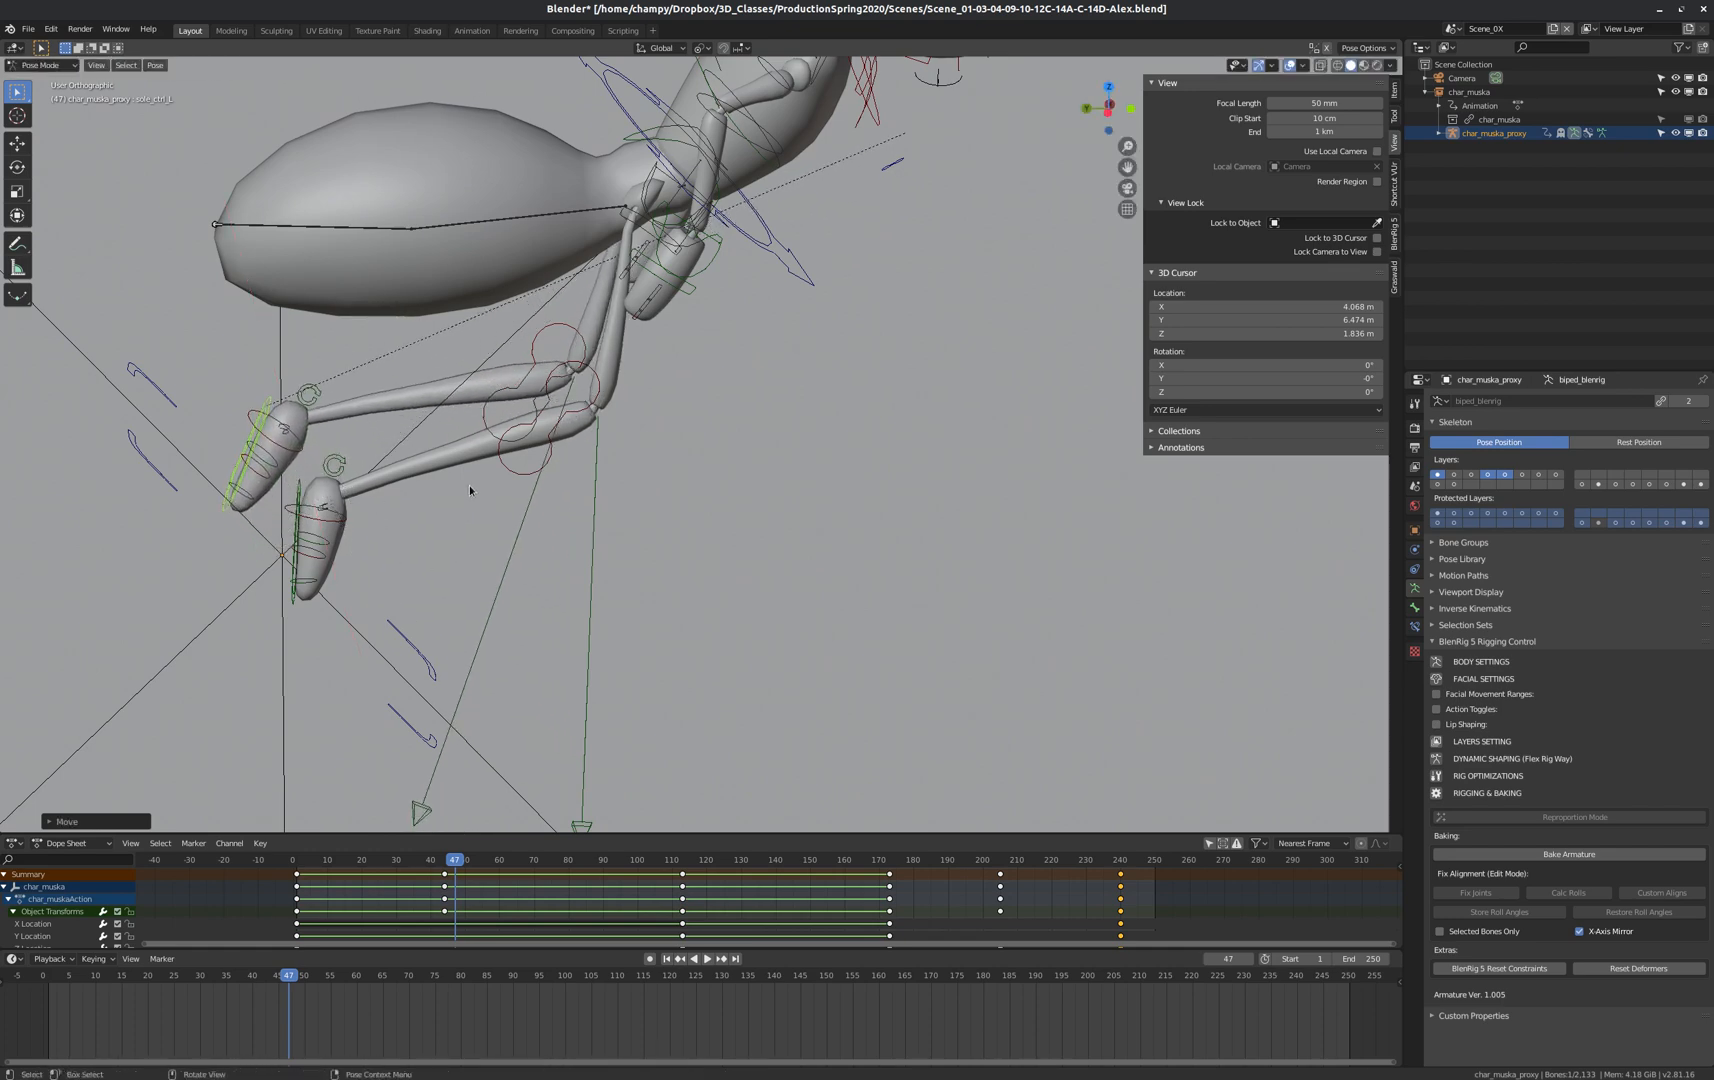
Inspect the flight pose at frame 47 from the front and side, both close up and at a distance.
{"action": "middle_click_drag", "start_coordinate": [469, 486], "coordinate": [347, 510]}
{"action": "scroll", "coordinate": [290, 540], "scroll_direction": "down", "scroll_amount": 7}
{"action": "scroll", "coordinate": [357, 424], "scroll_direction": "up", "scroll_amount": 7}
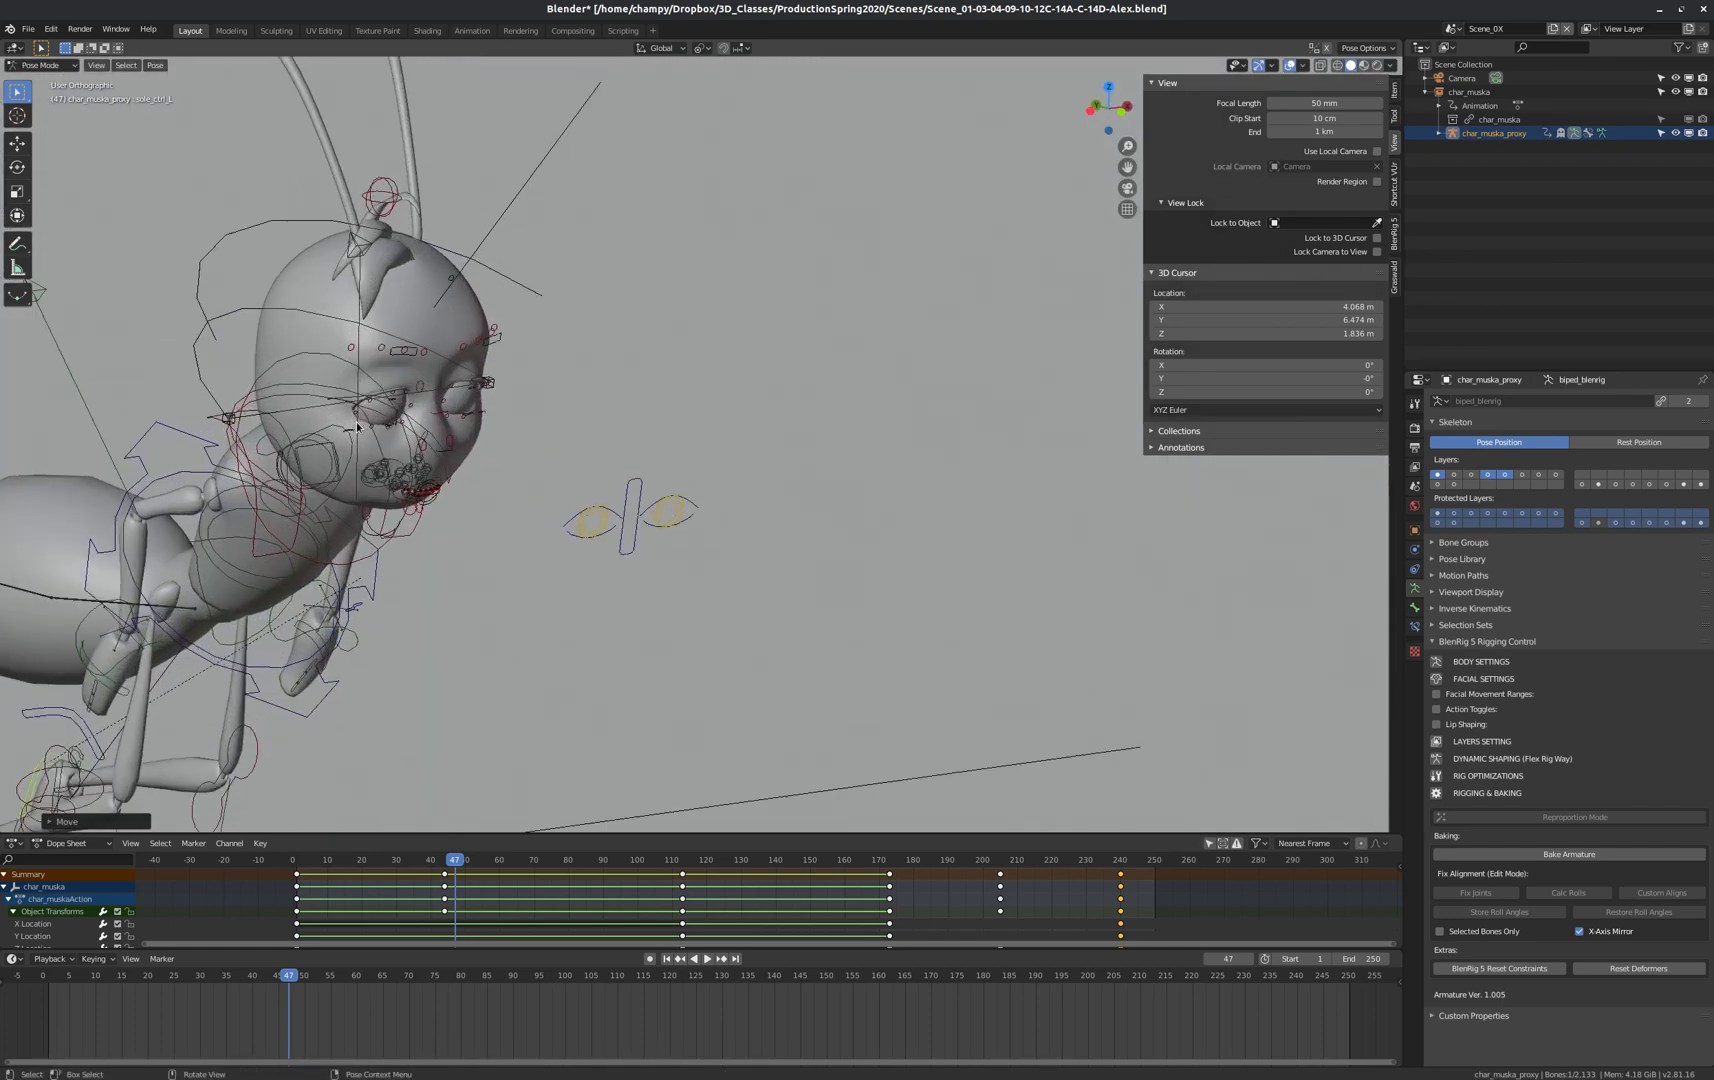
{"action": "middle_click_drag", "start_coordinate": [432, 438], "coordinate": [507, 481]}
{"action": "scroll", "coordinate": [418, 442], "scroll_direction": "down", "scroll_amount": 5}
{"action": "scroll", "coordinate": [435, 486], "scroll_direction": "up", "scroll_amount": 5}
{"action": "scroll", "coordinate": [435, 487], "scroll_direction": "down", "scroll_amount": 2}
{"action": "scroll", "coordinate": [444, 500], "scroll_direction": "up", "scroll_amount": 4}
{"action": "scroll", "coordinate": [460, 497], "scroll_direction": "down", "scroll_amount": 5}
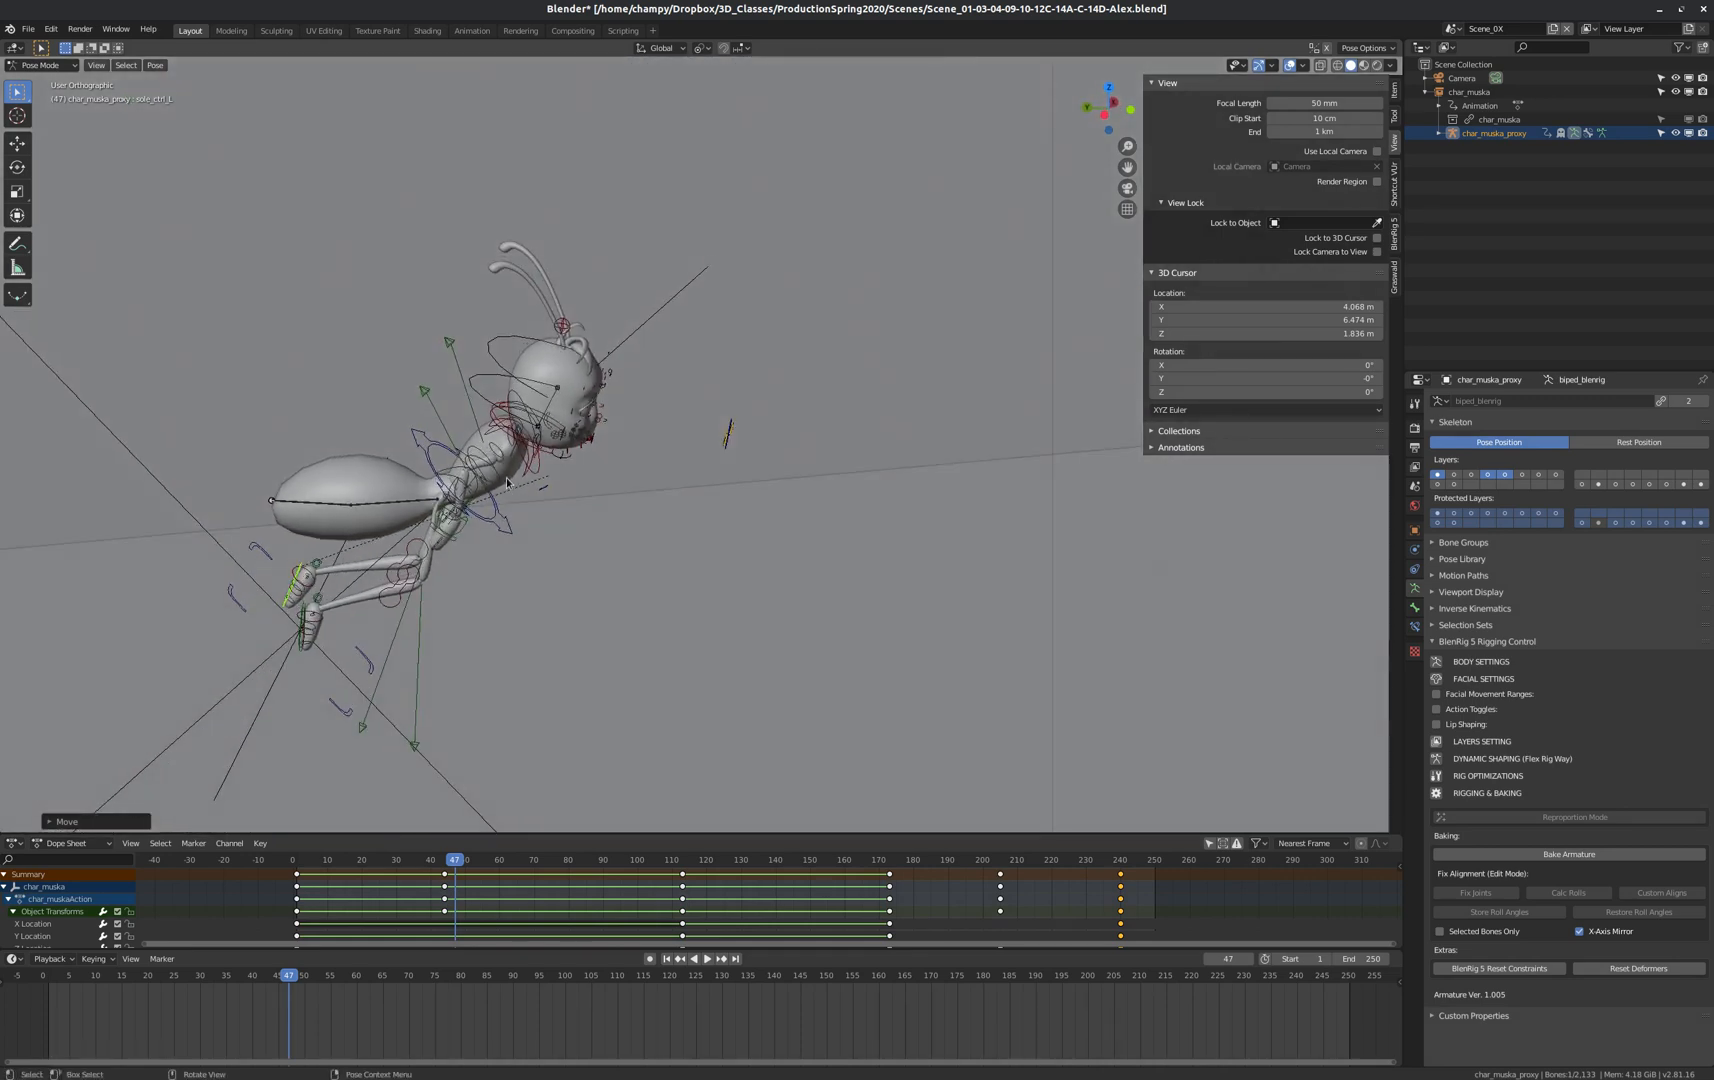
At frame 1, insert location and rotation keyframes for both sole controls and both hand IK controls.
{"action": "scroll", "coordinate": [433, 533], "scroll_direction": "up", "scroll_amount": 3}
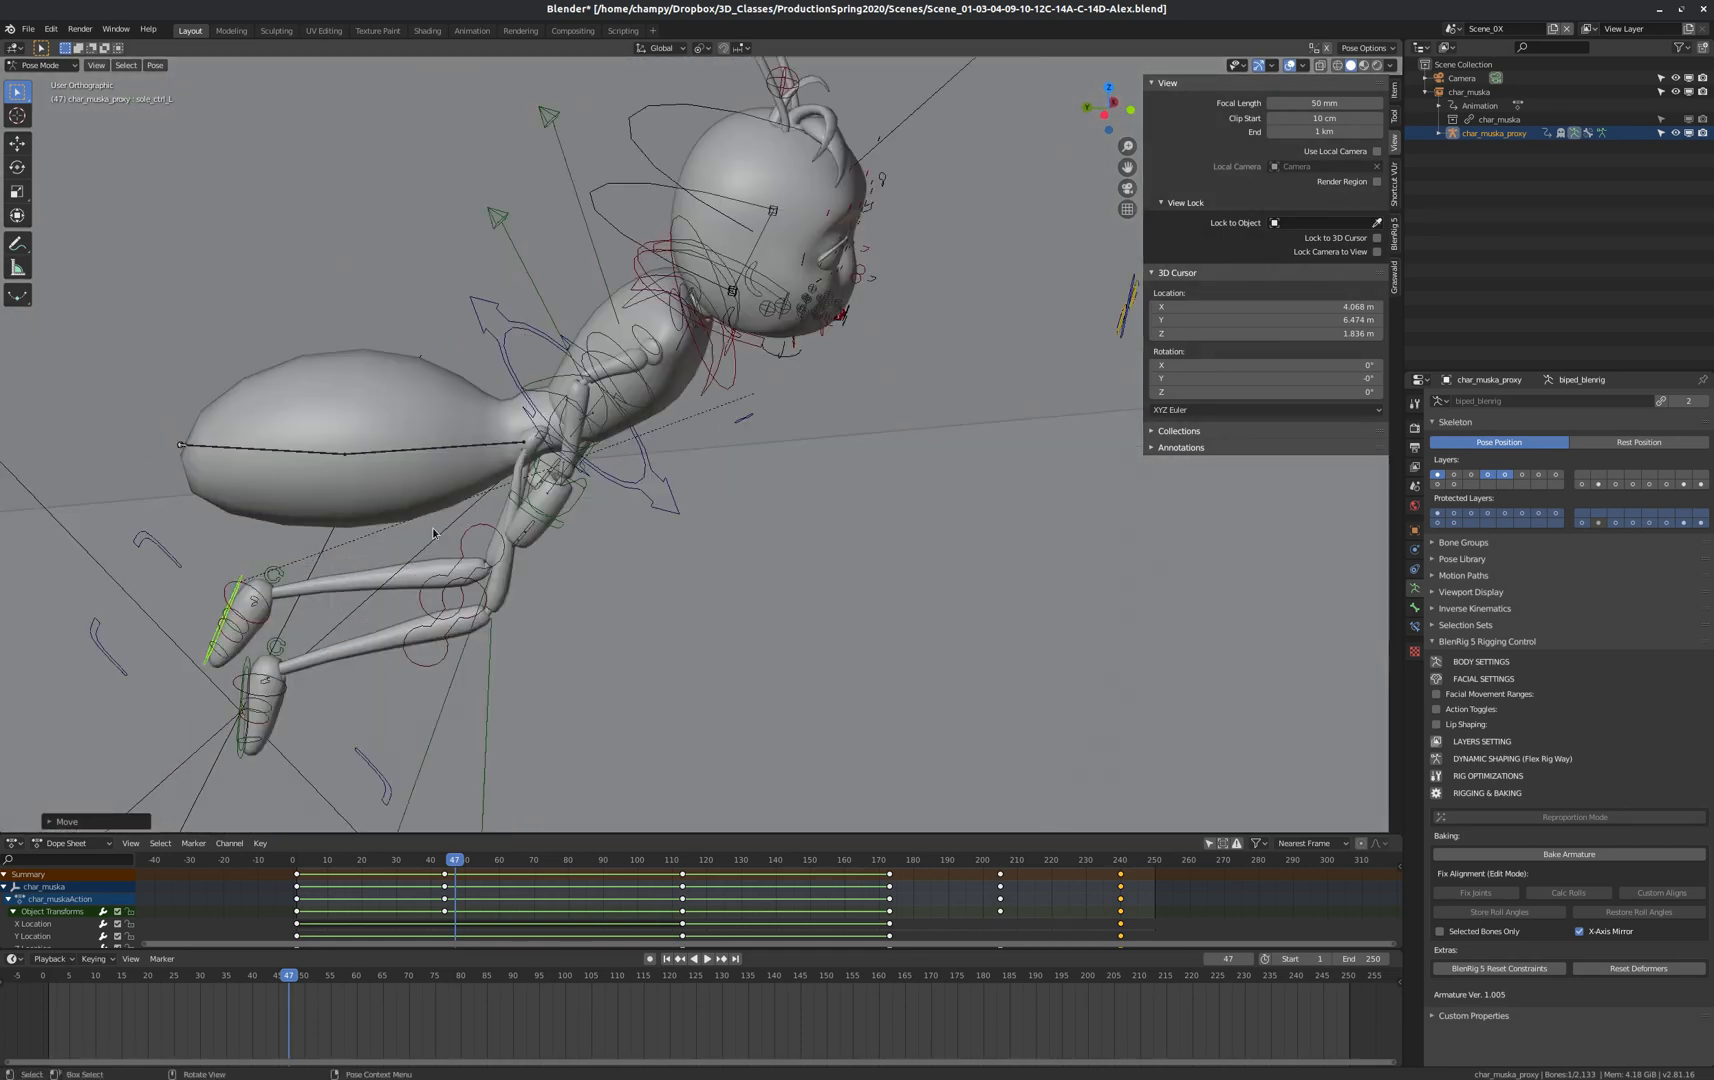
{"action": "left_click", "coordinate": [666, 958]}
{"action": "scroll", "coordinate": [850, 512], "scroll_direction": "down", "scroll_amount": 16}
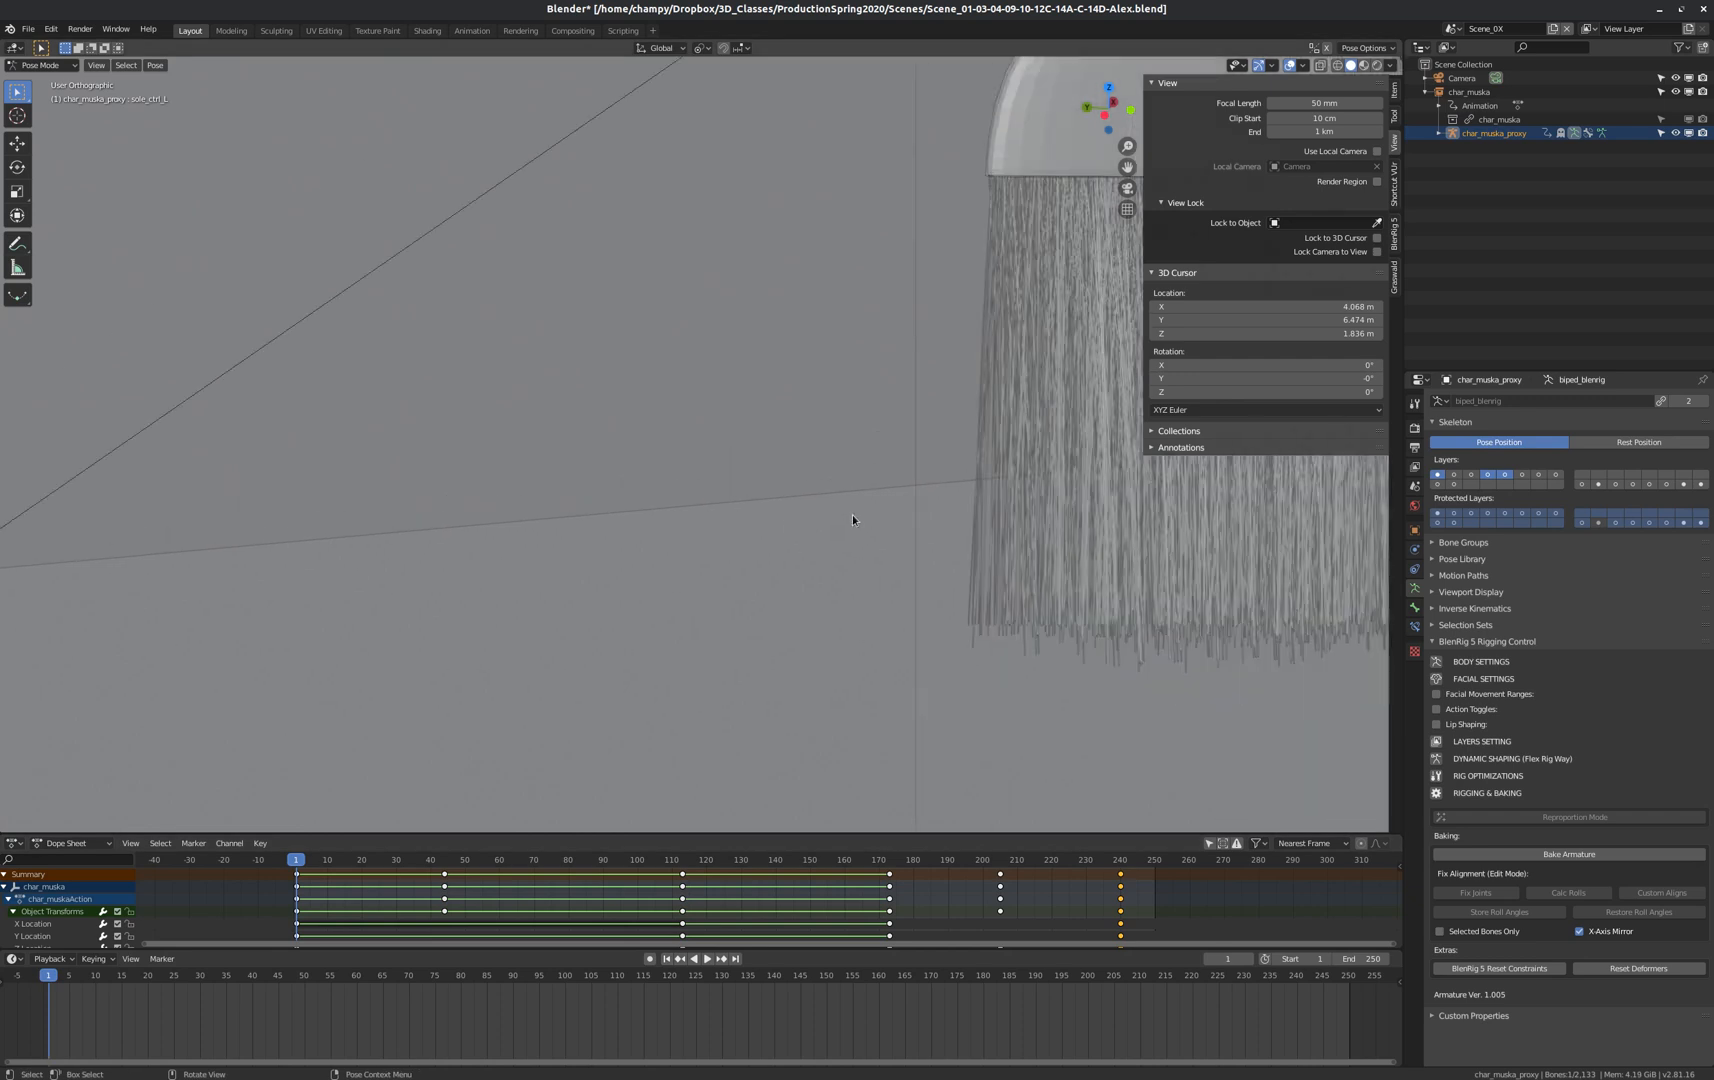
{"action": "scroll", "coordinate": [488, 455], "scroll_direction": "up", "scroll_amount": 12}
{"action": "scroll", "coordinate": [493, 447], "scroll_direction": "up", "scroll_amount": 7}
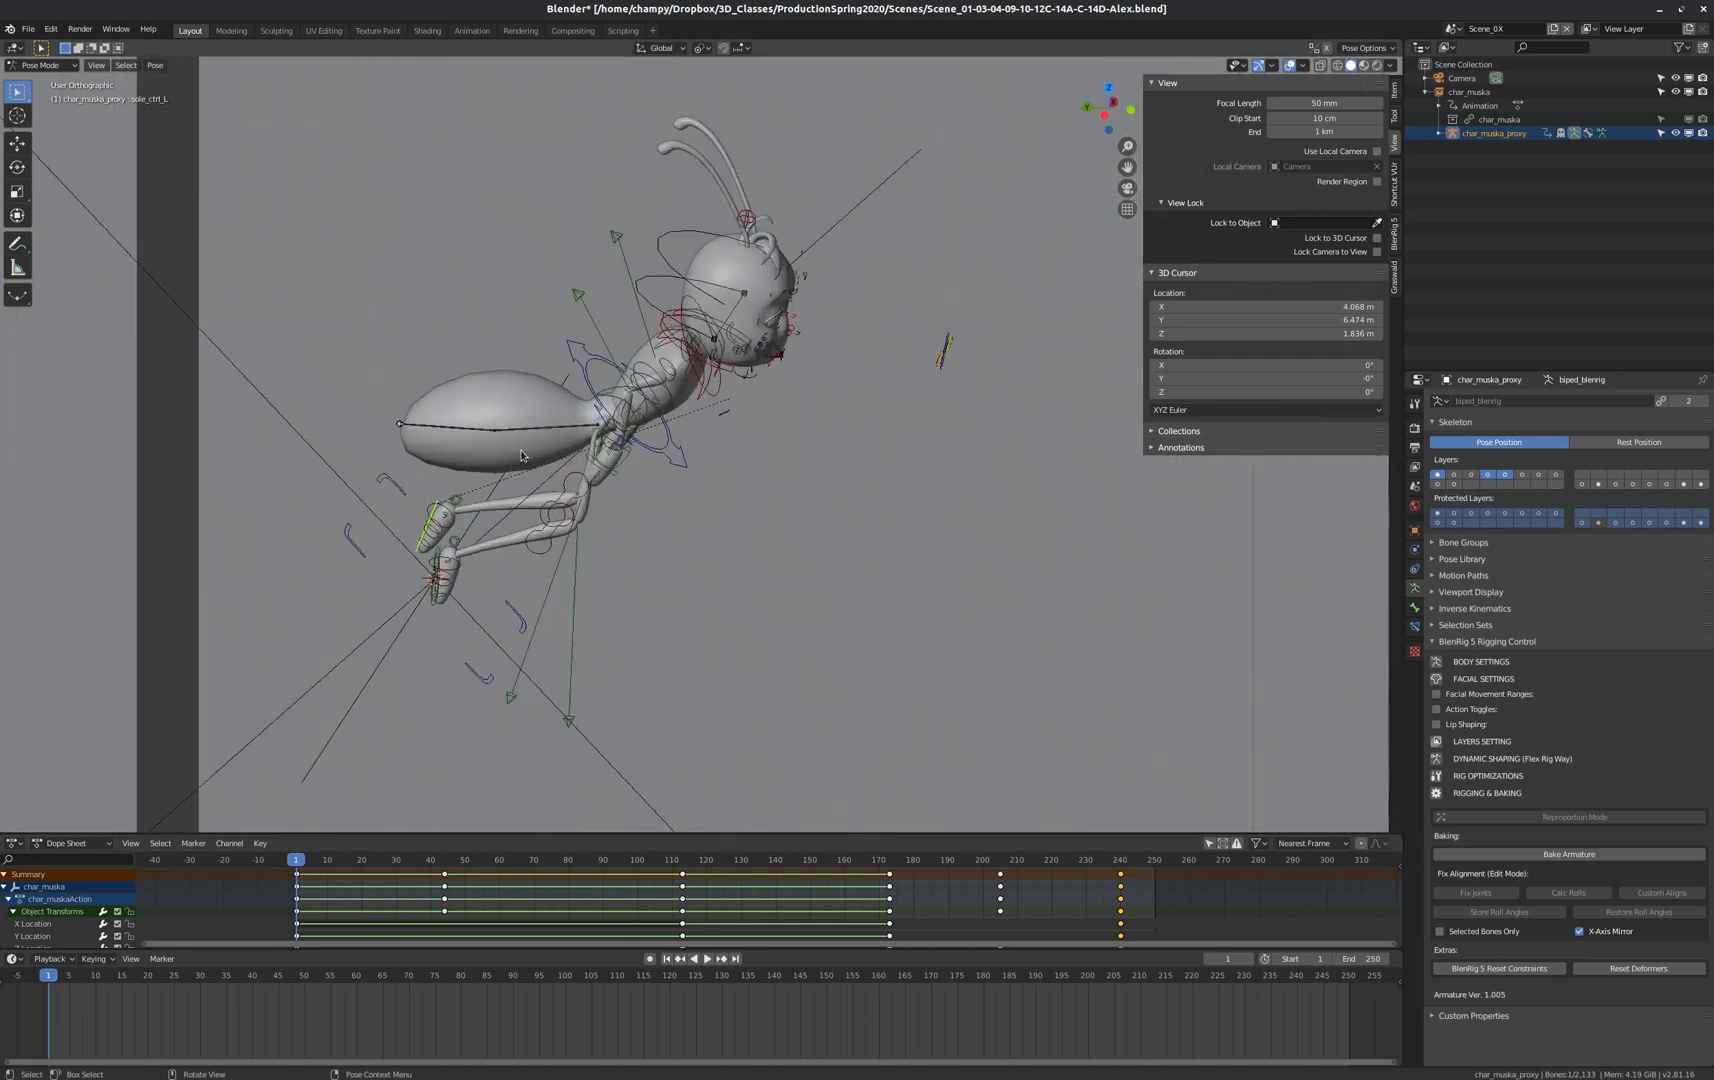
{"action": "middle_click_drag", "start_coordinate": [508, 455], "coordinate": [465, 469]}
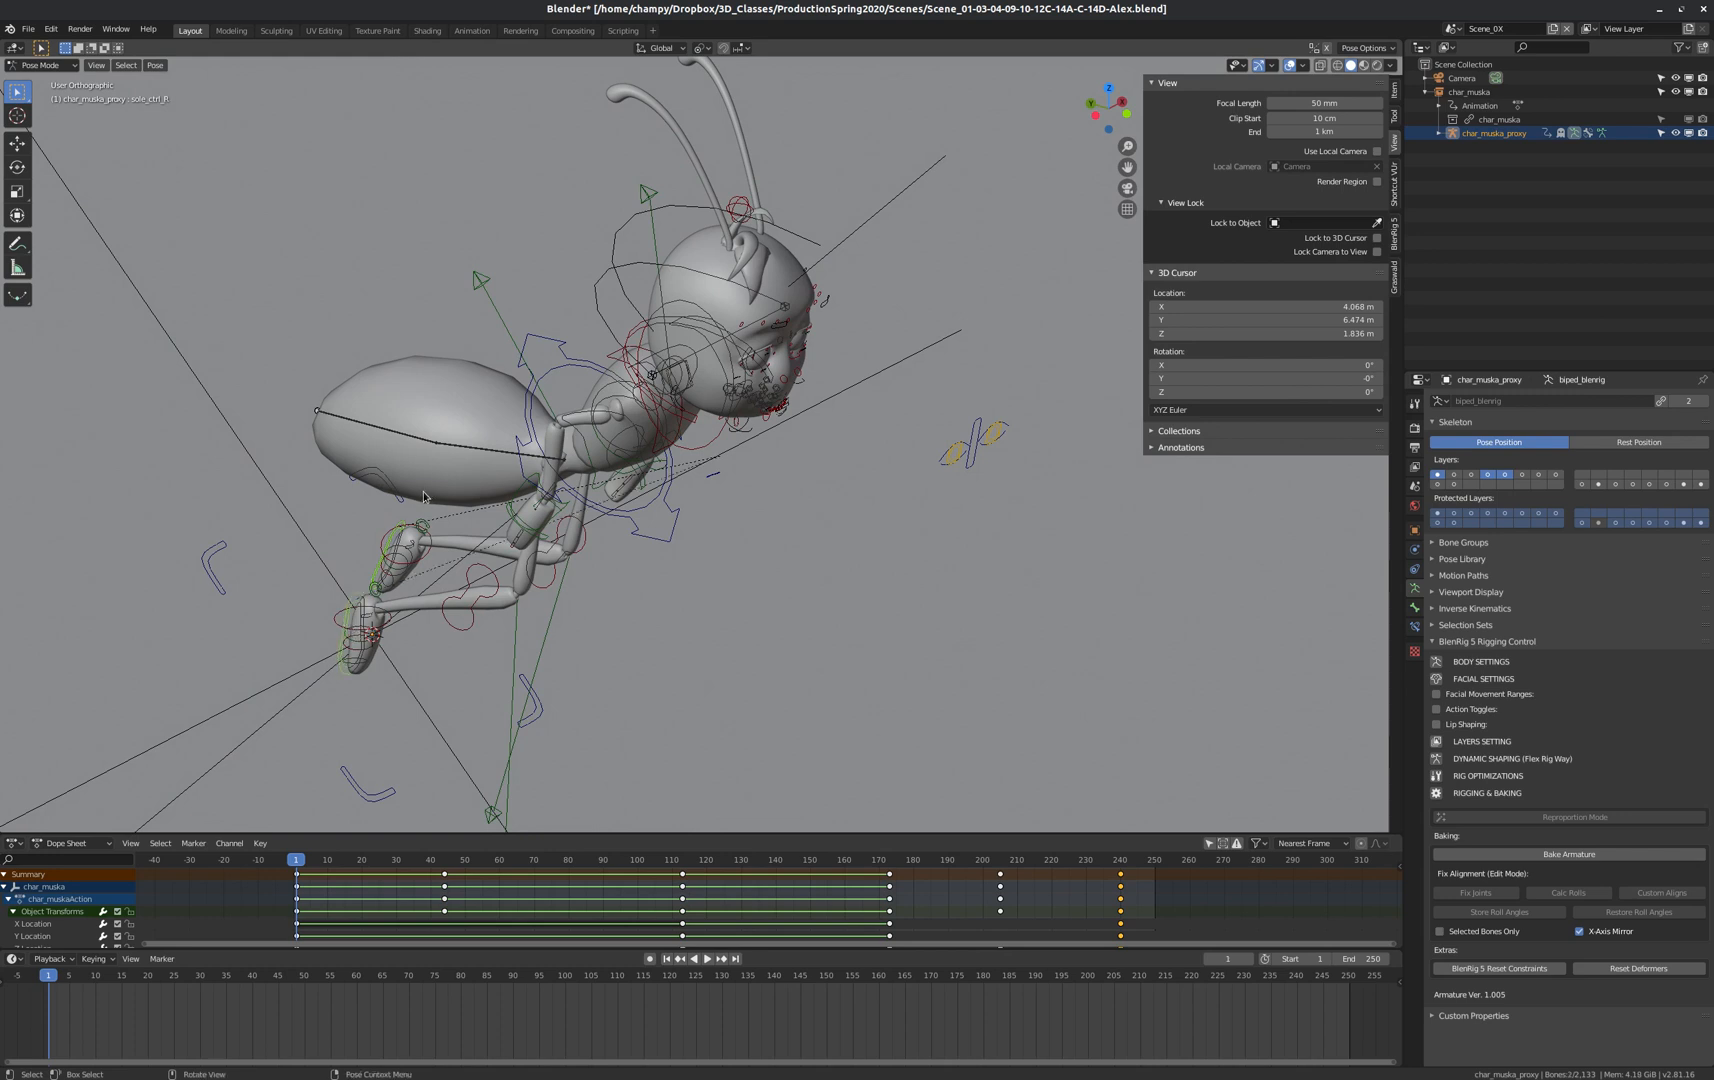
{"action": "scroll", "coordinate": [424, 497], "scroll_direction": "up", "scroll_amount": 6}
{"action": "scroll", "coordinate": [383, 511], "scroll_direction": "down", "scroll_amount": 5}
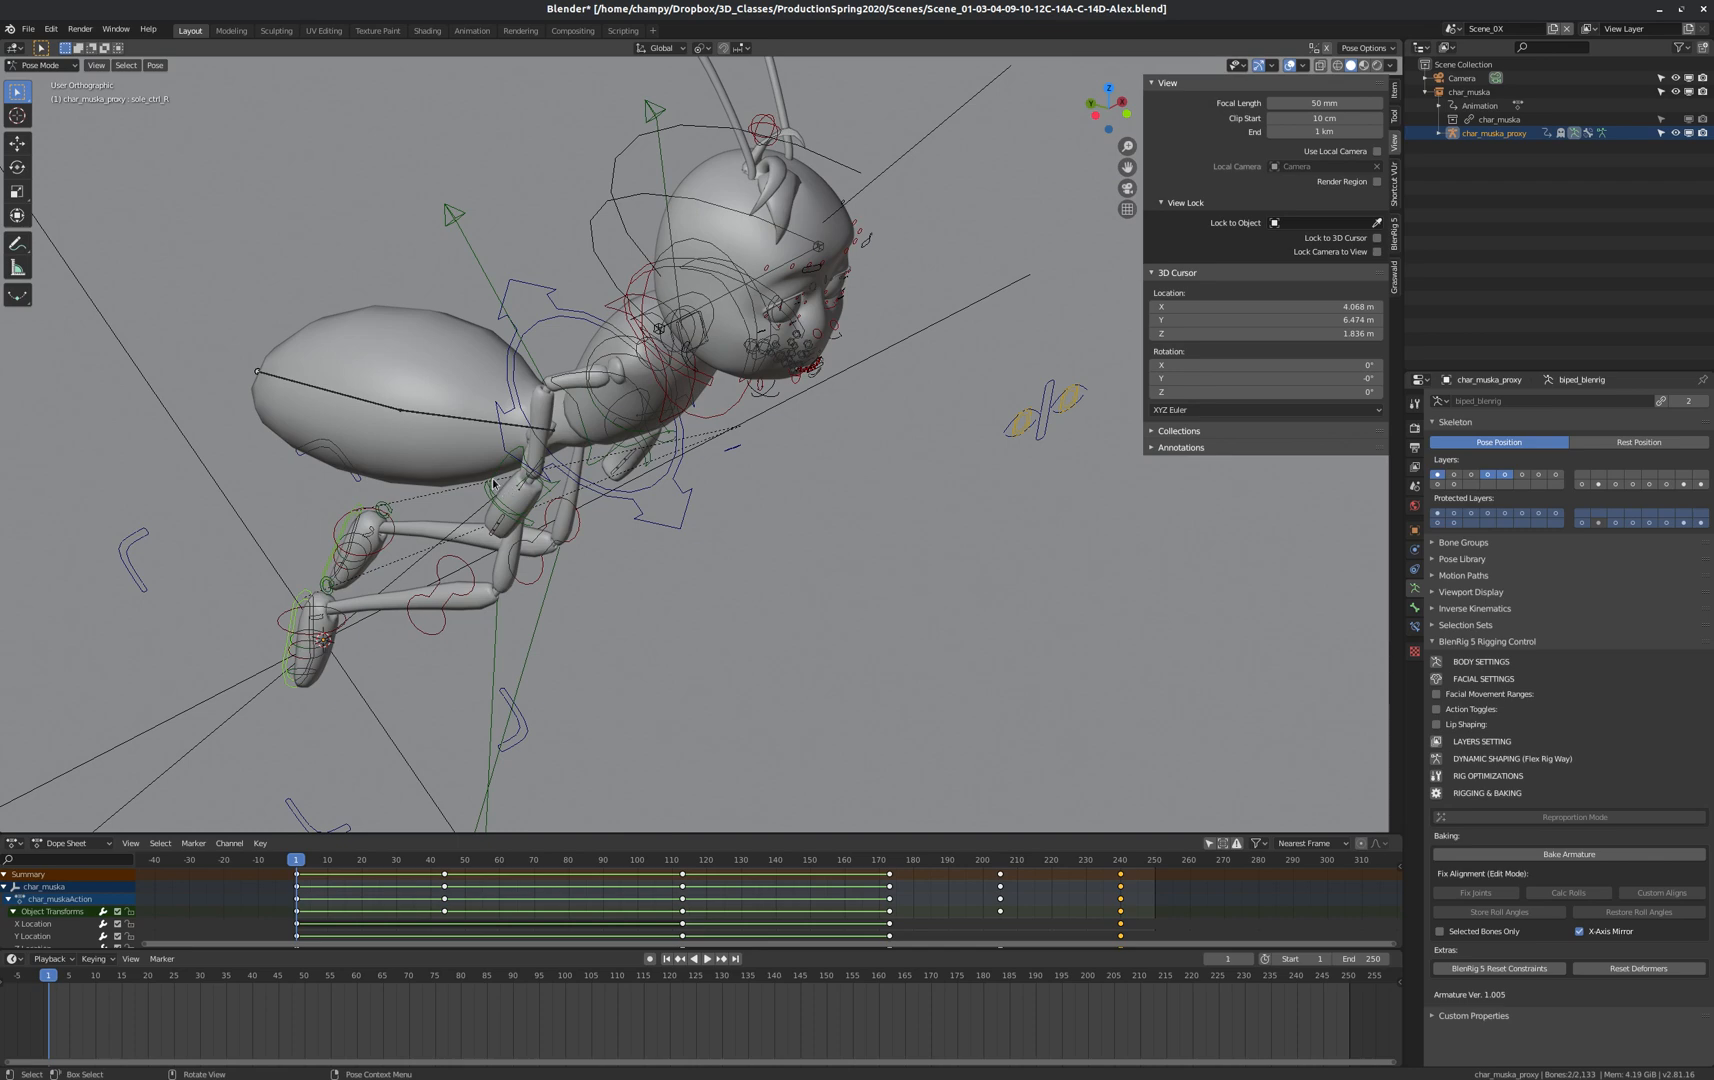
{"action": "middle_click_drag", "start_coordinate": [714, 434], "coordinate": [661, 477]}
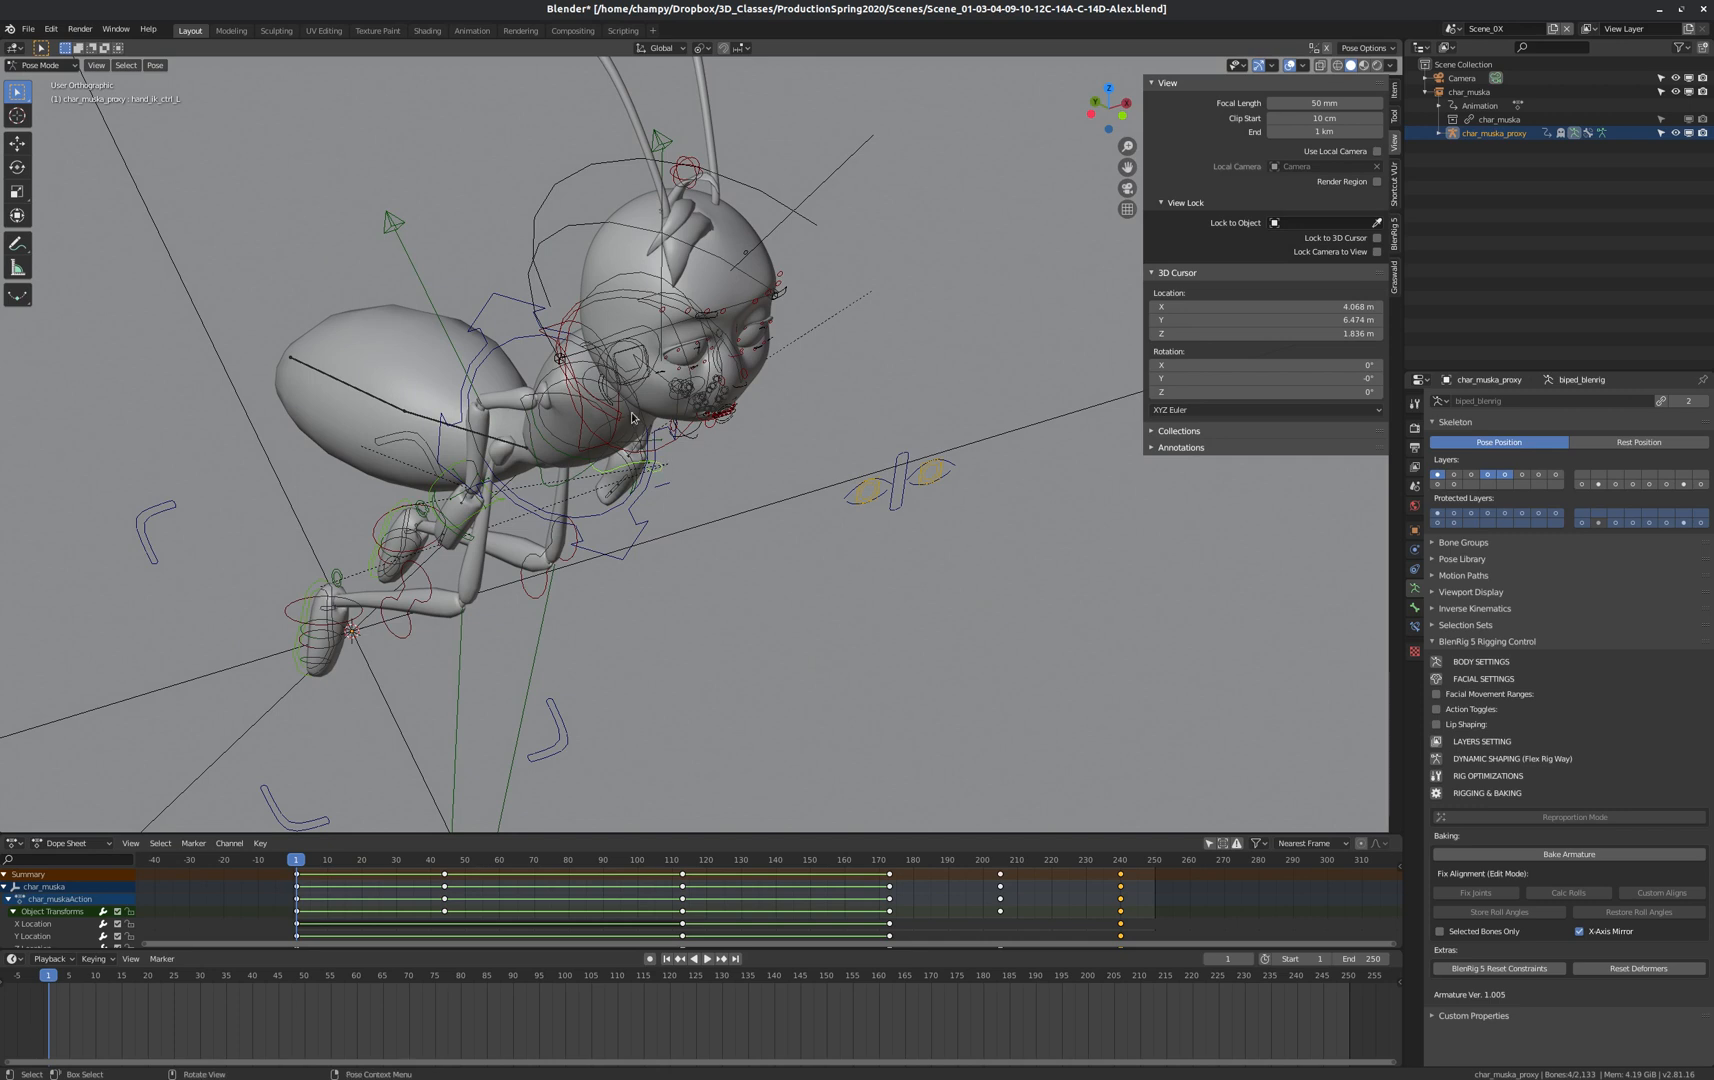
{"action": "right_click", "coordinate": [629, 474]}
{"action": "left_click", "coordinate": [539, 503]}
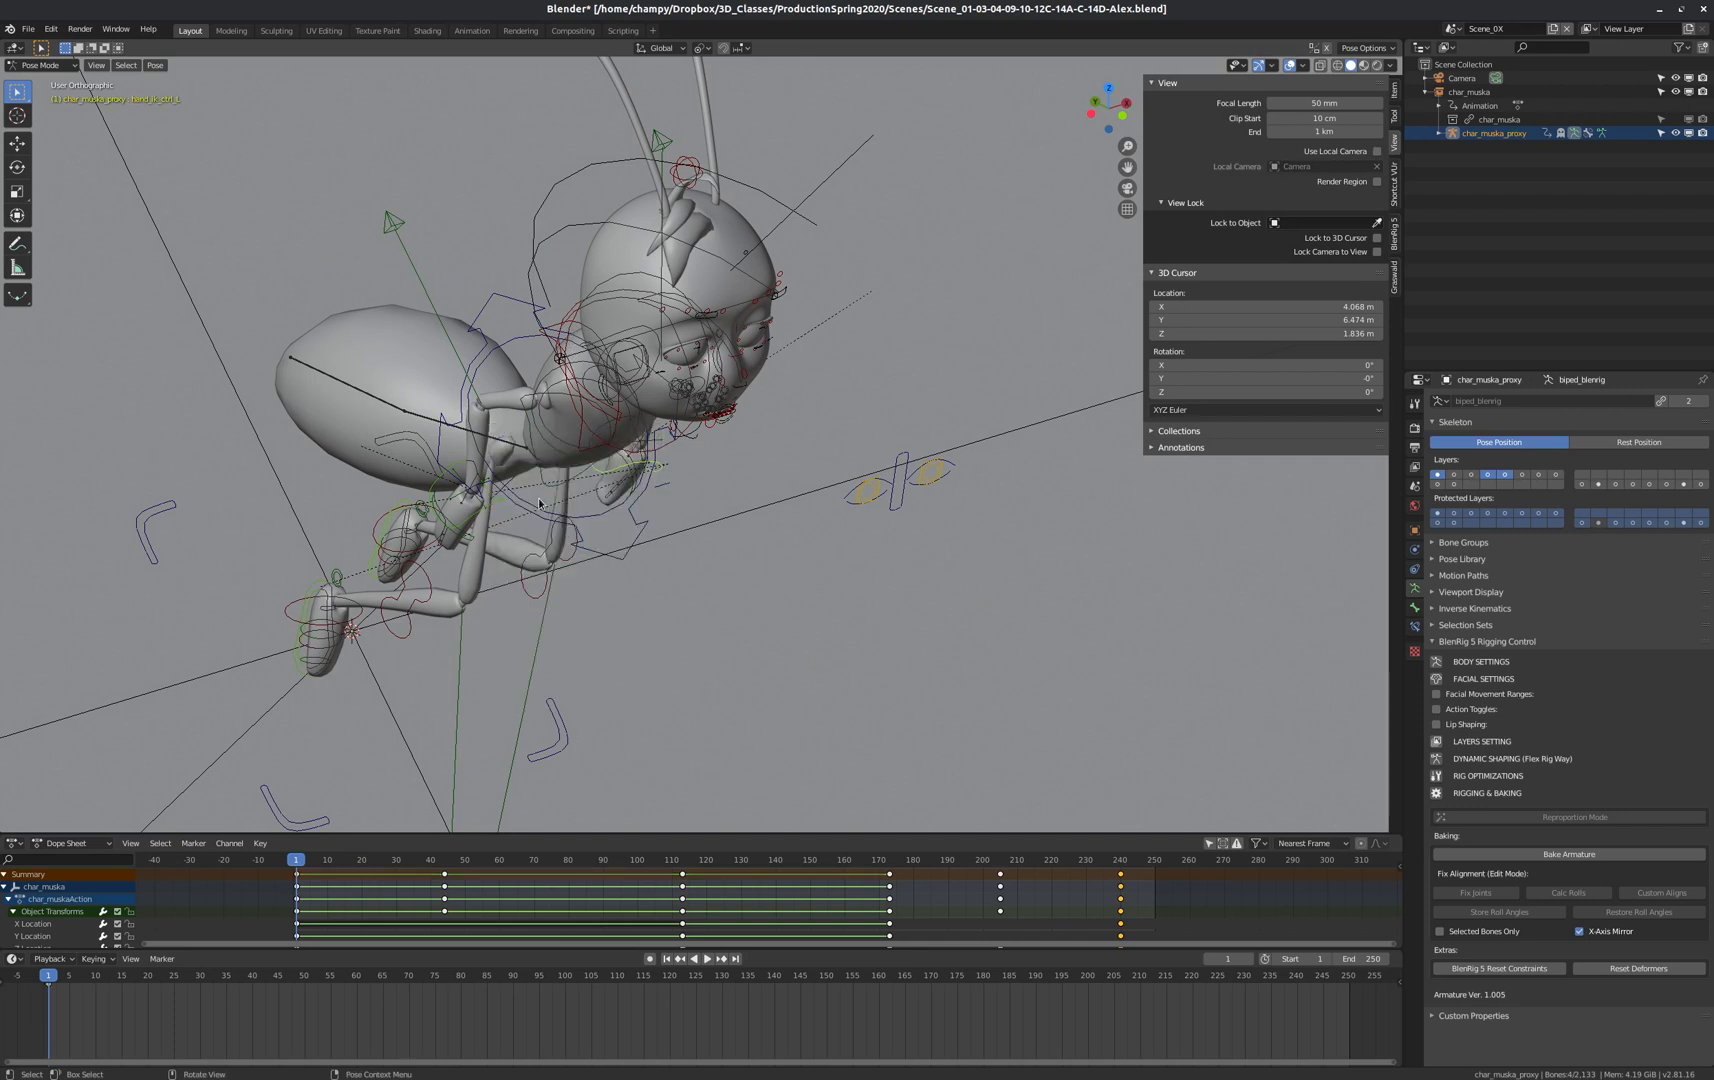
Insert a rotation keyframe for the head control around the neck at frame 1.
{"action": "scroll", "coordinate": [601, 368], "scroll_direction": "up", "scroll_amount": 2}
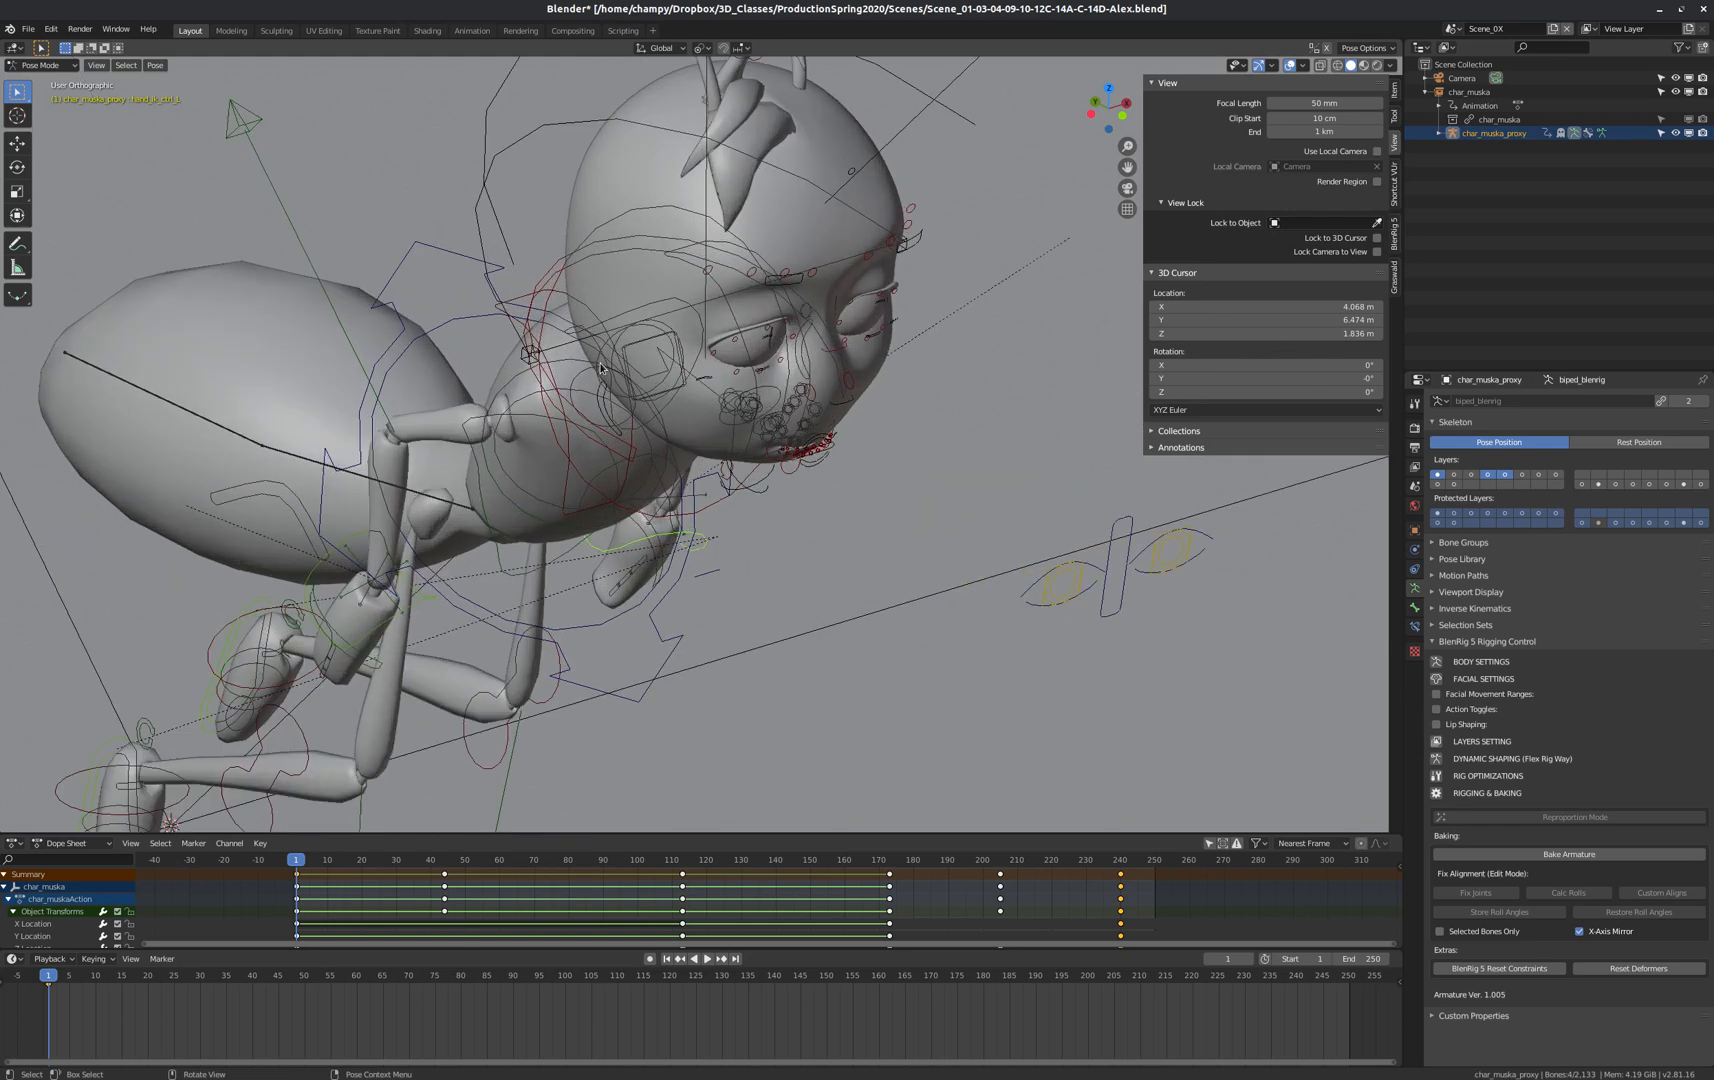
{"action": "left_click", "coordinate": [547, 308]}
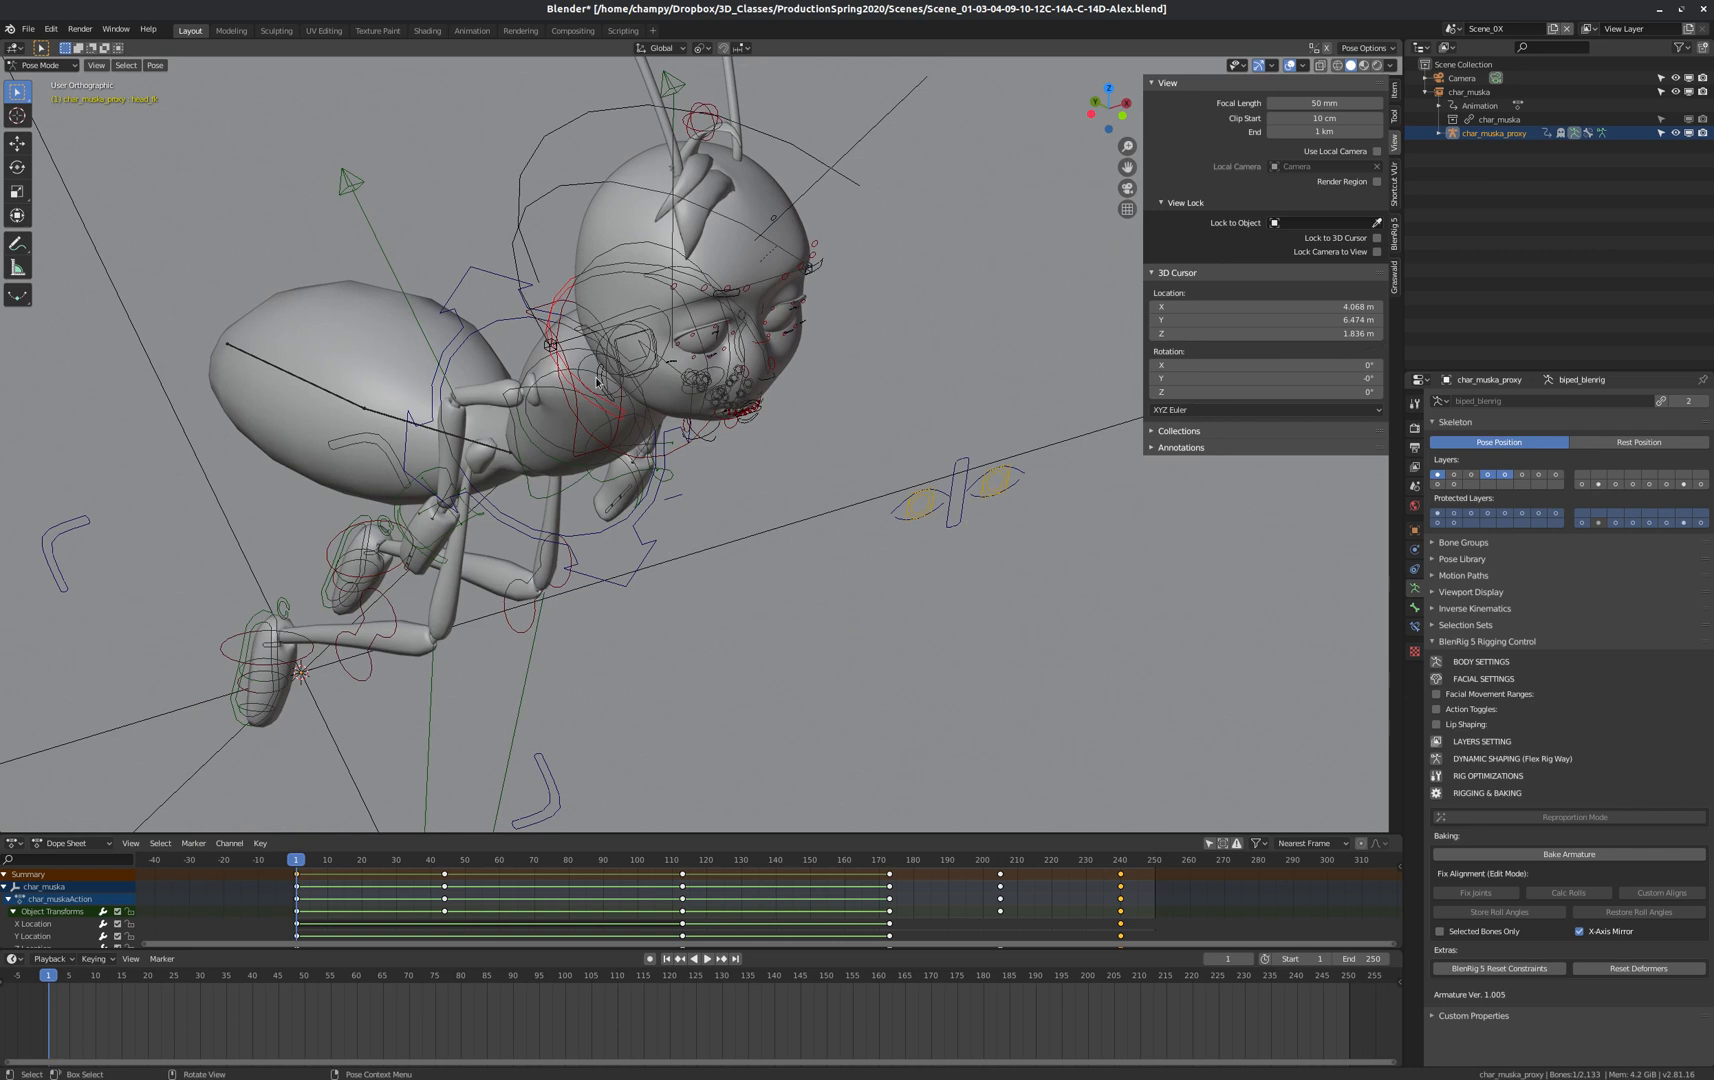
{"action": "key", "text": "i"}
{"action": "left_click", "coordinate": [508, 348]}
Insert a rotation keyframe for the abdomen bone at frame 1.
{"action": "middle_click_drag", "start_coordinate": [580, 388], "coordinate": [374, 458]}
{"action": "left_click", "coordinate": [341, 477]}
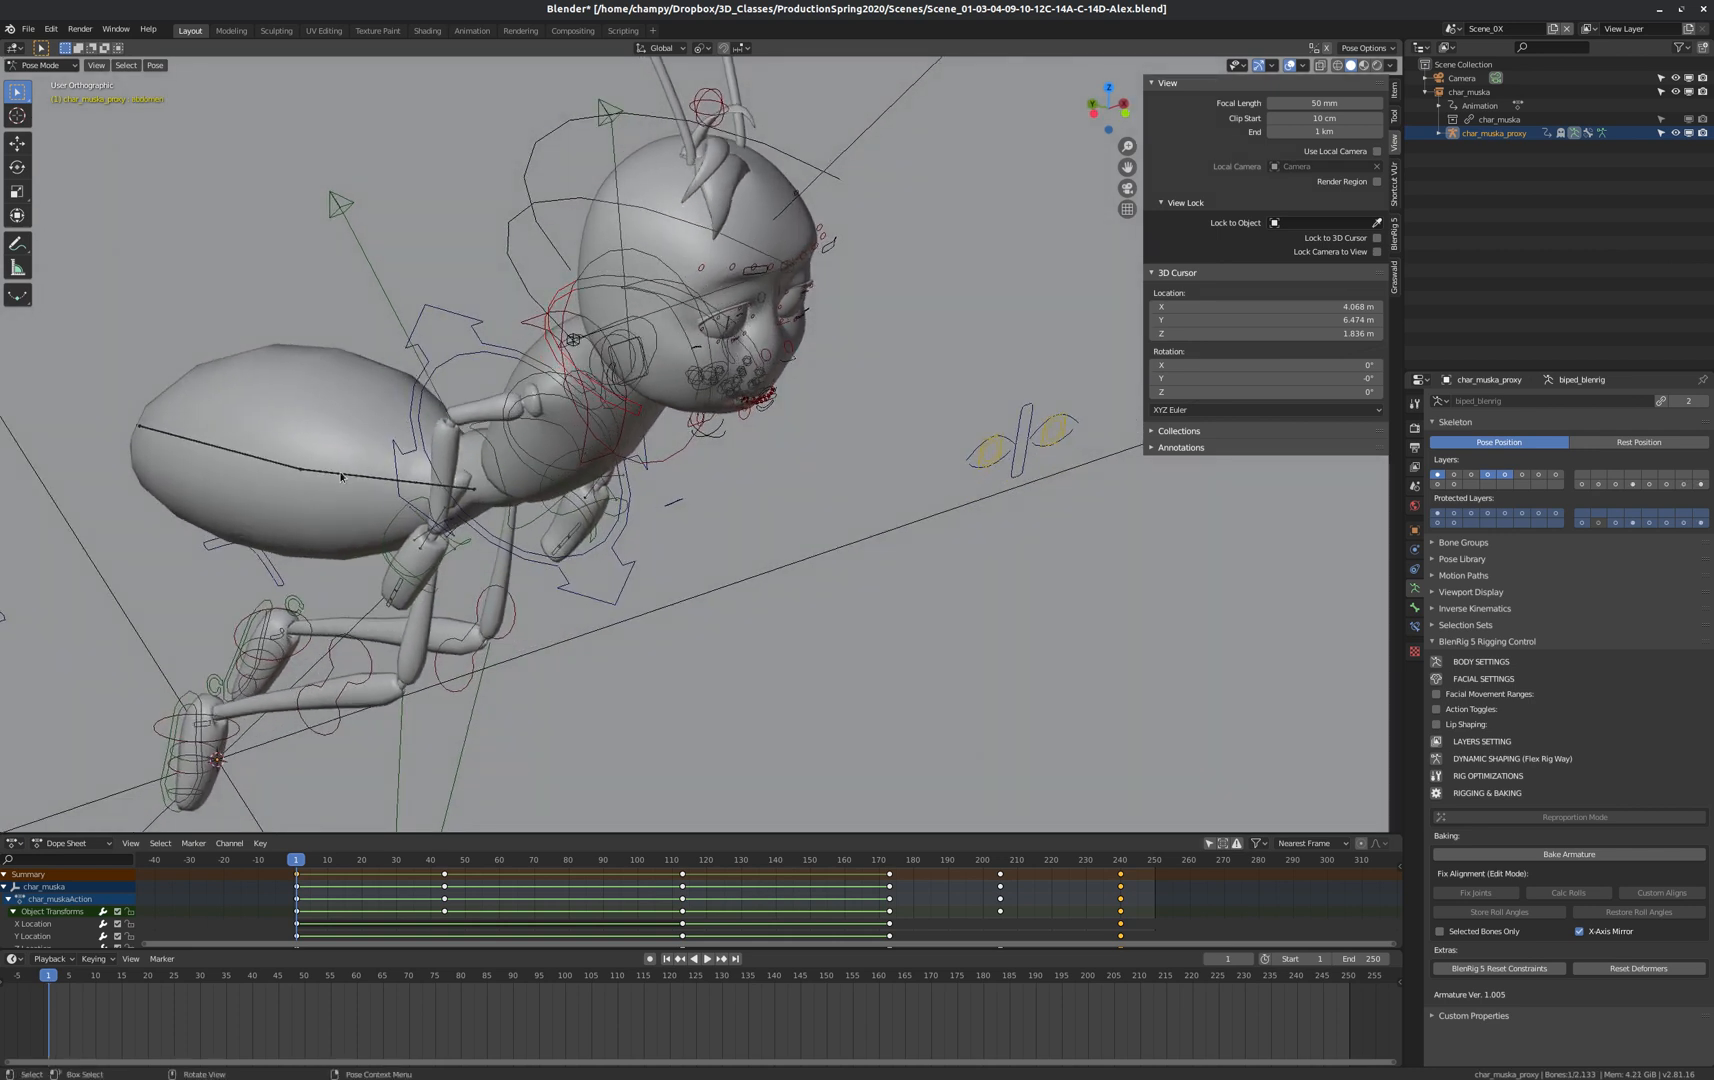
{"action": "key", "text": "i"}
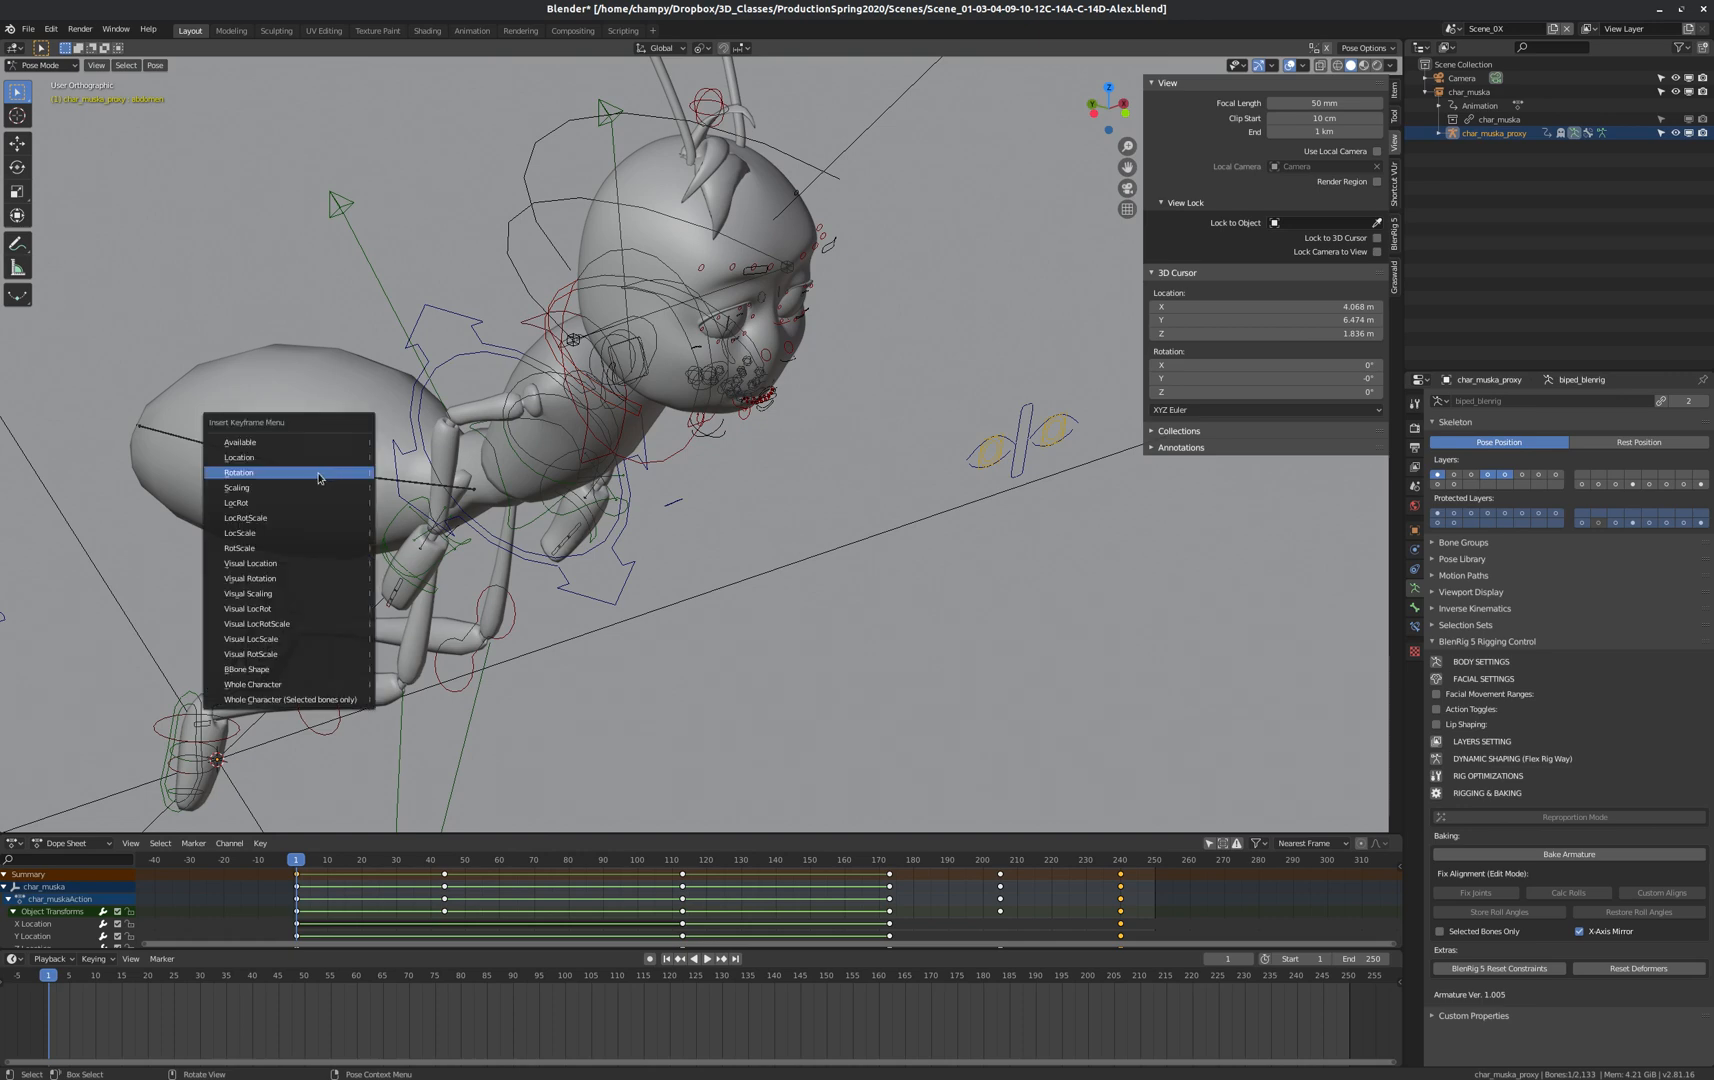
{"action": "left_click", "coordinate": [320, 478]}
Select both foot sole controls, go to frame 235 and insert LocRot keyframes for them.
{"action": "middle_click_drag", "start_coordinate": [320, 478], "coordinate": [649, 493]}
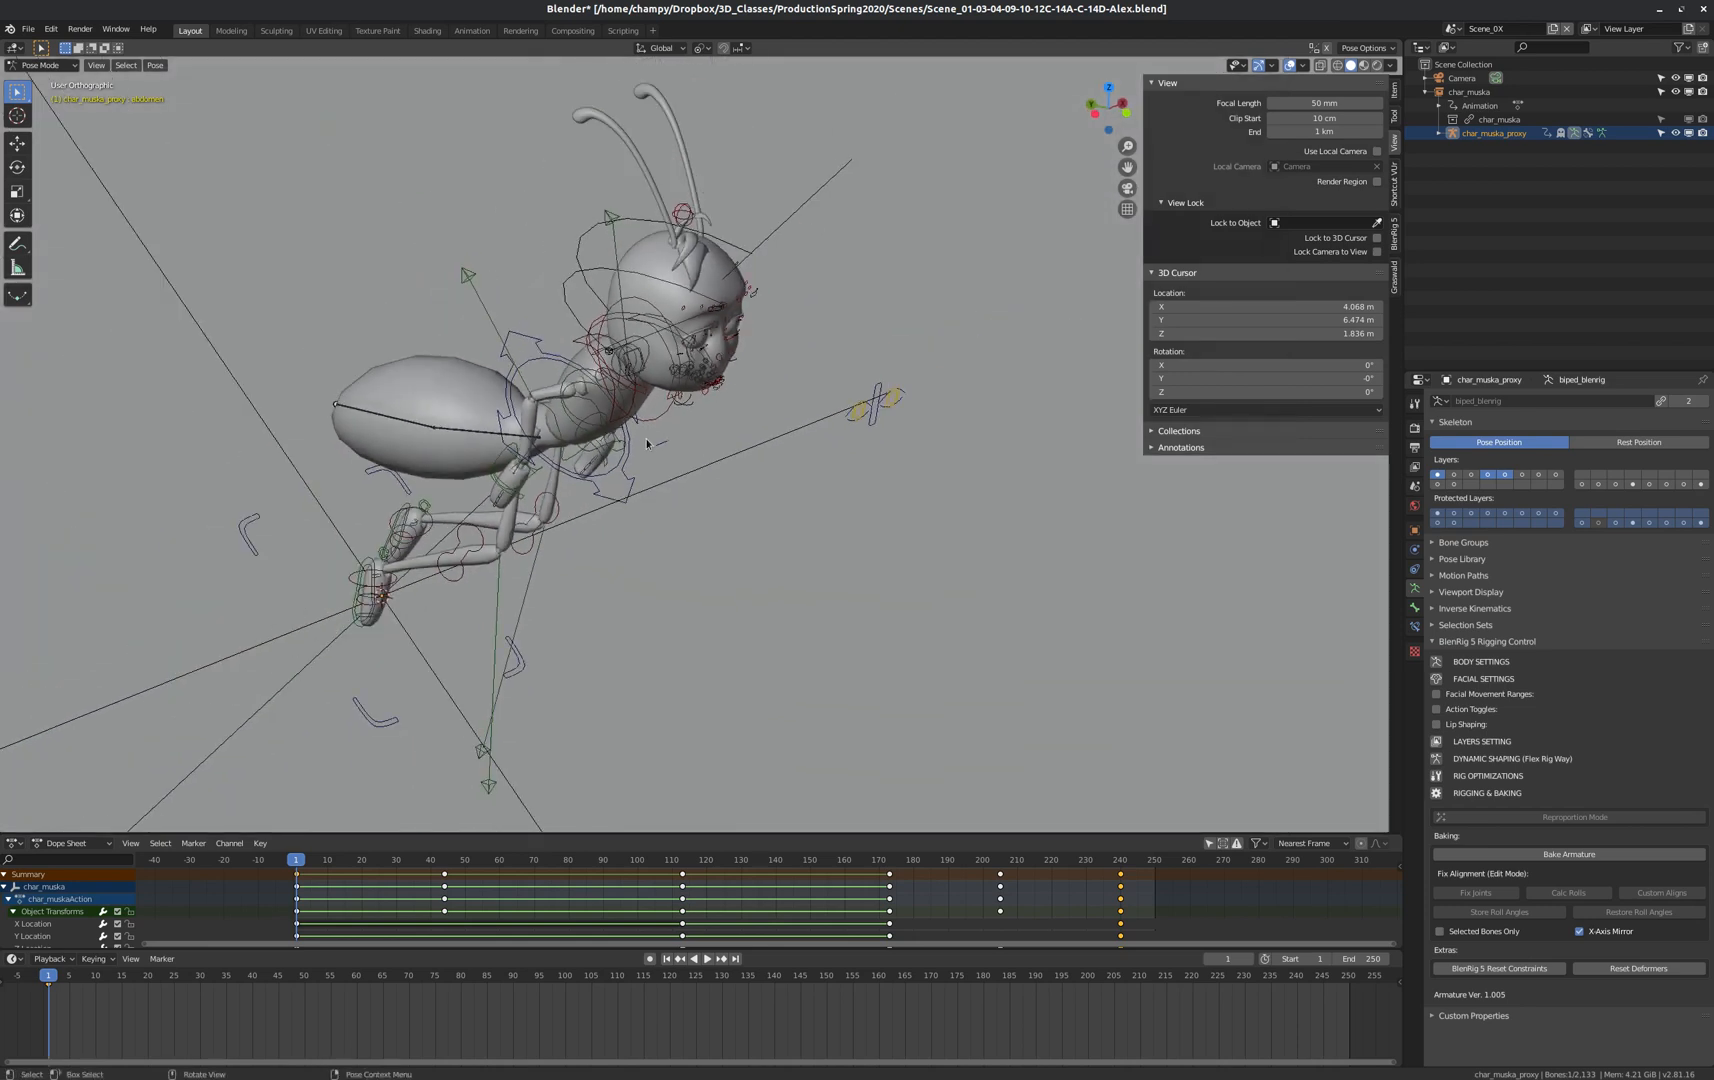
{"action": "scroll", "coordinate": [646, 443], "scroll_direction": "down", "scroll_amount": 4}
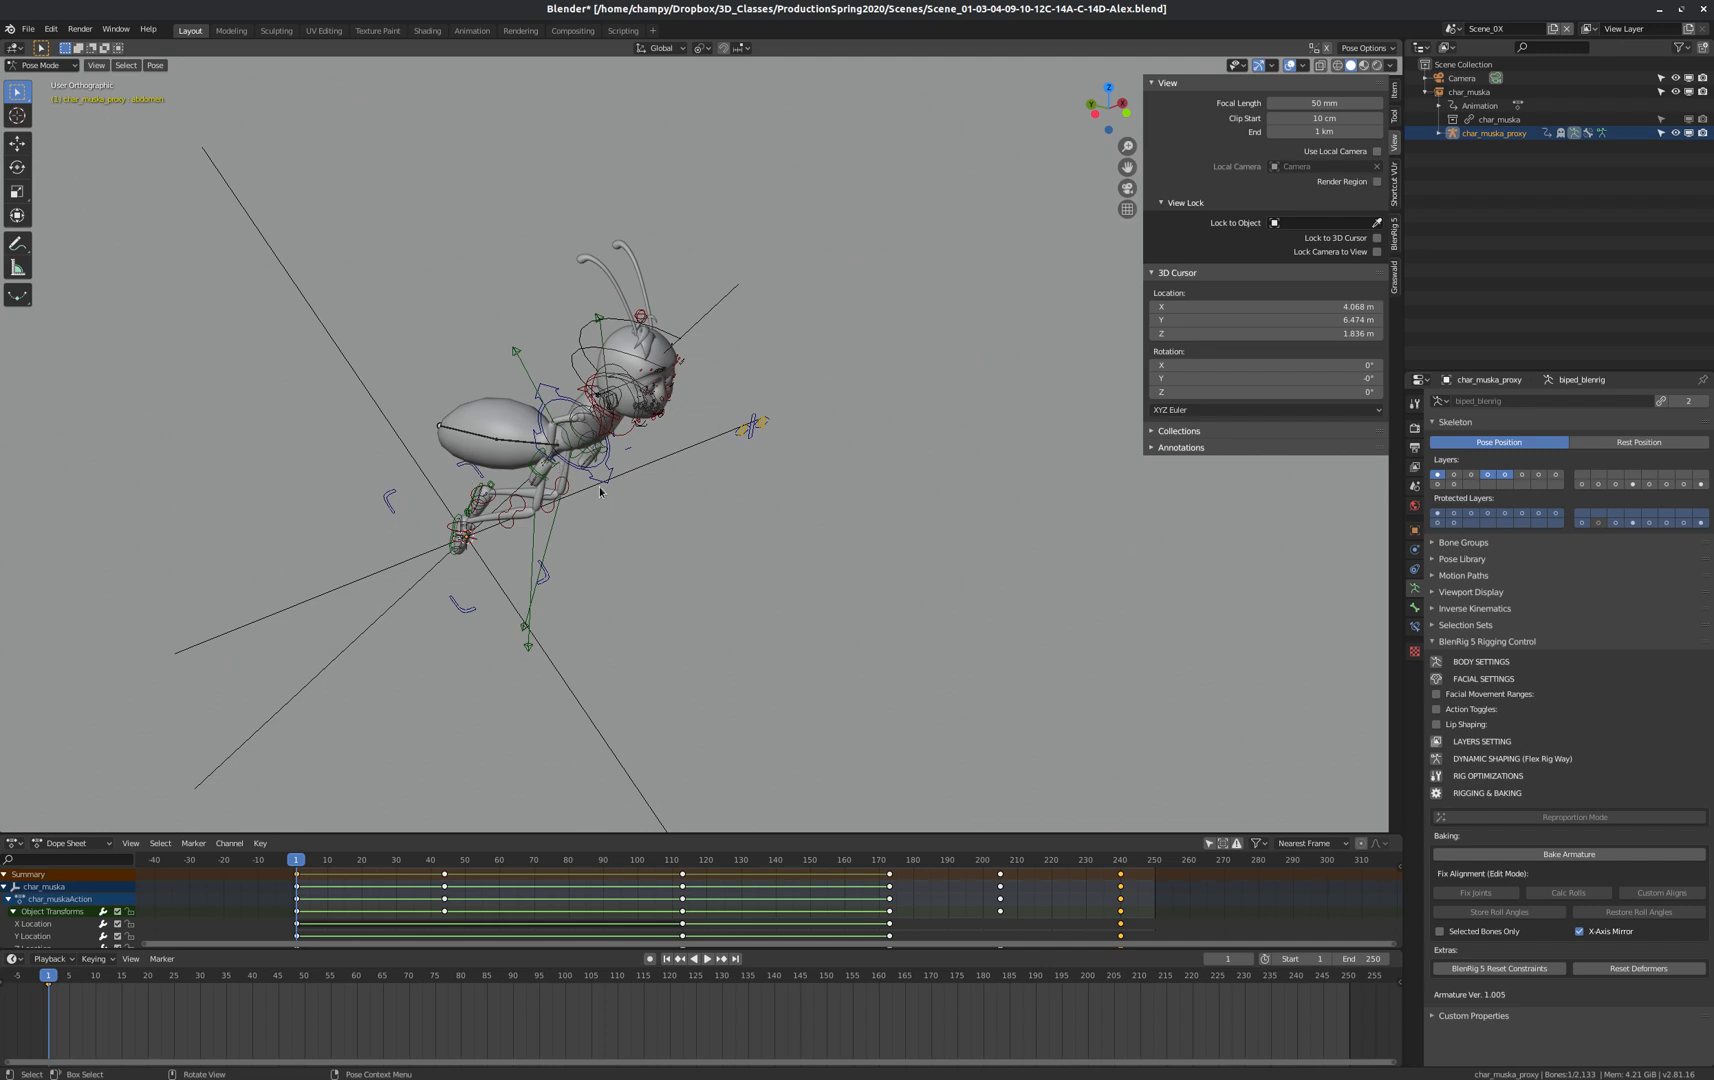
{"action": "middle_click_drag", "start_coordinate": [600, 491], "coordinate": [616, 488]}
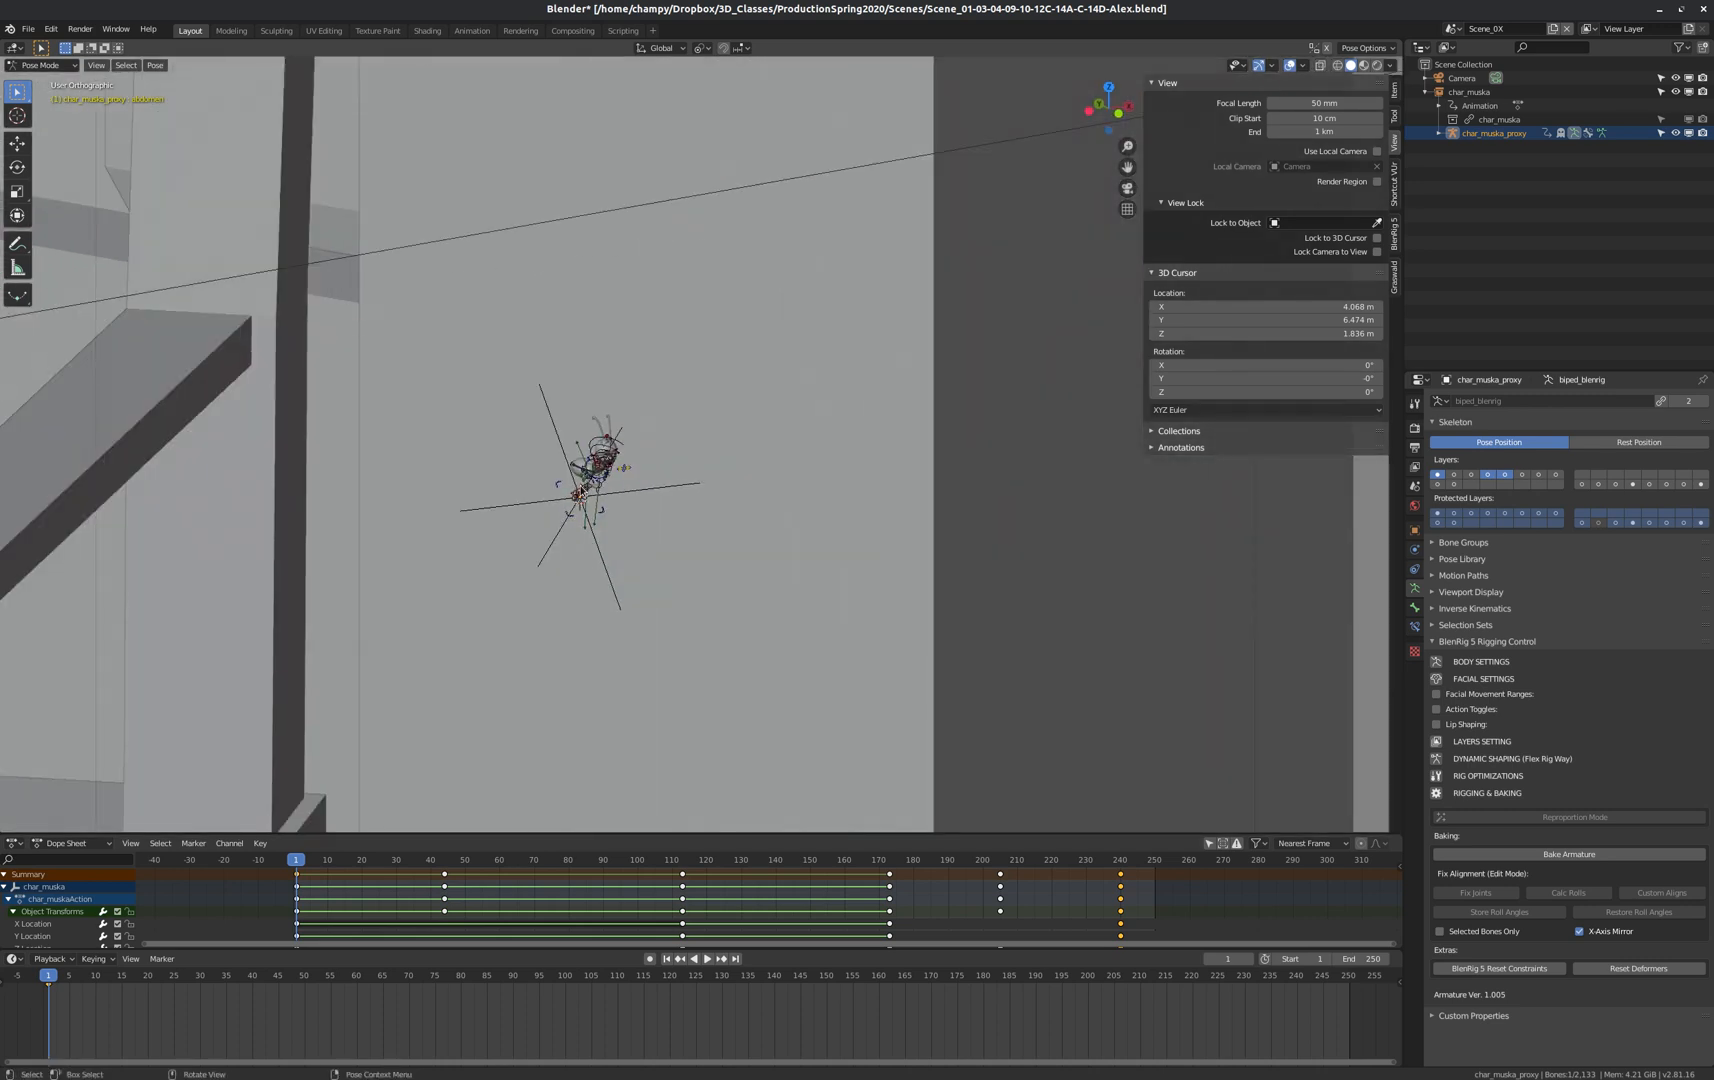
{"action": "scroll", "coordinate": [593, 500], "scroll_direction": "up", "scroll_amount": 5}
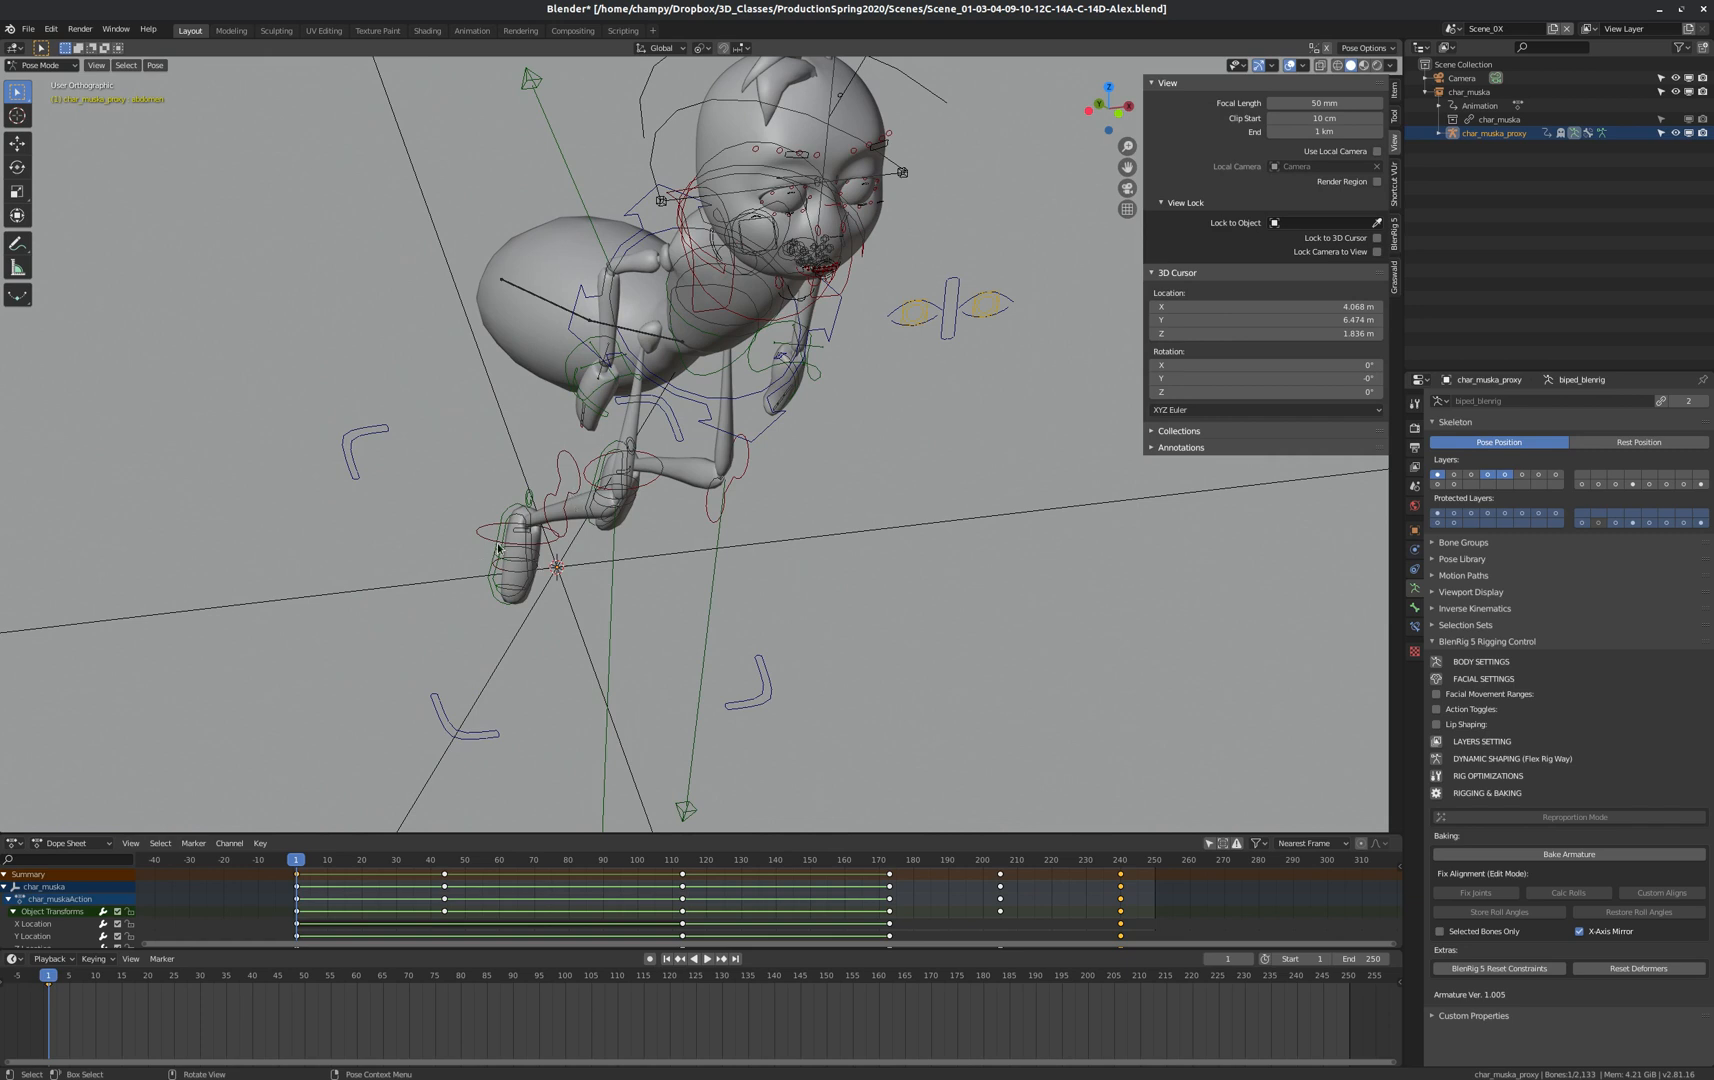
{"action": "left_click", "coordinate": [490, 577]}
{"action": "left_click", "coordinate": [590, 529], "text": "shift"}
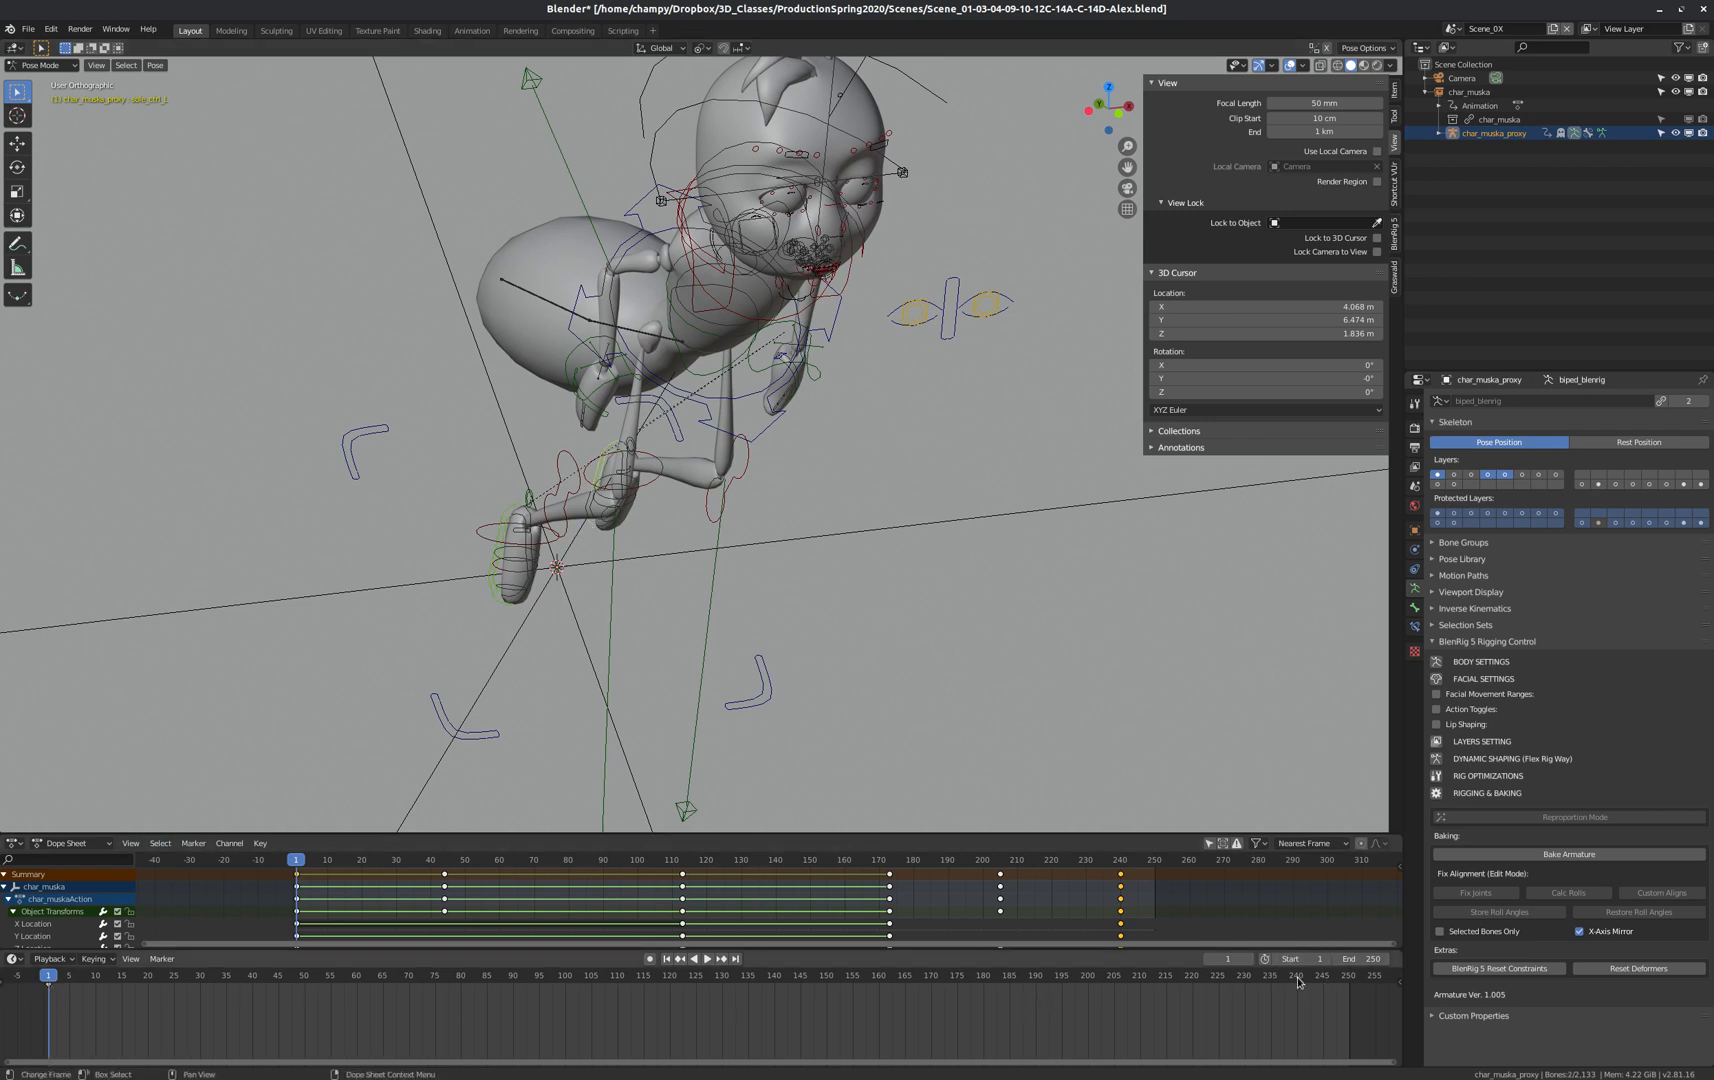
{"action": "left_click_drag", "start_coordinate": [1293, 980], "coordinate": [1270, 980]}
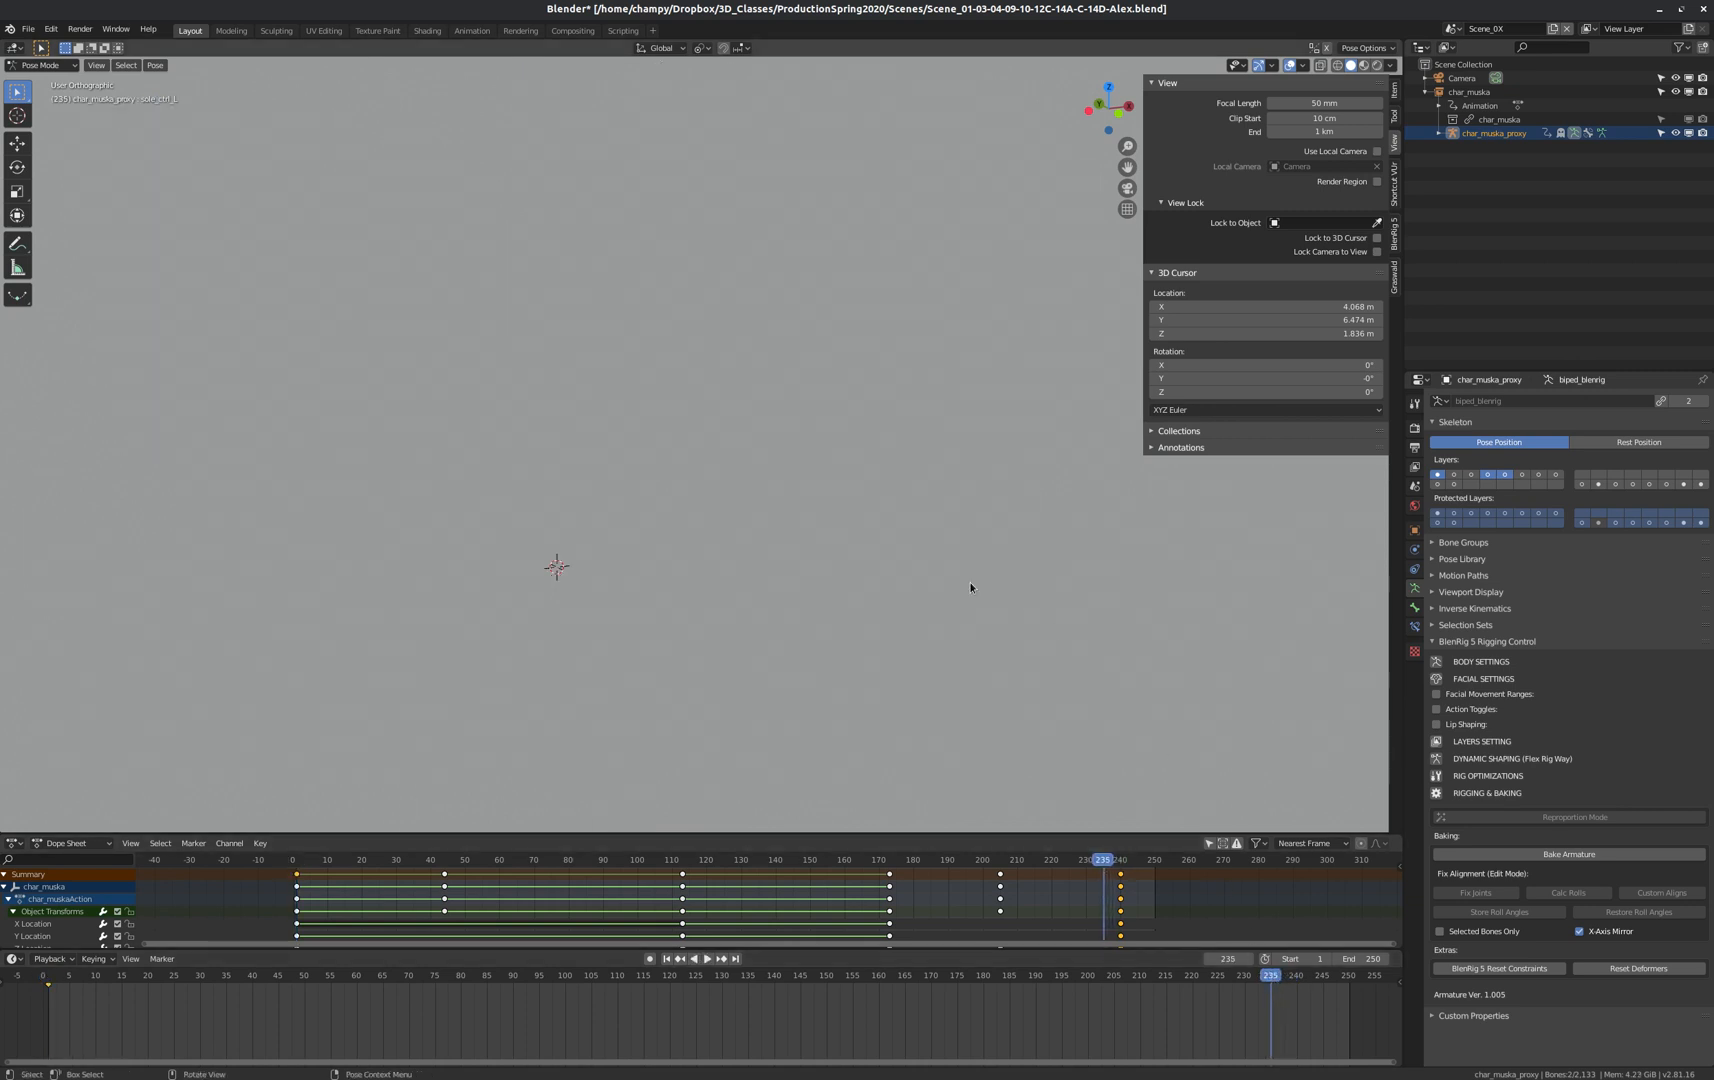
{"action": "scroll", "coordinate": [528, 678], "scroll_direction": "down", "scroll_amount": 15}
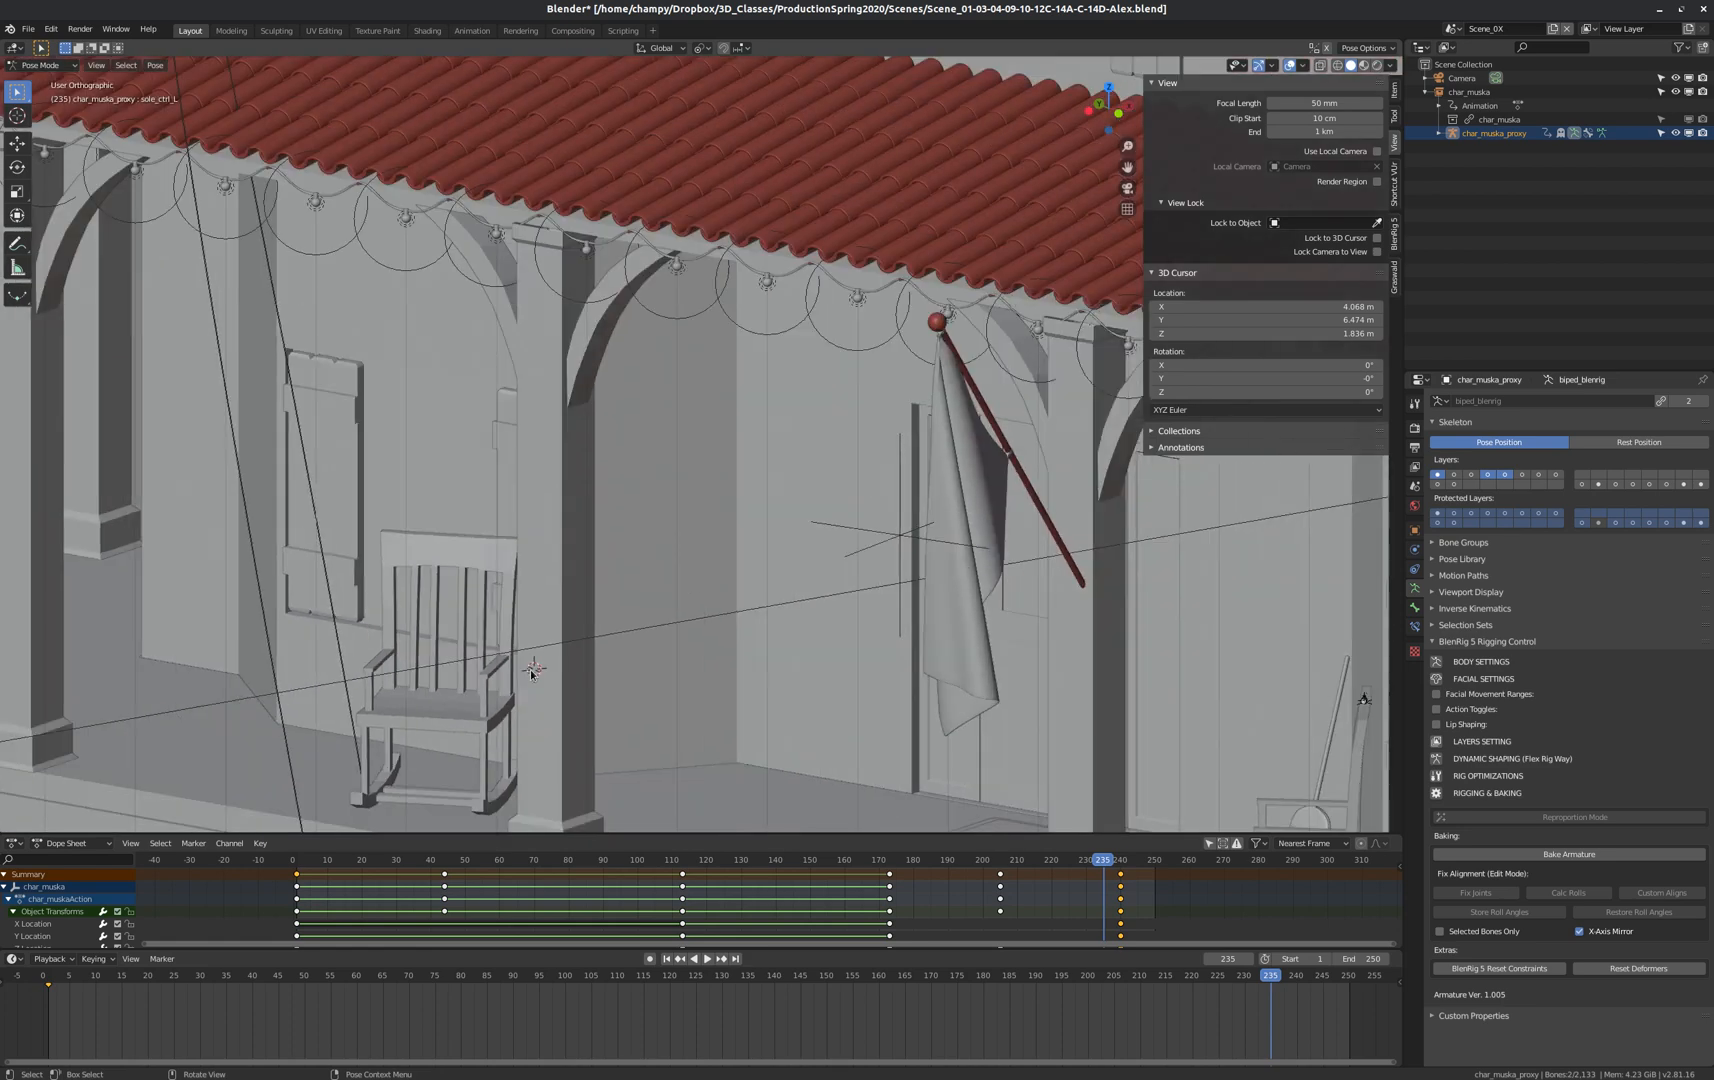
{"action": "scroll", "coordinate": [956, 666], "scroll_direction": "down", "scroll_amount": 4}
{"action": "scroll", "coordinate": [1082, 661], "scroll_direction": "up", "scroll_amount": 20}
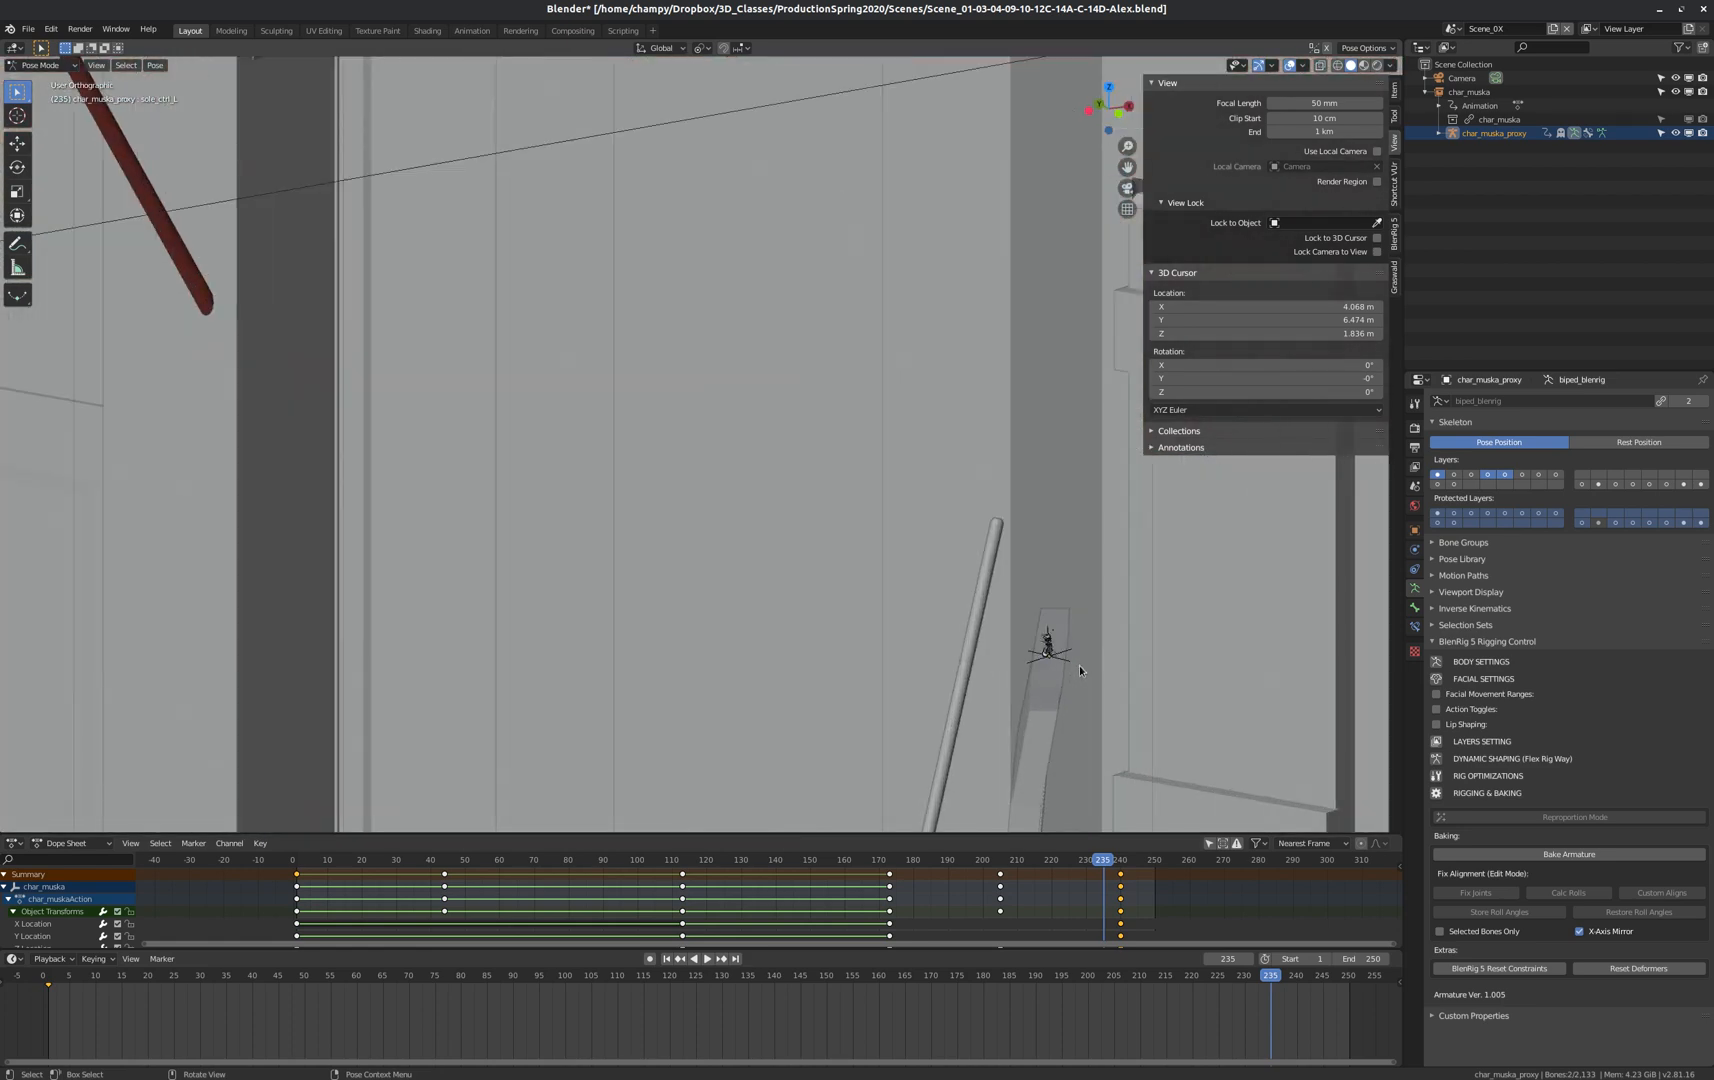
{"action": "scroll", "coordinate": [1059, 660], "scroll_direction": "up", "scroll_amount": 8}
{"action": "middle_click_drag", "start_coordinate": [1059, 660], "coordinate": [1000, 628]}
{"action": "scroll", "coordinate": [1100, 645], "scroll_direction": "up", "scroll_amount": 10}
{"action": "scroll", "coordinate": [998, 627], "scroll_direction": "down", "scroll_amount": 4}
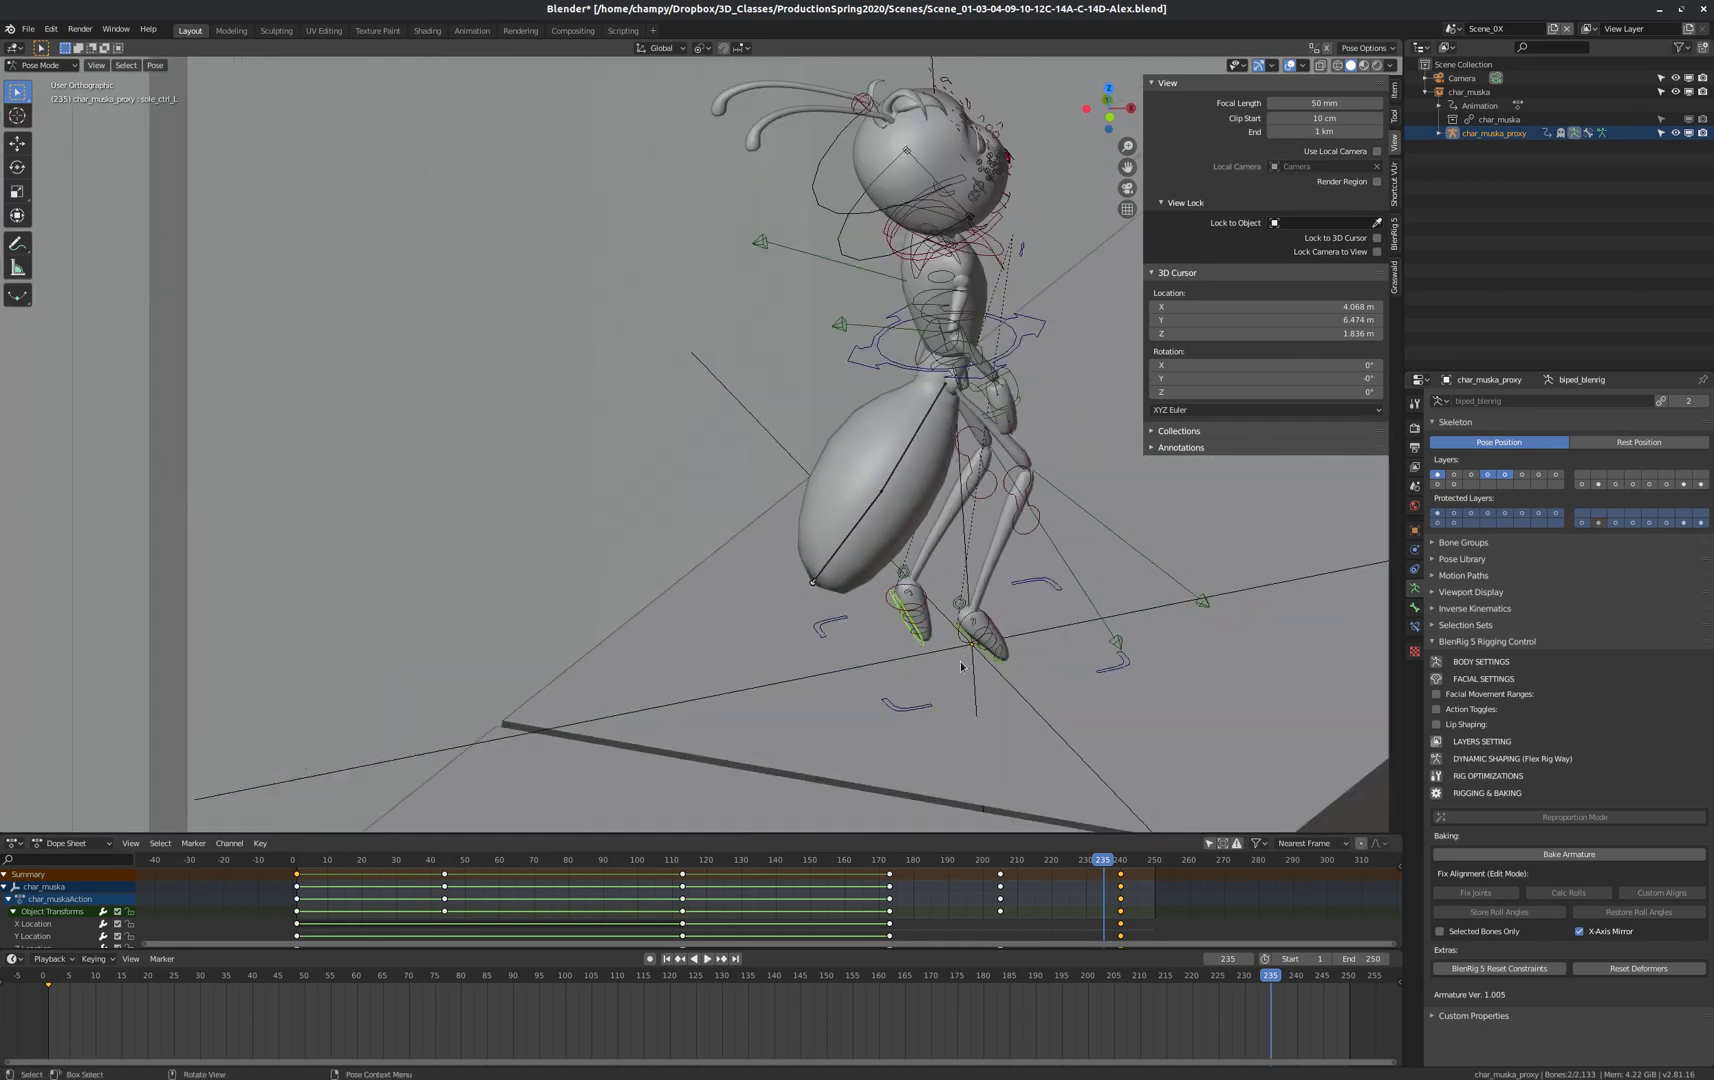
{"action": "key", "text": "i"}
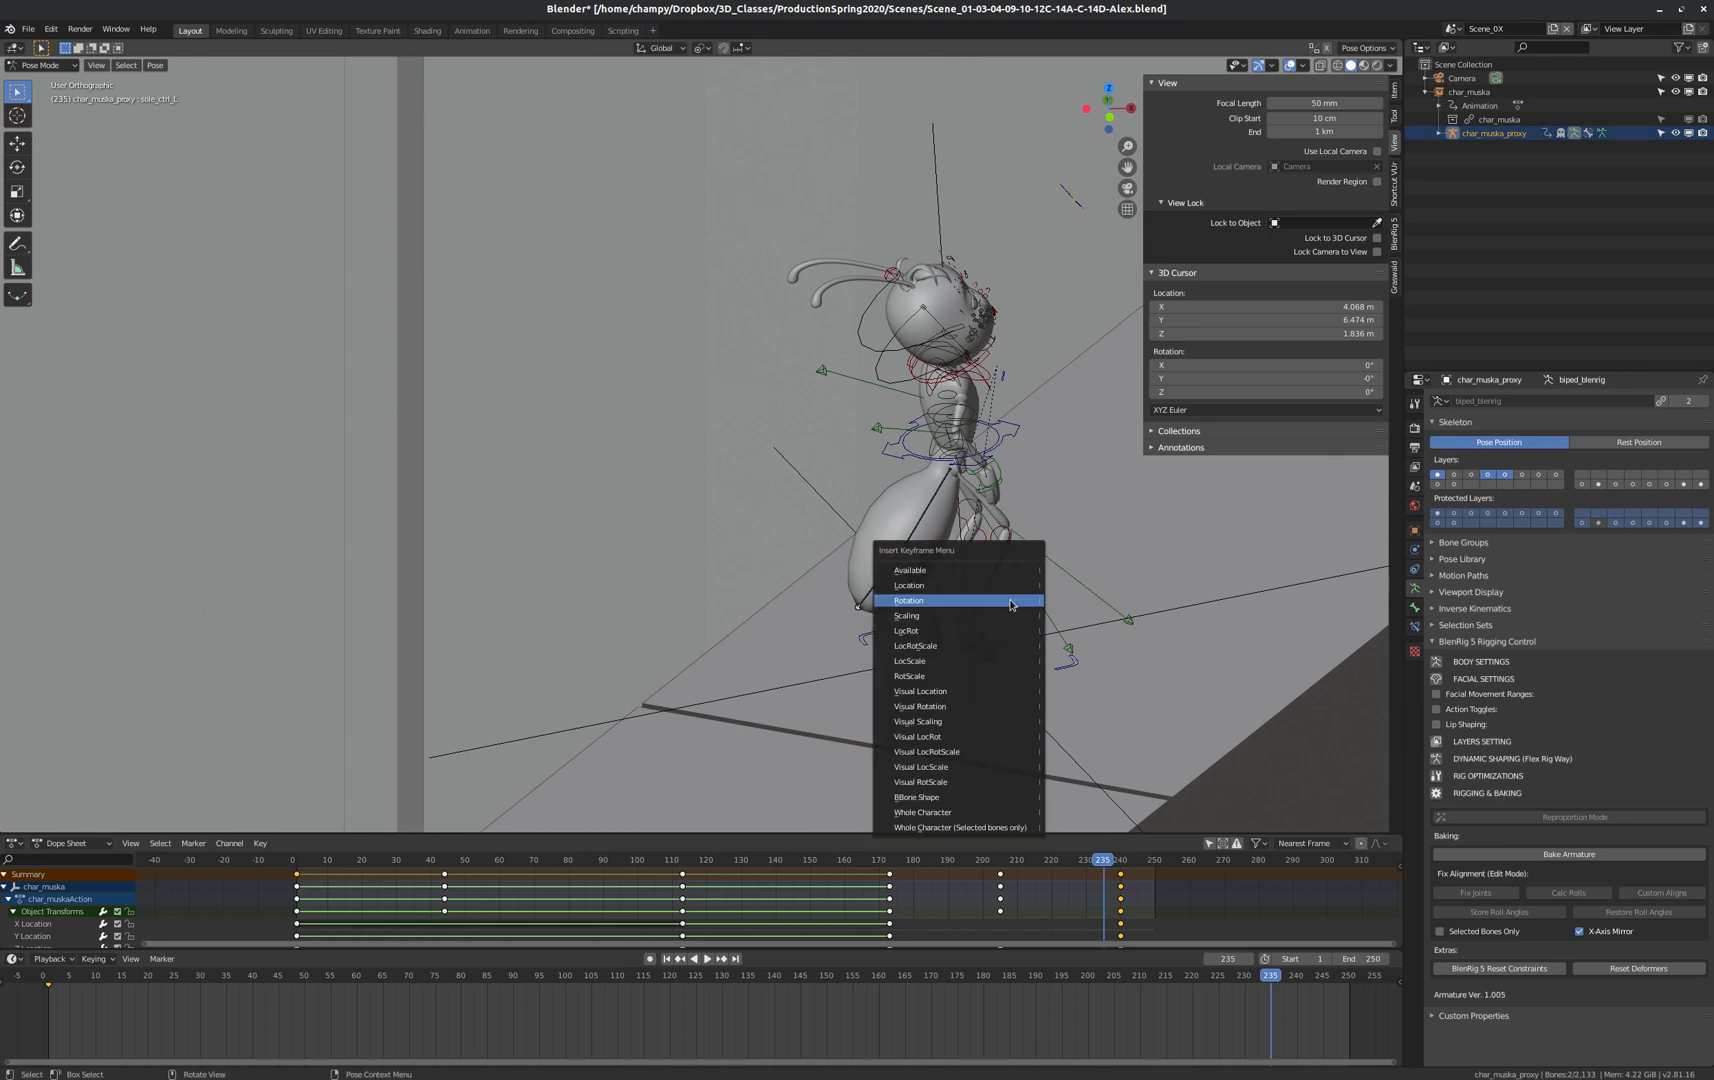
{"action": "left_click", "coordinate": [940, 631]}
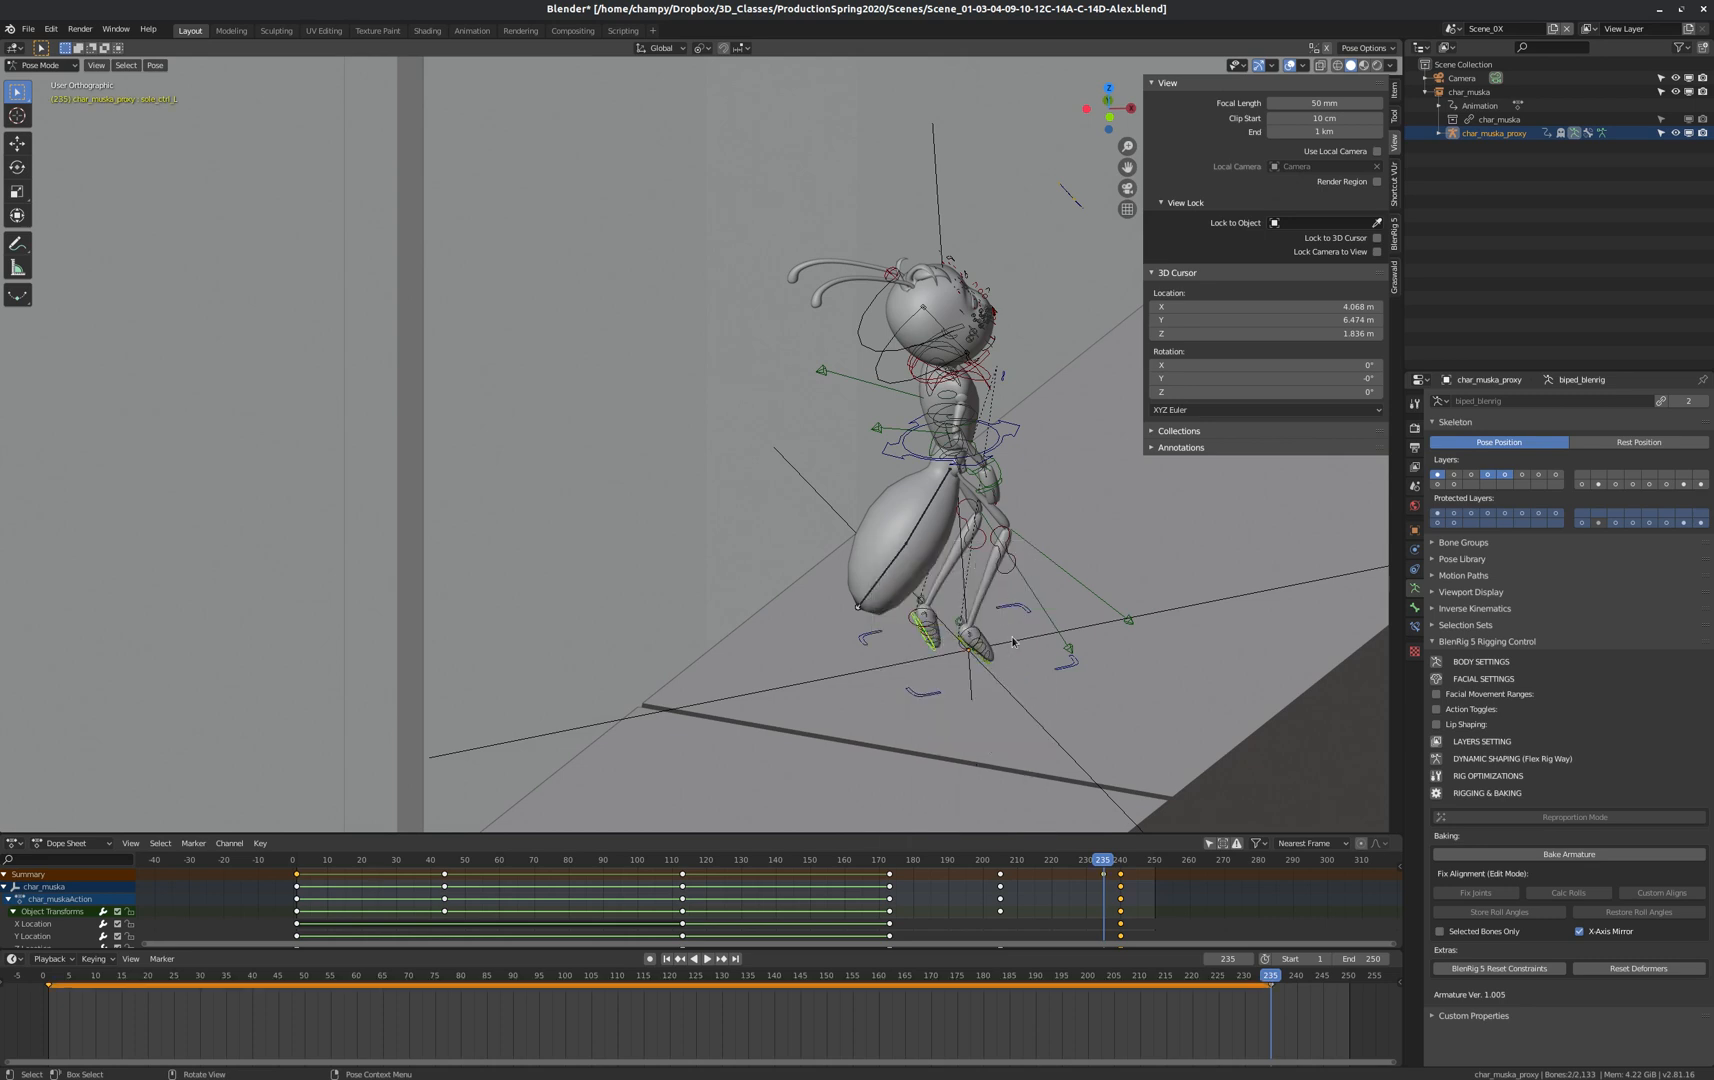
Enlarge the Dope Sheet area upward and switch it to the Graph Editor.
{"action": "scroll", "coordinate": [1085, 651], "scroll_direction": "down", "scroll_amount": 4}
{"action": "scroll", "coordinate": [1058, 632], "scroll_direction": "up", "scroll_amount": 4}
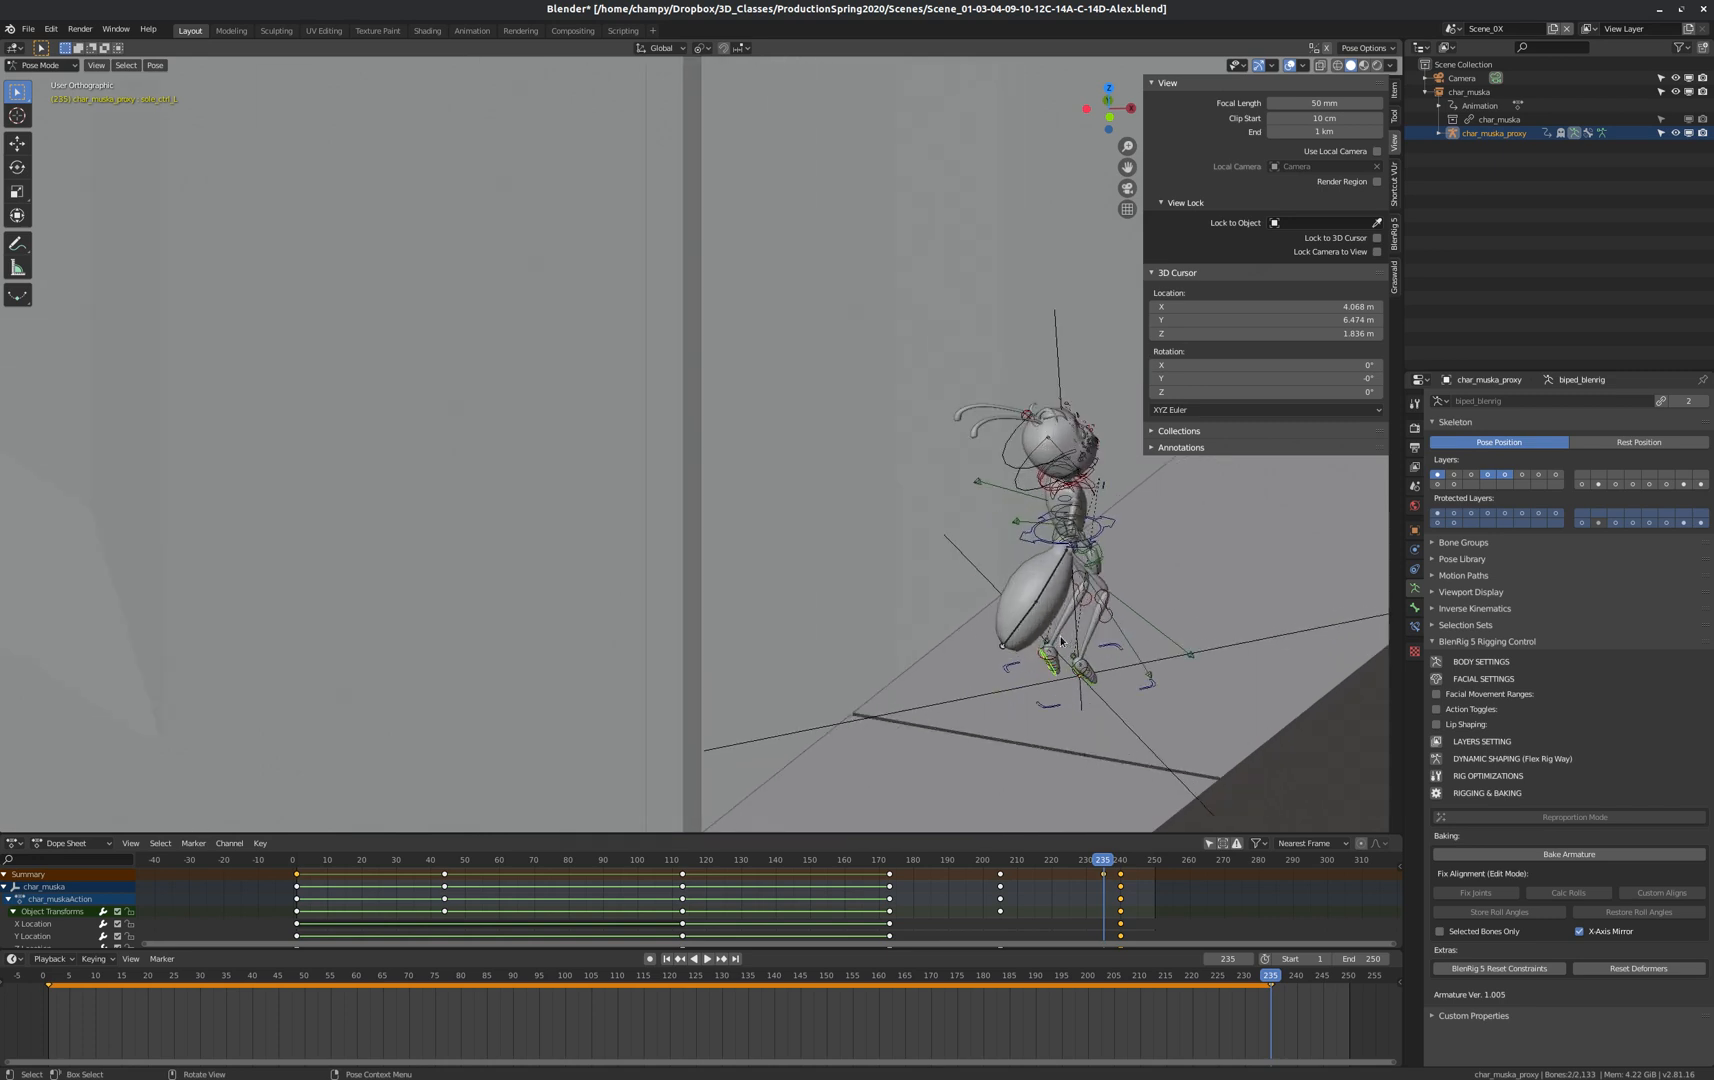
{"action": "scroll", "coordinate": [1115, 630], "scroll_direction": "down", "scroll_amount": 8}
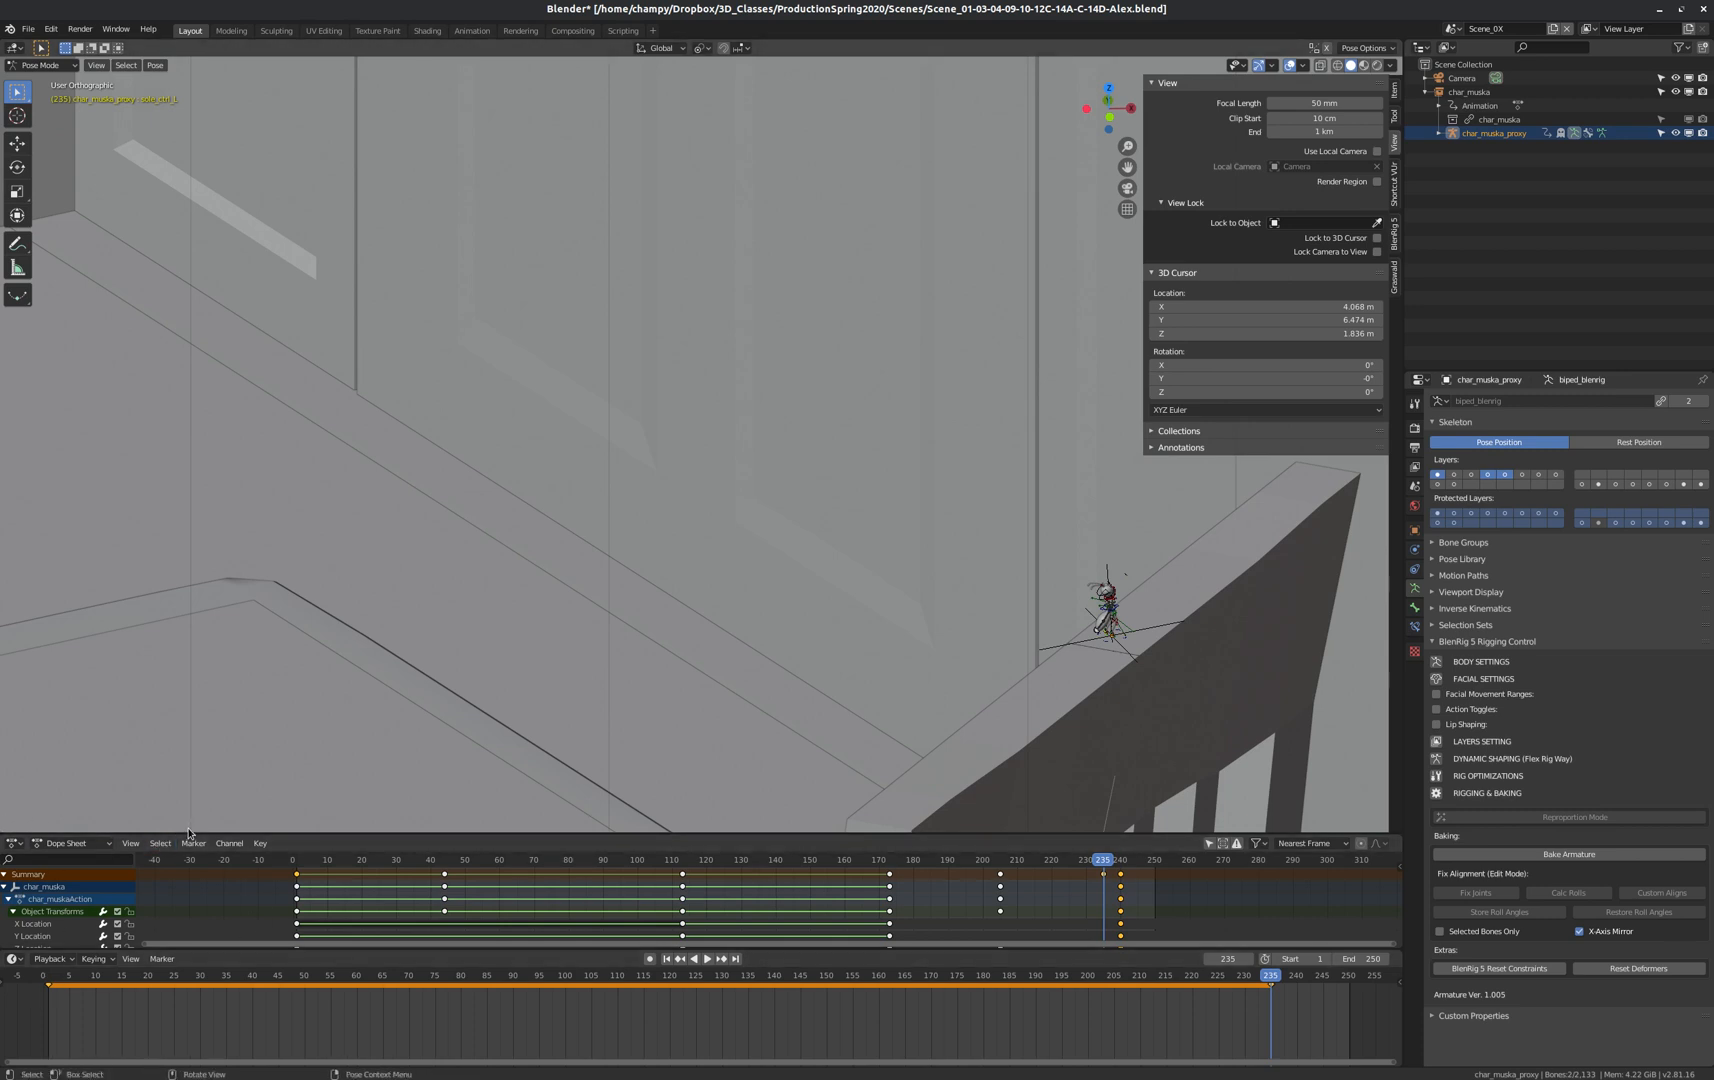
{"action": "left_click_drag", "start_coordinate": [187, 834], "coordinate": [85, 664]}
{"action": "left_click", "coordinate": [85, 668]}
{"action": "left_click", "coordinate": [15, 667]}
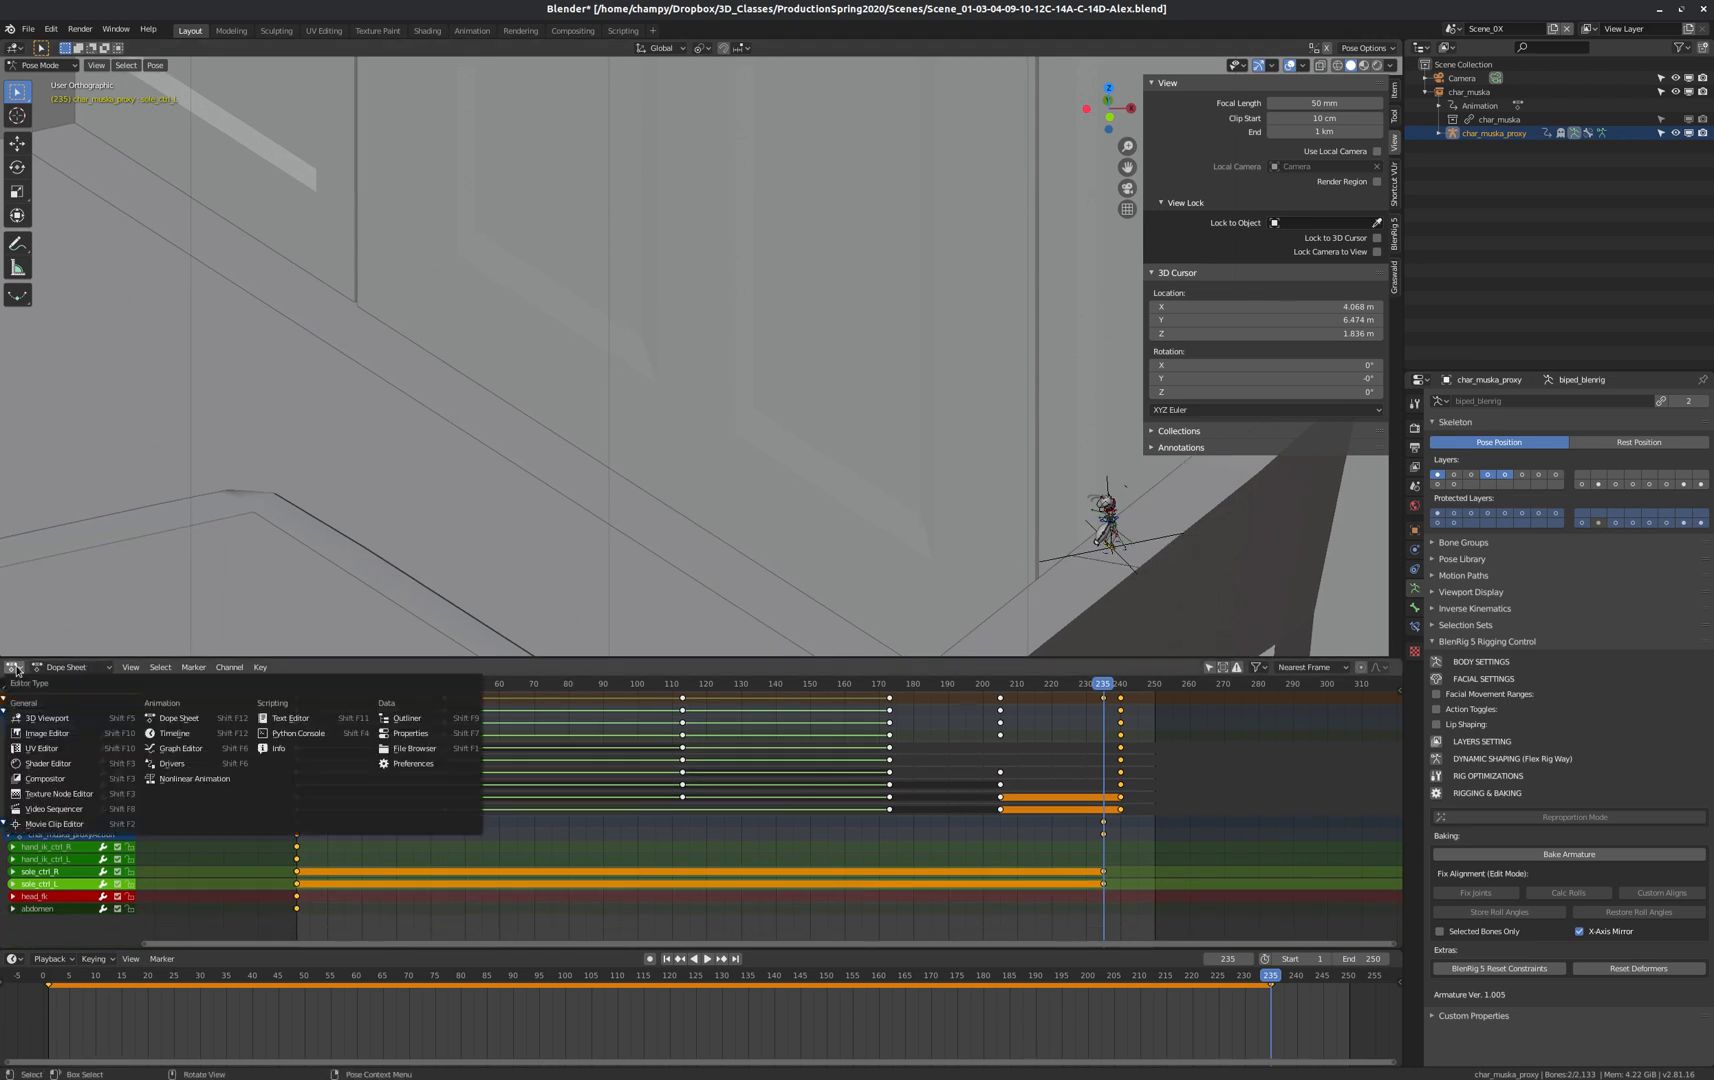
{"action": "left_click", "coordinate": [183, 748]}
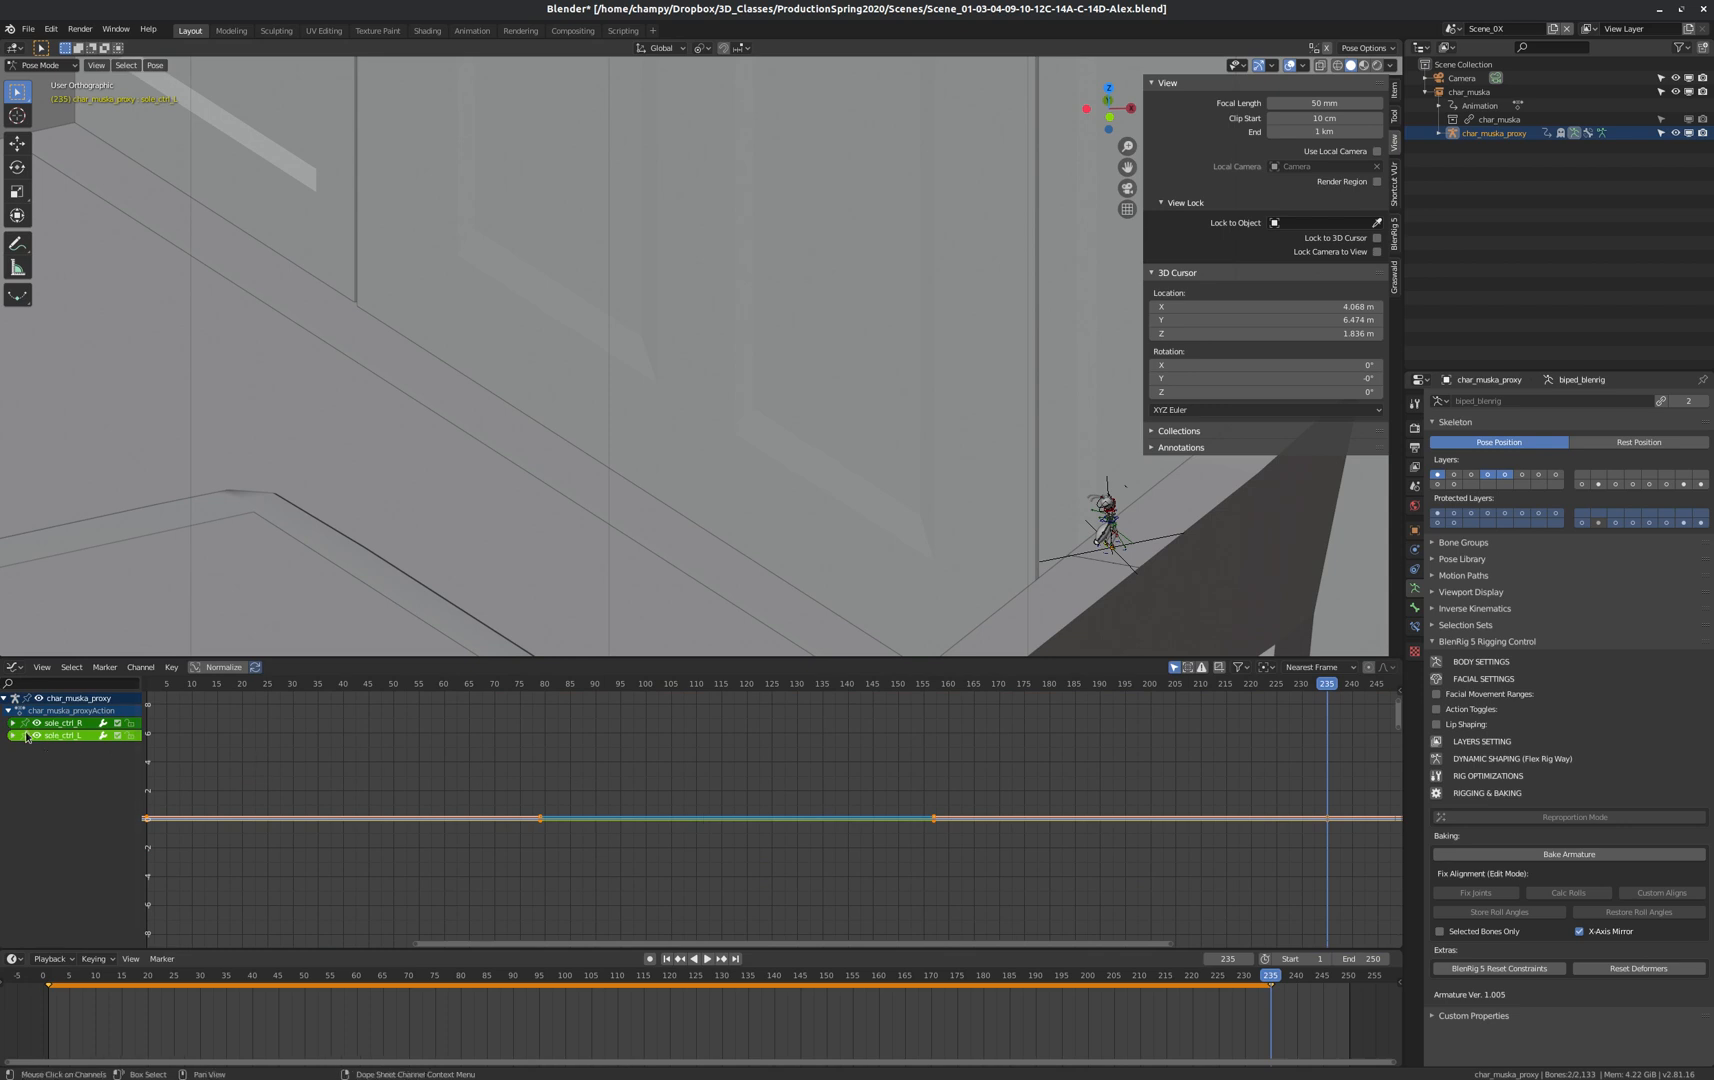
Expand the sole_ctrl_R and sole_ctrl_L channels and isolate the Z Location curve of sole_ctrl_R.
{"action": "left_click", "coordinate": [12, 723]}
{"action": "left_click", "coordinate": [12, 810]}
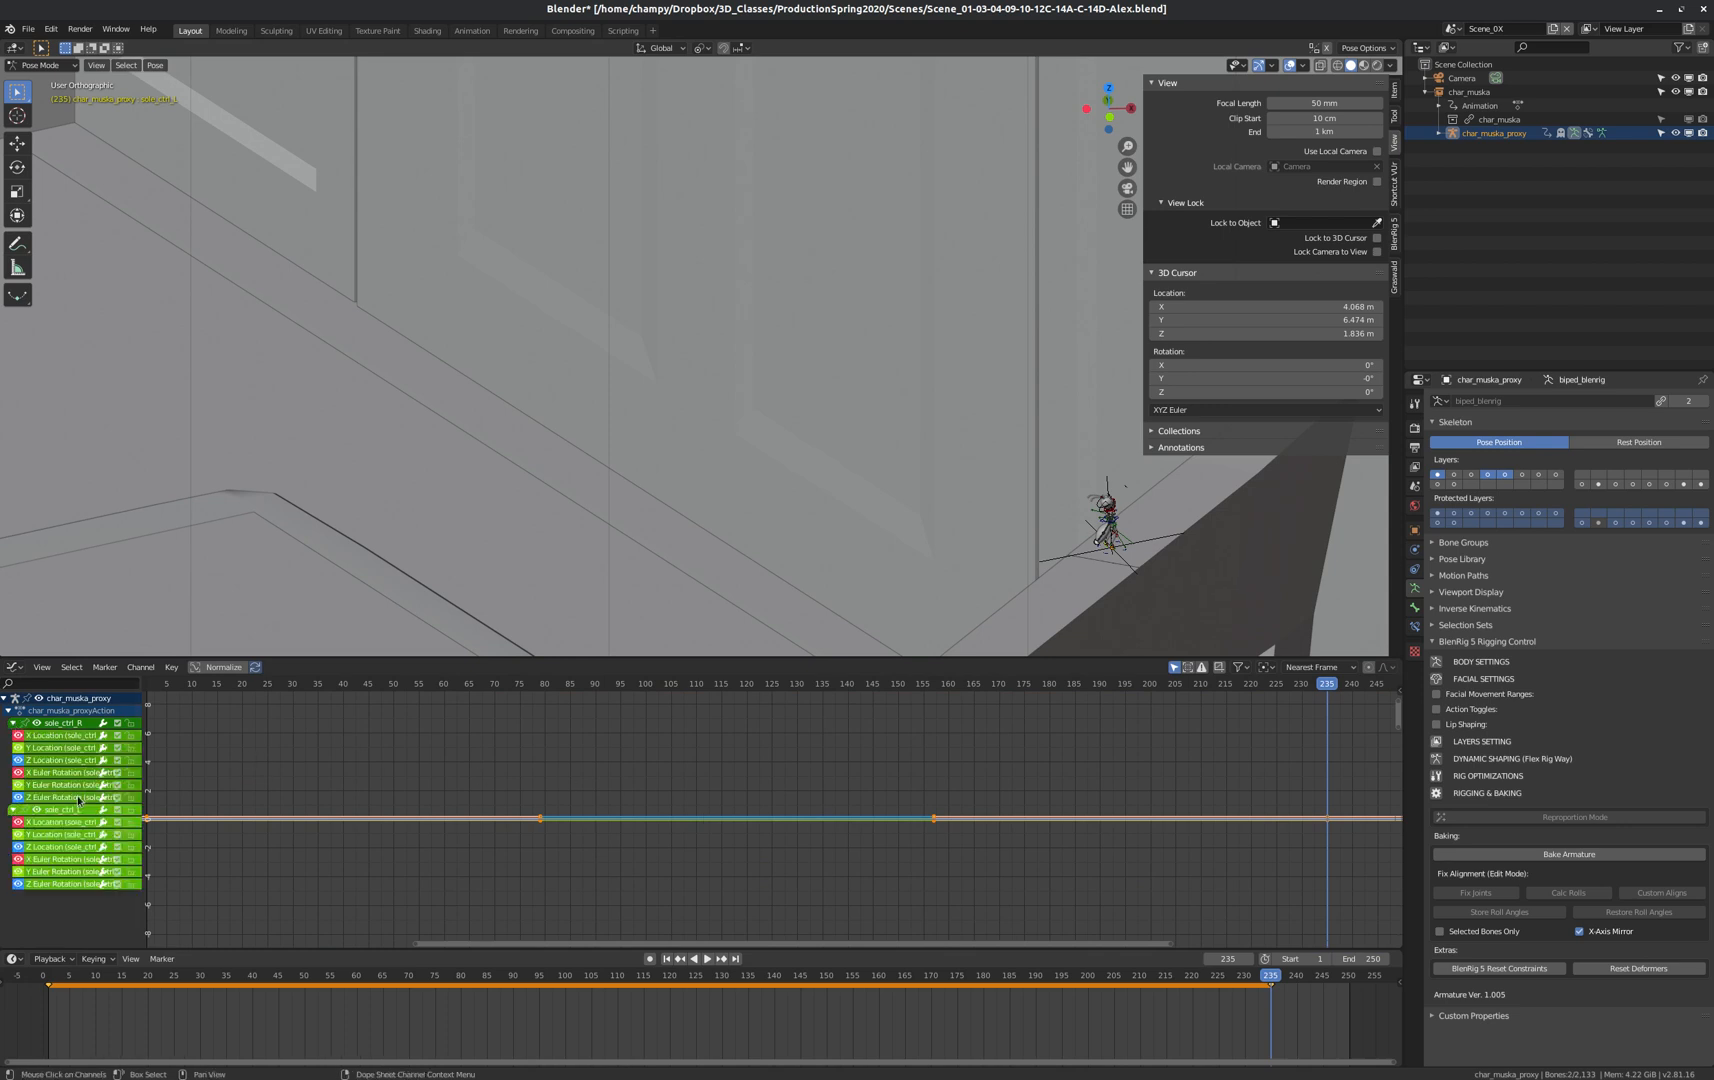
{"action": "left_click", "coordinate": [30, 761]}
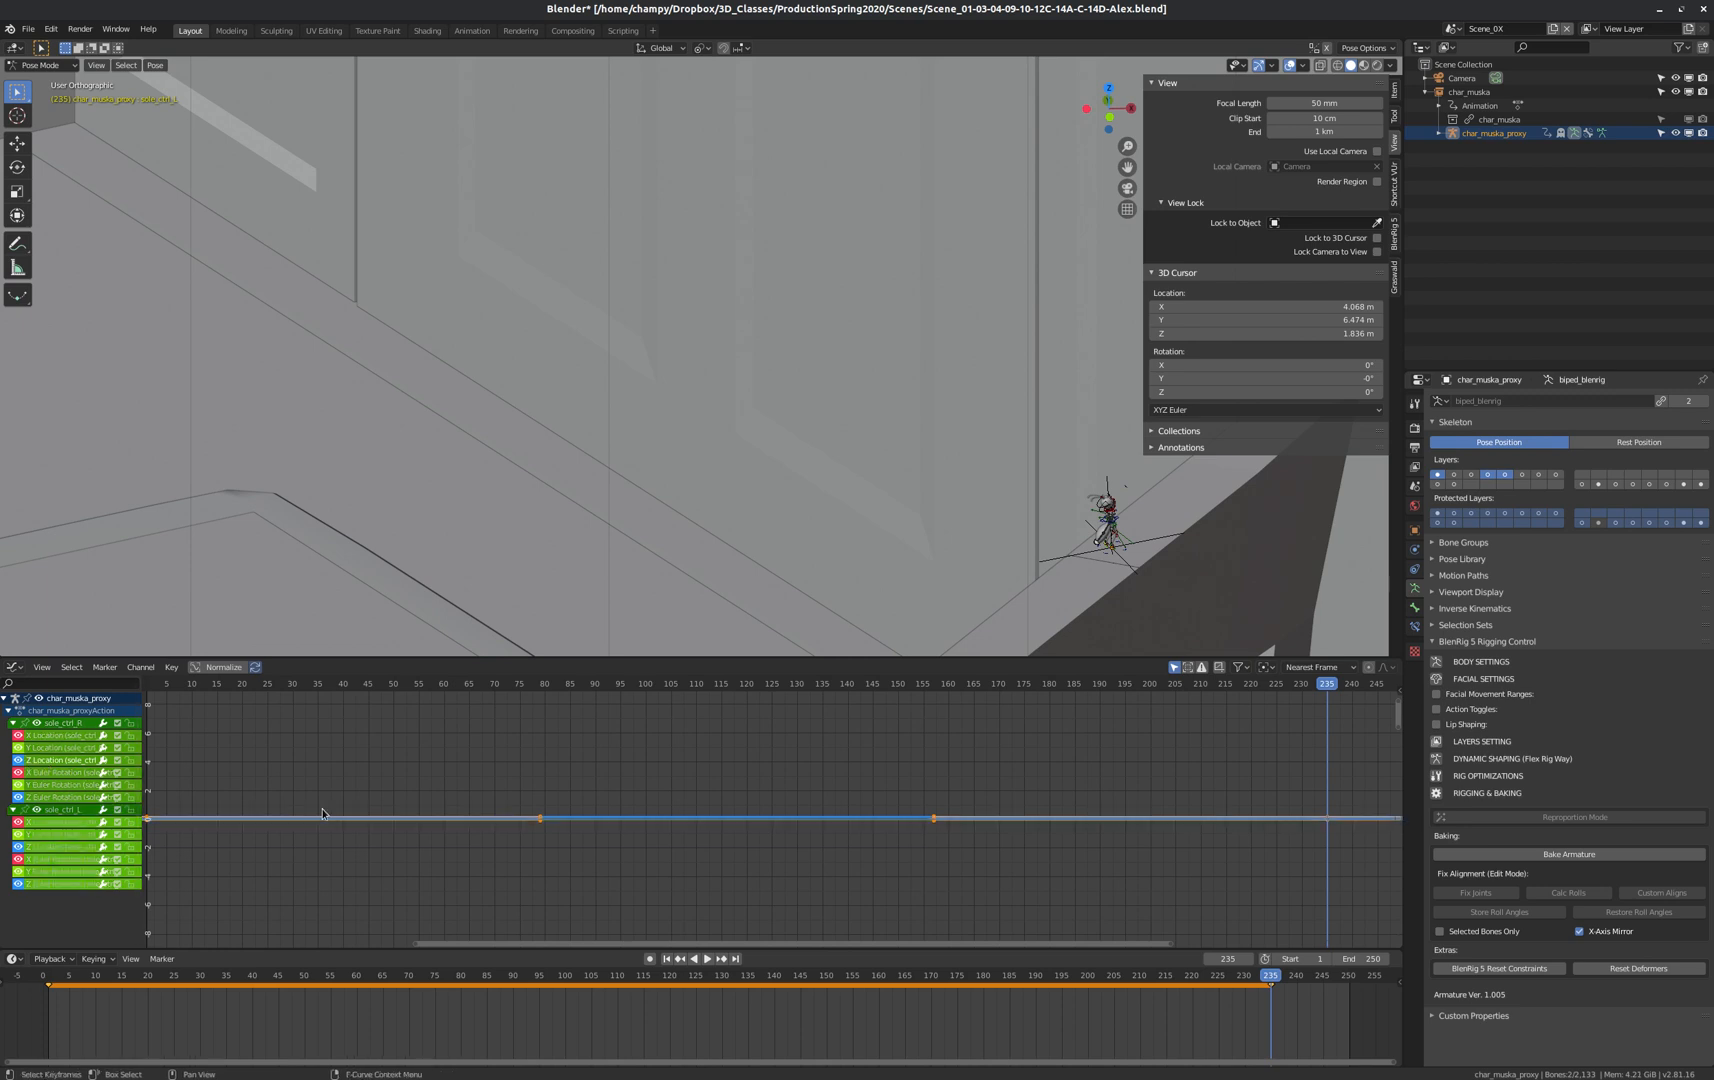
{"action": "key", "text": "Home"}
{"action": "scroll", "coordinate": [563, 790], "scroll_direction": "down", "scroll_amount": 1}
{"action": "scroll", "coordinate": [540, 795], "scroll_direction": "up", "scroll_amount": 2}
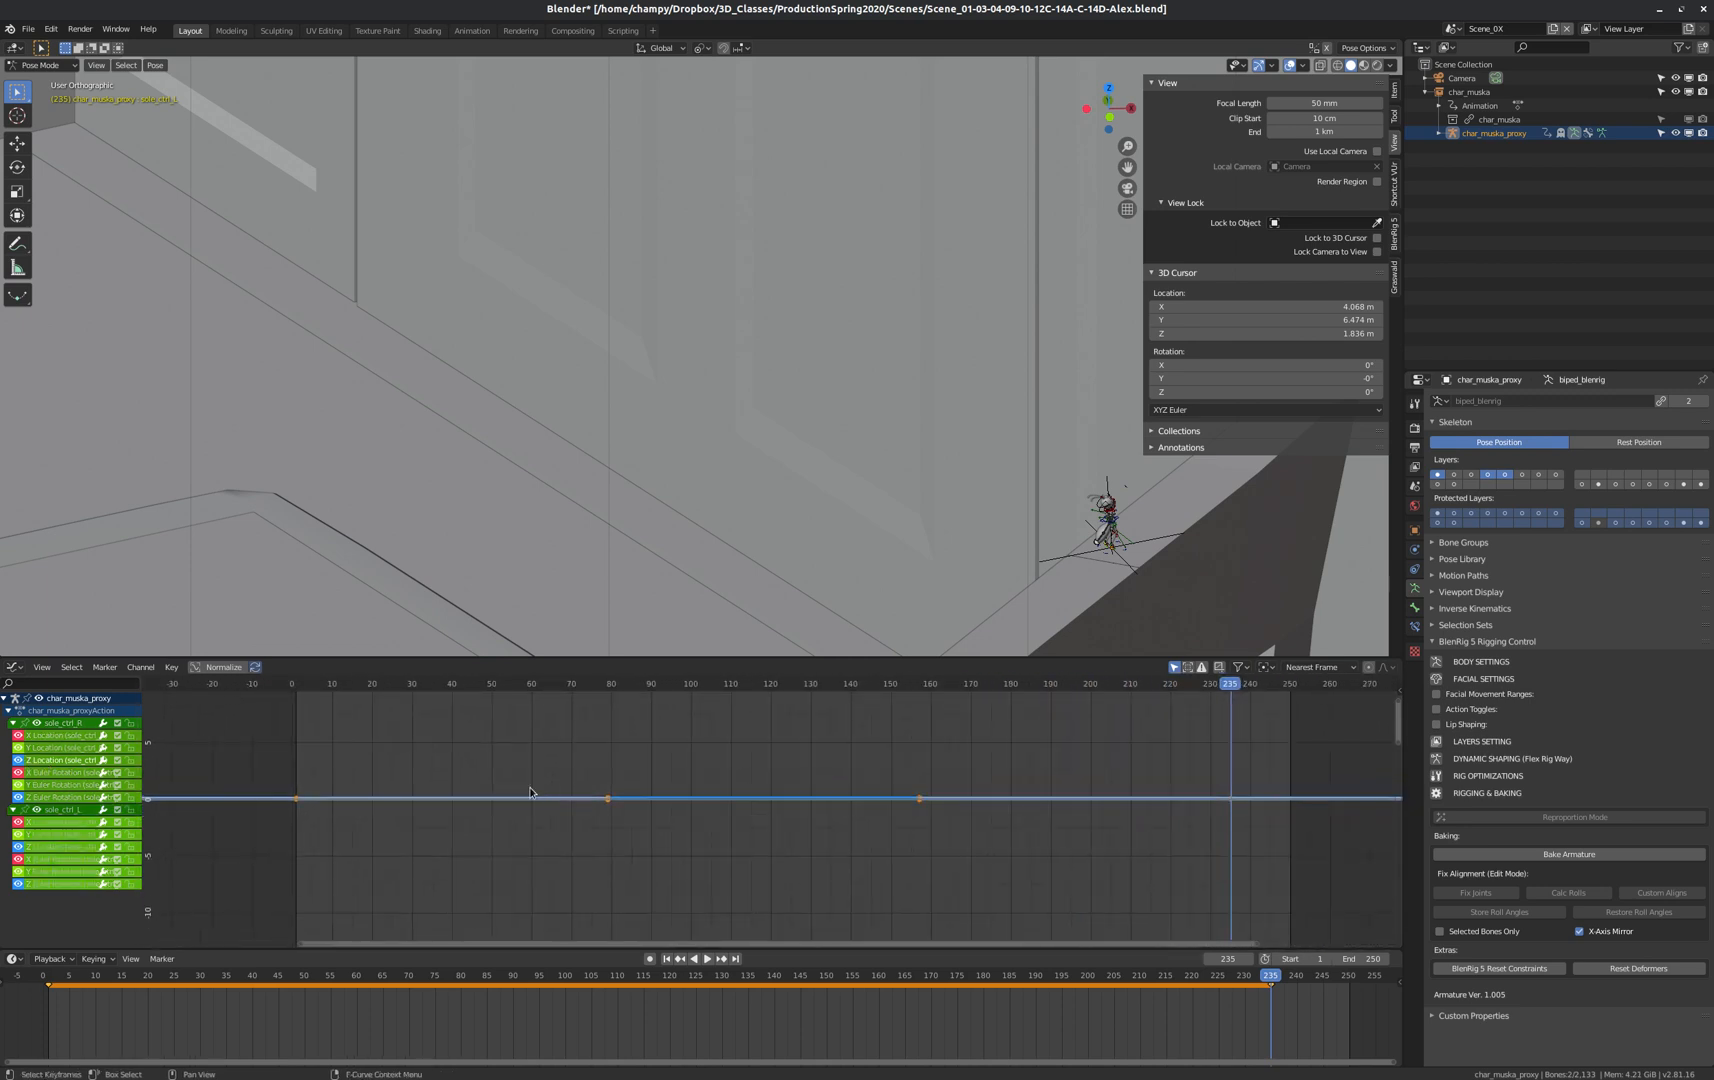
{"action": "scroll", "coordinate": [338, 800], "scroll_direction": "up", "scroll_amount": 15}
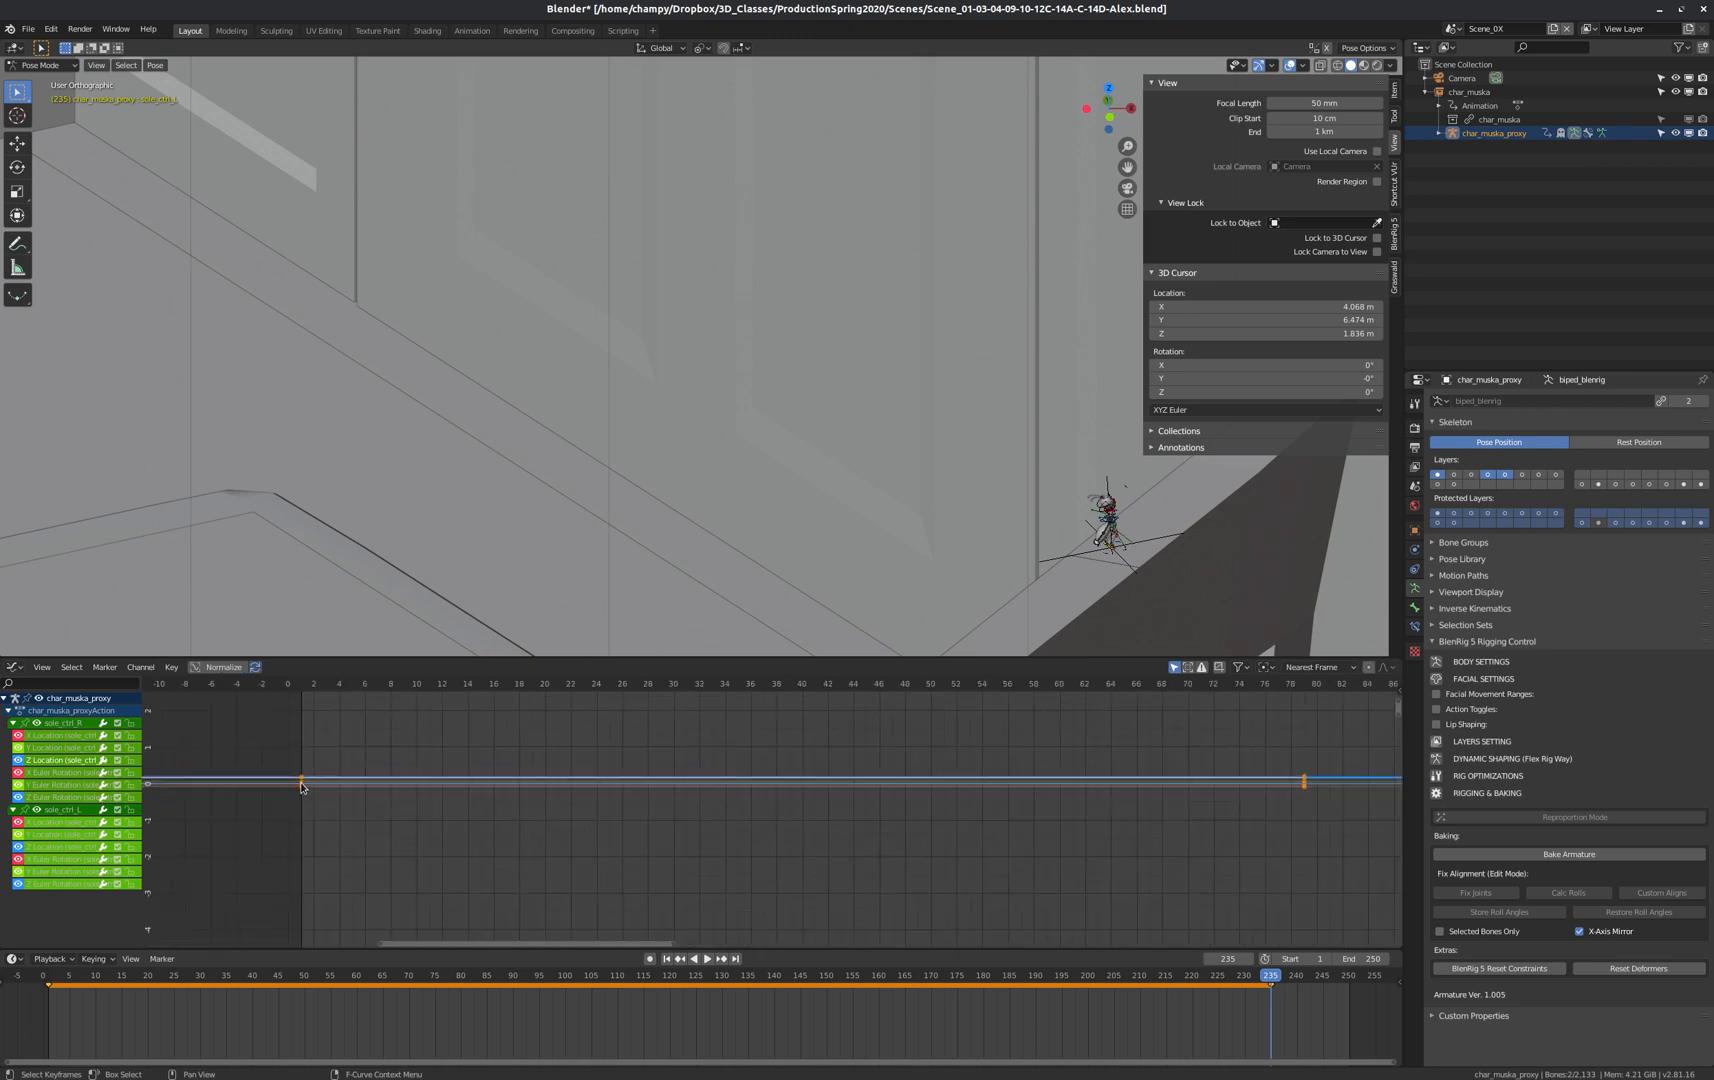
{"action": "left_click", "coordinate": [41, 750]}
{"action": "left_click", "coordinate": [37, 762]}
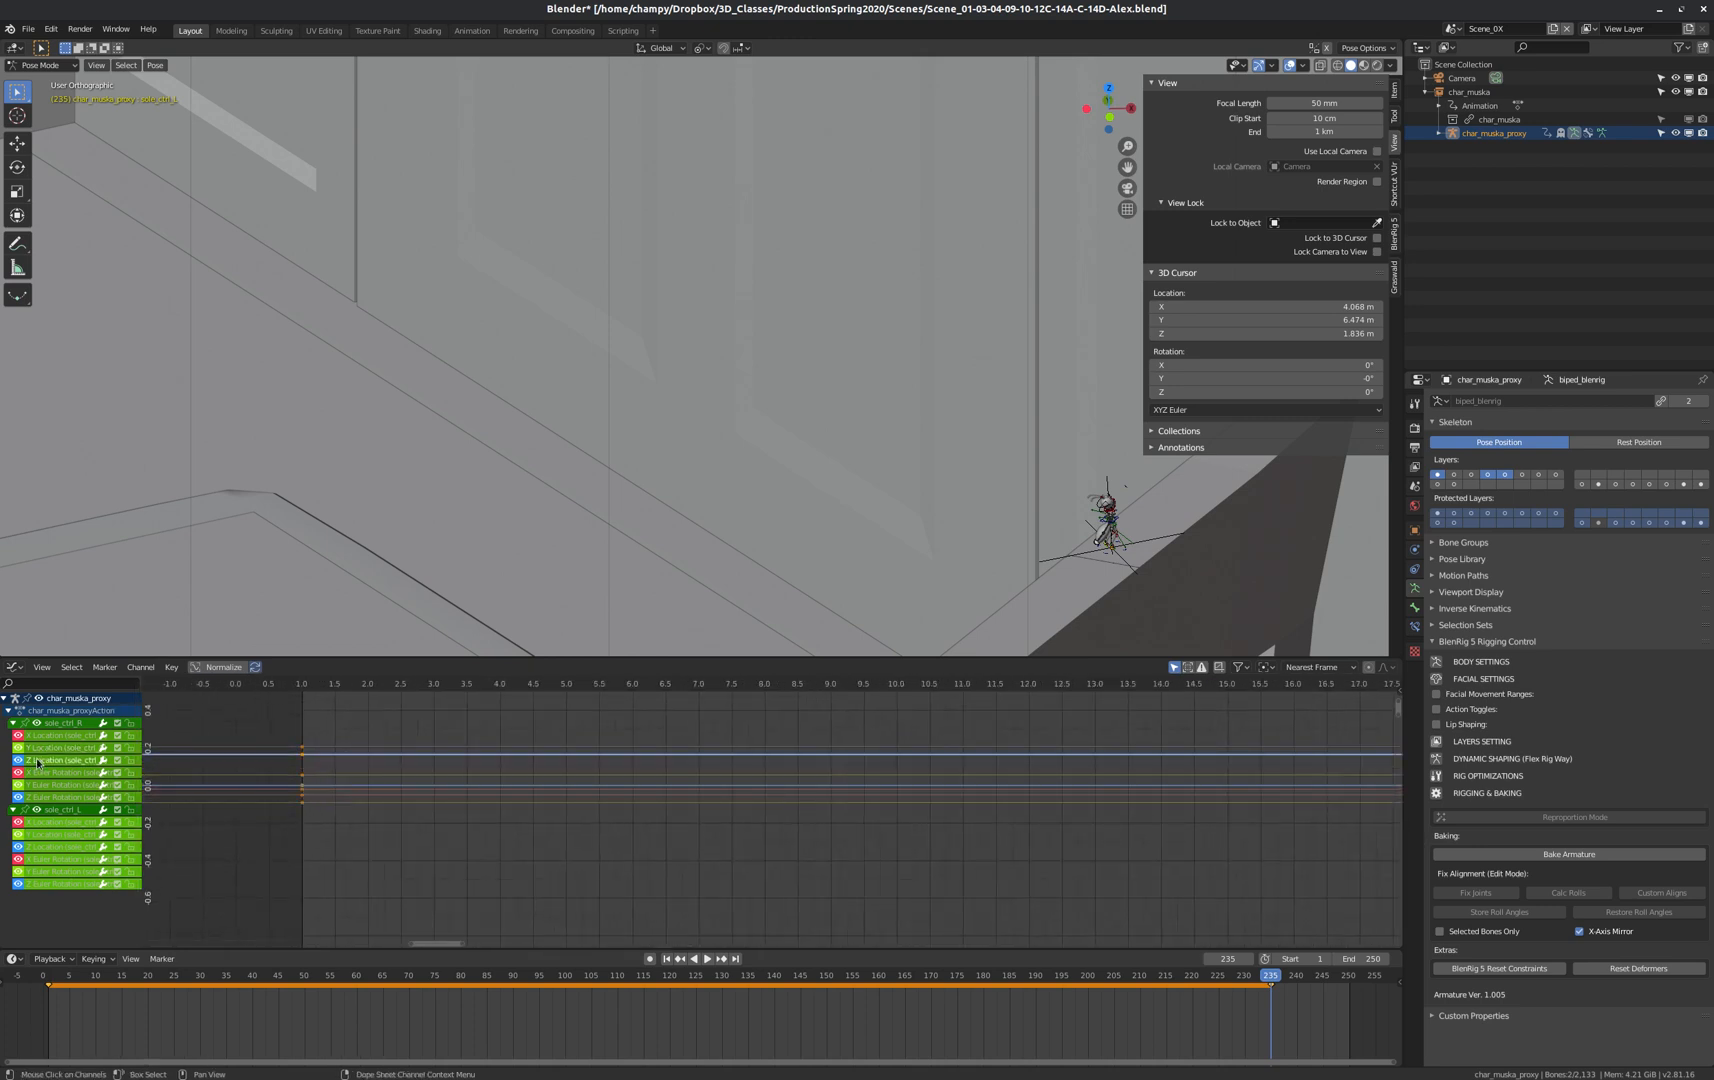
Select the Z Location curve's keyframes of sole_ctrl_R at frames 1 and 235 and add a Noise modifier to that curve.
{"action": "left_click", "coordinate": [302, 755]}
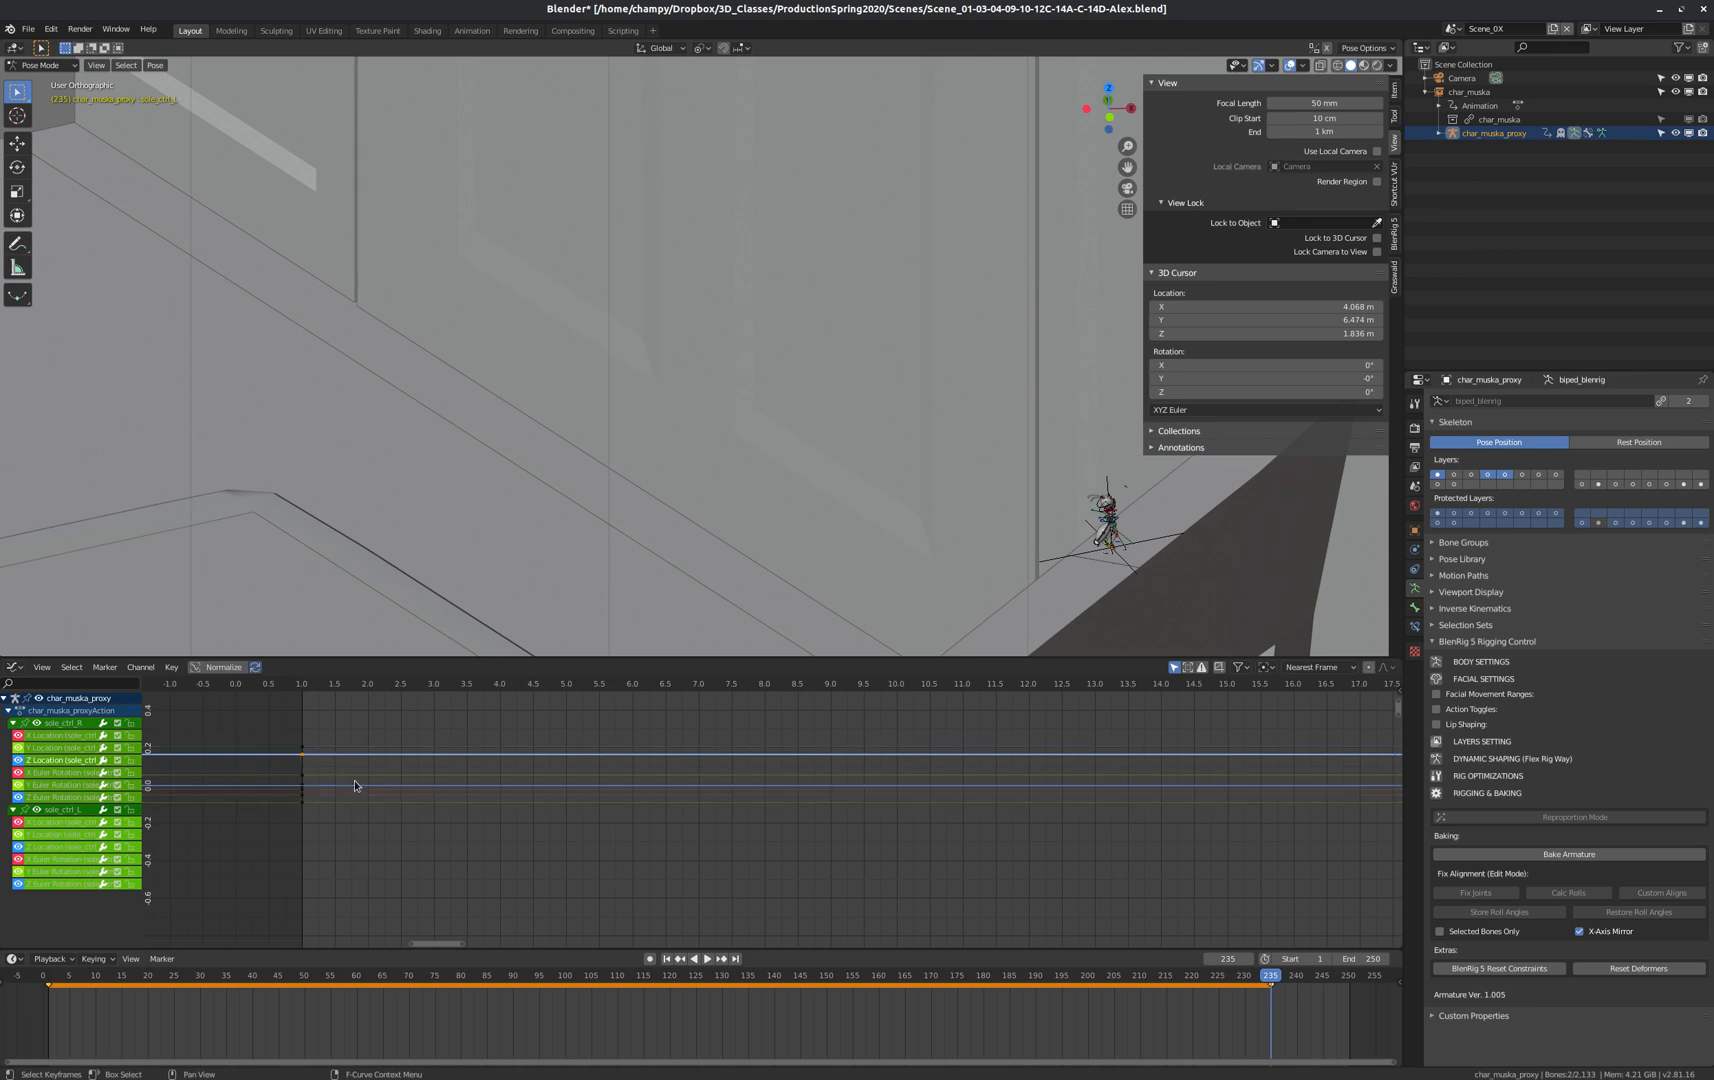
{"action": "scroll", "coordinate": [330, 789], "scroll_direction": "down", "scroll_amount": 20}
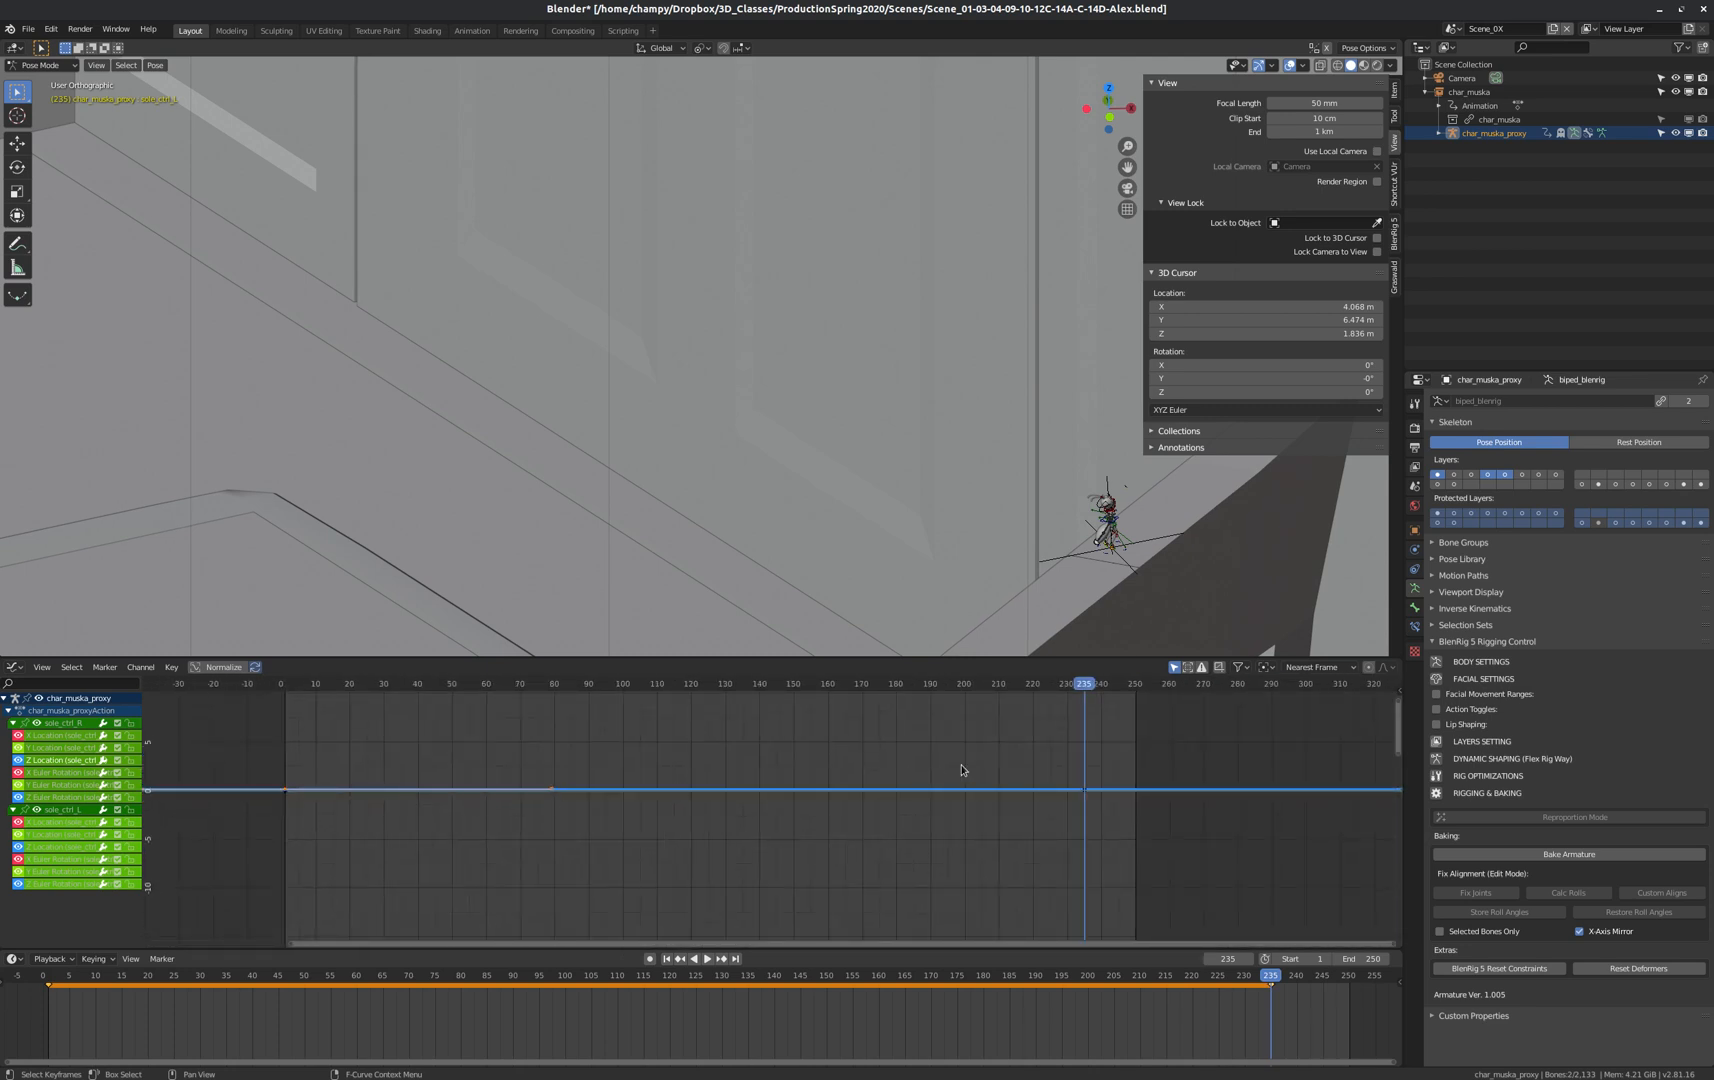
{"action": "scroll", "coordinate": [1090, 792], "scroll_direction": "up", "scroll_amount": 11}
{"action": "scroll", "coordinate": [1080, 790], "scroll_direction": "up", "scroll_amount": 15}
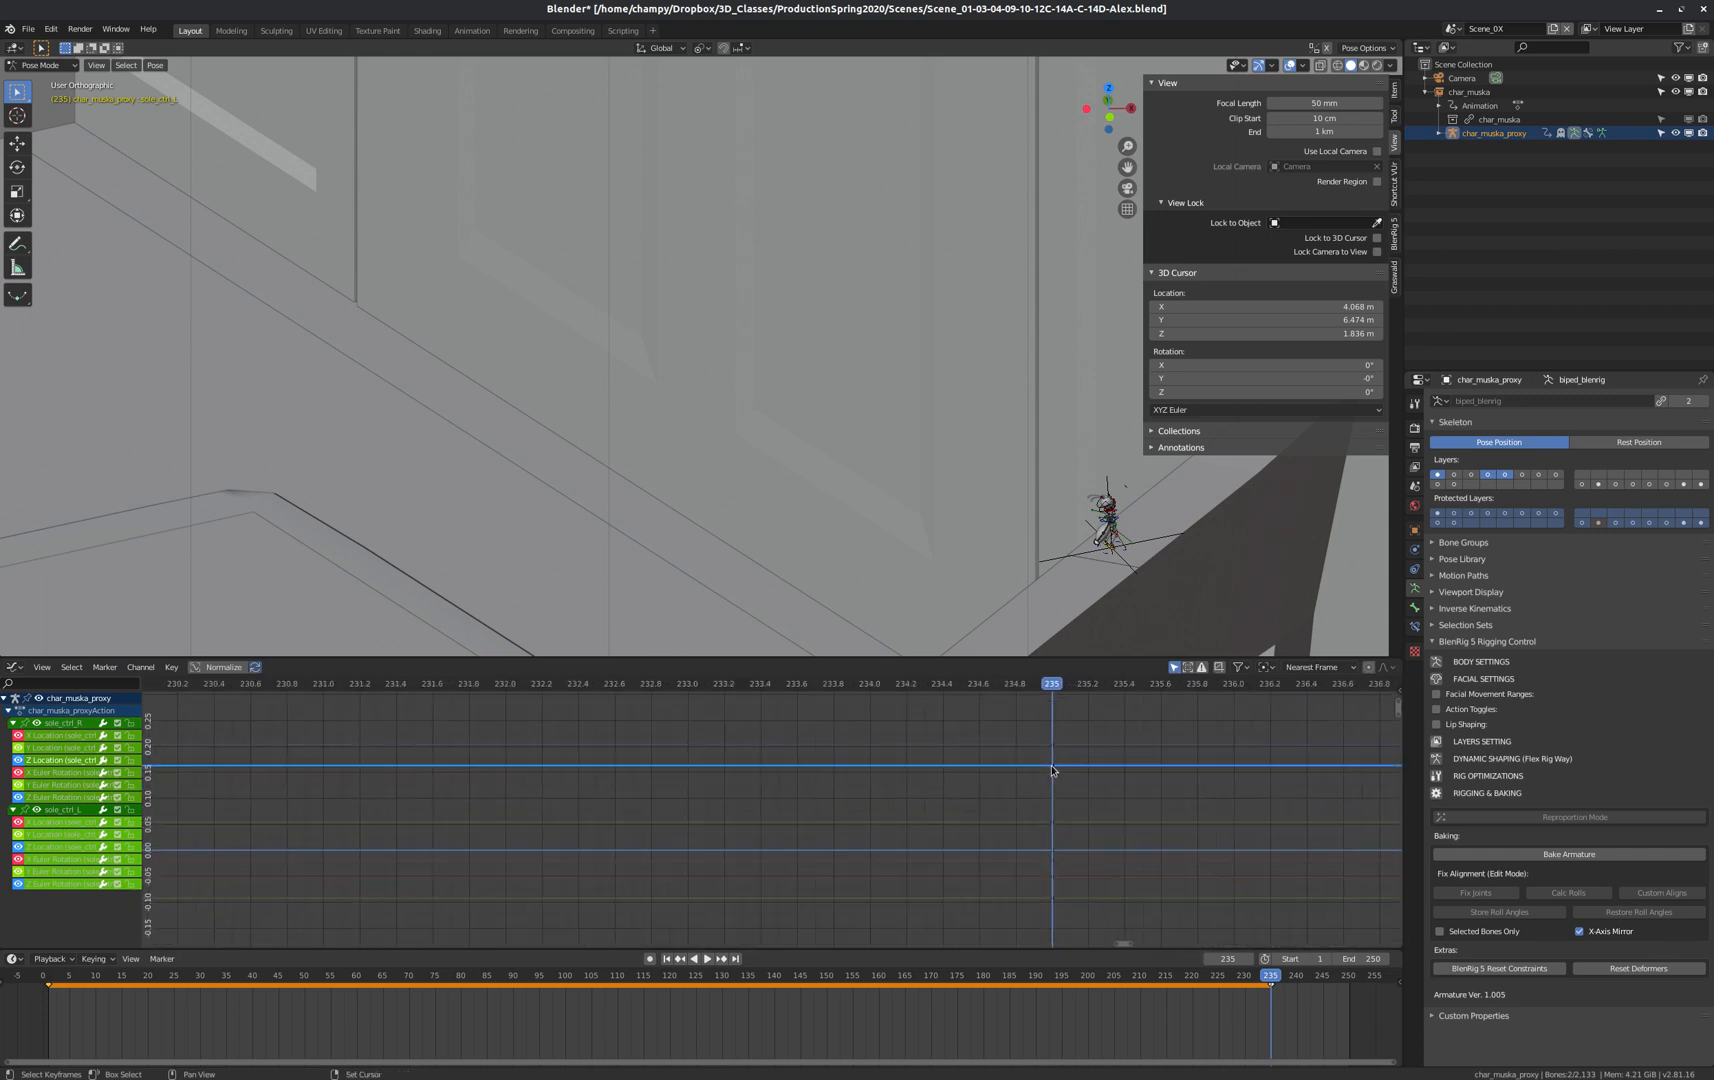
{"action": "left_click", "coordinate": [1051, 766]}
{"action": "scroll", "coordinate": [1060, 788], "scroll_direction": "down", "scroll_amount": 16}
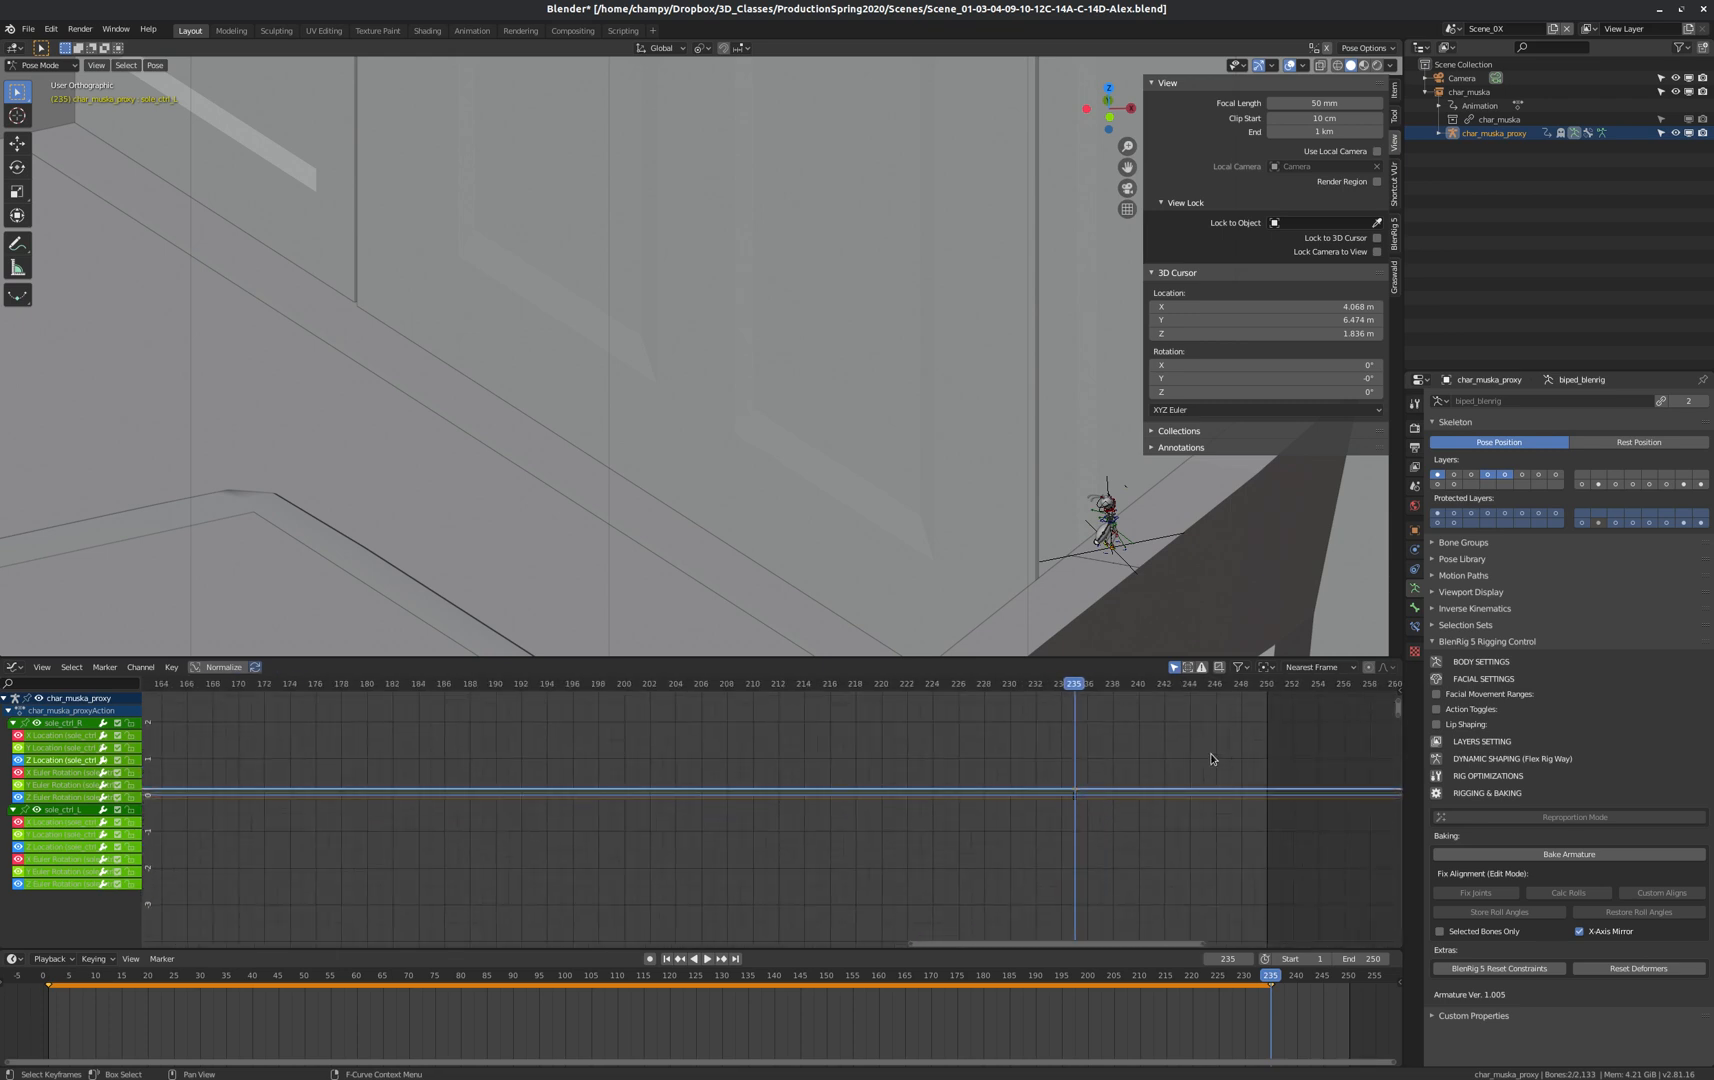
{"action": "left_click", "coordinate": [1399, 691]}
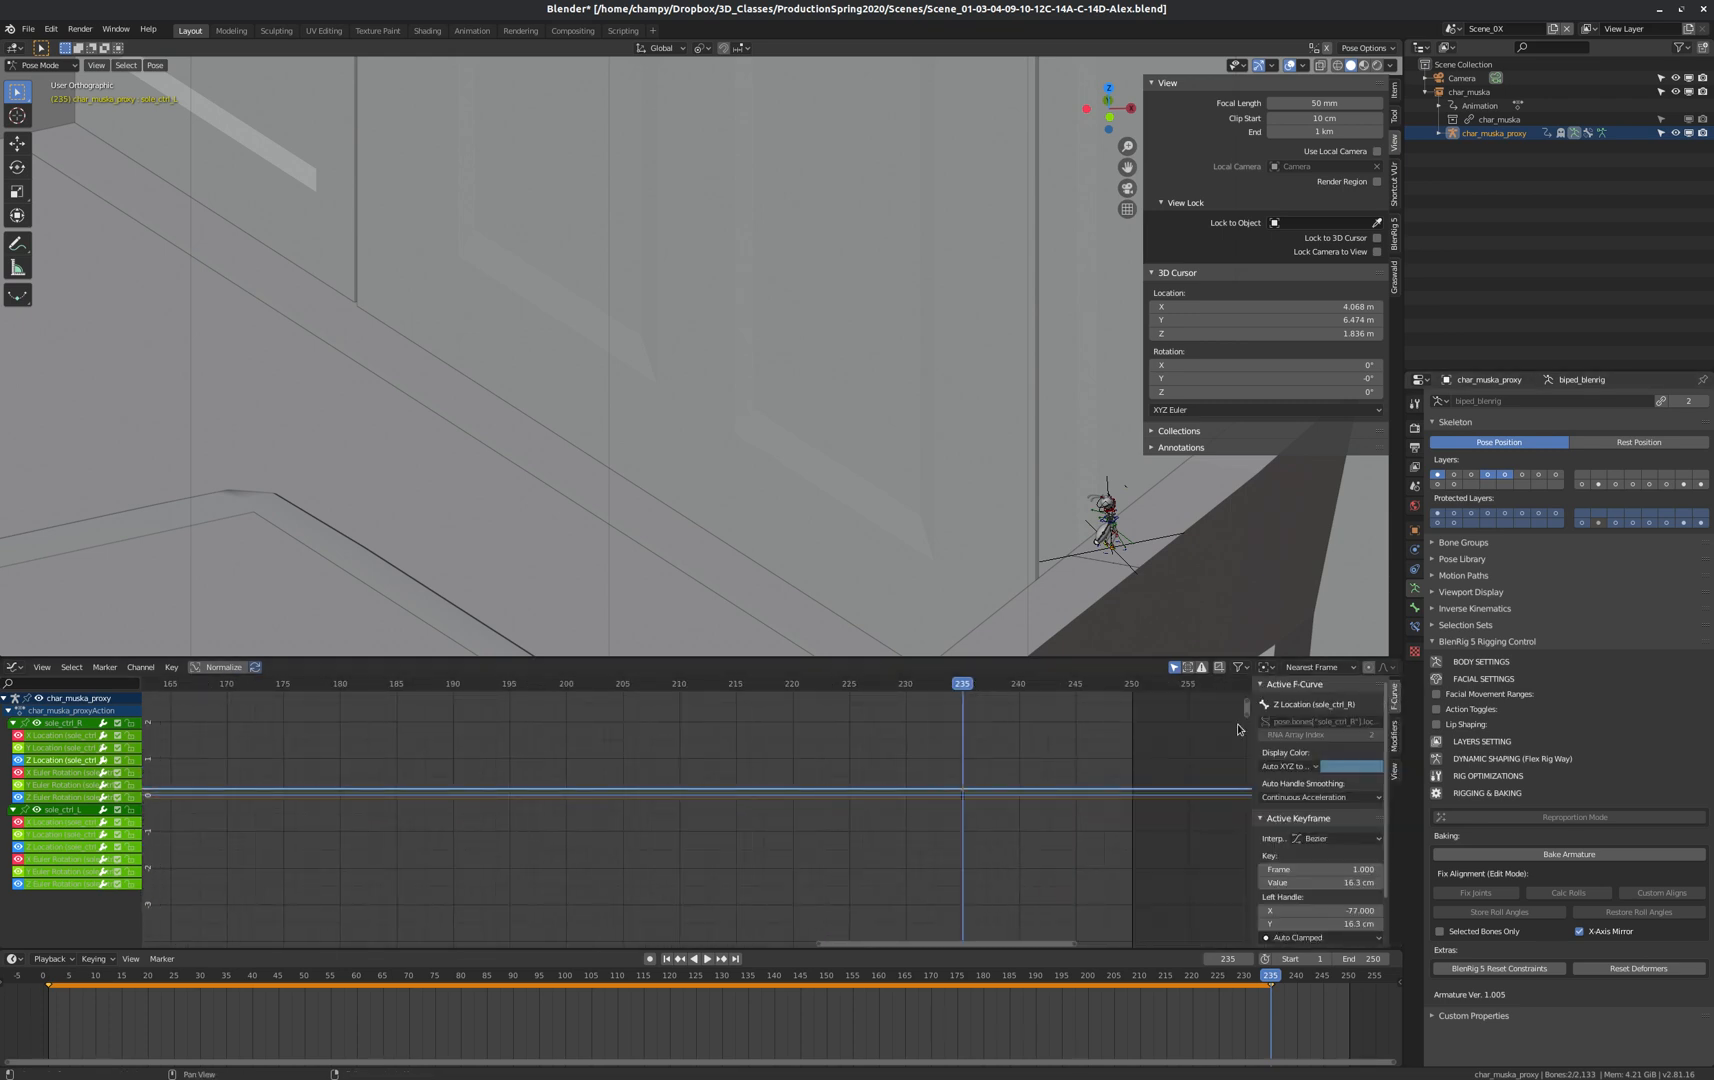
{"action": "left_click", "coordinate": [1396, 736]}
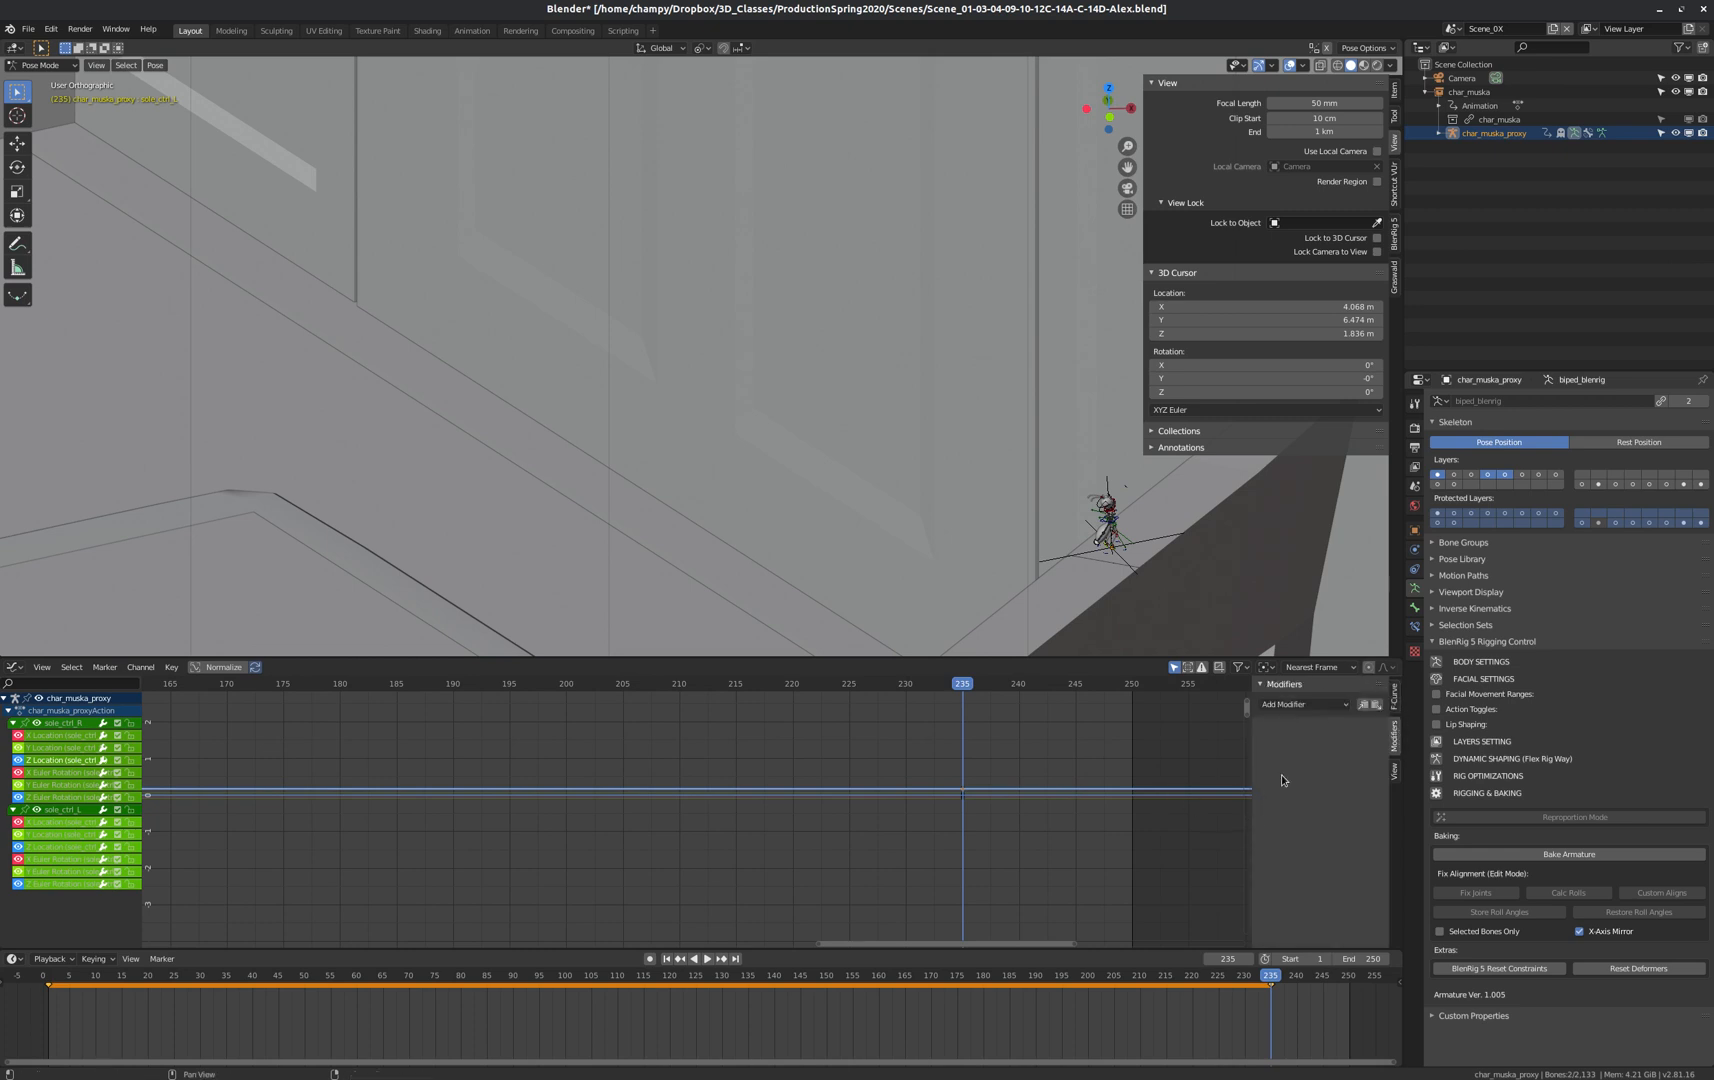
{"action": "left_click", "coordinate": [1342, 705]}
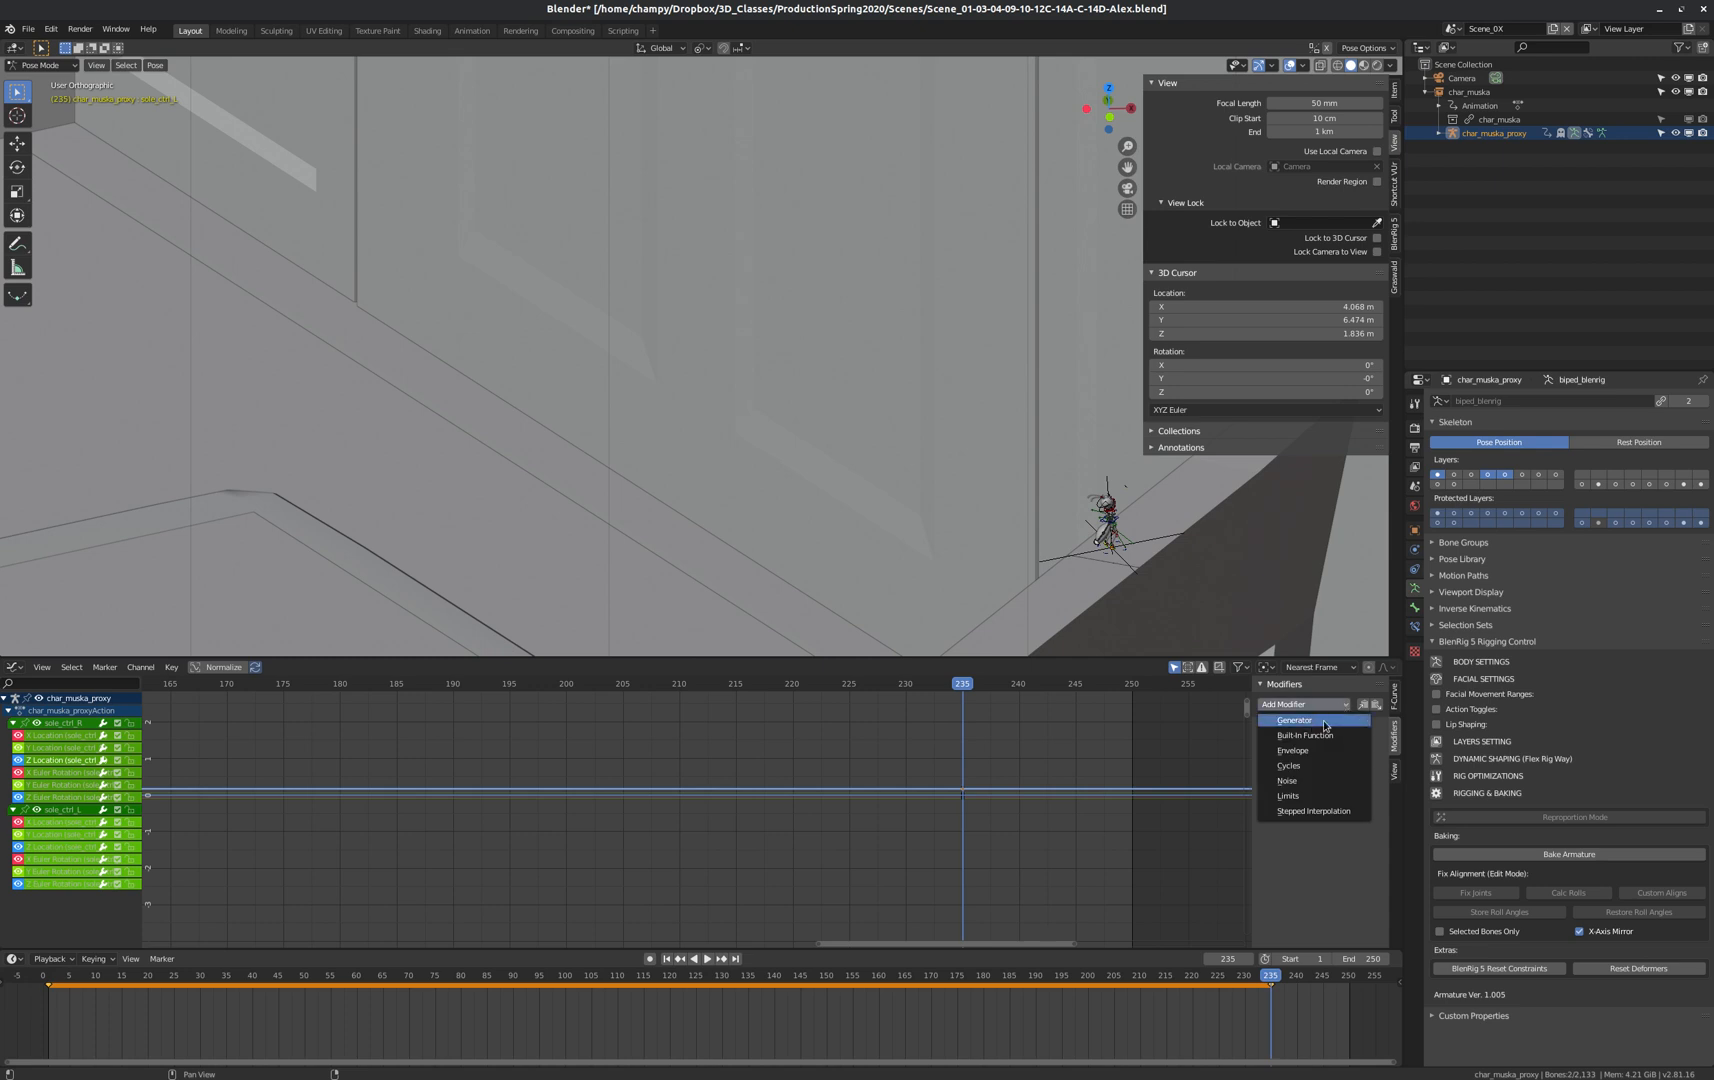
{"action": "left_click", "coordinate": [1290, 780]}
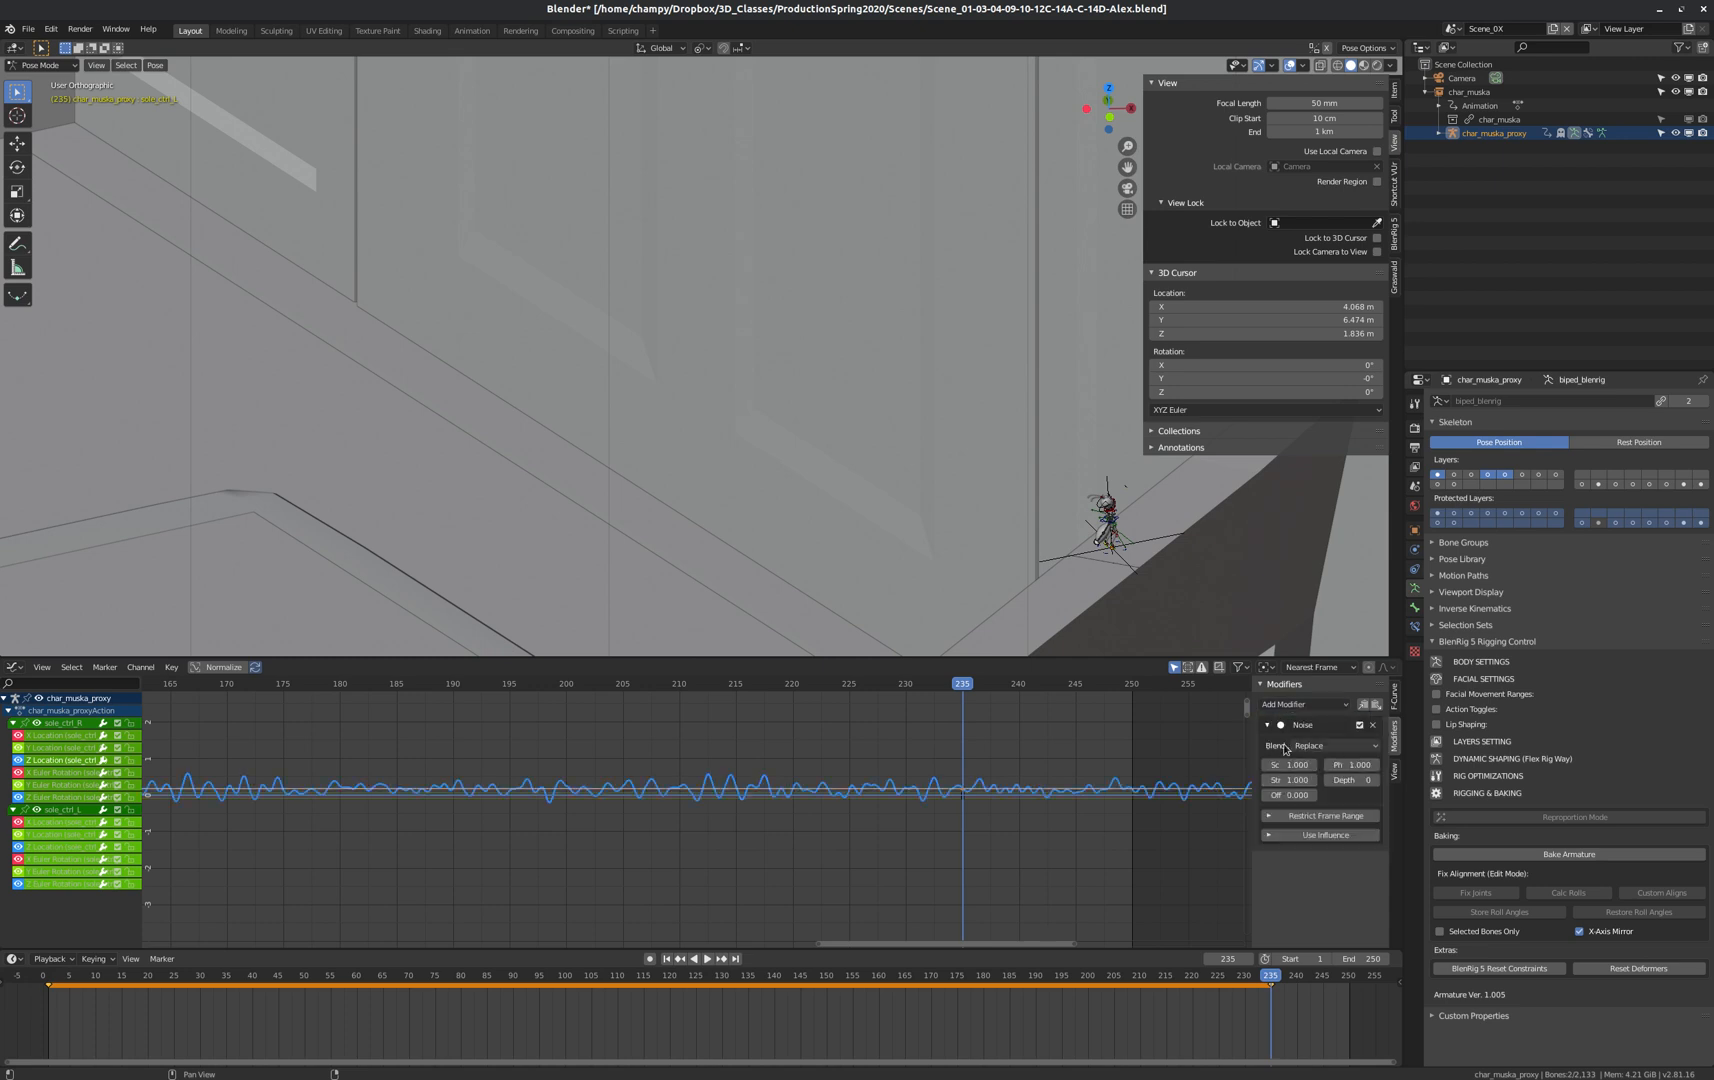
Find the ant character in the viewport, scrub back to frame 214 and examine its flying pose.
{"action": "scroll", "coordinate": [742, 803], "scroll_direction": "up", "scroll_amount": 3}
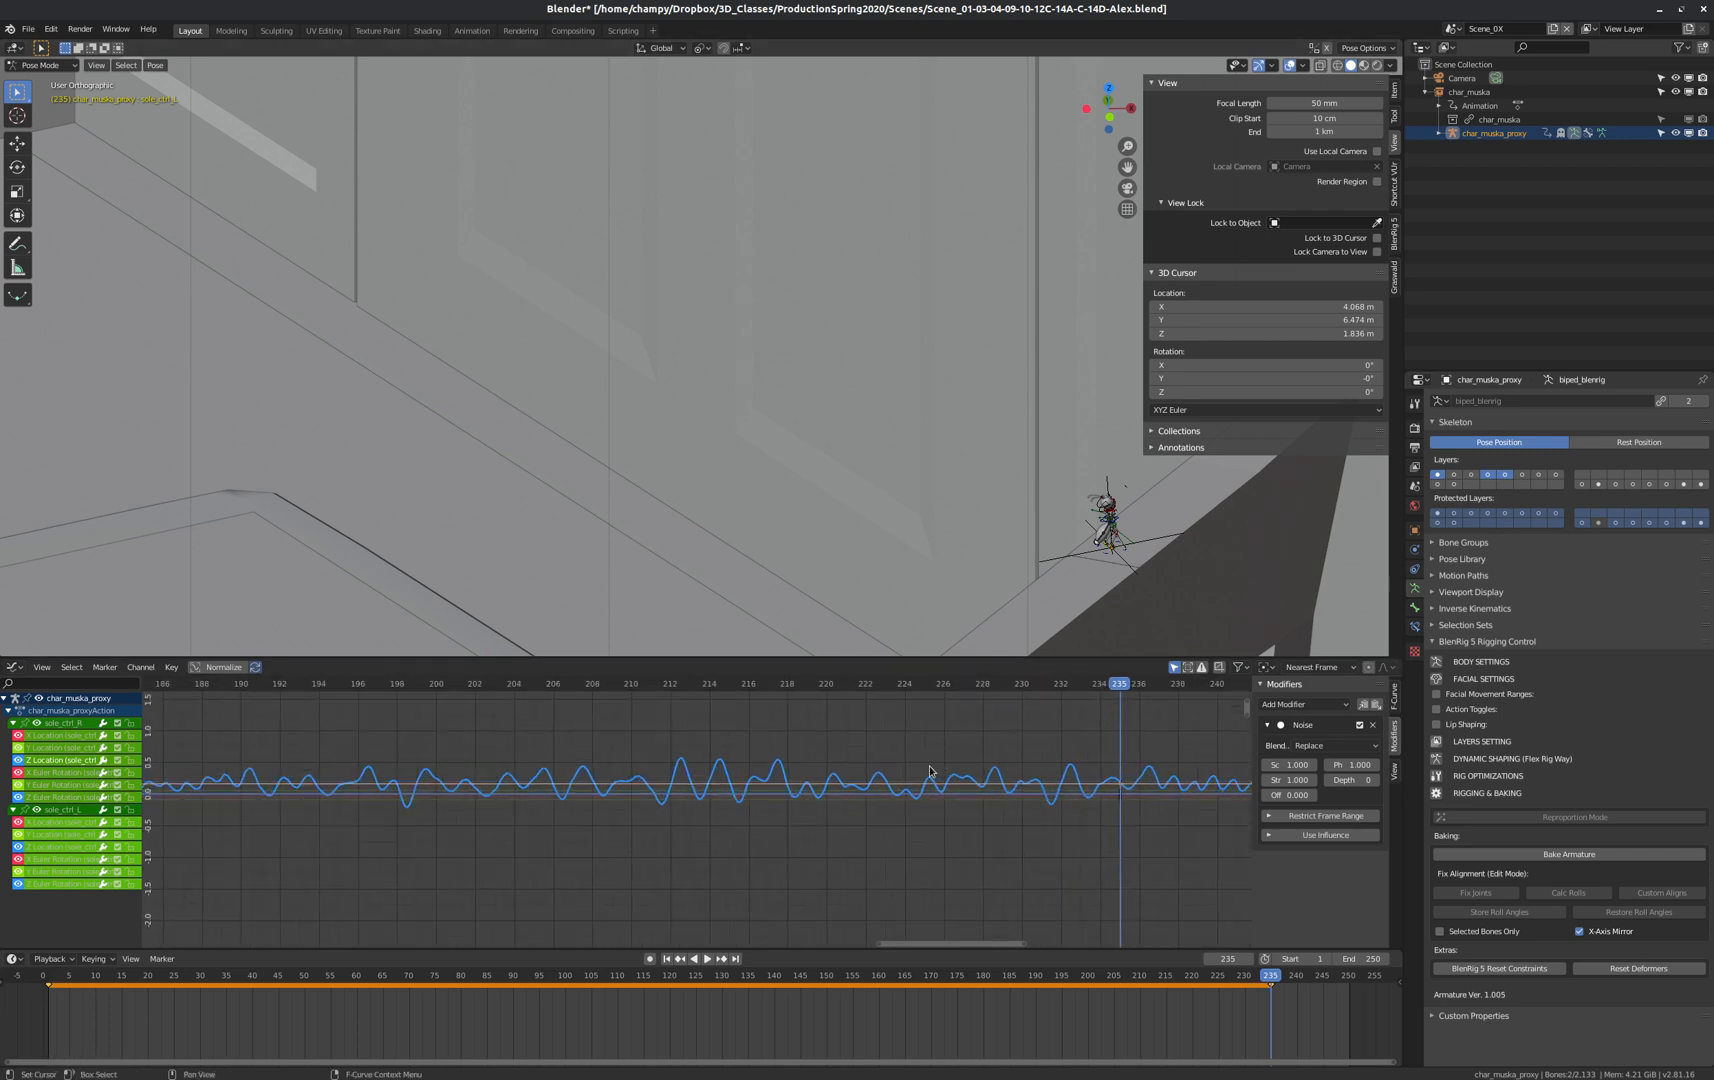
{"action": "scroll", "coordinate": [1050, 465], "scroll_direction": "up", "scroll_amount": 5}
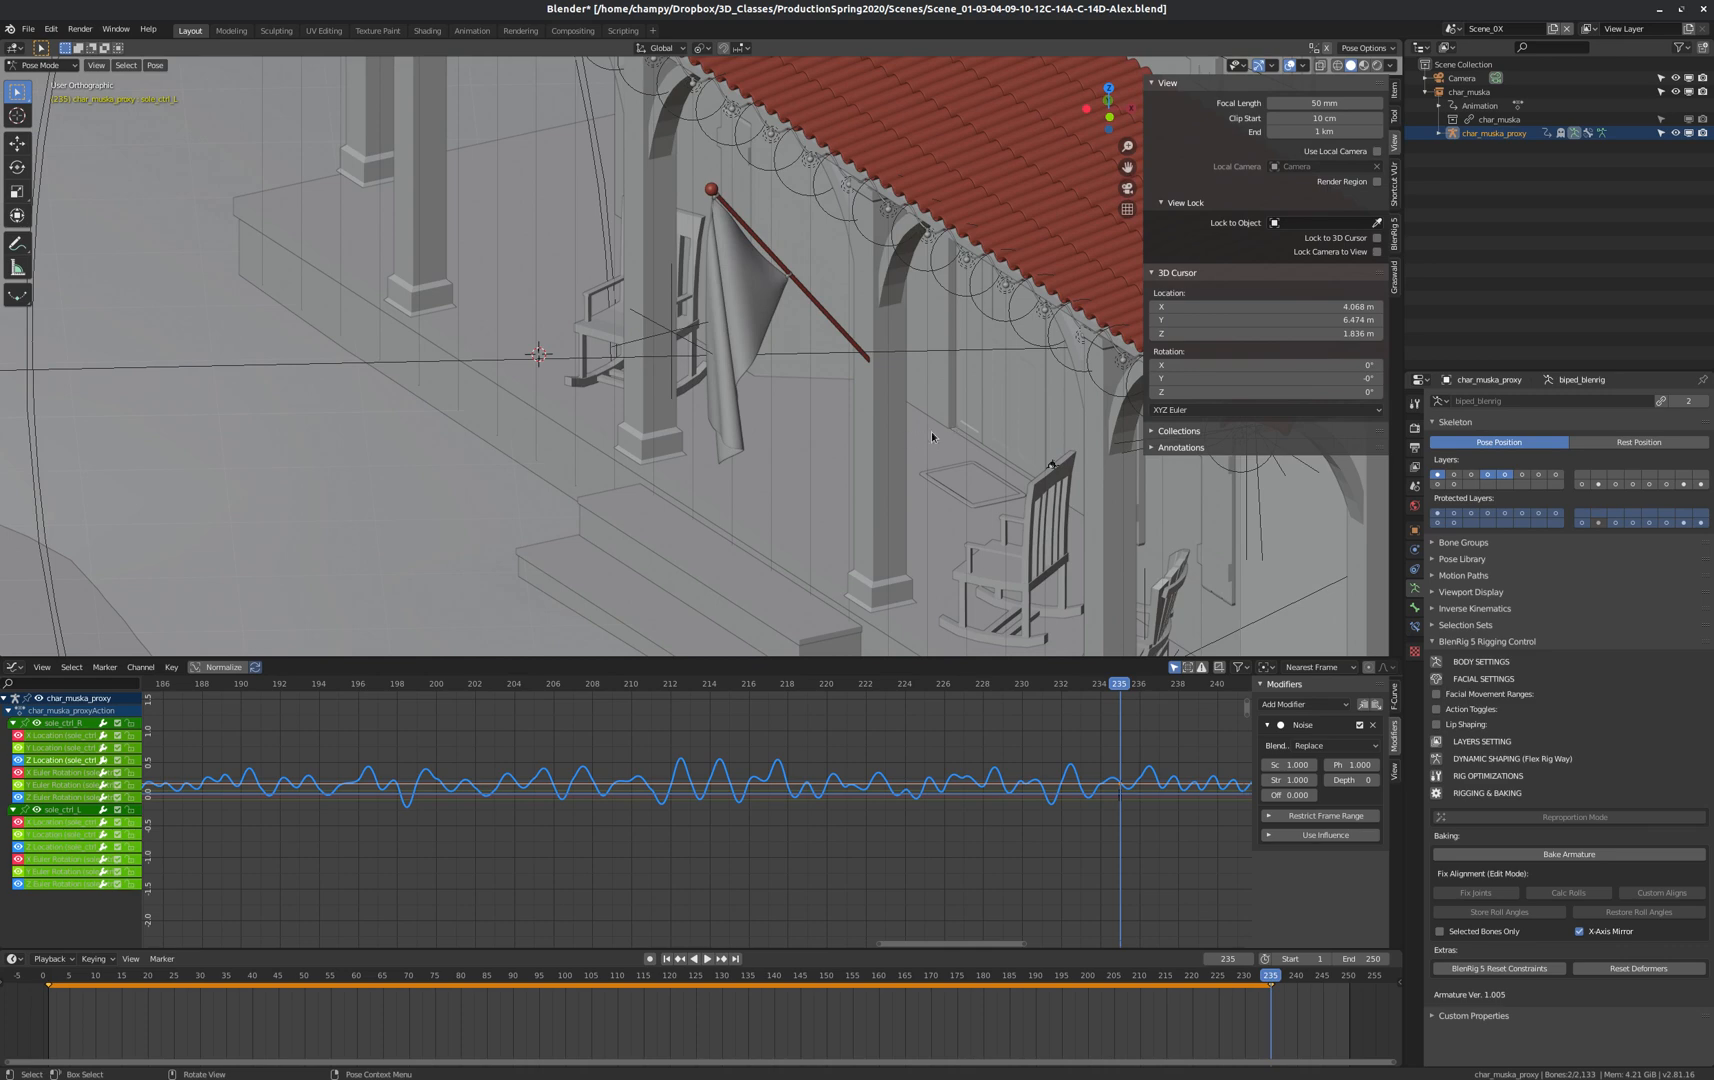
{"action": "middle_click_drag", "start_coordinate": [931, 431], "coordinate": [857, 455]}
{"action": "scroll", "coordinate": [716, 461], "scroll_direction": "up", "scroll_amount": 4}
{"action": "scroll", "coordinate": [857, 455], "scroll_direction": "down", "scroll_amount": 1}
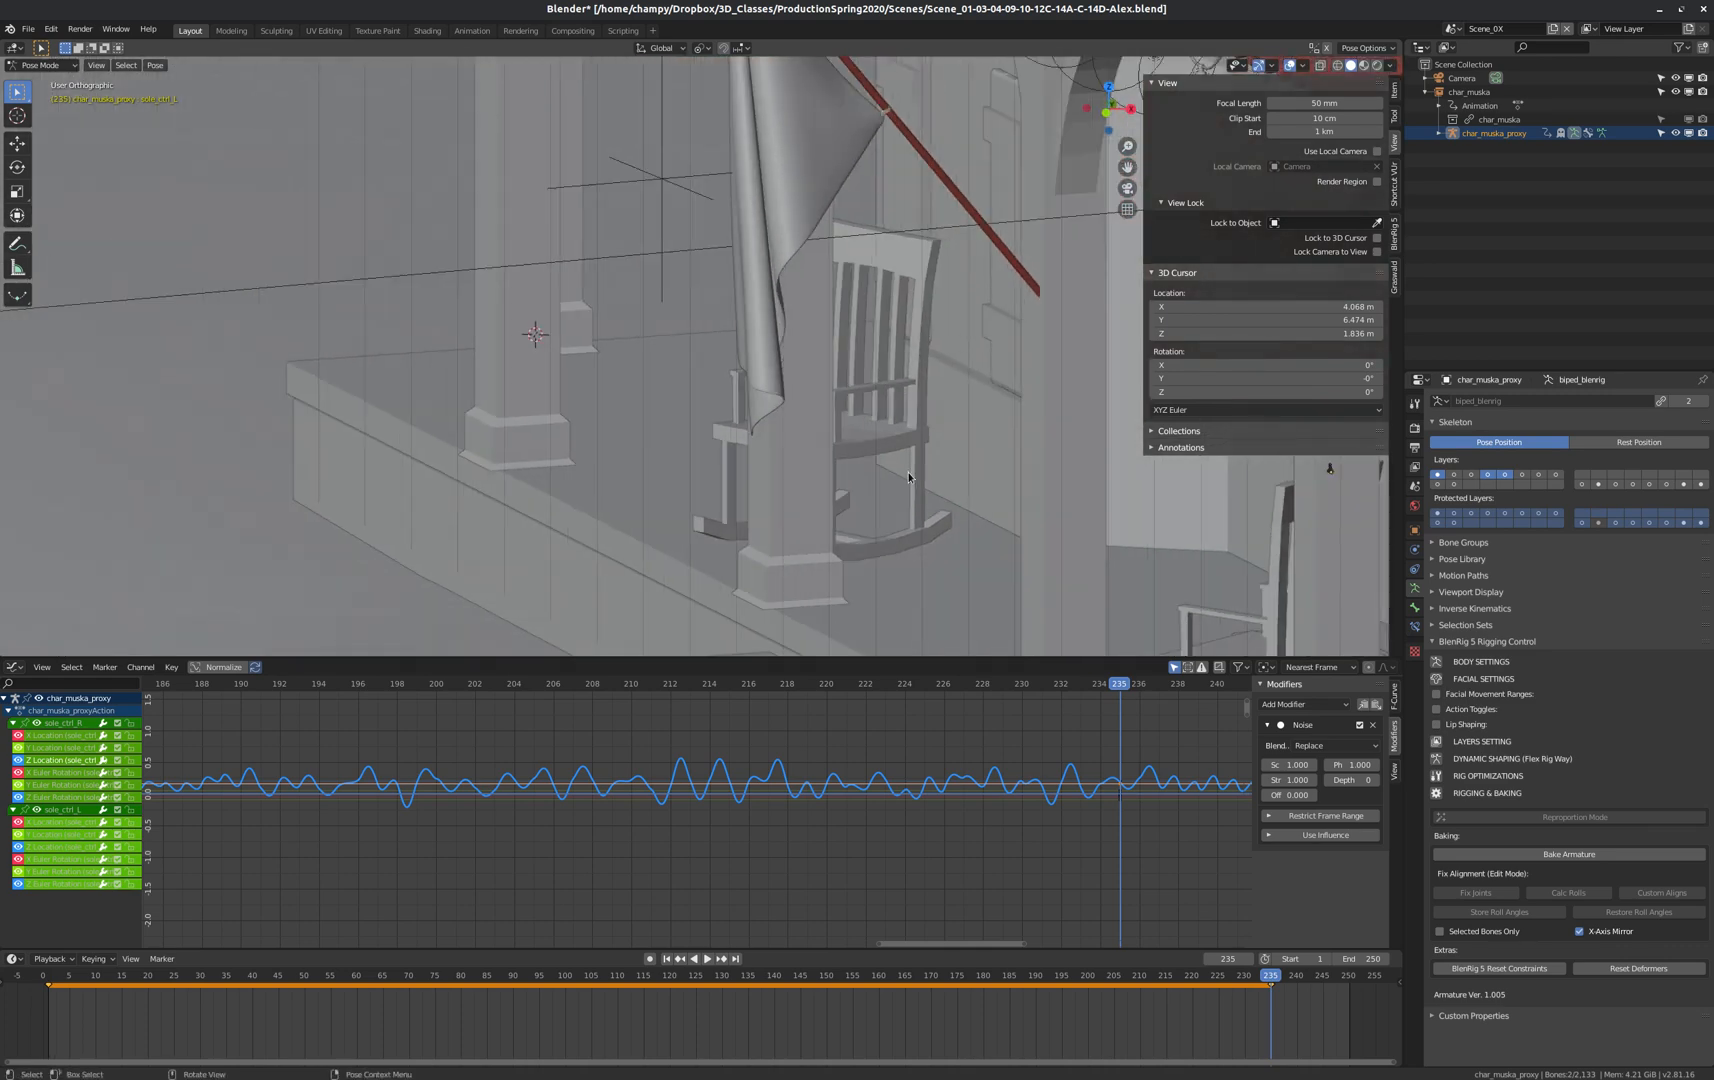
{"action": "scroll", "coordinate": [908, 475], "scroll_direction": "down", "scroll_amount": 3}
{"action": "scroll", "coordinate": [1180, 480], "scroll_direction": "up", "scroll_amount": 8}
{"action": "middle_click_drag", "start_coordinate": [1028, 428], "coordinate": [1036, 422]}
{"action": "scroll", "coordinate": [1033, 420], "scroll_direction": "up", "scroll_amount": 5}
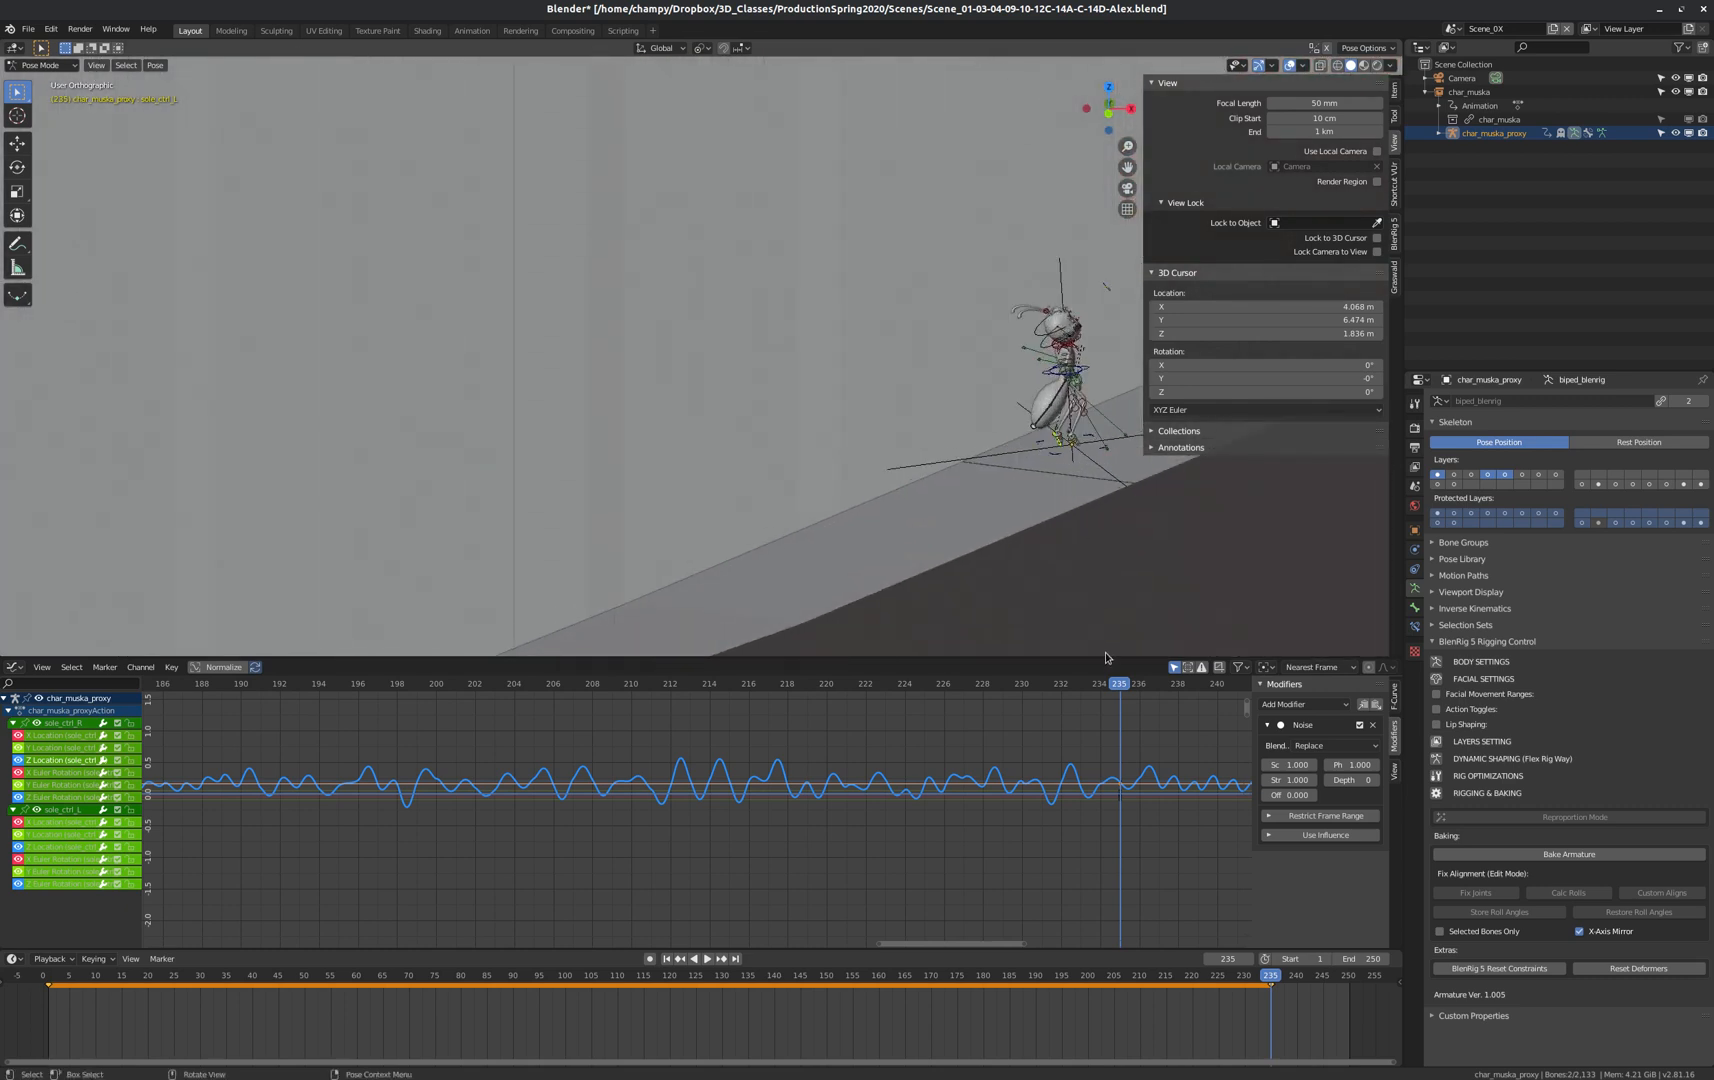
{"action": "left_click_drag", "start_coordinate": [1116, 688], "coordinate": [709, 704]}
{"action": "key", "text": "KP_Decimal"}
{"action": "scroll", "coordinate": [948, 569], "scroll_direction": "down", "scroll_amount": 4}
{"action": "scroll", "coordinate": [947, 569], "scroll_direction": "down", "scroll_amount": 3}
{"action": "scroll", "coordinate": [912, 435], "scroll_direction": "down", "scroll_amount": 5}
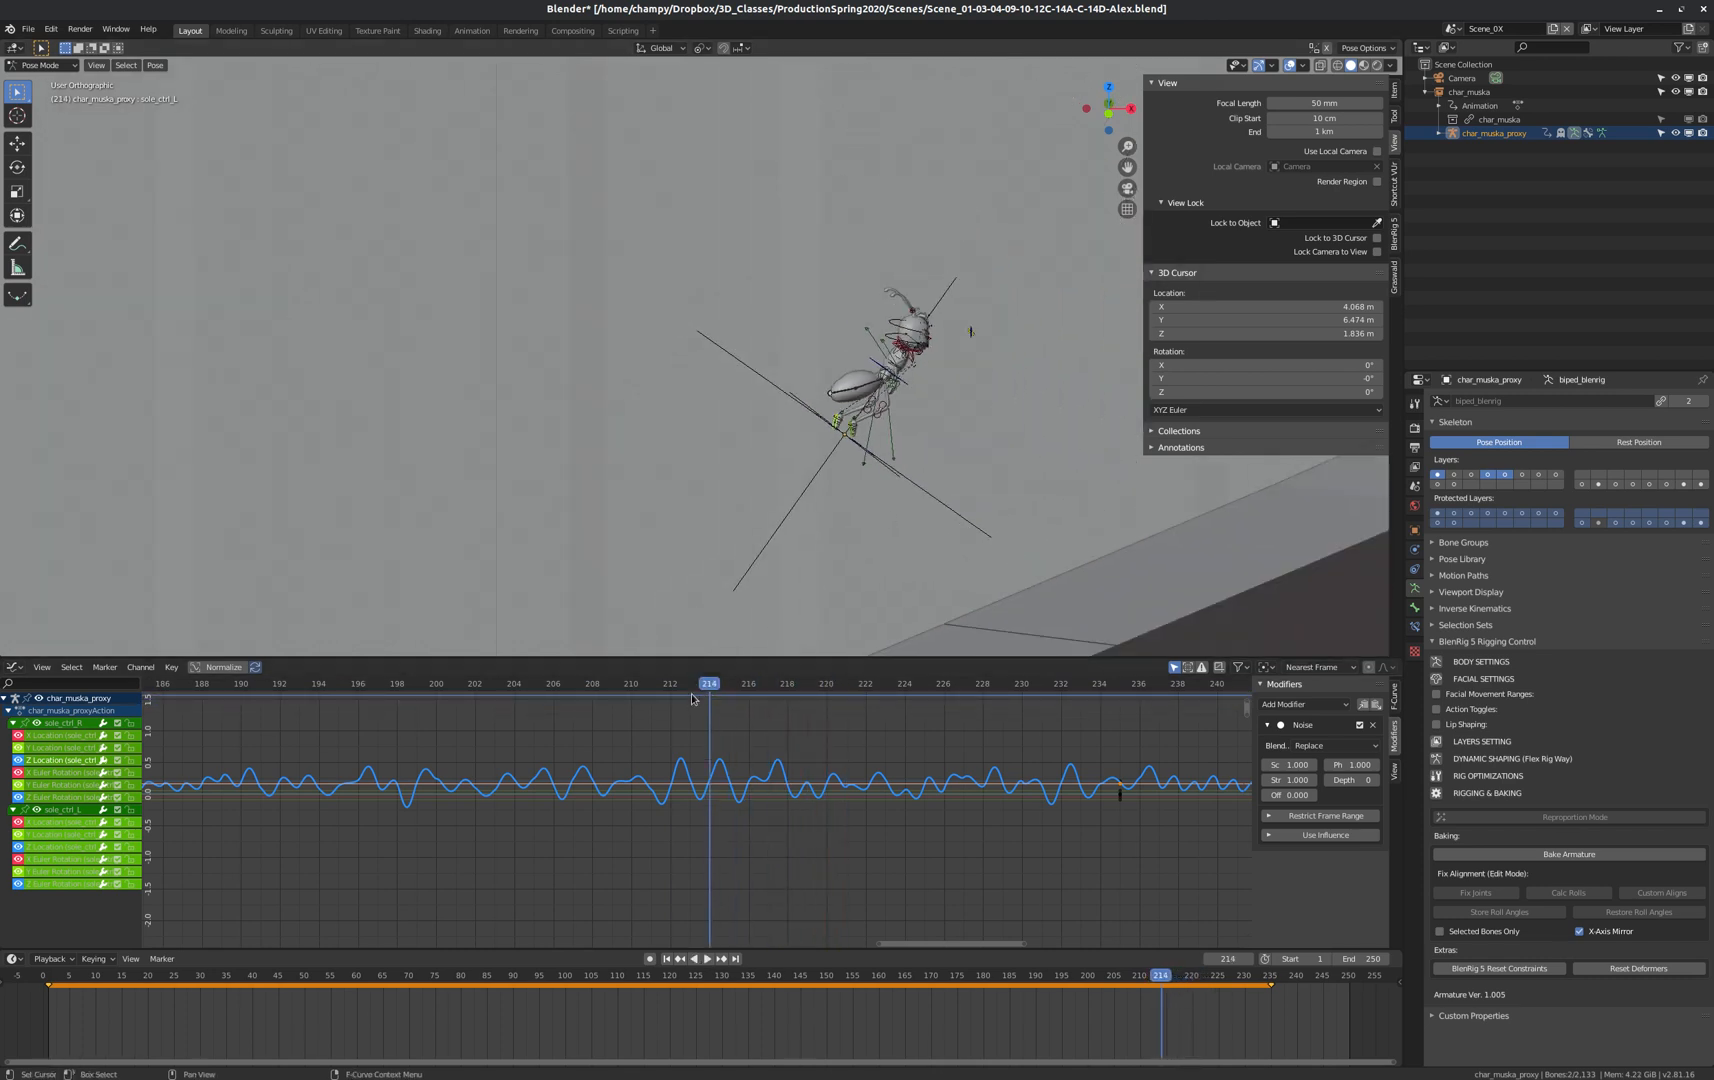
Set the scale of the right foot's Noise modifier to 9.620 and preview the motion from frame 214.
{"action": "scroll", "coordinate": [752, 762], "scroll_direction": "up", "scroll_amount": 4}
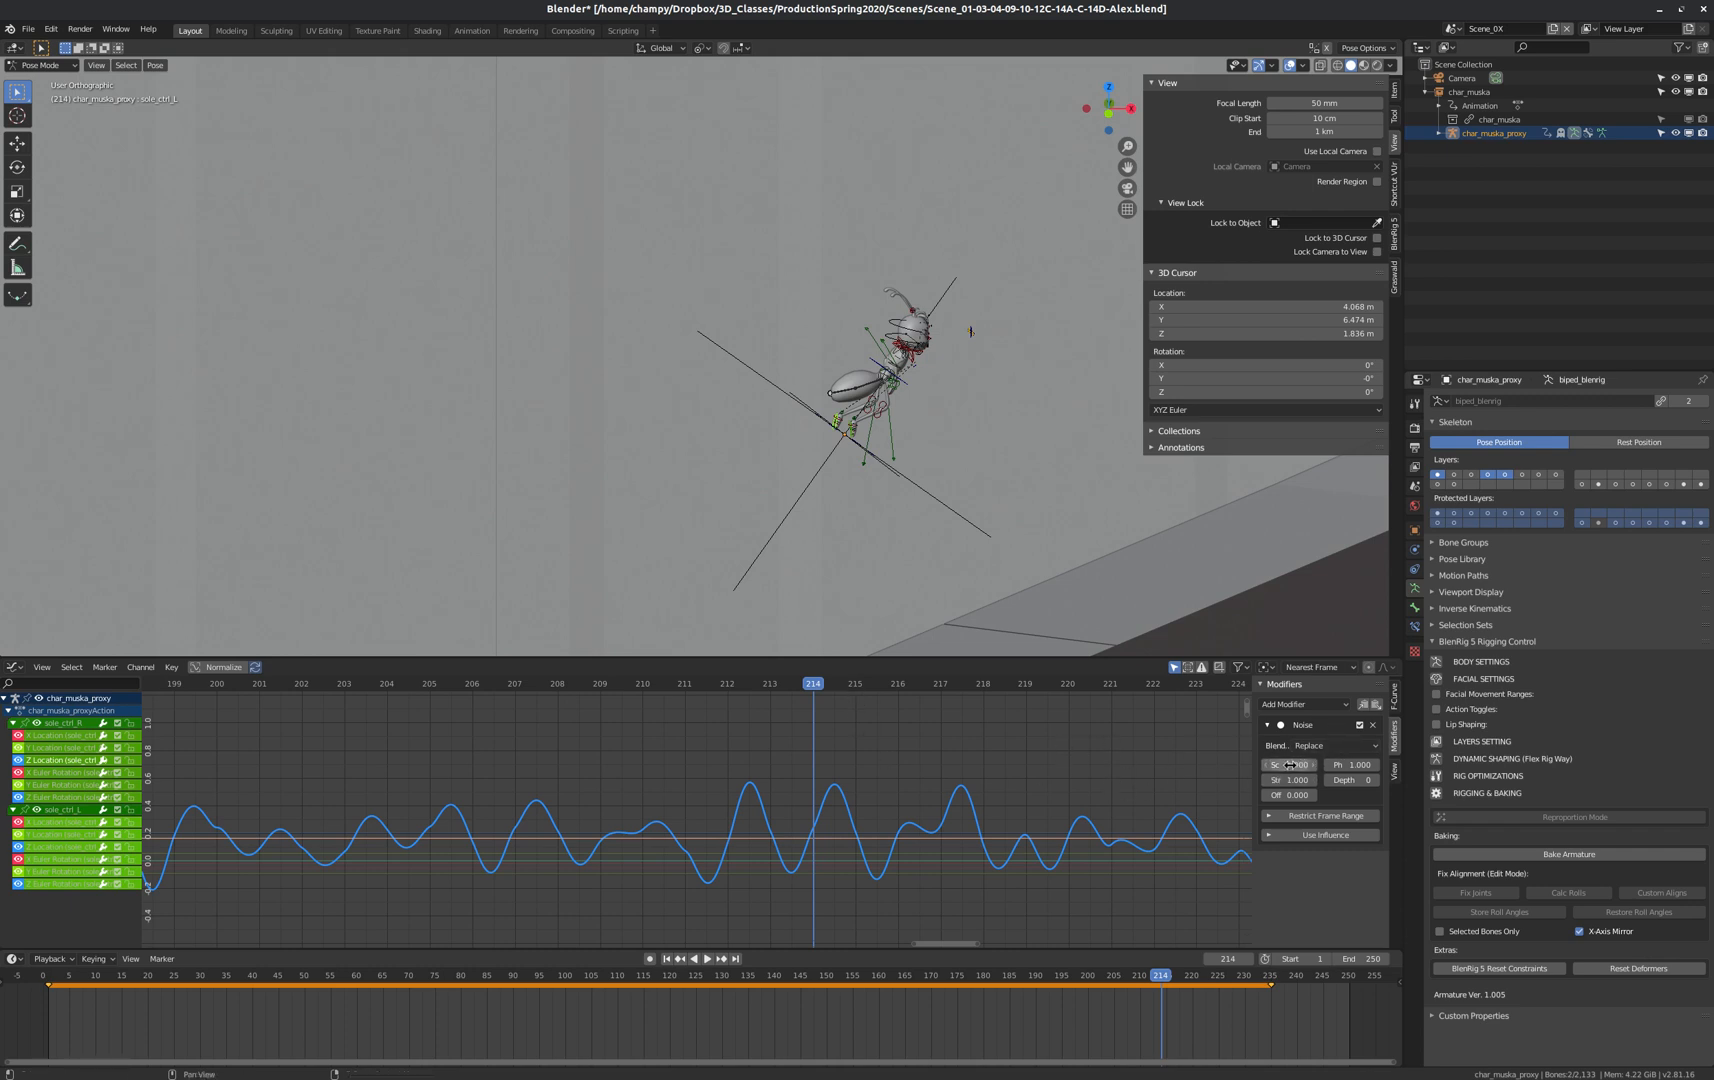
{"action": "mouse_move", "coordinate": [1290, 765]}
{"action": "left_mouse_down"}
{"action": "mouse_move", "coordinate": [1345, 766]}
{"action": "mouse_move", "coordinate": [1291, 768]}
{"action": "left_mouse_up"}
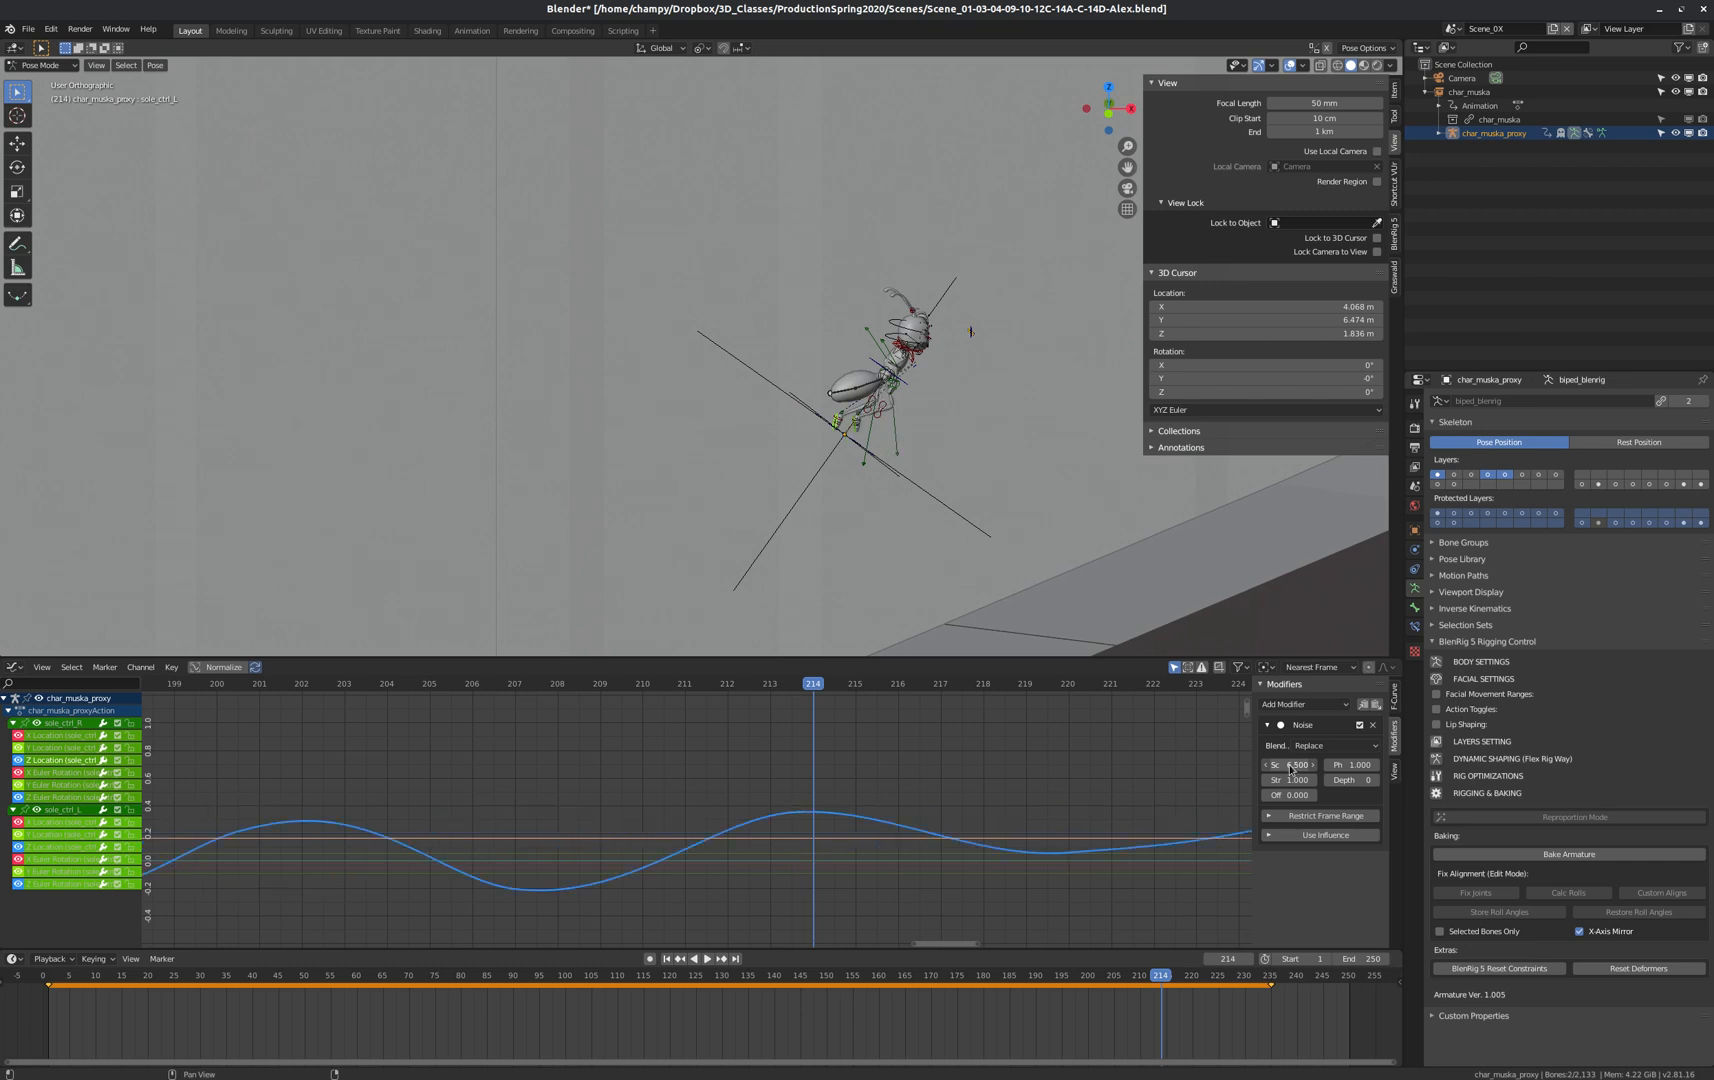
{"action": "scroll", "coordinate": [1054, 757], "scroll_direction": "down", "scroll_amount": 10}
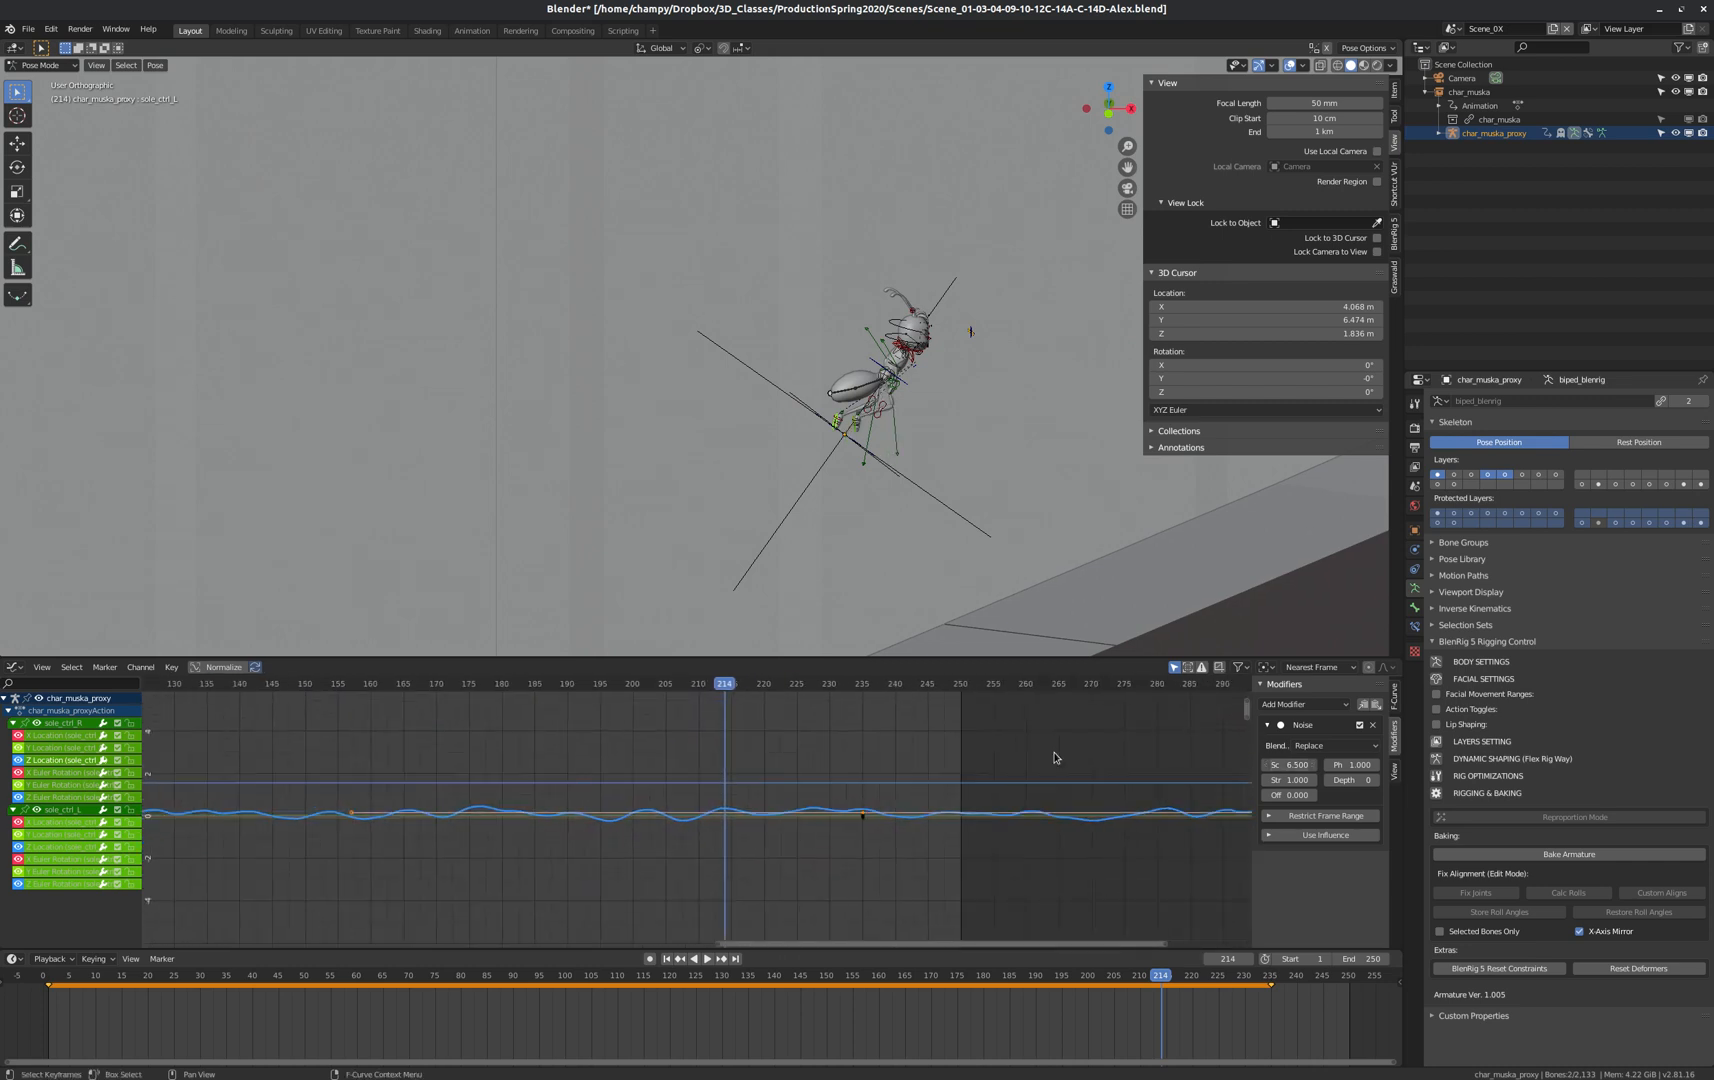
{"action": "left_click_drag", "start_coordinate": [1252, 757], "coordinate": [1173, 757]}
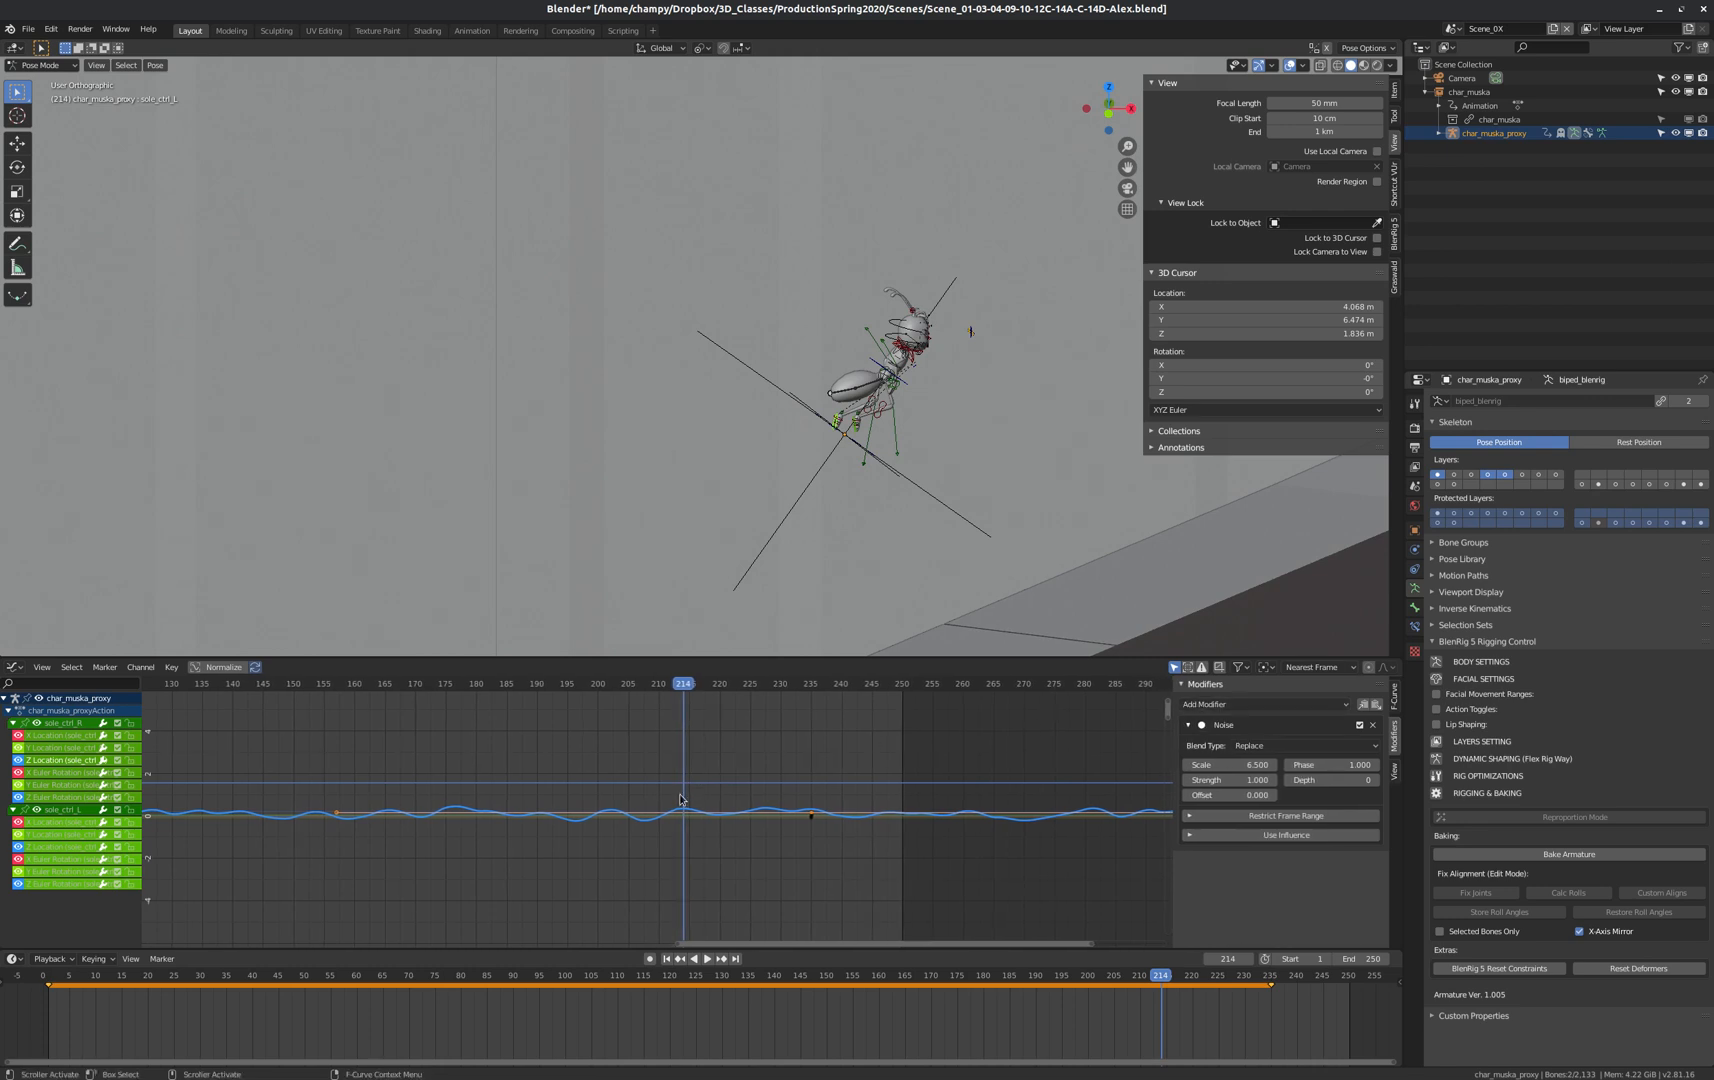
{"action": "scroll", "coordinate": [685, 800], "scroll_direction": "up", "scroll_amount": 4}
{"action": "left_click_drag", "start_coordinate": [1233, 765], "coordinate": [1366, 765]}
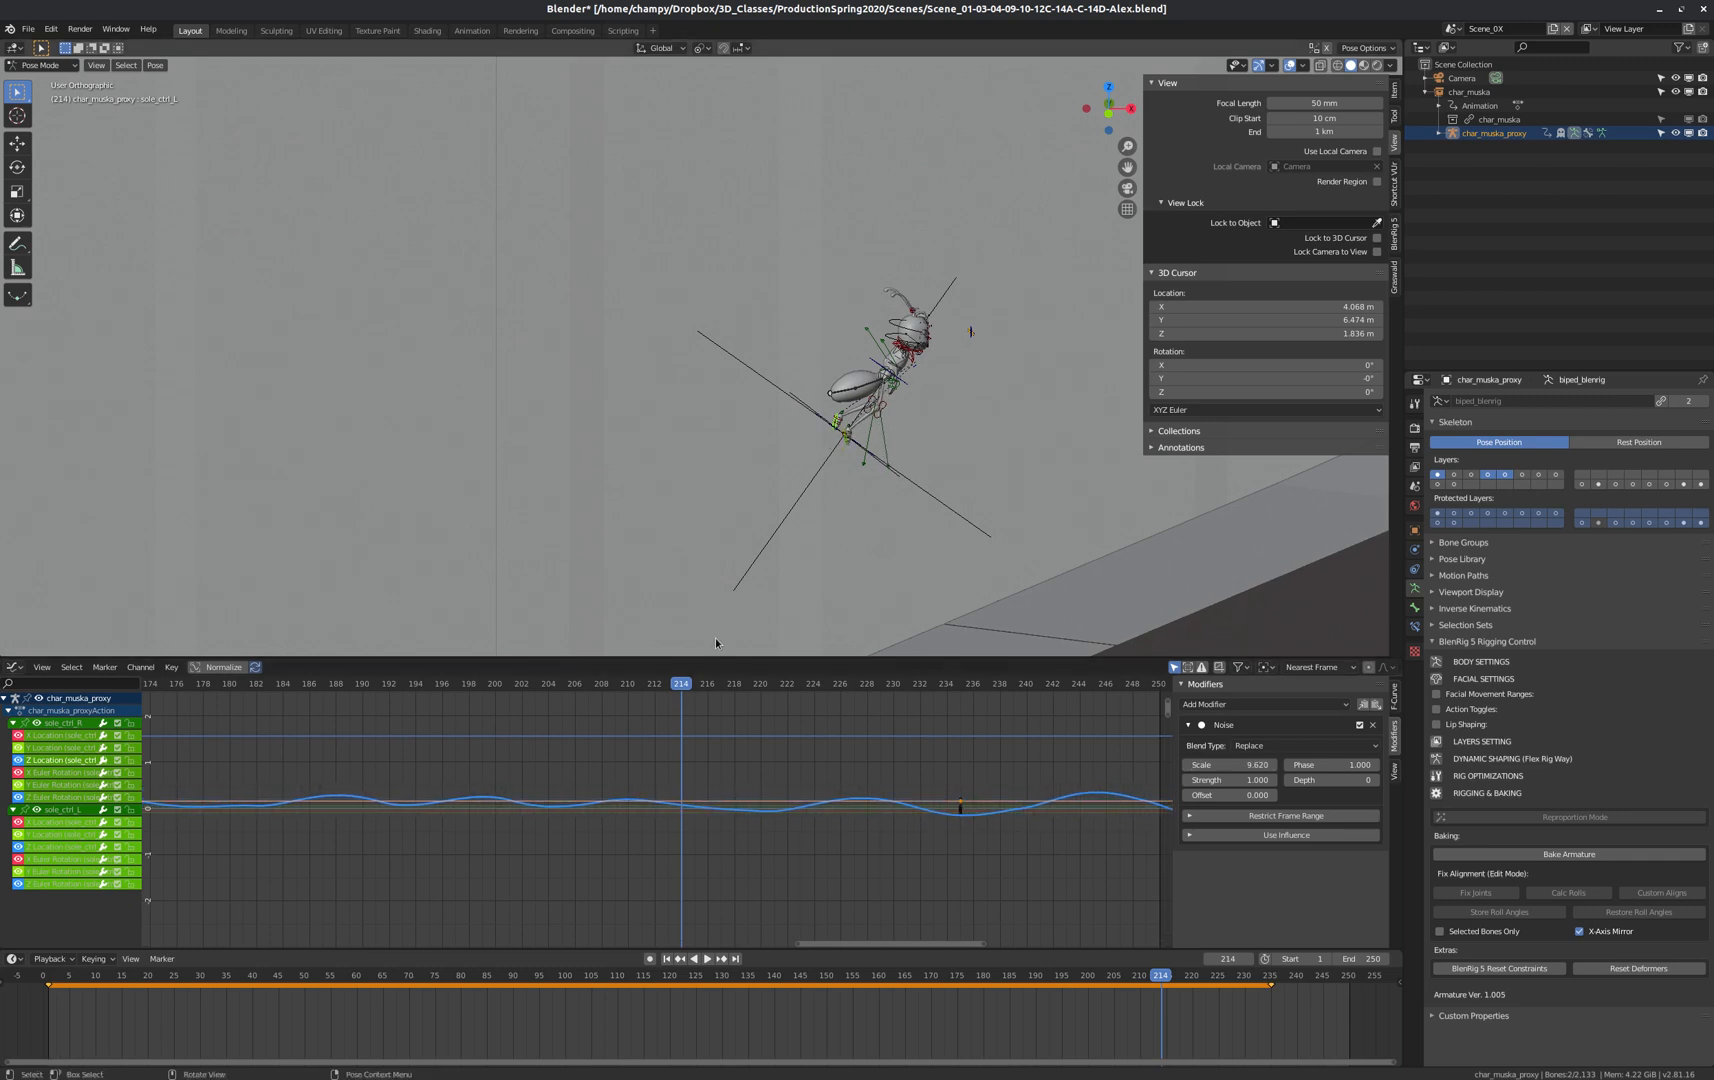
{"action": "key", "text": "space"}
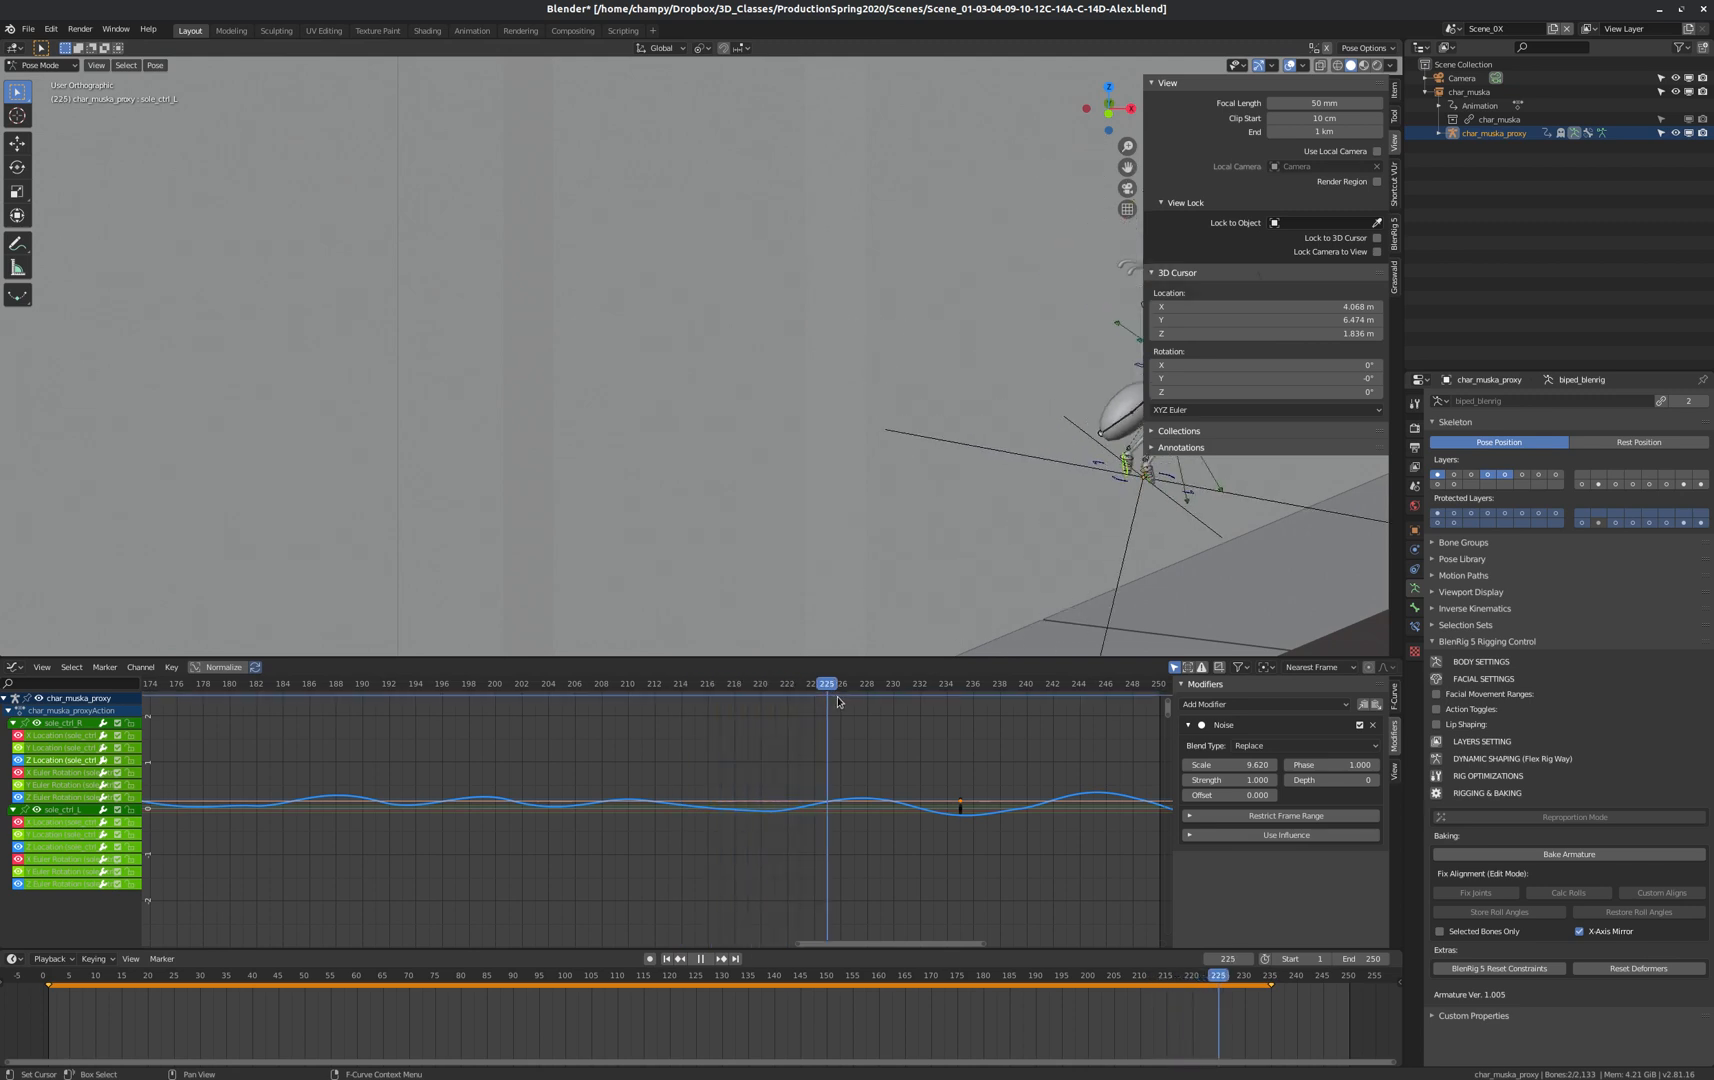
{"action": "left_click_drag", "start_coordinate": [820, 702], "coordinate": [681, 689]}
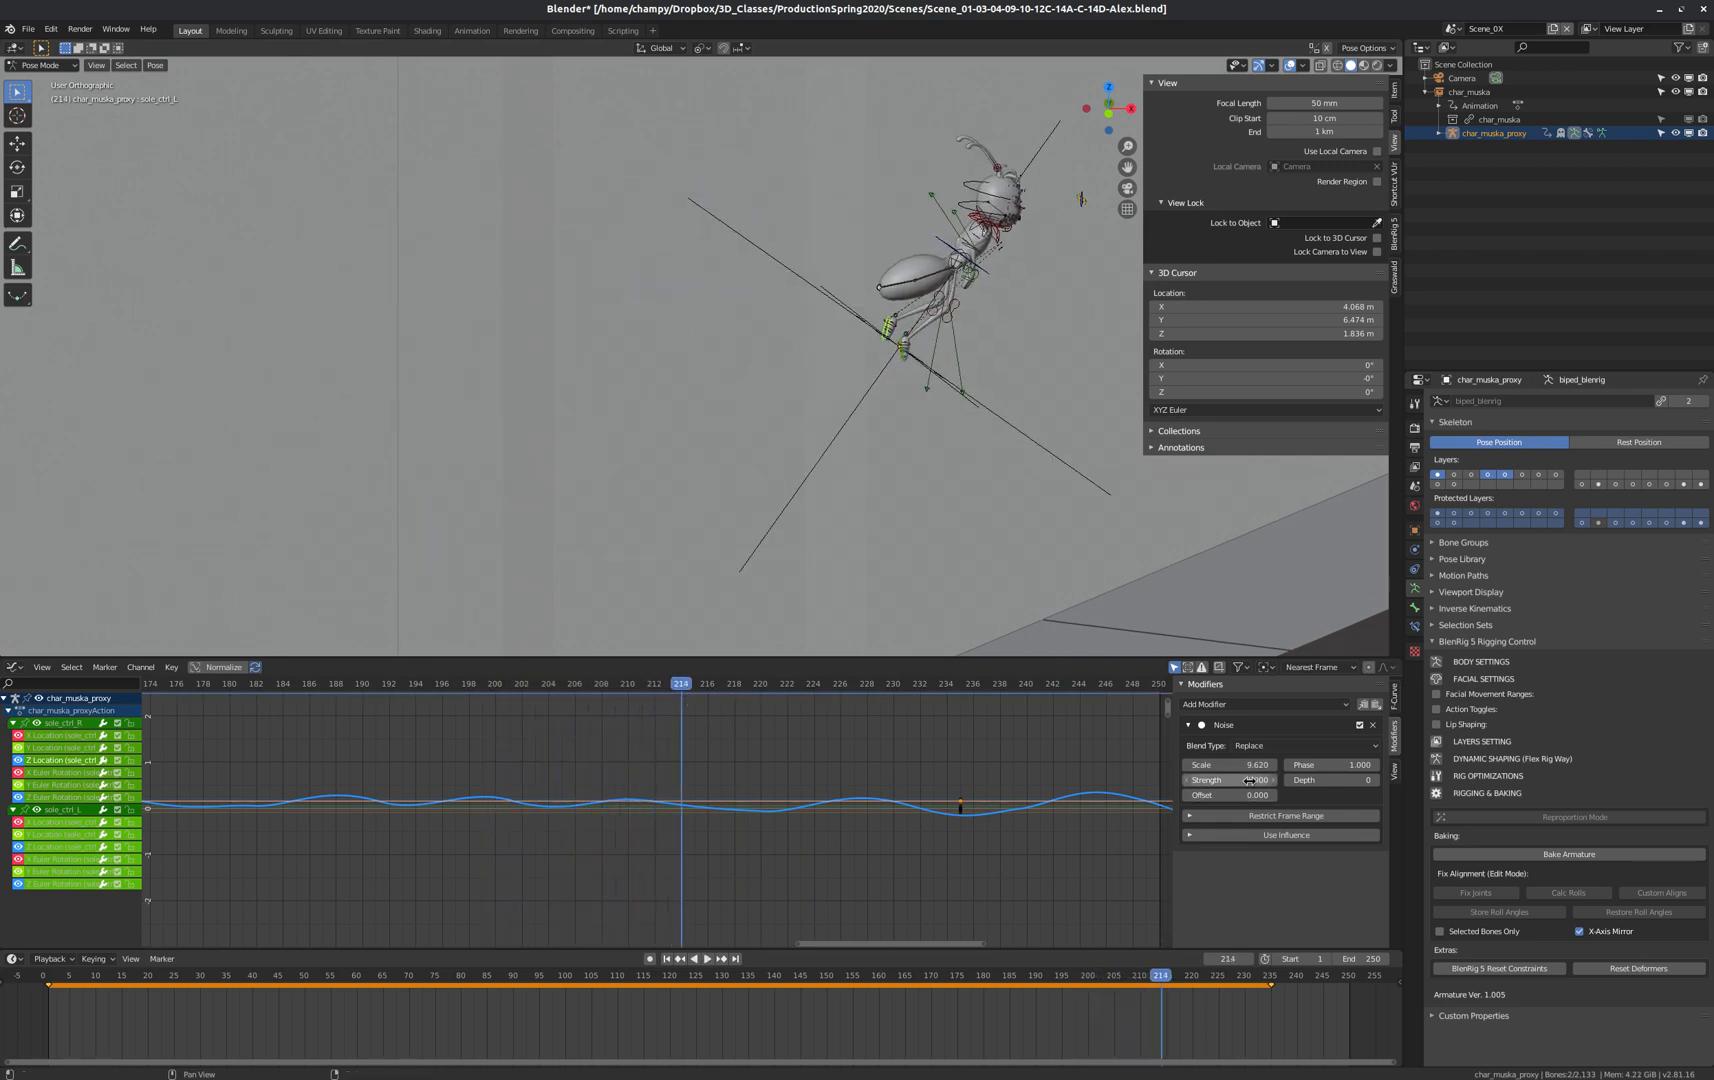
Set the right foot's Noise strength to 0.330 and inspect the feet up close at frame 205.
{"action": "left_click_drag", "start_coordinate": [1245, 779], "coordinate": [1206, 779]}
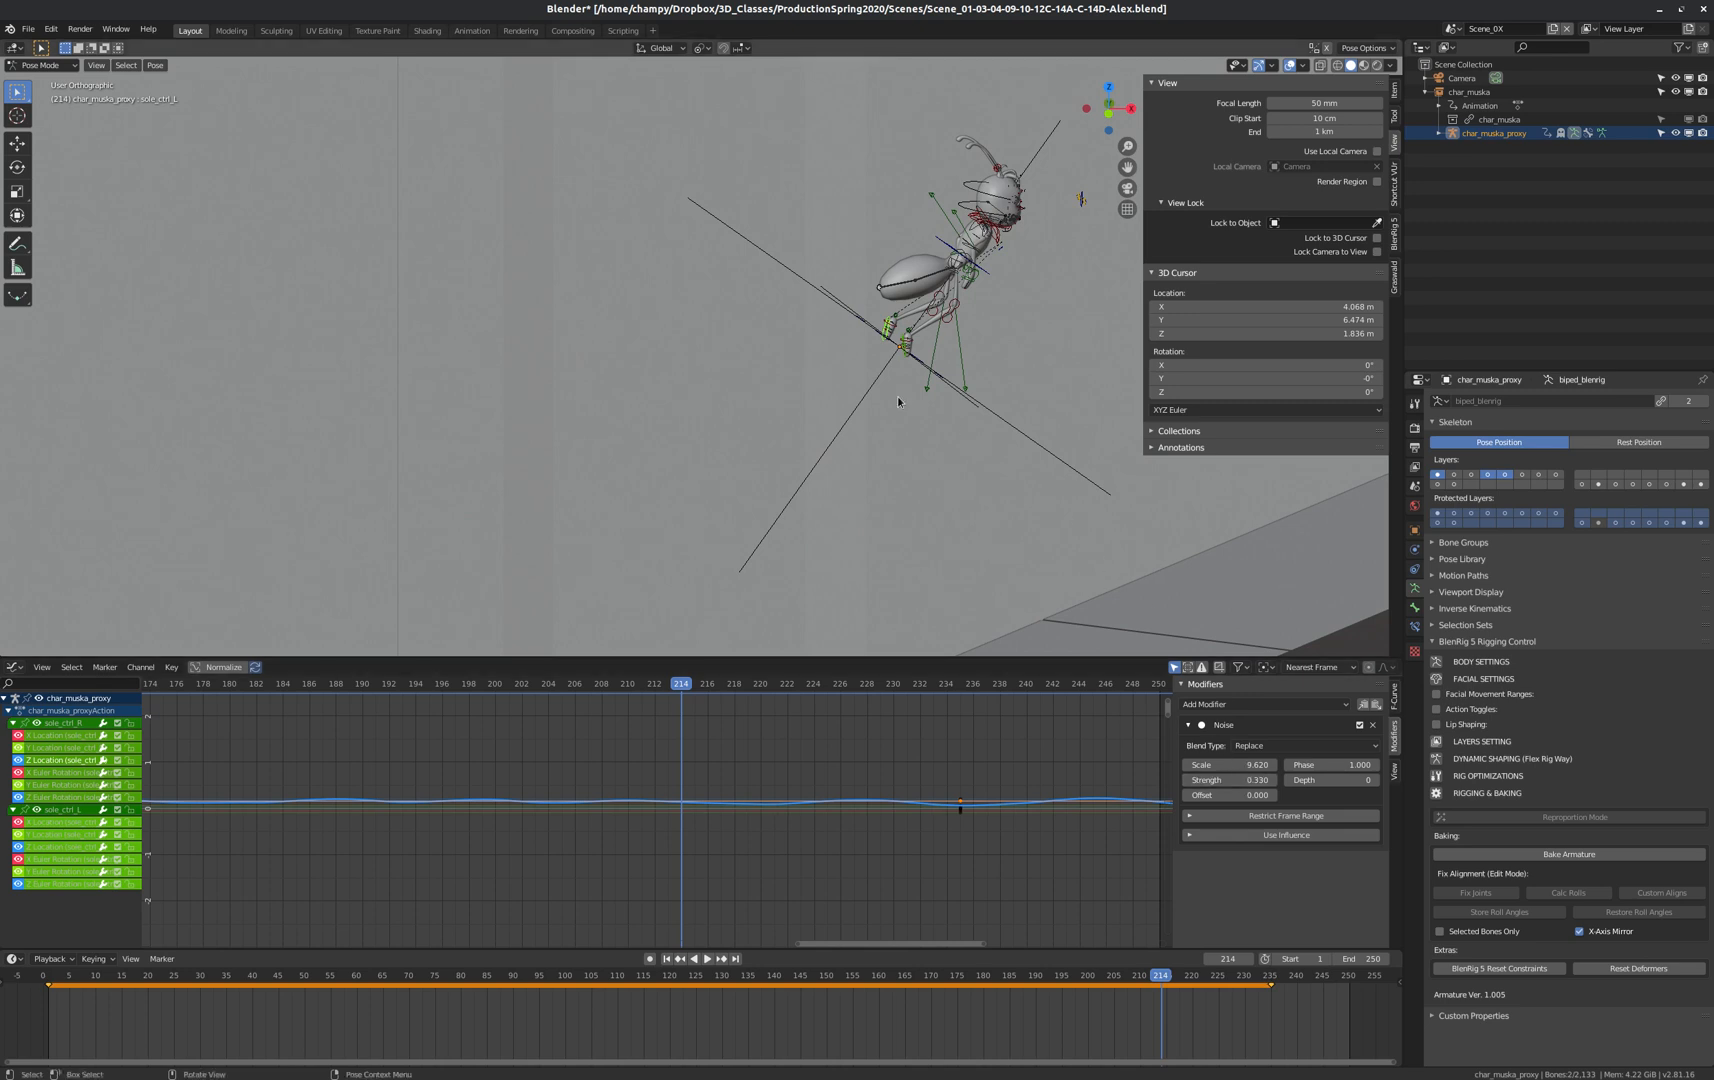
{"action": "left_click_drag", "start_coordinate": [680, 683], "coordinate": [562, 685]}
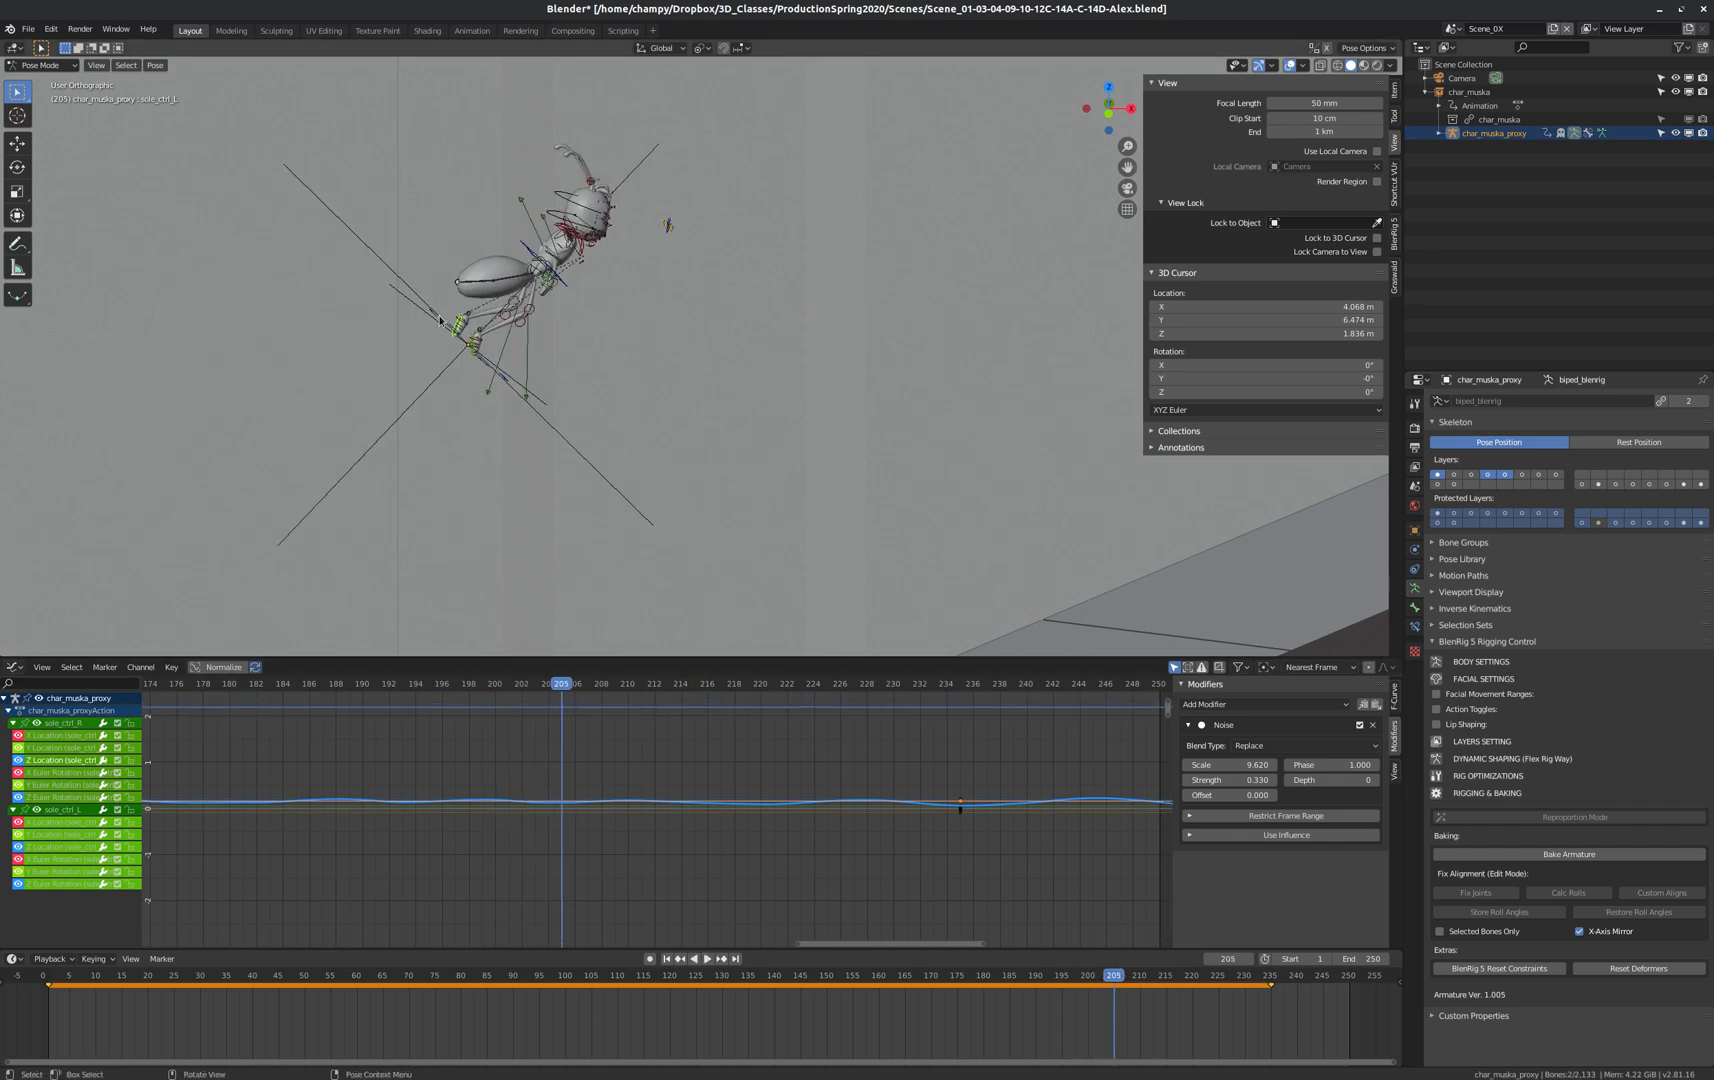
{"action": "scroll", "coordinate": [440, 320], "scroll_direction": "up", "scroll_amount": 5}
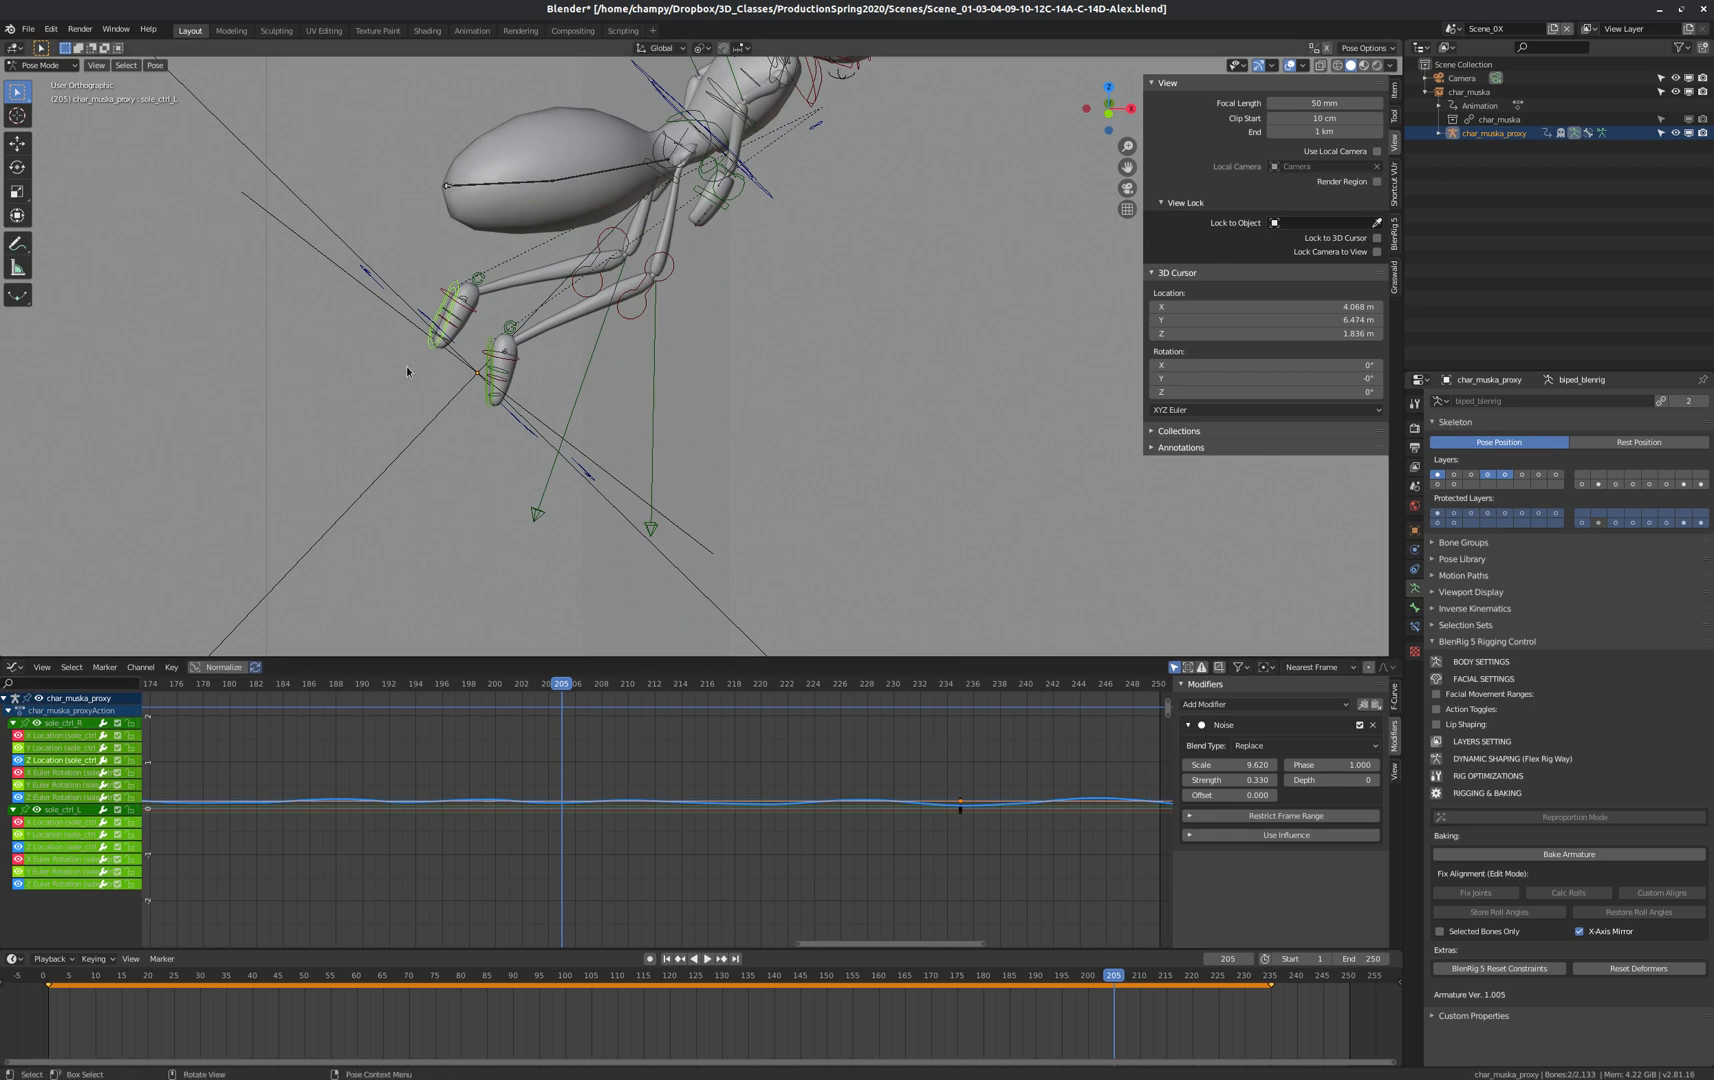
Select the Z Location curve of sole_ctrl_L with its keyframes and add a Noise modifier to it.
{"action": "left_click", "coordinate": [60, 848]}
{"action": "scroll", "coordinate": [841, 805], "scroll_direction": "down", "scroll_amount": 3}
{"action": "scroll", "coordinate": [505, 805], "scroll_direction": "up", "scroll_amount": 4}
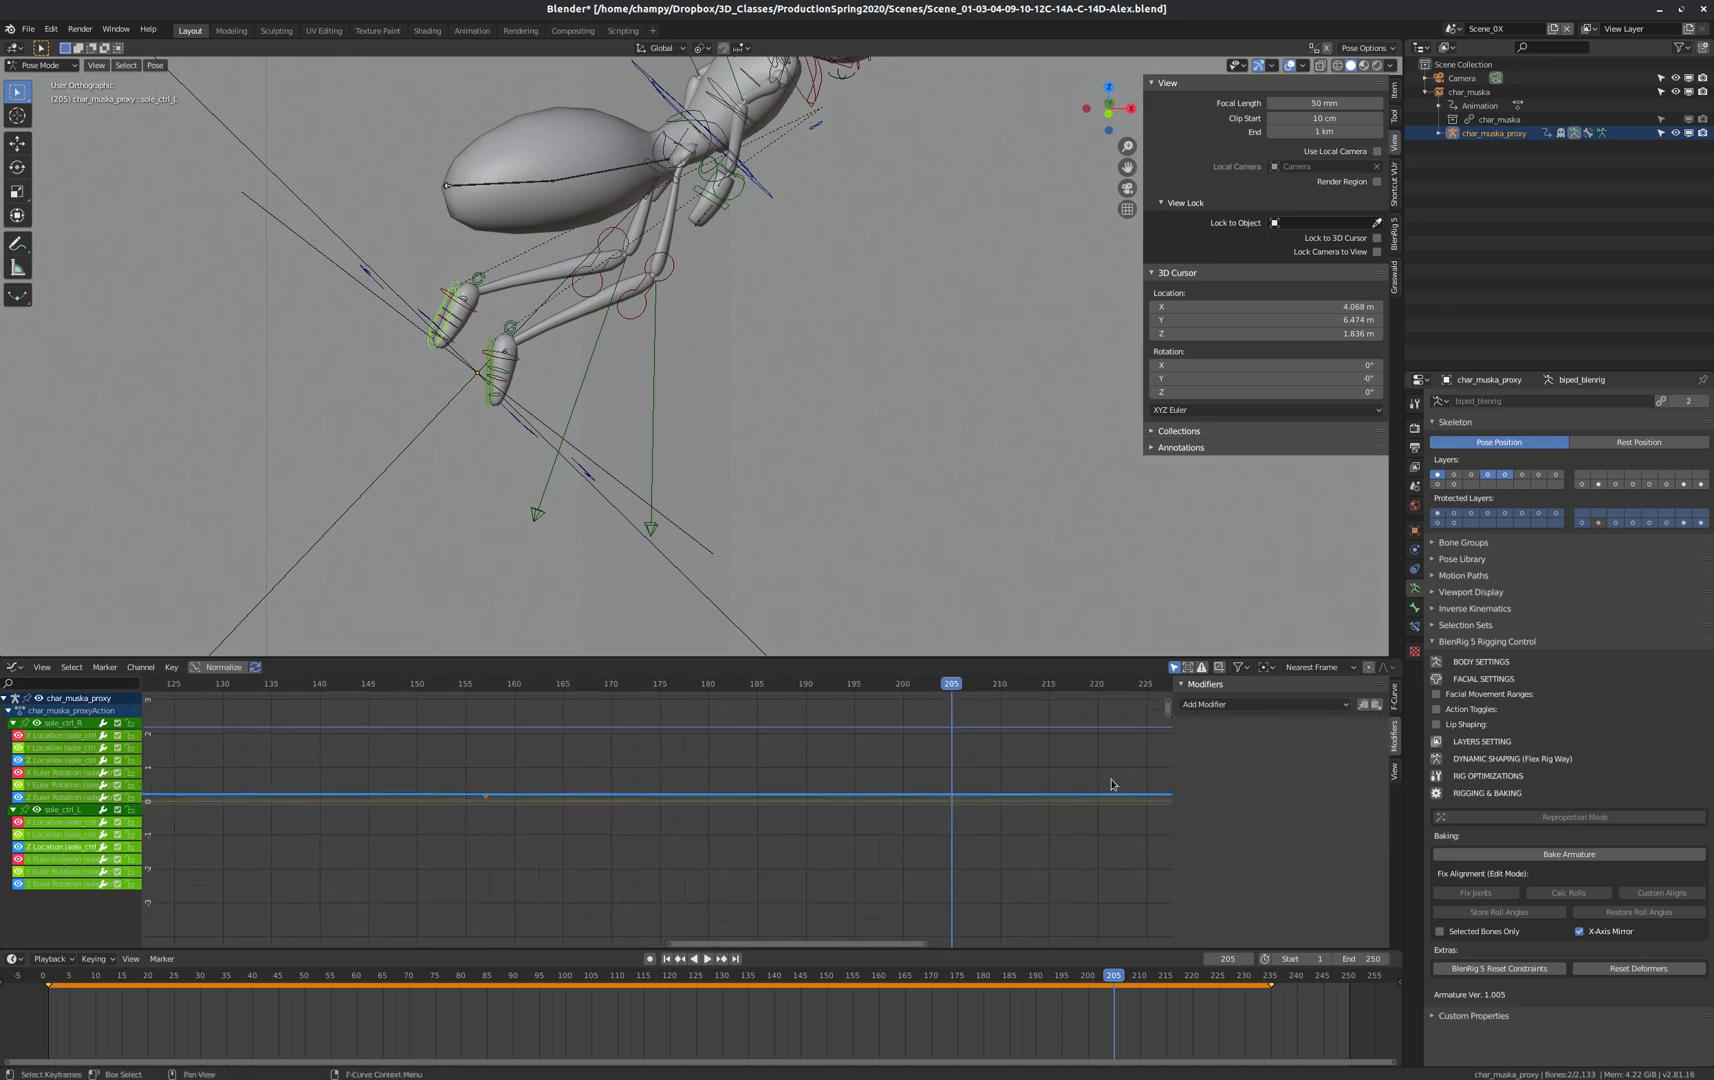
{"action": "scroll", "coordinate": [895, 830], "scroll_direction": "down", "scroll_amount": 3}
{"action": "scroll", "coordinate": [955, 805], "scroll_direction": "up", "scroll_amount": 15}
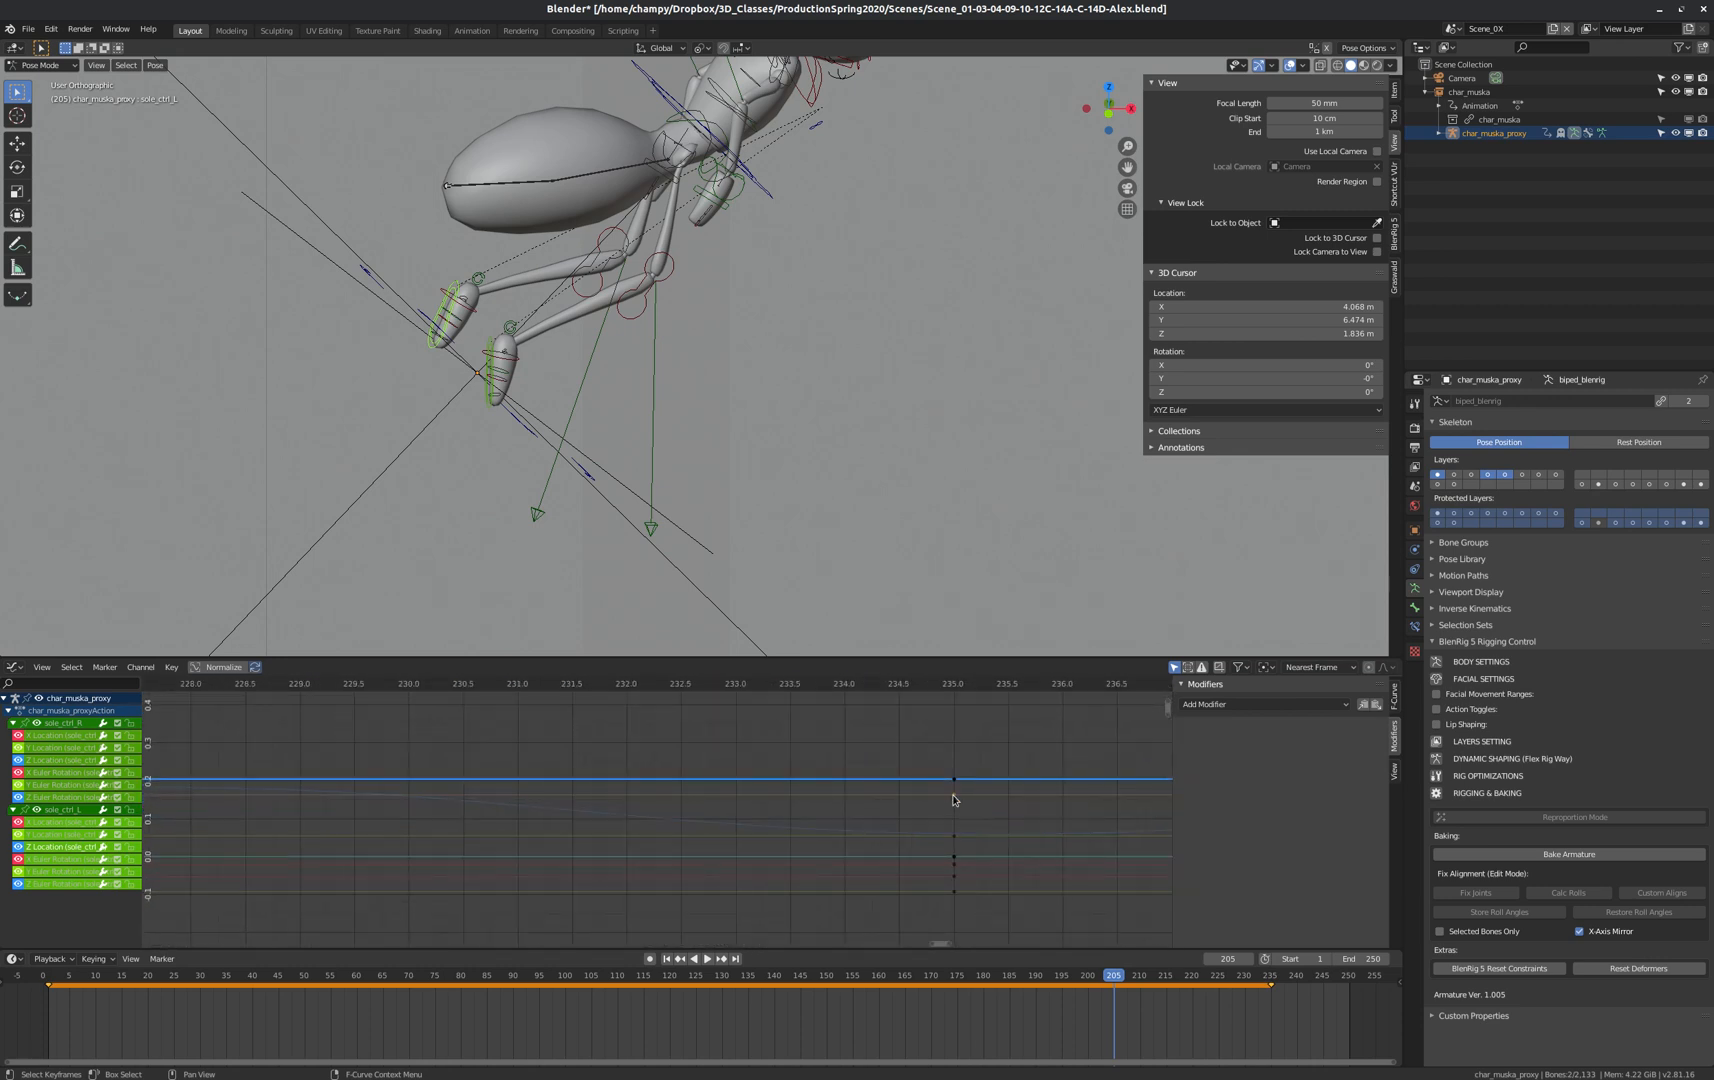
{"action": "left_click", "coordinate": [955, 798]}
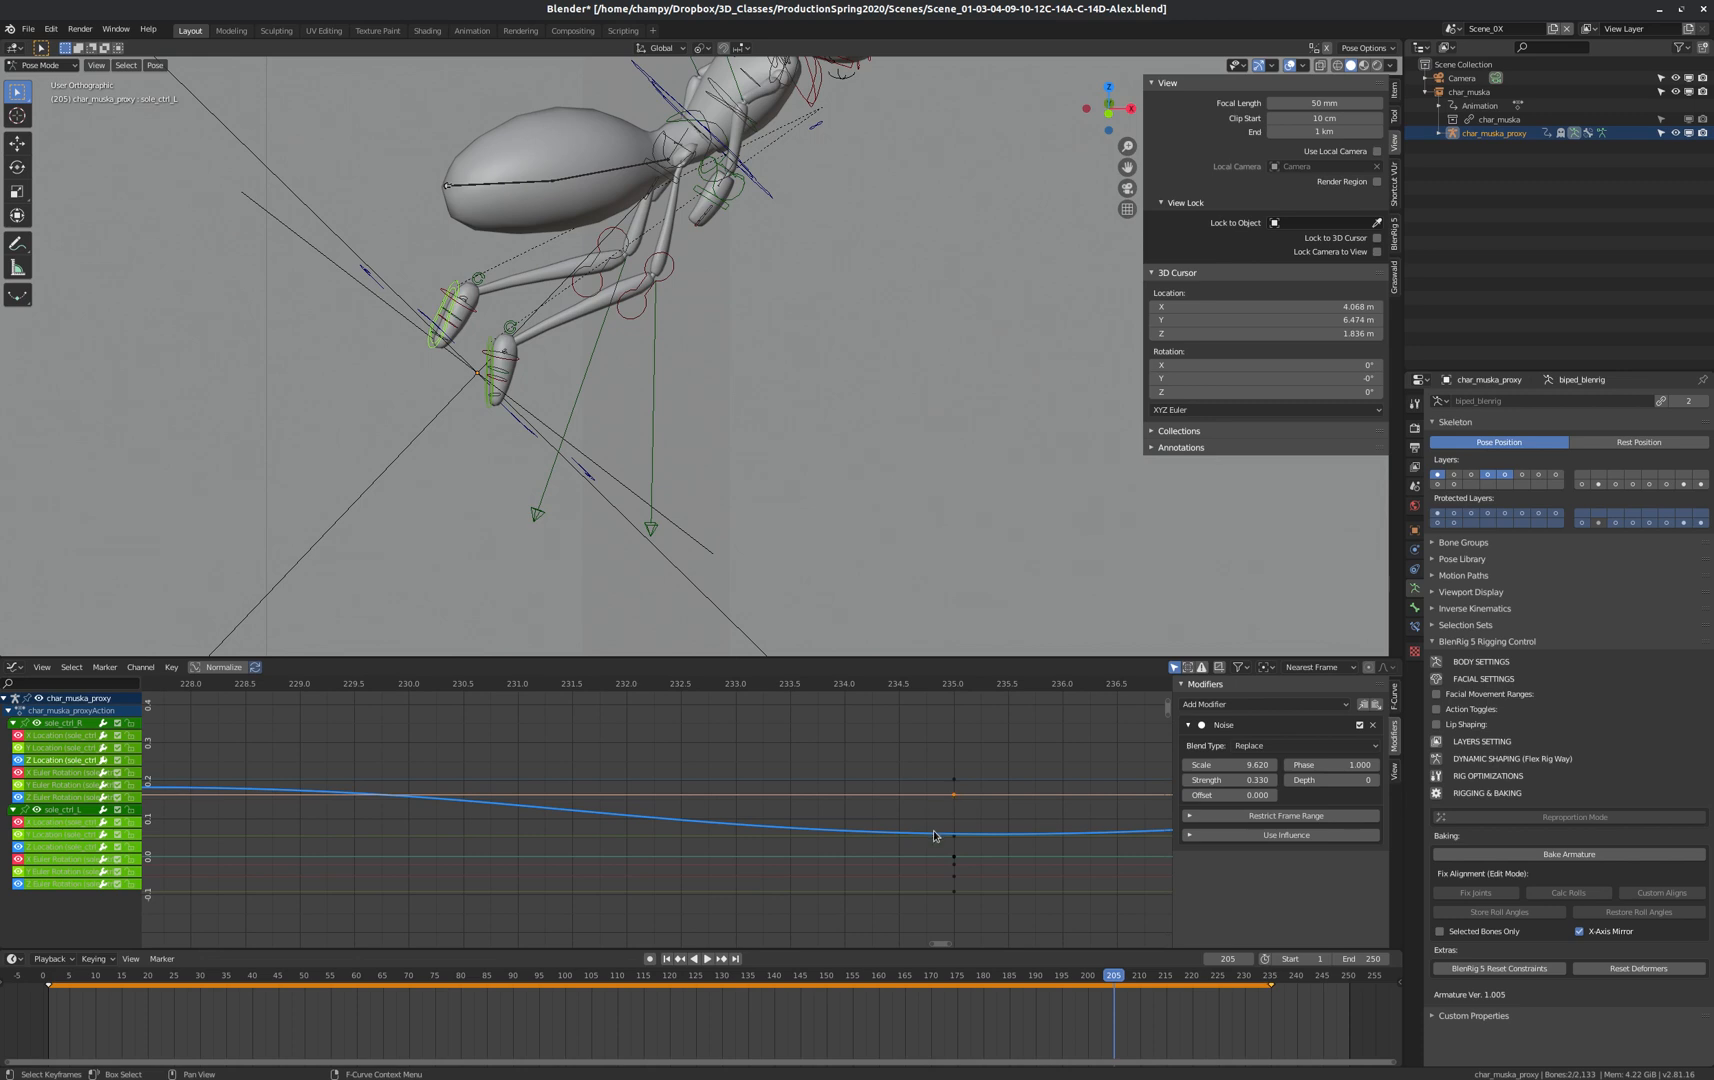
{"action": "left_click", "coordinate": [955, 779]}
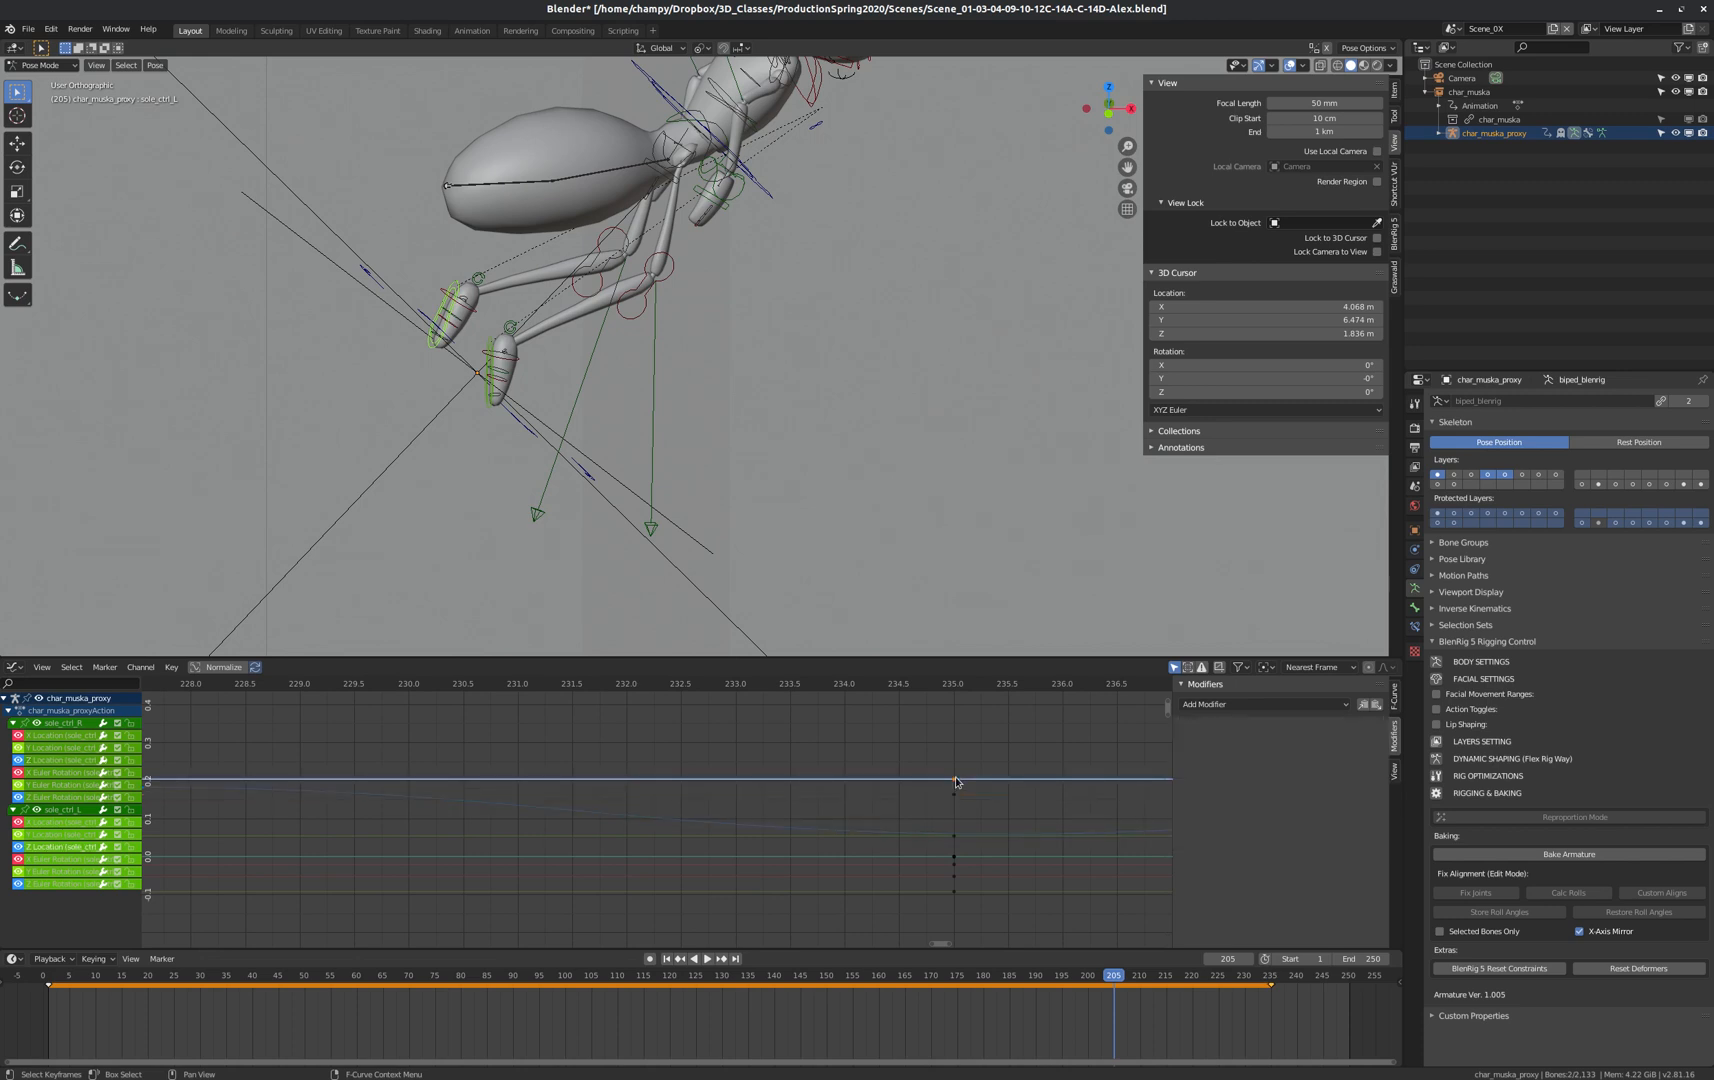
{"action": "scroll", "coordinate": [1037, 820], "scroll_direction": "down", "scroll_amount": 16}
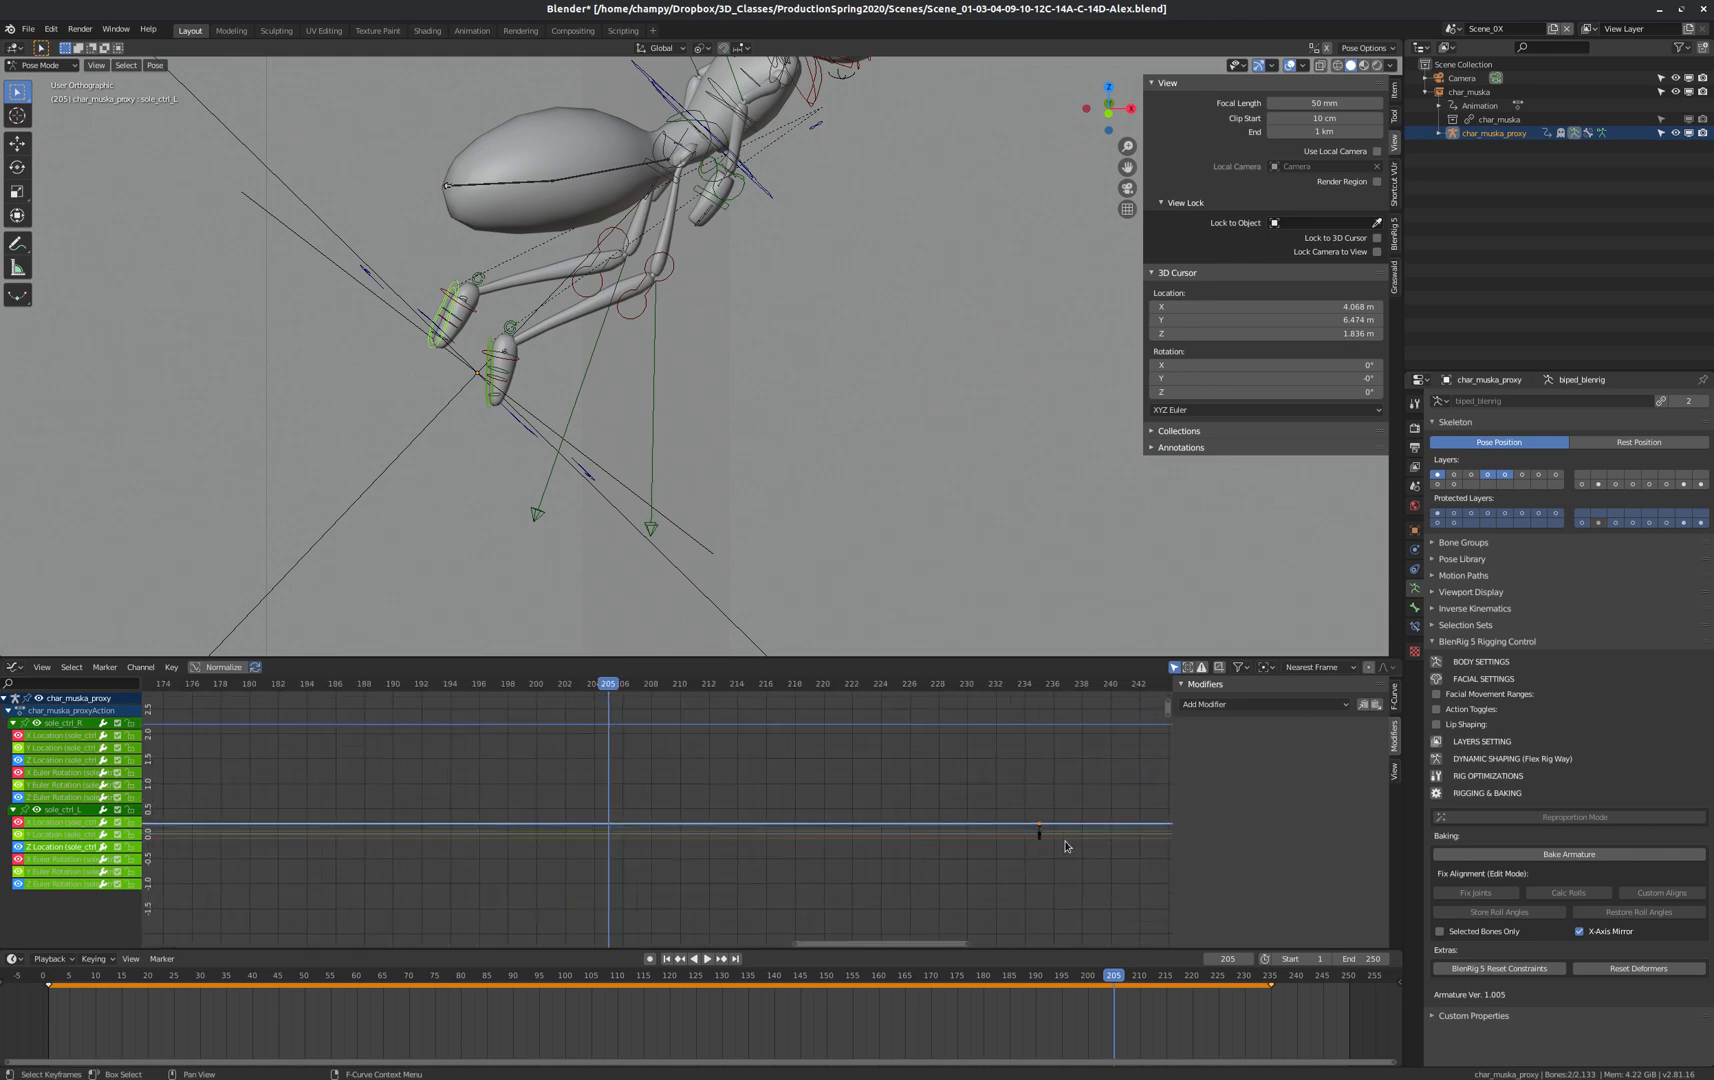
{"action": "scroll", "coordinate": [1060, 846], "scroll_direction": "down", "scroll_amount": 10}
{"action": "scroll", "coordinate": [540, 840], "scroll_direction": "up", "scroll_amount": 5}
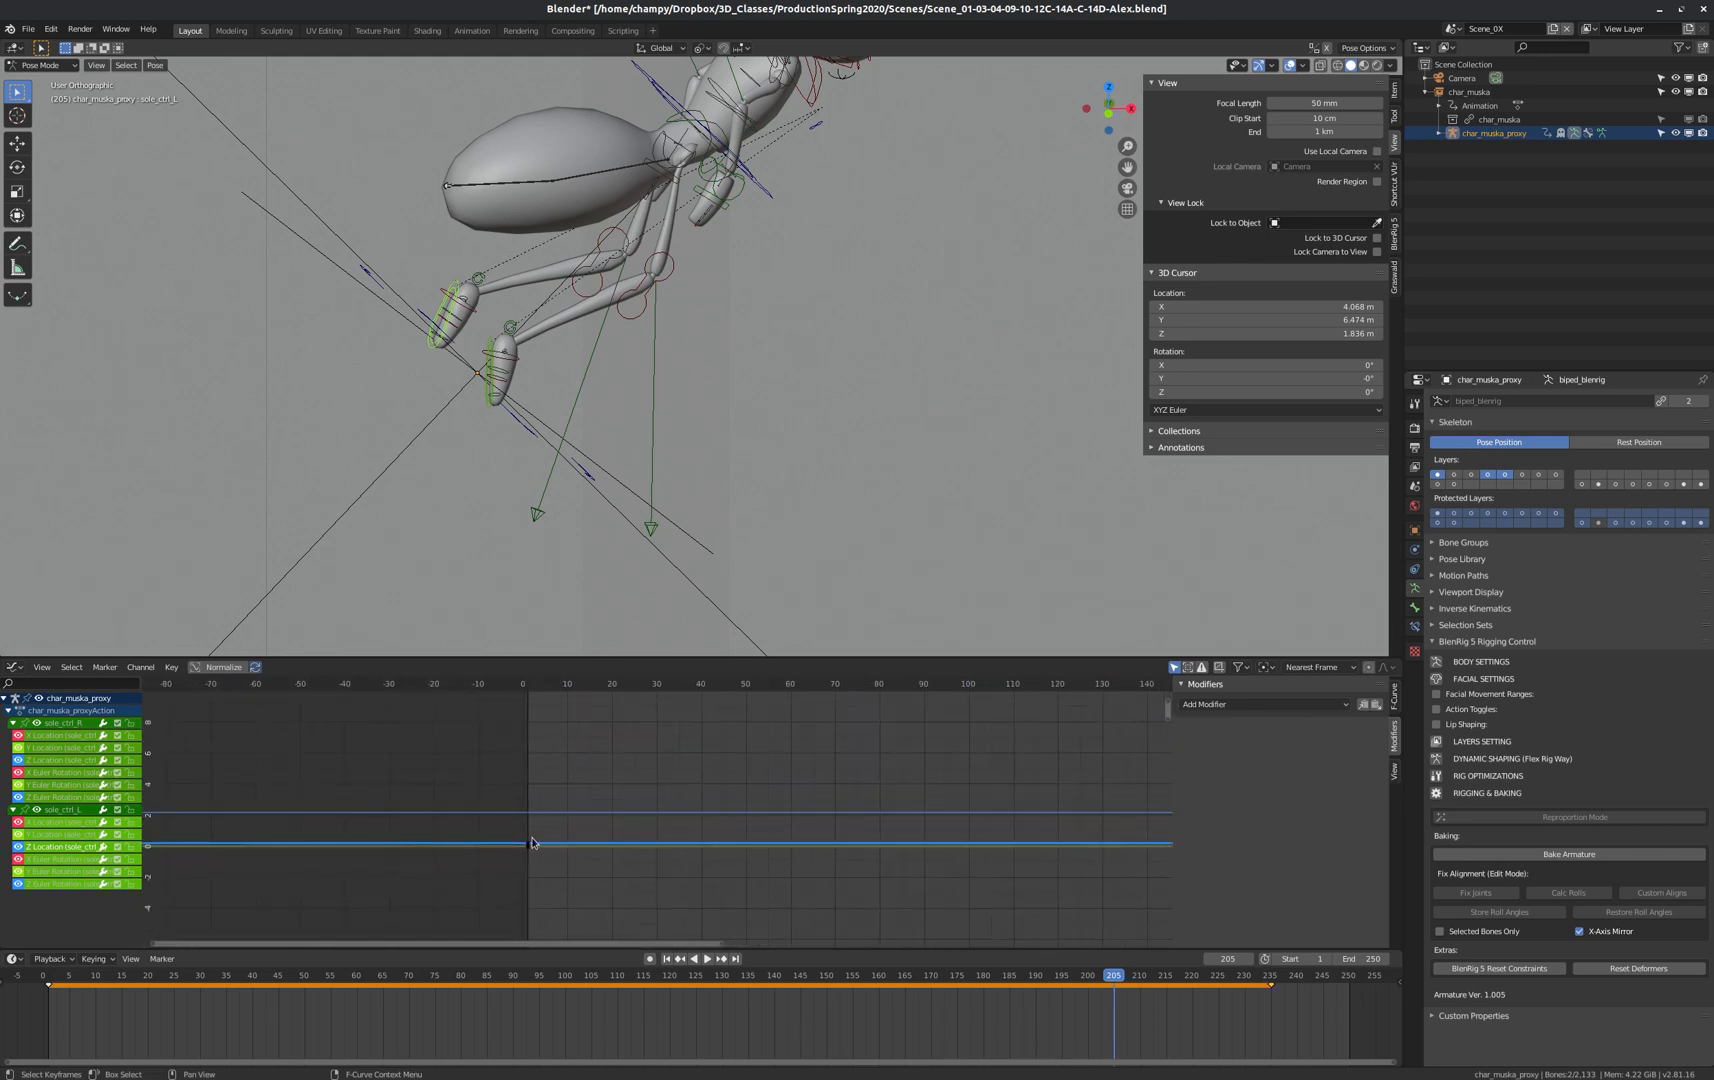
{"action": "scroll", "coordinate": [531, 843], "scroll_direction": "up", "scroll_amount": 20}
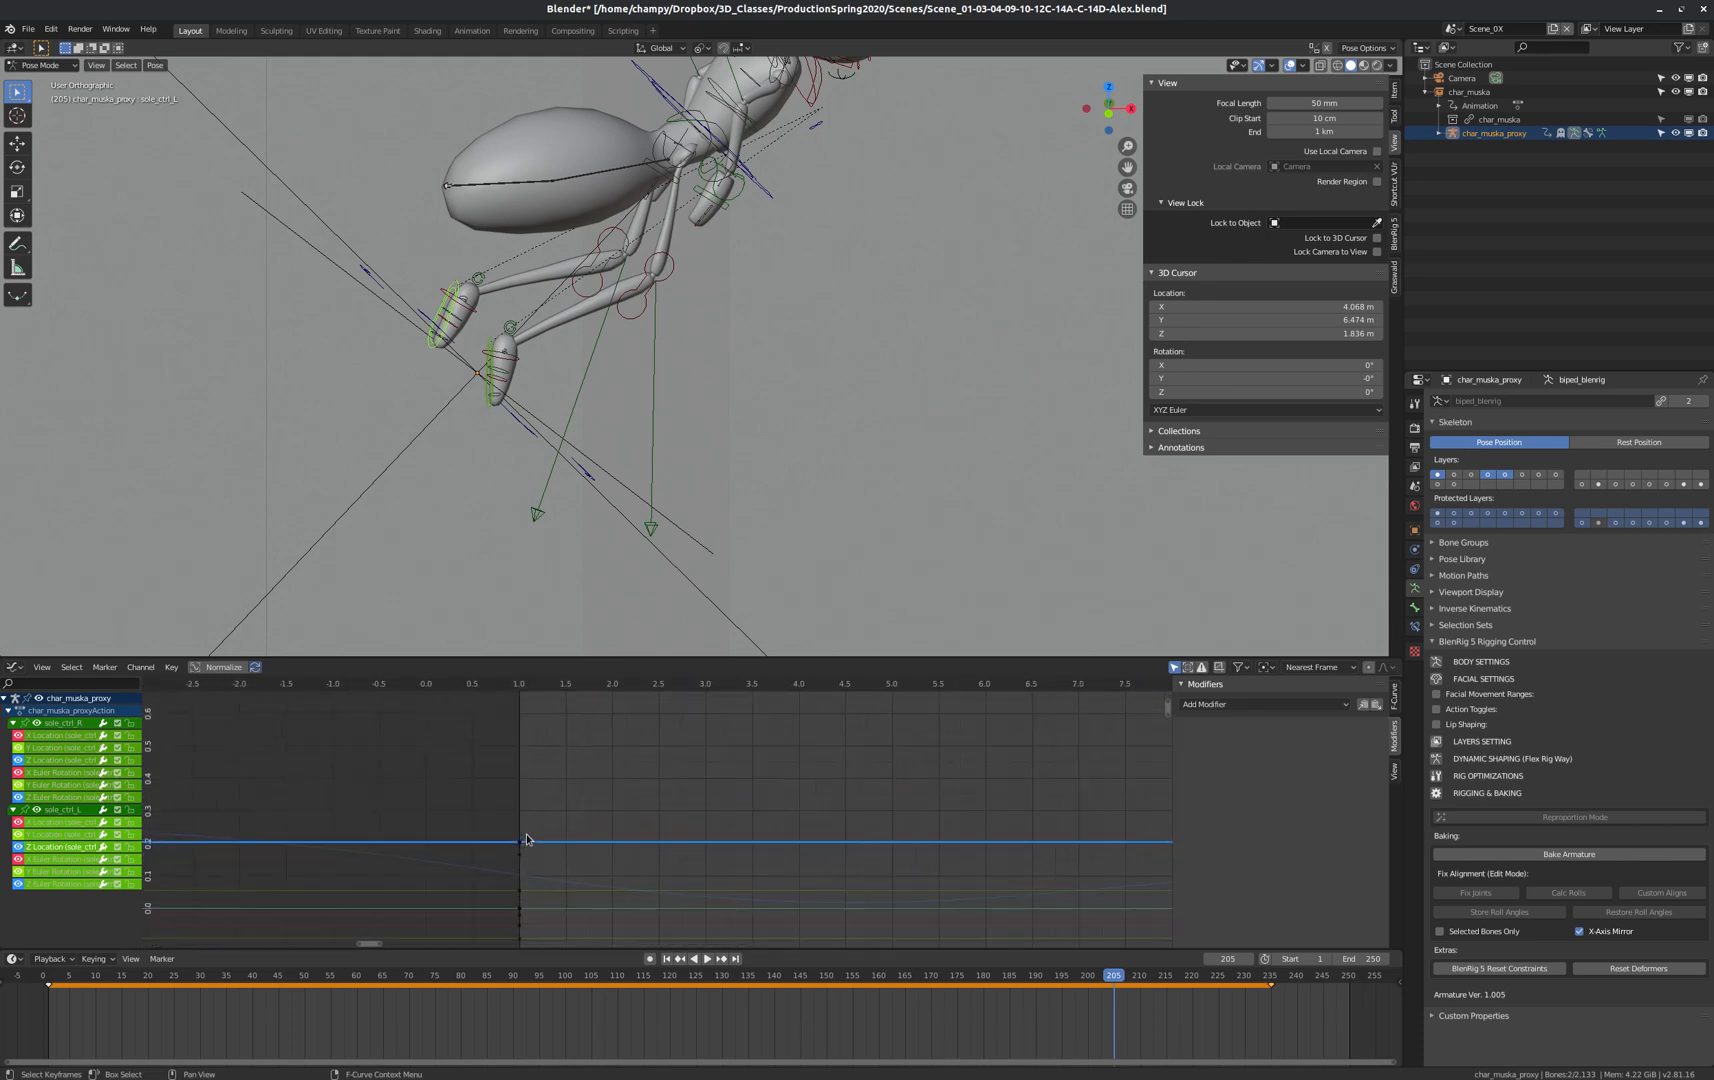
{"action": "scroll", "coordinate": [527, 840], "scroll_direction": "up", "scroll_amount": 6}
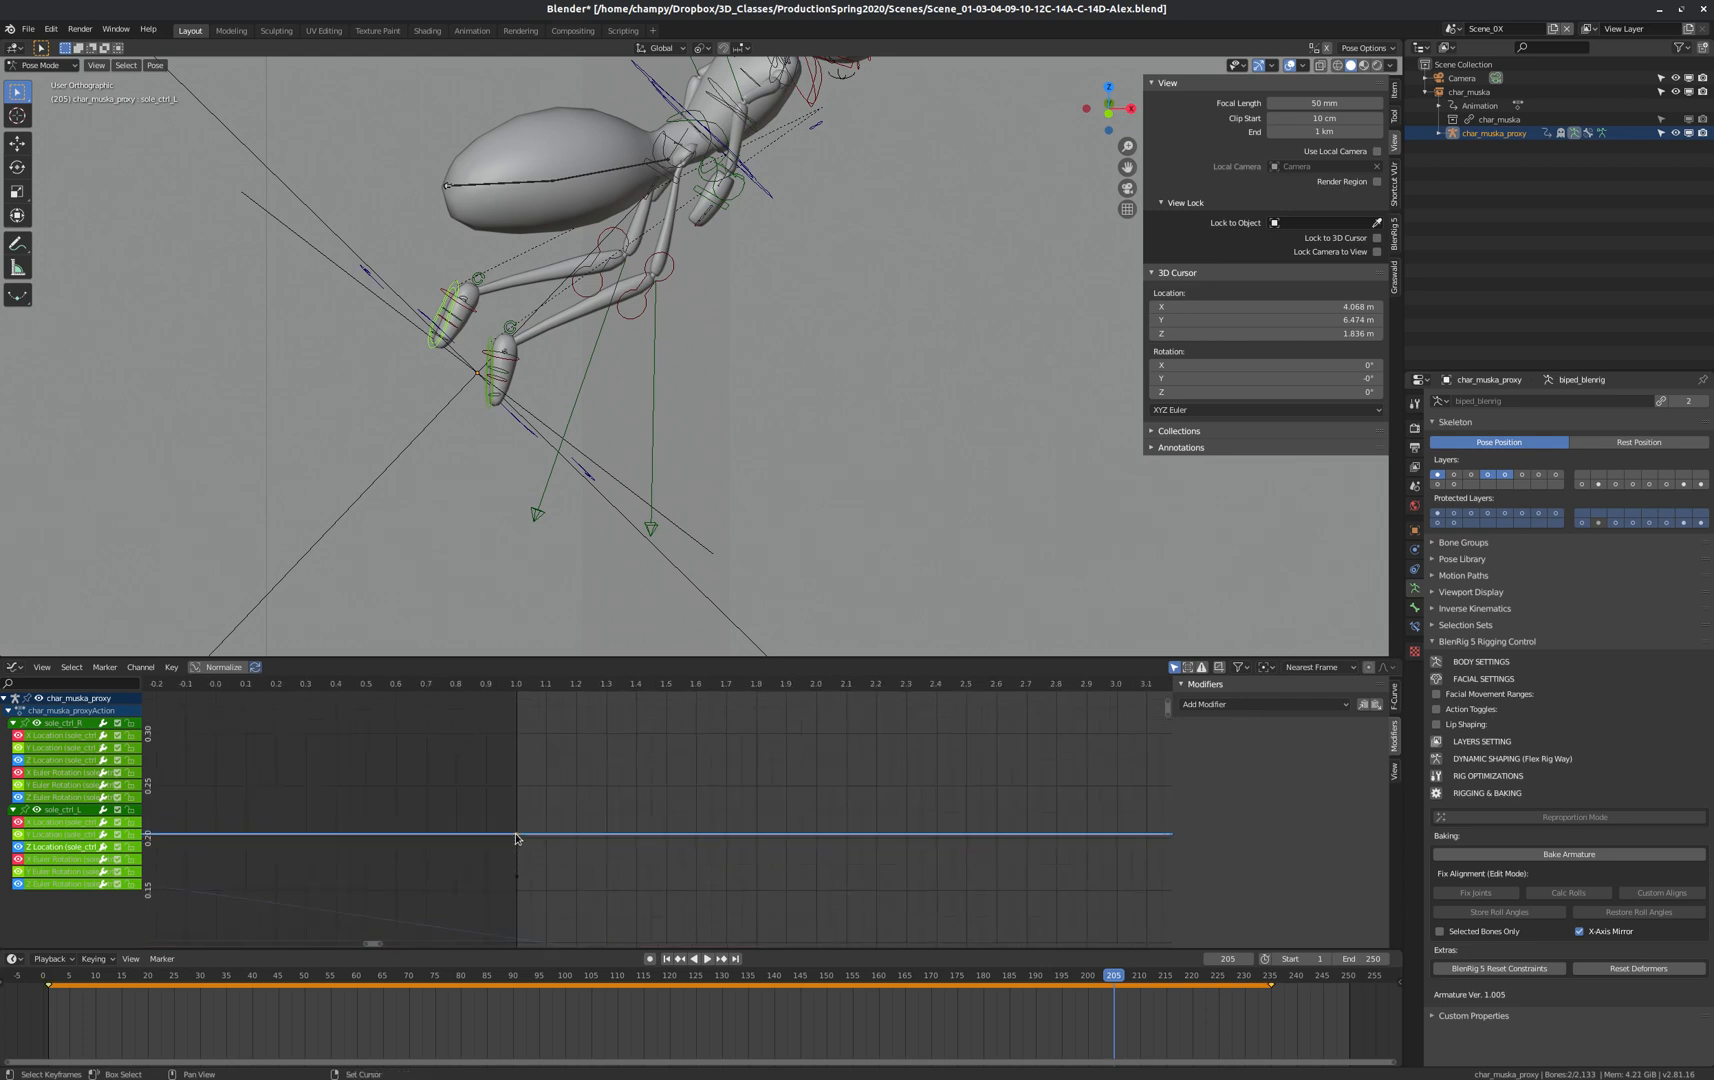
{"action": "left_click", "coordinate": [1330, 705]}
{"action": "left_click", "coordinate": [1224, 782]}
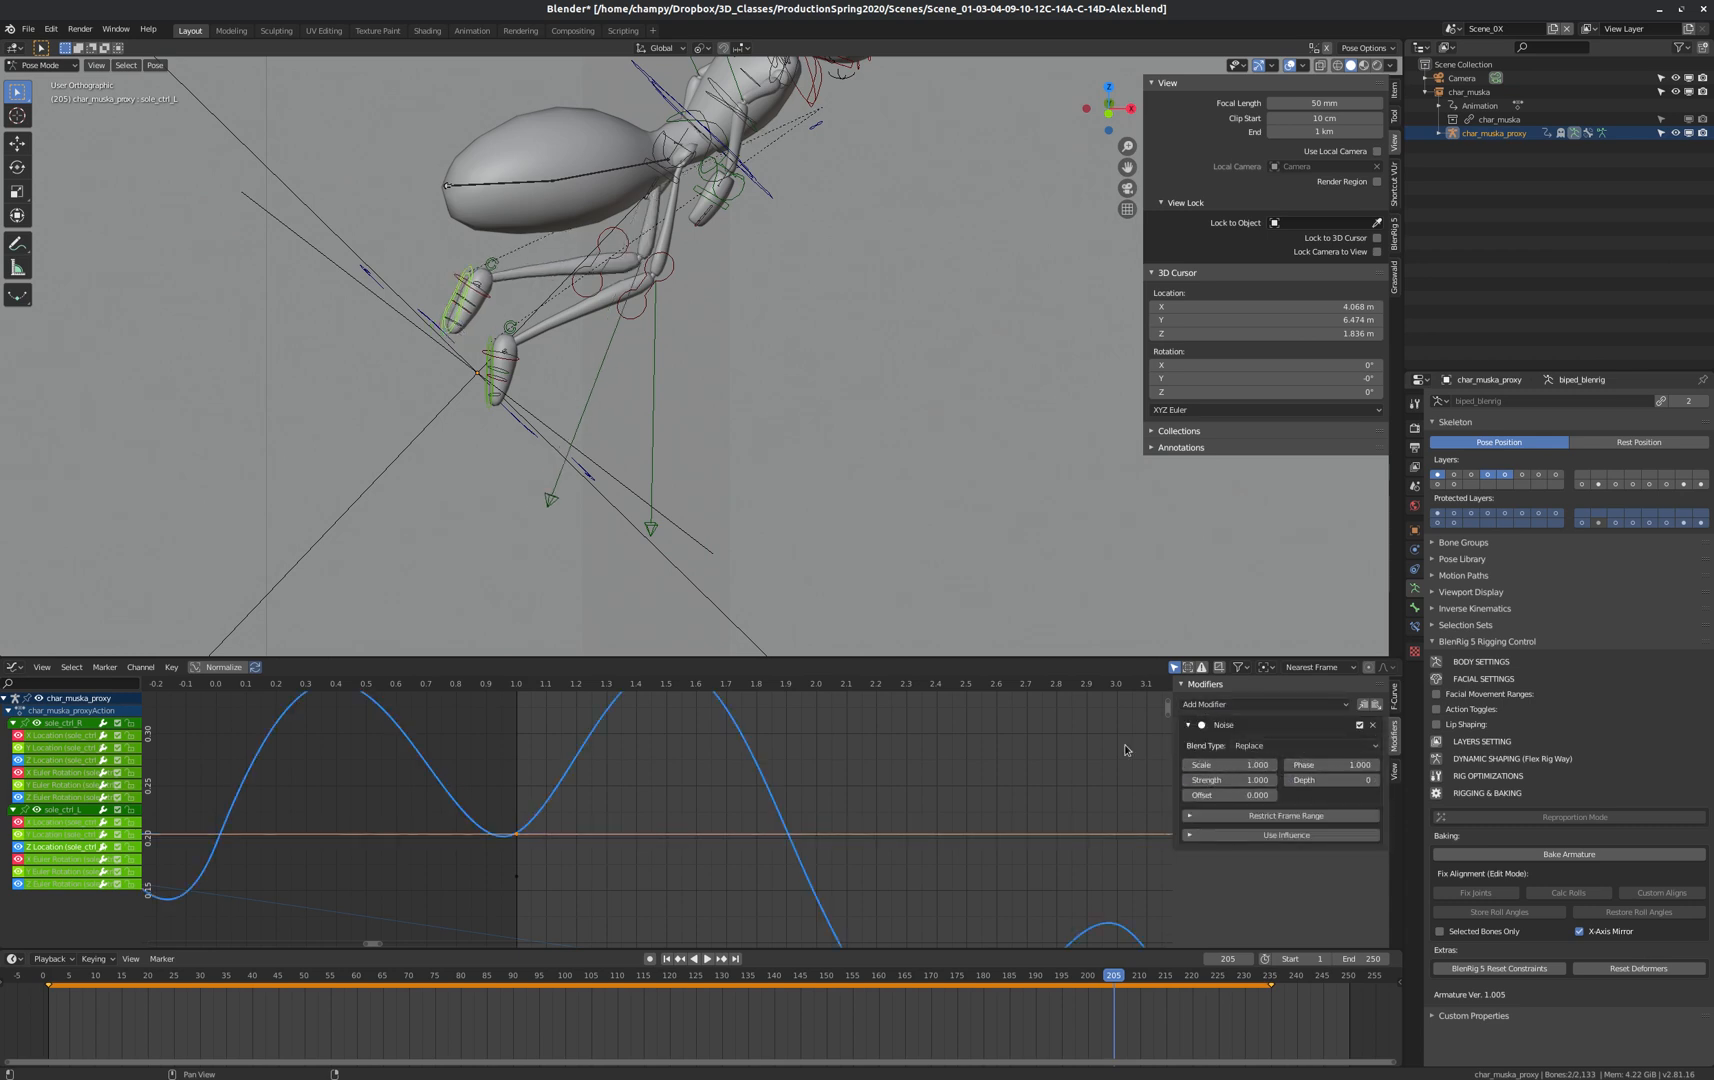
Set the scale of the left foot's Noise modifier to 13.700.
{"action": "scroll", "coordinate": [540, 808], "scroll_direction": "down", "scroll_amount": 3}
{"action": "scroll", "coordinate": [521, 808], "scroll_direction": "down", "scroll_amount": 5}
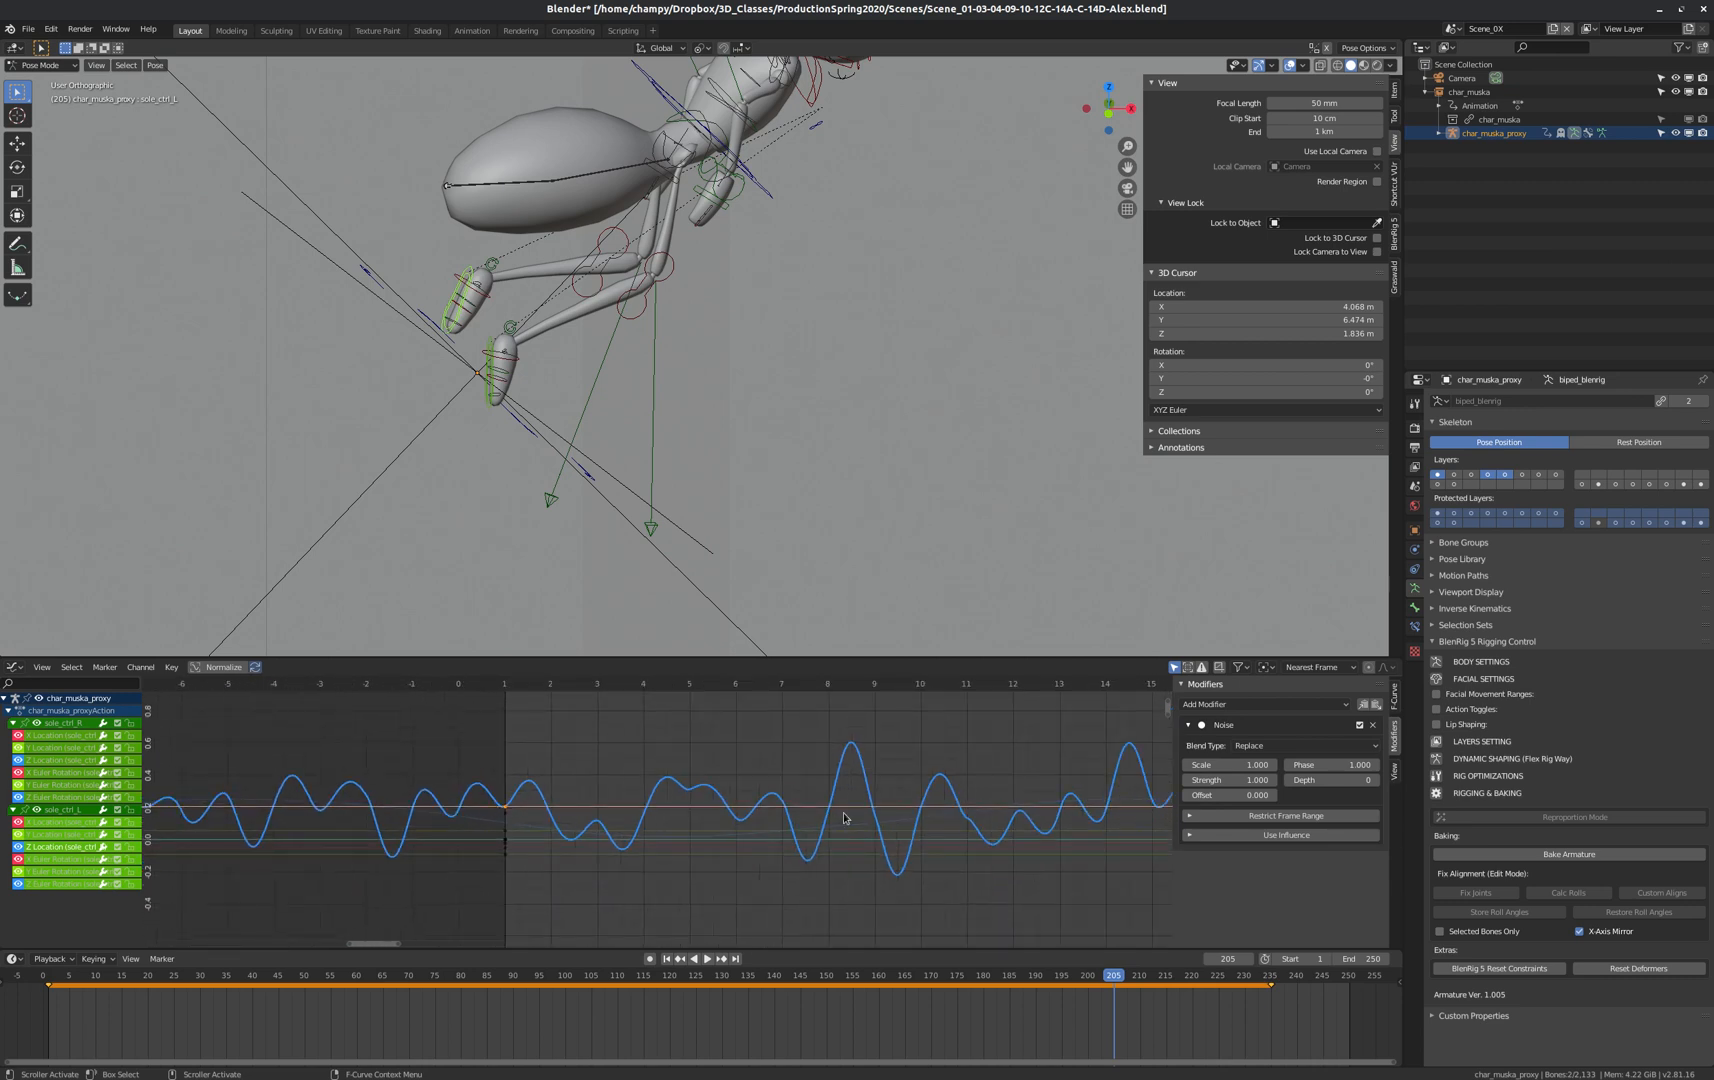
{"action": "scroll", "coordinate": [918, 828], "scroll_direction": "down", "scroll_amount": 3}
{"action": "key", "text": "Home"}
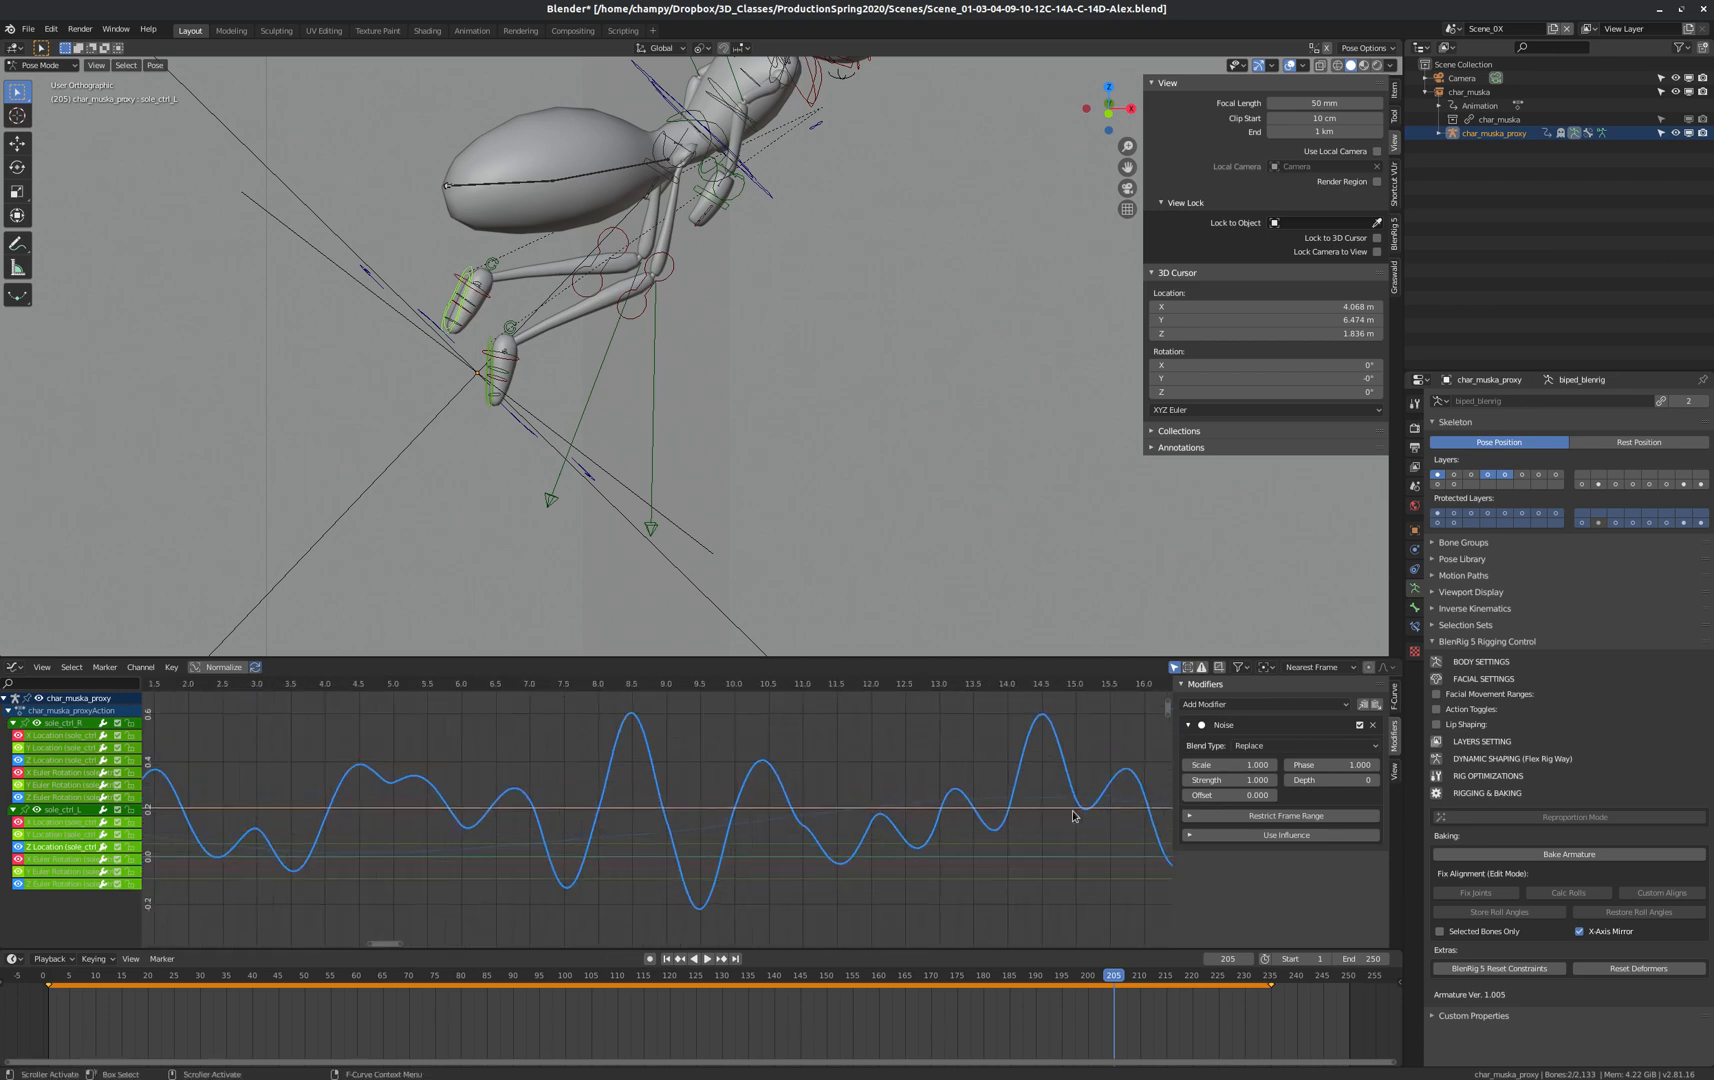
{"action": "left_click_drag", "start_coordinate": [1230, 764], "coordinate": [1312, 764]}
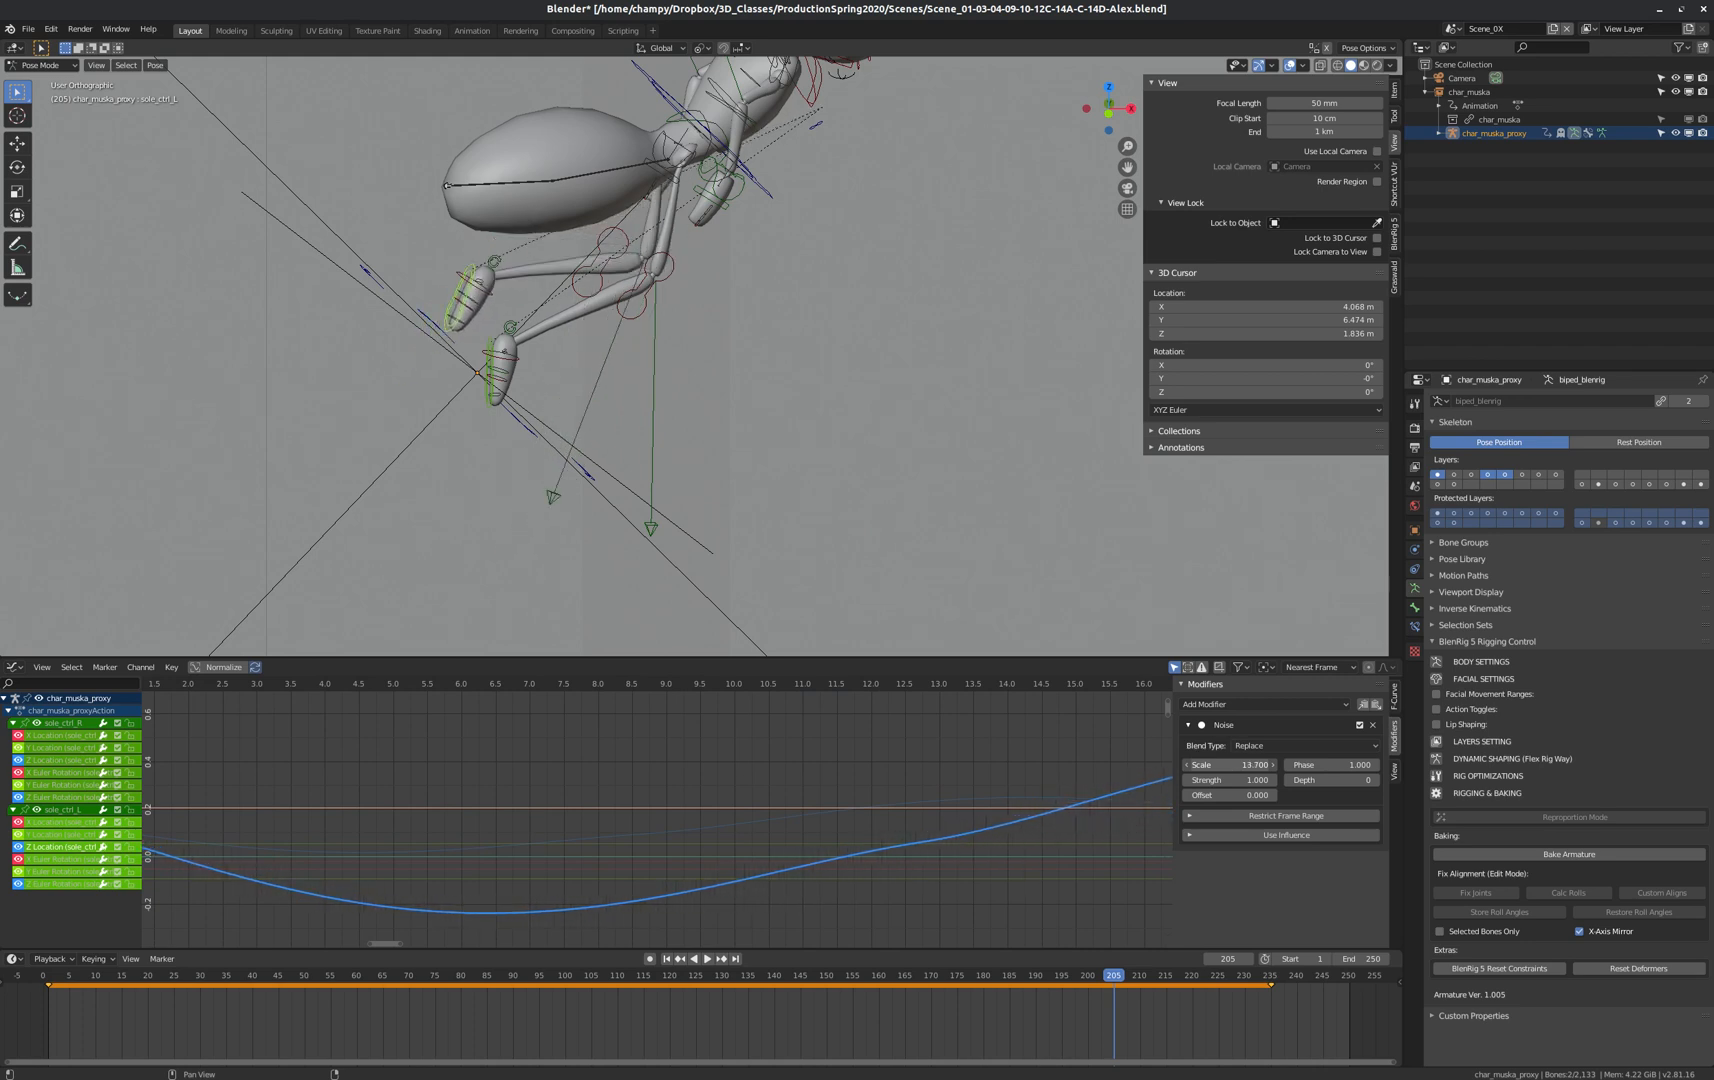
Set the left foot's Noise strength to 0.330 and check the flattened Z Location curve.
{"action": "left_click", "coordinate": [1241, 779]}
{"action": "type", "text": ".33"}
{"action": "key", "text": "Return"}
{"action": "scroll", "coordinate": [659, 758], "scroll_direction": "down", "scroll_amount": 3}
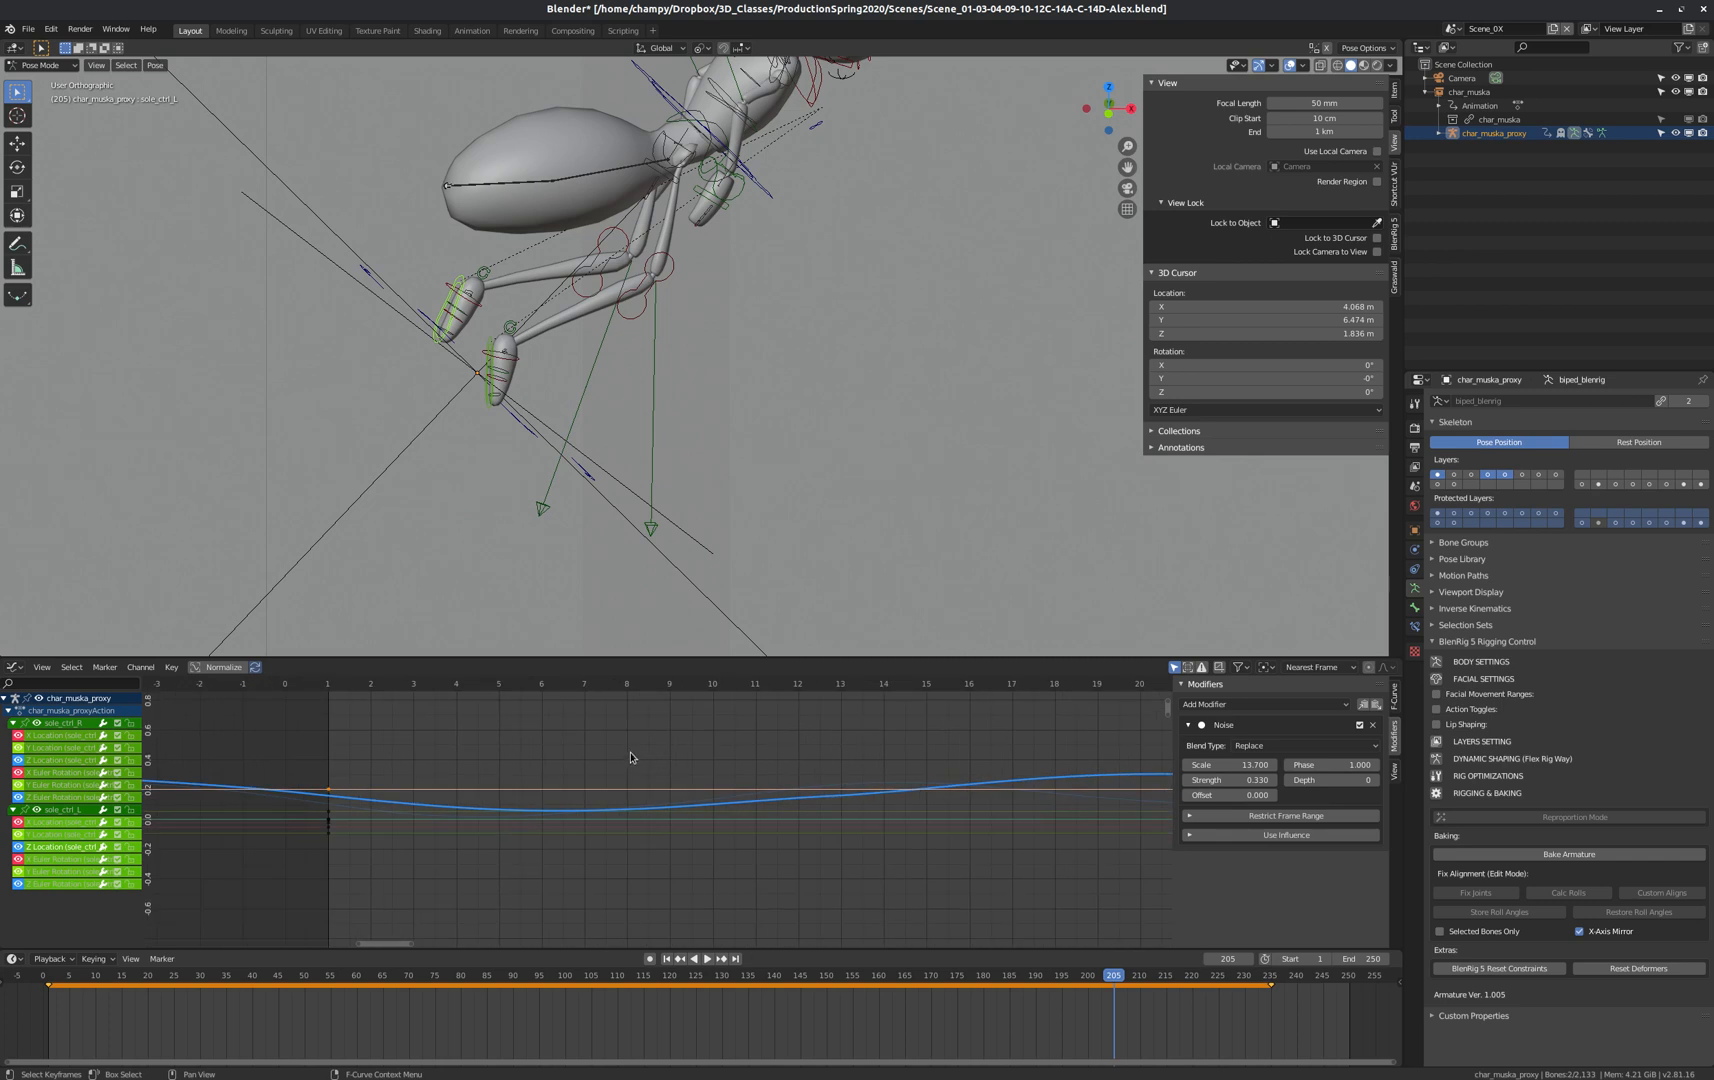
{"action": "scroll", "coordinate": [630, 757], "scroll_direction": "down", "scroll_amount": 3}
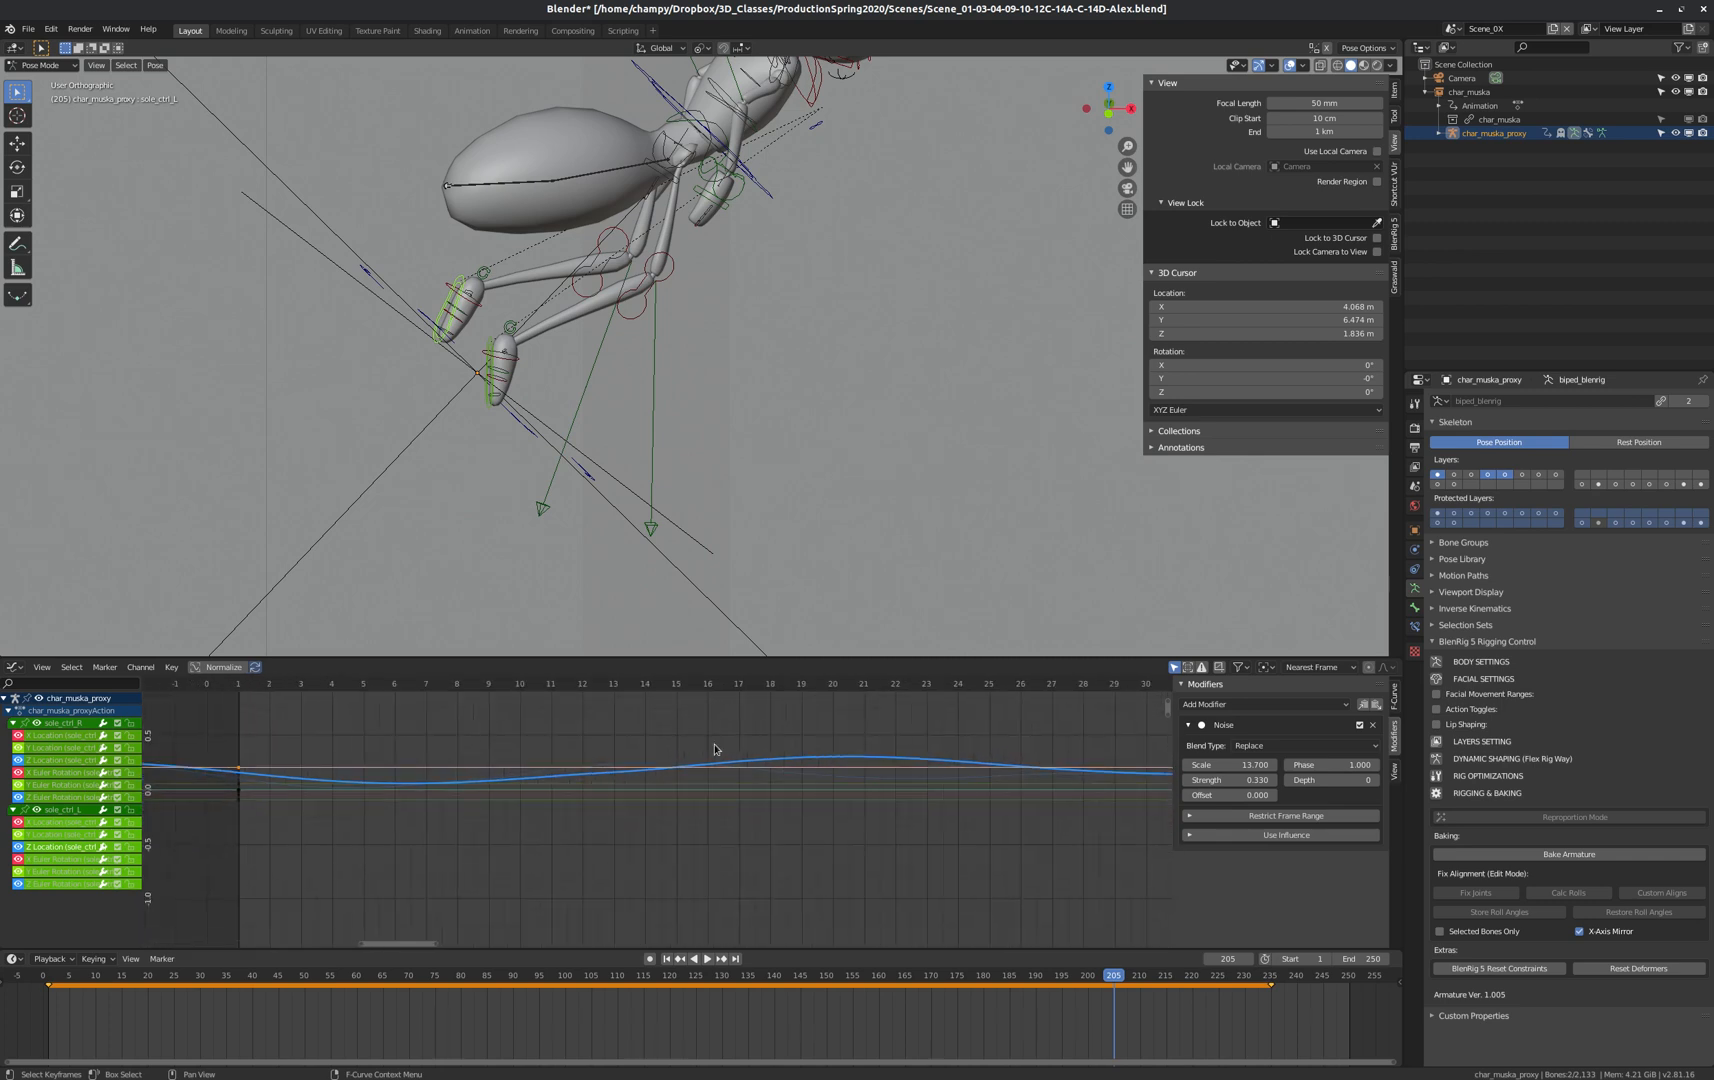
{"action": "scroll", "coordinate": [689, 752], "scroll_direction": "up", "scroll_amount": 2}
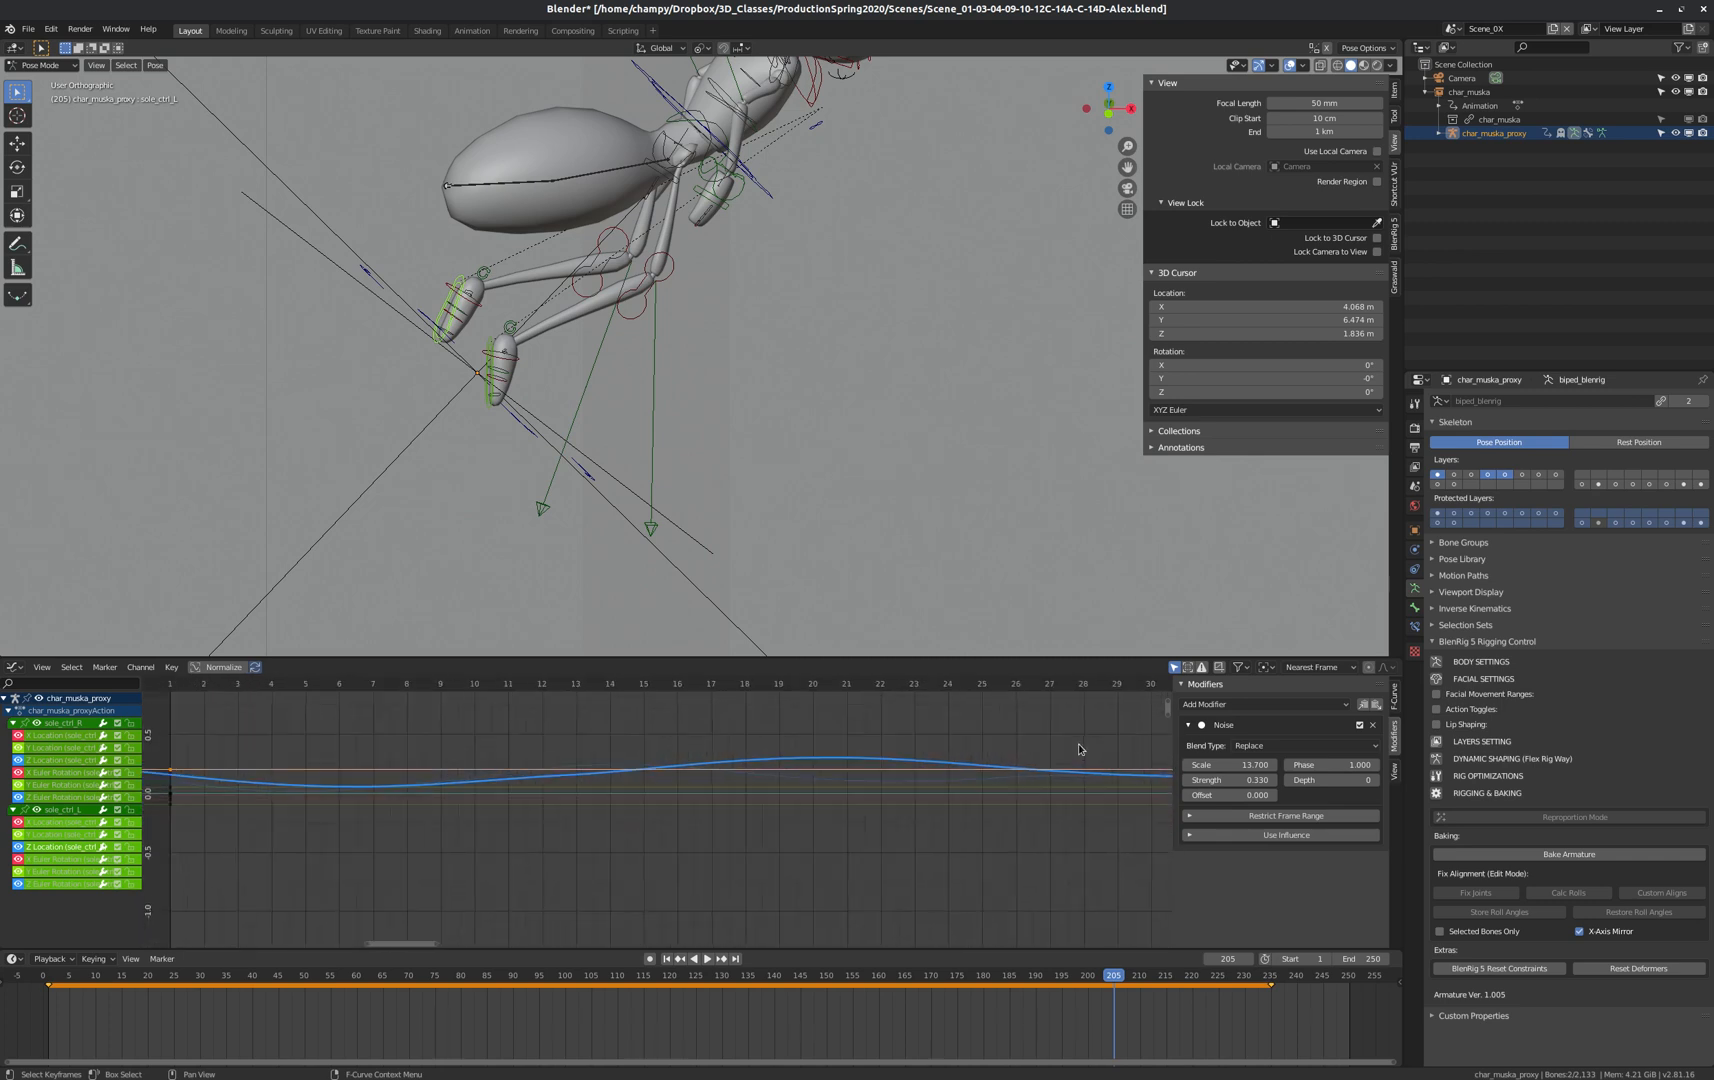
Set the scale of the left foot's Noise modifier to 30.
{"action": "left_click", "coordinate": [1243, 764]}
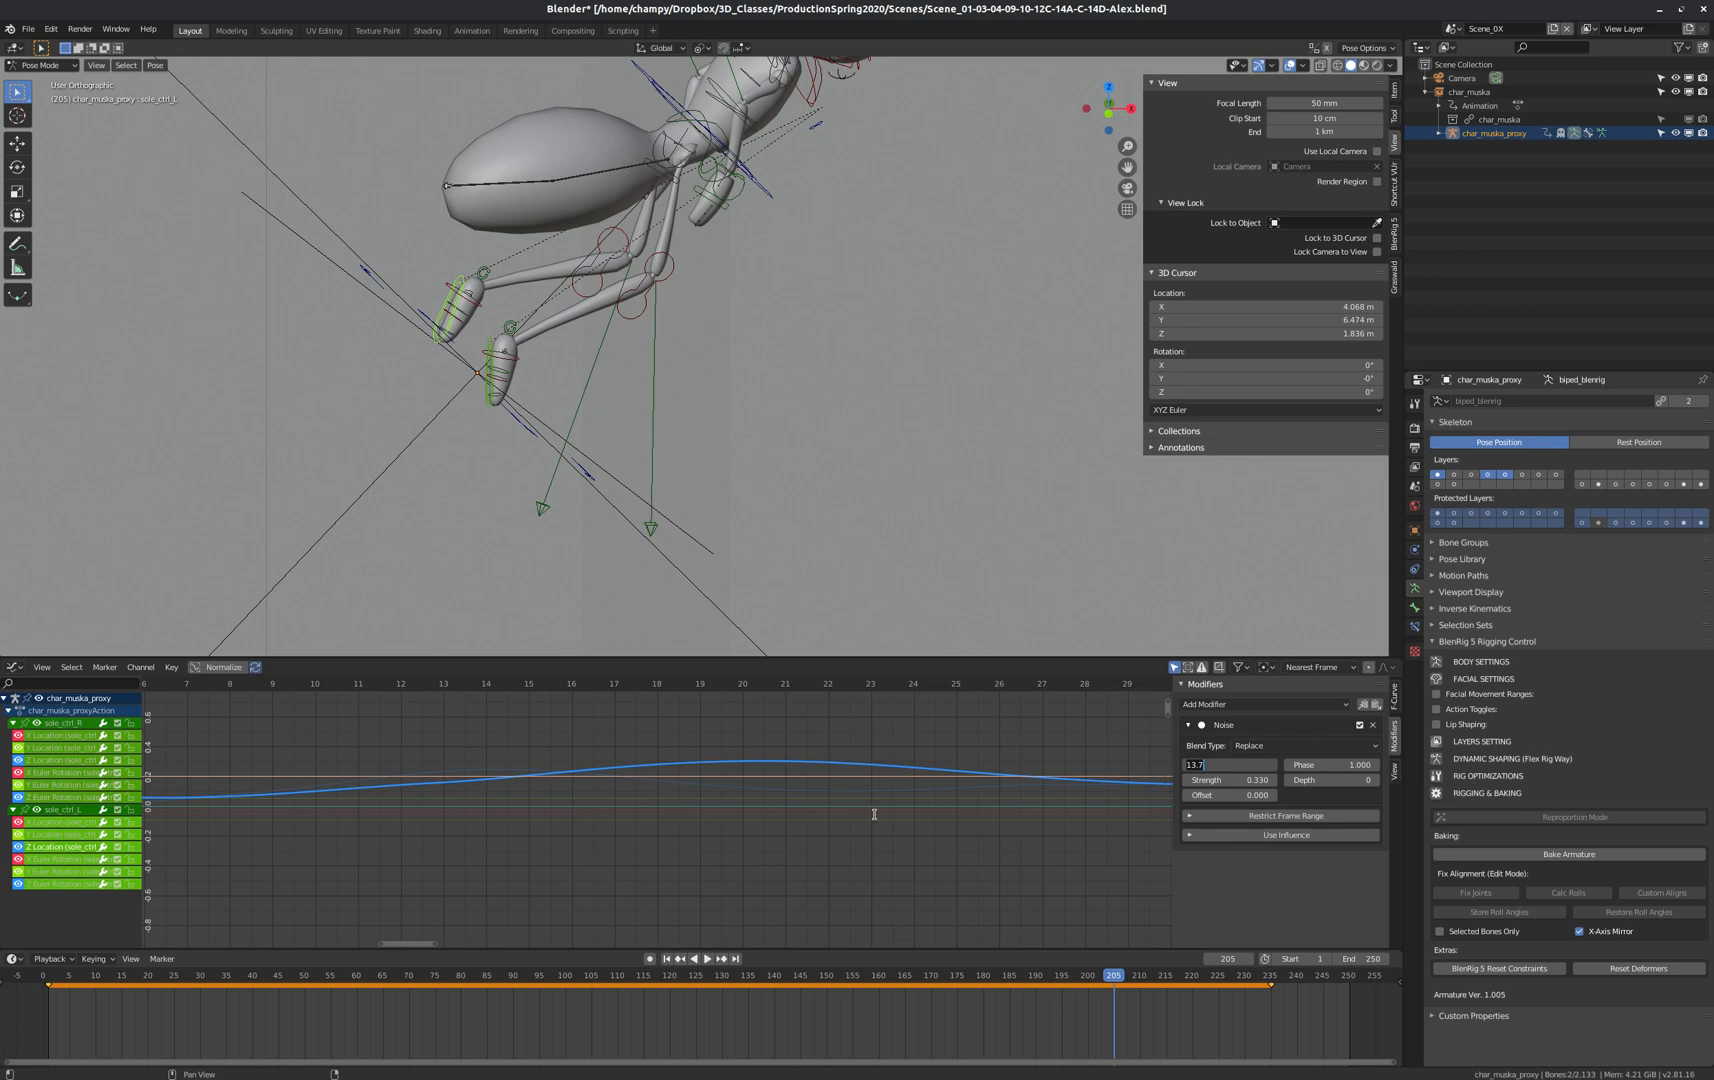
{"action": "key", "text": "Return"}
{"action": "scroll", "coordinate": [757, 807], "scroll_direction": "down", "scroll_amount": 3}
{"action": "scroll", "coordinate": [630, 800], "scroll_direction": "down", "scroll_amount": 2}
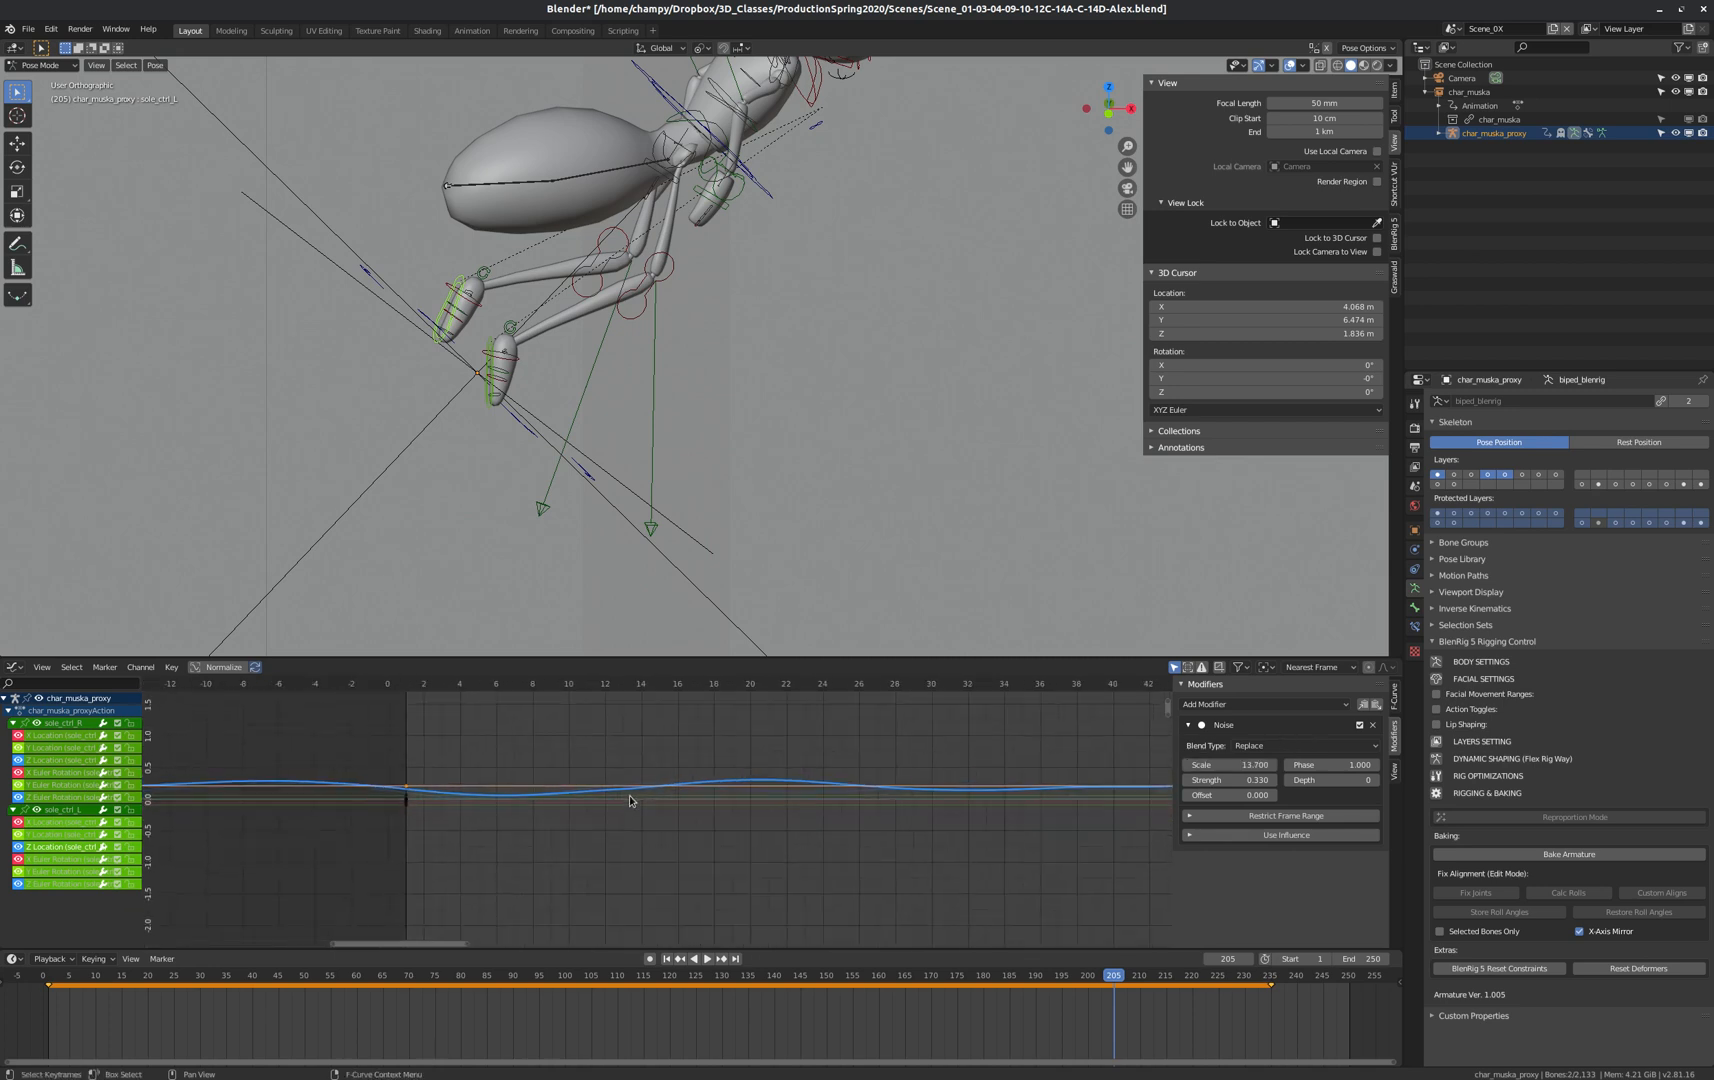
{"action": "scroll", "coordinate": [707, 774], "scroll_direction": "down", "scroll_amount": 1}
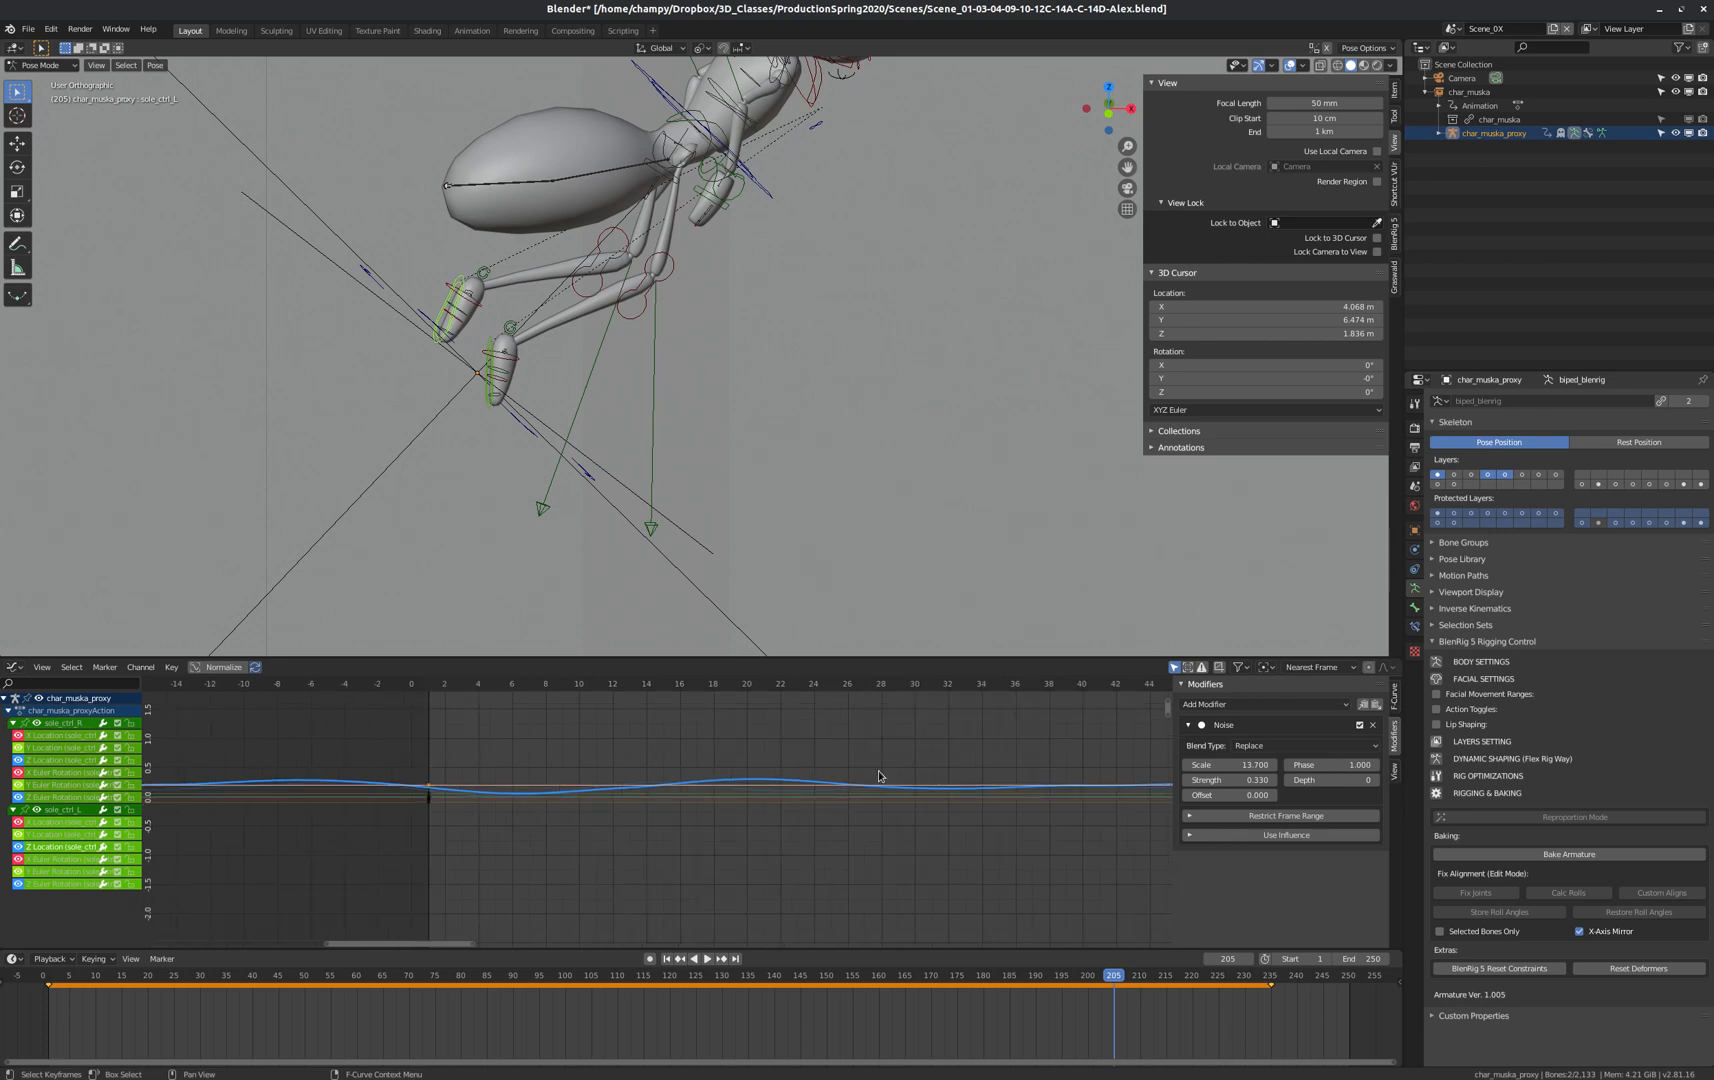
{"action": "key", "text": "Home"}
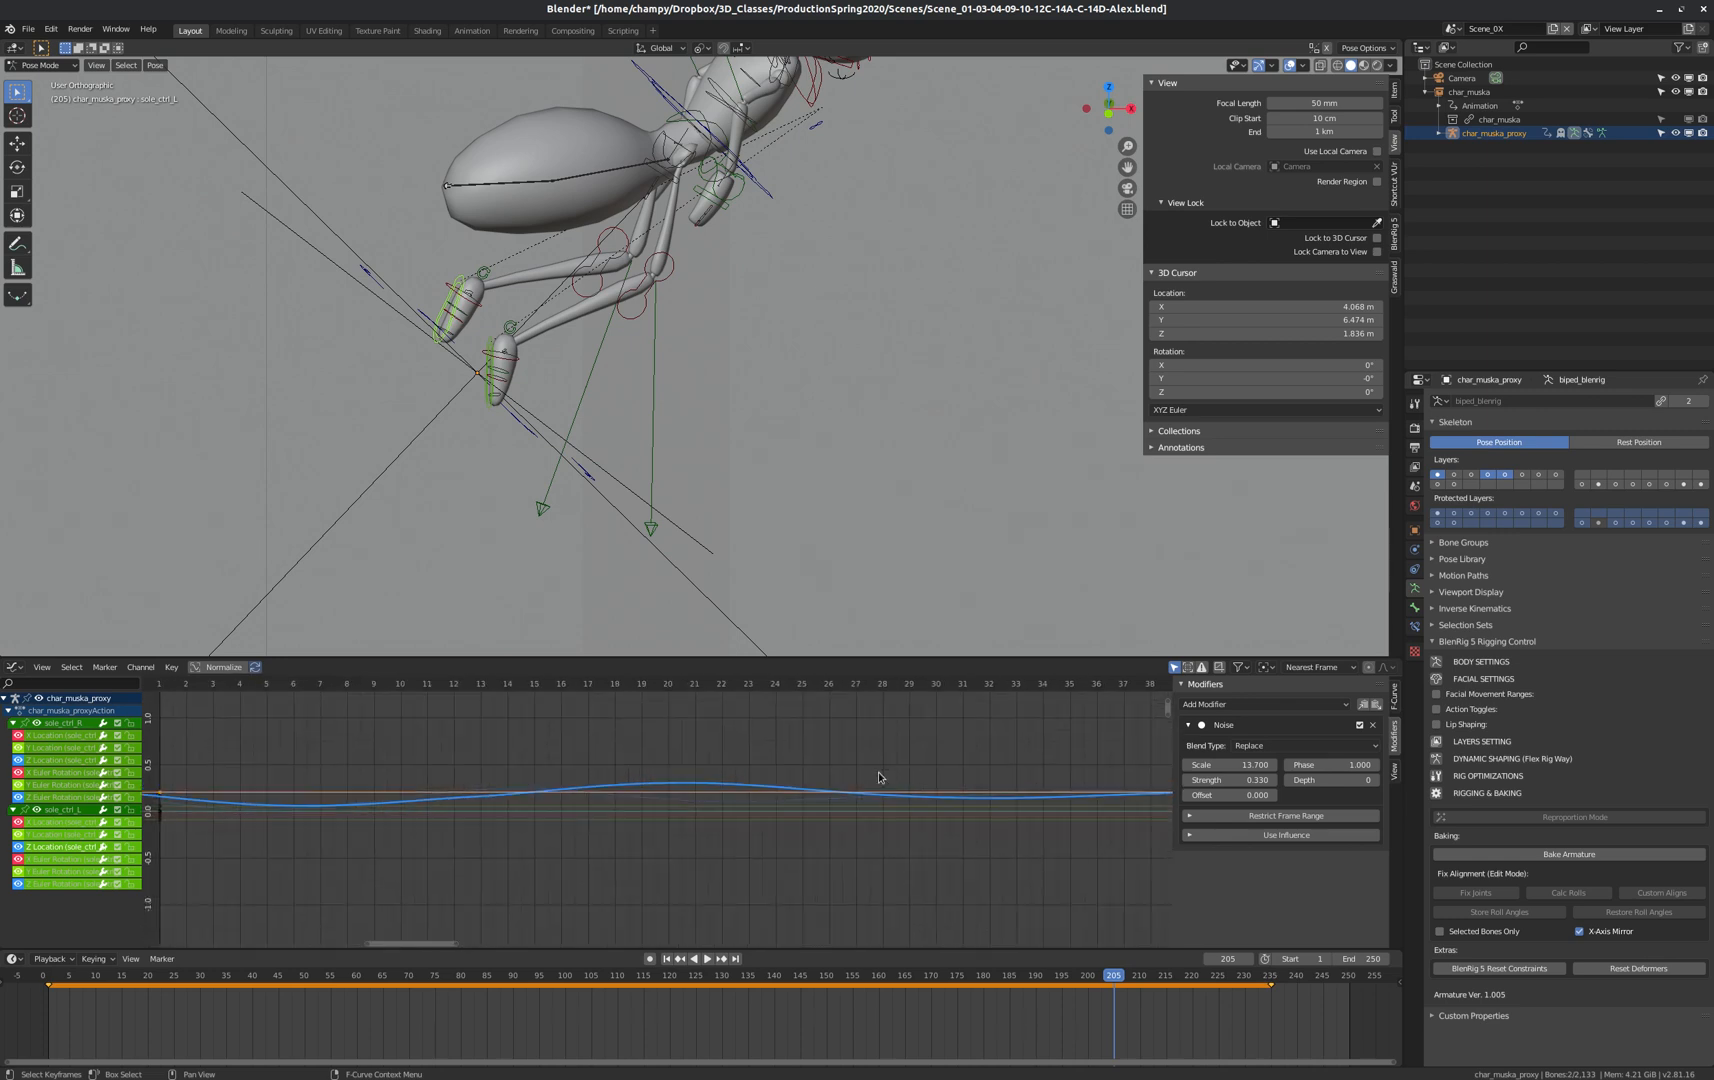
{"action": "left_click", "coordinate": [1231, 765]}
{"action": "type", "text": "30"}
{"action": "key", "text": "Return"}
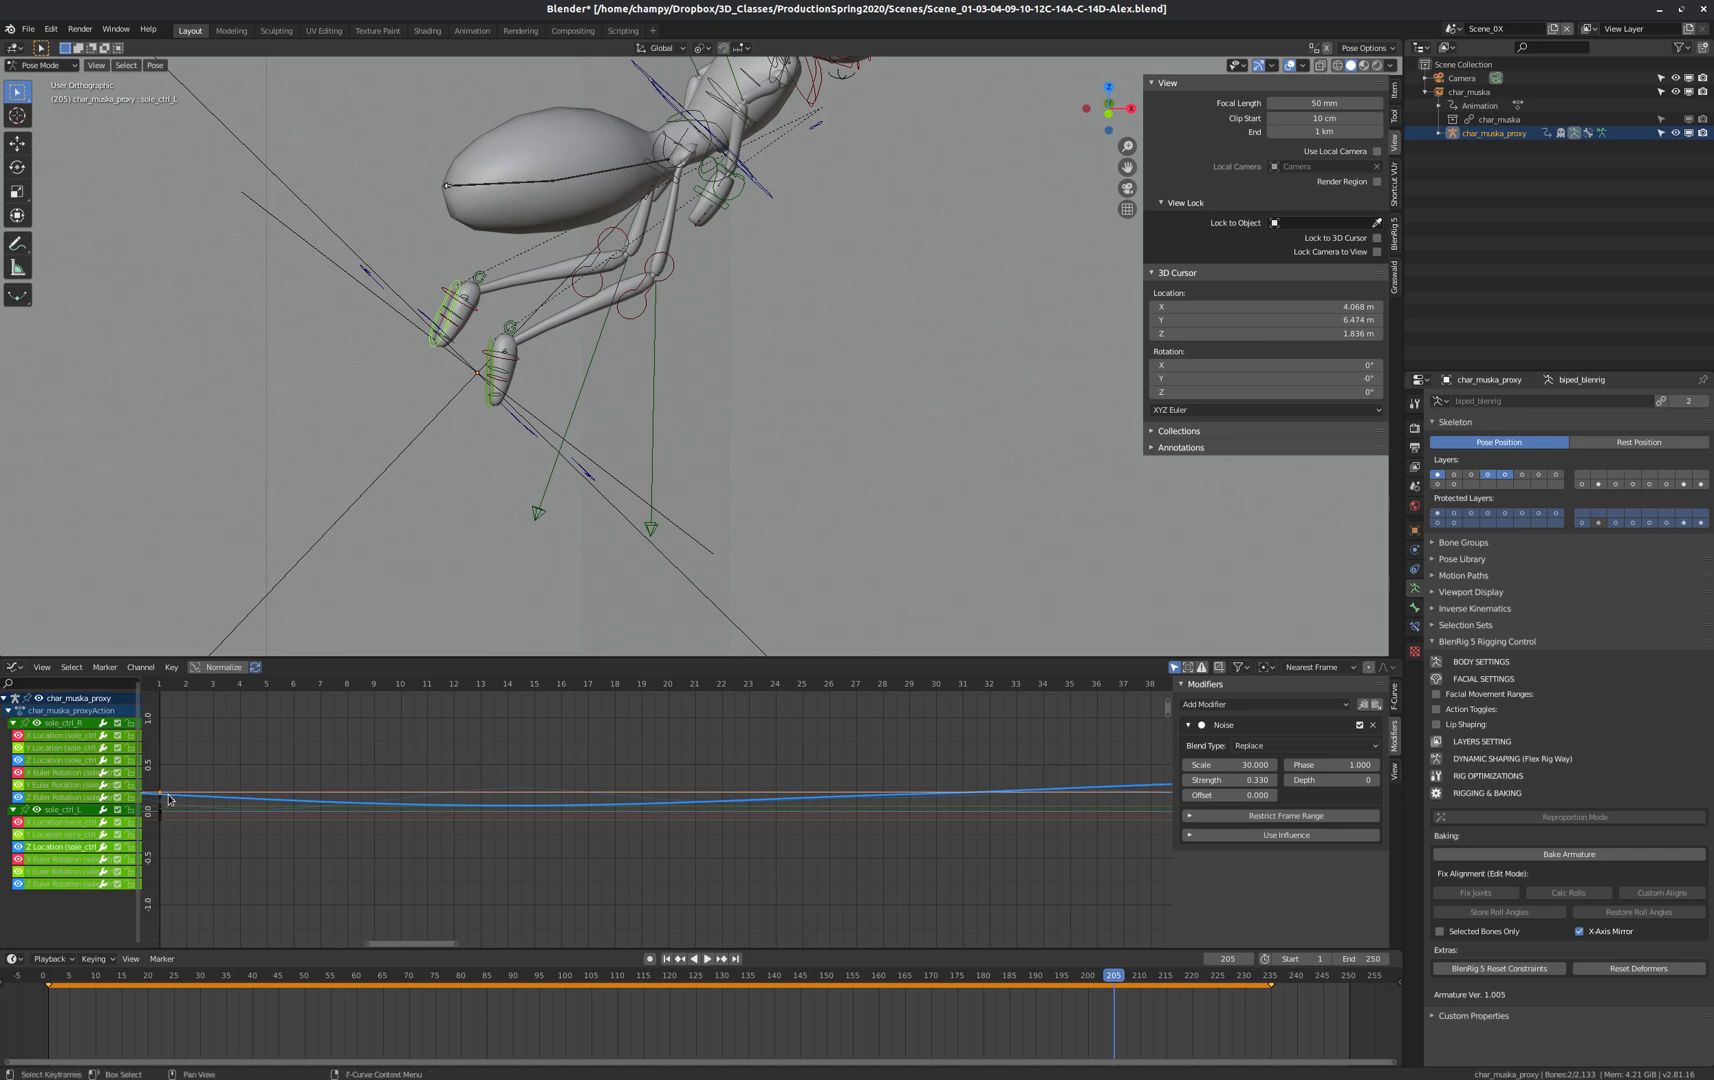
Select the Z Location curve of sole_ctrl_R and set its Noise modifier's scale to 27.
{"action": "scroll", "coordinate": [168, 799], "scroll_direction": "up", "scroll_amount": 2}
{"action": "scroll", "coordinate": [240, 808], "scroll_direction": "down", "scroll_amount": 4}
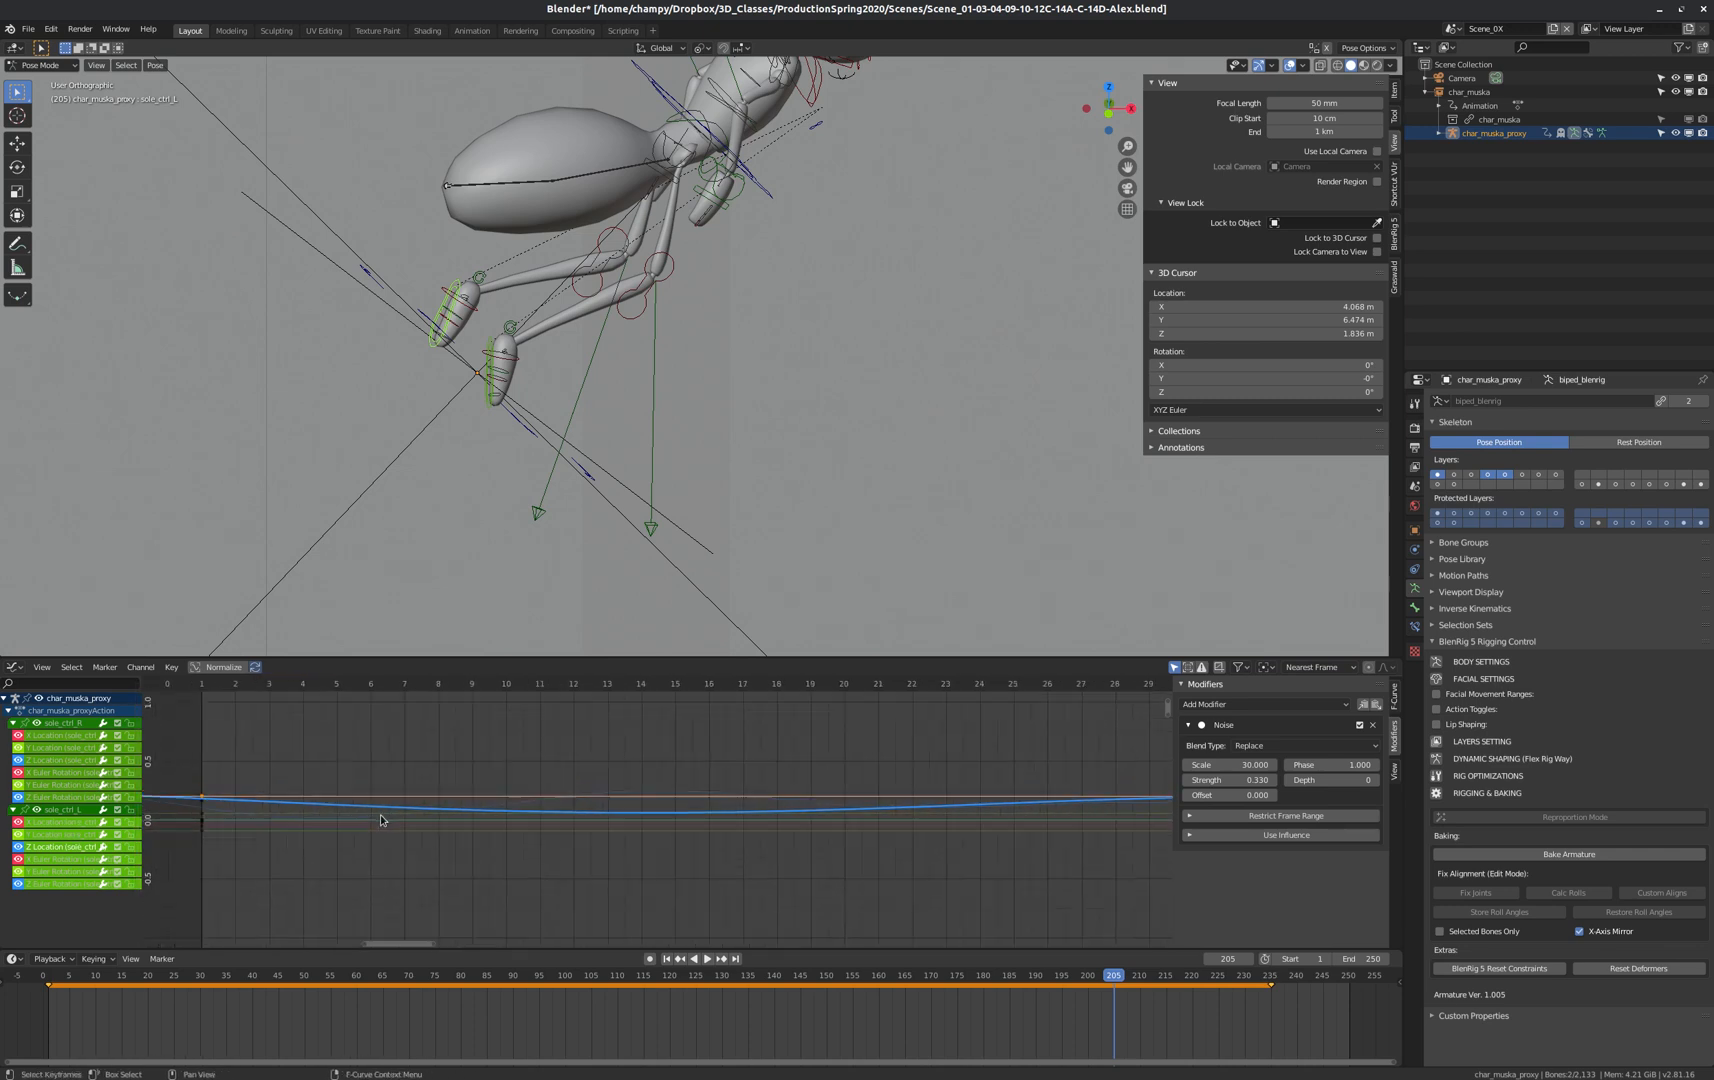
{"action": "scroll", "coordinate": [258, 805], "scroll_direction": "up", "scroll_amount": 5}
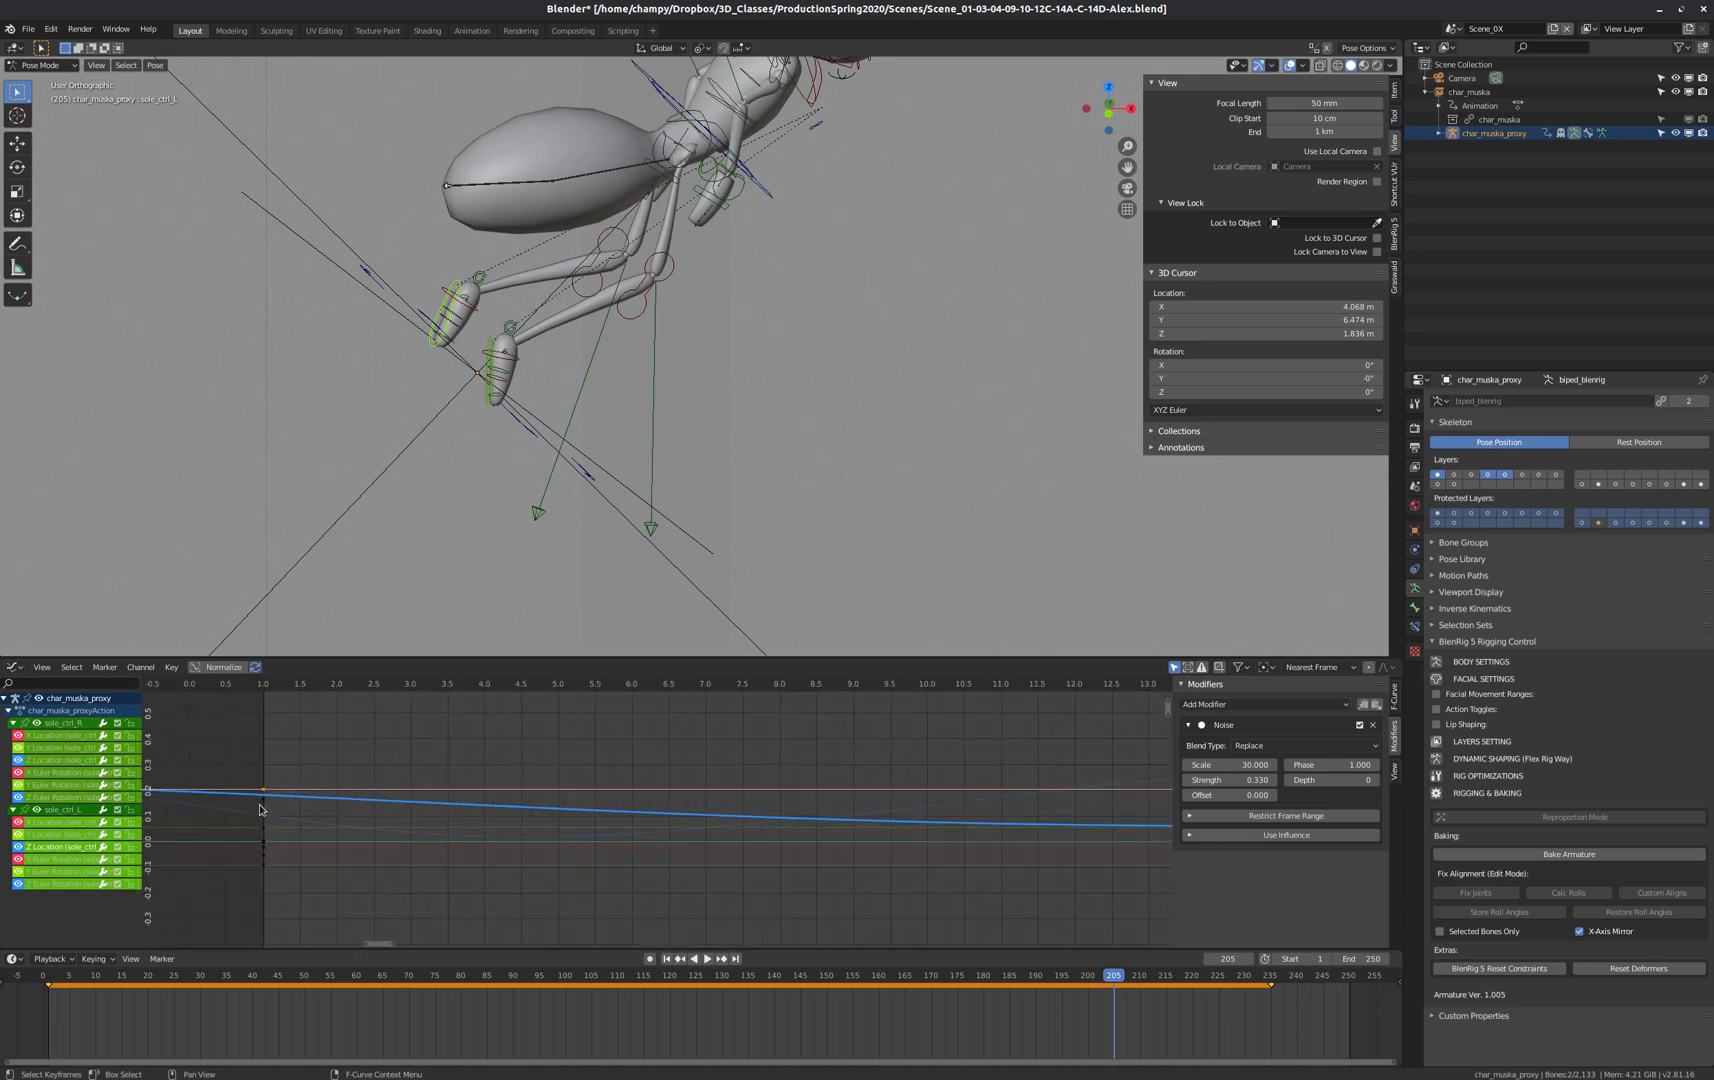
{"action": "left_click", "coordinate": [263, 805]}
{"action": "scroll", "coordinate": [290, 830], "scroll_direction": "down", "scroll_amount": 8}
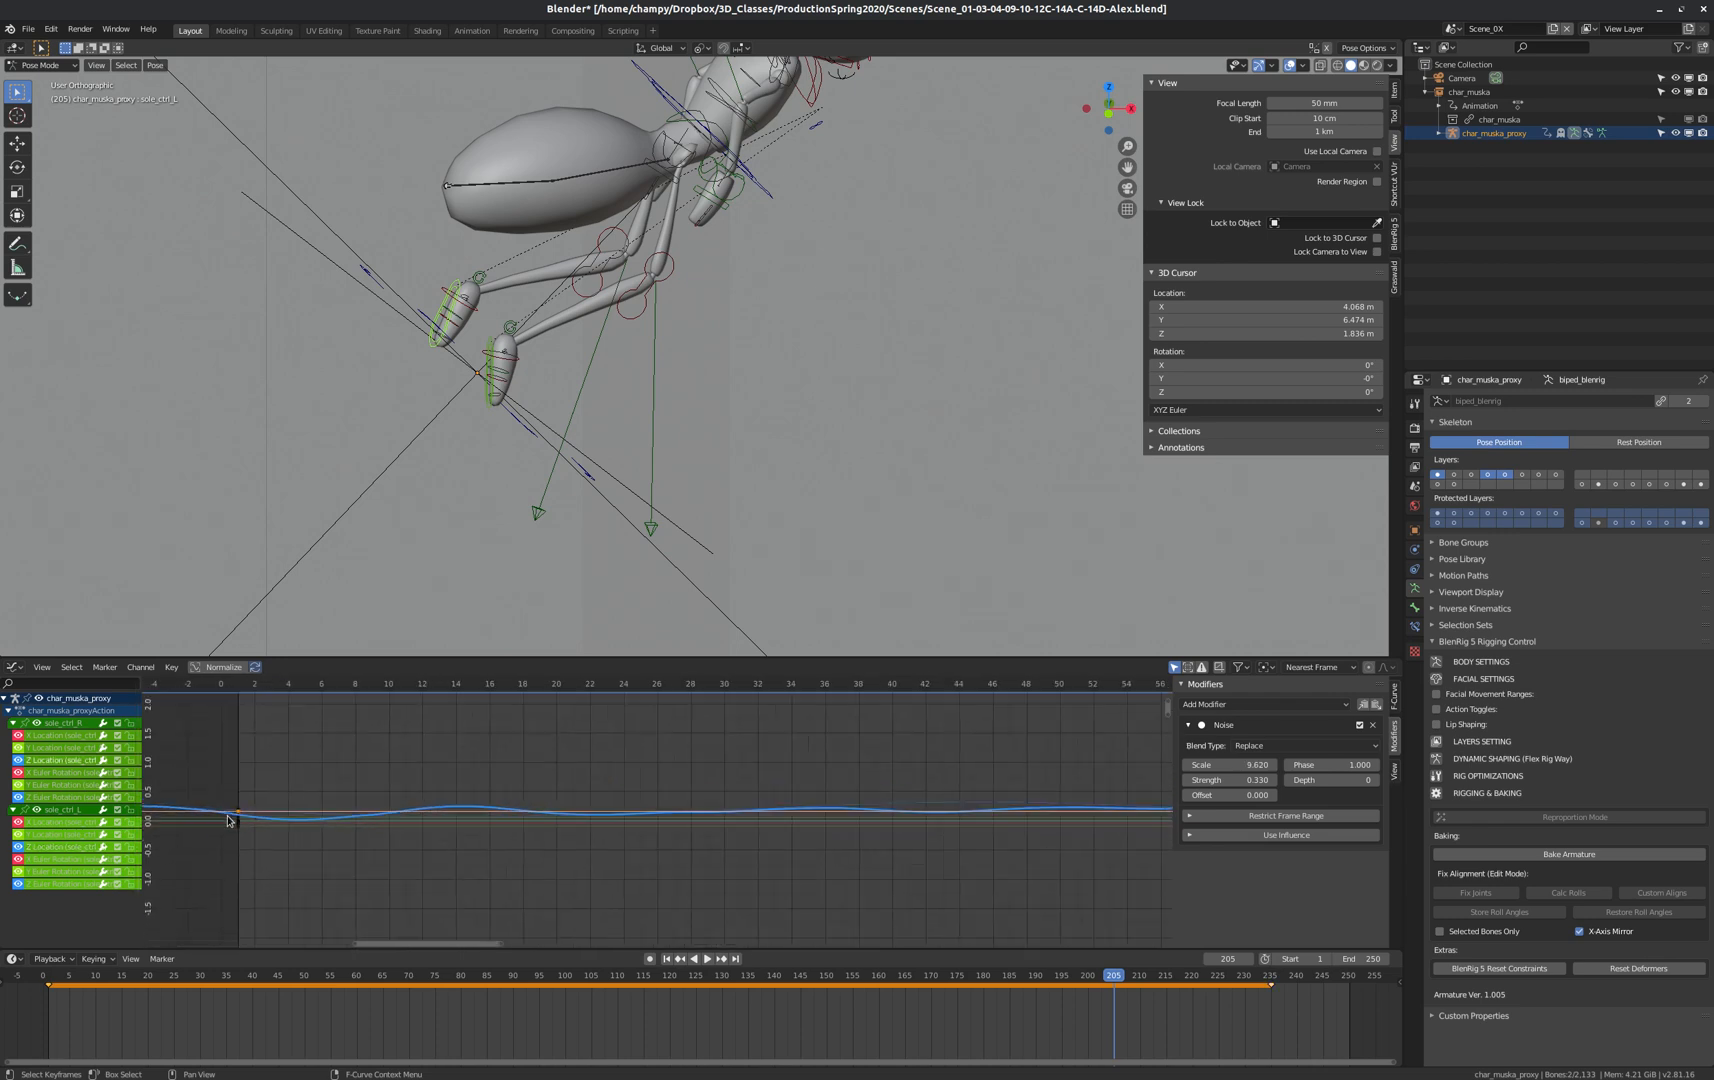
{"action": "left_click", "coordinate": [1240, 766]}
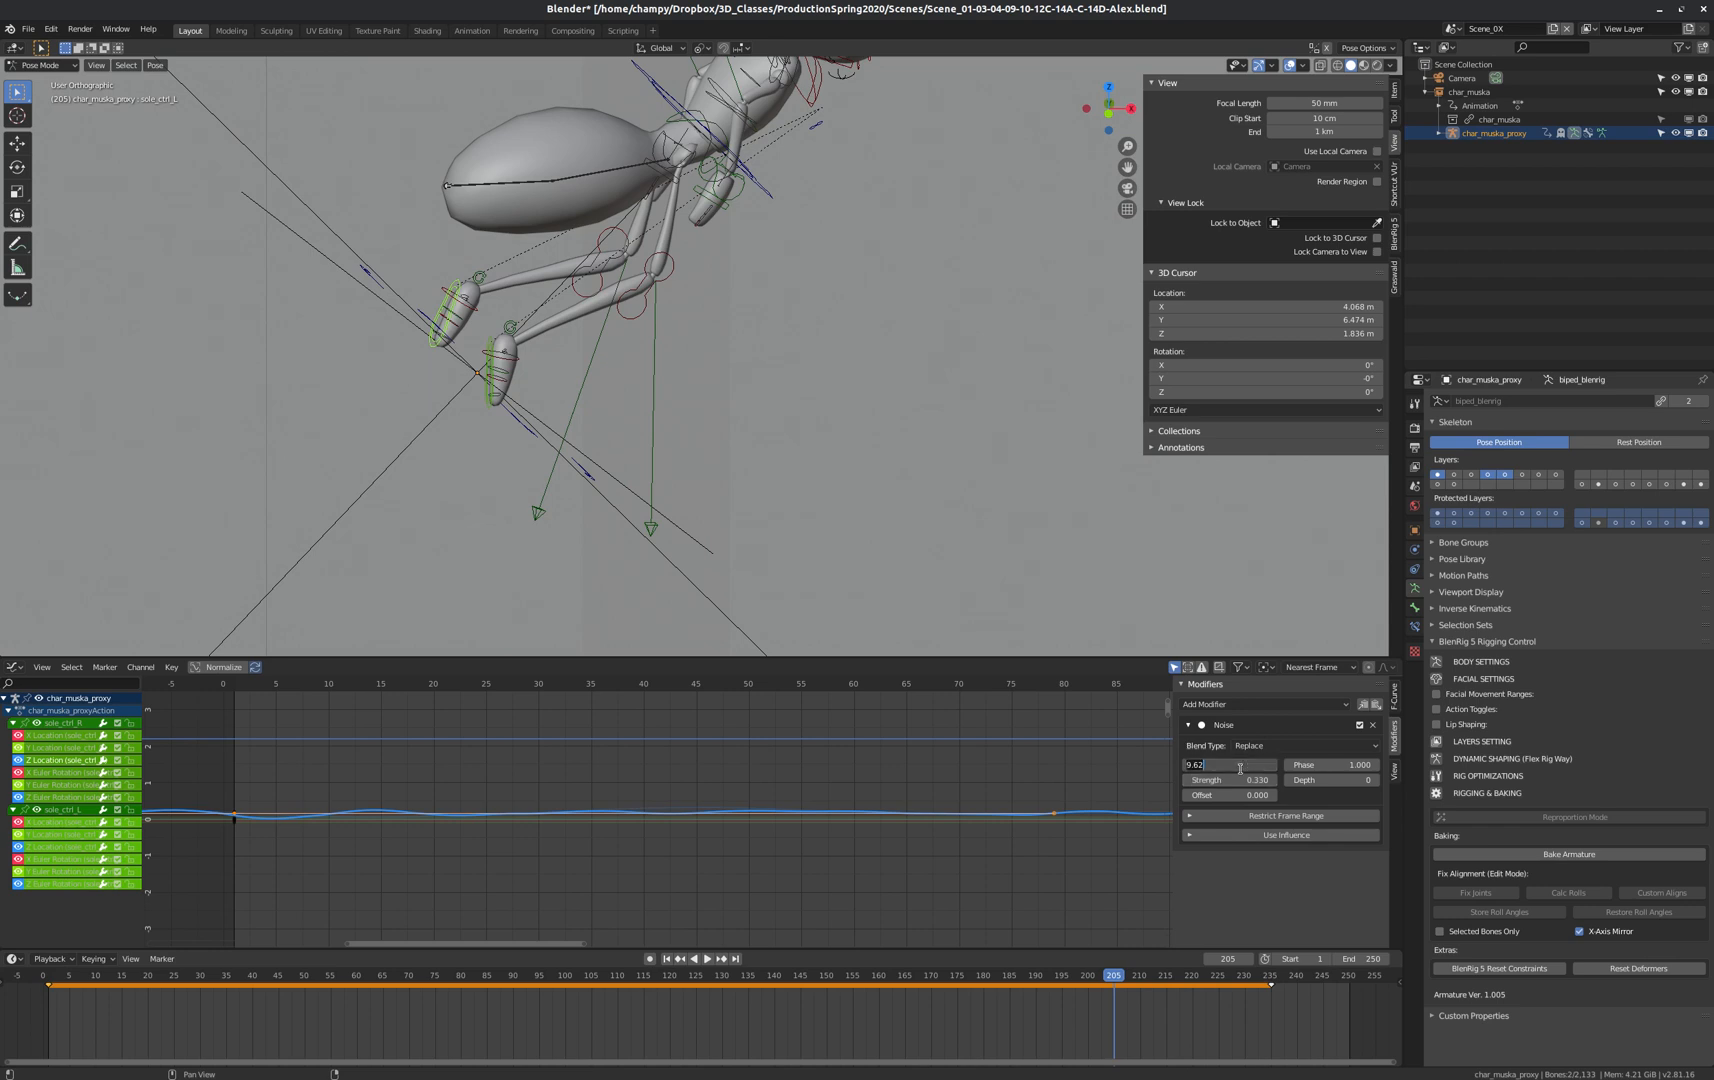
{"action": "type", "text": "30"}
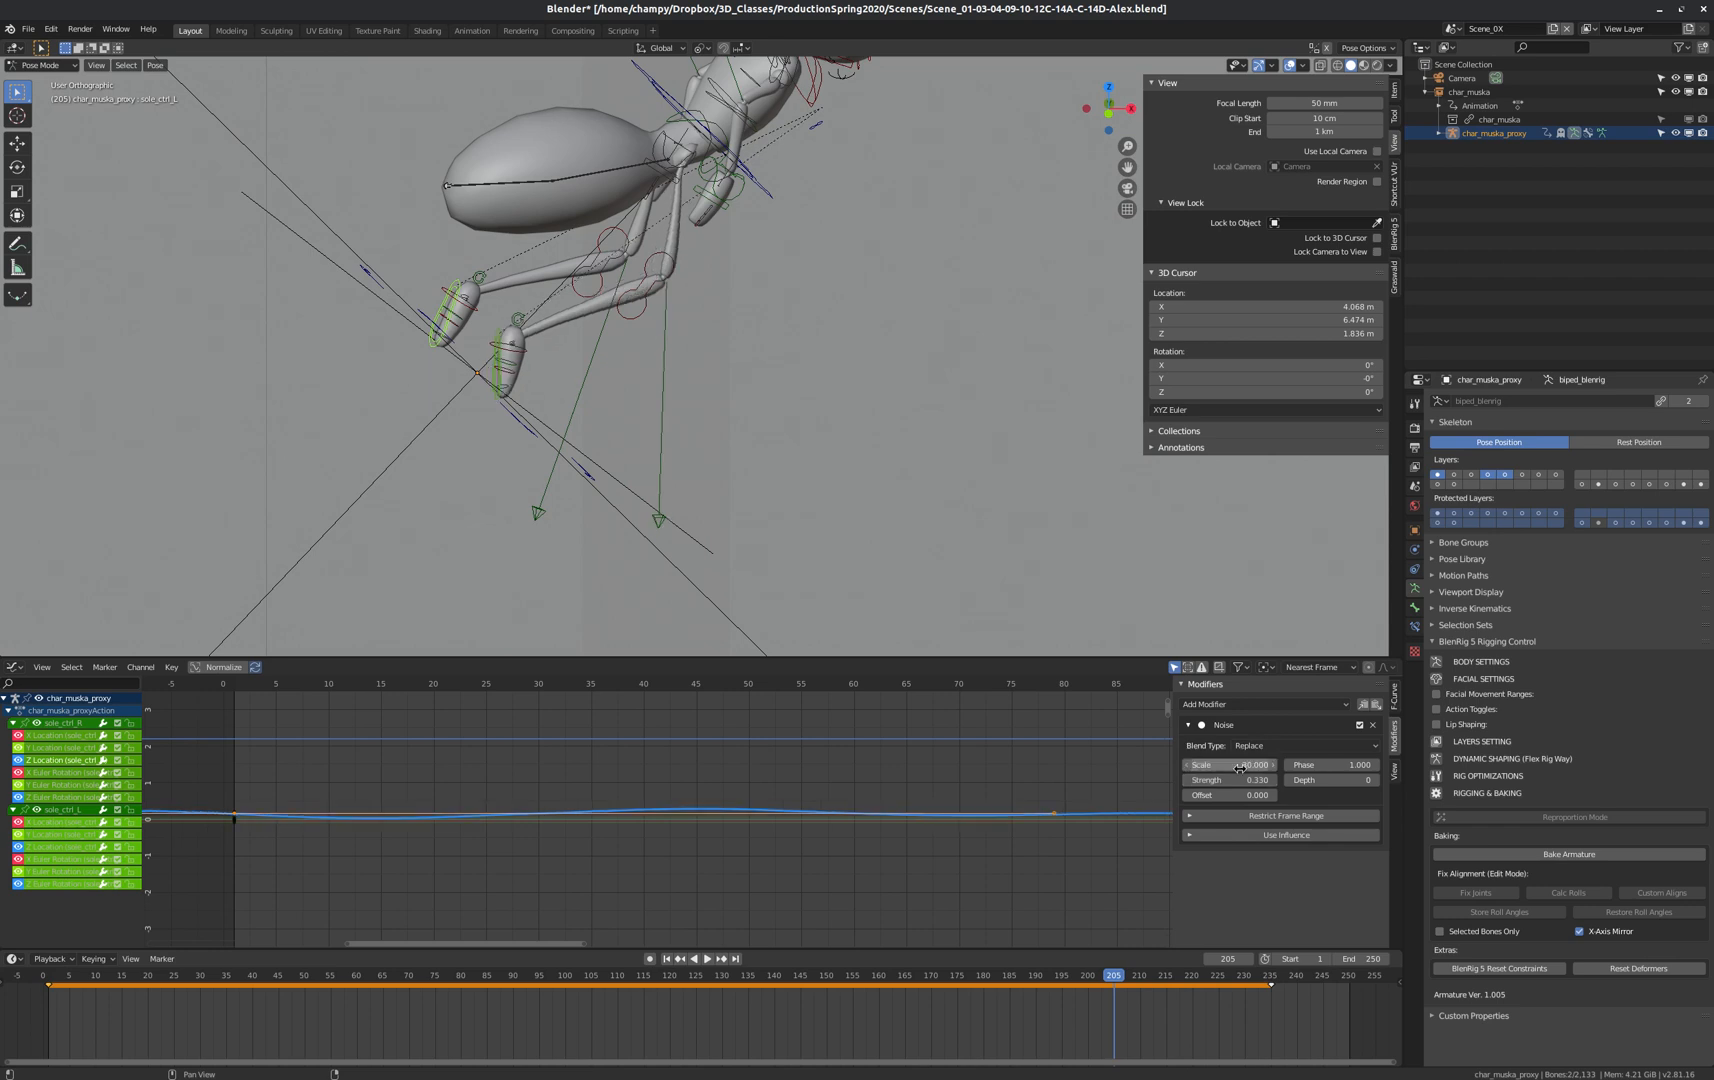
{"action": "type", "text": ".0"}
{"action": "type", "text": "27"}
{"action": "key", "text": "Return"}
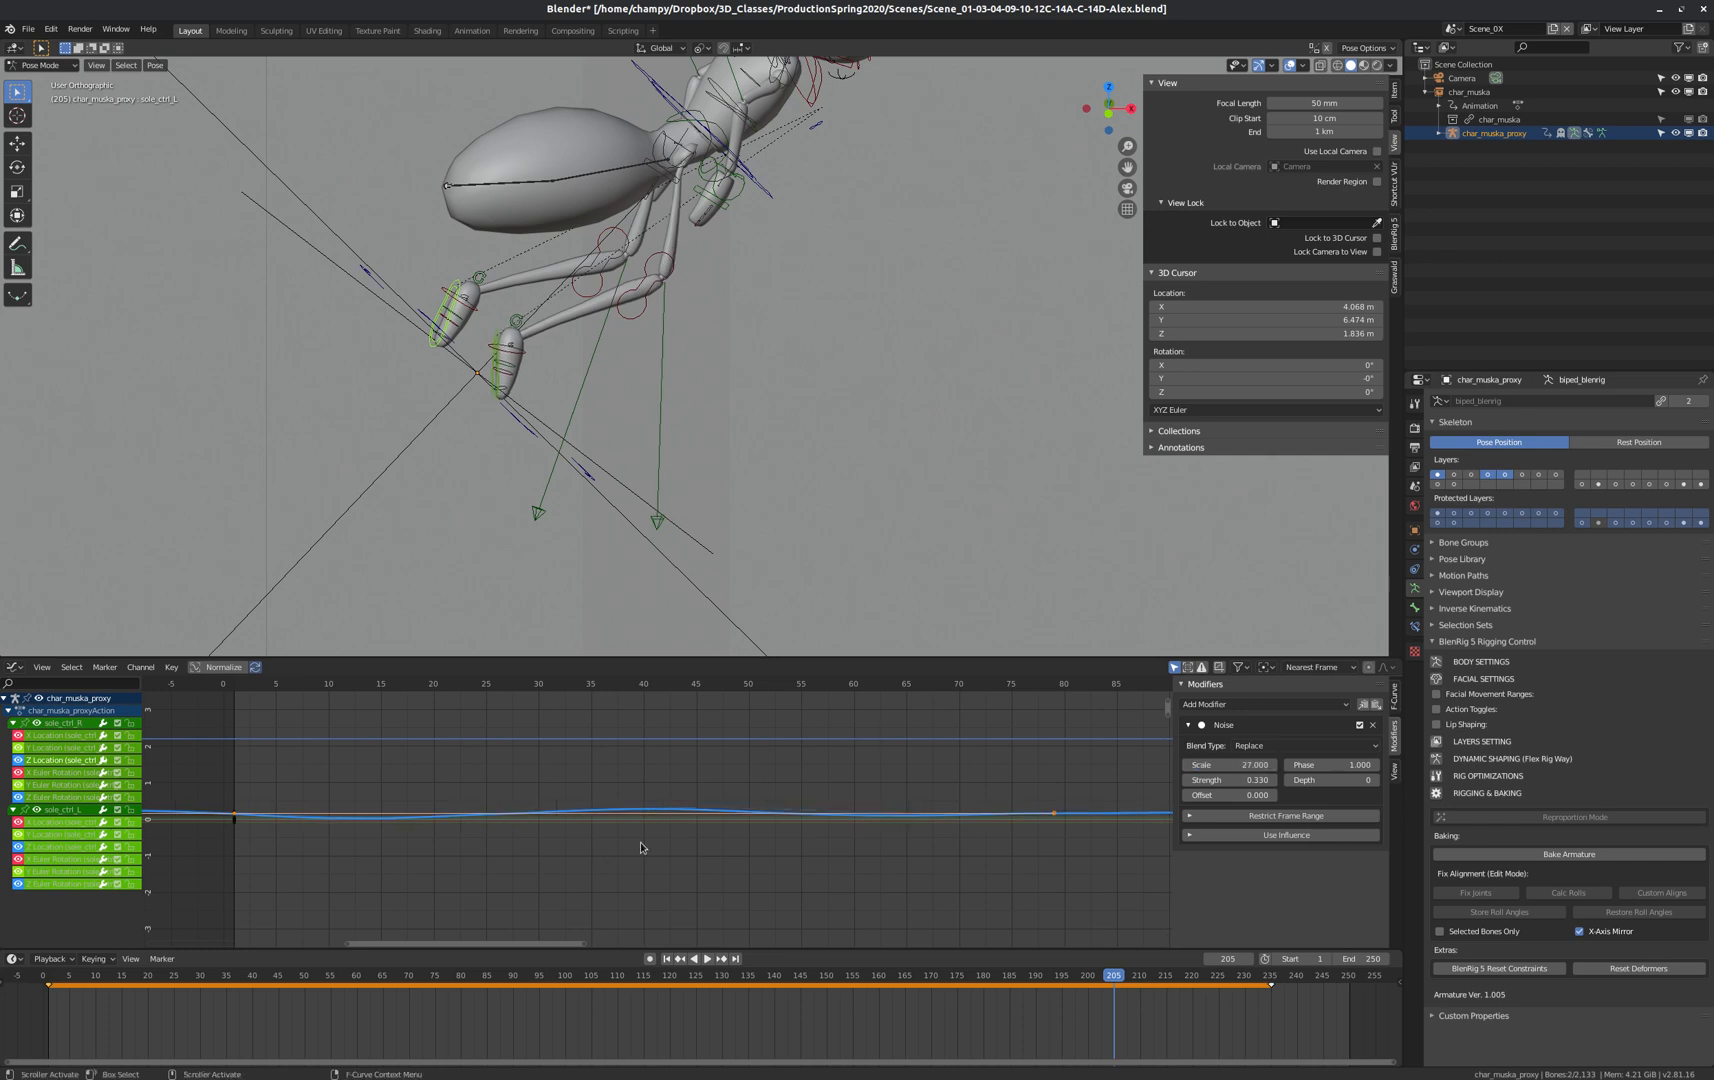
Examine the ant's pose at frame 205 and both feet's Z Location curves across the whole frame range.
{"action": "scroll", "coordinate": [613, 528], "scroll_direction": "down", "scroll_amount": 8}
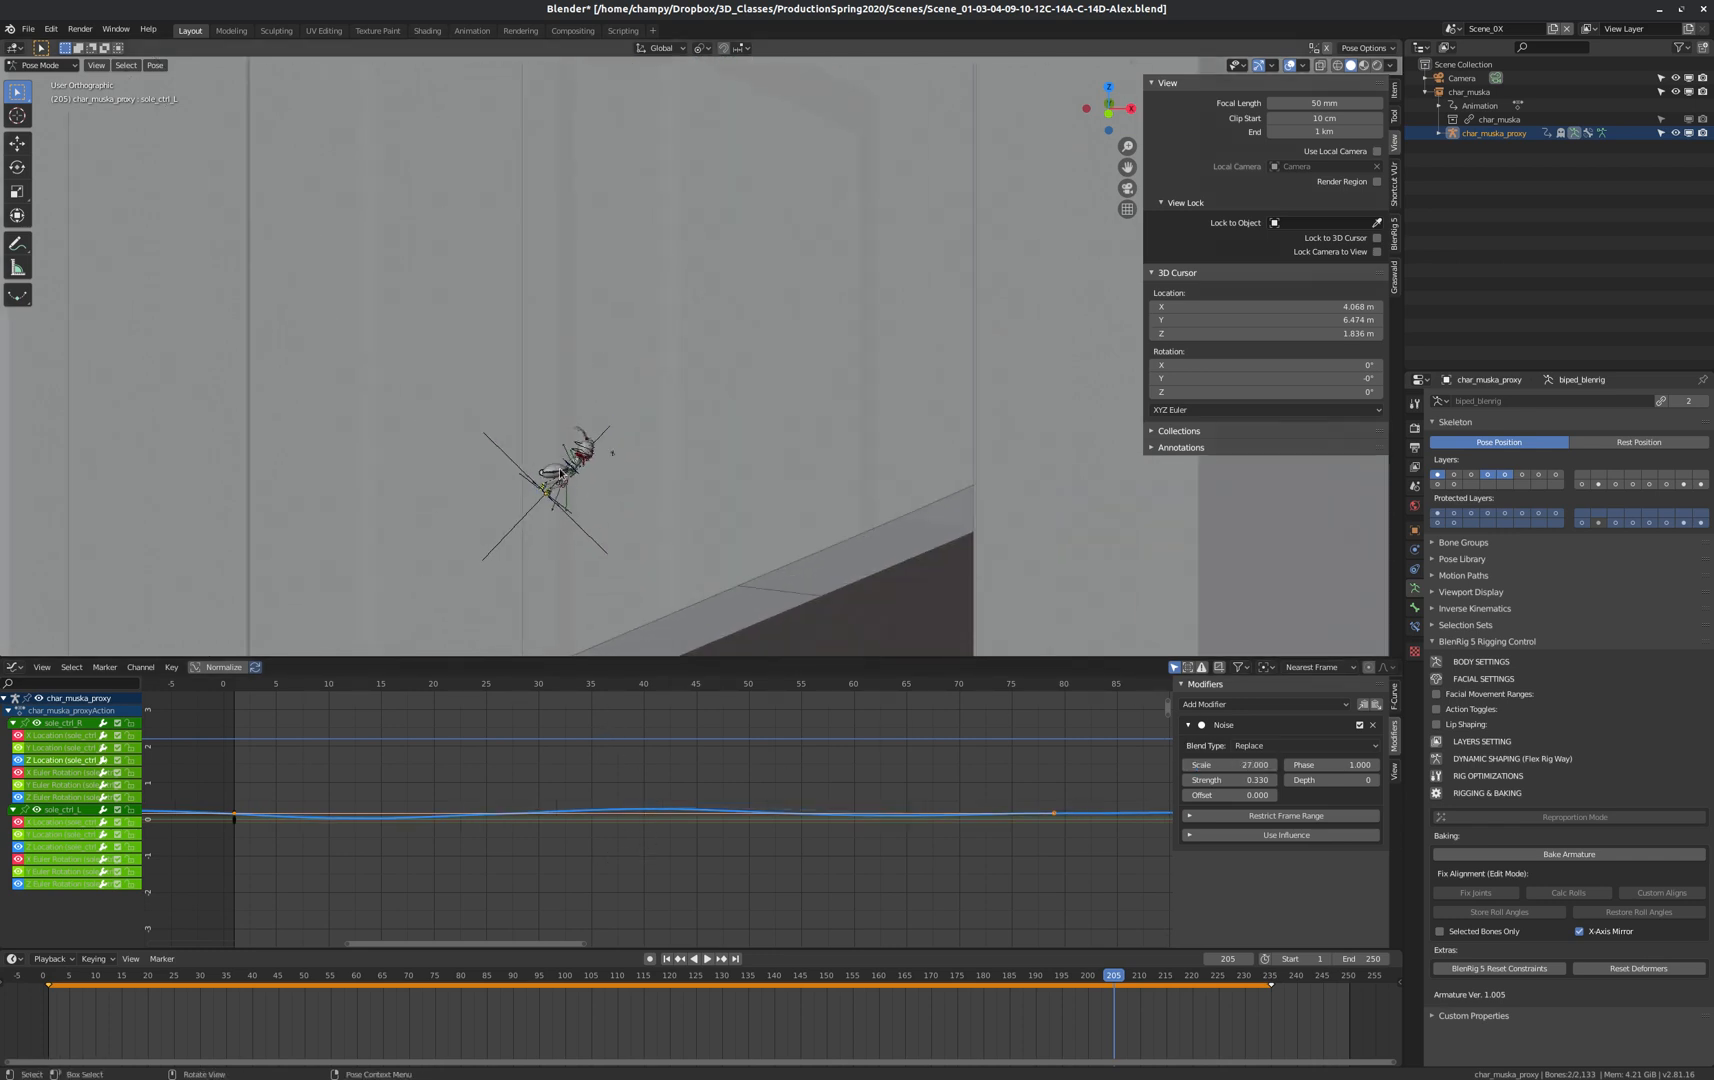
{"action": "scroll", "coordinate": [546, 493], "scroll_direction": "up", "scroll_amount": 5}
{"action": "scroll", "coordinate": [545, 494], "scroll_direction": "up", "scroll_amount": 5}
{"action": "scroll", "coordinate": [633, 503], "scroll_direction": "down", "scroll_amount": 1}
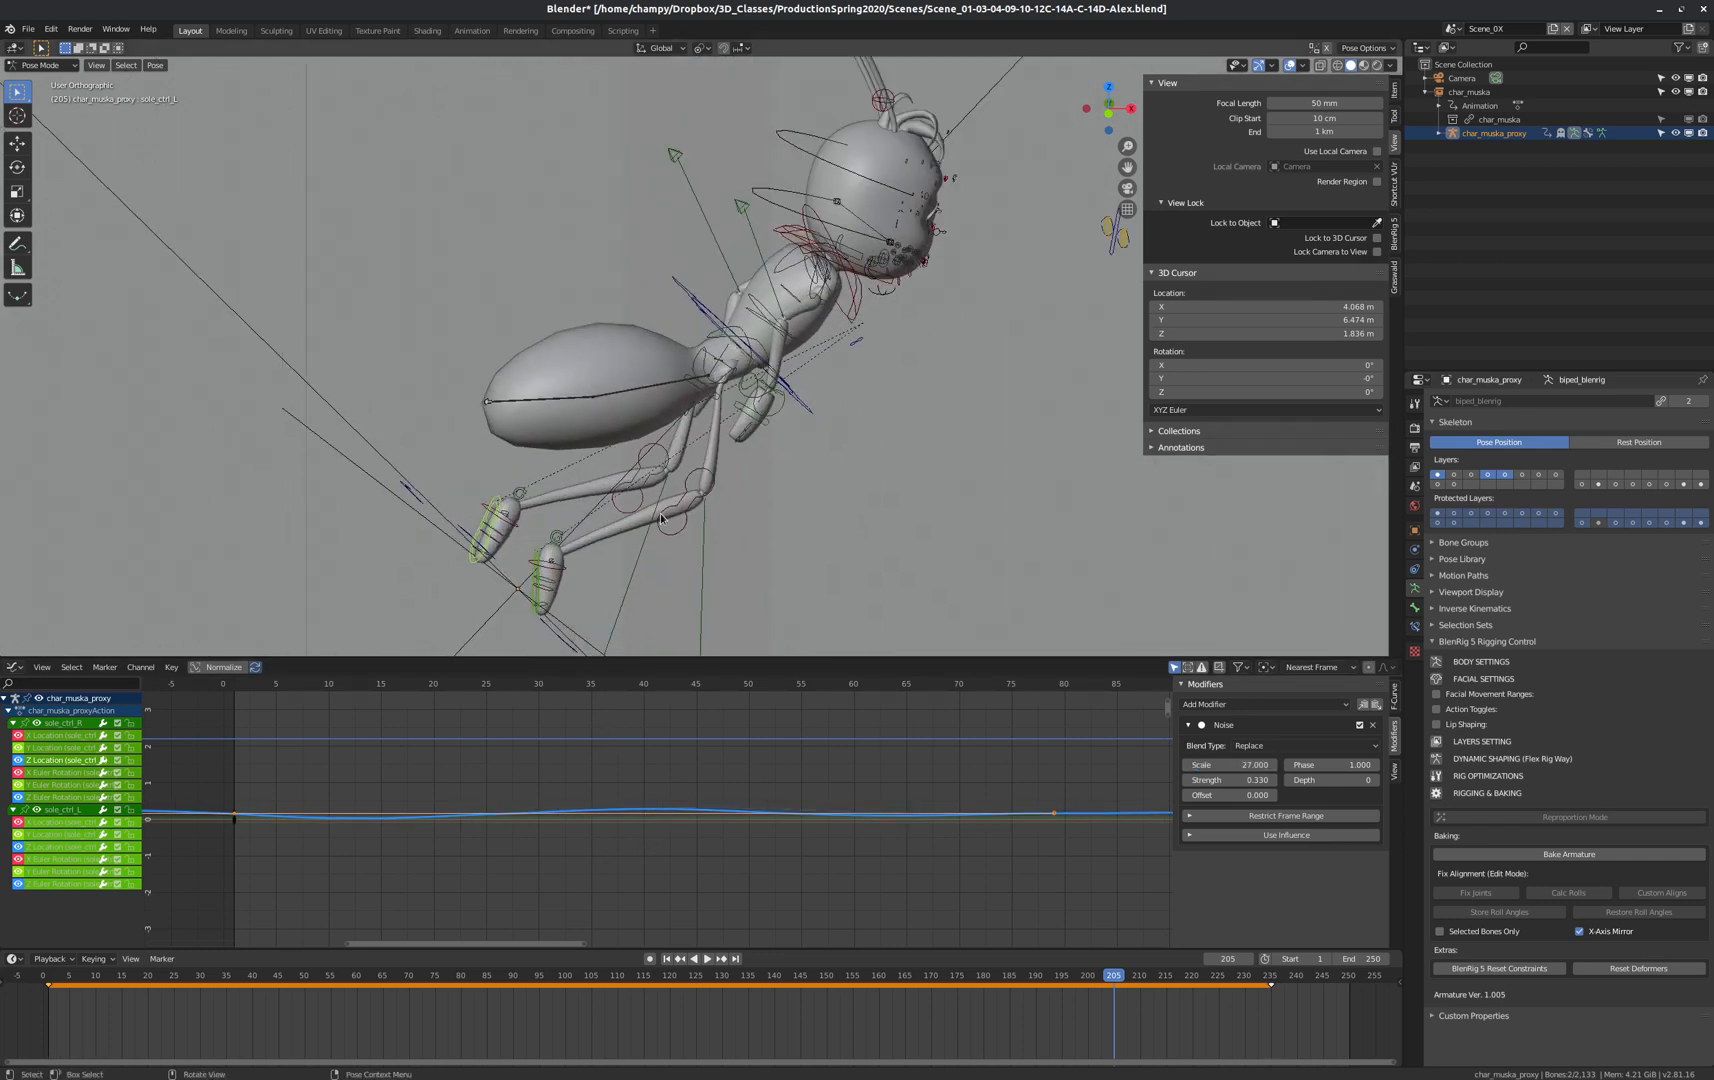
{"action": "scroll", "coordinate": [355, 805], "scroll_direction": "down", "scroll_amount": 3}
{"action": "scroll", "coordinate": [349, 804], "scroll_direction": "down", "scroll_amount": 5}
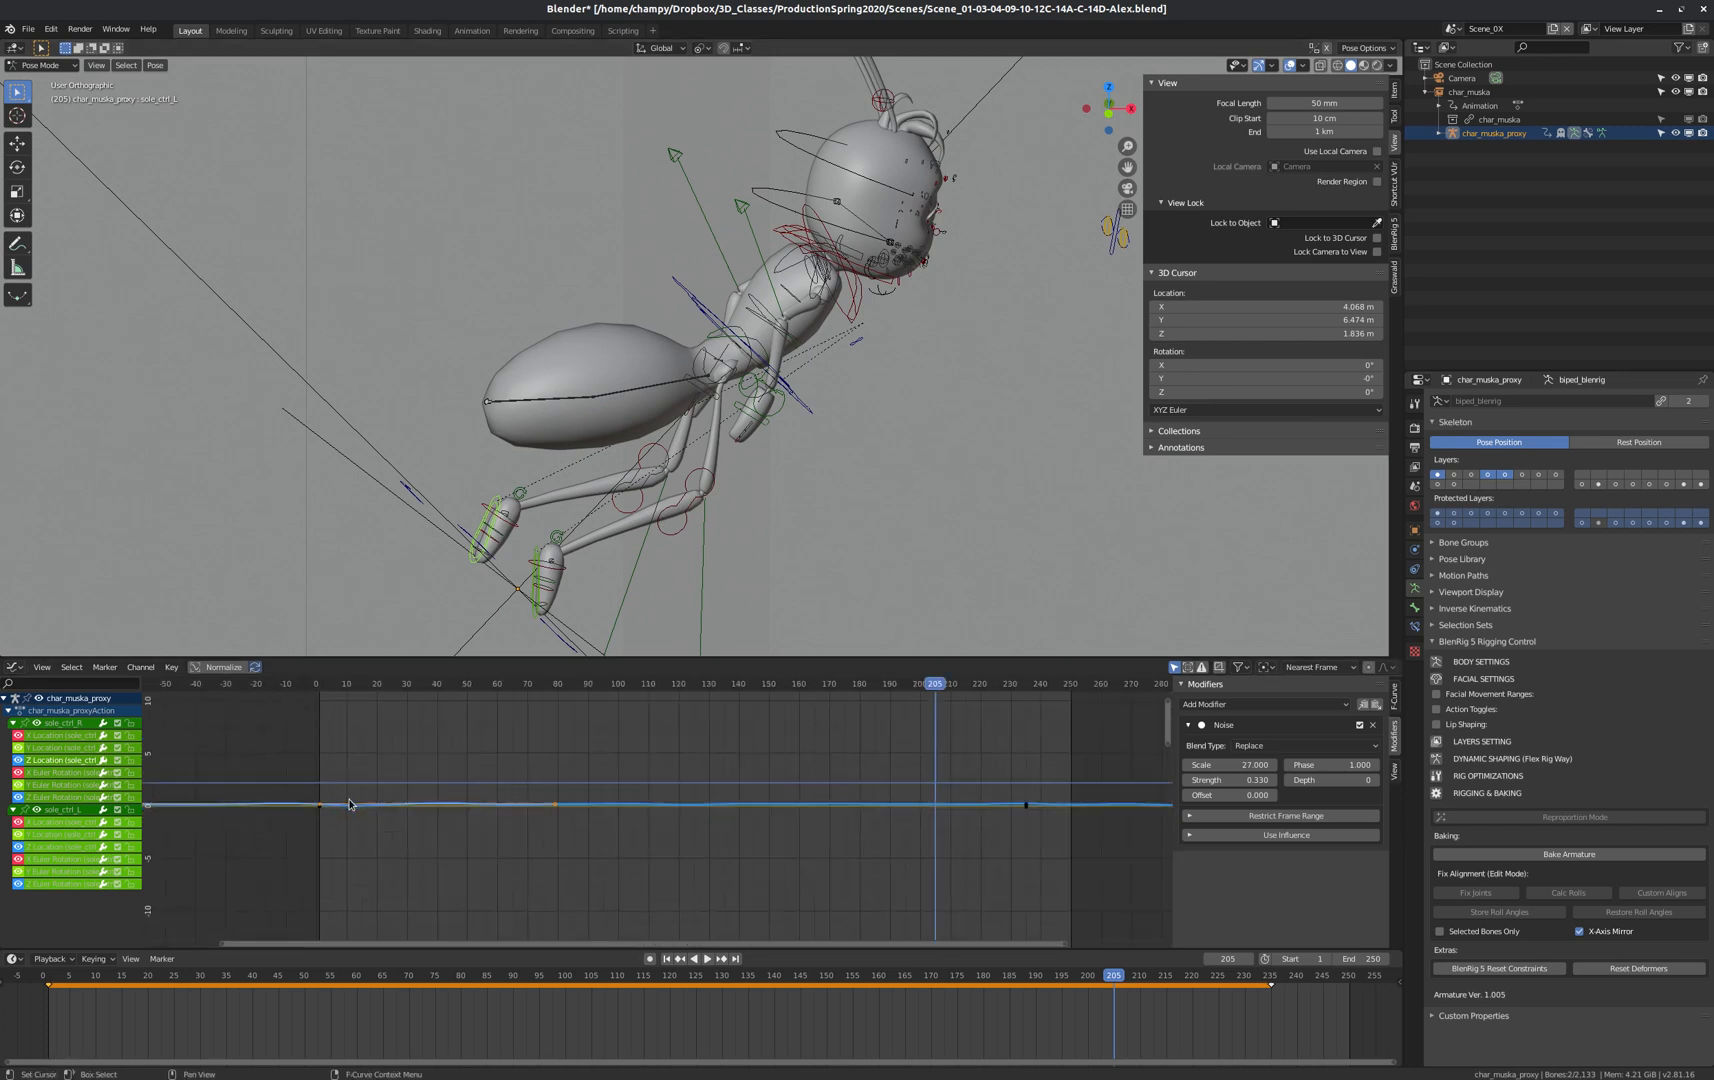
{"action": "scroll", "coordinate": [690, 795], "scroll_direction": "down", "scroll_amount": 1}
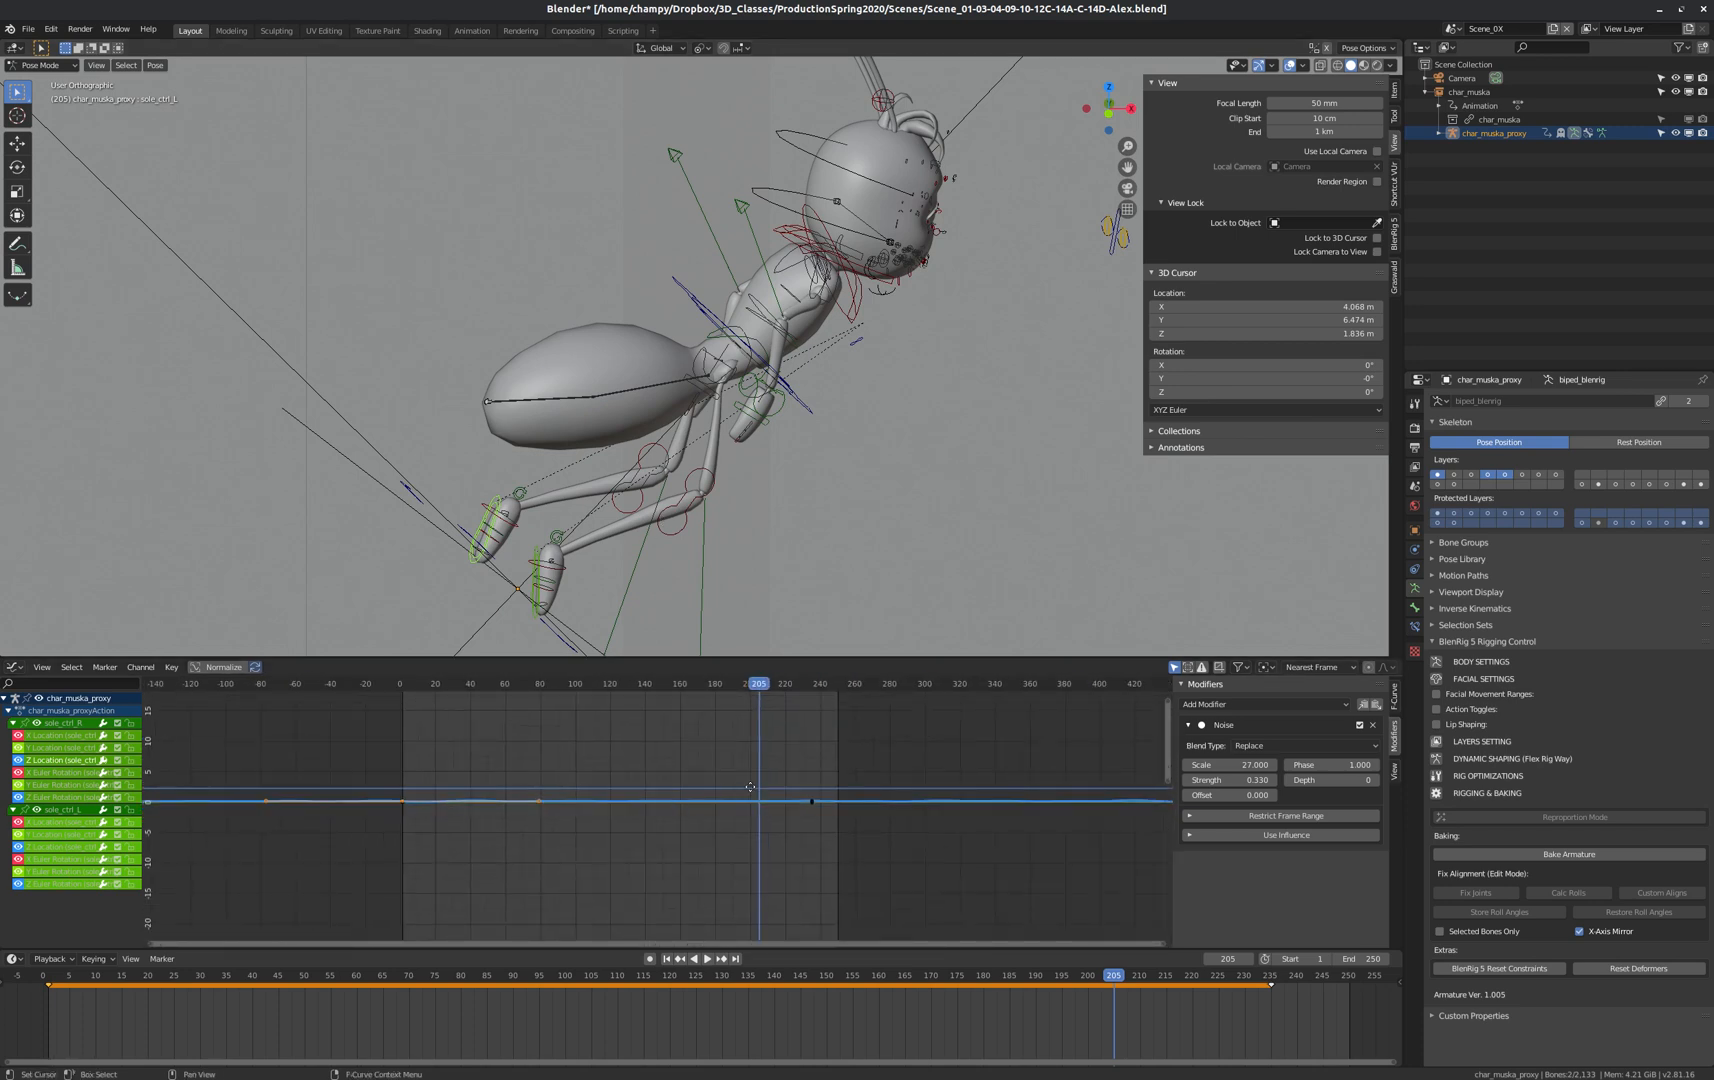
{"action": "middle_click_drag", "start_coordinate": [746, 784], "coordinate": [697, 800]}
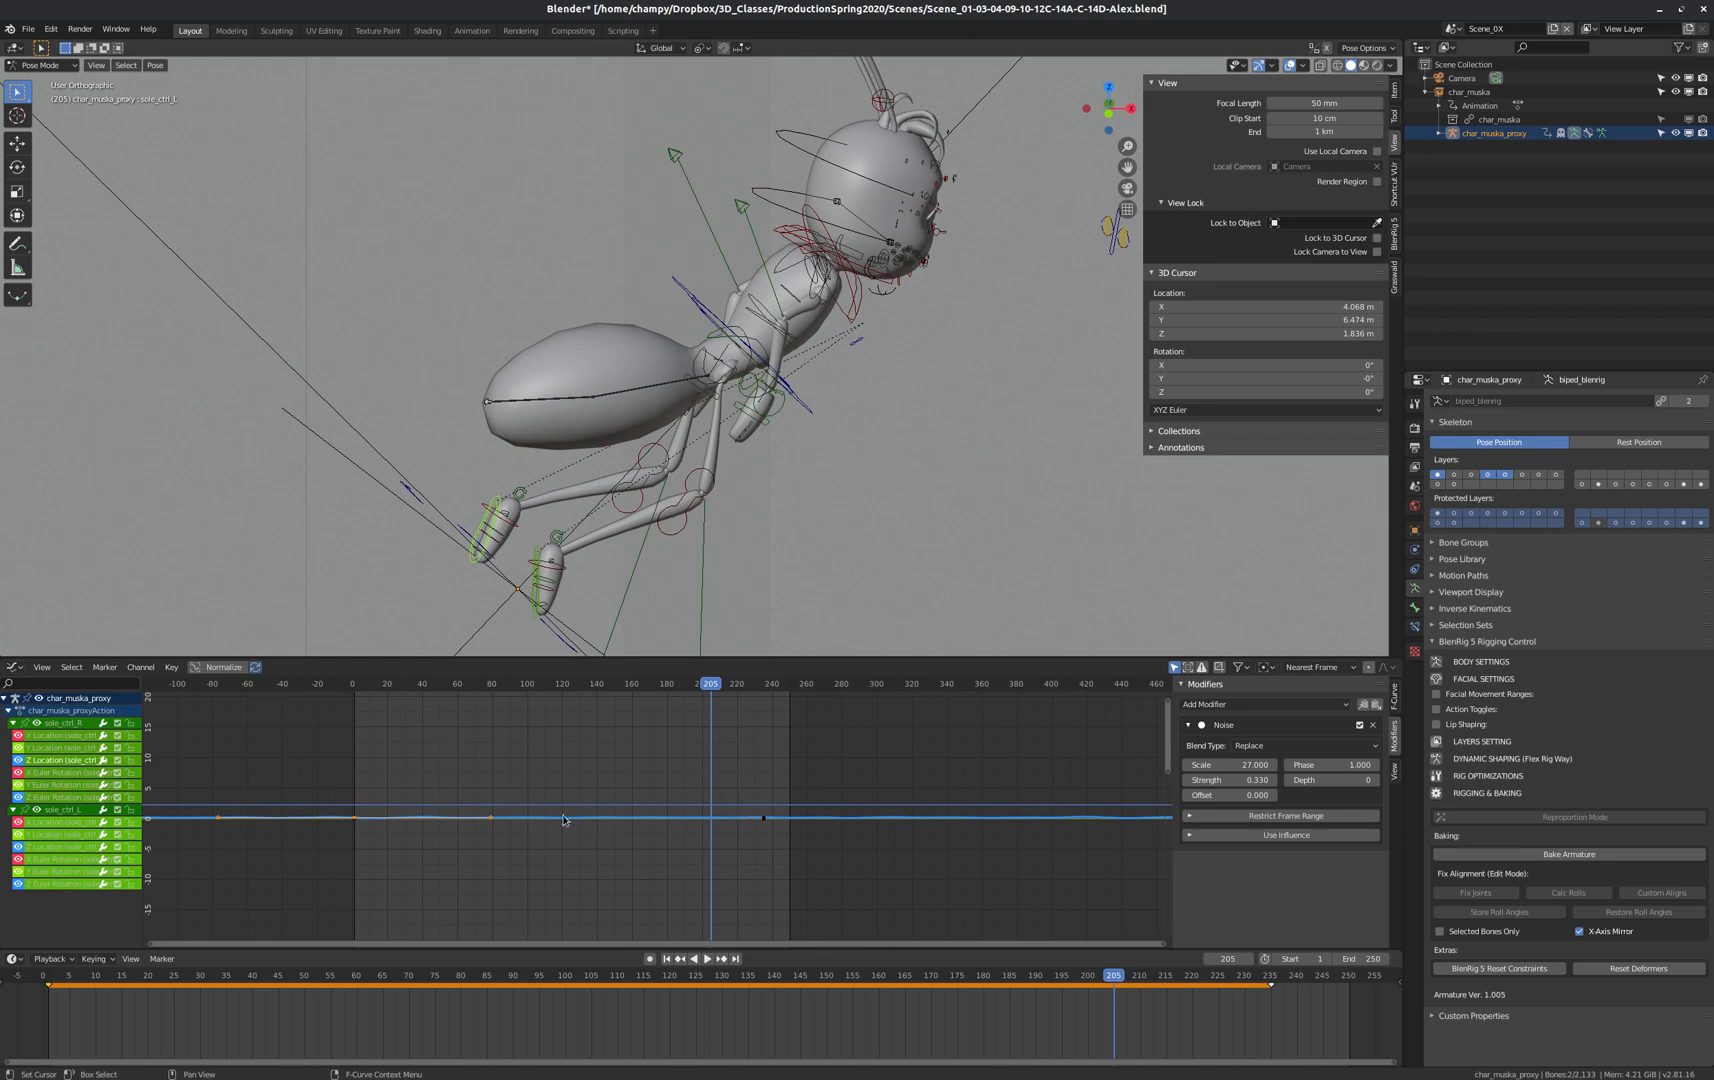
{"action": "scroll", "coordinate": [563, 820], "scroll_direction": "up", "scroll_amount": 2}
{"action": "scroll", "coordinate": [231, 796], "scroll_direction": "up", "scroll_amount": 1}
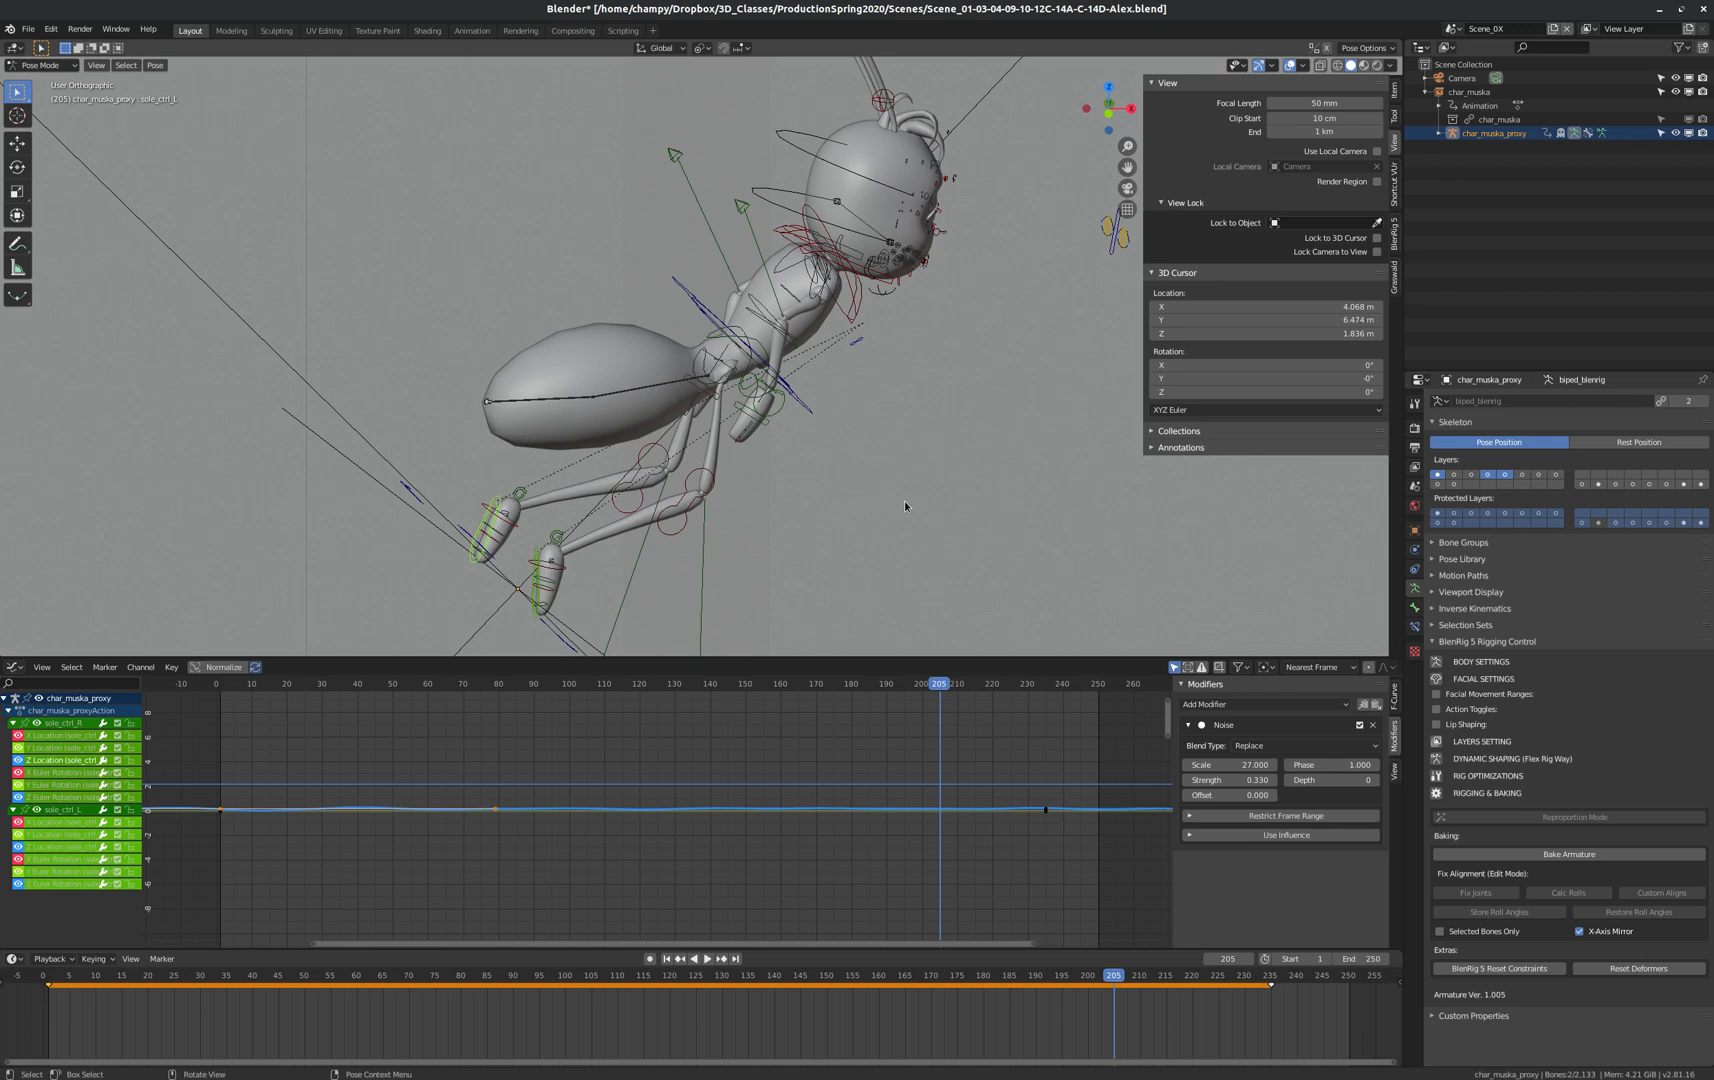
Select the right hand's IK control hand_ik_ctrl_R, followed by the left hand's hand_ik_ctrl_L.
{"action": "scroll", "coordinate": [620, 355], "scroll_direction": "down", "scroll_amount": 8}
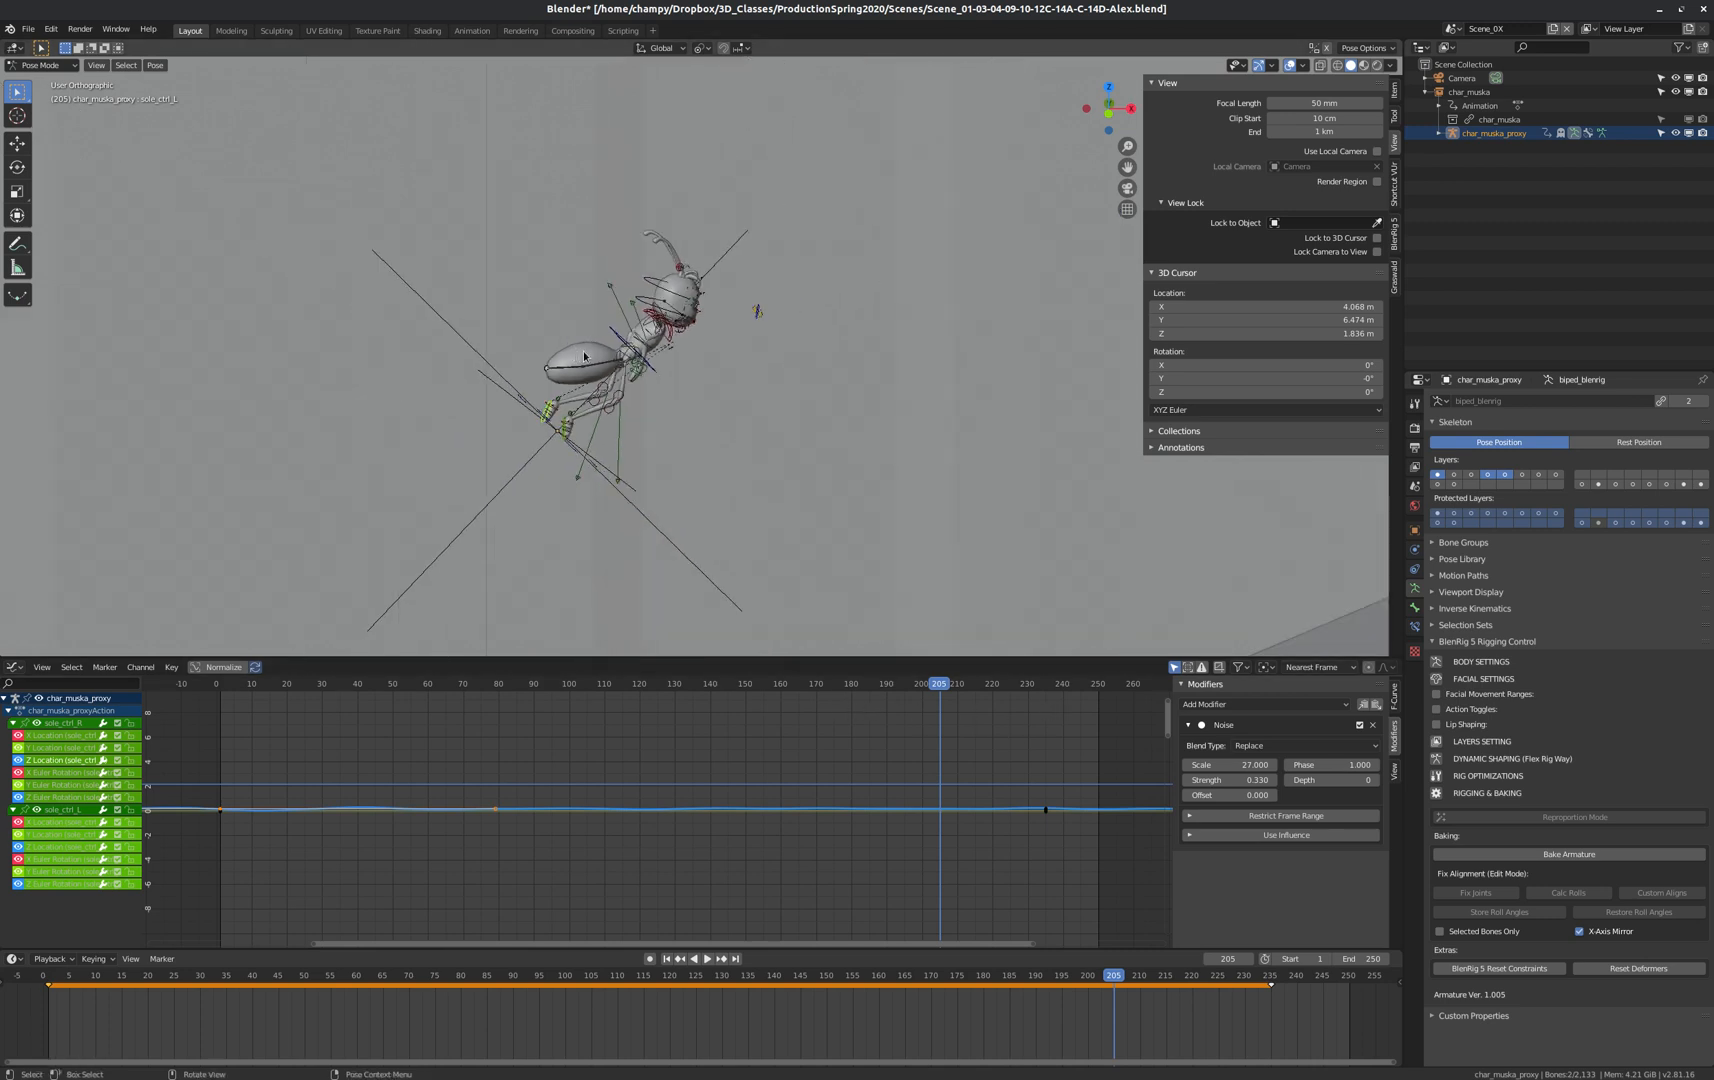
{"action": "scroll", "coordinate": [613, 370], "scroll_direction": "up", "scroll_amount": 2}
{"action": "scroll", "coordinate": [615, 370], "scroll_direction": "up", "scroll_amount": 7}
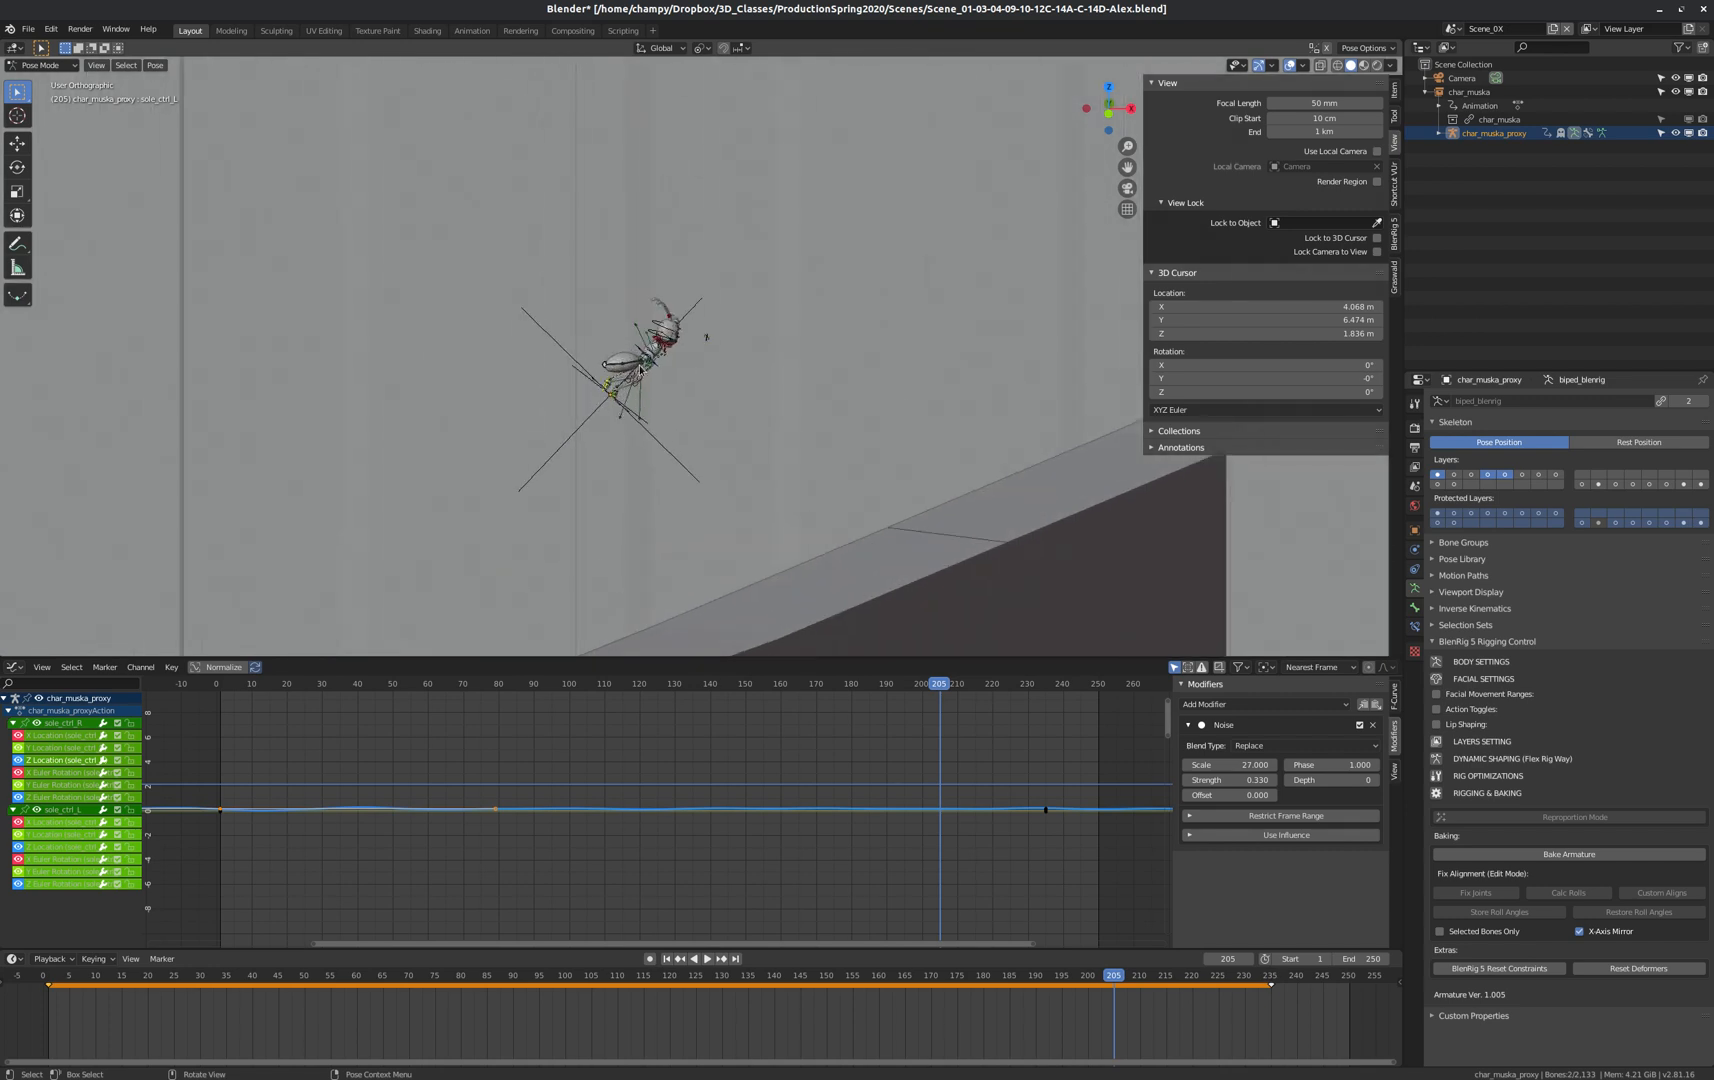
{"action": "scroll", "coordinate": [645, 368], "scroll_direction": "up", "scroll_amount": 3}
{"action": "scroll", "coordinate": [655, 357], "scroll_direction": "up", "scroll_amount": 8}
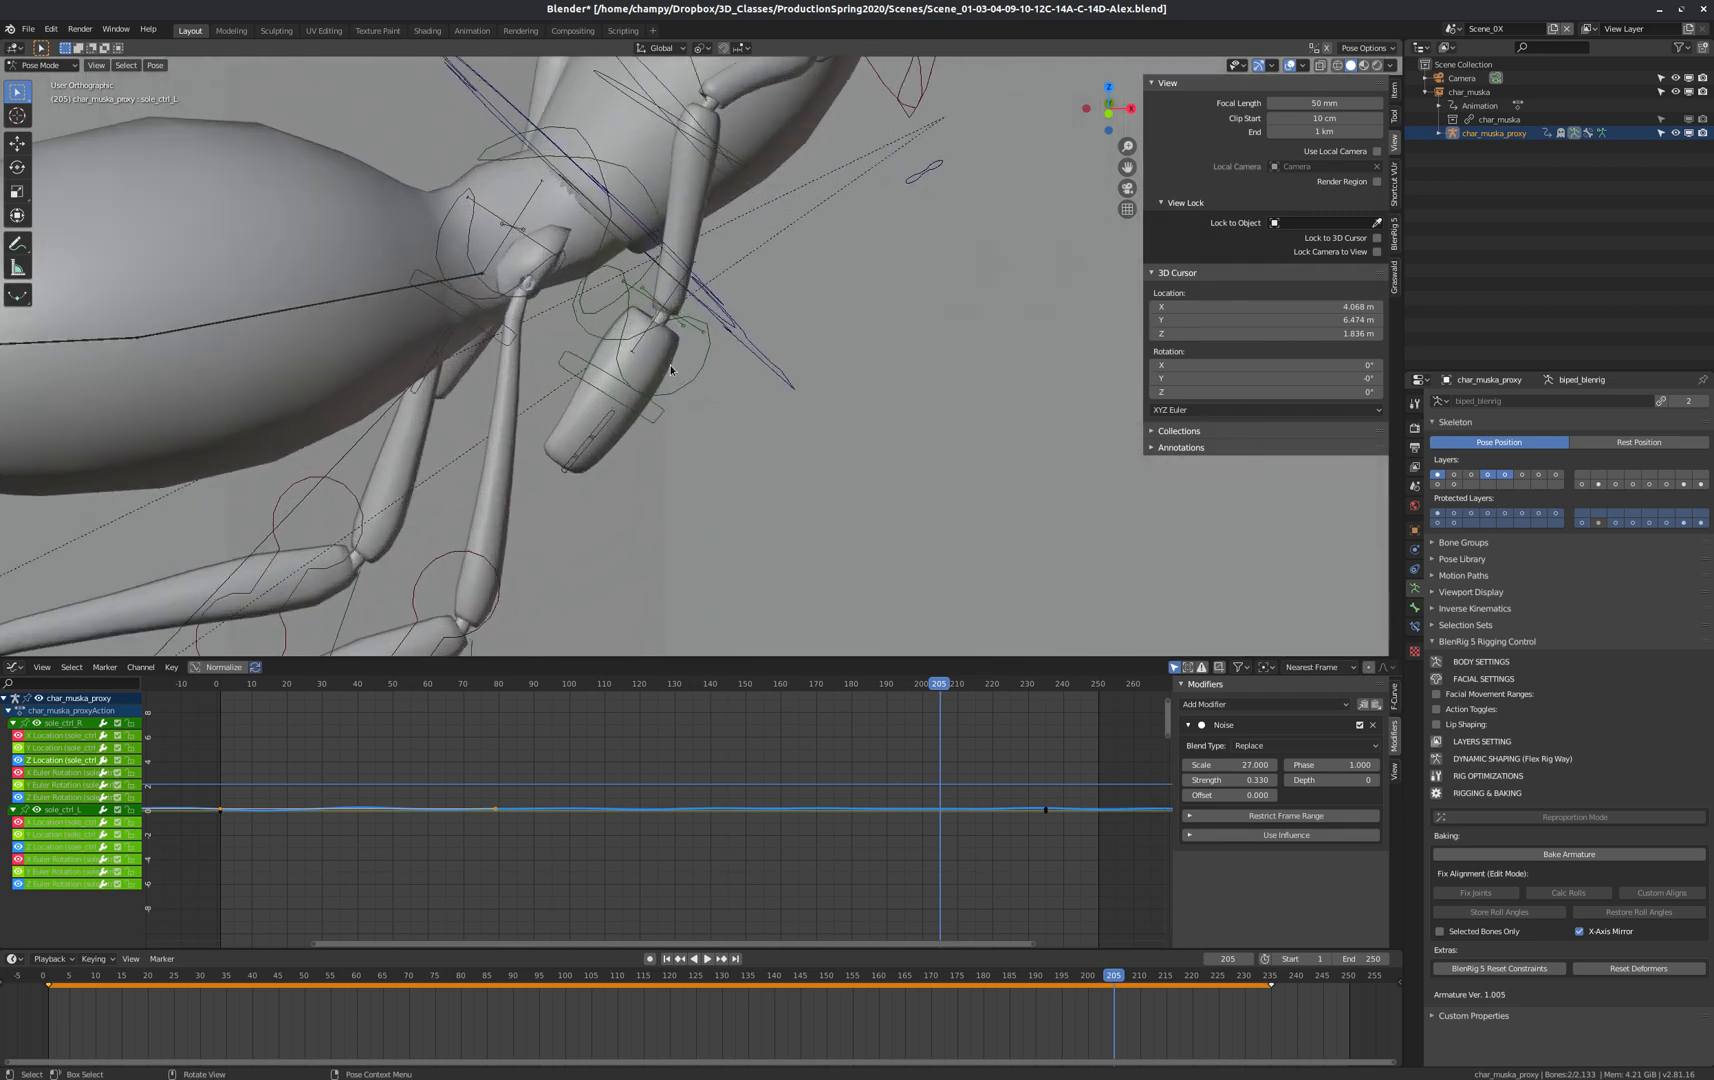
{"action": "left_click", "coordinate": [704, 375]}
{"action": "scroll", "coordinate": [613, 388], "scroll_direction": "down", "scroll_amount": 8}
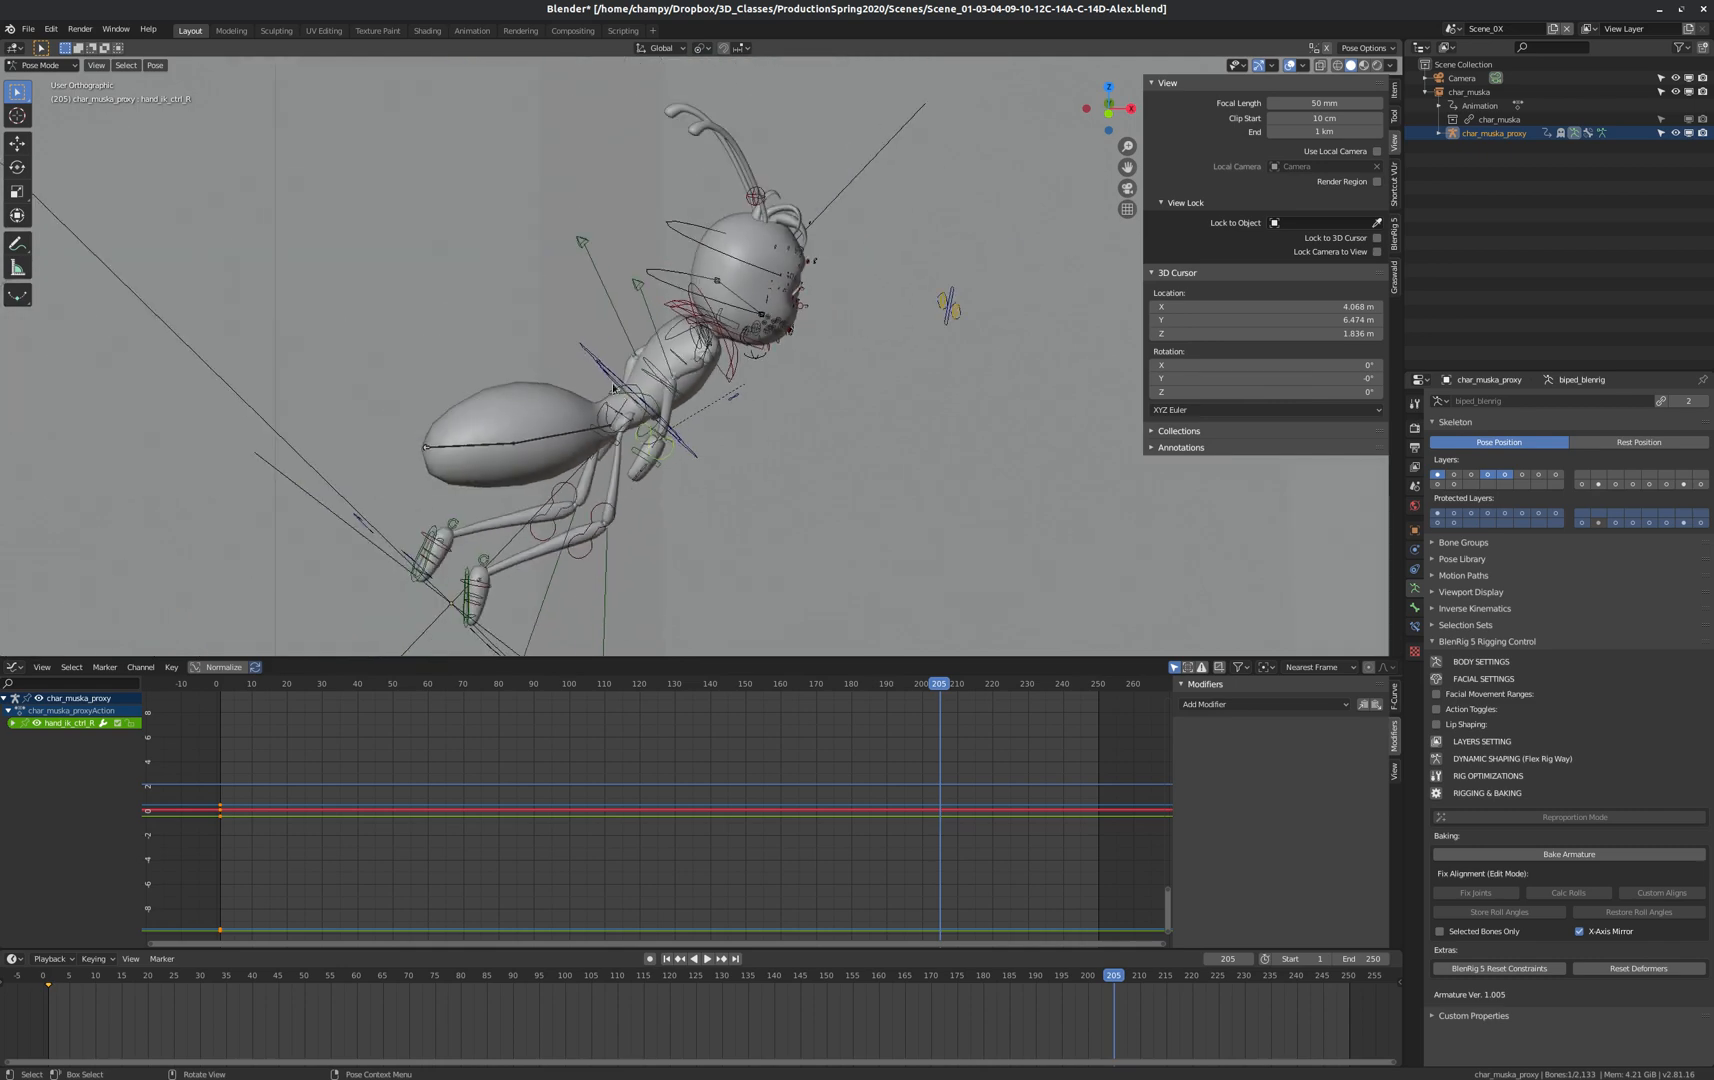
{"action": "middle_click_drag", "start_coordinate": [622, 366], "coordinate": [615, 415]}
{"action": "scroll", "coordinate": [568, 398], "scroll_direction": "up", "scroll_amount": 2}
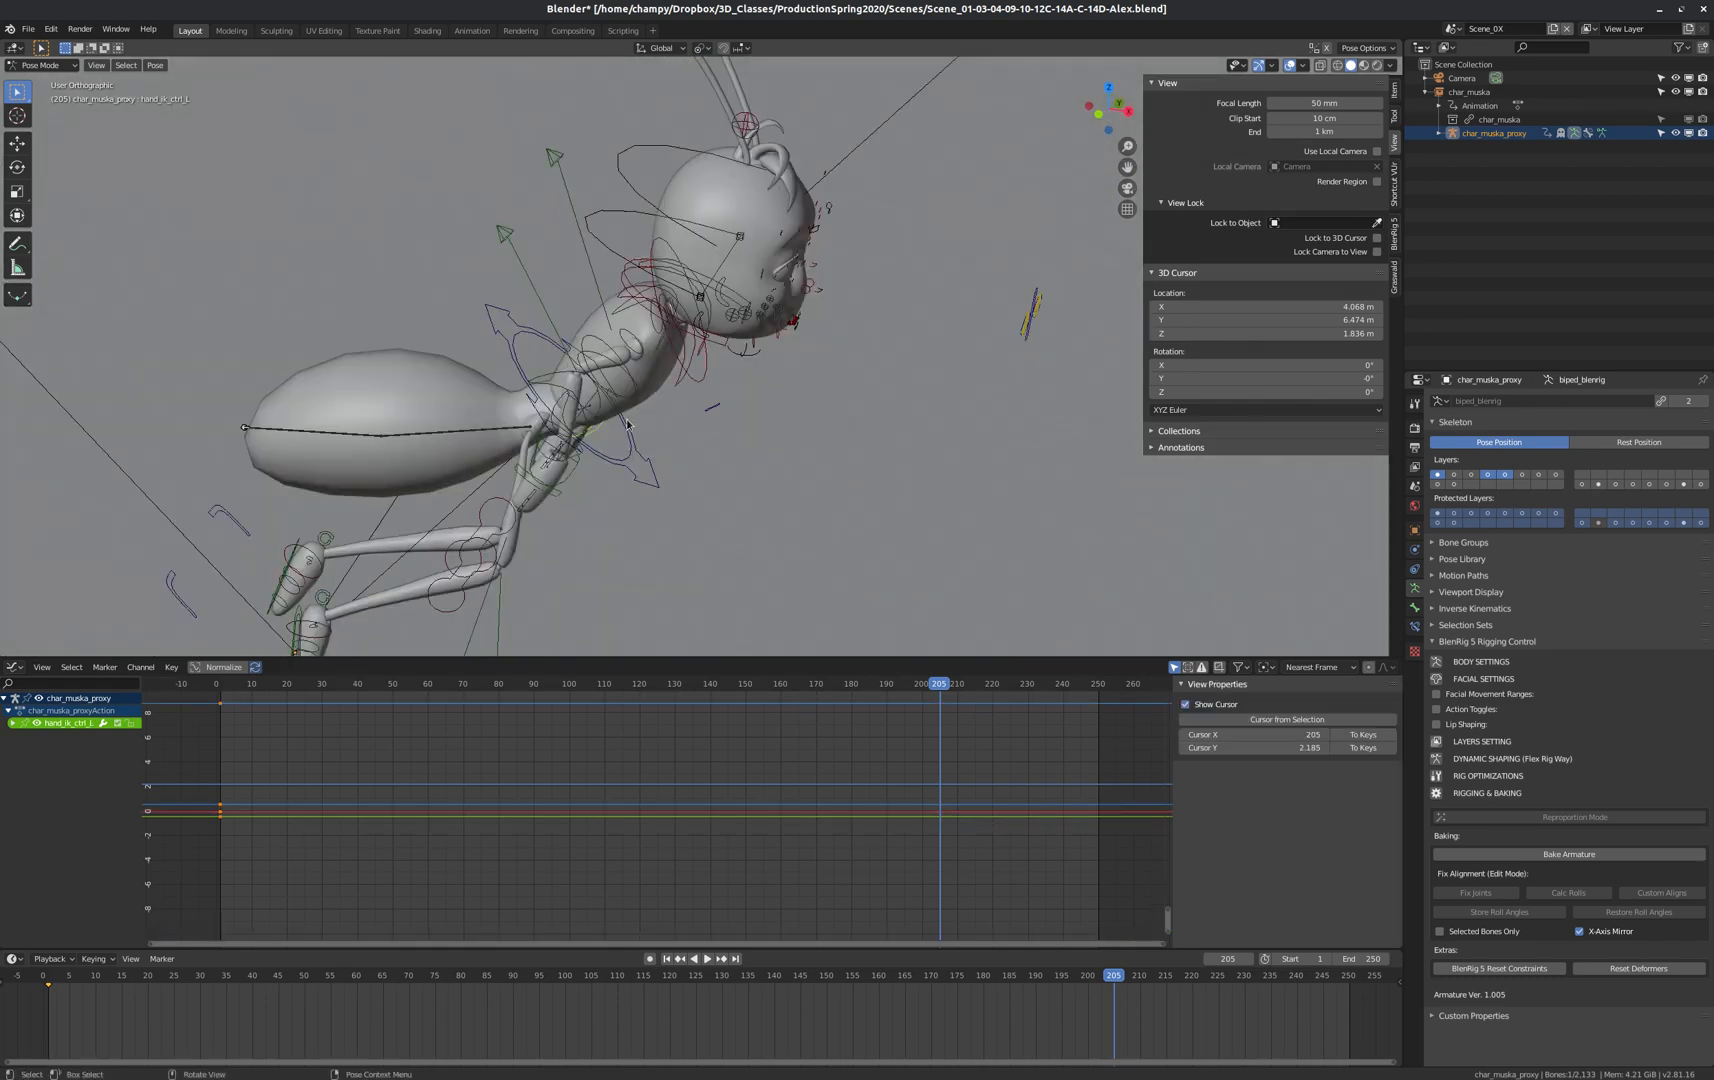
Change the Graph Editor area to the Dope Sheet and reduce its height to enlarge the 3D view.
{"action": "scroll", "coordinate": [629, 424], "scroll_direction": "down", "scroll_amount": 5}
{"action": "scroll", "coordinate": [629, 424], "scroll_direction": "down", "scroll_amount": 12}
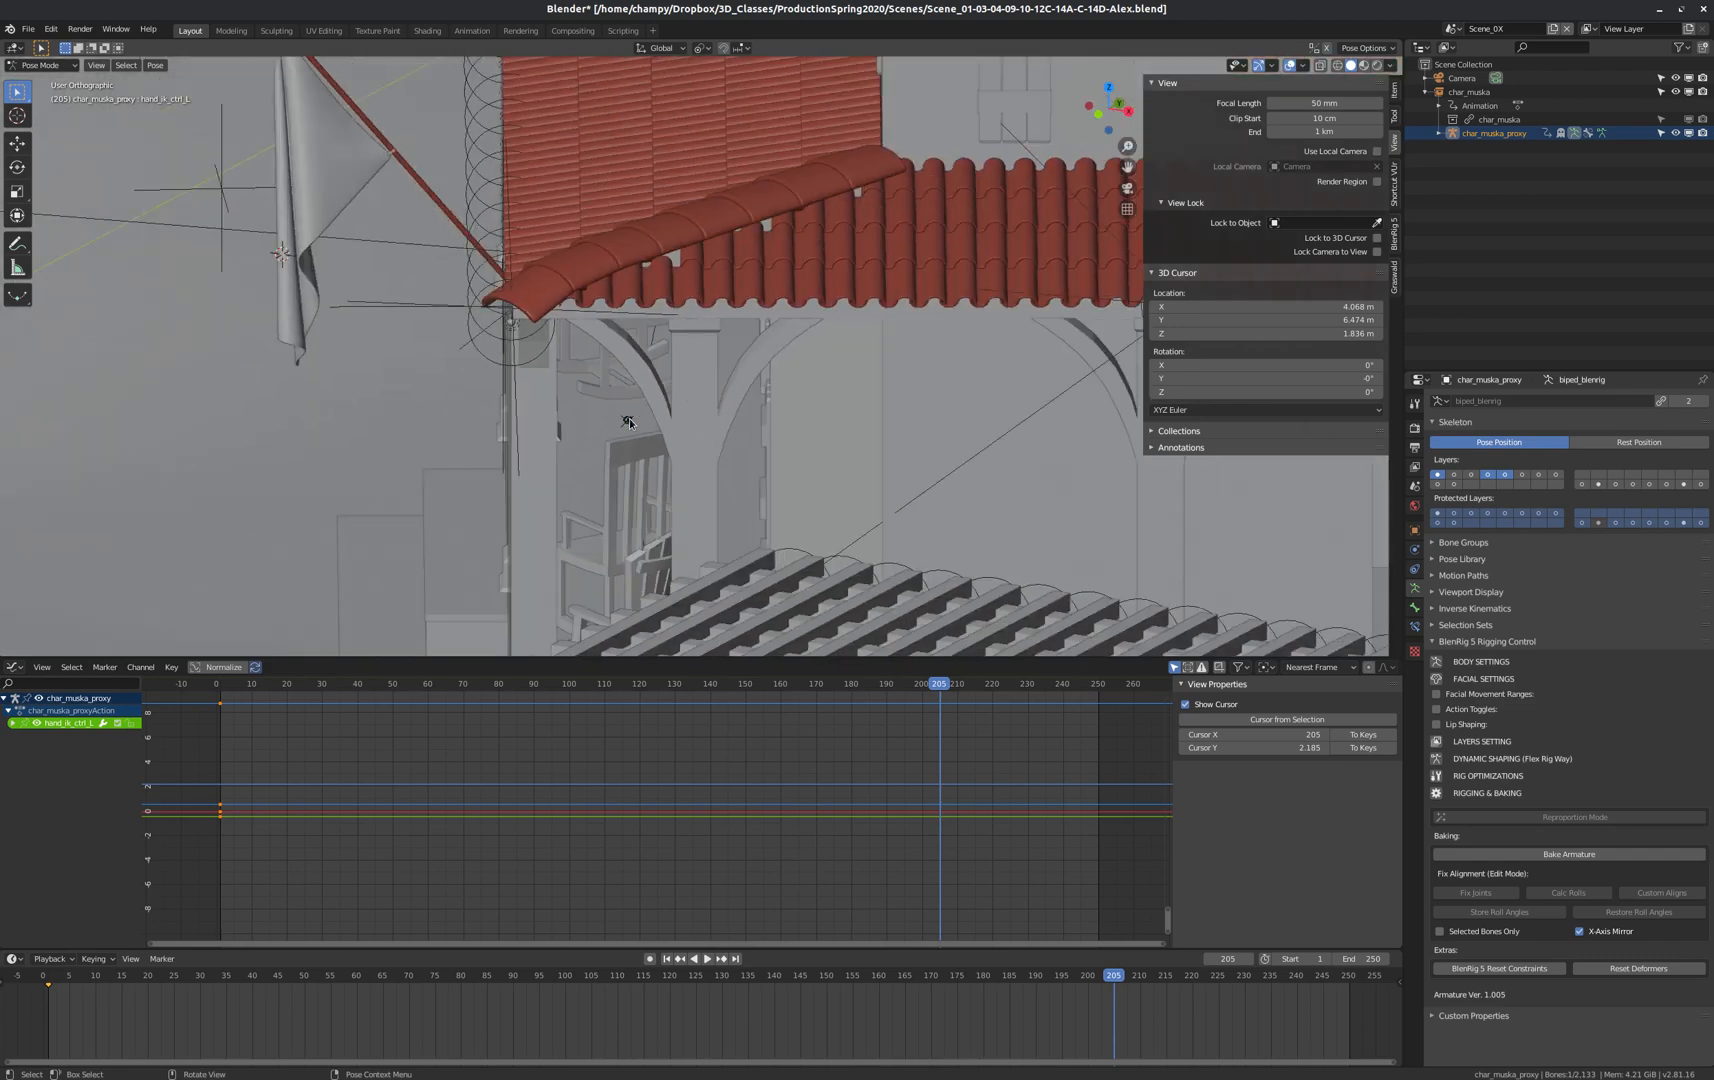
{"action": "scroll", "coordinate": [628, 439], "scroll_direction": "up", "scroll_amount": 10}
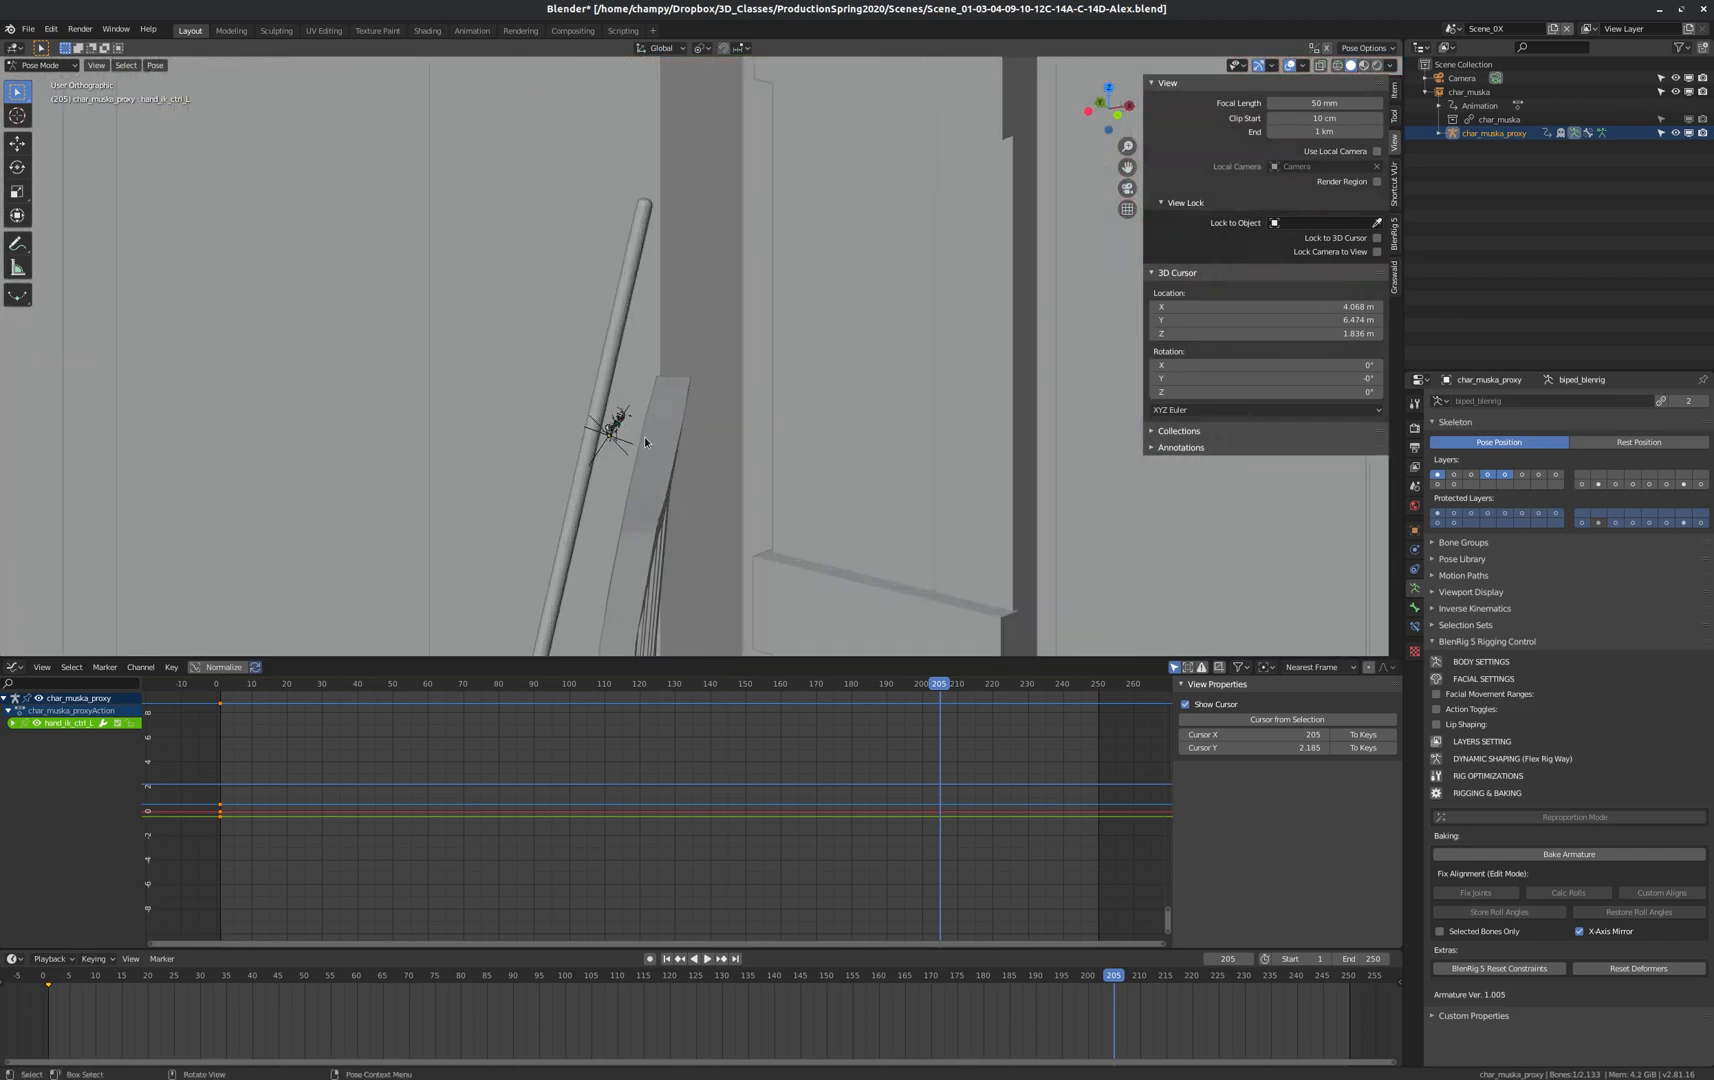
{"action": "scroll", "coordinate": [660, 750], "scroll_direction": "down", "scroll_amount": 2}
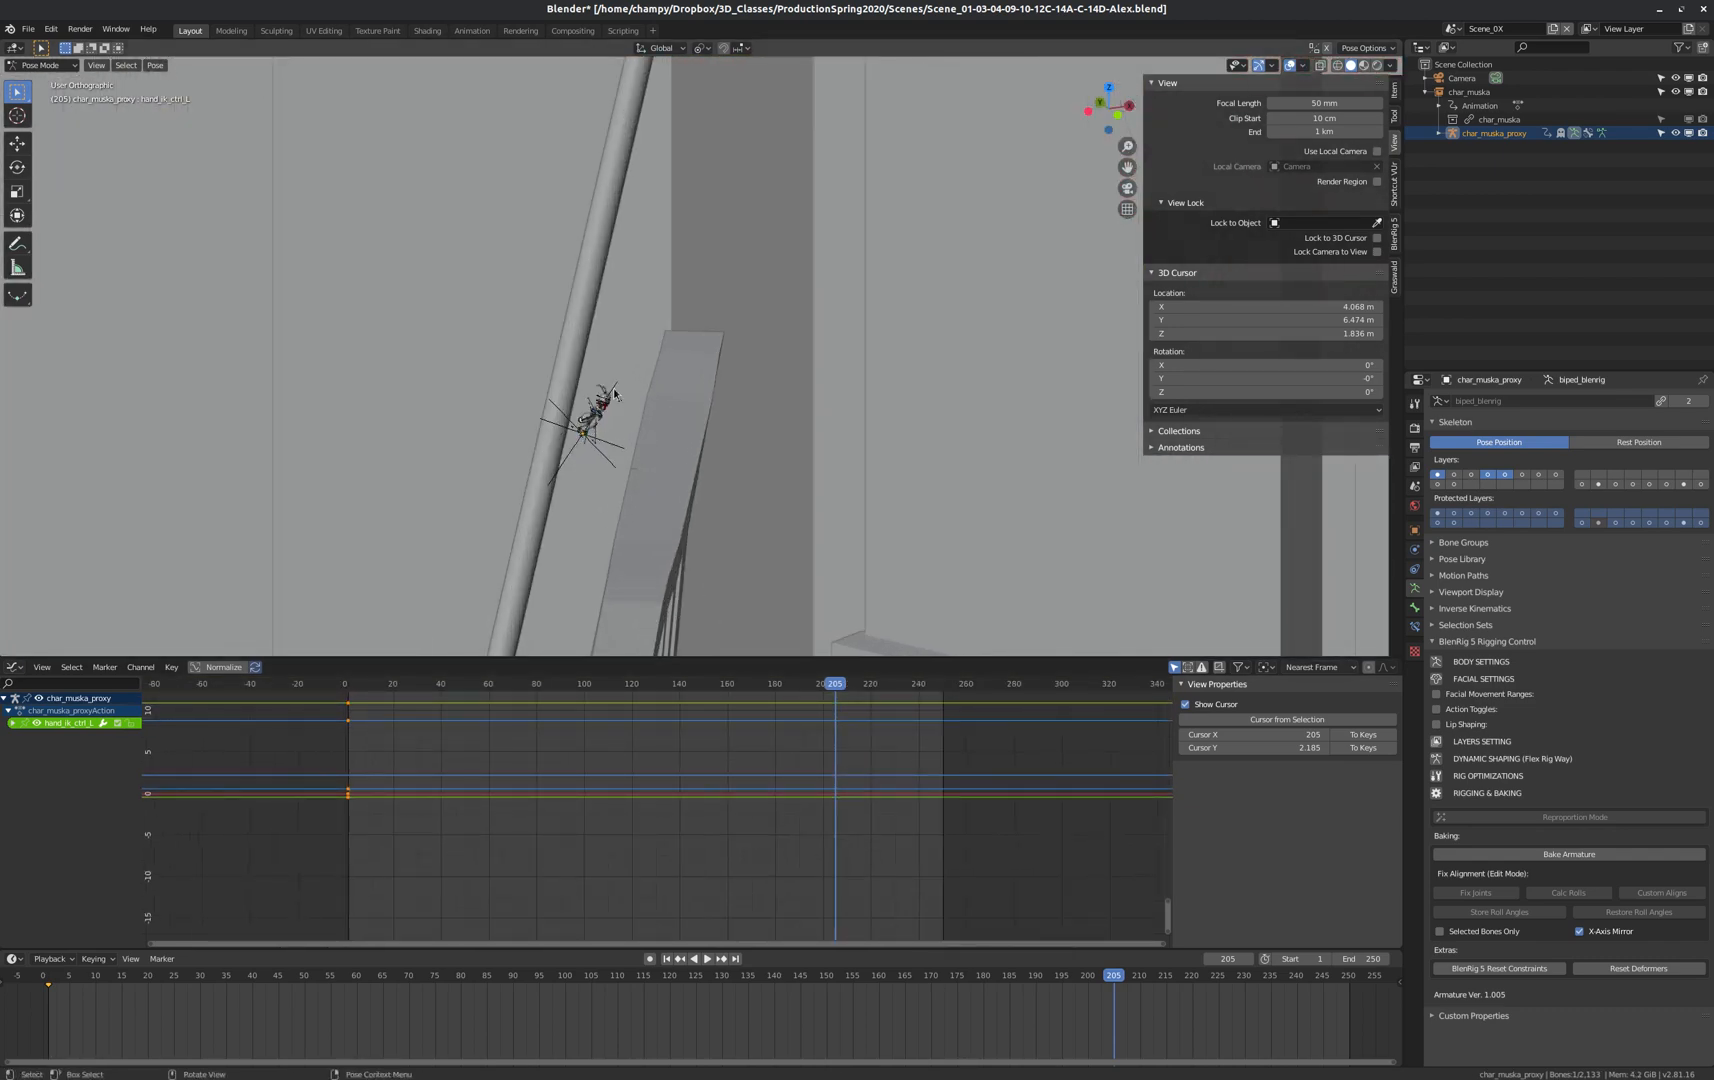
{"action": "scroll", "coordinate": [615, 455], "scroll_direction": "up", "scroll_amount": 3}
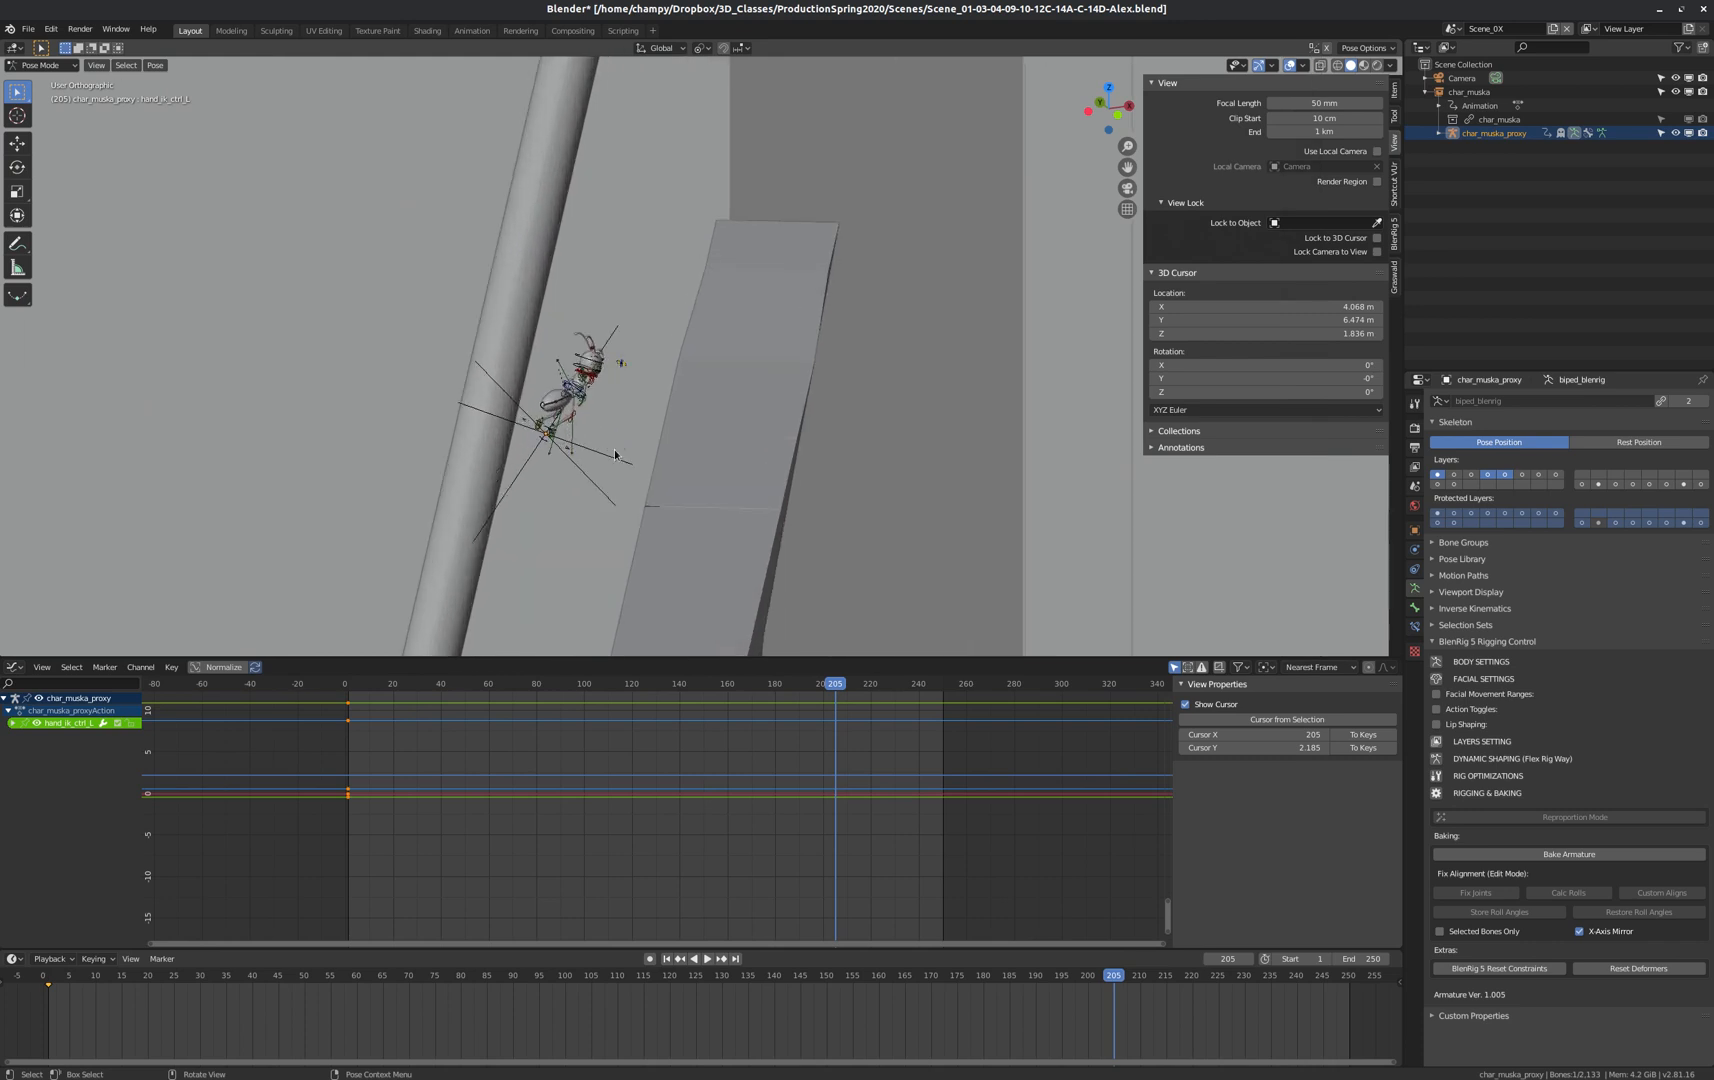
{"action": "left_click", "coordinate": [15, 667]}
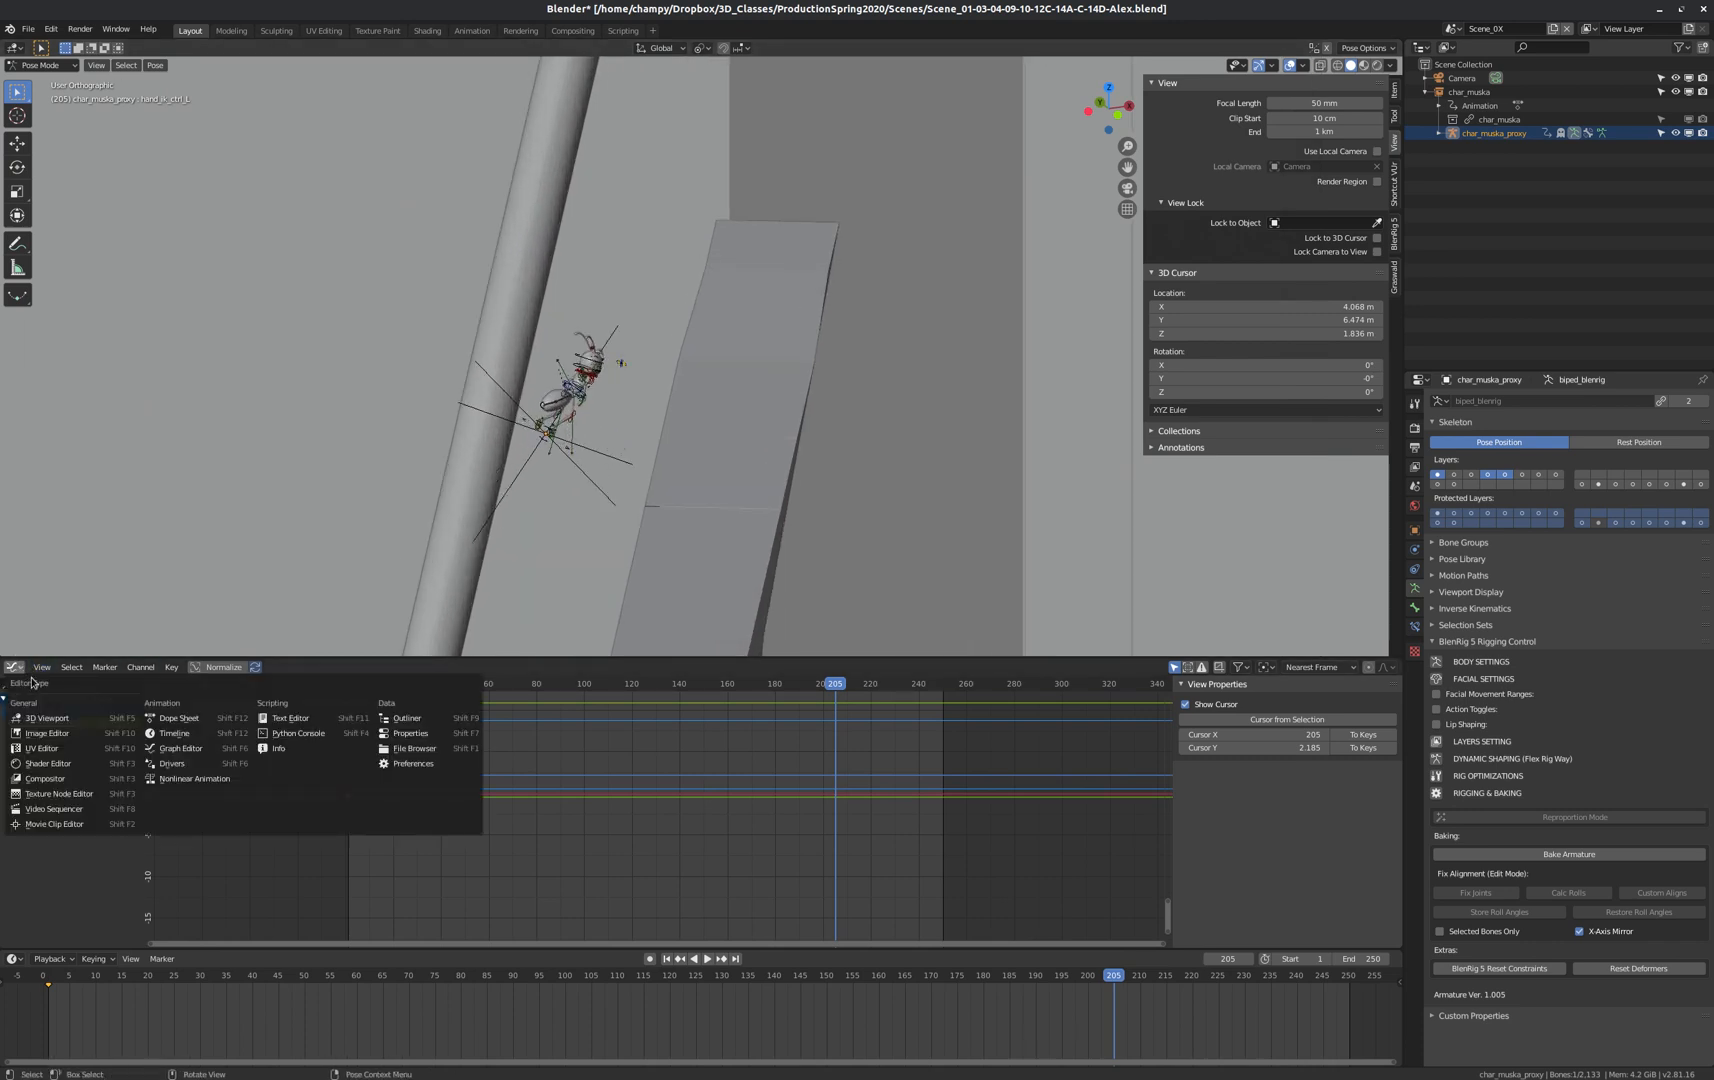
{"action": "left_click", "coordinate": [179, 718]}
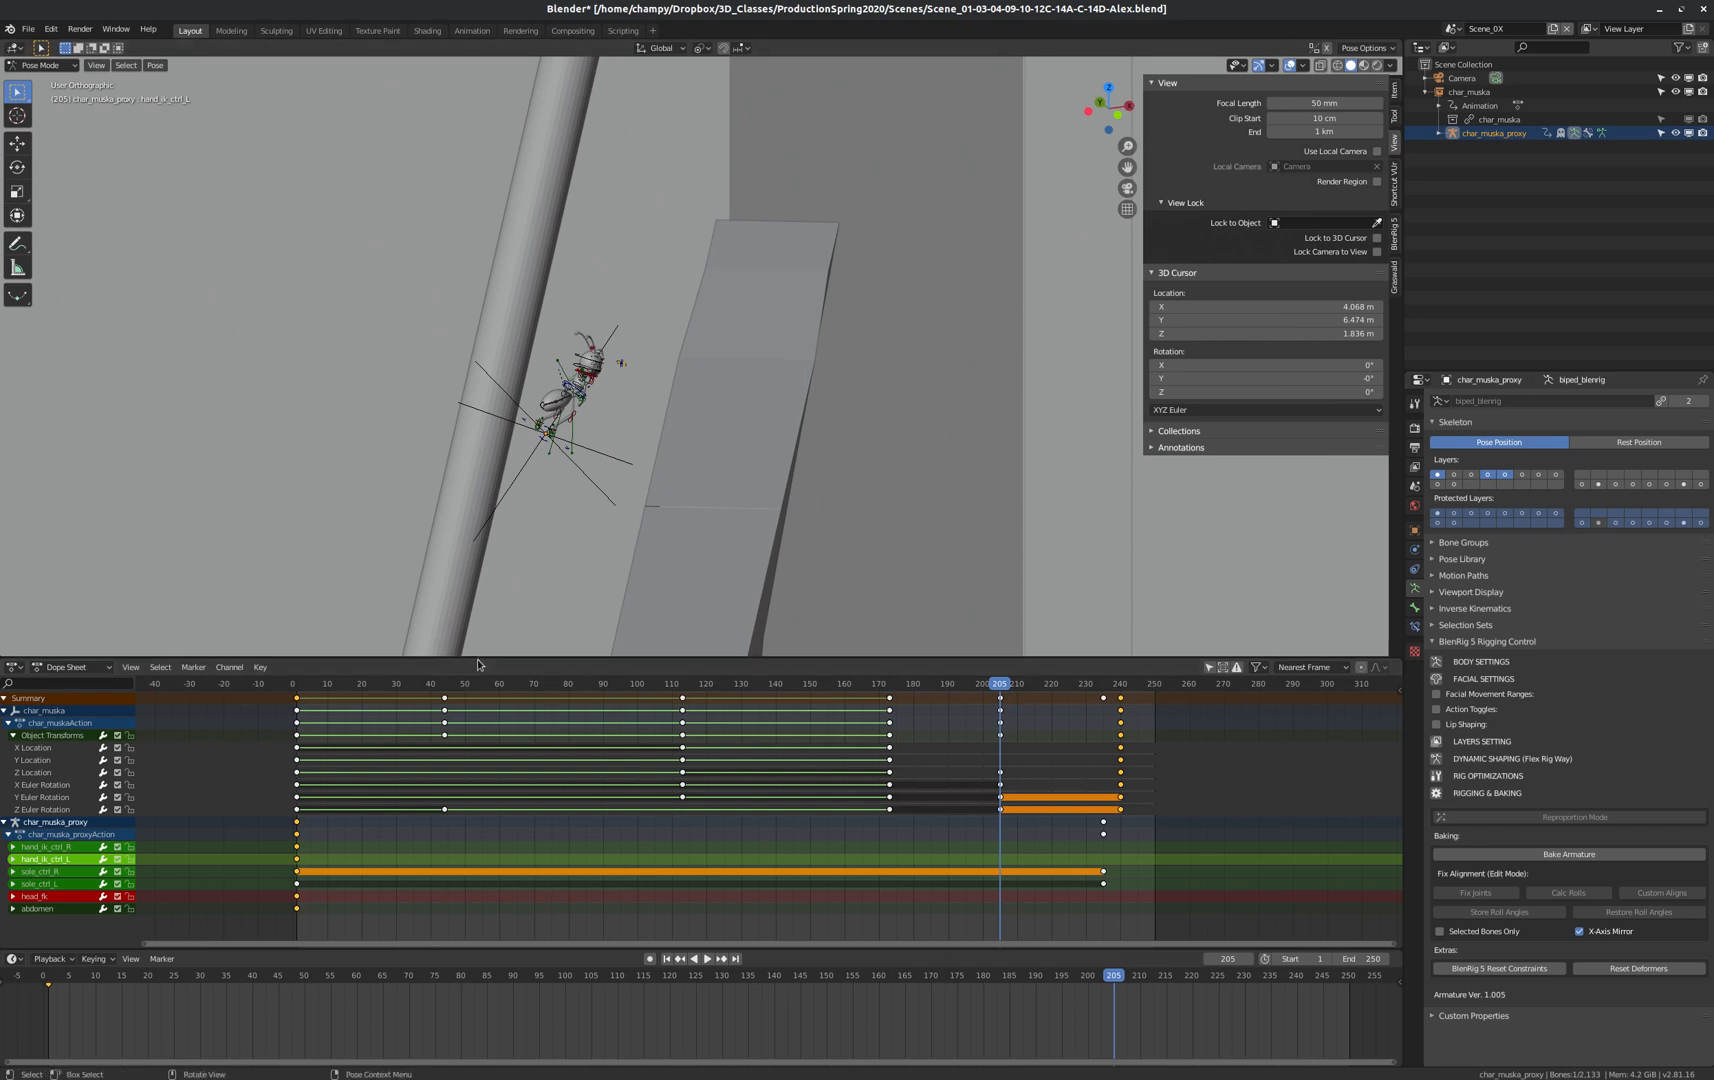
{"action": "left_click_drag", "start_coordinate": [486, 658], "coordinate": [491, 767]}
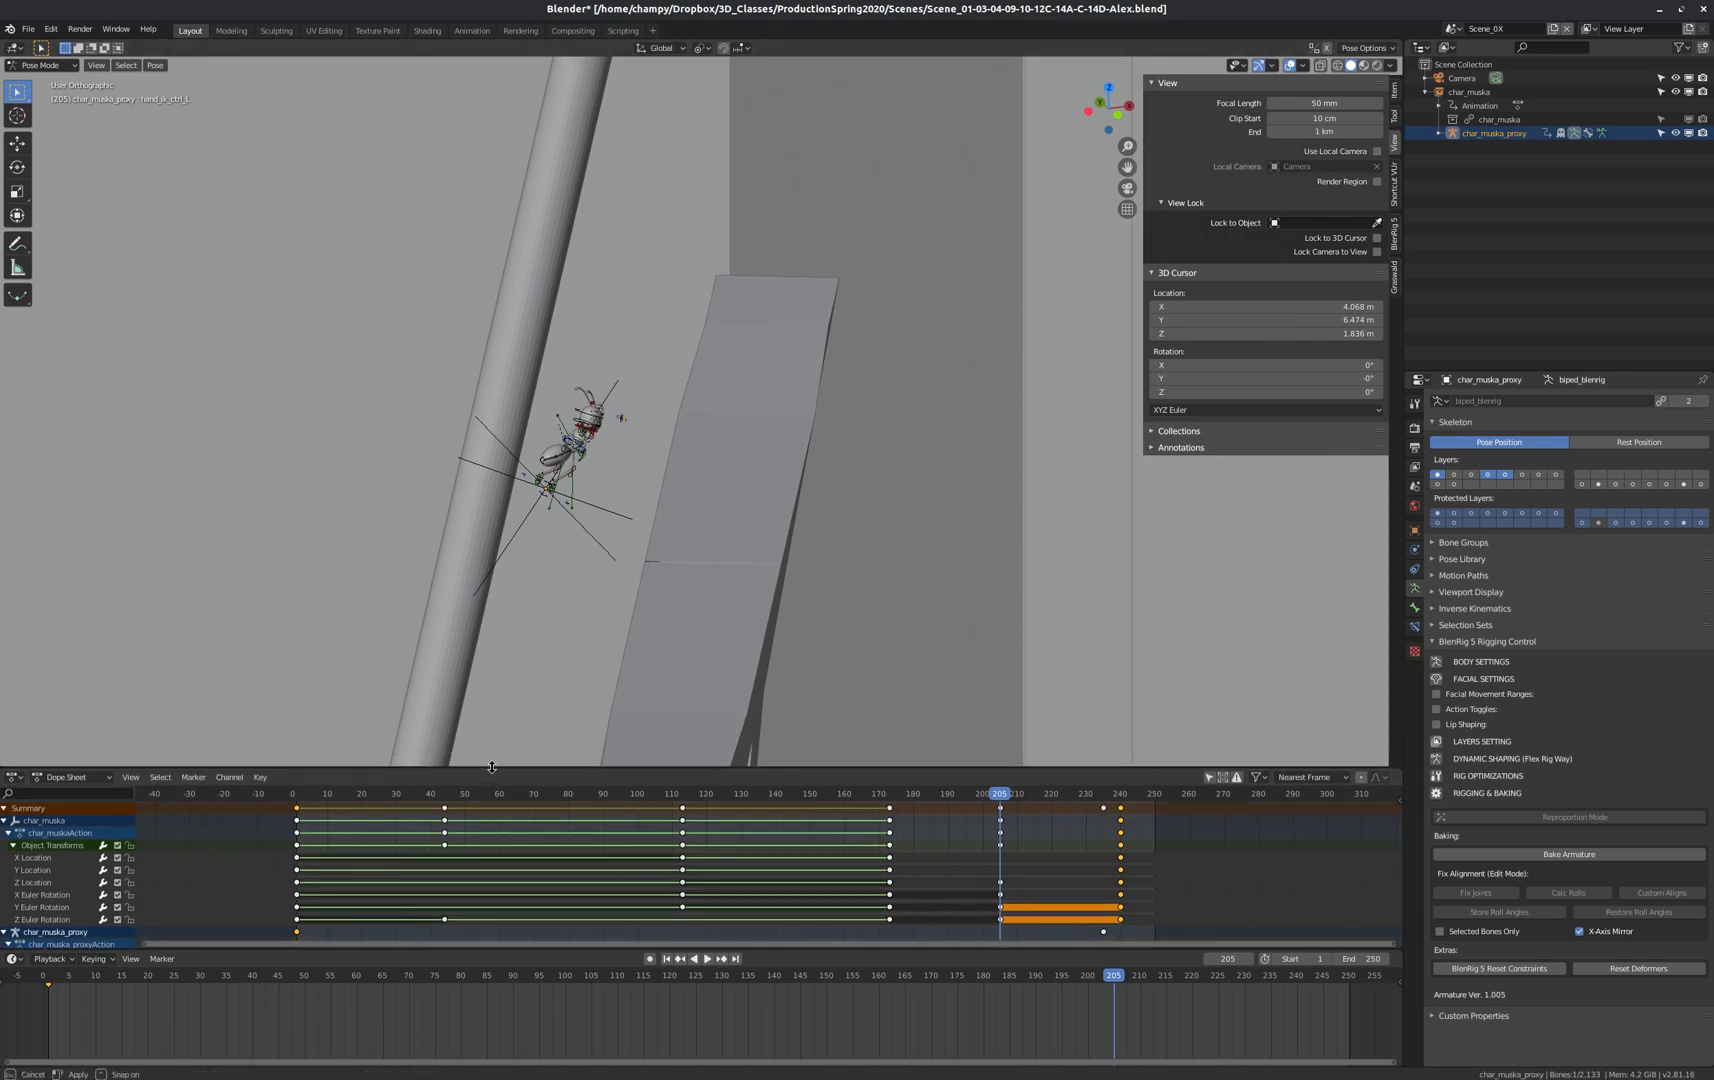
Play the animation from frame 205 and scrub to frame 240 to review the ant's motion beside the pole.
{"action": "scroll", "coordinate": [640, 490], "scroll_direction": "down", "scroll_amount": 3}
{"action": "scroll", "coordinate": [658, 491], "scroll_direction": "up", "scroll_amount": 6}
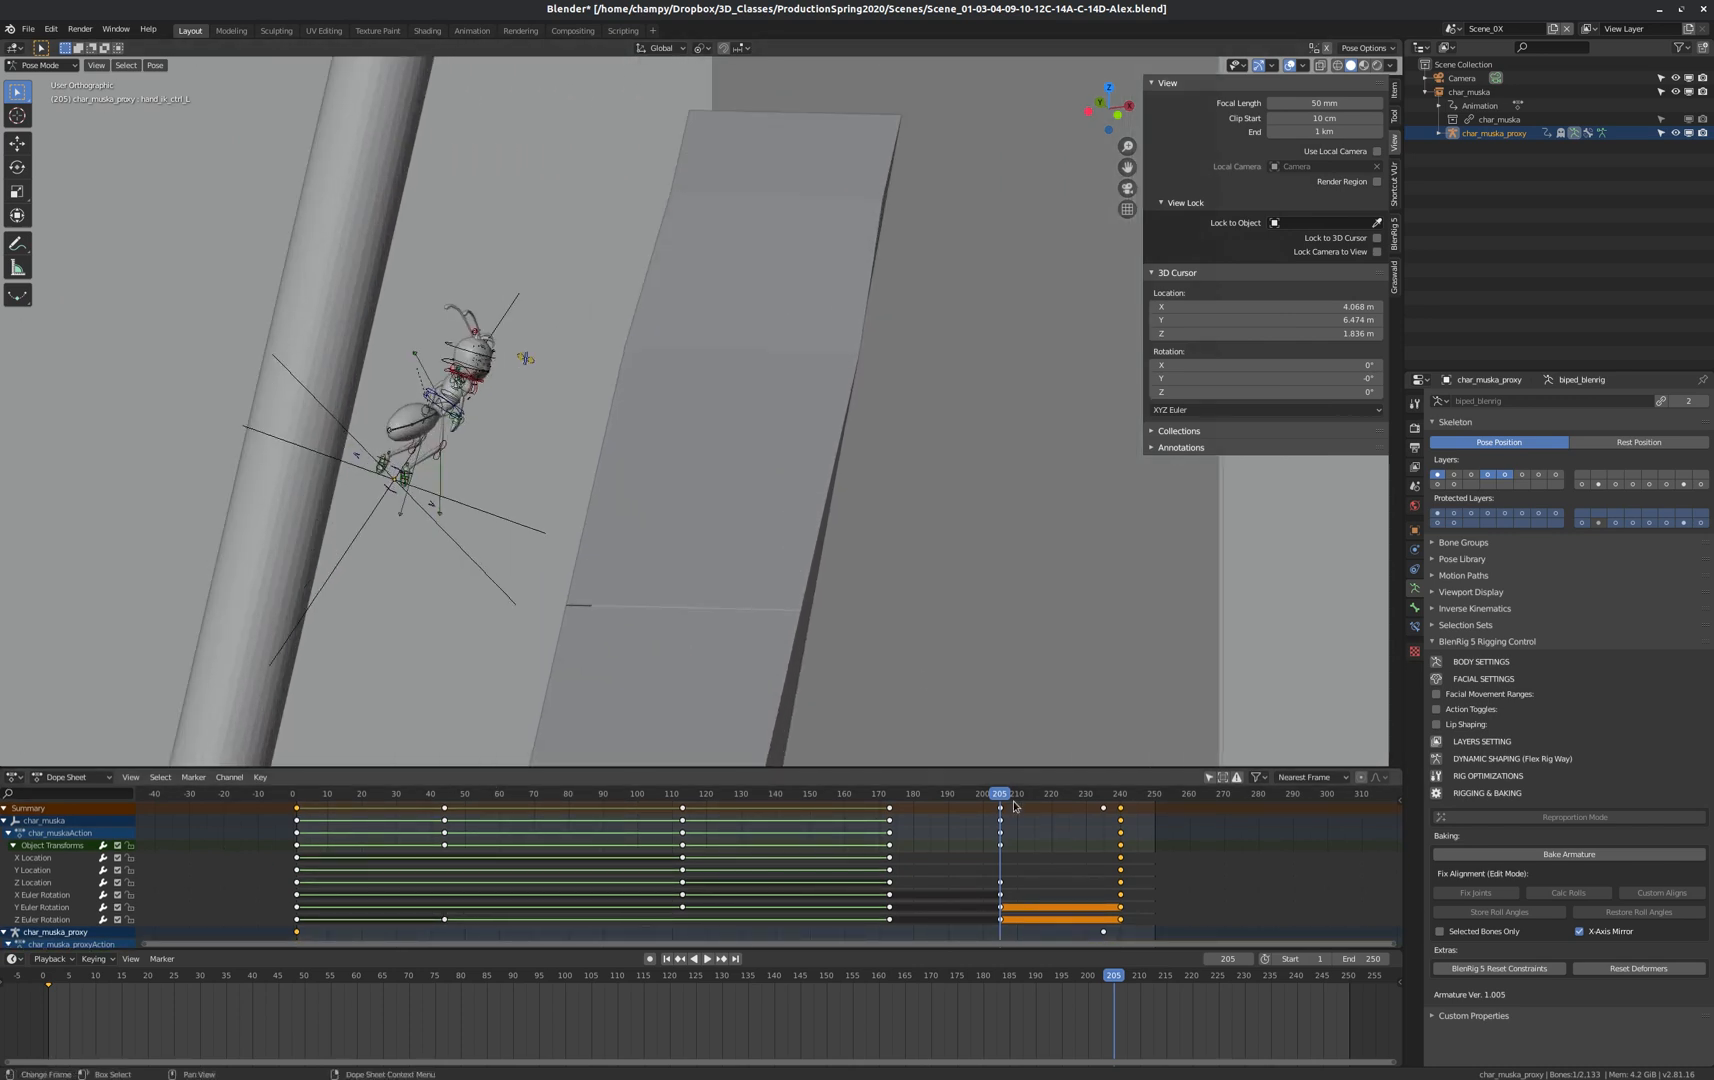
{"action": "key", "text": "space"}
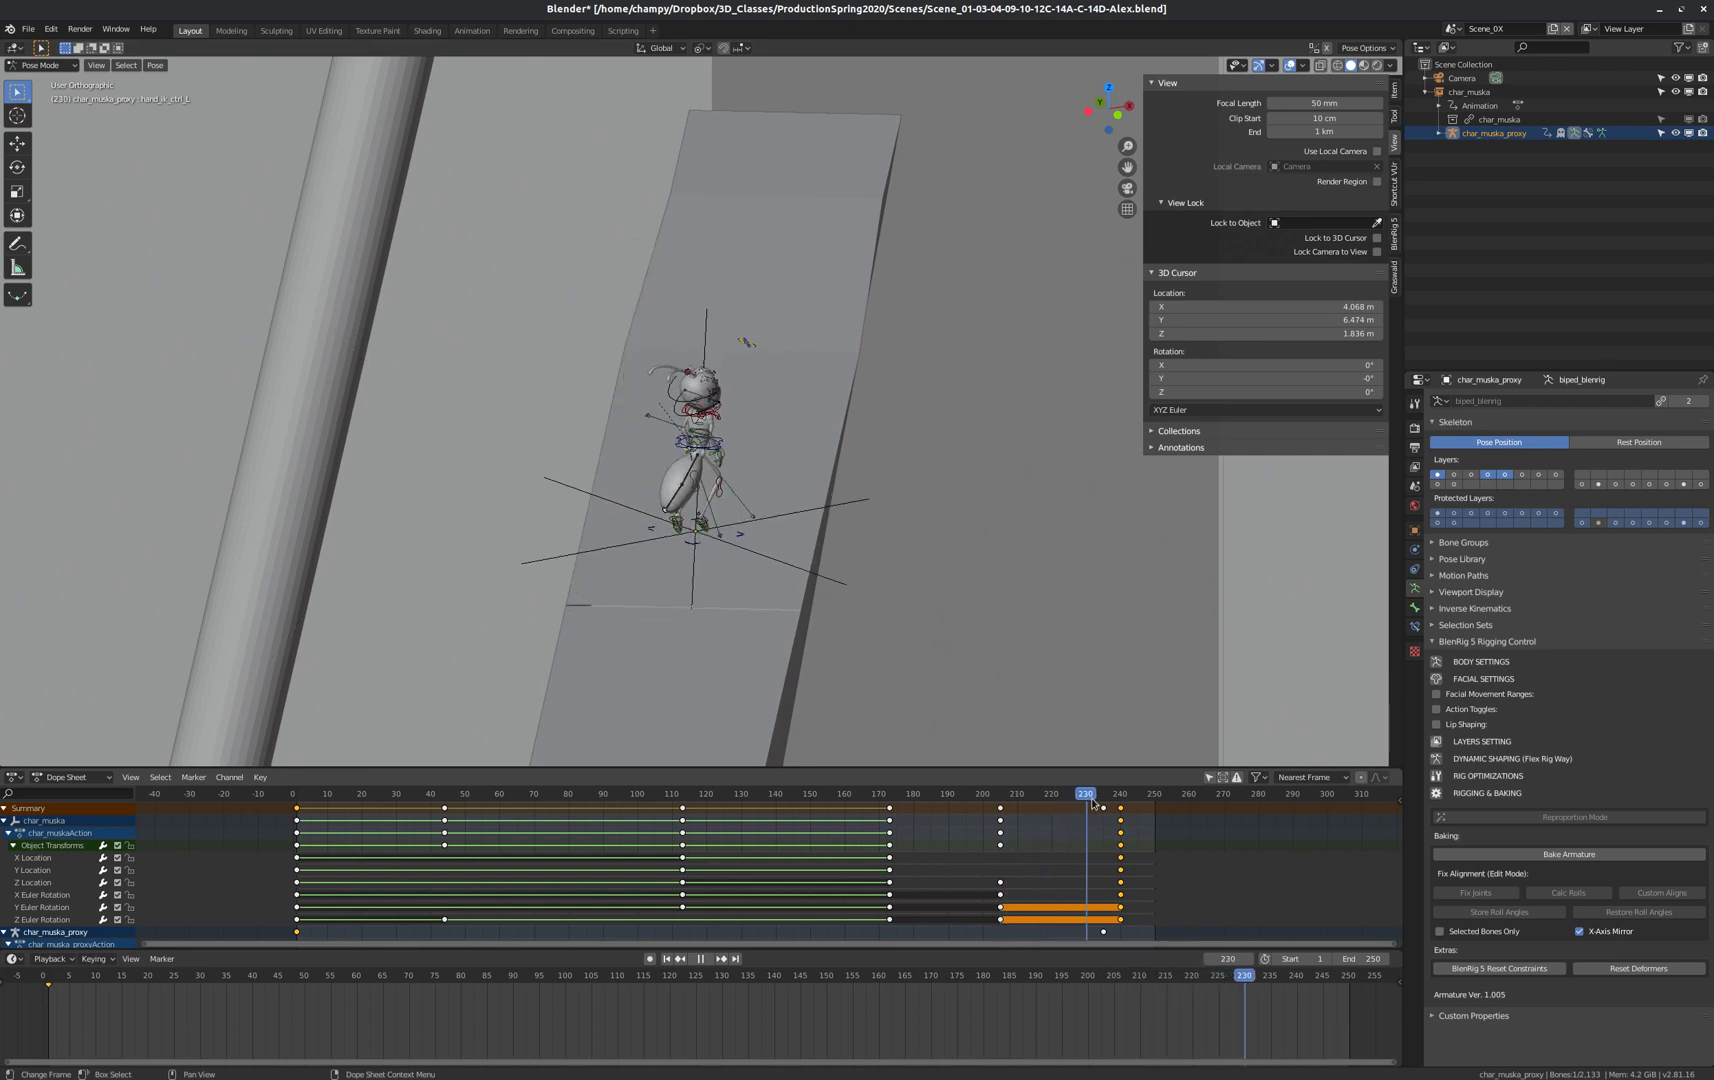
{"action": "mouse_move", "coordinate": [1093, 803]}
{"action": "left_mouse_down"}
{"action": "mouse_move", "coordinate": [1068, 803]}
{"action": "mouse_move", "coordinate": [1120, 800]}
{"action": "left_mouse_up"}
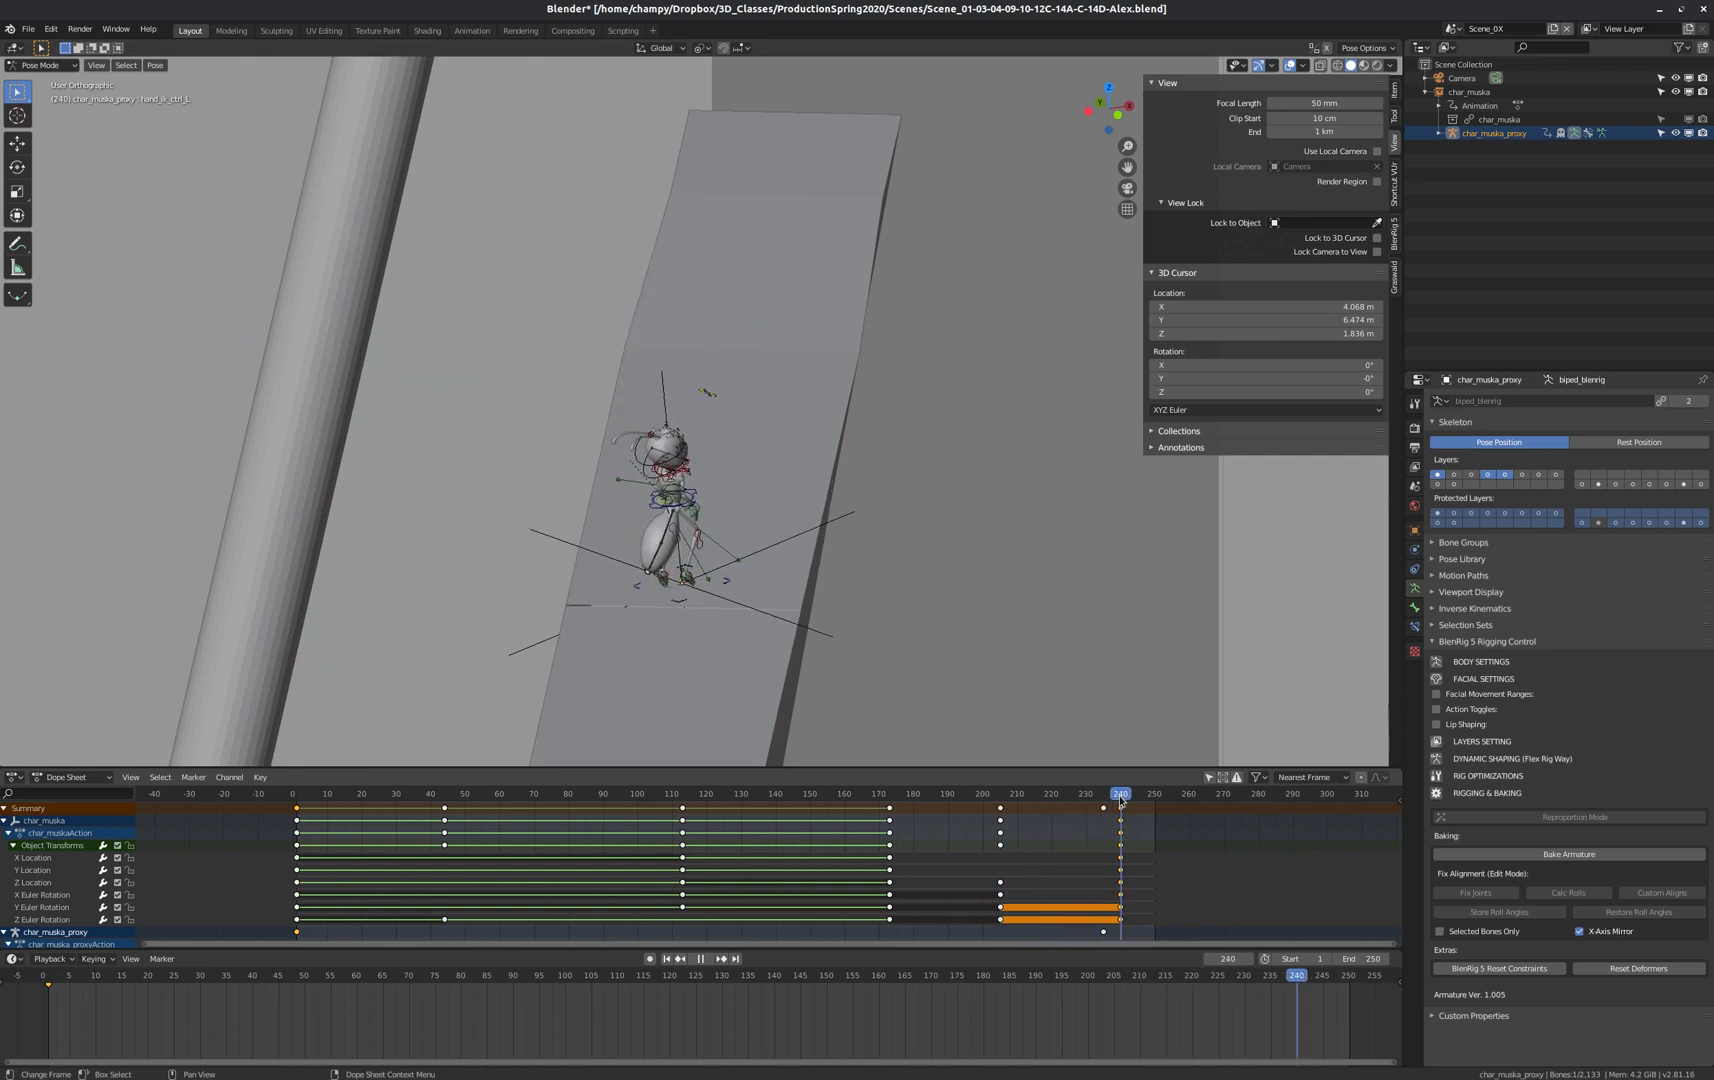
Examine the ant's legs and feet up close around frame 240, and select the rig's master control.
{"action": "scroll", "coordinate": [567, 545], "scroll_direction": "down", "scroll_amount": 5}
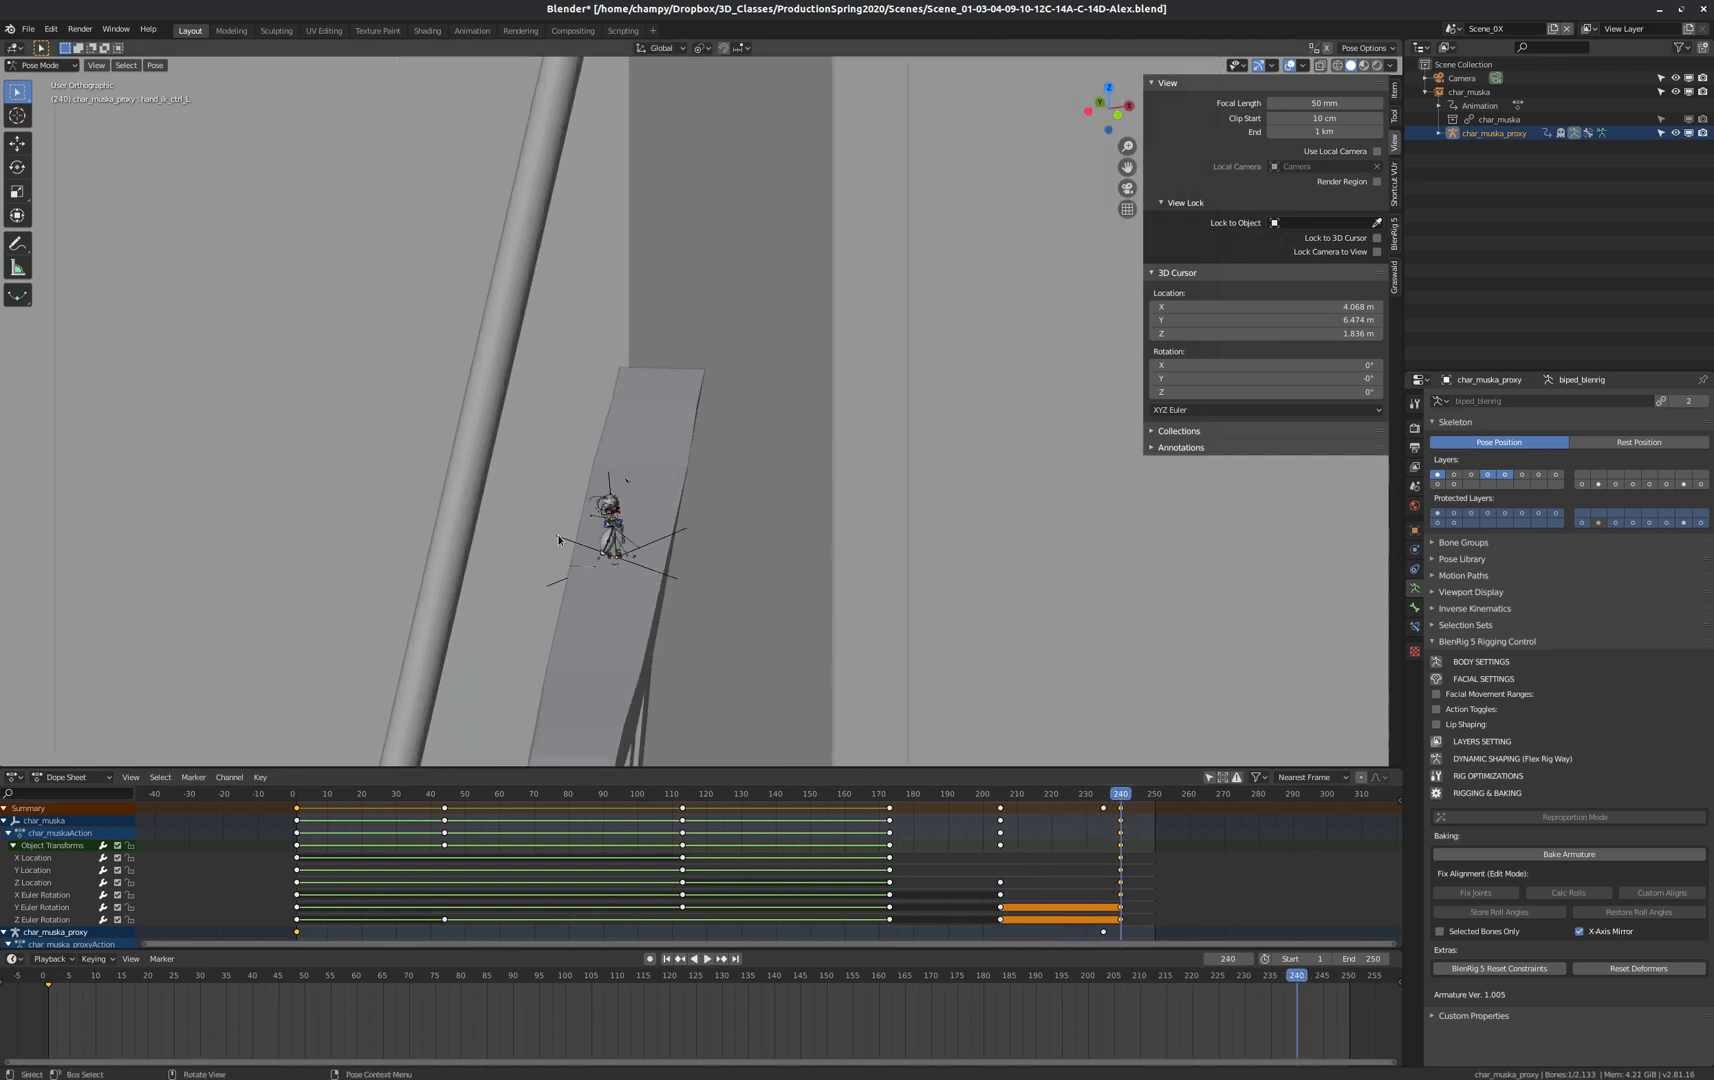
{"action": "scroll", "coordinate": [640, 551], "scroll_direction": "up", "scroll_amount": 8}
{"action": "middle_click_drag", "start_coordinate": [583, 553], "coordinate": [466, 551]}
{"action": "scroll", "coordinate": [466, 551], "scroll_direction": "up", "scroll_amount": 6}
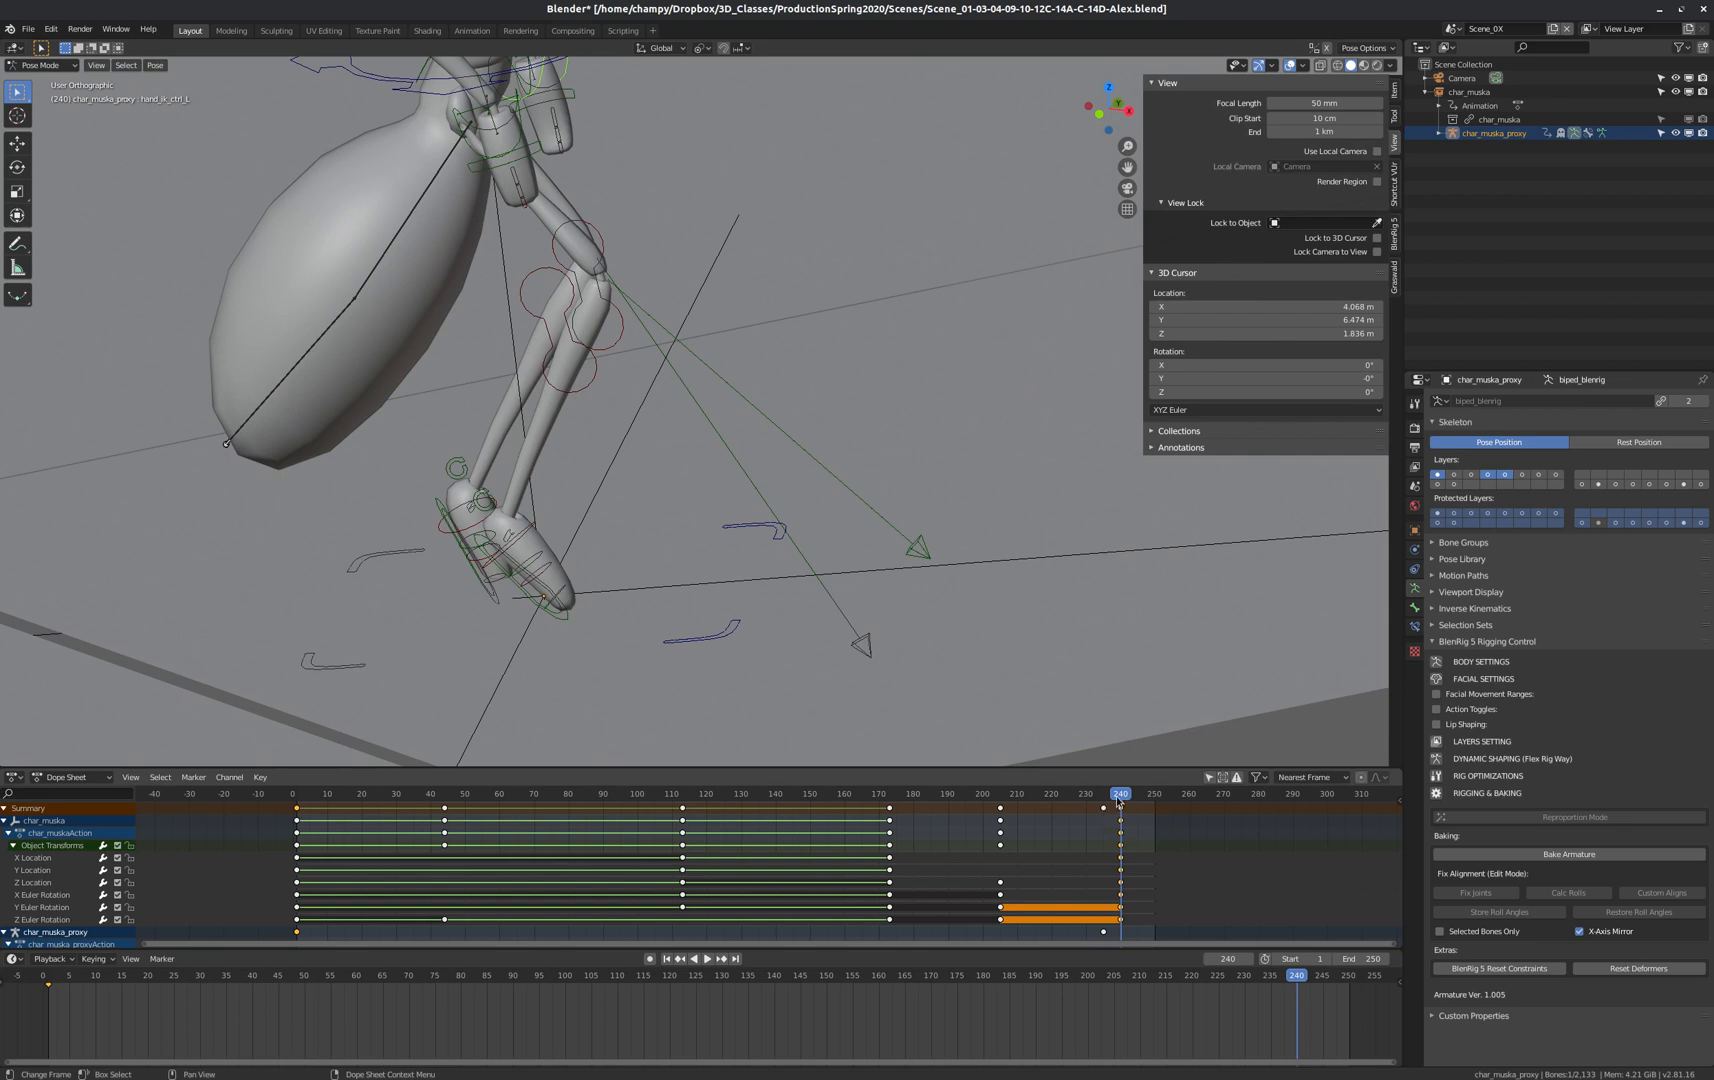
{"action": "key", "text": "shift+ctrl+space"}
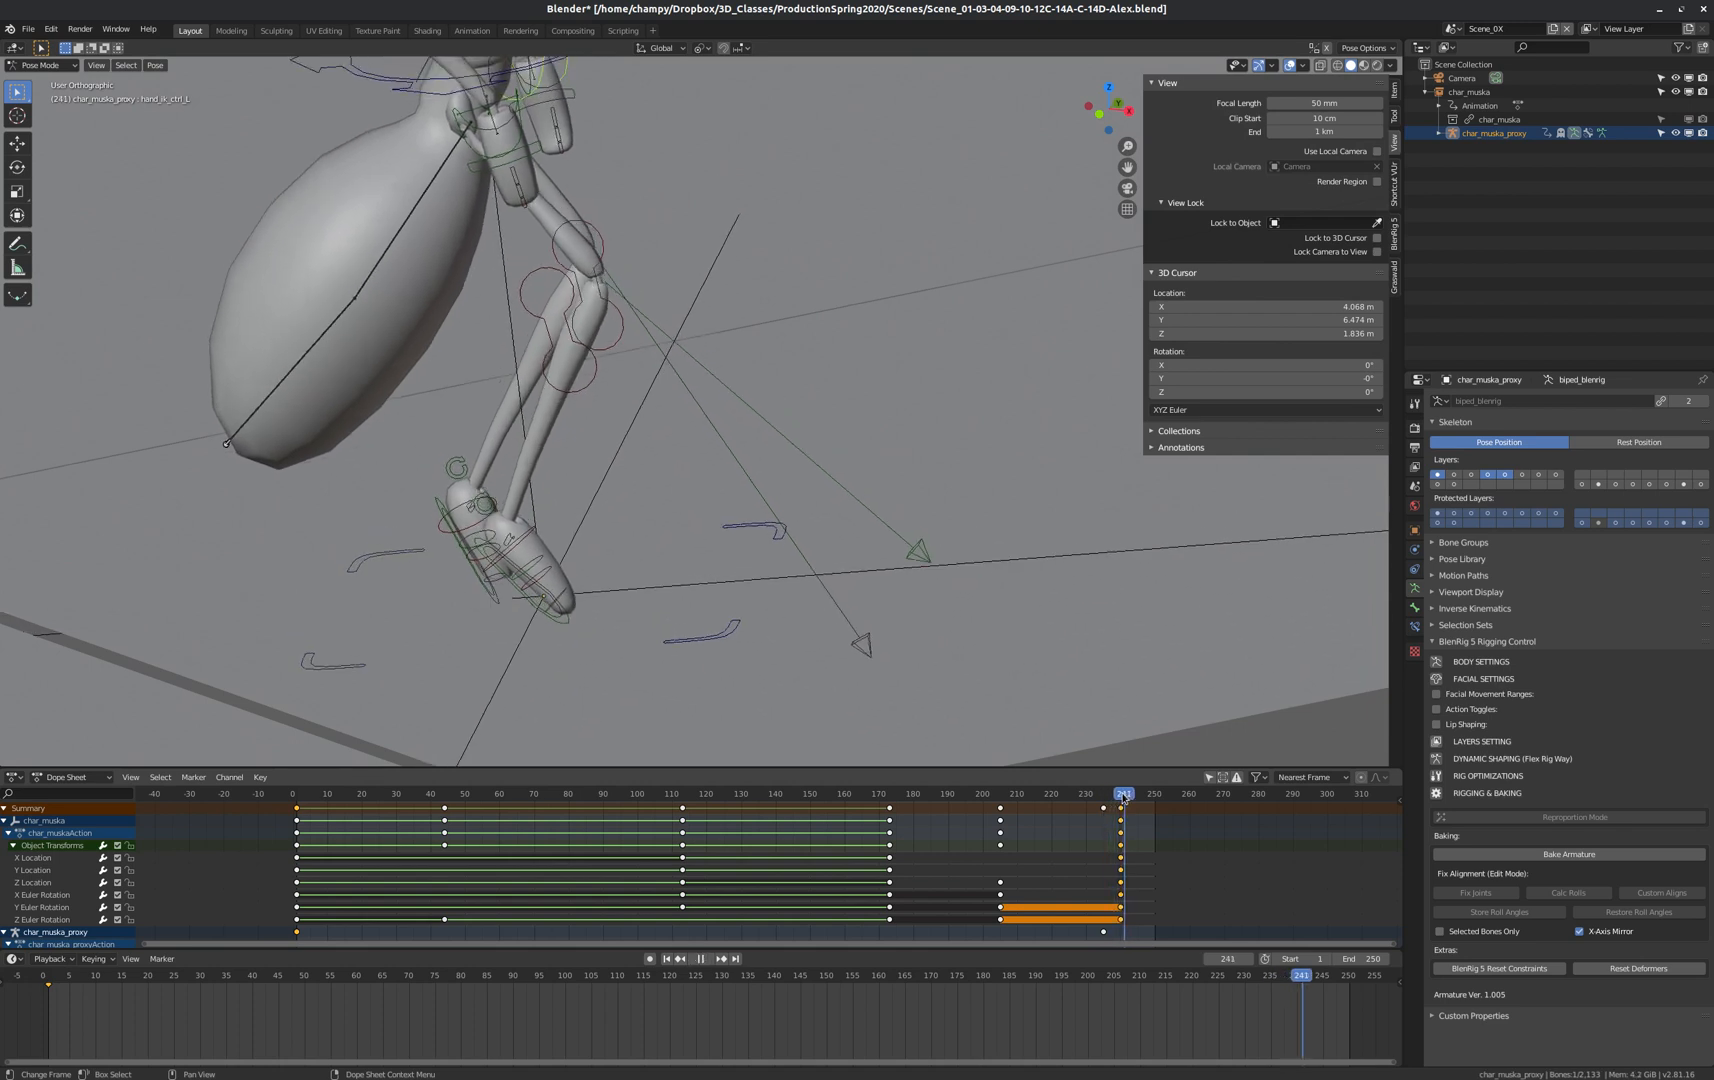
{"action": "key", "text": "Escape"}
{"action": "left_click", "coordinate": [727, 636]}
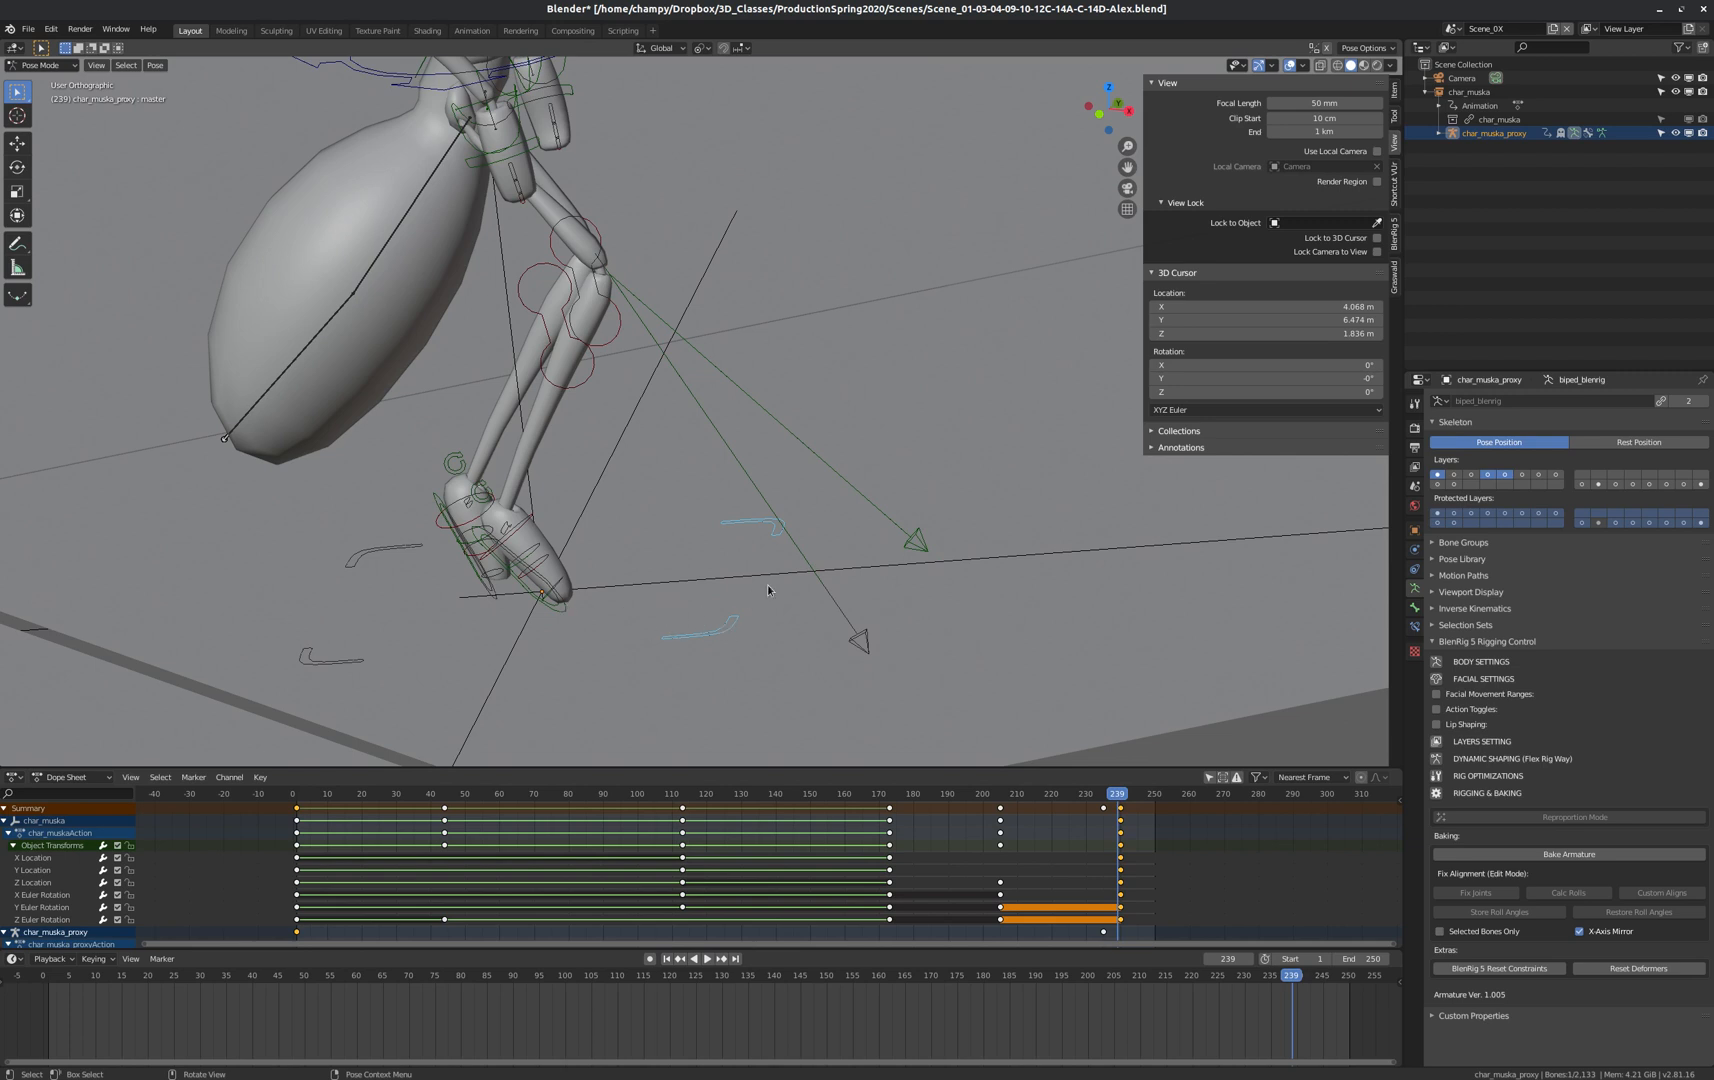
{"action": "scroll", "coordinate": [768, 600], "scroll_direction": "down", "scroll_amount": 4}
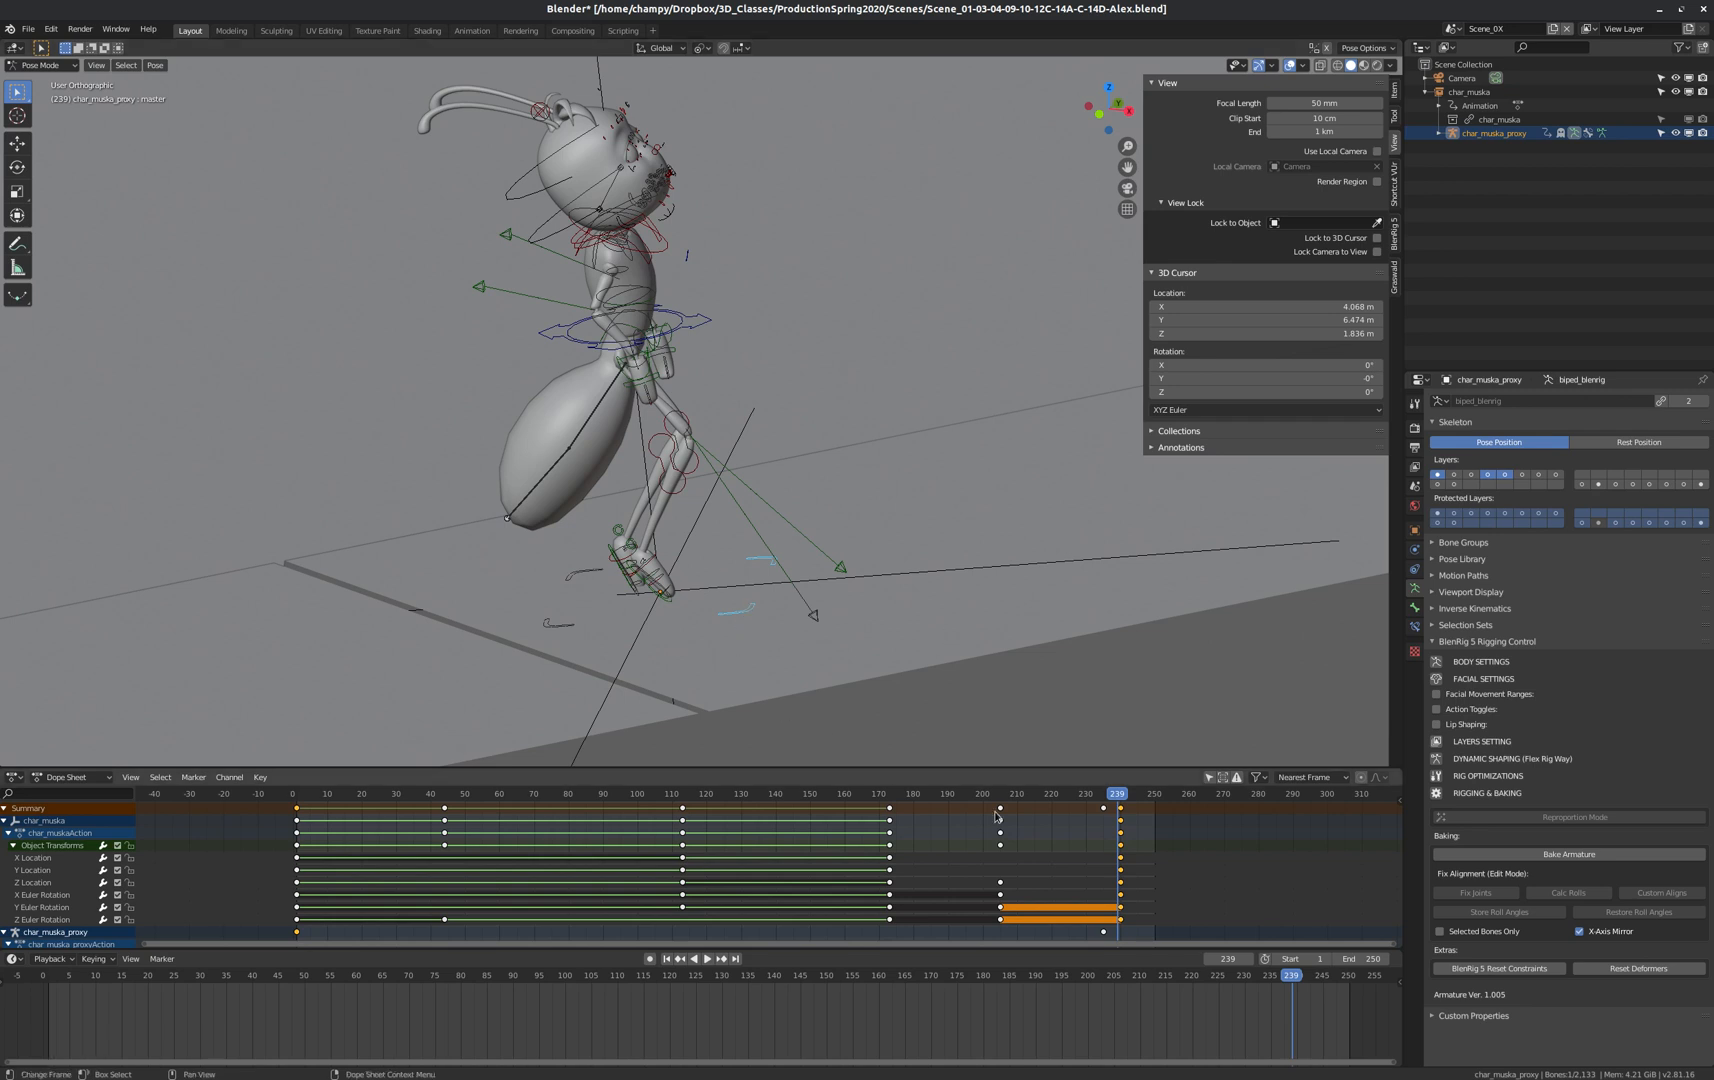
Scrub and replay the frames around 240 to review the ant's landing.
{"action": "mouse_move", "coordinate": [1116, 795]}
{"action": "left_mouse_down"}
{"action": "mouse_move", "coordinate": [1175, 792]}
{"action": "mouse_move", "coordinate": [1122, 791]}
{"action": "left_mouse_up"}
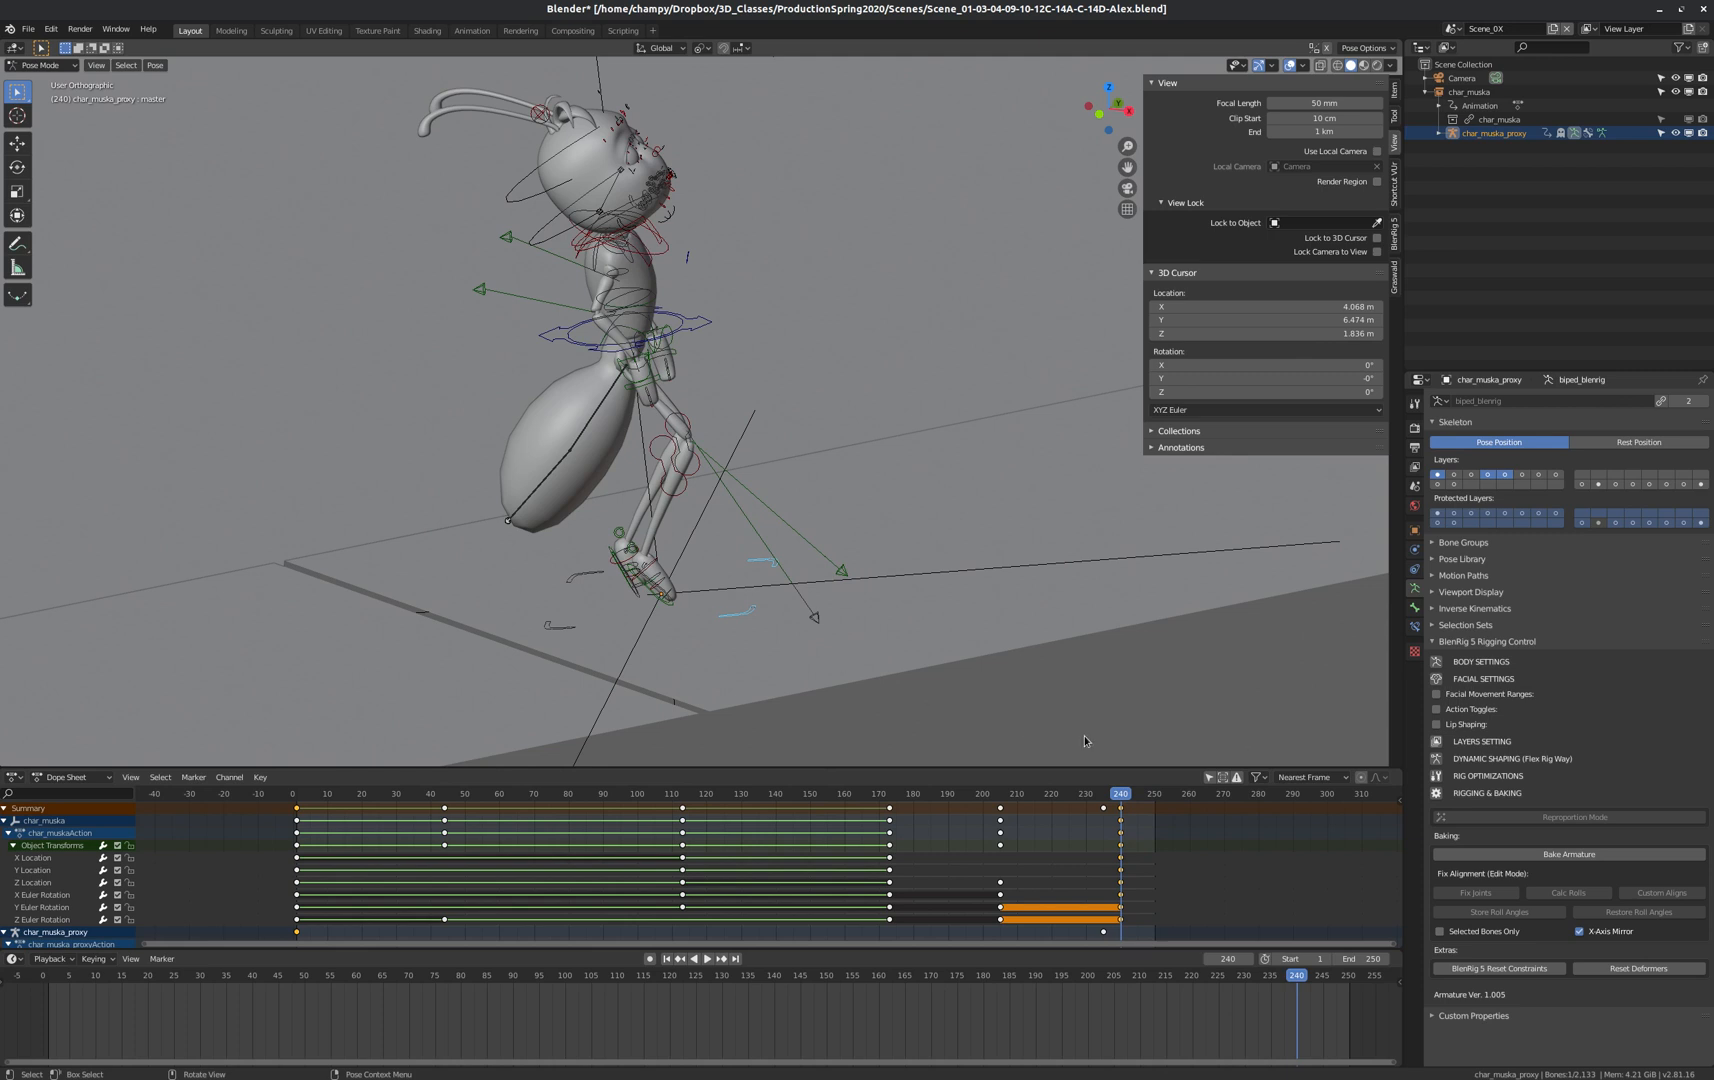
{"action": "left_click_drag", "start_coordinate": [1121, 795], "coordinate": [1084, 812]}
{"action": "key", "text": "space"}
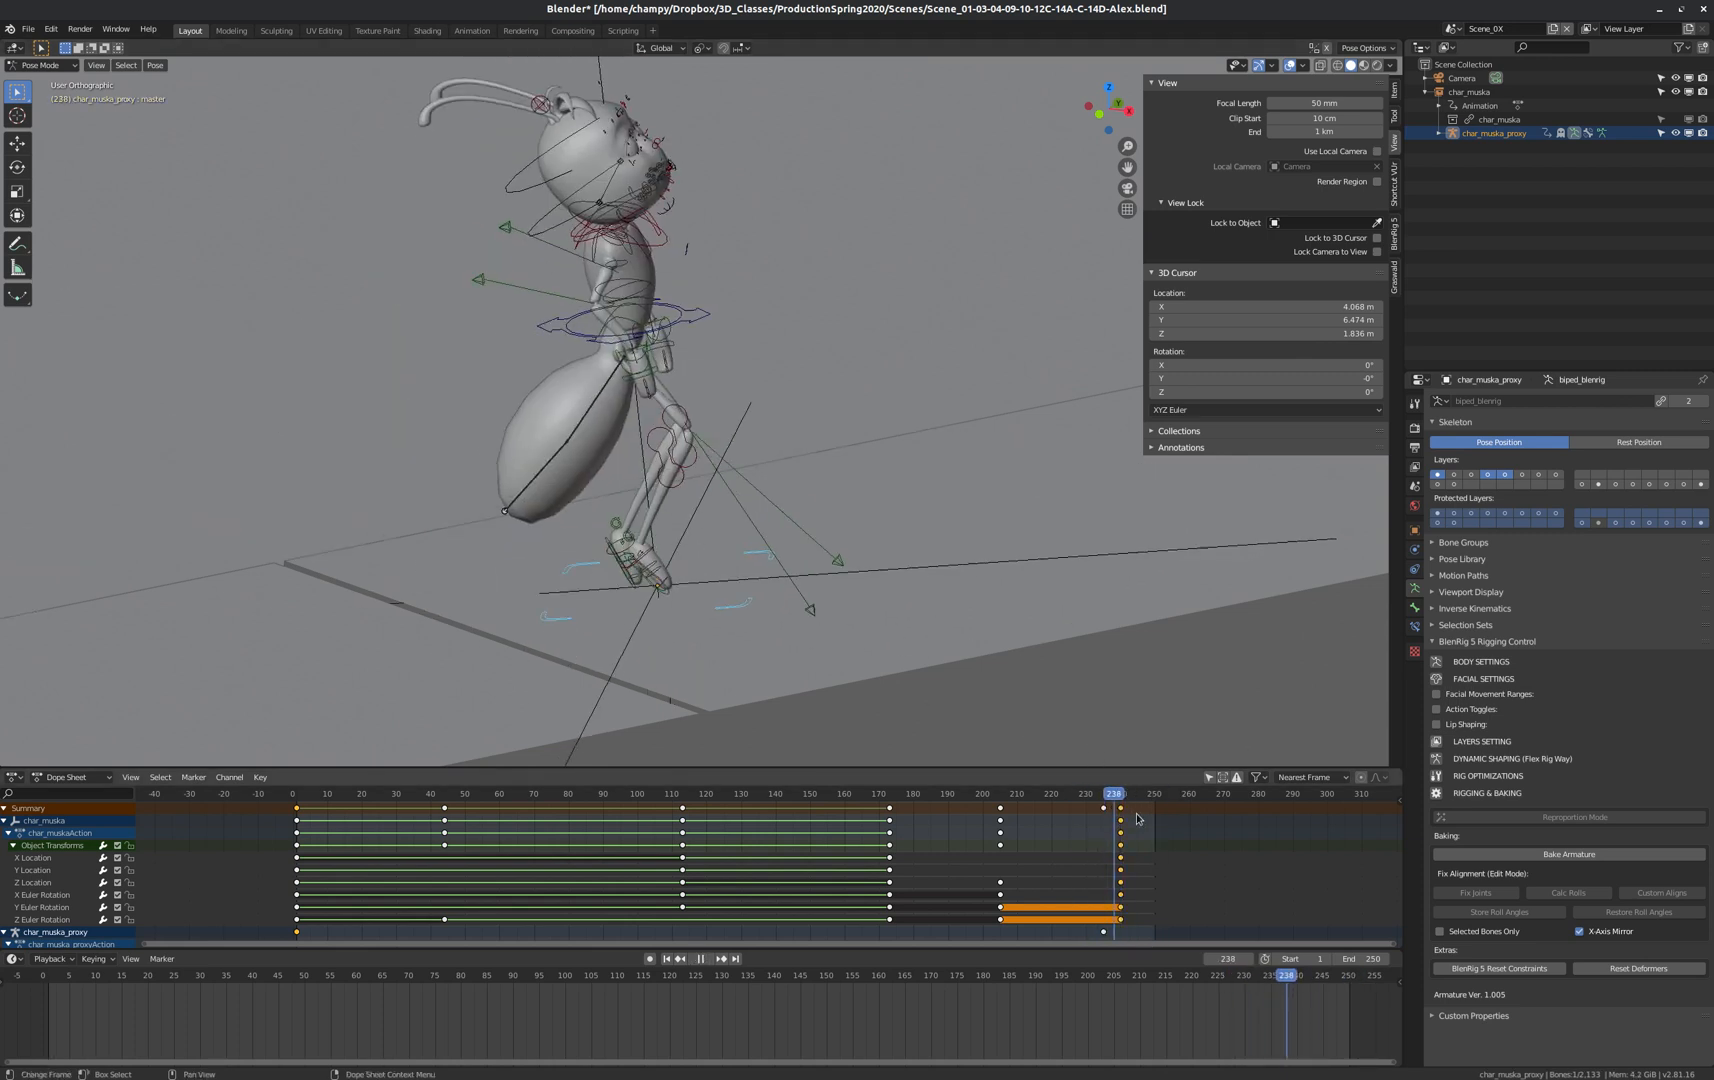
{"action": "key", "text": "space"}
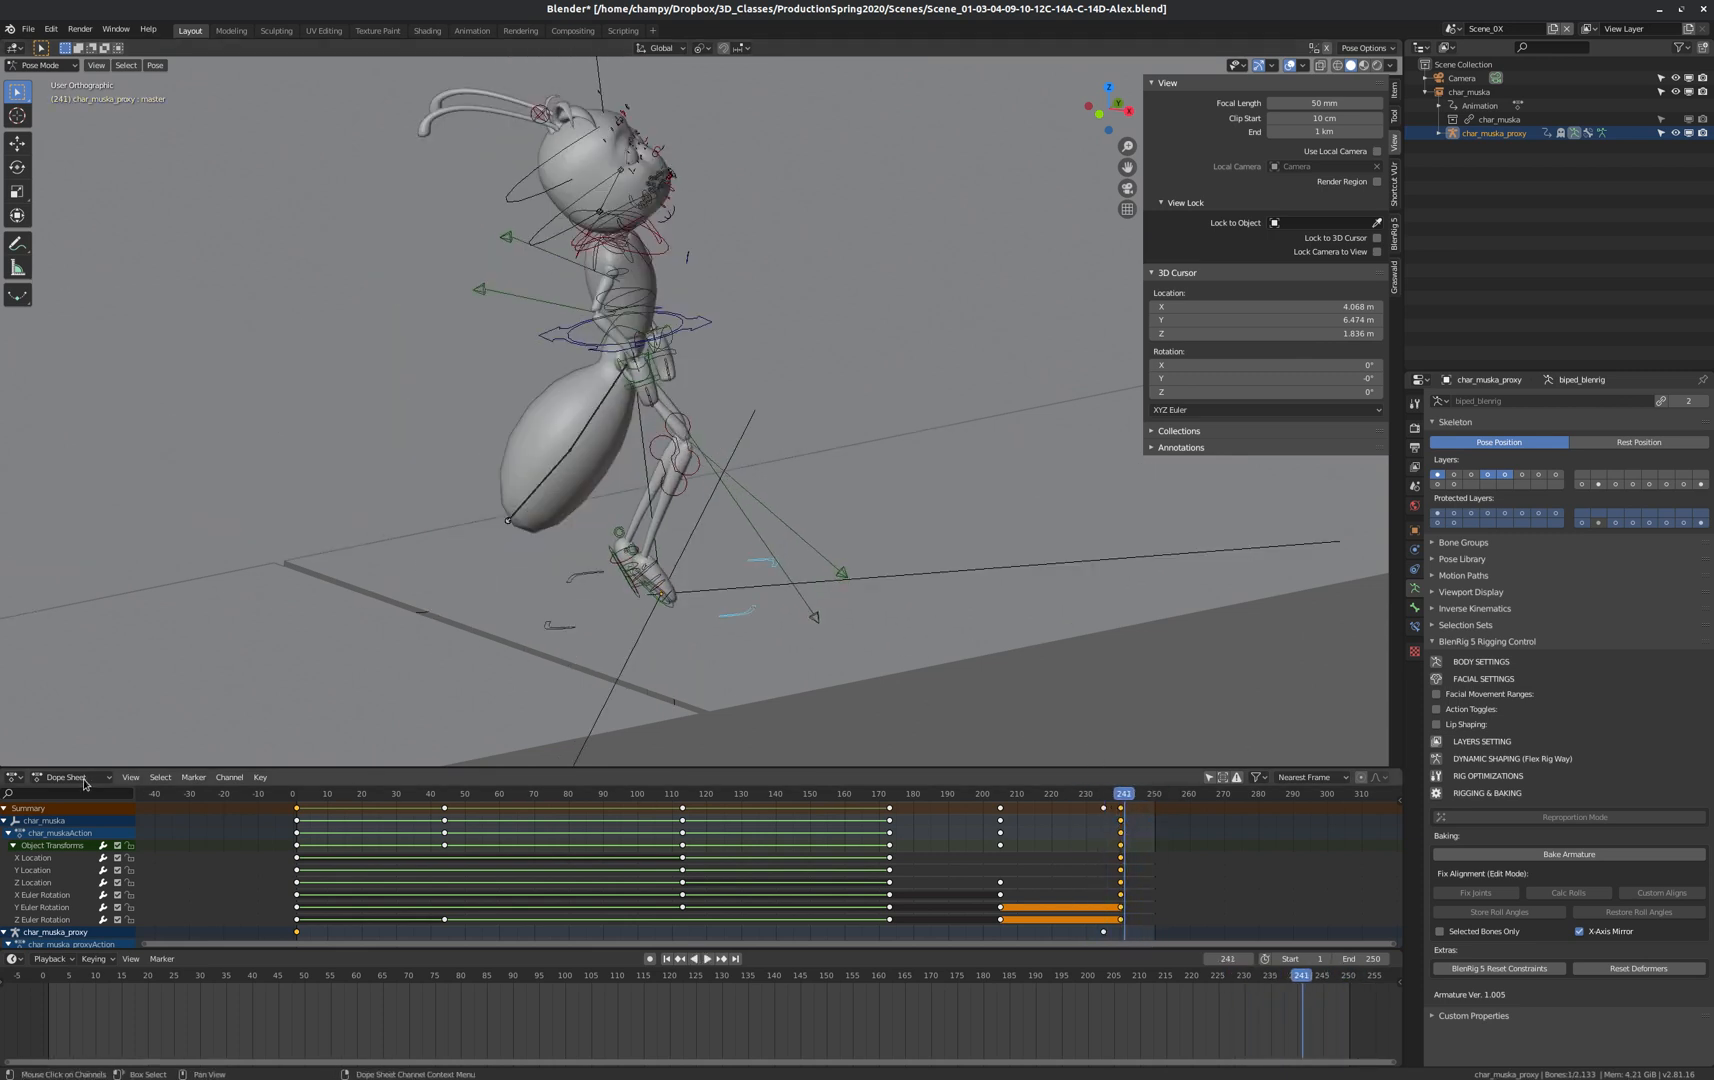
Change the Dope Sheet area to a taller Graph Editor and select the right foot's control sole_ctrl_R.
{"action": "left_click", "coordinate": [14, 777]}
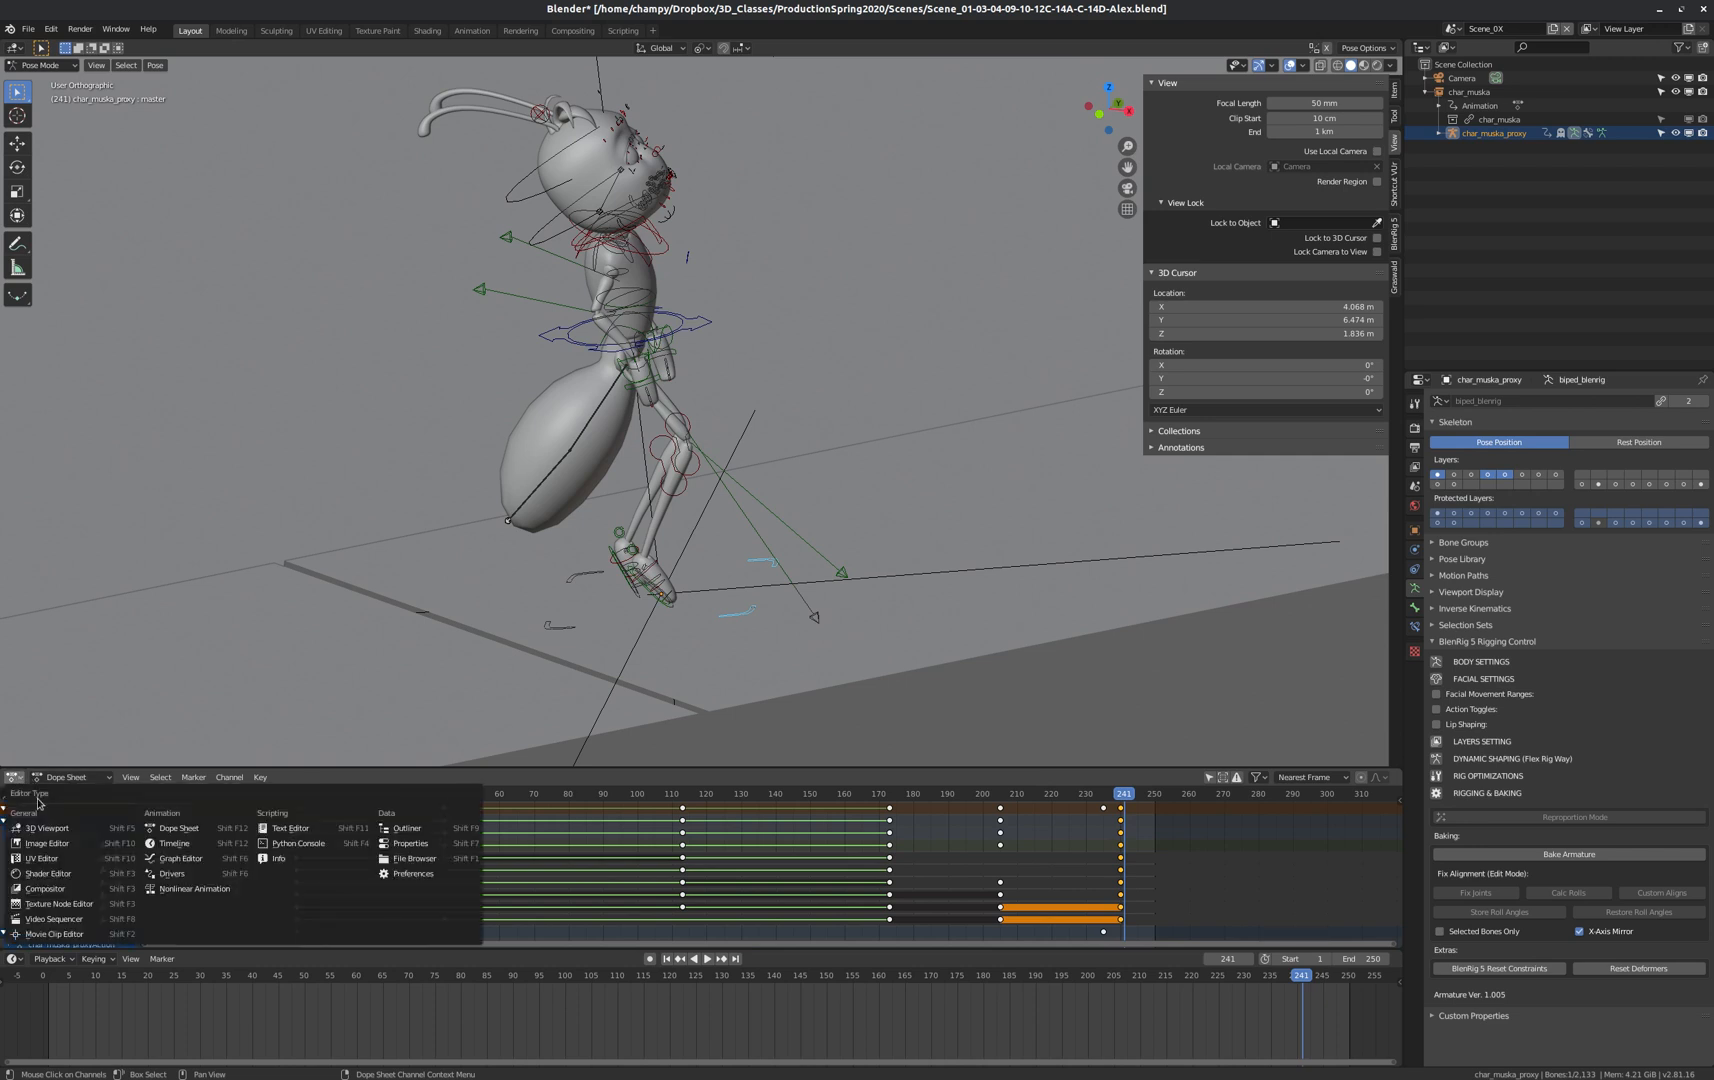
{"action": "left_click", "coordinate": [185, 858]}
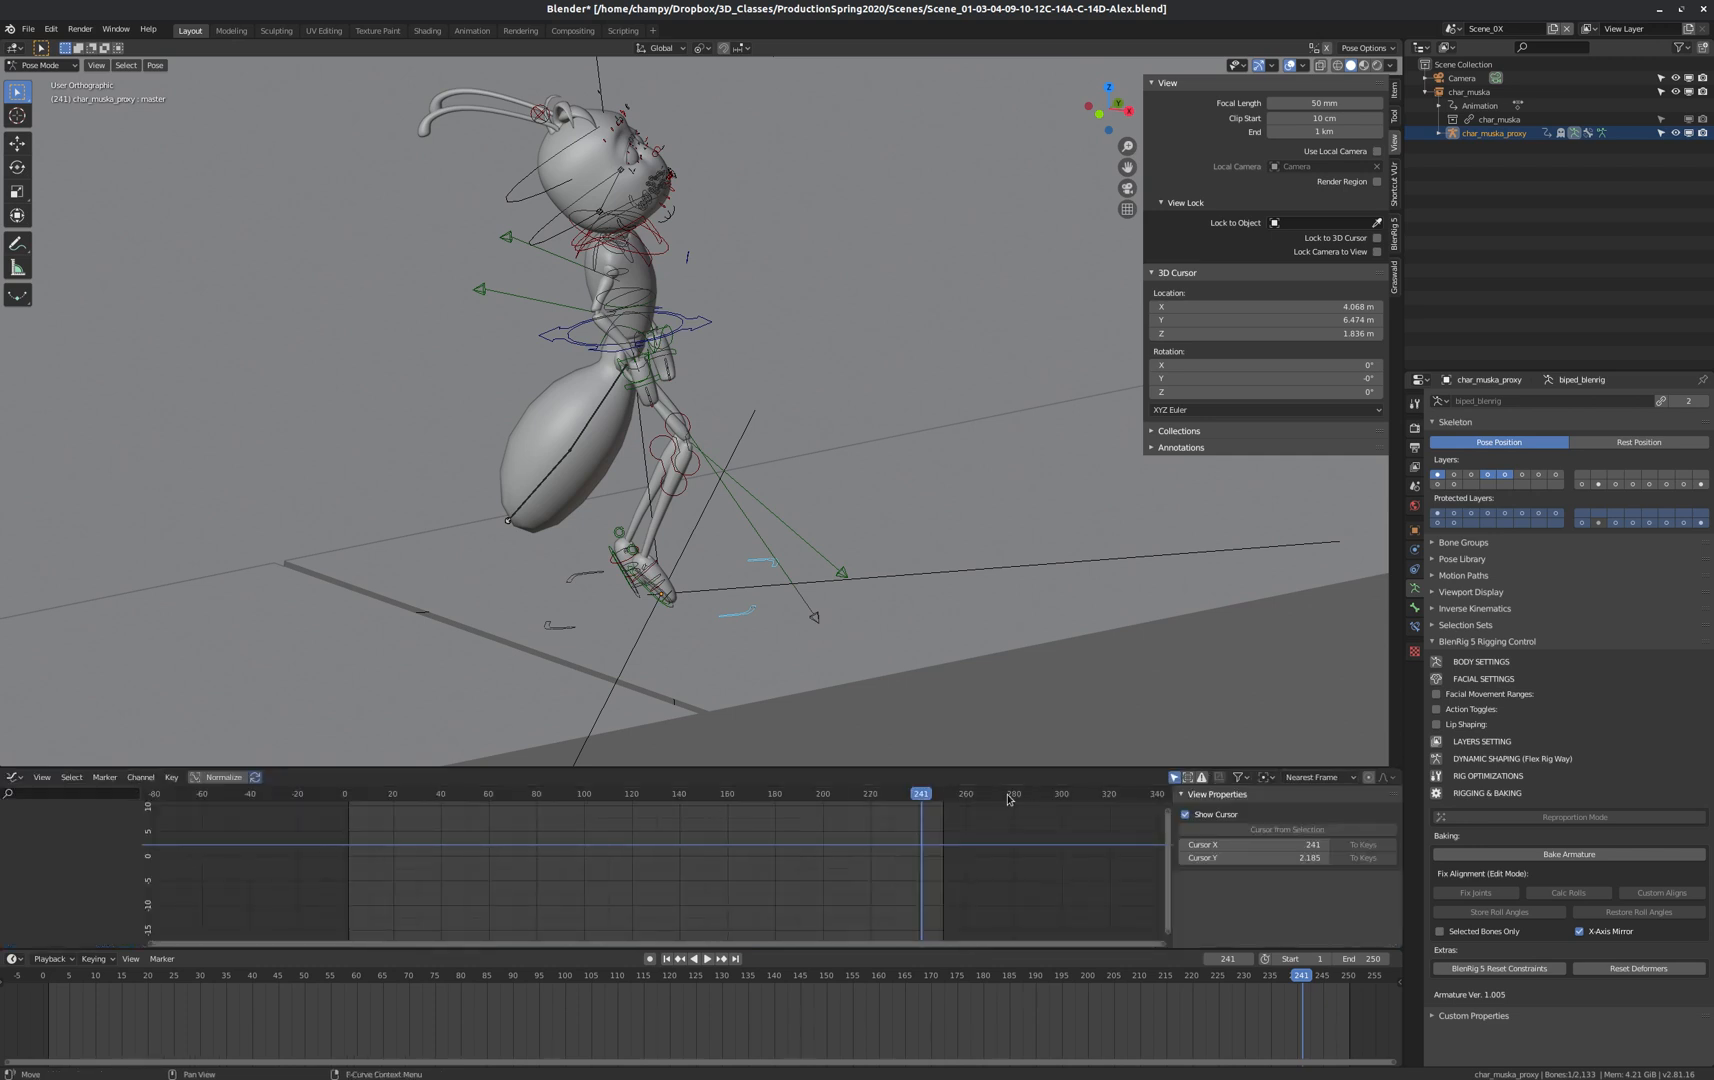
{"action": "left_click_drag", "start_coordinate": [1036, 768], "coordinate": [1036, 574]}
{"action": "left_click", "coordinate": [671, 517]}
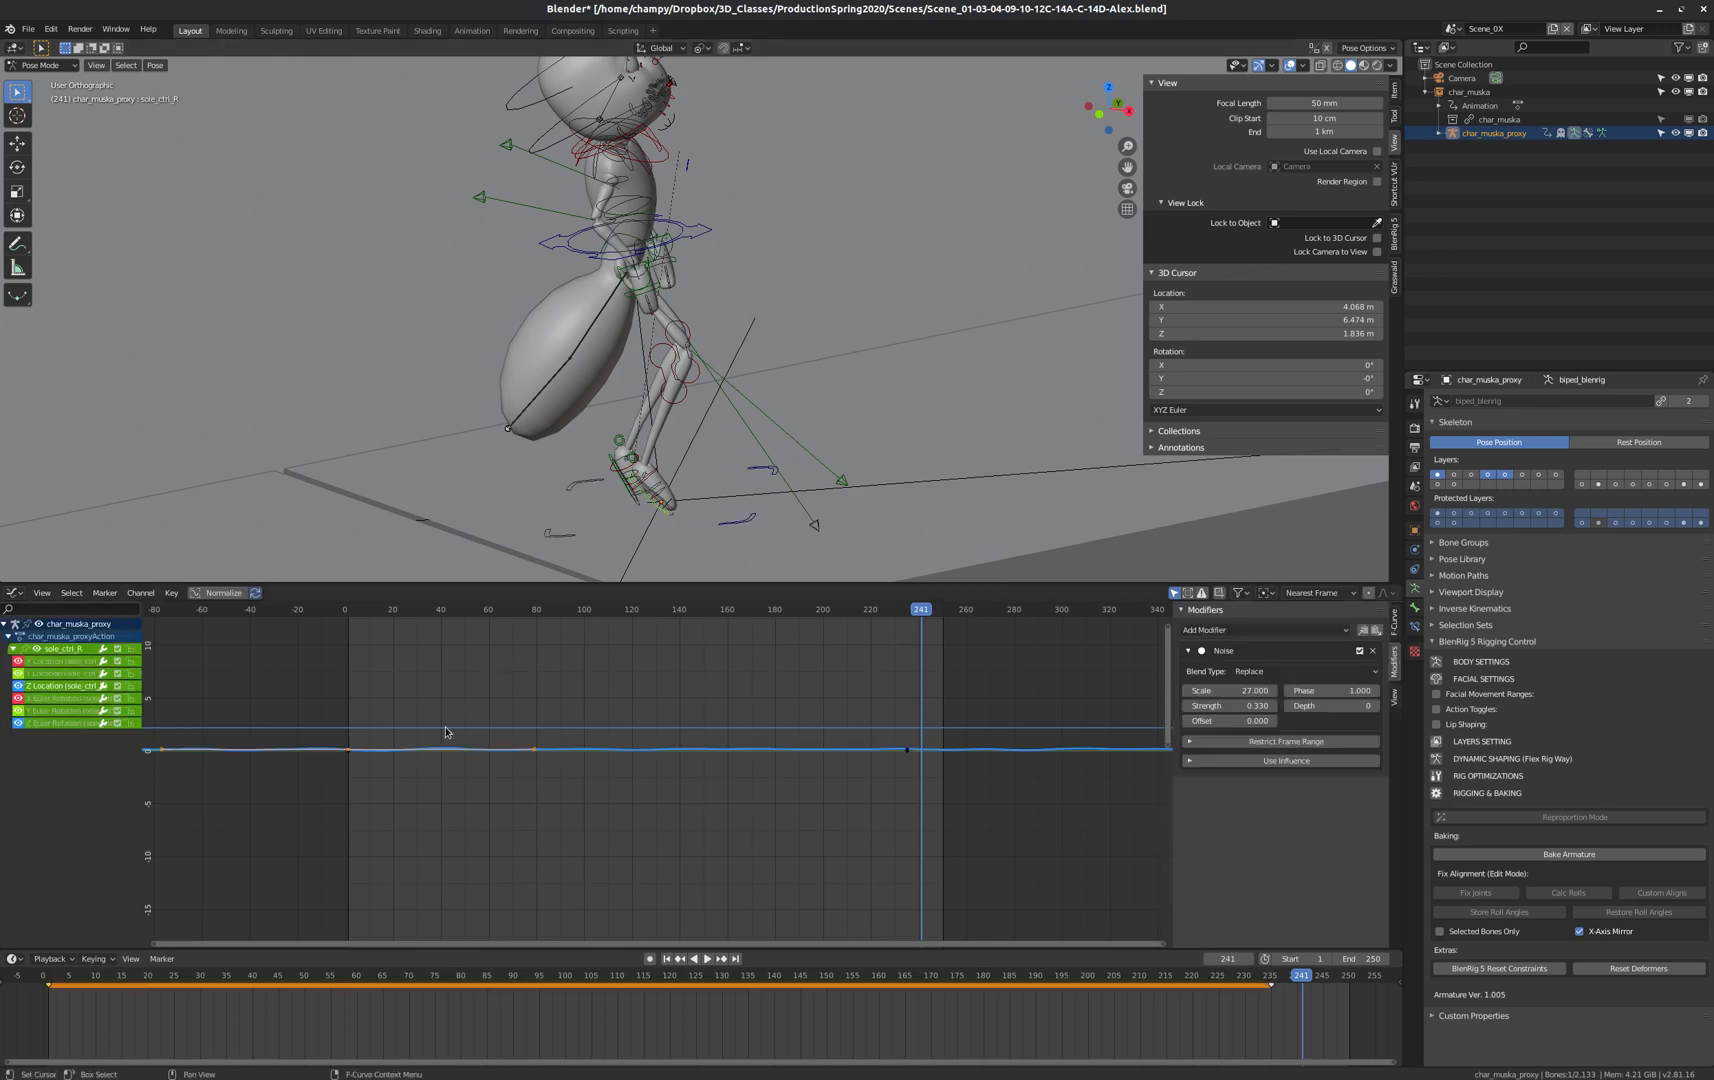
Restrict the frame range of the right foot's Z Location Noise modifier to end at frame 240.
{"action": "scroll", "coordinate": [359, 759], "scroll_direction": "up", "scroll_amount": 8}
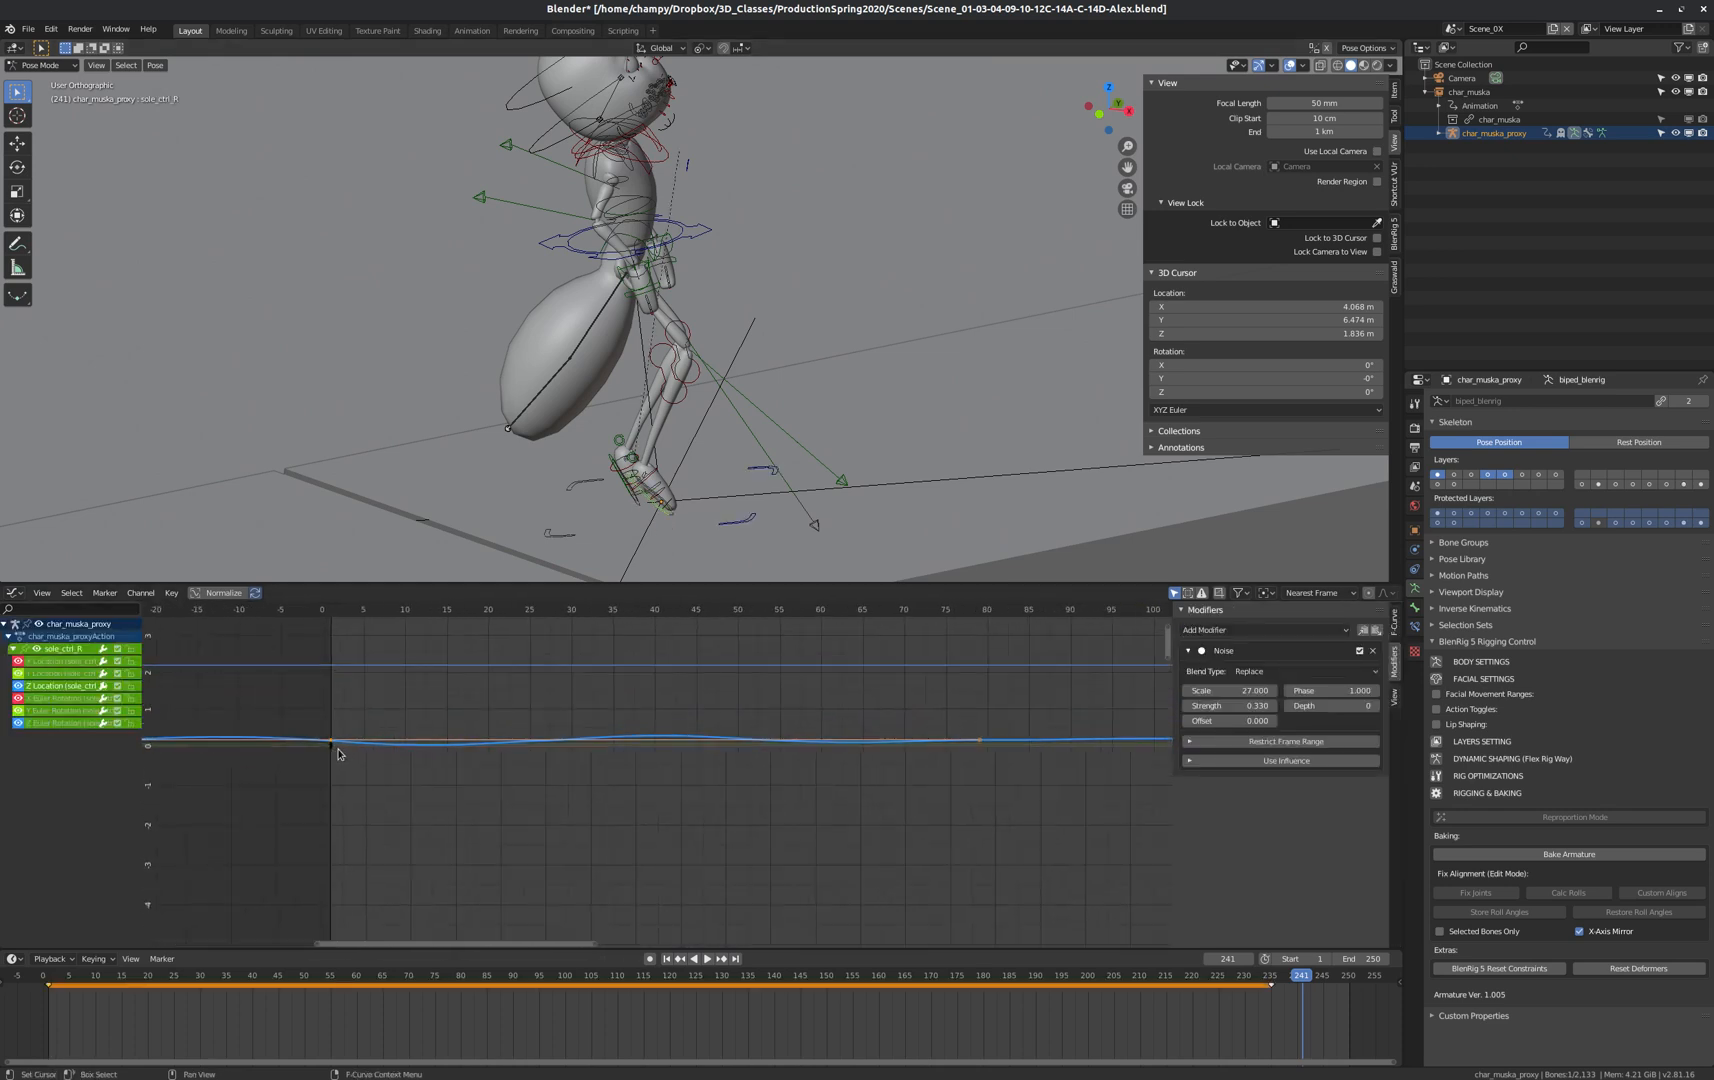
{"action": "scroll", "coordinate": [328, 742], "scroll_direction": "up", "scroll_amount": 5}
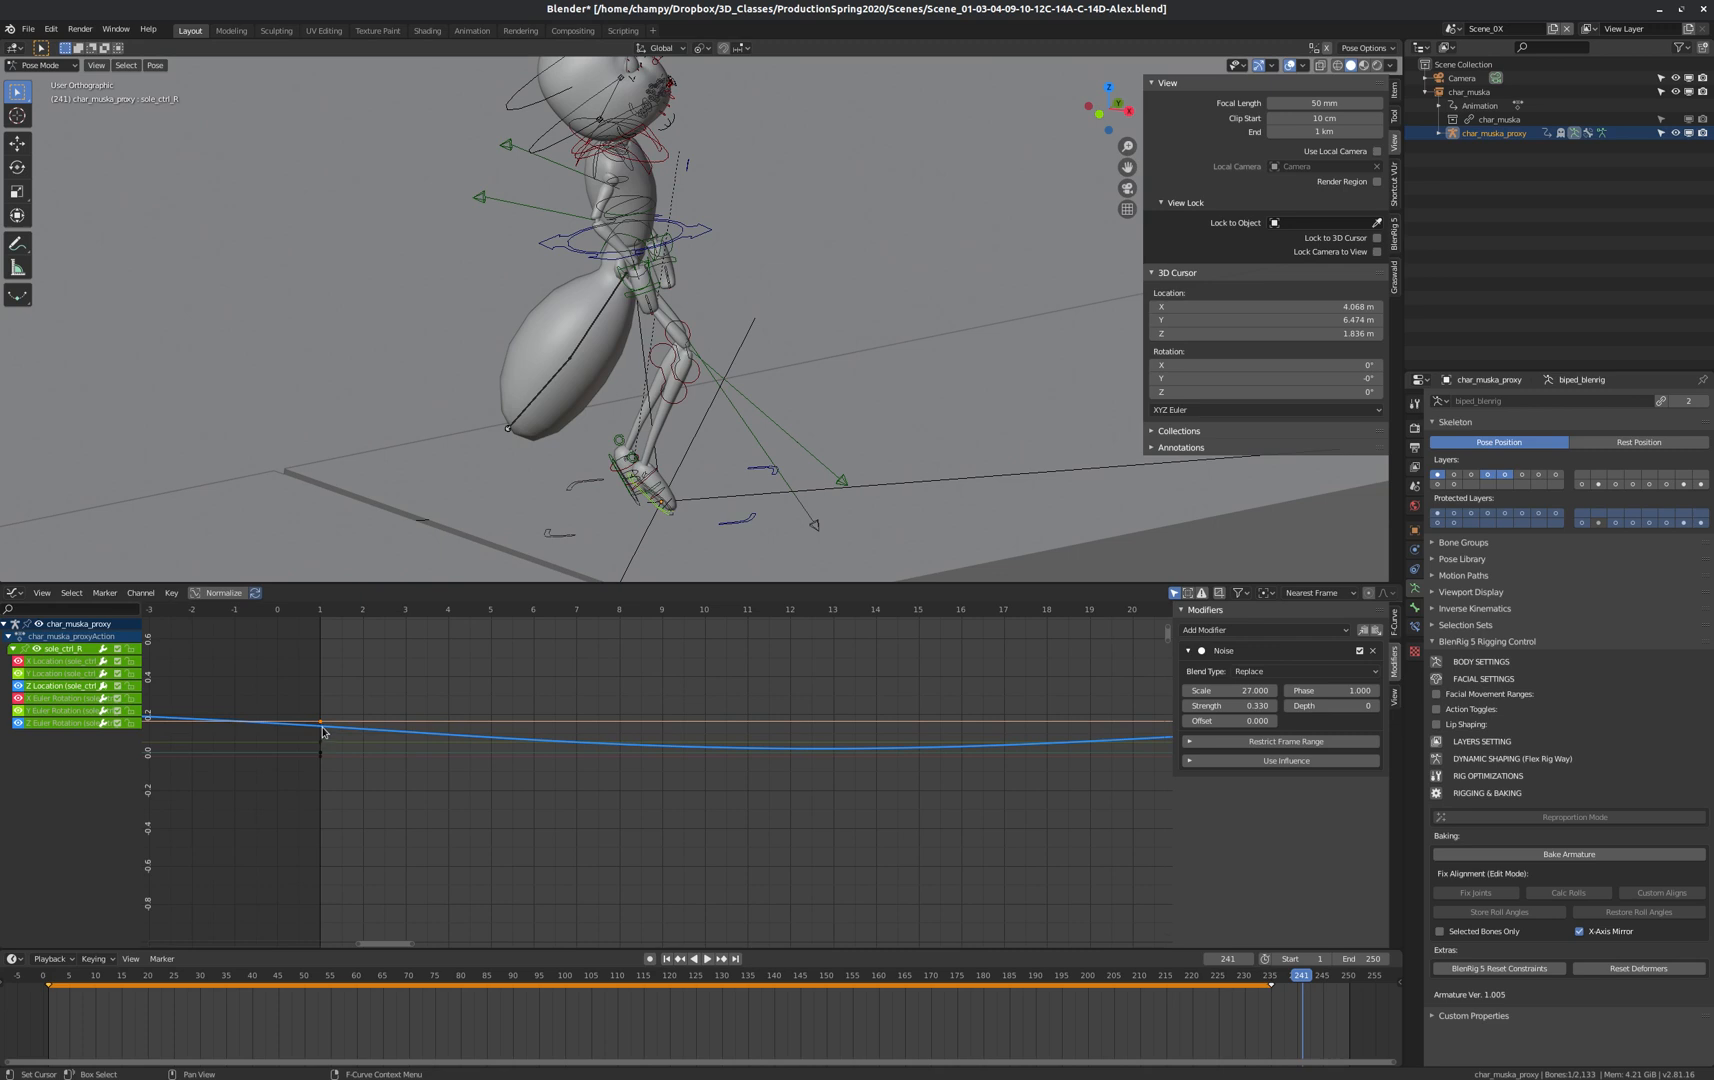
{"action": "scroll", "coordinate": [307, 731], "scroll_direction": "up", "scroll_amount": 4}
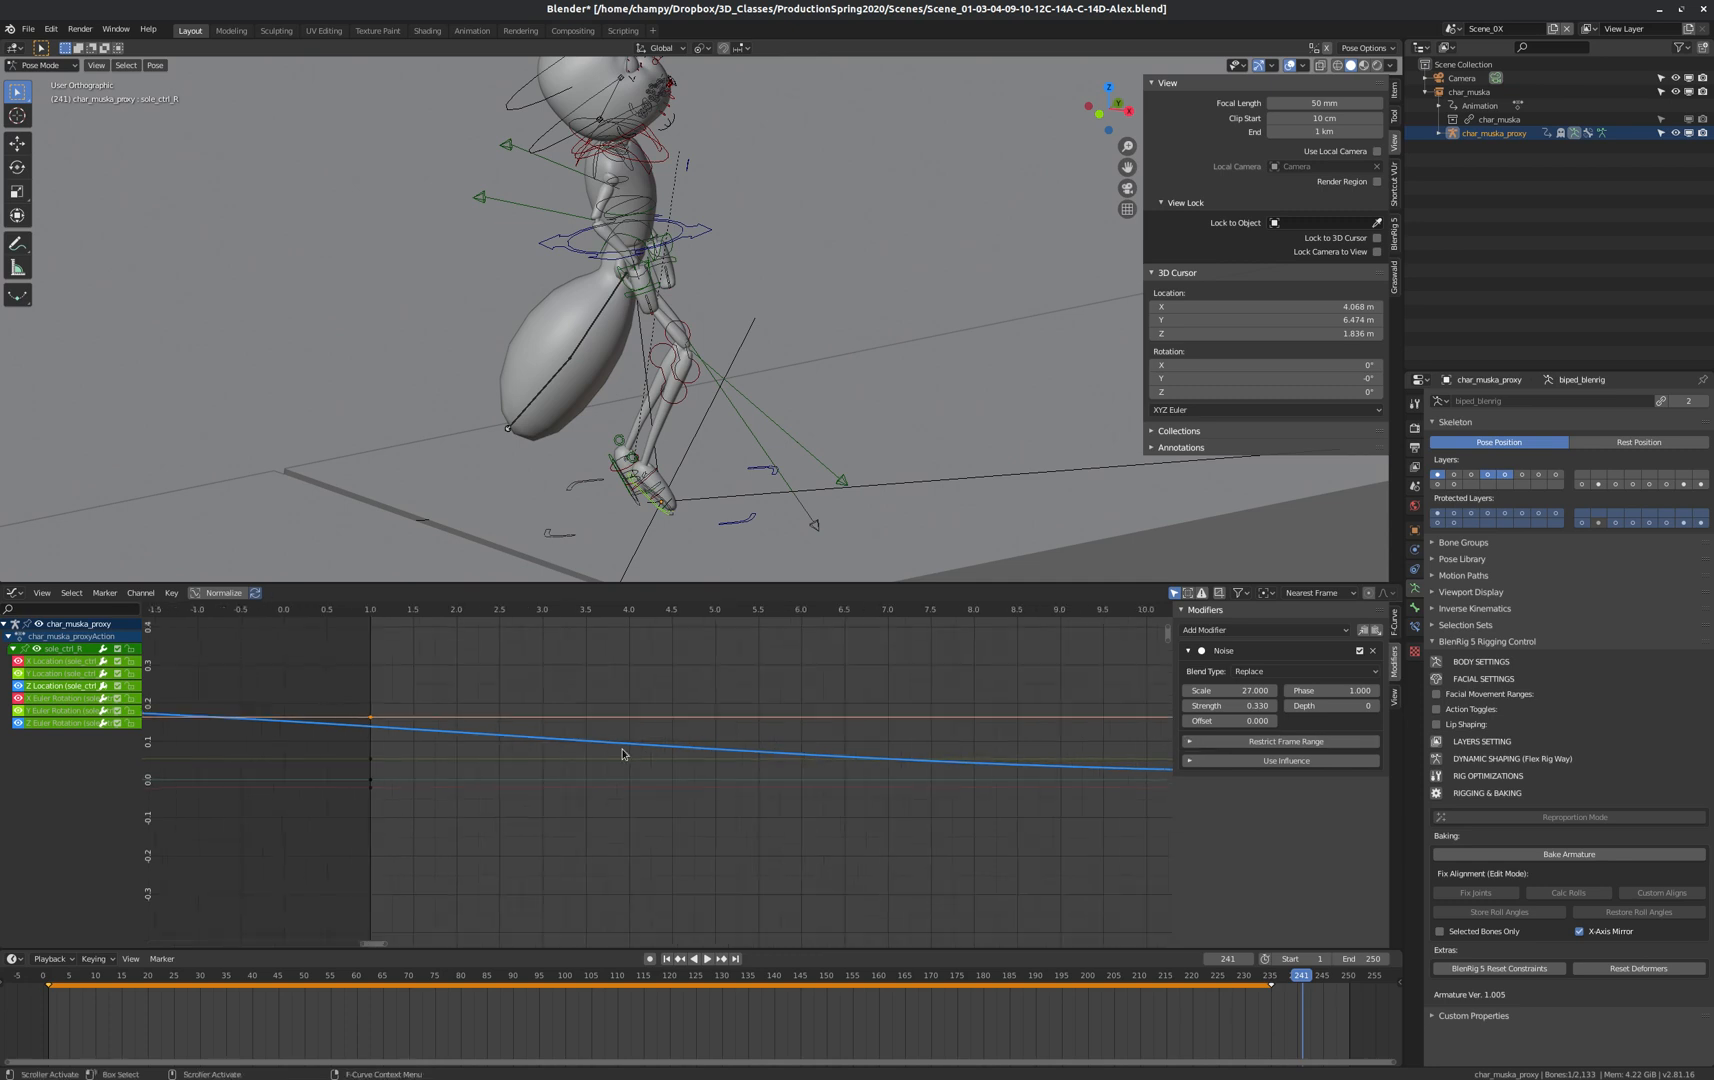
{"action": "scroll", "coordinate": [590, 749], "scroll_direction": "down", "scroll_amount": 10}
{"action": "scroll", "coordinate": [592, 749], "scroll_direction": "down", "scroll_amount": 10}
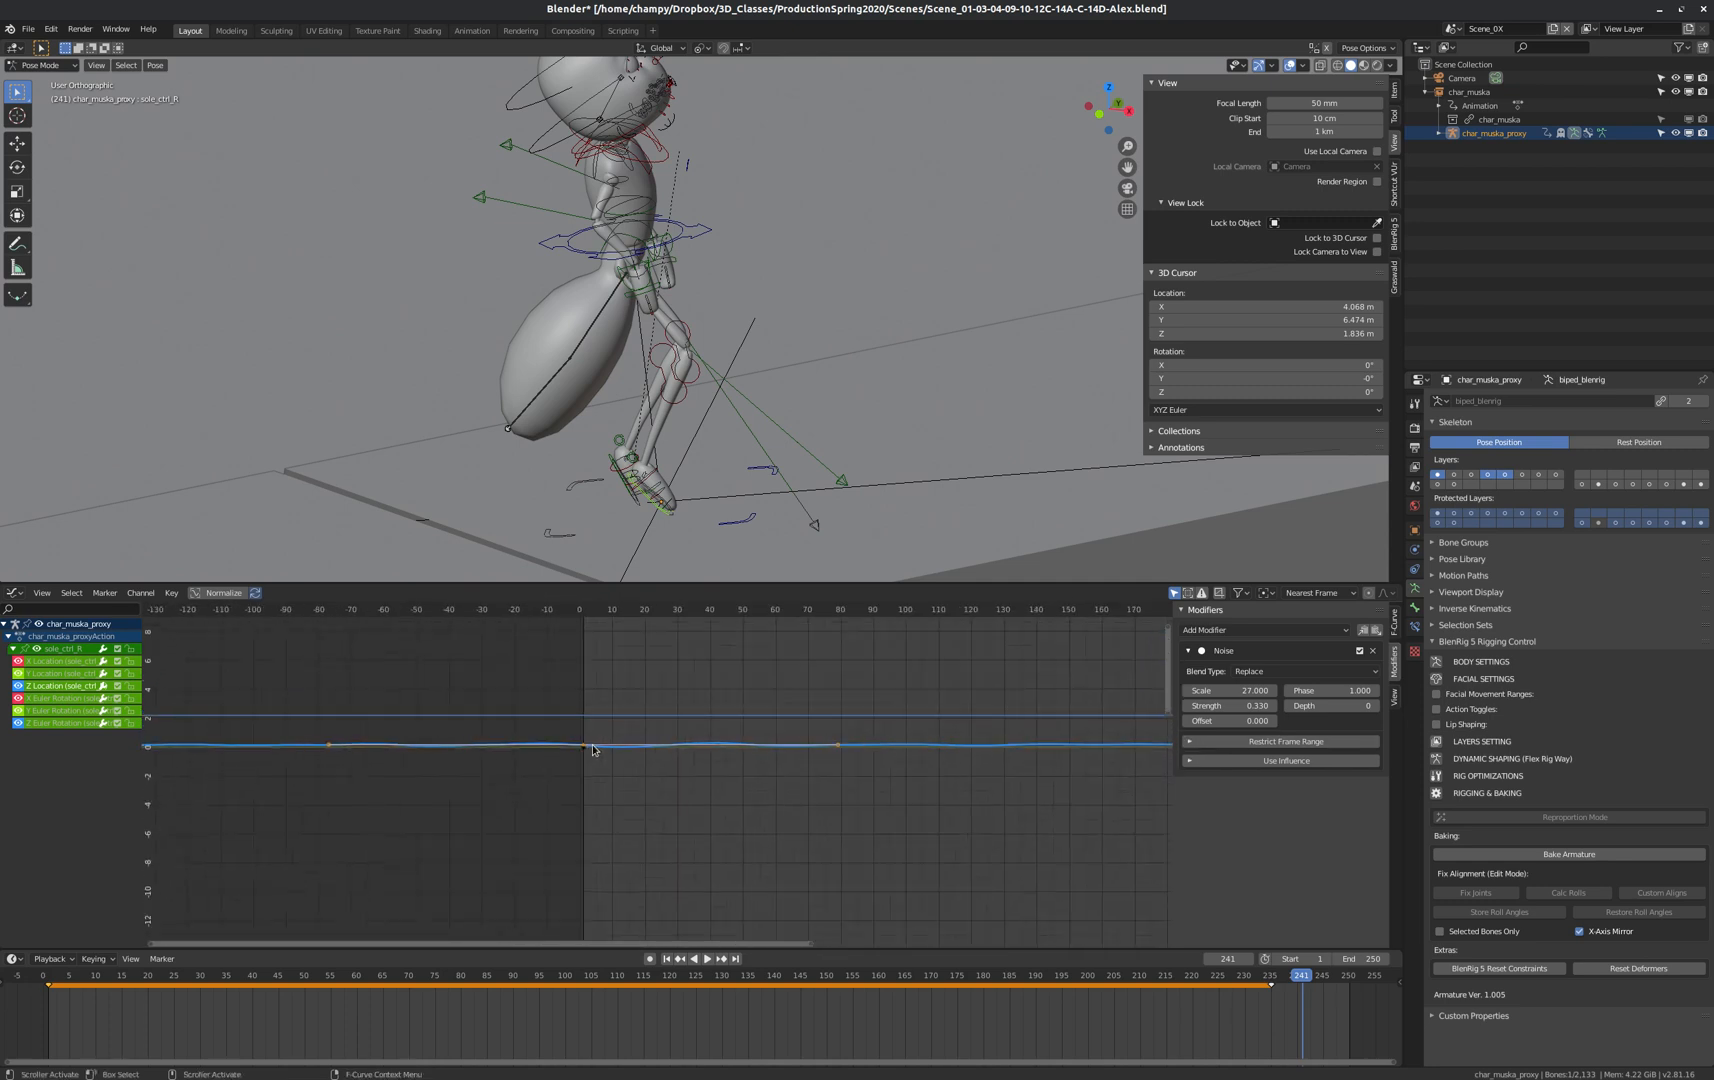
{"action": "scroll", "coordinate": [984, 627], "scroll_direction": "up", "scroll_amount": 8}
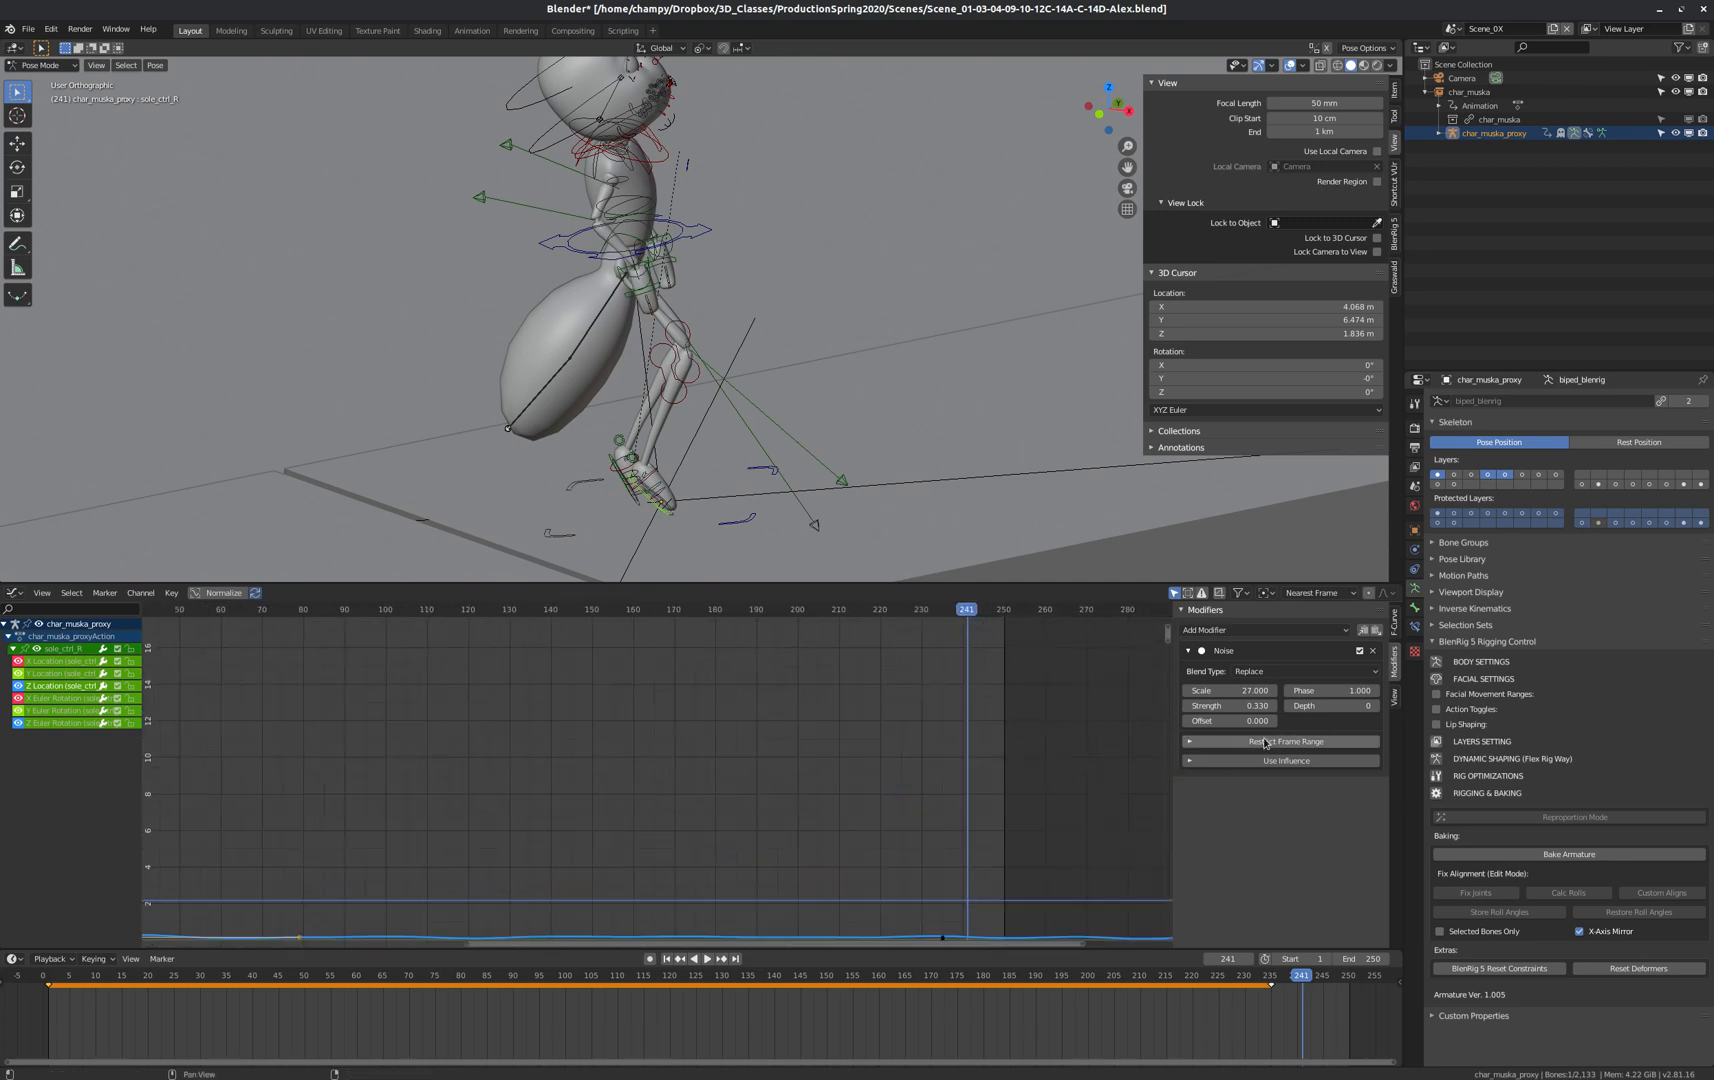
{"action": "left_click", "coordinate": [1293, 746]}
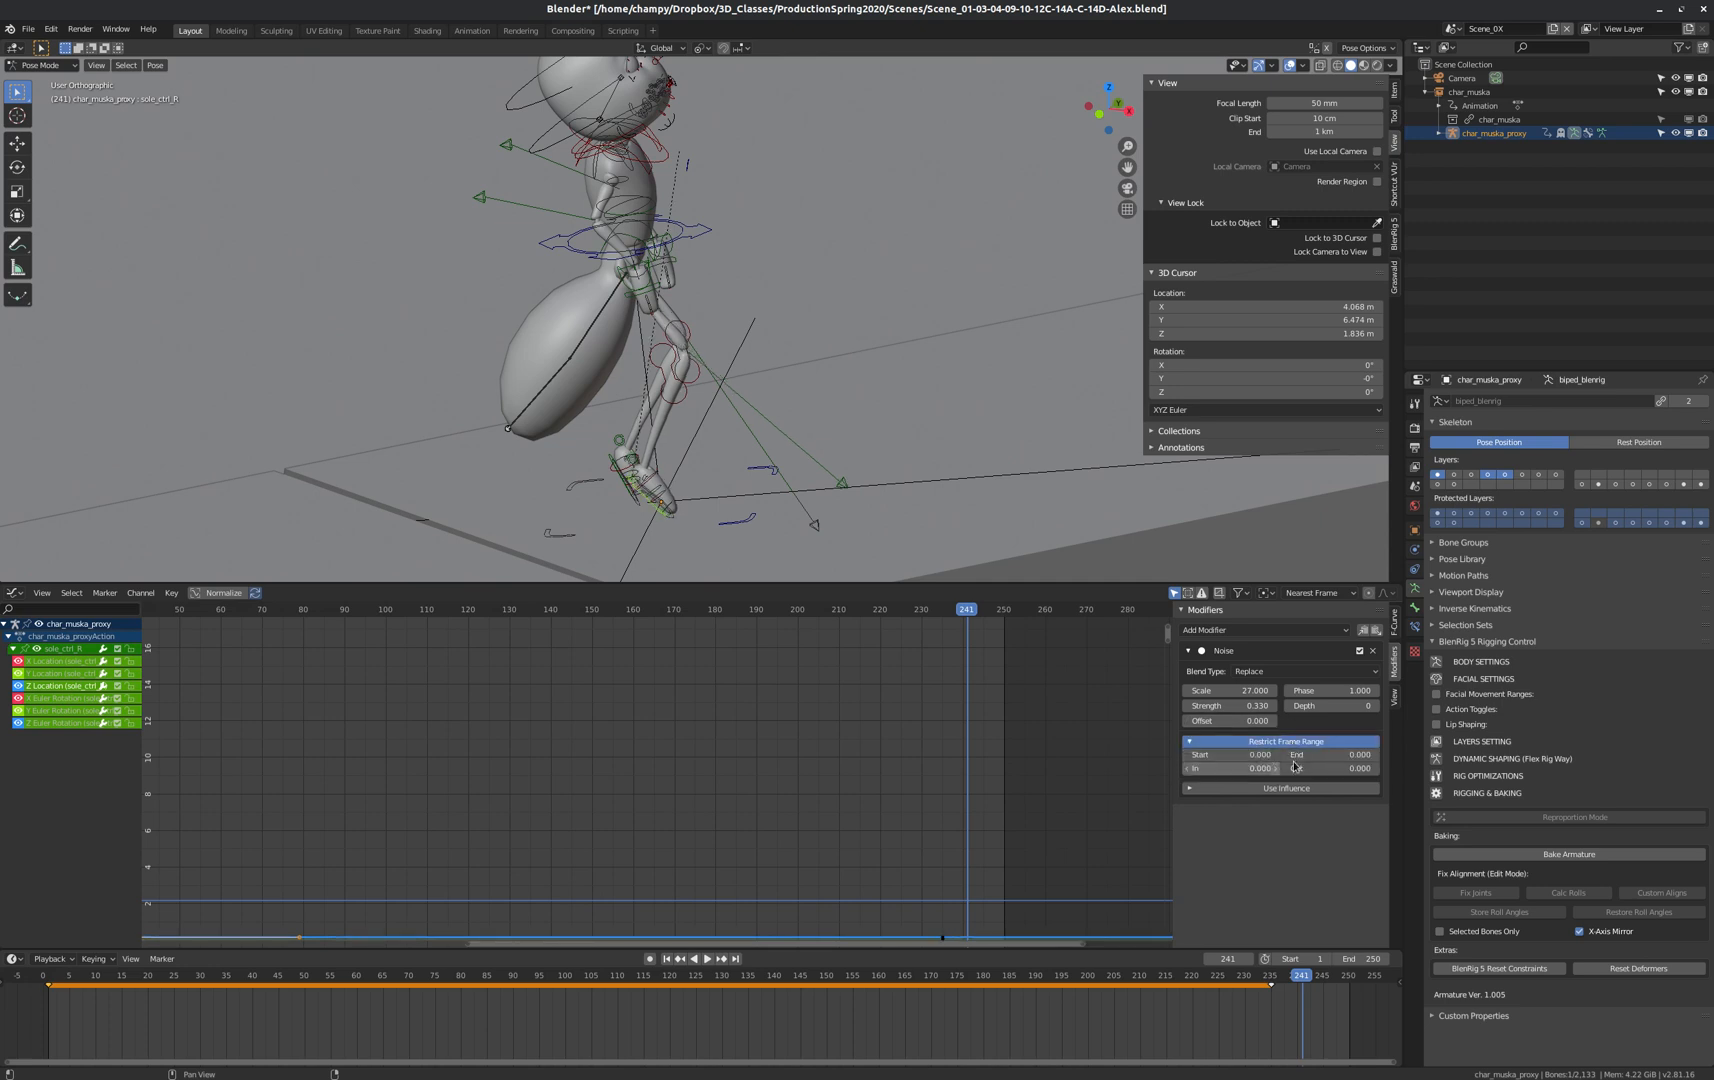
{"action": "left_click", "coordinate": [1321, 757]}
{"action": "type", "text": "240"}
{"action": "key", "text": "Return"}
{"action": "left_click", "coordinate": [1250, 758]}
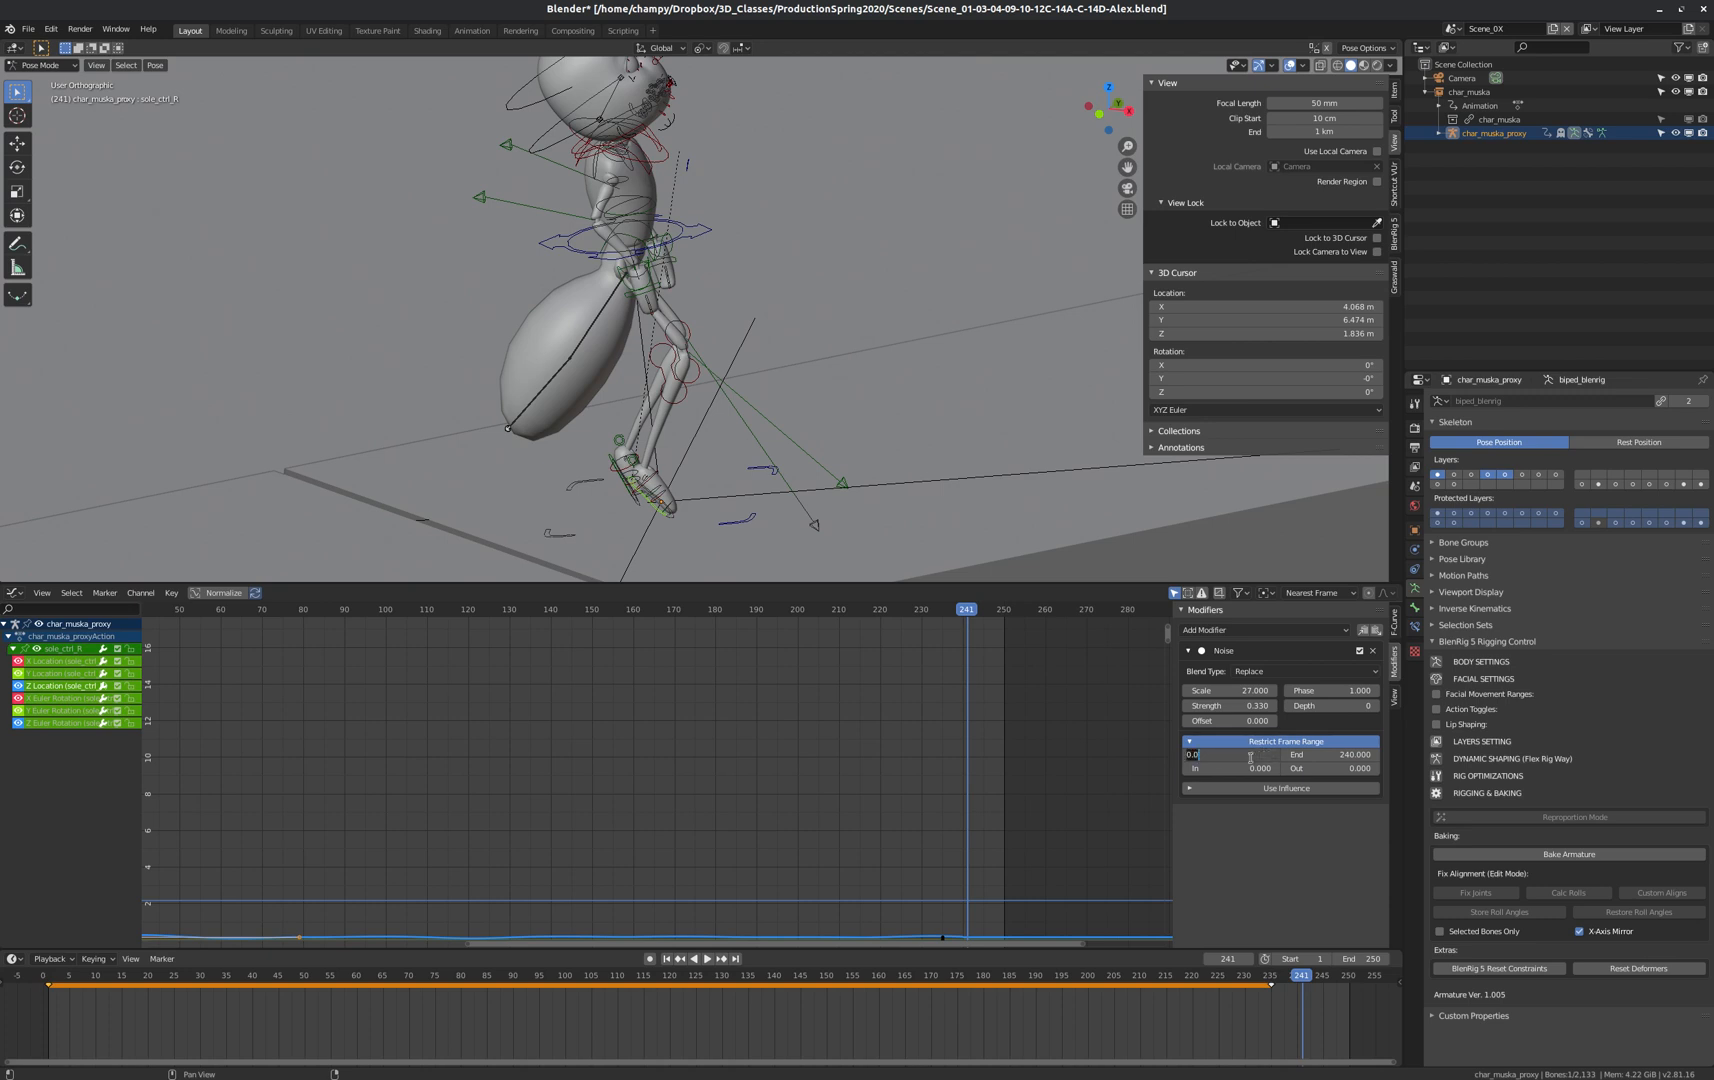
{"action": "key", "text": "Return"}
Select the left foot's control sole_ctrl_L and restrict its Z Location Noise modifier to end at frame 240.
{"action": "left_click", "coordinate": [633, 500]}
{"action": "scroll", "coordinate": [955, 860], "scroll_direction": "up", "scroll_amount": 5}
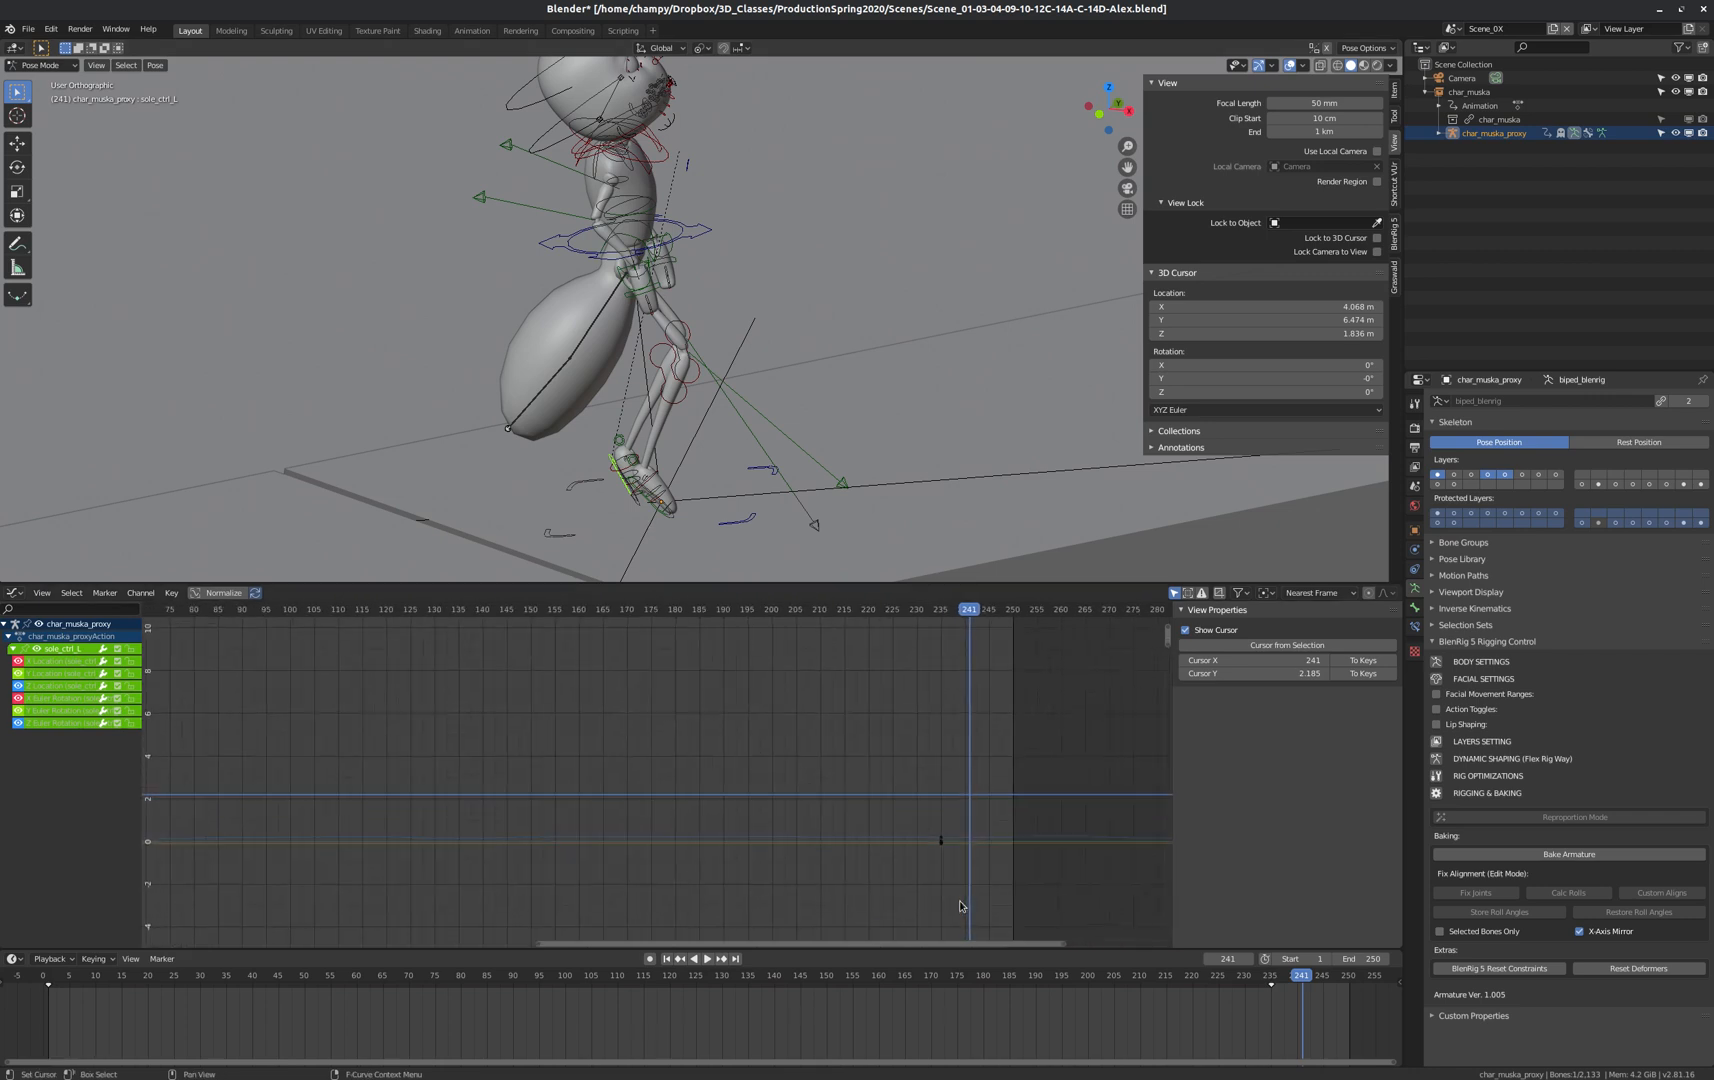
{"action": "scroll", "coordinate": [950, 827], "scroll_direction": "up", "scroll_amount": 2}
{"action": "left_click", "coordinate": [927, 832]}
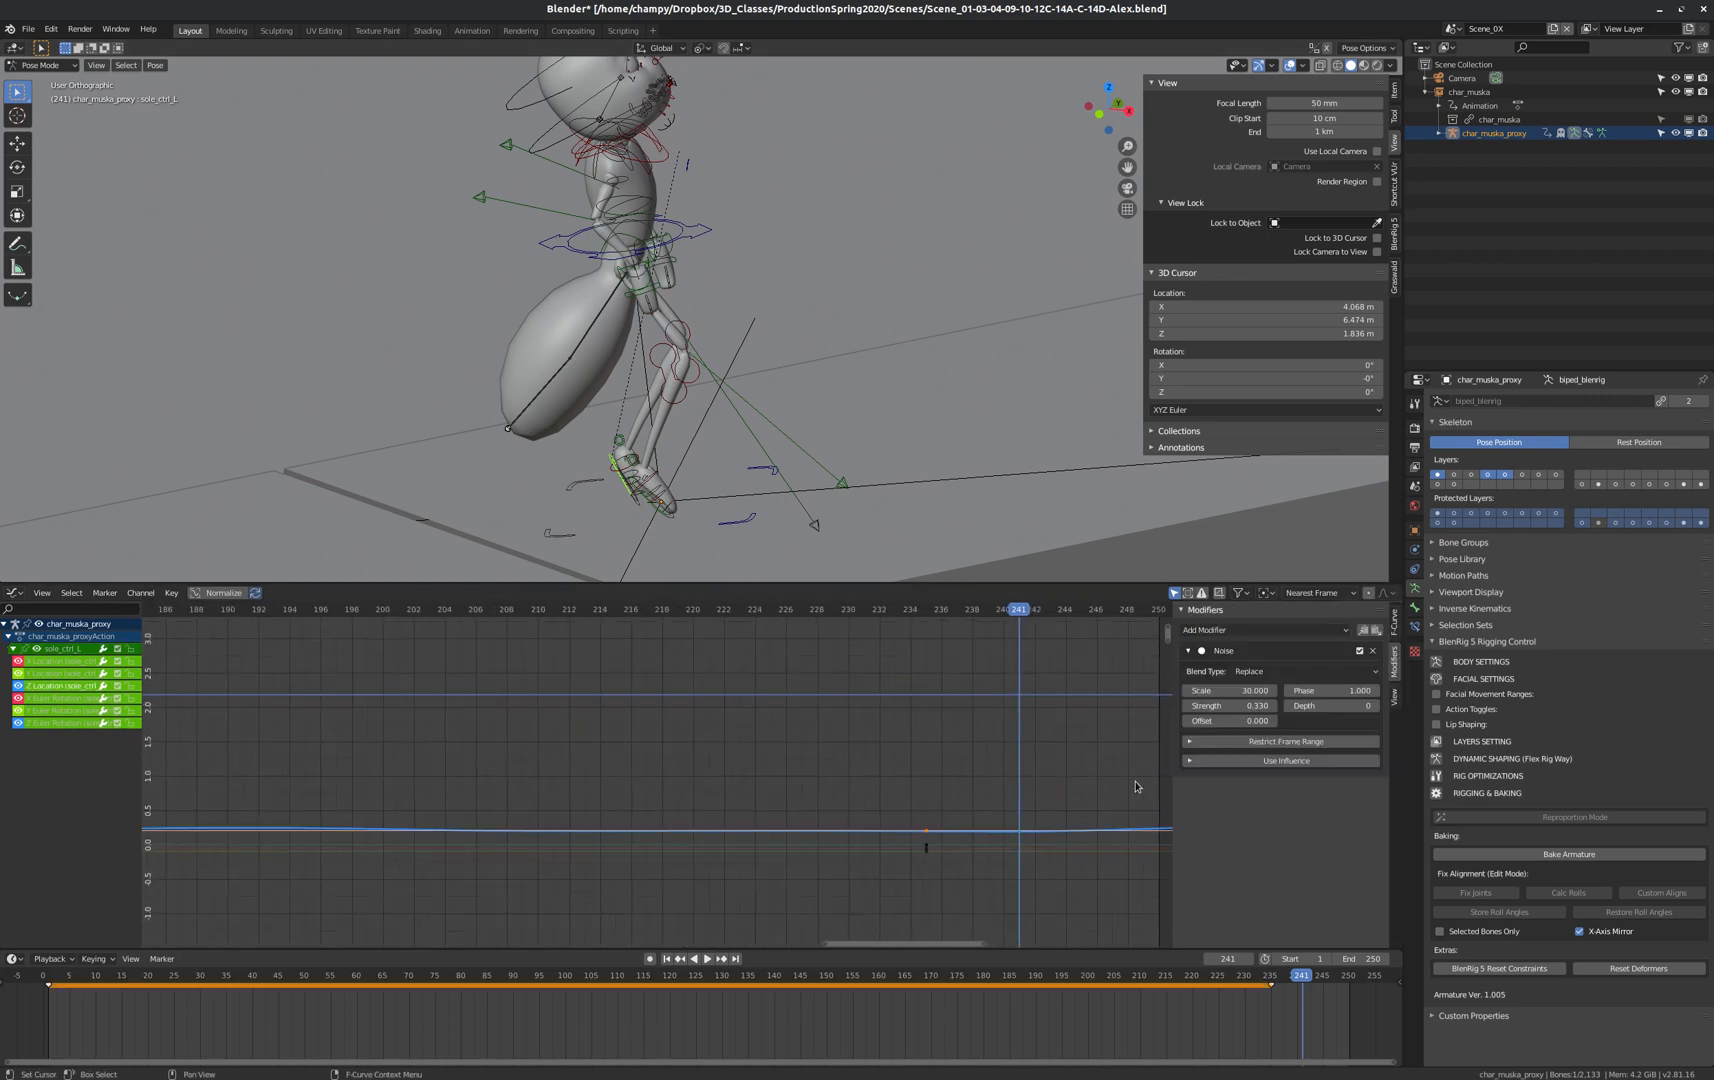
{"action": "left_click", "coordinate": [1290, 741]}
{"action": "left_click", "coordinate": [1333, 756]}
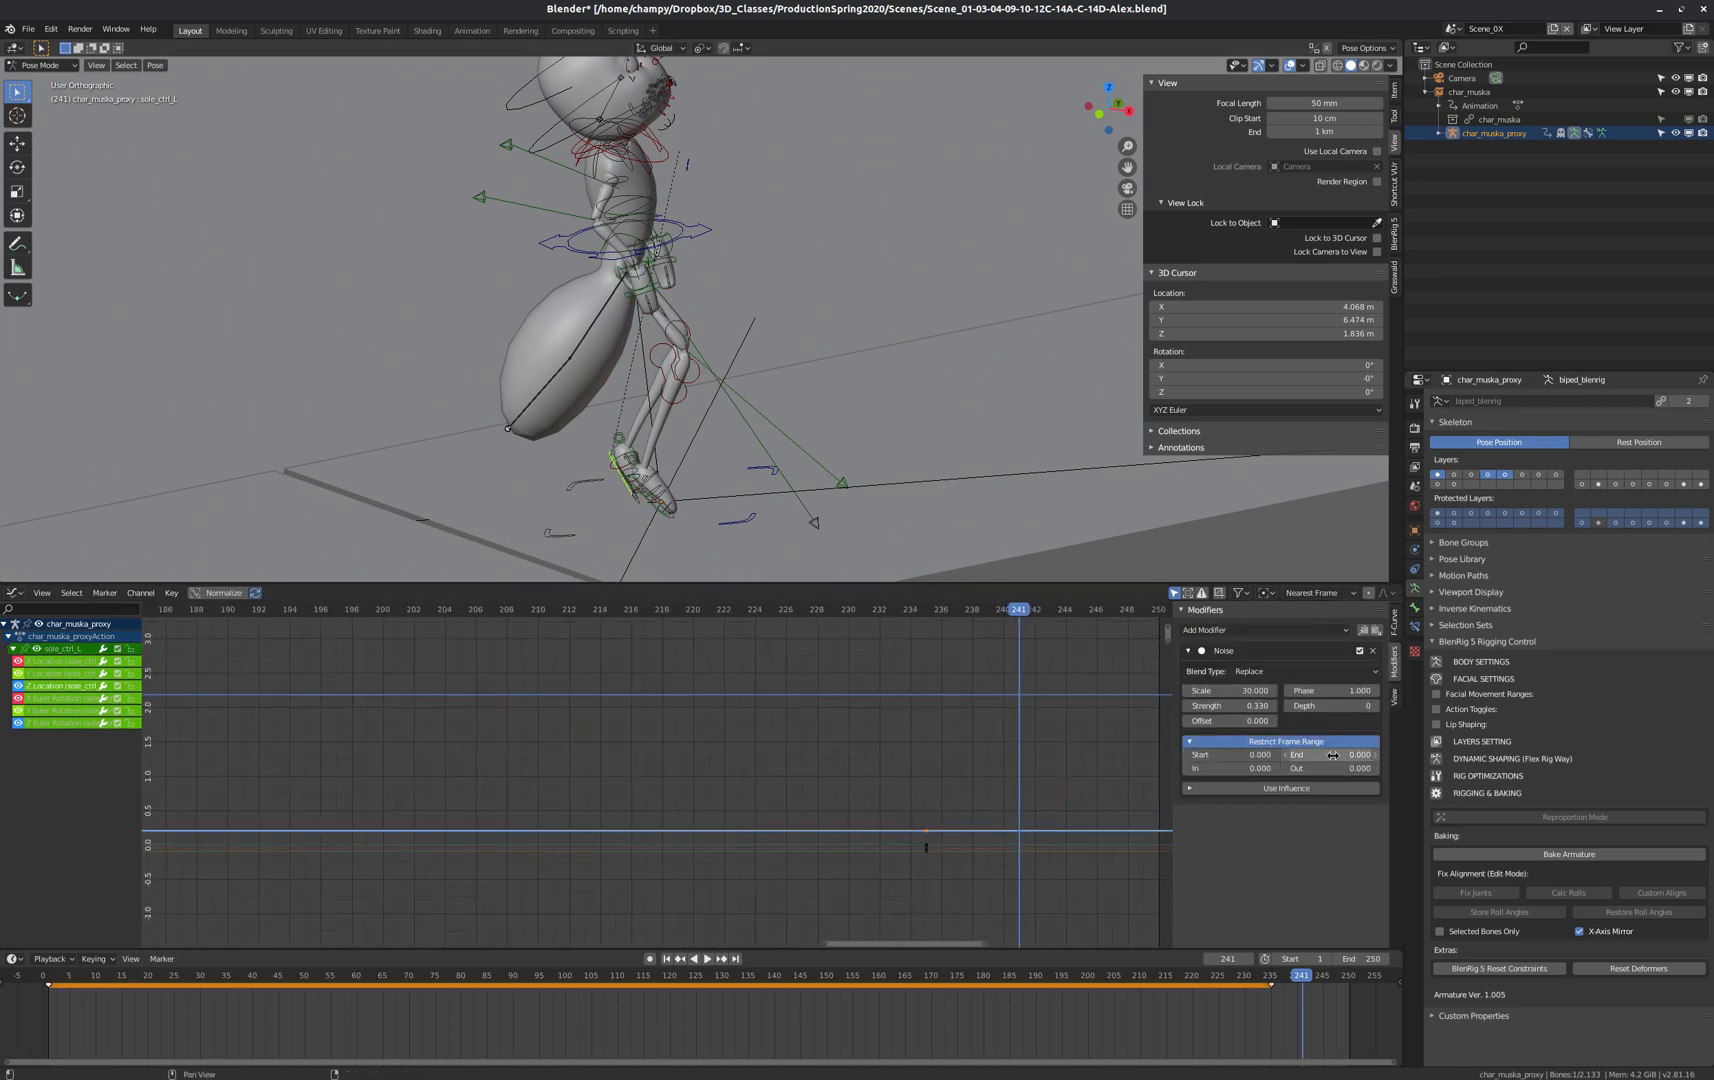
{"action": "type", "text": "240"}
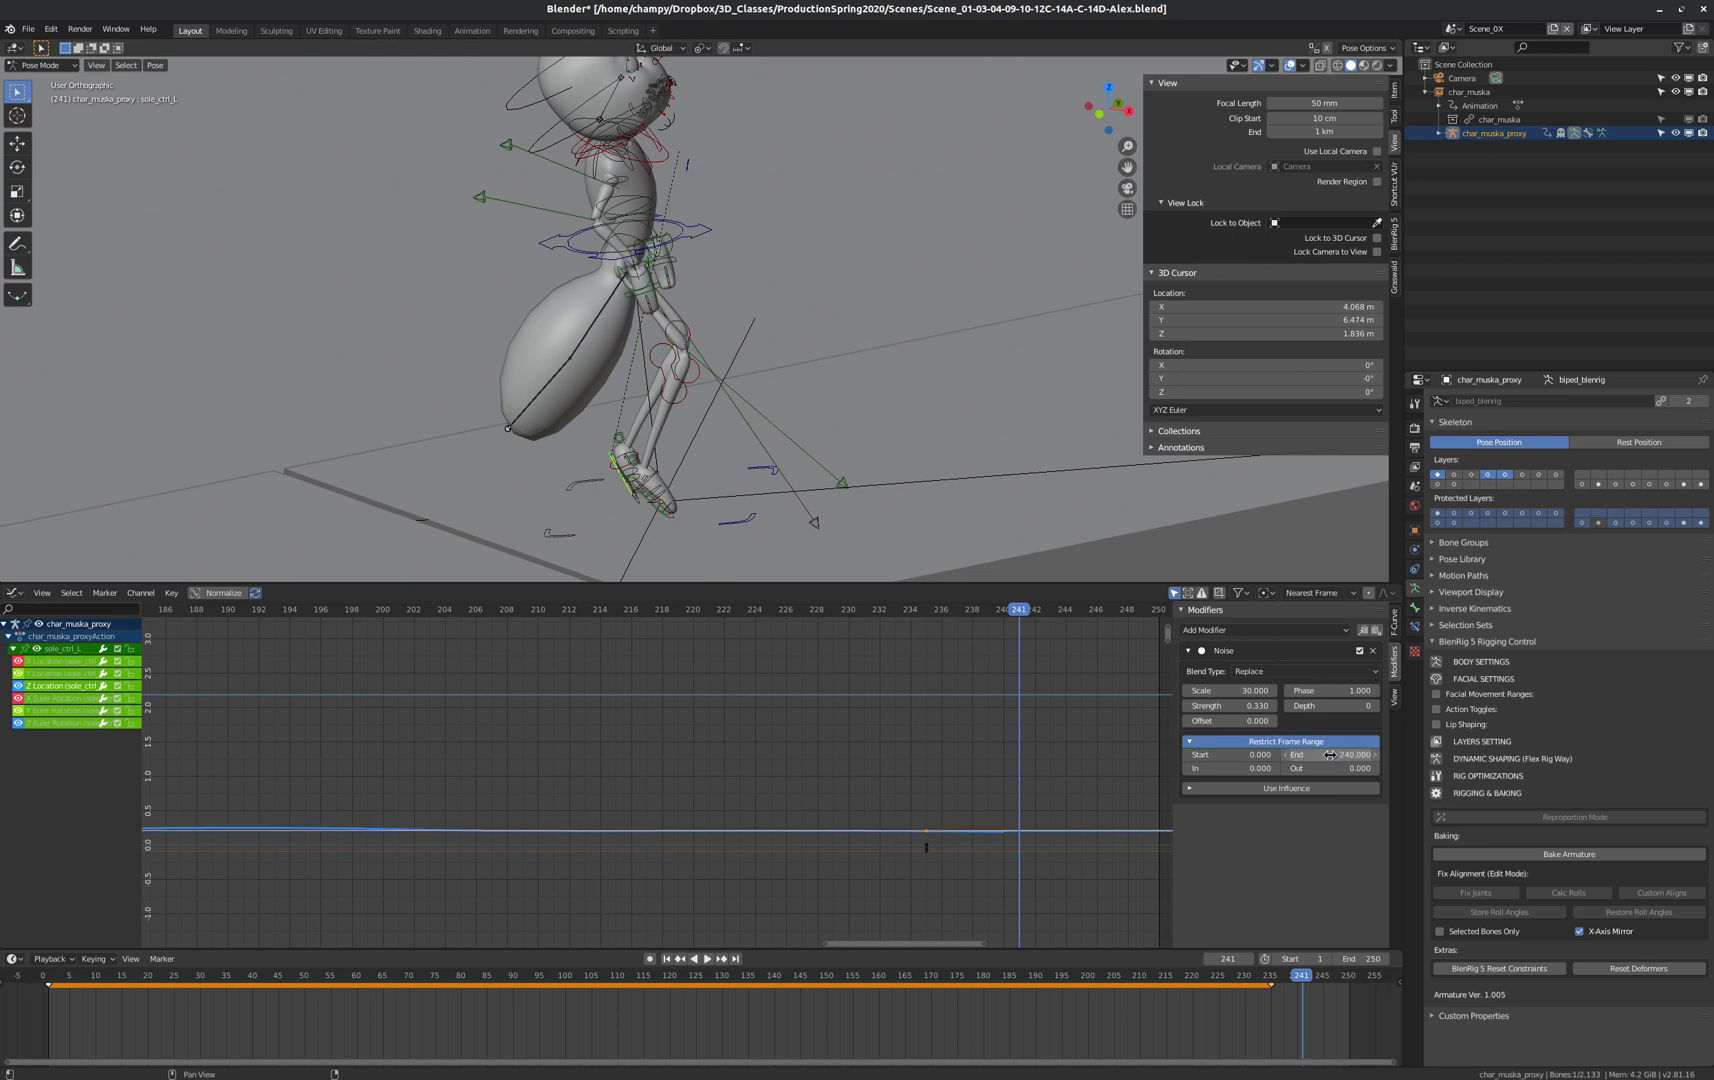
{"action": "key", "text": "Return"}
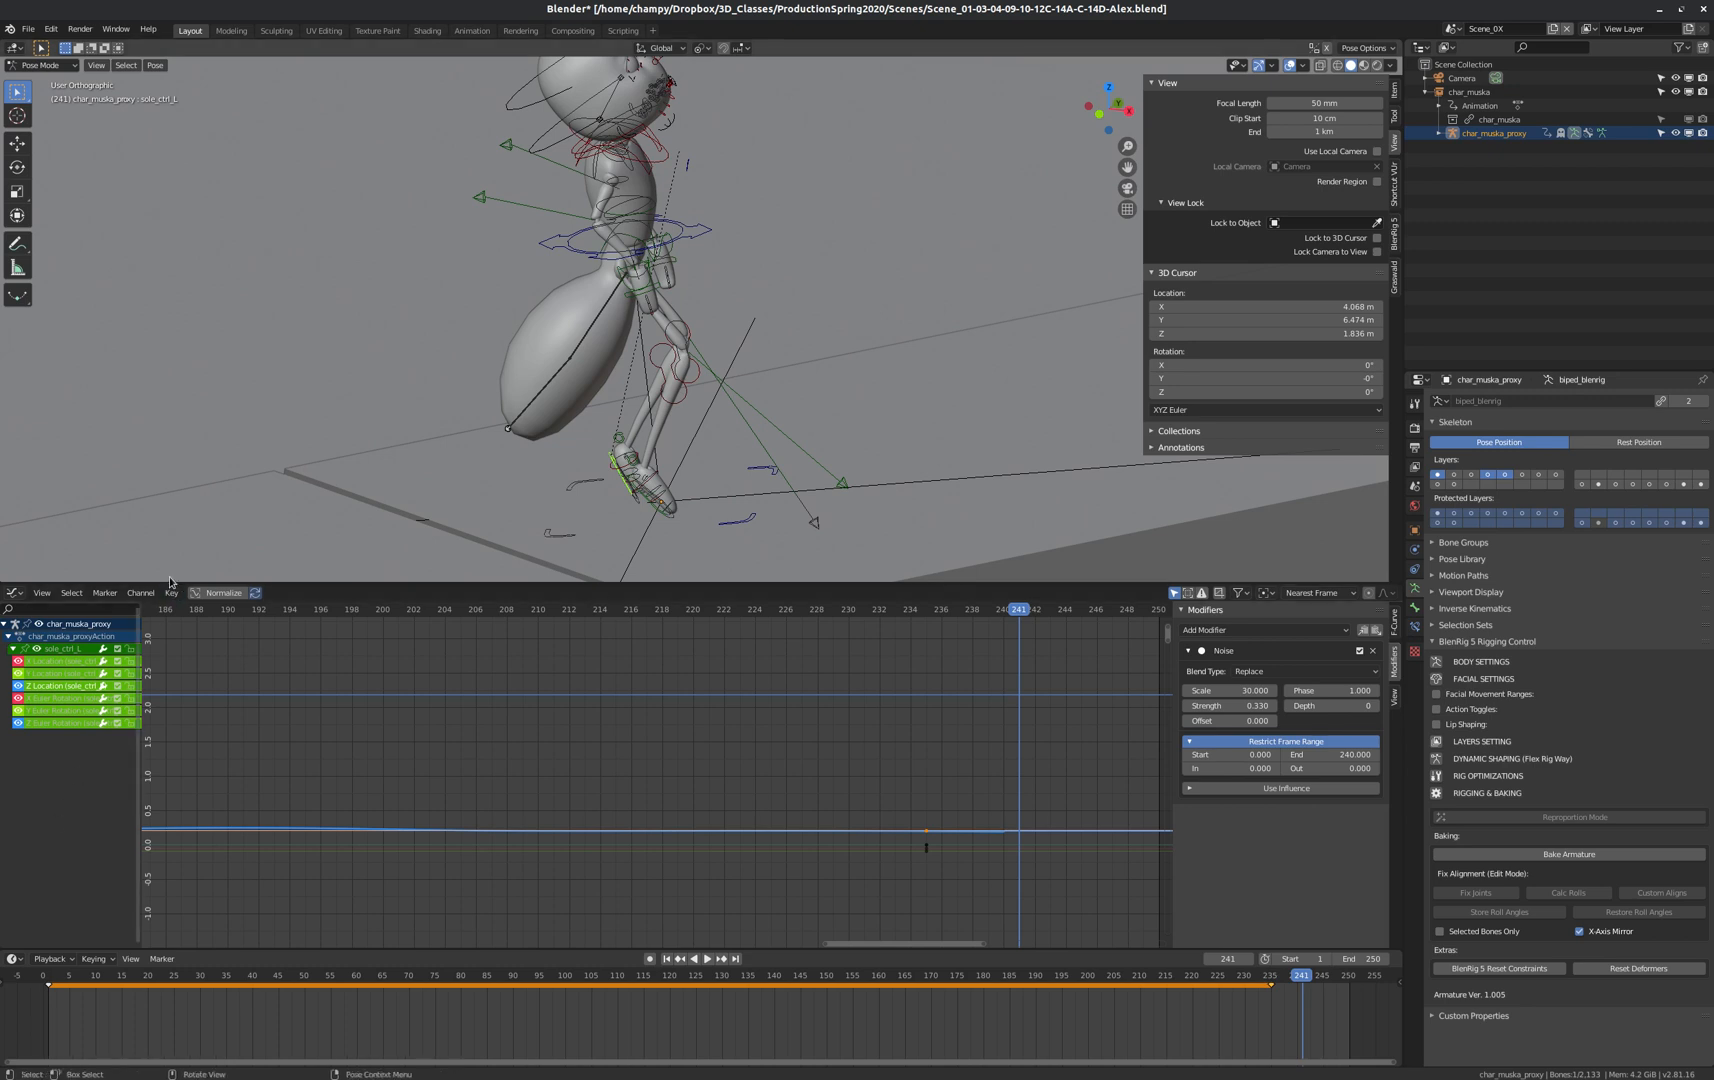
Reduce the Graph Editor's height to enlarge the 3D view and select the right foot's control sole_ctrl_R.
{"action": "left_click_drag", "start_coordinate": [170, 583], "coordinate": [400, 792]}
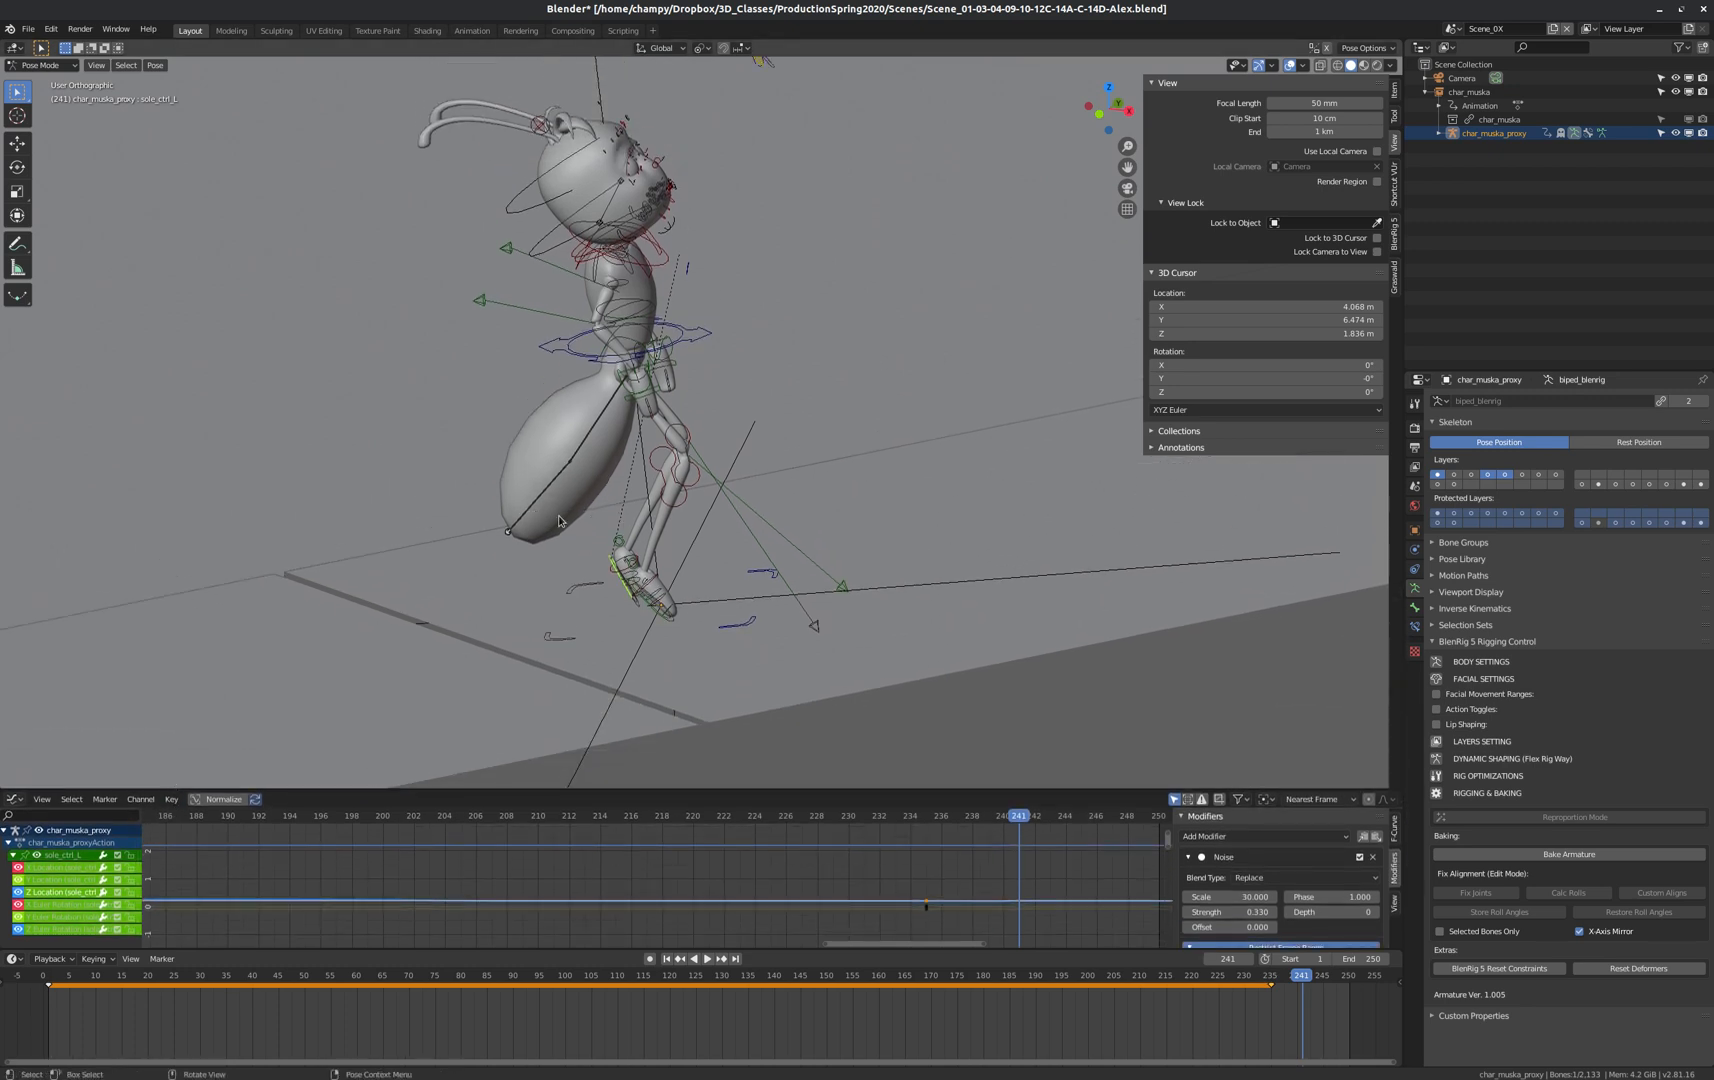
{"action": "scroll", "coordinate": [559, 520], "scroll_direction": "down", "scroll_amount": 2}
{"action": "scroll", "coordinate": [550, 560], "scroll_direction": "up", "scroll_amount": 8}
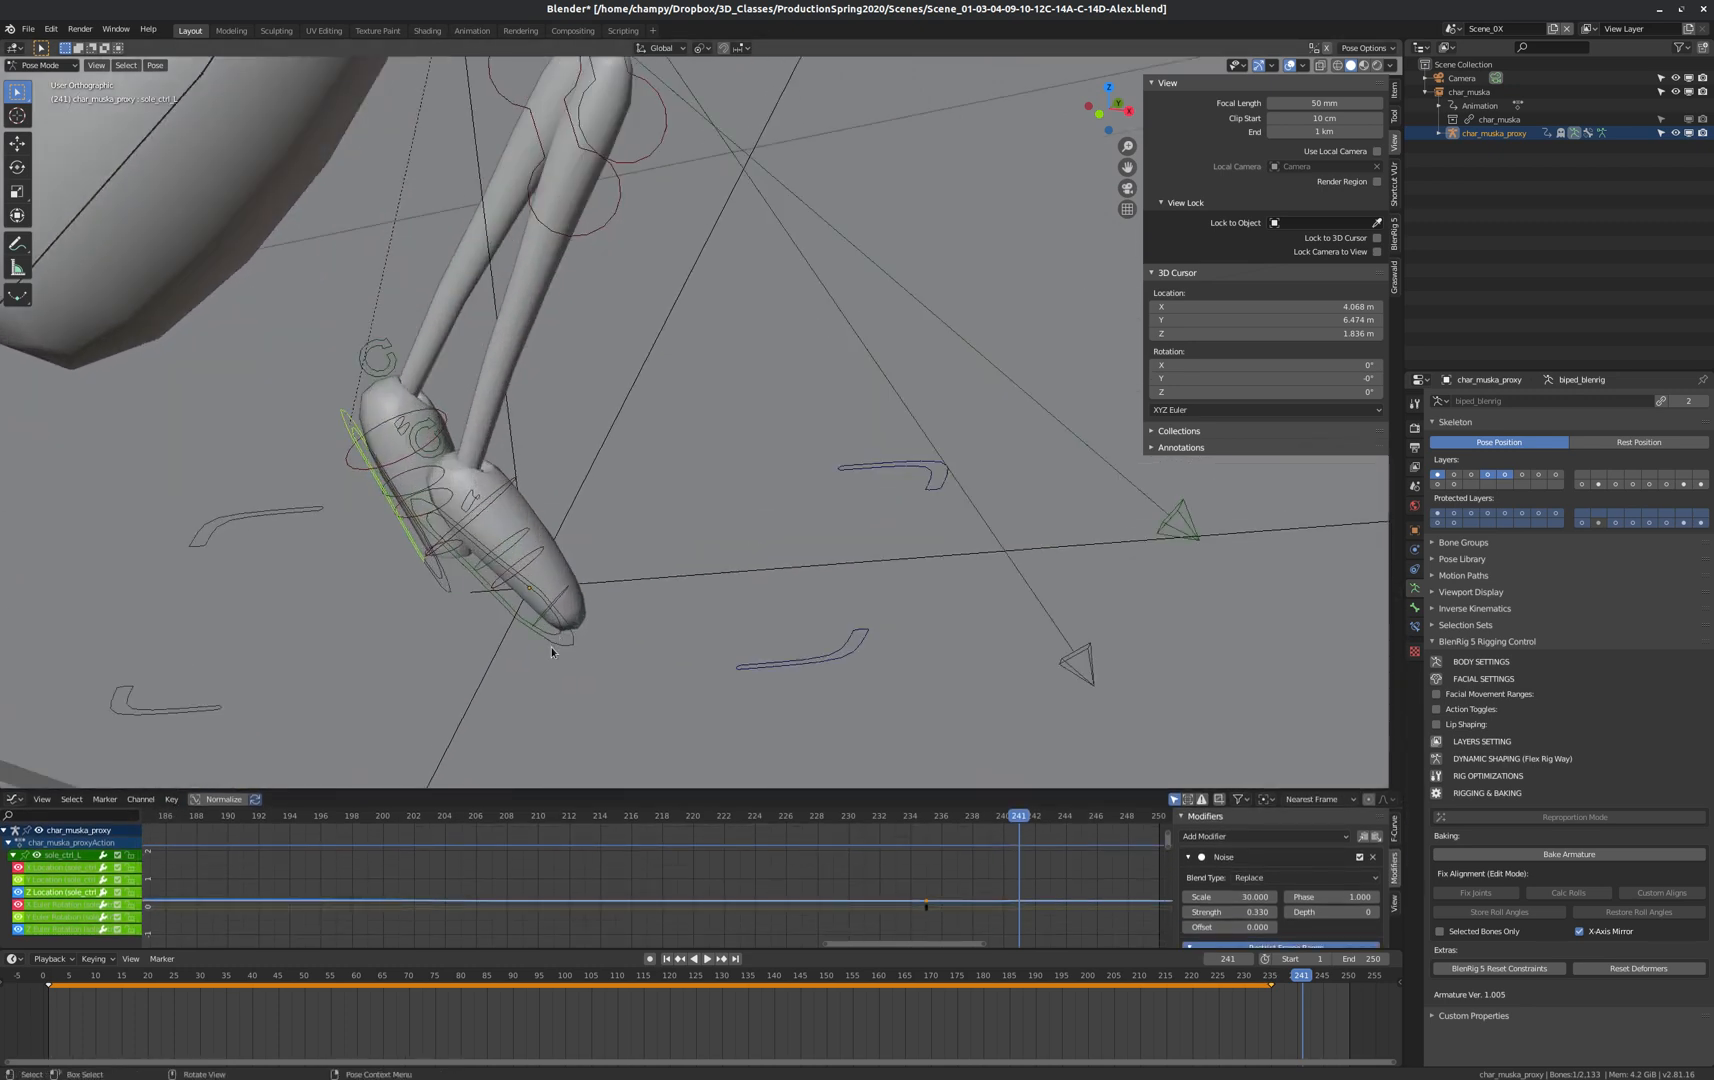
{"action": "left_click", "coordinate": [553, 647]}
{"action": "scroll", "coordinate": [623, 601], "scroll_direction": "down", "scroll_amount": 4}
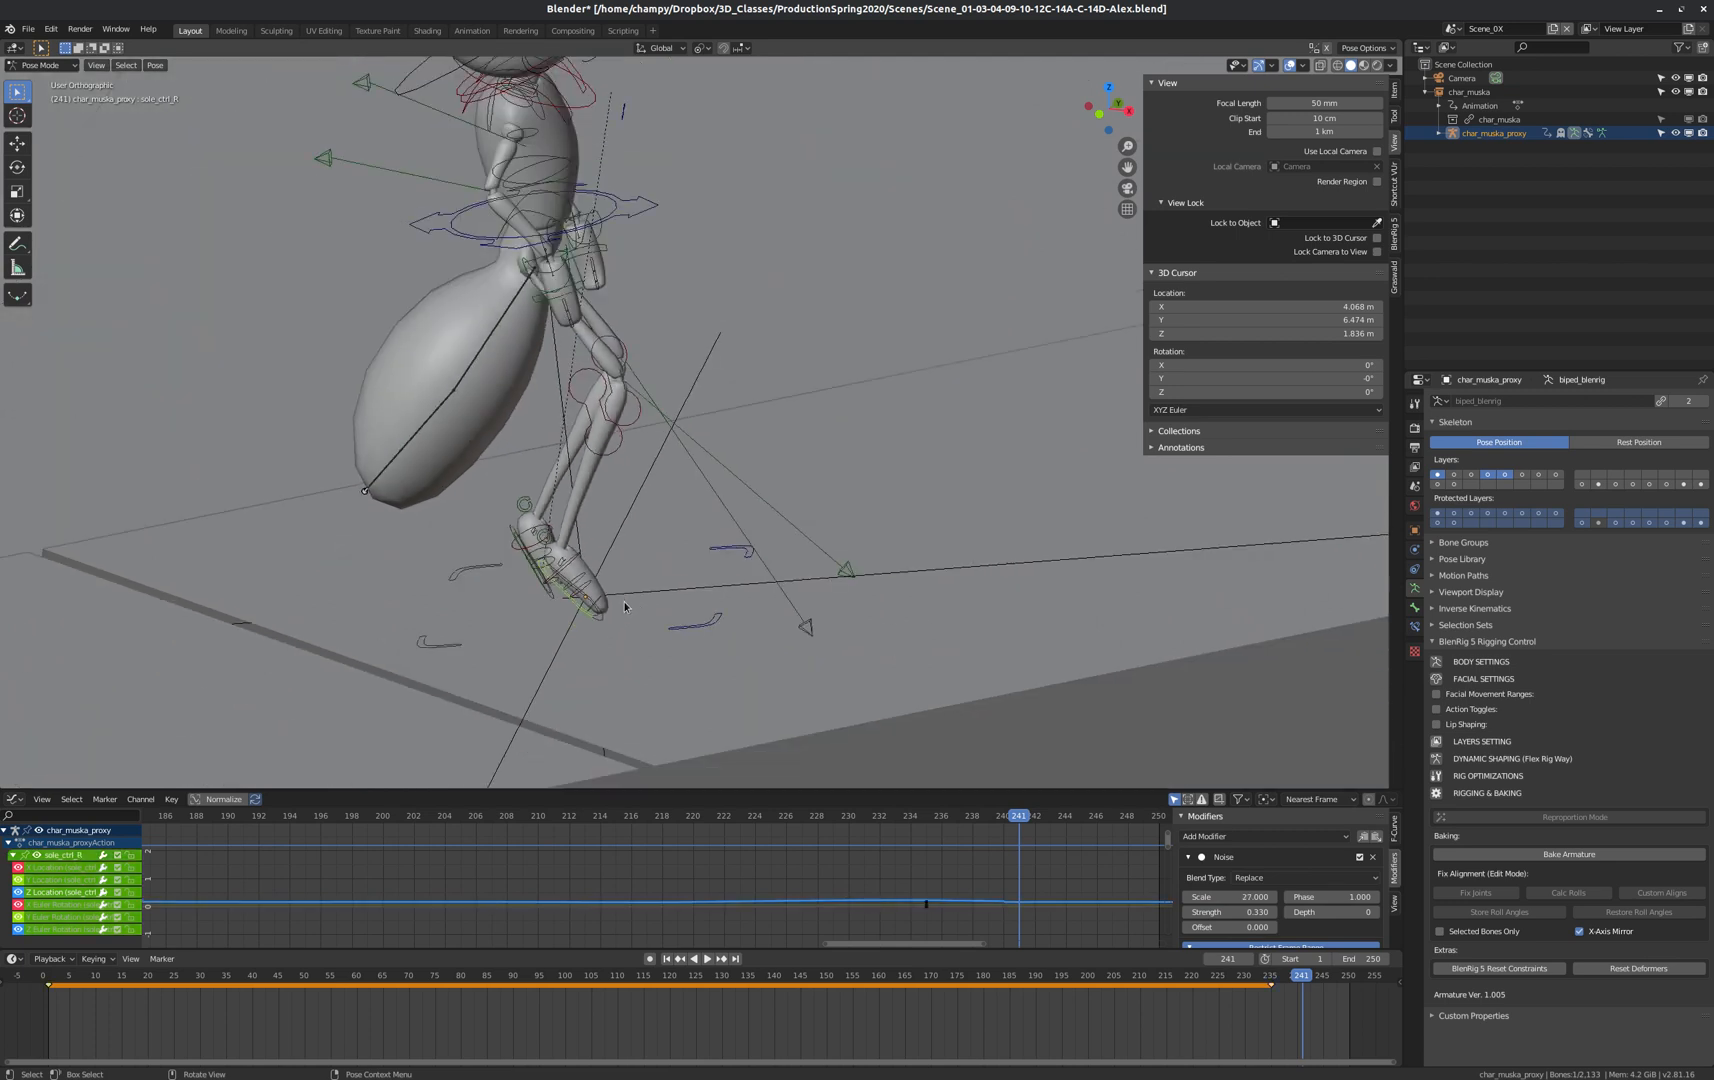
Set the current frame to 240 in the timeline.
{"action": "scroll", "coordinate": [1002, 862], "scroll_direction": "down", "scroll_amount": 2}
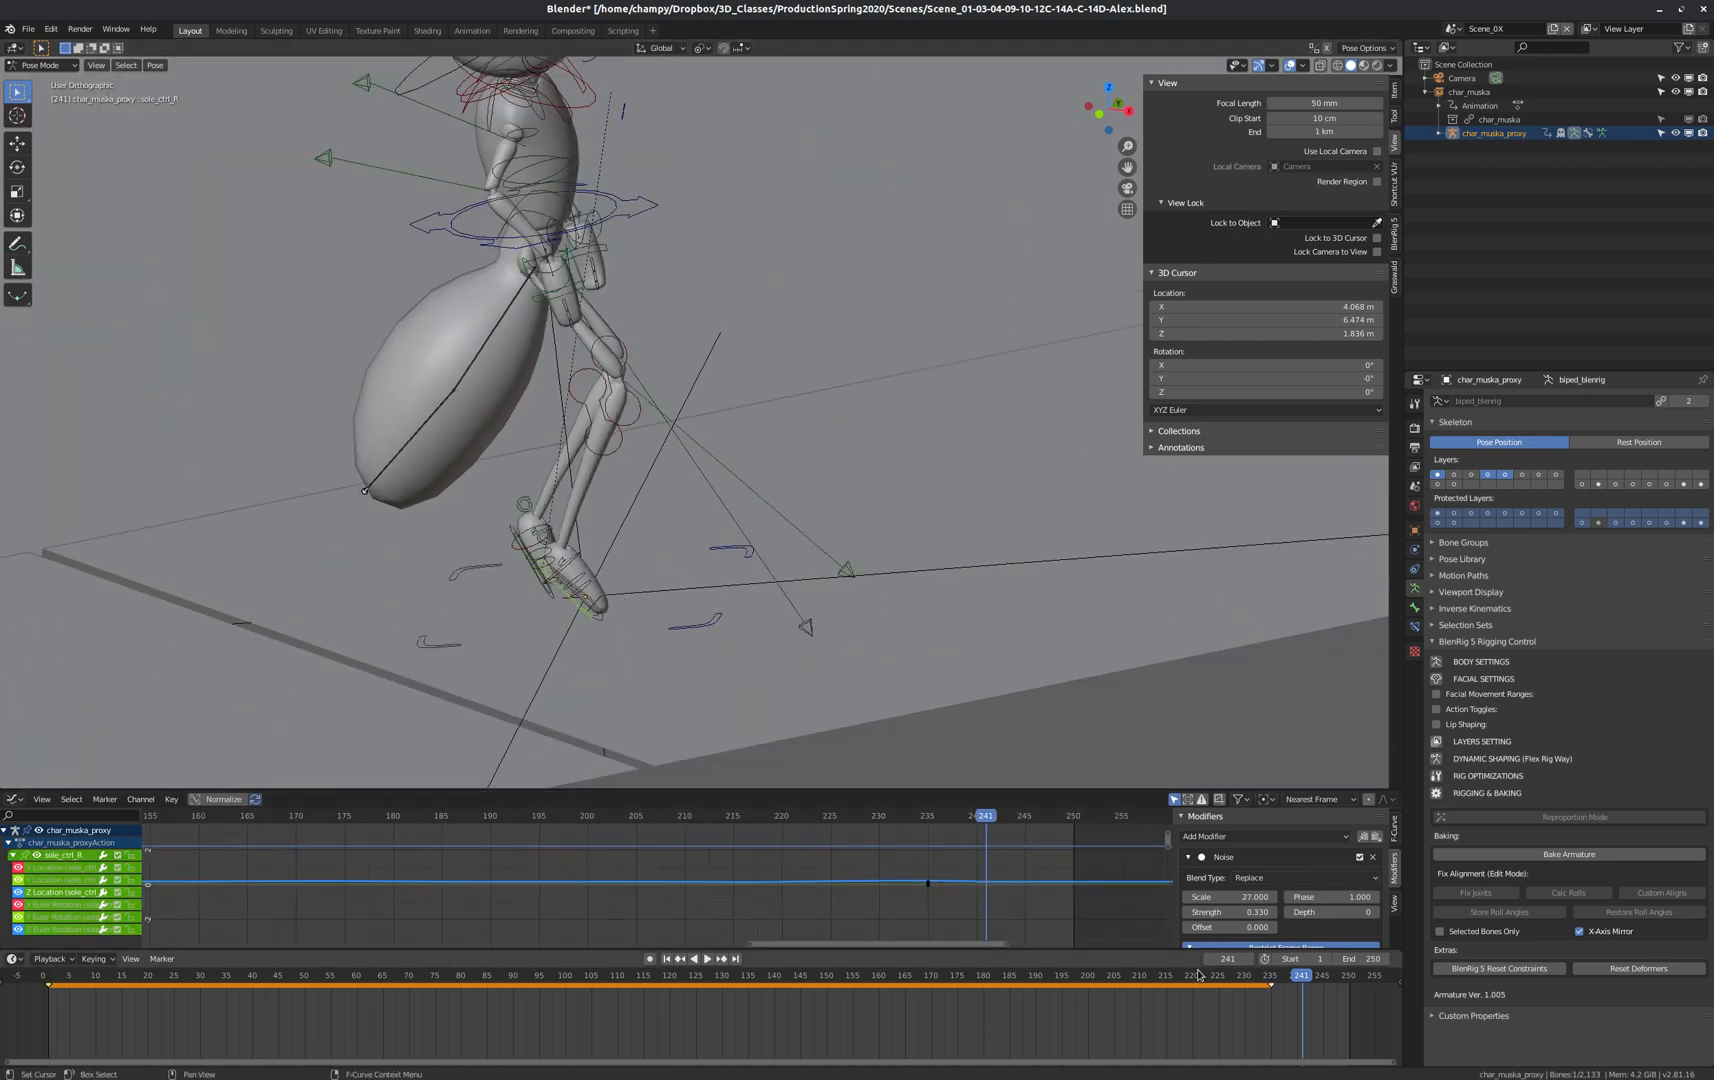
{"action": "scroll", "coordinate": [1224, 1005], "scroll_direction": "up", "scroll_amount": 6}
{"action": "scroll", "coordinate": [1010, 1002], "scroll_direction": "down", "scroll_amount": 7}
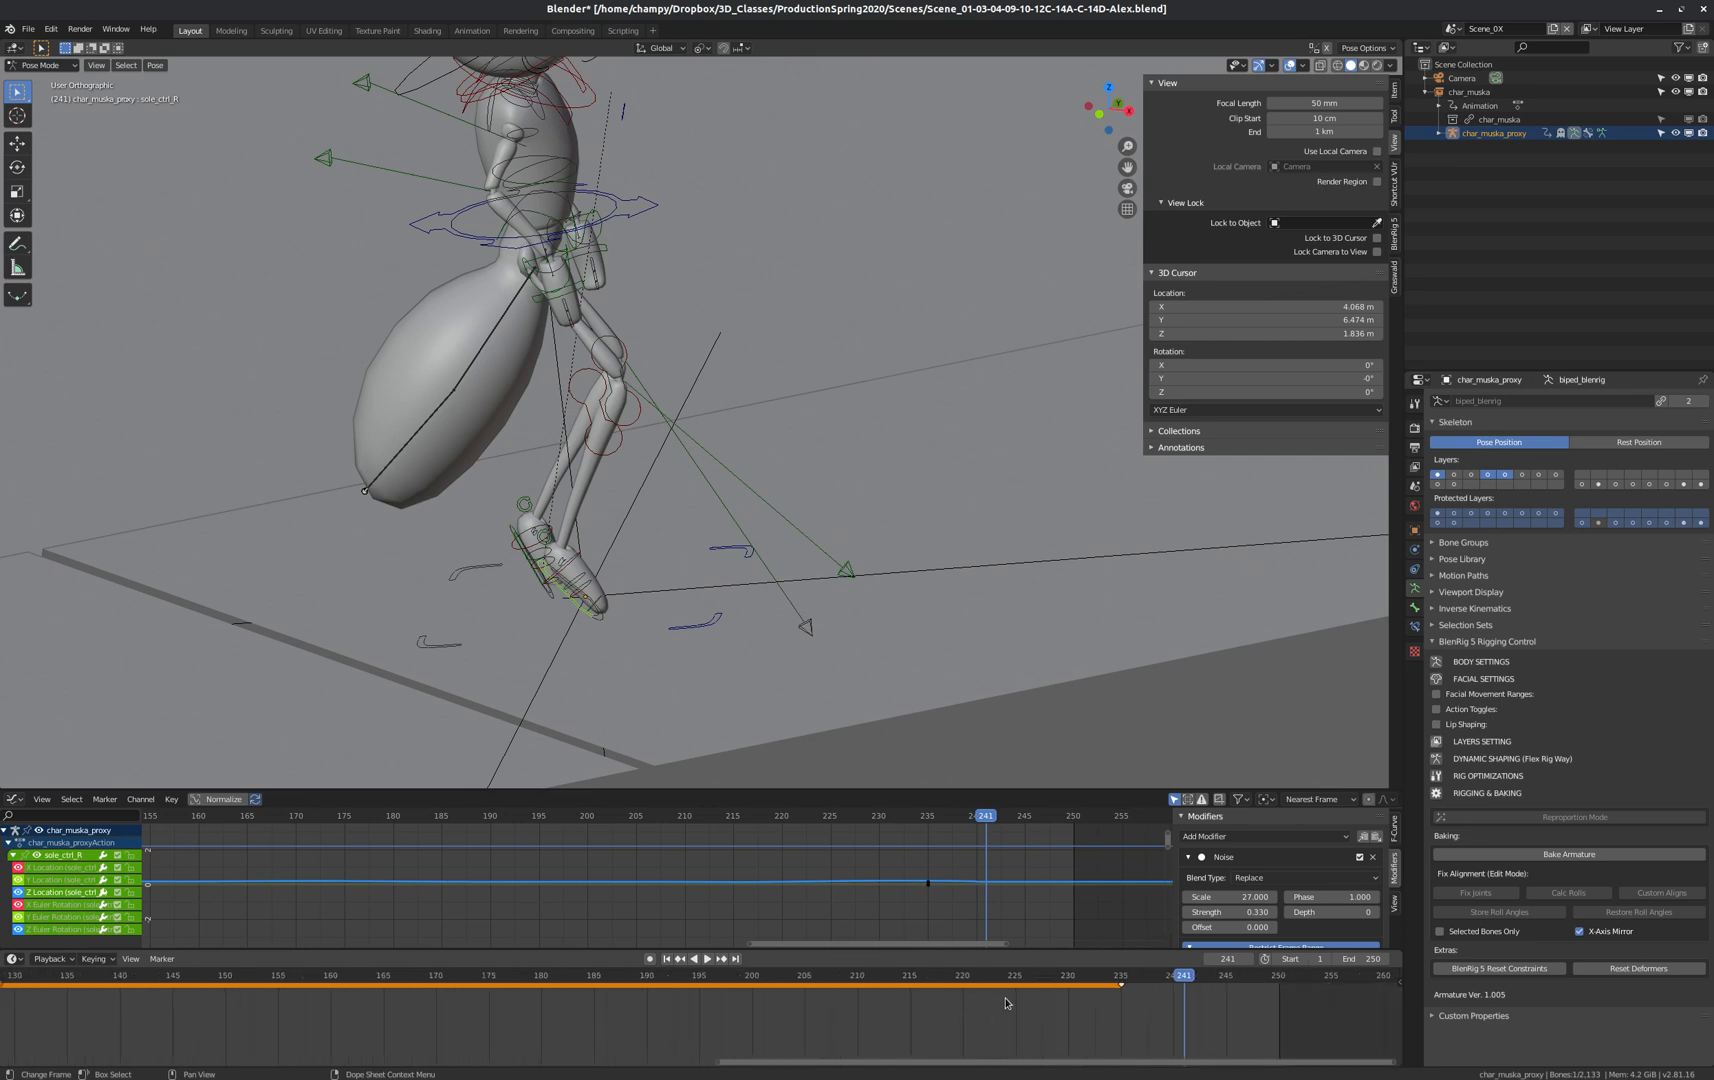
{"action": "scroll", "coordinate": [1148, 990], "scroll_direction": "up", "scroll_amount": 8}
{"action": "mouse_move", "coordinate": [1198, 973]}
{"action": "left_mouse_down"}
{"action": "mouse_move", "coordinate": [1104, 977]}
{"action": "mouse_move", "coordinate": [1246, 978]}
{"action": "mouse_move", "coordinate": [1194, 987]}
{"action": "left_mouse_up"}
Clear the rotation and location of the right foot's control sole_ctrl_R and keyframe it at frame 240.
{"action": "scroll", "coordinate": [595, 600], "scroll_direction": "up", "scroll_amount": 6}
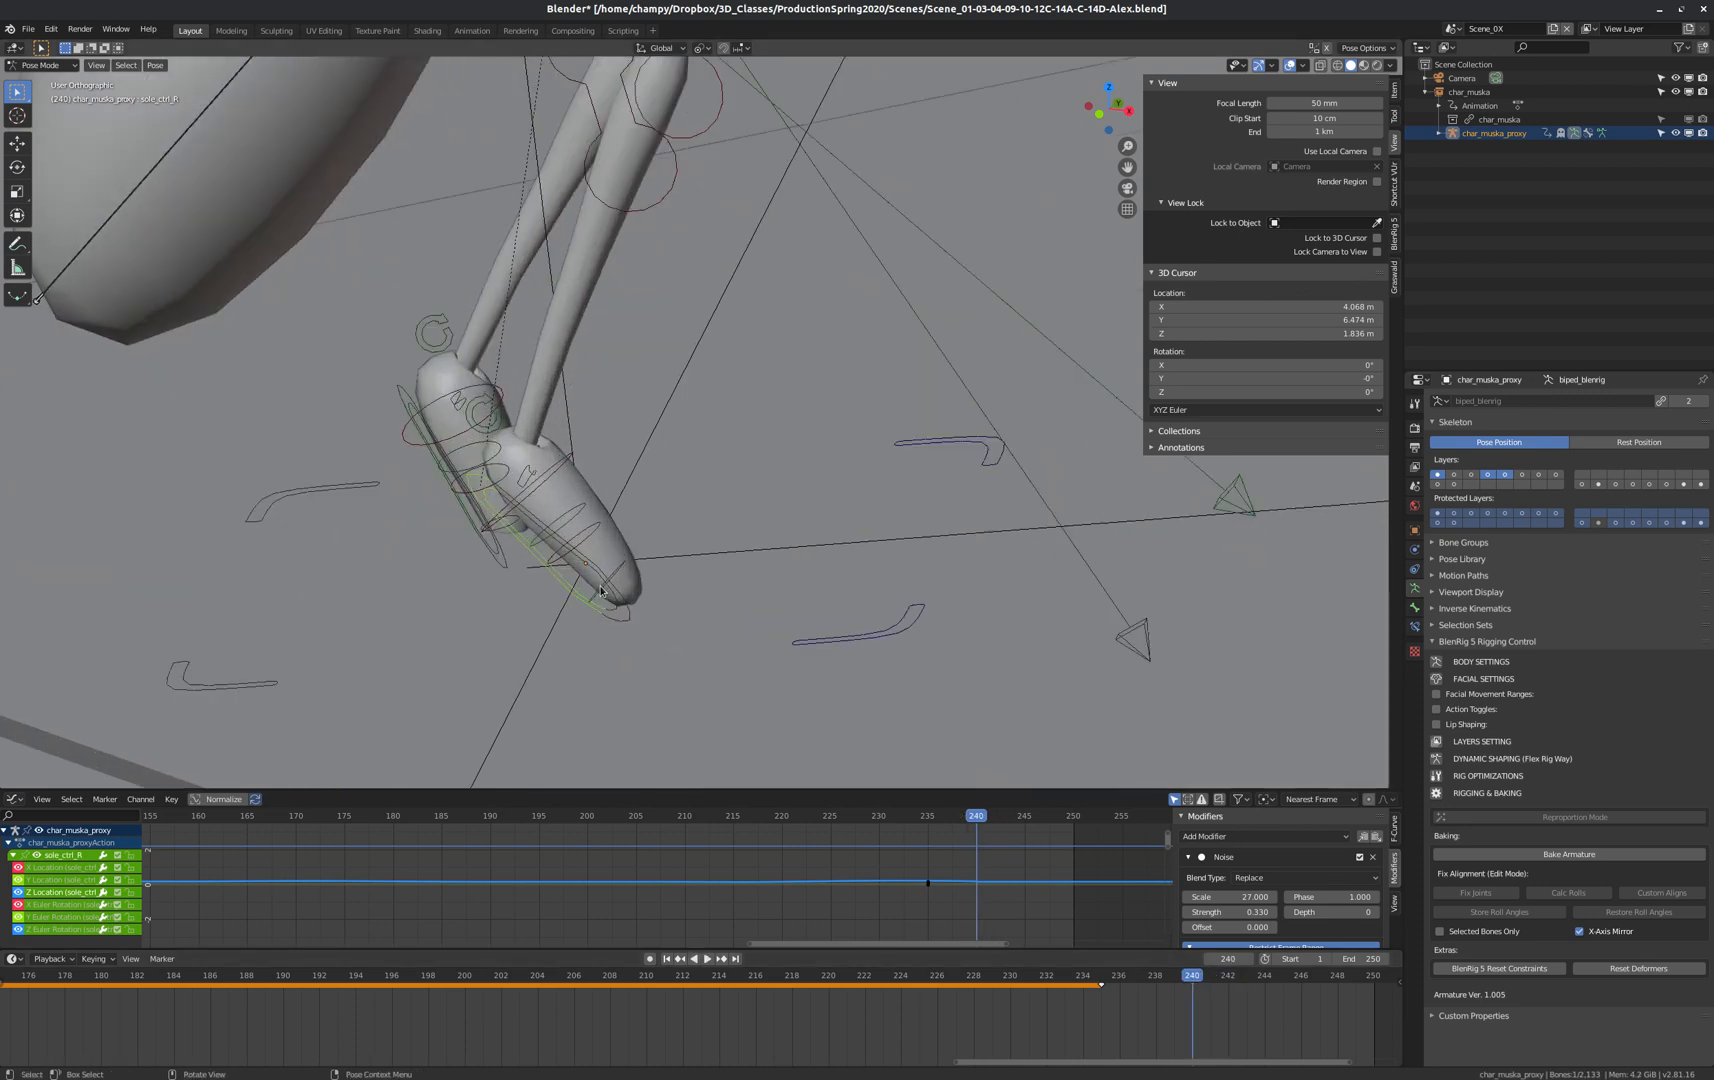
{"action": "scroll", "coordinate": [601, 588], "scroll_direction": "down", "scroll_amount": 4}
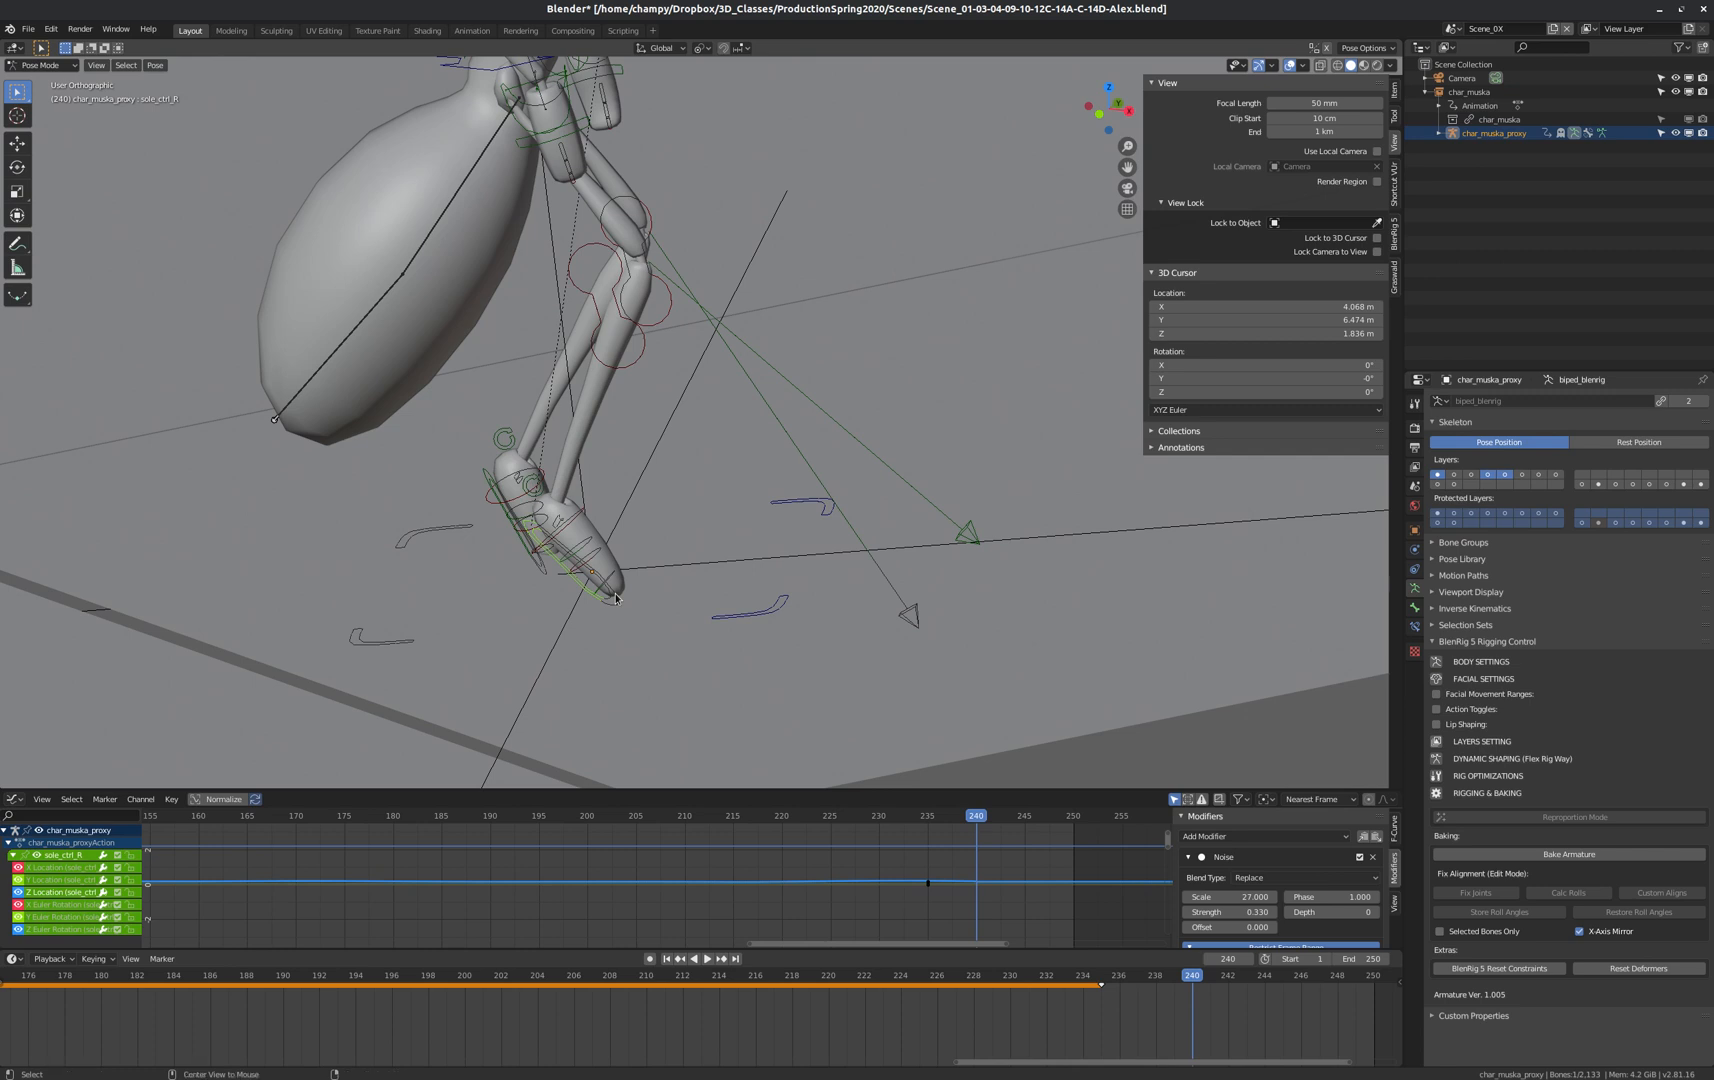
{"action": "key", "text": "alt+r"}
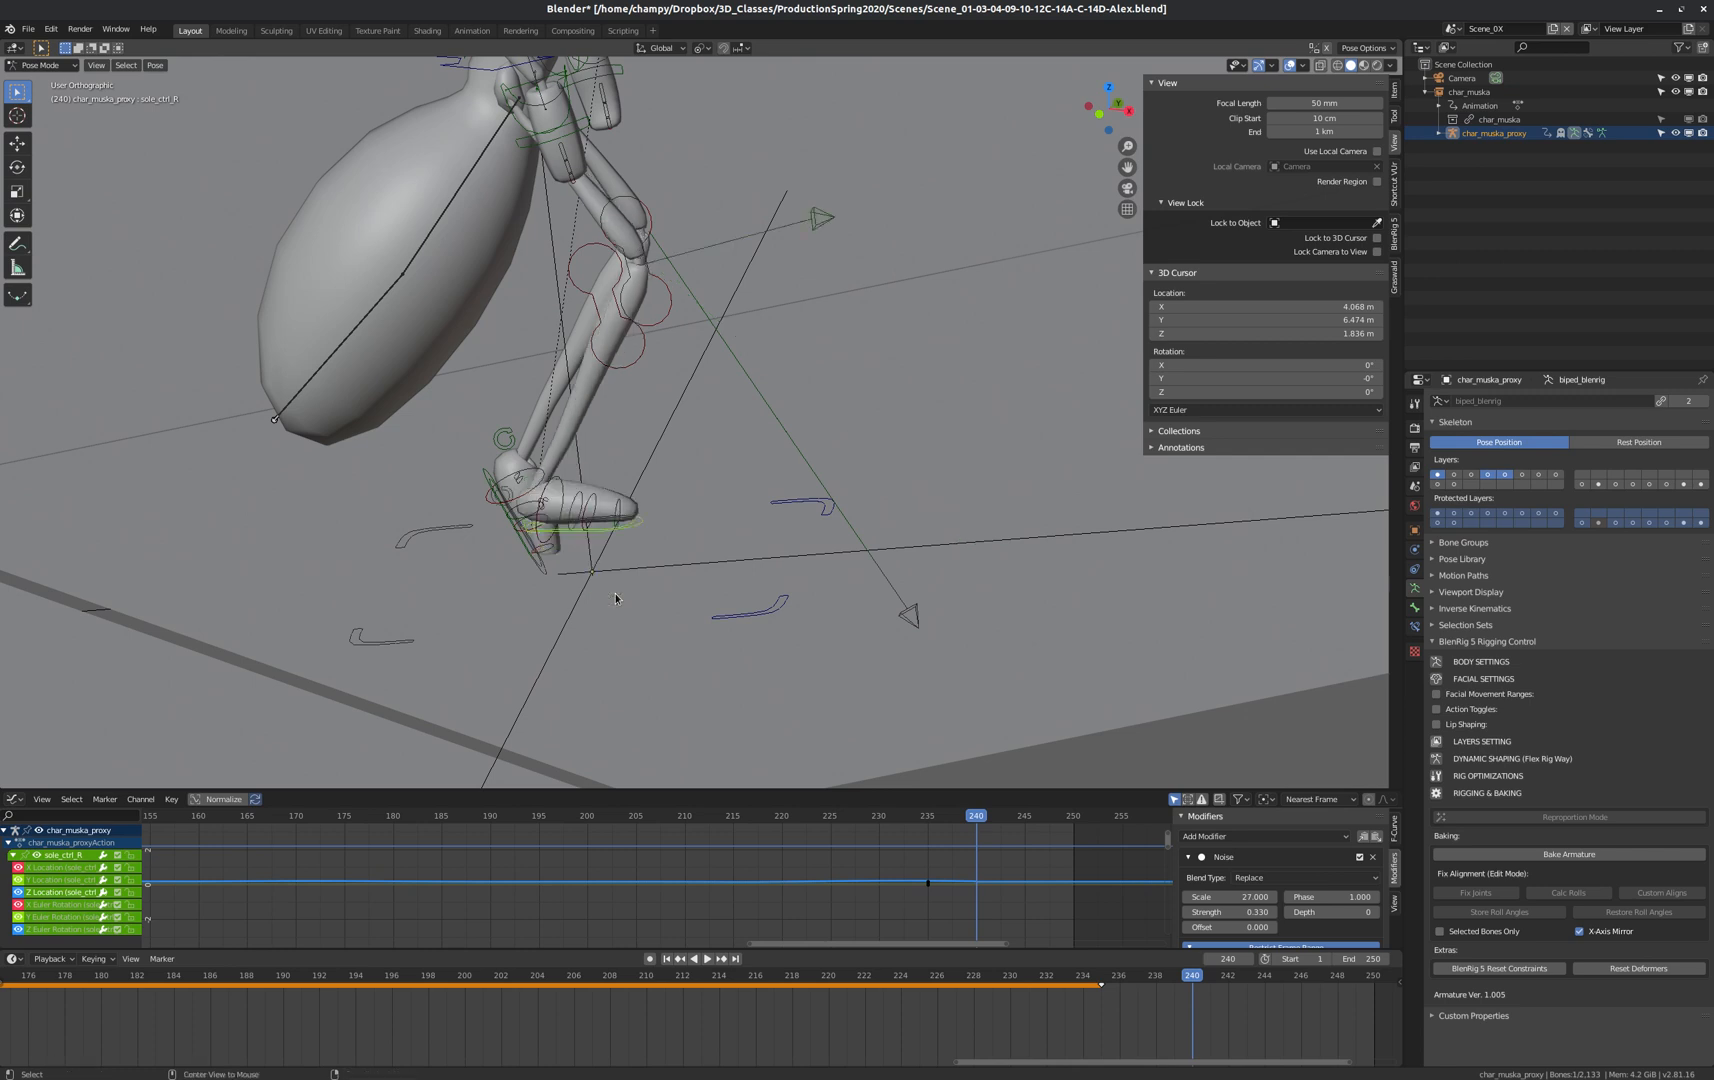
{"action": "key", "text": "alt+g"}
{"action": "middle_click_drag", "start_coordinate": [563, 555], "coordinate": [648, 676]}
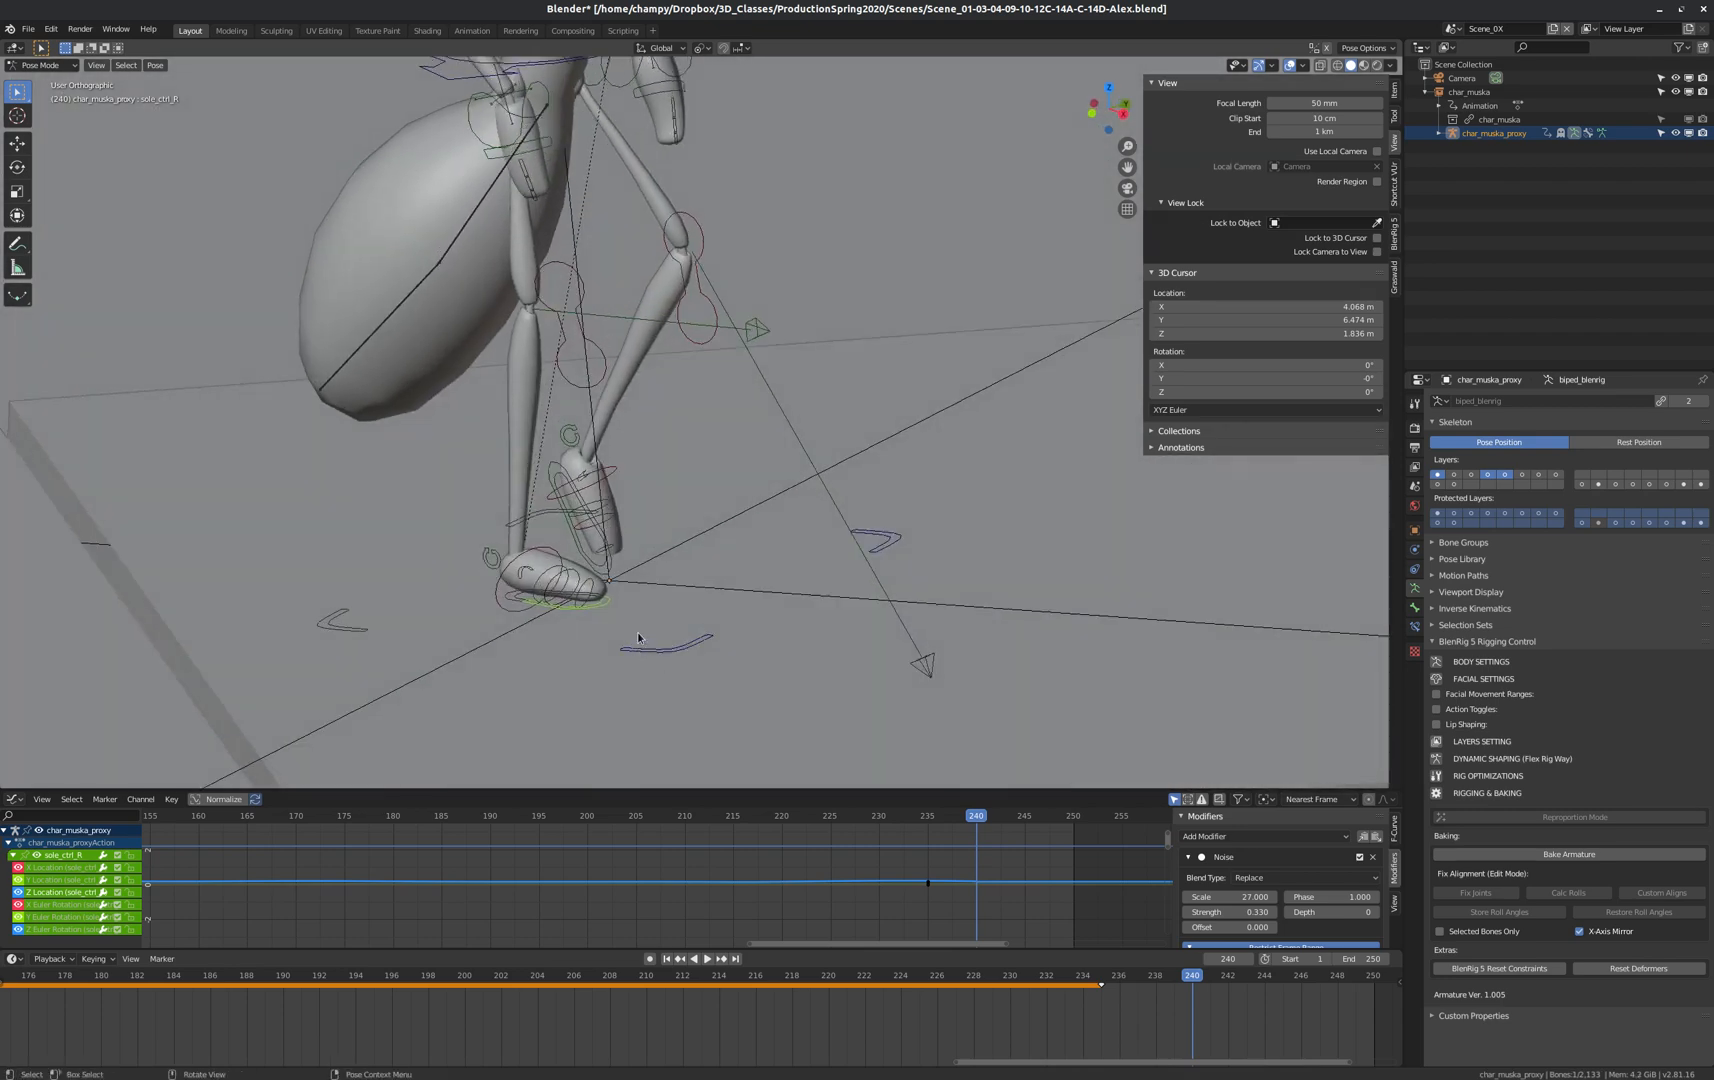
{"action": "scroll", "coordinate": [638, 637], "scroll_direction": "up", "scroll_amount": 3}
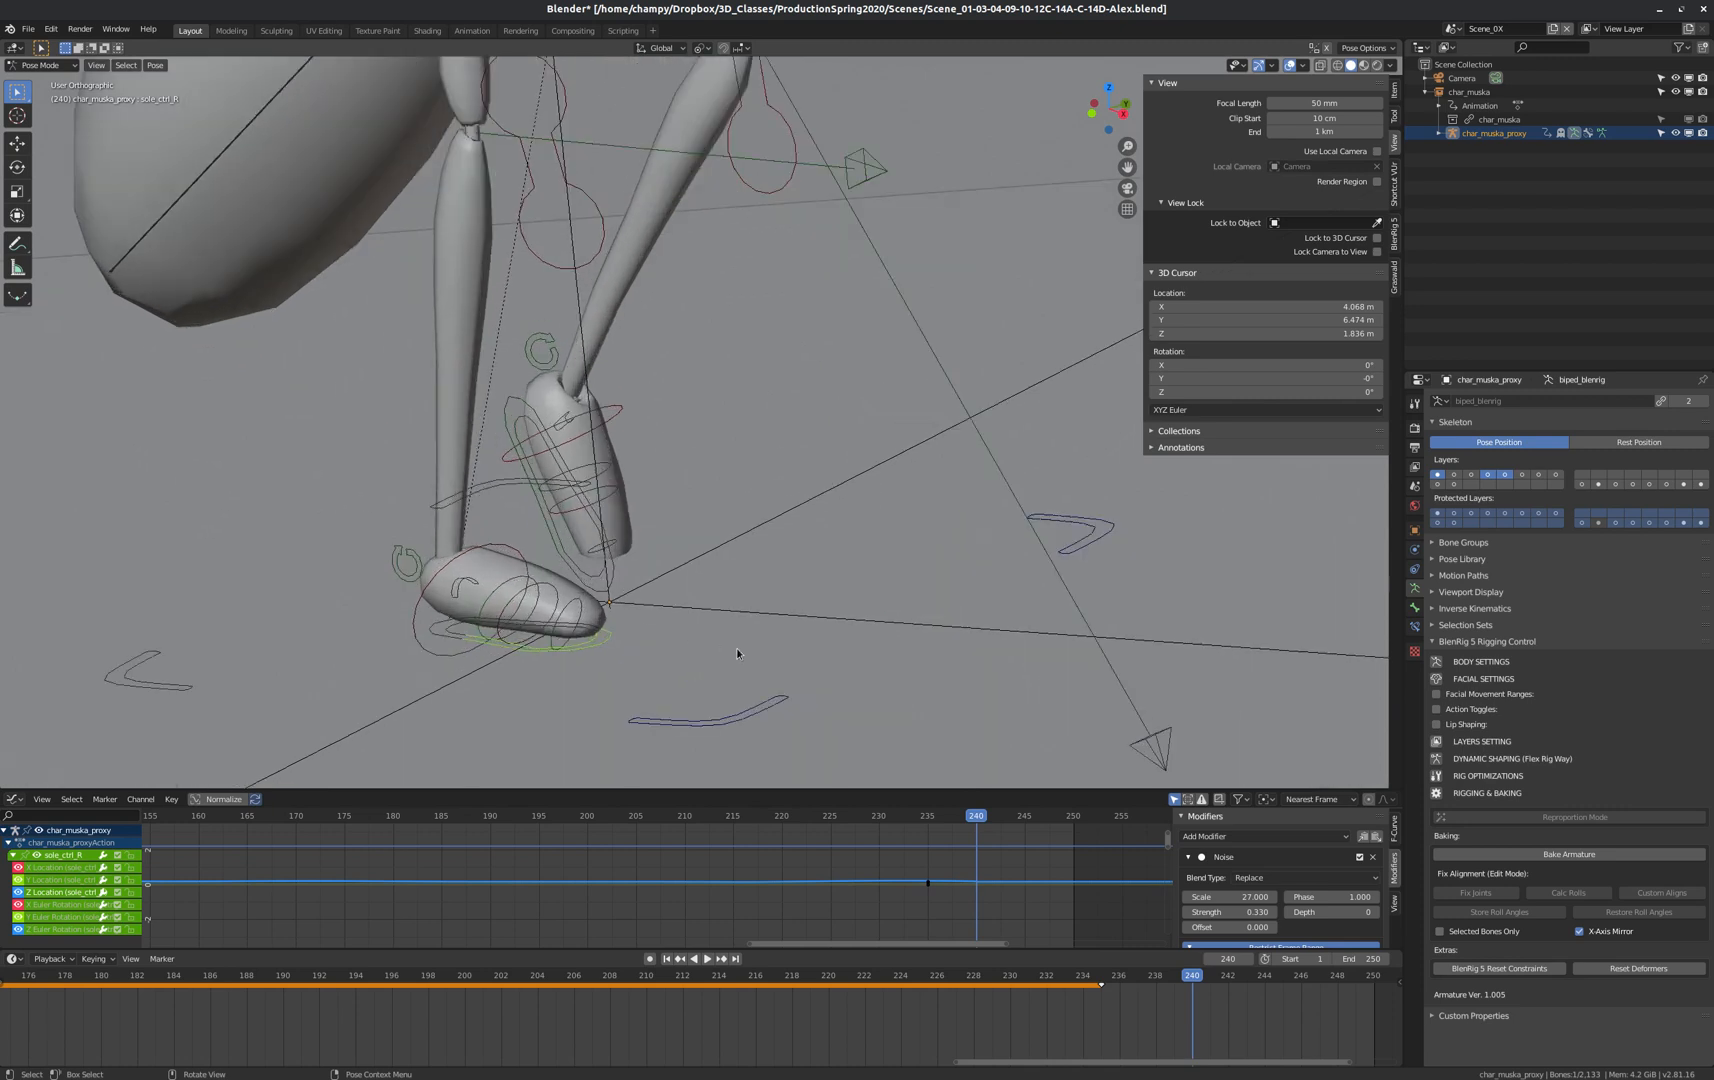
{"action": "key", "text": "i"}
{"action": "left_click", "coordinate": [686, 650]}
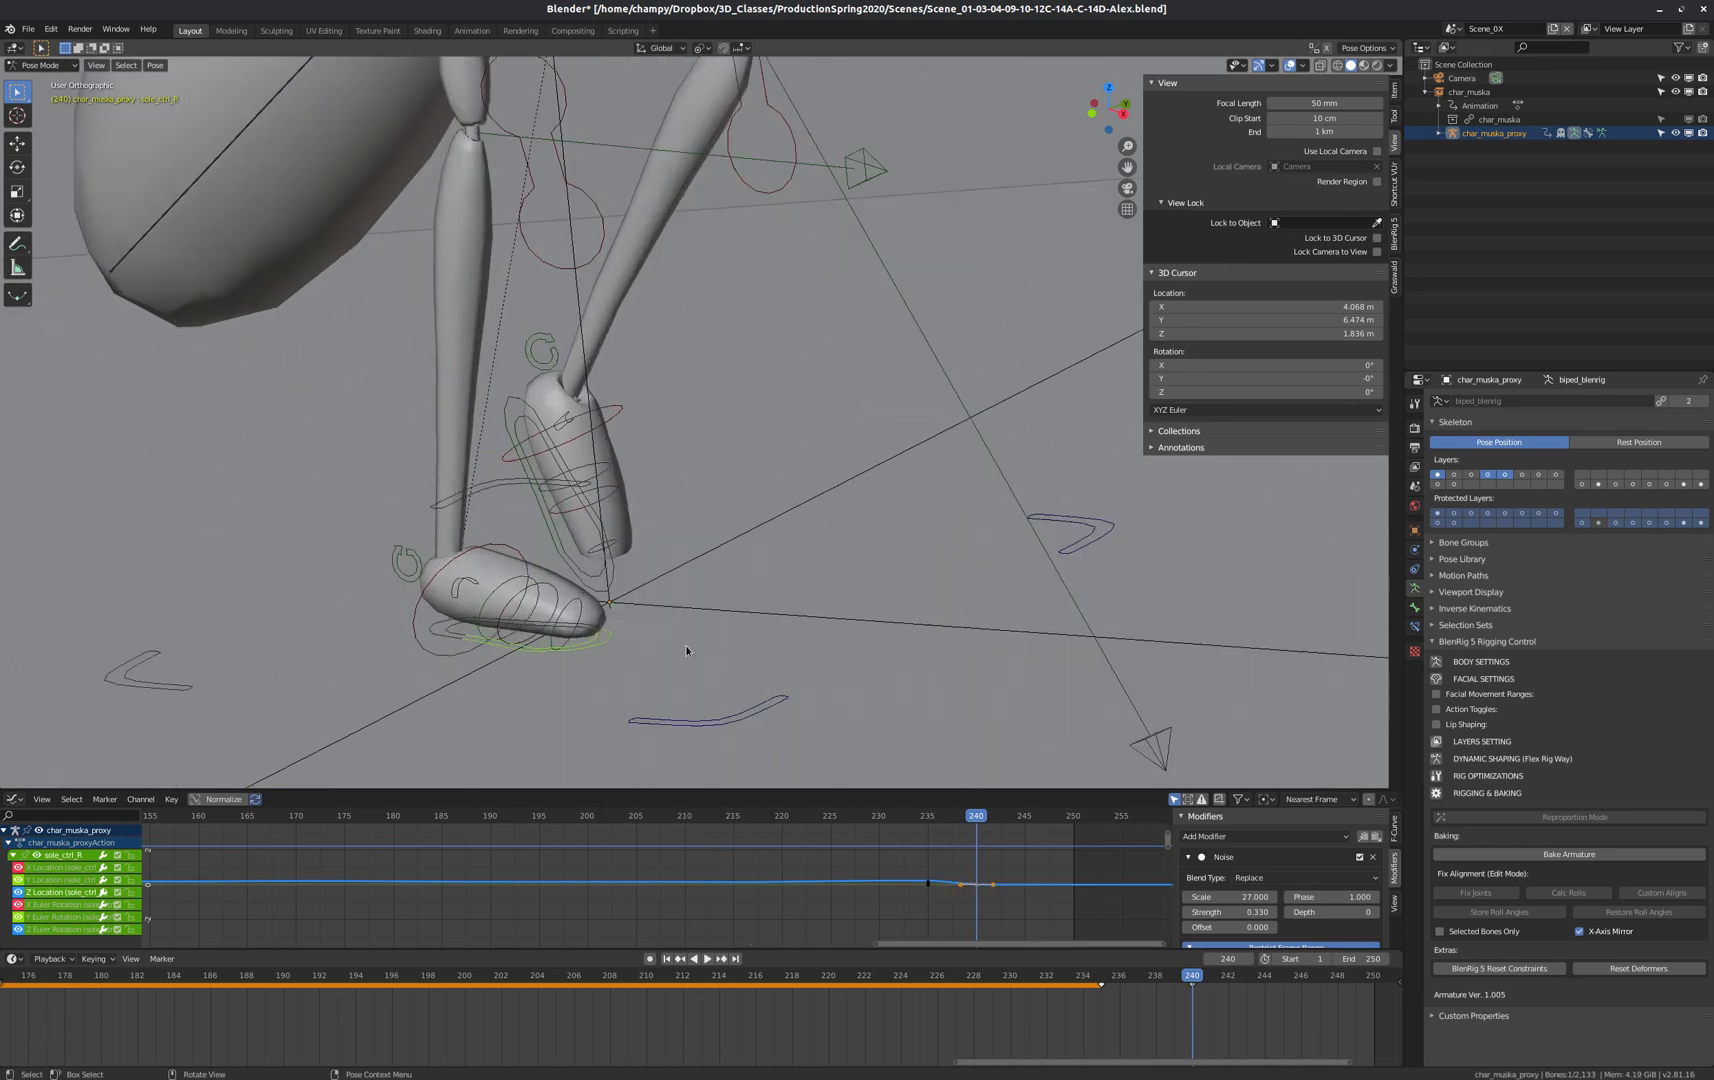
Clear the rotation and location of the left foot's control sole_ctrl_L and insert a LocRot keyframe at frame 240.
{"action": "left_click", "coordinate": [614, 581]}
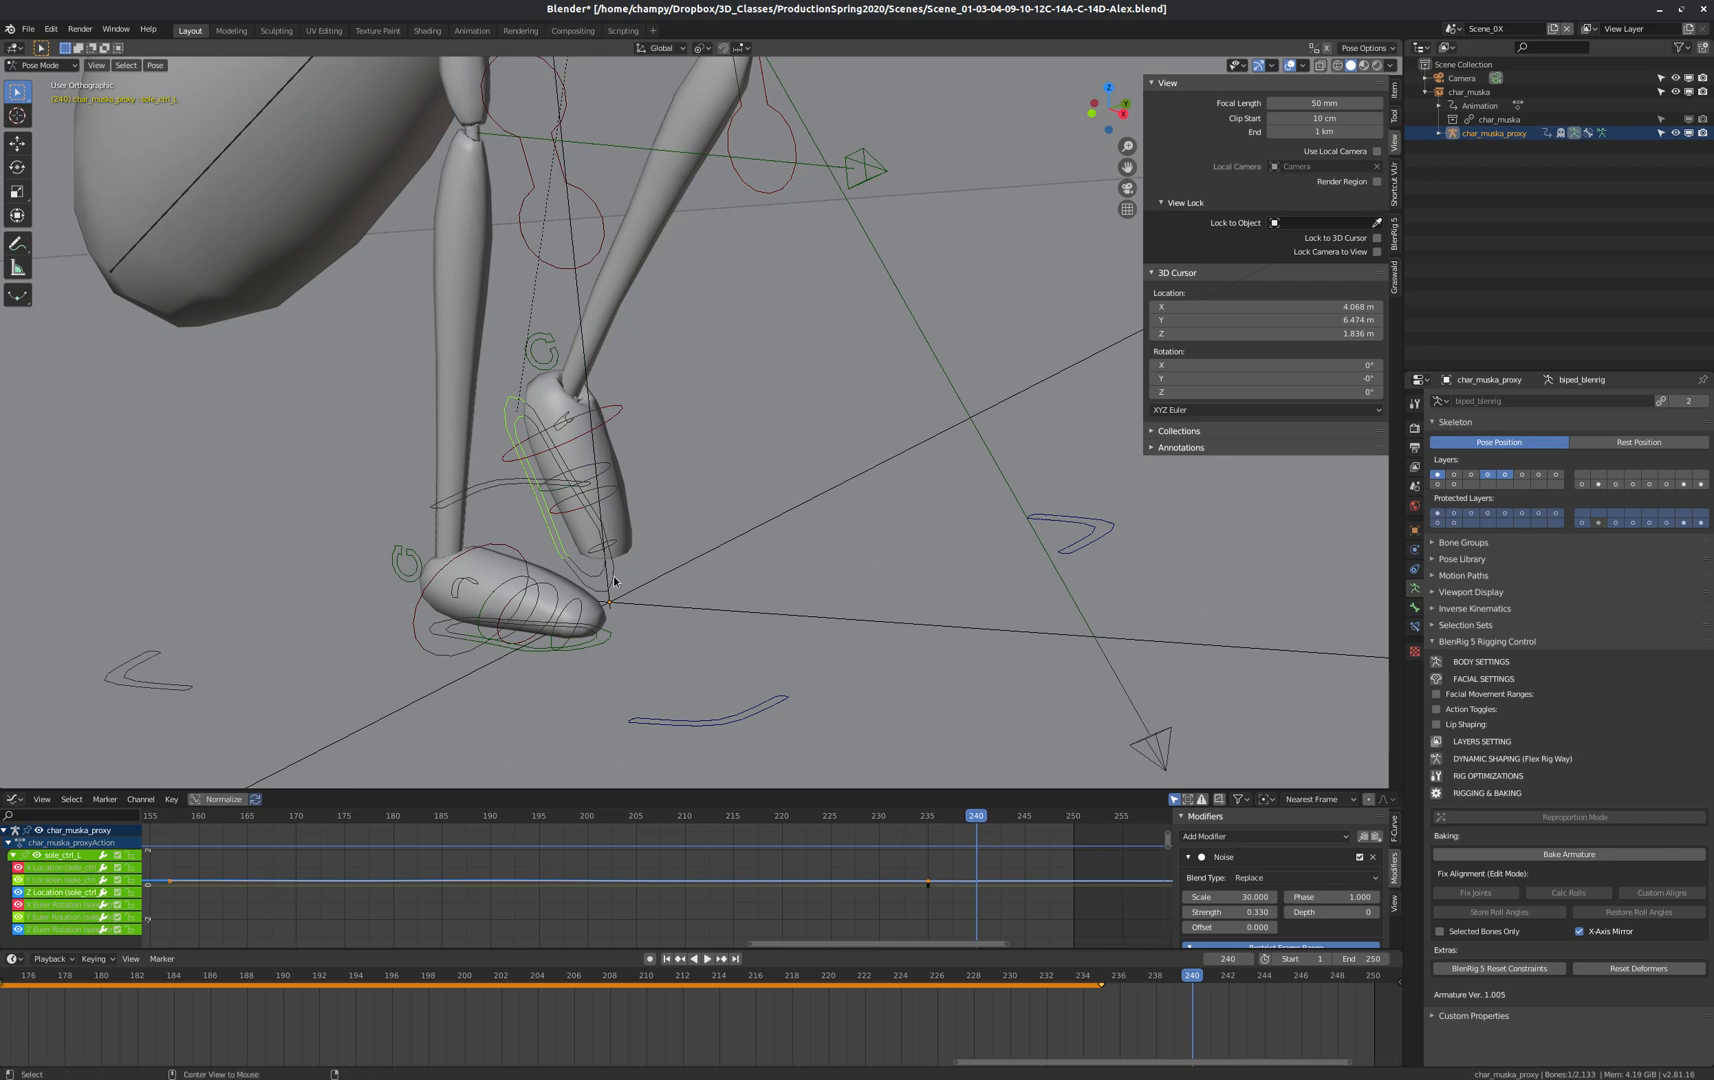
{"action": "key", "text": "alt+r"}
{"action": "key", "text": "alt+g"}
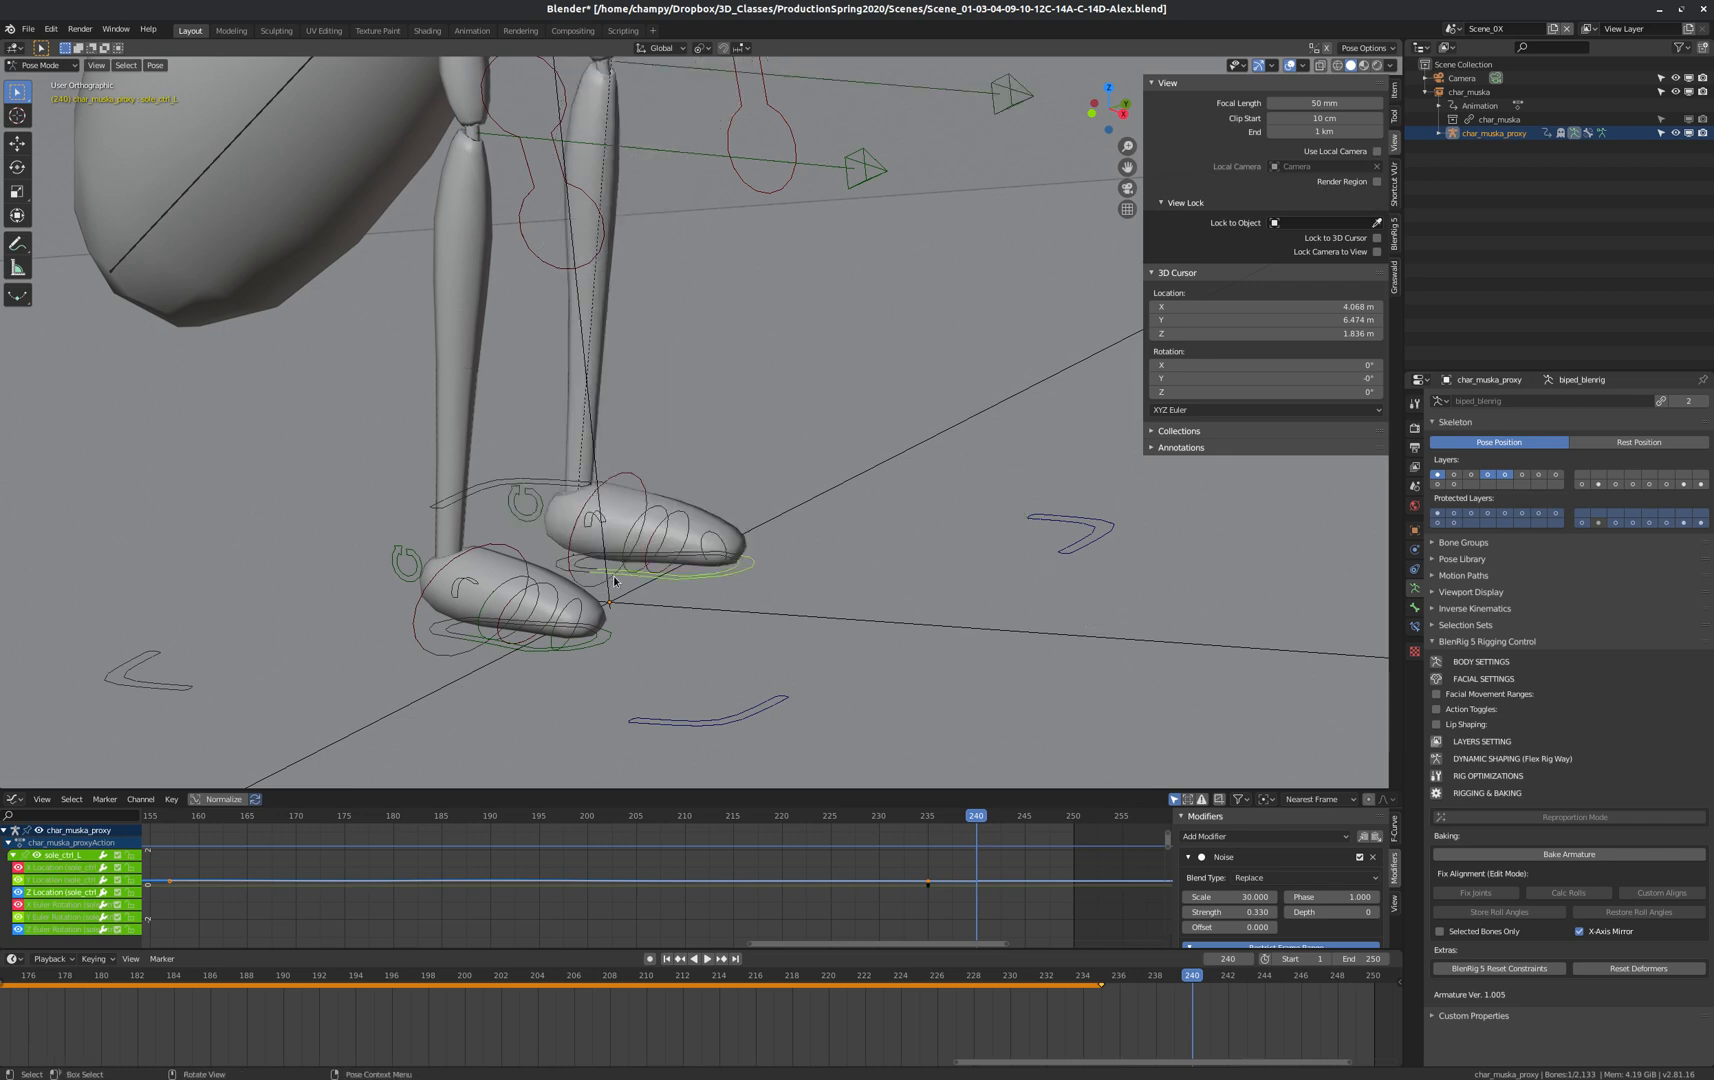
{"action": "key", "text": "i"}
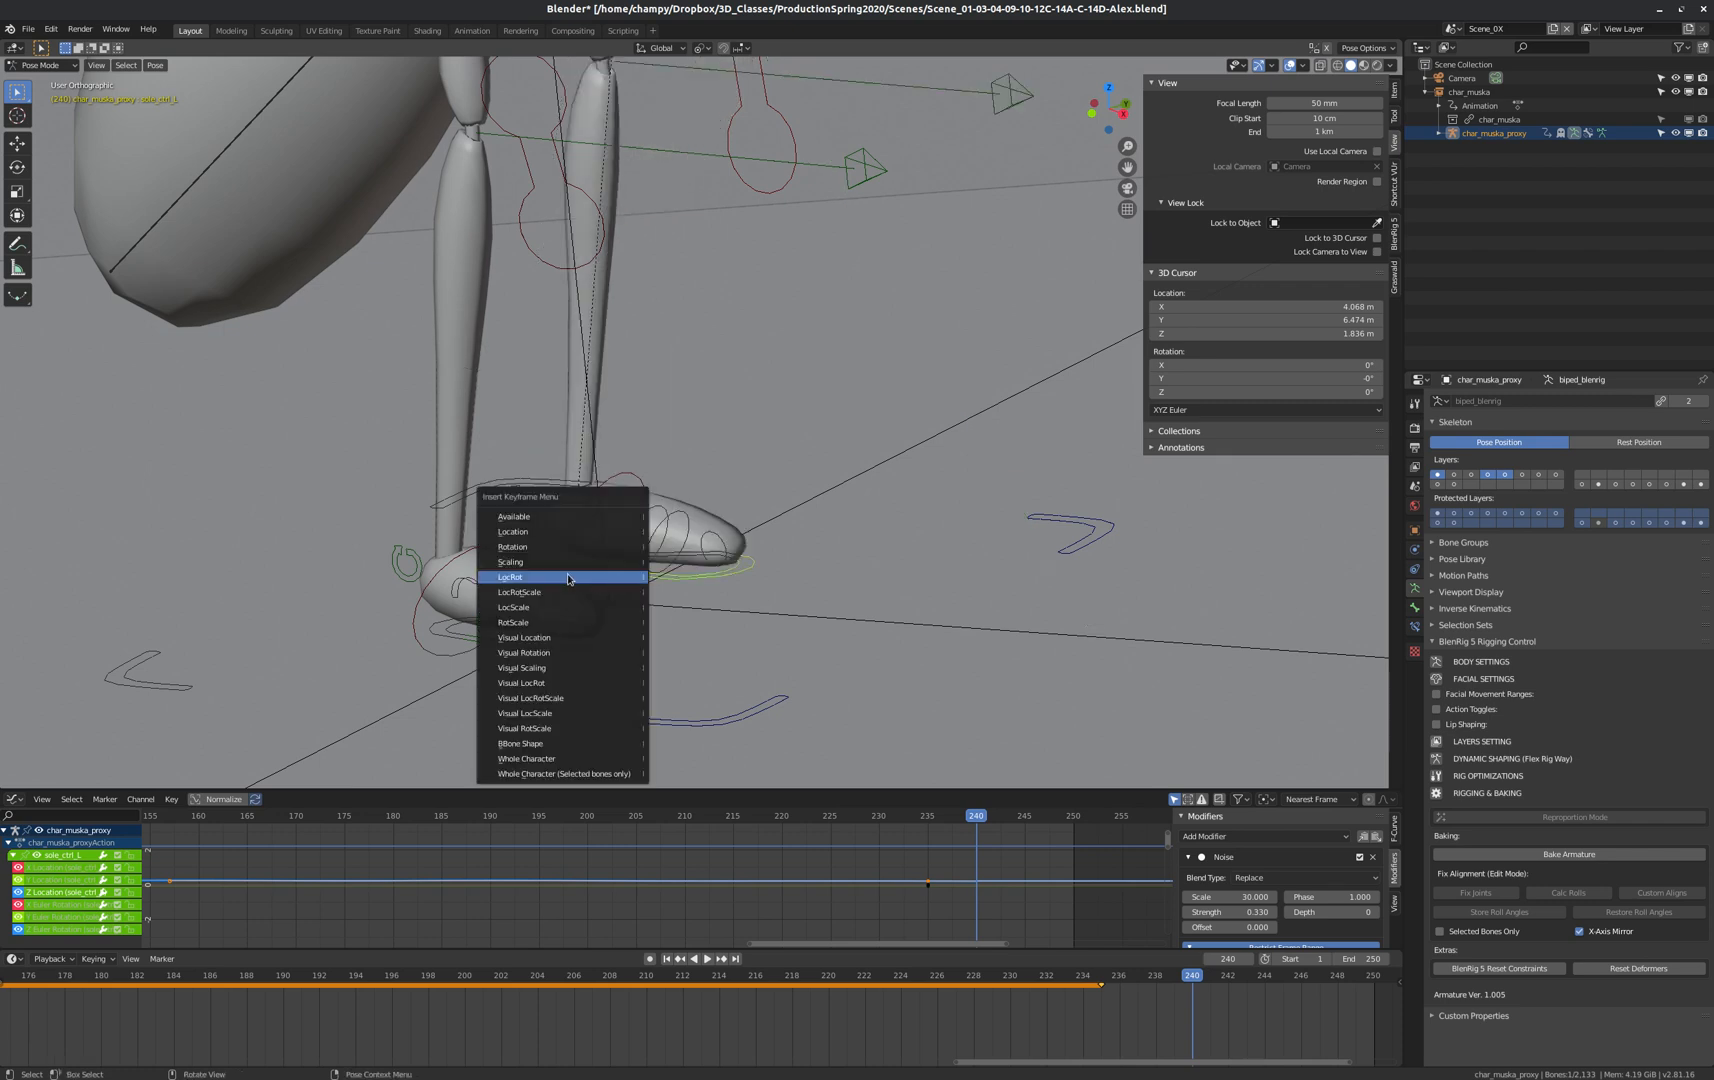
{"action": "left_click", "coordinate": [566, 578]}
Select the hip control master_torso and insert a LocRot keyframe for it at frame 240.
{"action": "scroll", "coordinate": [833, 653], "scroll_direction": "down", "scroll_amount": 8}
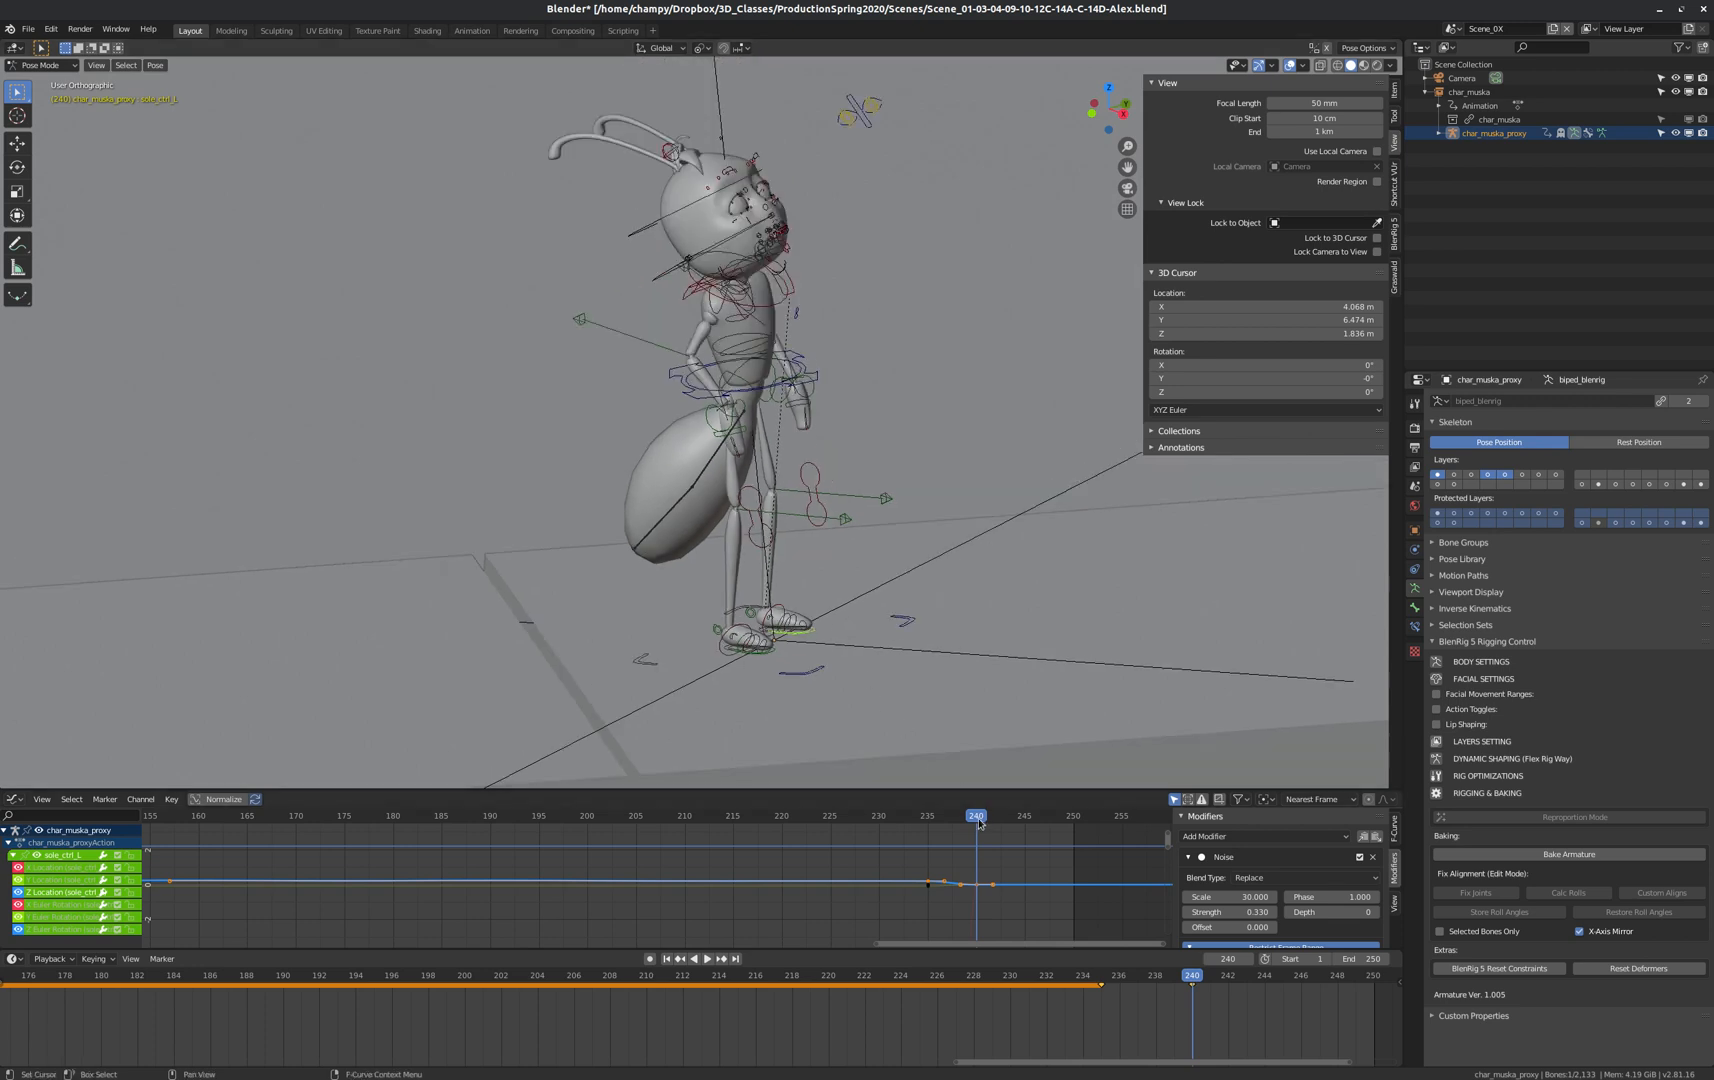
{"action": "key", "text": "shift+ctrl+space"}
{"action": "left_click_drag", "start_coordinate": [932, 840], "coordinate": [973, 845]}
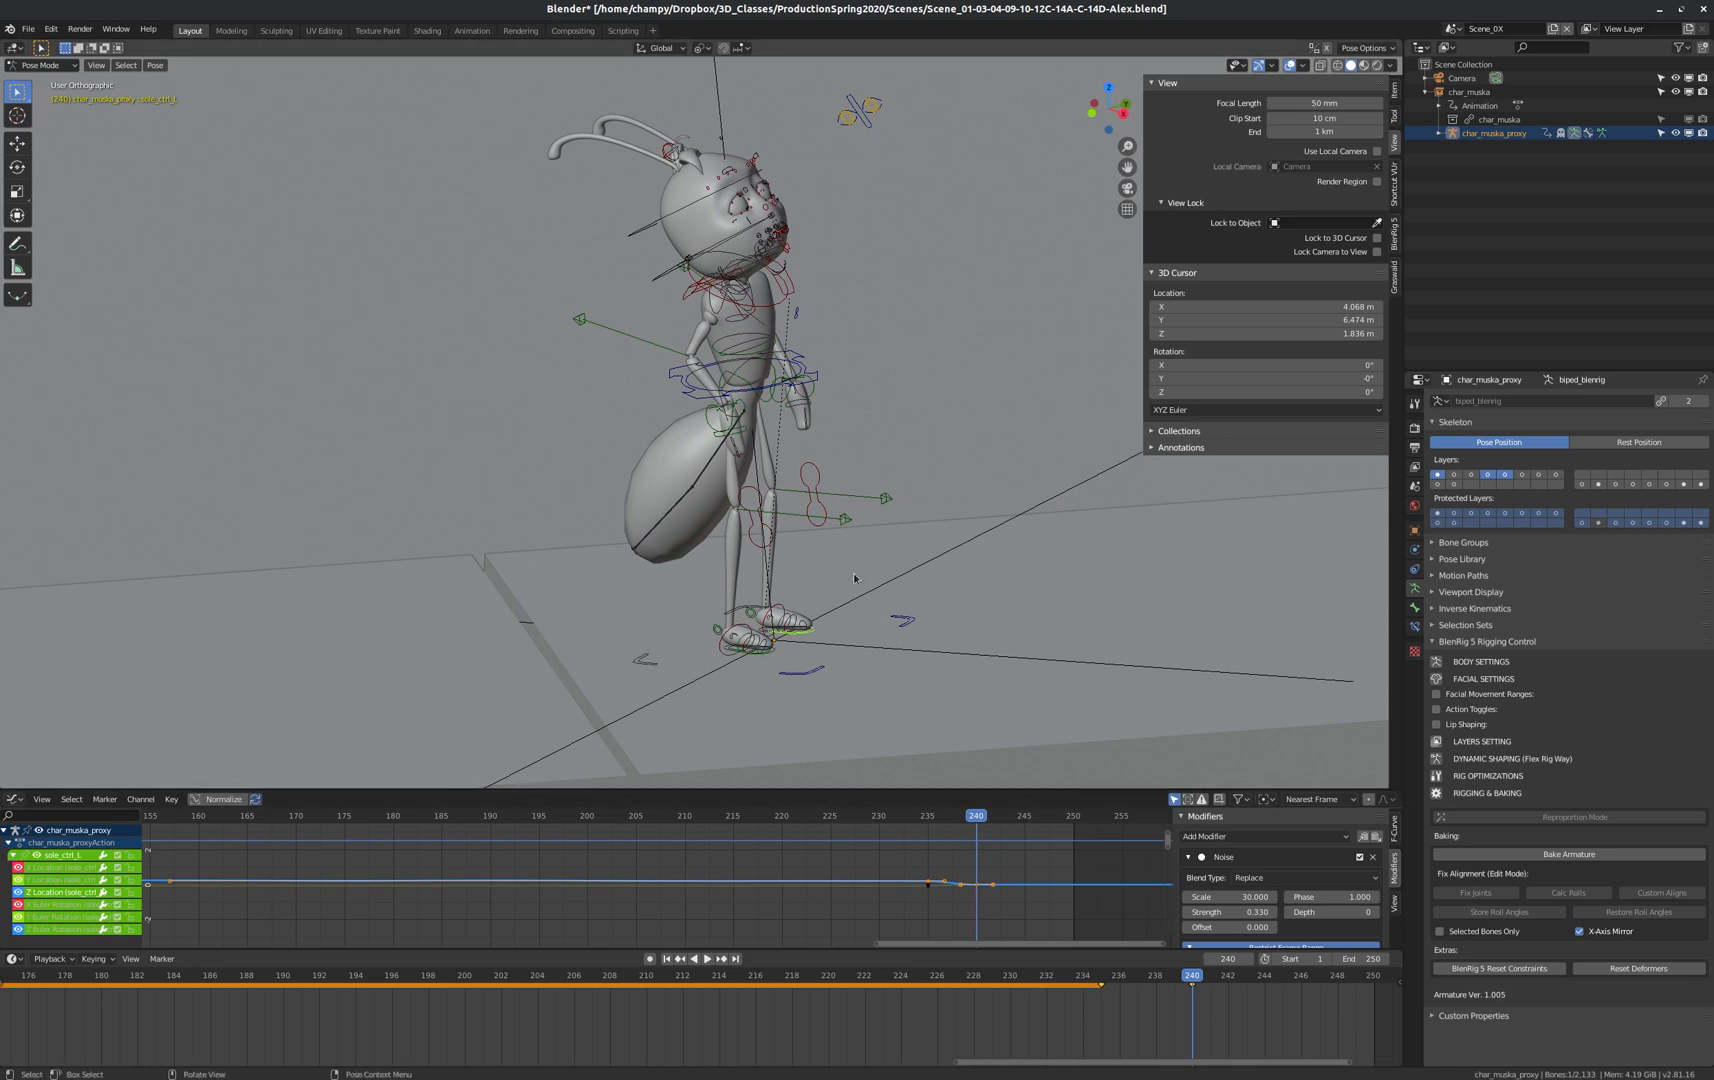
{"action": "left_click", "coordinate": [763, 393]}
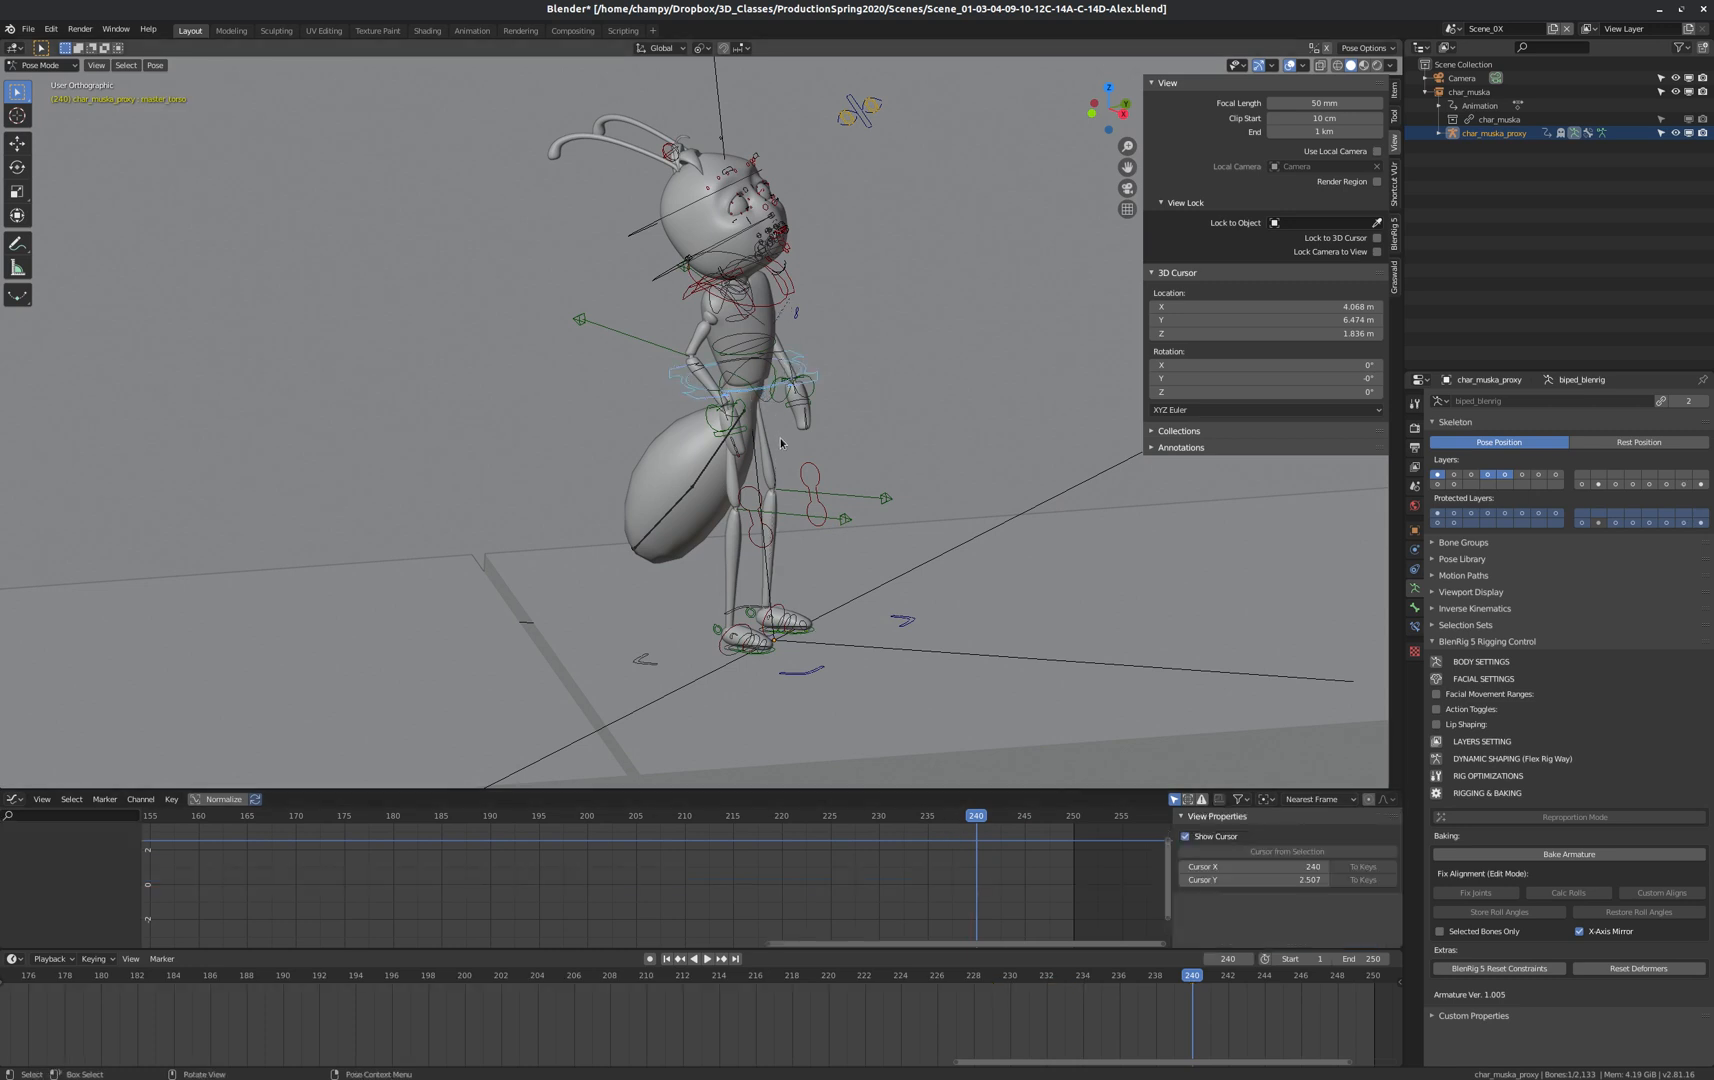
{"action": "key", "text": "i"}
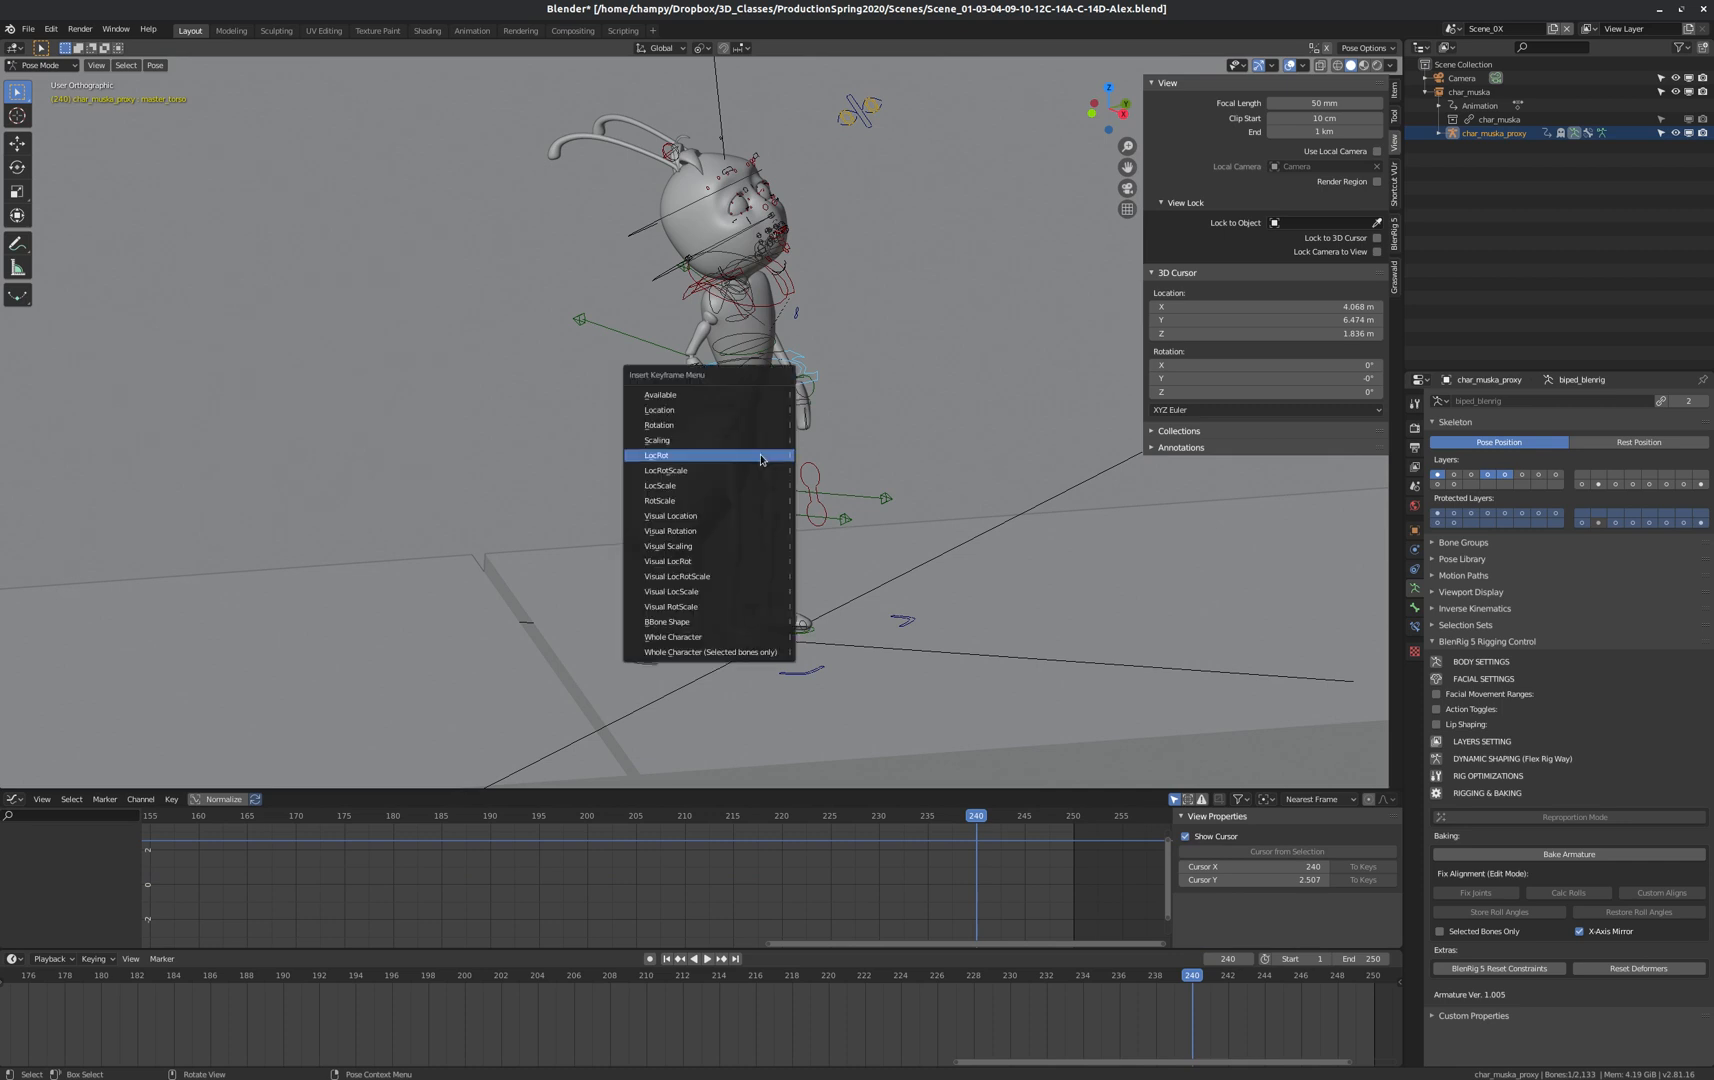
{"action": "left_click", "coordinate": [712, 458]}
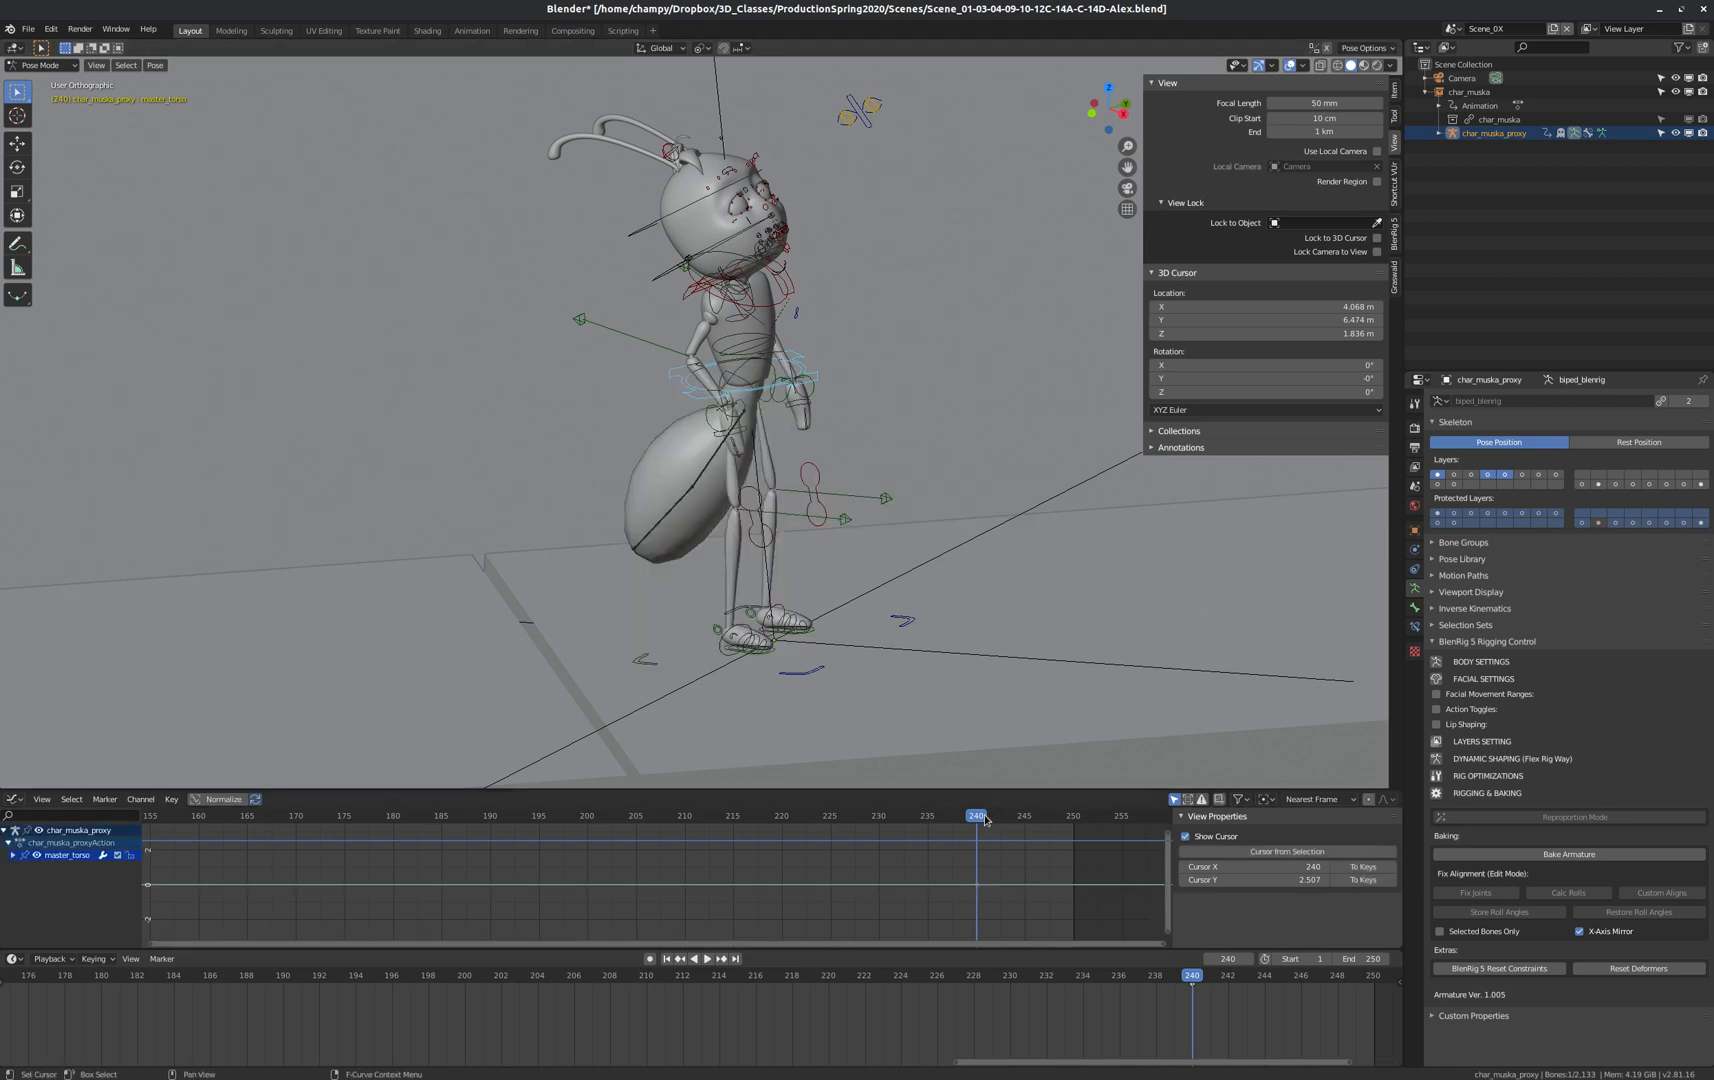
At frame 245, lower master_torso slightly along the global Z axis so the knees bend, and insert a LocRot keyframe.
{"action": "left_click_drag", "start_coordinate": [978, 822], "coordinate": [1025, 822]}
{"action": "key", "text": "g"}
{"action": "key", "text": "z"}
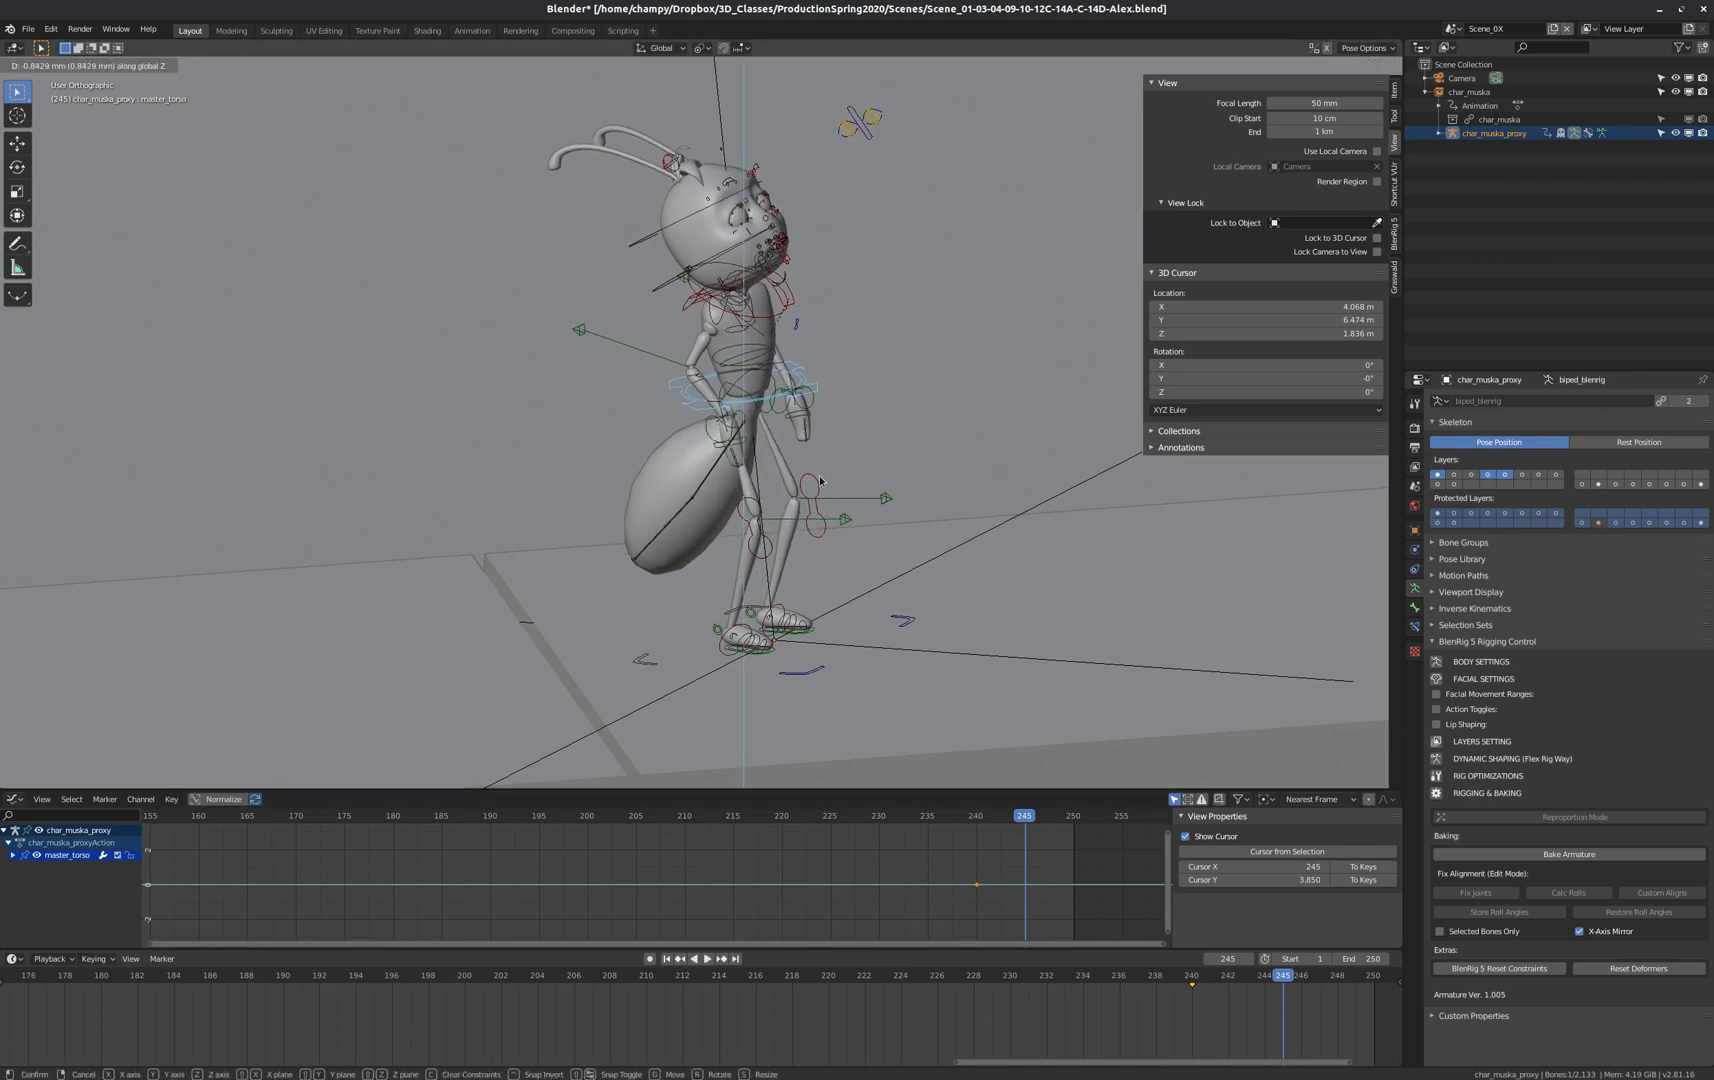
{"action": "left_click", "coordinate": [820, 480]}
{"action": "key", "text": "i"}
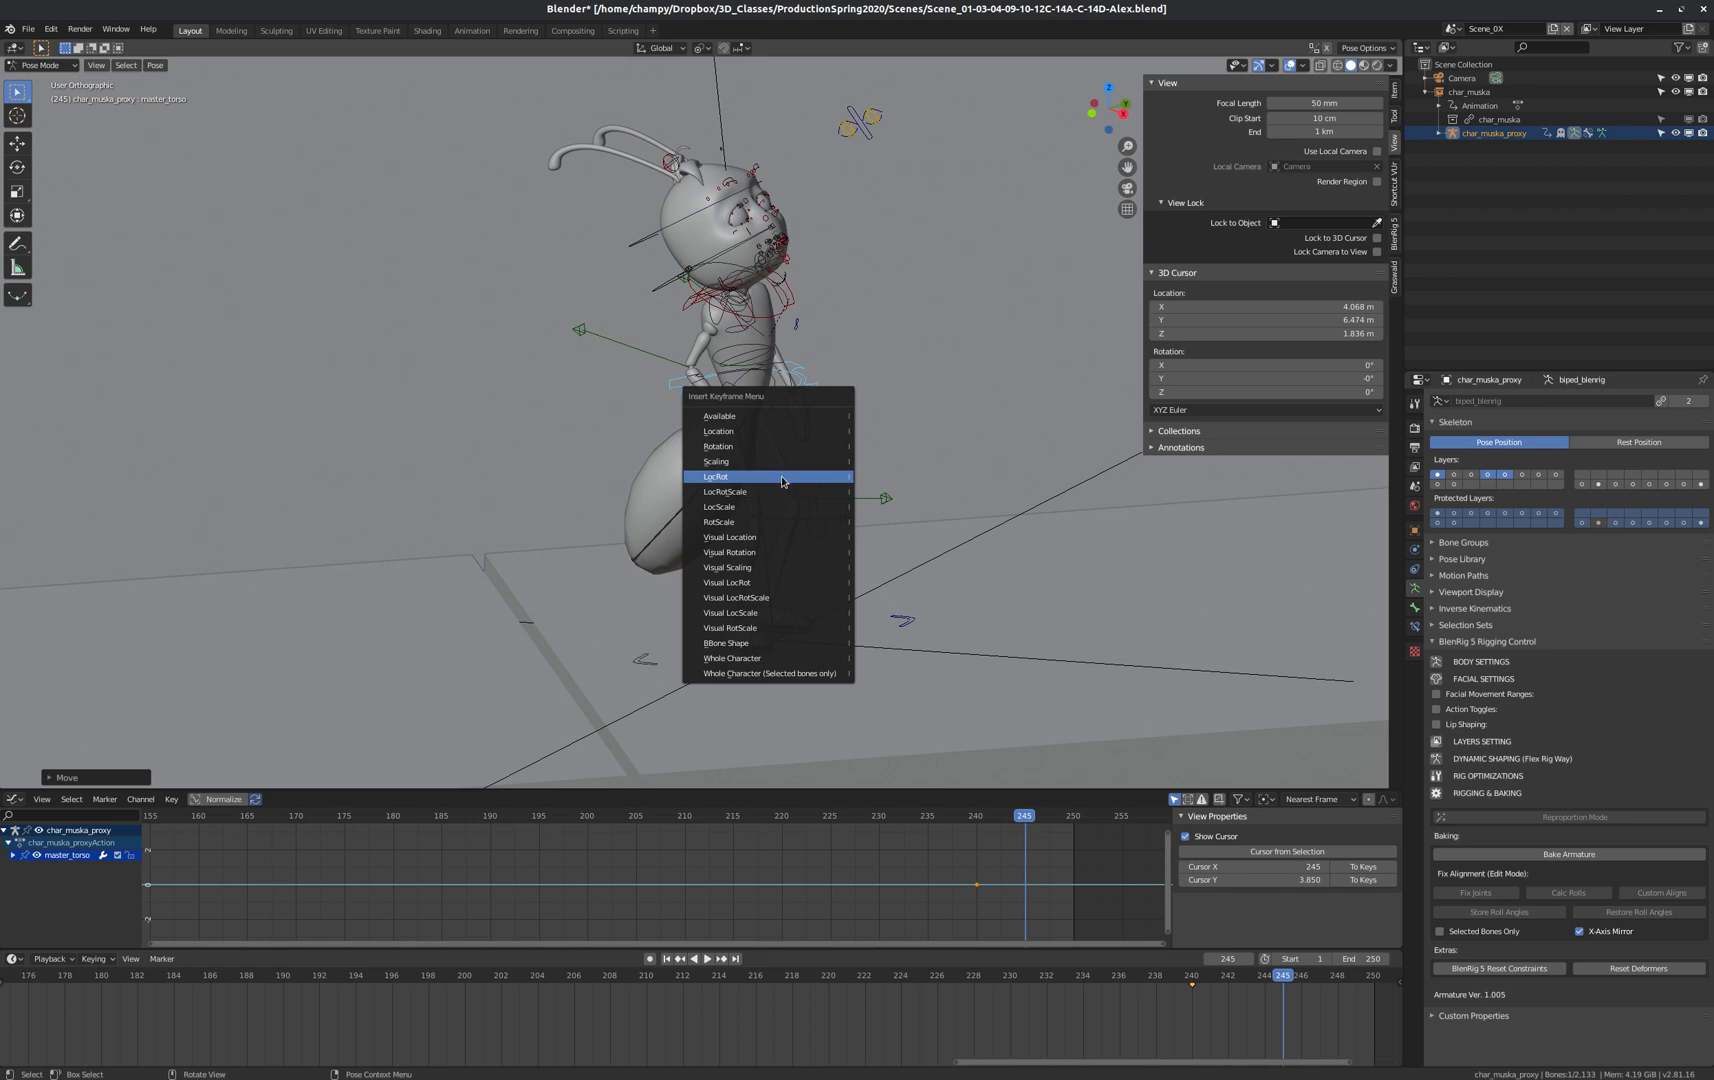
{"action": "left_click", "coordinate": [782, 481]}
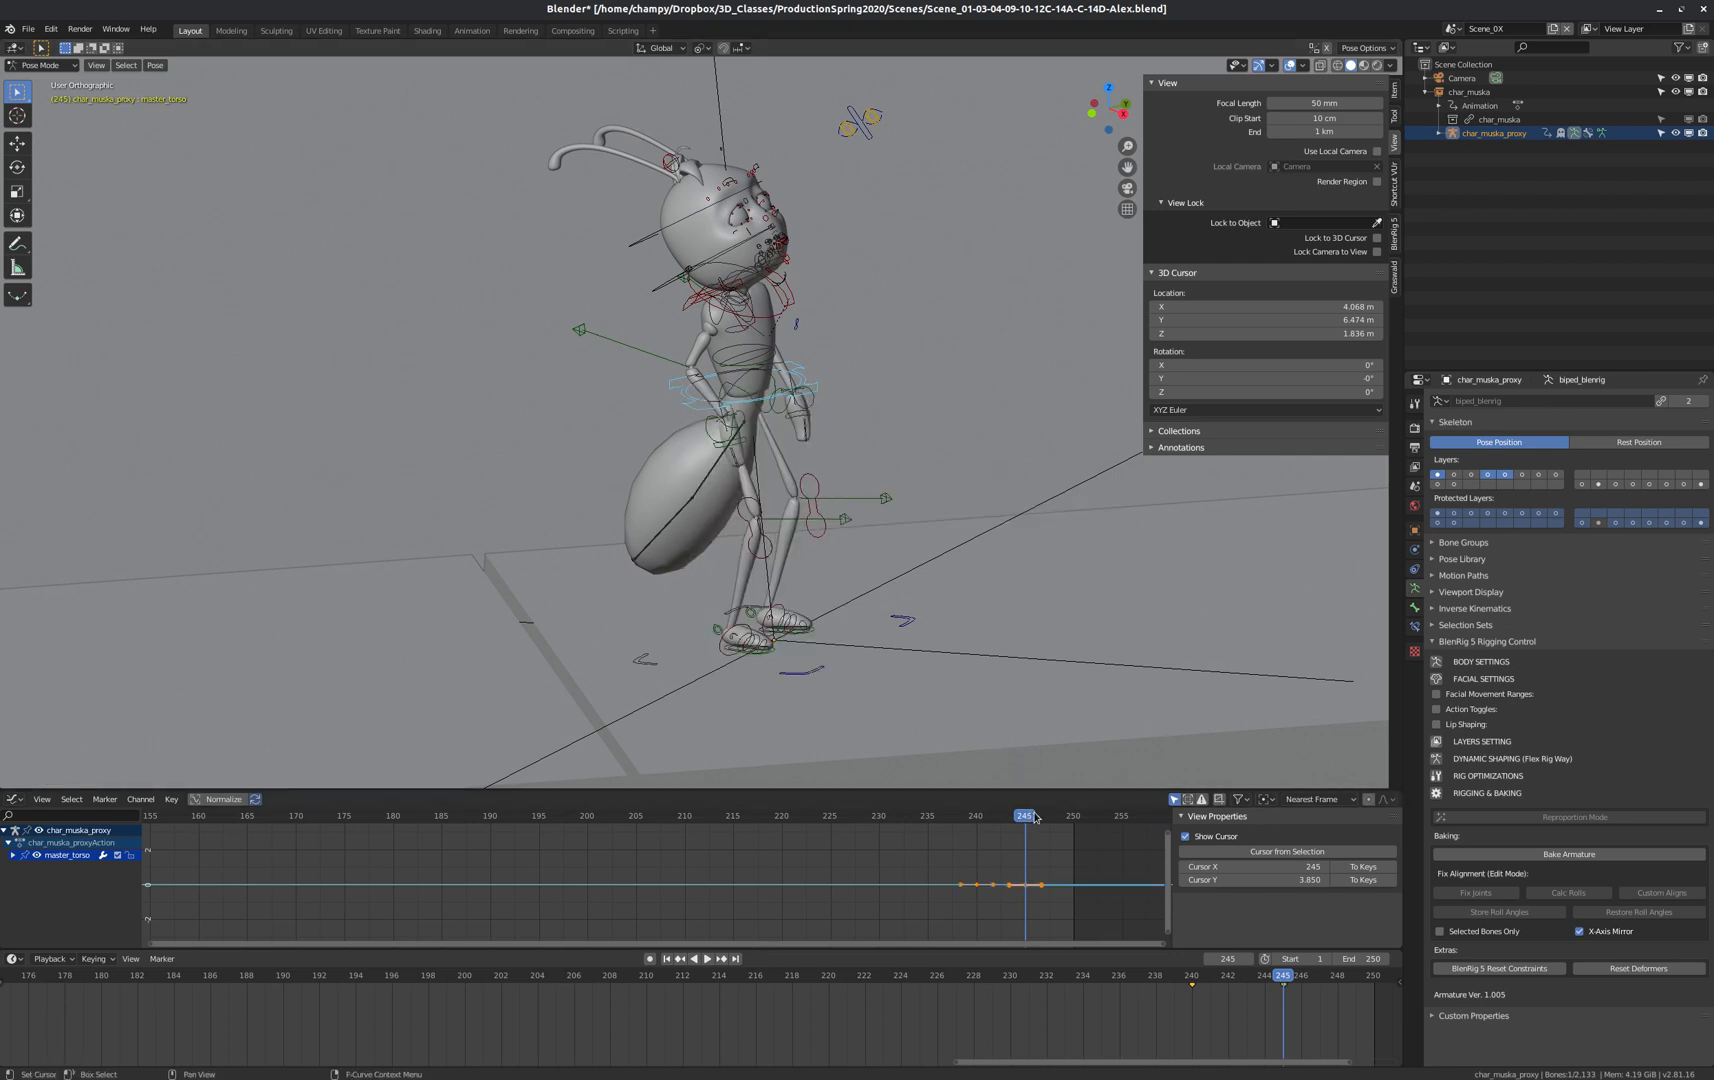
At frame 250, clear master_torso's location, insert a LocRot keyframe and scrub through the landing.
{"action": "left_click_drag", "start_coordinate": [1035, 818], "coordinate": [1073, 818]}
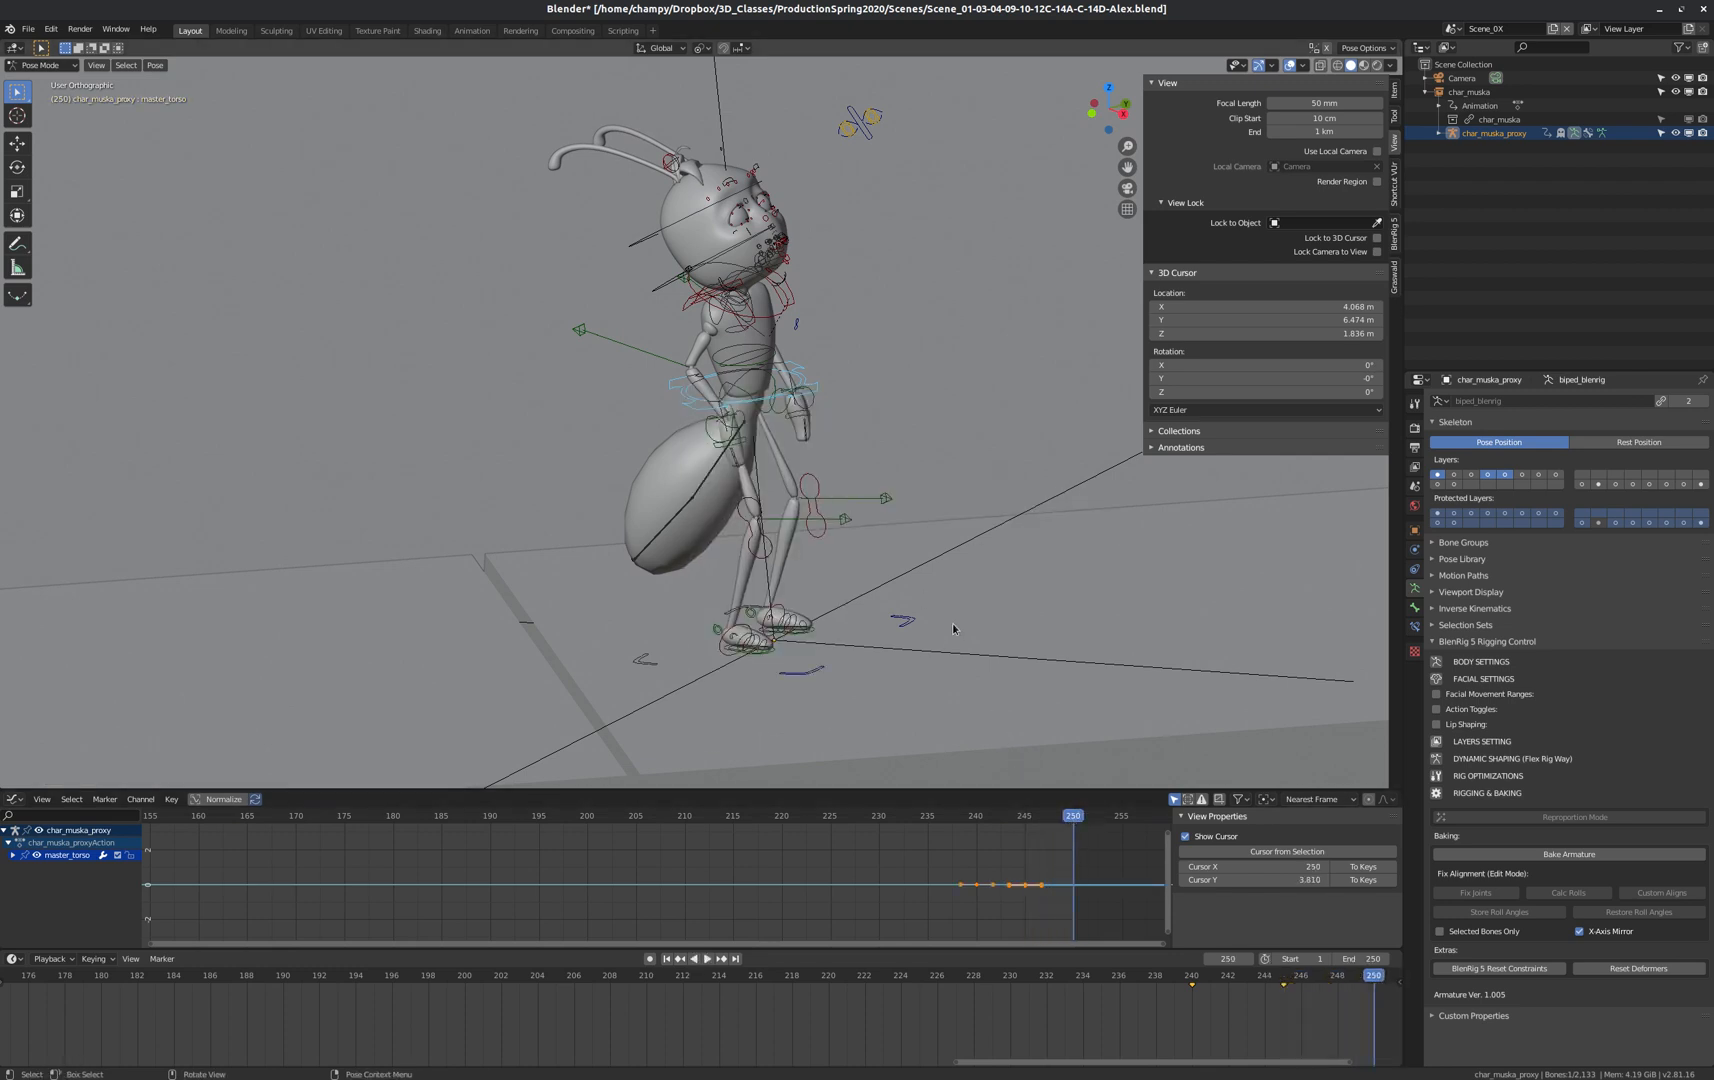
{"action": "key", "text": "alt+g"}
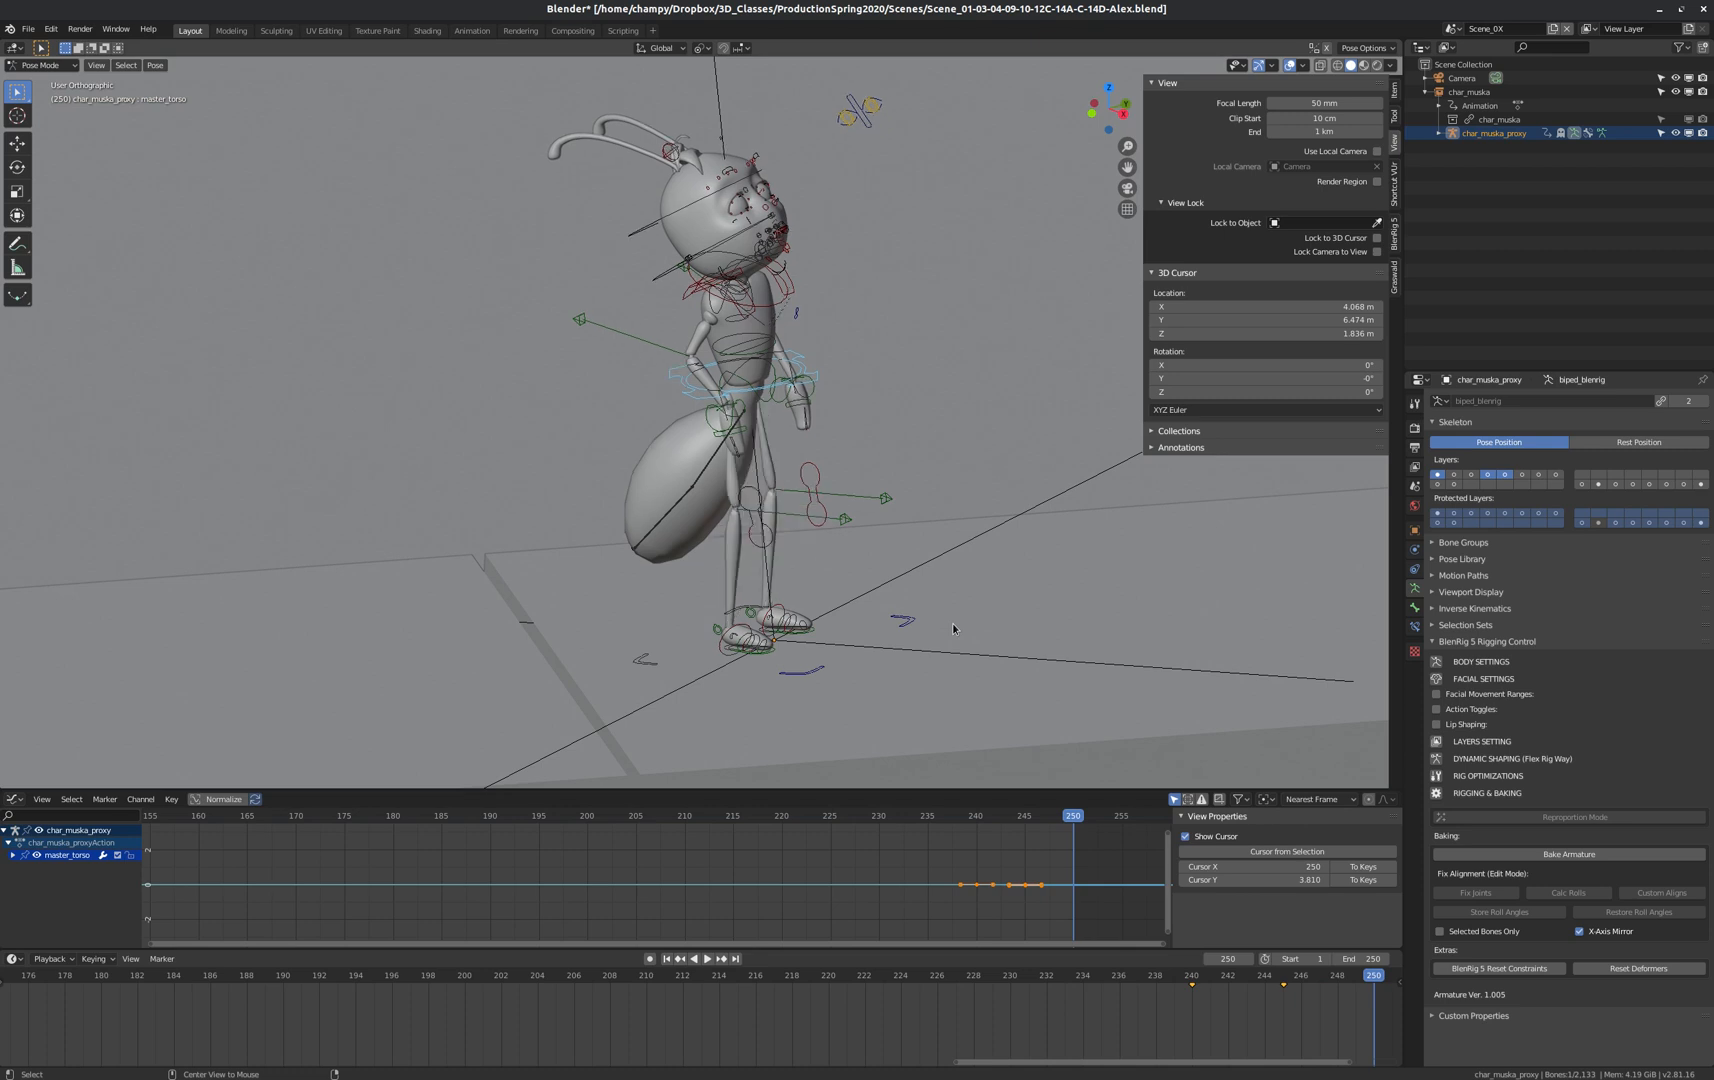
{"action": "key", "text": "i"}
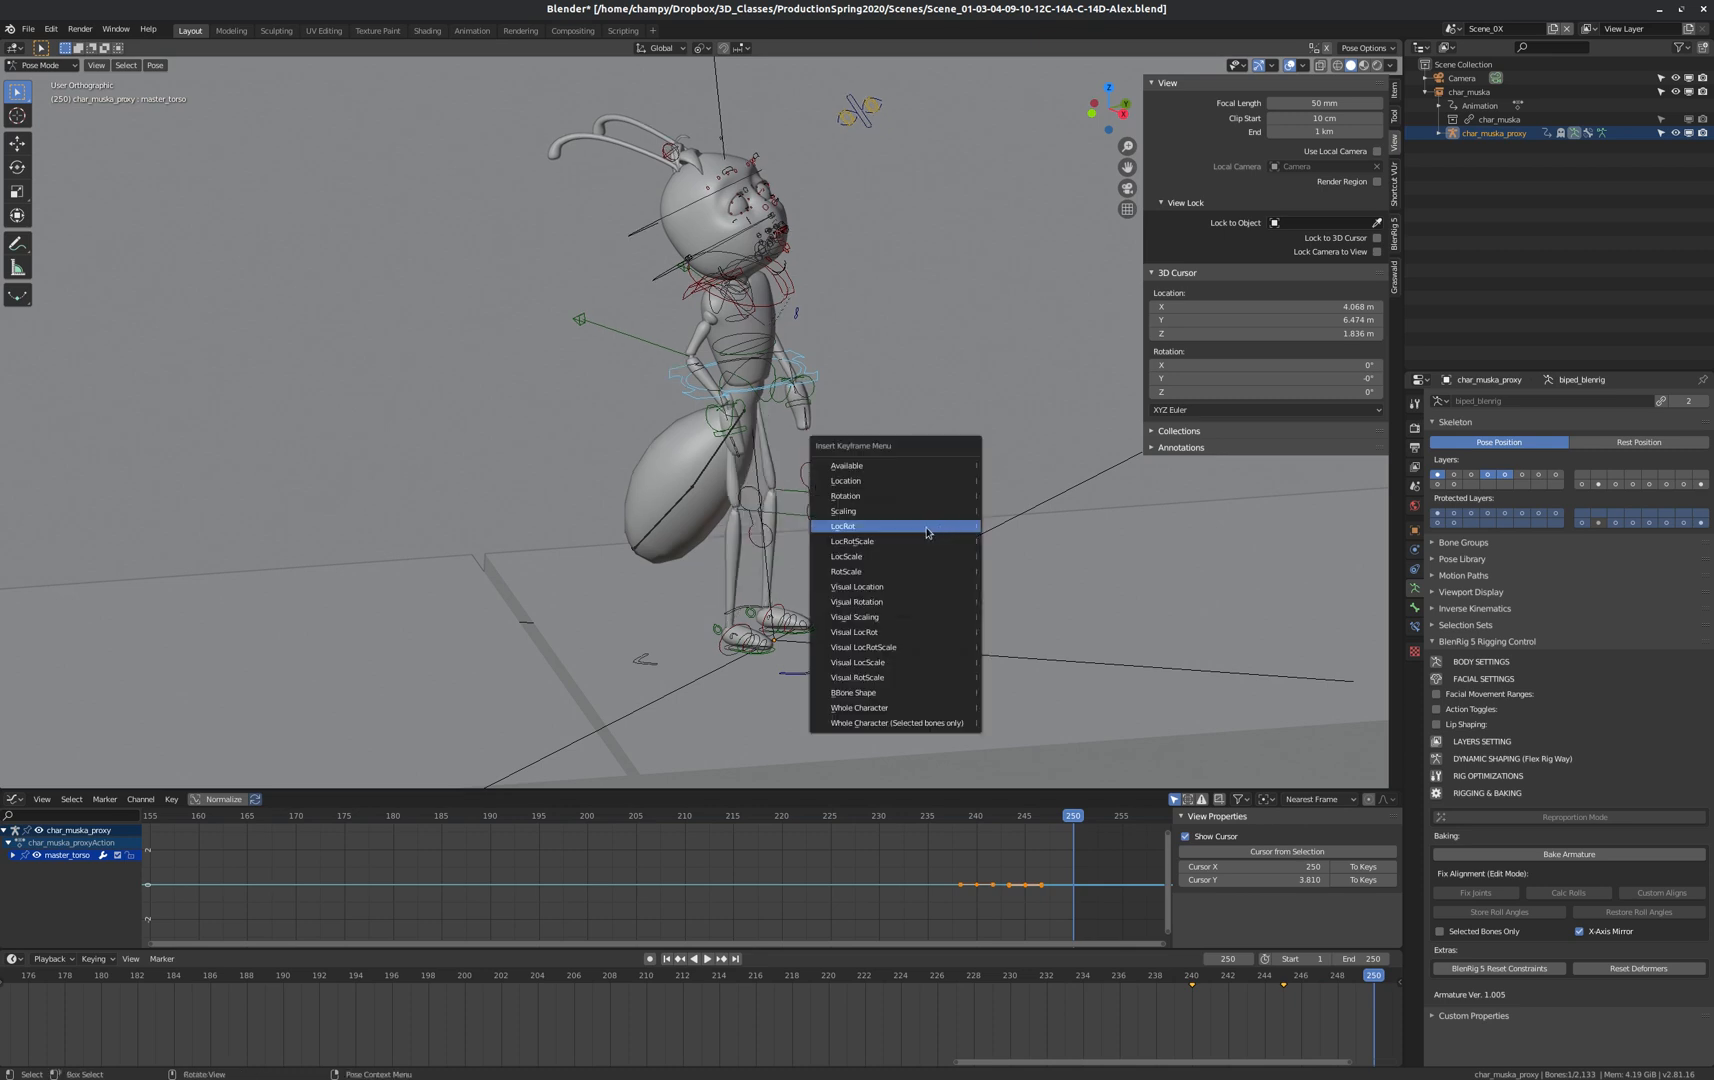
{"action": "left_click", "coordinate": [927, 528]}
{"action": "left_click_drag", "start_coordinate": [813, 818], "coordinate": [984, 829]}
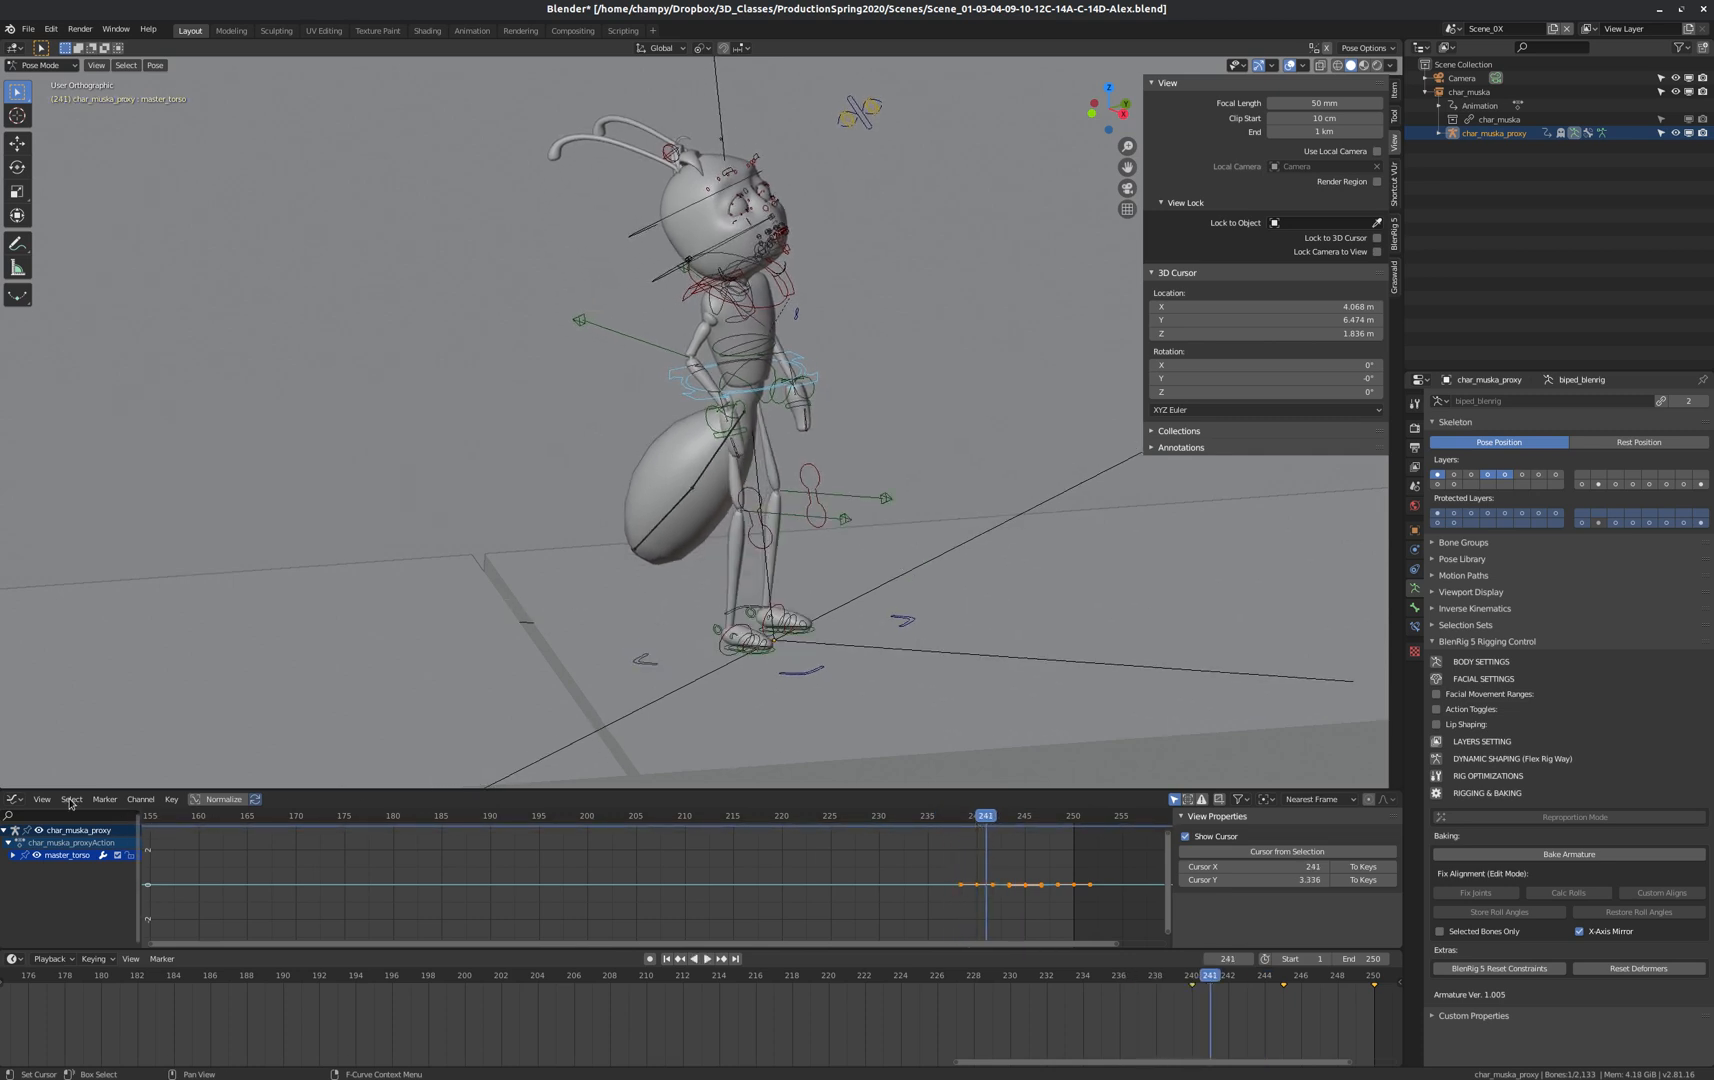
Change the Graph Editor to the Dope Sheet and shift the three master_torso keyframes earlier, to frames 236, 241 and 246.
{"action": "left_click", "coordinate": [14, 799]}
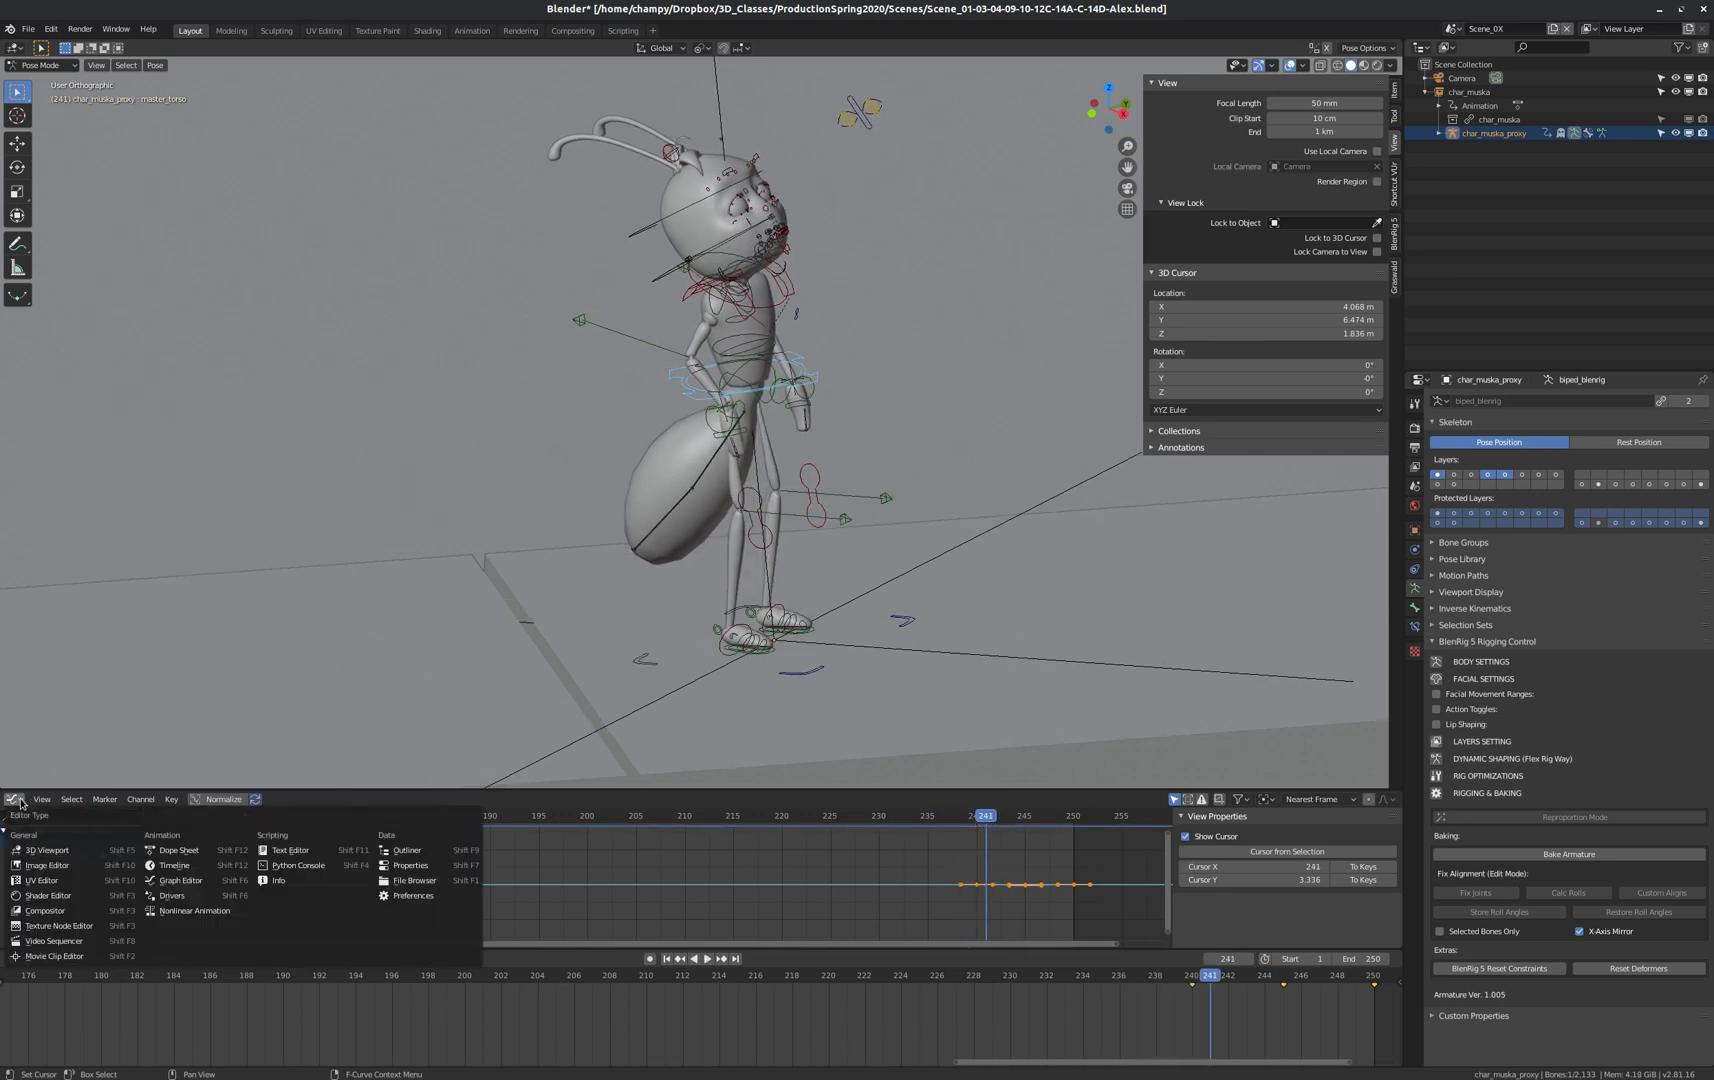
{"action": "left_click", "coordinate": [172, 850]}
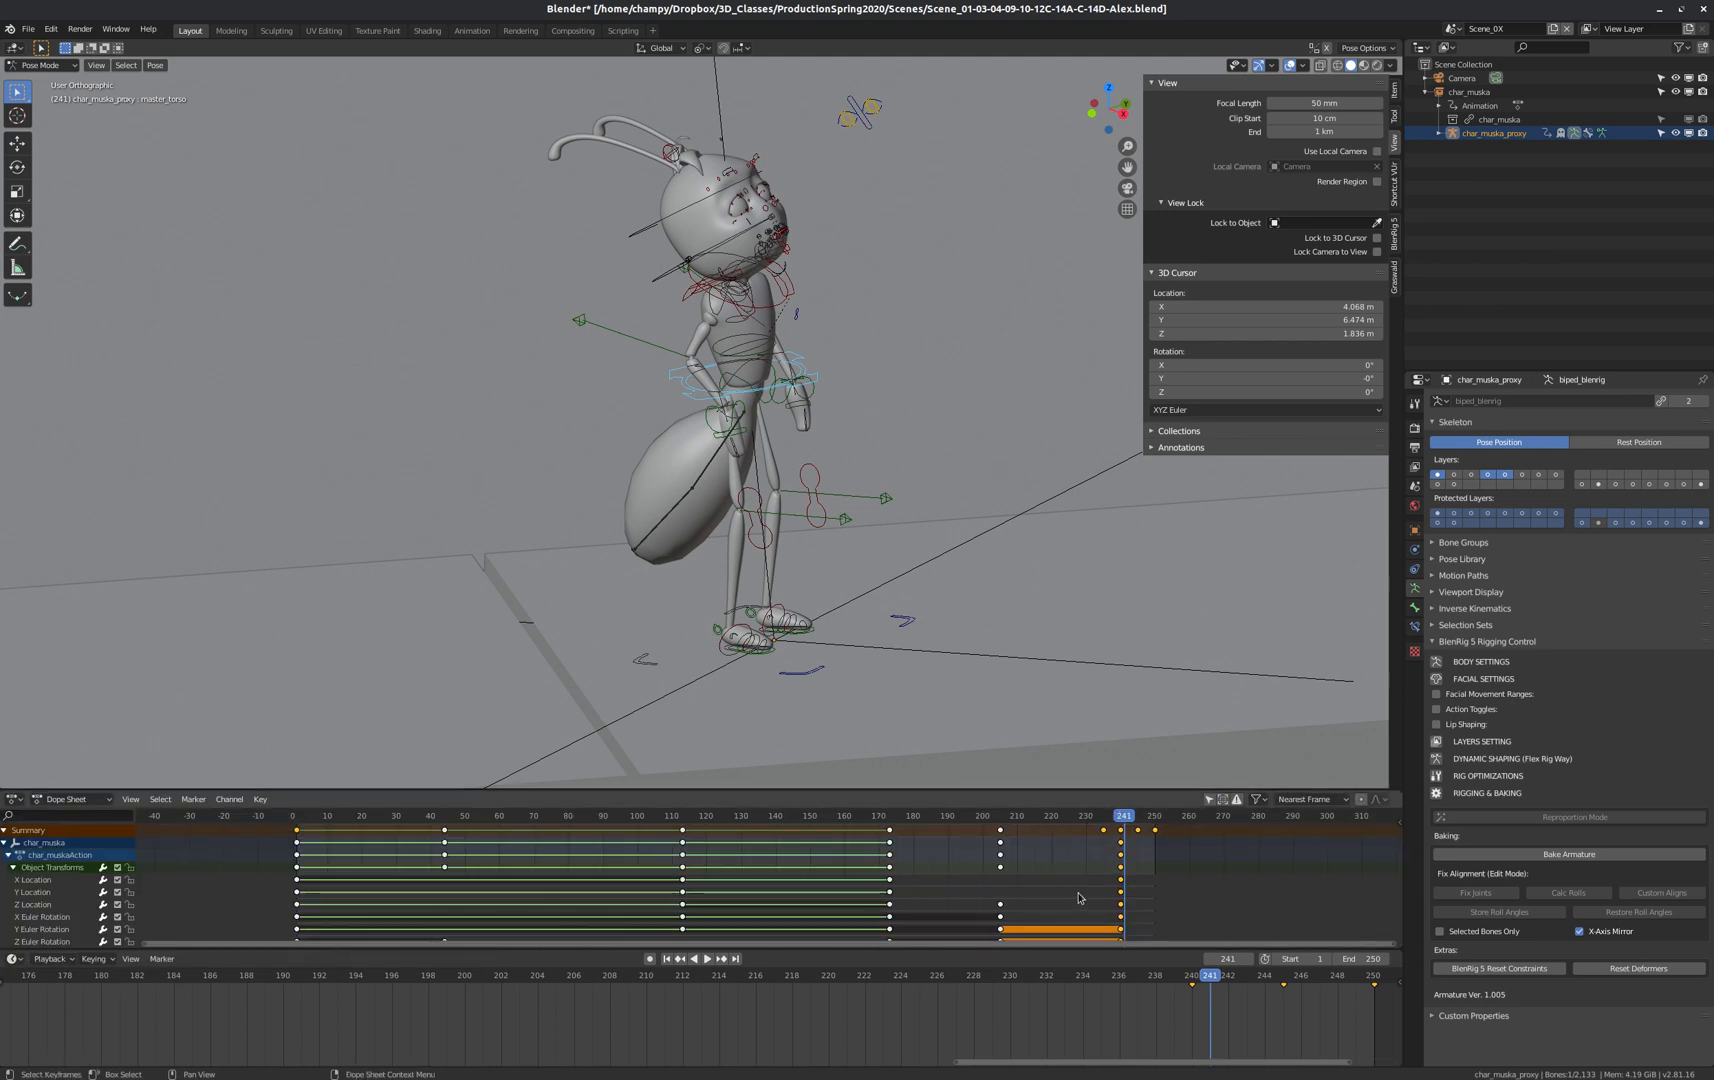
{"action": "scroll", "coordinate": [1116, 1007], "scroll_direction": "up", "scroll_amount": 5}
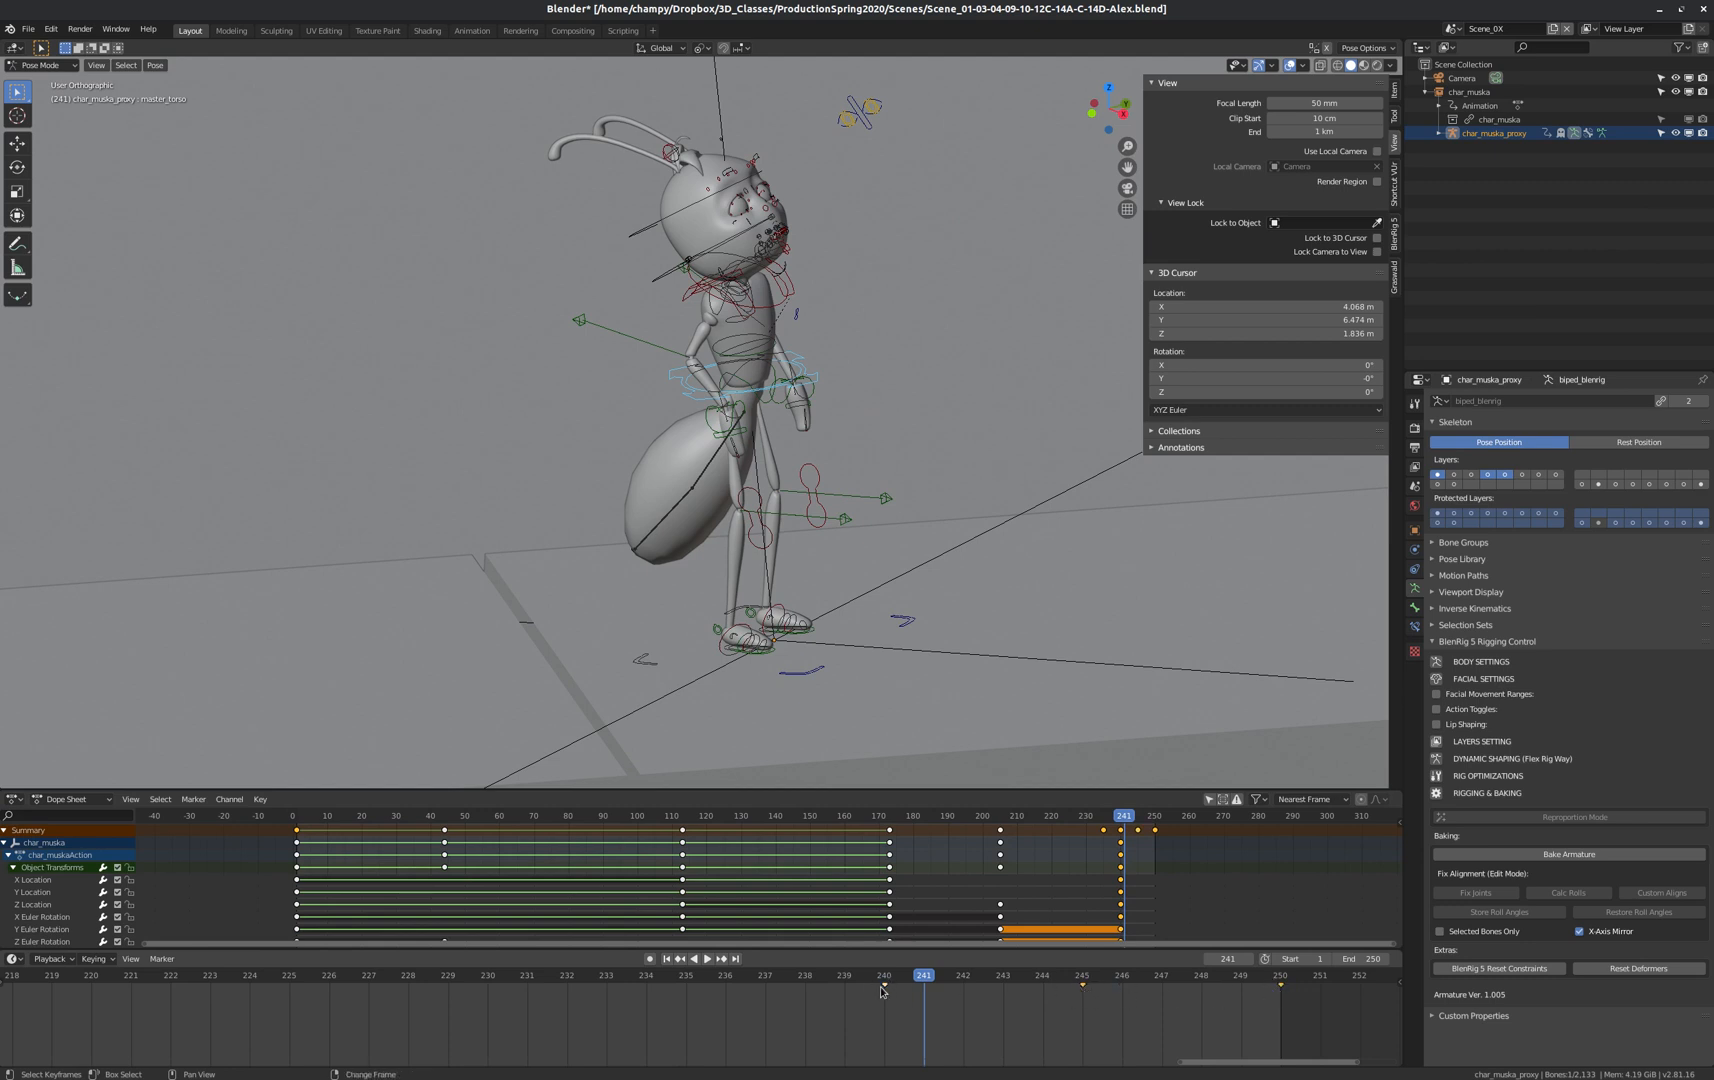
{"action": "key", "text": "g"}
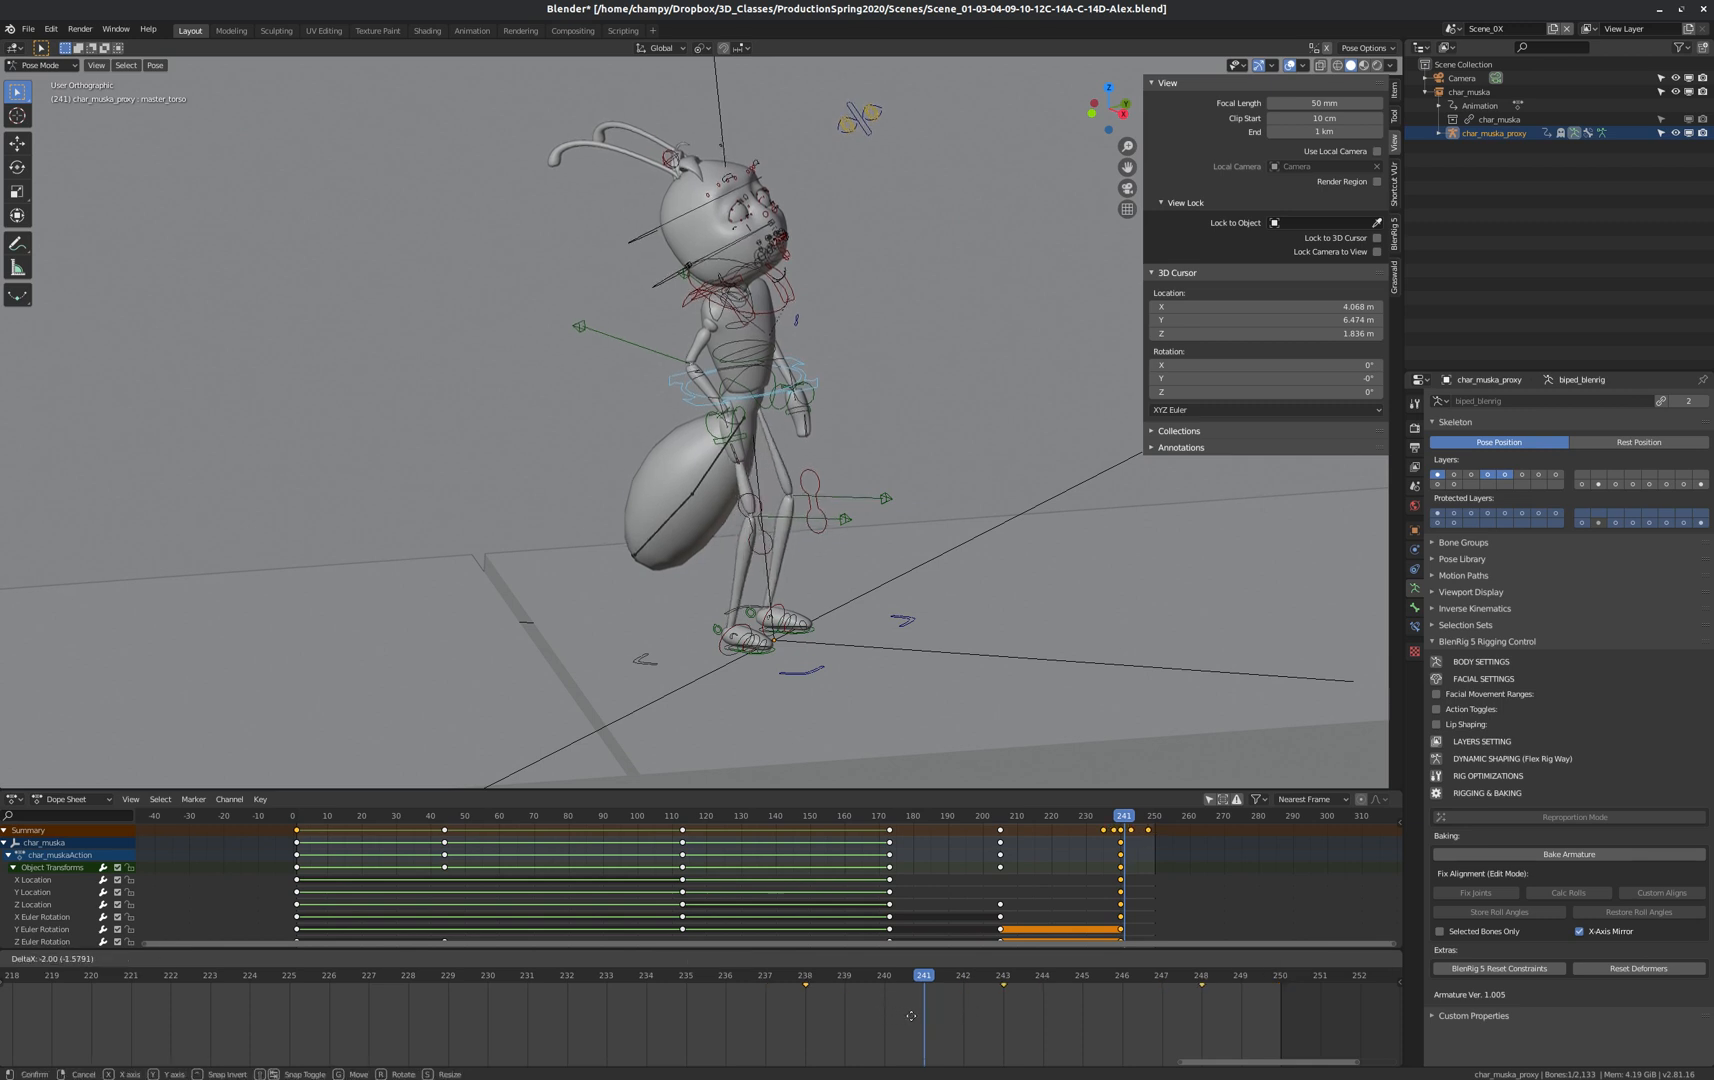
{"action": "left_click", "coordinate": [871, 1014]}
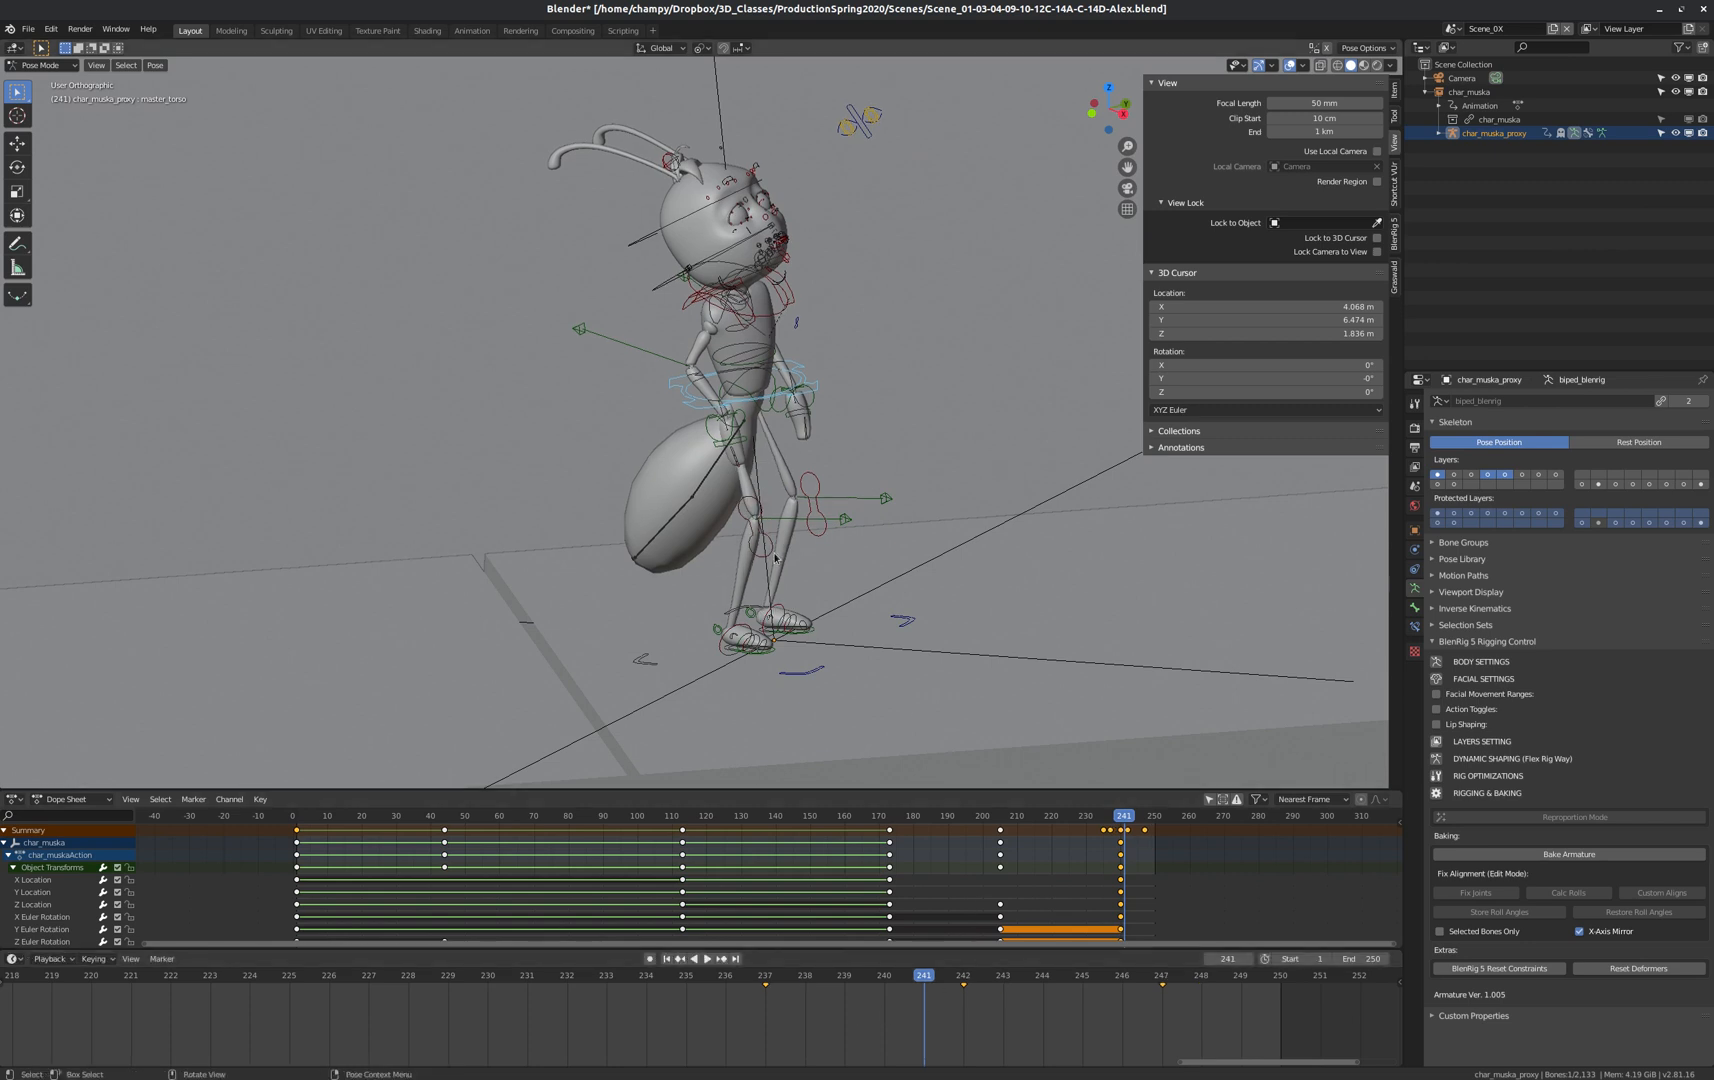
{"action": "key", "text": "ctrl+shift+space"}
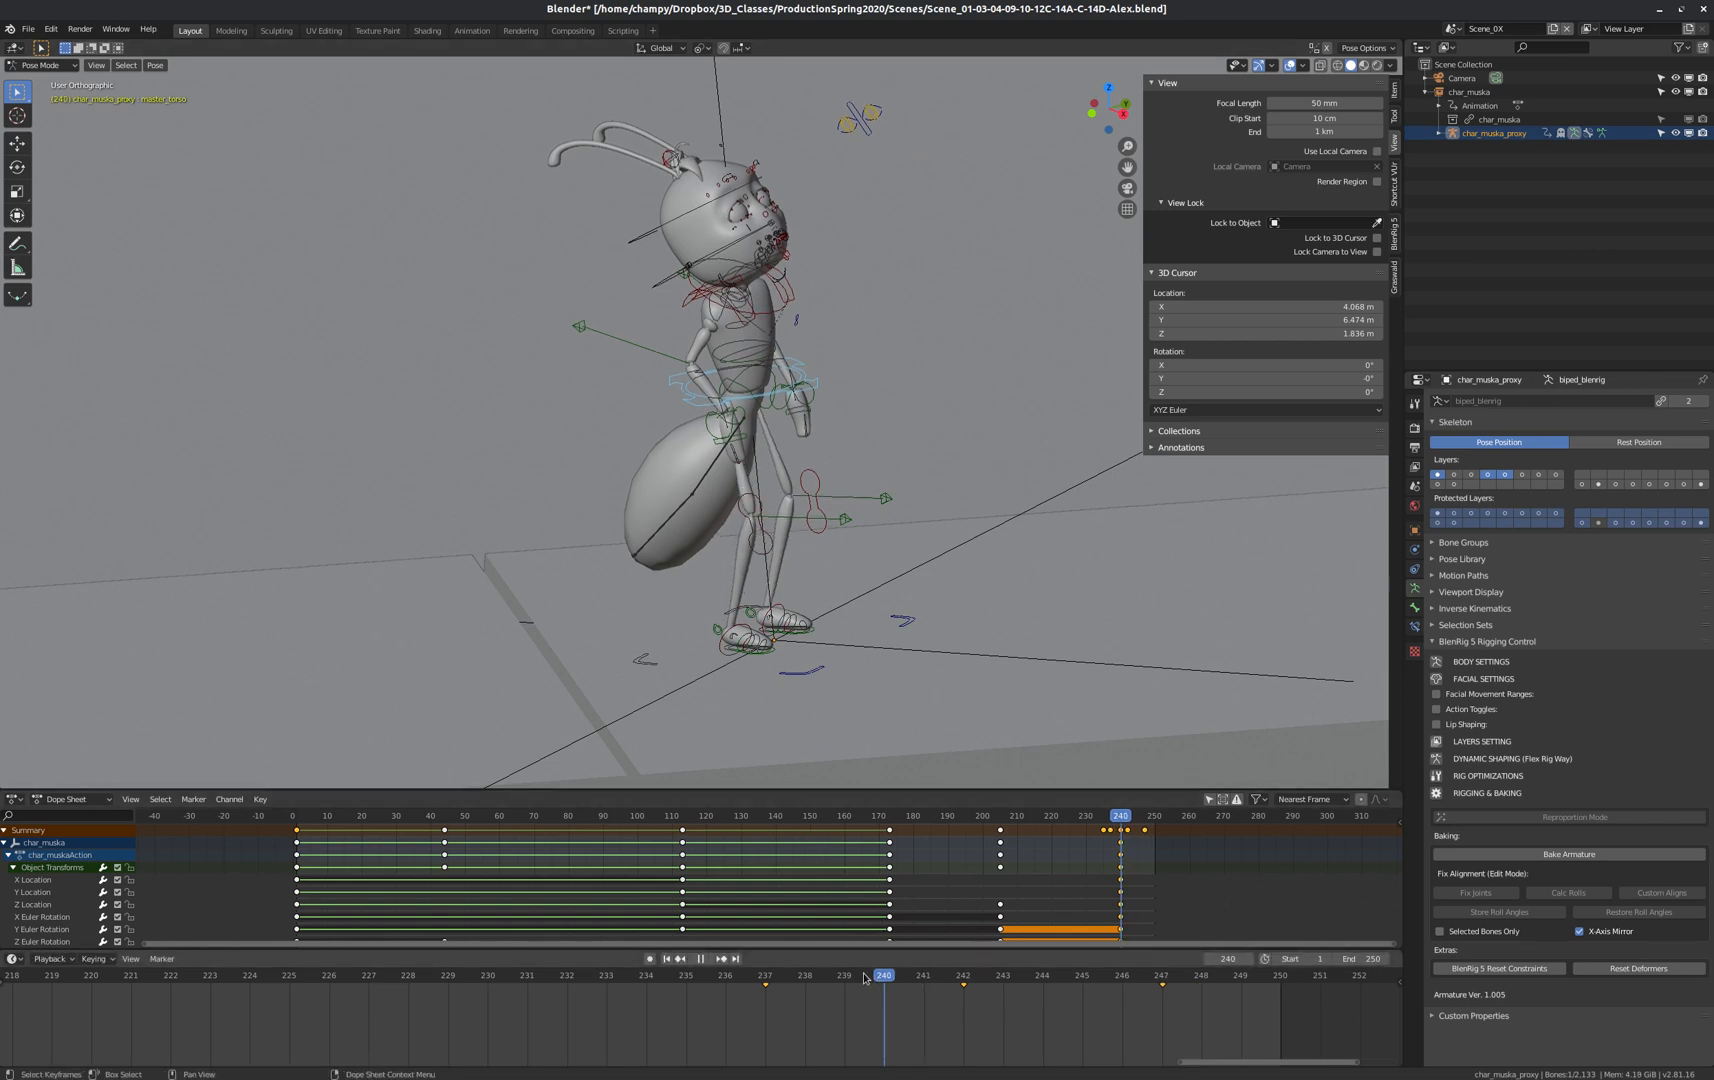
{"action": "left_click_drag", "start_coordinate": [577, 967], "coordinate": [884, 999]}
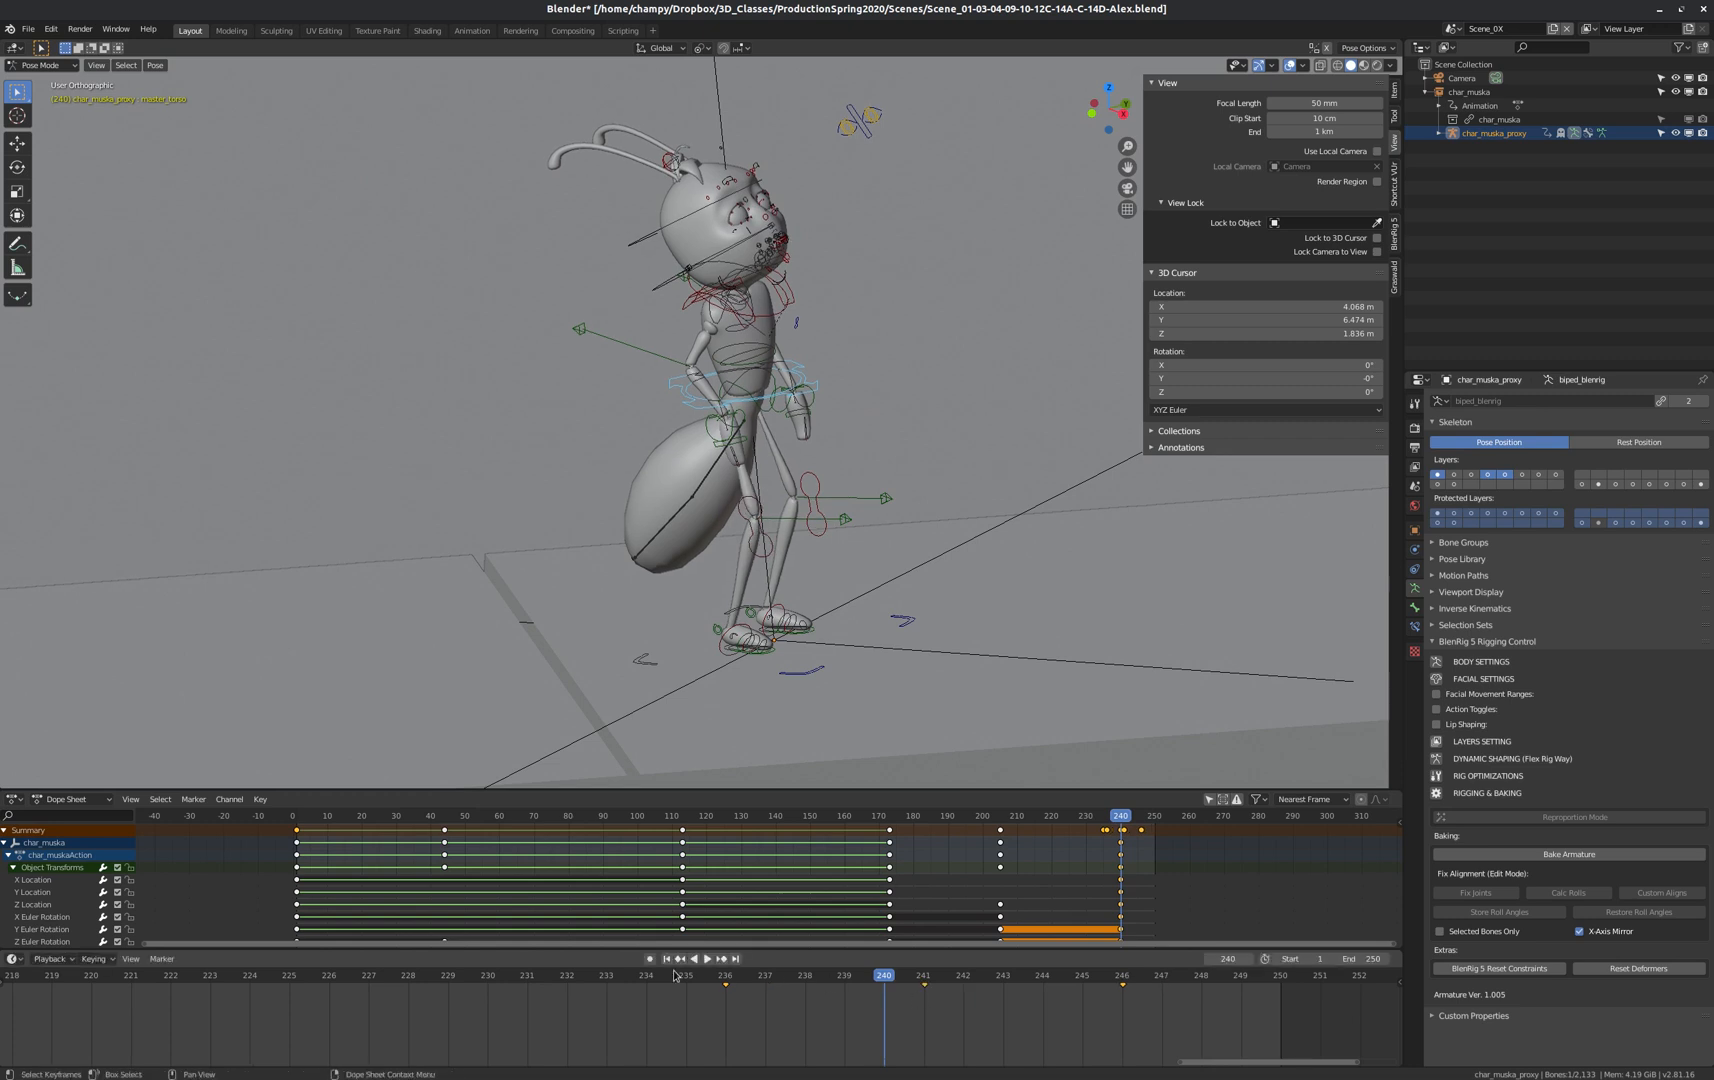
Scrub back to frames 227 and 219 and examine the ant's body and head pose as it descends towards the ledge.
{"action": "left_click_drag", "start_coordinate": [624, 980], "coordinate": [369, 977]}
{"action": "scroll", "coordinate": [949, 625], "scroll_direction": "down", "scroll_amount": 5}
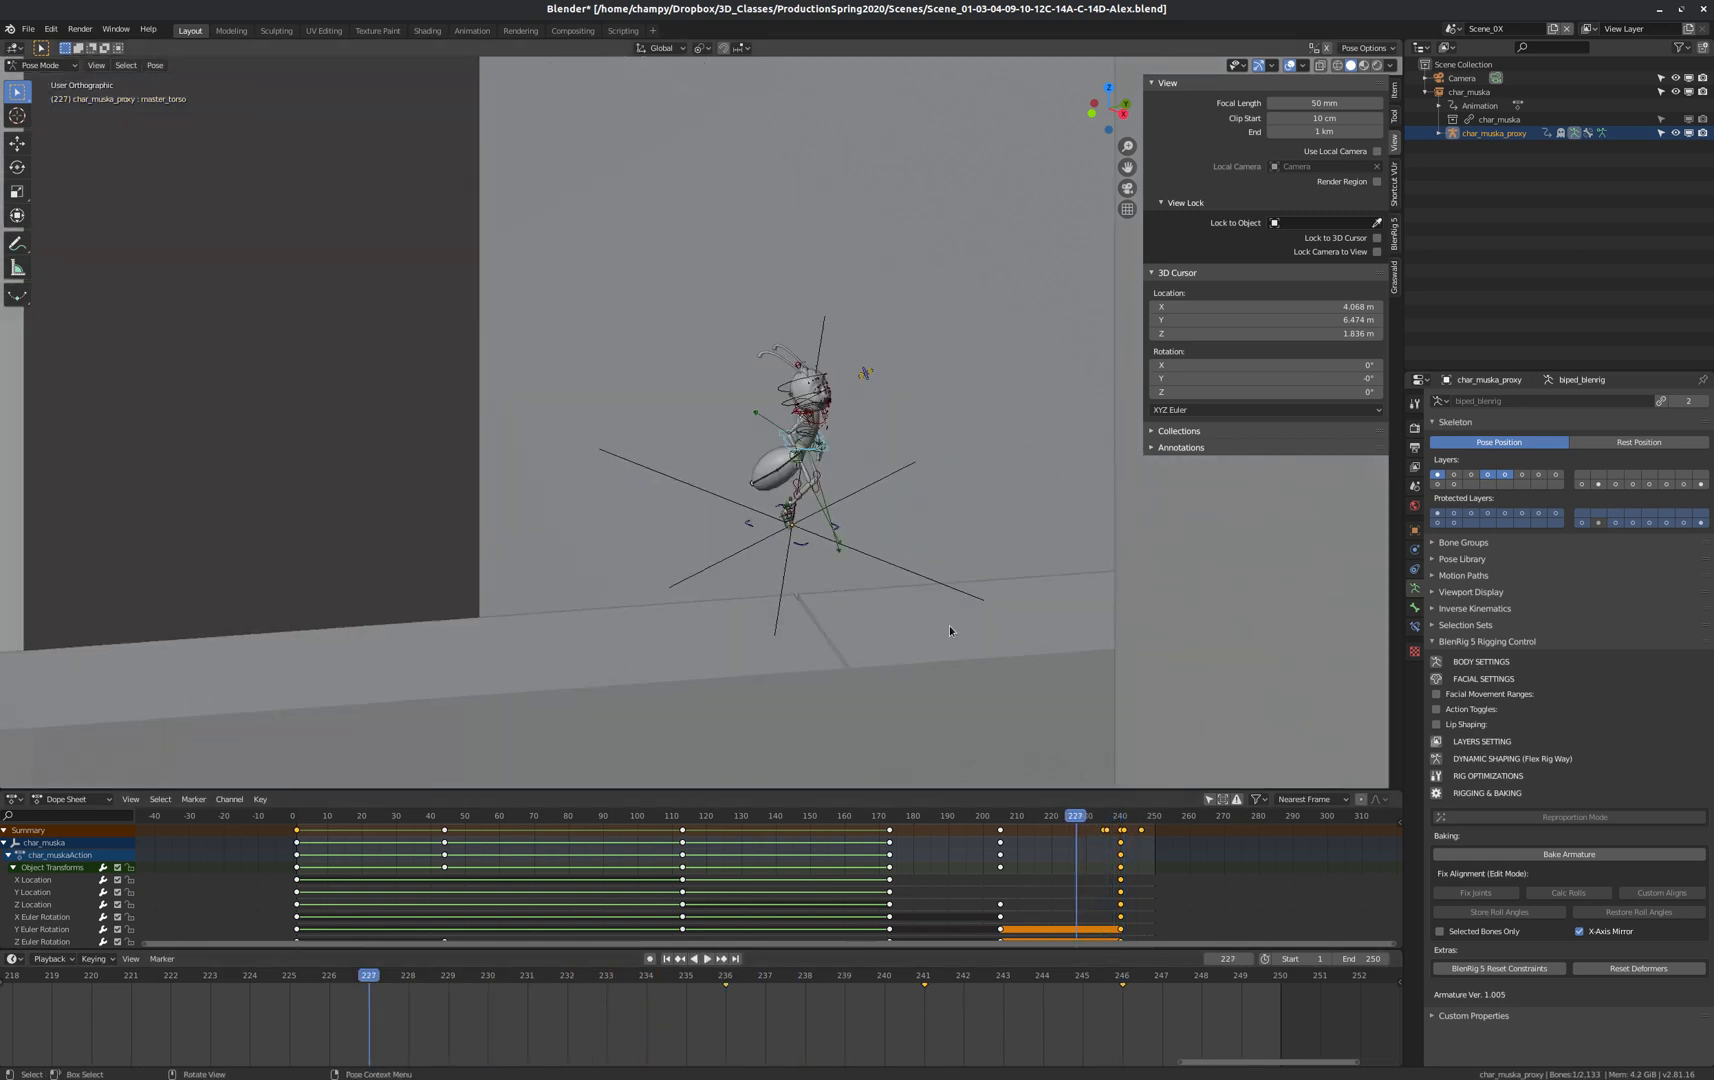
{"action": "scroll", "coordinate": [795, 360], "scroll_direction": "up", "scroll_amount": 7}
{"action": "scroll", "coordinate": [860, 395], "scroll_direction": "down", "scroll_amount": 4}
{"action": "scroll", "coordinate": [850, 500], "scroll_direction": "up", "scroll_amount": 4}
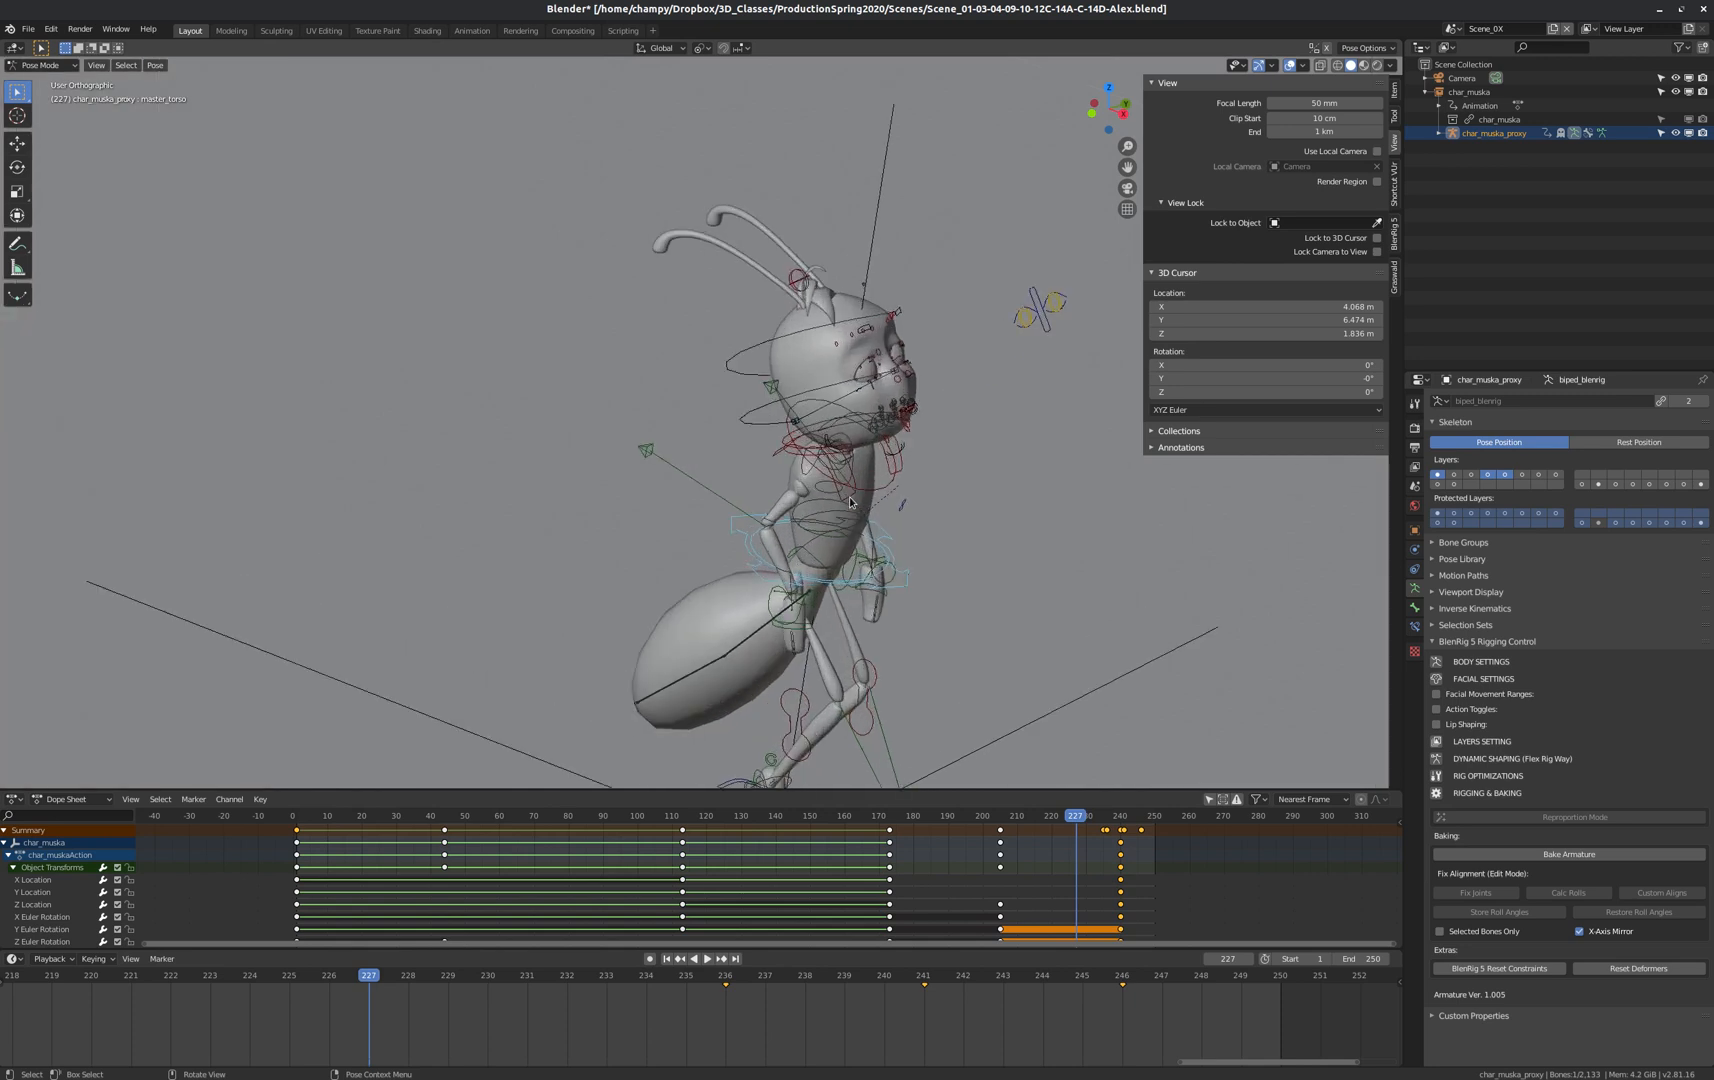
{"action": "scroll", "coordinate": [935, 572], "scroll_direction": "down", "scroll_amount": 4}
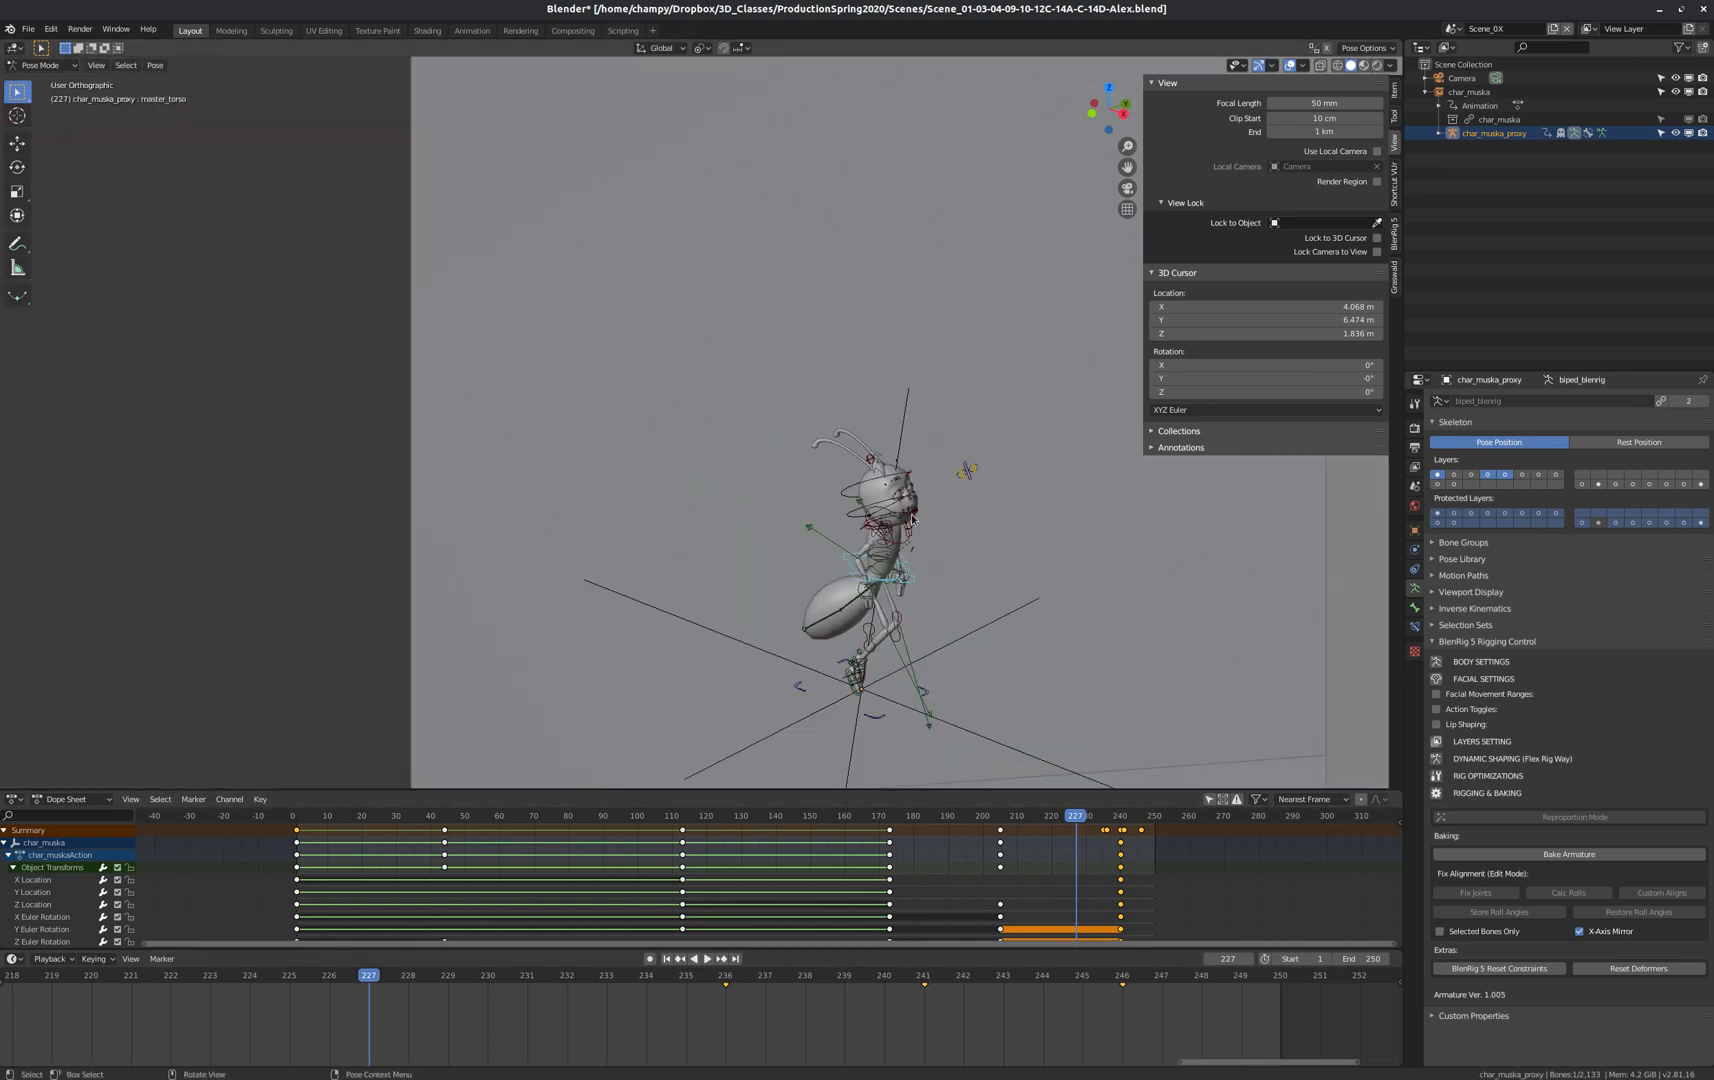
{"action": "scroll", "coordinate": [956, 623], "scroll_direction": "down", "scroll_amount": 3}
{"action": "scroll", "coordinate": [880, 680], "scroll_direction": "up", "scroll_amount": 4}
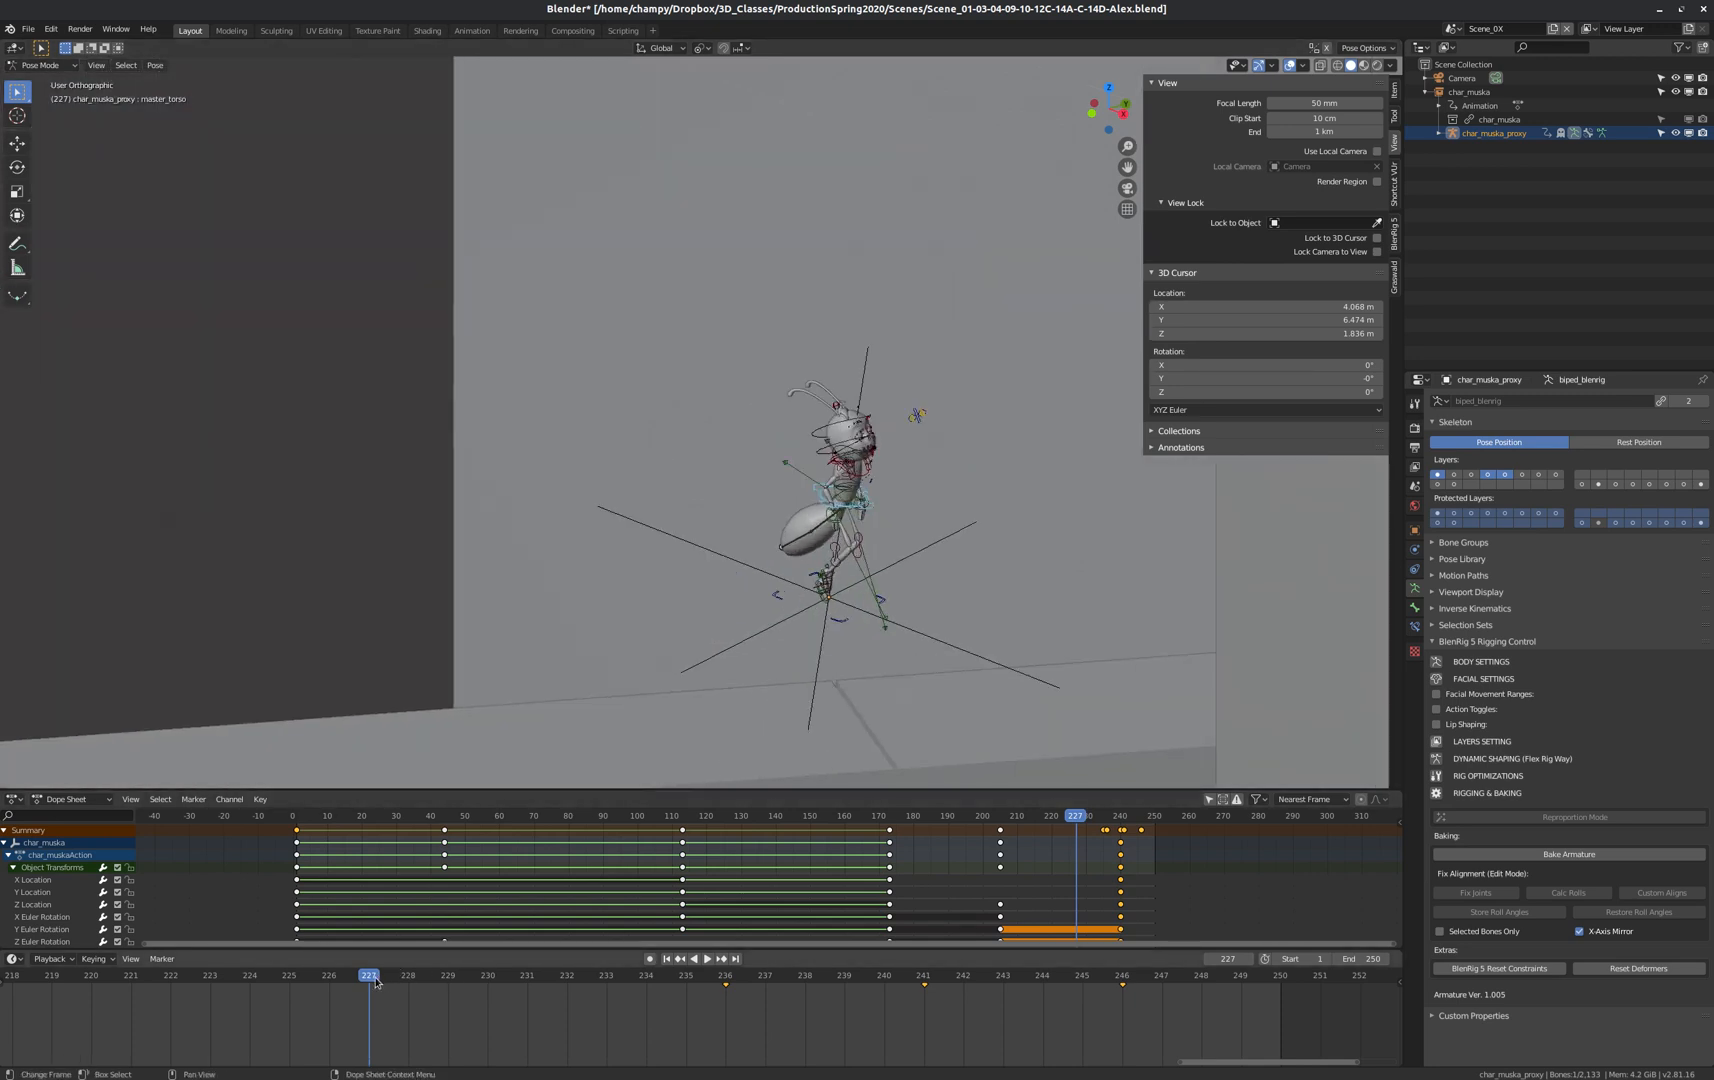
{"action": "left_click_drag", "start_coordinate": [375, 982], "coordinate": [24, 940]}
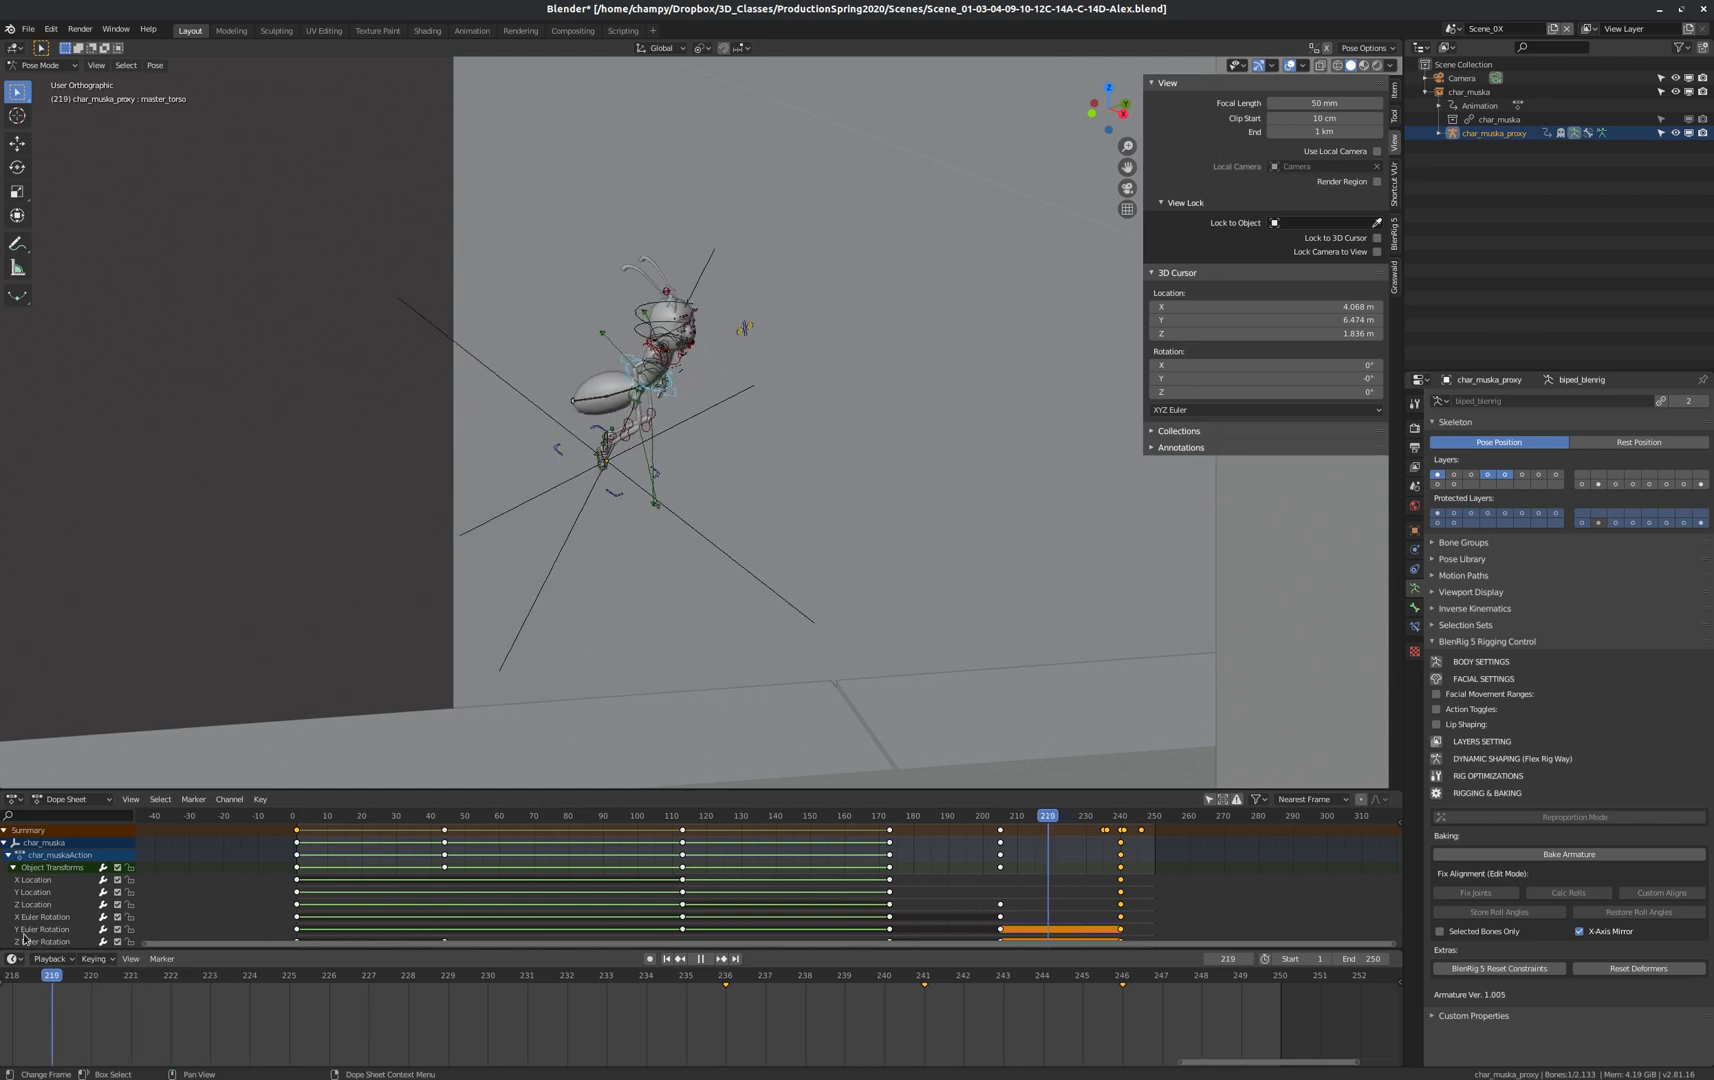
{"action": "scroll", "coordinate": [678, 656], "scroll_direction": "down", "scroll_amount": 5}
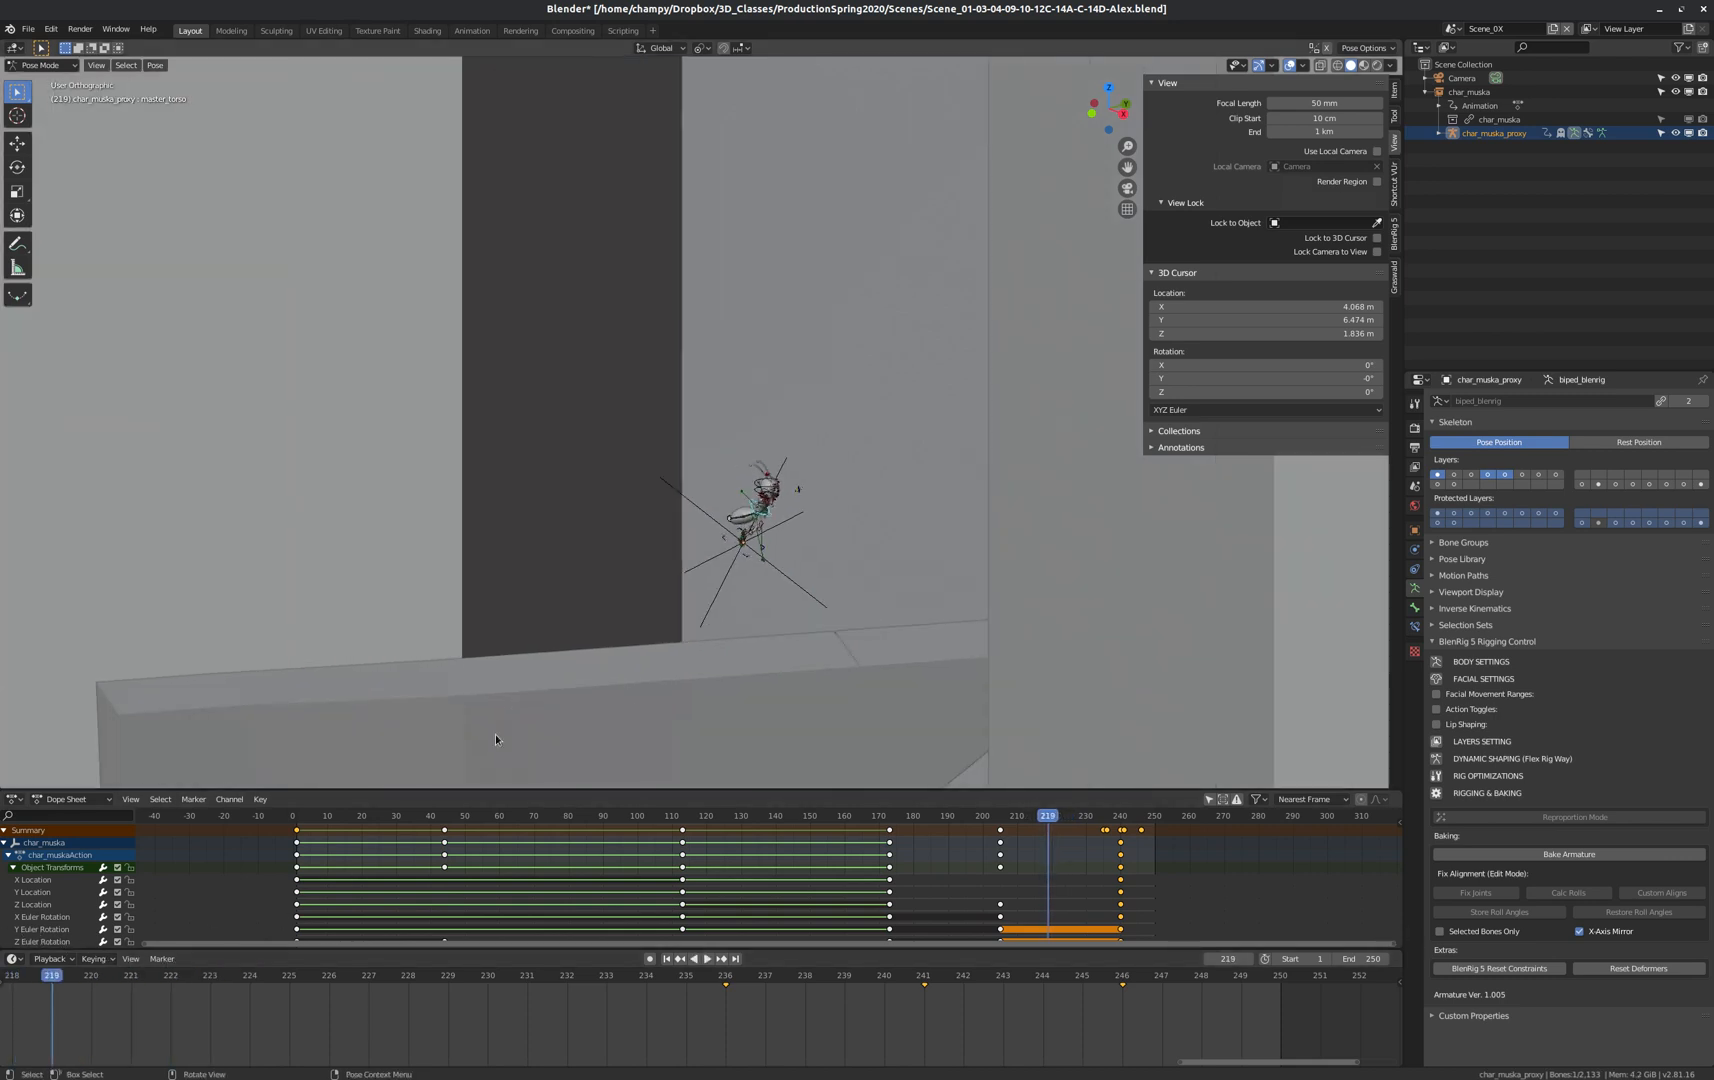
{"action": "scroll", "coordinate": [591, 1039], "scroll_direction": "down", "scroll_amount": 6}
{"action": "scroll", "coordinate": [160, 990], "scroll_direction": "up", "scroll_amount": 3}
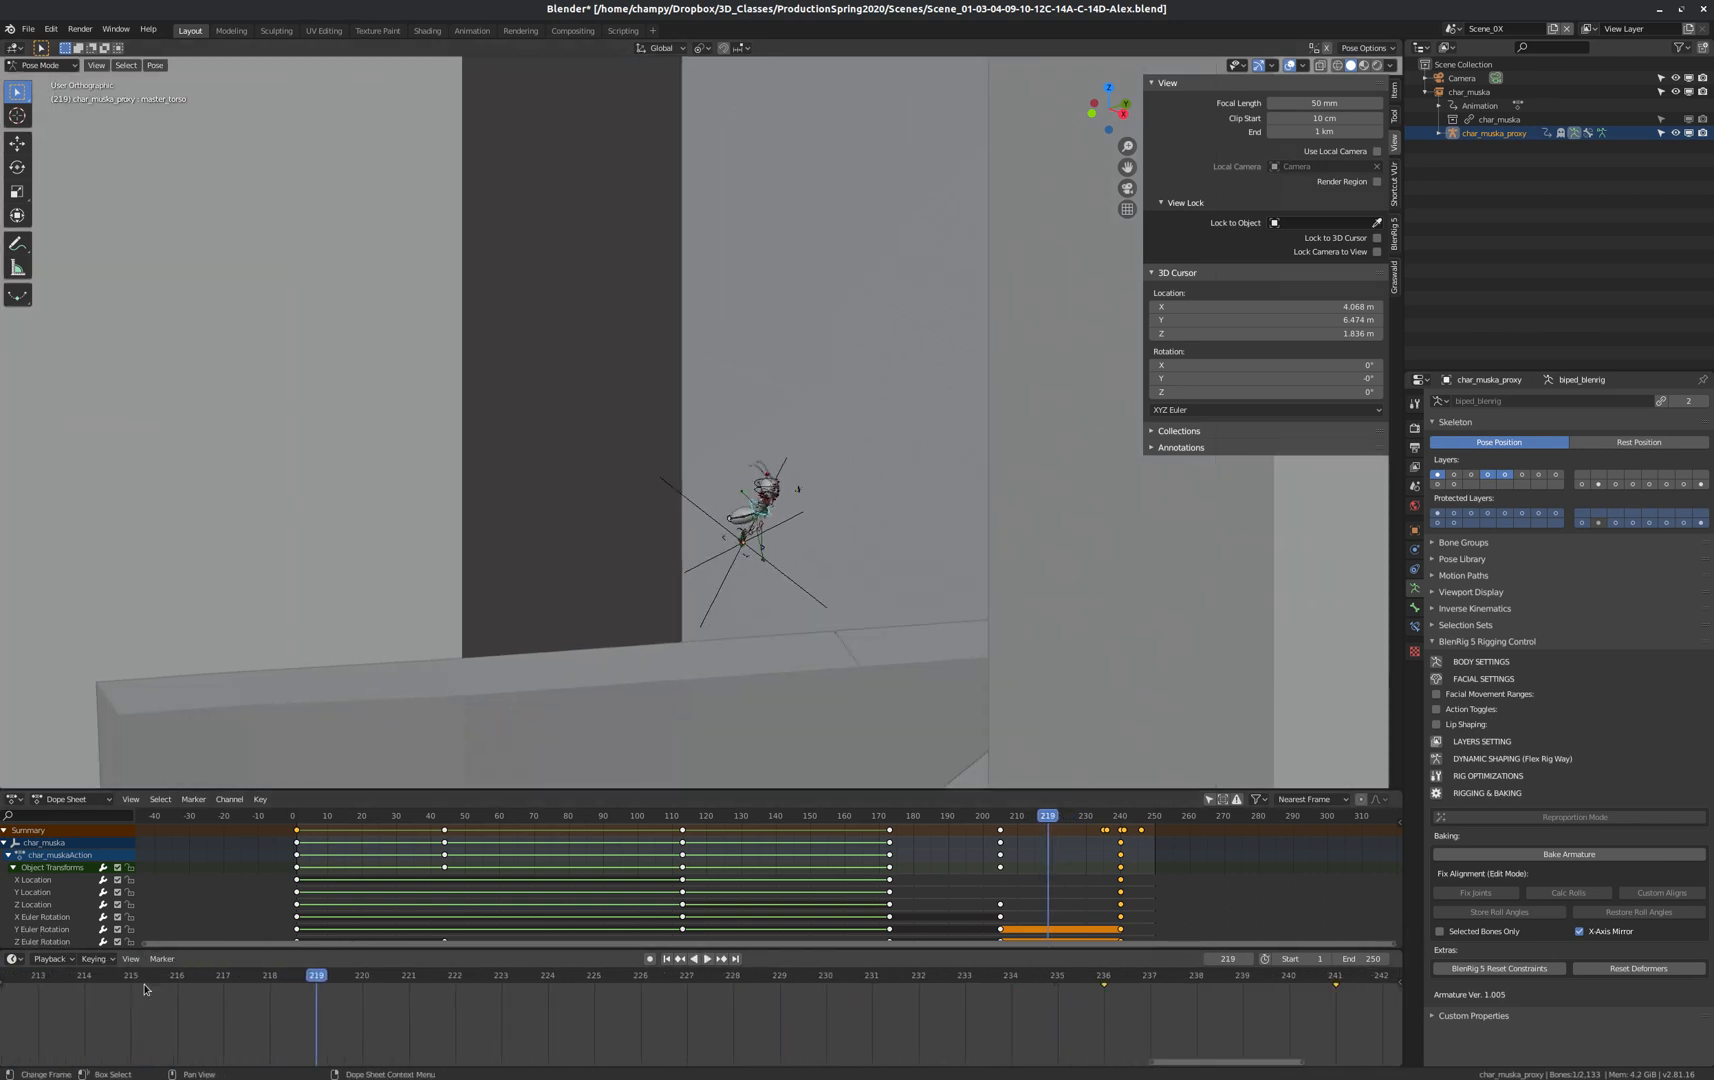
Set the current frame to 215, select the head control head_fk and insert a Rotation keyframe.
{"action": "left_click", "coordinate": [127, 982]}
{"action": "scroll", "coordinate": [722, 522], "scroll_direction": "up", "scroll_amount": 10}
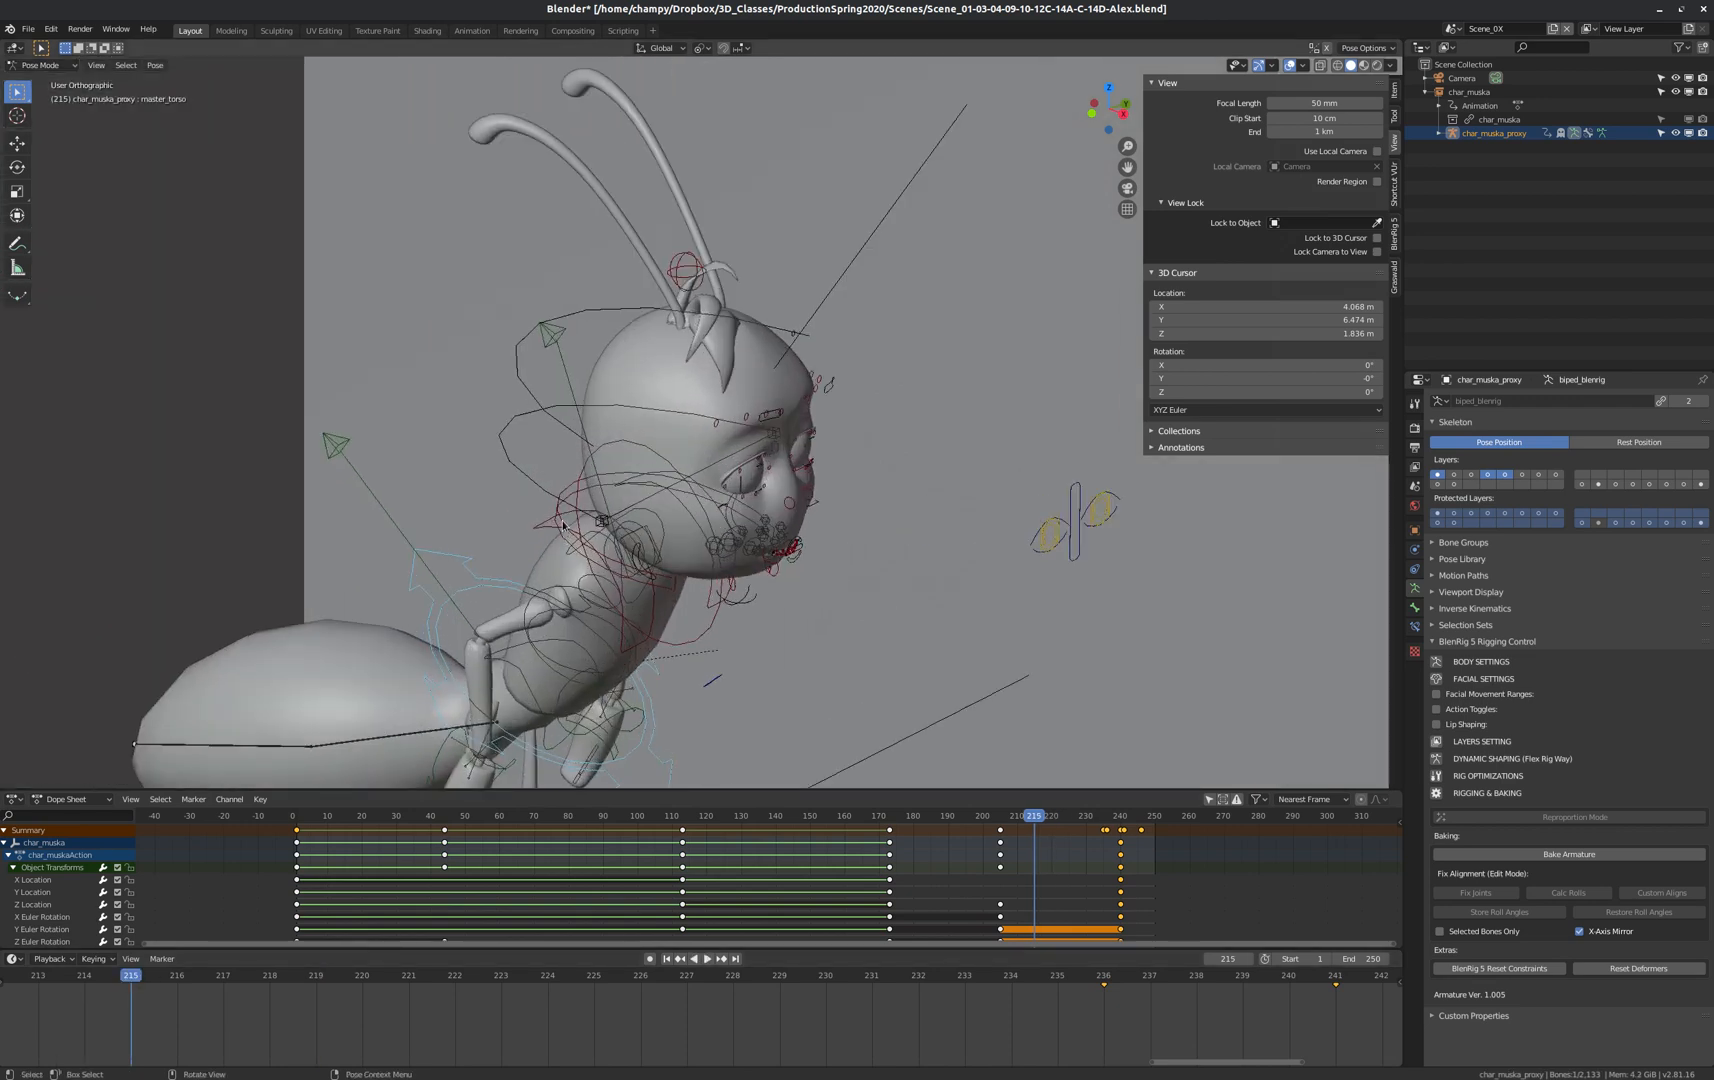
{"action": "left_click", "coordinate": [563, 523]}
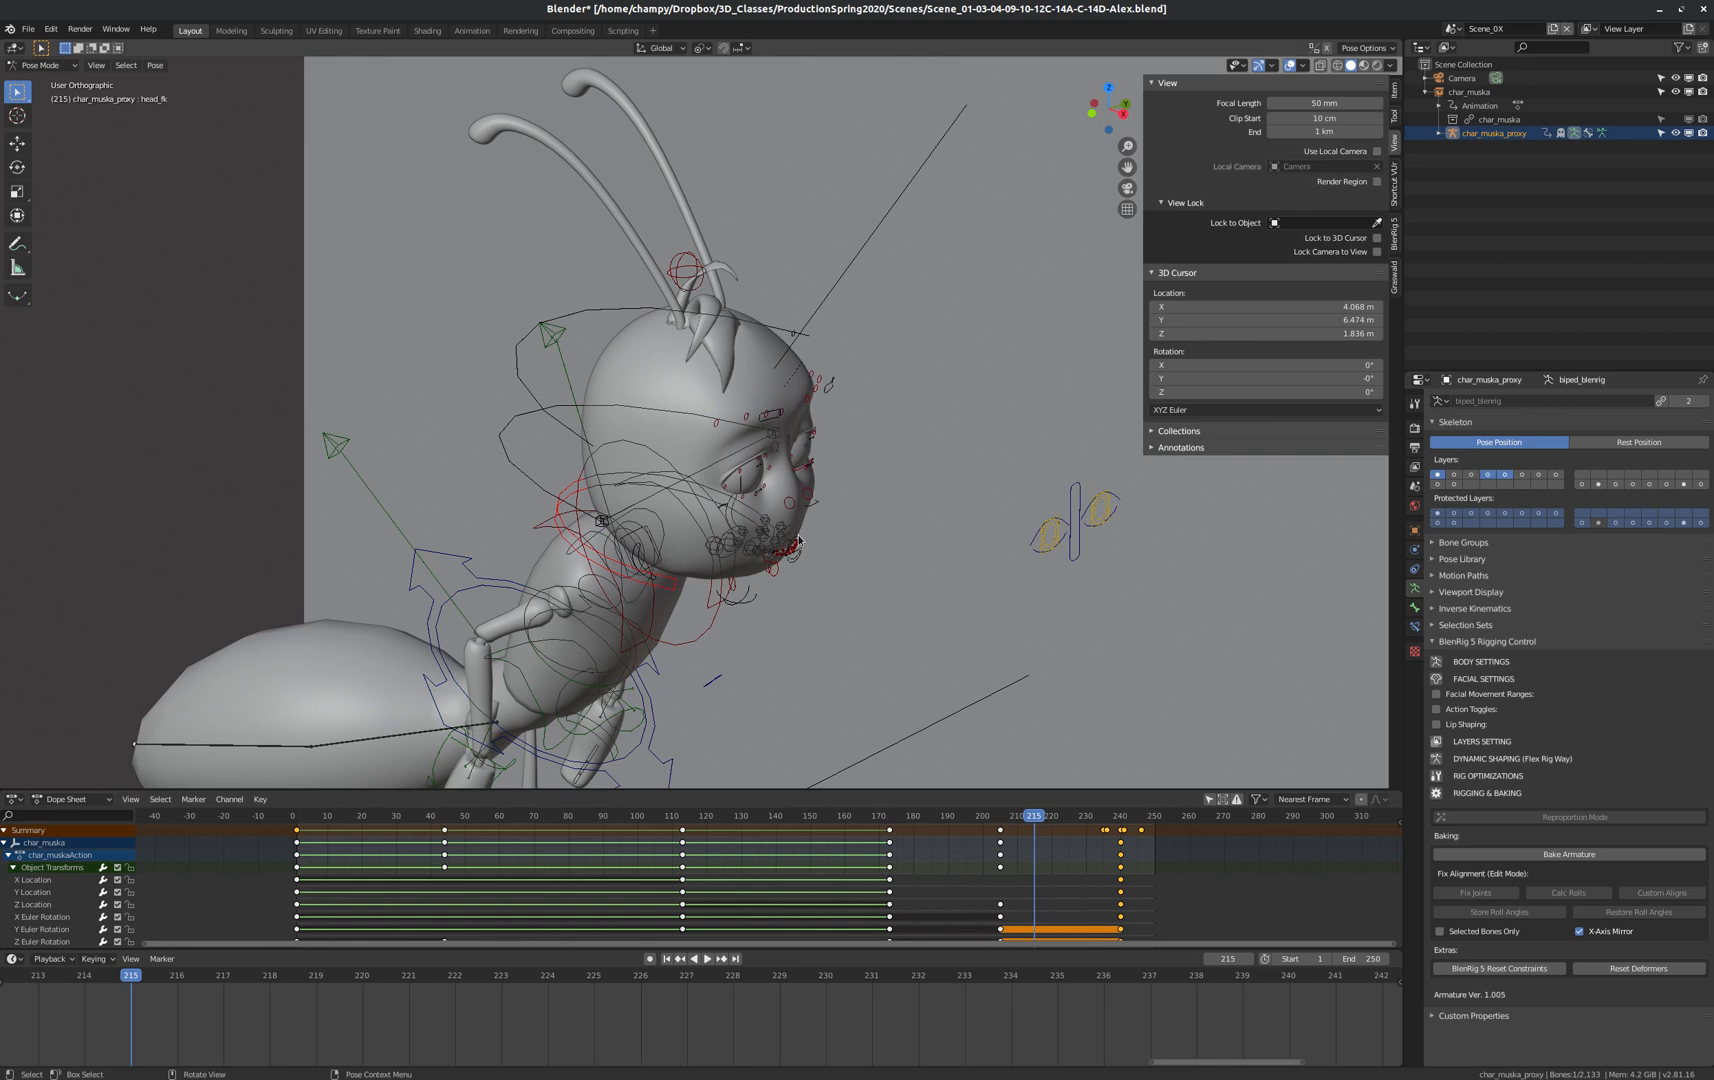
{"action": "key", "text": "i"}
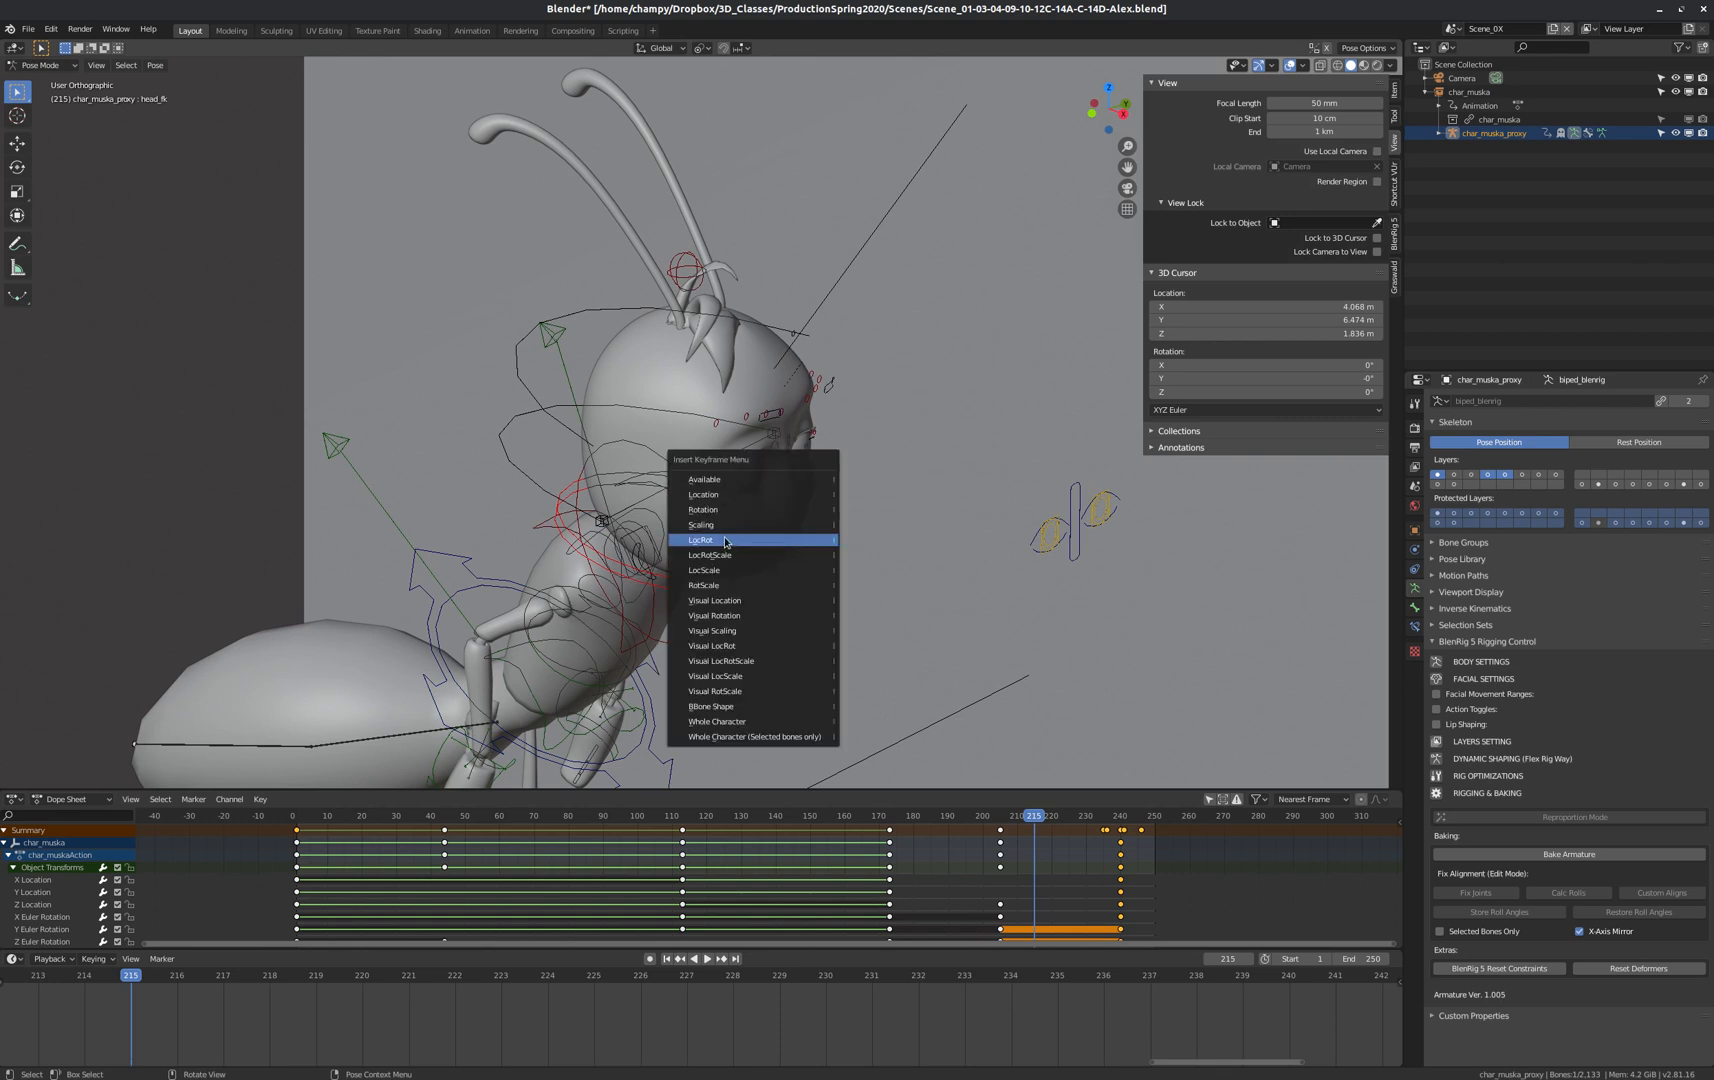
{"action": "left_click", "coordinate": [730, 511]}
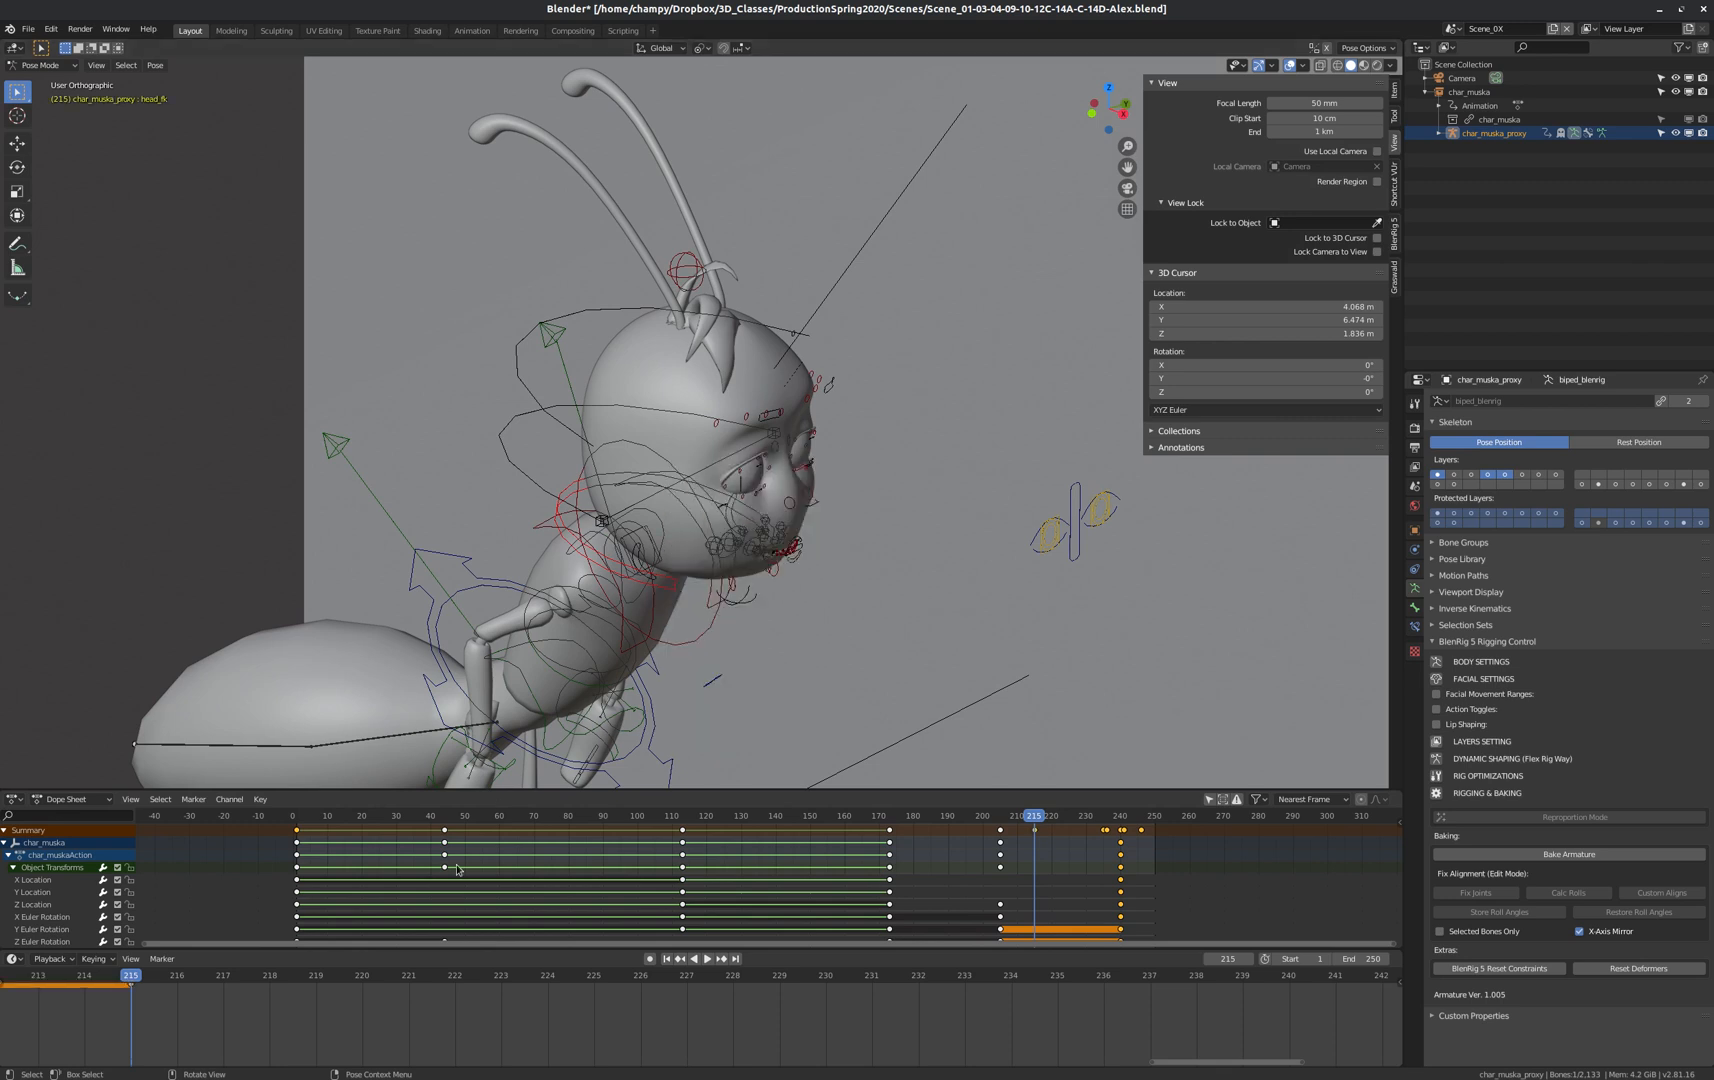
At frame 235, tilt the head control head_fk downward by rotating it about its local X axis.
{"action": "key", "text": "space"}
{"action": "key", "text": "space"}
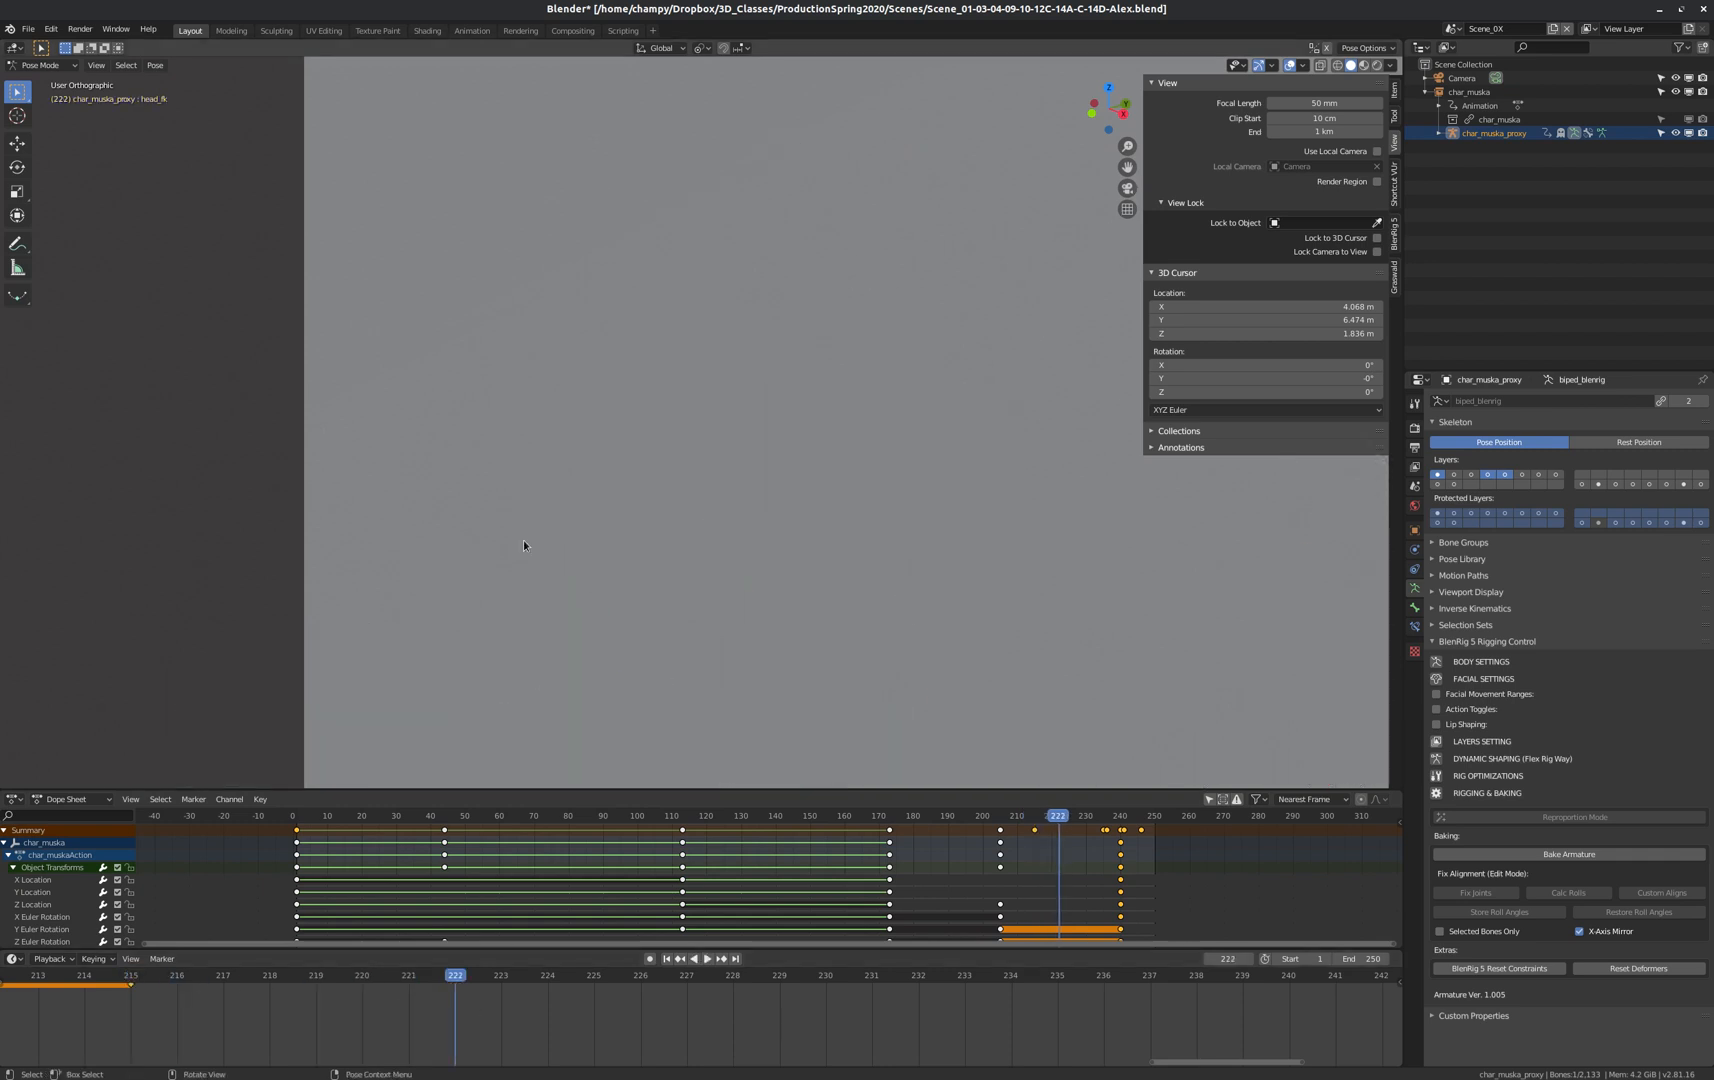
{"action": "scroll", "coordinate": [500, 470], "scroll_direction": "down", "scroll_amount": 12}
{"action": "scroll", "coordinate": [630, 505], "scroll_direction": "up", "scroll_amount": 7}
{"action": "middle_click_drag", "start_coordinate": [593, 536], "coordinate": [638, 766], "text": "shift"}
{"action": "key", "text": "space"}
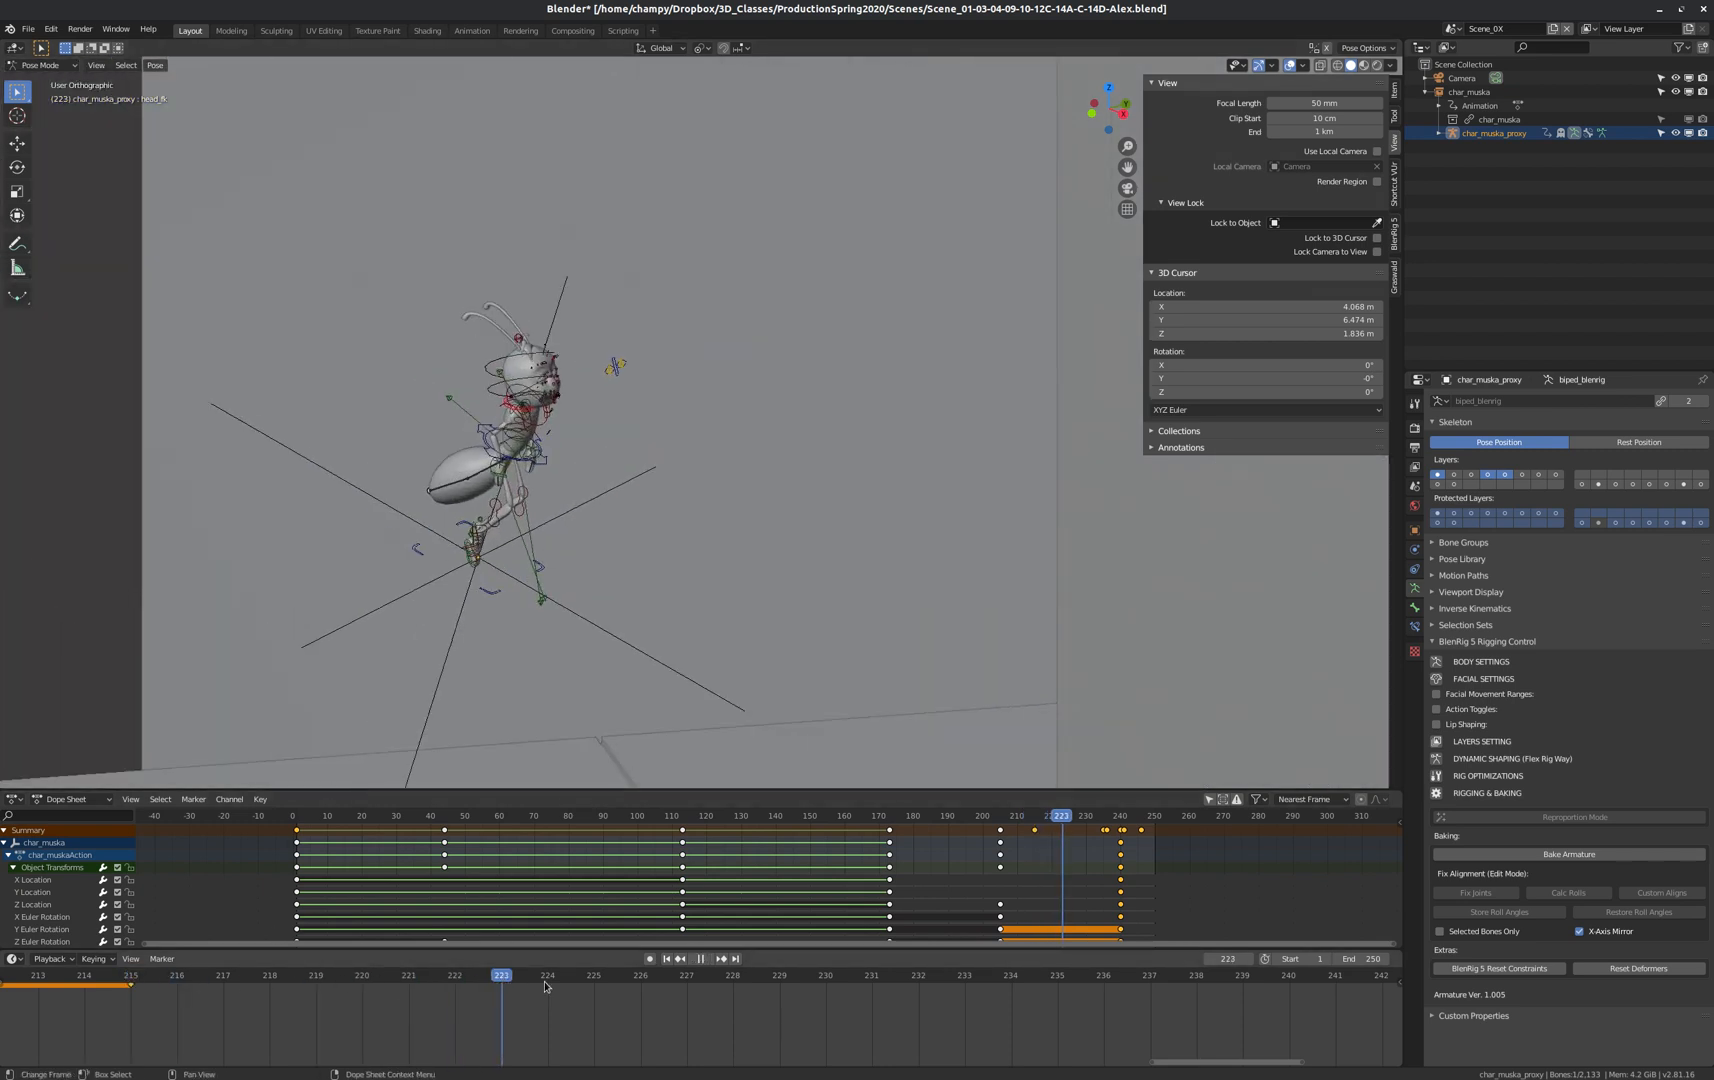
{"action": "left_click_drag", "start_coordinate": [957, 997], "coordinate": [999, 991]}
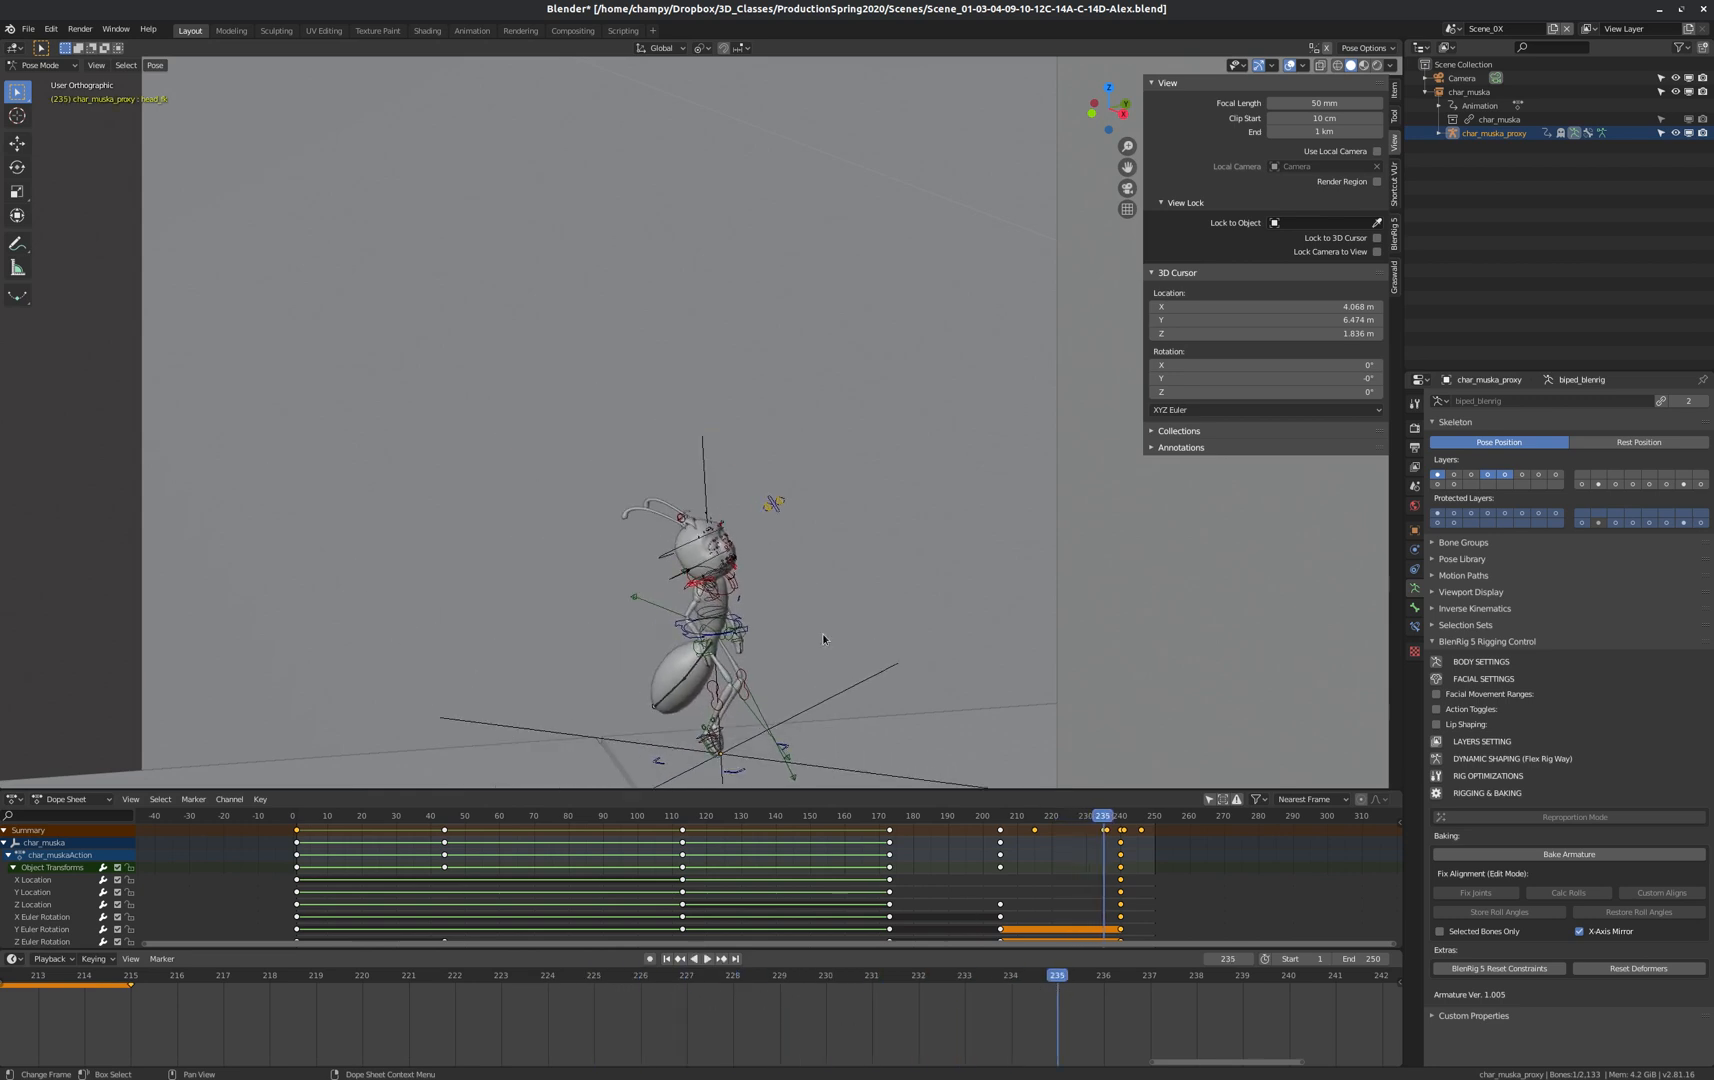
{"action": "key", "text": "r"}
{"action": "key", "text": "x"}
{"action": "key", "text": "x"}
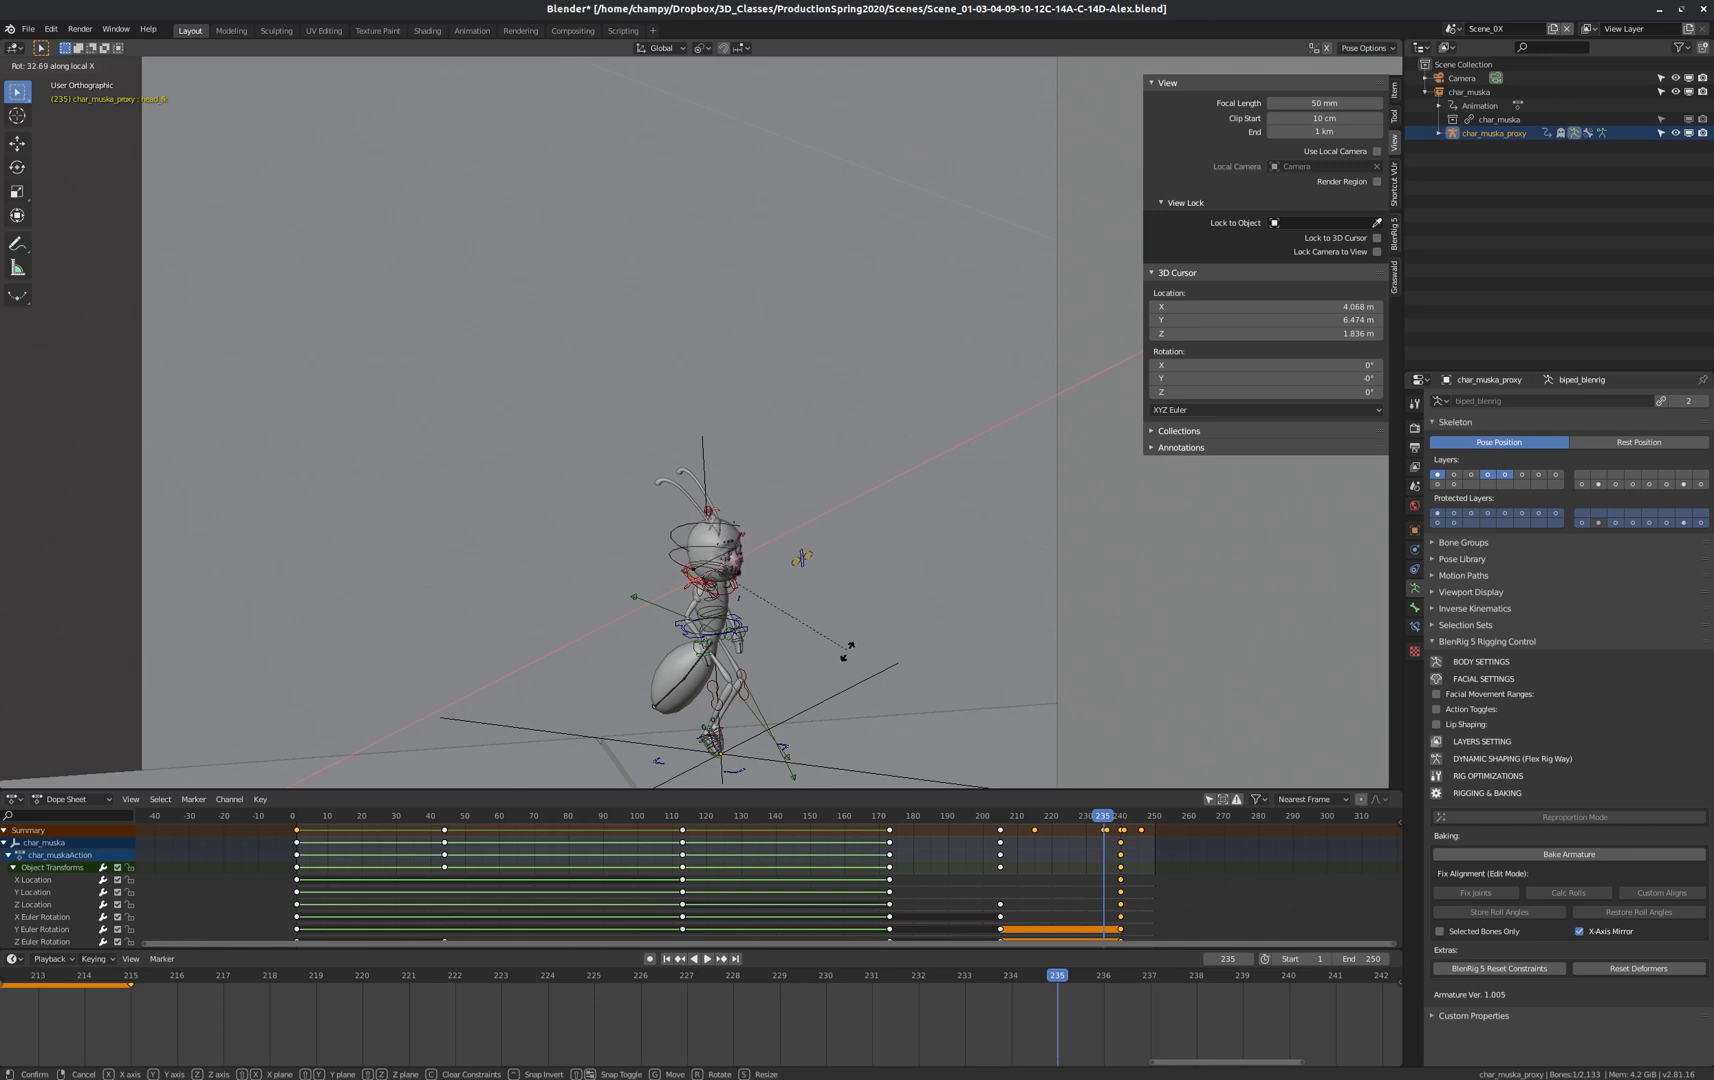
{"action": "left_click", "coordinate": [855, 764]}
Insert a Rotation keyframe for head_fk at frame 235.
{"action": "scroll", "coordinate": [776, 519], "scroll_direction": "up", "scroll_amount": 3}
{"action": "scroll", "coordinate": [776, 519], "scroll_direction": "down", "scroll_amount": 2}
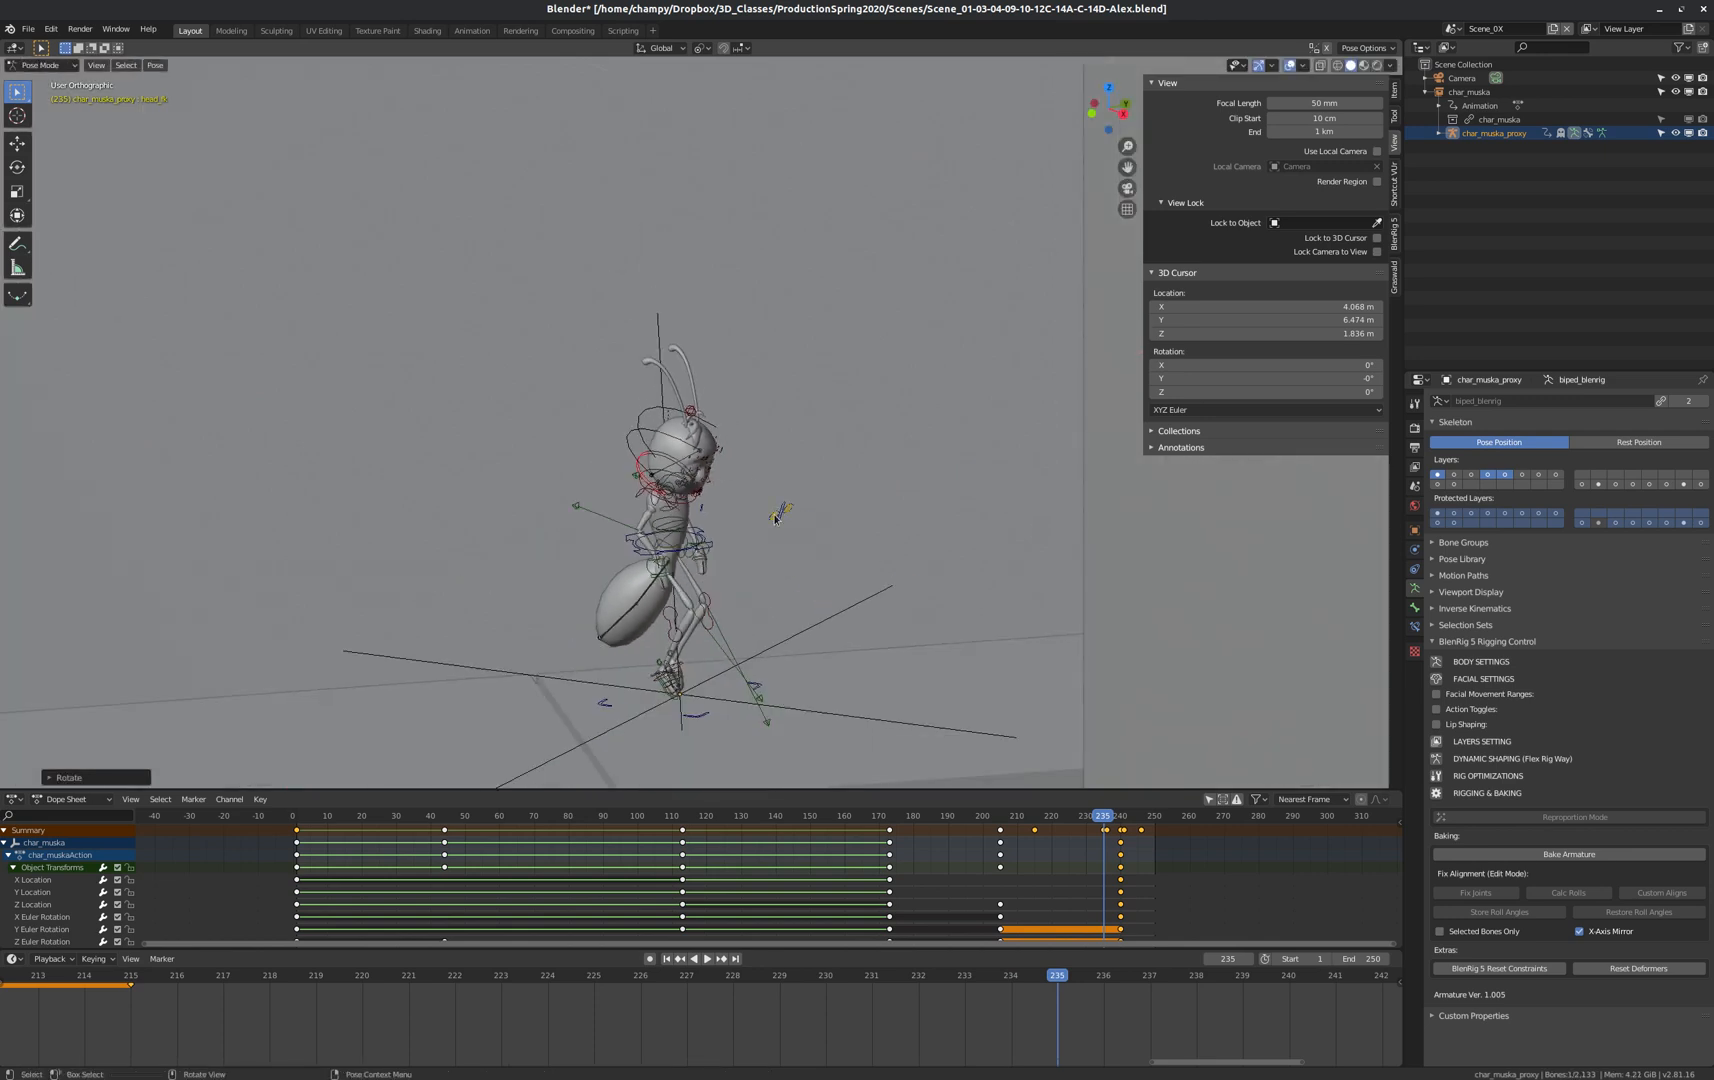
{"action": "scroll", "coordinate": [776, 519], "scroll_direction": "up", "scroll_amount": 3}
{"action": "key", "text": "i"}
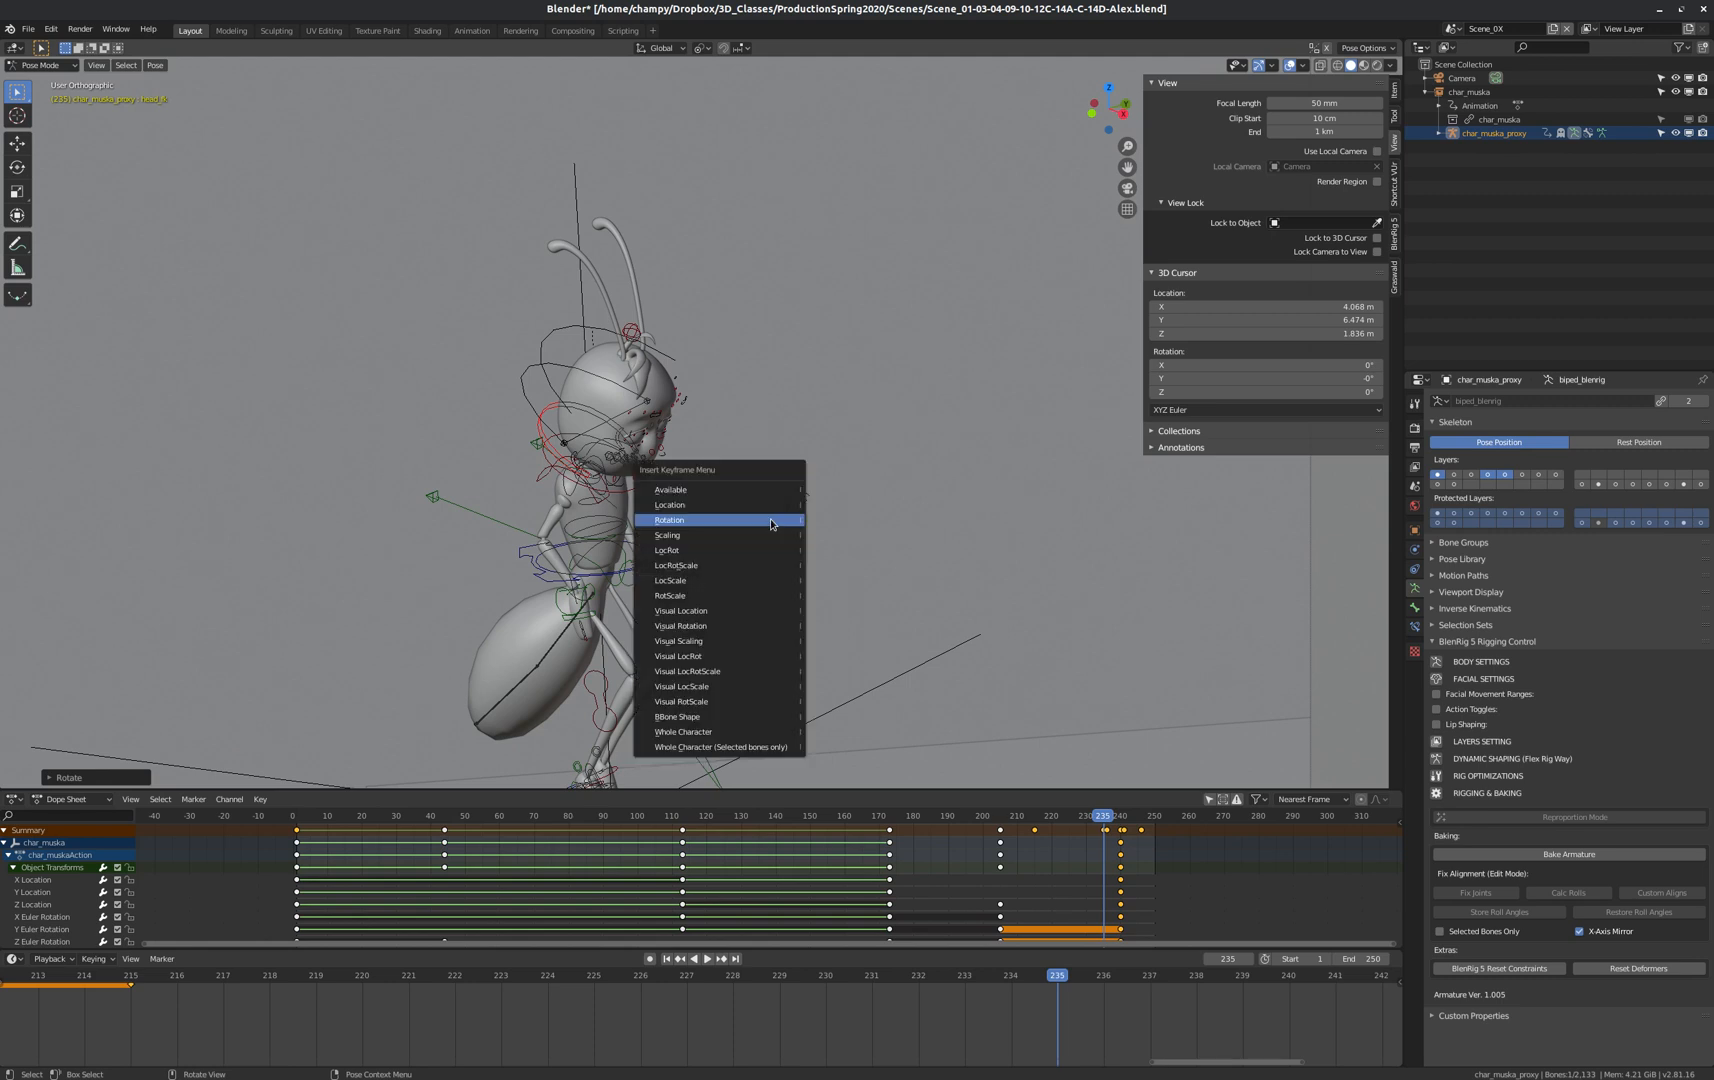
{"action": "left_click", "coordinate": [703, 521]}
Scrub through the landing to frame 241 and insert a Rotation keyframe holding head_fk's lowered pose.
{"action": "left_click", "coordinate": [694, 958]}
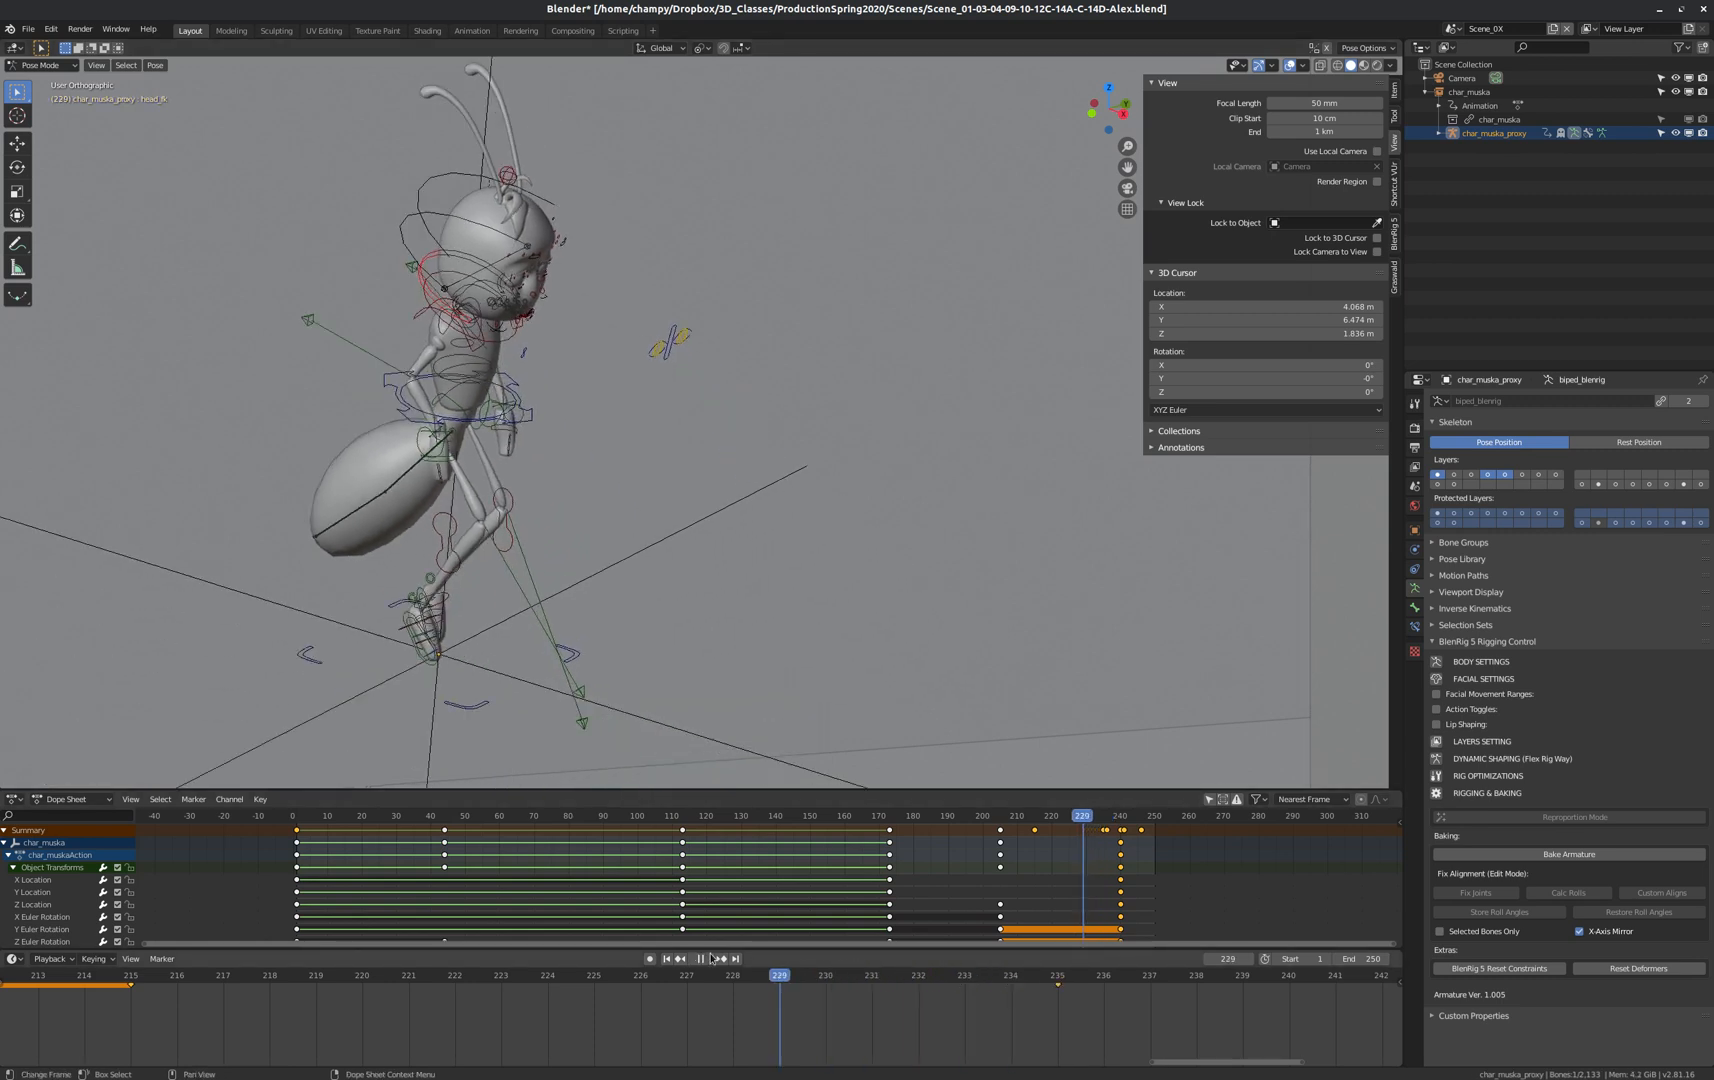
{"action": "left_click_drag", "start_coordinate": [711, 958], "coordinate": [1182, 990]}
{"action": "scroll", "coordinate": [592, 445], "scroll_direction": "down", "scroll_amount": 6}
{"action": "scroll", "coordinate": [621, 574], "scroll_direction": "up", "scroll_amount": 6}
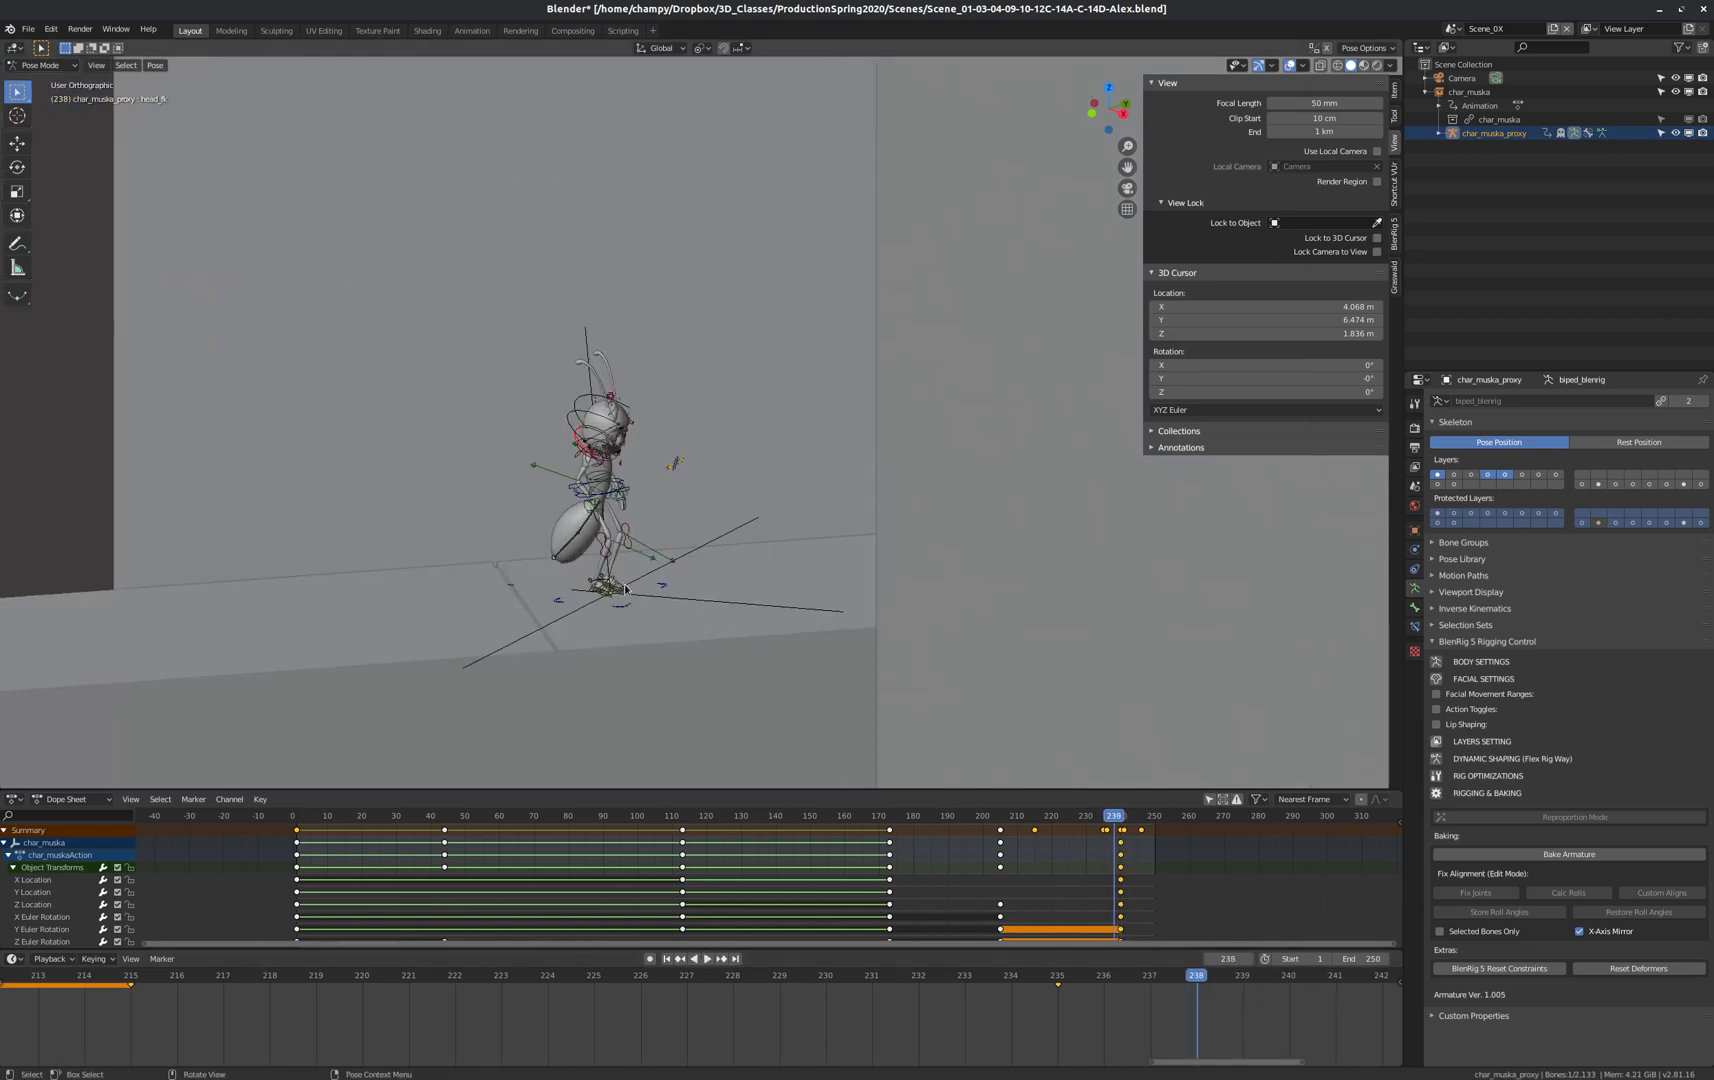
{"action": "left_click_drag", "start_coordinate": [1224, 982], "coordinate": [1331, 994]}
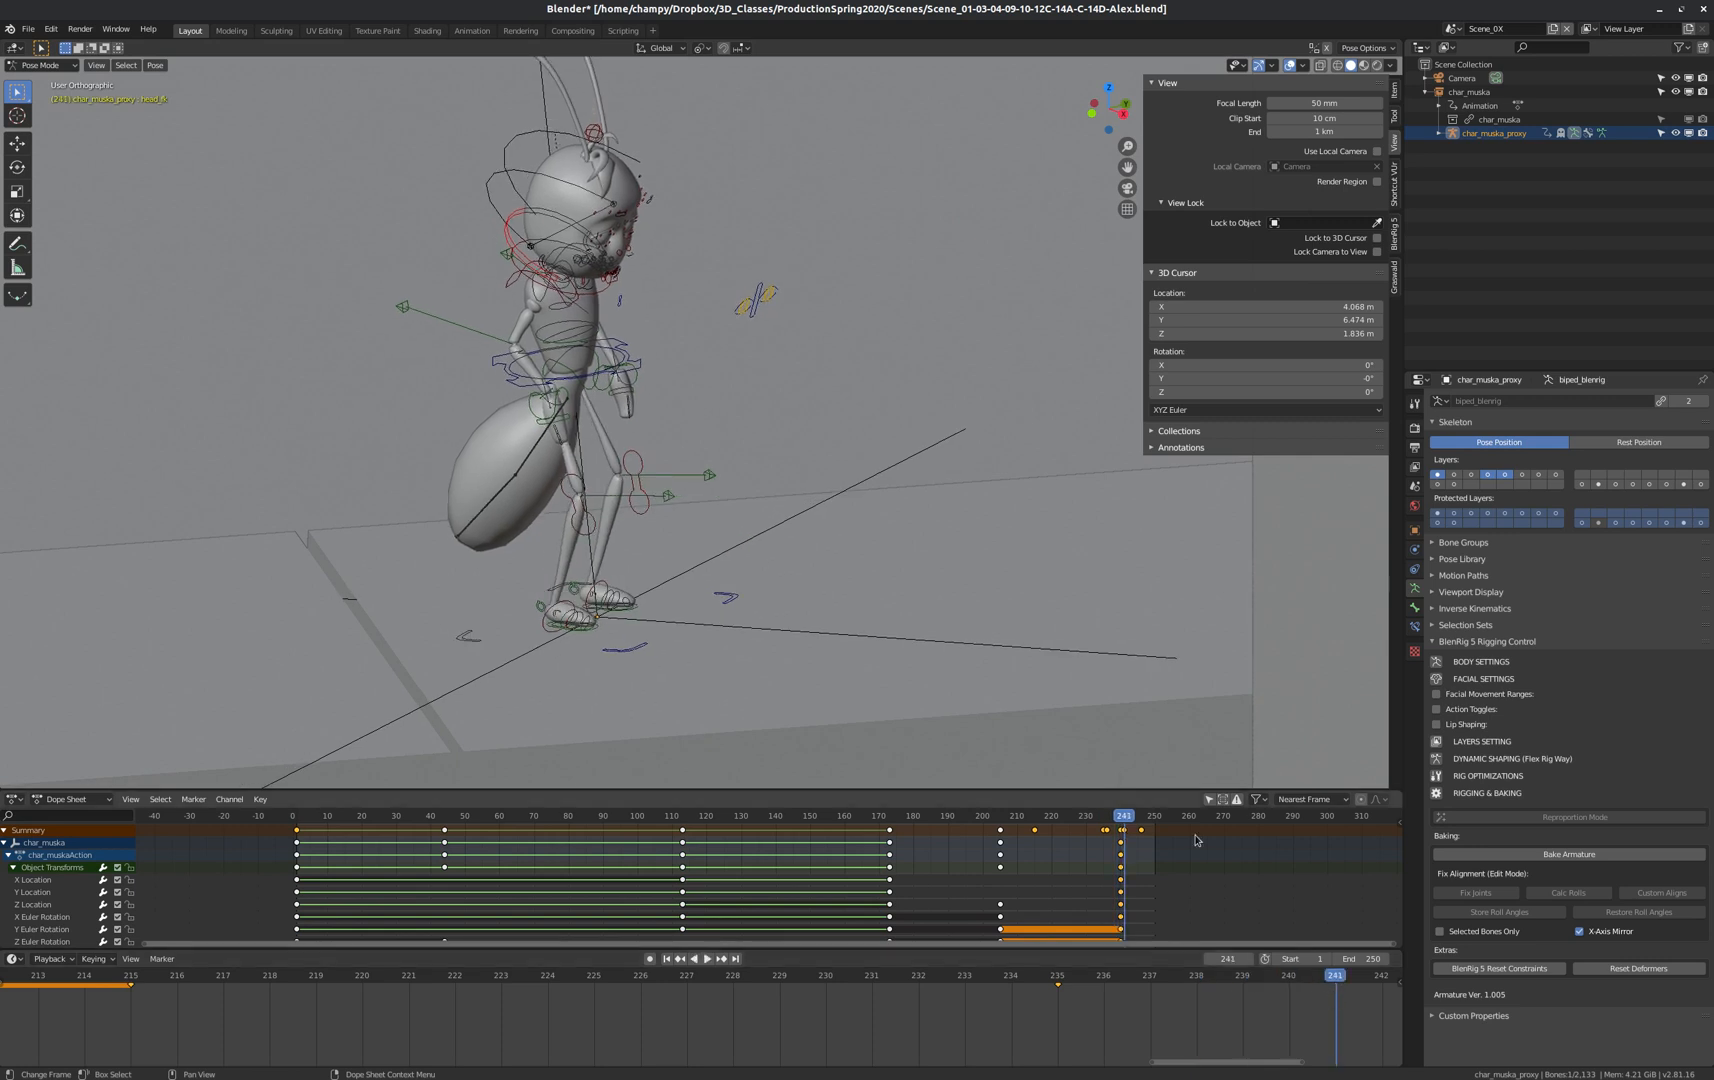
{"action": "key", "text": "i"}
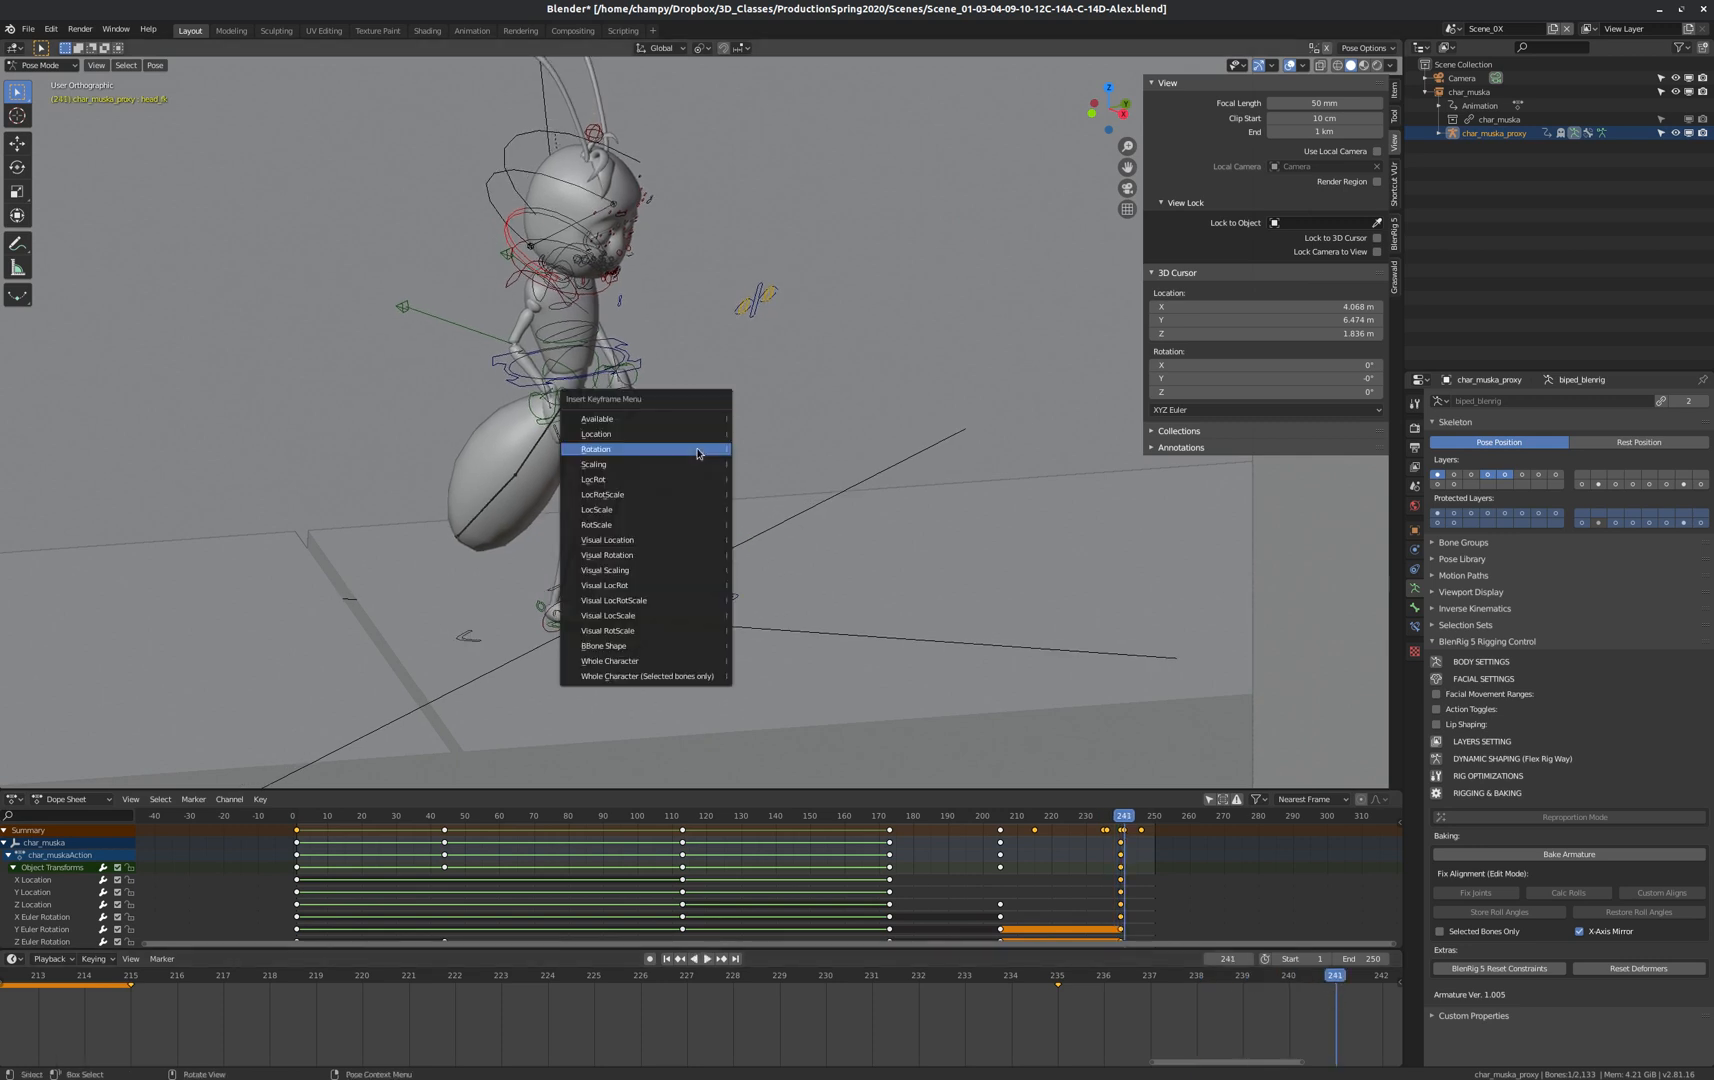
{"action": "left_click", "coordinate": [638, 452]}
At frame 250, rotate head_fk back up, insert a Rotation keyframe and scrub through the landing.
{"action": "scroll", "coordinate": [382, 521], "scroll_direction": "down", "scroll_amount": 6}
{"action": "scroll", "coordinate": [498, 516], "scroll_direction": "up", "scroll_amount": 5}
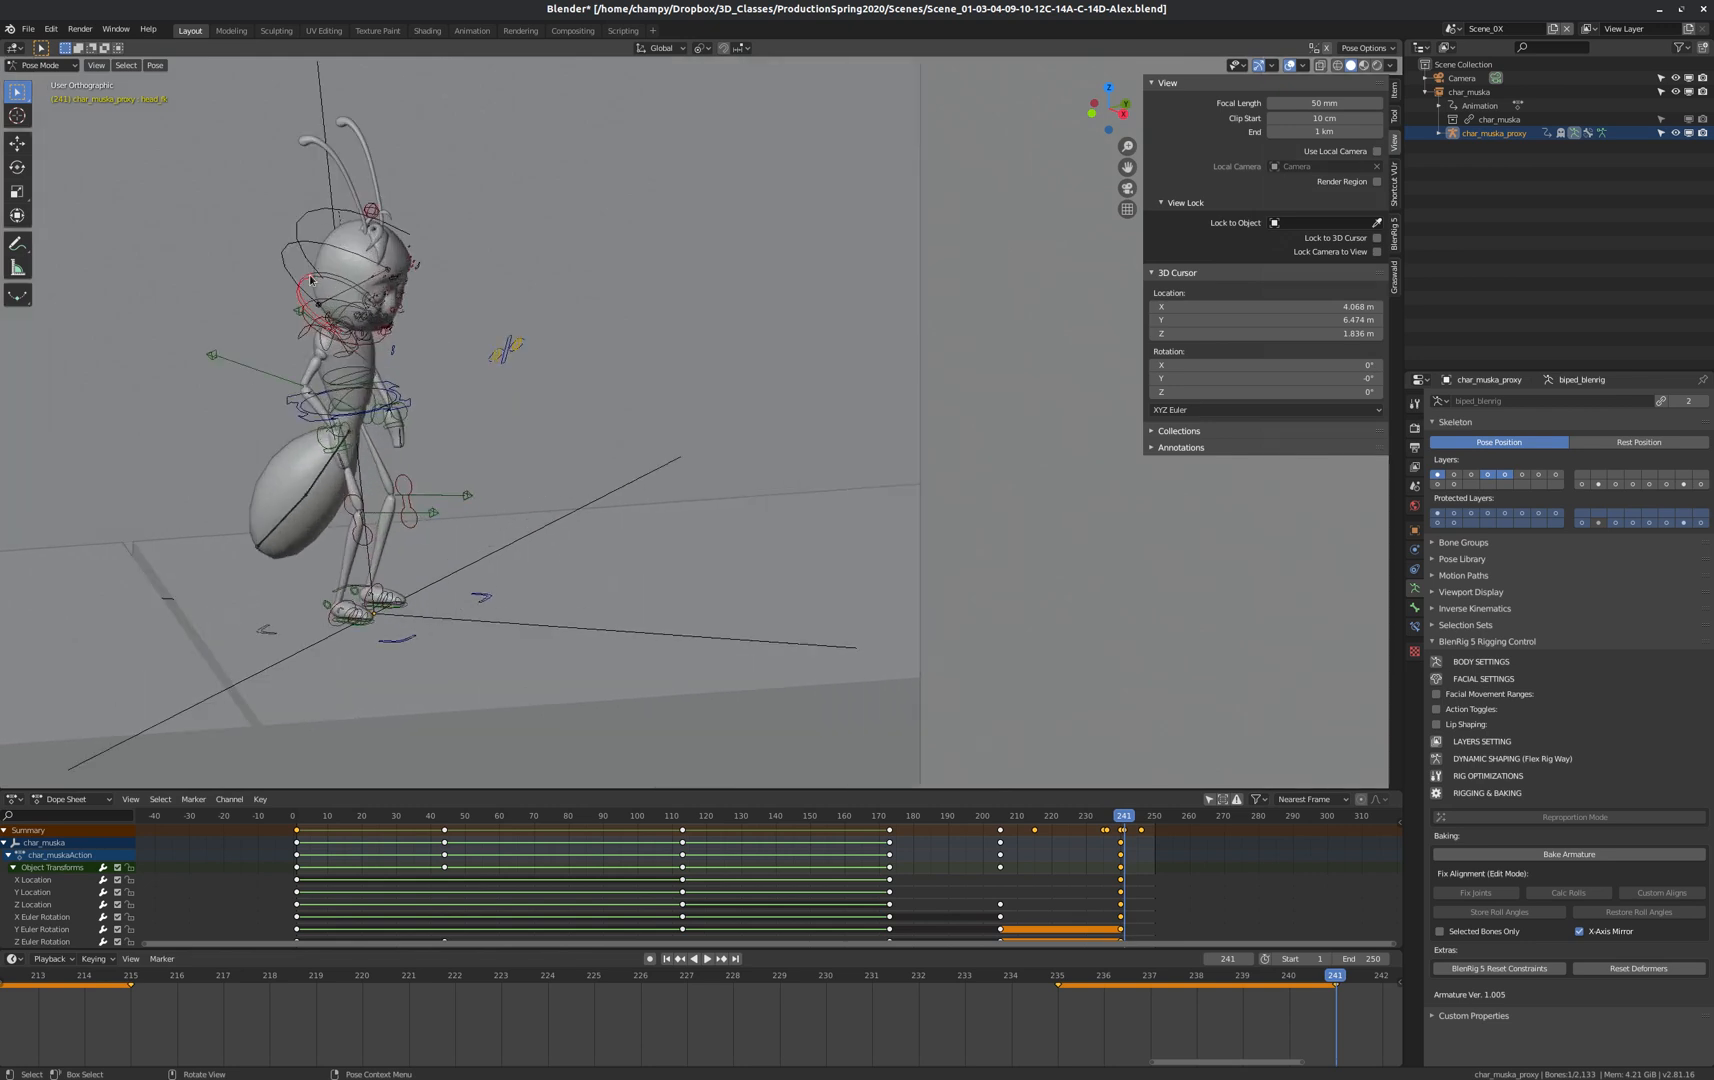
{"action": "scroll", "coordinate": [310, 280], "scroll_direction": "up", "scroll_amount": 3}
{"action": "scroll", "coordinate": [1112, 1012], "scroll_direction": "down", "scroll_amount": 3}
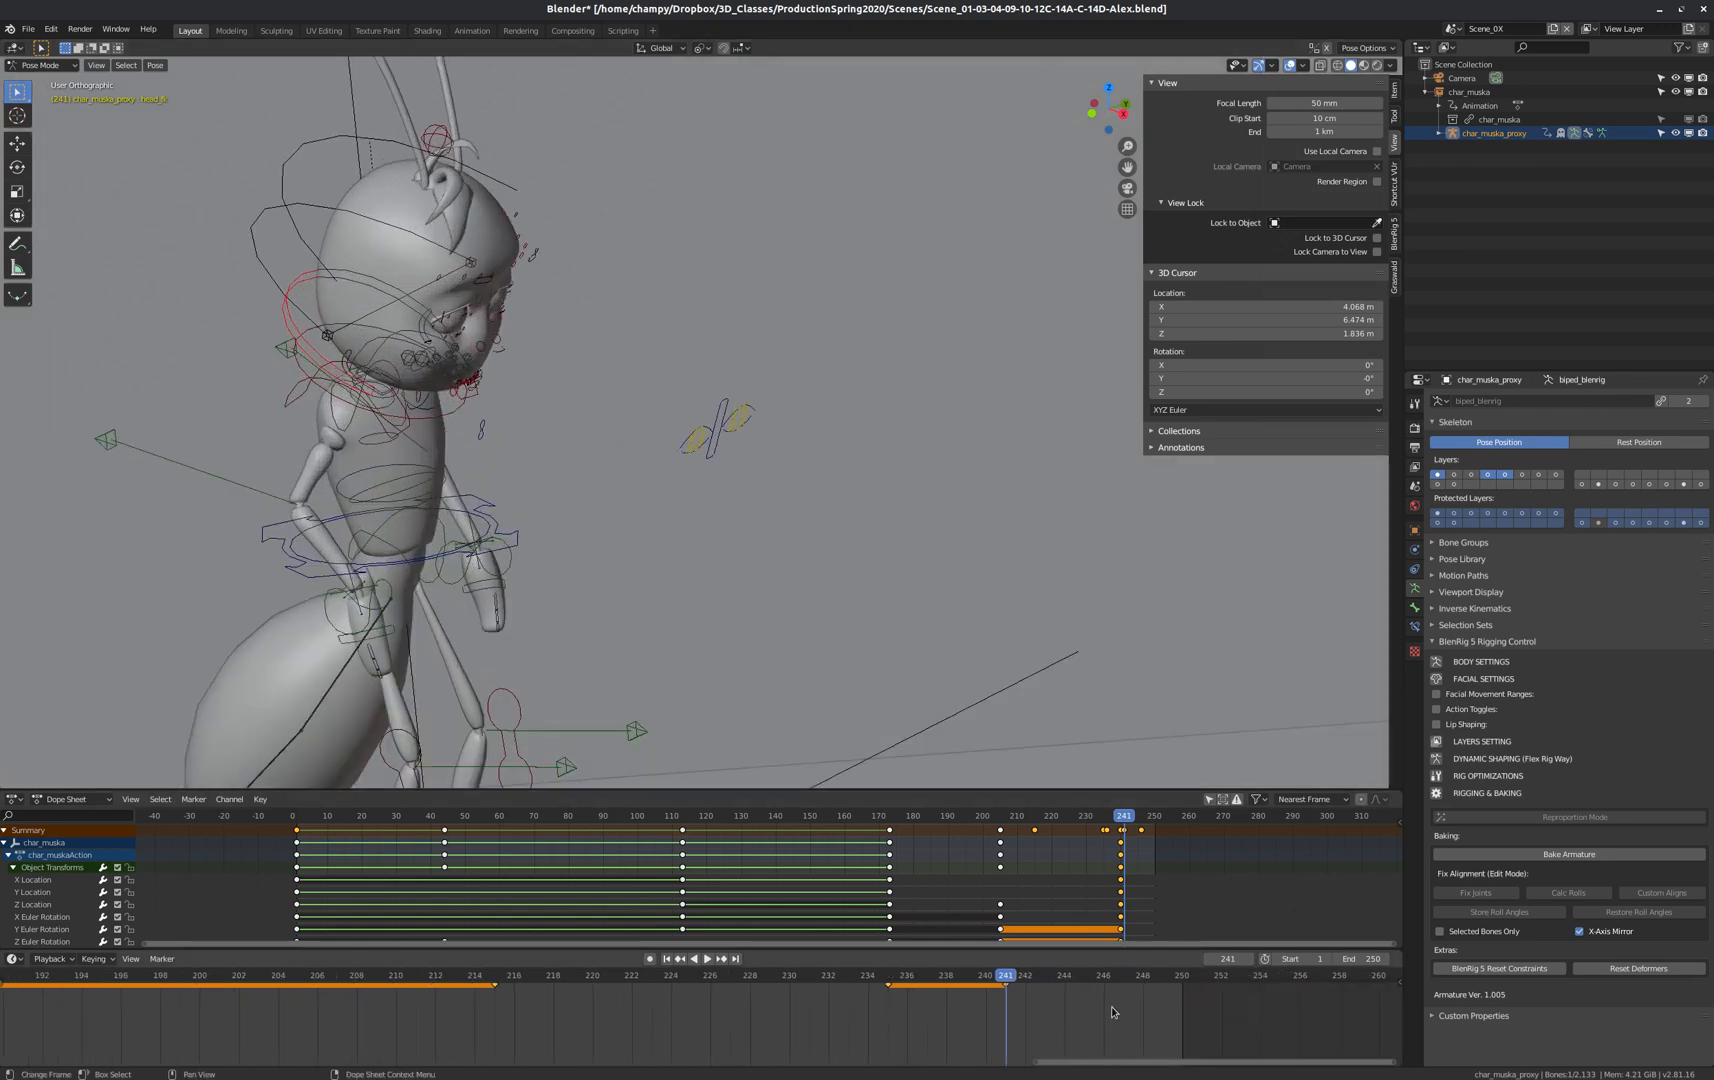
{"action": "scroll", "coordinate": [1112, 1012], "scroll_direction": "up", "scroll_amount": 5}
{"action": "key", "text": "space"}
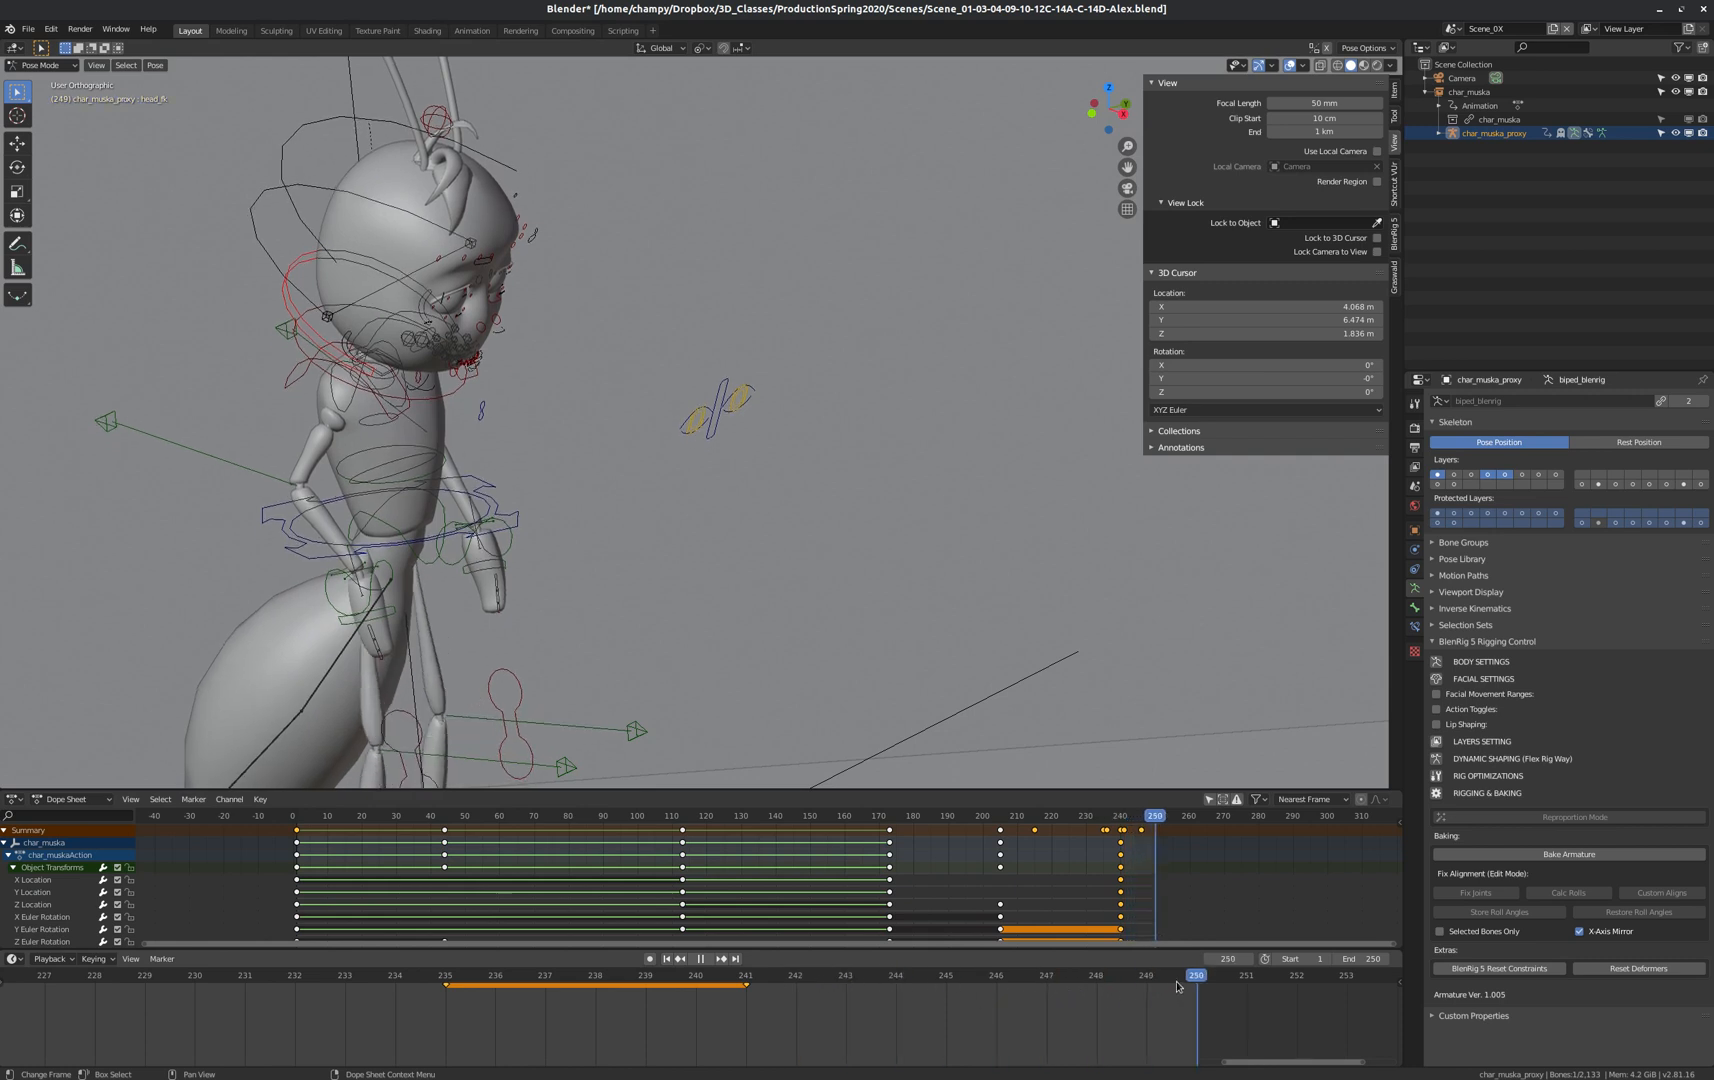
{"action": "key", "text": "space"}
{"action": "key", "text": "r"}
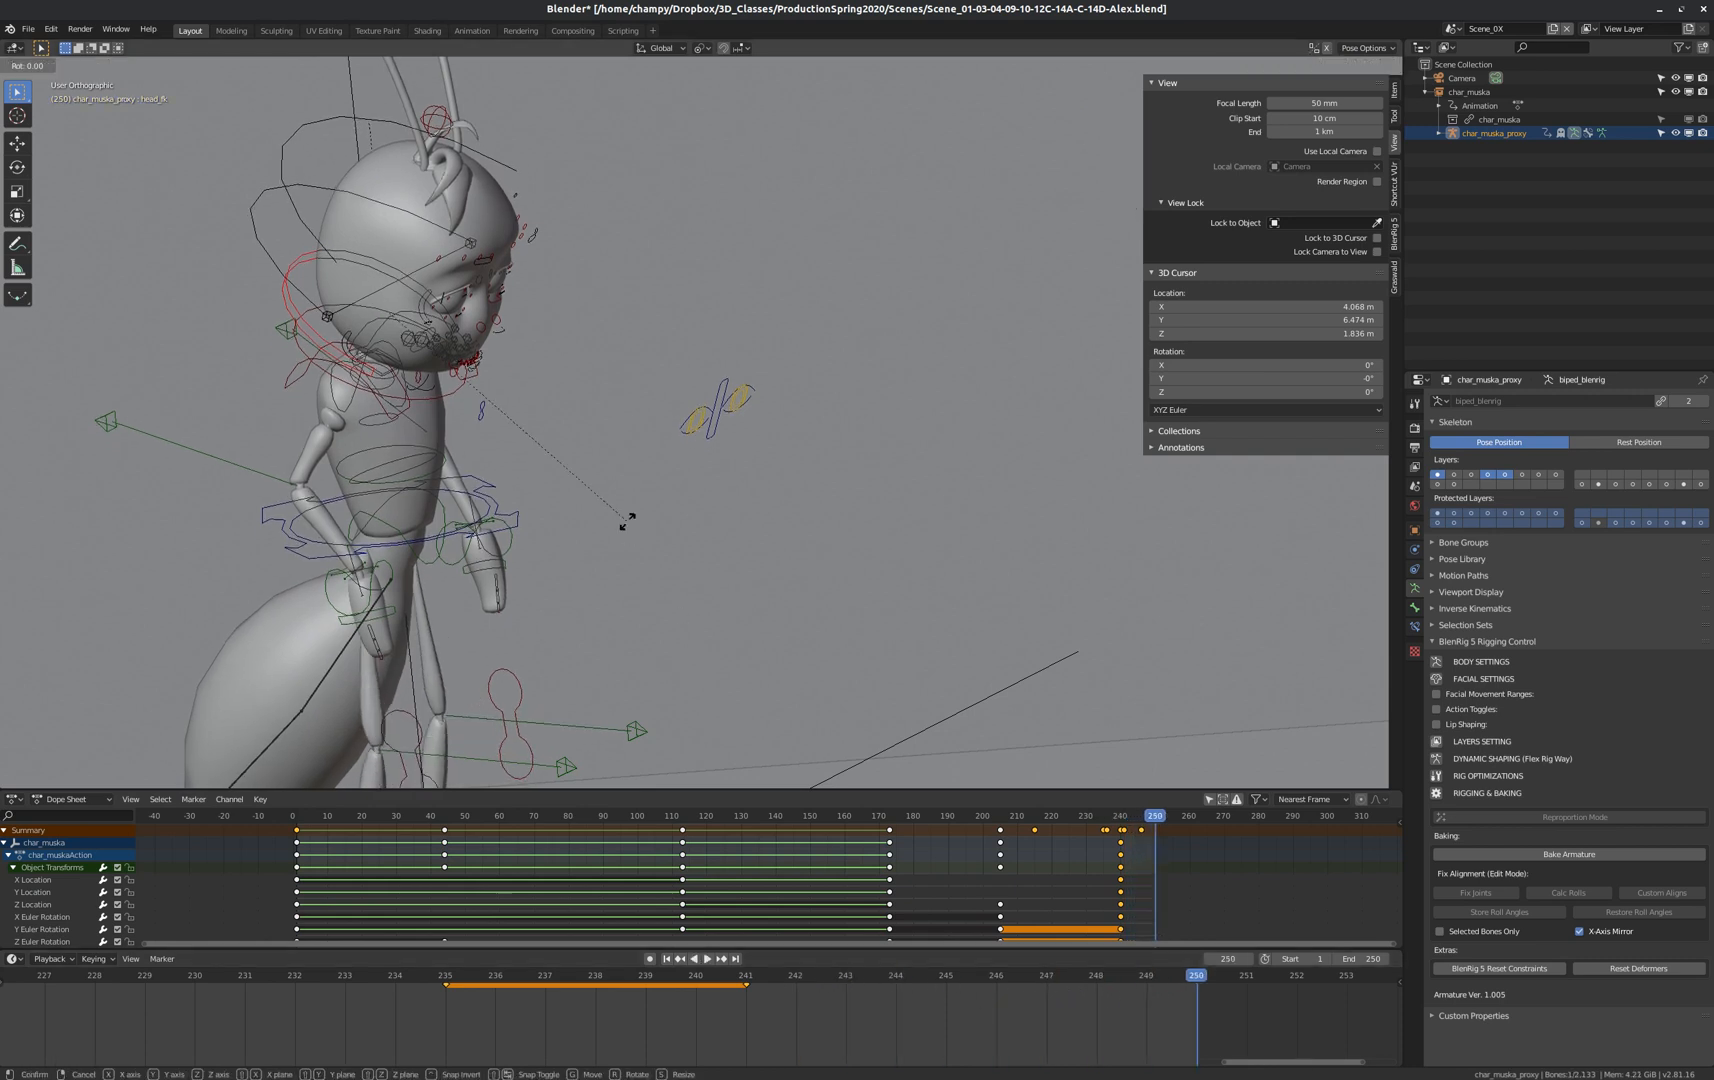
{"action": "key", "text": "Escape"}
{"action": "key", "text": "ctrl+z"}
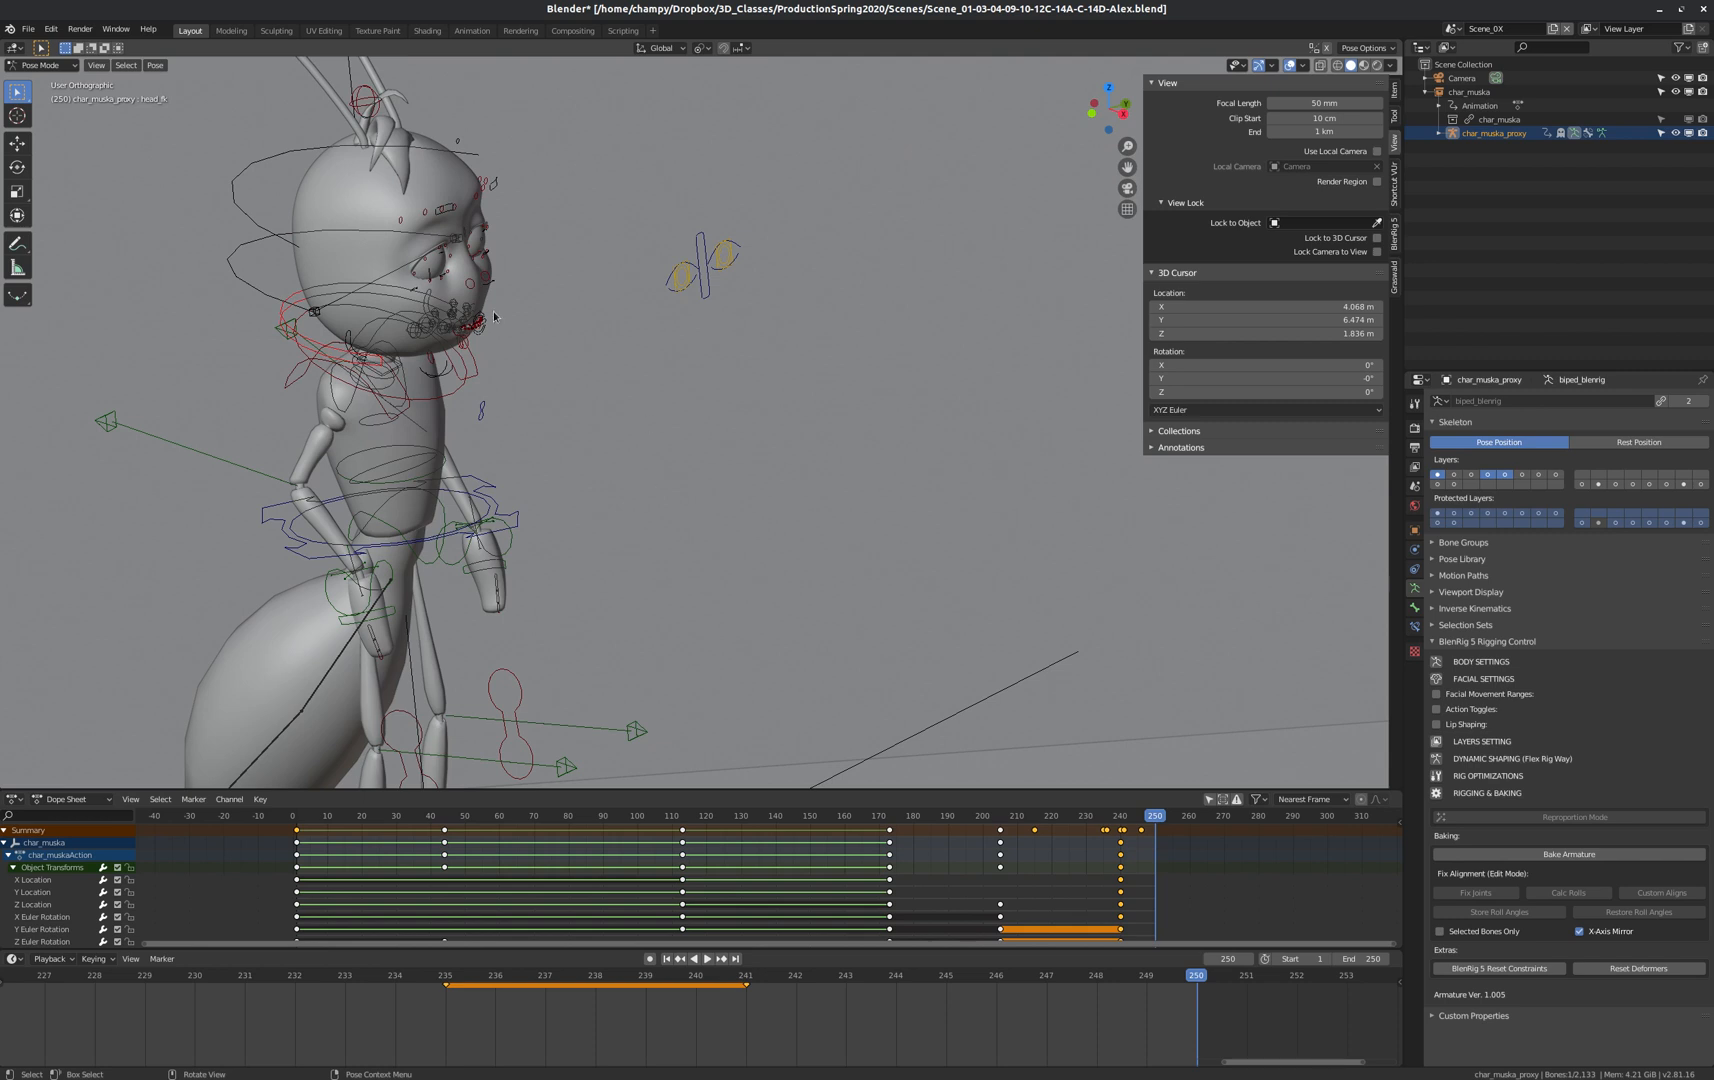
{"action": "key", "text": "i"}
{"action": "left_click", "coordinate": [453, 323]}
{"action": "left_click_drag", "start_coordinate": [1097, 973], "coordinate": [695, 975]}
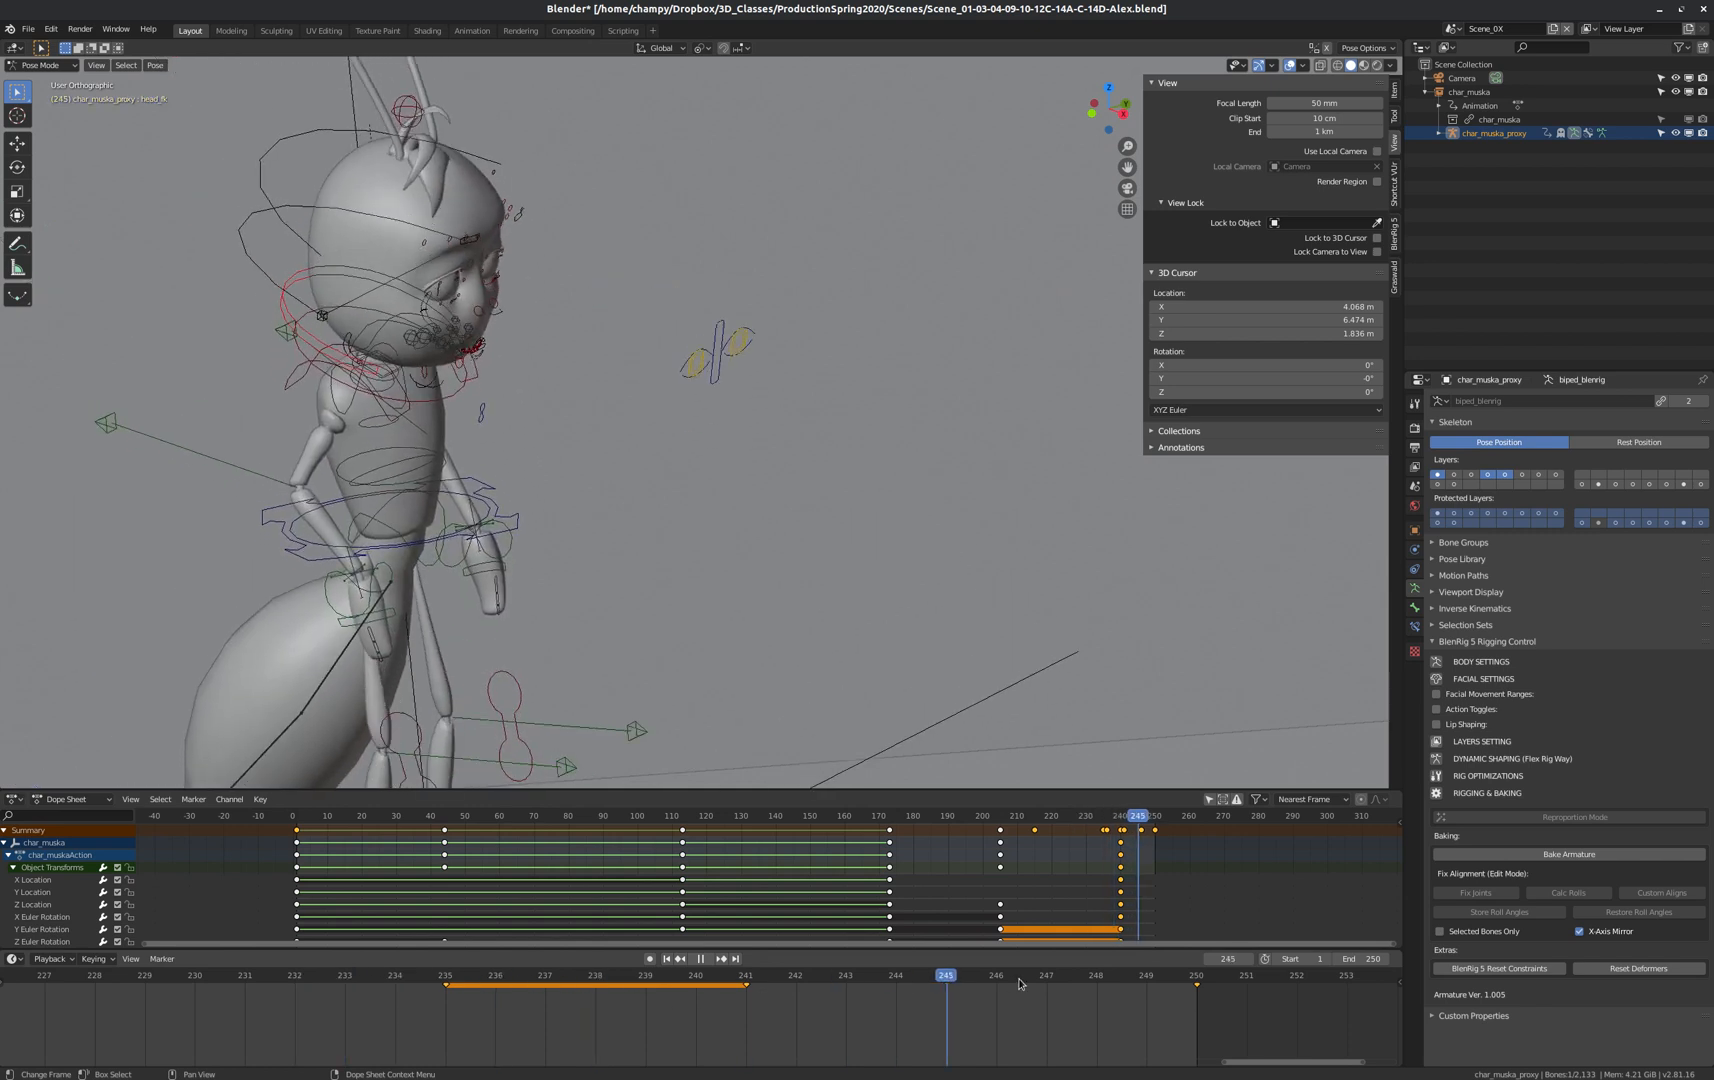
{"action": "key", "text": "space"}
{"action": "scroll", "coordinate": [949, 387], "scroll_direction": "down", "scroll_amount": 6}
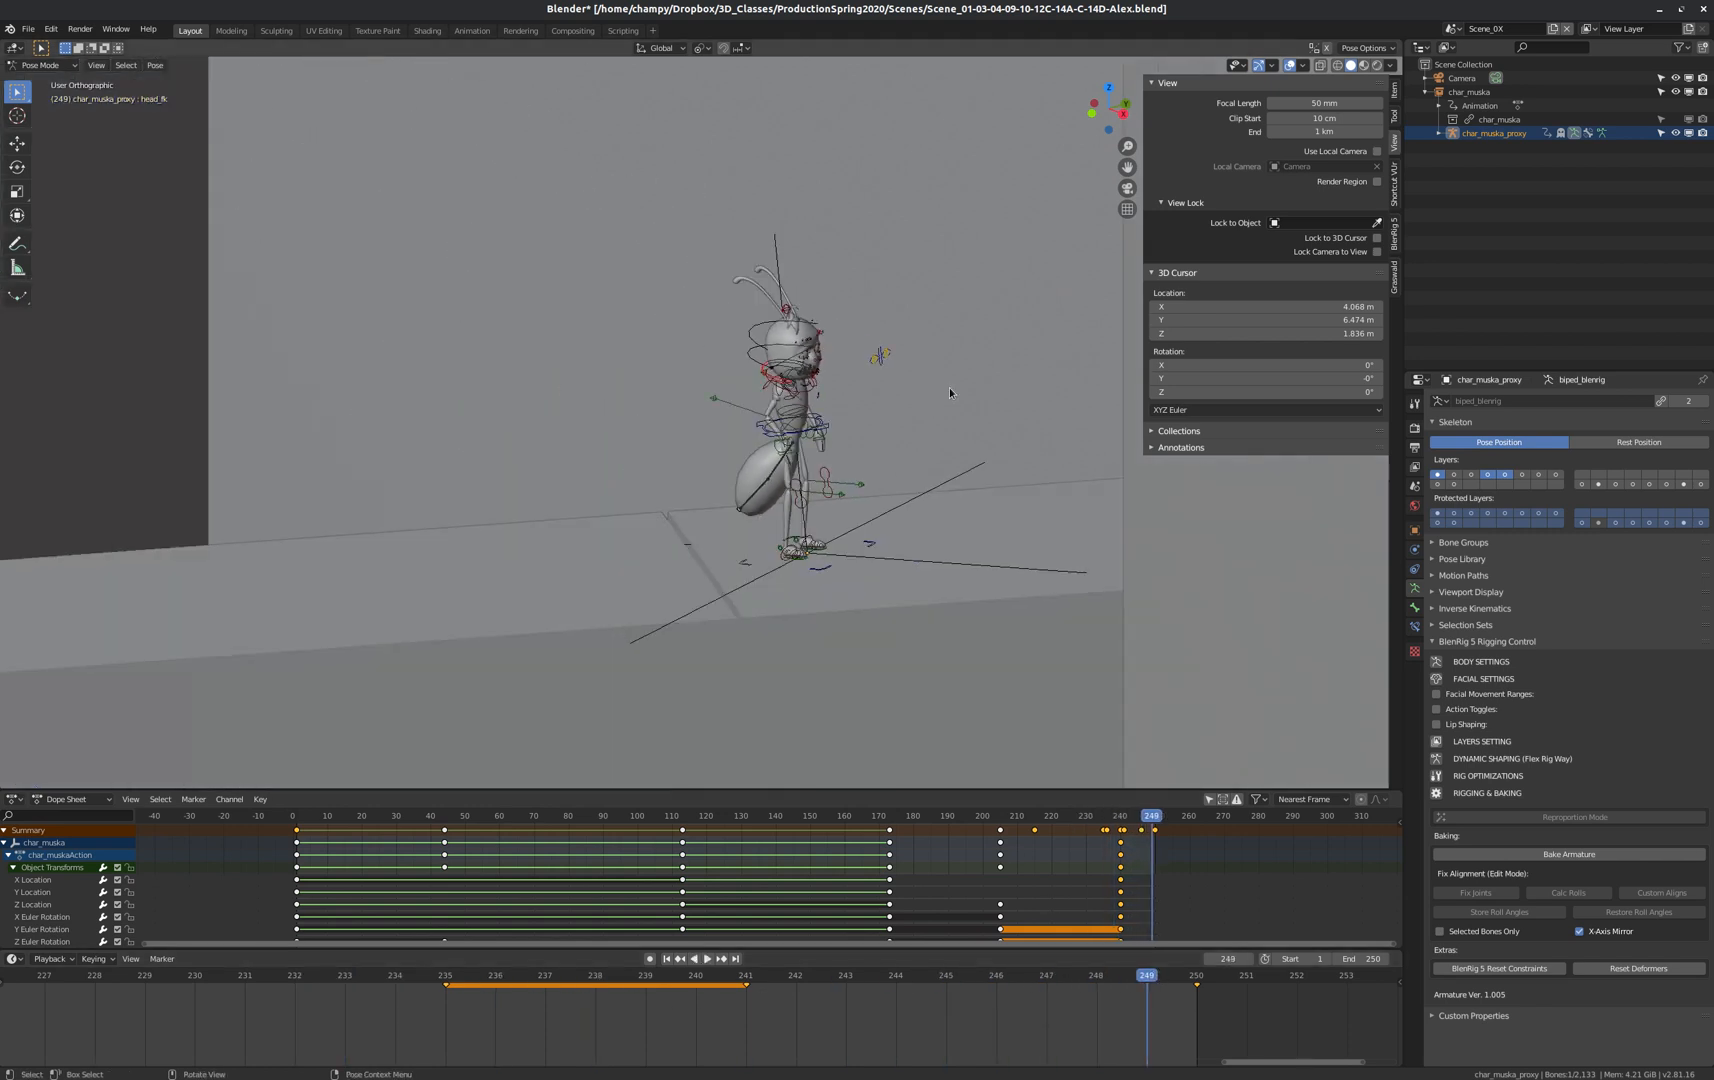
Select both hand IK controls and insert a LocRot keyframe for them at frame 240.
{"action": "scroll", "coordinate": [790, 455], "scroll_direction": "up", "scroll_amount": 8}
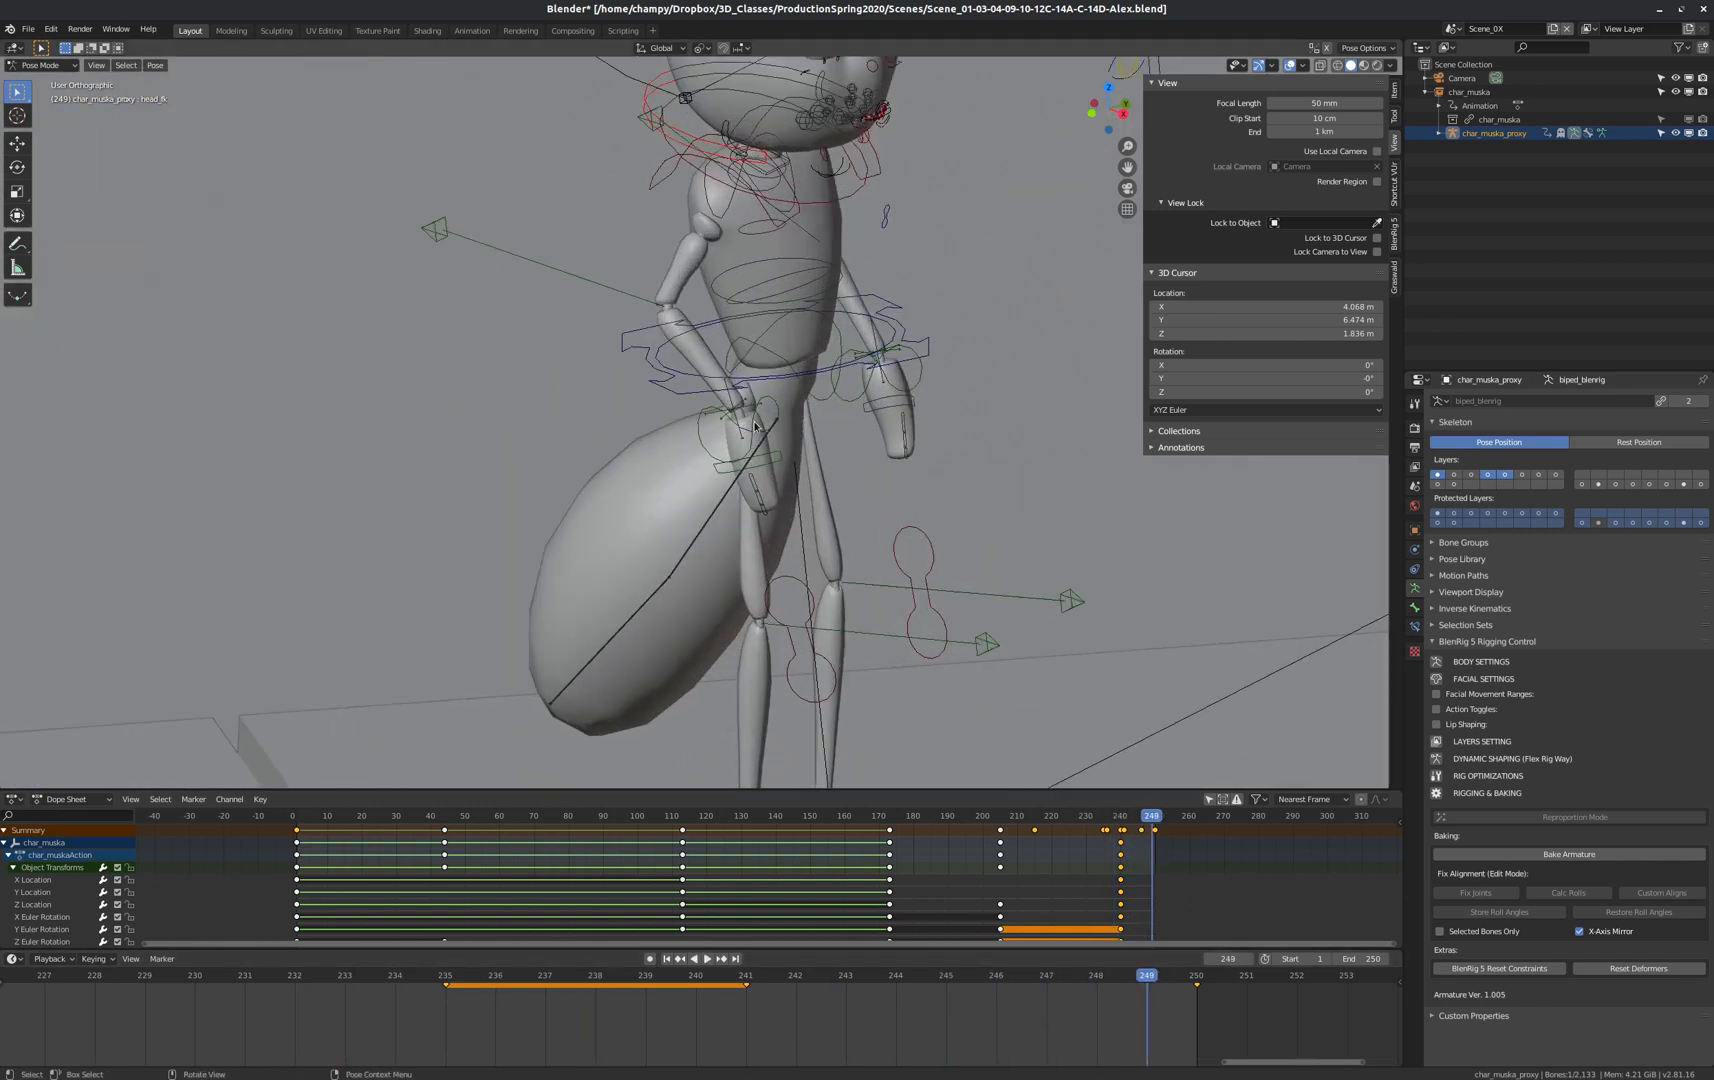
{"action": "left_click", "coordinate": [752, 425]}
{"action": "left_click", "coordinate": [892, 366], "text": "shift"}
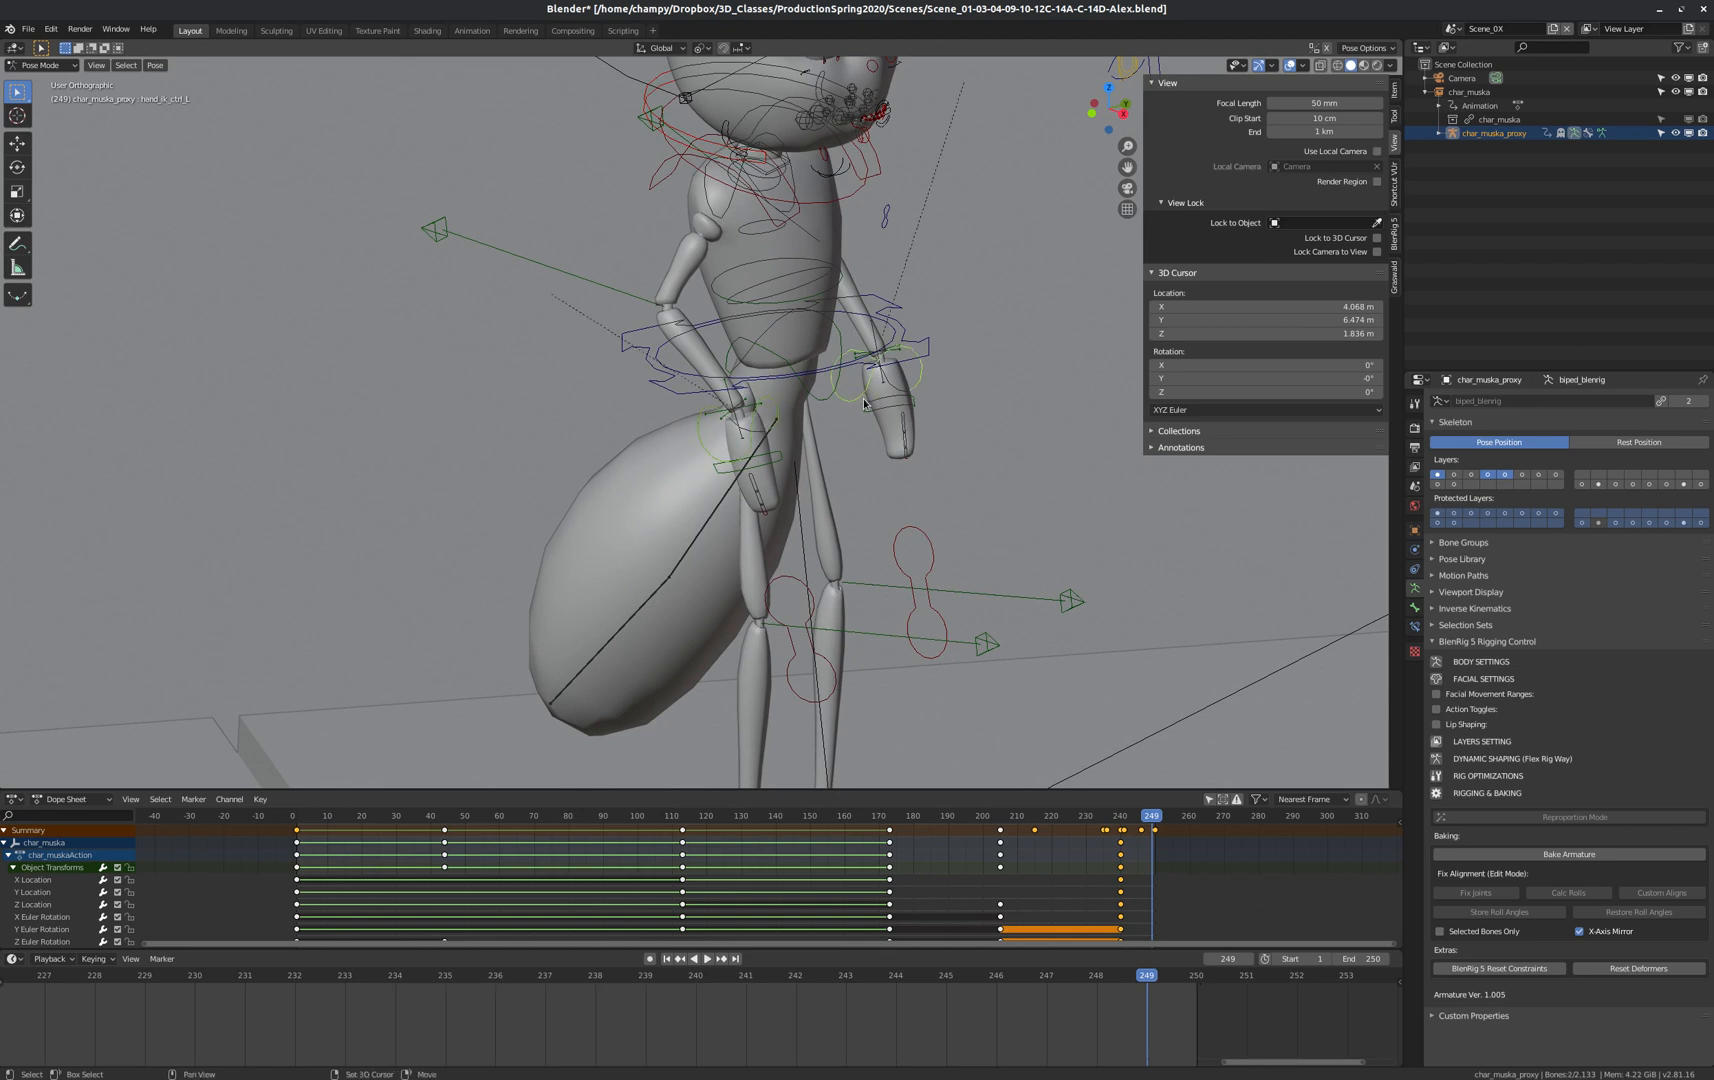
{"action": "left_click_drag", "start_coordinate": [725, 977], "coordinate": [549, 961]}
{"action": "scroll", "coordinate": [803, 515], "scroll_direction": "down", "scroll_amount": 6}
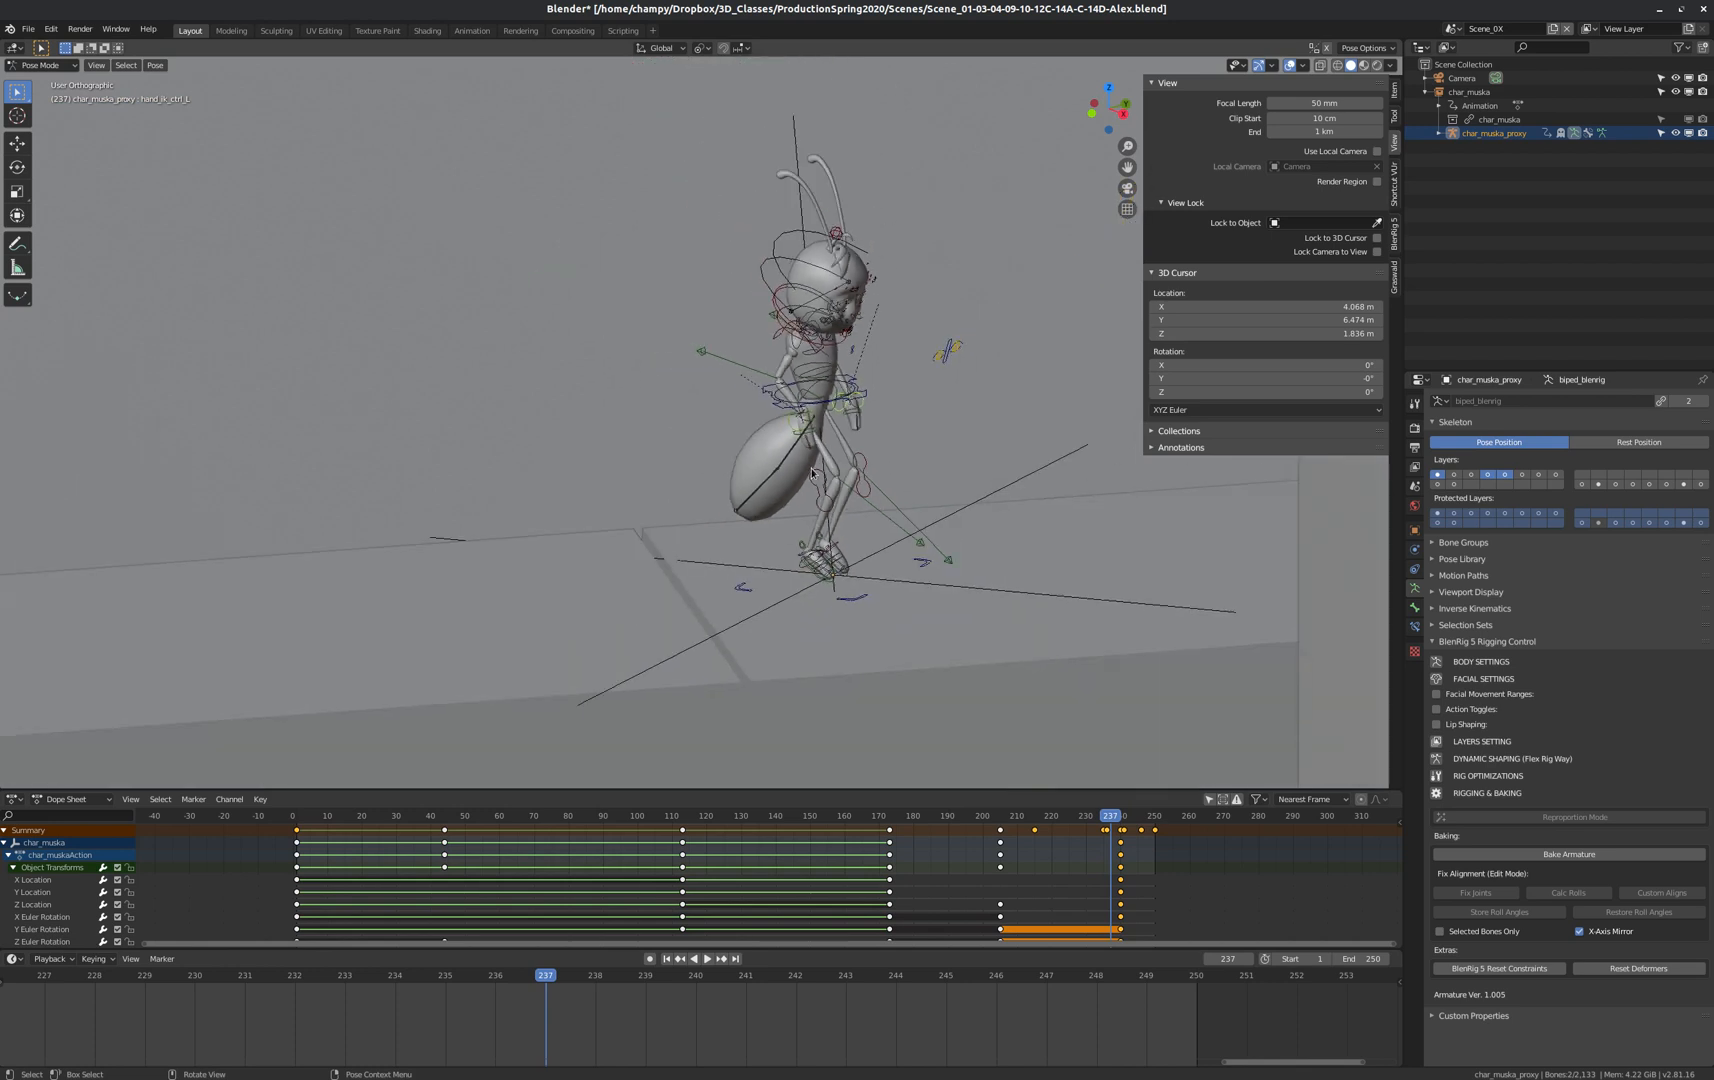
{"action": "scroll", "coordinate": [803, 515], "scroll_direction": "up", "scroll_amount": 5}
{"action": "left_click_drag", "start_coordinate": [549, 975], "coordinate": [690, 990]}
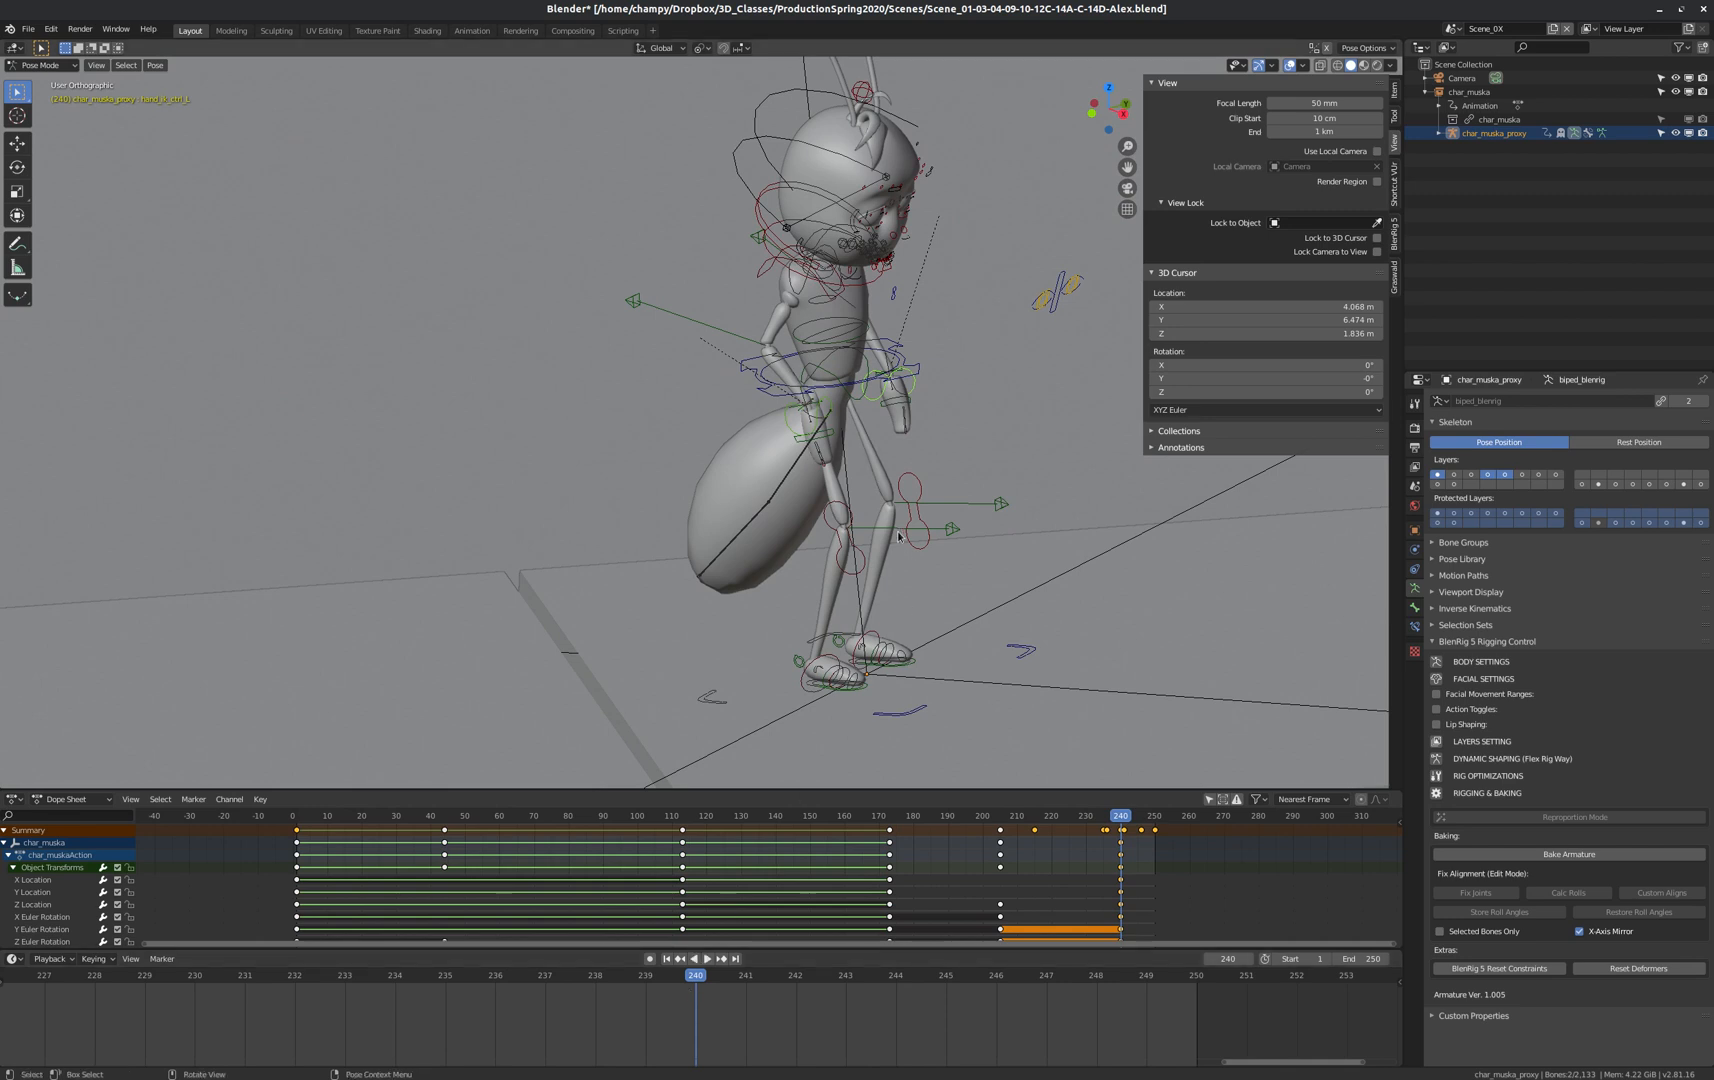
{"action": "key", "text": "i"}
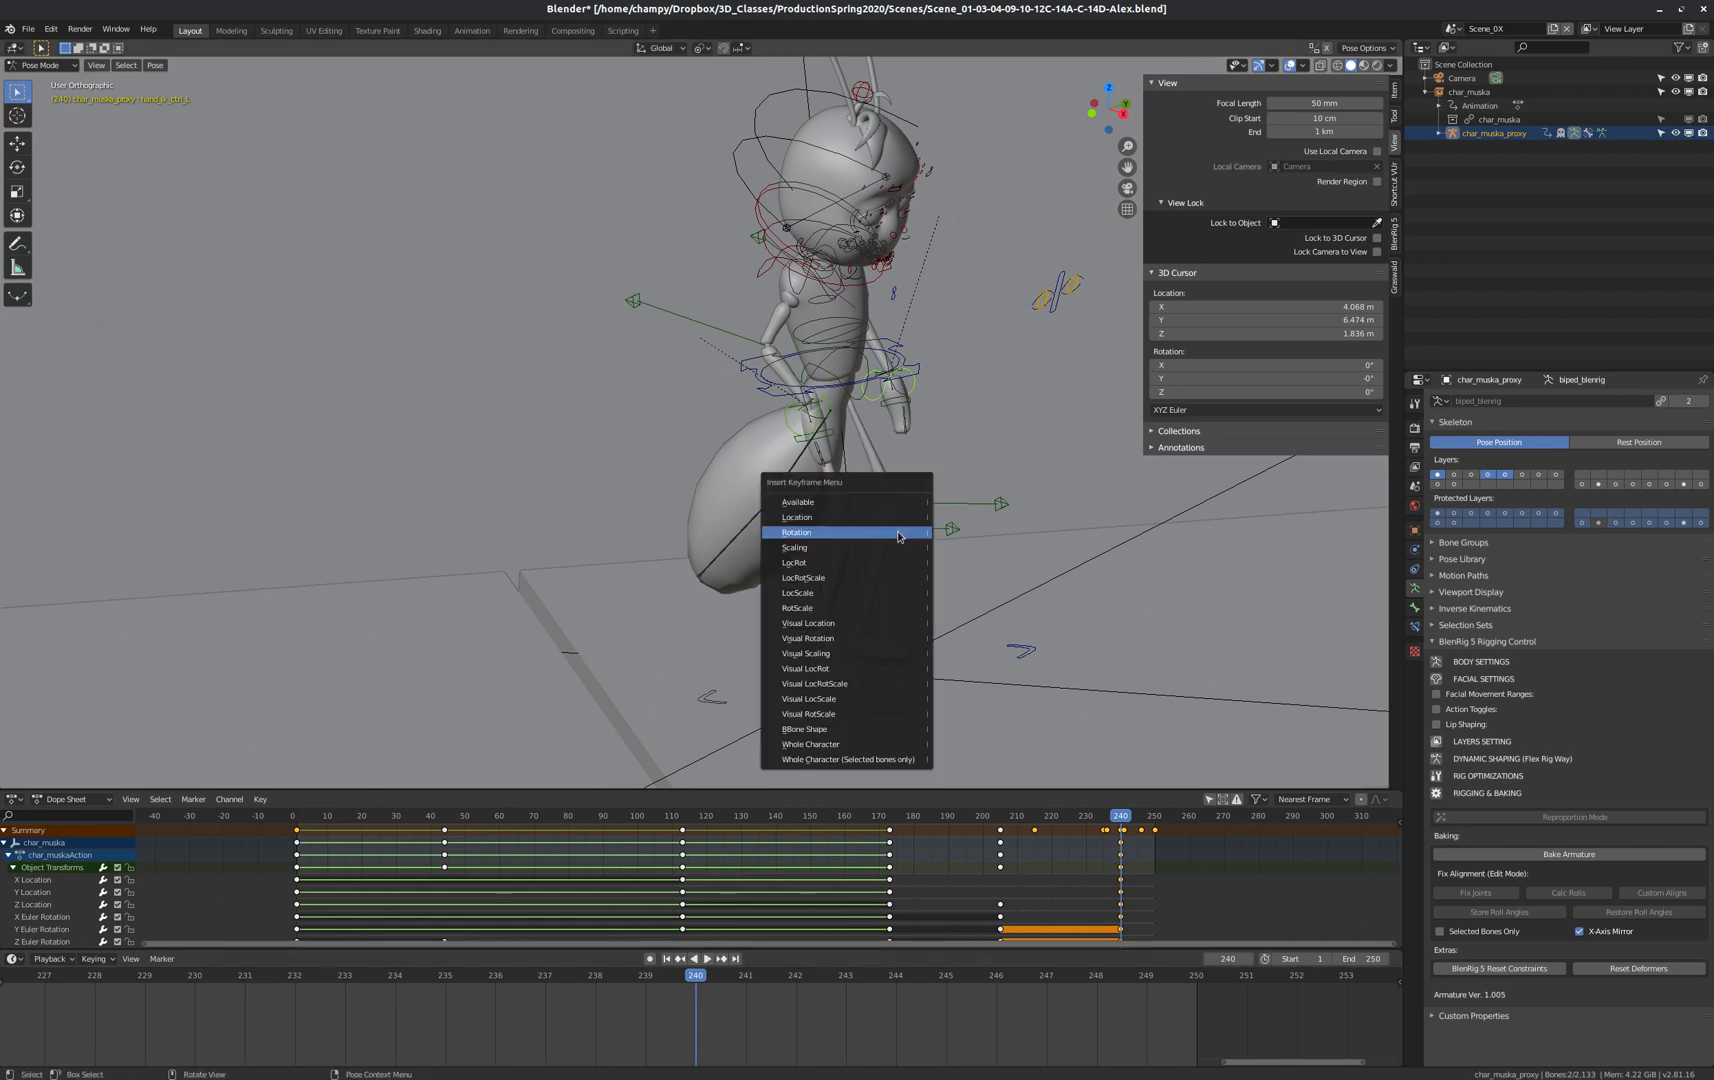
{"action": "left_click", "coordinate": [808, 564]}
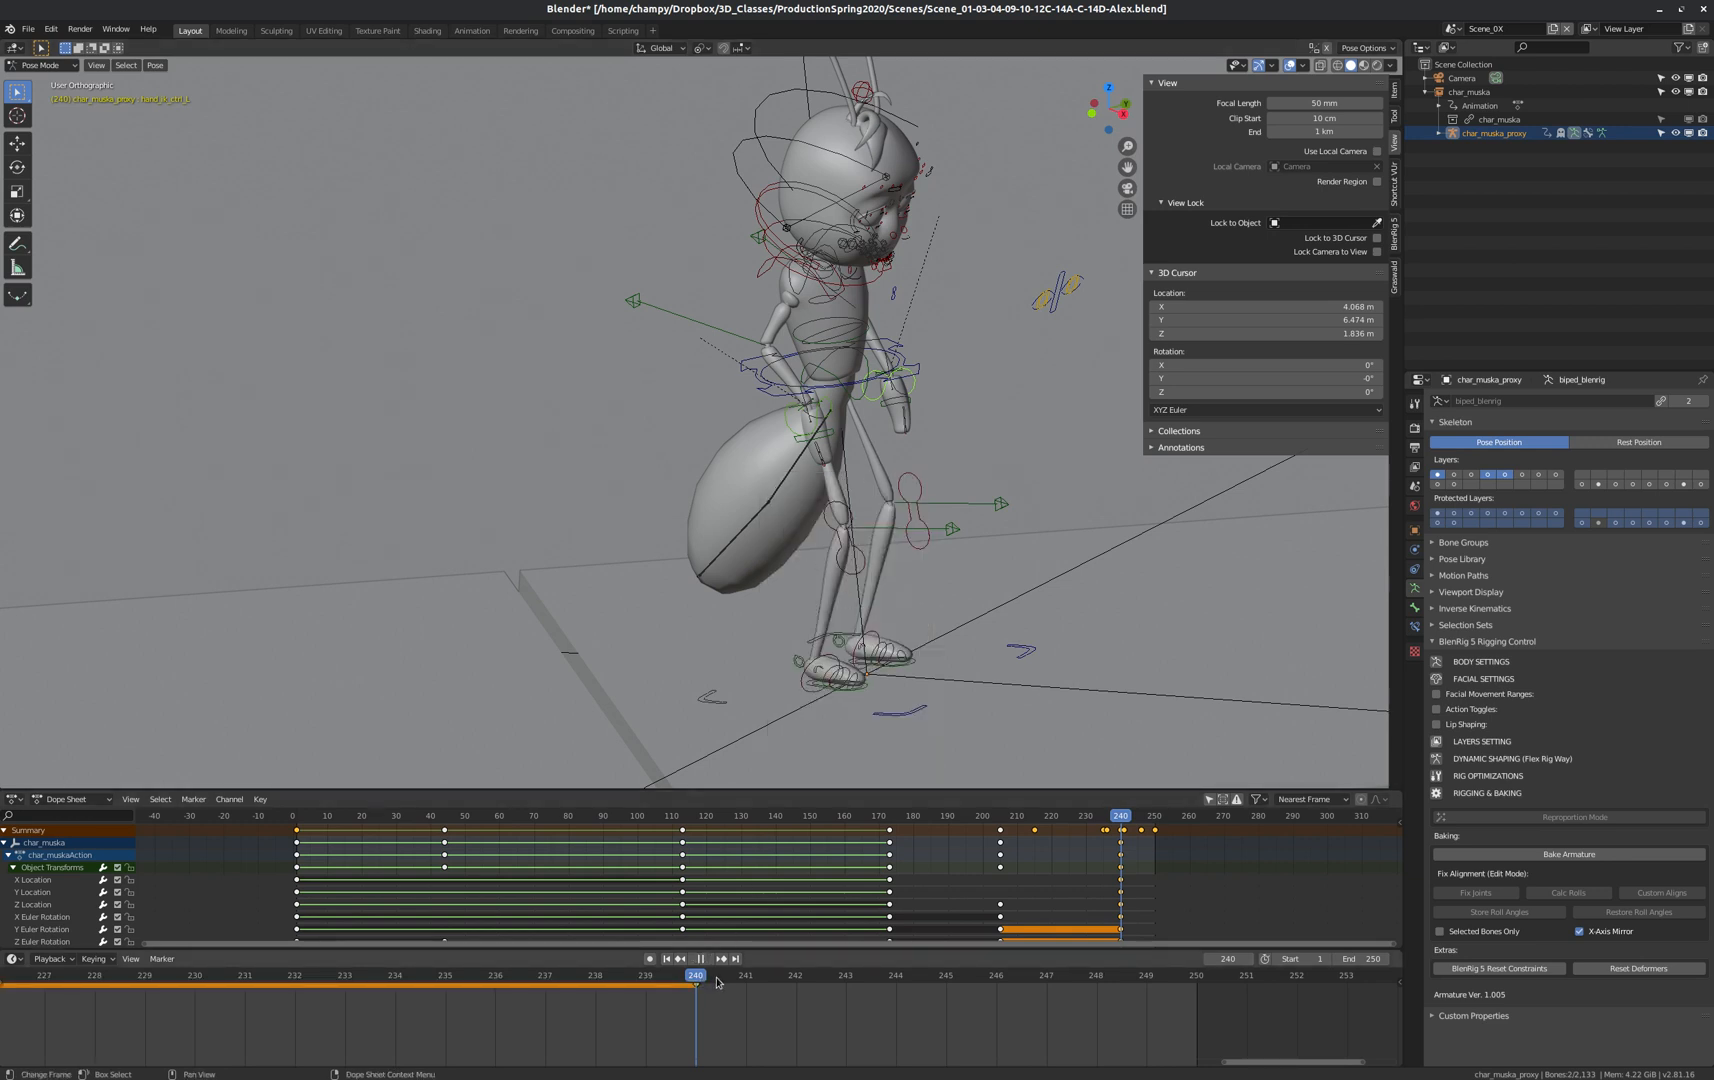
At frame 244, lower both hand controls about 1.3 mm along global Z and insert a LocRot keyframe.
{"action": "left_click_drag", "start_coordinate": [717, 982], "coordinate": [881, 1003]}
{"action": "key", "text": "g"}
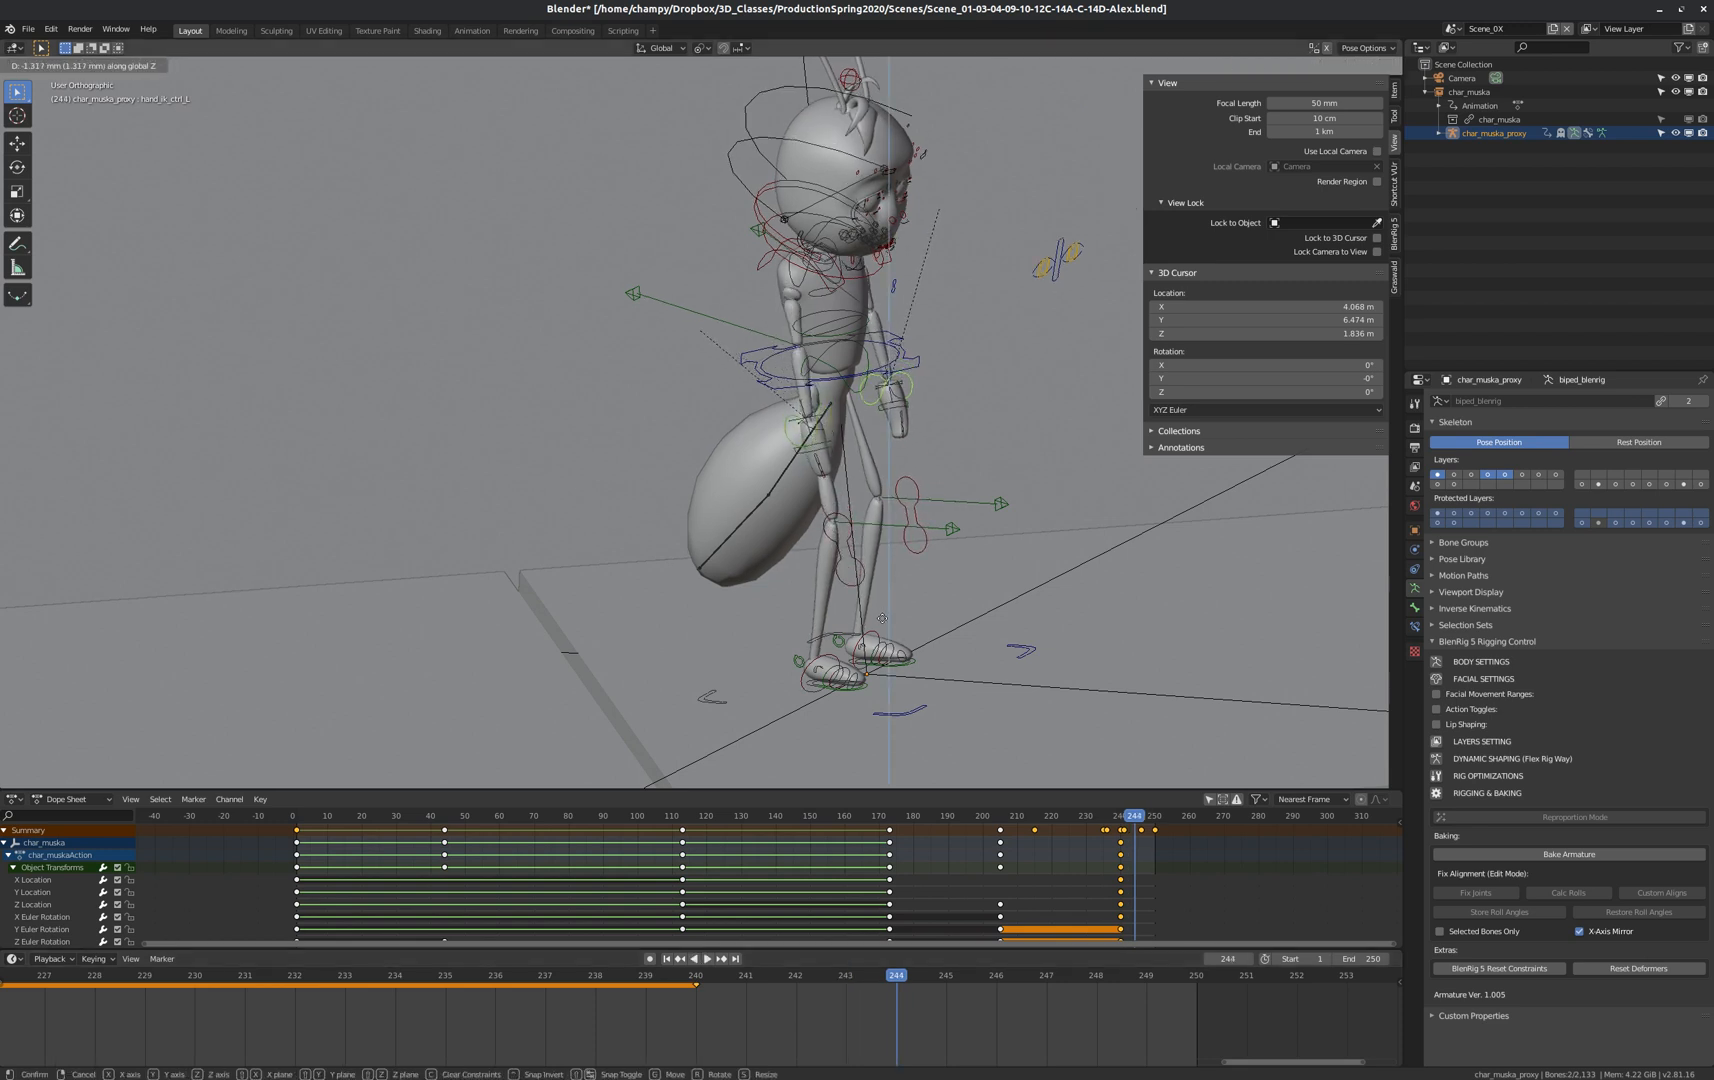
{"action": "key", "text": "z"}
{"action": "left_click", "coordinate": [881, 611]}
{"action": "key", "text": "i"}
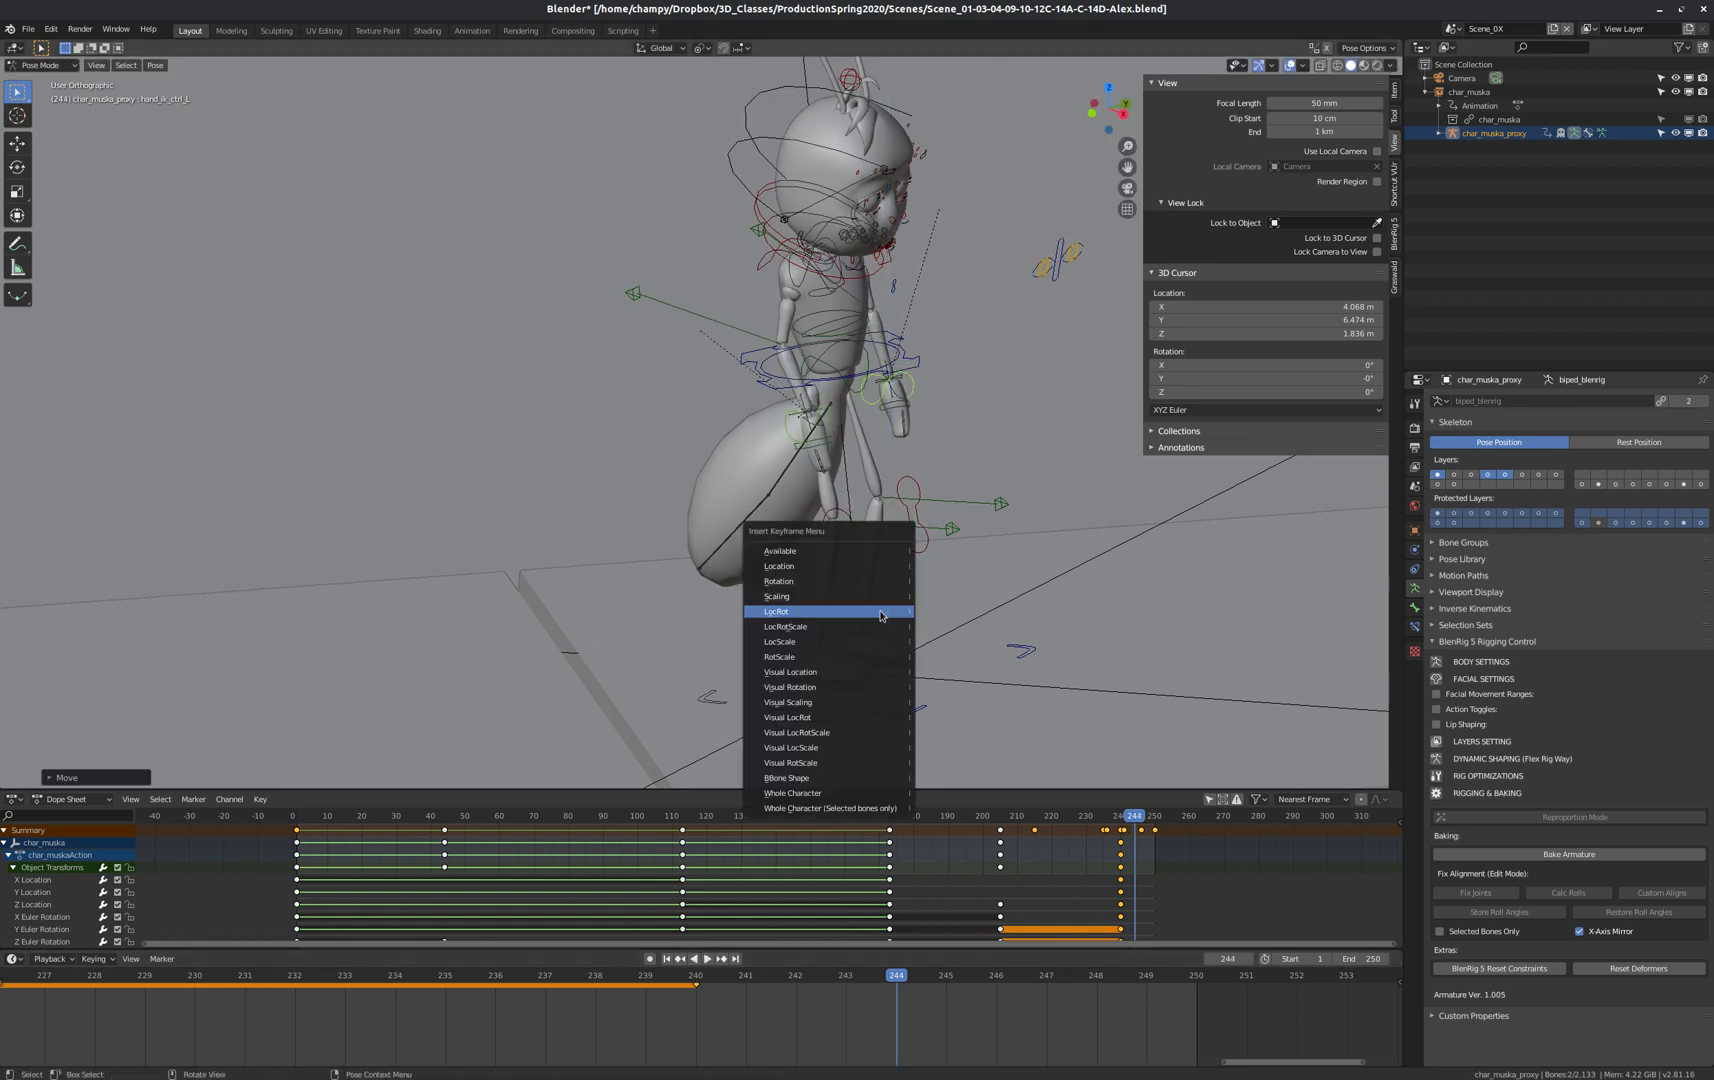
{"action": "left_click", "coordinate": [824, 612]}
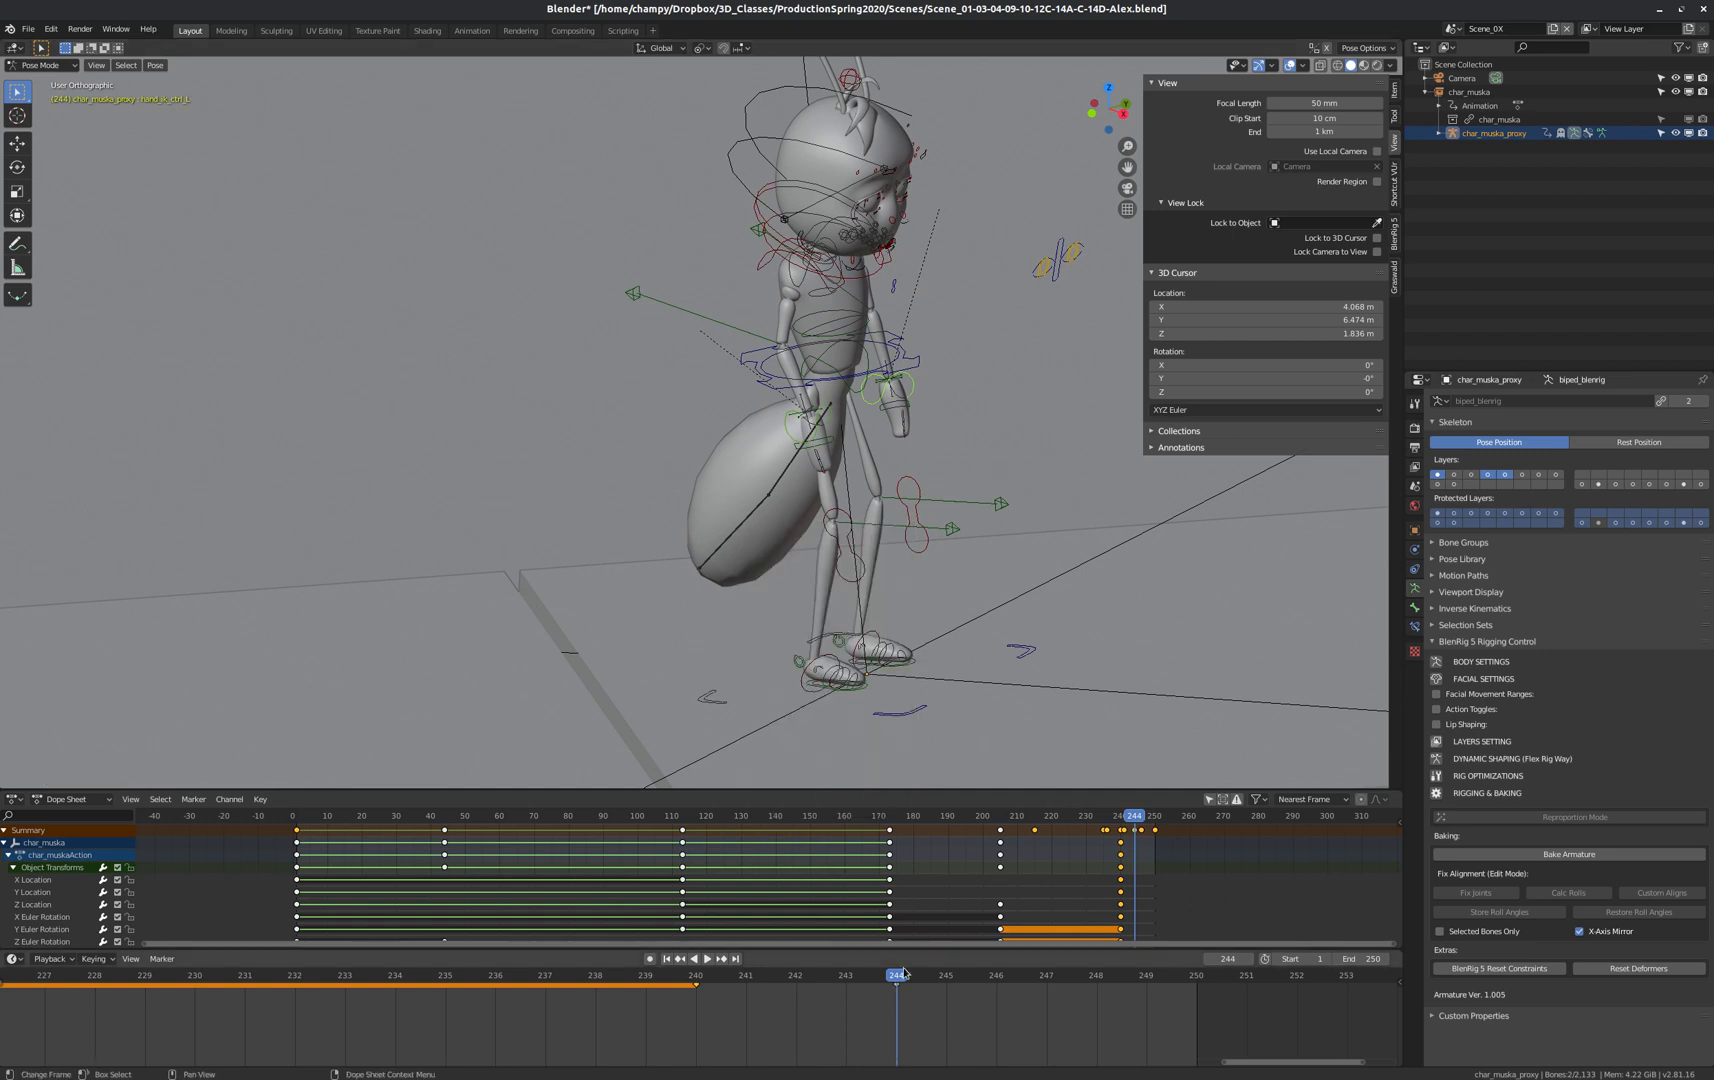
At frame 247, raise both hand controls about 1 mm along global Z.
{"action": "left_click_drag", "start_coordinate": [897, 978], "coordinate": [1046, 978]}
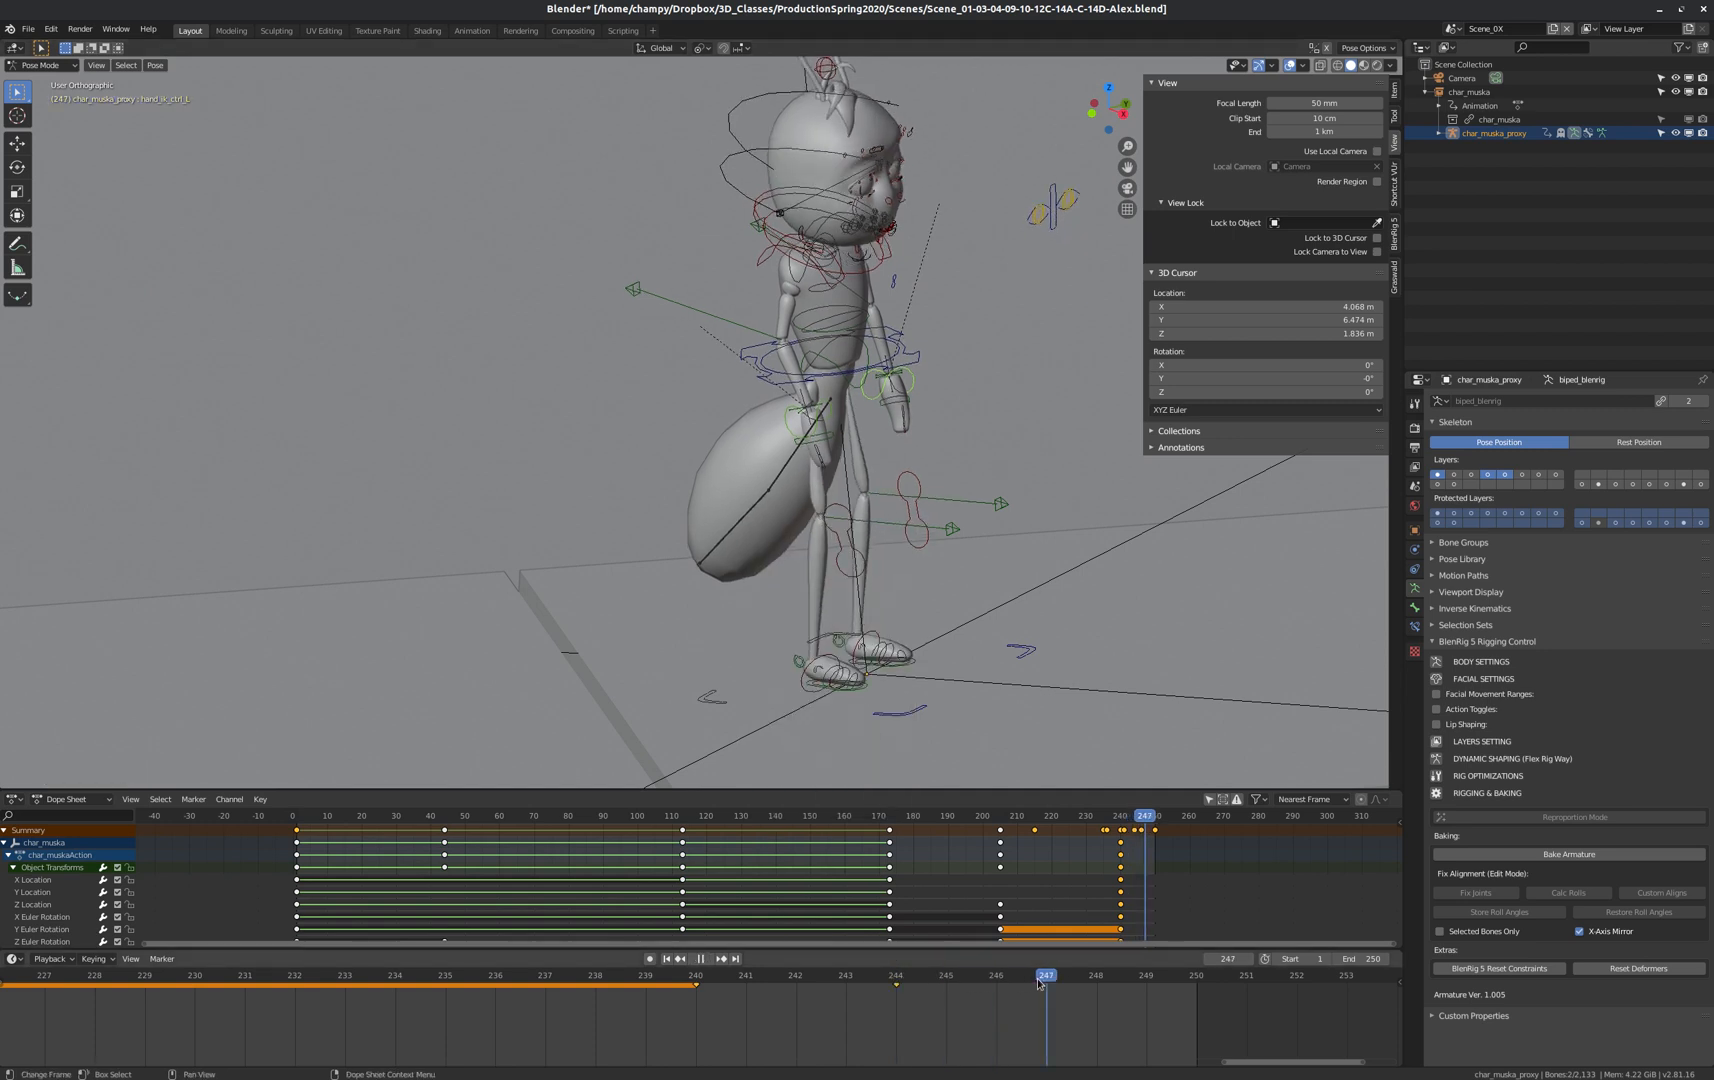
{"action": "key", "text": "g"}
{"action": "key", "text": "z"}
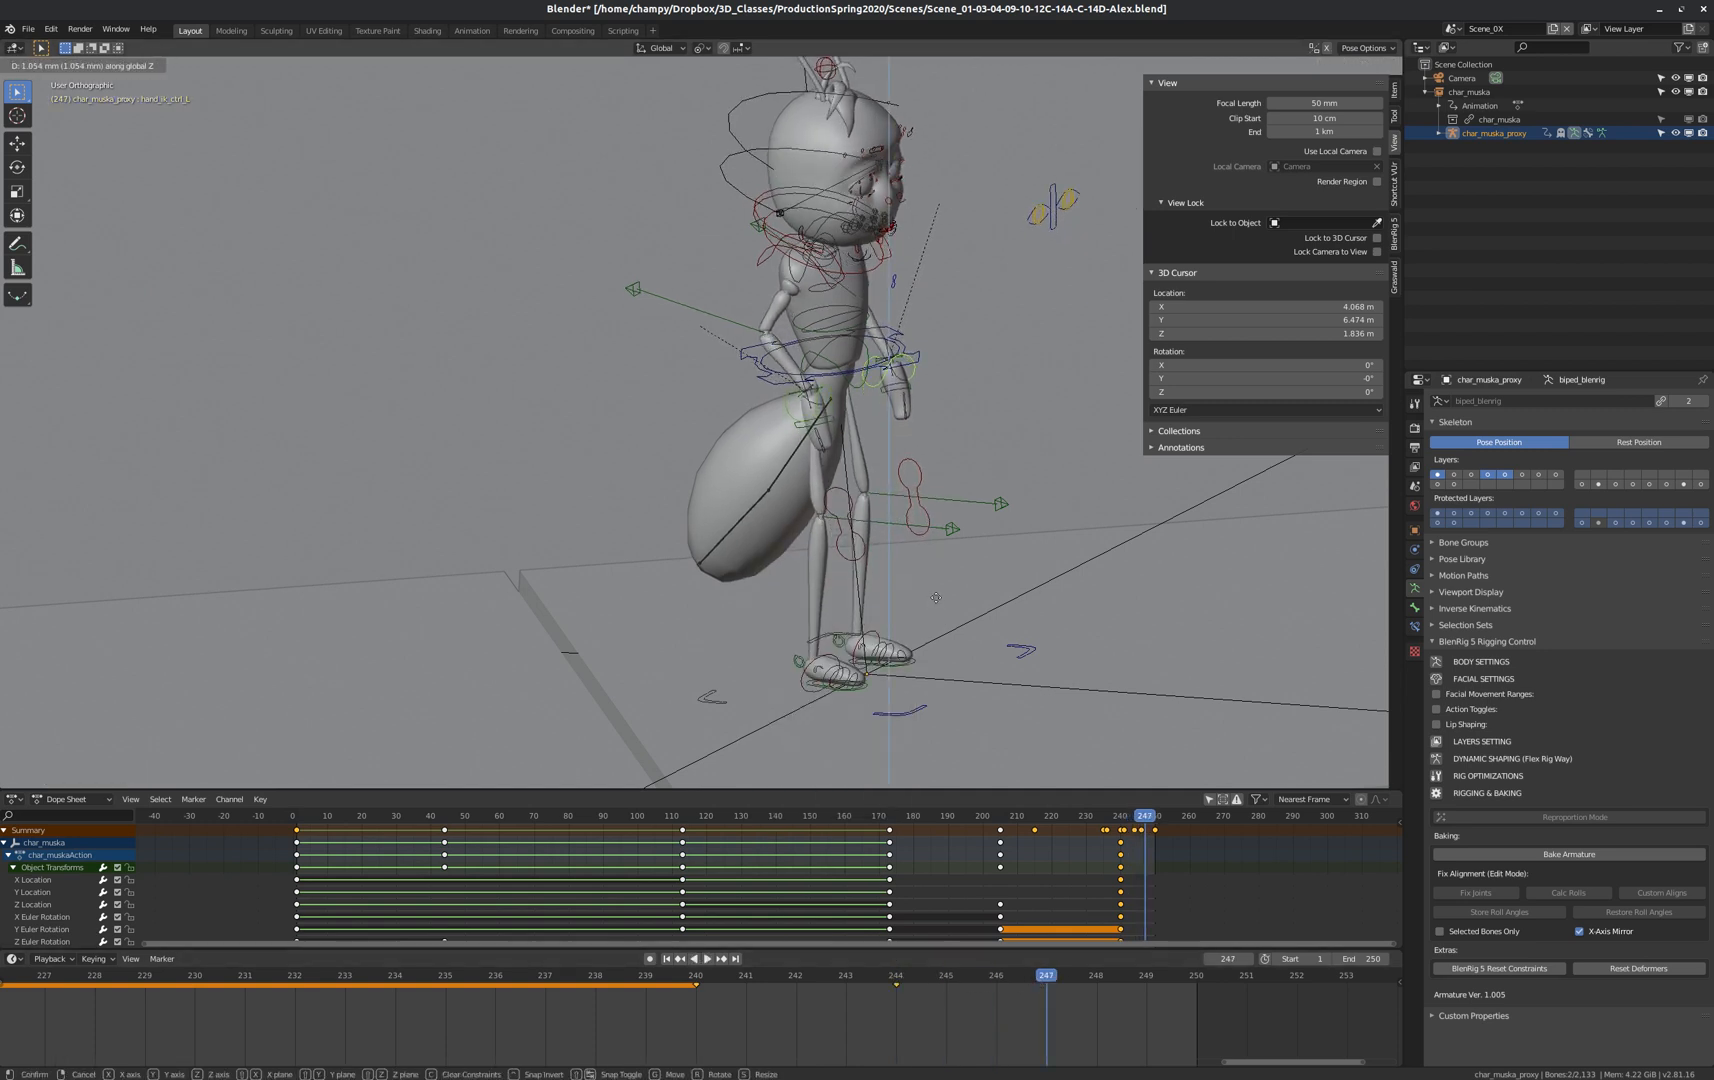
{"action": "left_click", "coordinate": [935, 591]}
{"action": "key", "text": "r"}
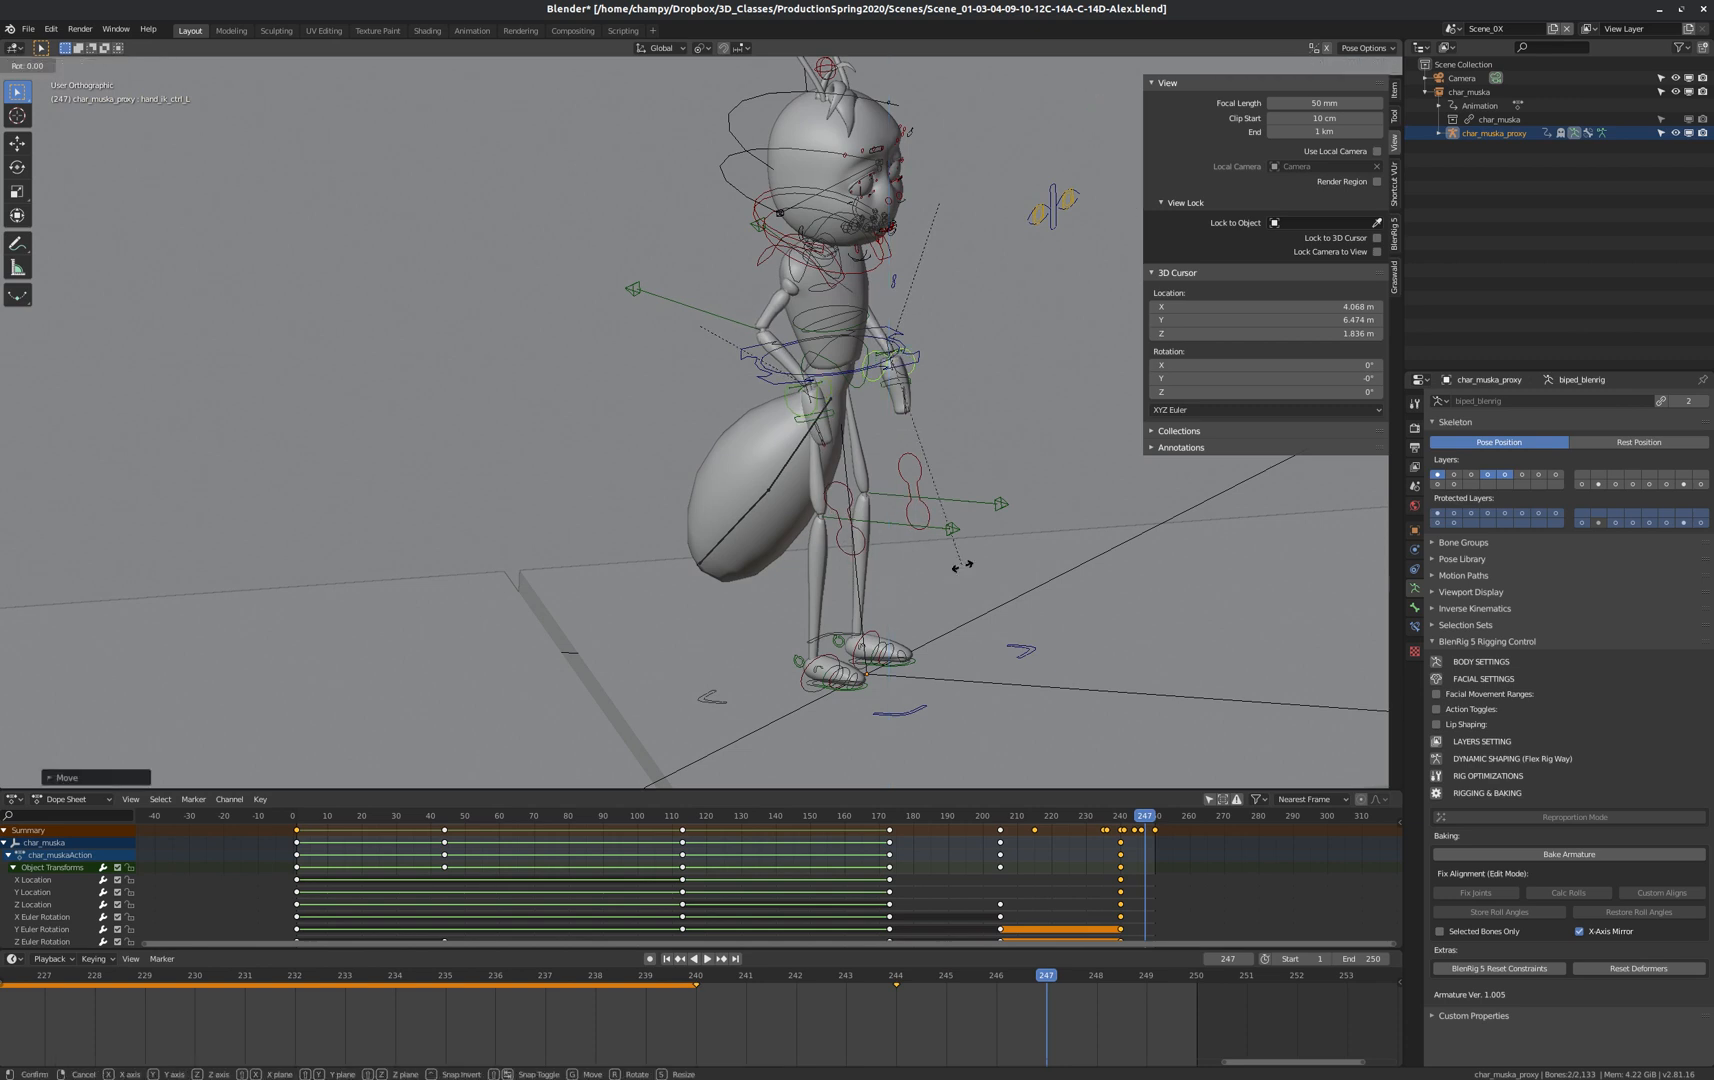
{"action": "key", "text": "x"}
{"action": "key", "text": "x"}
{"action": "right_click", "coordinate": [972, 529]}
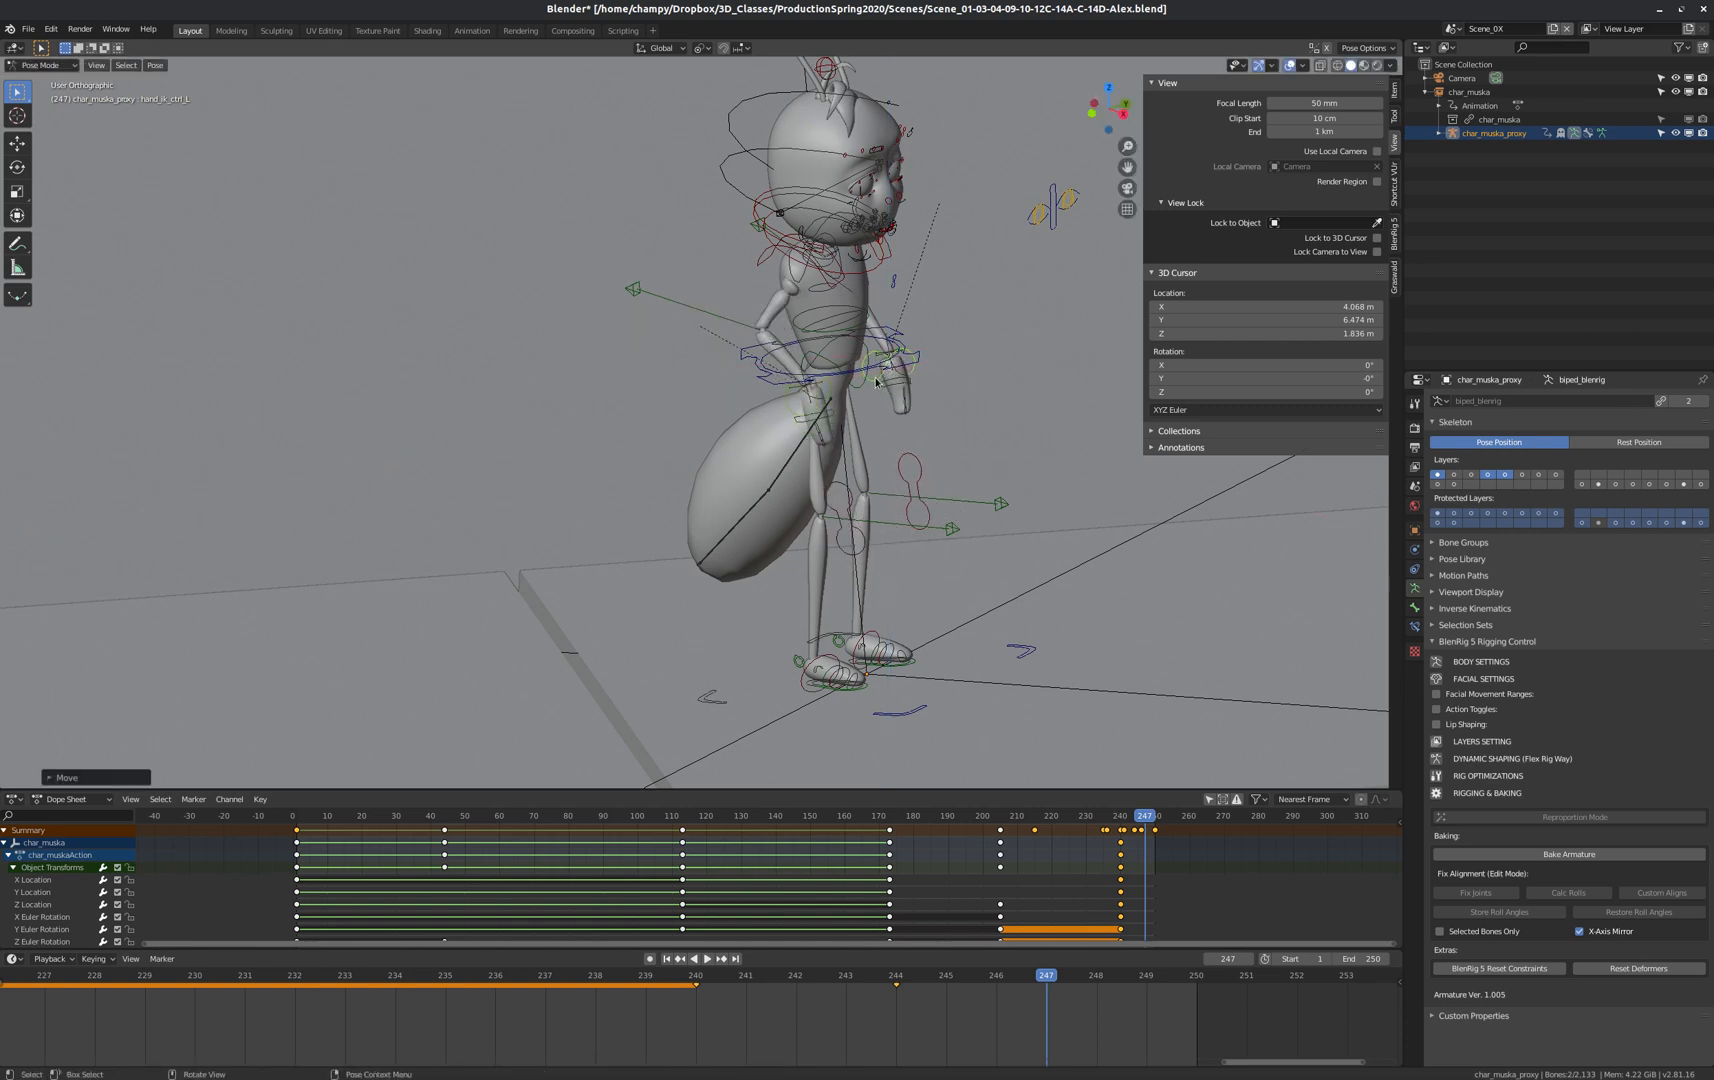
At frame 247, rotate the left hand control hand_ik_ctrl_L so that the hand tilts up and forward.
{"action": "key", "text": "r"}
{"action": "key", "text": "x"}
{"action": "key", "text": "x"}
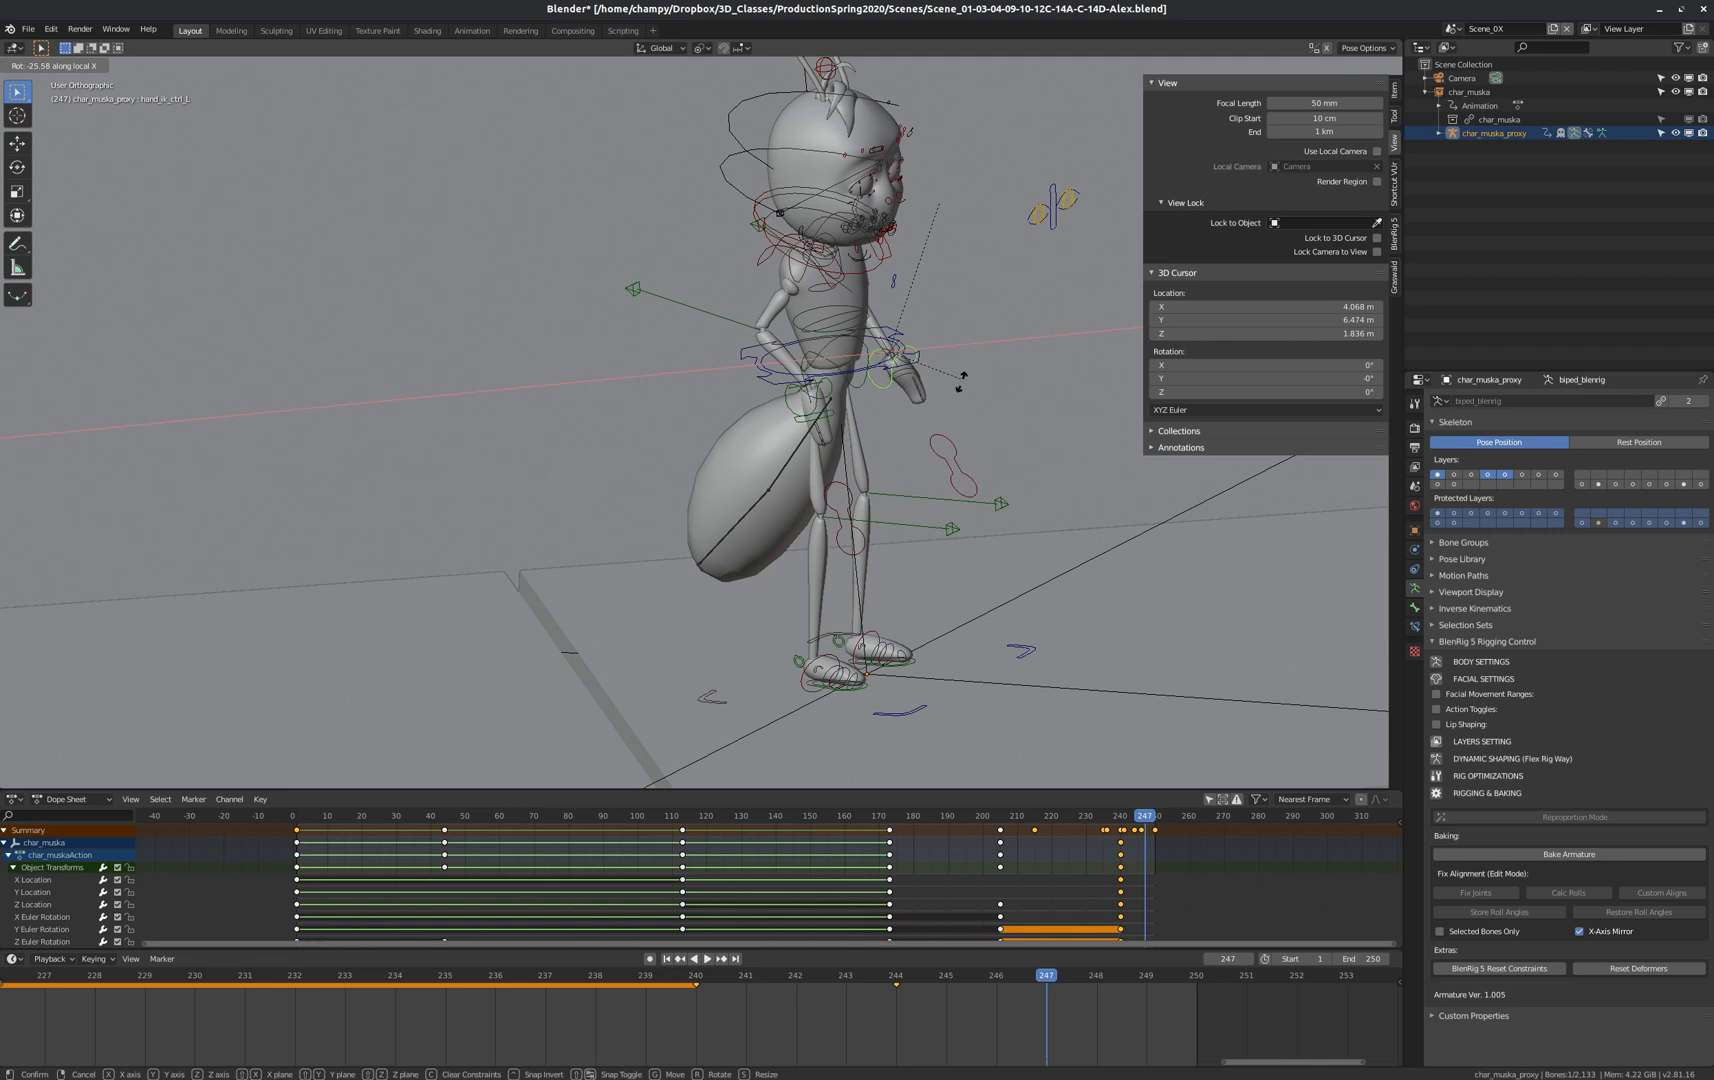
{"action": "key", "text": "y"}
{"action": "key", "text": "y"}
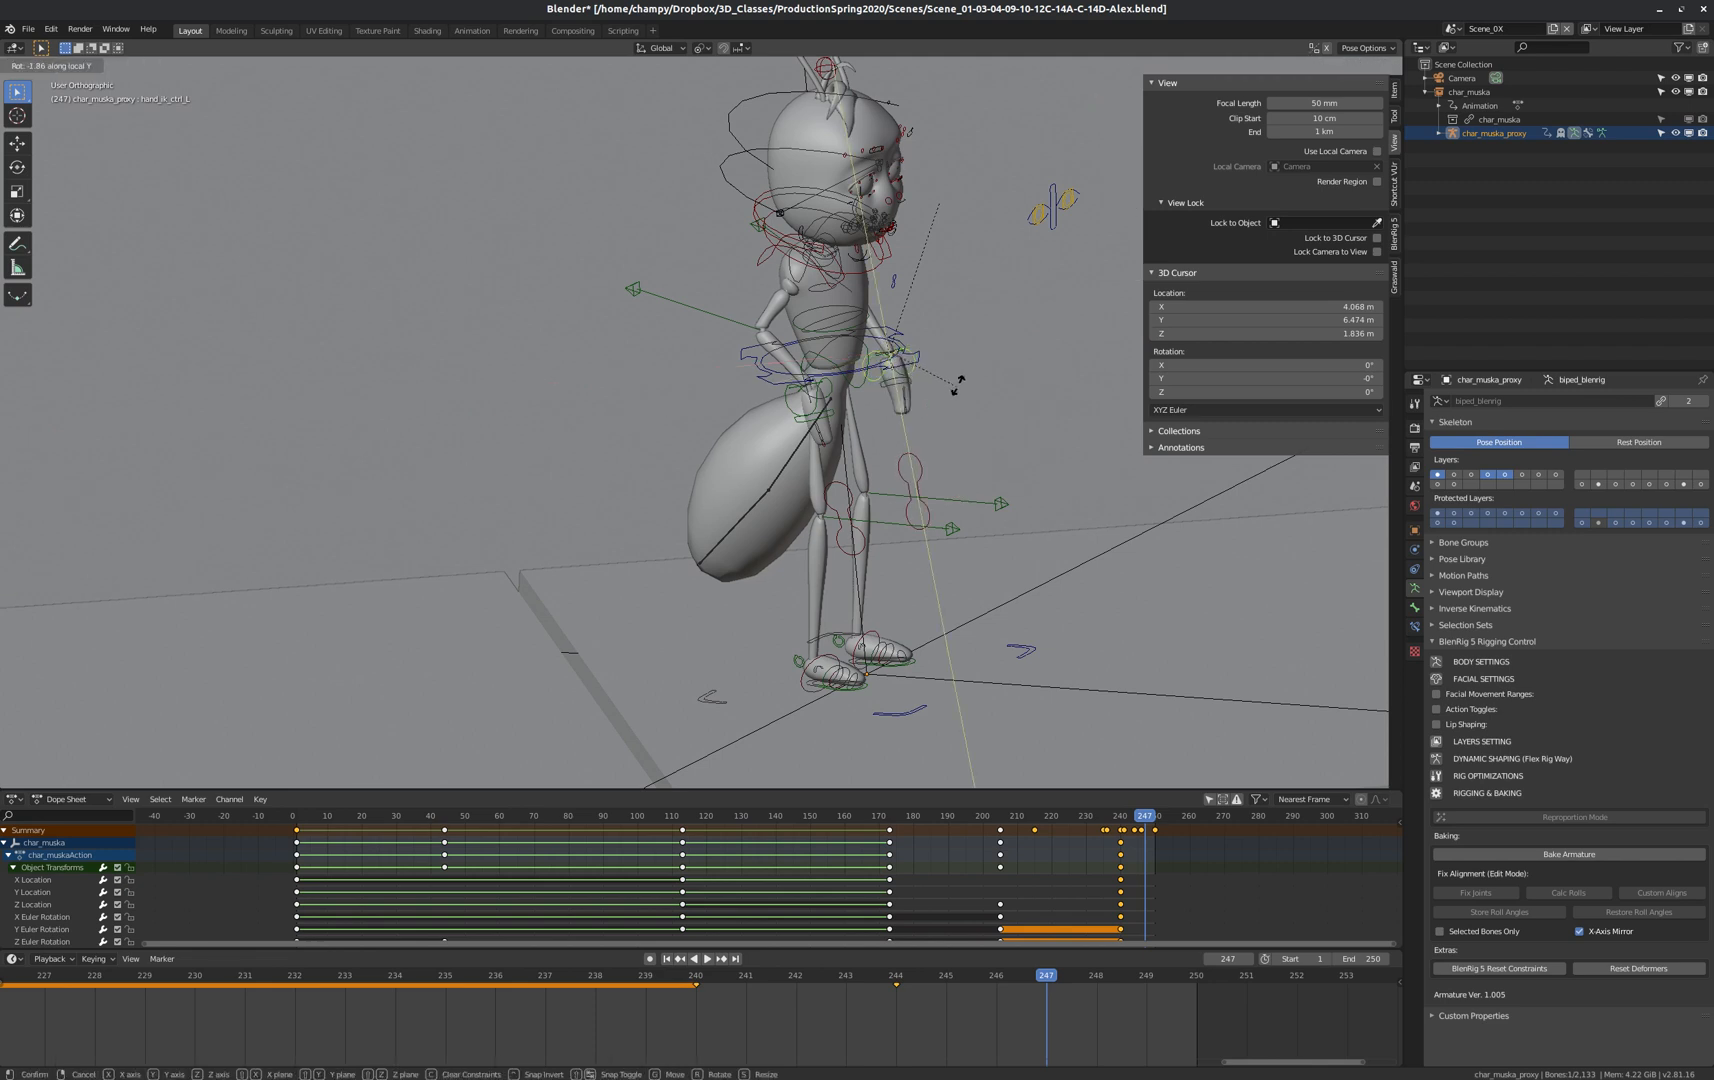
{"action": "key", "text": "z"}
{"action": "key", "text": "z"}
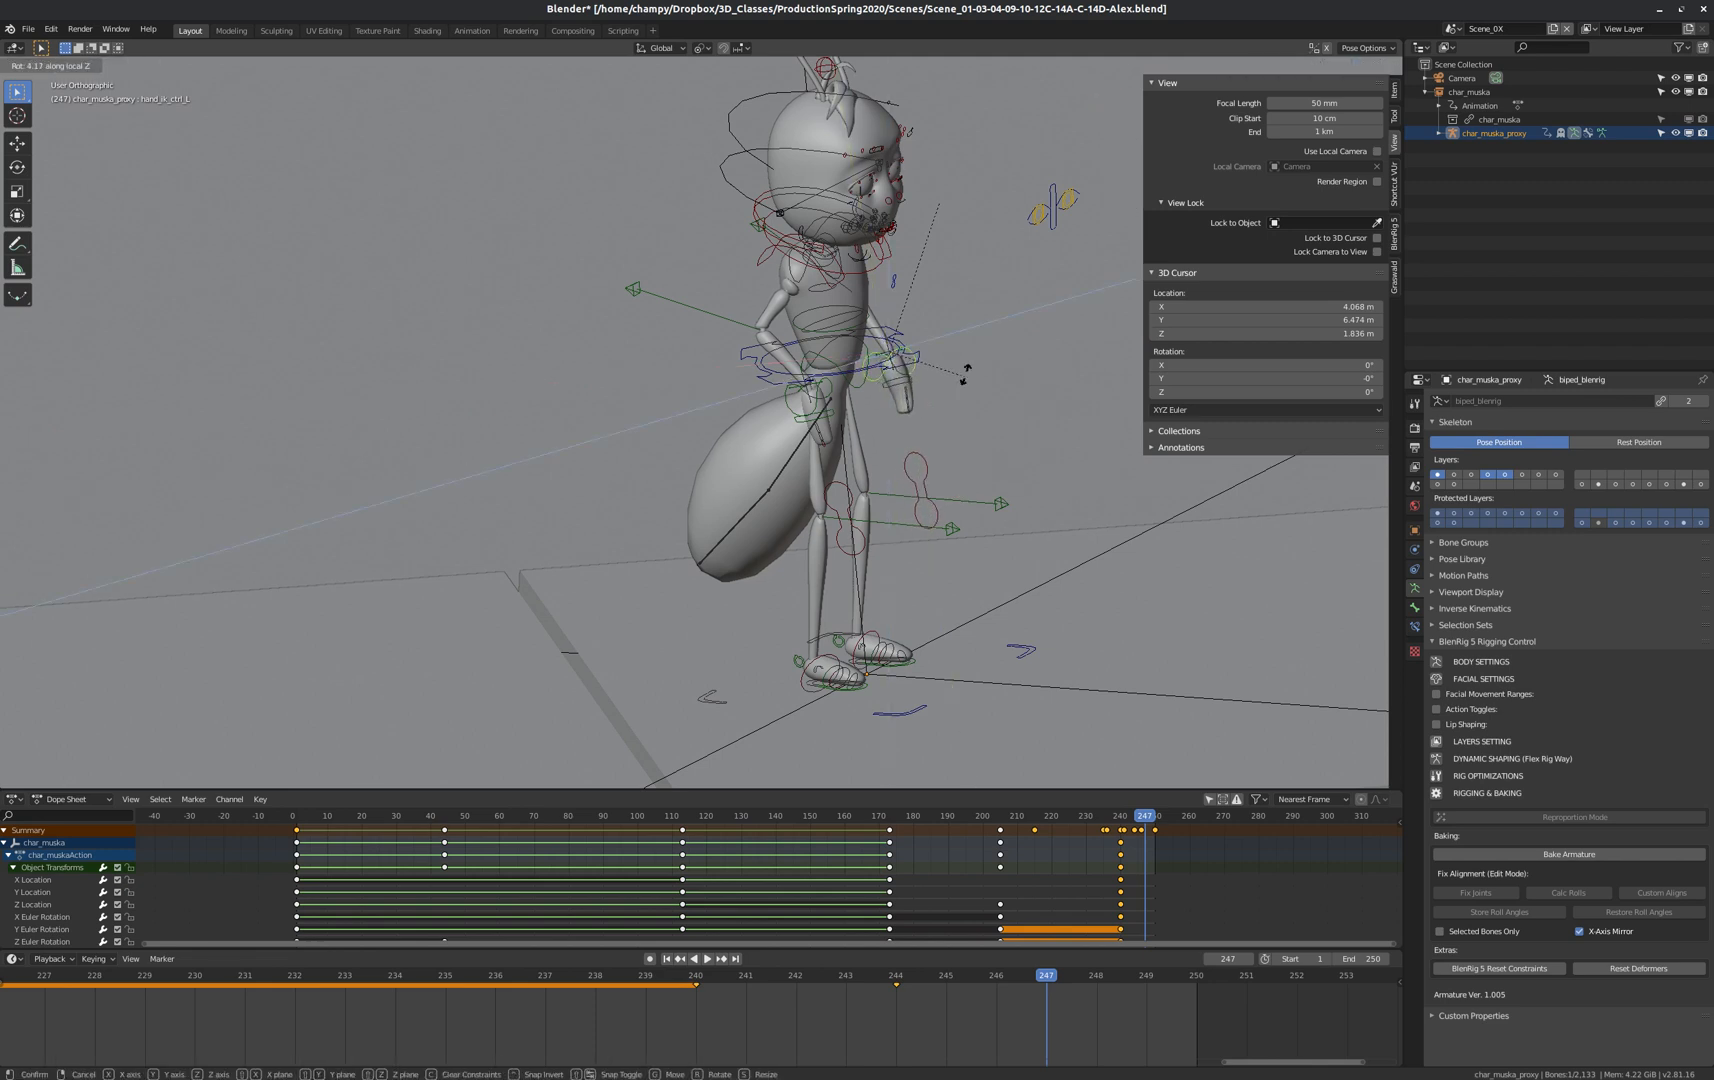
{"action": "left_click", "coordinate": [834, 404]}
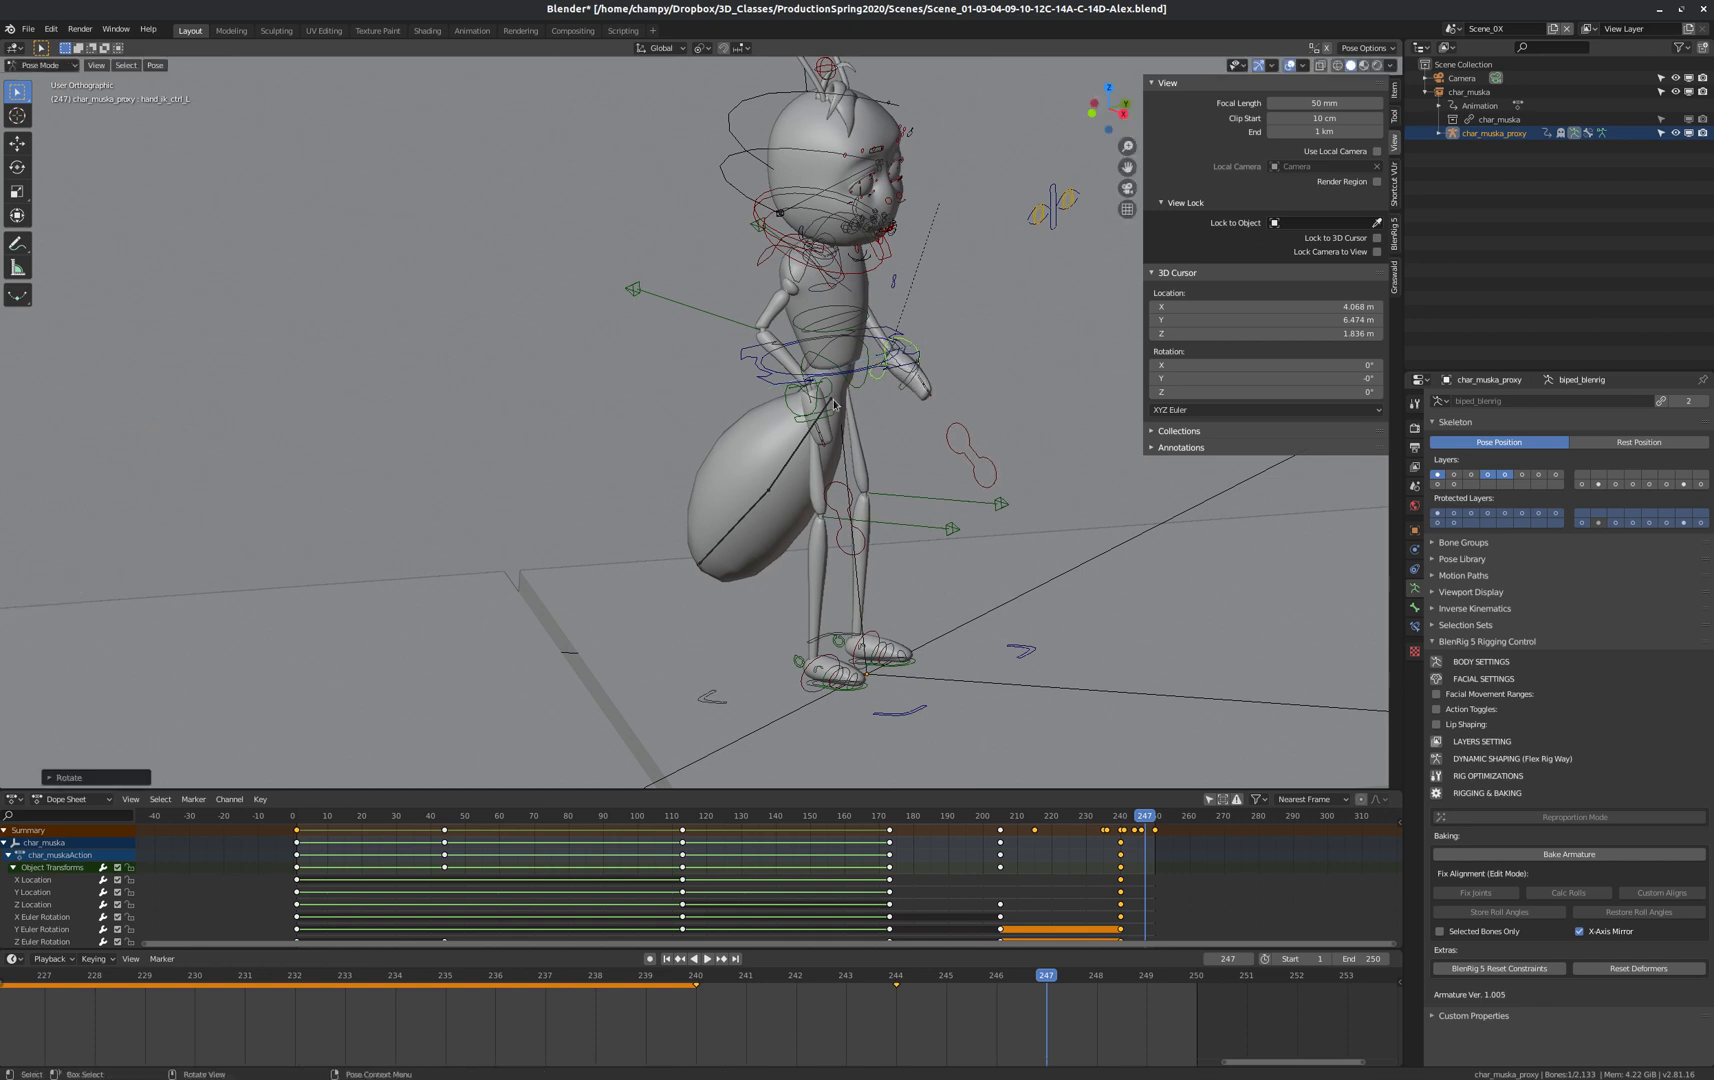
Rotate the right hand control hand_ik_ctrl_R about -45° around its local Z axis at frame 247.
{"action": "left_click", "coordinate": [820, 398]}
{"action": "key", "text": "r"}
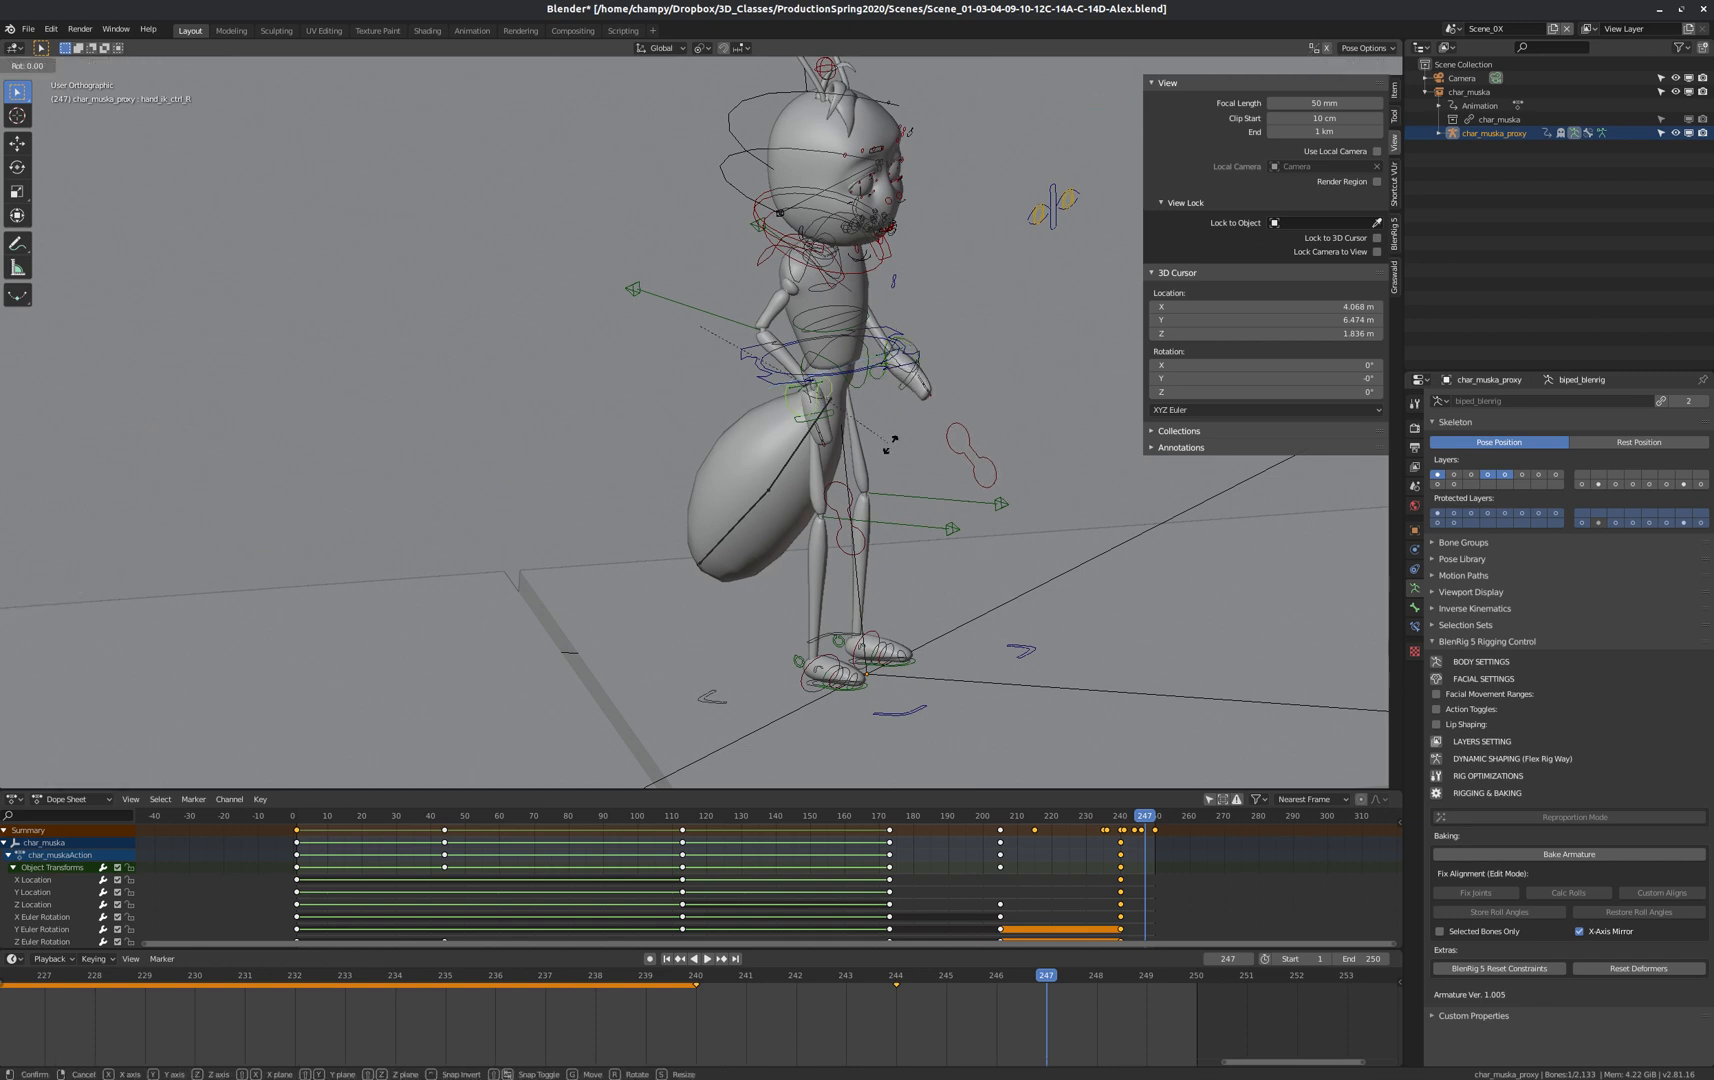
{"action": "key", "text": "z"}
{"action": "key", "text": "z"}
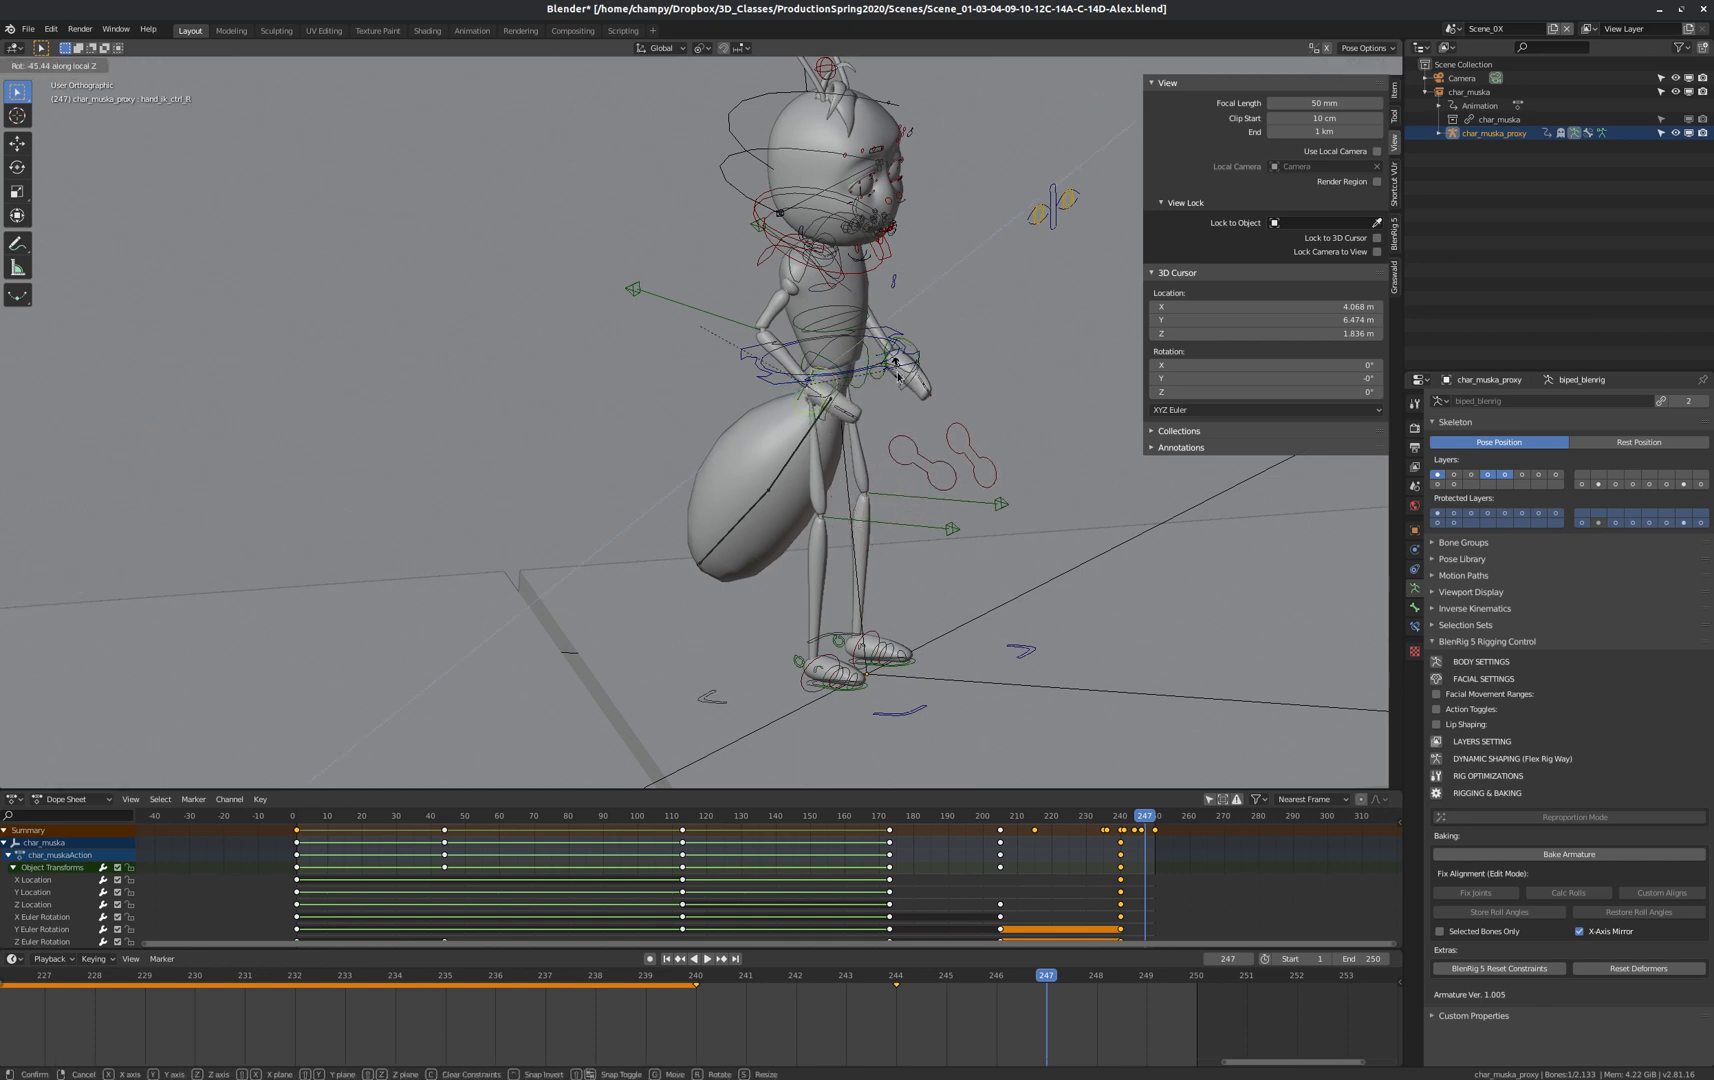
{"action": "left_click", "coordinate": [900, 377]}
Insert a LocRot keyframe for both hand IK controls at frame 247 and play back the hand motion.
{"action": "scroll", "coordinate": [908, 367], "scroll_direction": "up", "scroll_amount": 2}
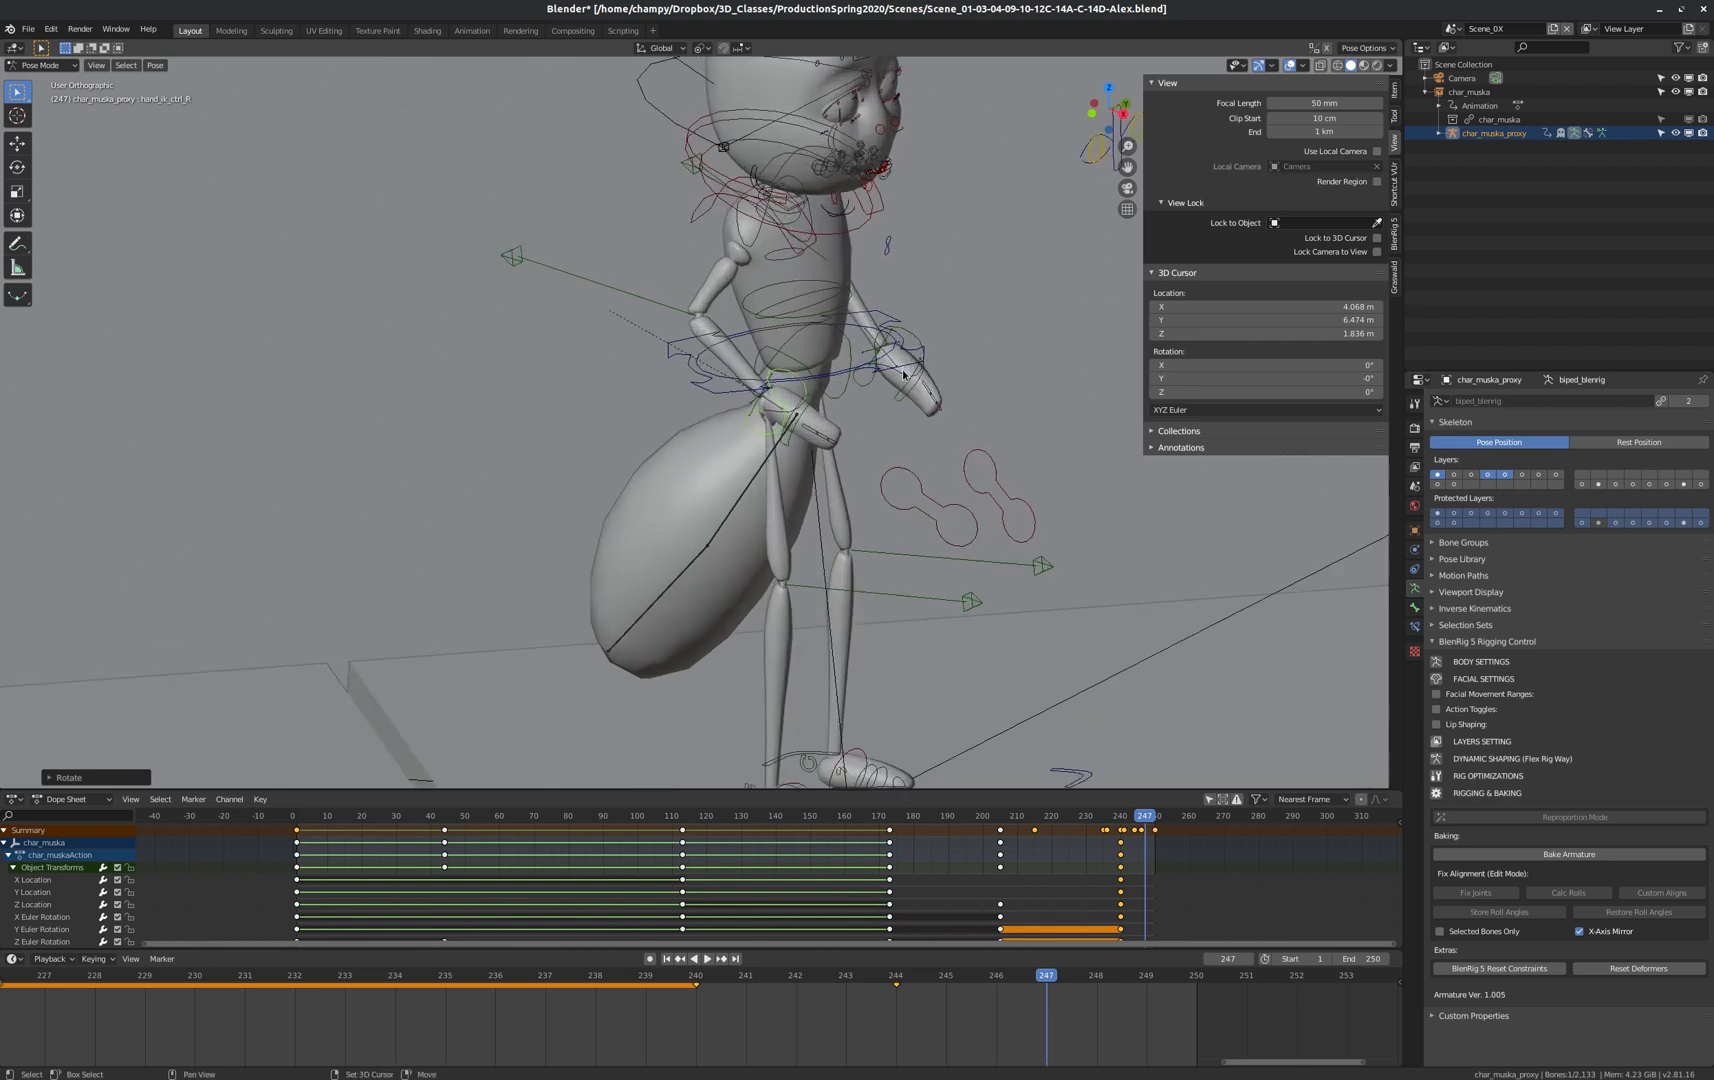
{"action": "left_click", "coordinate": [903, 374], "text": "shift"}
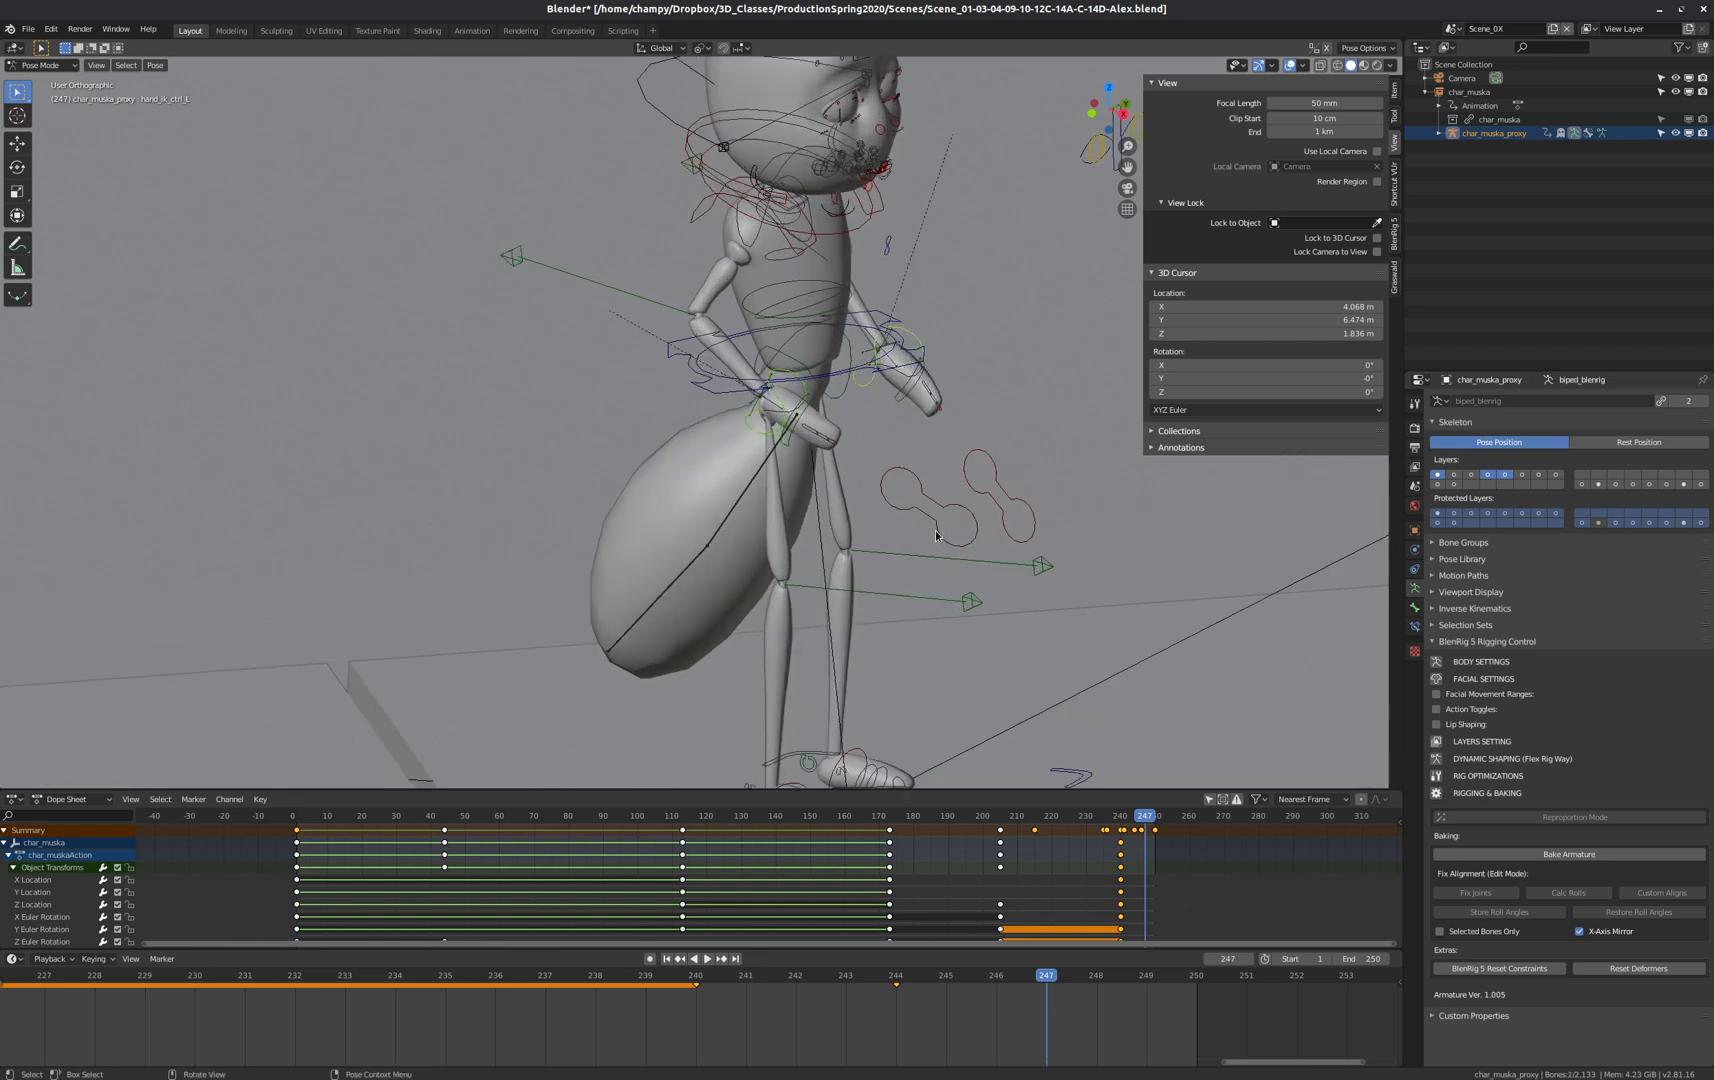
{"action": "key", "text": "i"}
{"action": "left_click", "coordinate": [884, 536]}
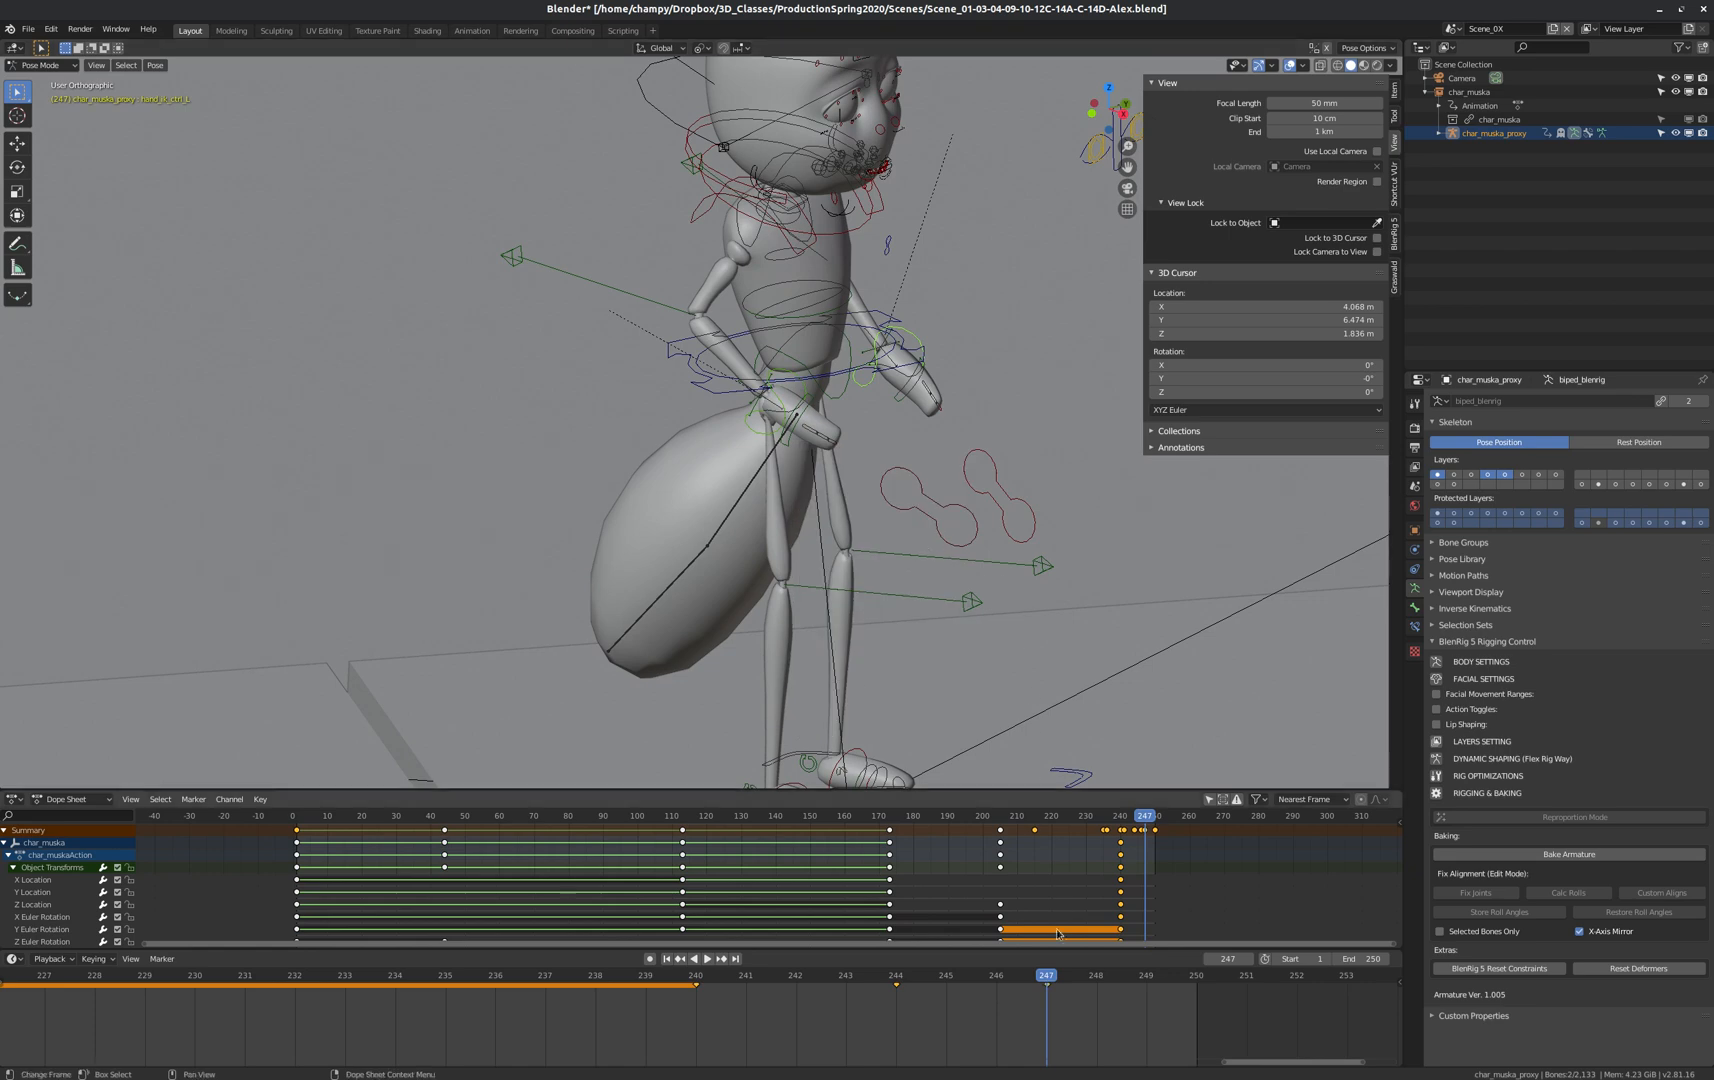
{"action": "key", "text": "shift+ctrl+space"}
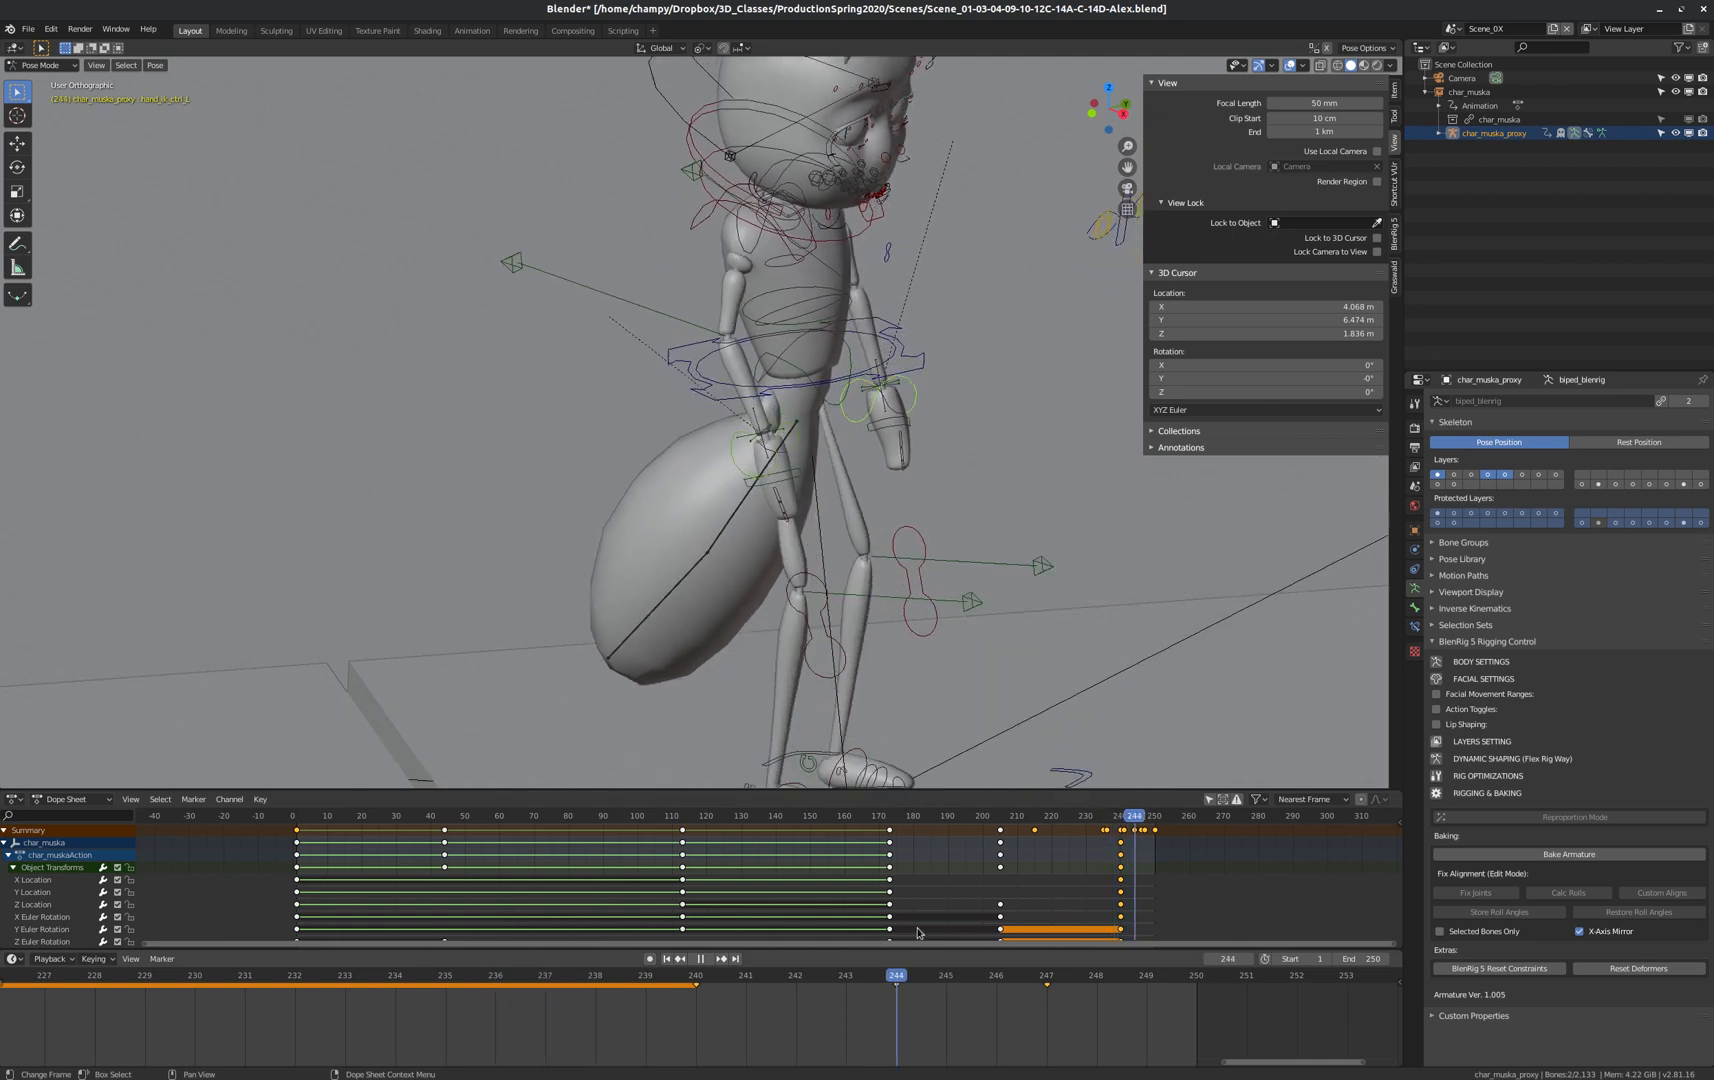
{"action": "key", "text": "space"}
Switch to the scene camera's view and set the current frame to 1.
{"action": "scroll", "coordinate": [962, 437], "scroll_direction": "down", "scroll_amount": 5}
{"action": "scroll", "coordinate": [962, 437], "scroll_direction": "down", "scroll_amount": 3}
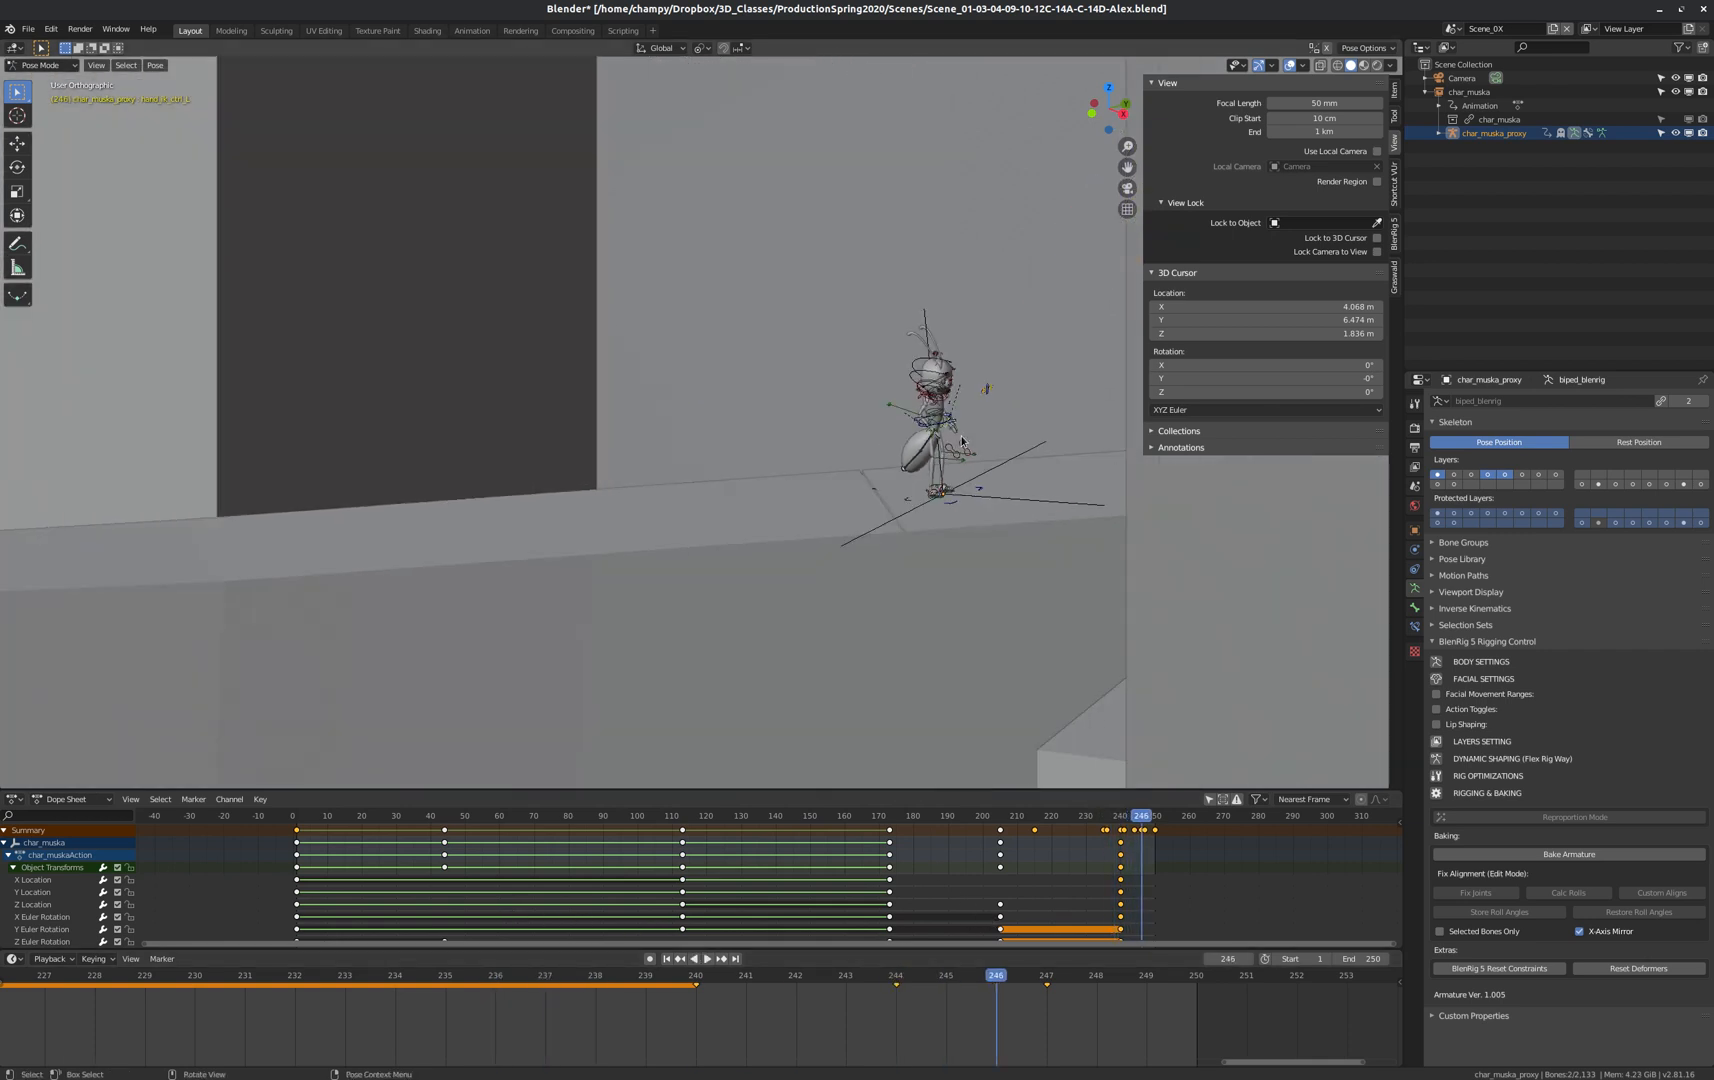
{"action": "scroll", "coordinate": [933, 517], "scroll_direction": "down", "scroll_amount": 8}
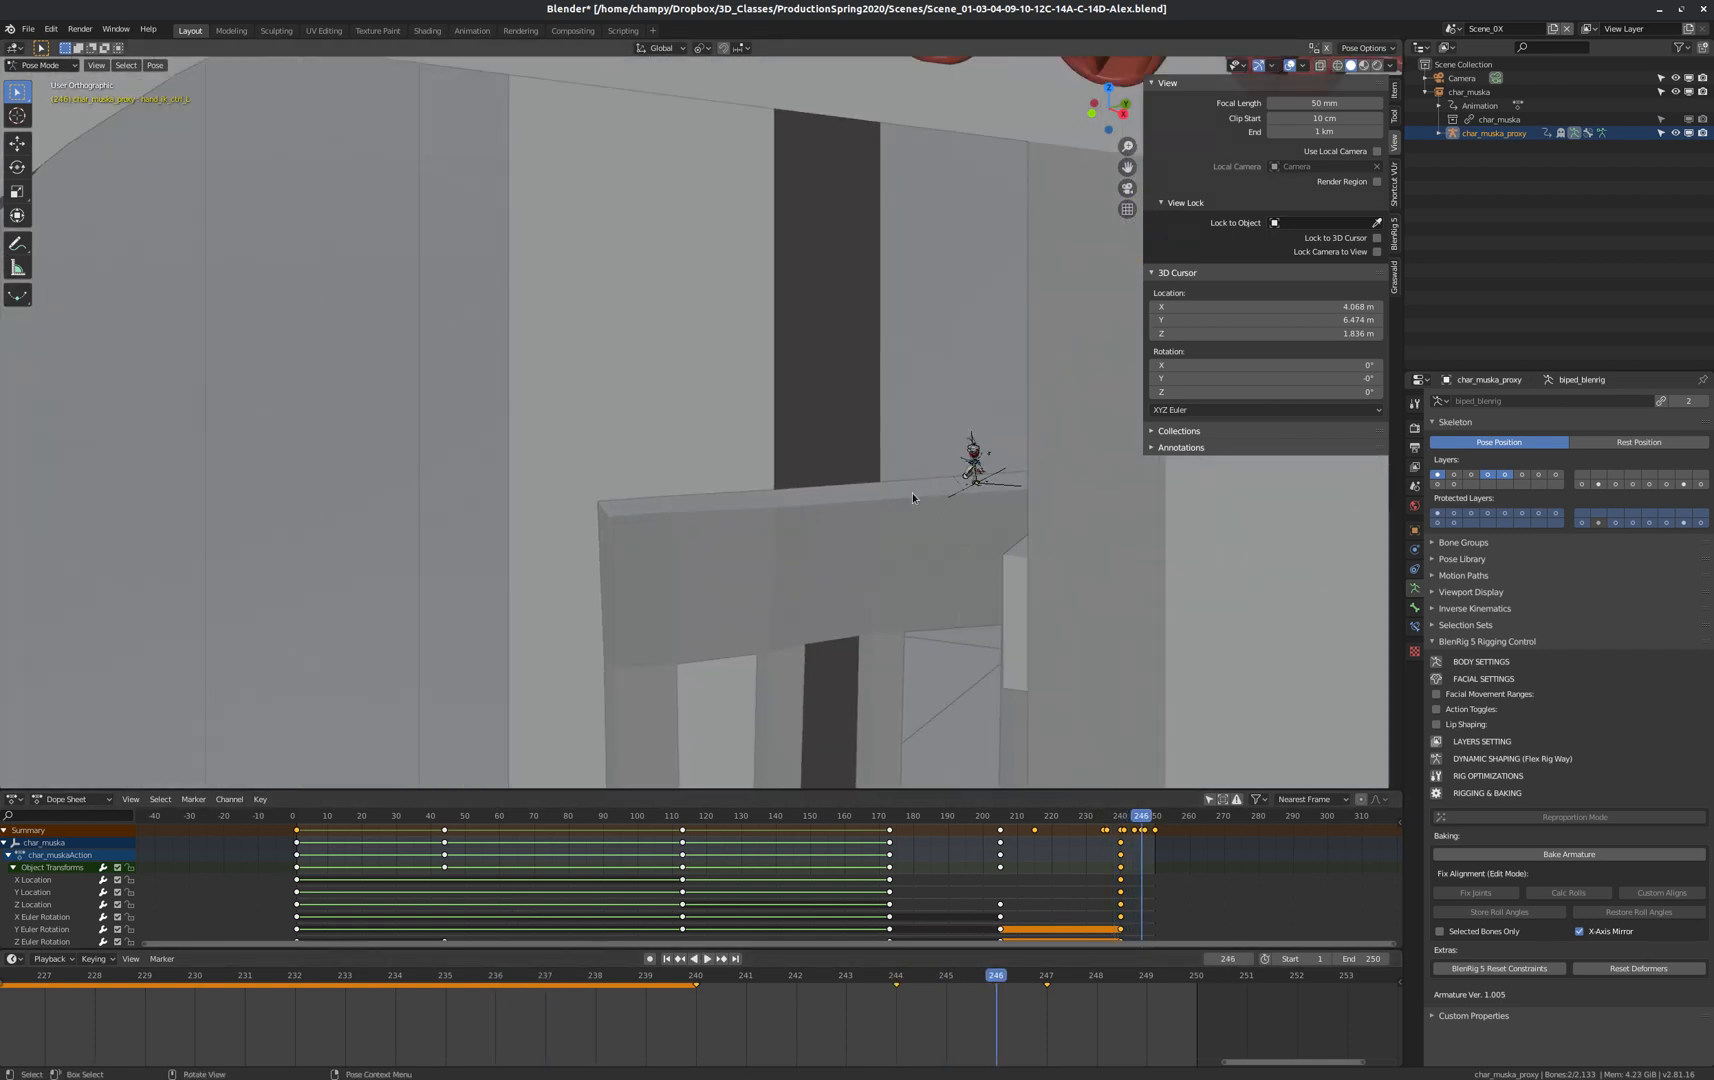
{"action": "key", "text": "KP_0"}
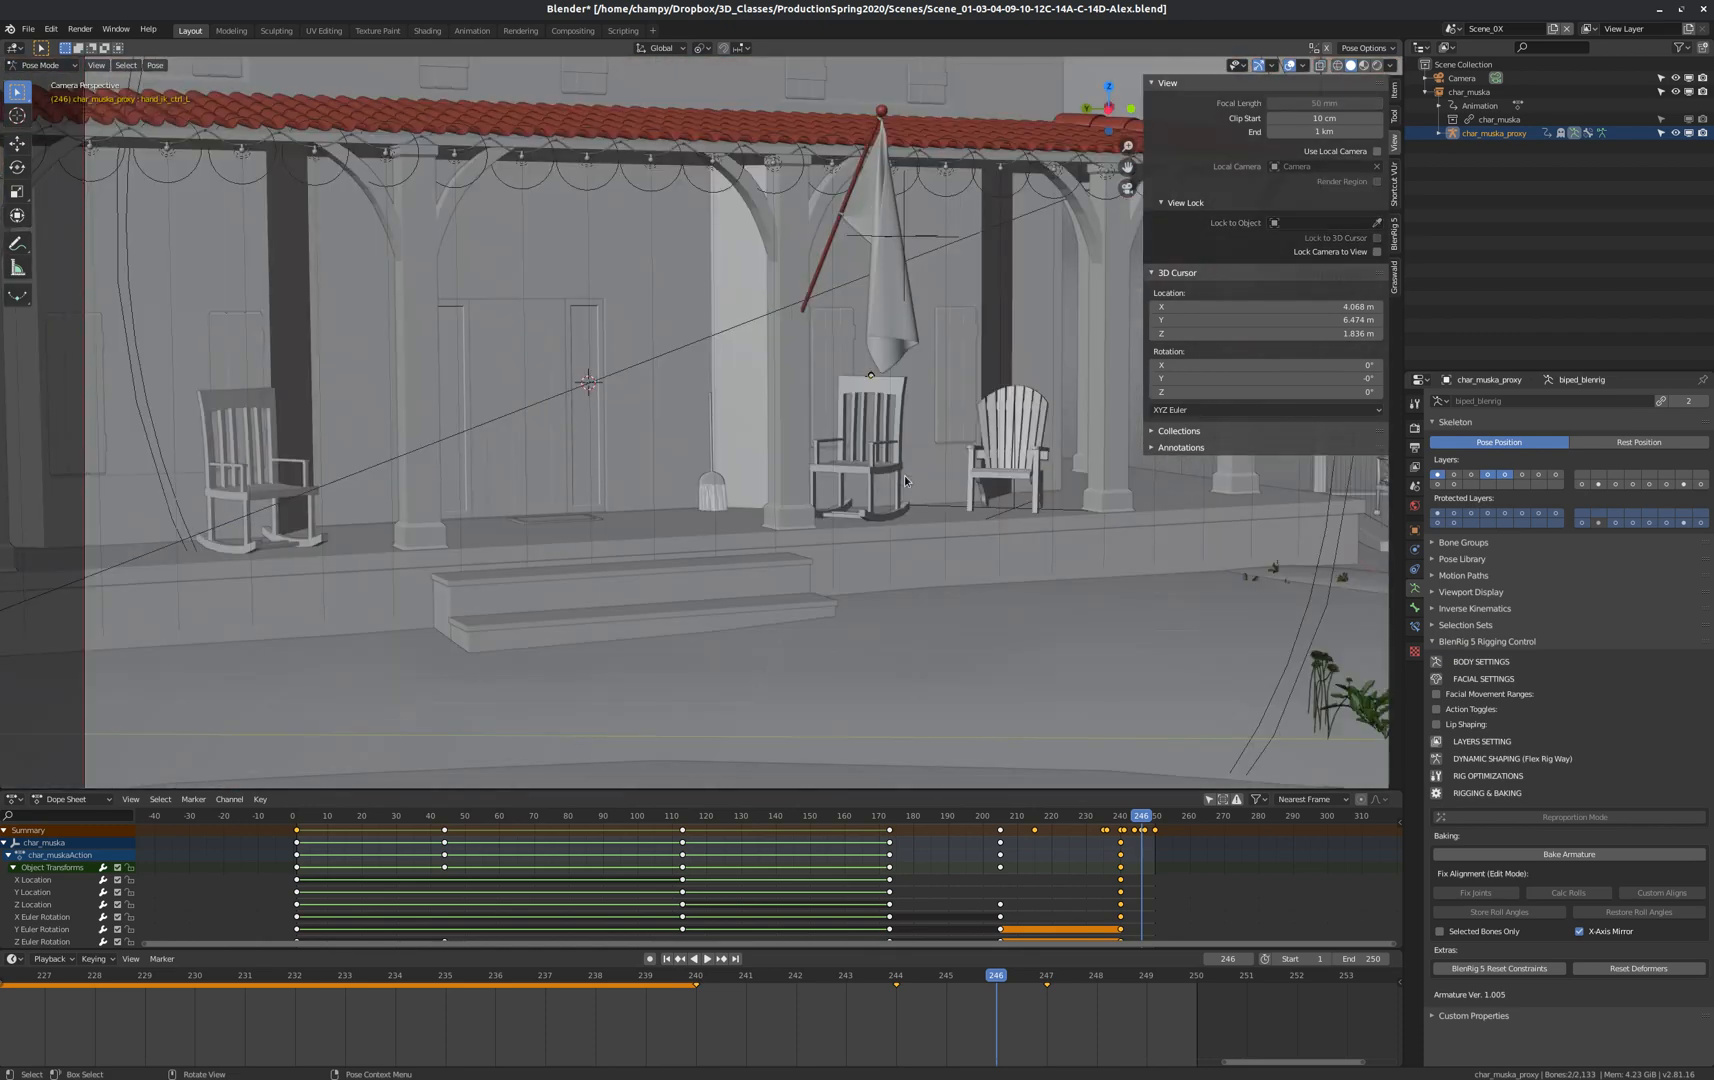
{"action": "scroll", "coordinate": [603, 500], "scroll_direction": "down", "scroll_amount": 5}
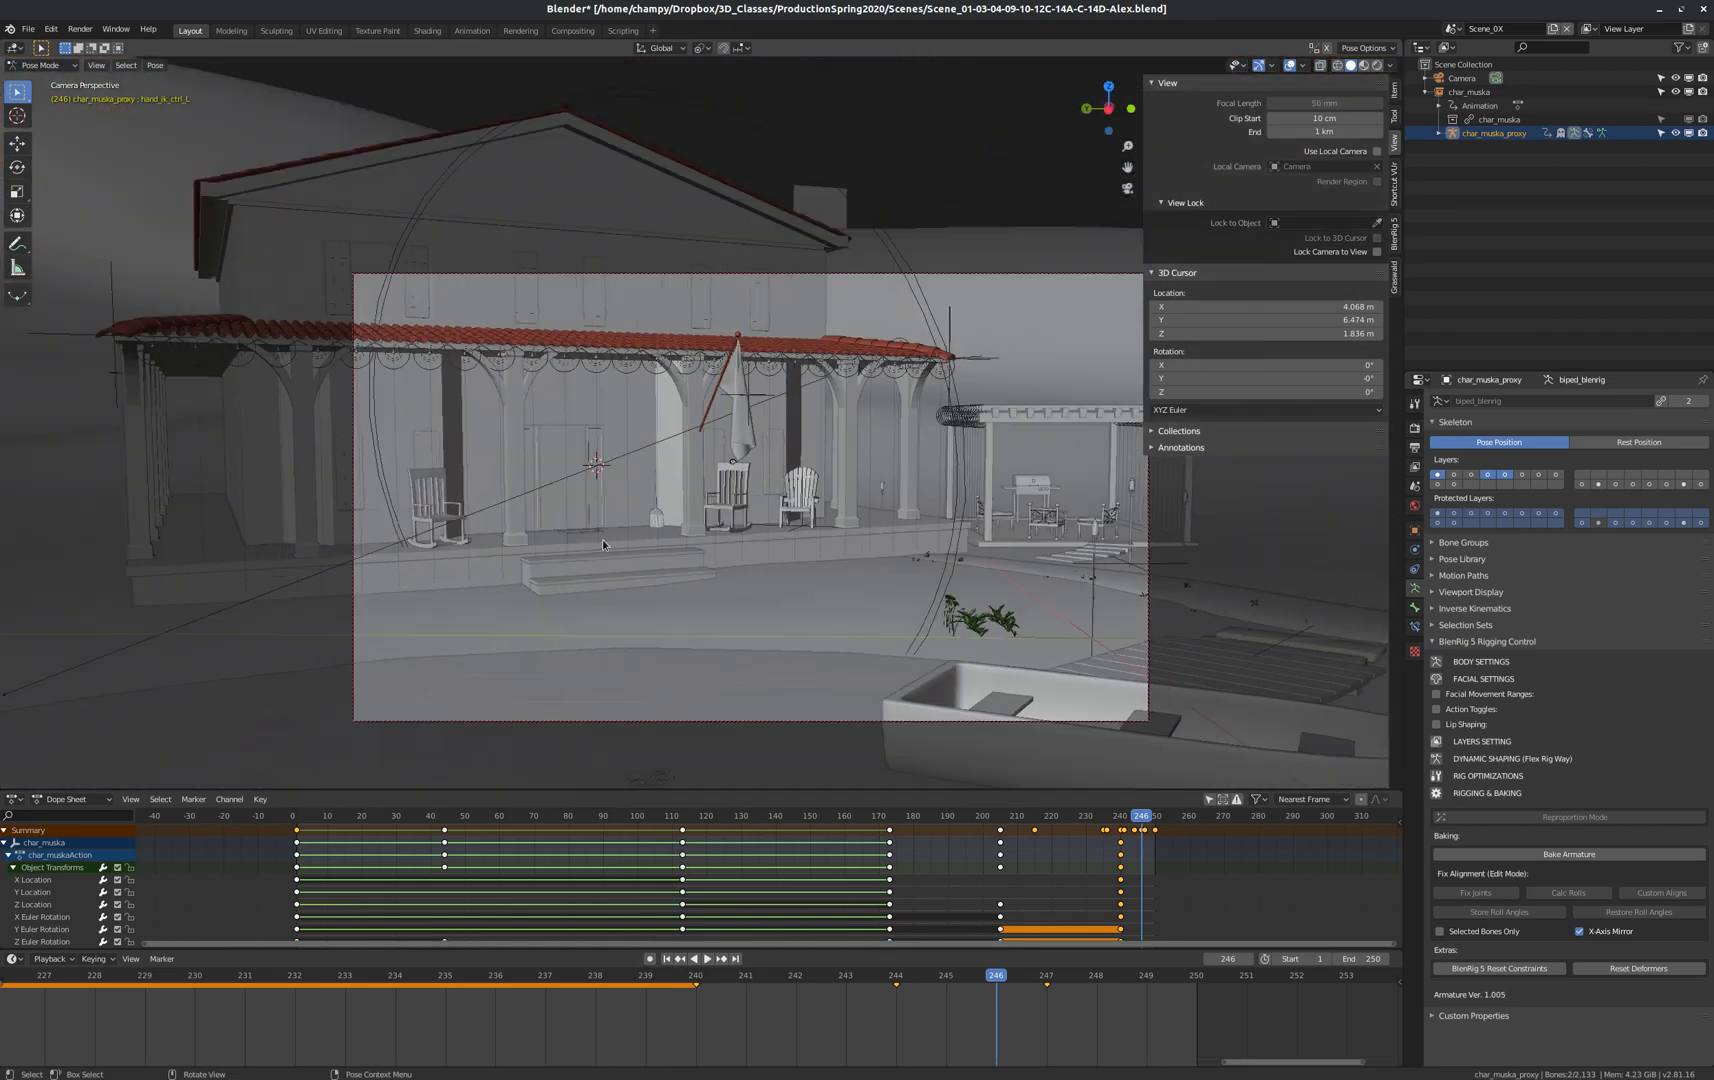
{"action": "scroll", "coordinate": [633, 449], "scroll_direction": "up", "scroll_amount": 4}
{"action": "scroll", "coordinate": [968, 1018], "scroll_direction": "down", "scroll_amount": 10}
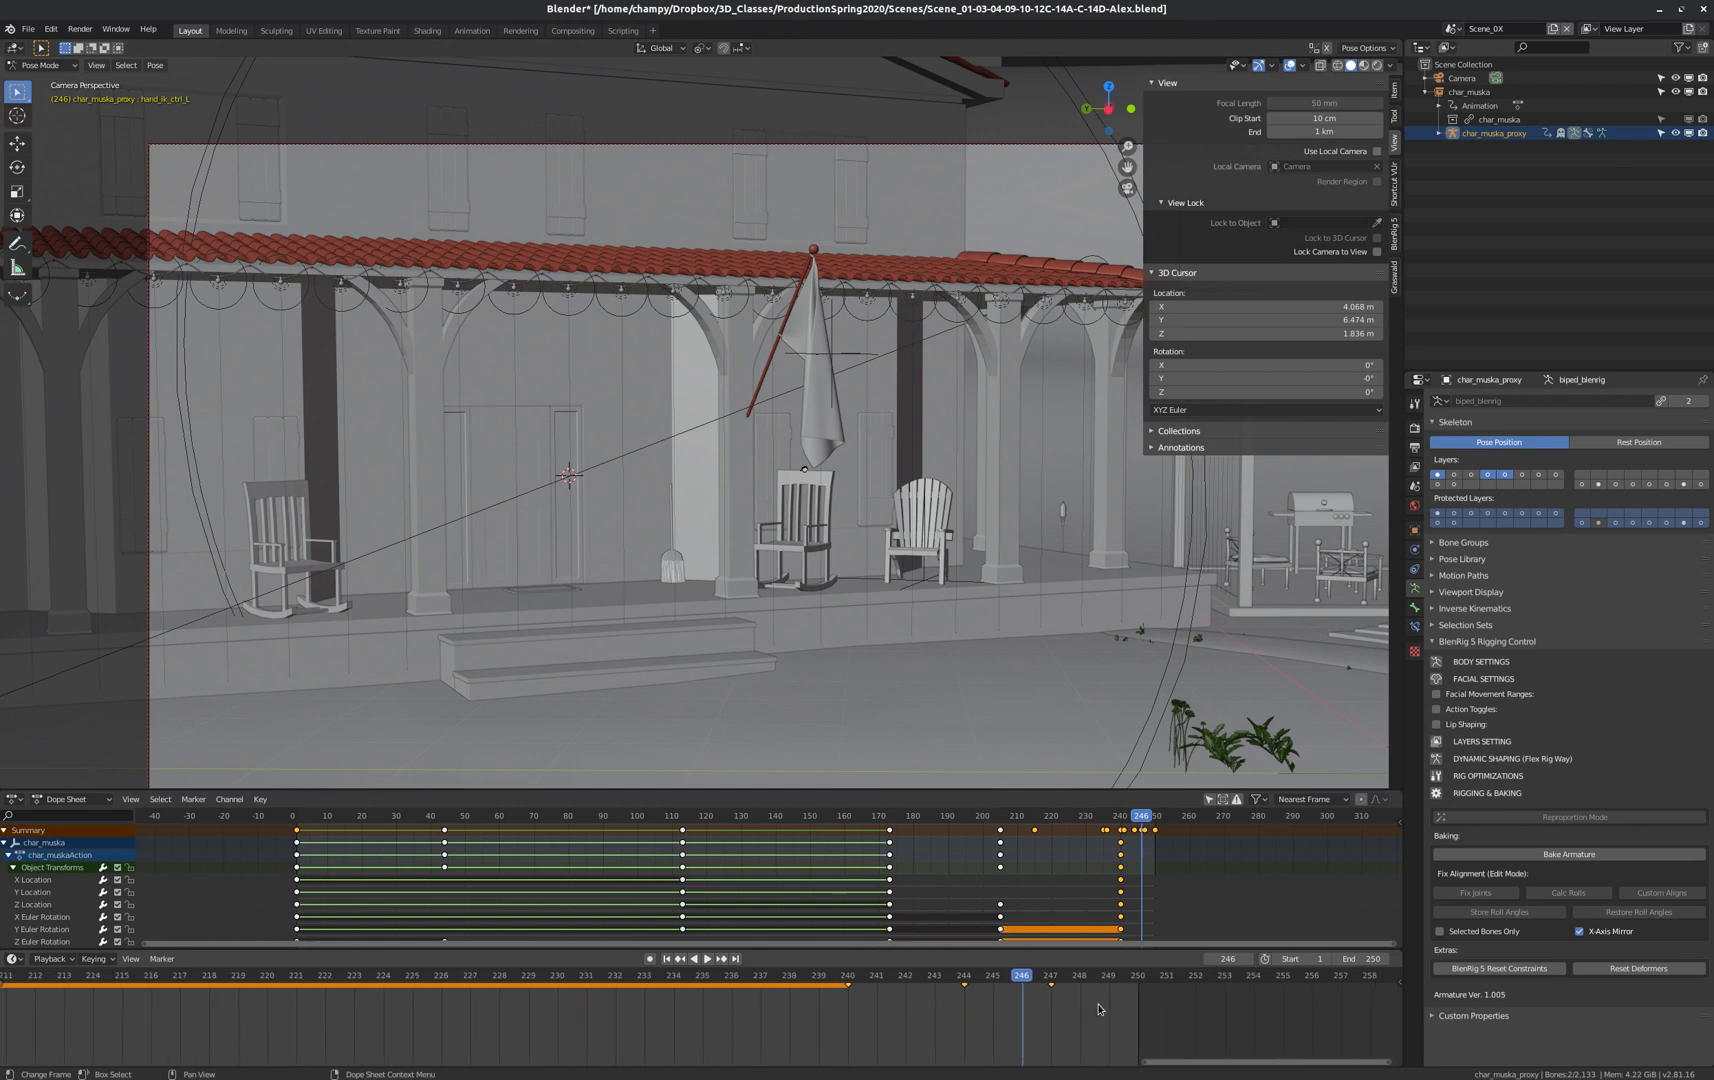
{"action": "scroll", "coordinate": [732, 1025], "scroll_direction": "down", "scroll_amount": 3}
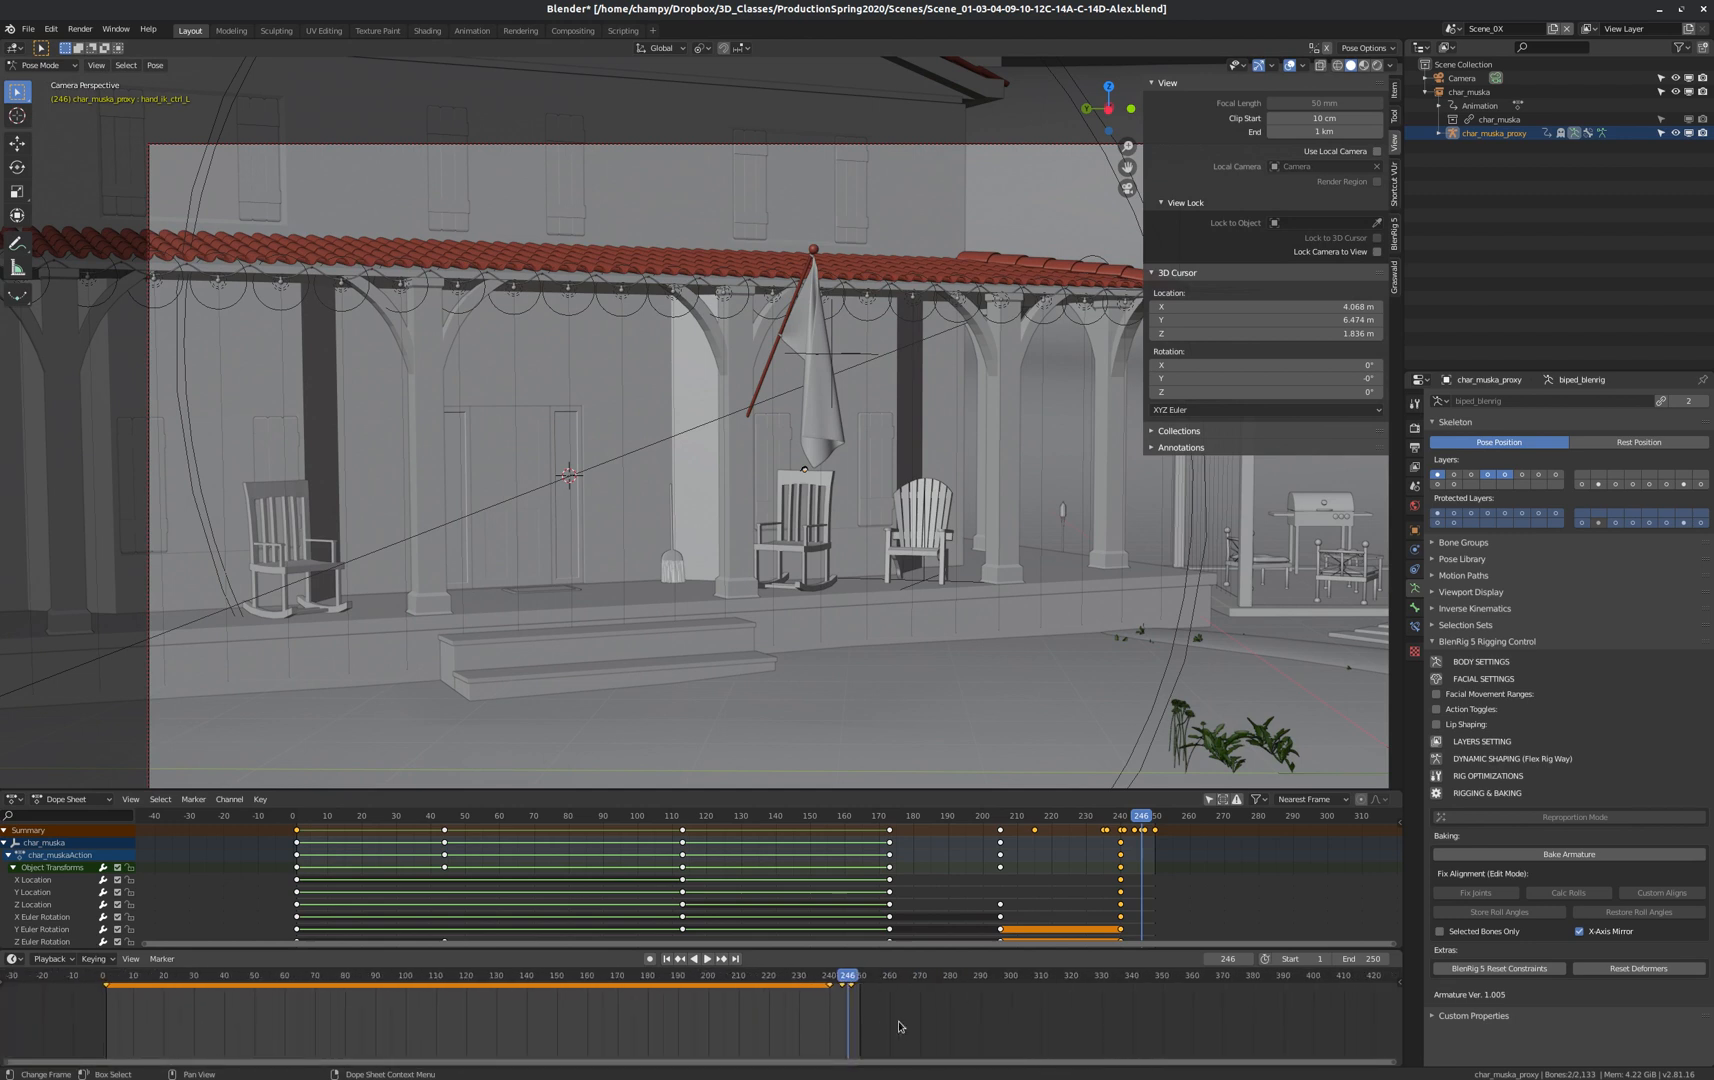
{"action": "left_click_drag", "start_coordinate": [237, 986], "coordinate": [224, 986]}
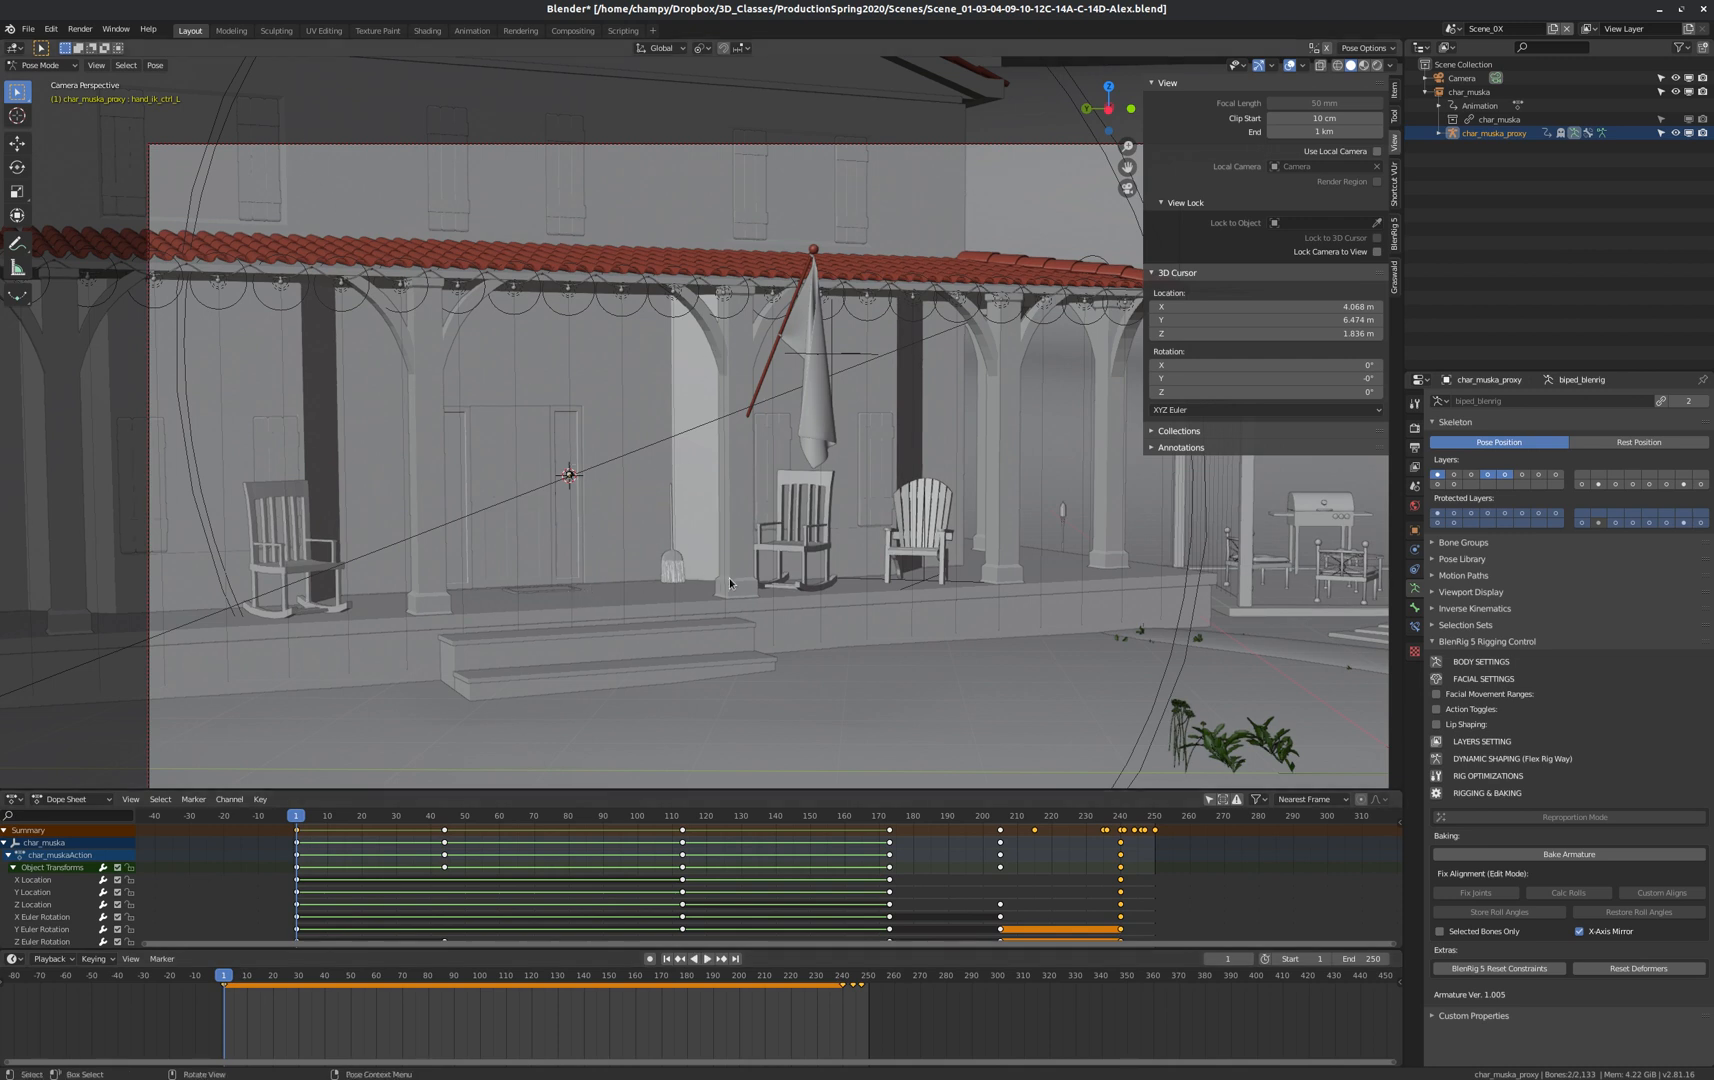
Move the camera forward with walk navigation so it frames the ant close up in front of the house door.
{"action": "key", "text": "shift+grave"}
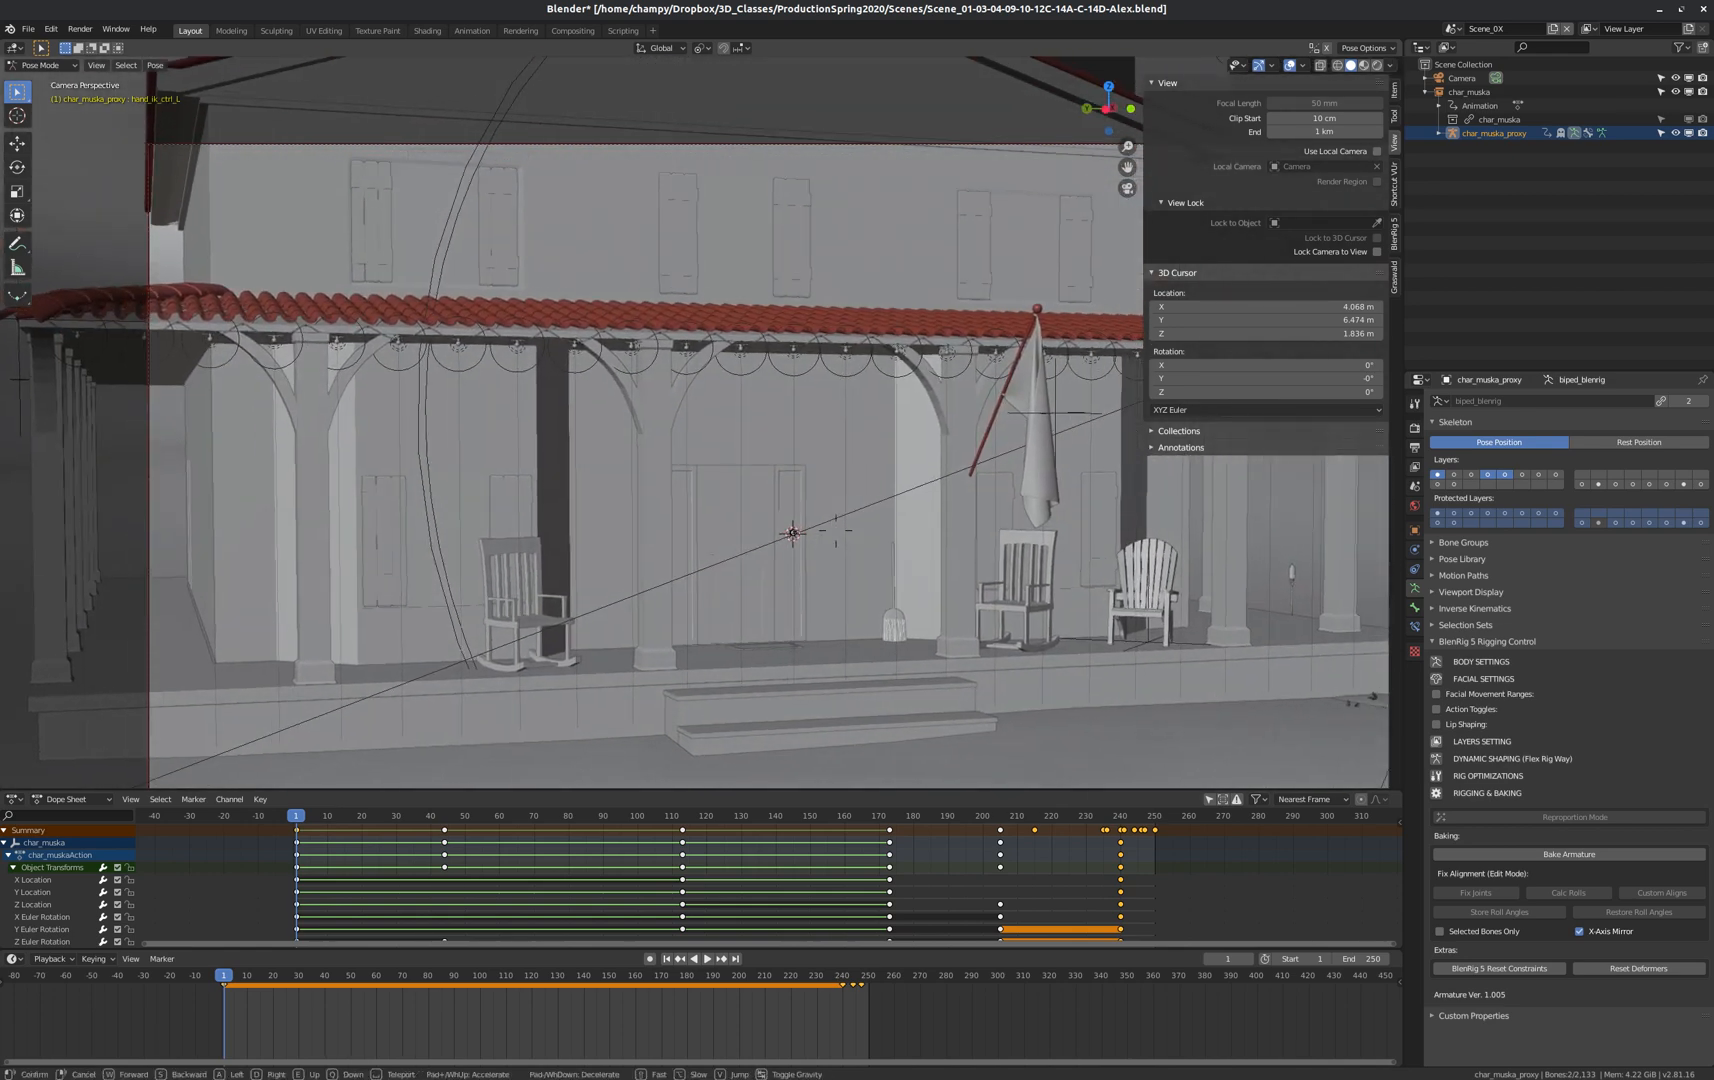
{"action": "key", "text": "w"}
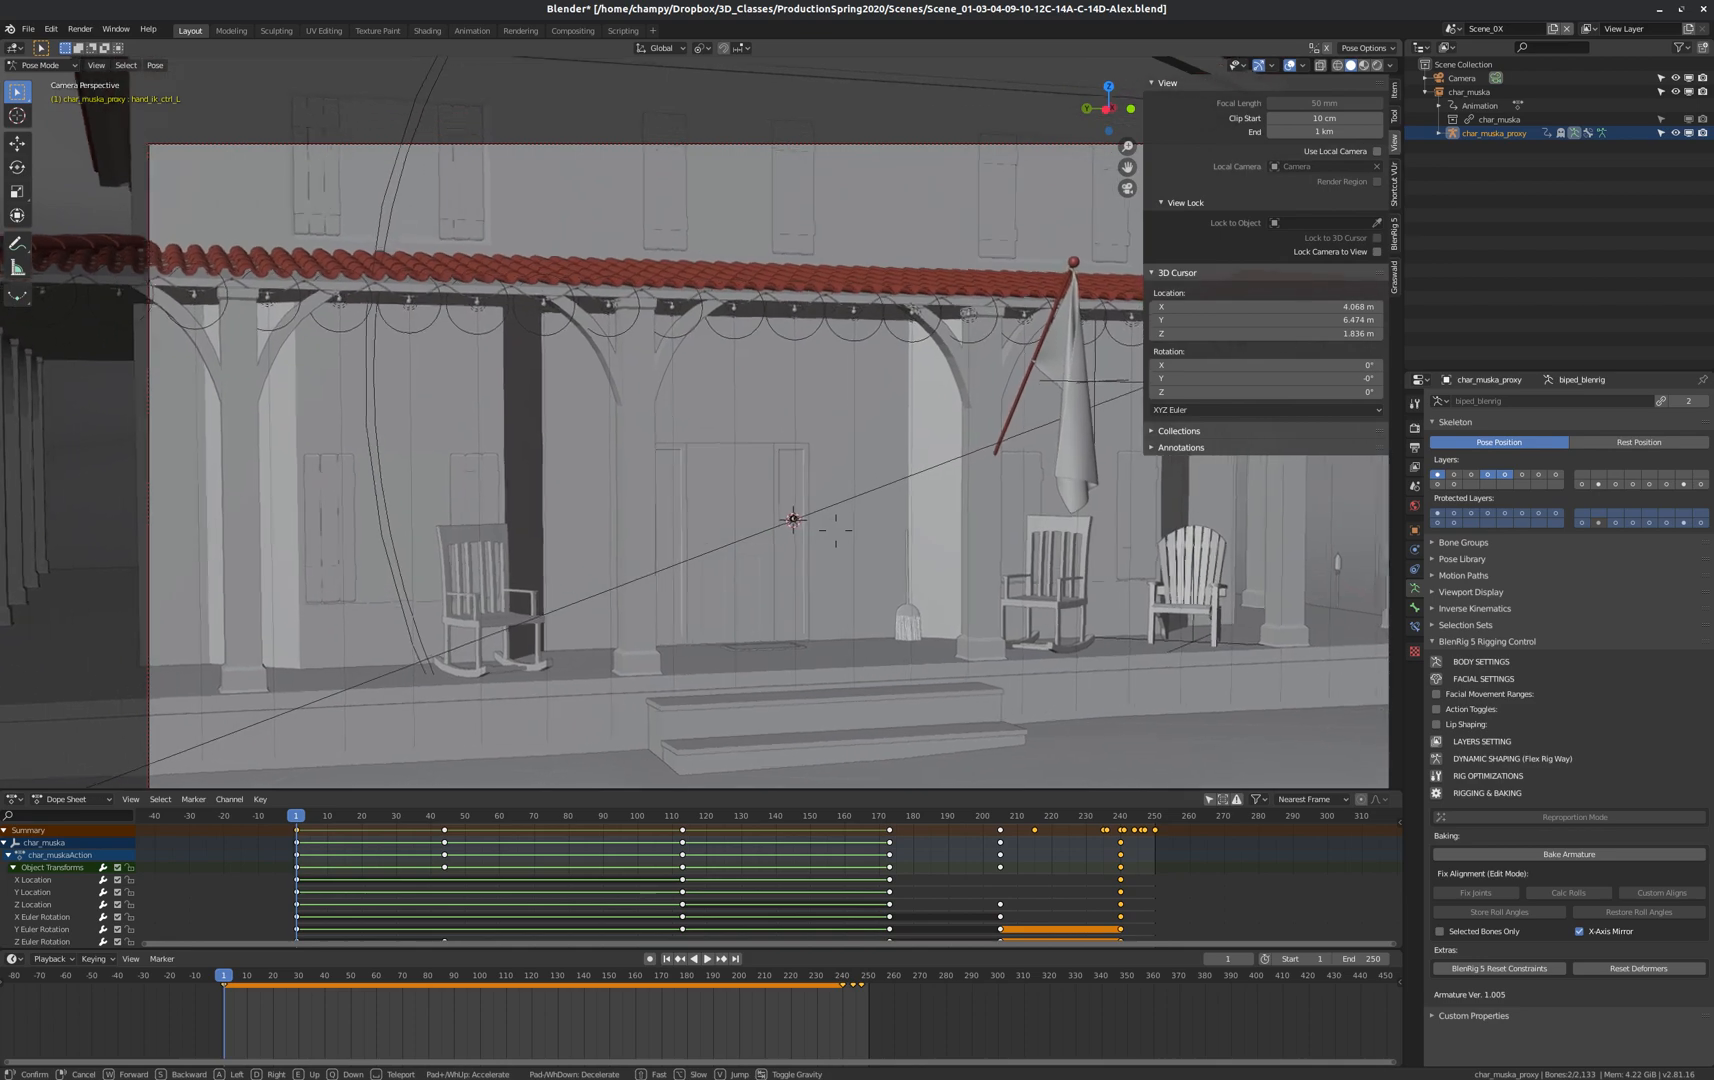
{"action": "key", "text": "w"}
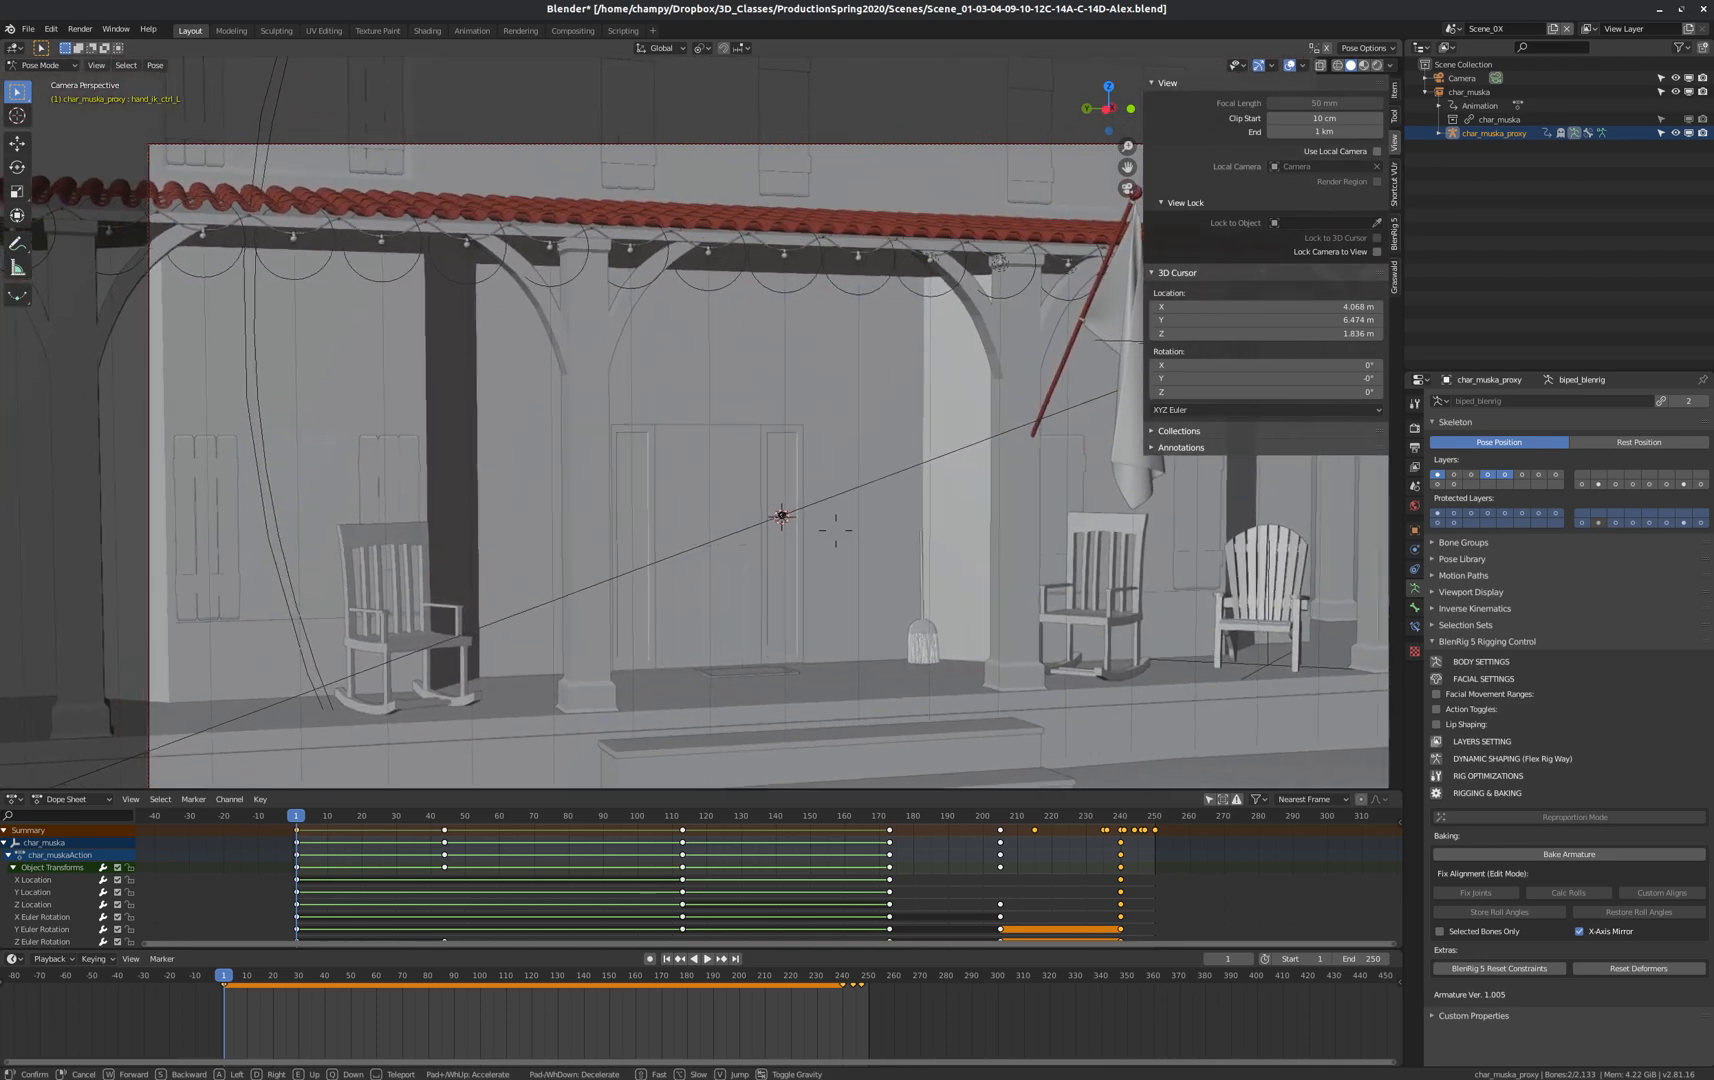
{"action": "key", "text": "w"}
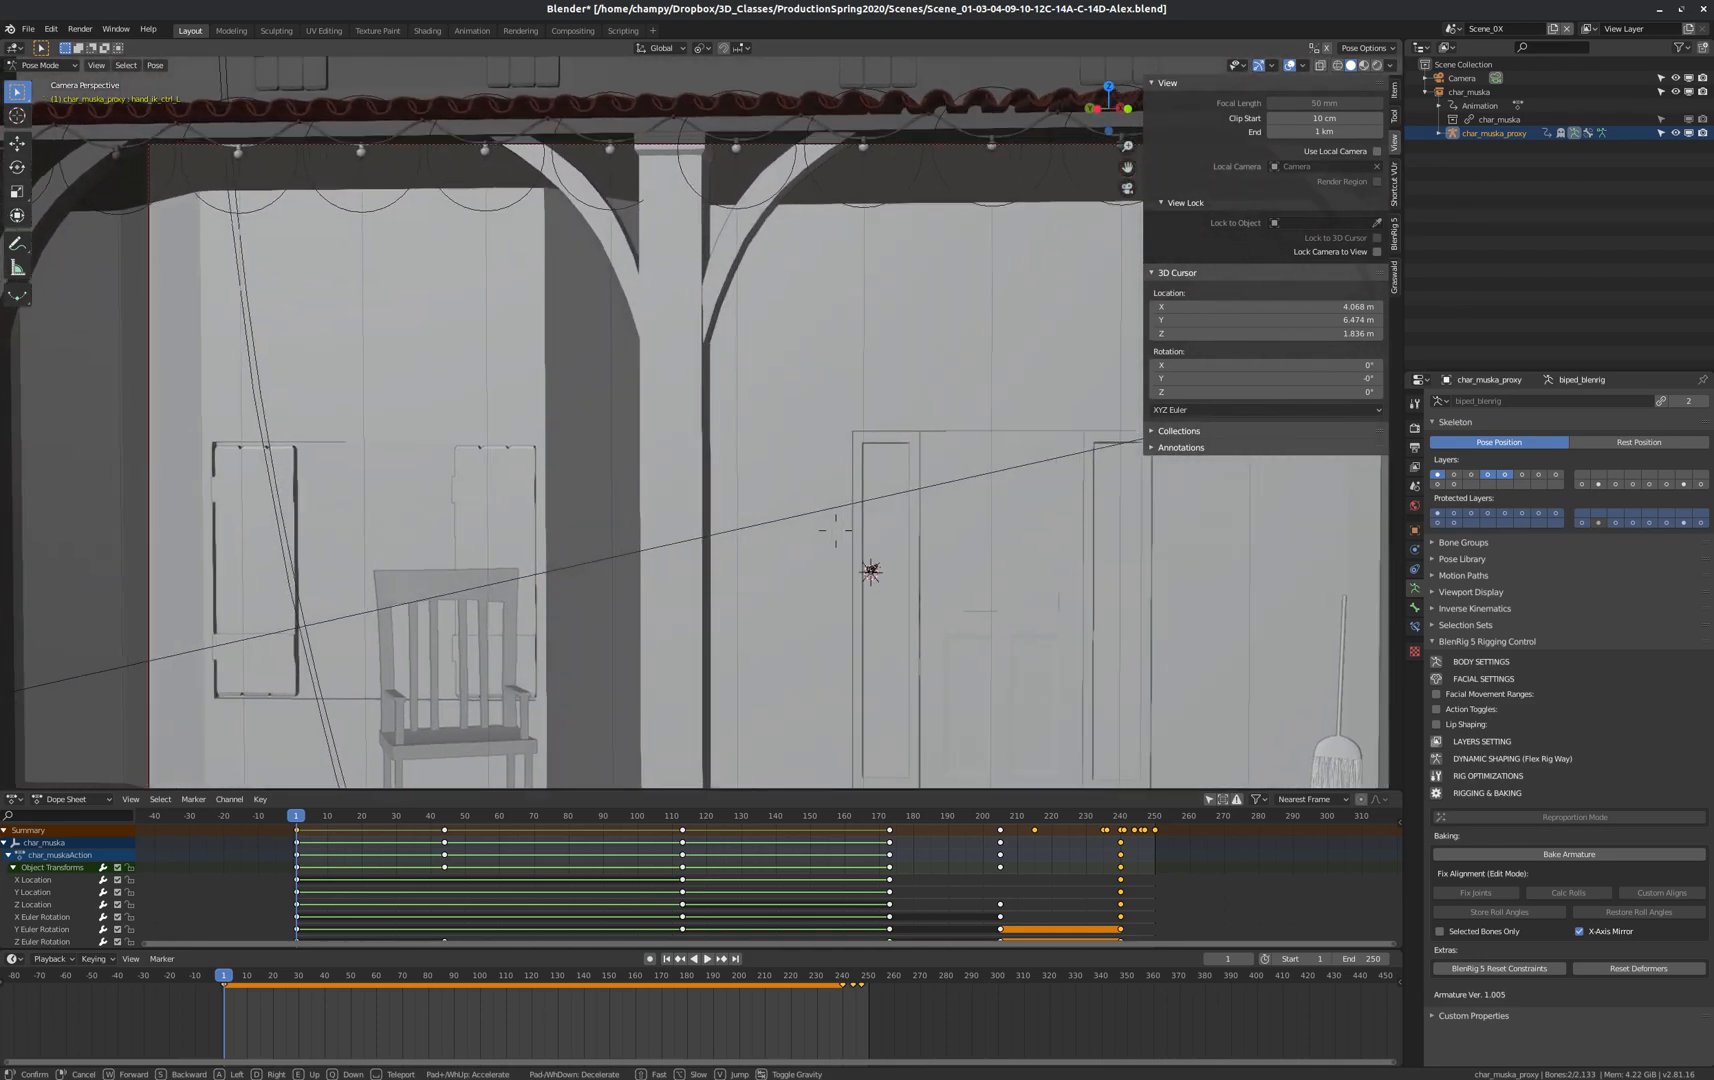
{"action": "key", "text": "w"}
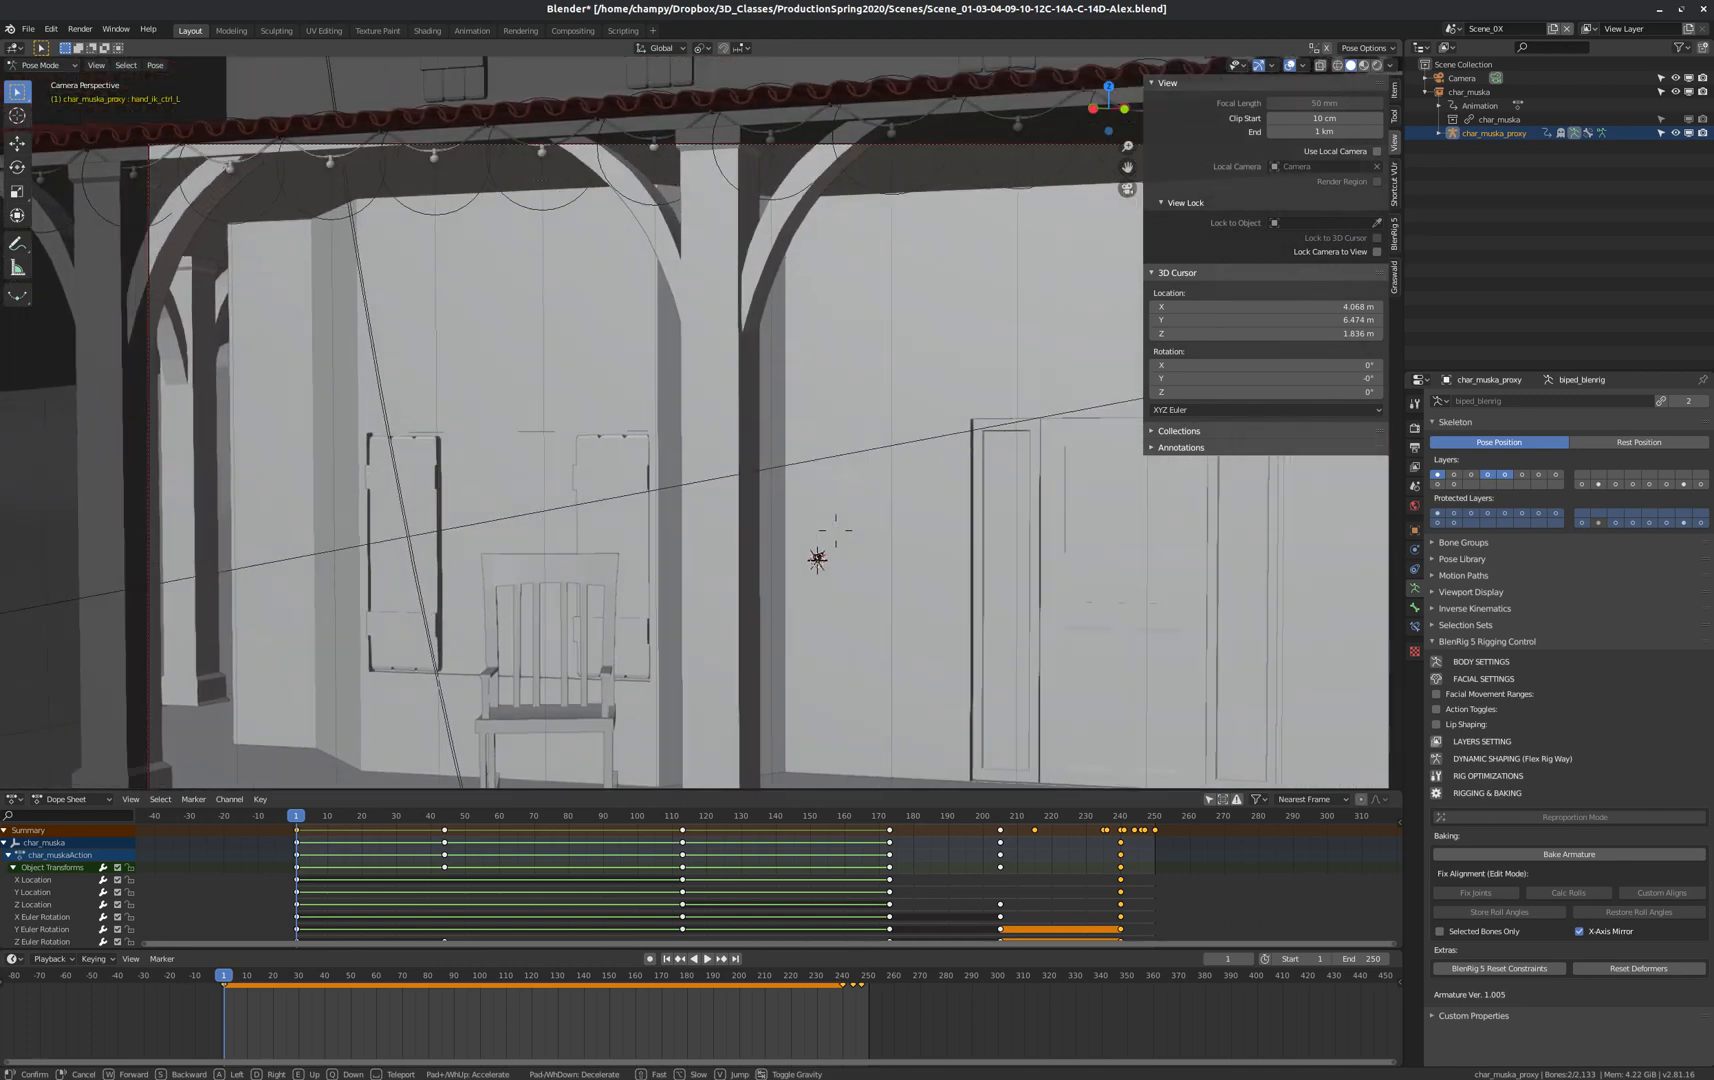
{"action": "key", "text": "w"}
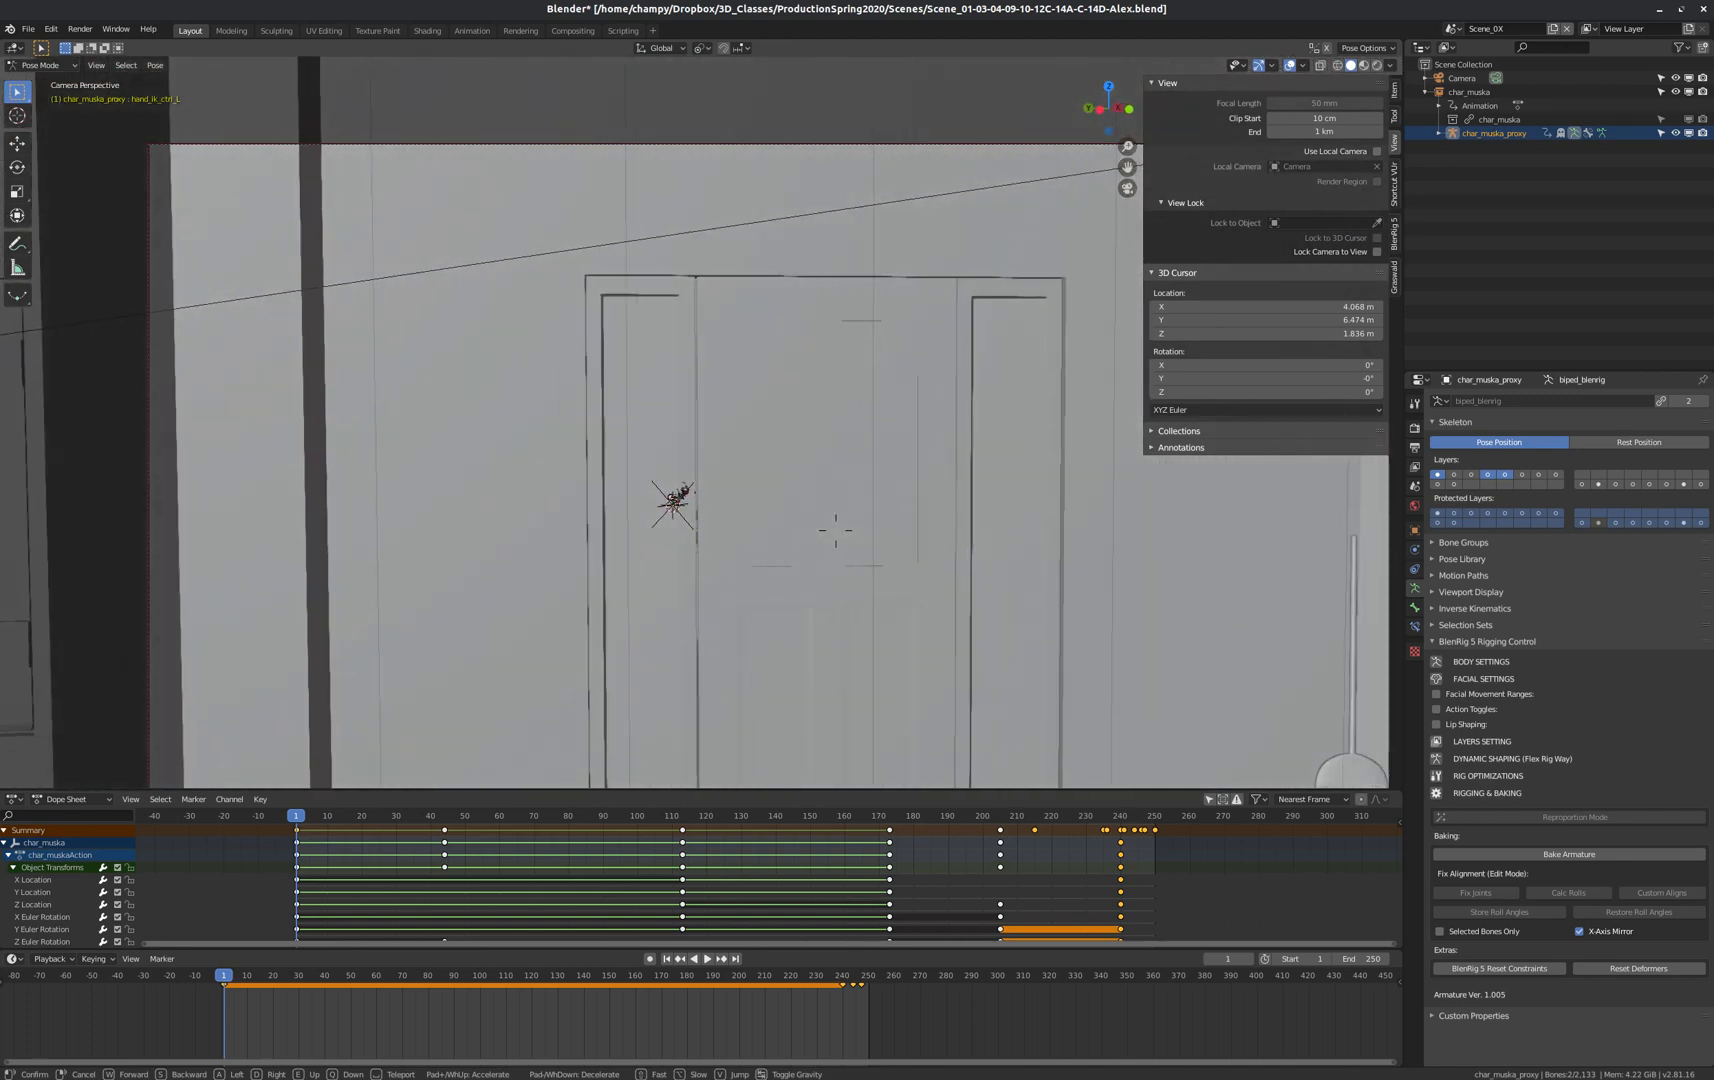
{"action": "key", "text": "w"}
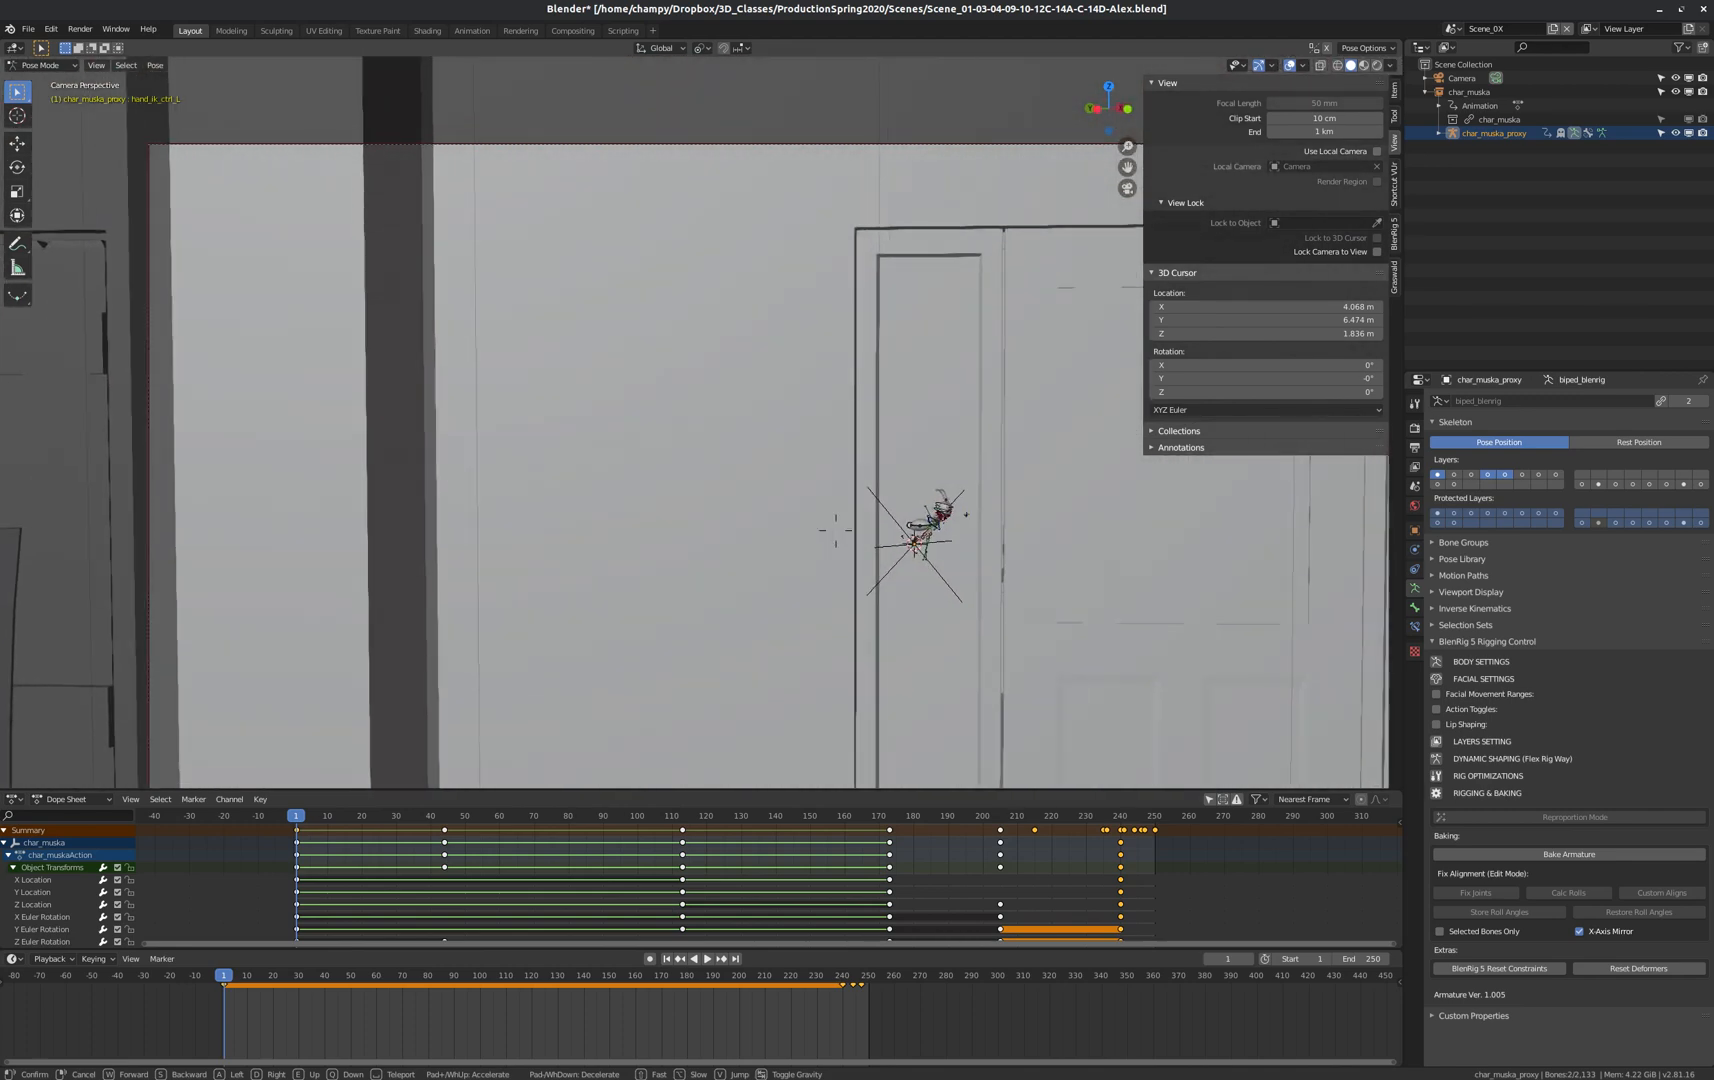
{"action": "left_click", "coordinate": [699, 420]}
Reposition the camera with walk navigation so the ant appears larger, near the frame's centre, between the rocking chair and the porch post.
{"action": "scroll", "coordinate": [601, 368], "scroll_direction": "down", "scroll_amount": 4}
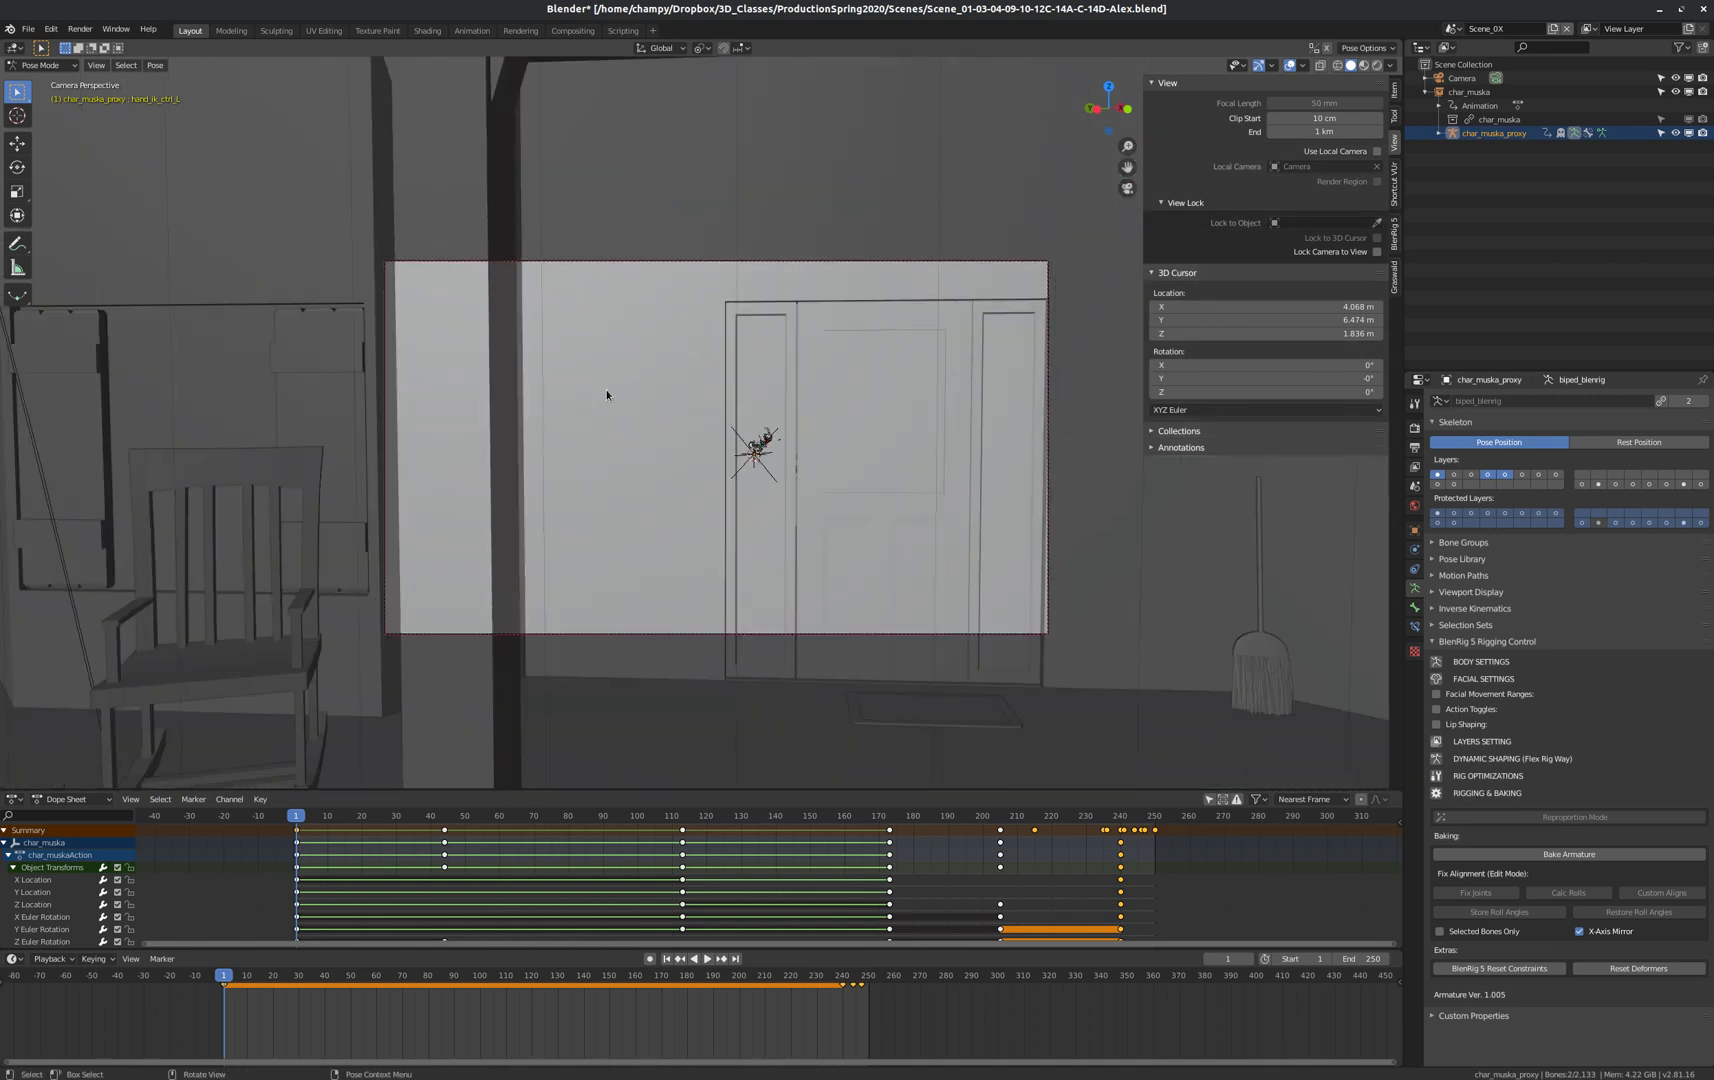
{"action": "scroll", "coordinate": [739, 421], "scroll_direction": "up", "scroll_amount": 4}
{"action": "scroll", "coordinate": [771, 444], "scroll_direction": "down", "scroll_amount": 2}
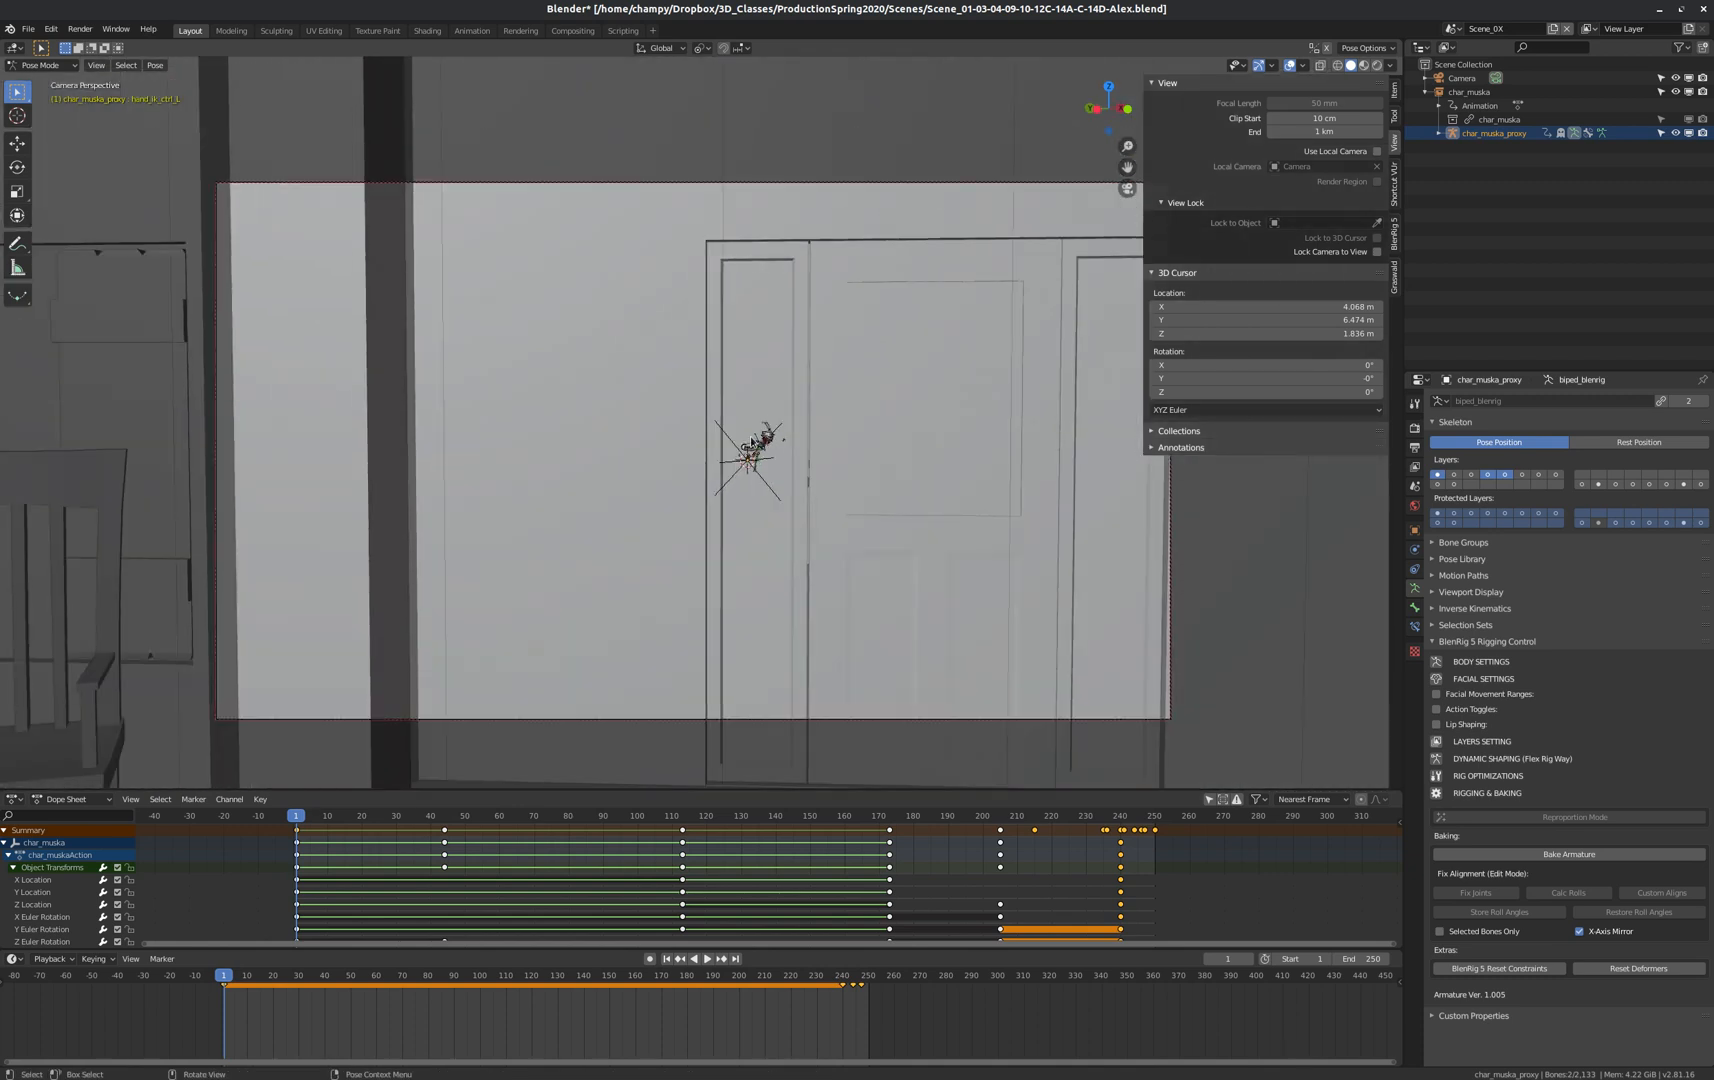
{"action": "scroll", "coordinate": [751, 441], "scroll_direction": "up", "scroll_amount": 2}
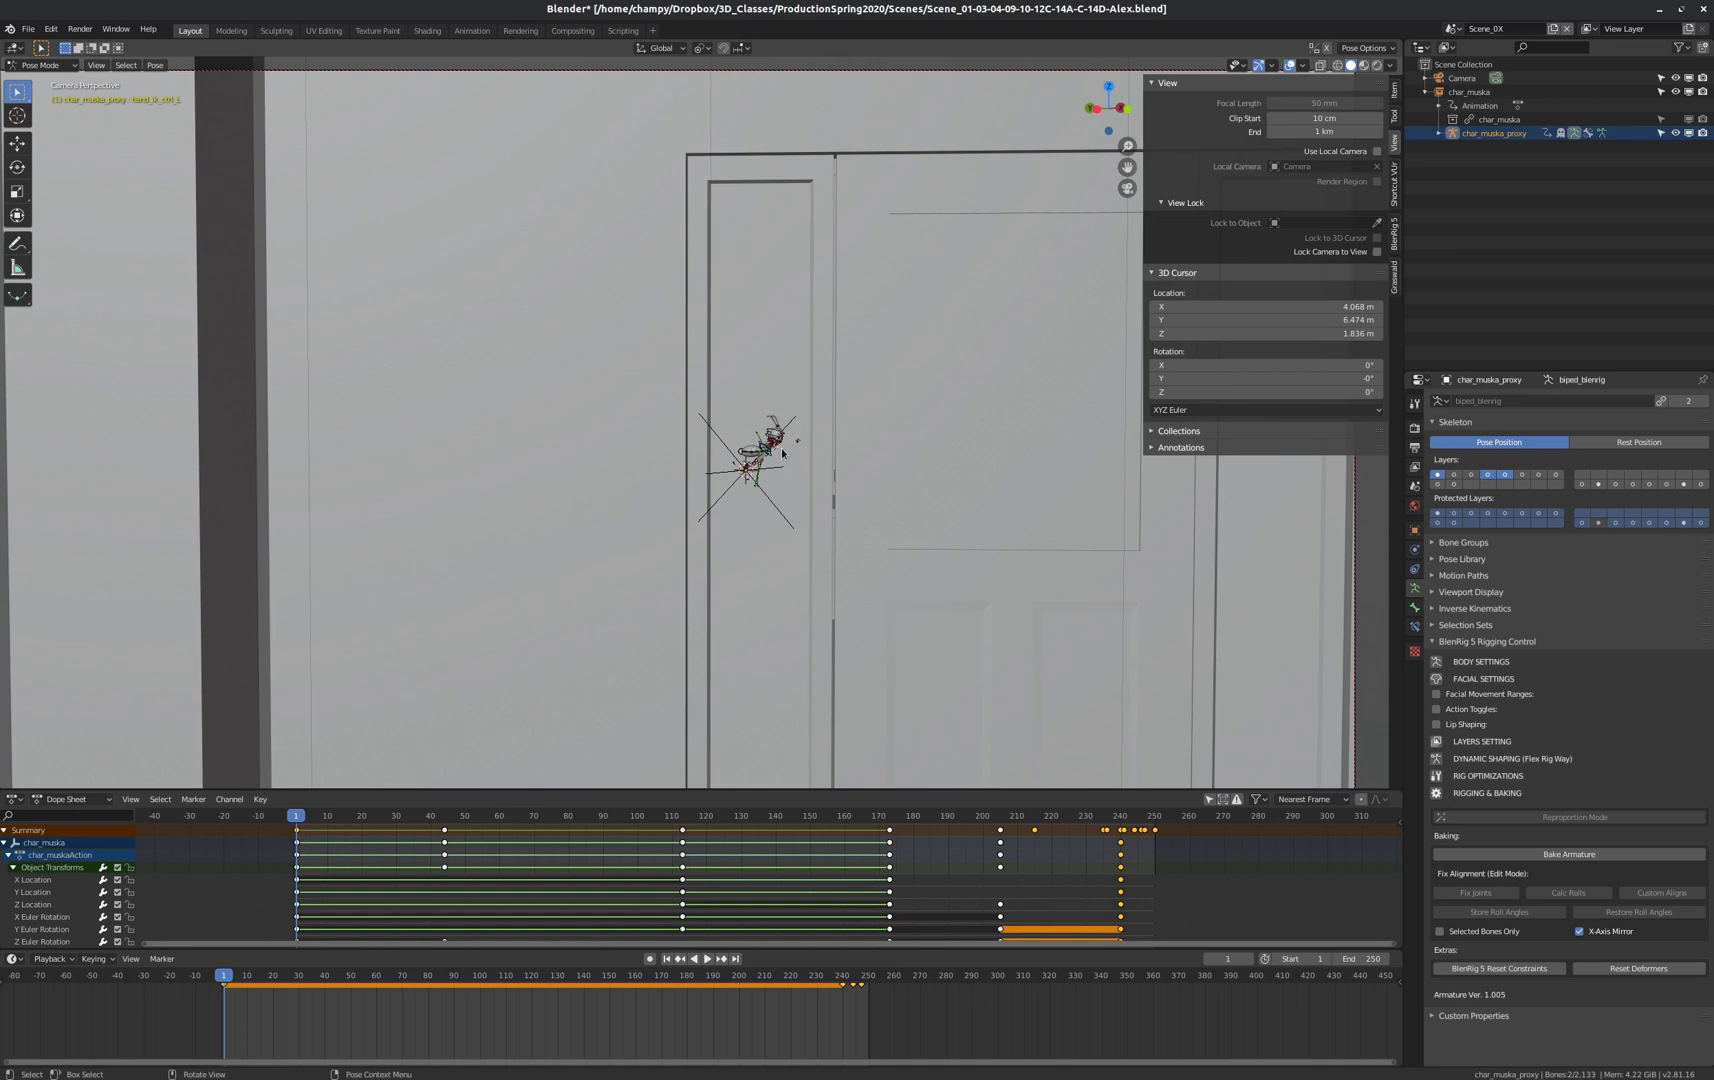
{"action": "scroll", "coordinate": [780, 505], "scroll_direction": "down", "scroll_amount": 2}
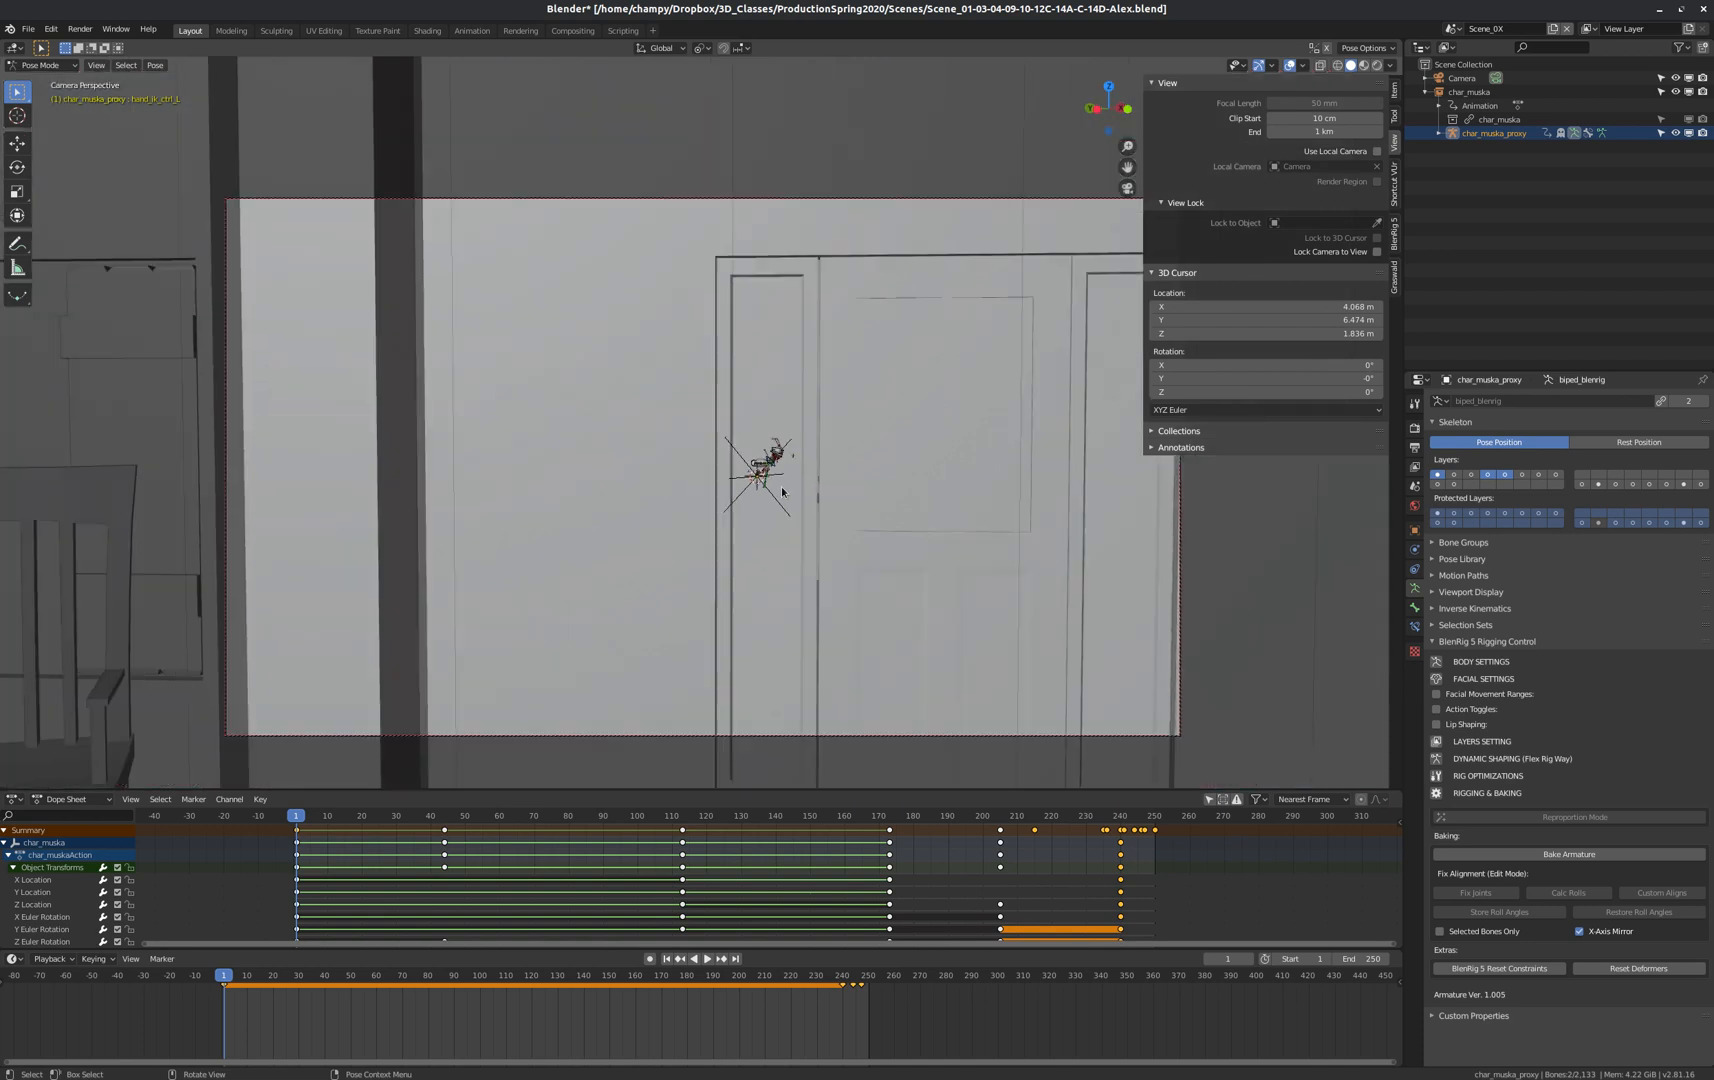
{"action": "scroll", "coordinate": [639, 455], "scroll_direction": "down", "scroll_amount": 1}
{"action": "scroll", "coordinate": [857, 500], "scroll_direction": "up", "scroll_amount": 1}
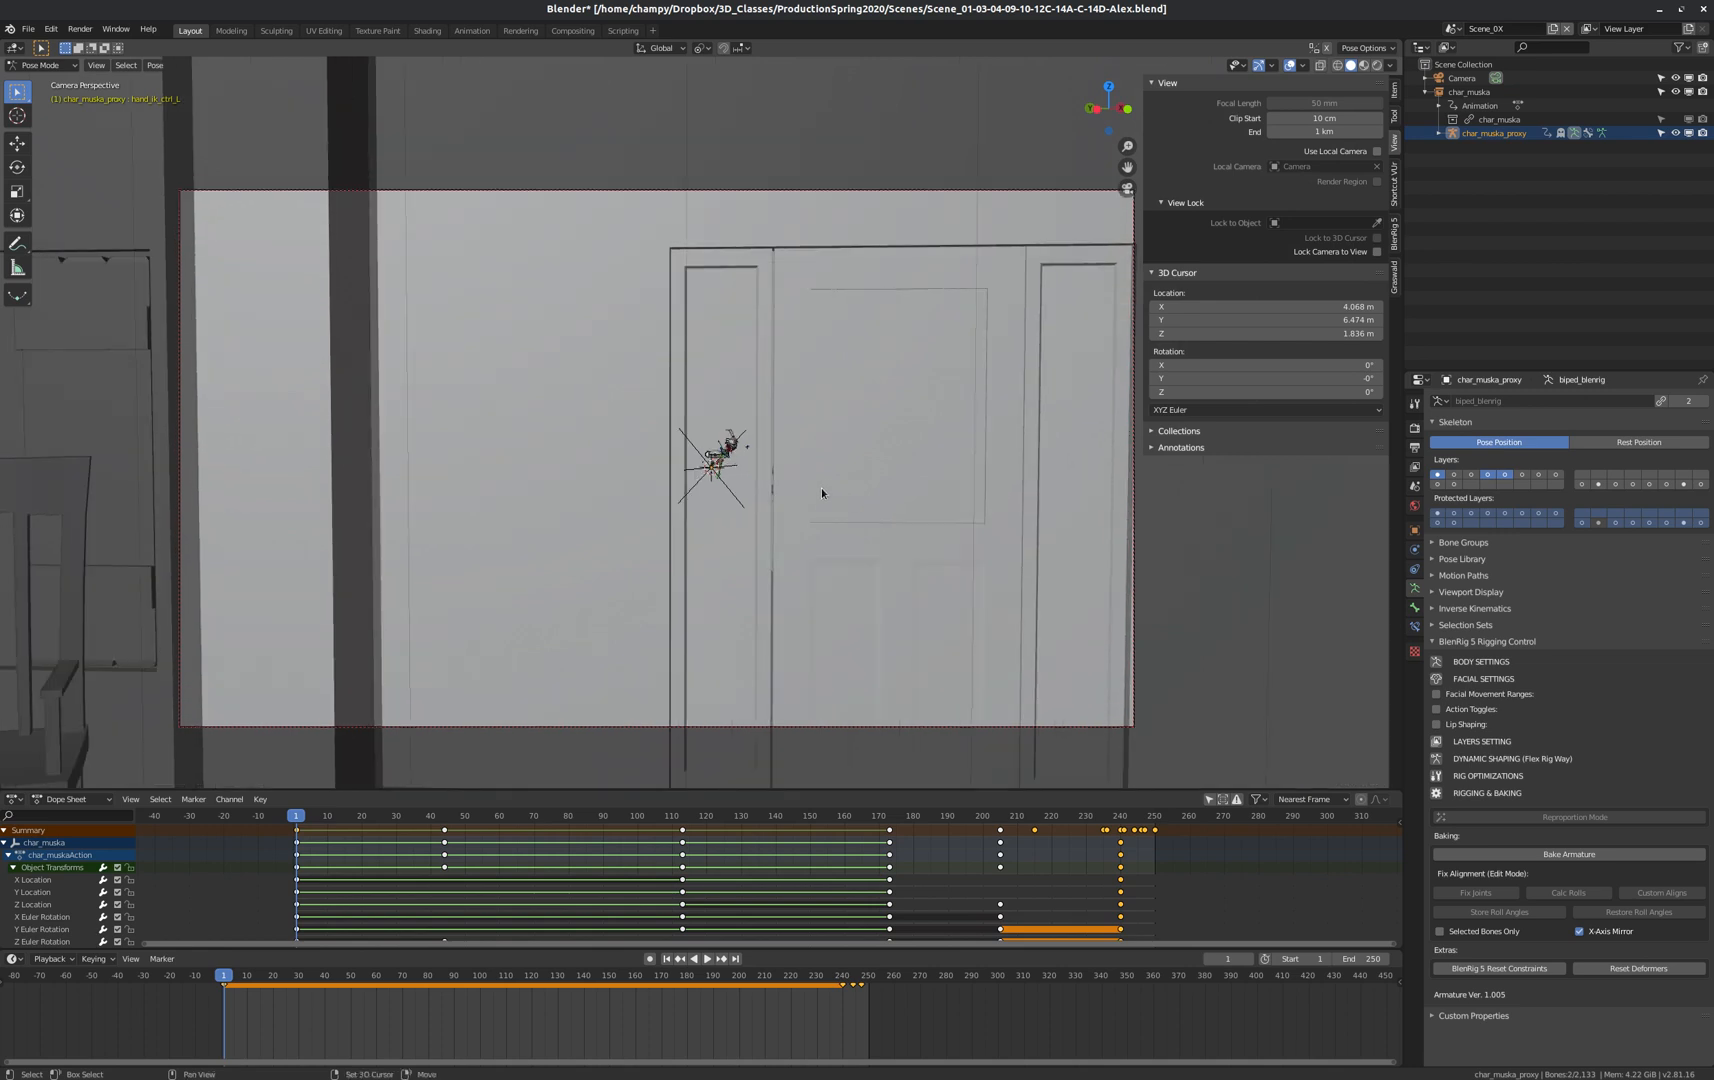
{"action": "key", "text": "shift+grave"}
{"action": "key", "text": "w"}
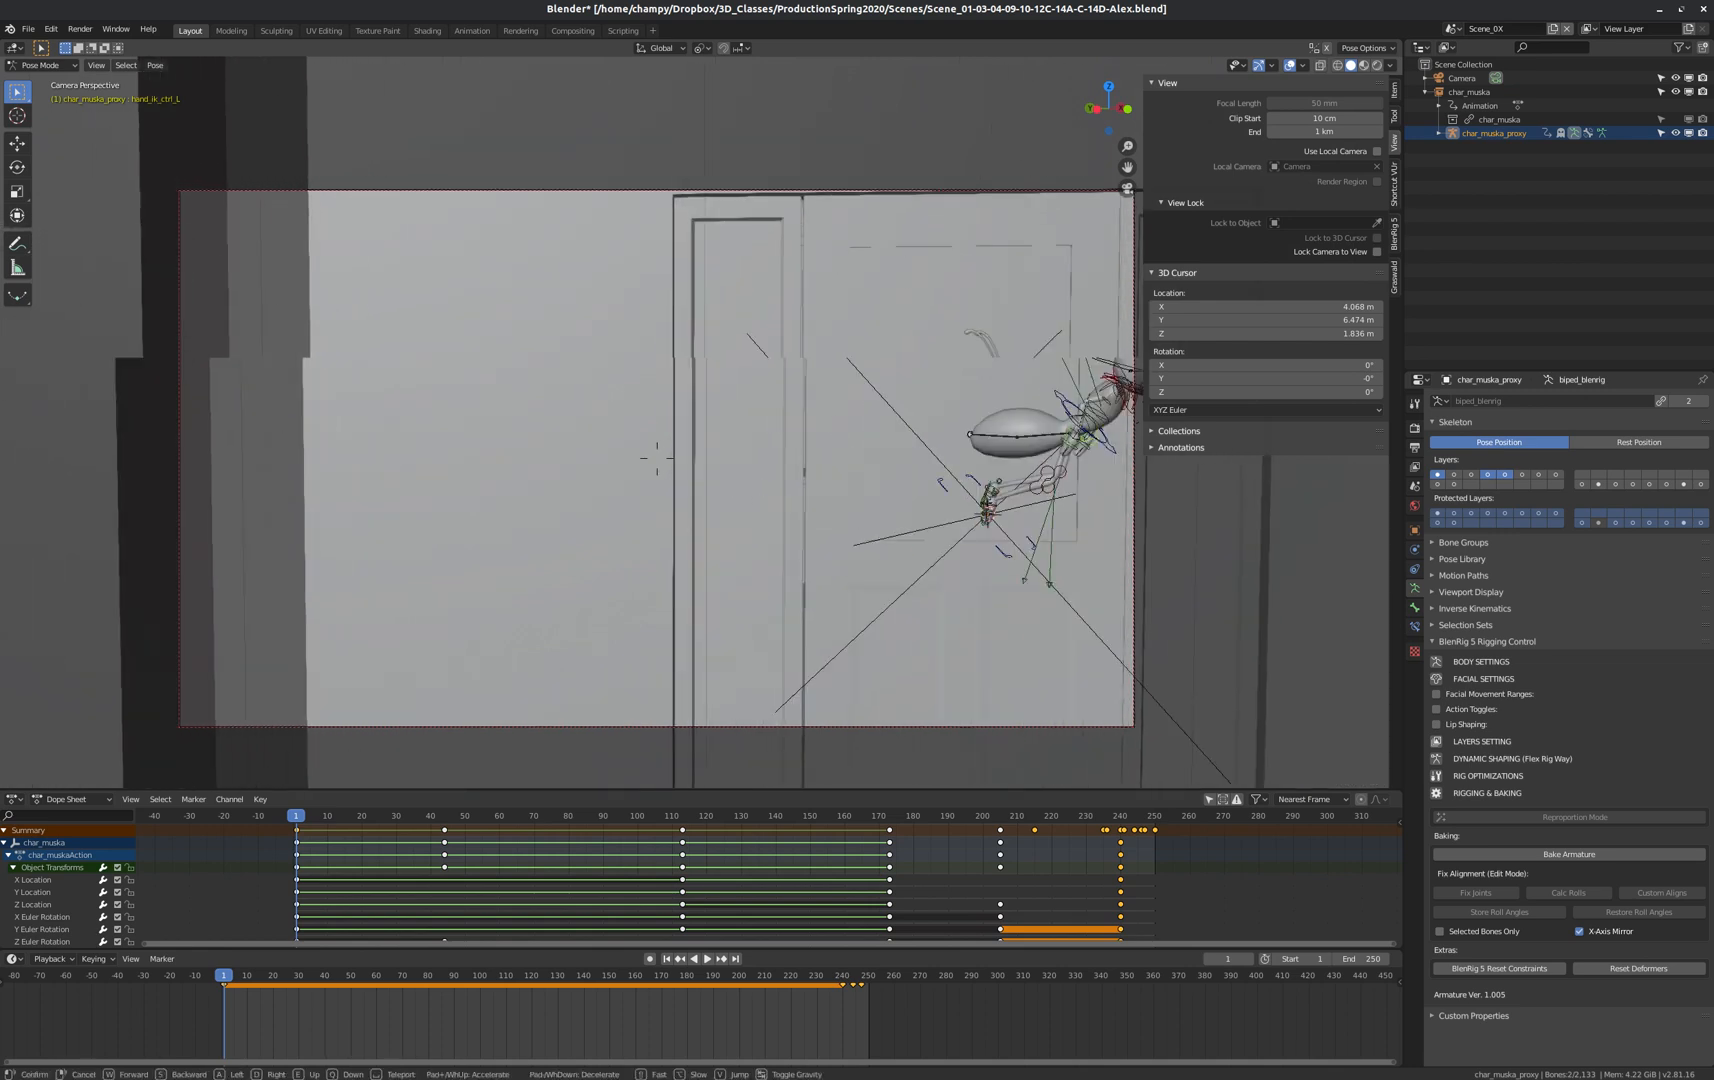
{"action": "key", "text": "s"}
{"action": "key", "text": "d"}
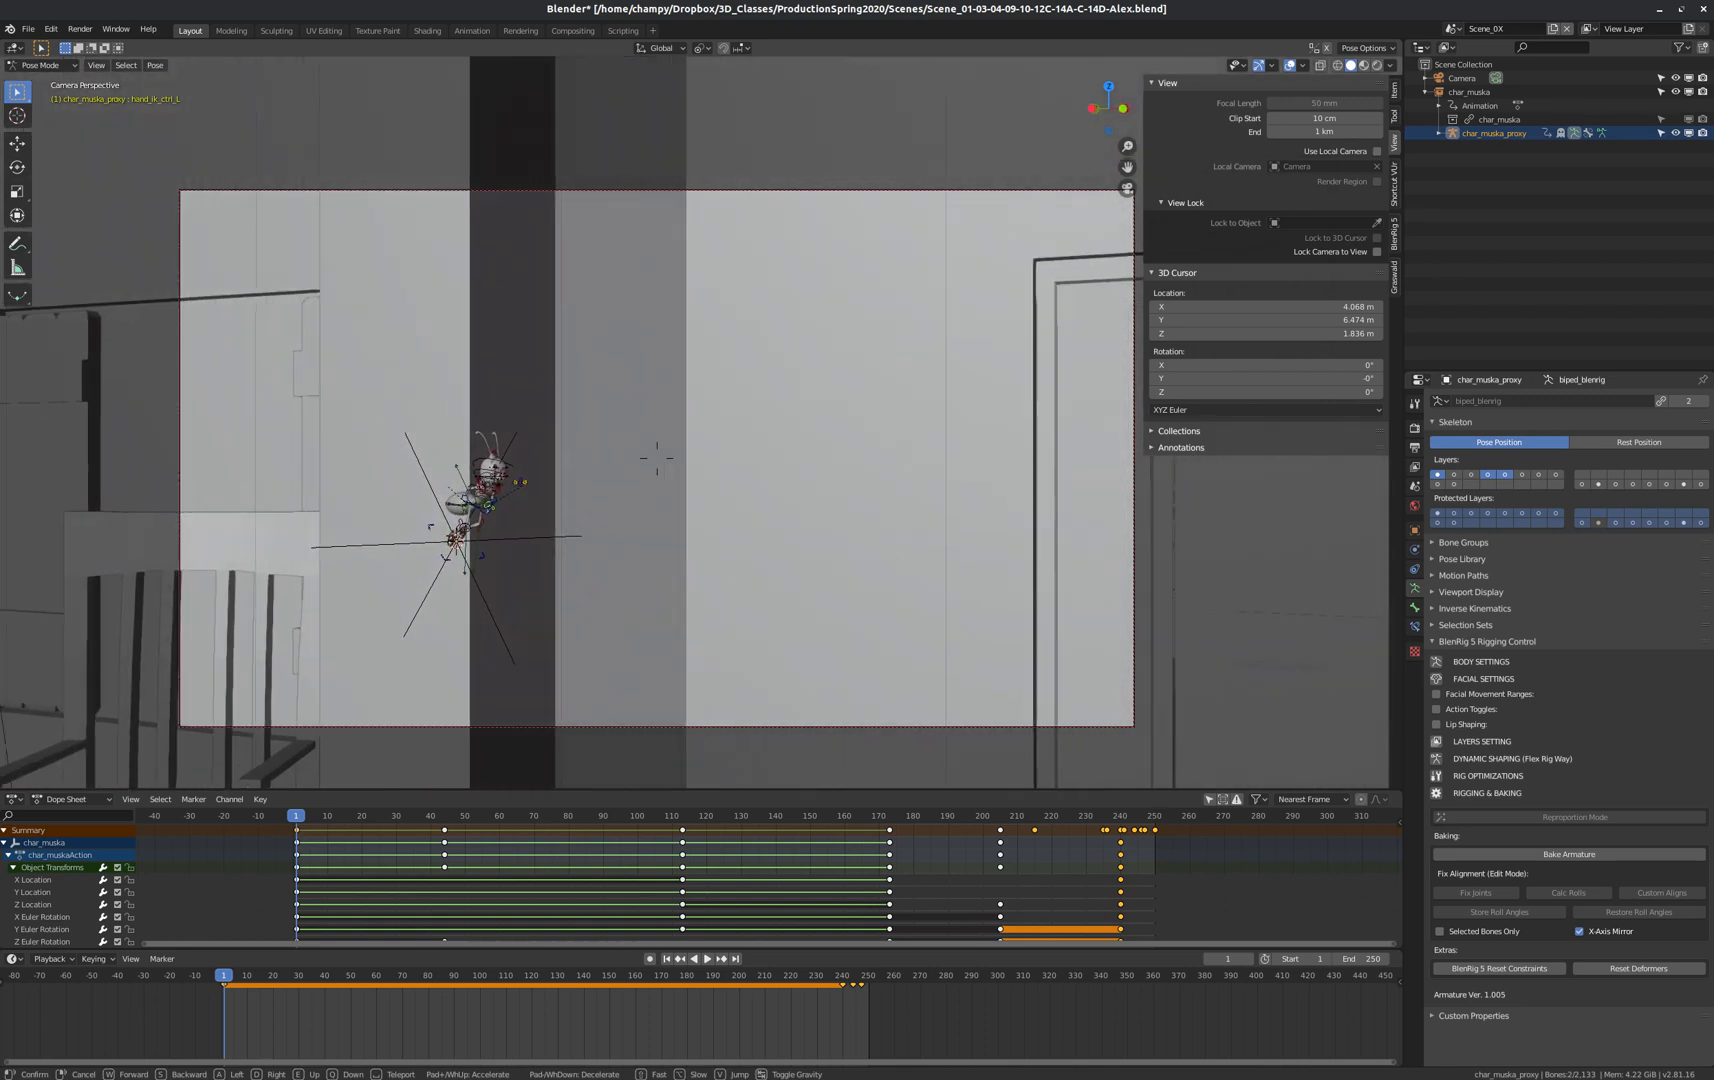
{"action": "key", "text": "w"}
{"action": "key", "text": "s"}
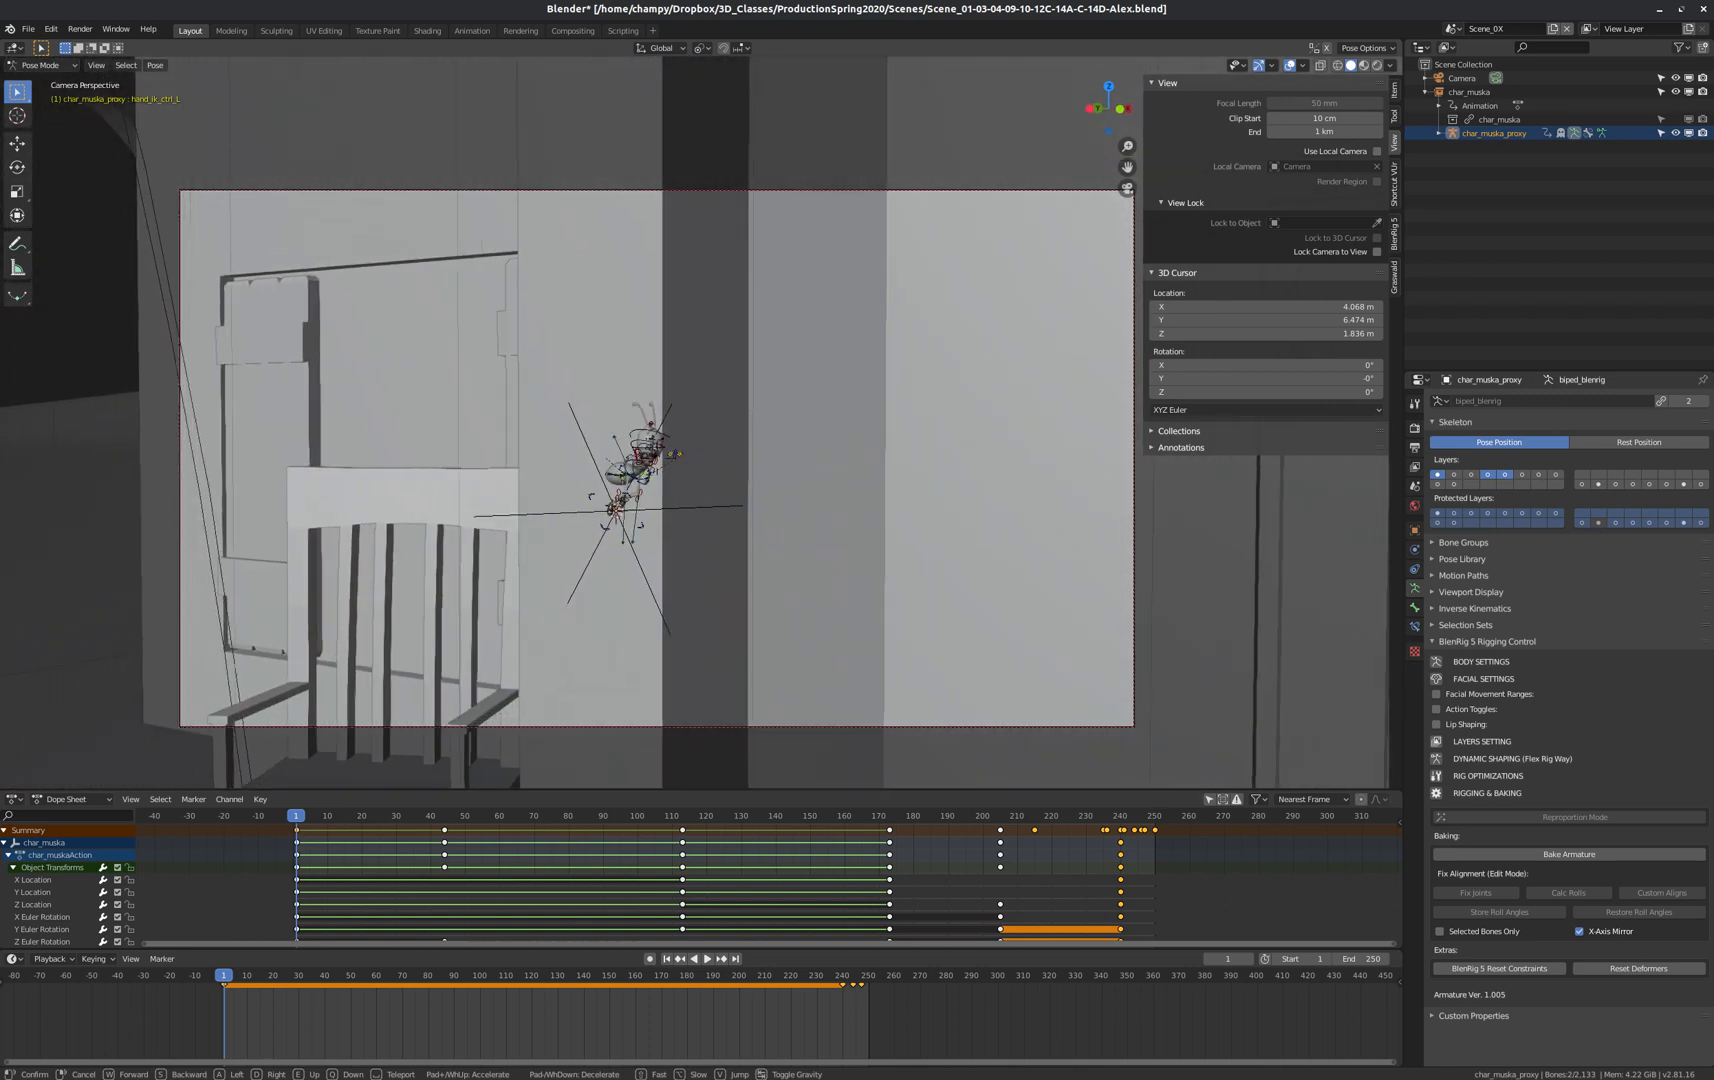
{"action": "left_click", "coordinate": [700, 400]}
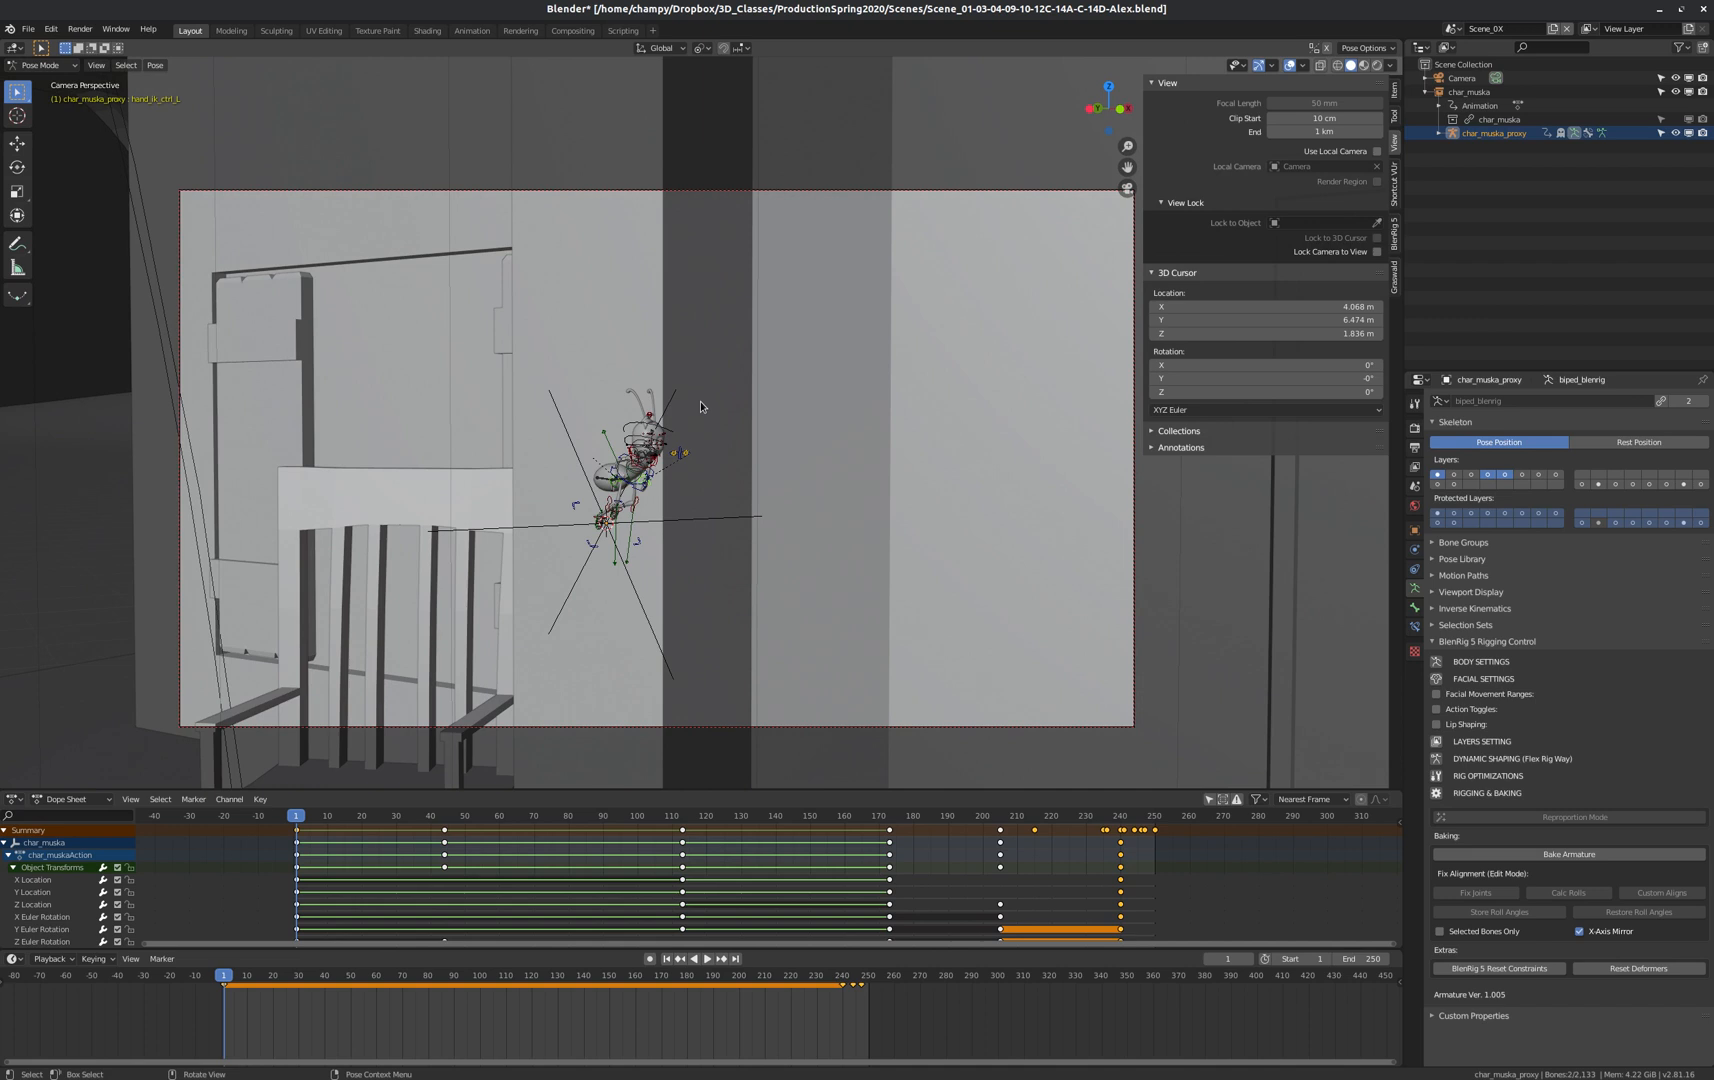
Try to insert a LocRot keyframe for the camera at frame 1 while still in Pose Mode.
{"action": "key", "text": "i"}
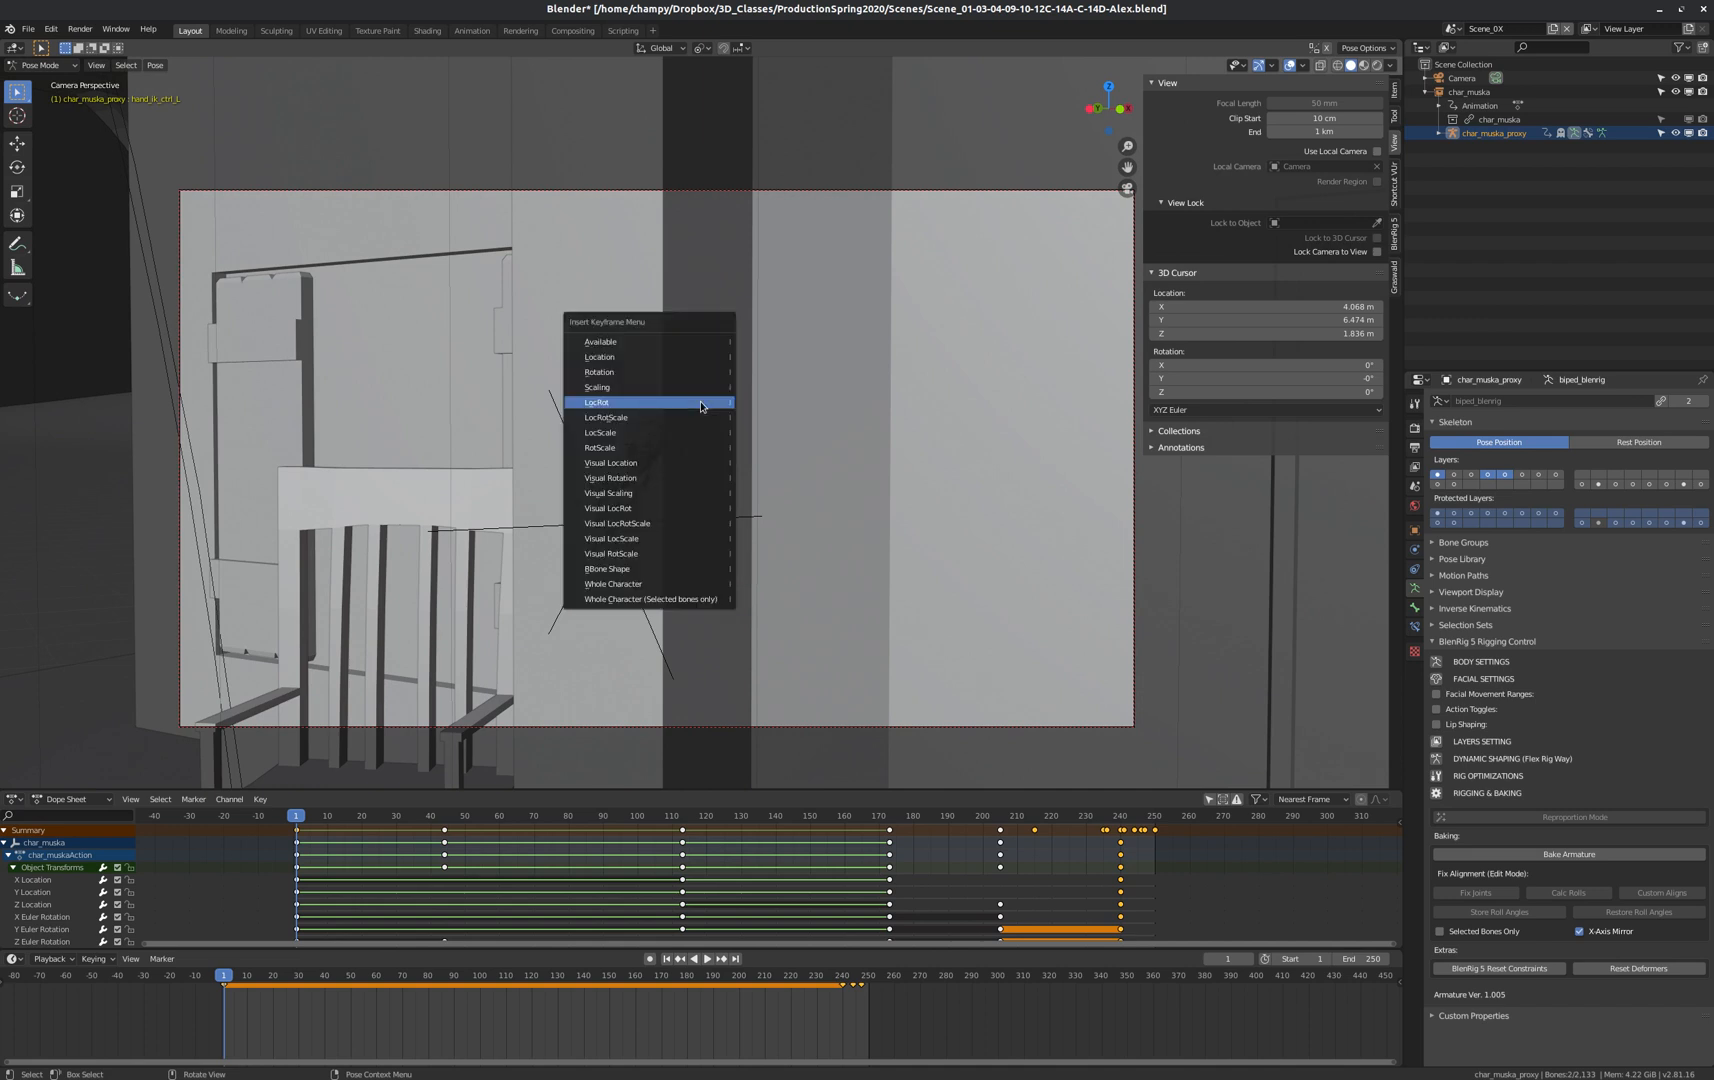
{"action": "left_click", "coordinate": [701, 404]}
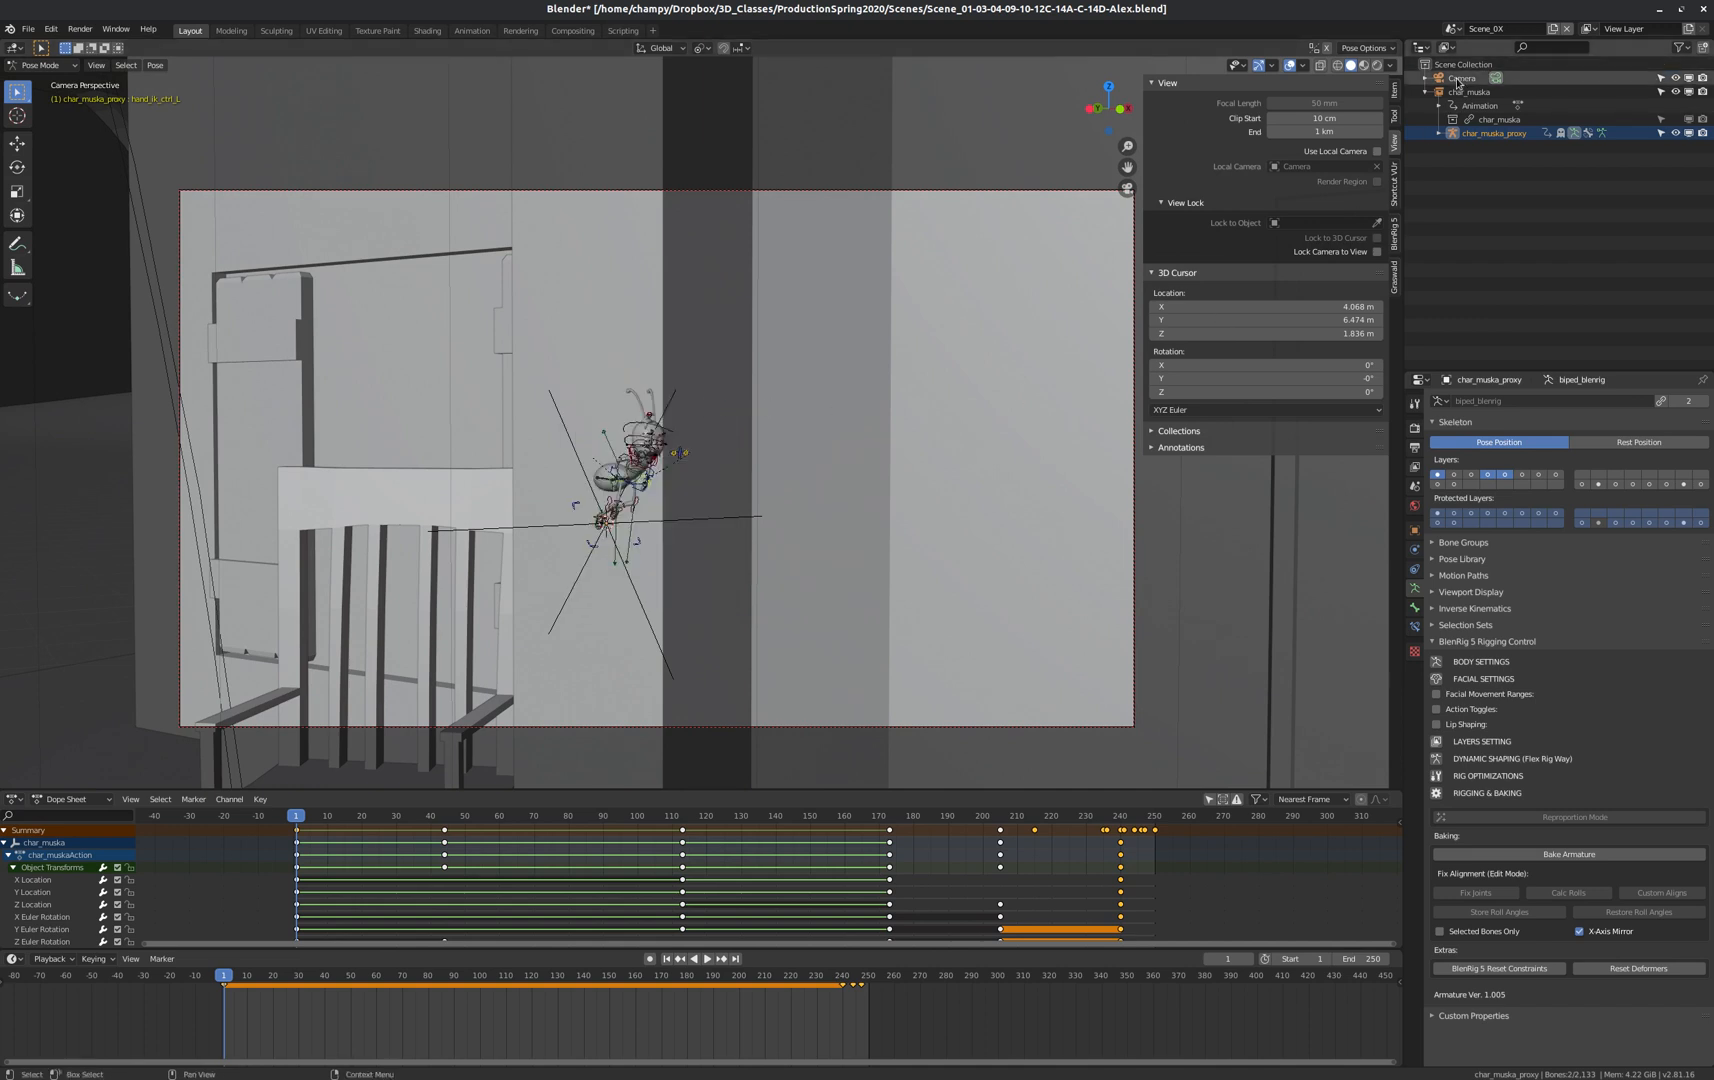
{"action": "left_click", "coordinate": [1418, 78]}
{"action": "key", "text": "i"}
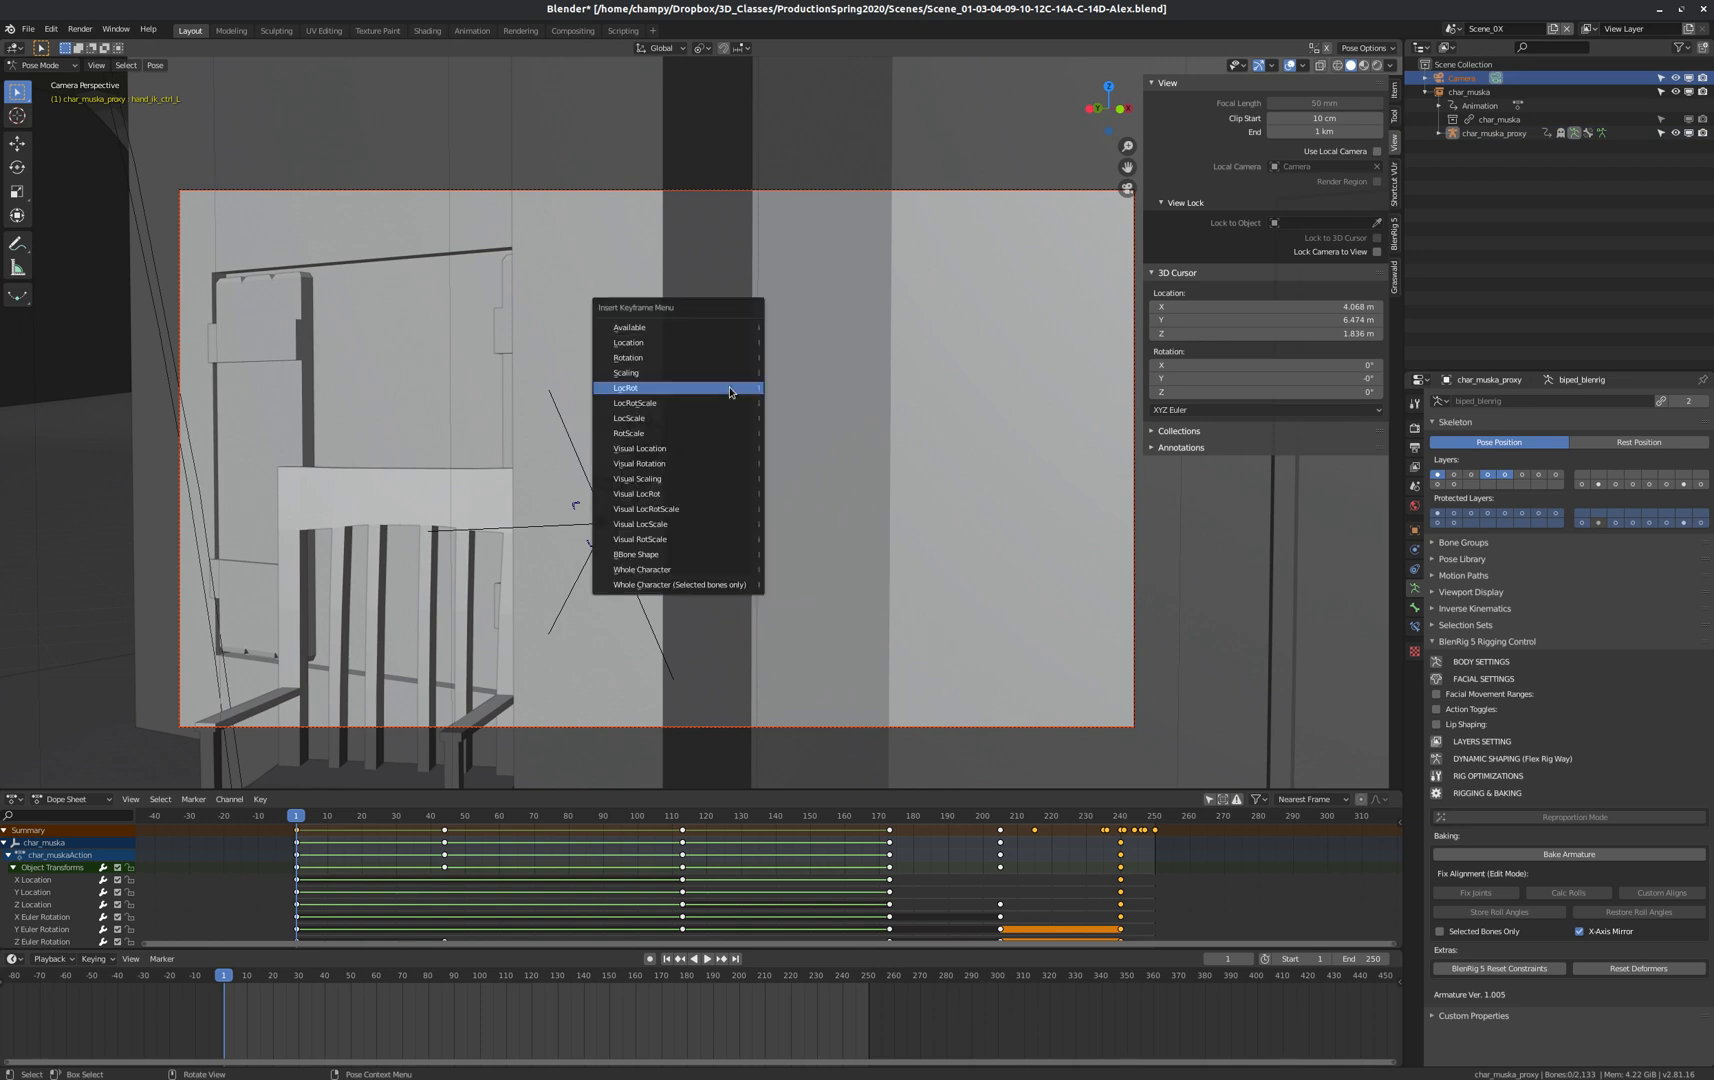
{"action": "left_click", "coordinate": [663, 390]}
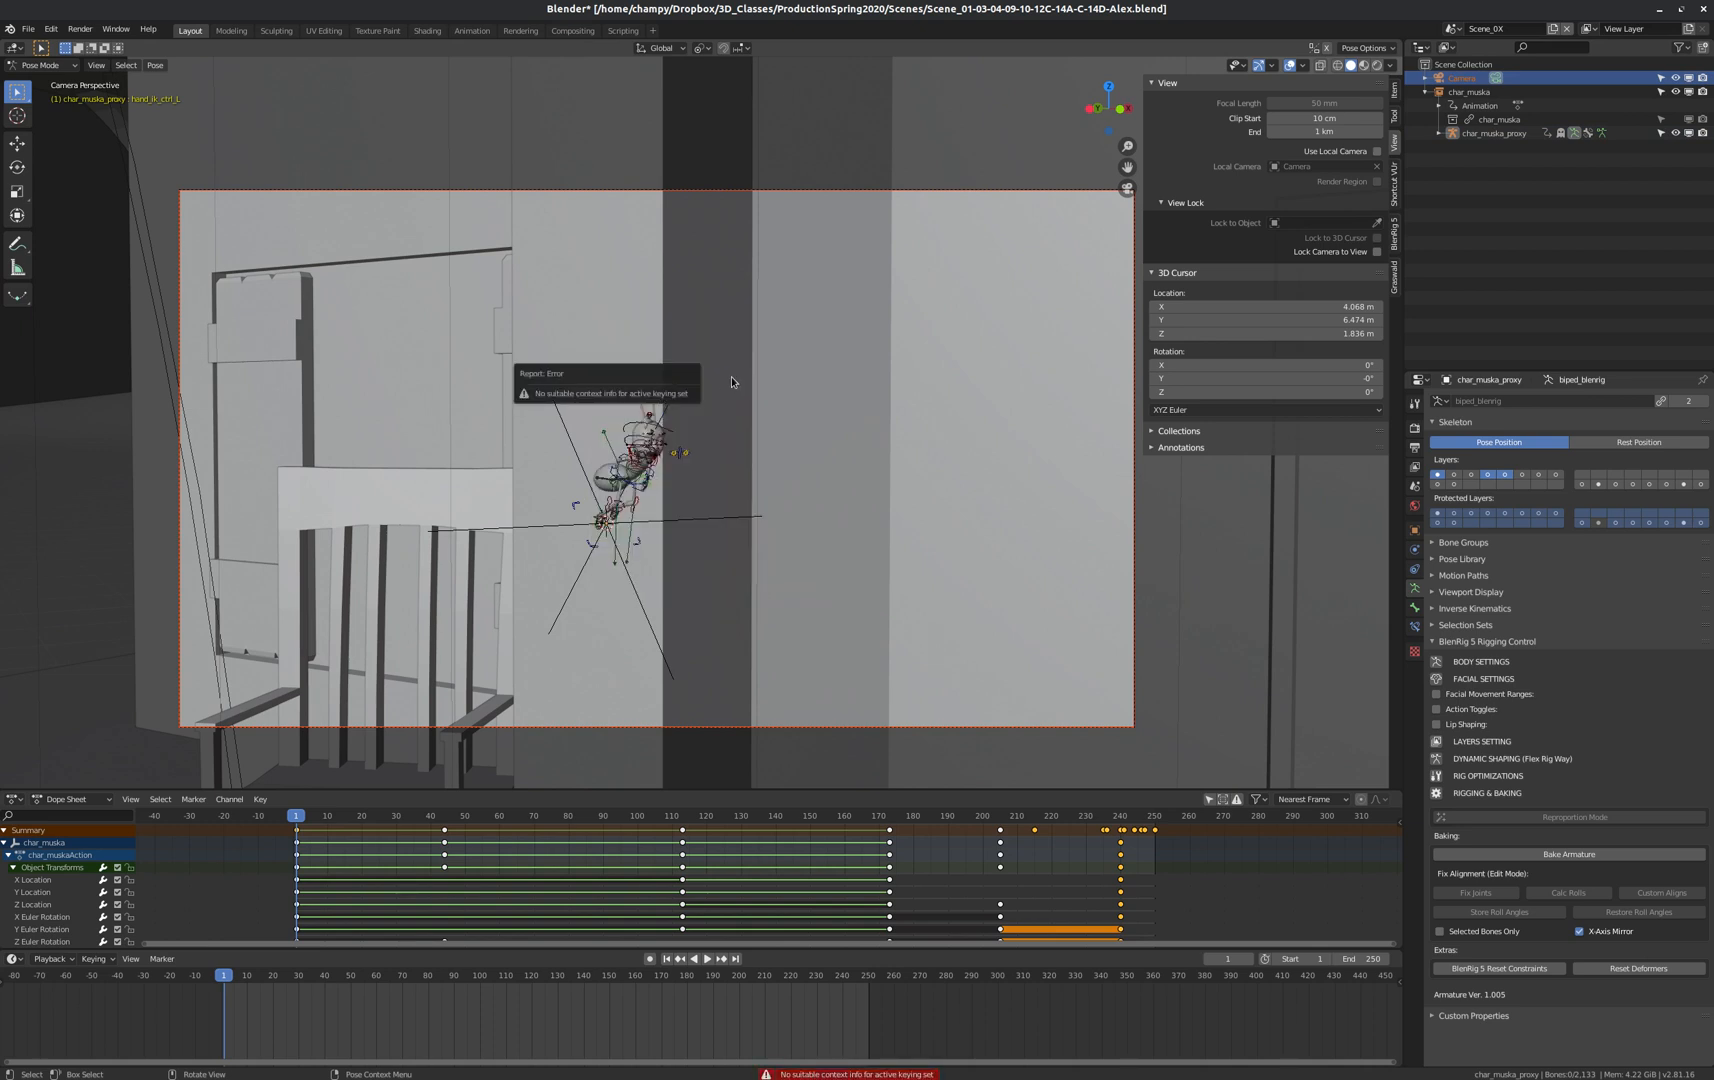
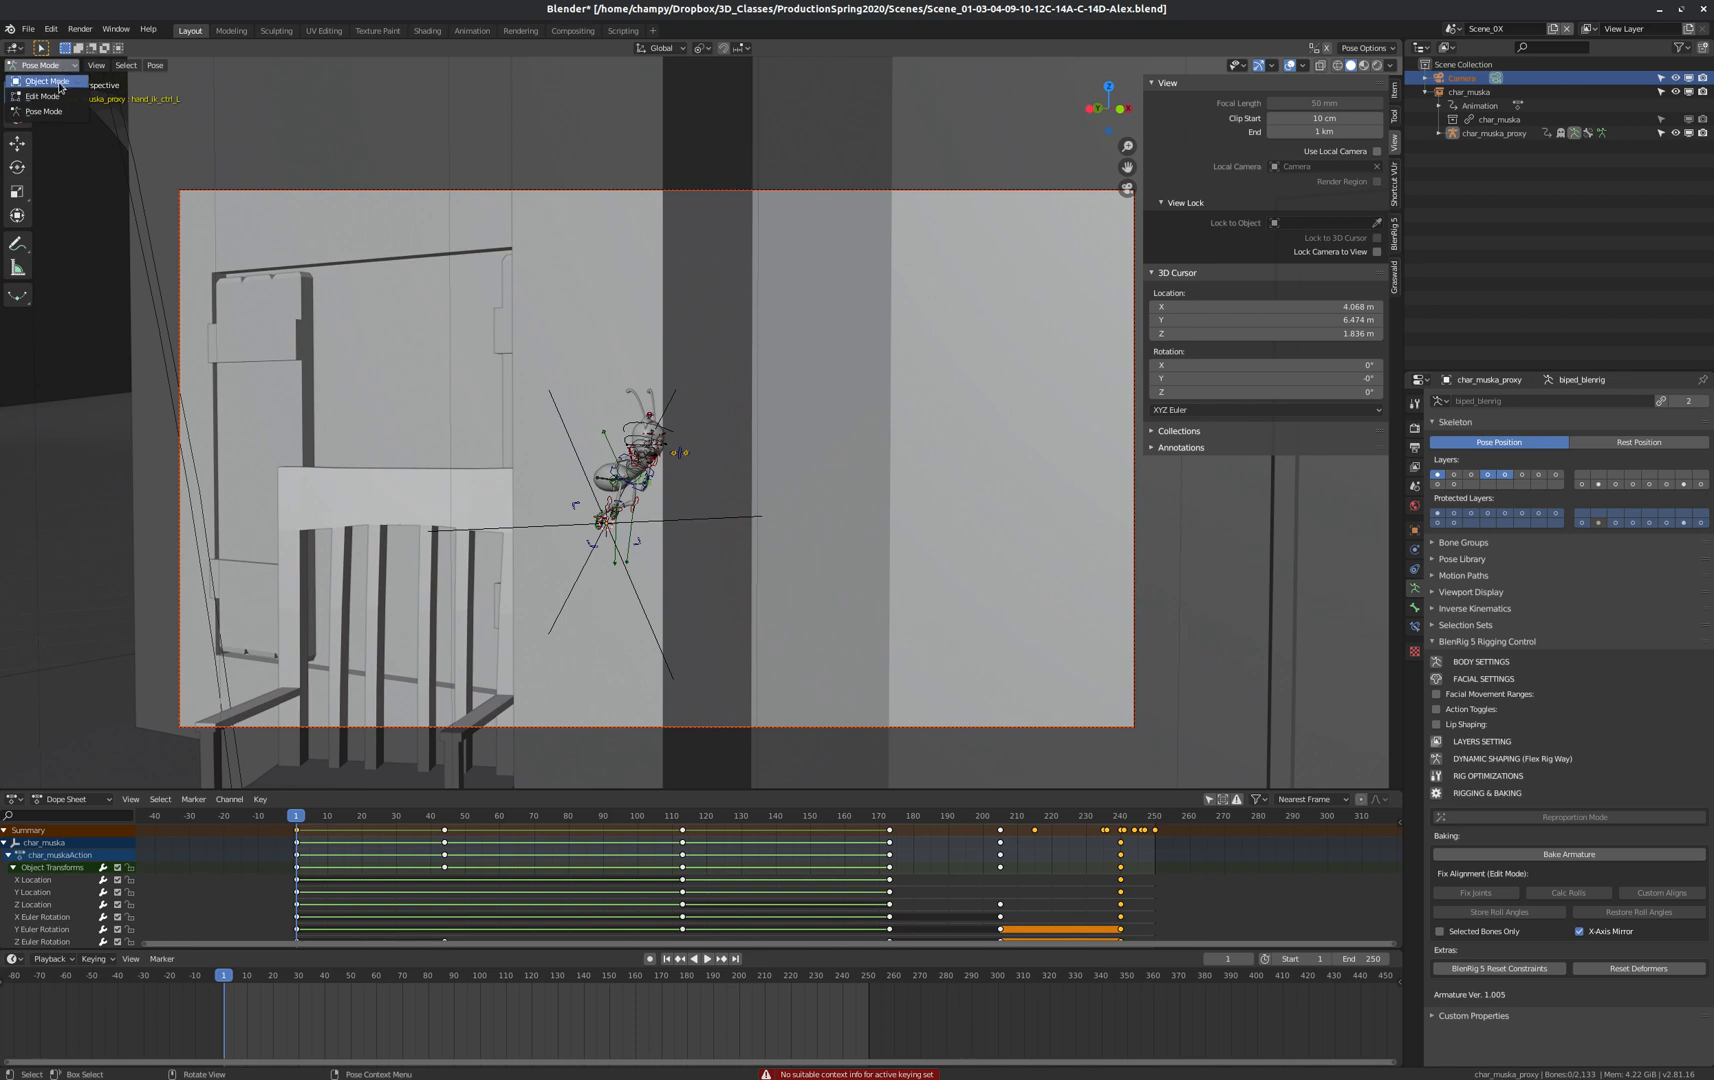
Switch to Object Mode, select the camera and insert a LocRot keyframe for it at frame 1.
{"action": "left_click", "coordinate": [60, 83]}
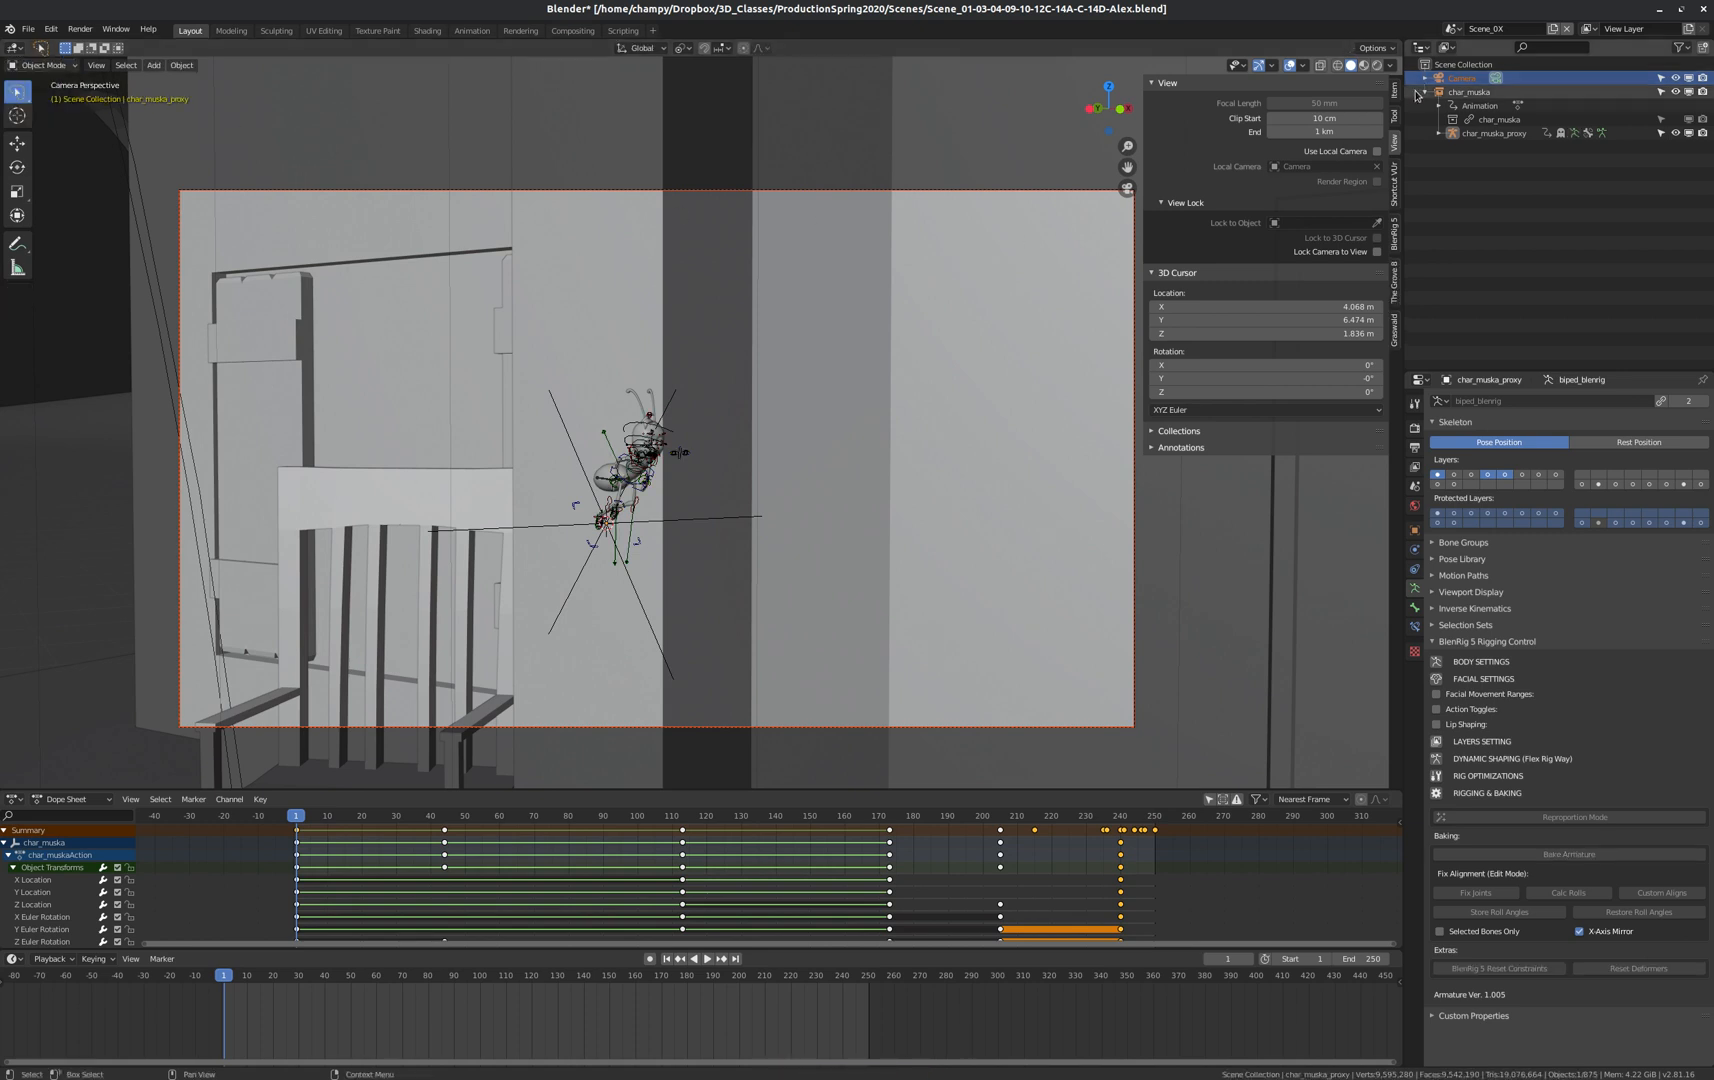
{"action": "left_click", "coordinate": [1462, 78]}
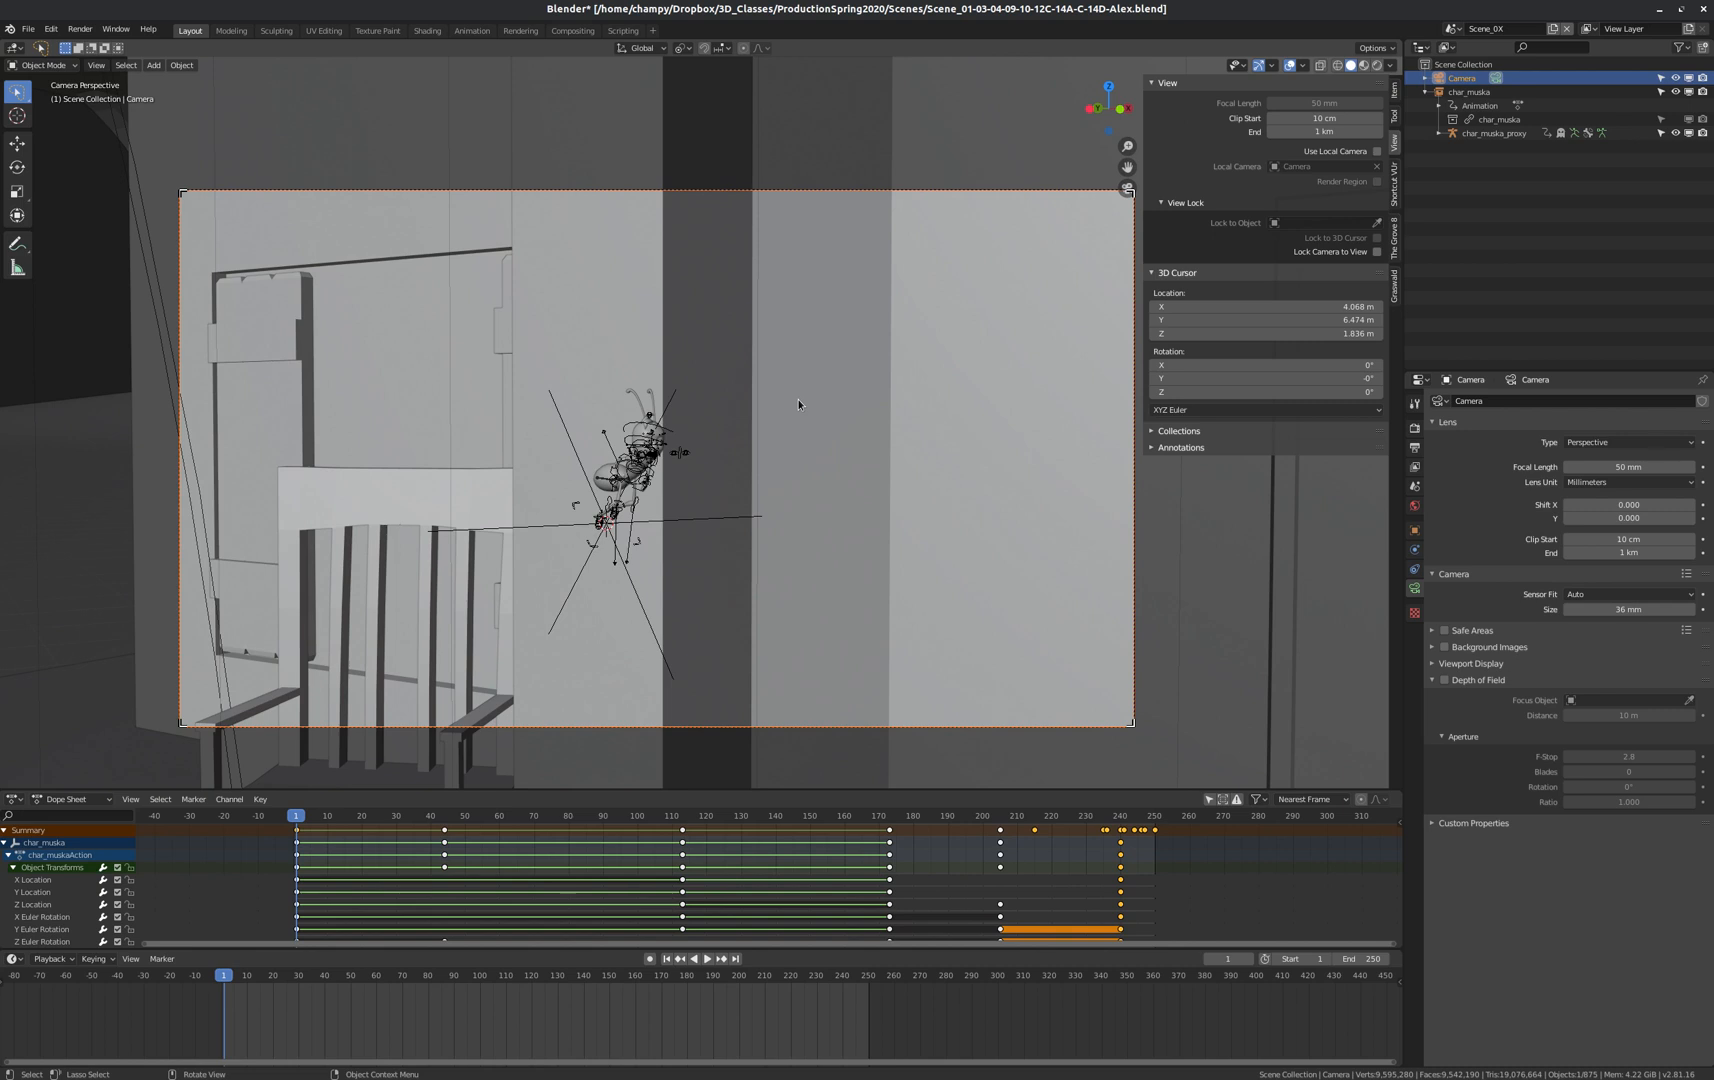
{"action": "key", "text": "i"}
{"action": "left_click", "coordinate": [744, 401]}
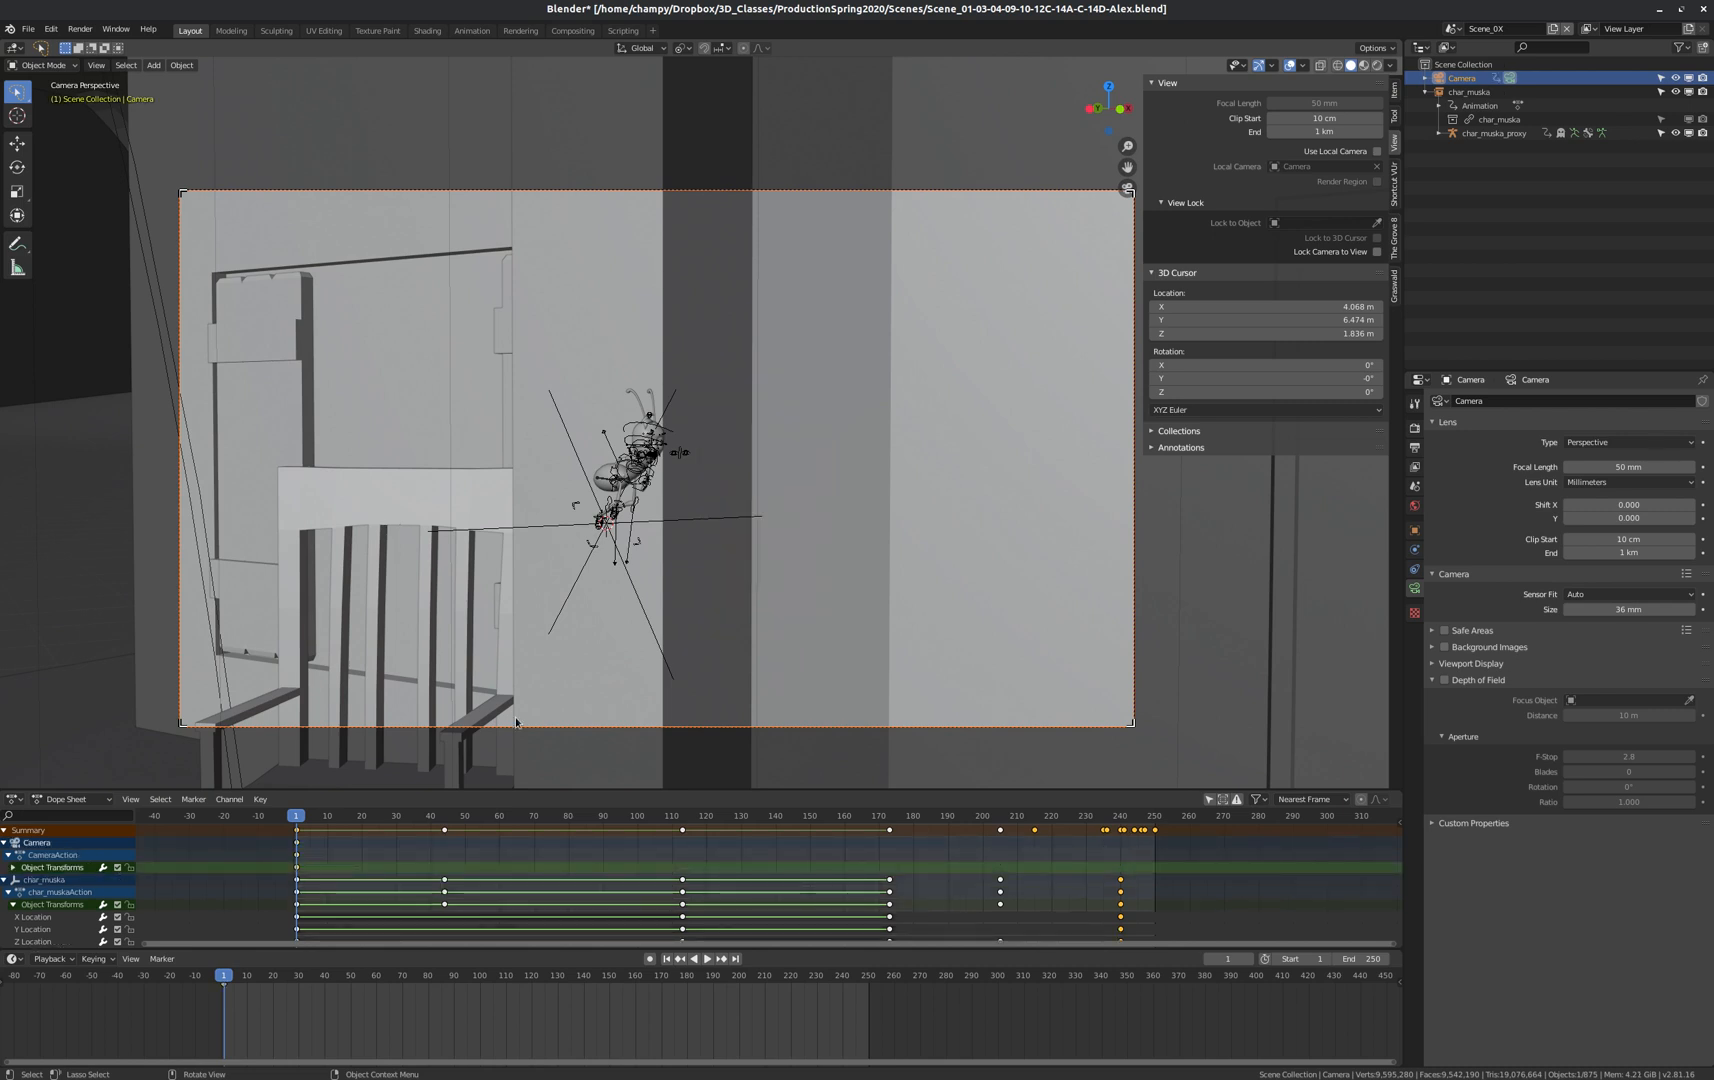
Split the 3D viewport into two, showing the top view of the scene beside the camera's view.
{"action": "left_click_drag", "start_coordinate": [235, 982], "coordinate": [326, 984]}
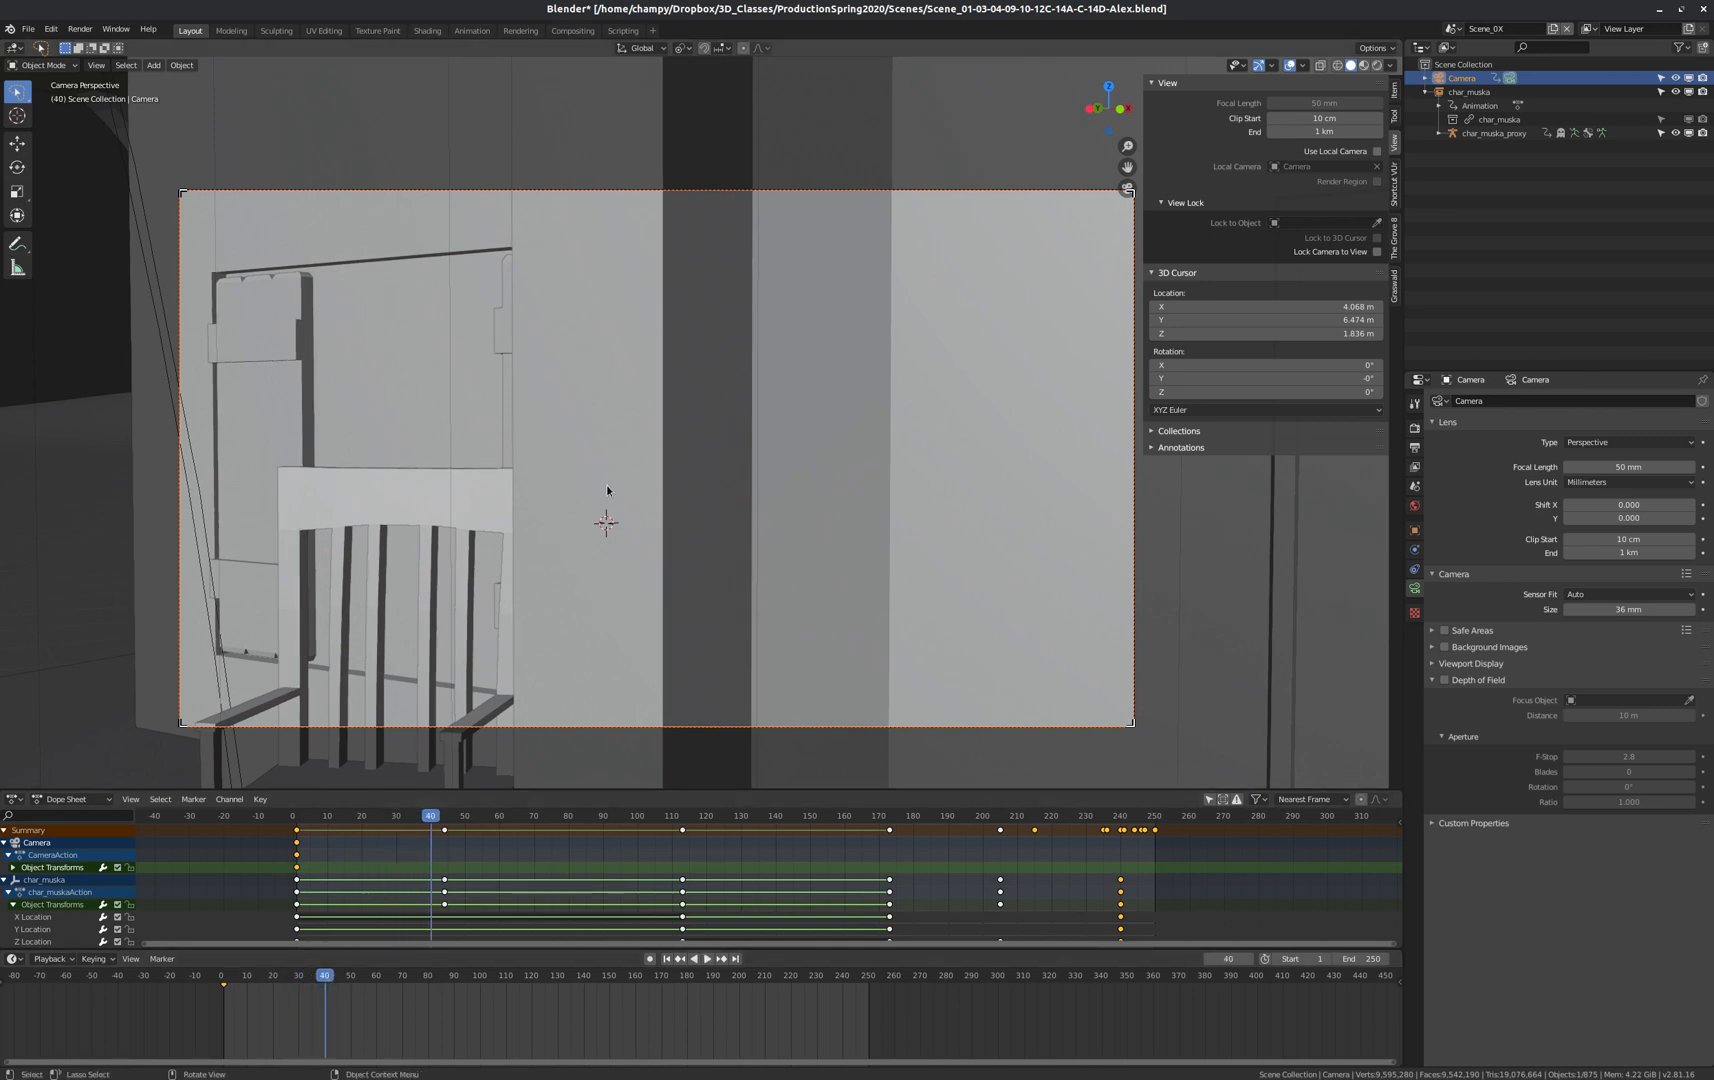
{"action": "scroll", "coordinate": [607, 490], "scroll_direction": "down", "scroll_amount": 6}
{"action": "key", "text": "KP_7"}
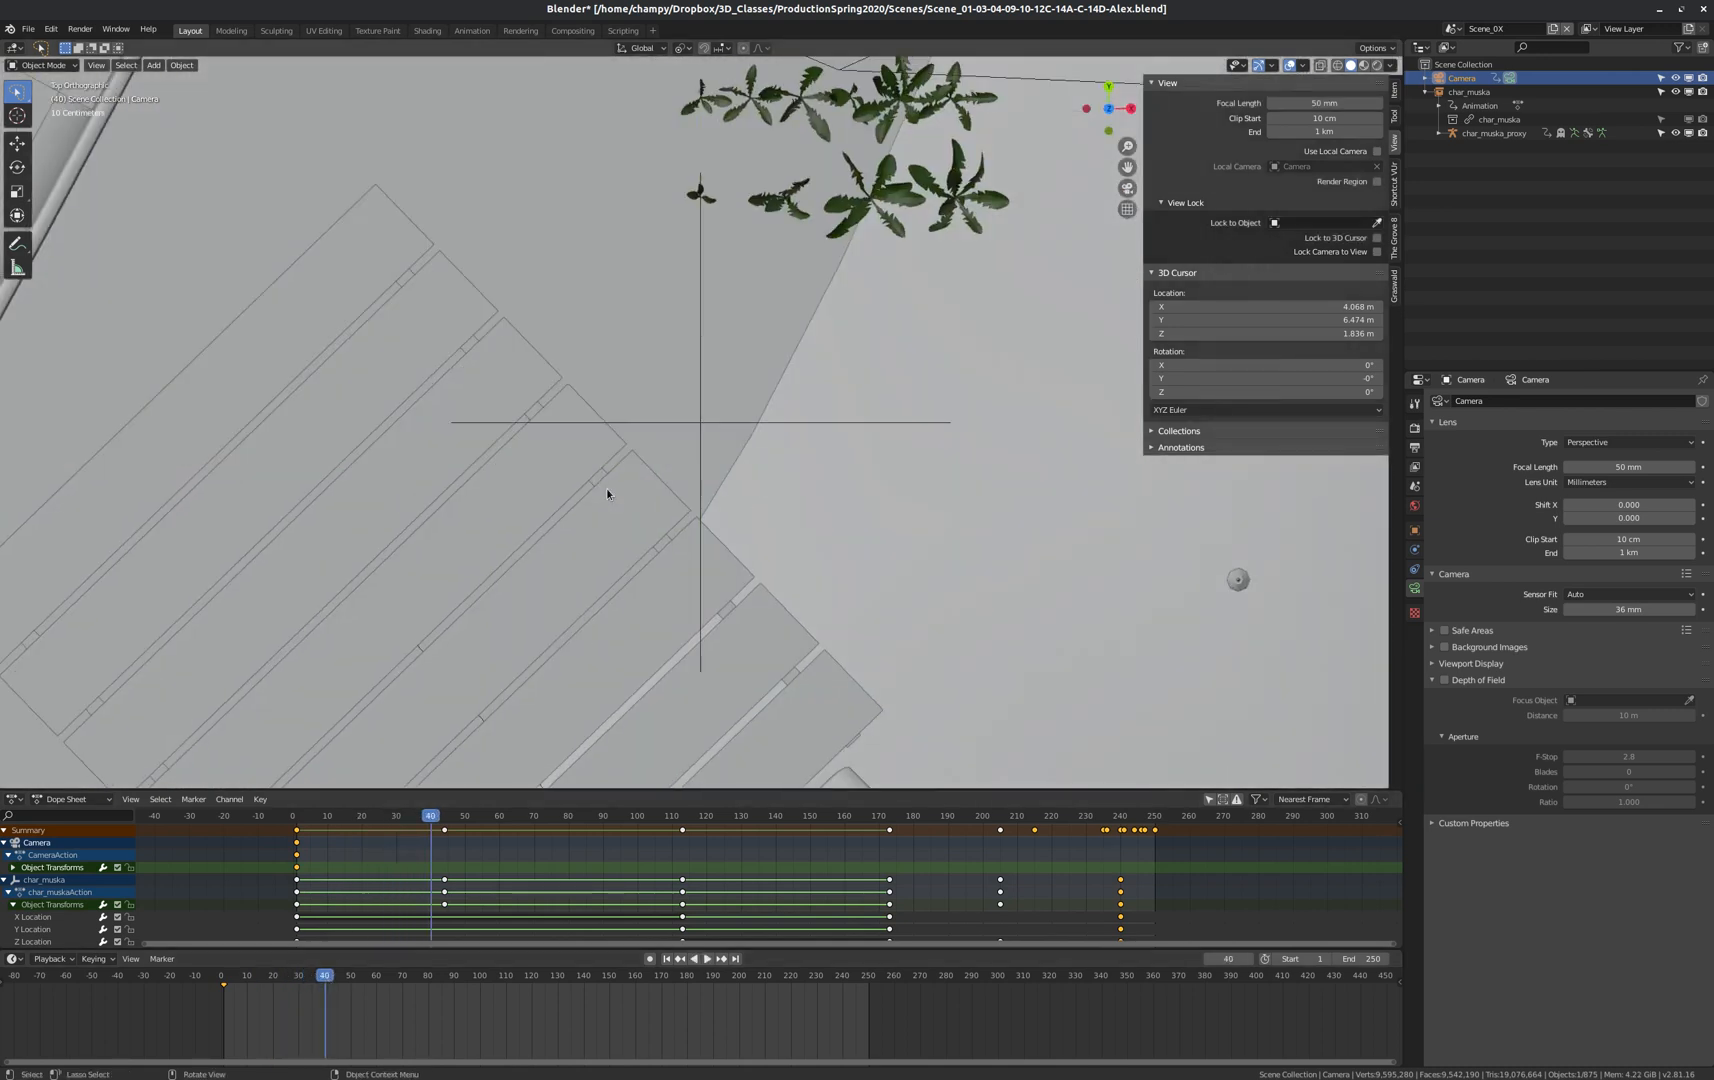
{"action": "key", "text": "n"}
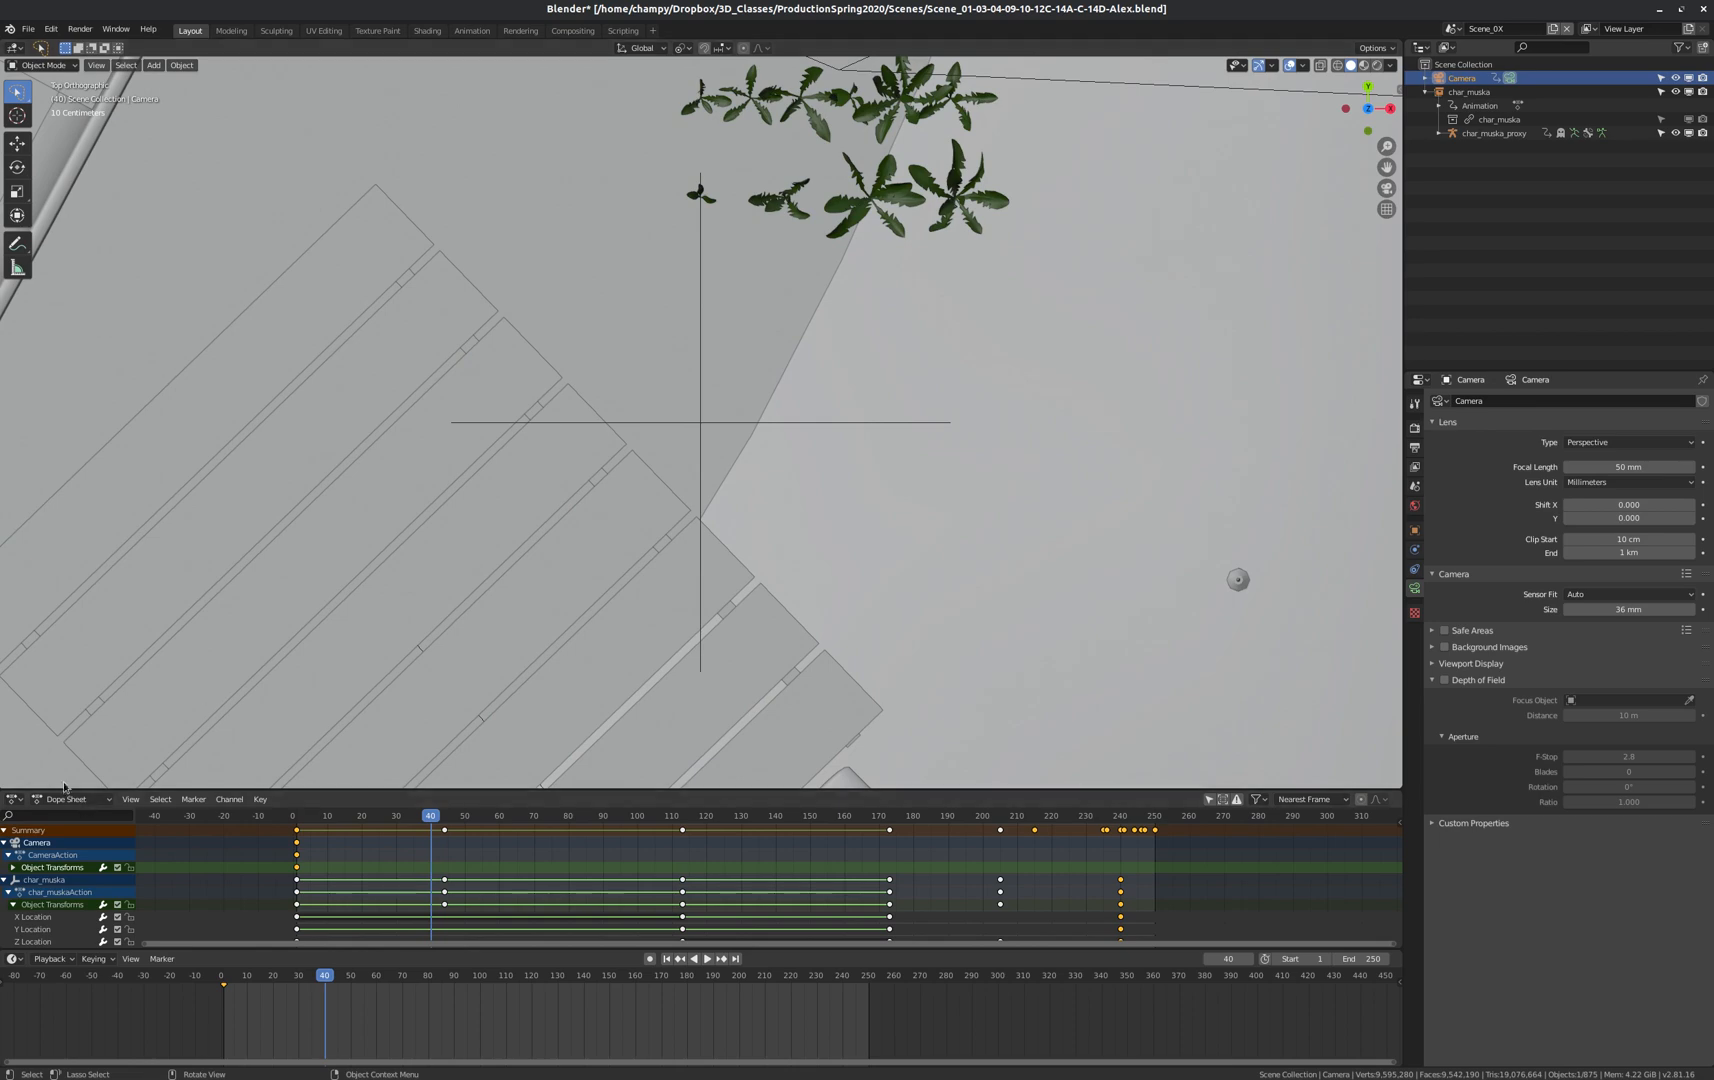
{"action": "left_click_drag", "start_coordinate": [3, 782], "coordinate": [668, 705]}
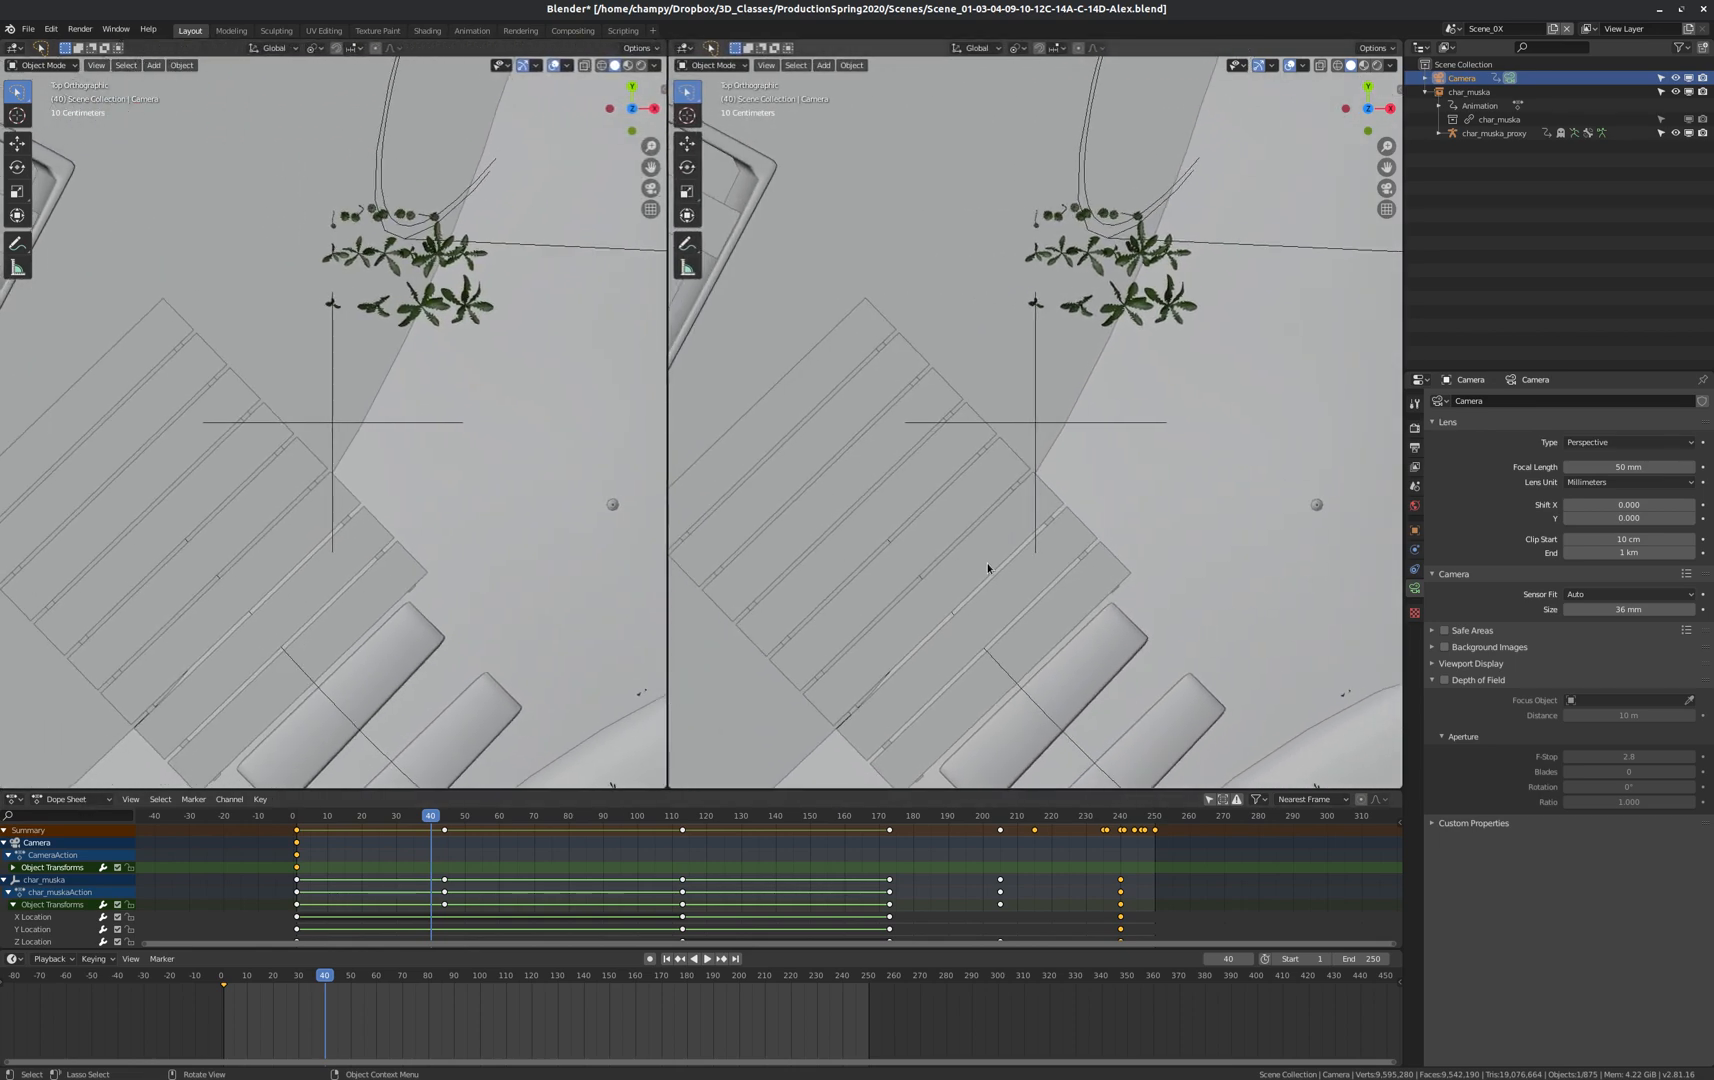
{"action": "key", "text": "KP_0"}
{"action": "scroll", "coordinate": [424, 471], "scroll_direction": "down", "scroll_amount": 10}
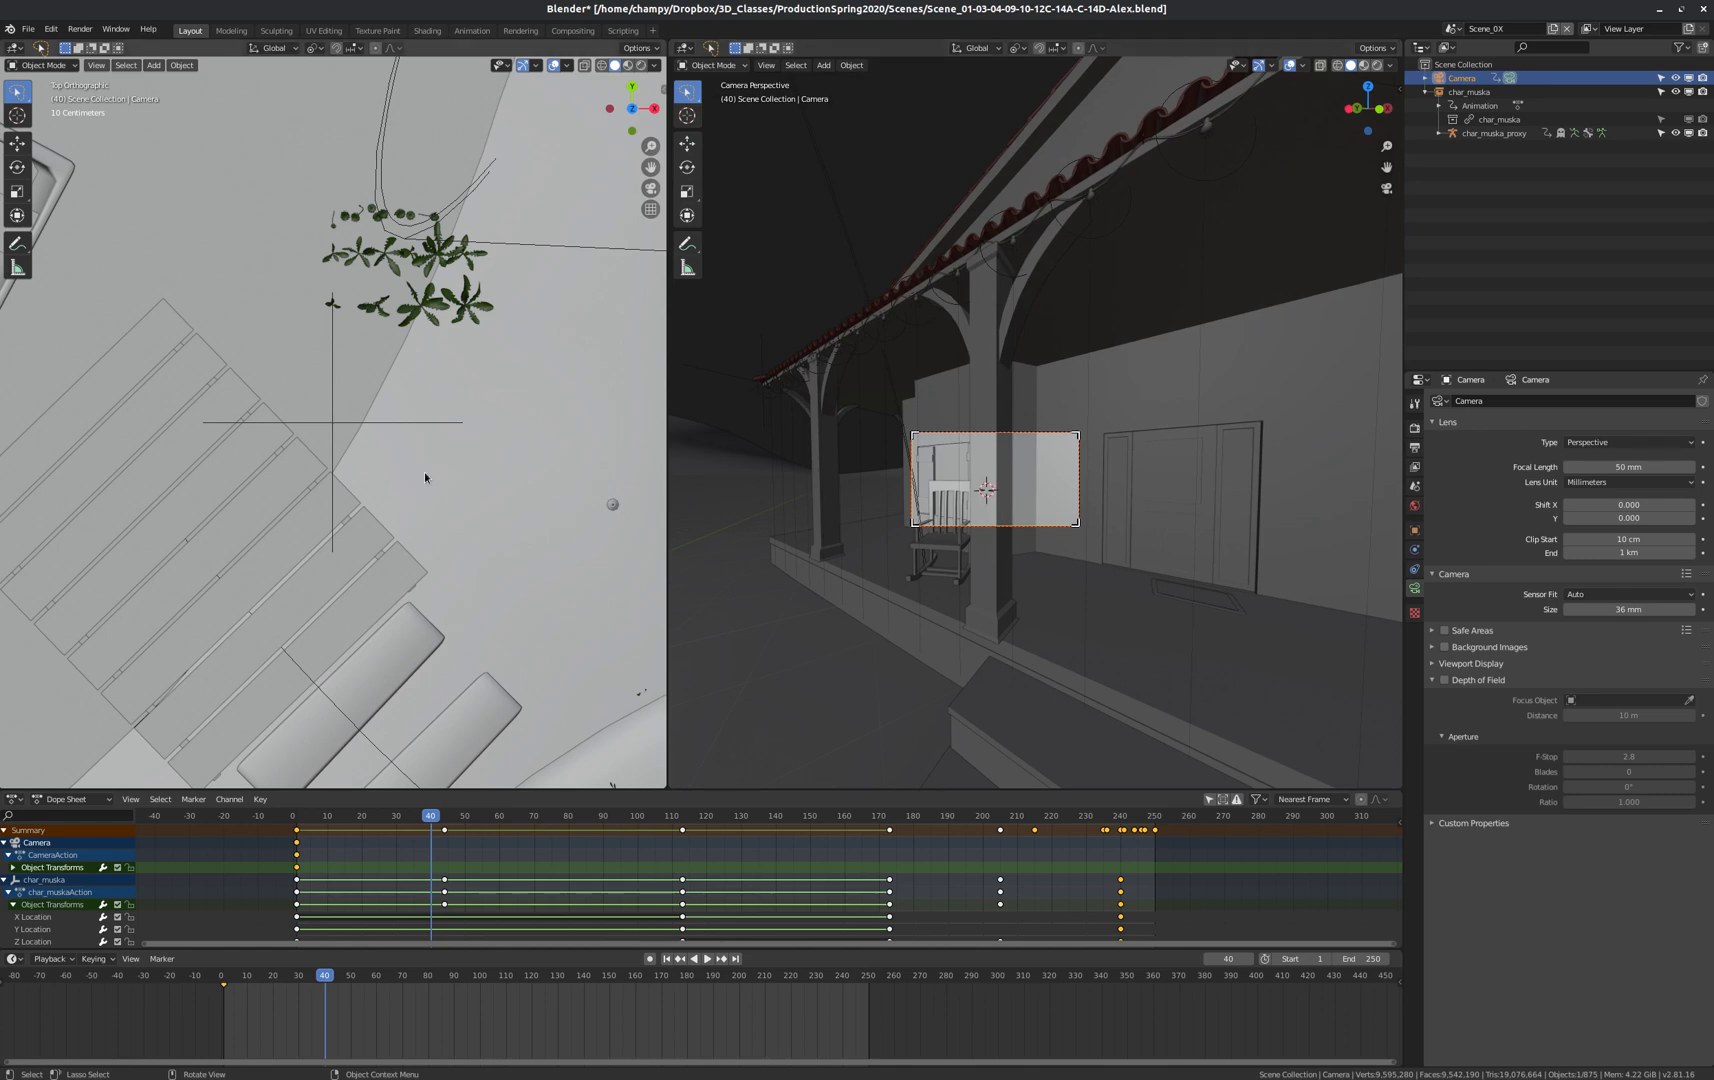
{"action": "scroll", "coordinate": [383, 432], "scroll_direction": "up", "scroll_amount": 10}
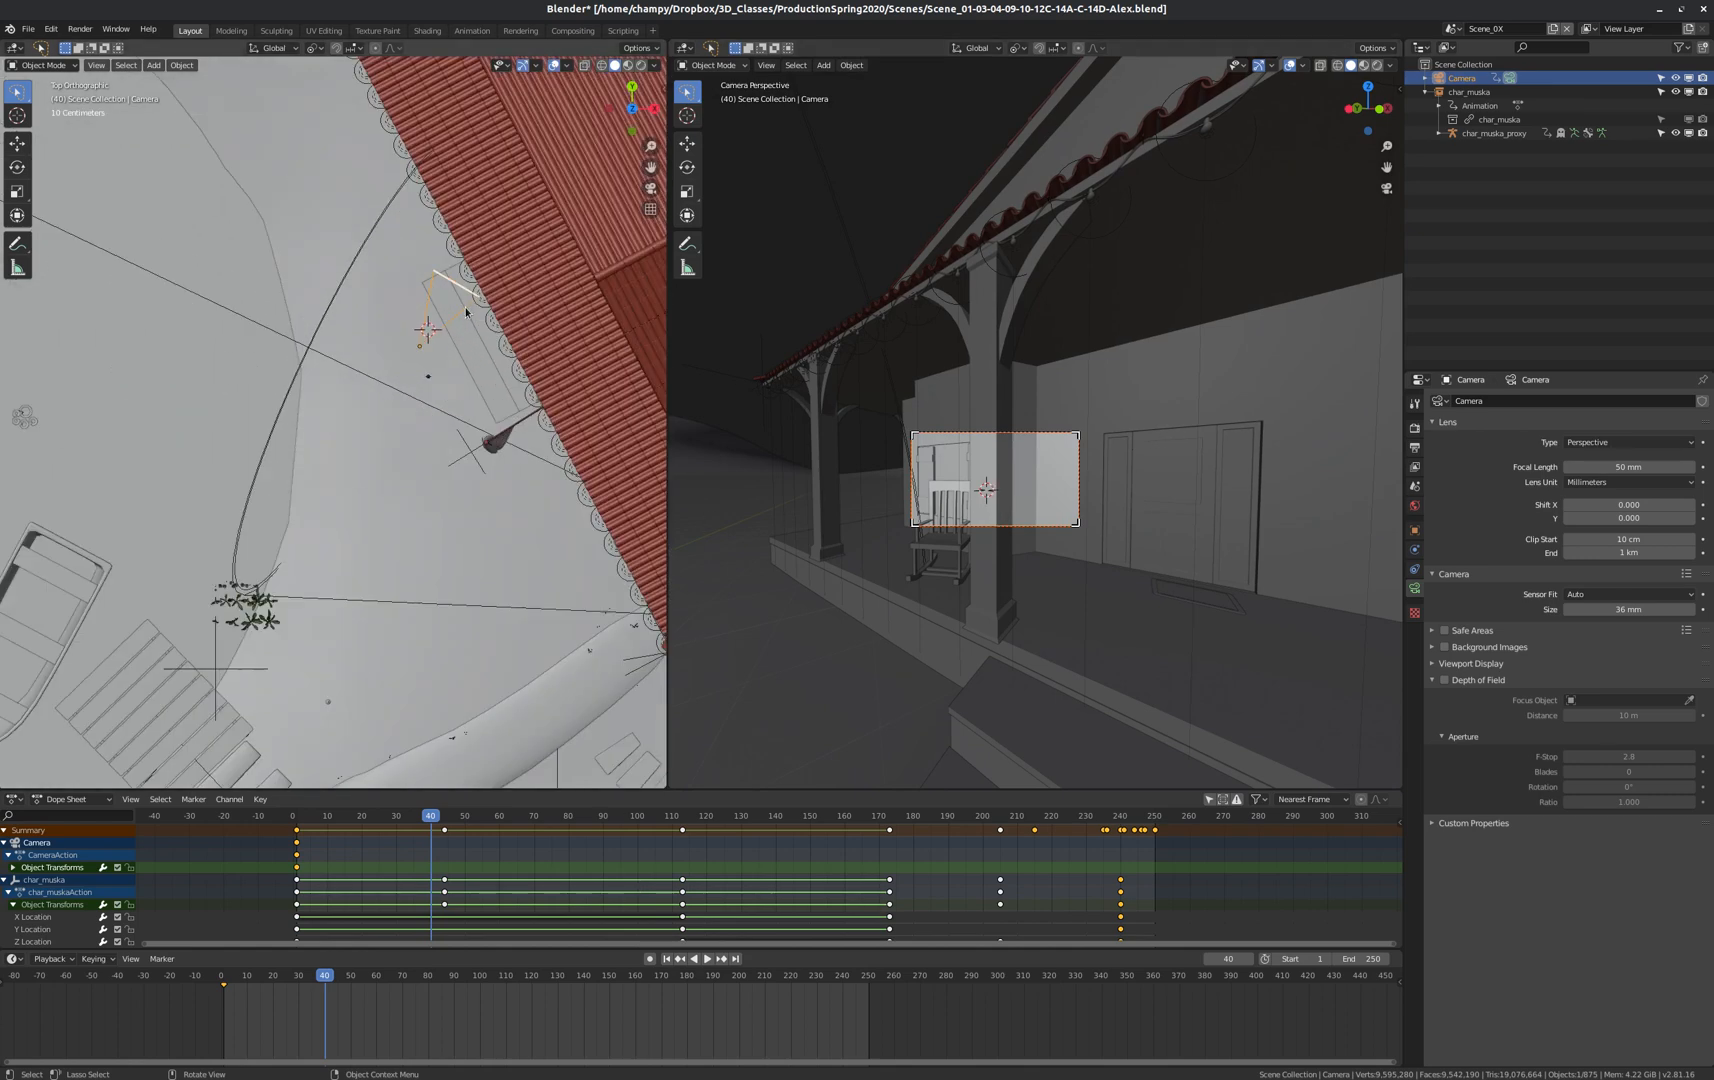
Move and rotate the camera in the top view at frame 40 to bring the ant into its frame.
{"action": "key", "text": "g"}
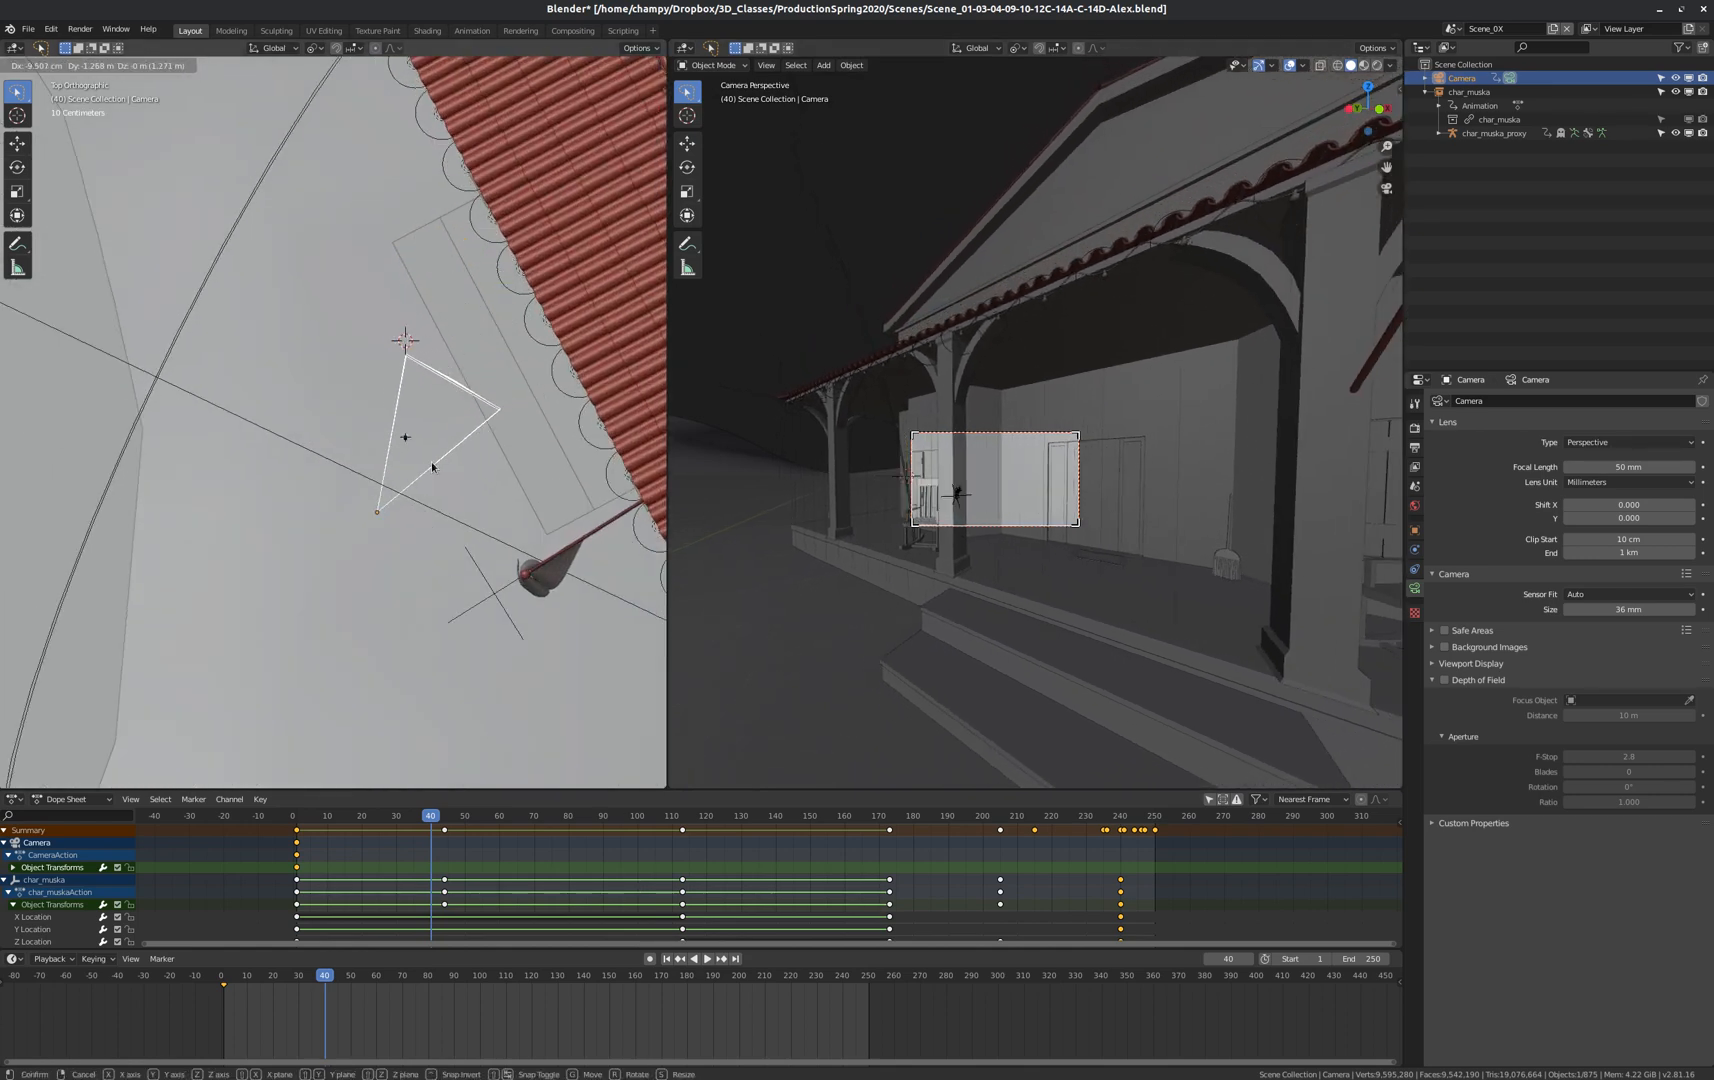
{"action": "left_click", "coordinate": [433, 466]}
{"action": "key", "text": "r"}
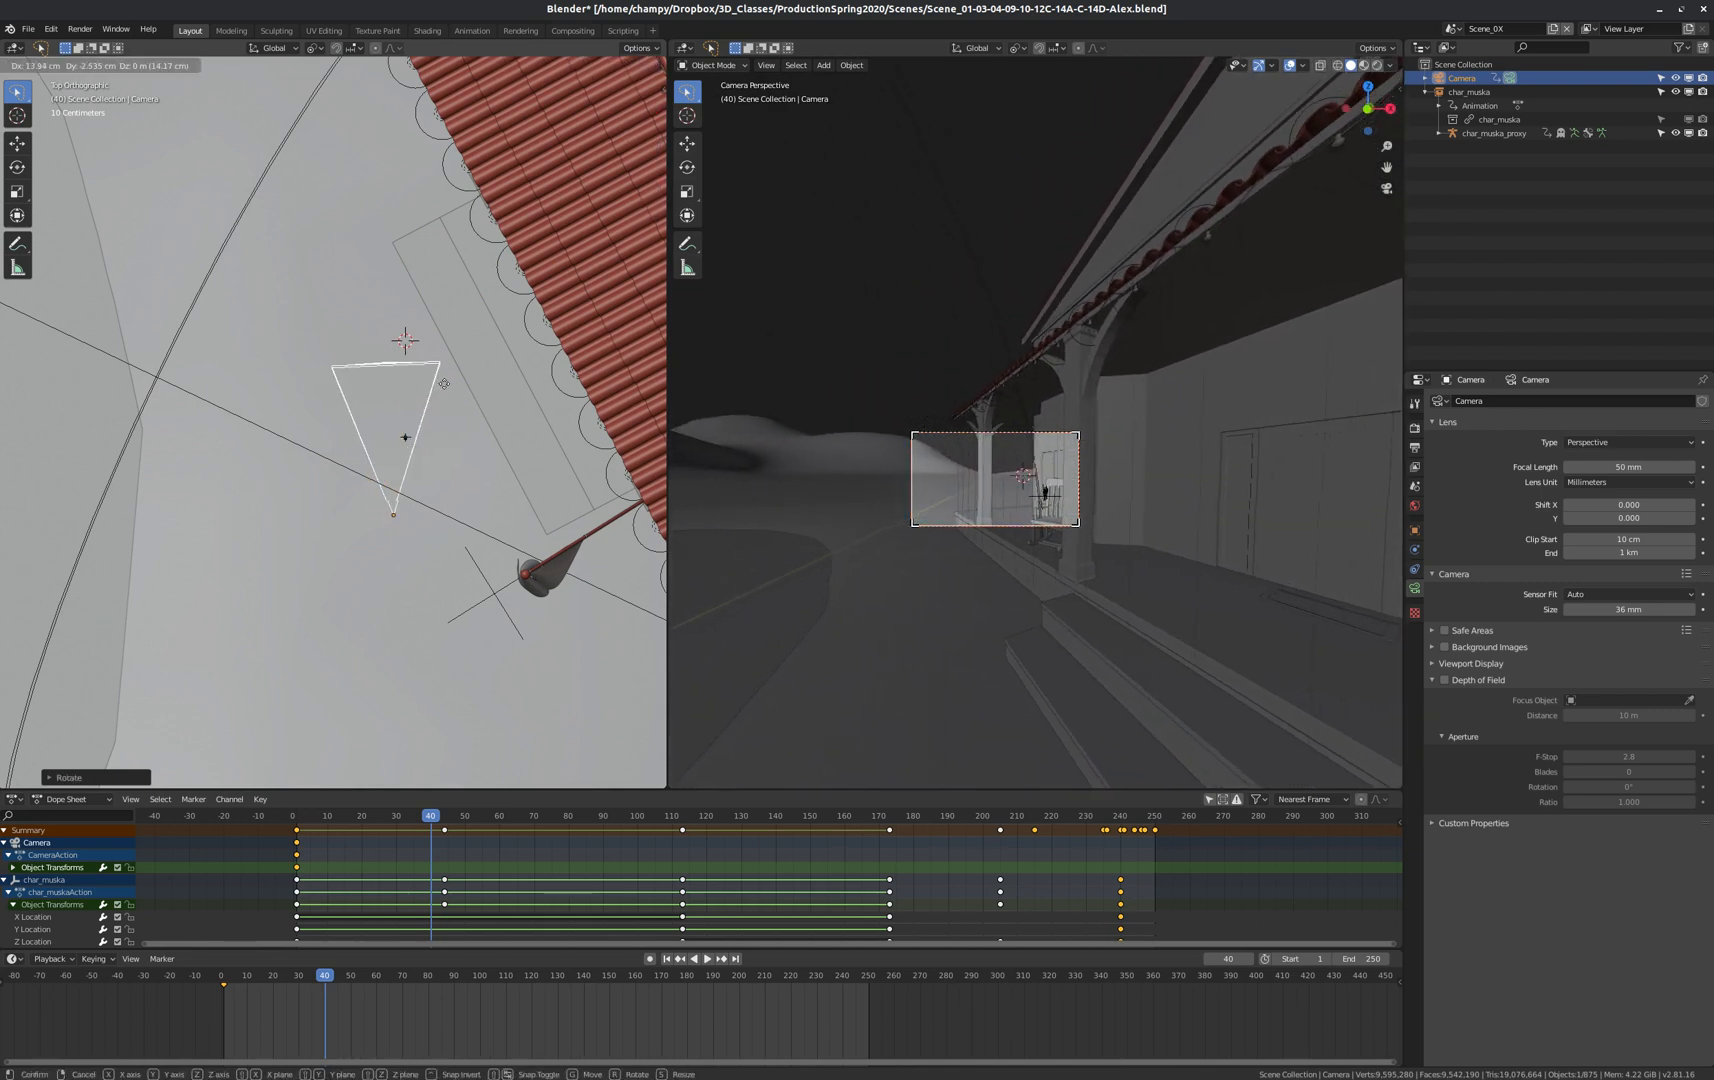
{"action": "left_click", "coordinate": [447, 382]}
At frame 44, move the camera back from the ant in the top view and rotate it to face the ant and rocking chair.
{"action": "left_click_drag", "start_coordinate": [431, 817], "coordinate": [437, 817]}
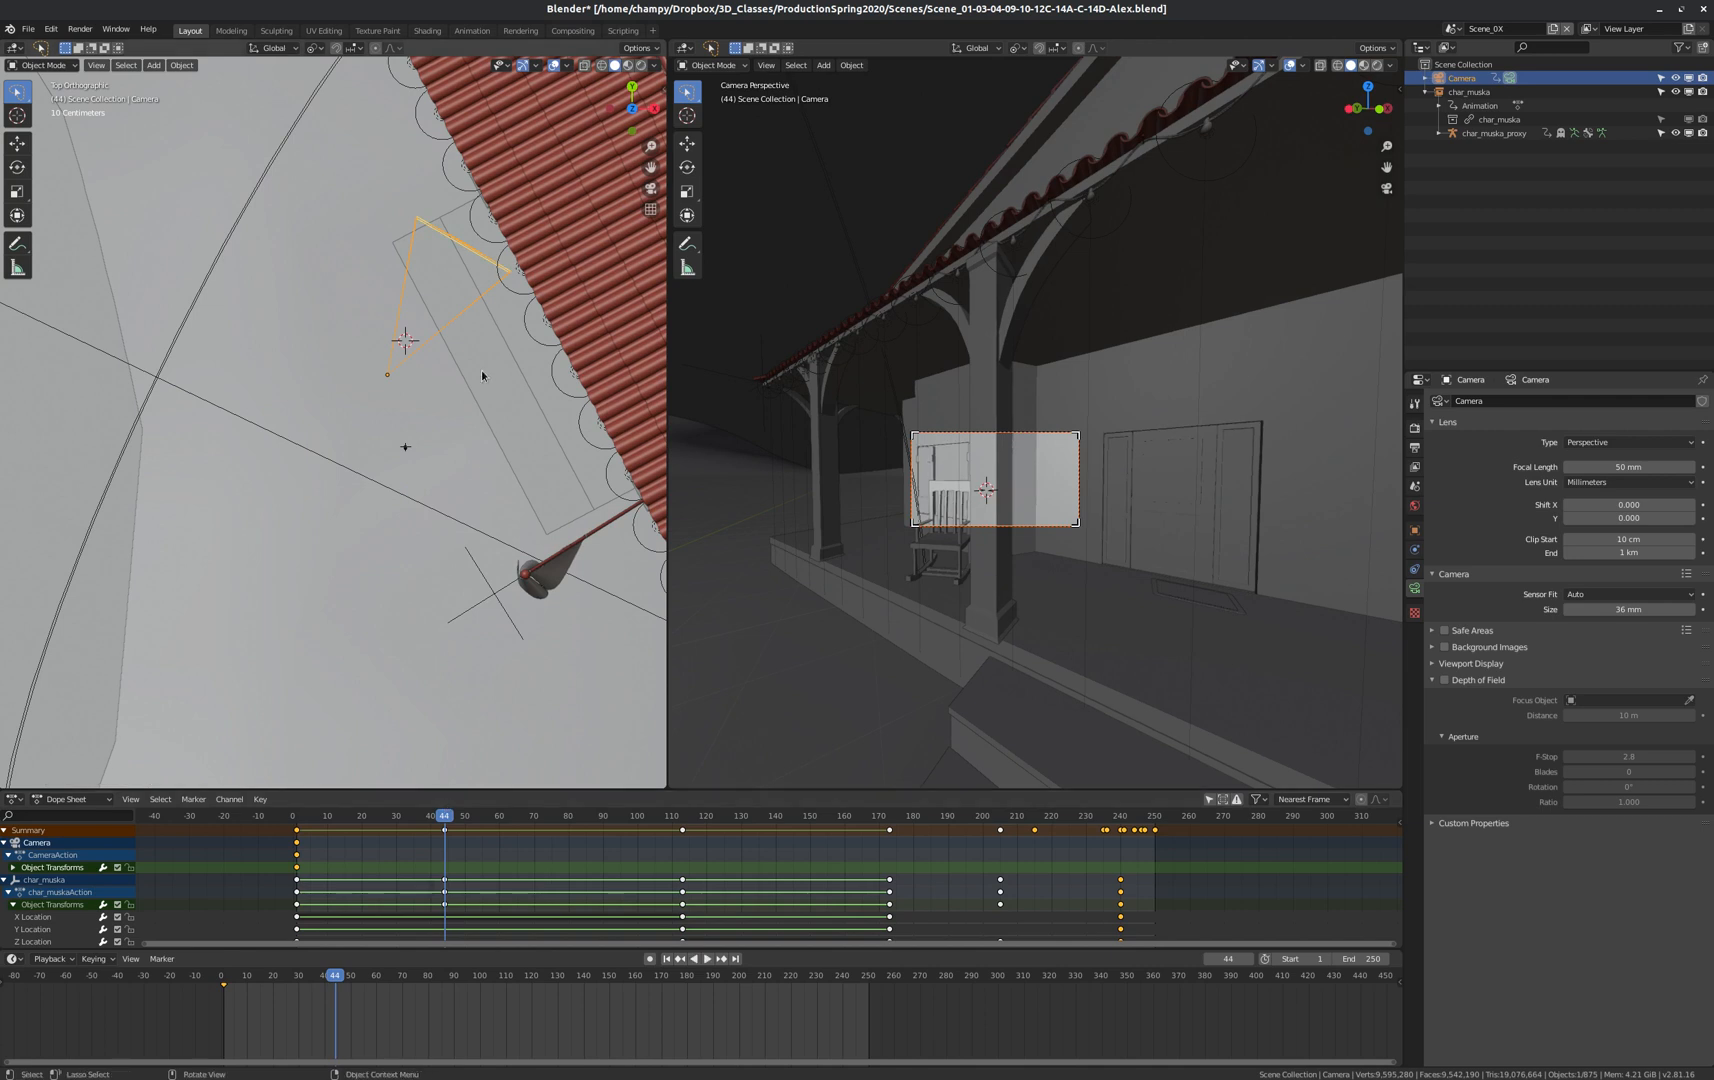
{"action": "key", "text": "g"}
{"action": "left_click", "coordinate": [481, 519]}
{"action": "key", "text": "r"}
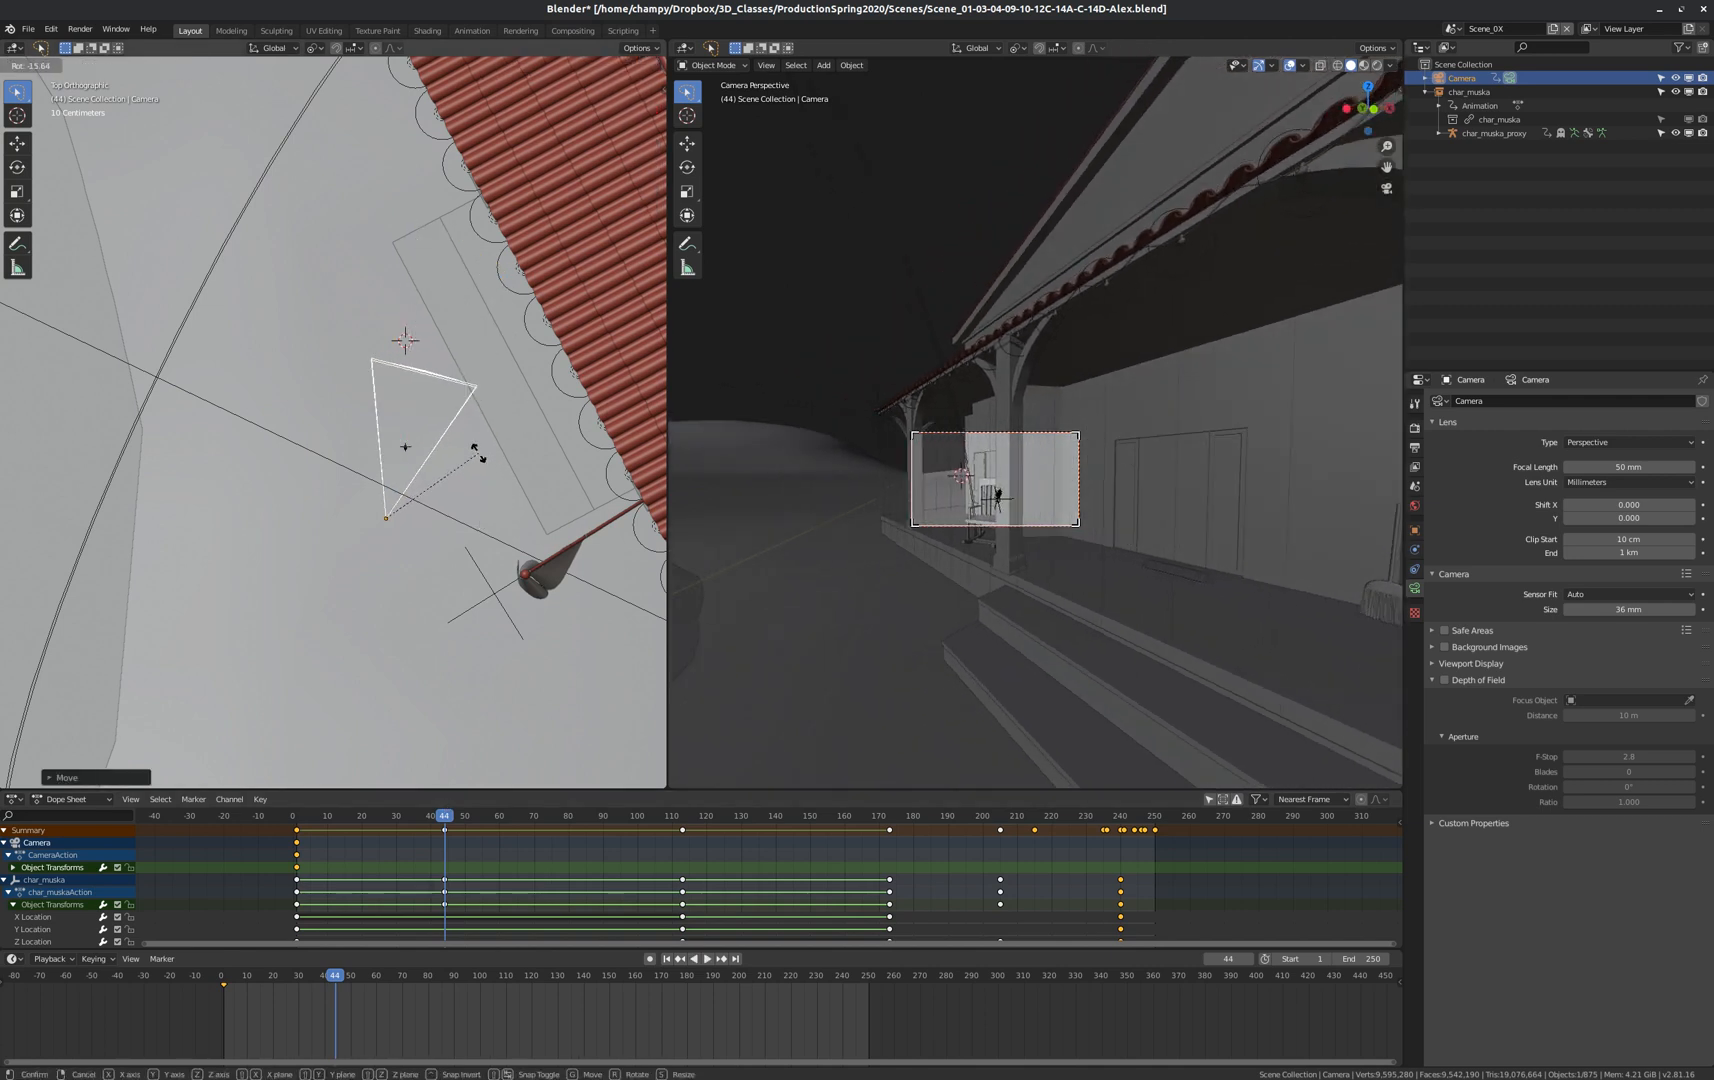
{"action": "left_click", "coordinate": [478, 449]}
Move the camera closer to the ant, lower it so the ant sits near mid-height, and insert a LocRot keyframe at frame 44.
{"action": "scroll", "coordinate": [985, 492], "scroll_direction": "up", "scroll_amount": 6}
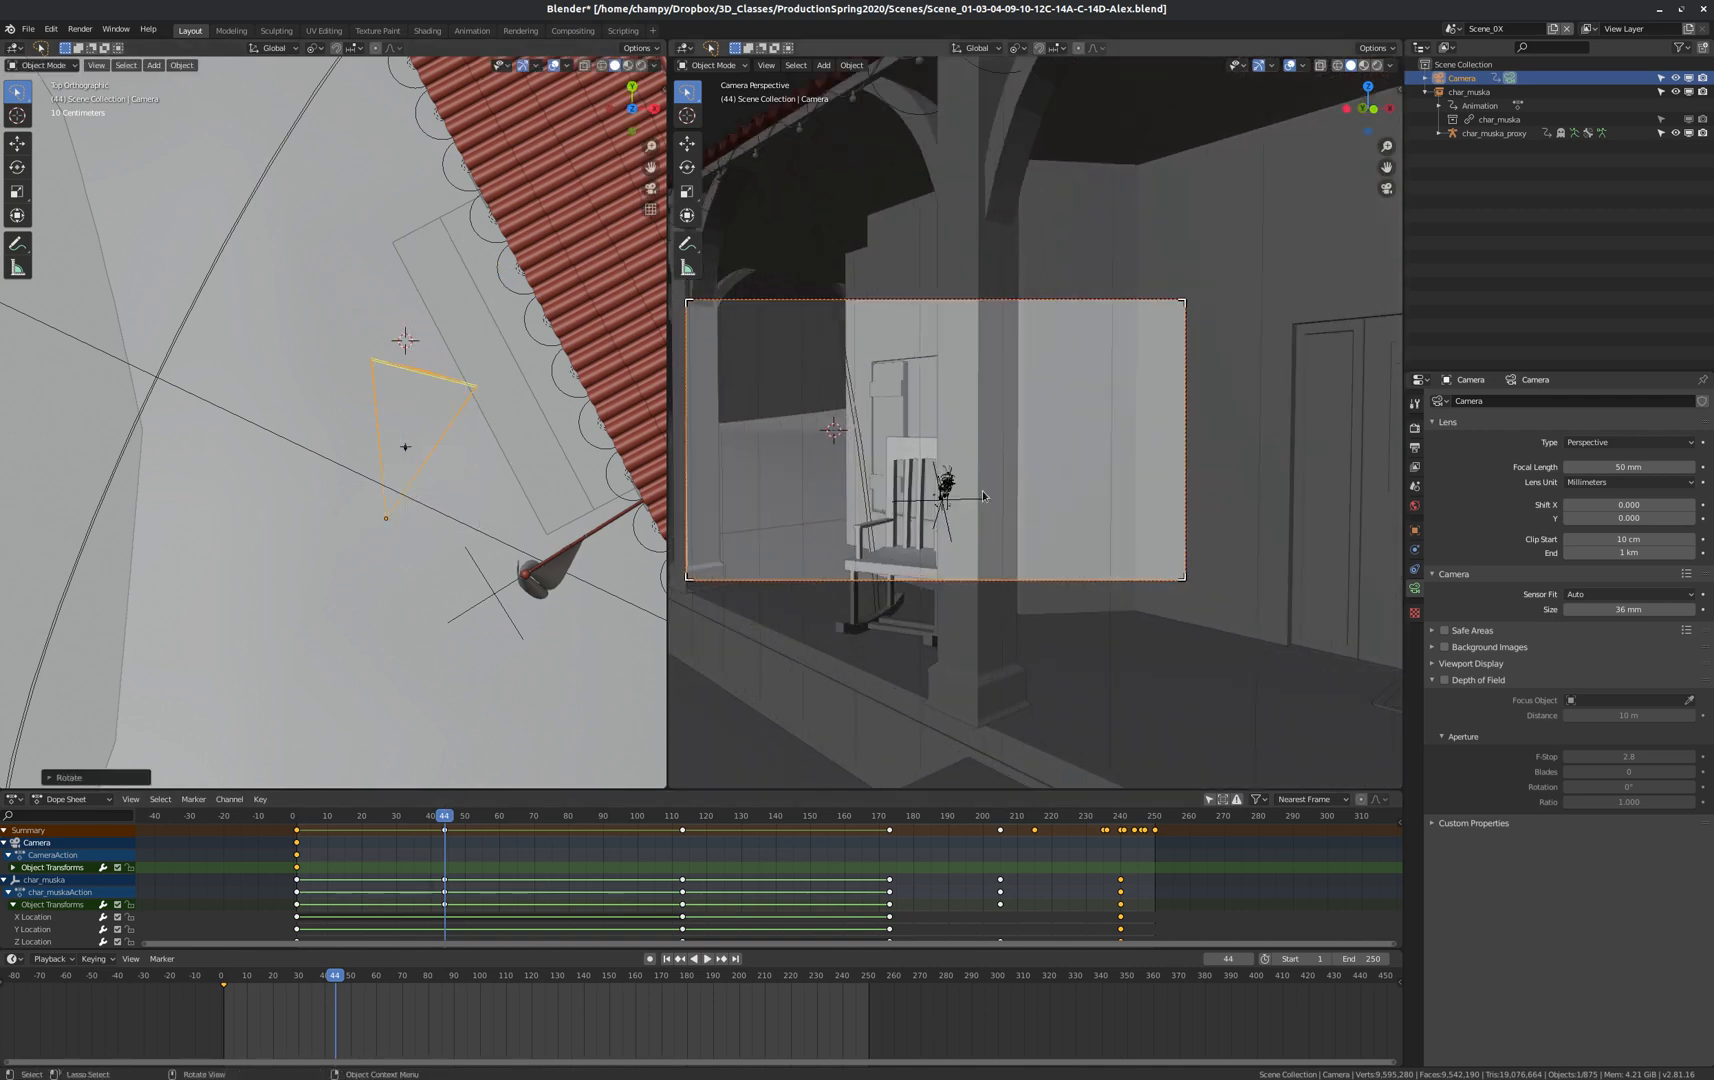
{"action": "scroll", "coordinate": [880, 476], "scroll_direction": "down", "scroll_amount": 2}
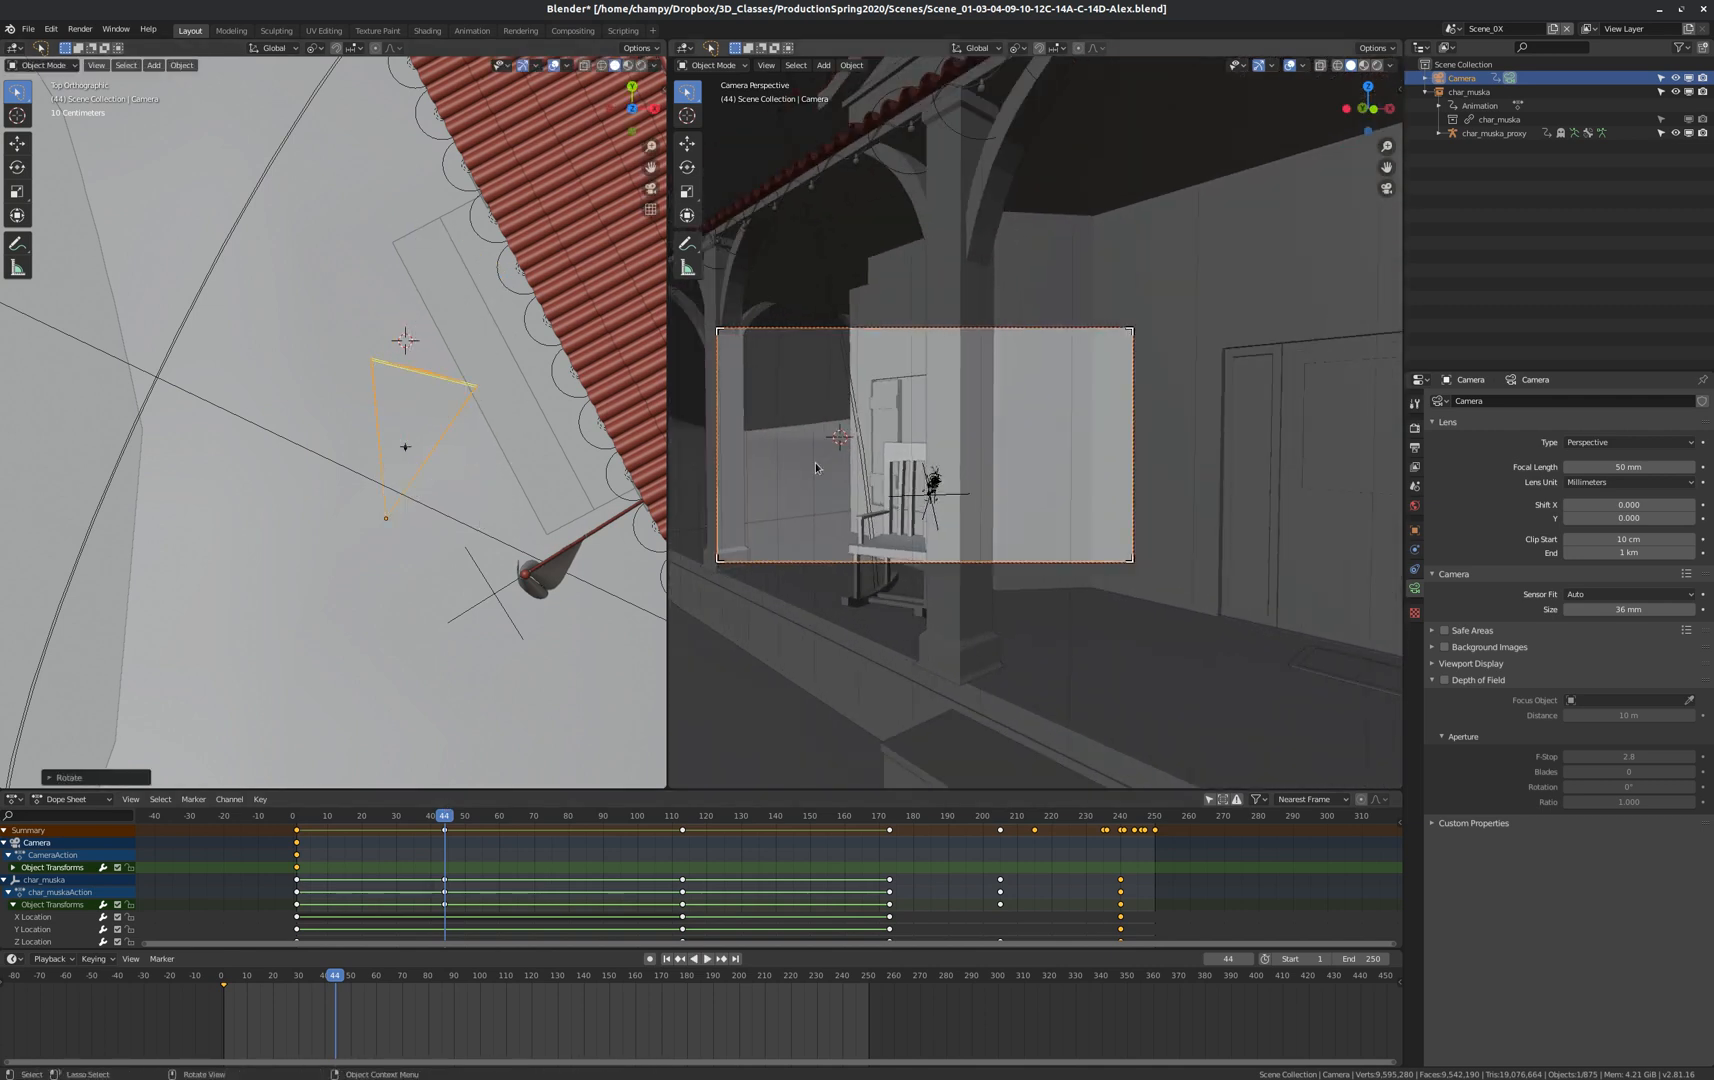
{"action": "scroll", "coordinate": [725, 441], "scroll_direction": "up", "scroll_amount": 4}
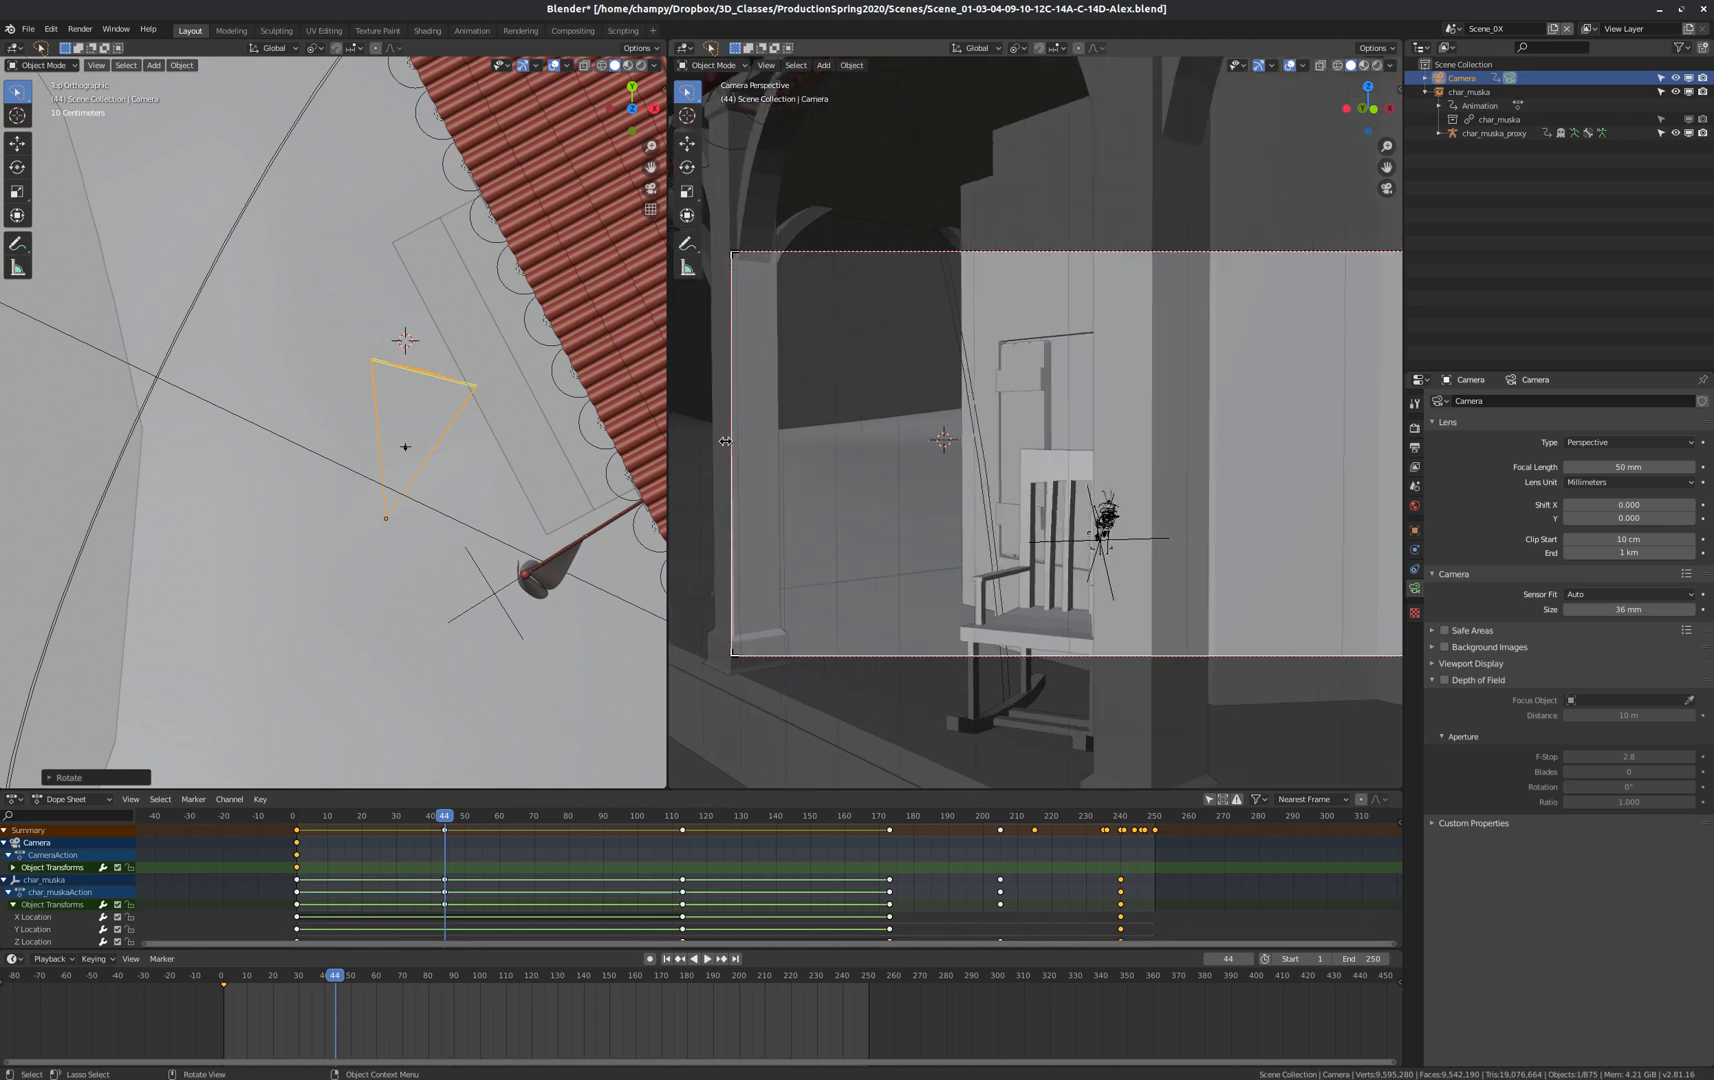
{"action": "scroll", "coordinate": [810, 480], "scroll_direction": "down", "scroll_amount": 2}
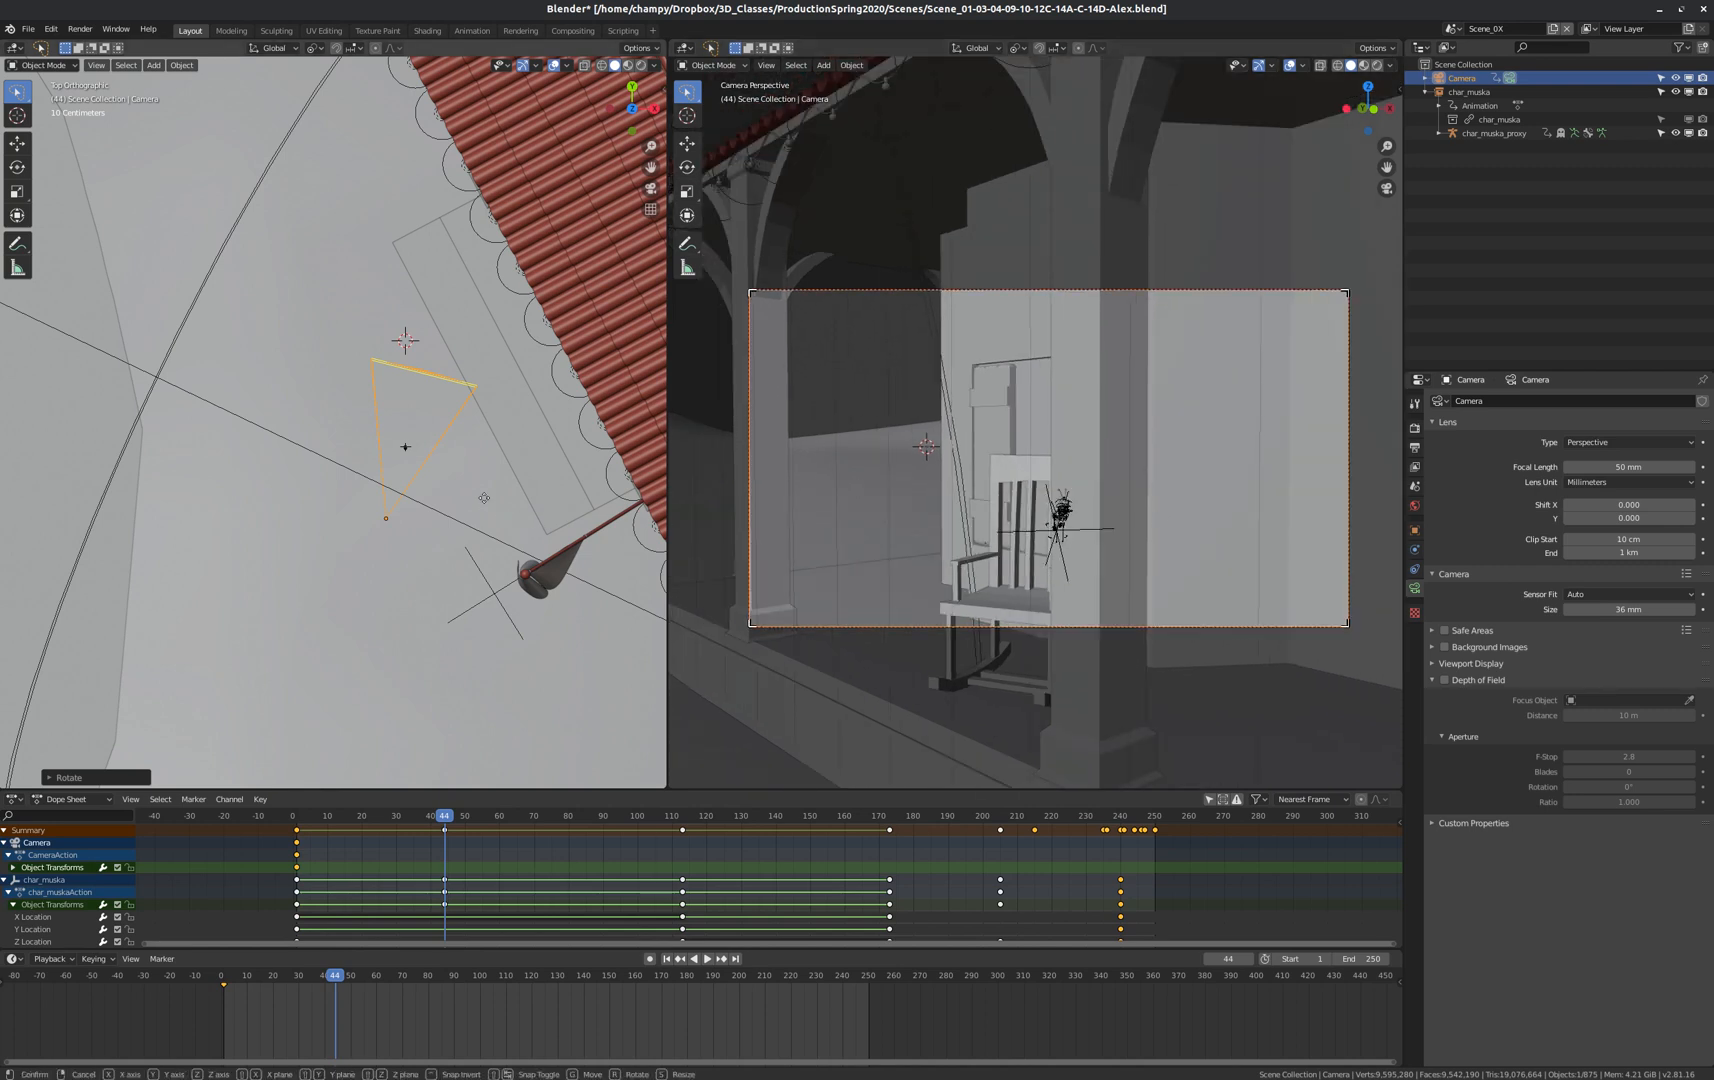
{"action": "left_click", "coordinate": [491, 475]}
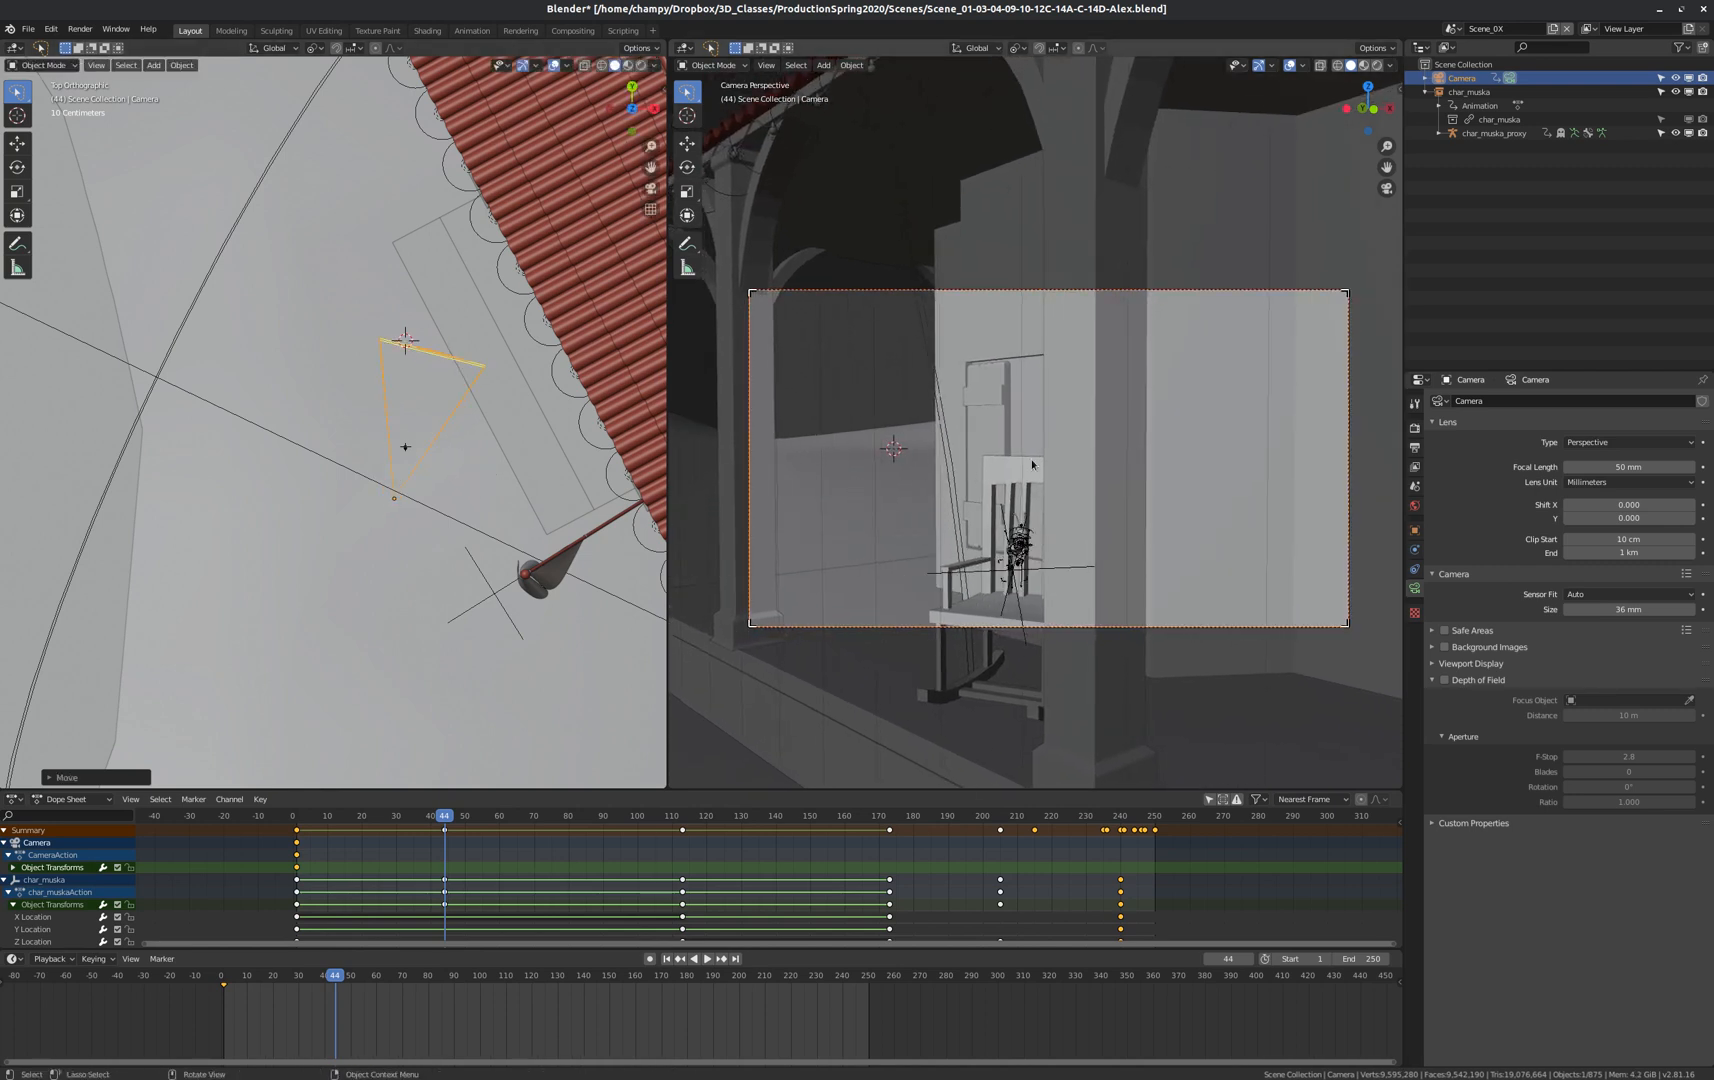
{"action": "key", "text": "g"}
{"action": "left_click", "coordinate": [1035, 475]}
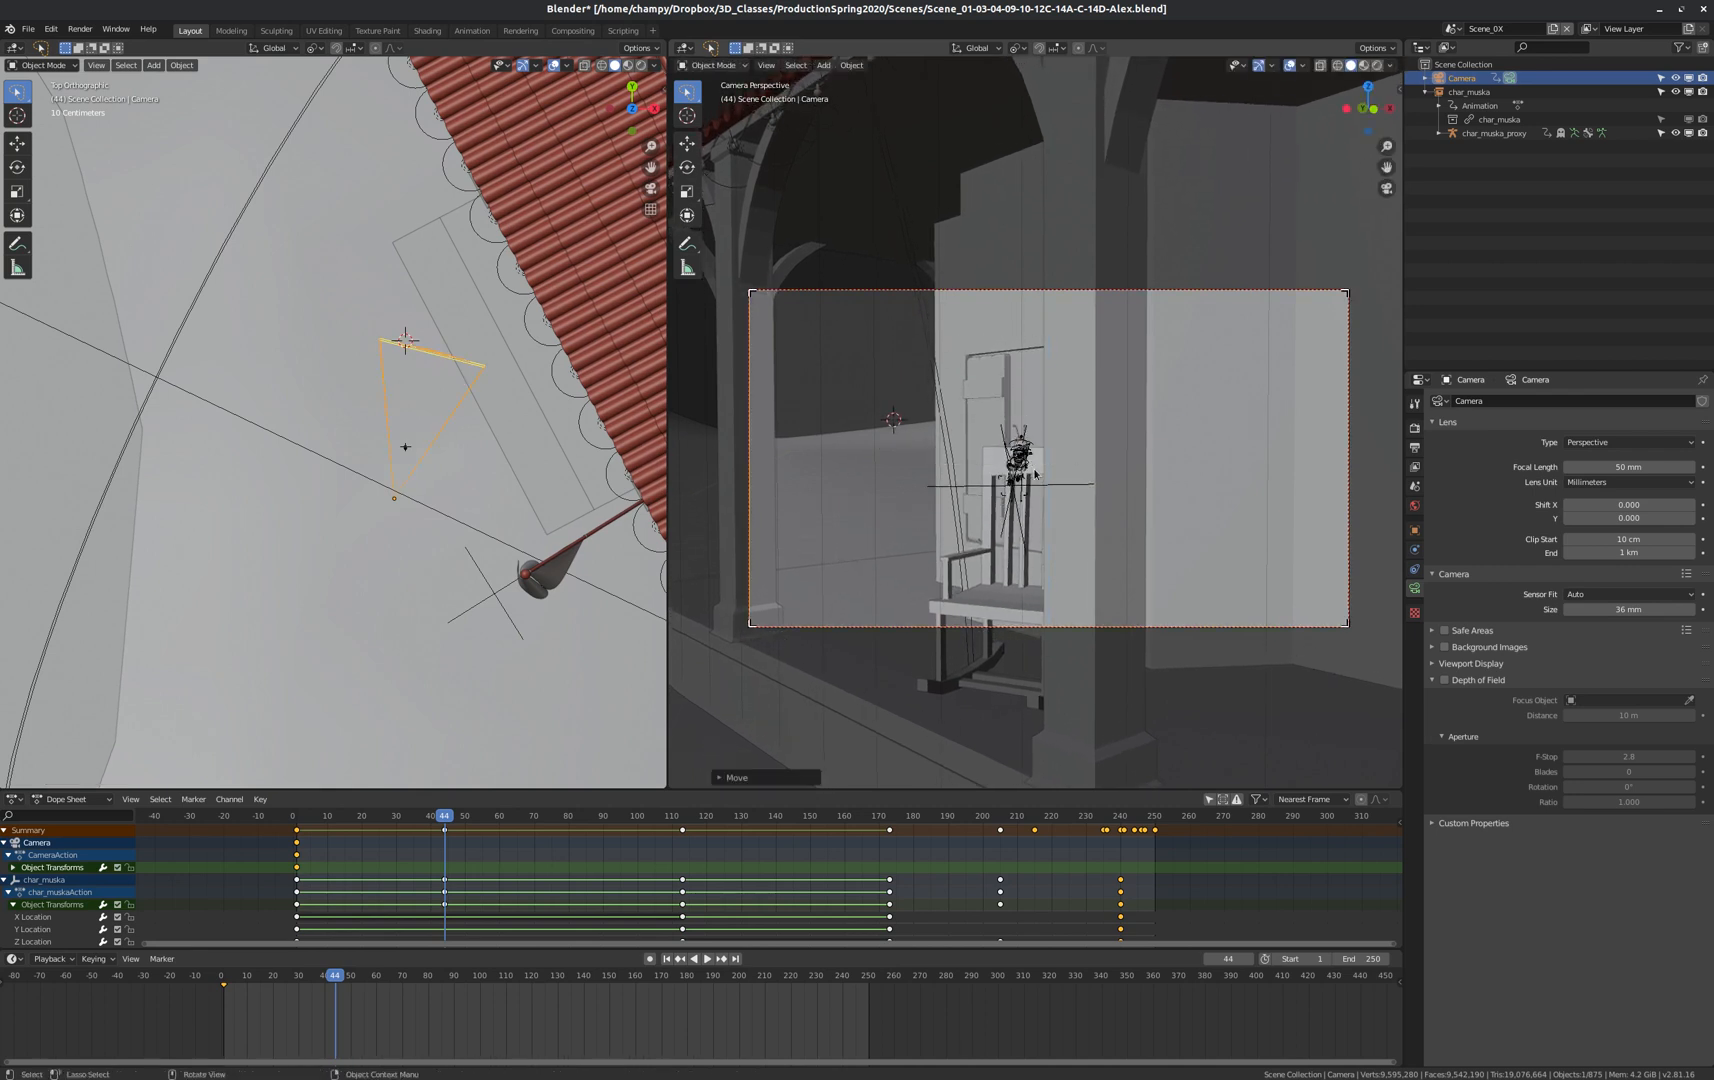
{"action": "key", "text": "i"}
{"action": "left_click", "coordinate": [1088, 492]}
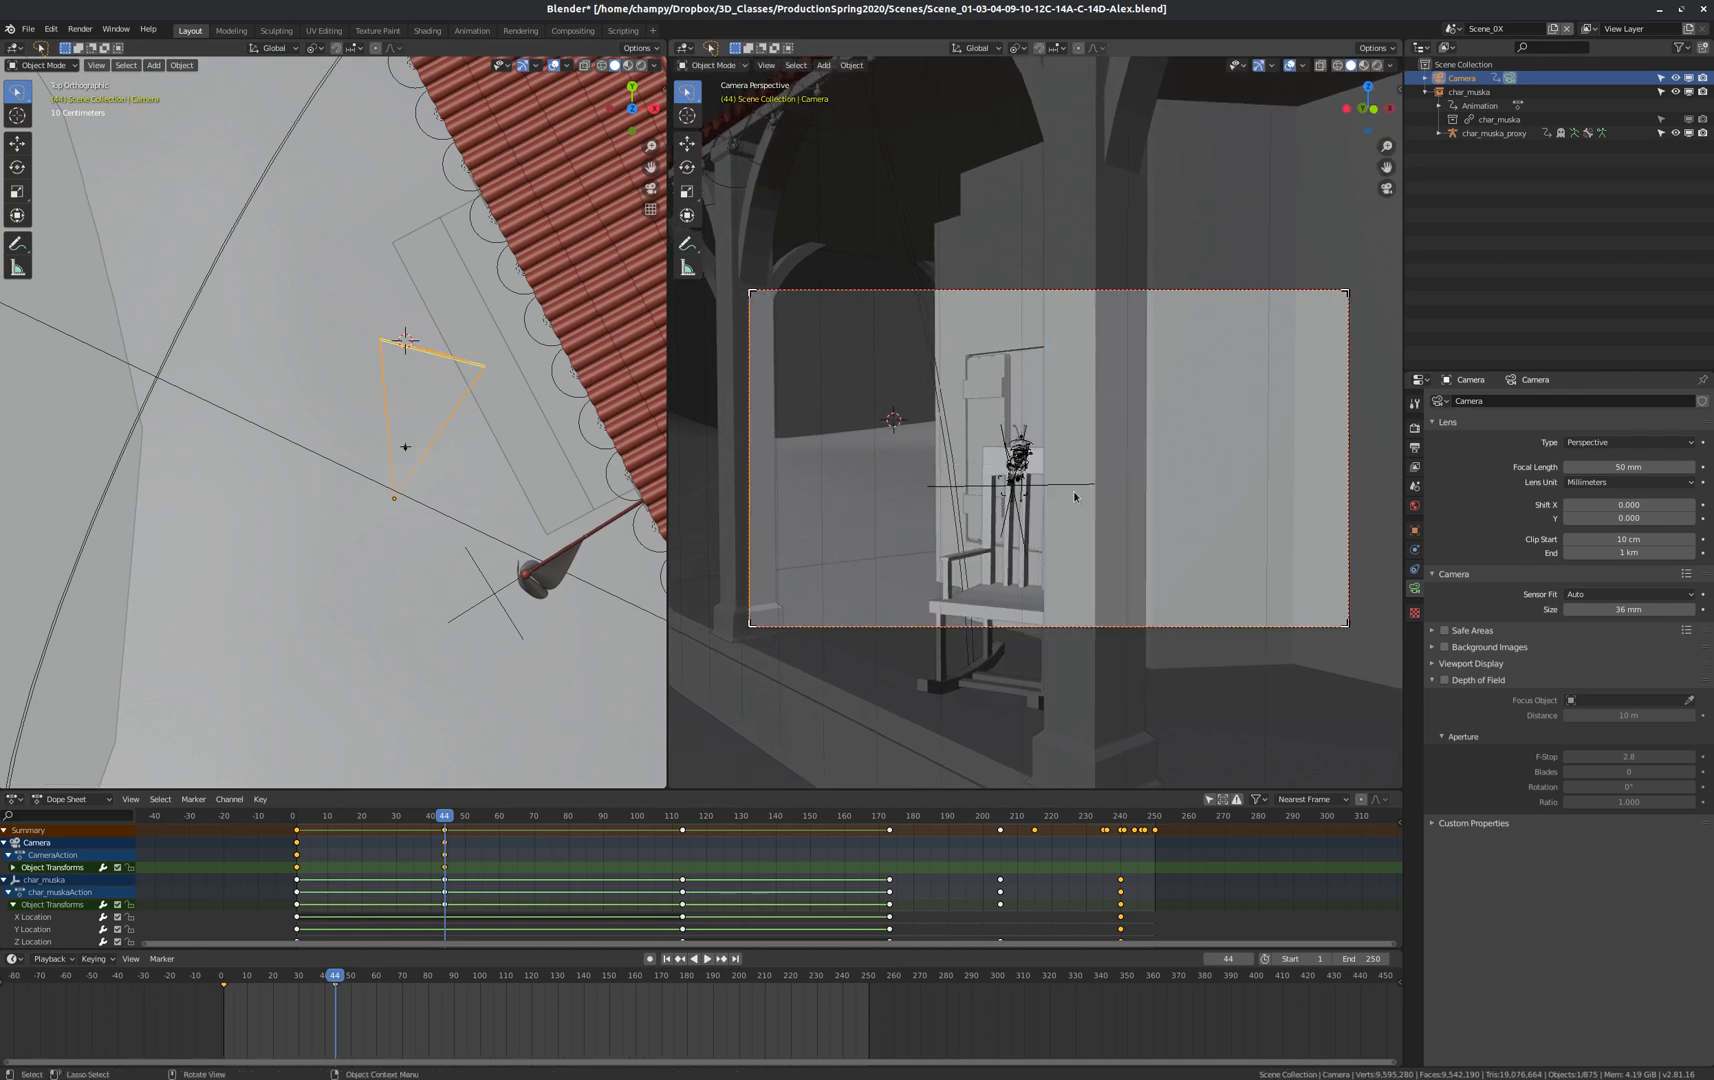
At frame 113, move the camera in the top view to follow the ant and rotate it towards the hills beside the porch.
{"action": "left_click_drag", "start_coordinate": [334, 977], "coordinate": [376, 970]}
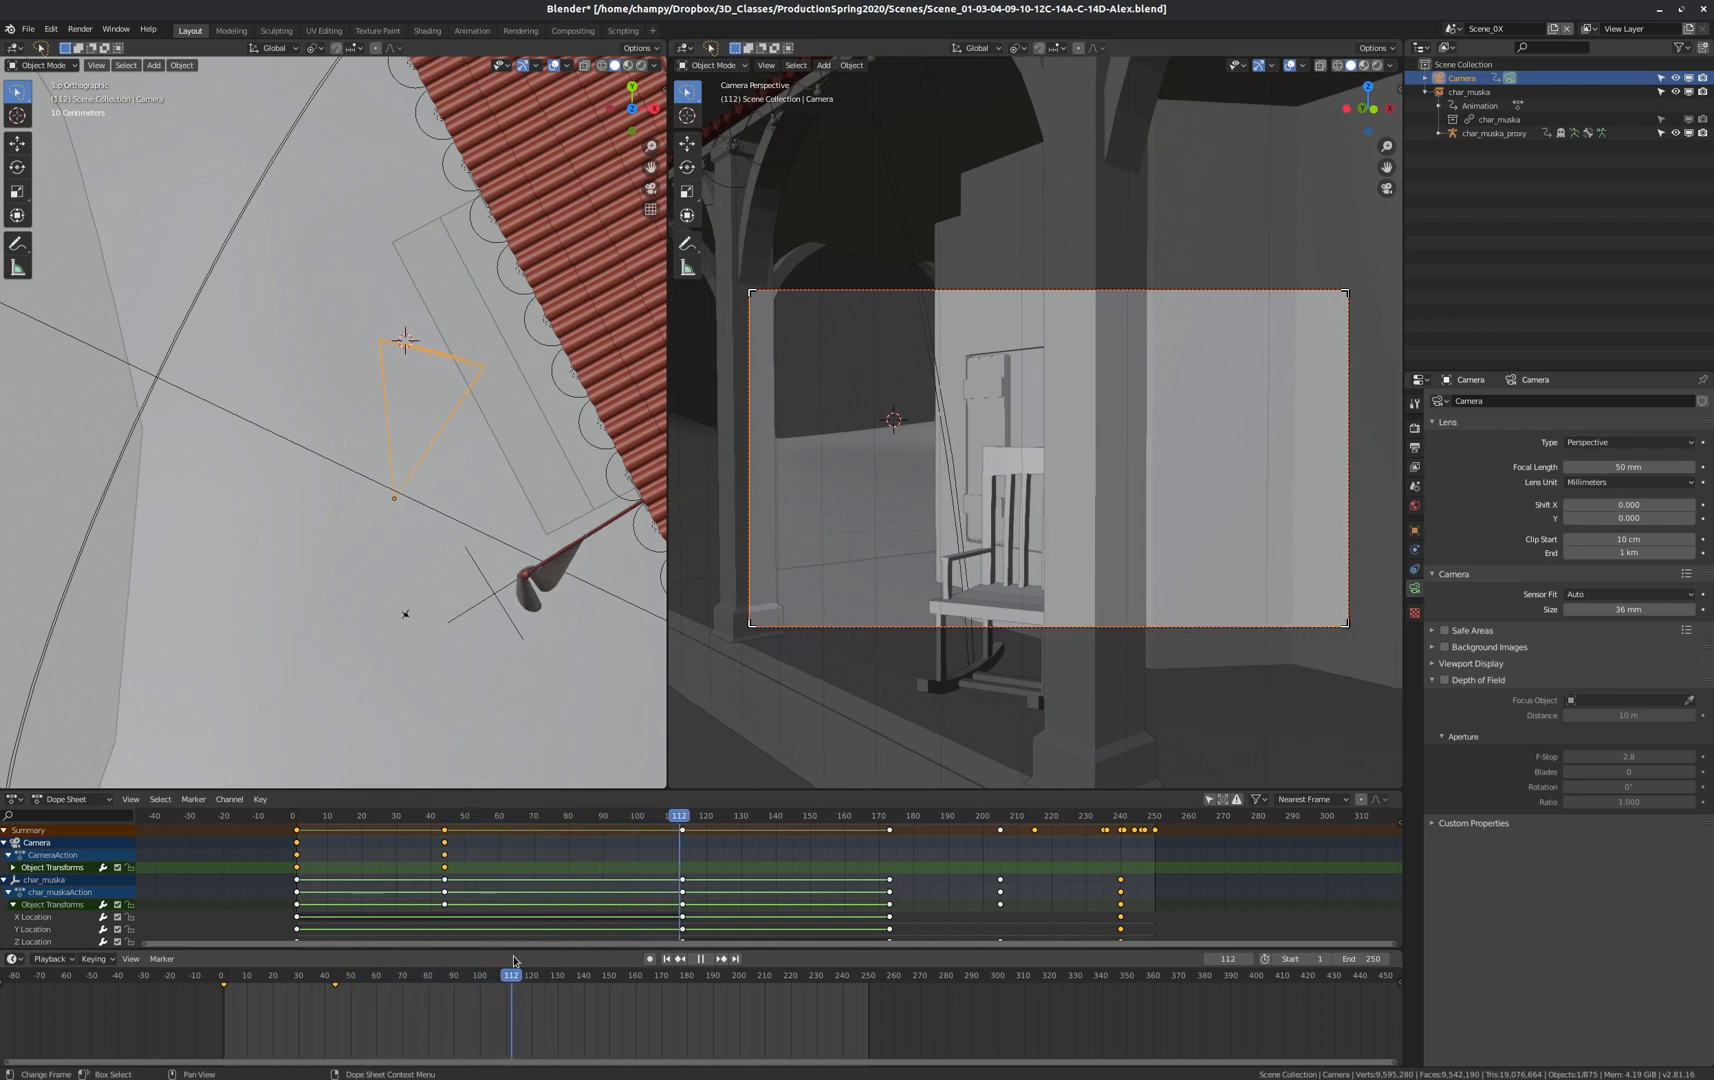
{"action": "key", "text": "space"}
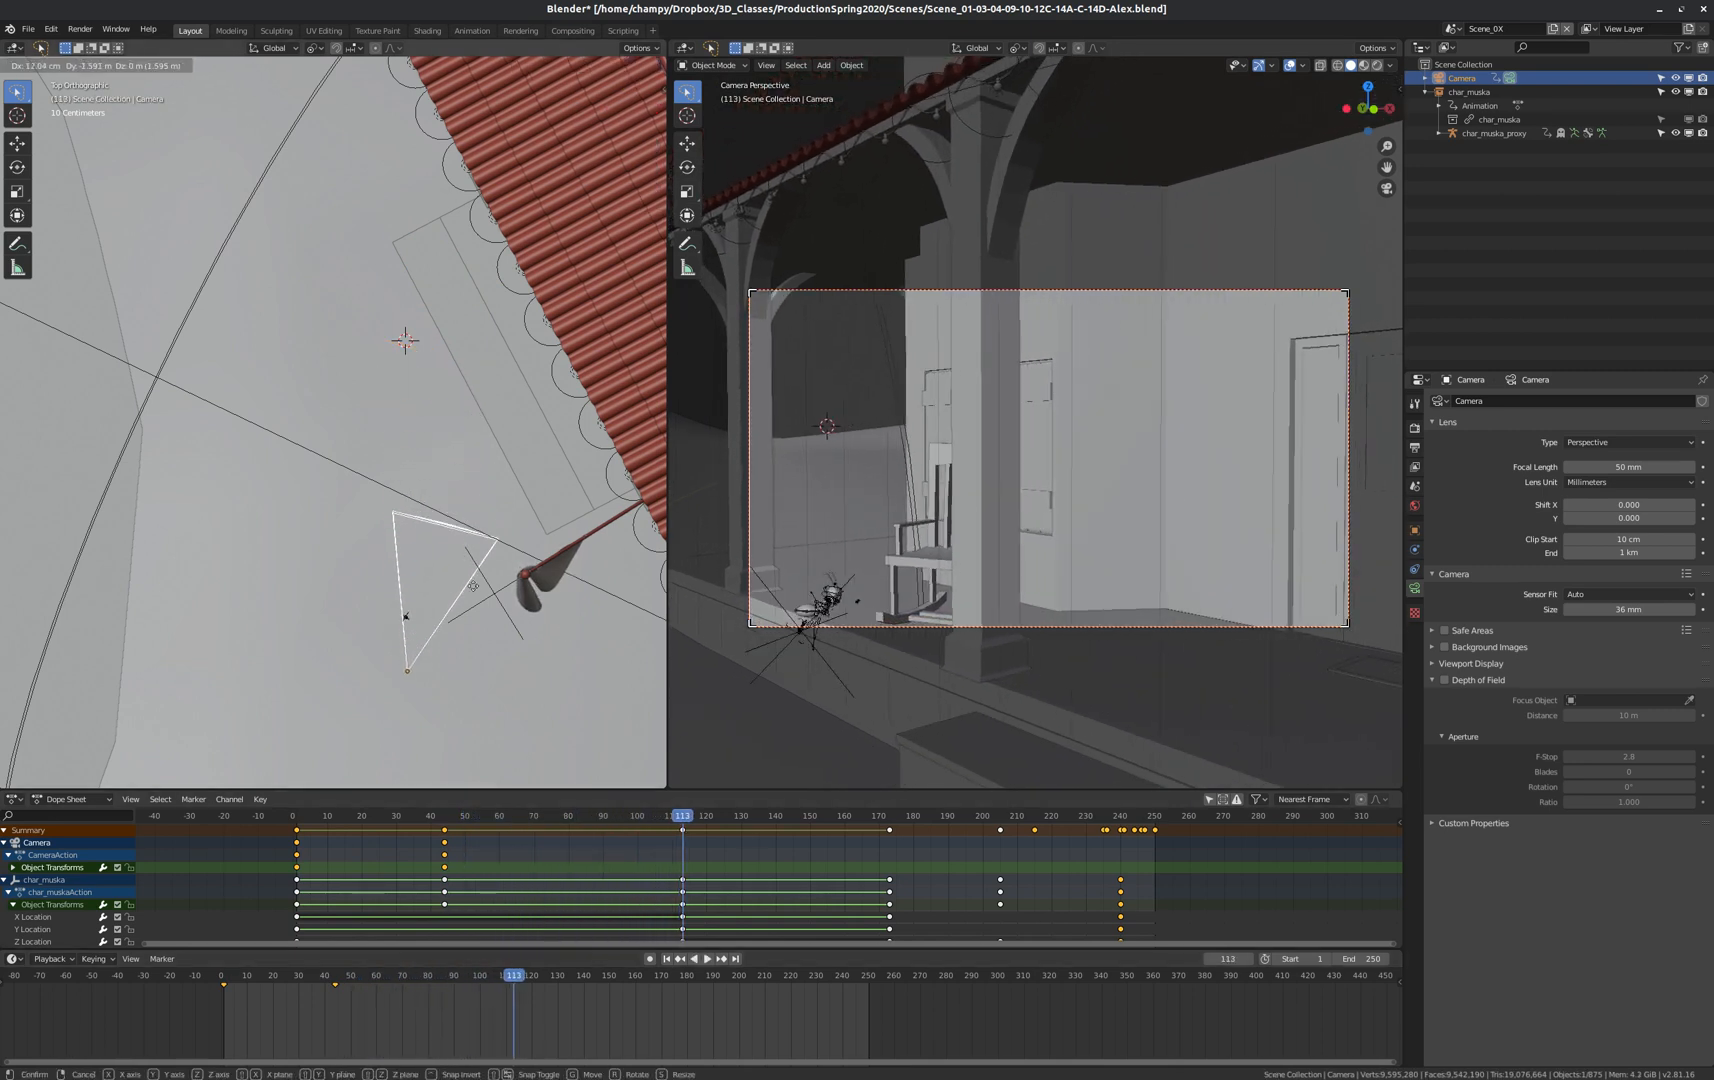
{"action": "left_click", "coordinate": [464, 601]}
{"action": "key", "text": "r"}
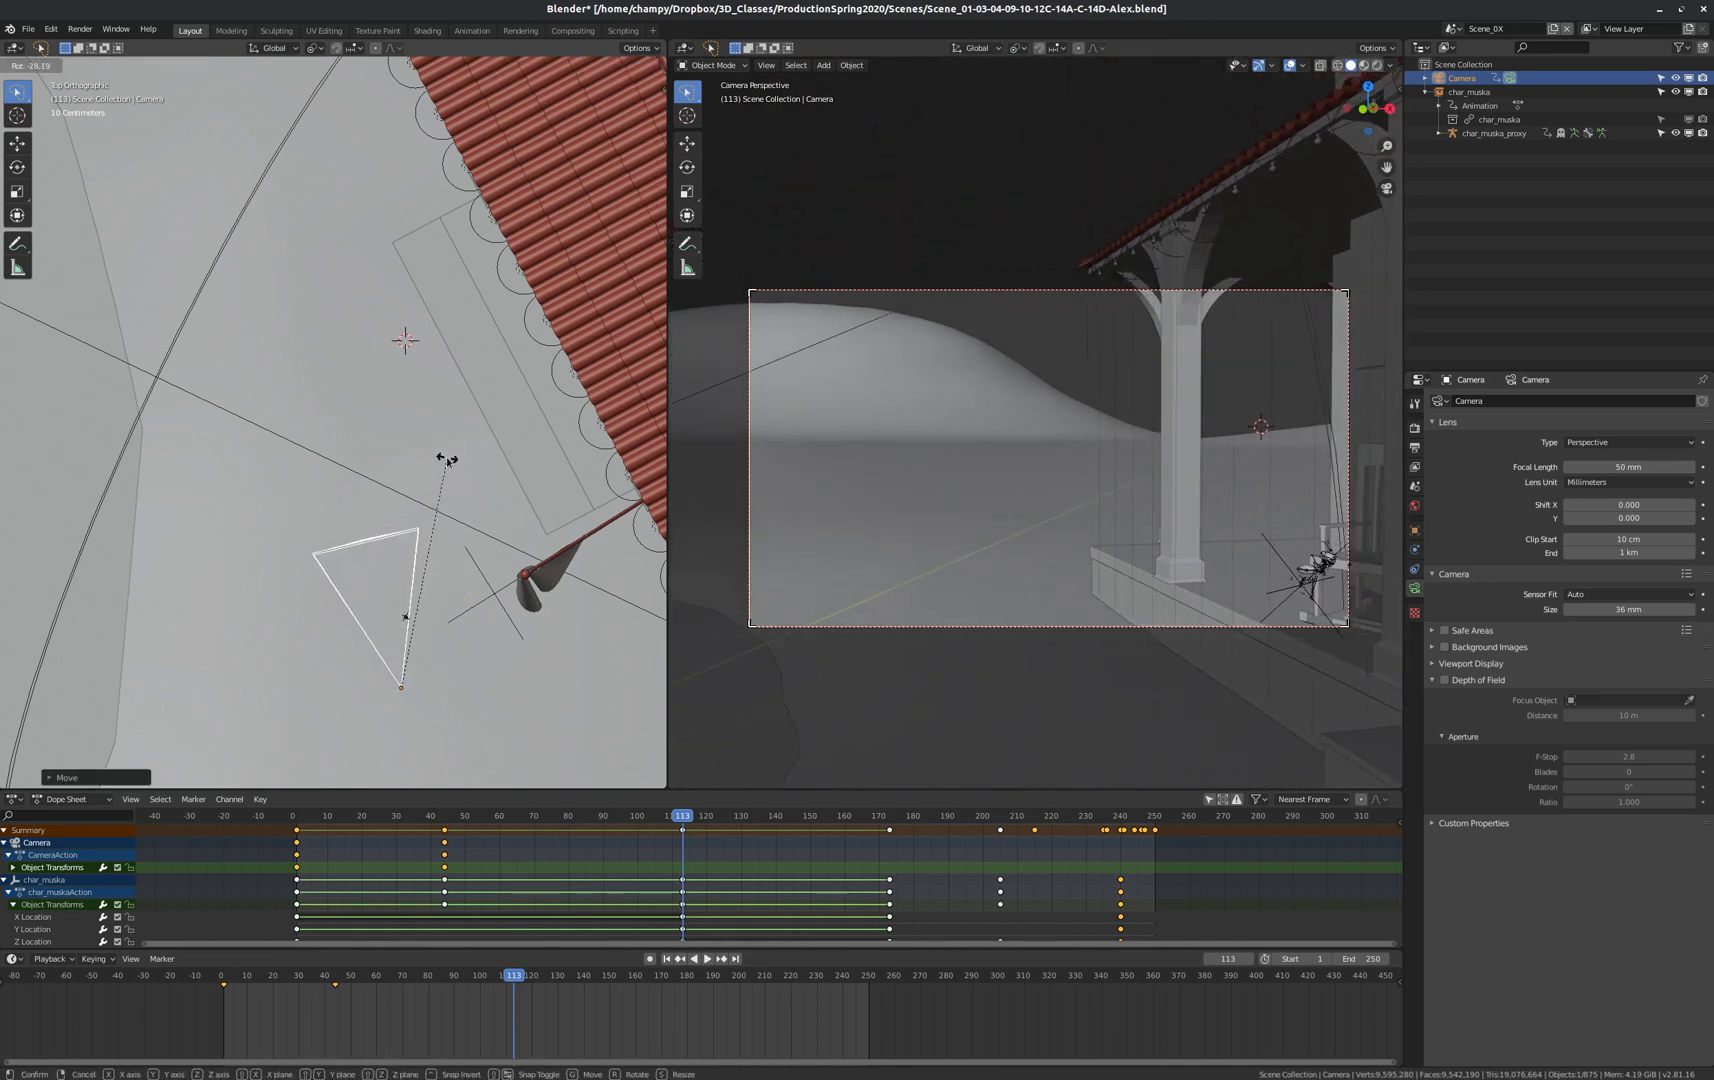
{"action": "left_click", "coordinate": [467, 430]}
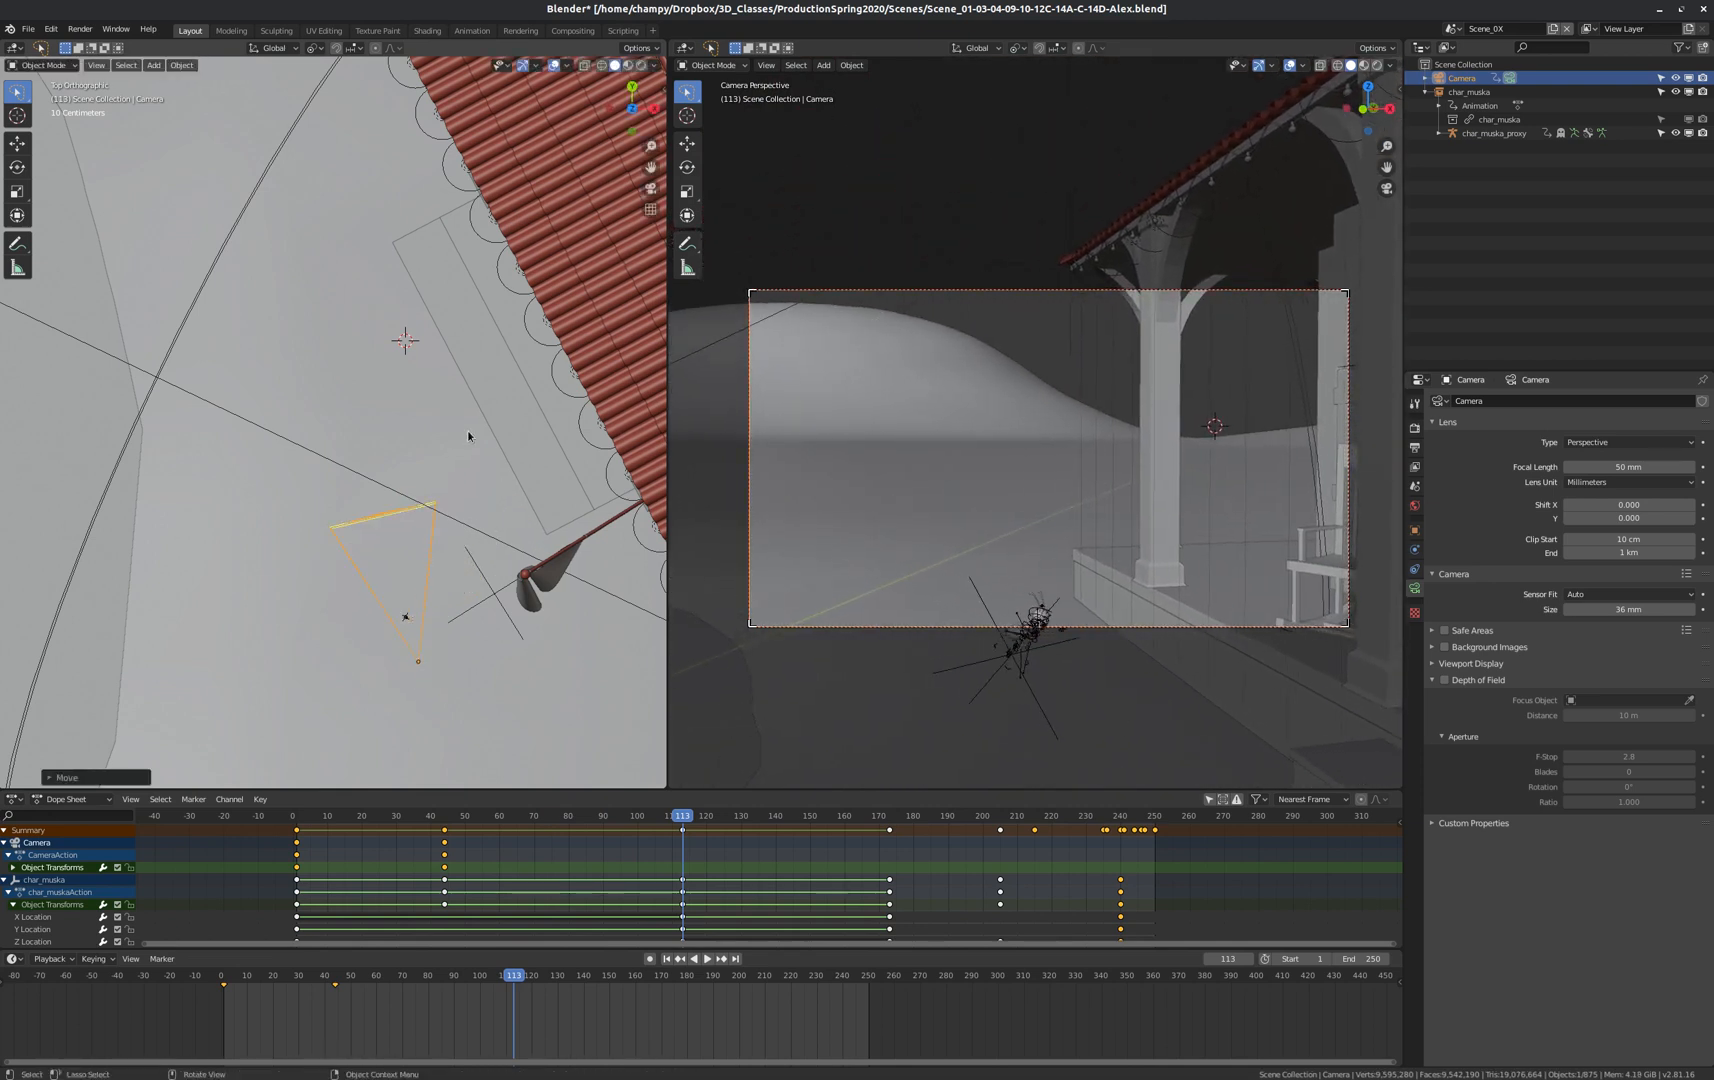
Lower the camera so the ant appears near the middle of the frame and insert a LocRot keyframe at frame 113.
{"action": "key", "text": "g"}
{"action": "left_click", "coordinate": [1165, 325]}
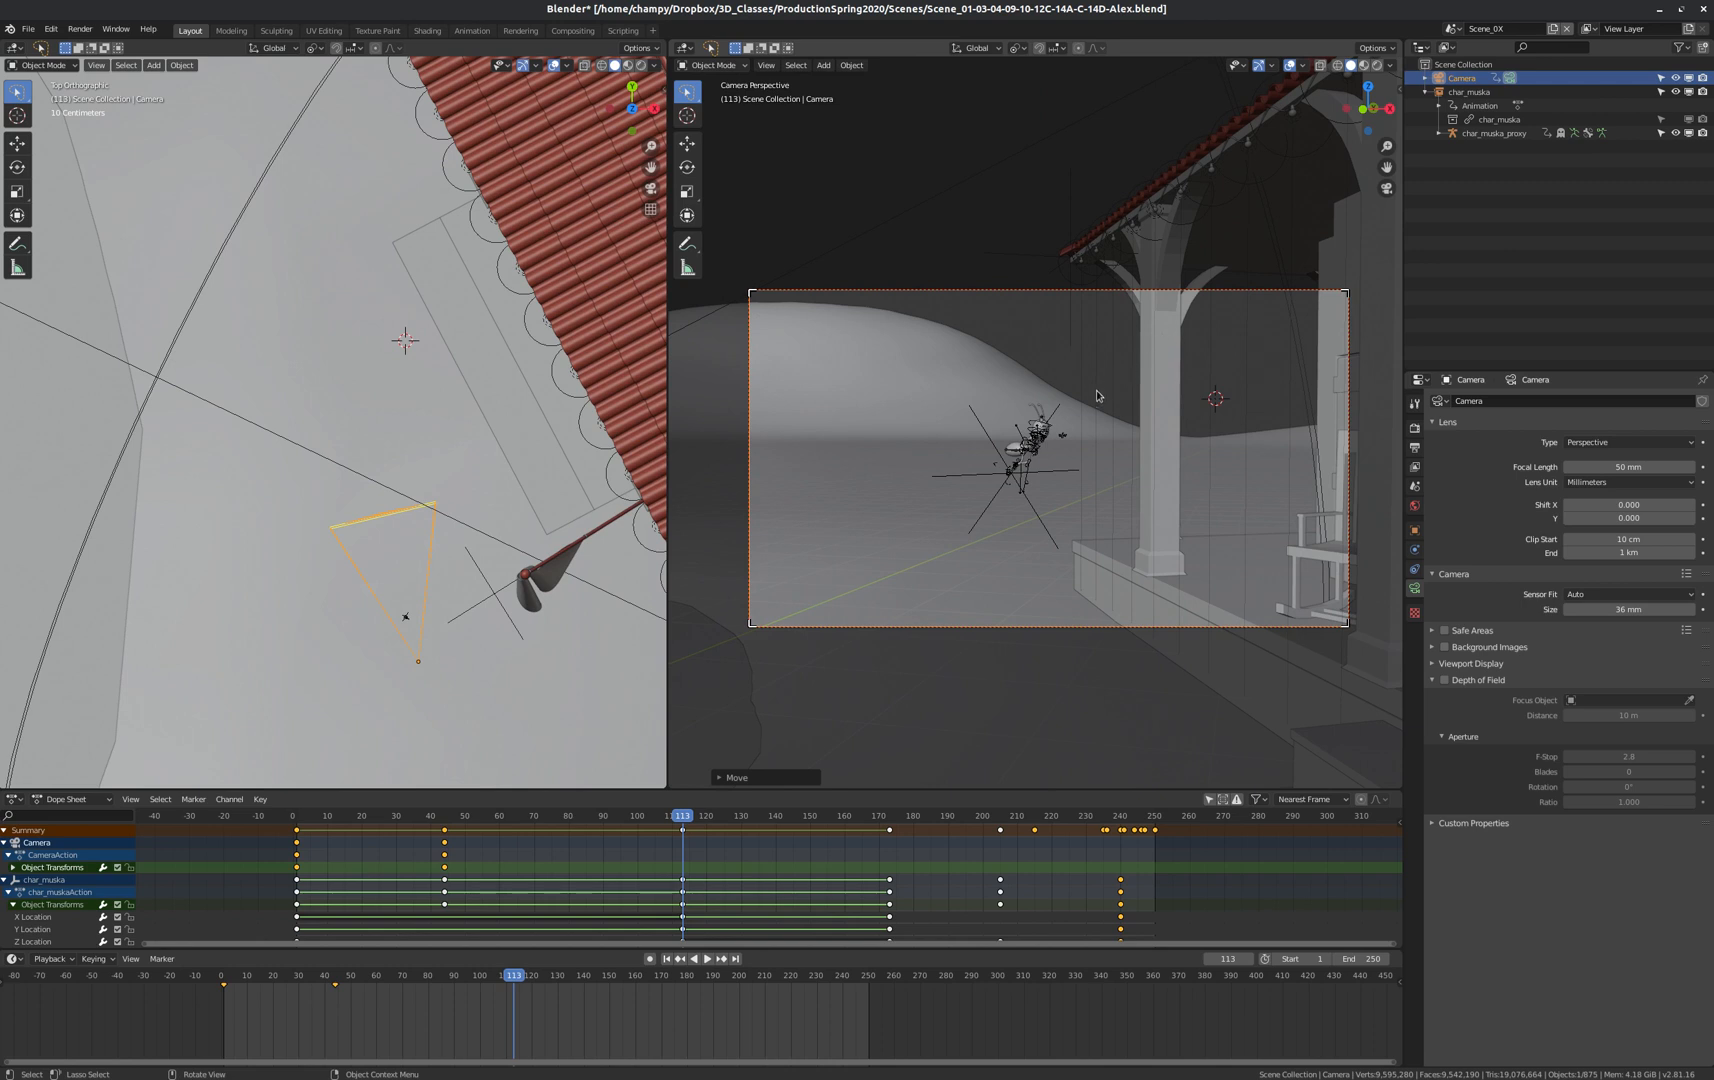
{"action": "key", "text": "i"}
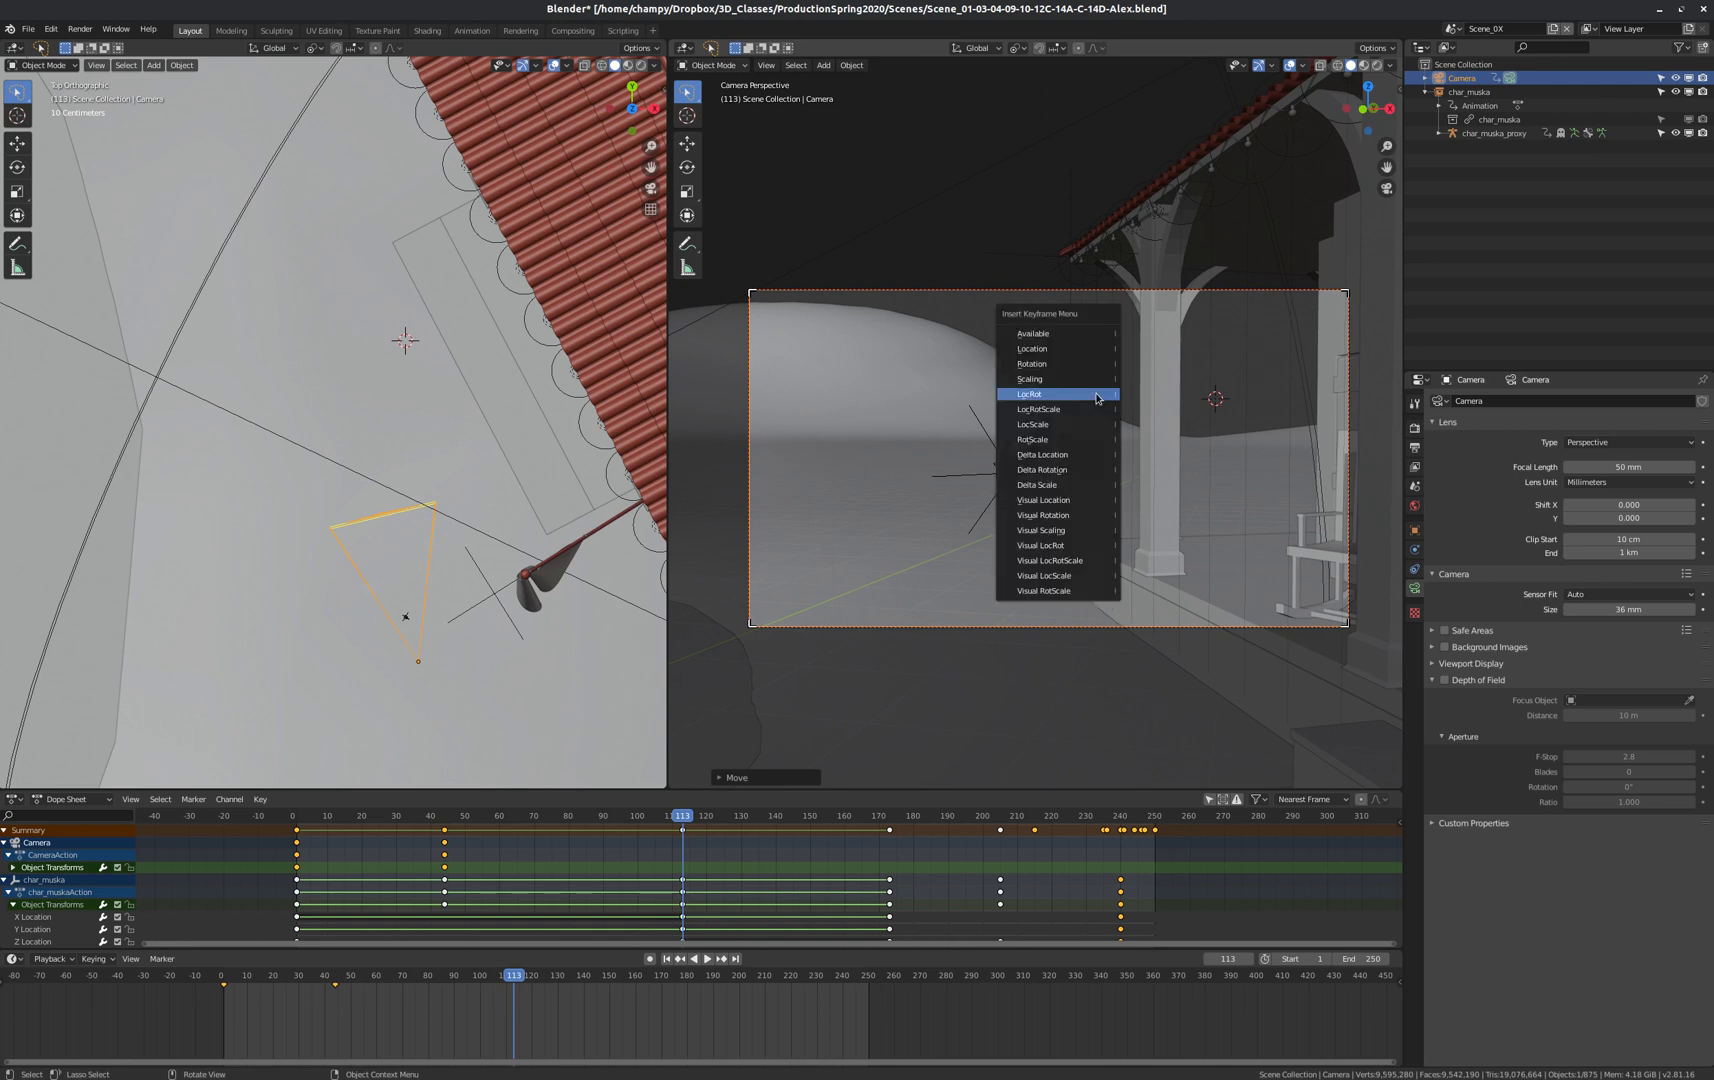
{"action": "left_click", "coordinate": [1036, 395]}
At frame 173, move the camera in the top view to the porch roof edge near the ant and rotate it towards the house.
{"action": "key", "text": "space"}
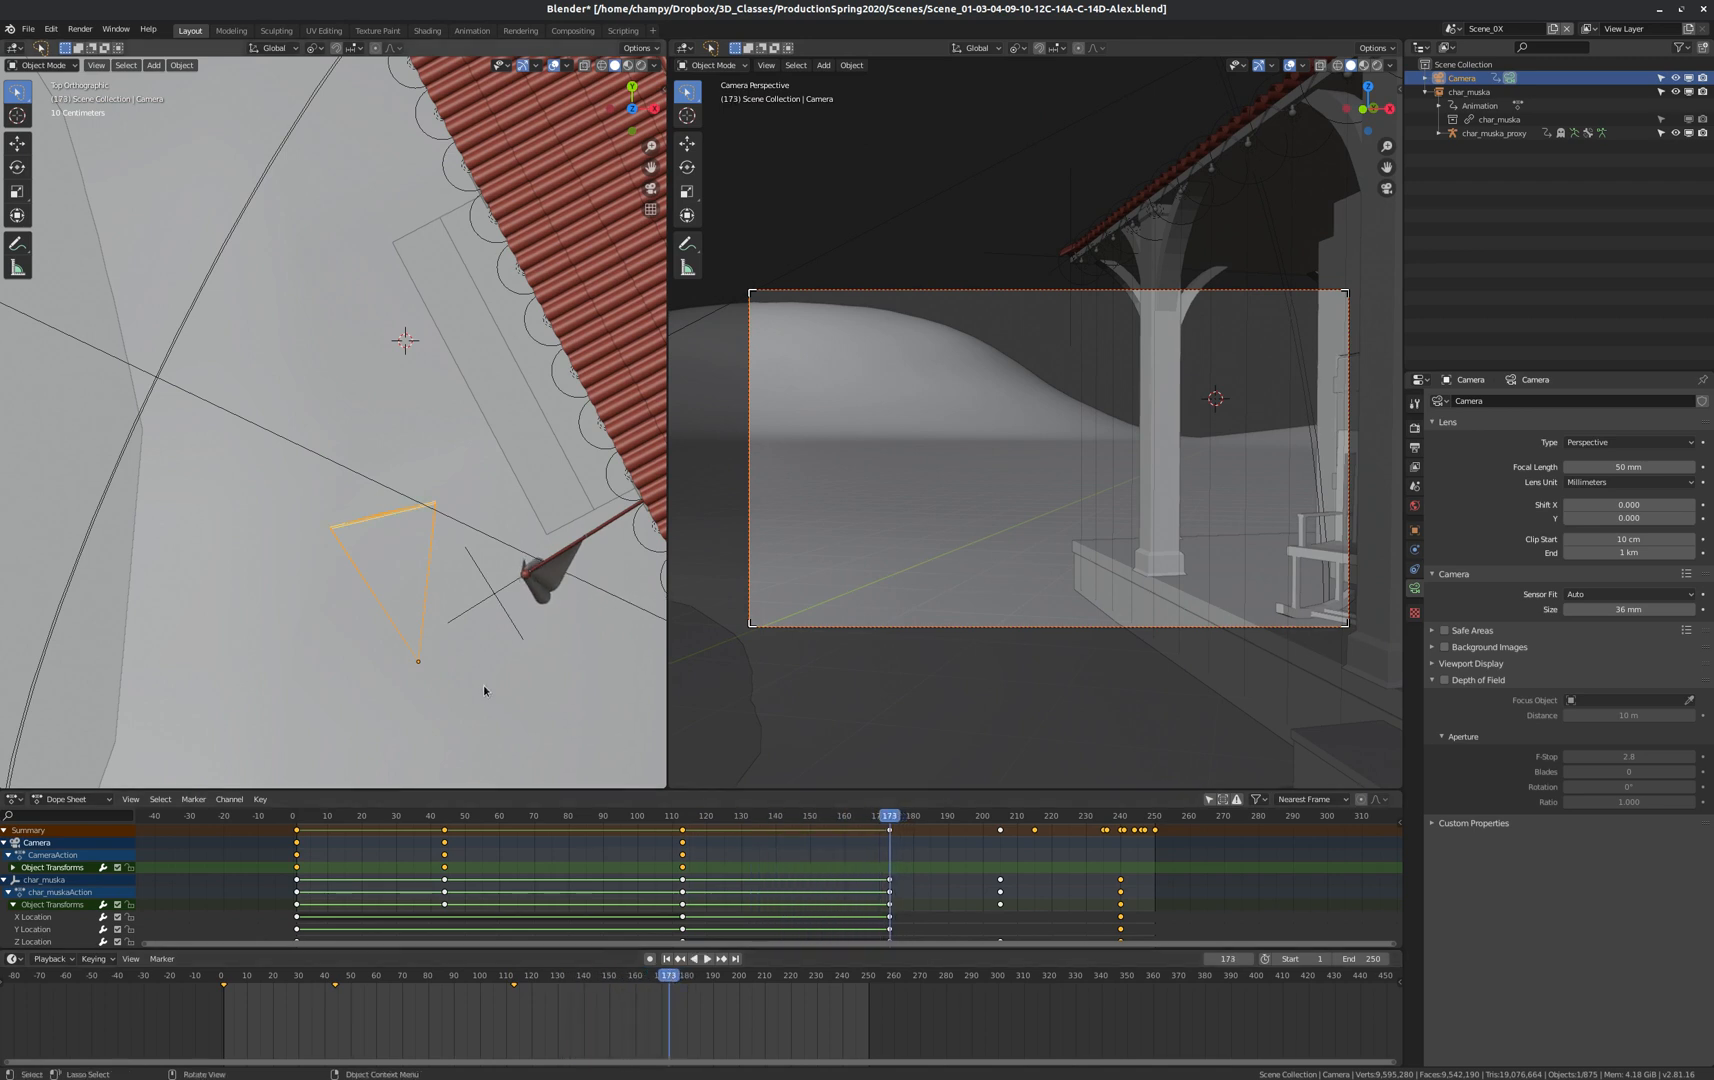
{"action": "scroll", "coordinate": [376, 526], "scroll_direction": "down", "scroll_amount": 5}
{"action": "scroll", "coordinate": [509, 570], "scroll_direction": "up", "scroll_amount": 5}
{"action": "scroll", "coordinate": [495, 555], "scroll_direction": "up", "scroll_amount": 5}
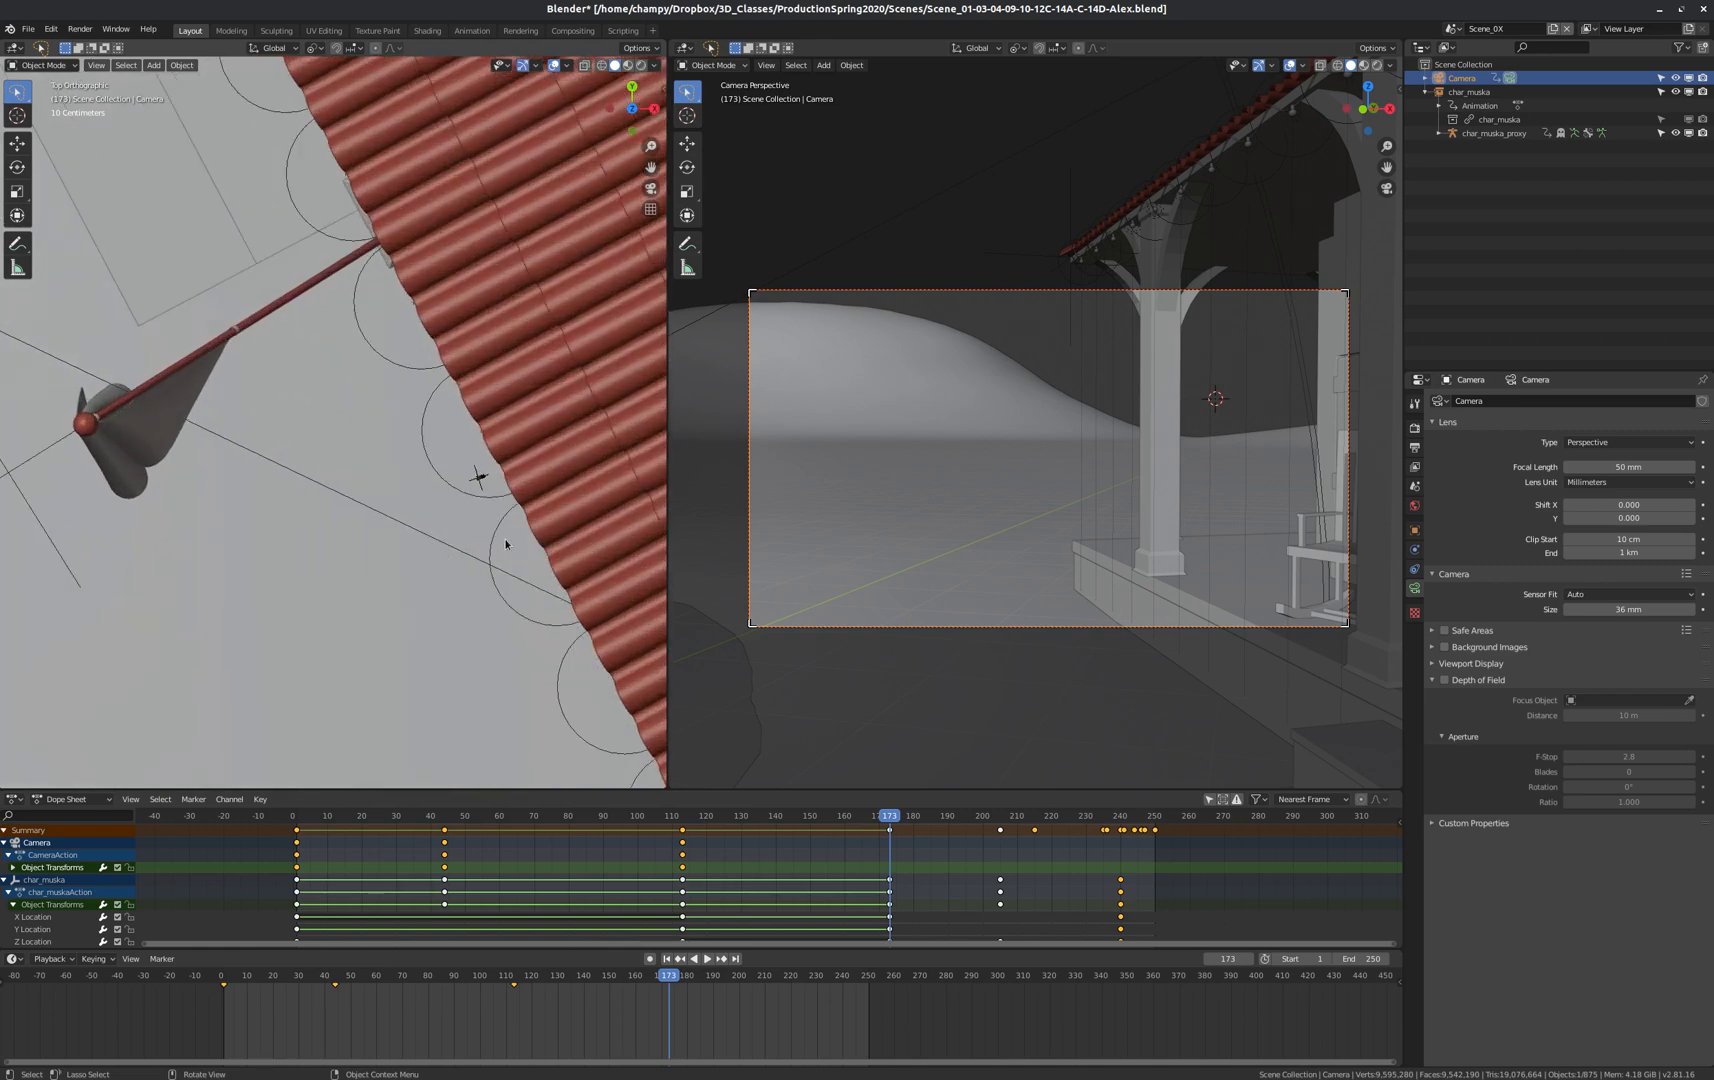
{"action": "key", "text": "g"}
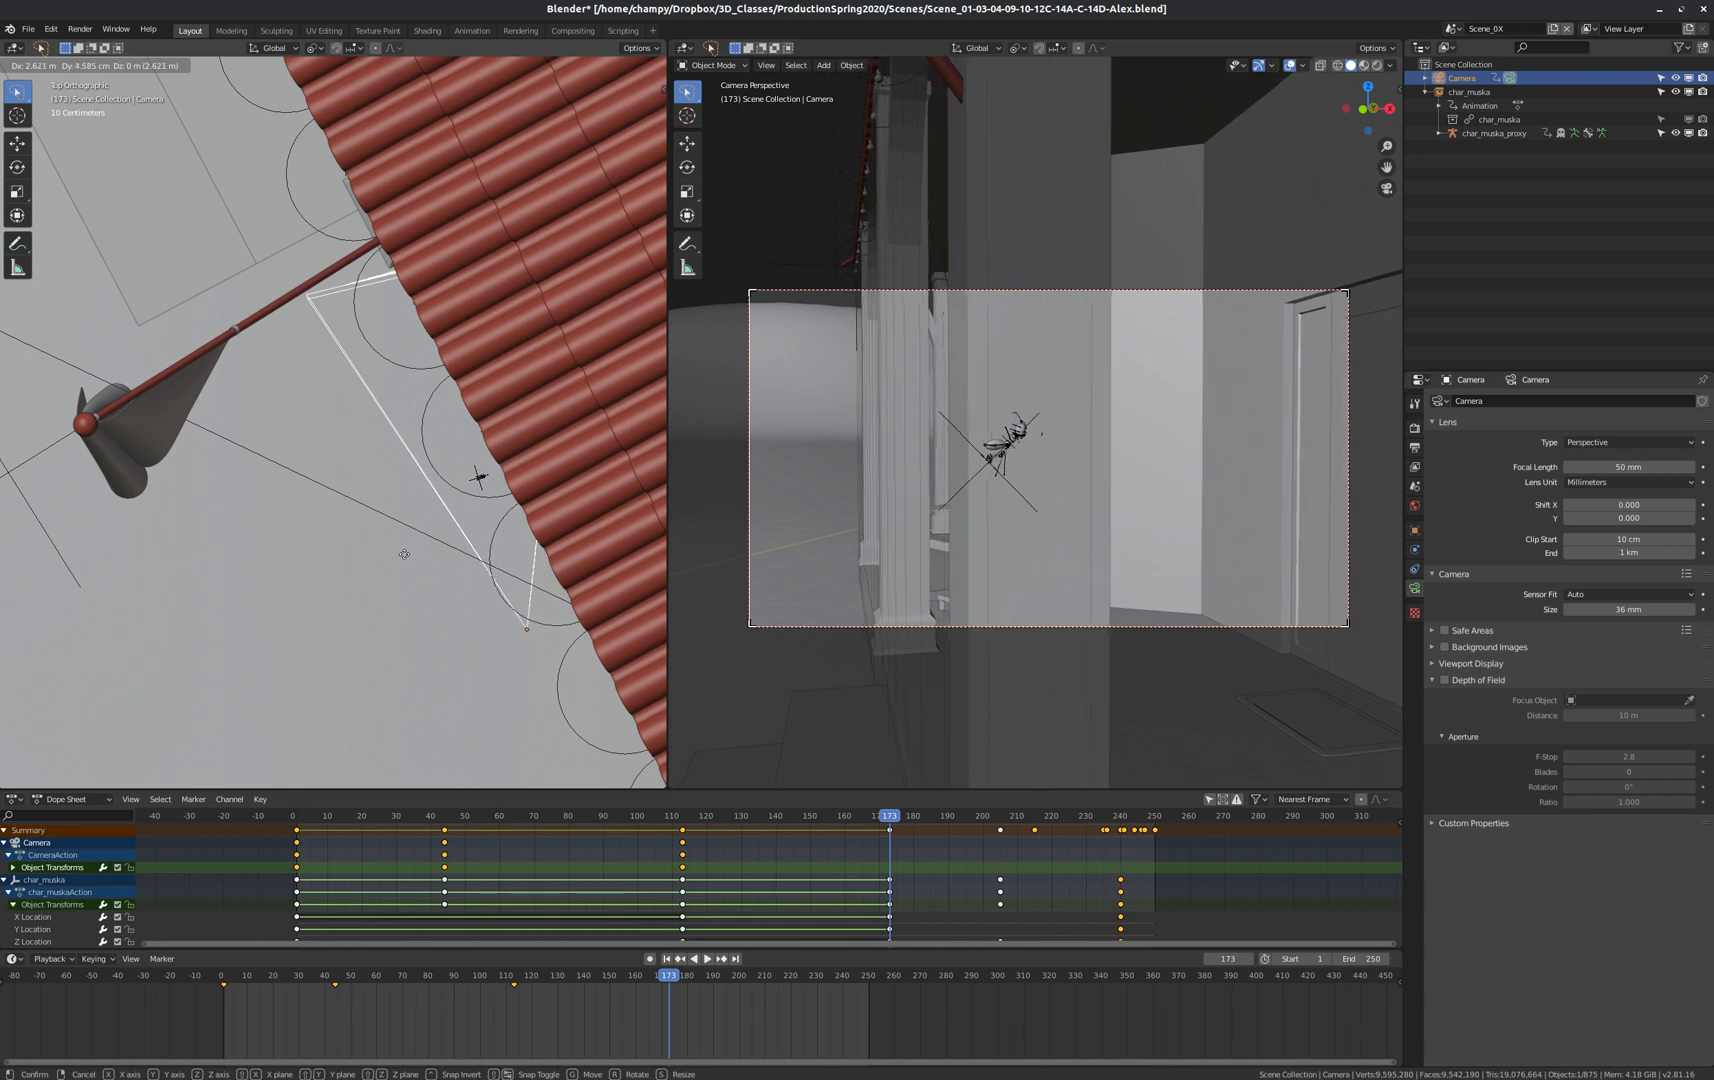
{"action": "left_click", "coordinate": [404, 555]}
{"action": "key", "text": "r"}
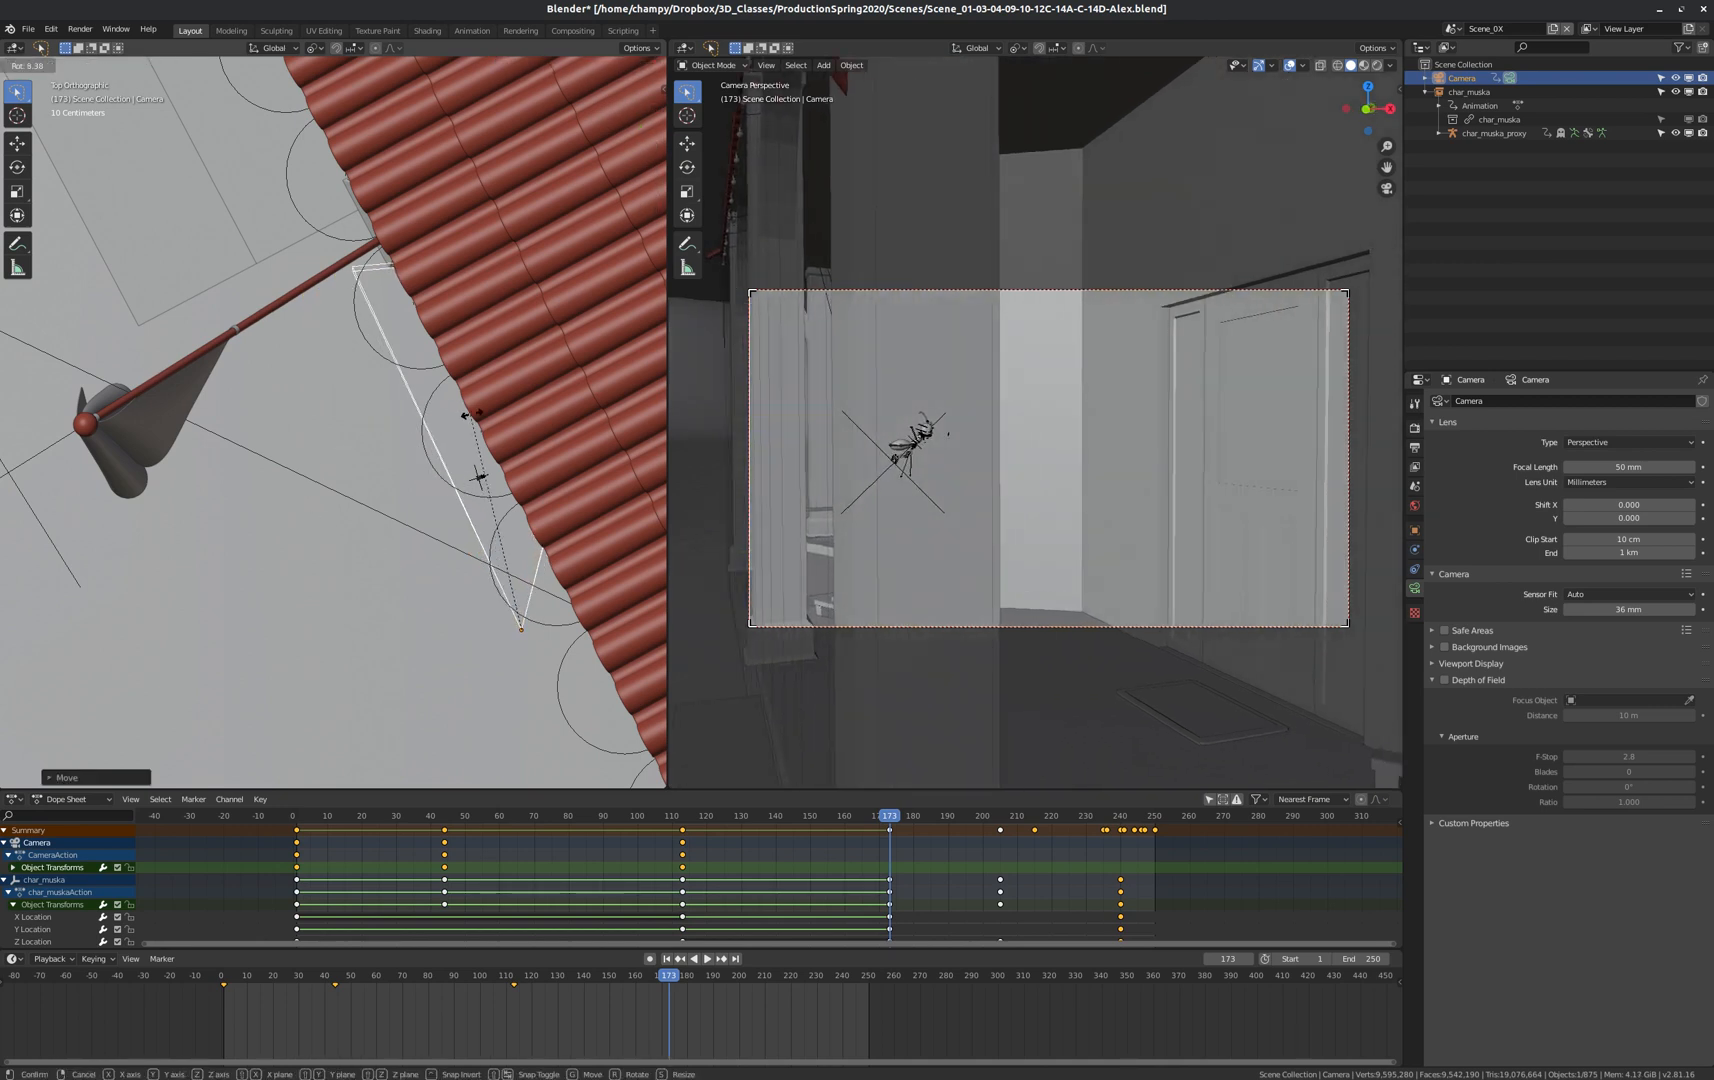
{"action": "left_click", "coordinate": [521, 467]}
Move the camera away from the roof edge so the ant sits near mid-frame and insert a LocRot keyframe at frame 173.
{"action": "key", "text": "g"}
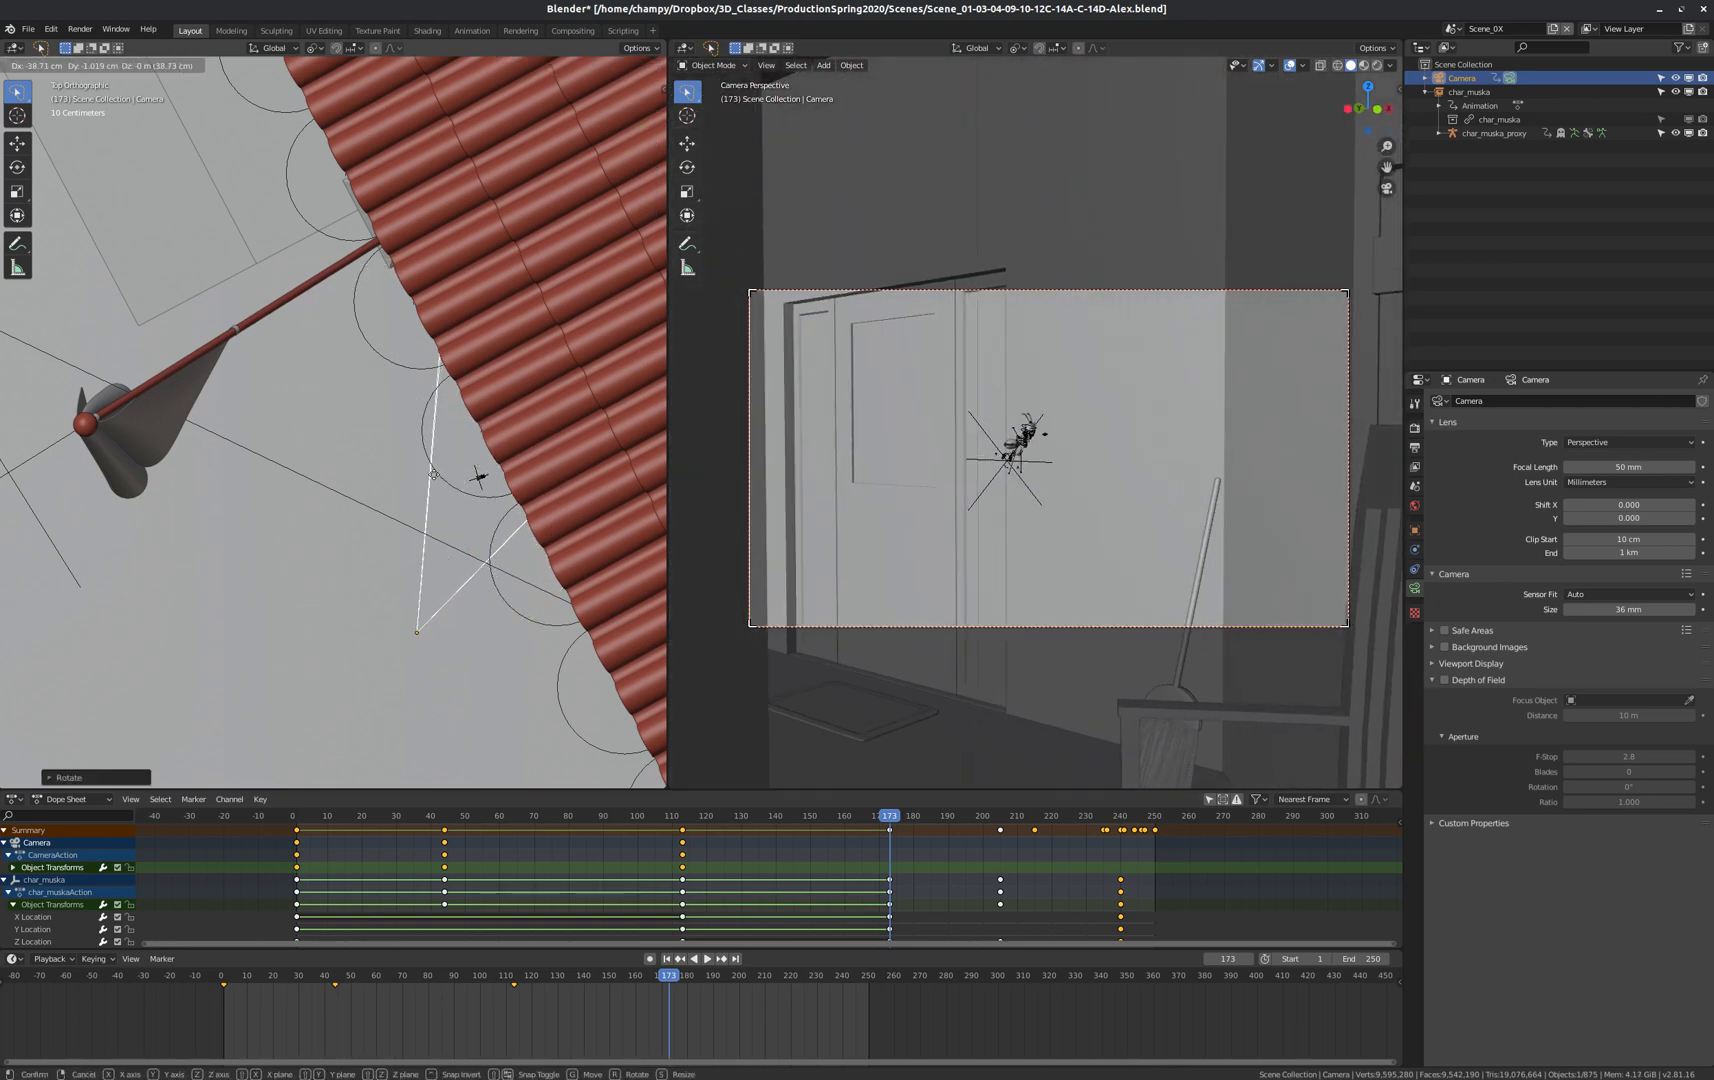
{"action": "left_click", "coordinate": [433, 479]}
{"action": "key", "text": "i"}
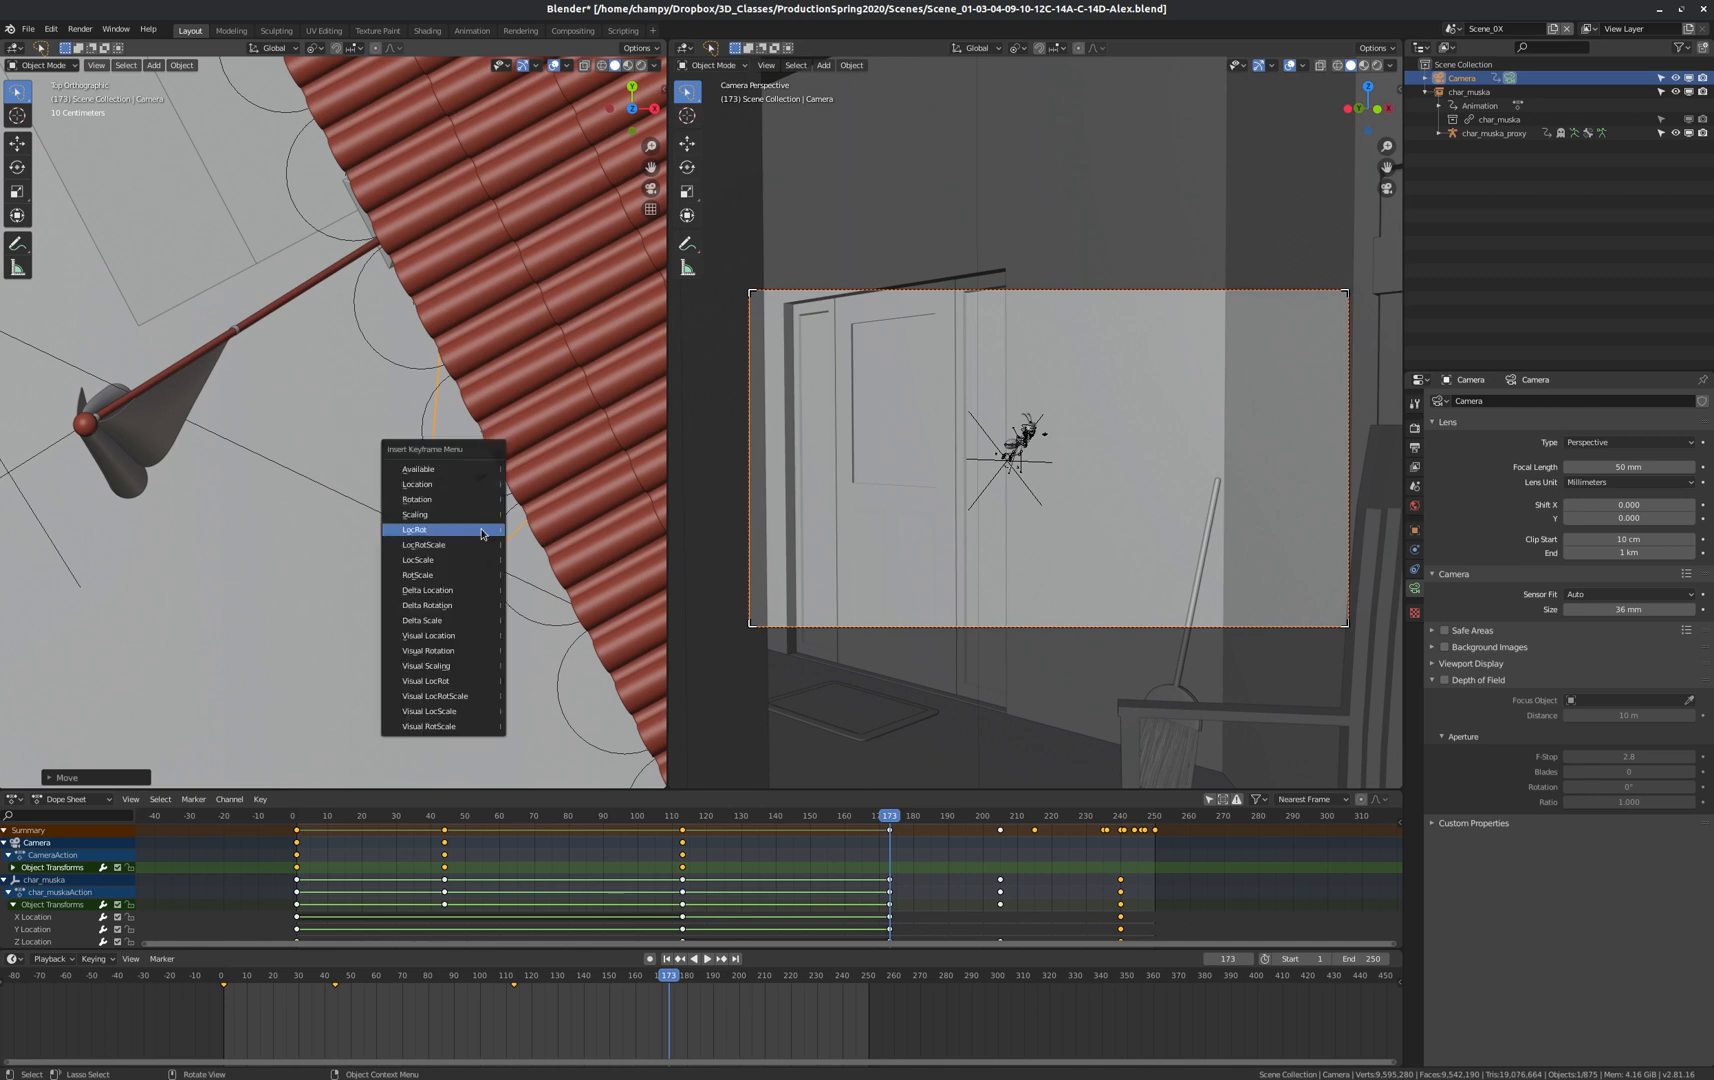
{"action": "left_click", "coordinate": [422, 530]}
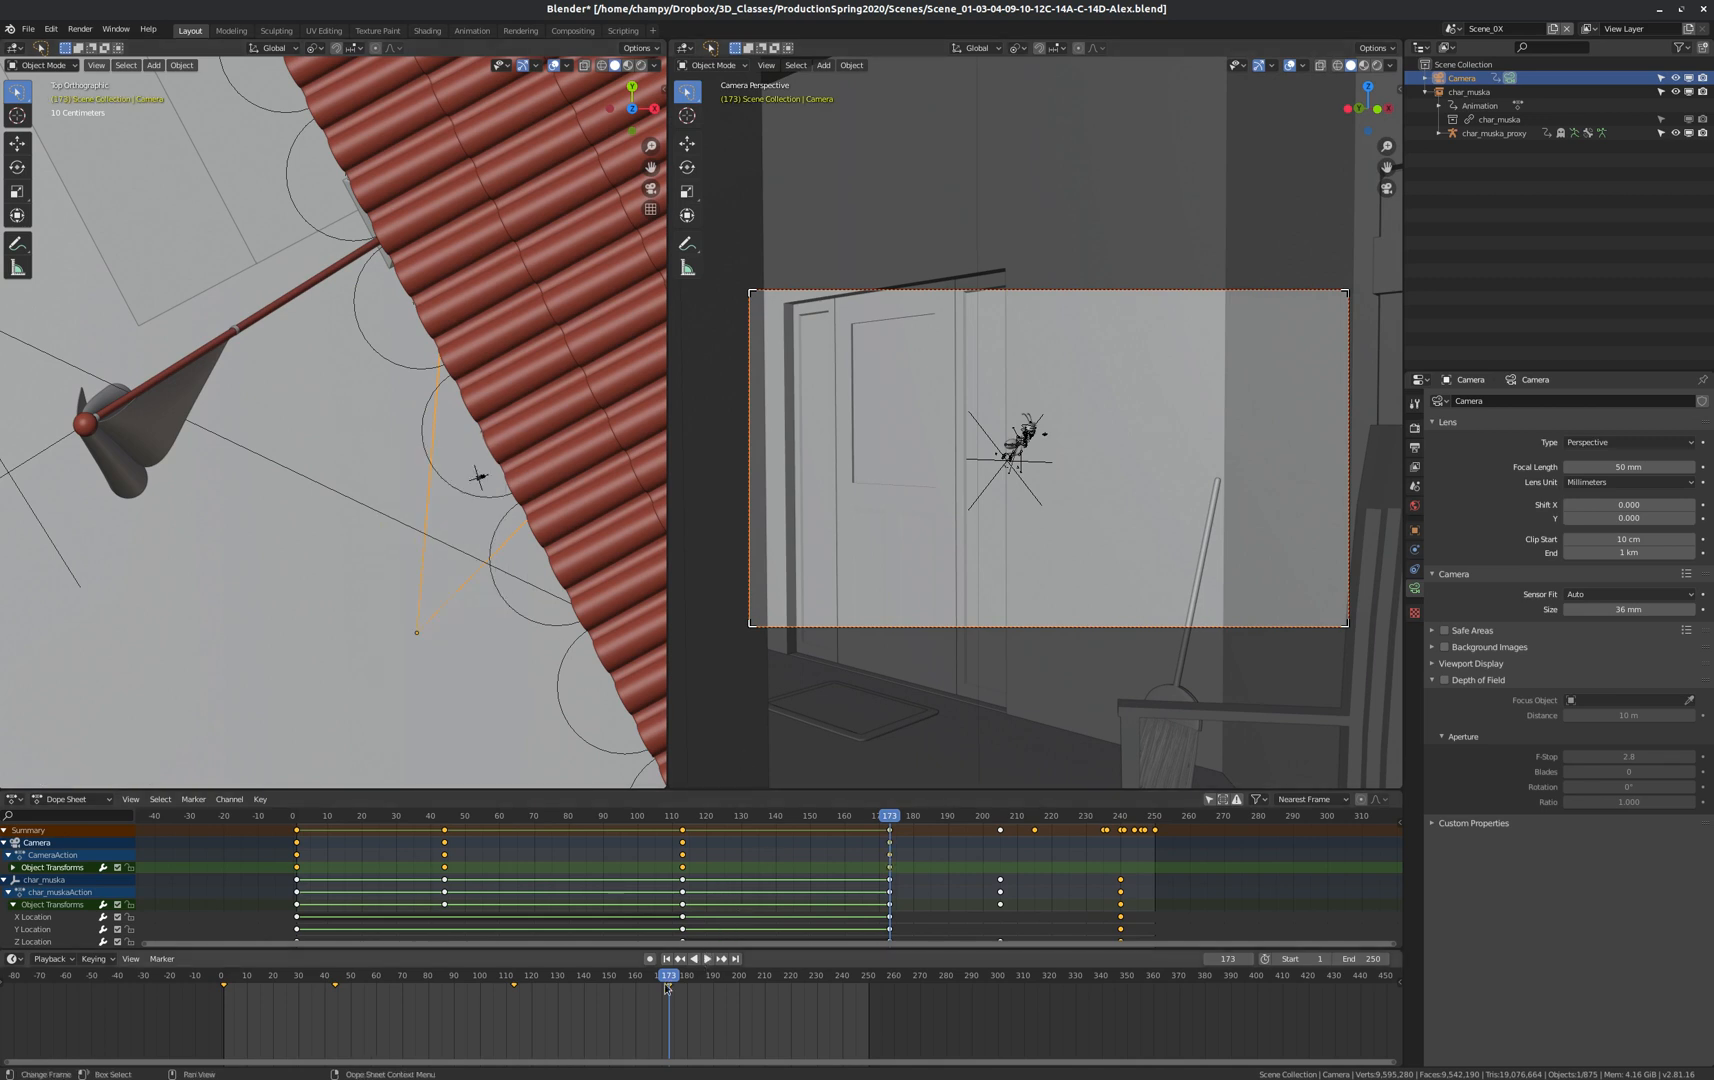
At frame 236, move the camera in the top view towards the landed ant and adjust its height along Z.
{"action": "key", "text": "space"}
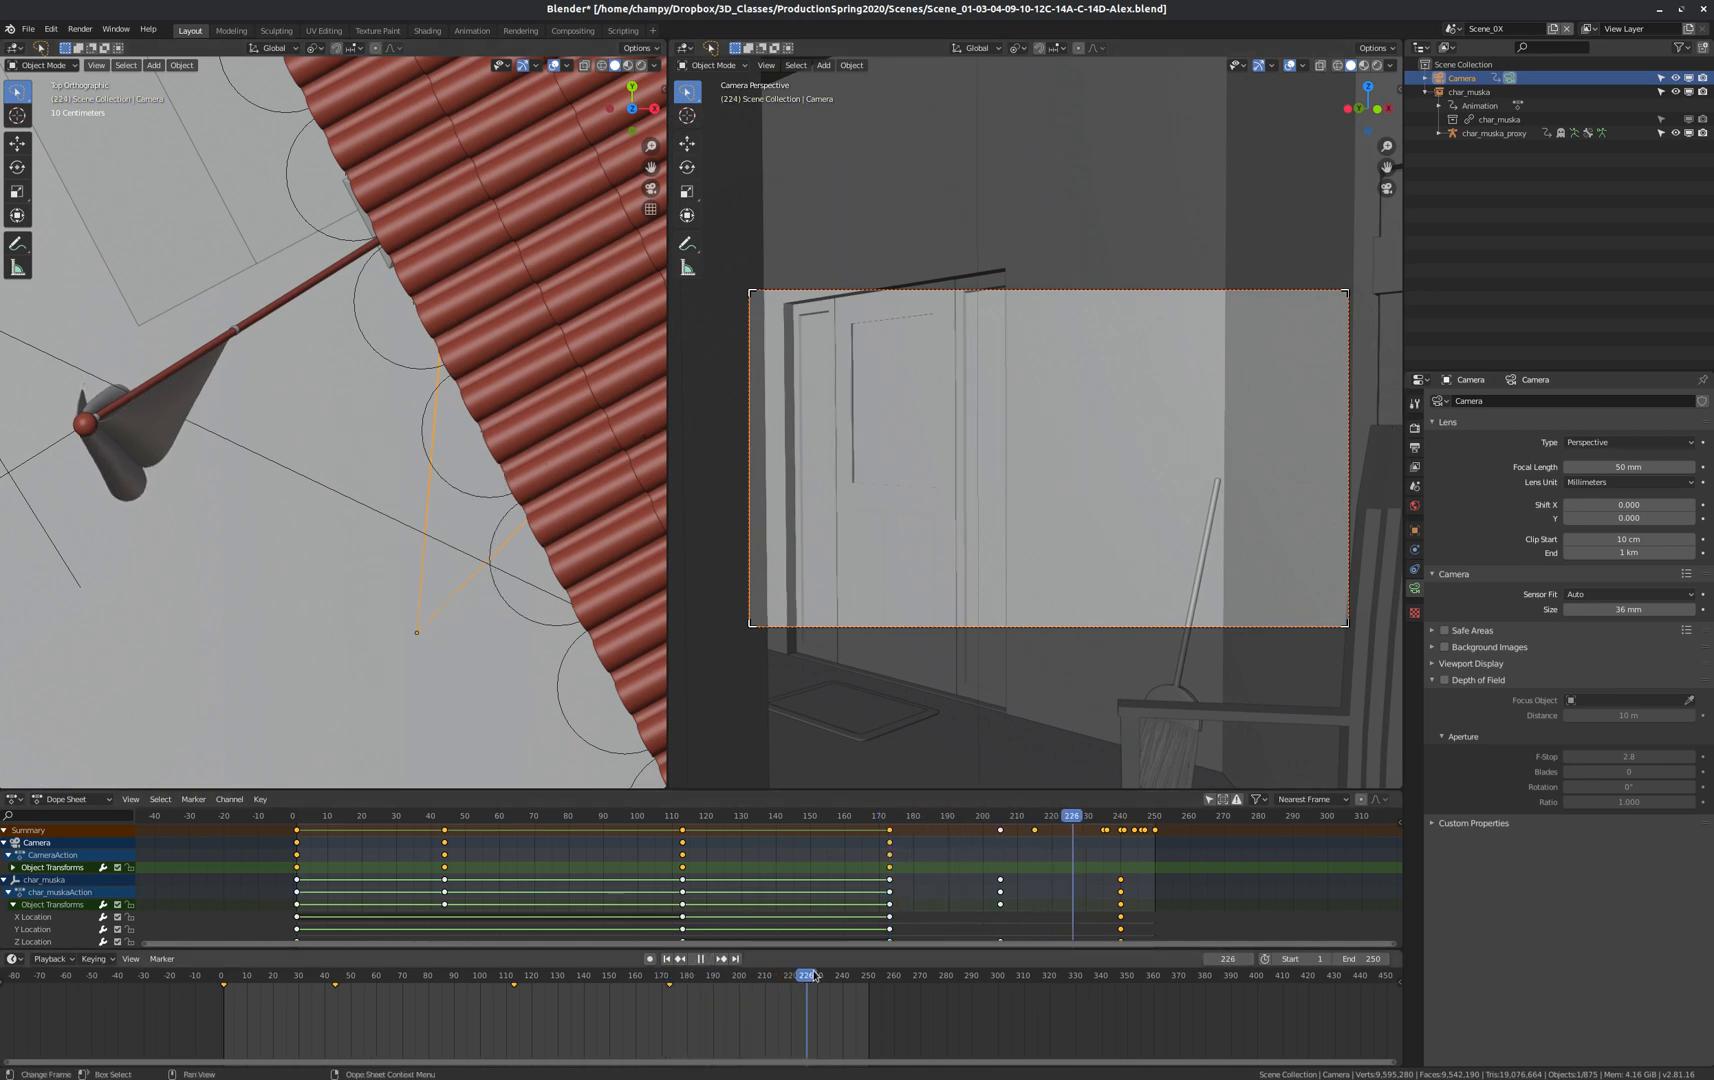
{"action": "key", "text": "space"}
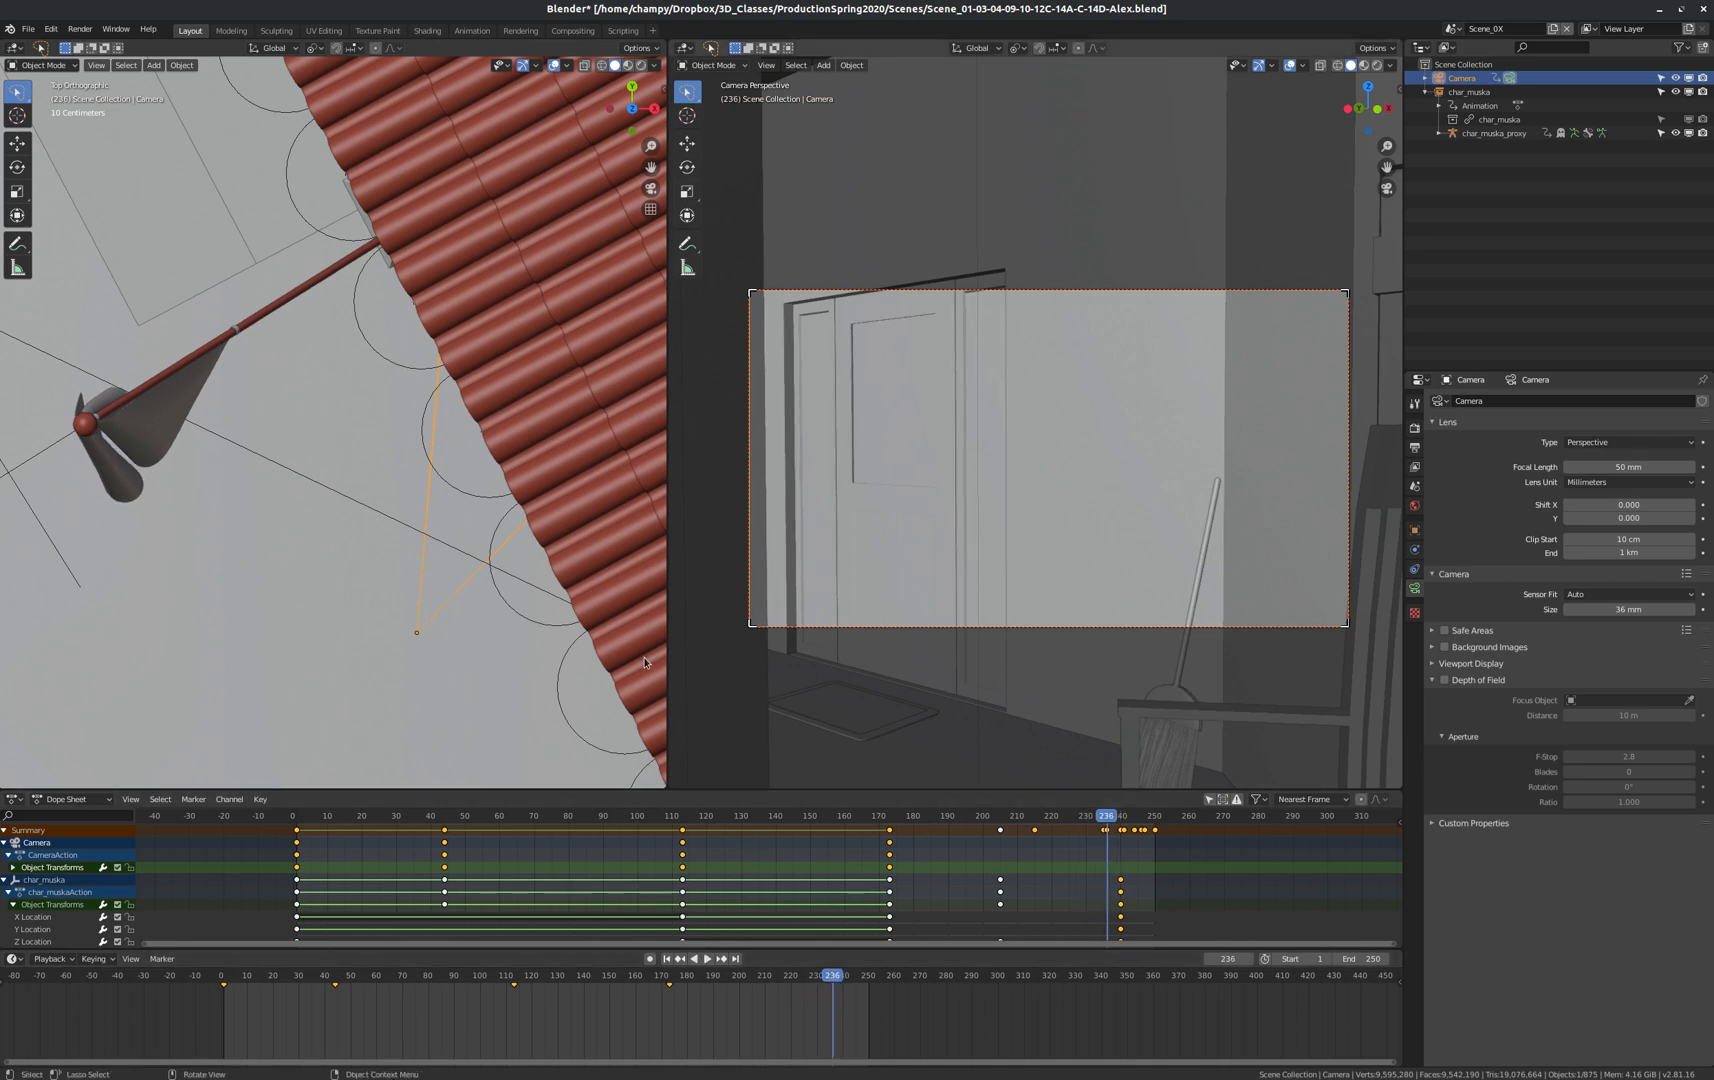
{"action": "scroll", "coordinate": [461, 629], "scroll_direction": "down", "scroll_amount": 3}
{"action": "key", "text": "g"}
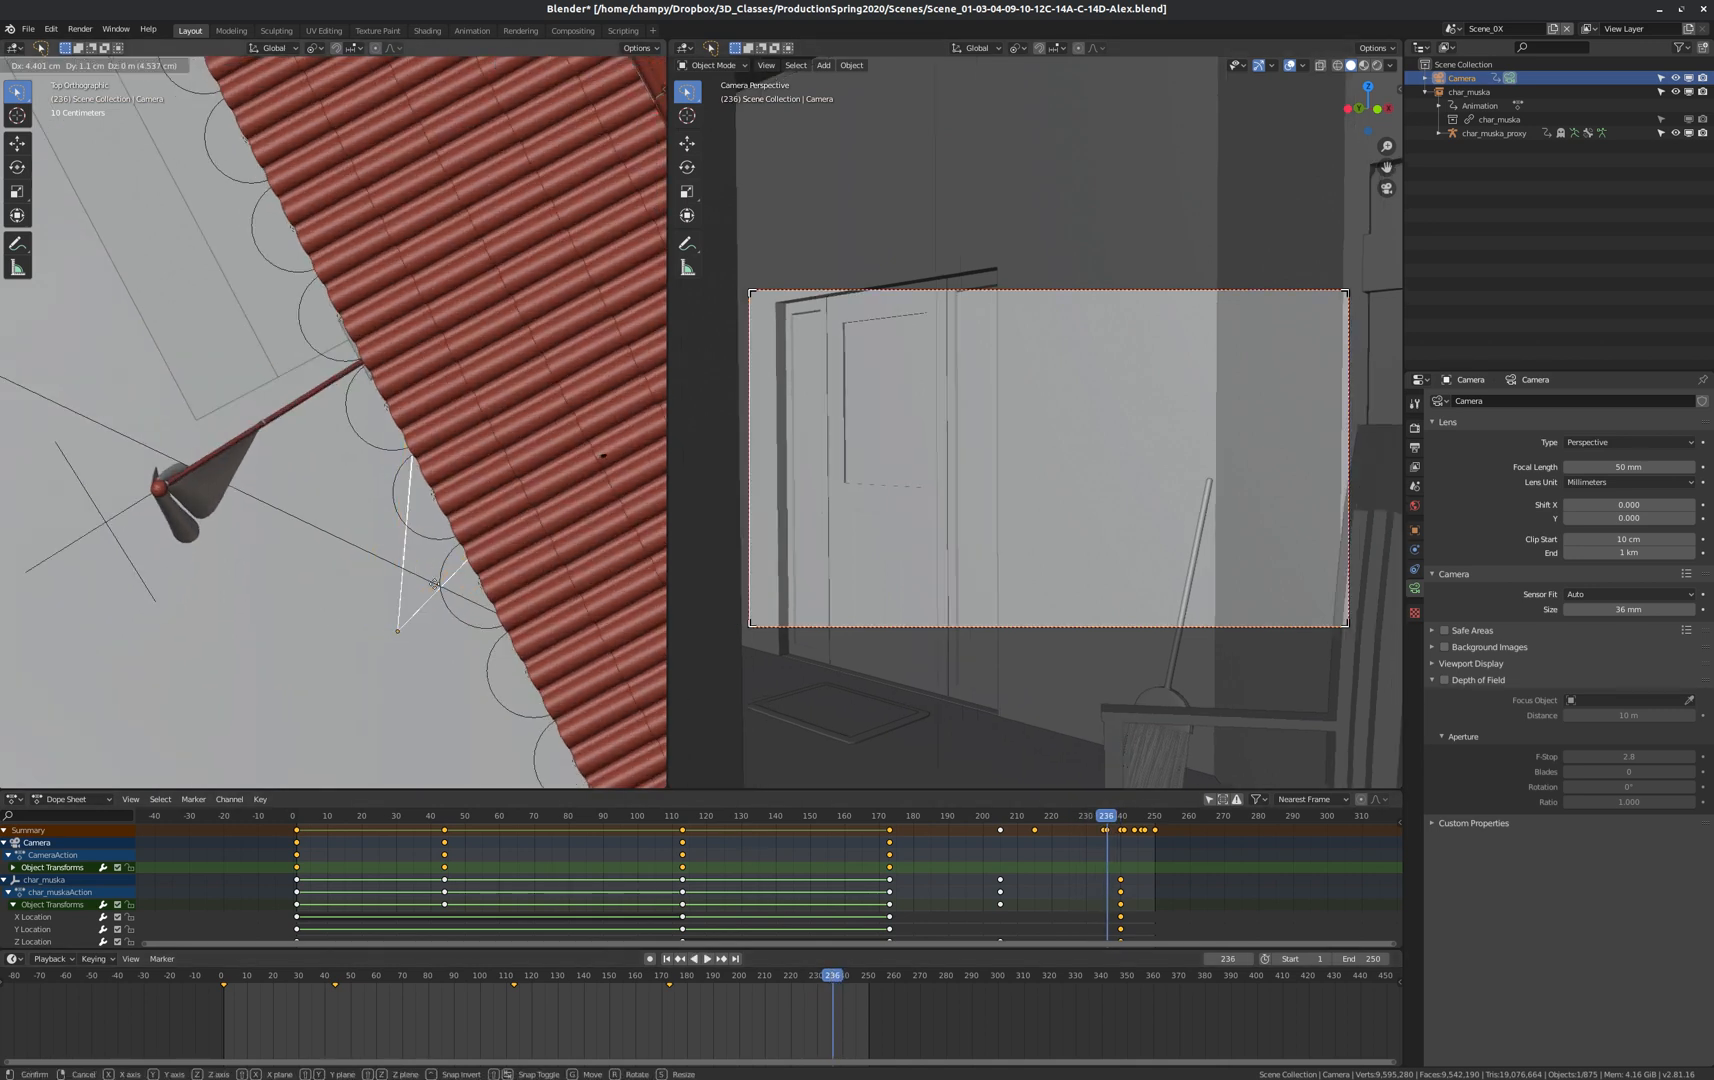
{"action": "left_click", "coordinate": [633, 603]}
{"action": "key", "text": "g"}
{"action": "key", "text": "z"}
{"action": "left_click", "coordinate": [1032, 585]}
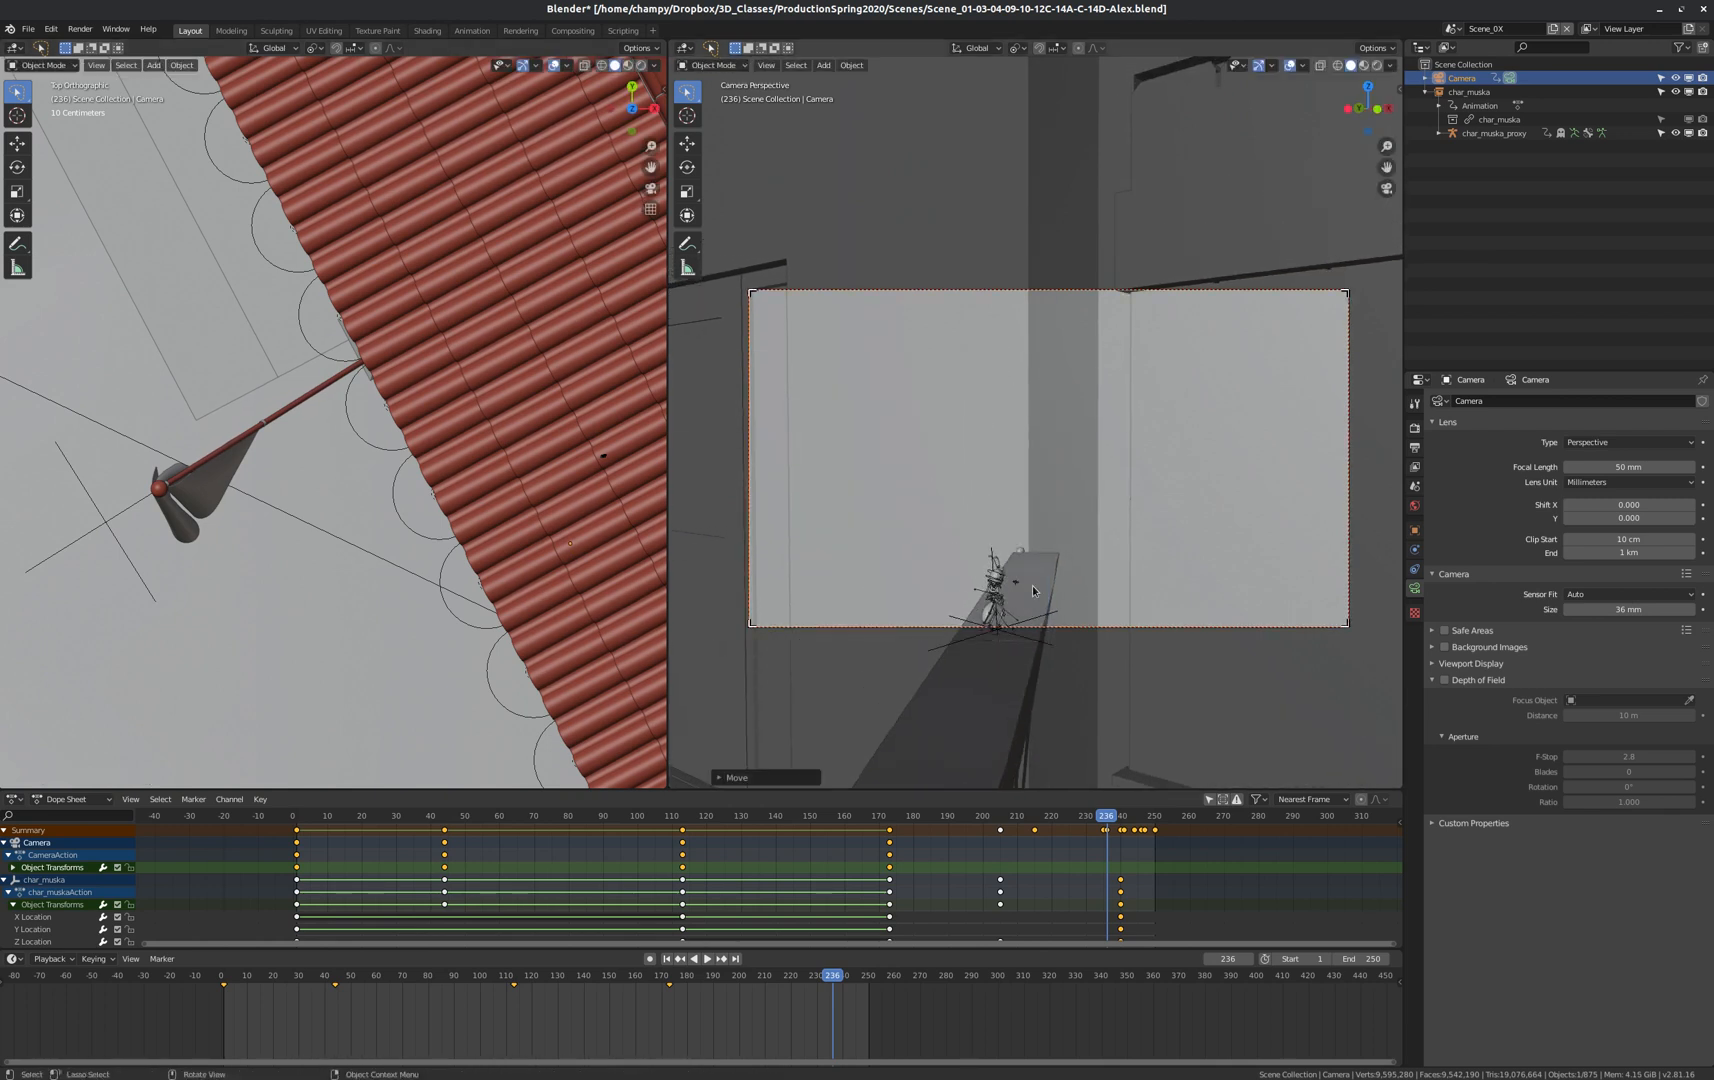
Re-aim the camera so the ant stands on the railing at about mid-height in the shot, and insert a camera keyframe at frame 236.
{"action": "key", "text": "shift+grave"}
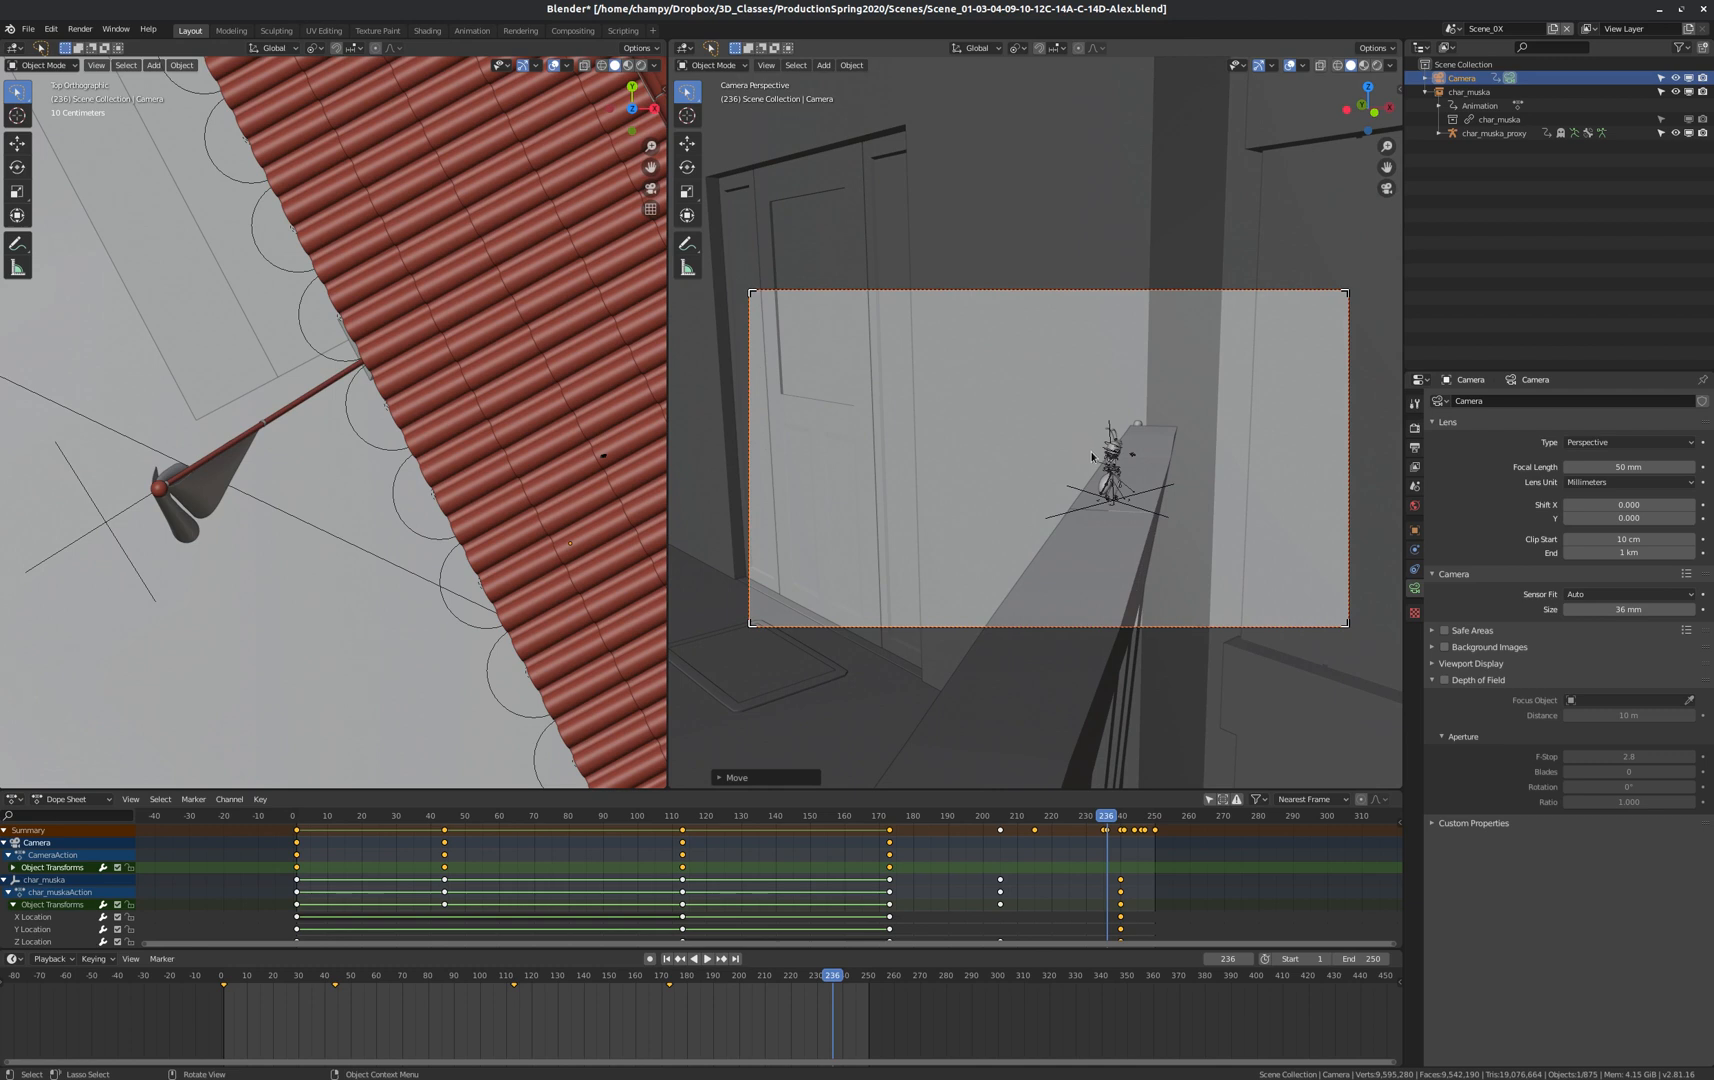
{"action": "key", "text": "i"}
{"action": "left_click", "coordinate": [1031, 455]}
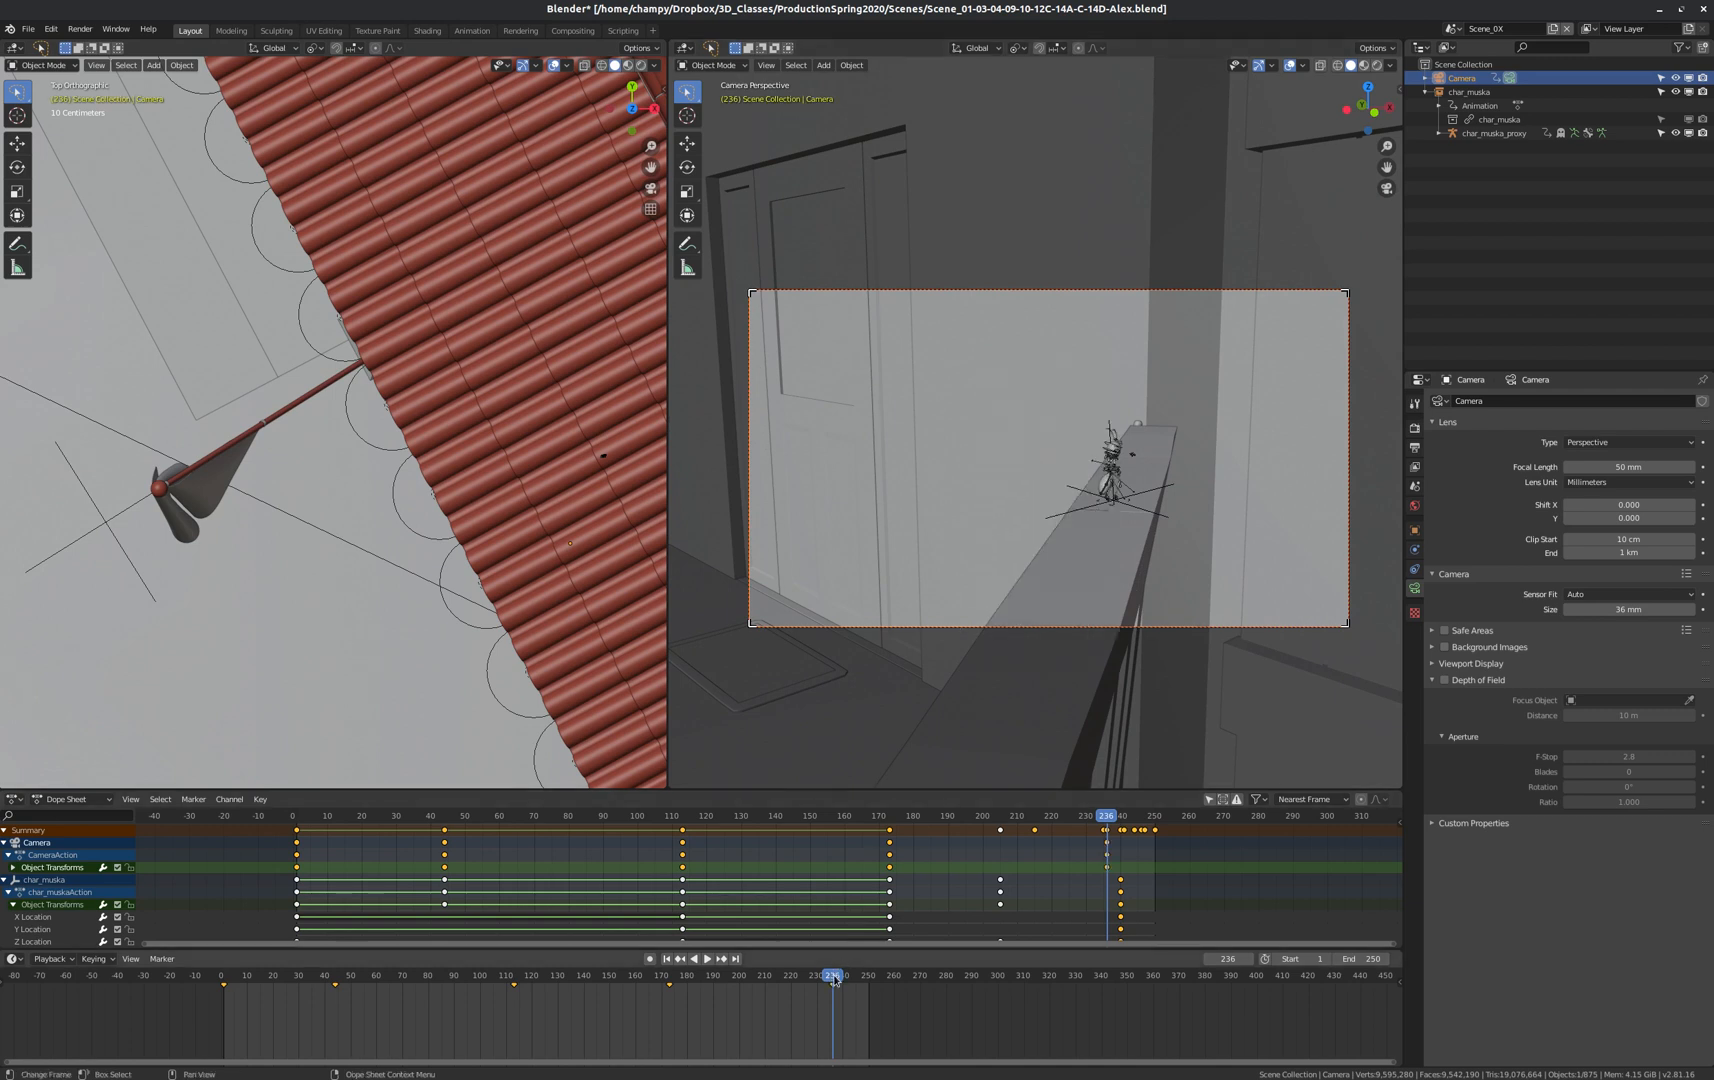
At frame 139, rotate the camera to face the ant in front of the door and insert a Rotation keyframe.
{"action": "left_click_drag", "start_coordinate": [836, 978], "coordinate": [585, 945]}
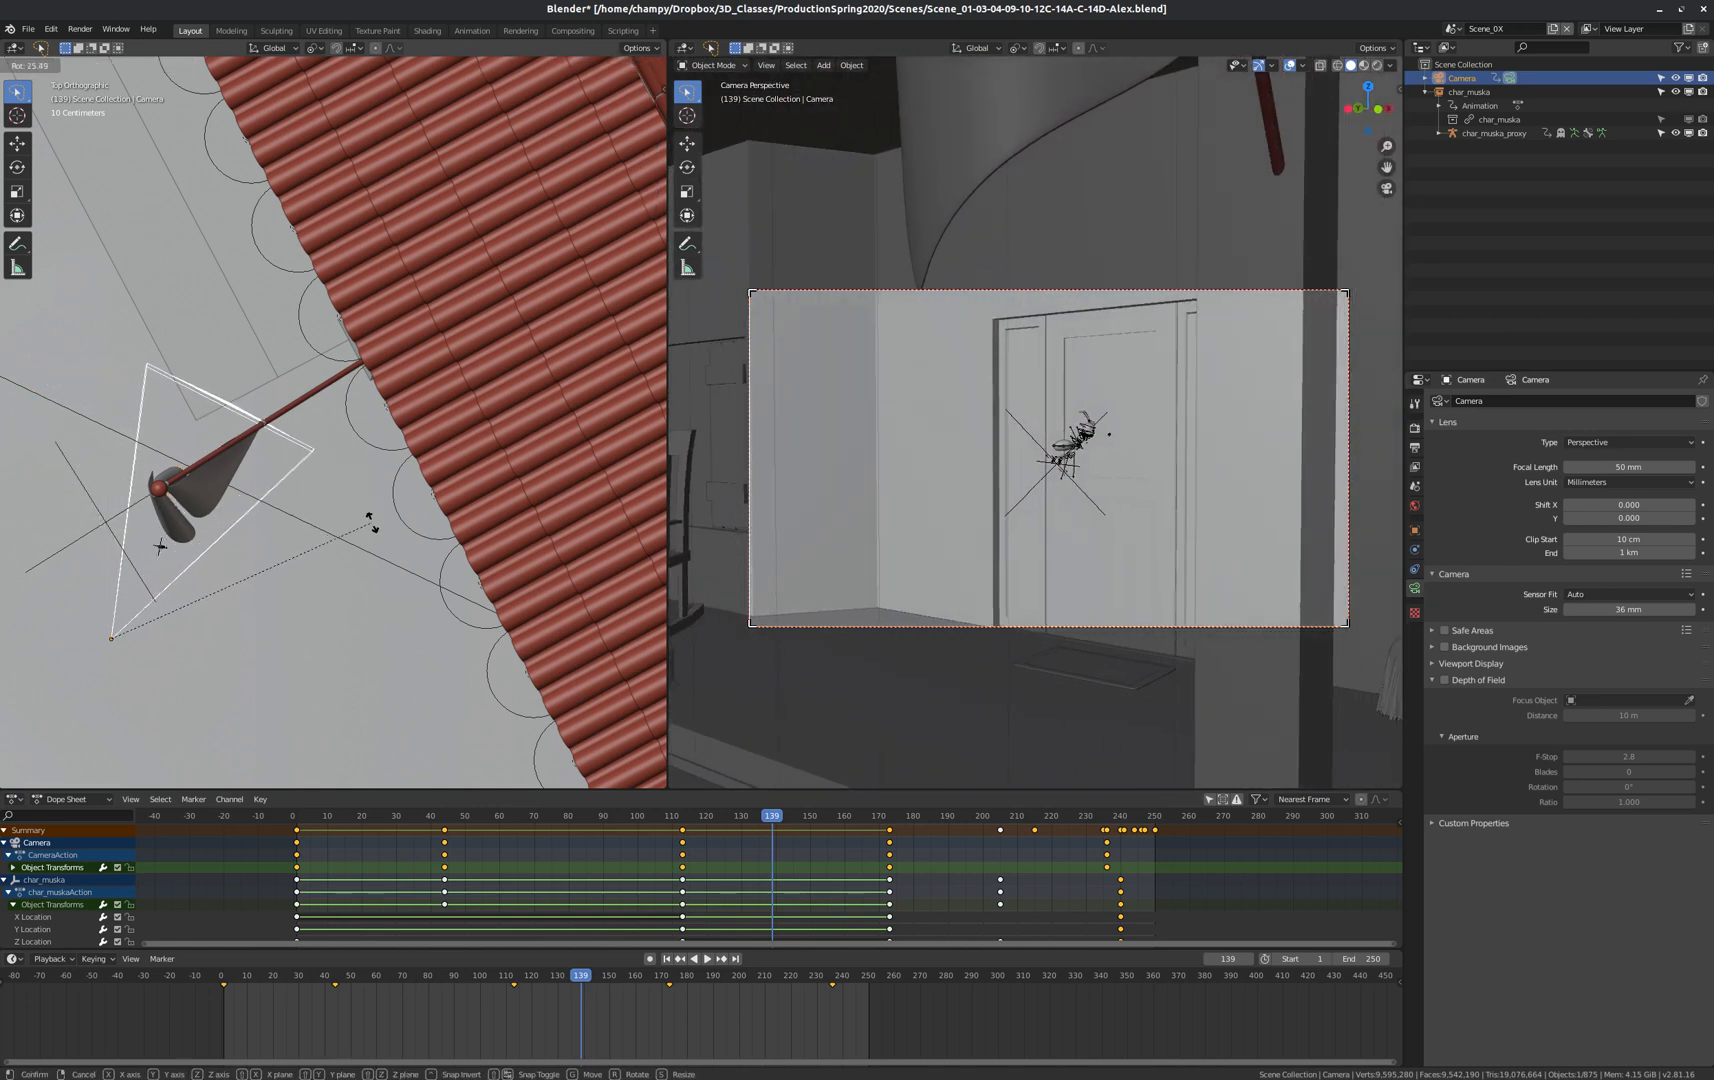
{"action": "left_click", "coordinate": [373, 531]}
{"action": "key", "text": "i"}
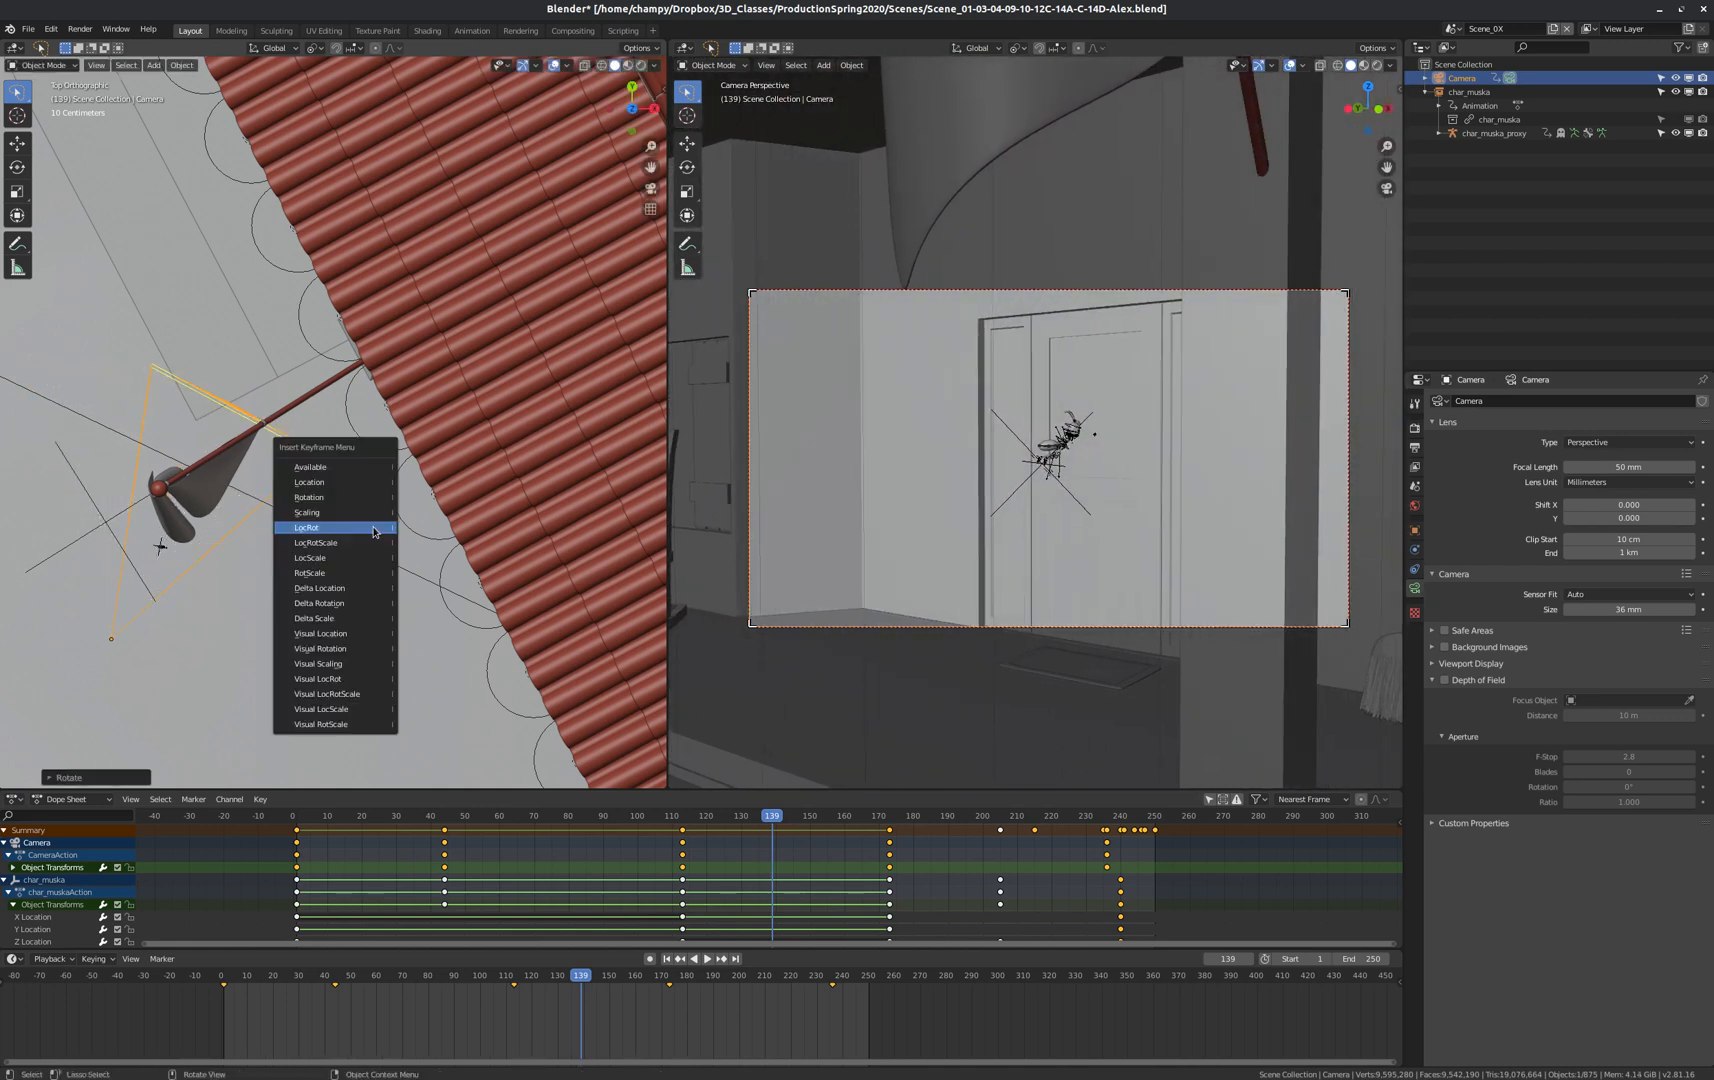
{"action": "left_click", "coordinate": [319, 498]}
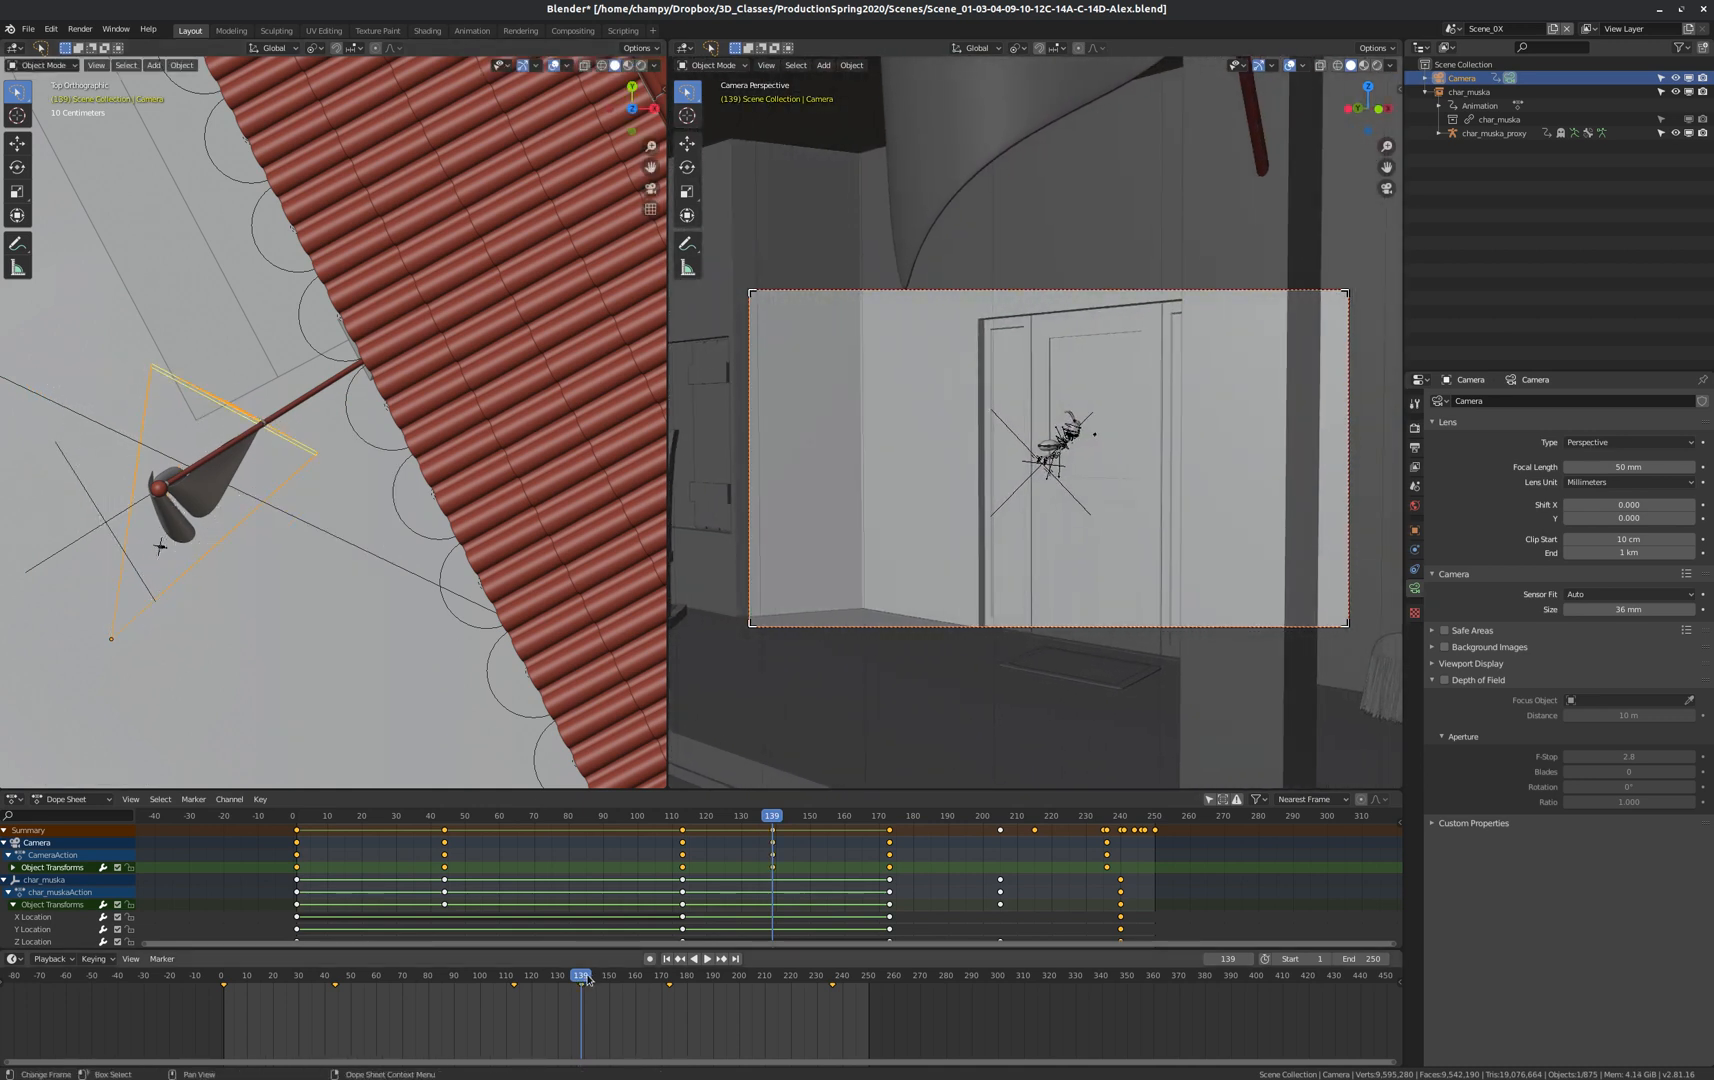
At frame 22, rotate the camera about the Z axis to centre the ant and insert a Rotation keyframe.
{"action": "left_click_drag", "start_coordinate": [585, 978], "coordinate": [254, 1016]}
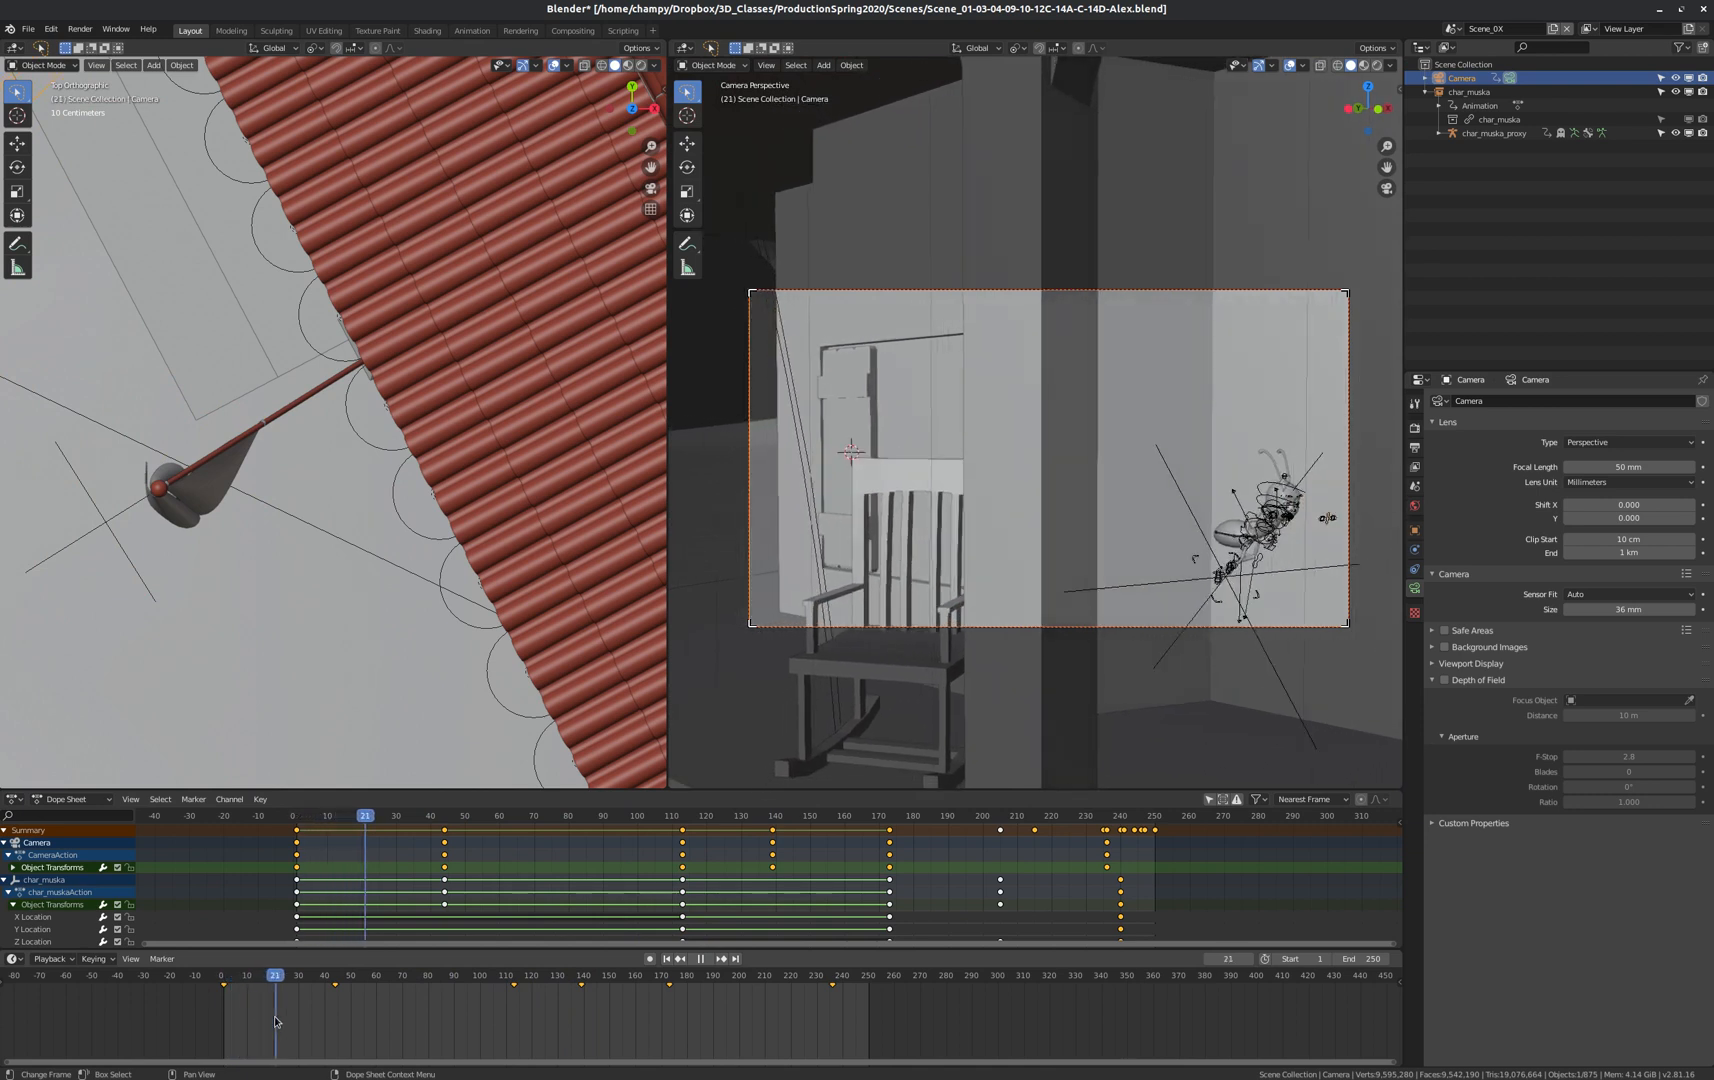
{"action": "key", "text": "space"}
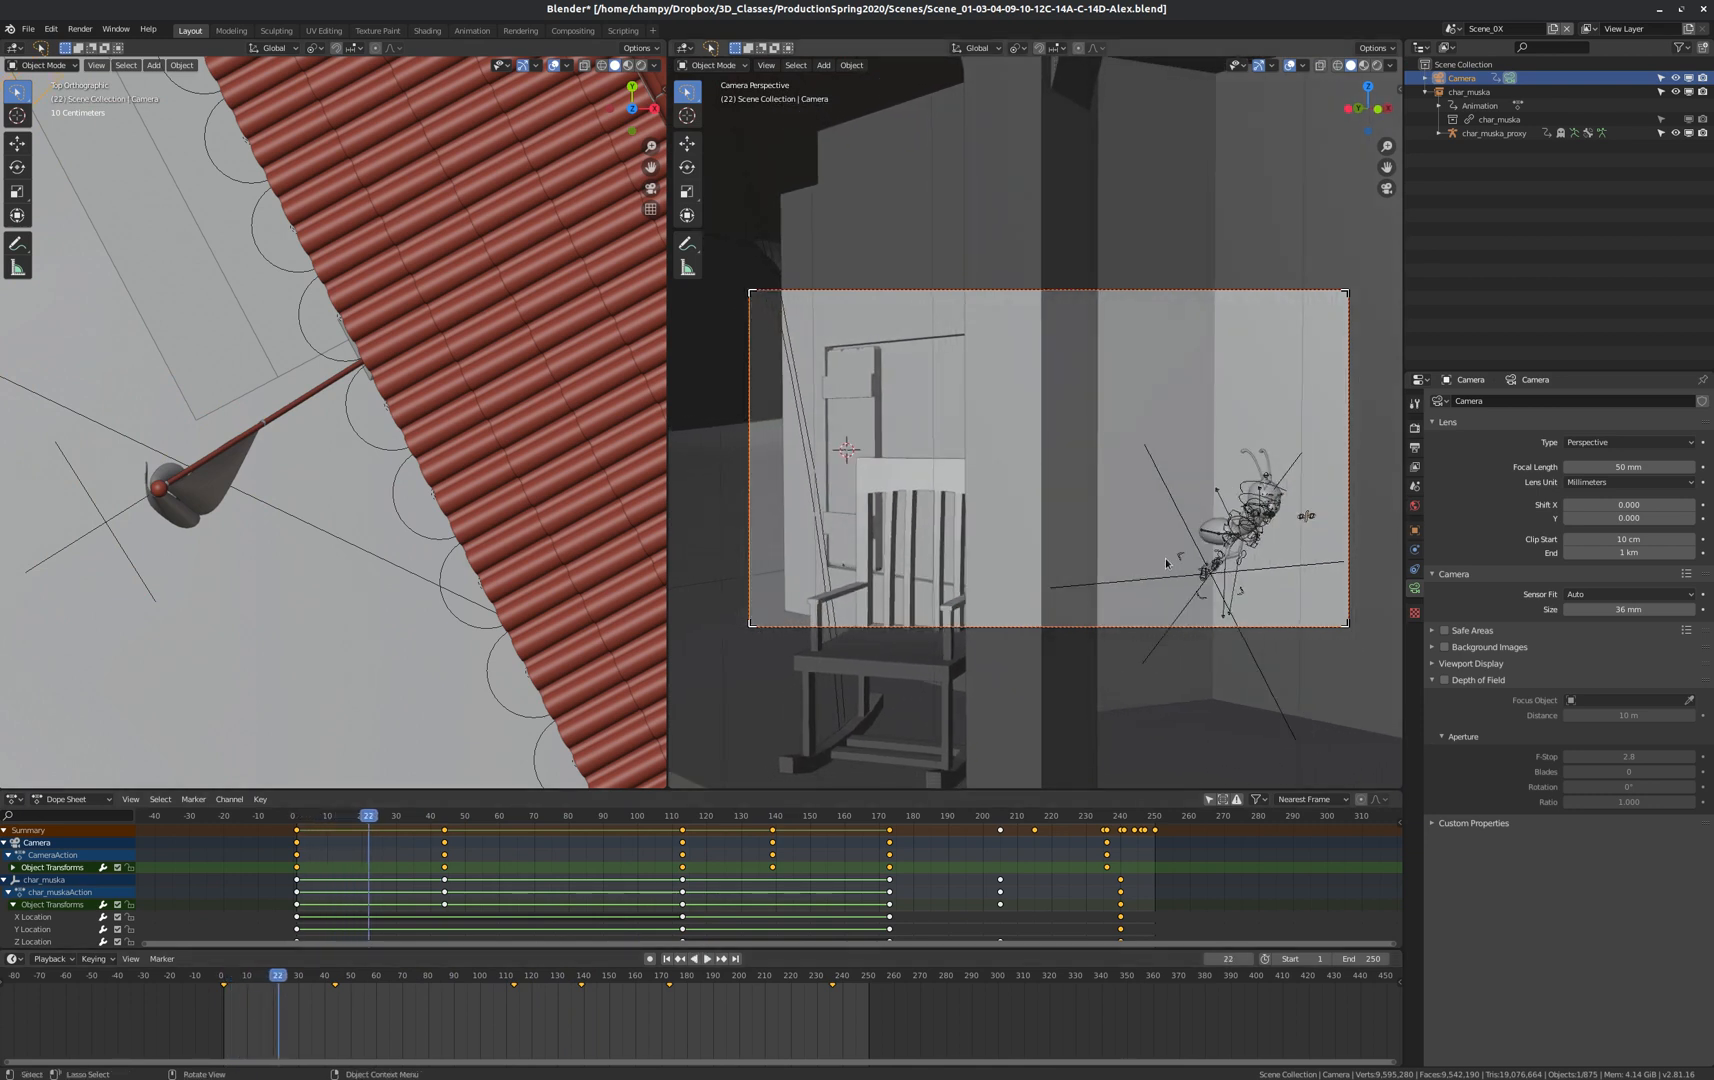
{"action": "key", "text": "z"}
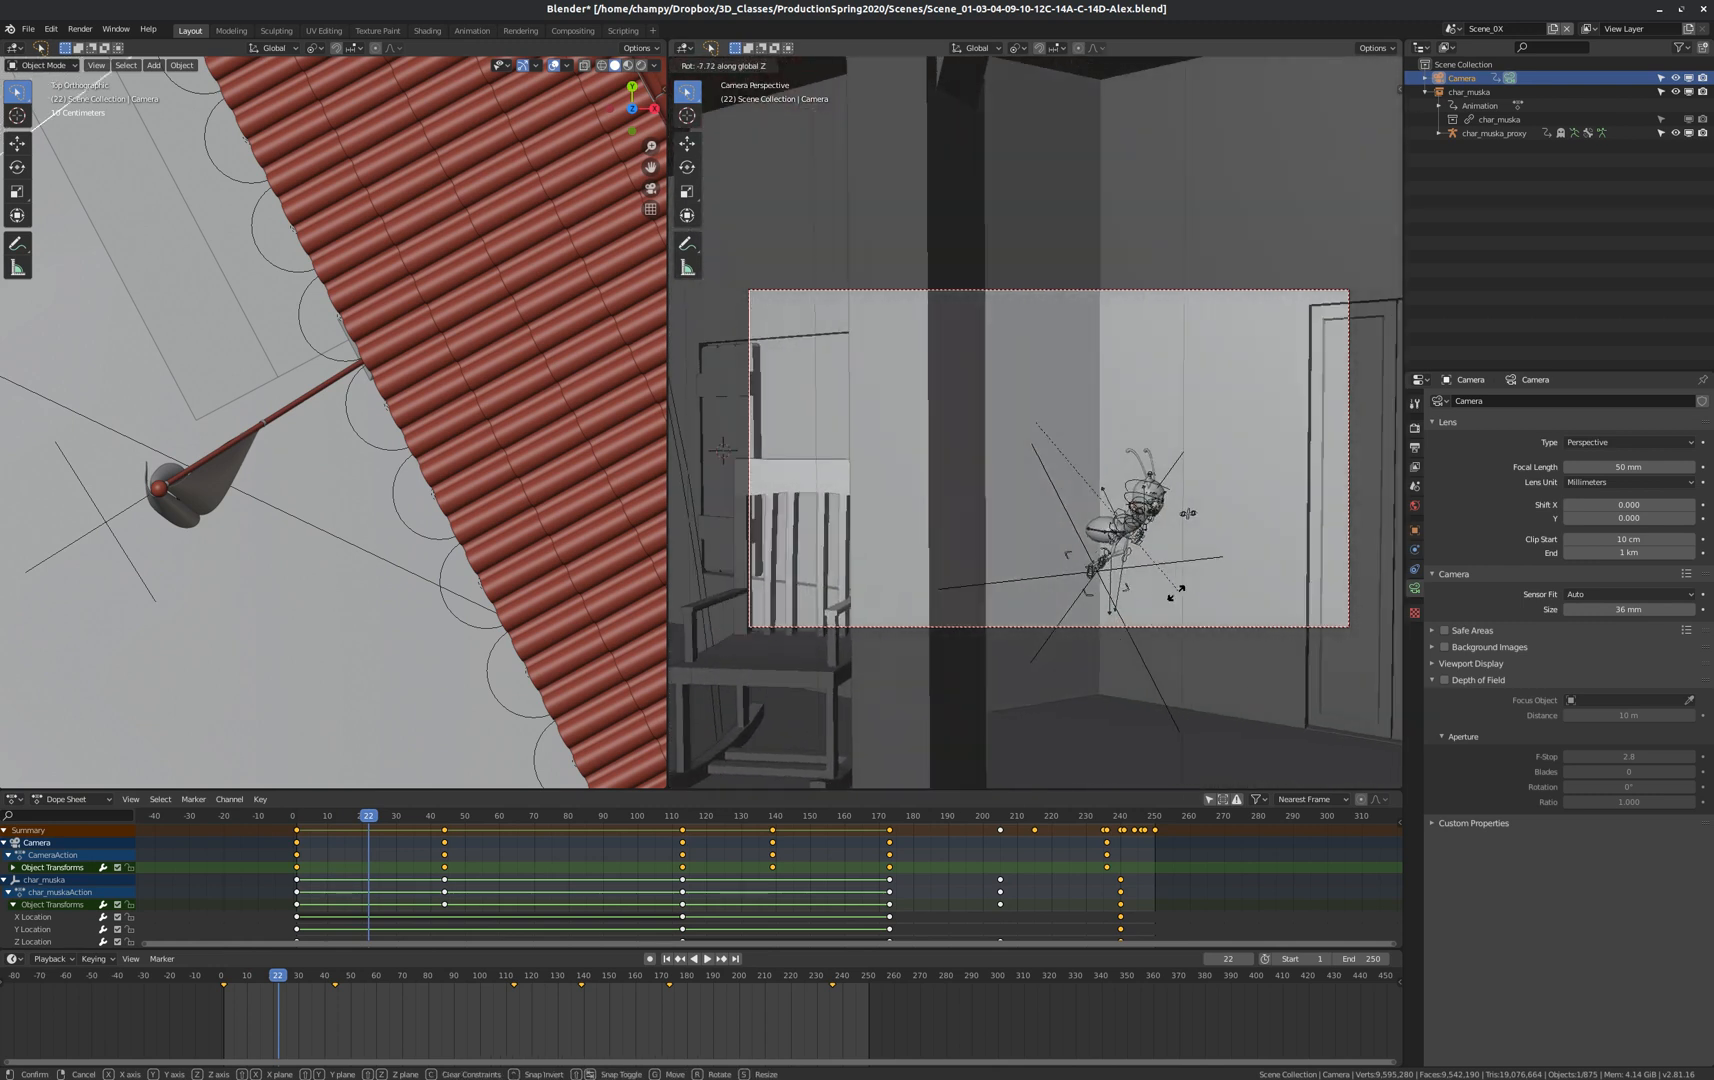
{"action": "left_click", "coordinate": [1152, 596]}
{"action": "key", "text": "i"}
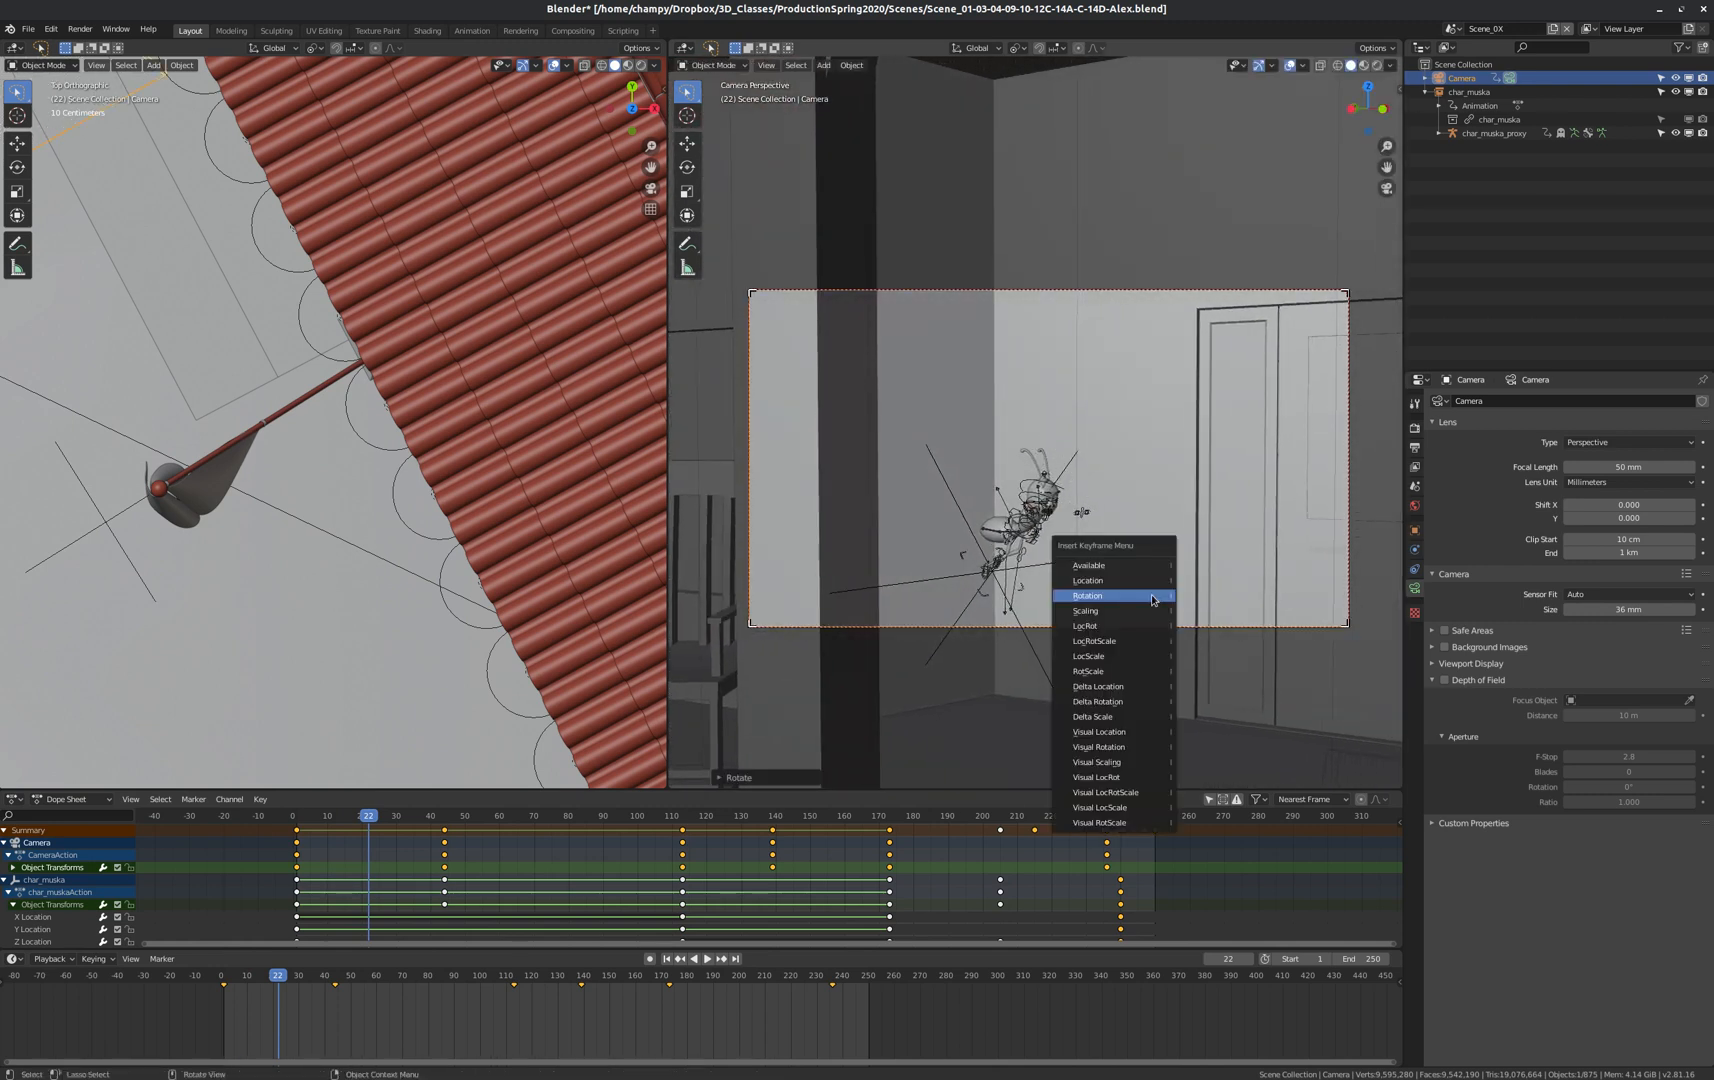
{"action": "left_click", "coordinate": [1131, 597]}
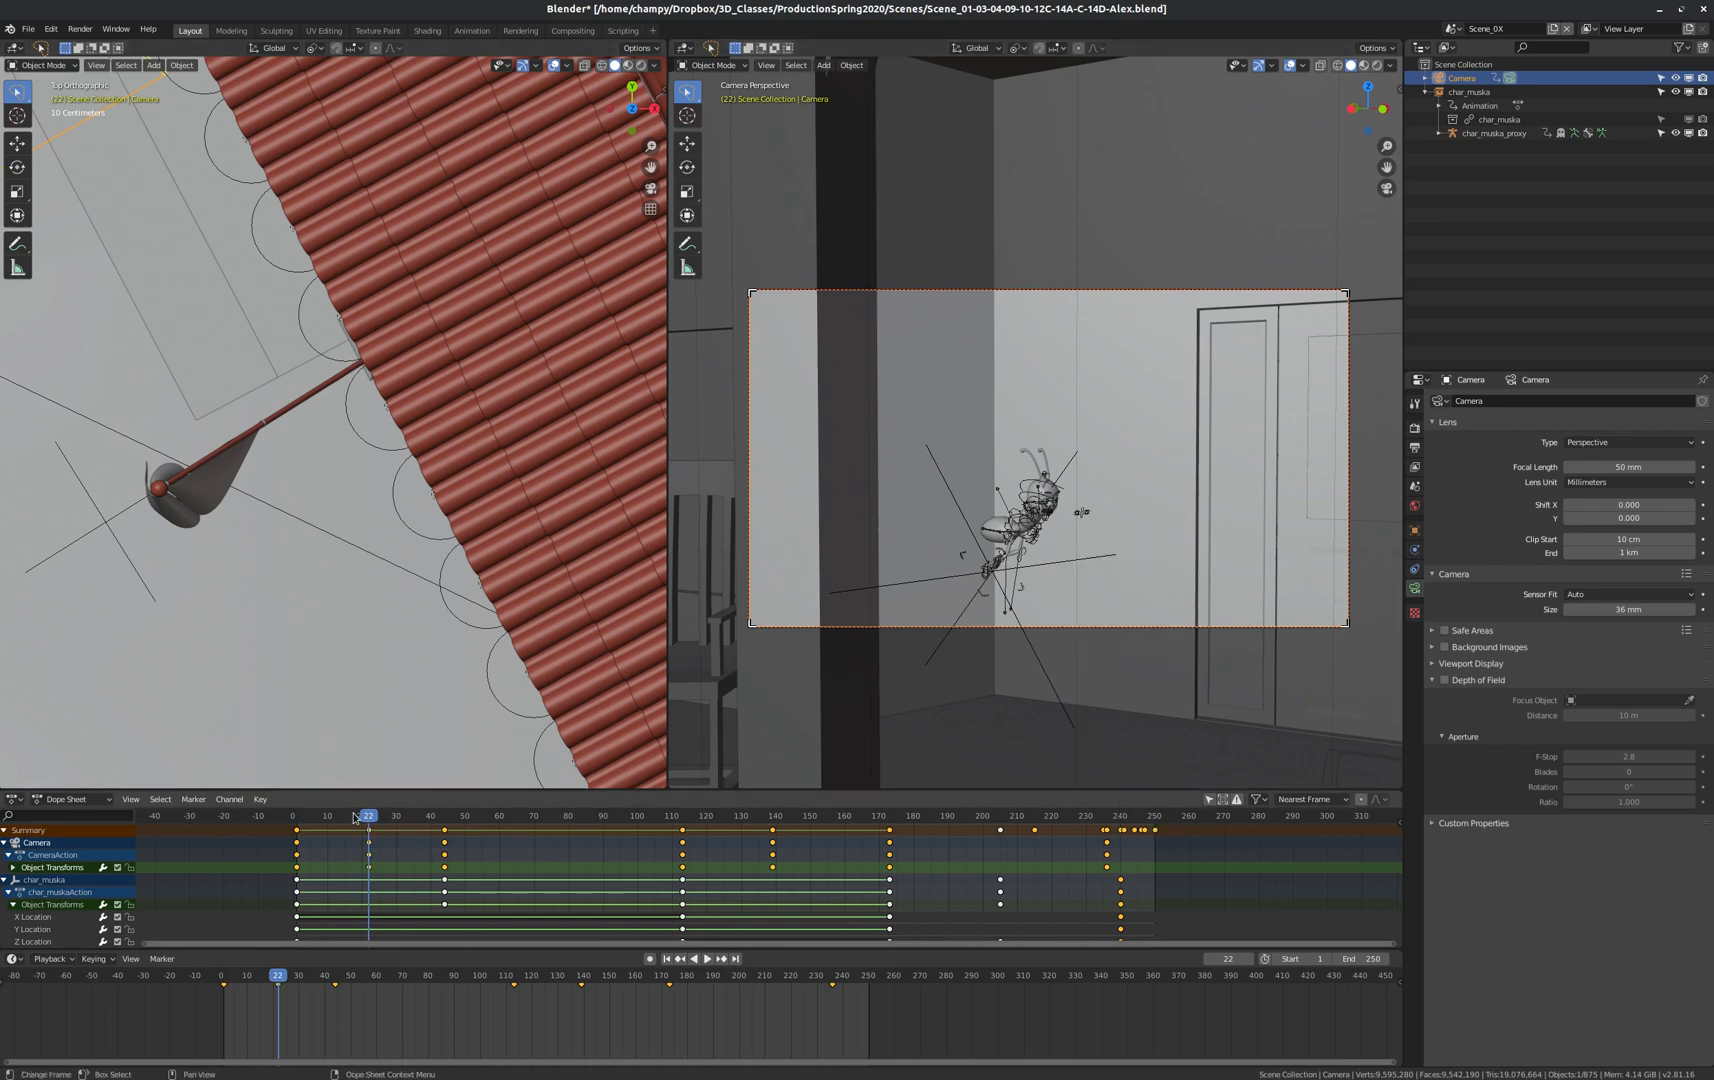
At frame 78, rotate the camera about the Z axis to bring the ant near mid-frame beside the rocking chair and insert a keyframe.
{"action": "left_click_drag", "start_coordinate": [353, 815], "coordinate": [561, 829]}
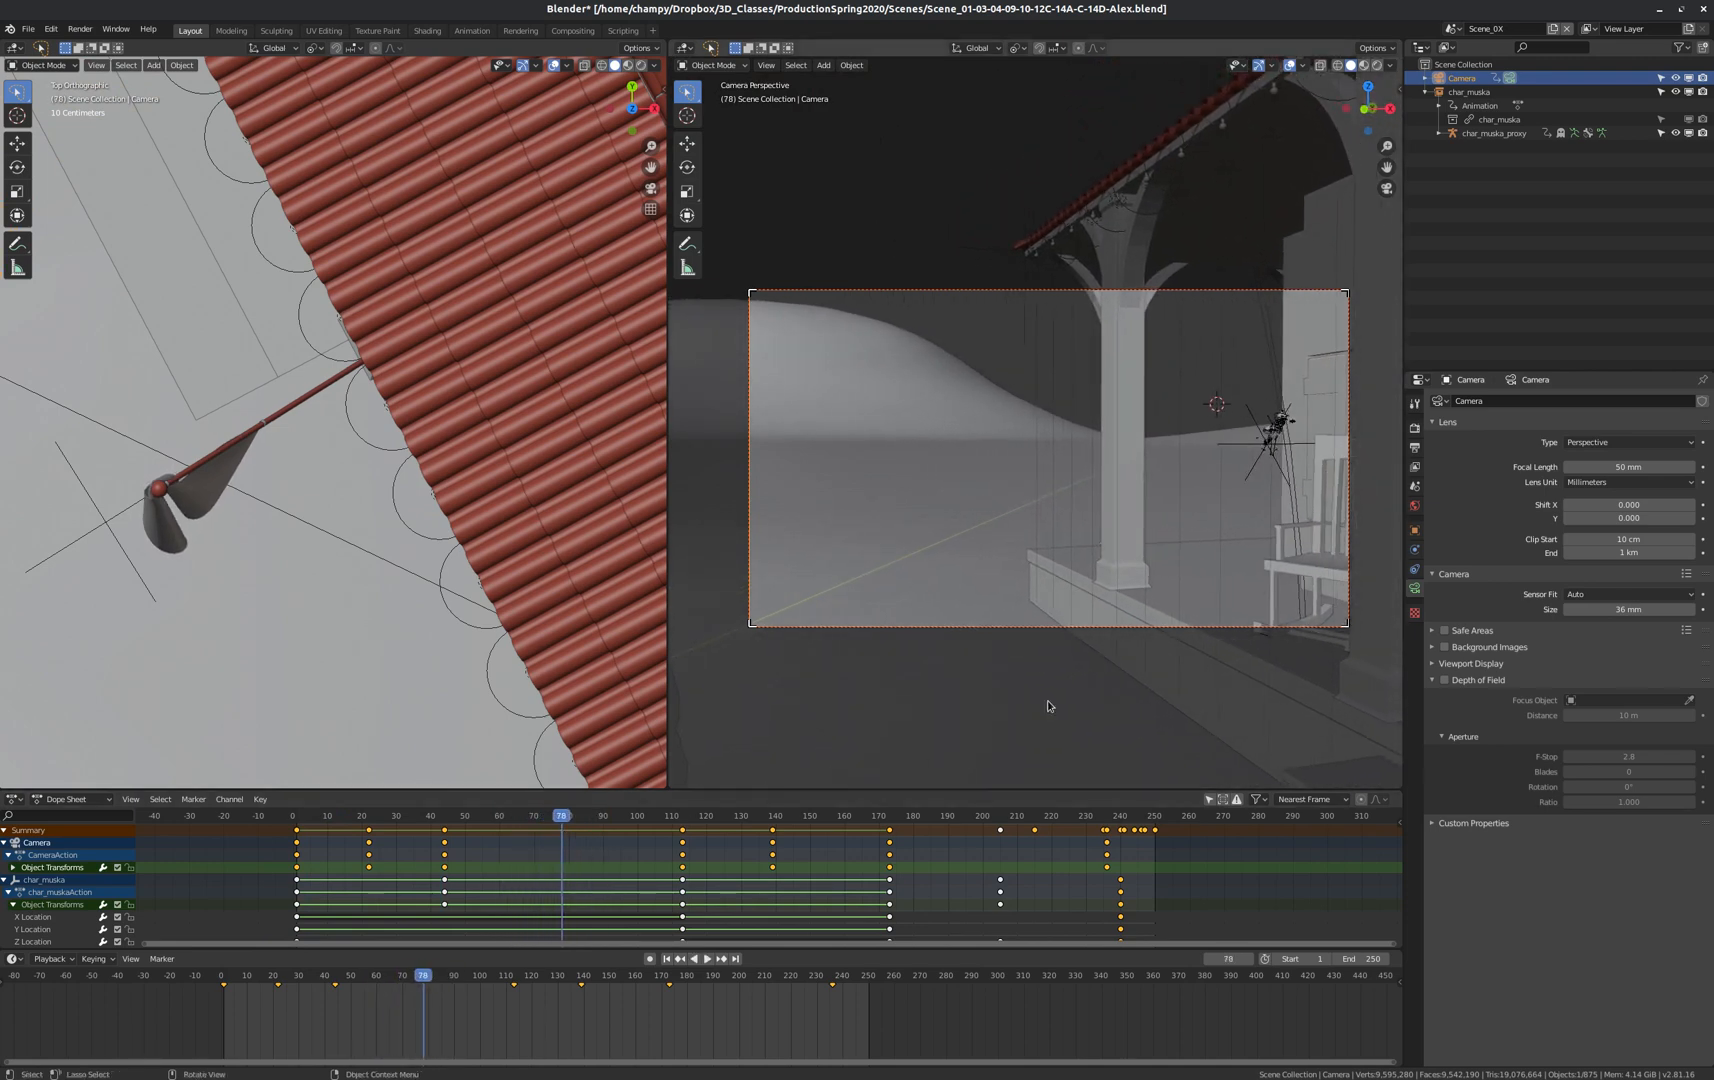
{"action": "scroll", "coordinate": [421, 454], "scroll_direction": "down", "scroll_amount": 6}
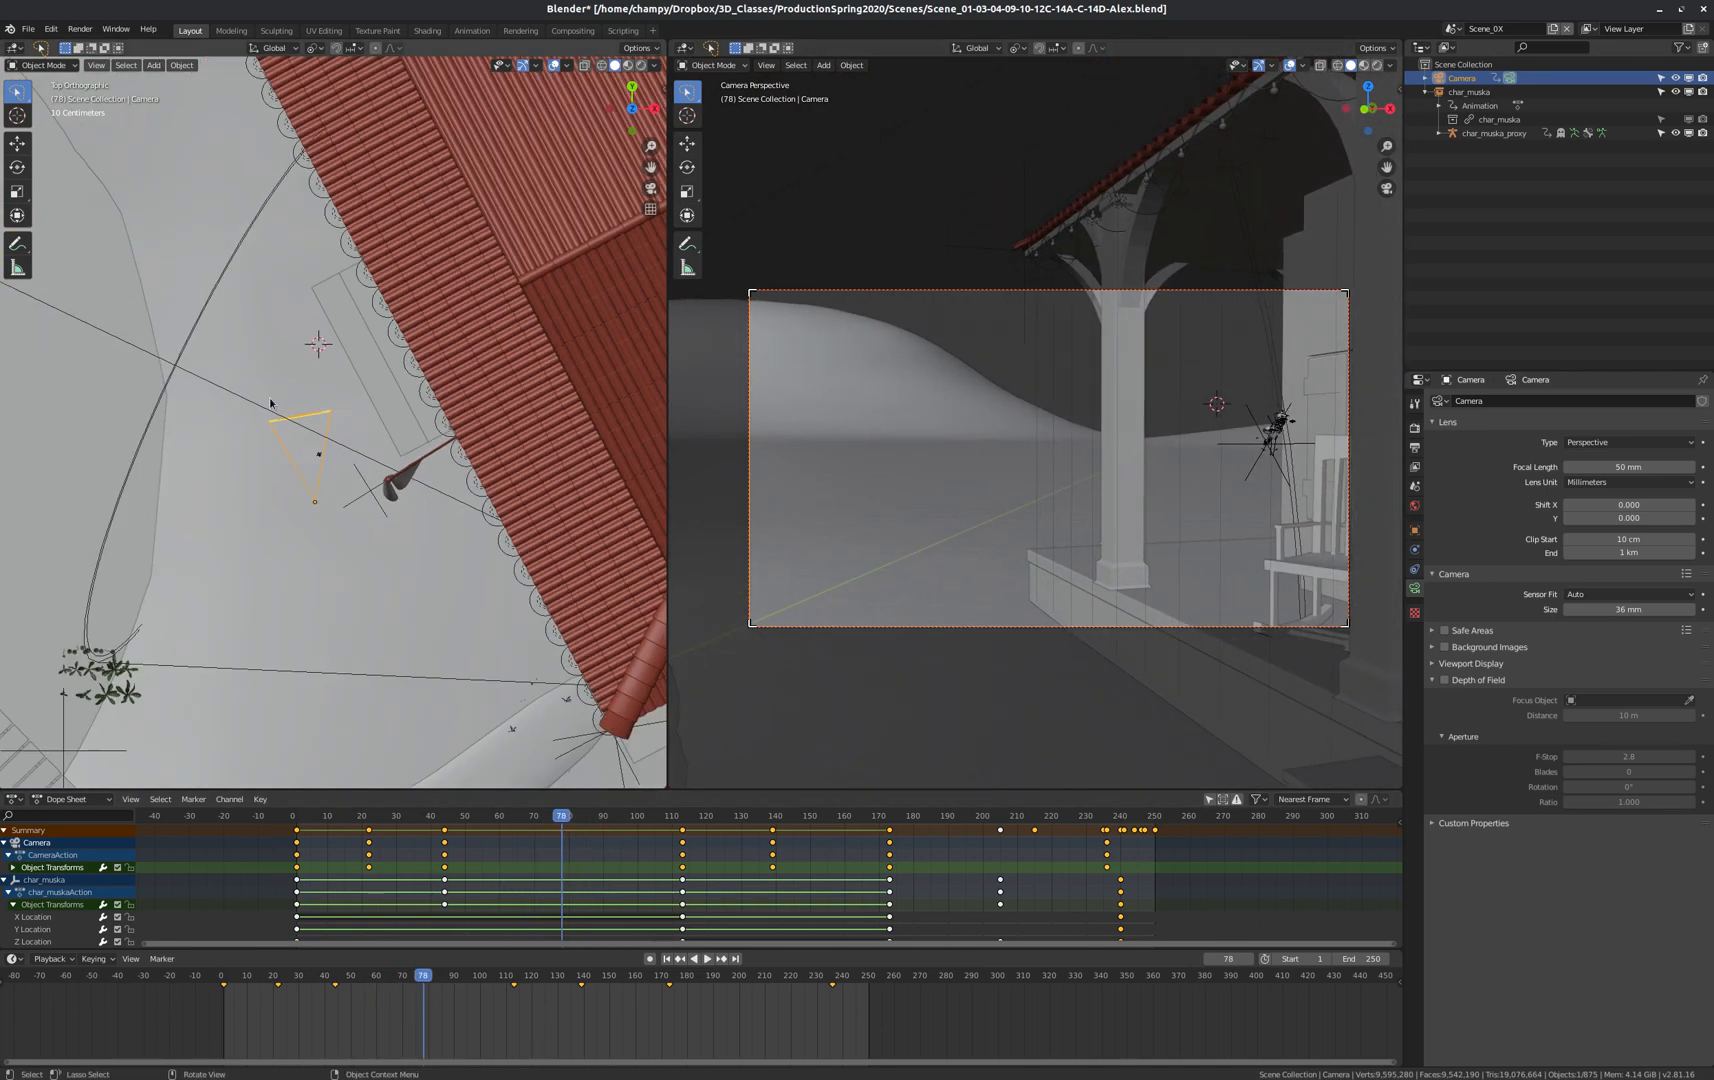
{"action": "scroll", "coordinate": [335, 378], "scroll_direction": "up", "scroll_amount": 5}
{"action": "key", "text": "r"}
{"action": "key", "text": "z"}
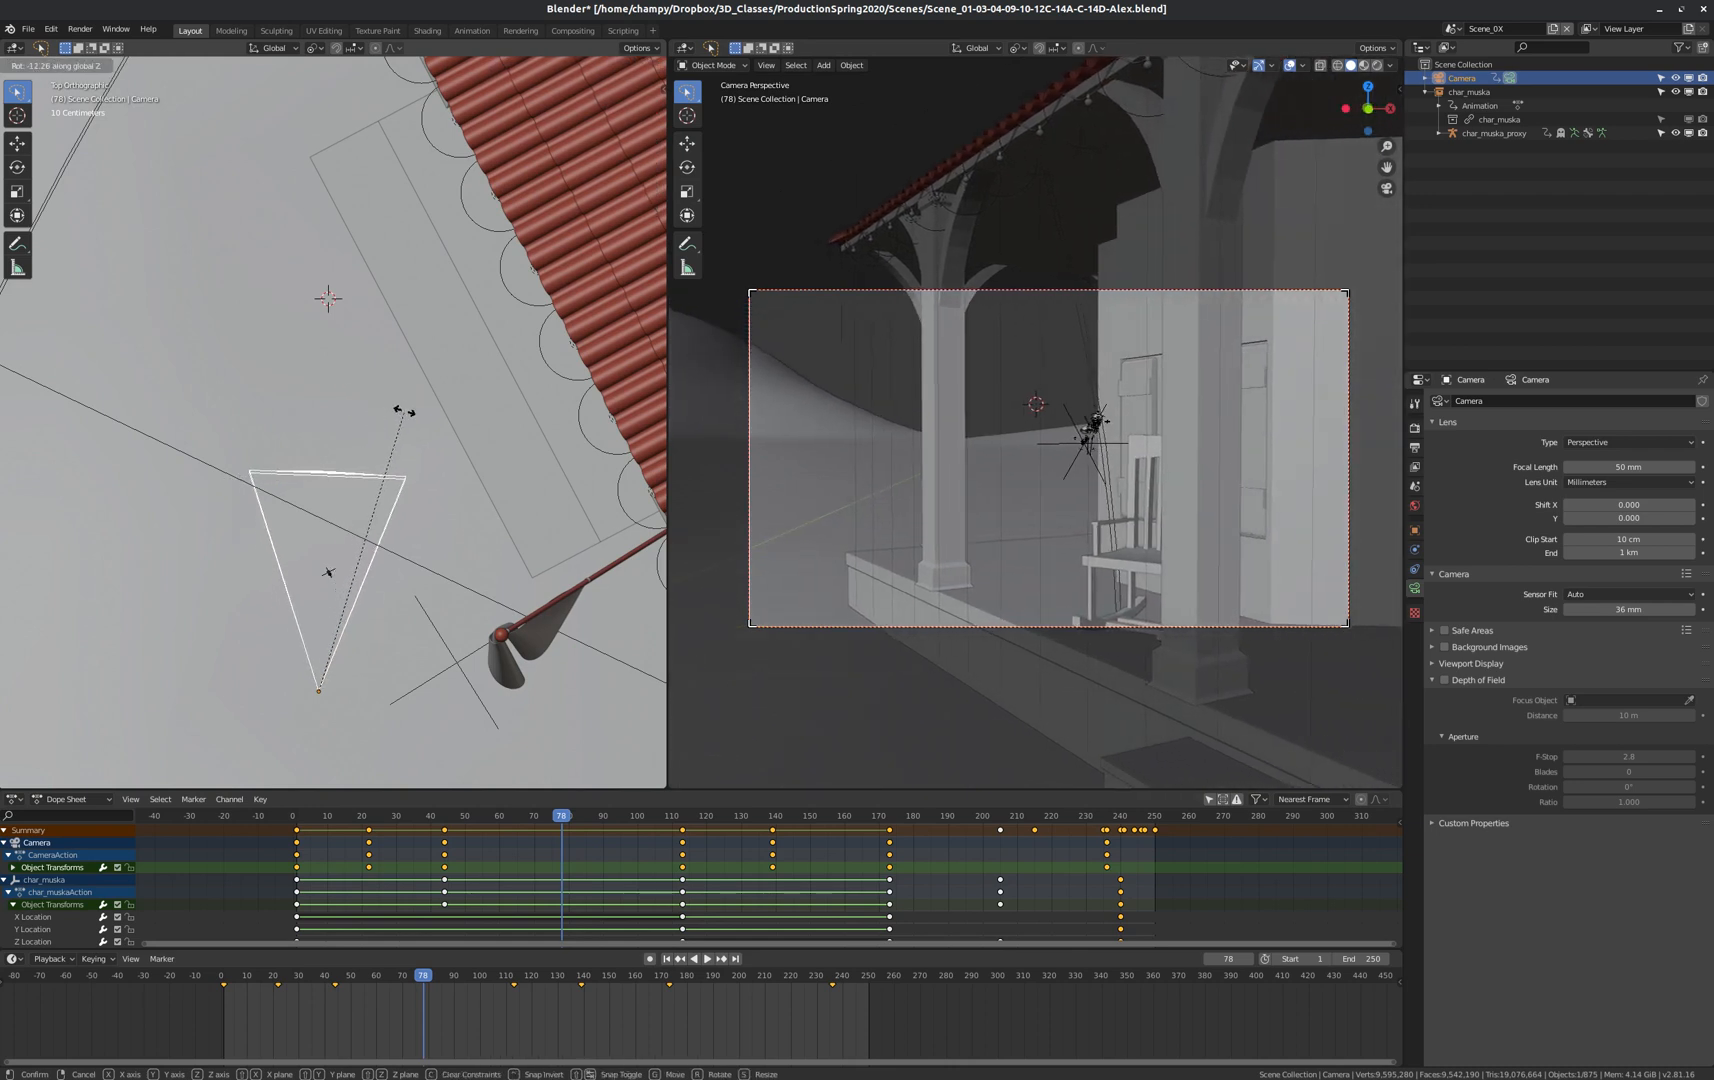
{"action": "left_click", "coordinate": [402, 413]}
{"action": "key", "text": "i"}
{"action": "left_click", "coordinate": [376, 411]}
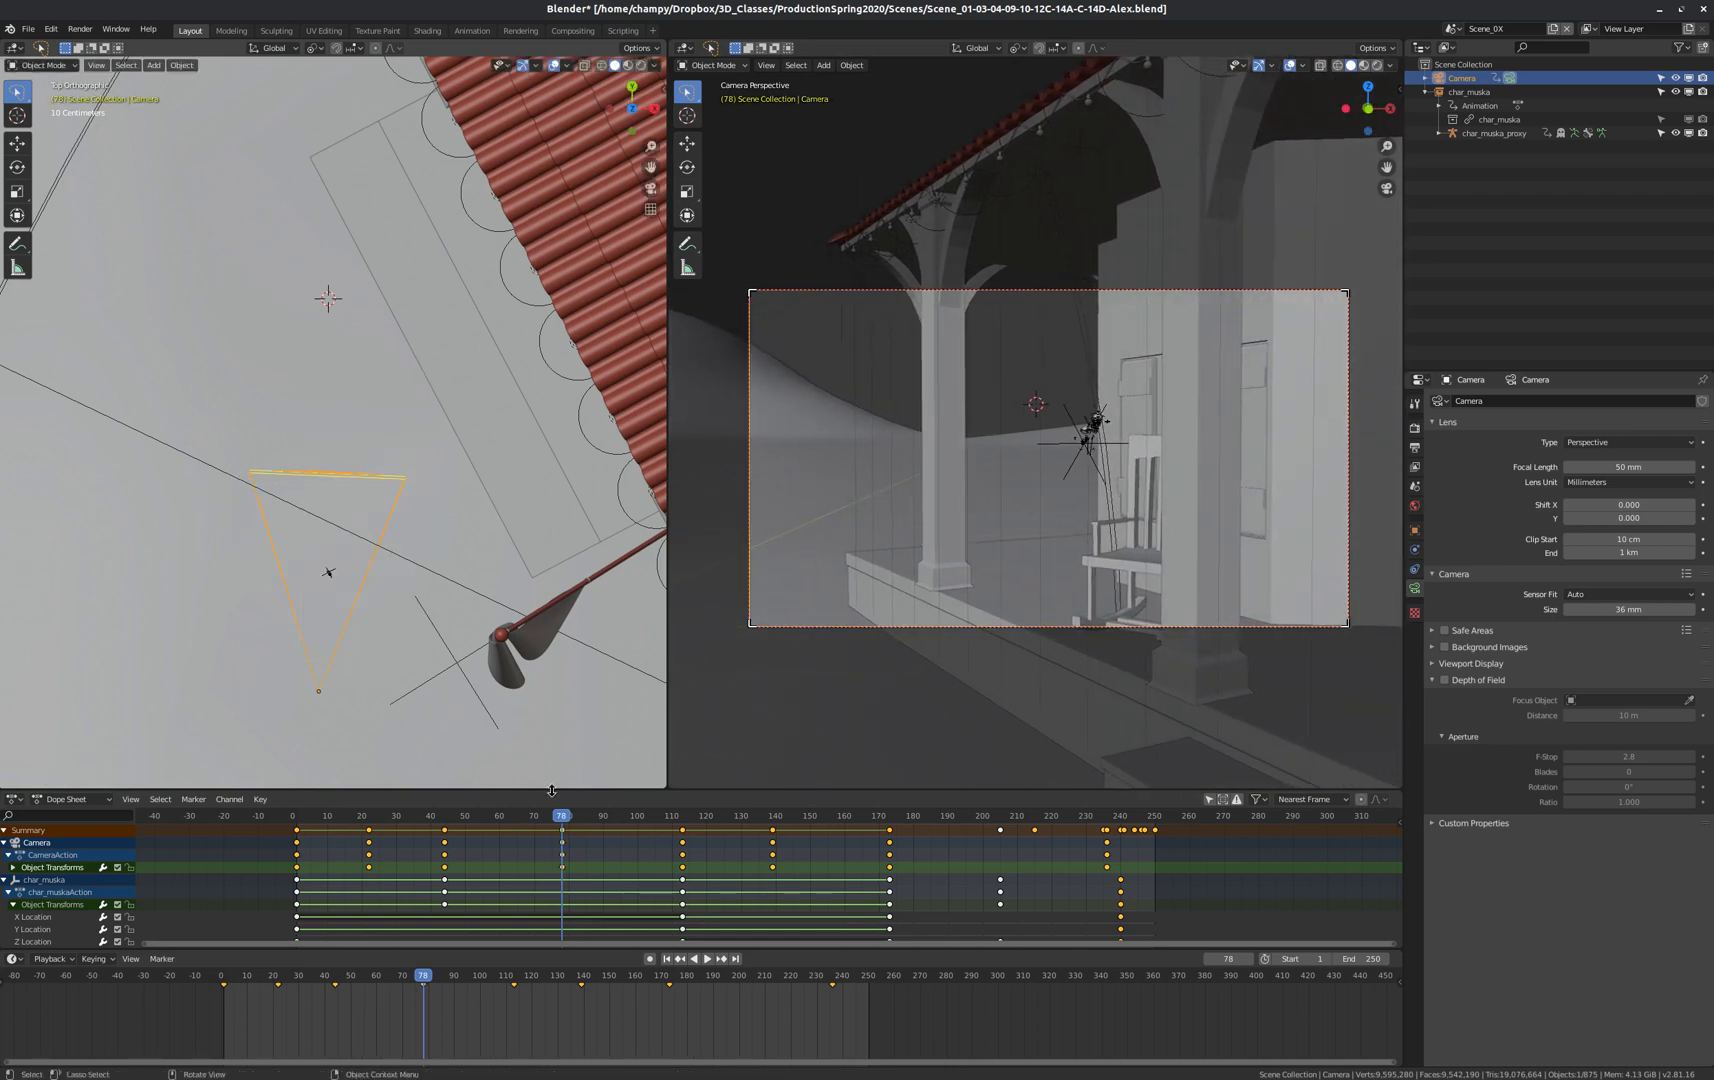
Review the camera animation from the start of the flight through to frame 250.
{"action": "key", "text": "space"}
{"action": "left_click", "coordinate": [310, 975]}
{"action": "left_click_drag", "start_coordinate": [310, 967], "coordinate": [857, 945]}
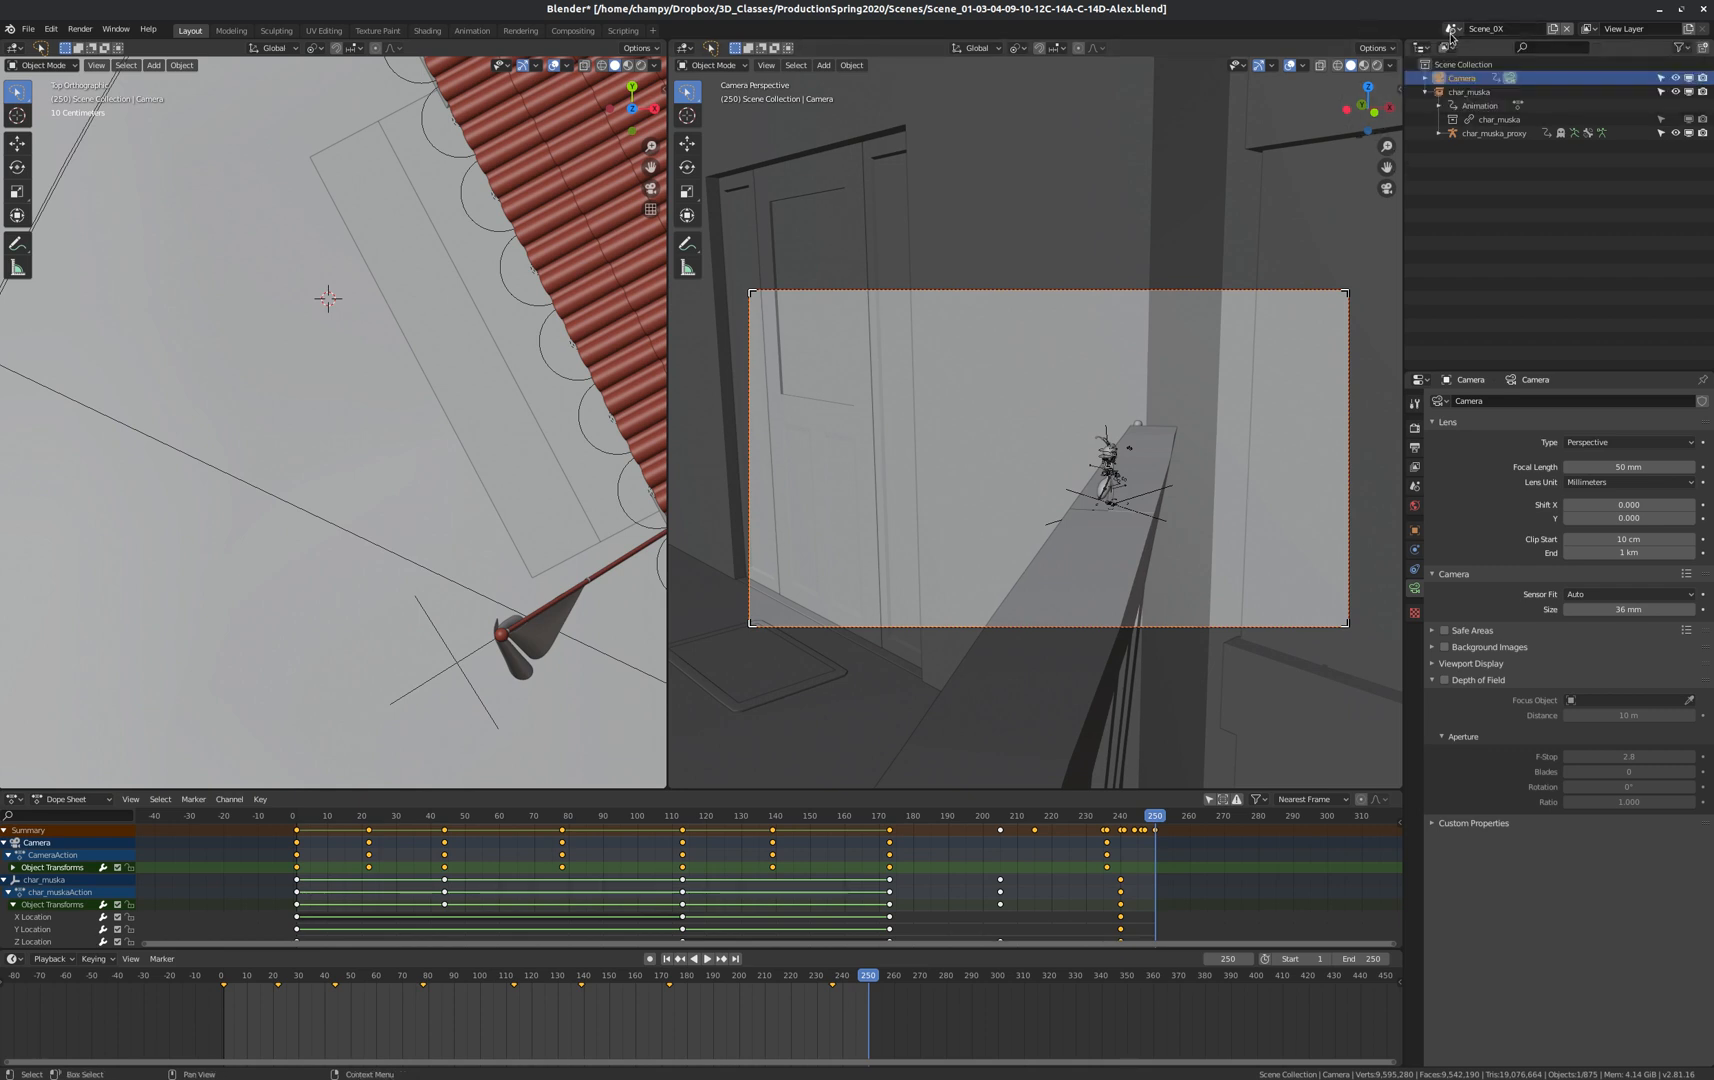
Open the options for creating a new scene from the current one.
{"action": "left_click", "coordinate": [1552, 30]}
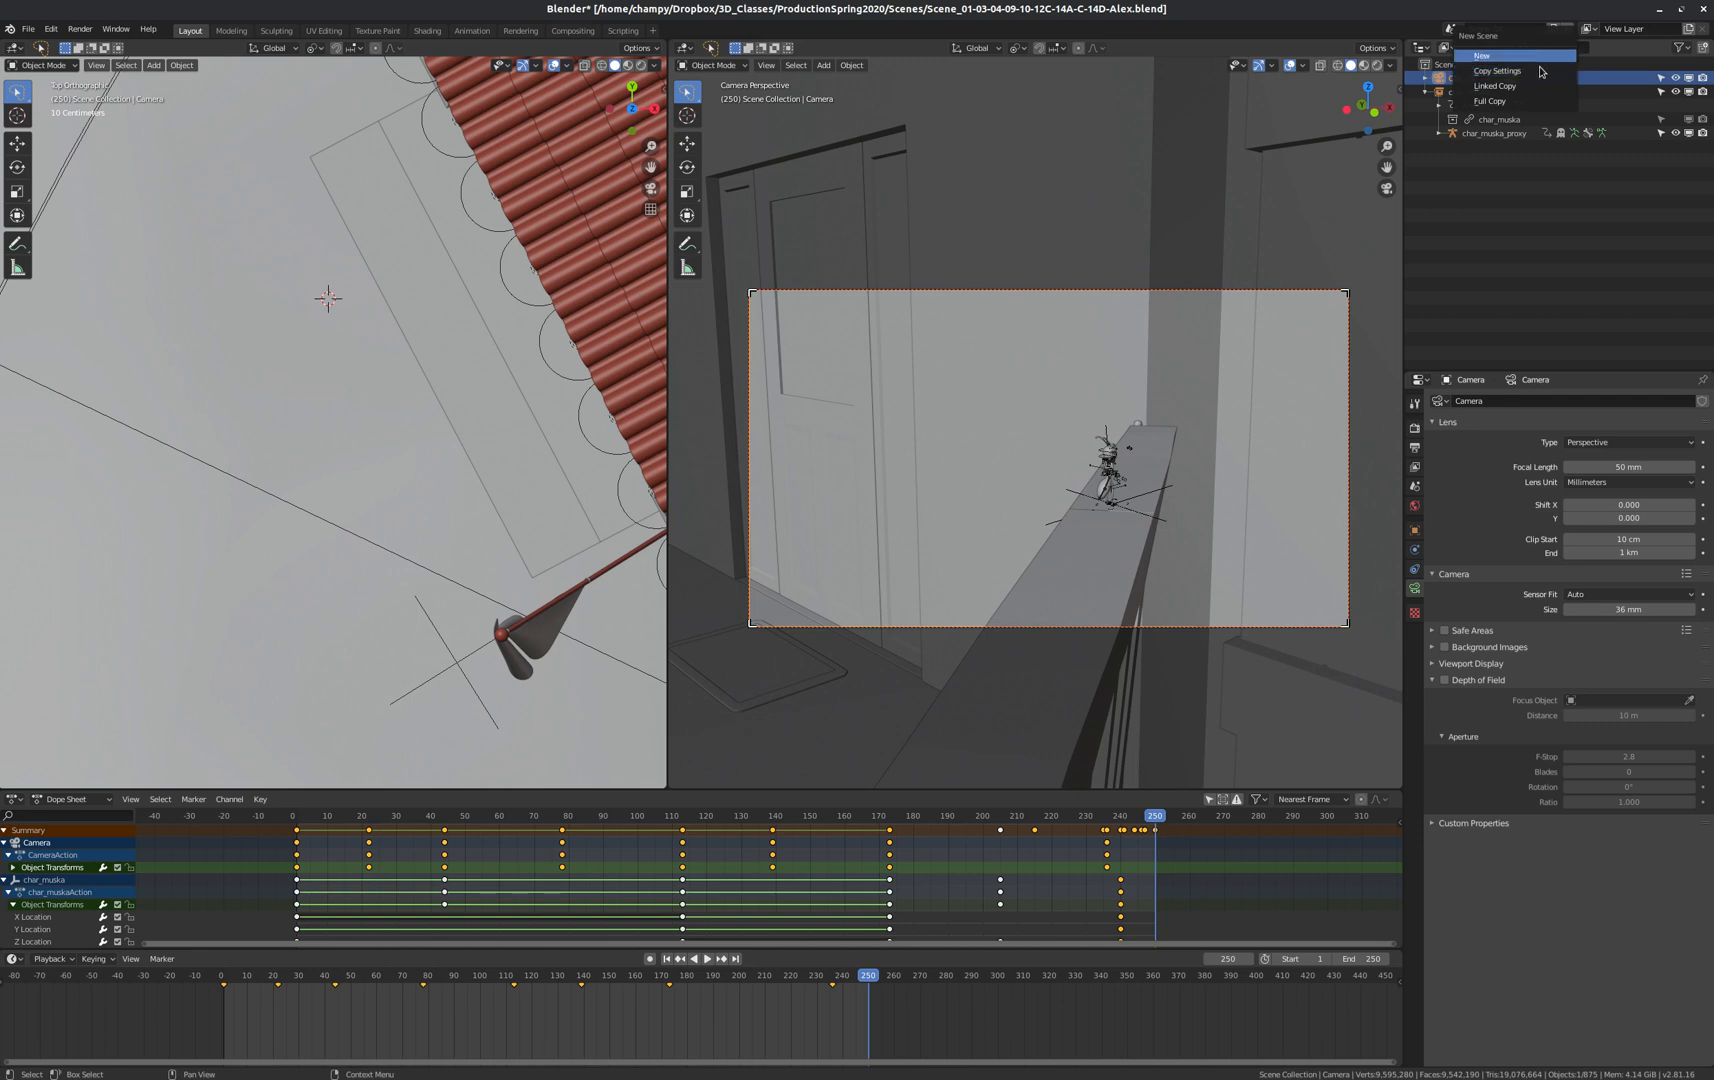